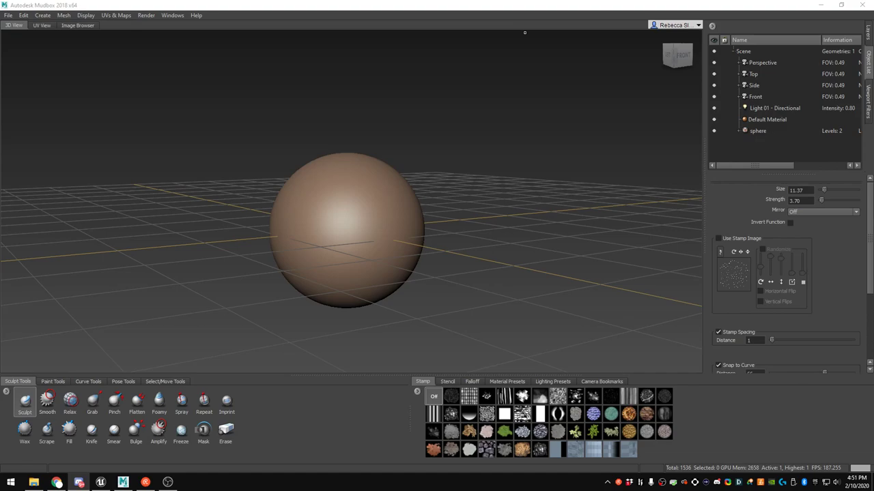
Pull the bottom of the sphere down into a rounded point with the Grab tool at a brush size of about 105
left_click_drag(373, 220, 444, 197, "alt")
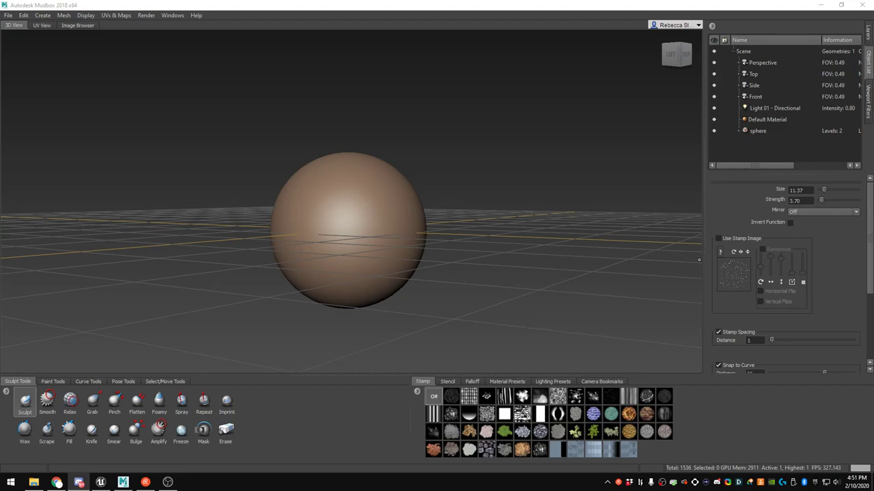
left_click_drag(573, 205, 698, 217, "alt")
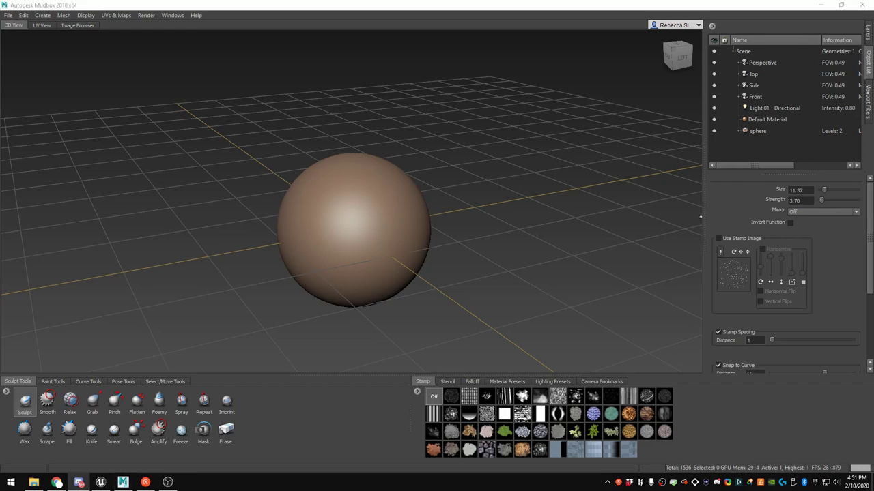
left_click_drag(516, 146, 399, 274, "alt")
key("b")
left_click_drag(348, 248, 382, 247)
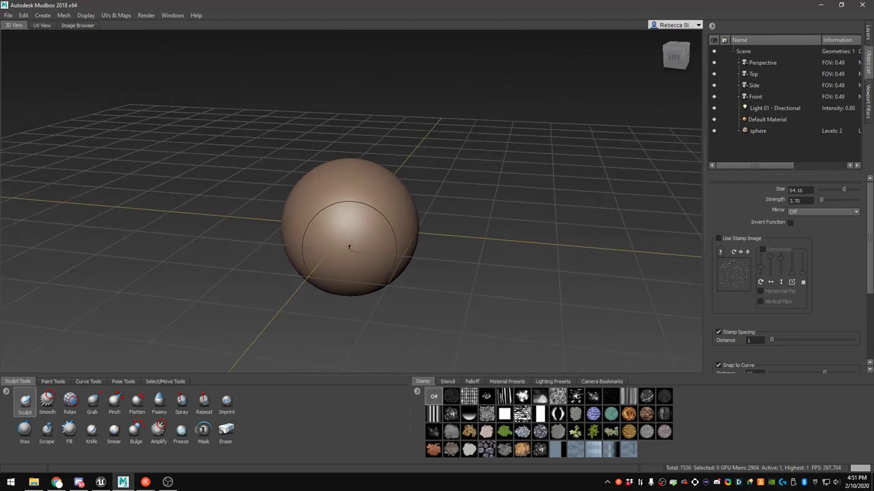
key("b")
mouse_move(346, 221)
left_mouse_down()
mouse_move(369, 221)
mouse_move(350, 221)
left_mouse_up()
left_click(93, 402)
mouse_move(345, 269)
left_mouse_down("alt")
mouse_move(376, 207)
mouse_move(349, 249)
mouse_move(350, 303)
left_mouse_up("alt")
mouse_move(354, 258)
left_mouse_down("alt")
mouse_move(350, 297)
mouse_move(350, 282)
left_mouse_up("alt")
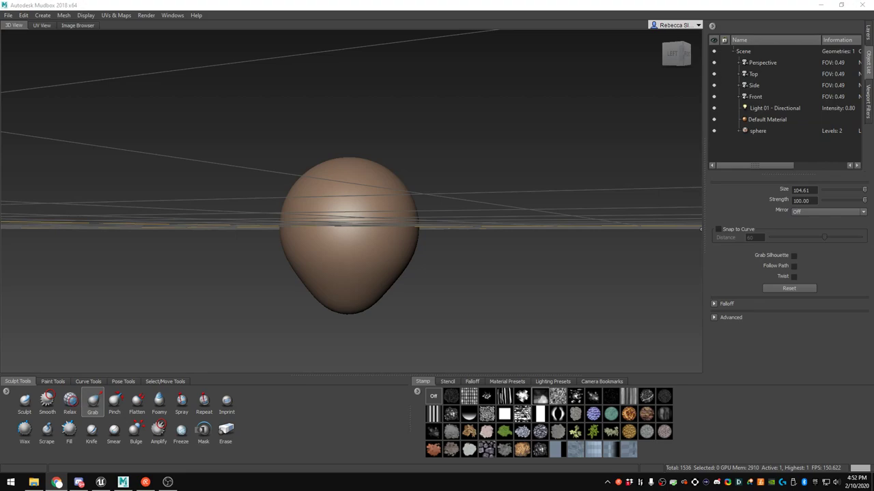
Examine the wasp nest reference photo in the browser, enlarged to 175%
left_click_drag(873, 89, 614, 46)
scroll(528, 296, "up", 6, "ctrl")
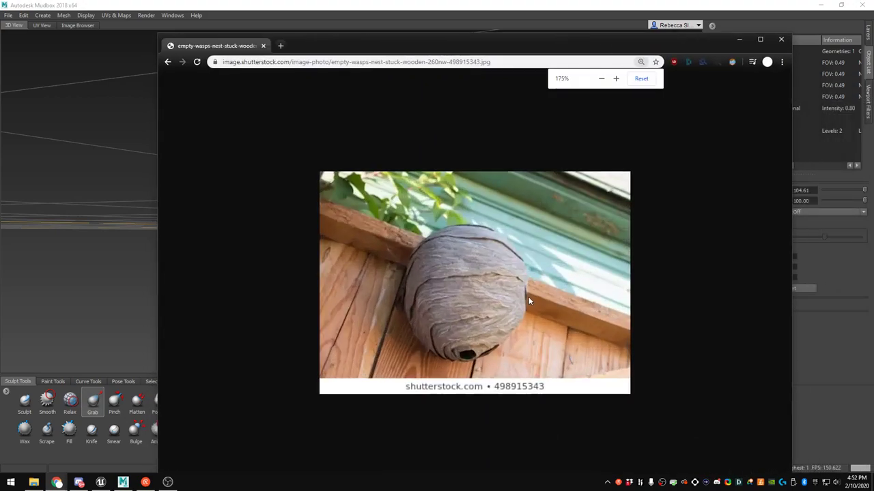
left_click_drag(474, 33, 873, 95)
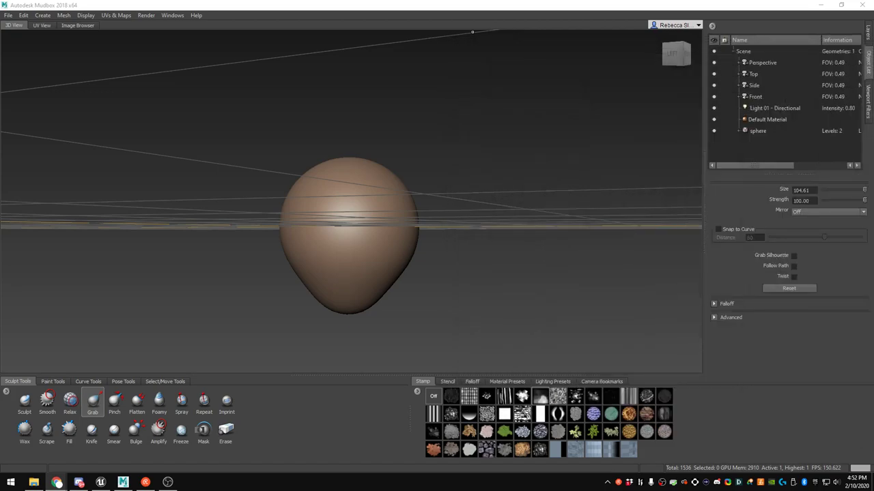
Reshape the top and sides of the sphere with the Grab tool into a flattened, slightly uneven nest form
mouse_move(376, 320)
left_mouse_down("alt")
mouse_move(416, 283)
mouse_move(235, 279)
left_mouse_up("alt")
mouse_move(383, 276)
left_mouse_down()
mouse_move(396, 285)
mouse_move(295, 277)
mouse_move(309, 282)
mouse_move(335, 254)
left_mouse_up()
mouse_move(322, 304)
left_mouse_down("shift")
mouse_move(295, 268)
mouse_move(326, 306)
left_mouse_up("shift")
mouse_move(328, 239)
left_mouse_down("alt")
mouse_move(341, 222)
mouse_move(375, 238)
mouse_move(353, 211)
mouse_move(360, 188)
mouse_move(353, 225)
mouse_move(345, 214)
mouse_move(346, 228)
mouse_move(234, 234)
mouse_move(385, 239)
mouse_move(327, 247)
left_mouse_up("alt")
key("shift")
left_click_drag(333, 299, 324, 253, "alt")
scroll(323, 253, "down", 2)
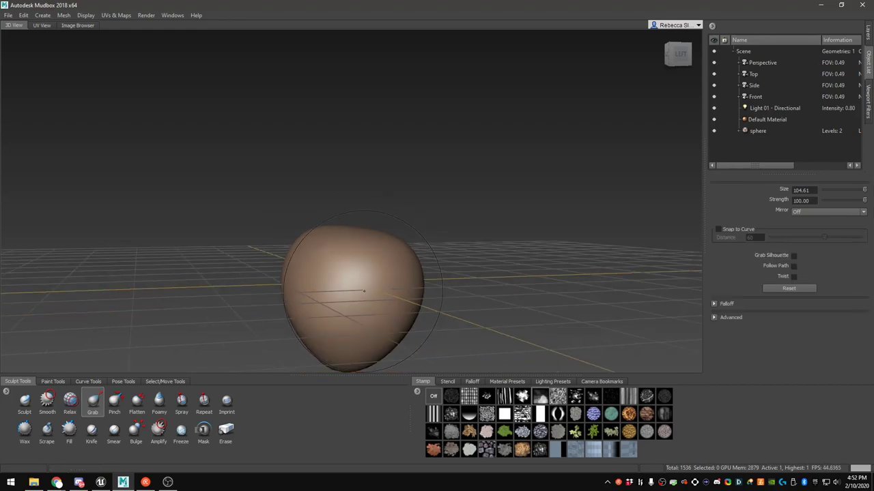
middle_click_drag(324, 253, 338, 133, "alt")
left_click_drag(338, 133, 372, 137, "alt")
middle_click_drag(369, 129, 372, 194, "alt")
left_click_drag(371, 194, 396, 188, "alt")
scroll(402, 203, "up", 3)
middle_click_drag(379, 154, 375, 209, "alt")
left_click_drag(375, 208, 341, 228, "alt")
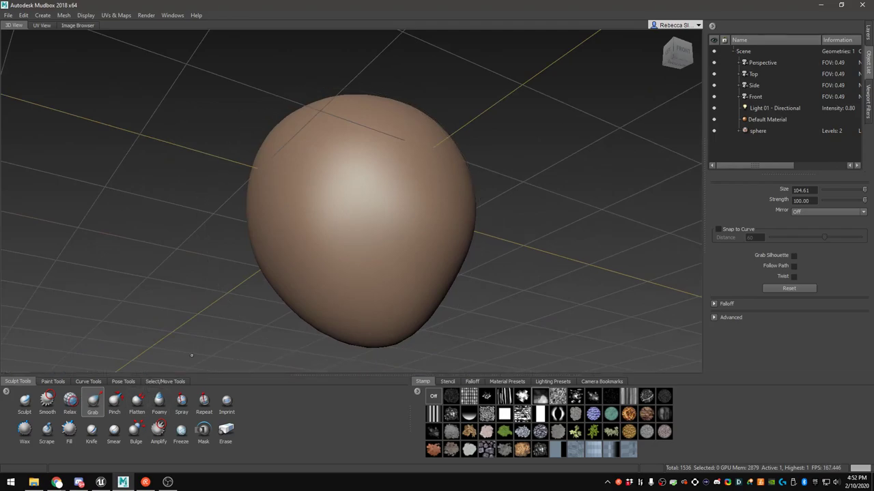
Reduce the Grab brush size to 20.69 and subdivide the nest mesh up to level 6
key("b")
mouse_move(404, 186)
left_mouse_down()
mouse_move(288, 186)
mouse_move(295, 187)
left_mouse_up()
key("shift+d")
key("shift+d")
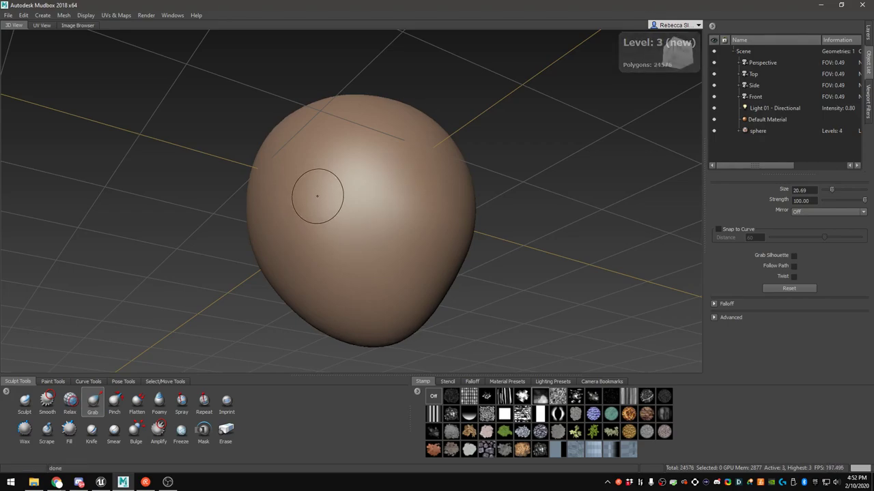
key("shift+d")
key("shift+d")
key("shift+d")
left_click_drag(430, 168, 445, 249, "alt")
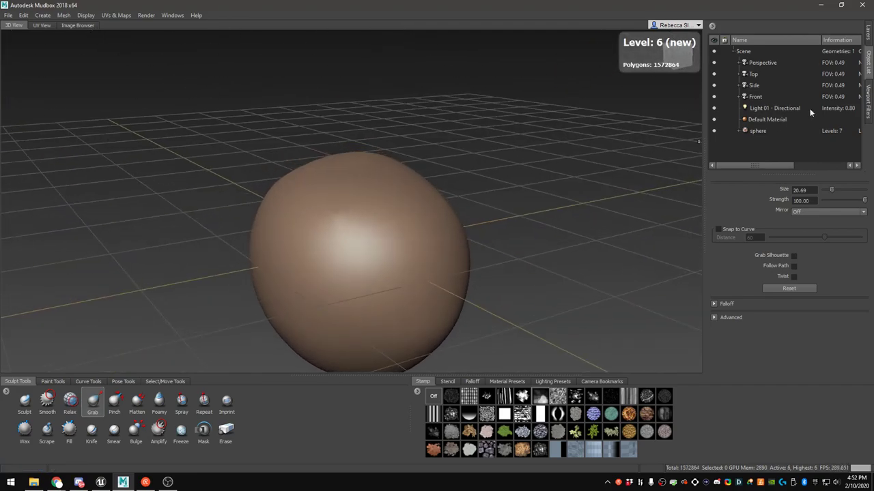
Create a new sculpt layer for the sphere and name it Layers
left_click(869, 39)
left_click(712, 38)
double_click(753, 62)
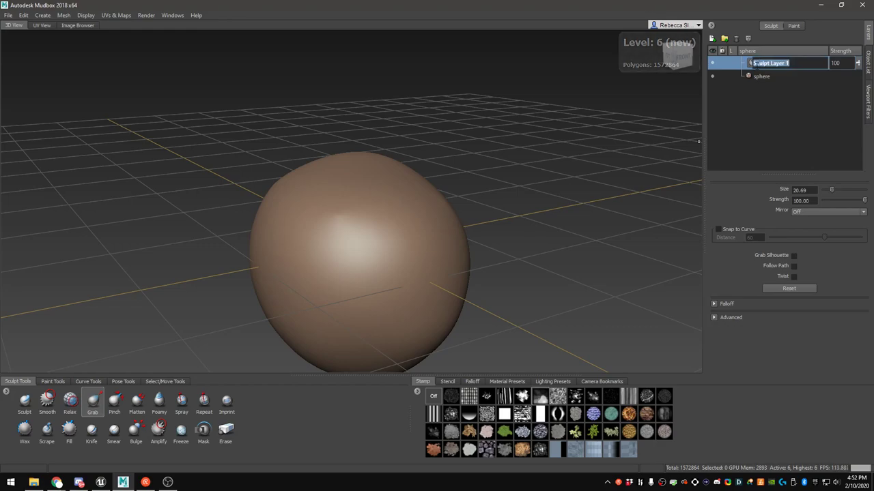
type("Laye")
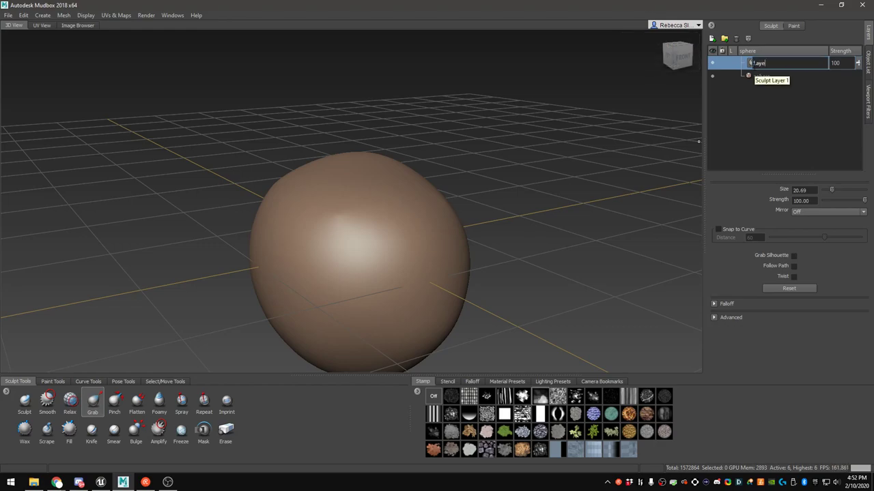
type("rs")
key("Return")
Choose the Foamy sculpting tool and set its brush size to 4.45
mouse_move(419, 243)
left_mouse_down("alt")
mouse_move(410, 251)
mouse_move(398, 212)
mouse_move(383, 217)
left_mouse_up("alt")
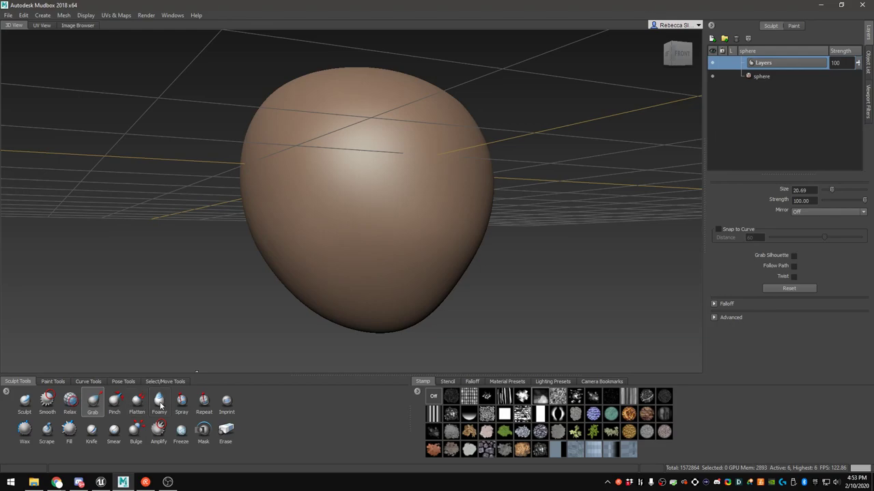
left_click(159, 402)
mouse_move(373, 200)
left_mouse_down("alt")
mouse_move(373, 213)
mouse_move(378, 201)
mouse_move(369, 202)
mouse_move(400, 199)
mouse_move(382, 226)
left_mouse_up("alt")
key("b")
scroll(370, 203, "up", 2)
key("b")
left_click_drag(332, 204, 328, 204)
middle_click_drag(372, 187, 373, 198, "alt")
key("alt+space")
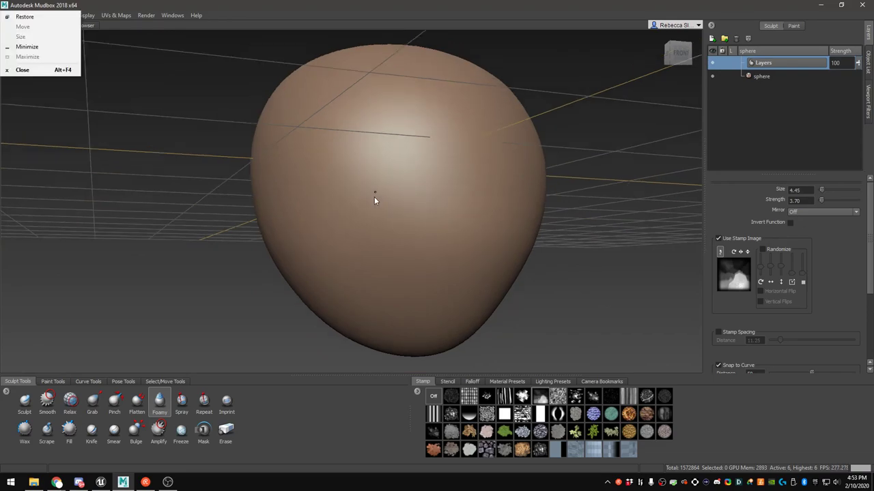
Turn off the stamp image for the Foamy tool and undo the test strokes
middle_click_drag(388, 167, 382, 192, "alt")
mouse_move(383, 192)
left_mouse_down("alt")
mouse_move(503, 201)
mouse_move(438, 189)
mouse_move(363, 200)
left_mouse_up("alt")
key("ctrl+z")
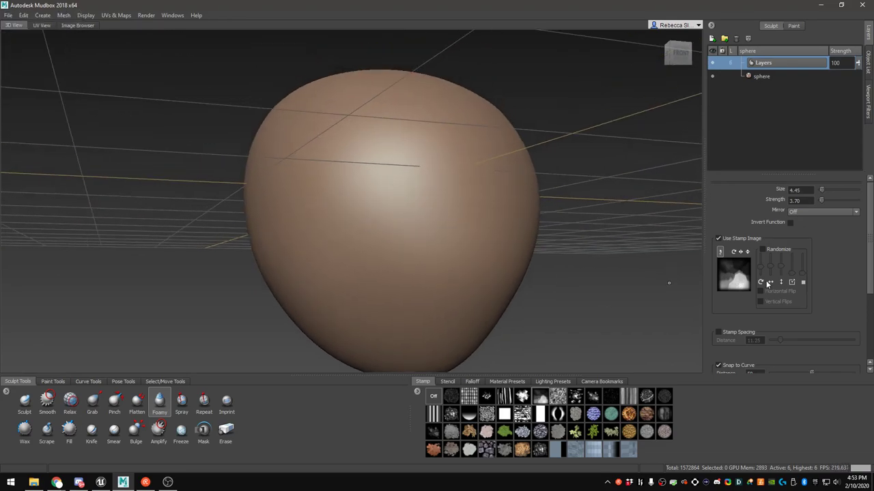
left_click(718, 239)
mouse_move(517, 180)
left_mouse_down()
mouse_move(453, 159)
mouse_move(282, 219)
mouse_move(443, 262)
mouse_move(382, 257)
left_mouse_up()
key("ctrl+z")
scroll(496, 234, "down", 1)
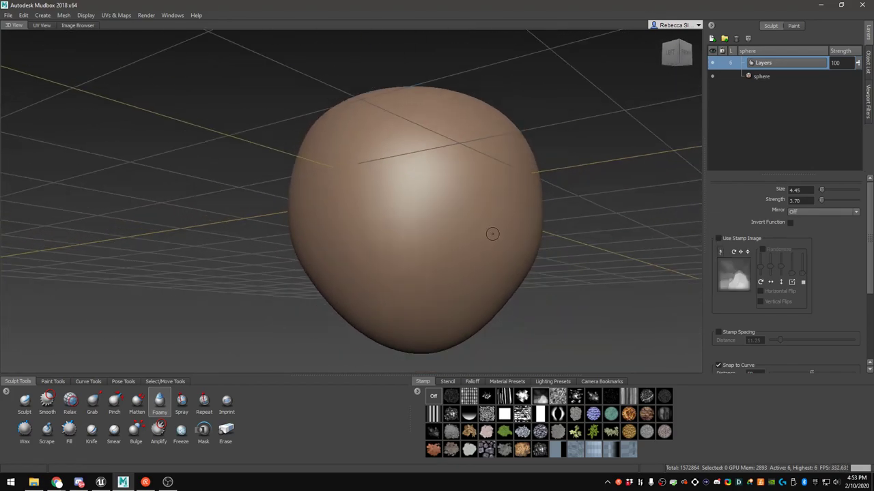
Sculpt a wavy raised ridge across the middle of the nest with Foamy at size 10.27 and strength 7.30
left_click_drag(458, 236, 776, 210, "alt")
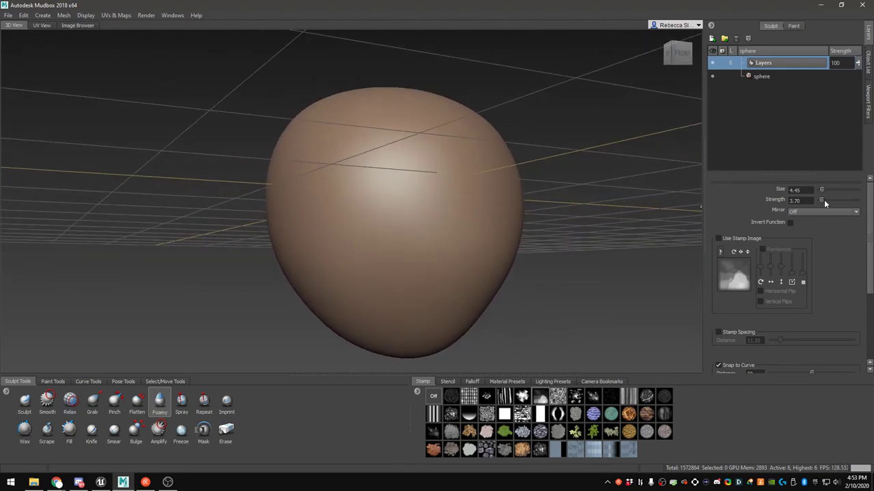
mouse_move(490, 178)
left_mouse_down()
mouse_move(501, 181)
mouse_move(382, 169)
mouse_move(236, 222)
left_mouse_up()
mouse_move(268, 262)
left_mouse_down("alt")
mouse_move(489, 202)
mouse_move(380, 201)
mouse_move(318, 234)
mouse_move(410, 253)
mouse_move(409, 243)
mouse_move(307, 211)
mouse_move(260, 208)
left_mouse_up("alt")
key("ctrl+z")
mouse_move(259, 207)
left_mouse_down("alt")
mouse_move(447, 251)
mouse_move(381, 265)
mouse_move(313, 245)
mouse_move(283, 224)
left_mouse_up("alt")
mouse_move(283, 224)
left_mouse_down("alt")
mouse_move(385, 243)
mouse_move(433, 226)
mouse_move(458, 236)
left_mouse_up("alt")
key("XF86AudioLowerVolume")
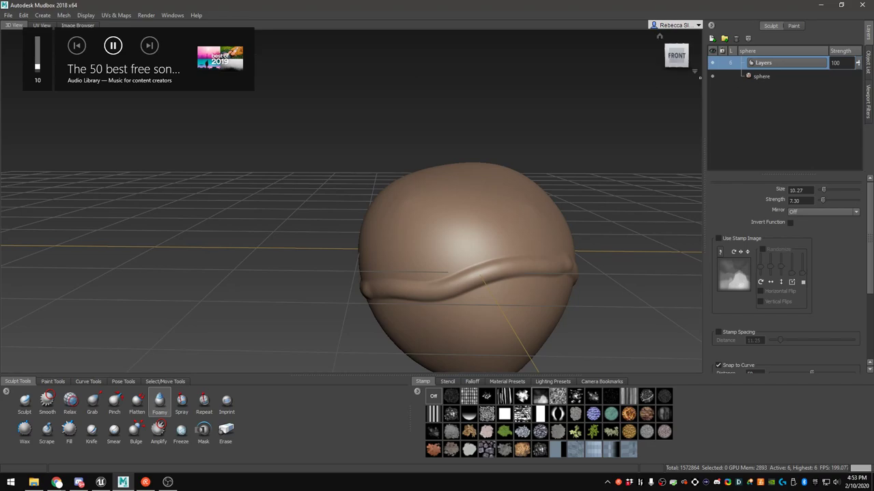
left_click(56, 482)
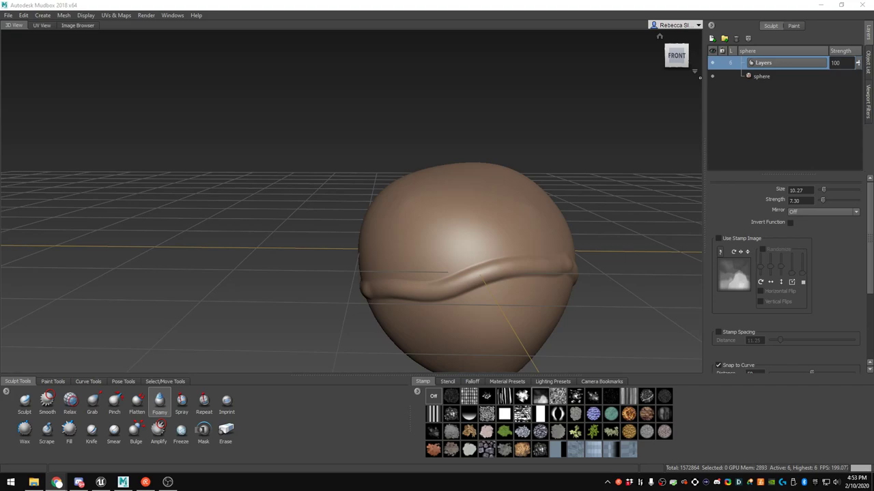
Continue the middle Foamy ridge around the sides and back of the nest until its ends meet
middle_click_drag(487, 269, 482, 247, "alt")
mouse_move(482, 248)
left_mouse_down("alt")
mouse_move(499, 217)
mouse_move(451, 235)
mouse_move(423, 230)
left_mouse_up("alt")
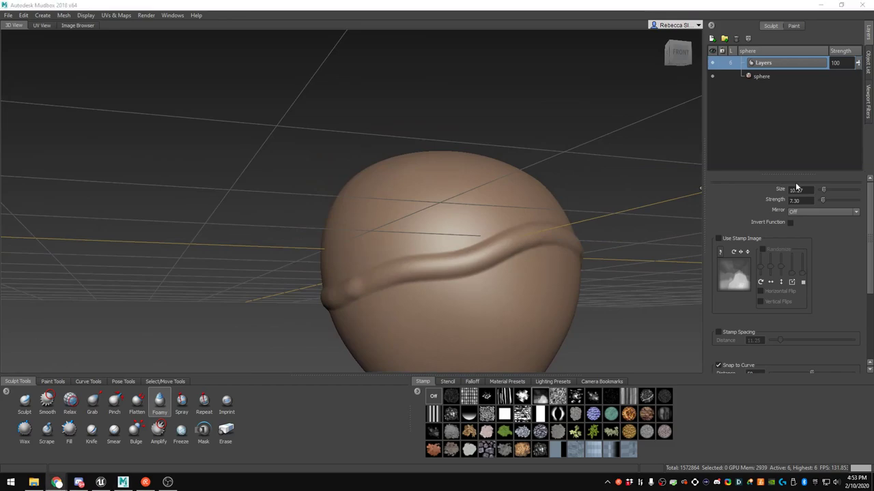
mouse_move(411, 270)
left_mouse_down("alt")
mouse_move(419, 259)
mouse_move(417, 269)
left_mouse_up("alt")
middle_click_drag(417, 269, 427, 246, "alt")
mouse_move(542, 195)
left_mouse_down()
mouse_move(522, 189)
mouse_move(460, 203)
left_mouse_up()
mouse_move(403, 219)
left_mouse_down()
mouse_move(347, 224)
mouse_move(478, 220)
left_mouse_up()
middle_click_drag(234, 222, 427, 238, "alt")
left_click_drag(428, 238, 406, 225, "alt")
Sculpt a second wavy ridge around the nest below the middle one, undoing and redrawing the misplaced stroke
mouse_move(541, 224)
left_mouse_down()
mouse_move(371, 248)
mouse_move(452, 289)
left_mouse_up()
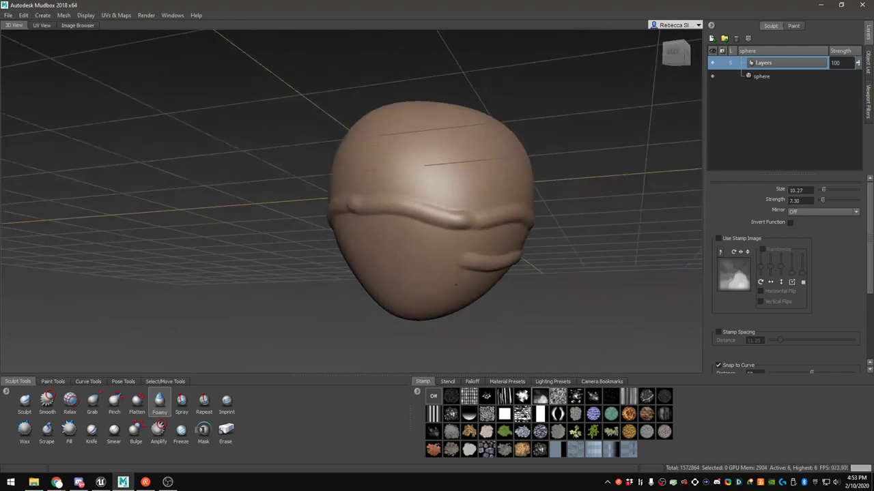
middle_click_drag(452, 289, 504, 179, "alt")
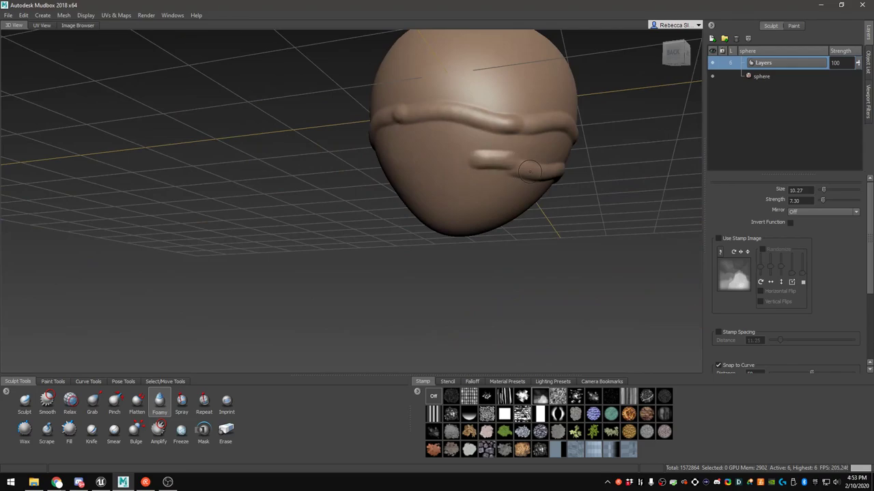
key("ctrl+z")
mouse_move(457, 164)
left_mouse_down()
mouse_move(402, 174)
mouse_move(573, 184)
left_mouse_up()
middle_click_drag(573, 184, 164, 191, "alt")
left_click_drag(164, 191, 464, 194, "alt")
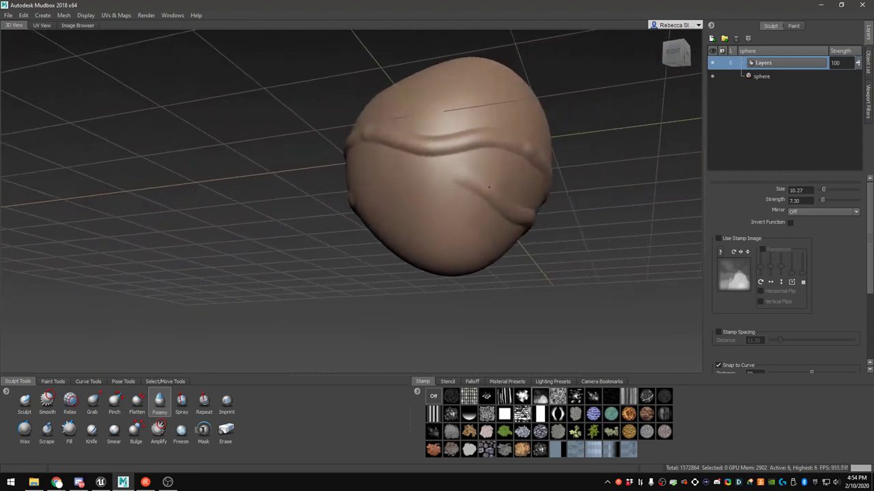
middle_click_drag(546, 195, 374, 186, "alt")
mouse_move(372, 188)
left_mouse_down("alt")
mouse_move(269, 179)
mouse_move(321, 163)
mouse_move(486, 182)
left_mouse_up("alt")
left_click_drag(486, 183, 442, 209, "alt")
Sculpt a closed ring-shaped ridge around the underside of the nest near its tip
mouse_move(473, 180)
left_mouse_down()
mouse_move(388, 165)
mouse_move(334, 185)
mouse_move(383, 283)
mouse_move(314, 148)
left_mouse_up()
mouse_move(310, 234)
left_mouse_down()
mouse_move(310, 279)
mouse_move(343, 326)
mouse_move(413, 341)
mouse_move(465, 295)
left_mouse_up()
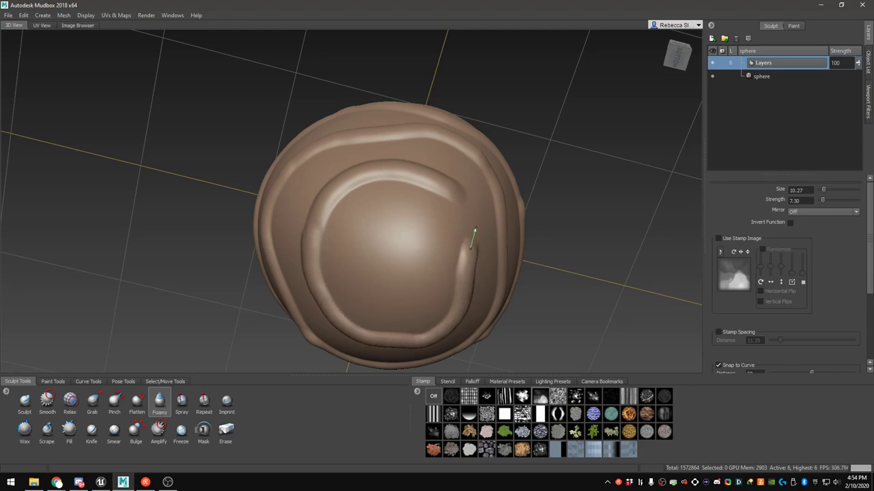
left_click_drag(472, 235, 445, 182)
mouse_move(398, 216)
left_mouse_down()
mouse_move(345, 270)
mouse_move(389, 315)
mouse_move(437, 259)
mouse_move(393, 208)
mouse_move(374, 226)
mouse_move(389, 136)
mouse_move(413, 221)
mouse_move(421, 198)
mouse_move(439, 207)
left_mouse_up()
Sculpt a long curved ridge around the upper part of the nest and undo the last stroke
scroll(389, 247, "down", 2)
middle_click_drag(430, 218, 402, 207, "alt")
mouse_move(402, 207)
left_mouse_down("alt")
mouse_move(398, 218)
mouse_move(390, 171)
mouse_move(383, 238)
mouse_move(335, 260)
mouse_move(368, 274)
mouse_move(432, 257)
left_mouse_up("alt")
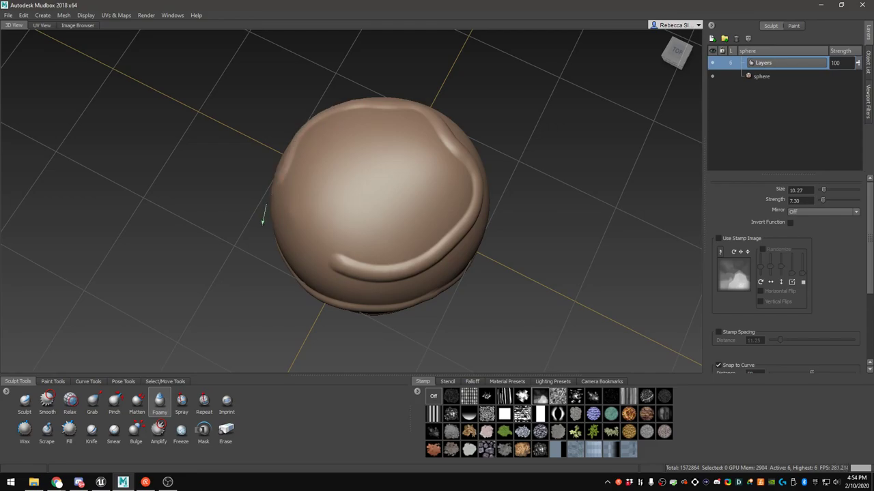
left_click_drag(278, 239, 365, 214, "alt")
middle_click_drag(365, 214, 401, 207, "alt")
left_click_drag(355, 214, 417, 209, "alt")
mouse_move(321, 225)
left_mouse_down("alt")
mouse_move(389, 203)
mouse_move(381, 231)
mouse_move(354, 236)
mouse_move(418, 223)
left_mouse_up("alt")
key("ctrl+z")
Complete the upper ridge around the remaining sides of the nest so it wraps the whole form
mouse_move(330, 221)
left_mouse_down("alt")
mouse_move(457, 247)
mouse_move(371, 217)
mouse_move(310, 268)
mouse_move(246, 256)
left_mouse_up("alt")
left_click_drag(217, 150, 478, 151, "alt")
mouse_move(452, 121)
left_mouse_down()
mouse_move(400, 154)
mouse_move(345, 157)
mouse_move(331, 126)
left_mouse_up()
left_click_drag(331, 127, 477, 211, "alt")
left_click_drag(572, 293, 431, 278)
mouse_move(403, 301)
left_mouse_down("alt")
mouse_move(457, 275)
mouse_move(382, 277)
mouse_move(468, 314)
mouse_move(556, 265)
mouse_move(471, 301)
mouse_move(396, 238)
left_mouse_up("alt")
mouse_move(434, 276)
left_mouse_down()
mouse_move(497, 256)
mouse_move(486, 217)
mouse_move(430, 179)
mouse_move(382, 234)
left_mouse_up()
right_click_drag(382, 234, 392, 206, "alt")
key("shift")
mouse_move(381, 234)
left_mouse_down("alt")
mouse_move(411, 223)
mouse_move(382, 277)
left_mouse_up("alt")
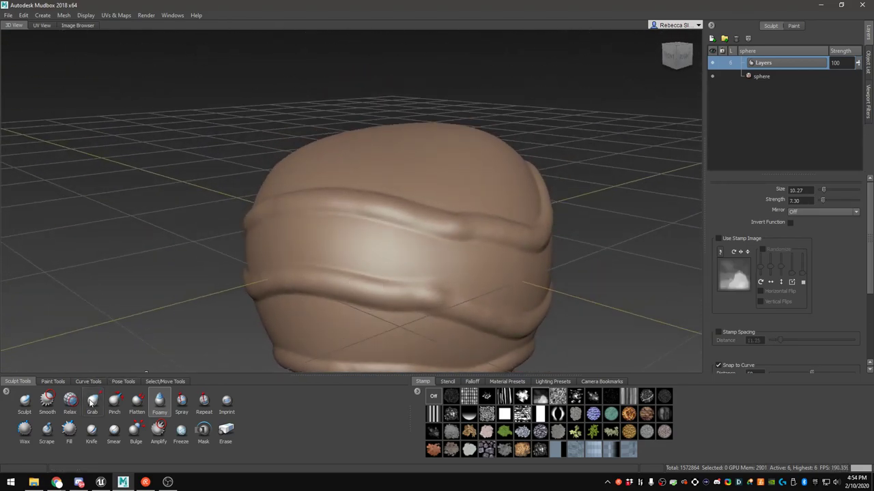
Switch to the Flatten tool and try to level the surface between the two upper ridges
left_click(135, 403)
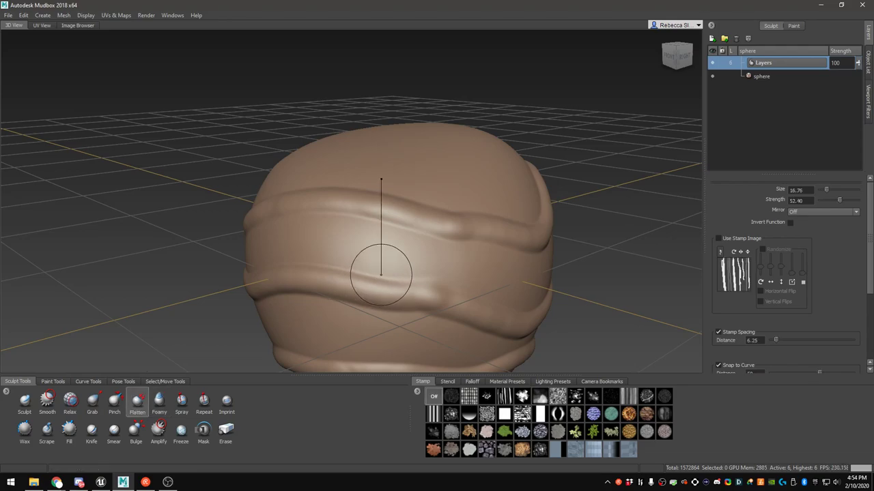
mouse_move(360, 277)
left_mouse_down("alt")
mouse_move(402, 248)
mouse_move(556, 247)
left_mouse_up("alt")
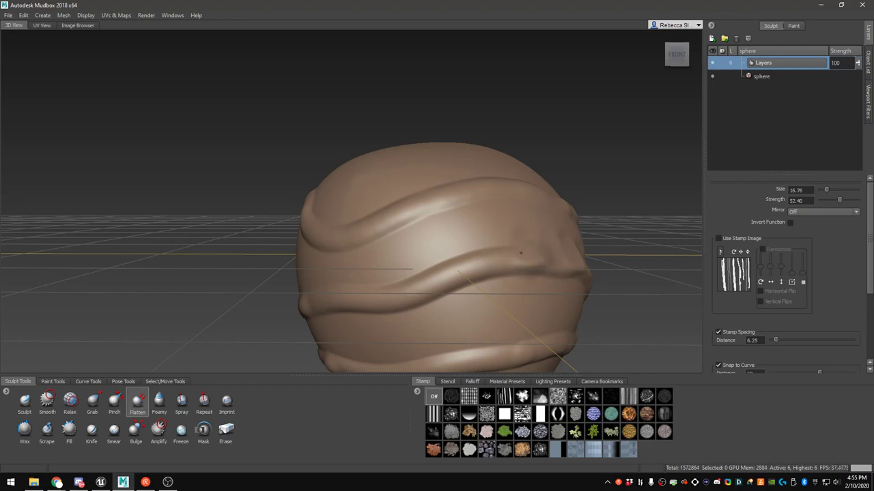
mouse_move(409, 282)
left_mouse_down("alt")
mouse_move(318, 244)
mouse_move(396, 280)
left_mouse_up("alt")
key("shift")
mouse_move(446, 263)
left_mouse_down("shift")
mouse_move(409, 275)
mouse_move(426, 280)
mouse_move(415, 273)
mouse_move(516, 237)
mouse_move(387, 234)
left_mouse_up("shift")
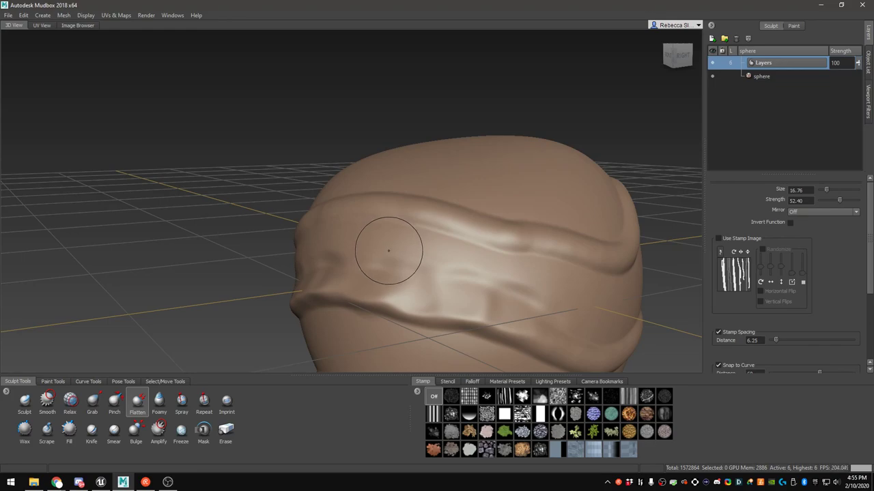
mouse_move(407, 257)
left_mouse_down("alt")
mouse_move(342, 256)
mouse_move(400, 273)
mouse_move(439, 263)
mouse_move(426, 296)
mouse_move(506, 290)
left_mouse_up("alt")
Set the Flatten strength to 30.50 and try flattening along the middle ridge
scroll(806, 322, "down", 3)
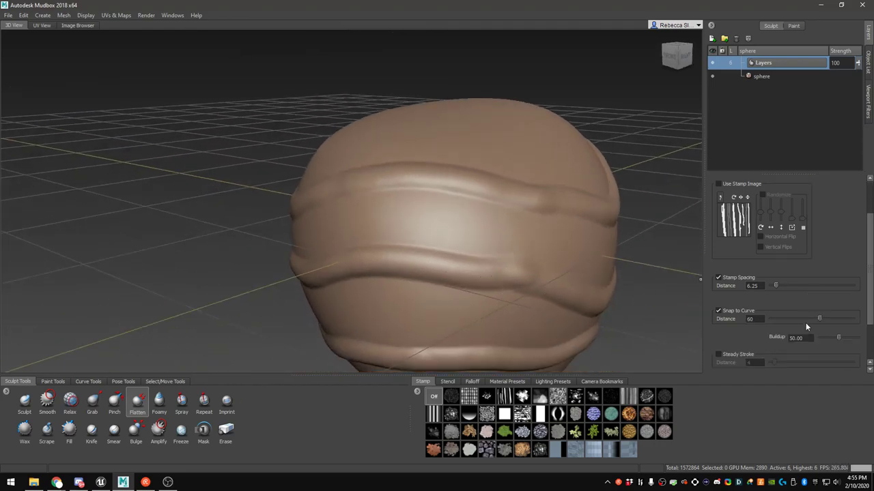
scroll(784, 325, "down", 1)
left_click(713, 351)
scroll(732, 345, "down", 3)
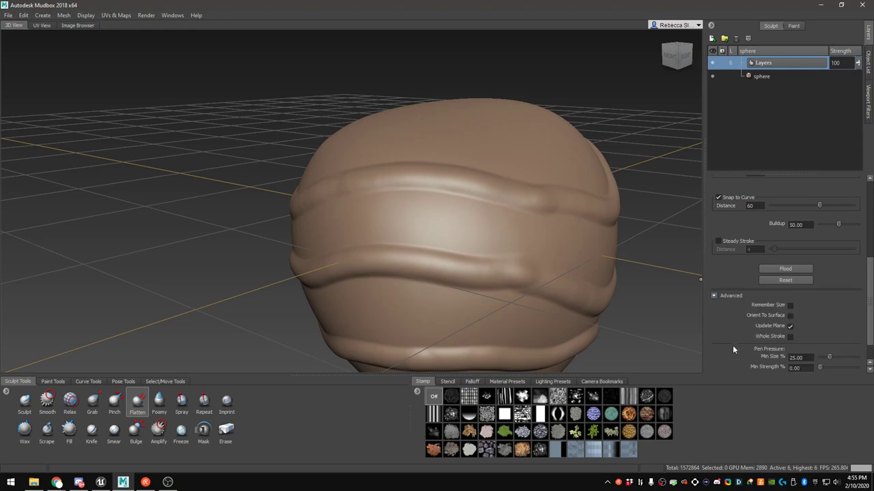
scroll(727, 342, "up", 6)
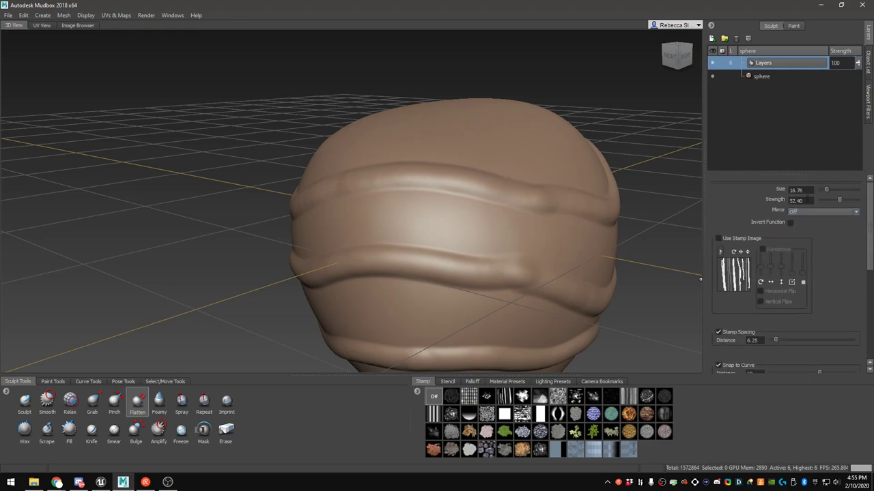
left_click_drag(837, 202, 830, 199)
left_click_drag(481, 258, 450, 224, "alt")
mouse_move(437, 250)
left_mouse_down()
mouse_move(449, 250)
mouse_move(336, 226)
mouse_move(365, 233)
mouse_move(402, 261)
left_mouse_up()
key("shift")
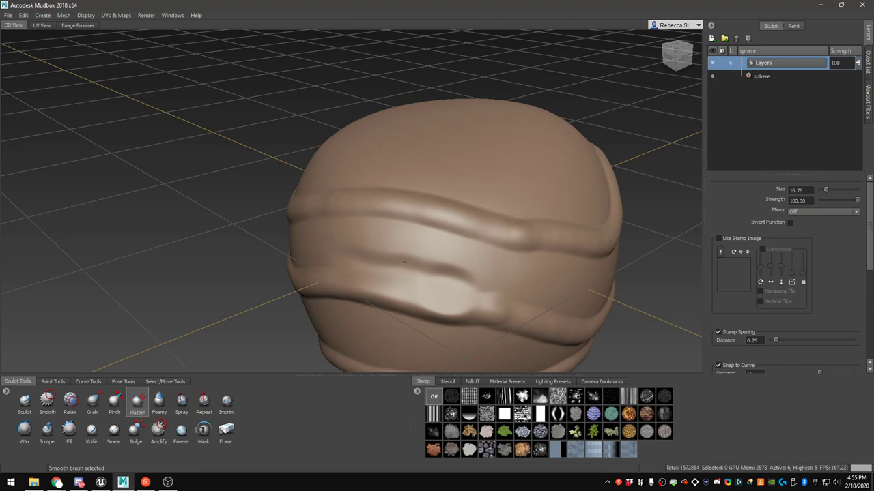
Add another sculpt layer above Layers and name it smooth
left_click_drag(495, 275, 601, 259, "alt")
left_click(712, 40)
double_click(770, 63)
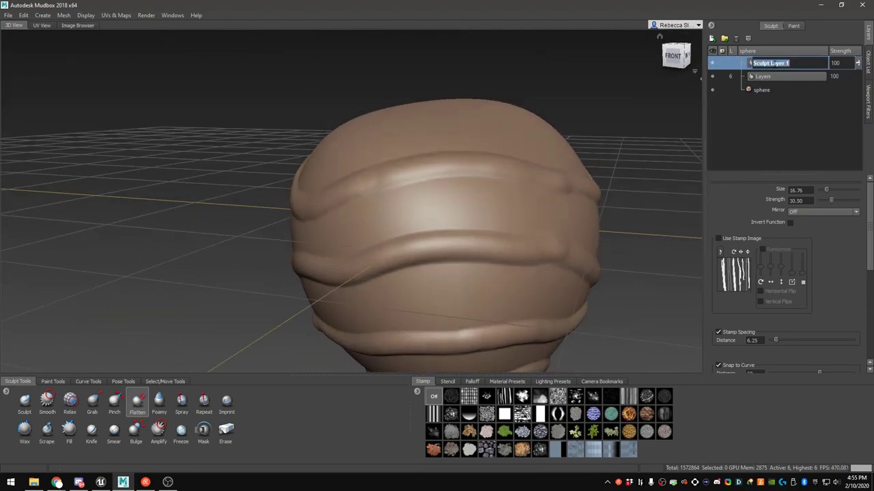
key("Return")
left_click(773, 63)
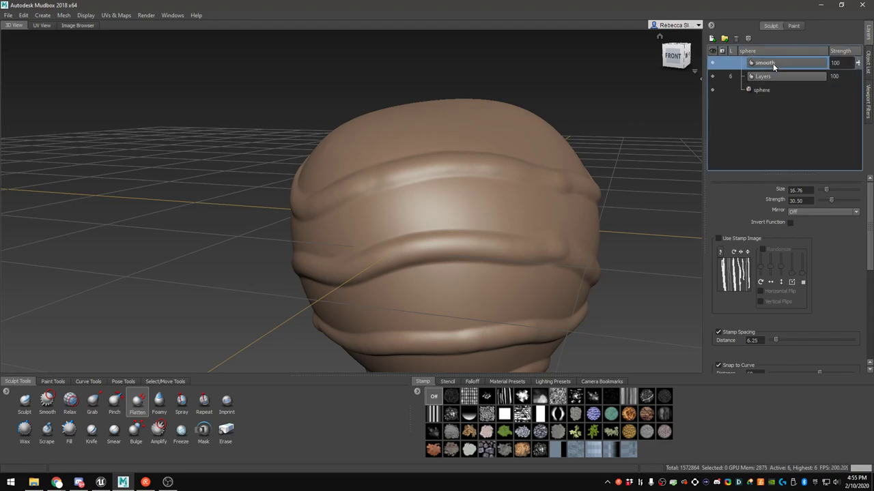
Step the mesh down to subdivision level 4 and smooth the upper side of the second ridge across the front and left
mouse_move(482, 209)
left_mouse_down("alt")
mouse_move(455, 203)
mouse_move(447, 268)
mouse_move(524, 251)
mouse_move(448, 260)
mouse_move(493, 218)
left_mouse_up("alt")
key("Page_Down")
key("Page_Down")
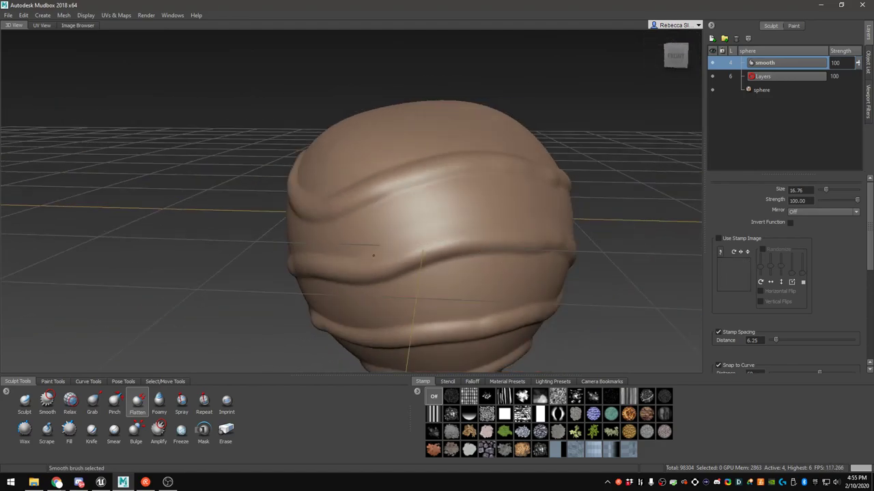
left_click_drag(351, 253, 391, 240, "alt")
left_click_drag(299, 260, 472, 247, "alt")
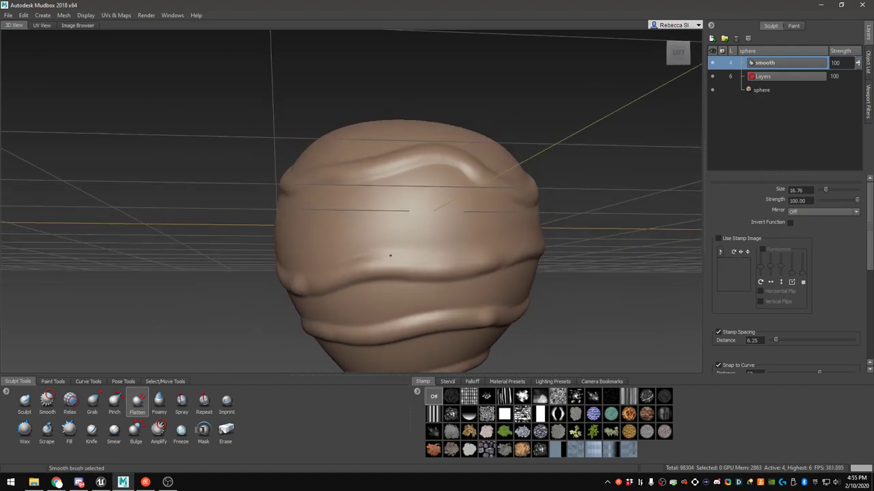
mouse_move(417, 256)
left_mouse_down("alt")
mouse_move(384, 247)
mouse_move(470, 250)
mouse_move(414, 239)
mouse_move(462, 244)
left_mouse_up("alt")
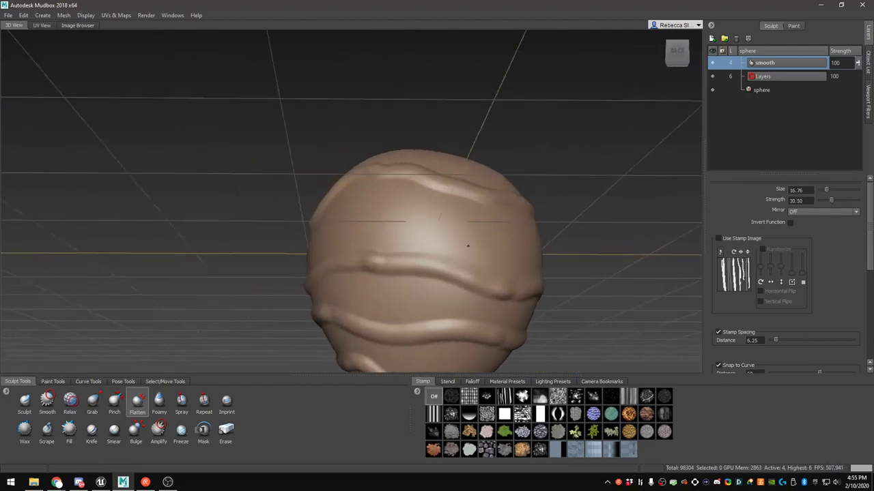
Continue smoothing the upper side of the second ridge around the back and right of the nest
right_click_drag(462, 244, 467, 279, "alt")
middle_click_drag(466, 279, 454, 250, "alt")
left_click_drag(453, 250, 436, 254, "alt")
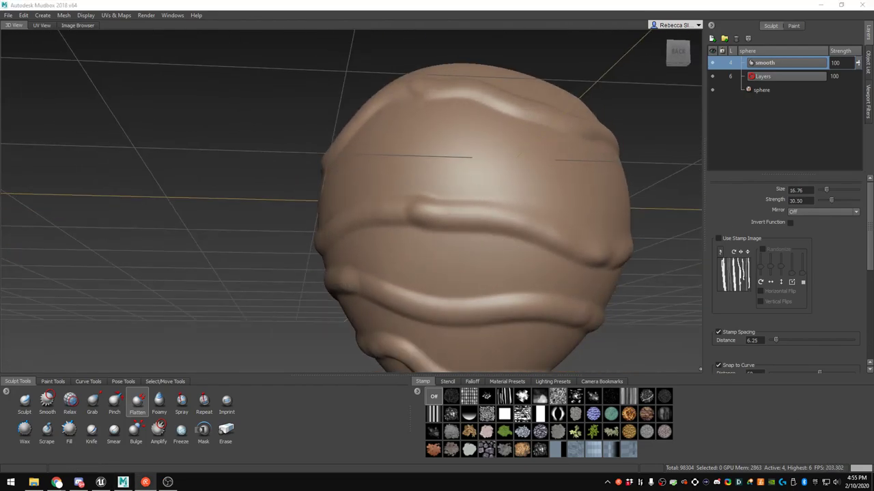
mouse_move(561, 214)
left_mouse_down("alt")
mouse_move(448, 185)
mouse_move(496, 185)
left_mouse_up("alt")
key("shift")
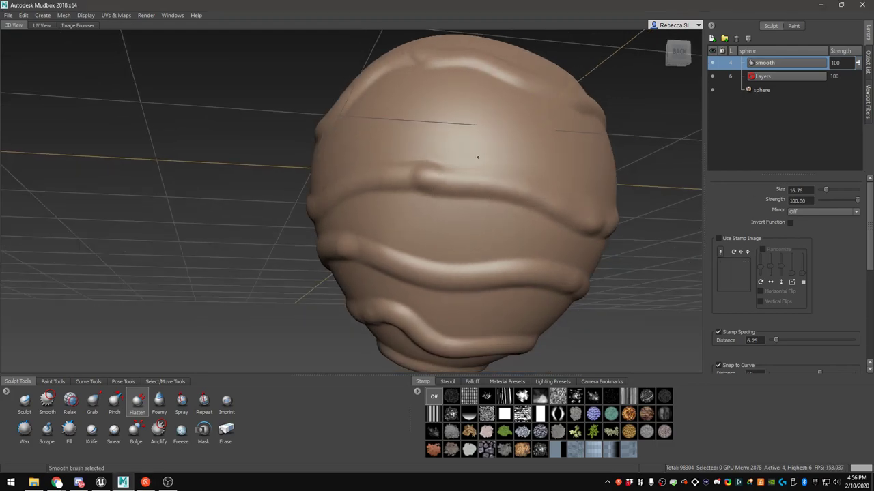
left_click_drag(454, 157, 530, 196, "alt")
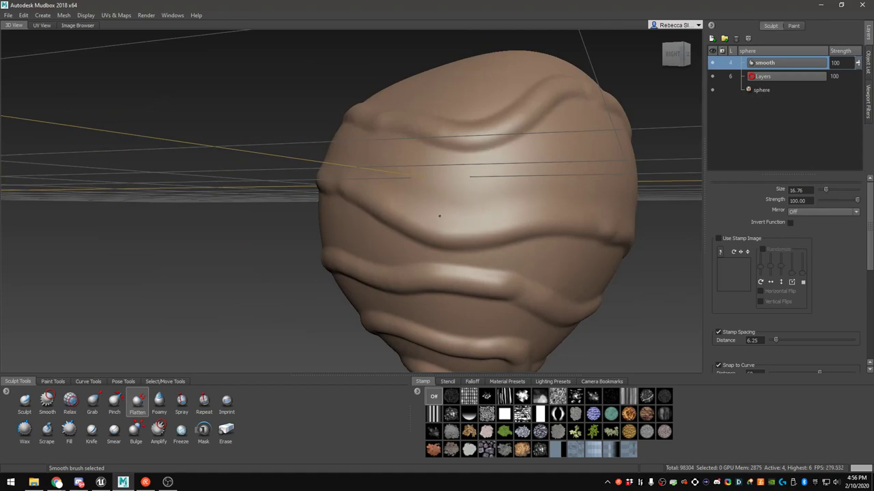
mouse_move(549, 198)
left_mouse_down("alt")
mouse_move(519, 200)
mouse_move(556, 200)
left_mouse_up("alt")
Blend the upper side of the topmost ridge into the nest's crown by smoothing it around the whole form
mouse_move(432, 158)
left_mouse_down("alt")
mouse_move(405, 185)
mouse_move(442, 149)
left_mouse_up("alt")
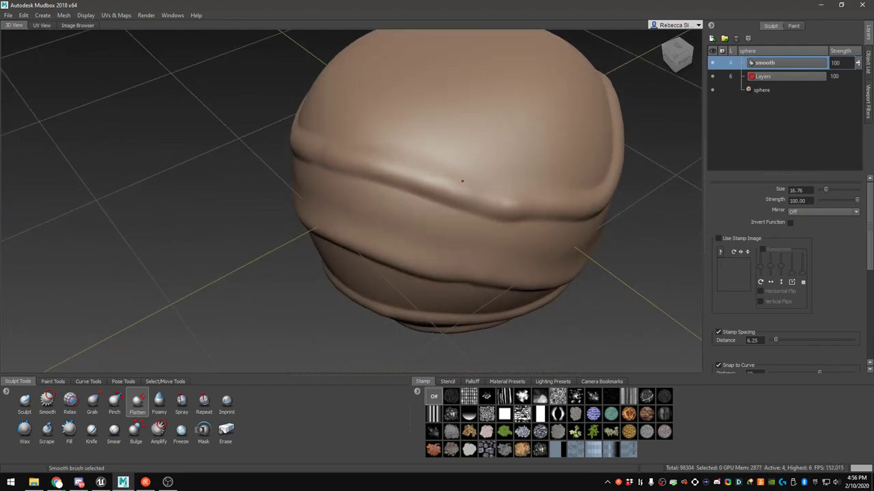
mouse_move(465, 182)
left_mouse_down("alt")
mouse_move(351, 211)
mouse_move(497, 193)
left_mouse_up("alt")
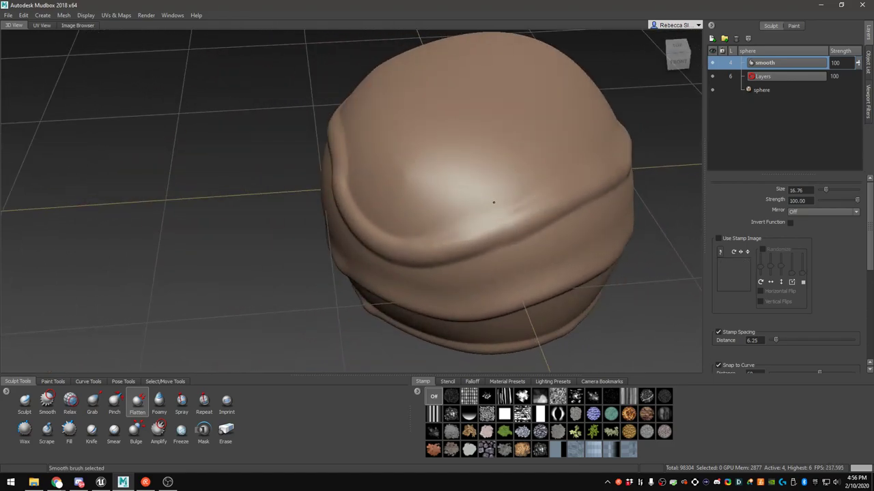
left_click_drag(362, 206, 450, 203, "alt")
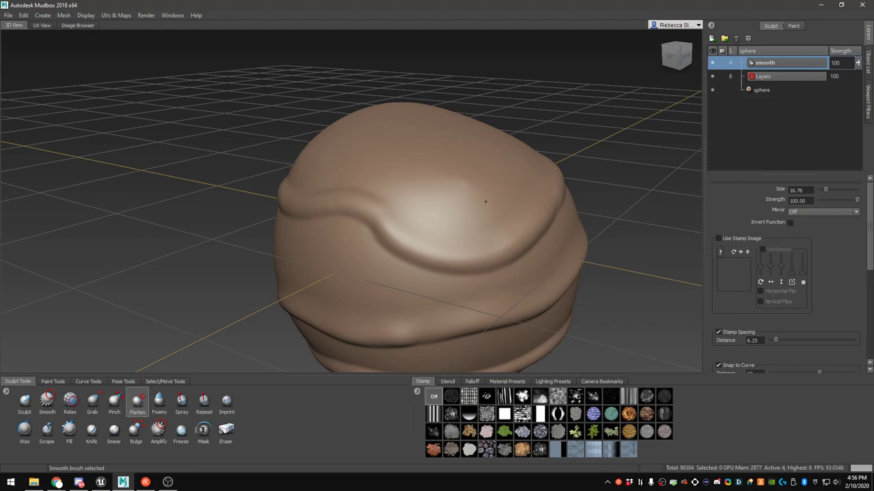
left_click_drag(429, 198, 552, 228, "alt")
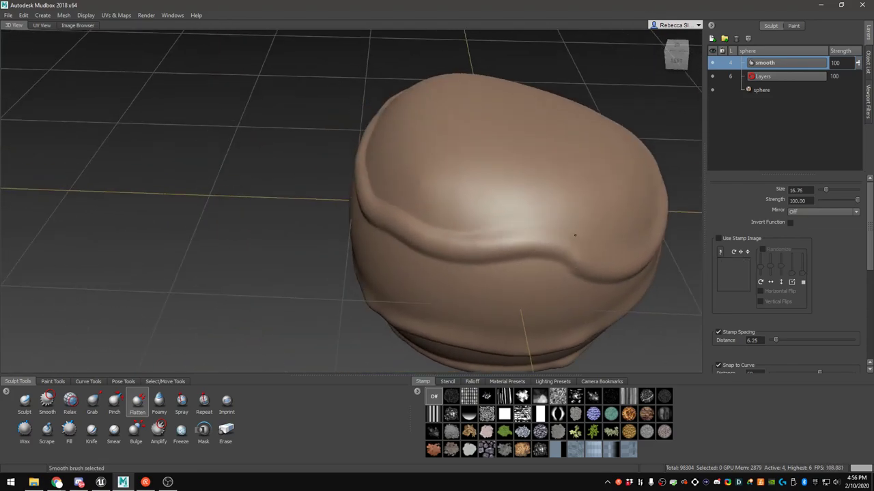
mouse_move(395, 210)
left_mouse_down("alt")
mouse_move(347, 209)
mouse_move(521, 222)
left_mouse_up("alt")
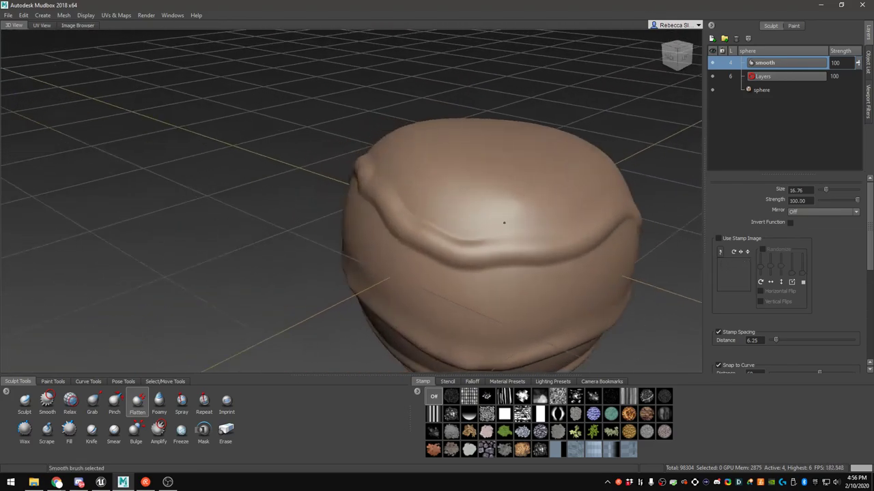
left_click_drag(419, 205, 458, 214, "alt")
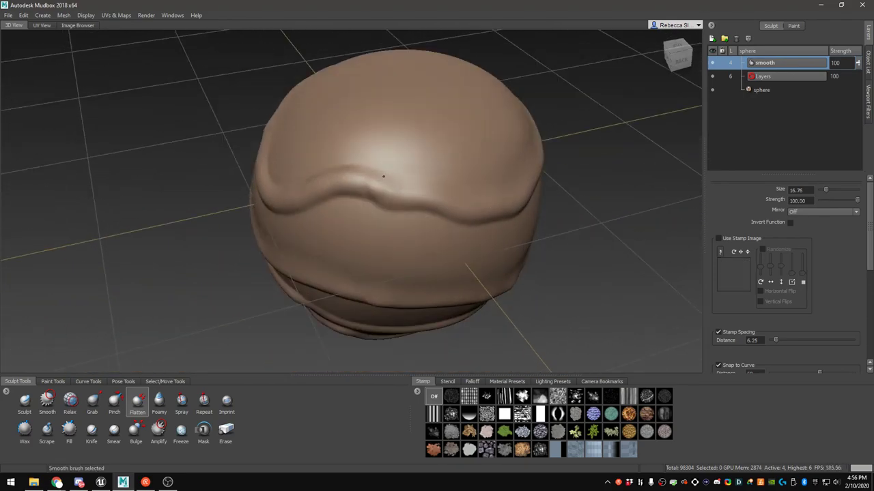
left_click_drag(384, 178, 388, 231, "alt")
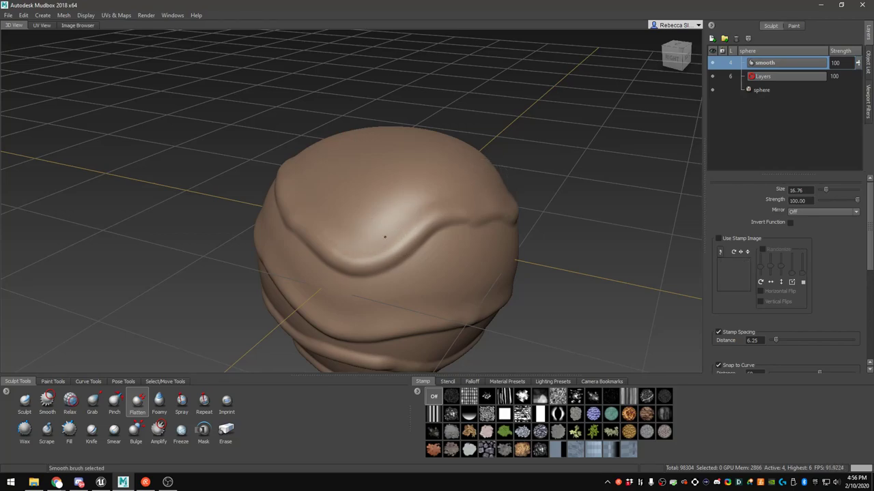
mouse_move(406, 215)
left_mouse_down("alt")
mouse_move(396, 239)
mouse_move(384, 189)
left_mouse_up("alt")
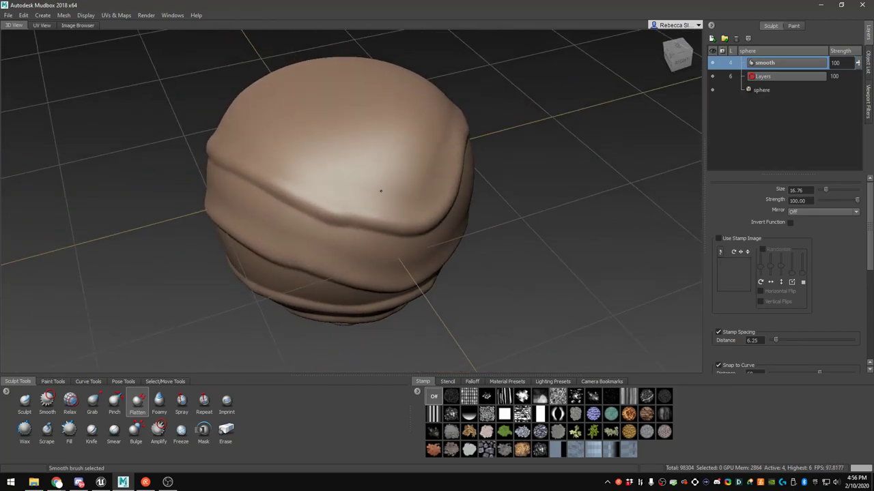
Smooth the upper side of the third ridge all around the nest, keeping its lower edge defined
mouse_move(396, 253)
left_mouse_down("alt")
mouse_move(412, 168)
mouse_move(417, 187)
mouse_move(424, 183)
mouse_move(201, 205)
mouse_move(540, 157)
left_mouse_up("alt")
key("shift")
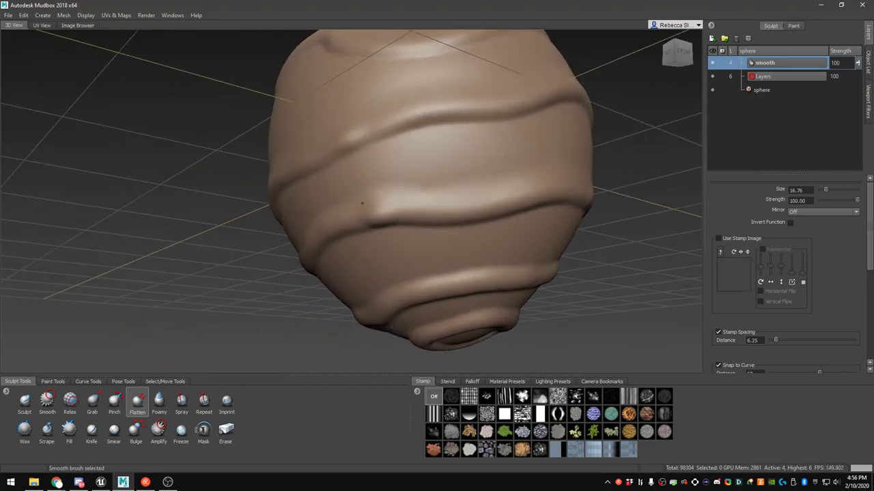
mouse_move(485, 191)
left_mouse_down("alt")
mouse_move(341, 218)
mouse_move(462, 194)
left_mouse_up("alt")
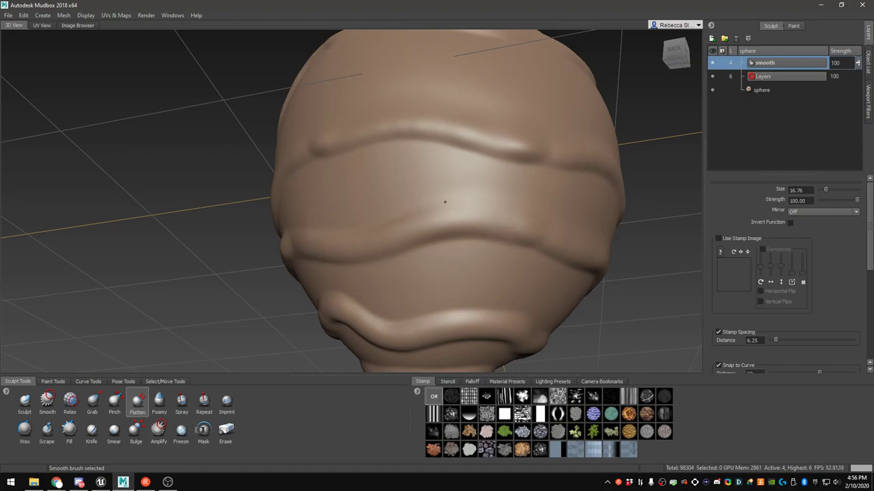
left_click_drag(340, 218, 546, 243, "alt")
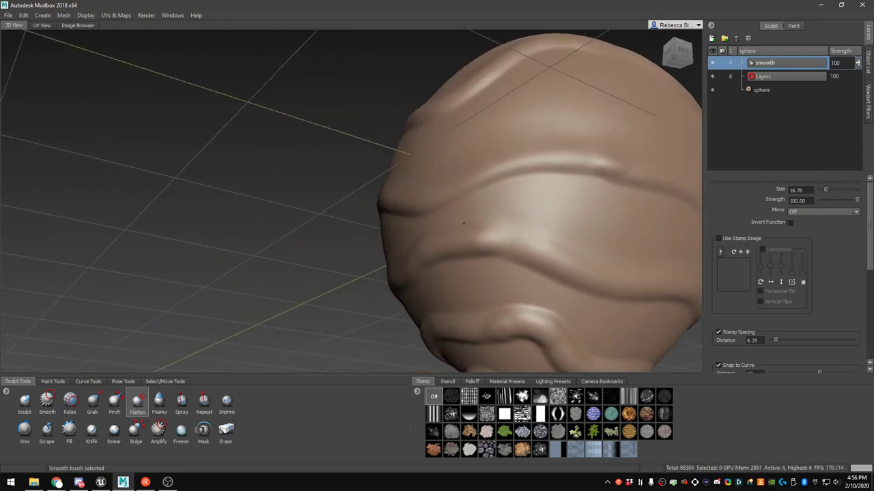
left_click_drag(478, 247, 332, 176, "alt")
key("shift")
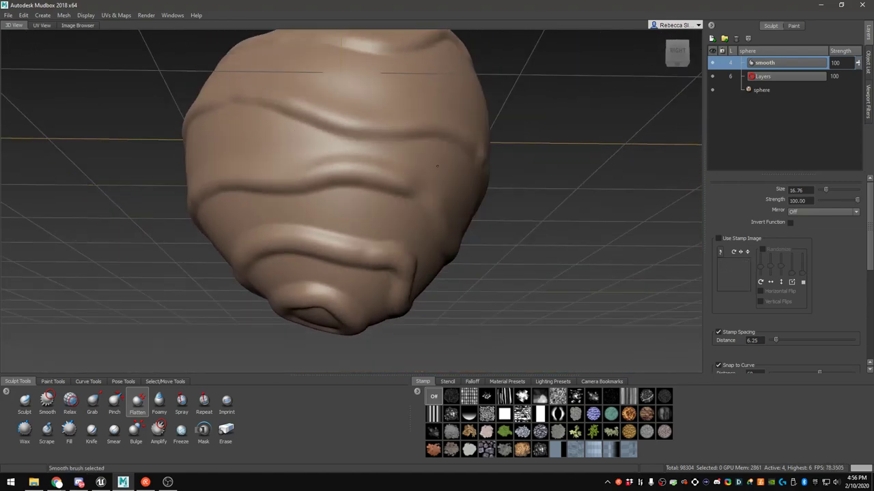
left_click_drag(417, 178, 384, 190, "shift")
Reduce the brush size to 14.21 and smooth the upper side of the fourth ridge near the nest's tip
left_click_drag(312, 222, 386, 191, "alt")
right_click_drag(385, 191, 463, 172, "alt")
key("b")
left_click_drag(464, 172, 455, 175)
middle_click_drag(463, 156, 446, 171, "alt")
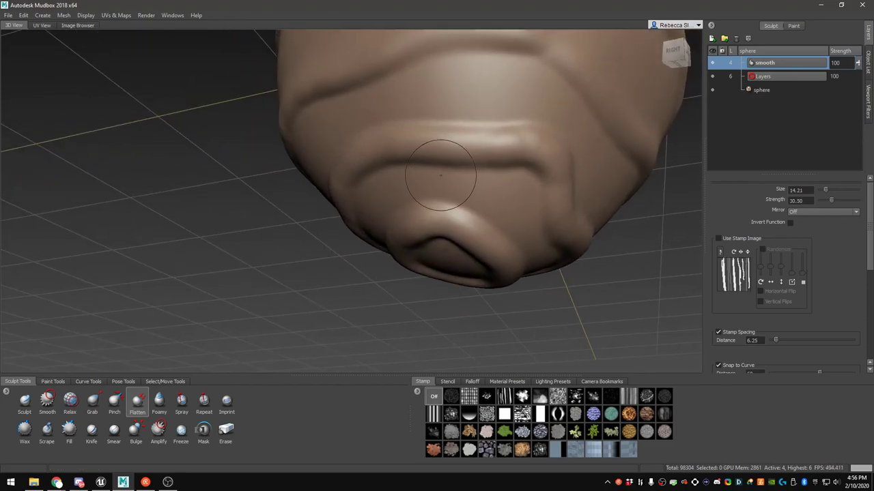
mouse_move(520, 126)
left_mouse_down()
mouse_move(488, 142)
mouse_move(450, 134)
mouse_move(490, 126)
left_mouse_up()
left_click_drag(355, 134, 562, 140, "alt")
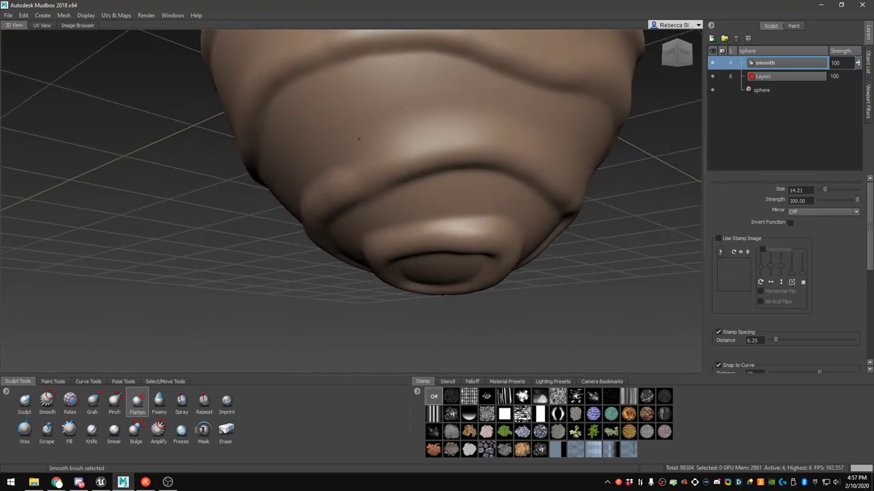
left_click_drag(359, 123, 523, 117, "alt")
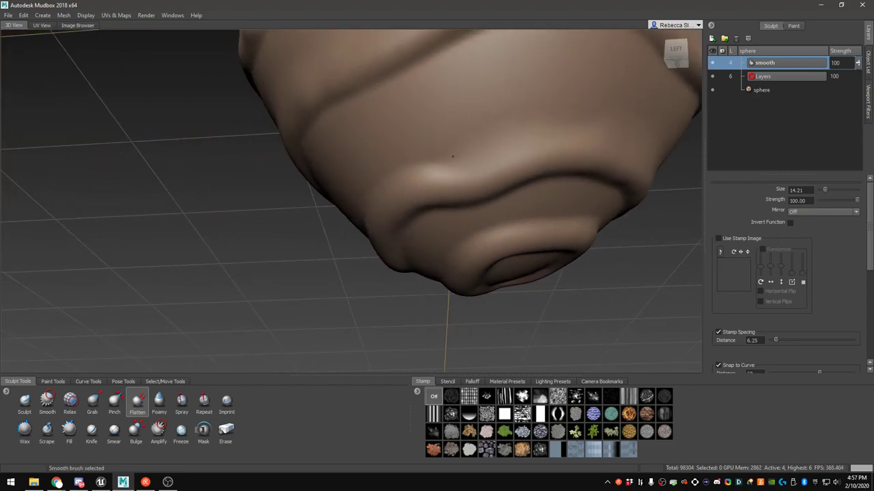
Finish smoothing the fourth ridge around the remaining sides, including its curved bend at the back
middle_click_drag(381, 158, 488, 111, "alt")
mouse_move(409, 158)
left_mouse_down("shift")
mouse_move(419, 133)
mouse_move(424, 140)
left_mouse_up("shift")
mouse_move(437, 142)
left_mouse_down("alt")
mouse_move(350, 142)
mouse_move(468, 176)
mouse_move(444, 181)
left_mouse_up("alt")
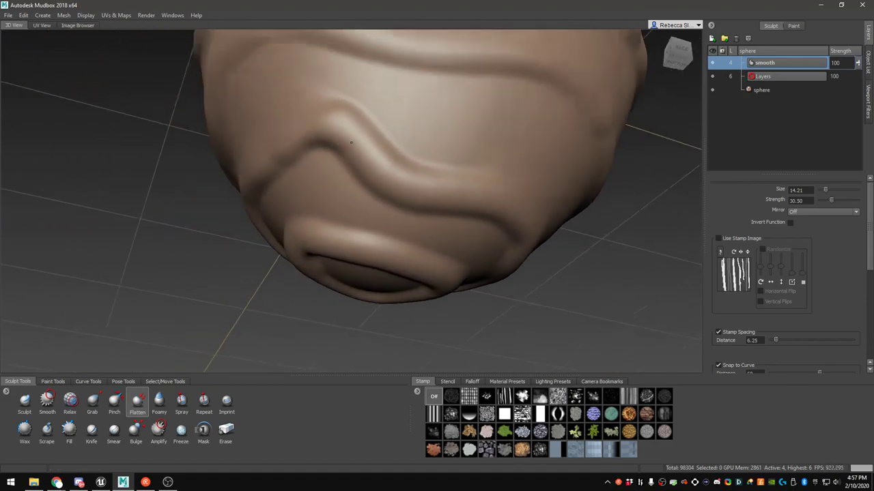
key("shift")
mouse_move(359, 169)
left_mouse_down("alt")
mouse_move(297, 162)
mouse_move(382, 147)
mouse_move(374, 119)
mouse_move(347, 125)
mouse_move(389, 140)
mouse_move(516, 157)
mouse_move(399, 156)
left_mouse_up("alt")
mouse_move(356, 173)
left_mouse_down("alt")
mouse_move(293, 203)
mouse_move(398, 162)
mouse_move(426, 178)
mouse_move(375, 166)
mouse_move(369, 185)
left_mouse_up("alt")
left_click_drag(369, 186, 407, 177, "shift")
right_click_drag(408, 178, 373, 152, "alt")
left_click_drag(373, 151, 323, 212, "alt")
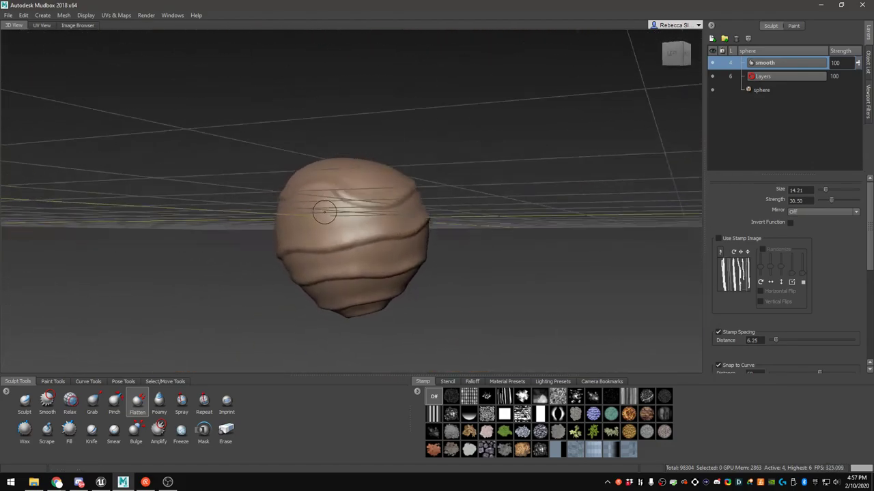
Switch to the Sculpt tool at size 5.36 and define a sharp crease beneath the top ridge on the left side
scroll(325, 213, "up", 5)
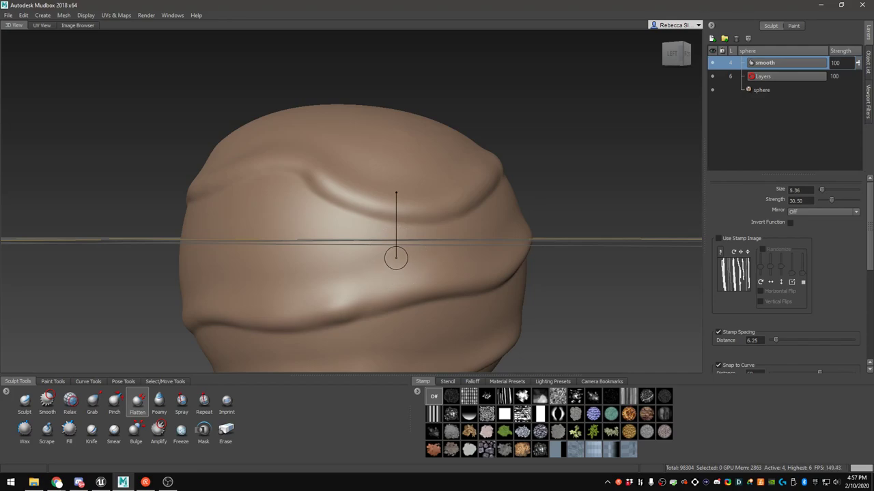
left_click(25, 403)
scroll(318, 257, "up", 3)
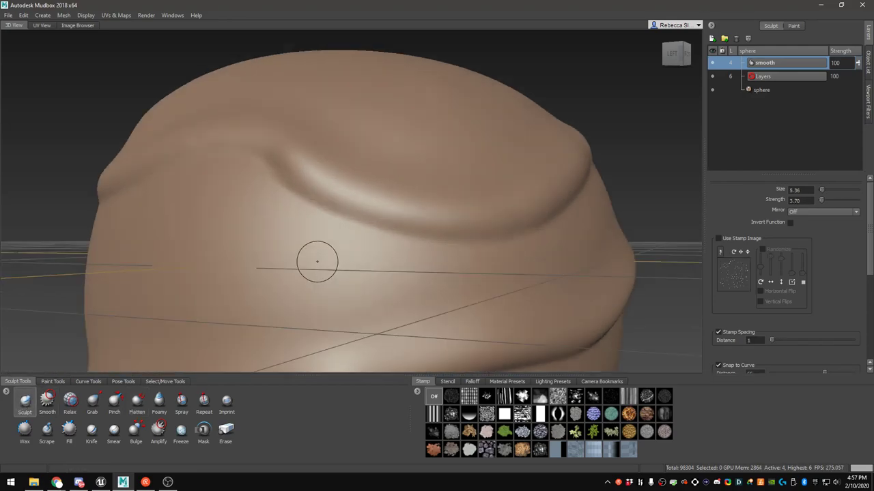
scroll(340, 264, "up", 2)
mouse_move(545, 181)
left_mouse_down()
mouse_move(471, 195)
mouse_move(372, 183)
mouse_move(243, 117)
mouse_move(194, 116)
left_mouse_up()
left_click_drag(145, 130, 379, 207)
Extend the sculpted crease beneath the top ridge around the other sides to the front
middle_click_drag(378, 206, 433, 149, "alt")
mouse_move(605, 143)
left_mouse_down()
mouse_move(544, 161)
mouse_move(372, 171)
mouse_move(298, 154)
mouse_move(430, 148)
mouse_move(521, 191)
left_mouse_up()
mouse_move(462, 164)
left_mouse_down()
mouse_move(401, 155)
mouse_move(321, 164)
mouse_move(256, 213)
mouse_move(420, 228)
left_mouse_up()
middle_click_drag(420, 227, 456, 222, "alt")
mouse_move(489, 201)
left_mouse_down()
mouse_move(431, 208)
mouse_move(261, 162)
mouse_move(527, 191)
left_mouse_up()
mouse_move(584, 193)
left_mouse_down()
mouse_move(430, 181)
mouse_move(336, 204)
left_mouse_up()
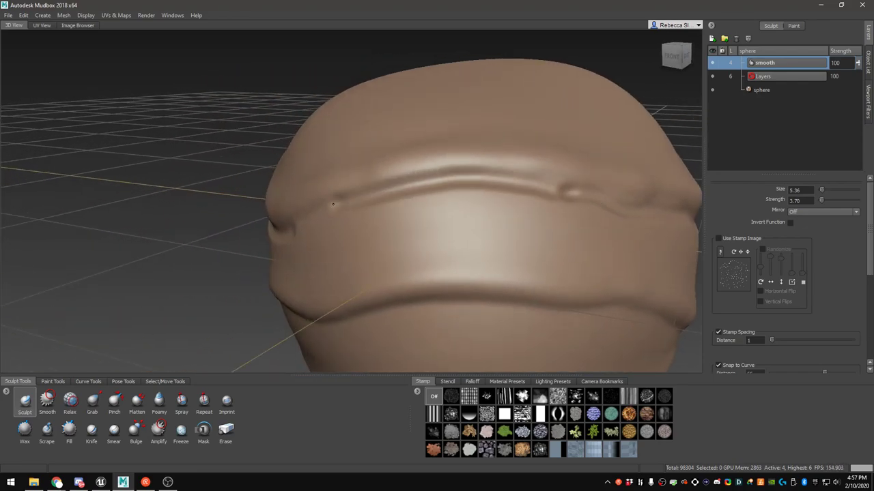
Sculpt a crease beneath the second ridge across the front and smooth its rough section
mouse_move(465, 183)
left_mouse_down("alt")
mouse_move(556, 196)
mouse_move(515, 191)
mouse_move(479, 209)
left_mouse_up("alt")
mouse_move(479, 210)
left_mouse_down("alt")
mouse_move(487, 234)
mouse_move(510, 193)
mouse_move(471, 179)
left_mouse_up("alt")
right_click_drag(471, 179, 484, 161, "alt")
mouse_move(520, 128)
left_mouse_down()
mouse_move(464, 130)
mouse_move(399, 161)
left_mouse_up()
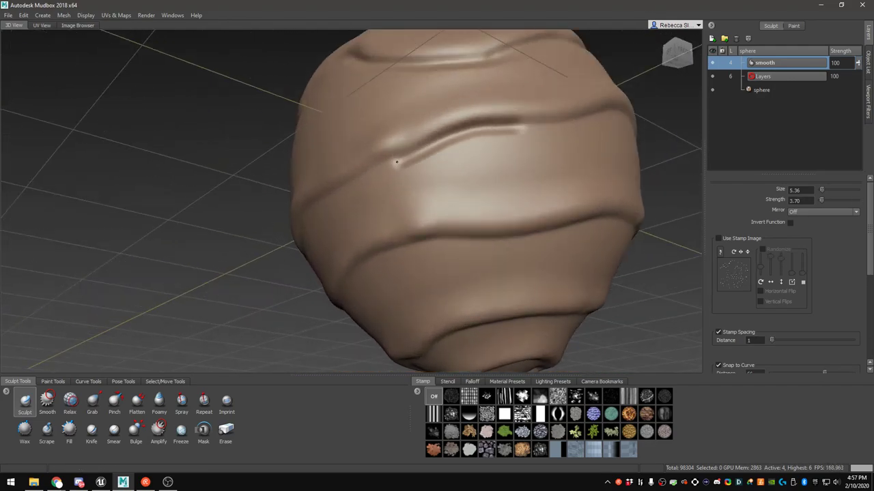
mouse_move(307, 209)
left_mouse_down("alt")
mouse_move(444, 195)
mouse_move(328, 212)
left_mouse_up("alt")
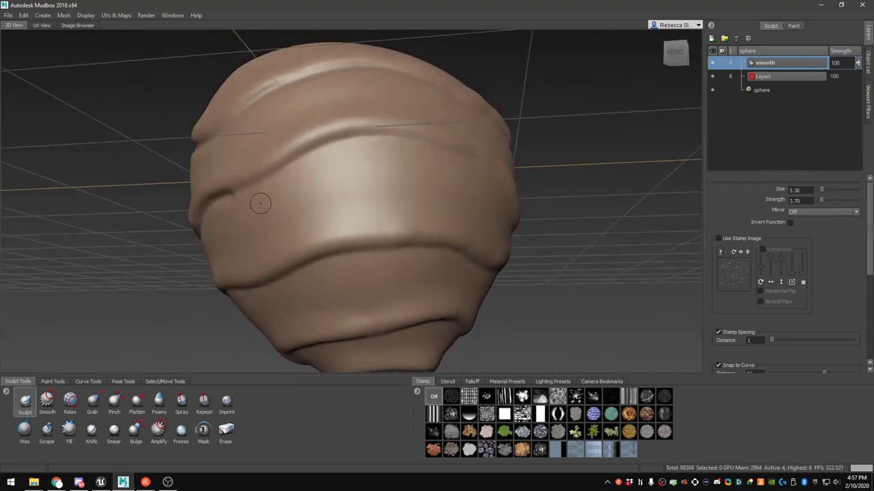
left_click_drag(283, 170, 224, 198, "shift")
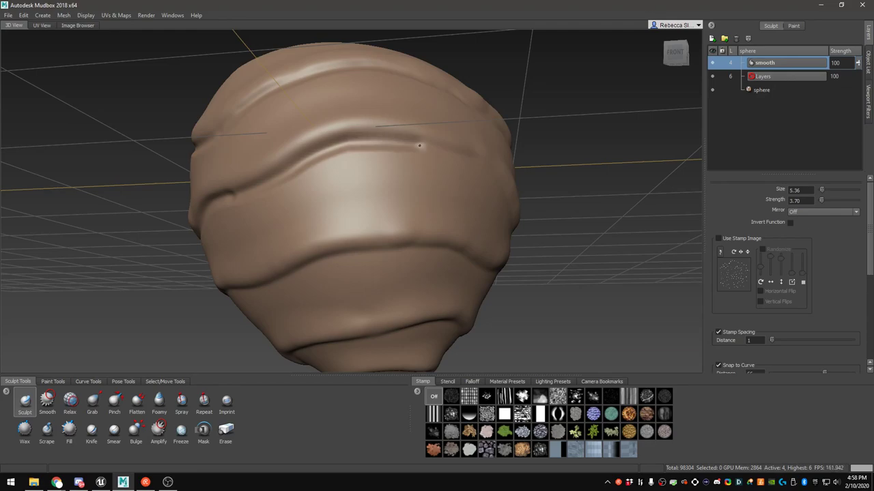
mouse_move(488, 163)
left_mouse_down("alt")
mouse_move(425, 180)
mouse_move(420, 119)
left_mouse_up("alt")
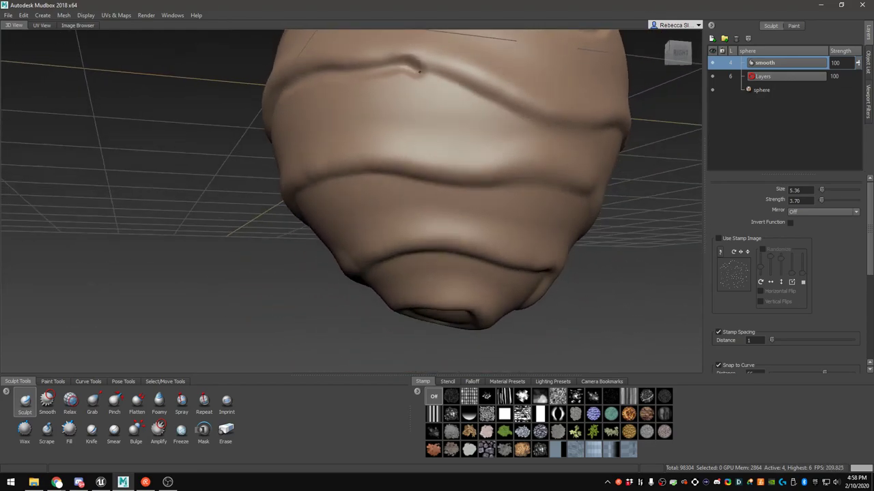
Carry the crease under the second ridge around to the left side and soften the stroke there
left_click_drag(573, 136, 330, 165, "alt")
mouse_move(172, 194)
left_mouse_down()
mouse_move(330, 189)
mouse_move(266, 204)
mouse_move(441, 242)
left_mouse_up()
left_click_drag(454, 238, 343, 232, "alt")
mouse_move(285, 221)
left_mouse_down()
mouse_move(414, 197)
mouse_move(470, 198)
mouse_move(442, 207)
left_mouse_up()
left_click_drag(394, 191, 376, 190, "shift")
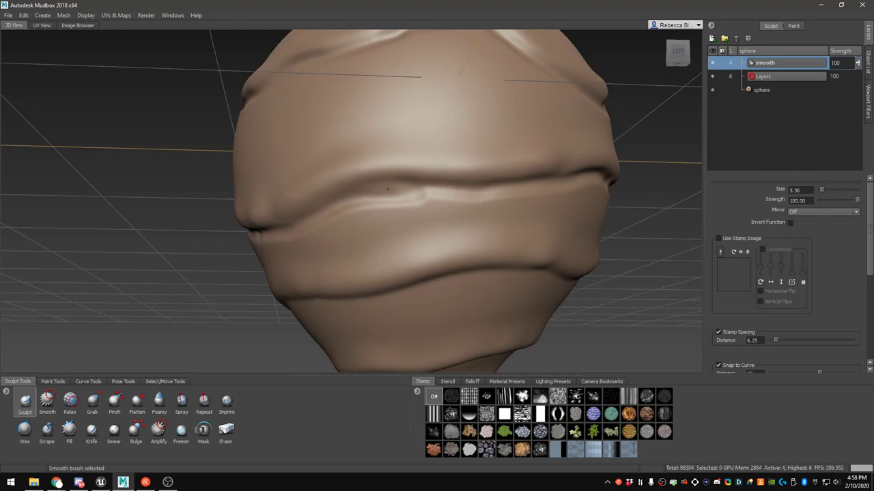
Complete the crease beneath the second ridge around the remaining sides and smooth where the strokes meet
mouse_move(504, 203)
left_mouse_down("alt")
mouse_move(357, 180)
mouse_move(466, 146)
mouse_move(330, 194)
left_mouse_up("alt")
left_click_drag(403, 179, 300, 210, "alt")
mouse_move(154, 255)
left_mouse_down()
mouse_move(232, 216)
mouse_move(327, 213)
mouse_move(437, 226)
mouse_move(358, 202)
mouse_move(234, 208)
mouse_move(365, 210)
mouse_move(408, 230)
left_mouse_up()
mouse_move(412, 231)
left_mouse_down("alt")
mouse_move(392, 221)
mouse_move(265, 226)
left_mouse_up("alt")
mouse_move(147, 200)
left_mouse_down("shift")
mouse_move(262, 202)
mouse_move(301, 215)
left_mouse_up("shift")
left_click_drag(300, 215, 295, 233, "alt")
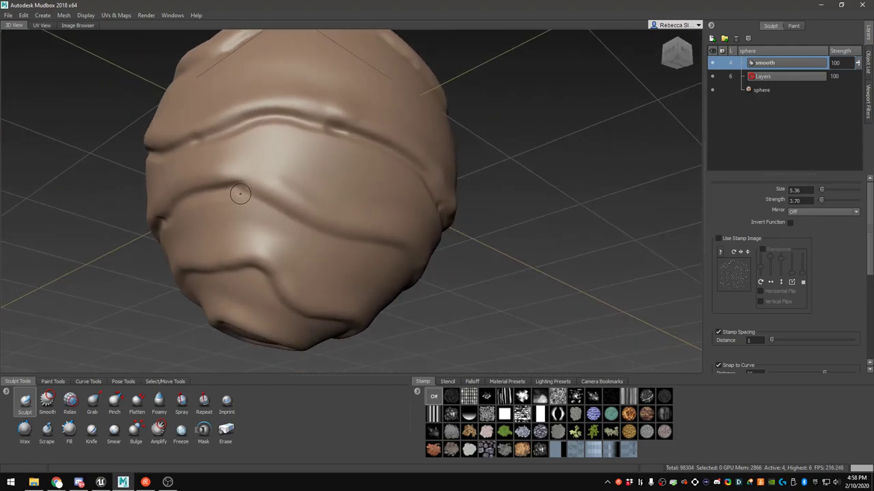
Sculpt a matching crease along the lower edge of the third ridge
left_click_drag(241, 194, 316, 233)
left_click_drag(387, 249, 401, 256)
left_click_drag(402, 256, 212, 229, "alt")
scroll(134, 200, "up", 3)
left_click_drag(105, 199, 321, 219)
Sculpt the inner edge of the ring at the nest's tip, and smooth inside it with brush size 8.30
mouse_move(321, 219)
left_mouse_down("alt")
mouse_move(341, 225)
mouse_move(359, 193)
mouse_move(269, 272)
mouse_move(361, 193)
mouse_move(406, 220)
mouse_move(329, 241)
mouse_move(217, 245)
left_mouse_up("alt")
mouse_move(424, 258)
middle_mouse_down("alt")
mouse_move(390, 232)
mouse_move(358, 167)
middle_mouse_up("alt")
mouse_move(359, 168)
left_mouse_down("alt")
mouse_move(292, 157)
mouse_move(323, 158)
mouse_move(403, 214)
mouse_move(410, 256)
mouse_move(400, 117)
mouse_move(403, 140)
mouse_move(372, 250)
mouse_move(294, 316)
mouse_move(176, 307)
mouse_move(109, 263)
mouse_move(70, 199)
left_mouse_up("alt")
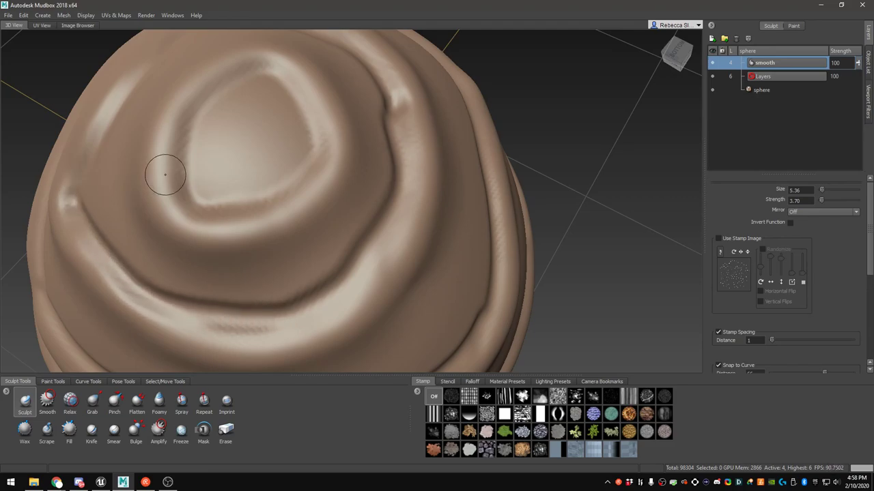
mouse_move(205, 126)
left_mouse_down()
mouse_move(199, 196)
mouse_move(278, 176)
mouse_move(319, 135)
mouse_move(251, 80)
mouse_move(205, 125)
mouse_move(250, 103)
mouse_move(254, 154)
mouse_move(289, 152)
mouse_move(237, 97)
mouse_move(232, 142)
left_mouse_up()
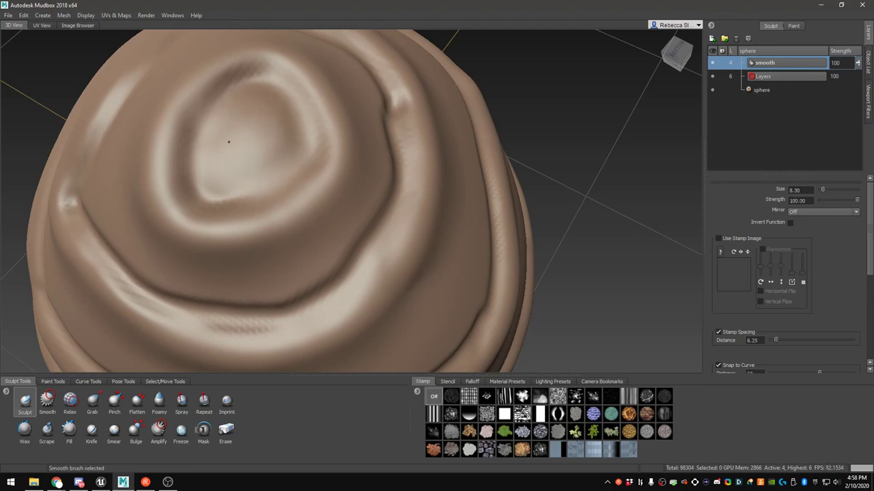
scroll(252, 175, "down", 3)
mouse_move(252, 176)
left_mouse_down("alt")
mouse_move(248, 156)
mouse_move(345, 224)
left_mouse_up("alt")
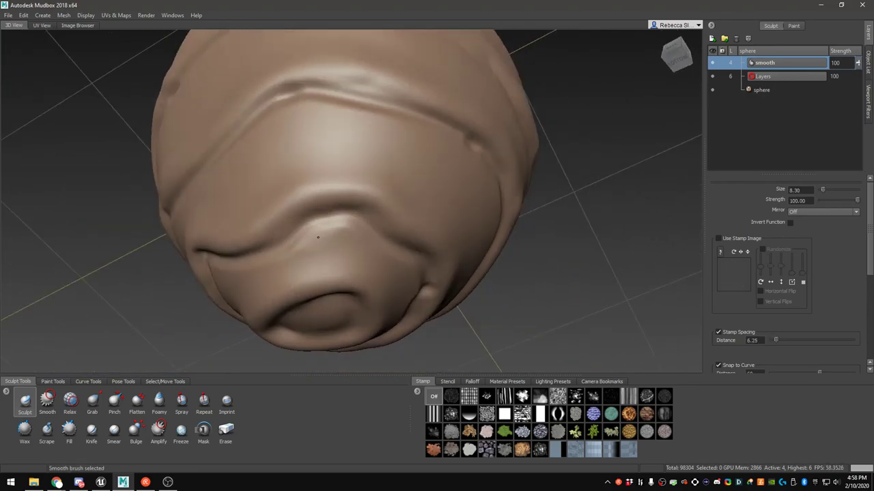
Smooth the surface just beneath the lowest crease, working around the band above the nest's tip at brush size 8.30
left_click_drag(368, 251, 425, 262, "alt")
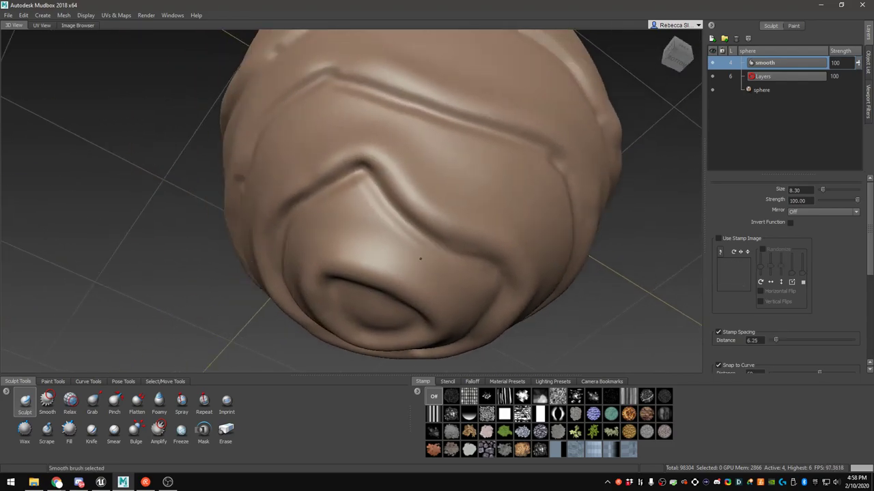
left_click_drag(357, 184, 423, 234, "alt")
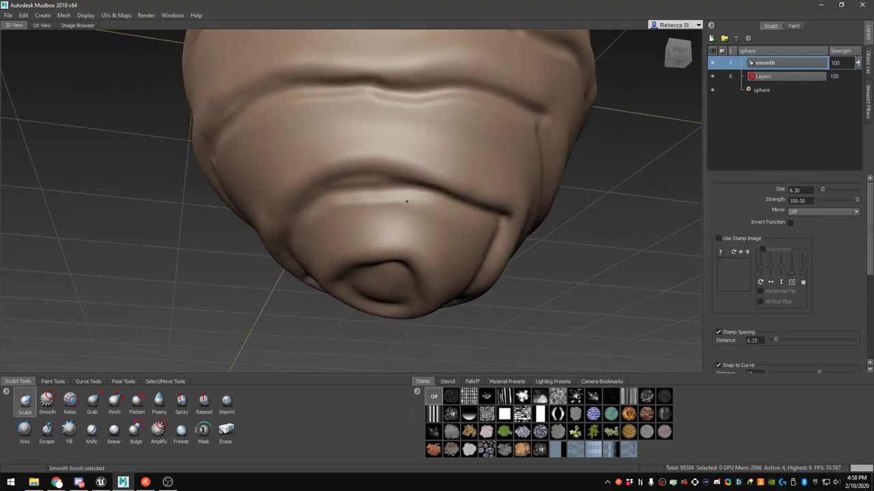
left_click_drag(325, 226, 394, 223, "alt")
mouse_move(246, 258)
left_mouse_down("alt")
mouse_move(322, 162)
mouse_move(256, 153)
mouse_move(232, 236)
mouse_move(187, 245)
mouse_move(152, 172)
left_mouse_up("alt")
scroll(266, 175, "down", 5)
scroll(364, 181, "up", 5)
Smooth the band directly beneath the second crease up from the tip, all the way around the nest
left_click_drag(364, 182, 310, 176, "alt")
left_click_drag(310, 176, 405, 155, "alt")
left_click_drag(271, 159, 291, 164, "shift")
mouse_move(291, 164)
left_mouse_down("alt")
mouse_move(285, 170)
mouse_move(379, 147)
left_mouse_up("alt")
left_click_drag(351, 110, 256, 122, "shift")
mouse_move(266, 127)
left_mouse_down("alt")
mouse_move(289, 130)
mouse_move(302, 113)
mouse_move(357, 190)
mouse_move(438, 178)
left_mouse_up("alt")
left_click_drag(595, 171, 552, 152, "shift")
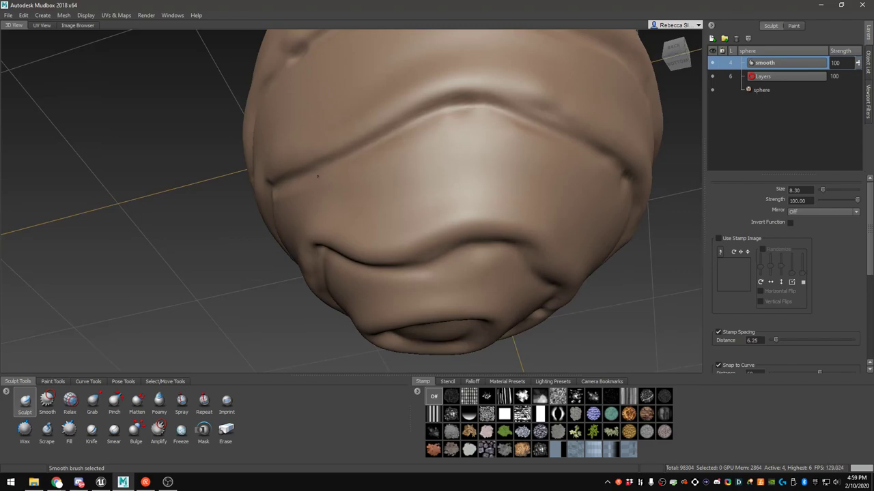
mouse_move(381, 142)
left_mouse_down("alt")
mouse_move(420, 171)
mouse_move(476, 176)
left_mouse_up("alt")
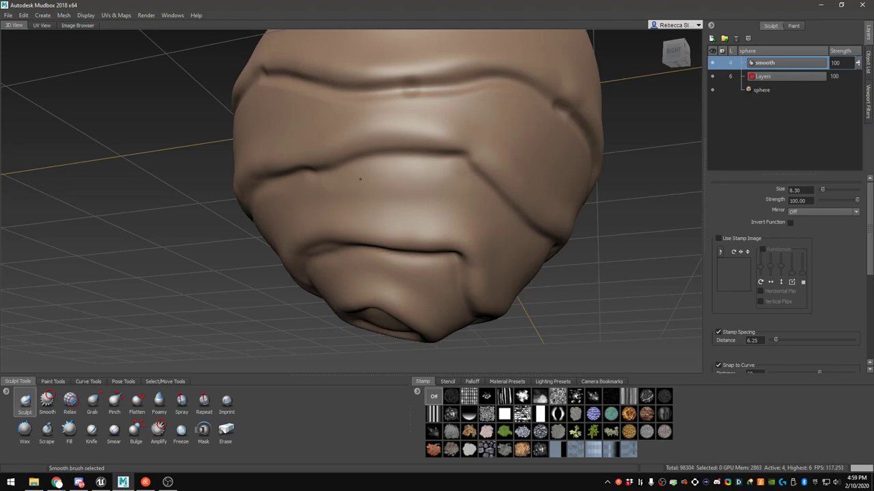
left_click_drag(364, 179, 461, 193, "alt")
mouse_move(216, 191)
left_mouse_down("alt")
mouse_move(316, 136)
mouse_move(388, 221)
mouse_move(419, 229)
left_mouse_up("alt")
Smooth the surface beneath the second crease from the top around the nest's middle
left_click_drag(515, 232, 262, 148, "alt")
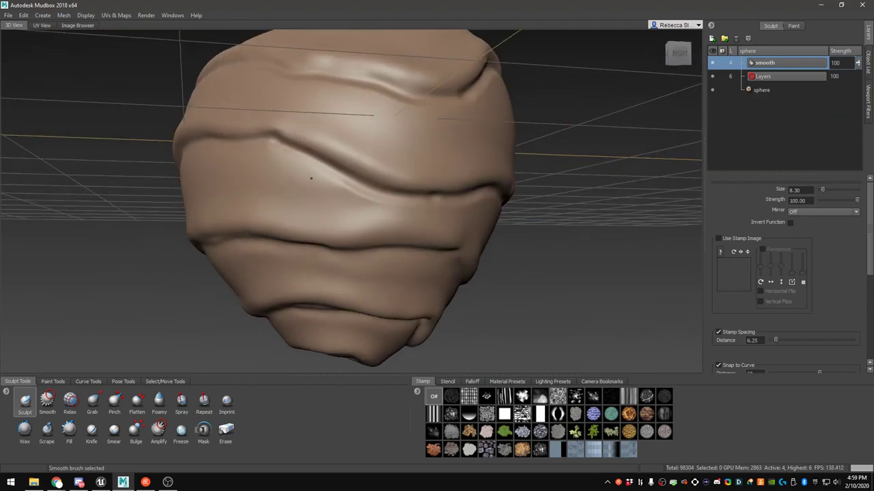
left_click_drag(421, 210, 309, 196, "alt")
left_click_drag(468, 182, 182, 172, "alt")
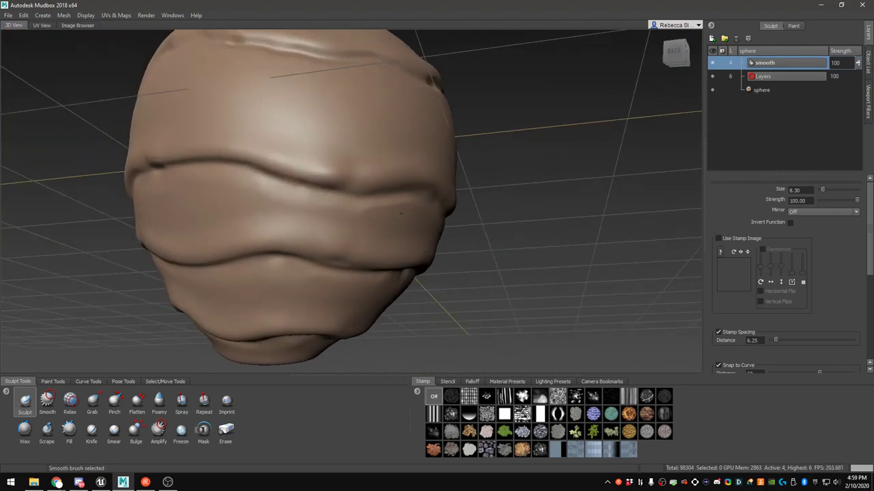
left_click_drag(433, 220, 391, 206, "alt")
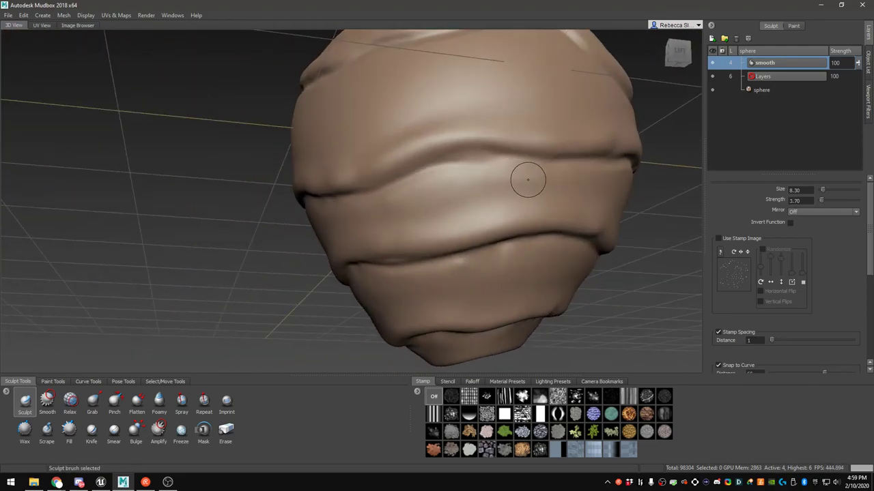
left_click_drag(528, 179, 312, 189, "alt")
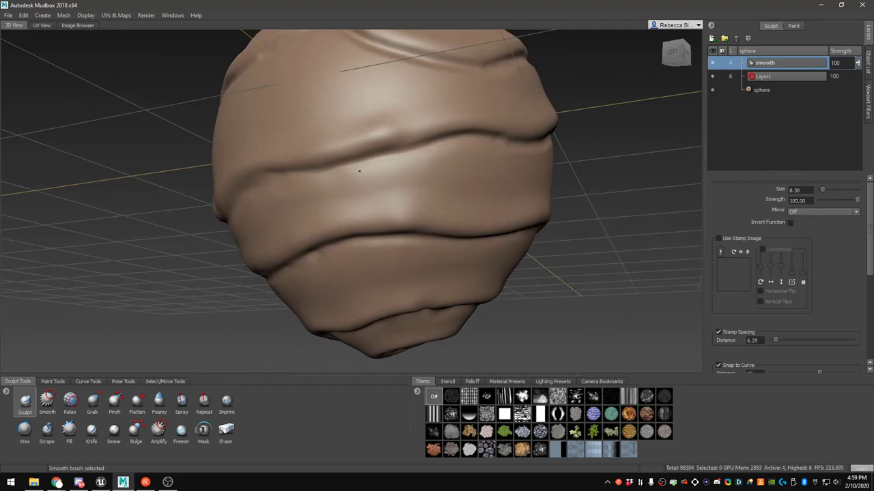
left_click_drag(526, 162, 390, 180, "alt")
key("shift")
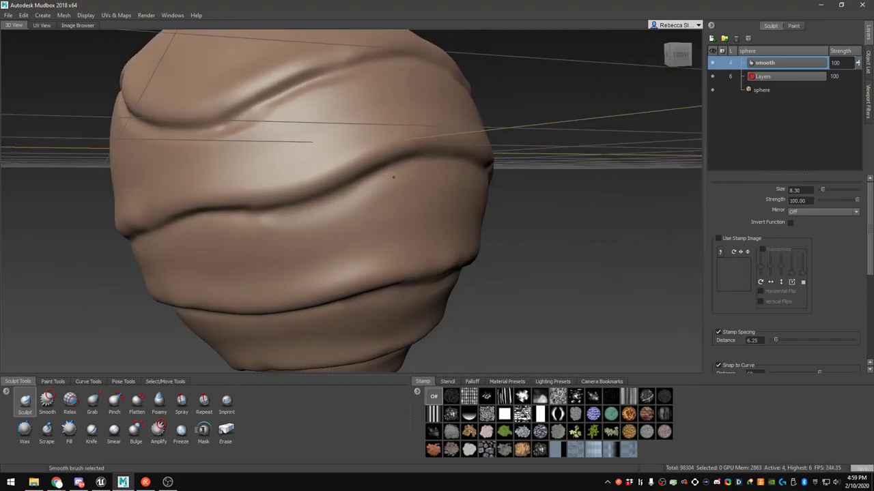
Smooth the surface beneath the top ridge's overhanging edge, working around every side of the nest
left_click_drag(351, 220, 344, 271, "alt")
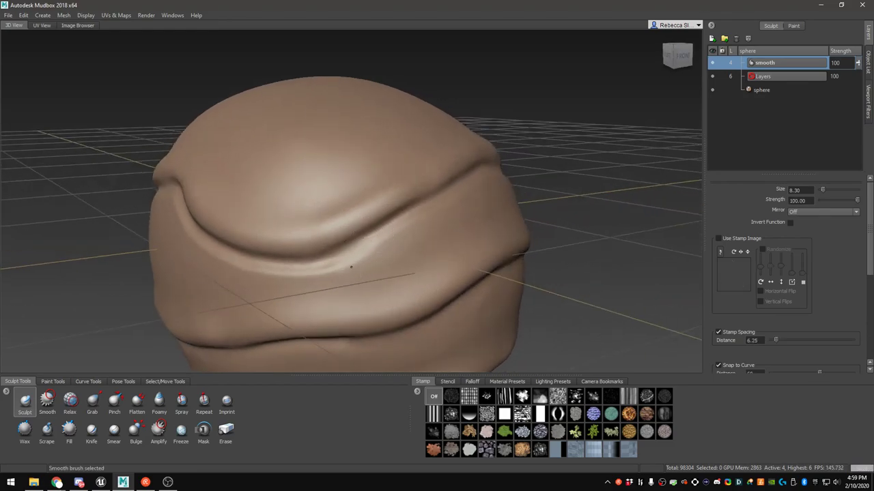
mouse_move(193, 242)
left_mouse_down("alt")
mouse_move(351, 253)
mouse_move(482, 226)
left_mouse_up("alt")
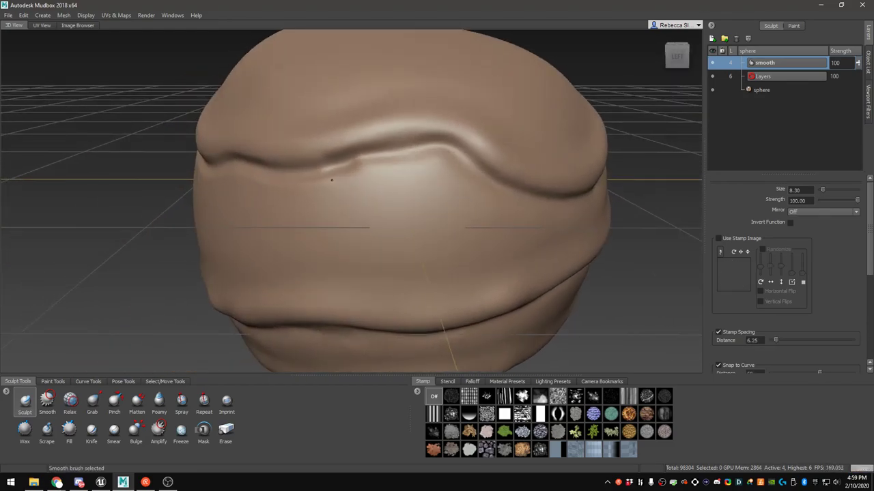
mouse_move(292, 198)
left_mouse_down("alt")
mouse_move(431, 199)
mouse_move(384, 201)
mouse_move(535, 238)
left_mouse_up("alt")
key("shift")
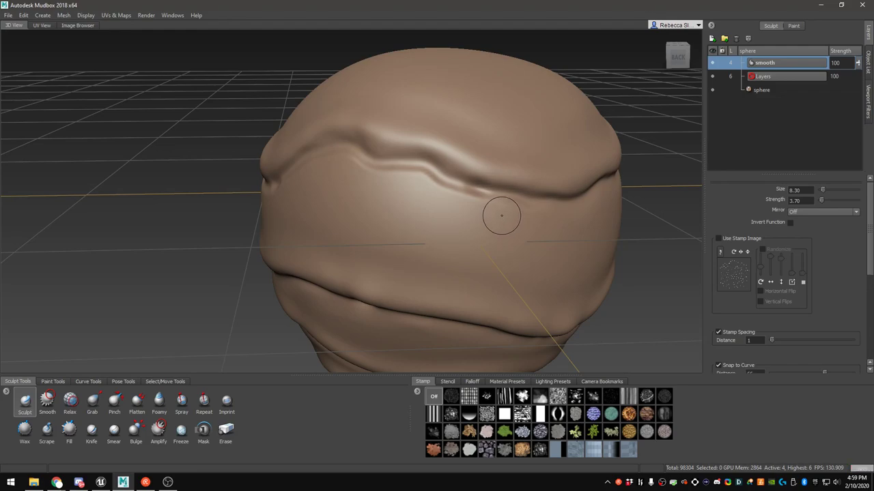
left_click_drag(365, 166, 287, 196, "alt")
left_click_drag(233, 208, 277, 214, "alt")
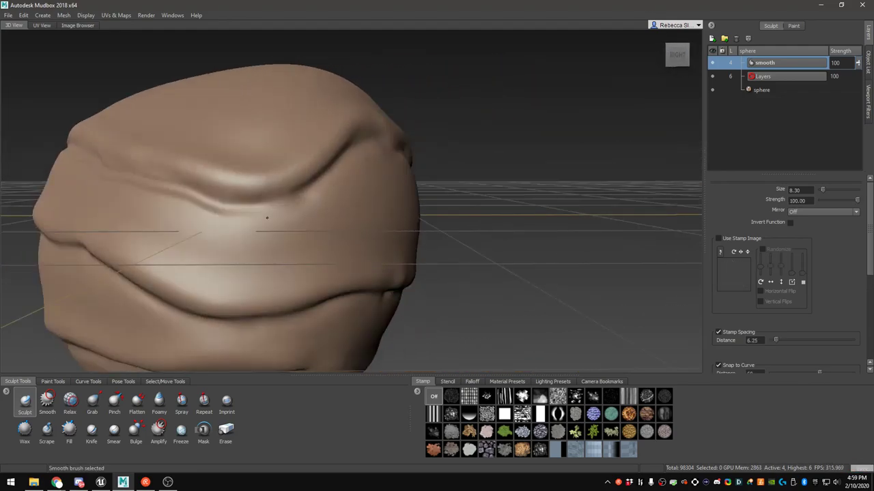
left_click_drag(175, 196, 402, 195, "alt")
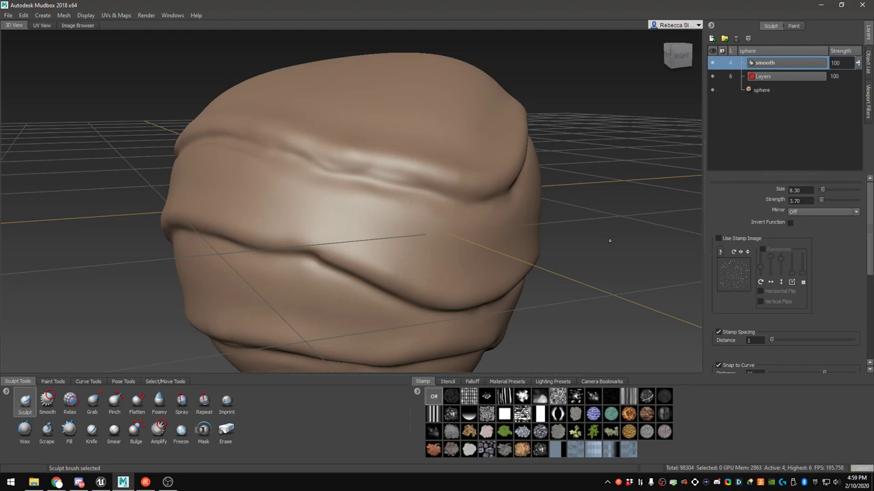
Pull the nest's side outline slightly downward using the Grab tool with brush size 120.52
right_click_drag(596, 241, 517, 235, "alt")
mouse_move(517, 235)
left_mouse_down("alt")
mouse_move(508, 94)
mouse_move(499, 184)
mouse_move(488, 185)
left_mouse_up("alt")
right_click_drag(334, 170, 361, 192, "alt")
left_click_drag(355, 186, 409, 186)
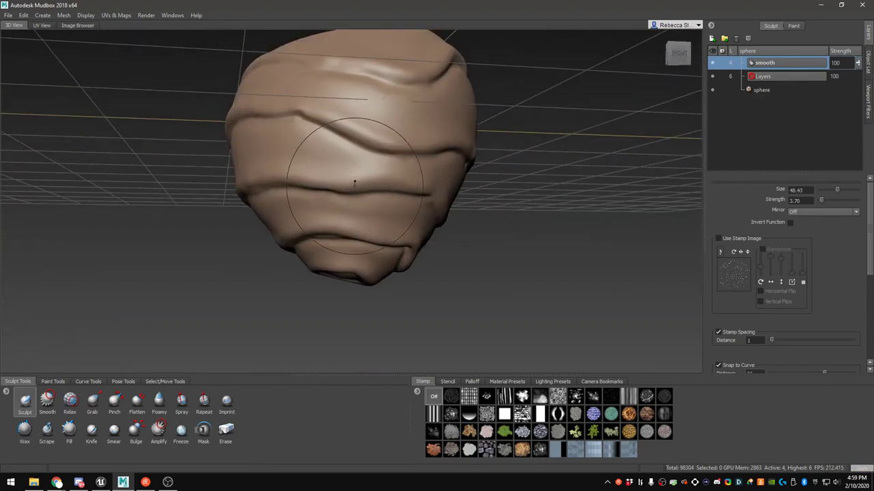
left_click(92, 403)
left_click_drag(372, 238, 408, 239)
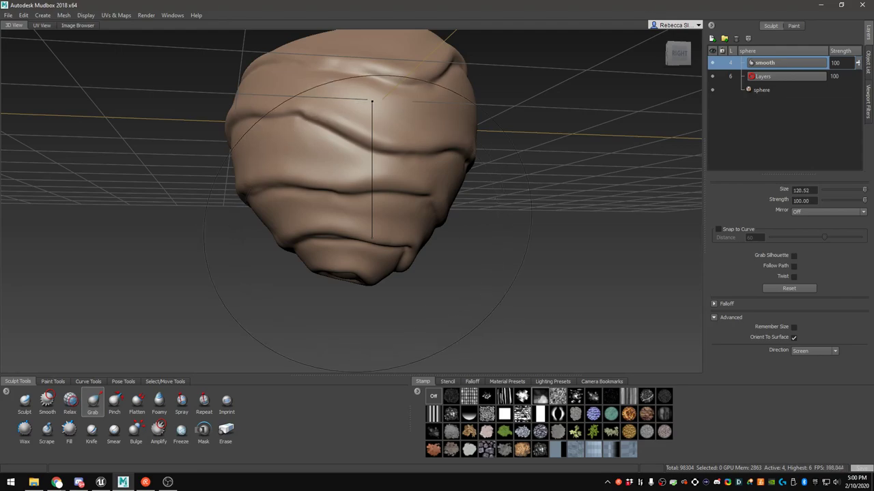
middle_click_drag(369, 229, 386, 190, "alt")
mouse_move(385, 189)
left_mouse_down("alt")
mouse_move(381, 208)
mouse_move(332, 184)
left_mouse_up("alt")
left_click_drag(471, 188, 478, 210)
left_click_drag(524, 98, 526, 113)
Reshape further parts of the nest's outline from other angles with small downward pulls of the large Grab brush
mouse_move(527, 75)
left_mouse_down("alt")
mouse_move(534, 176)
mouse_move(471, 110)
left_mouse_up("alt")
left_click_drag(478, 156, 479, 168)
left_click_drag(440, 198, 441, 210)
mouse_move(519, 204)
left_mouse_down("alt")
mouse_move(508, 161)
mouse_move(408, 221)
mouse_move(361, 230)
mouse_move(362, 244)
left_mouse_up("alt")
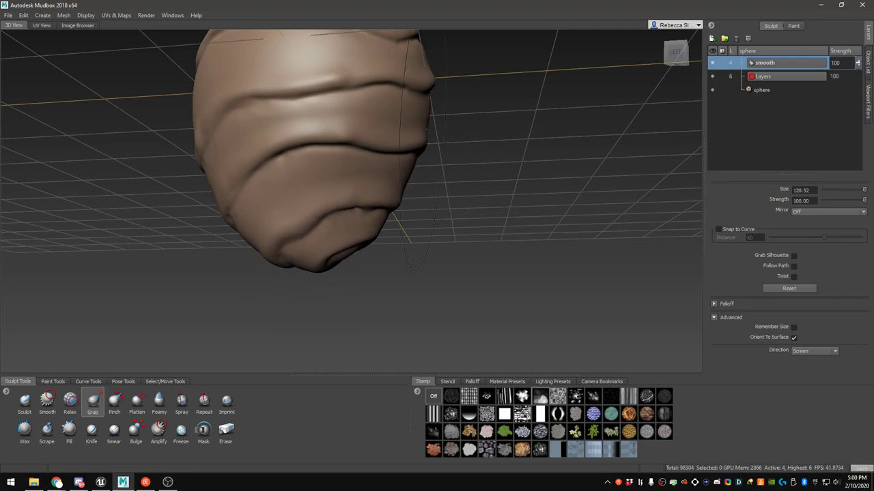
mouse_move(425, 77)
left_mouse_down("alt")
mouse_move(355, 119)
mouse_move(276, 133)
mouse_move(249, 154)
left_mouse_up("alt")
middle_click_drag(249, 154, 269, 182, "alt")
mouse_move(269, 181)
left_mouse_down("alt")
mouse_move(287, 266)
mouse_move(410, 259)
left_mouse_up("alt")
Smooth the crease beneath the top ridge at the front of the nest with brush size 13.27
mouse_move(439, 194)
left_mouse_down("alt")
mouse_move(387, 274)
mouse_move(355, 169)
mouse_move(357, 197)
mouse_move(374, 213)
mouse_move(372, 201)
left_mouse_up("alt")
scroll(379, 202, "up", 3)
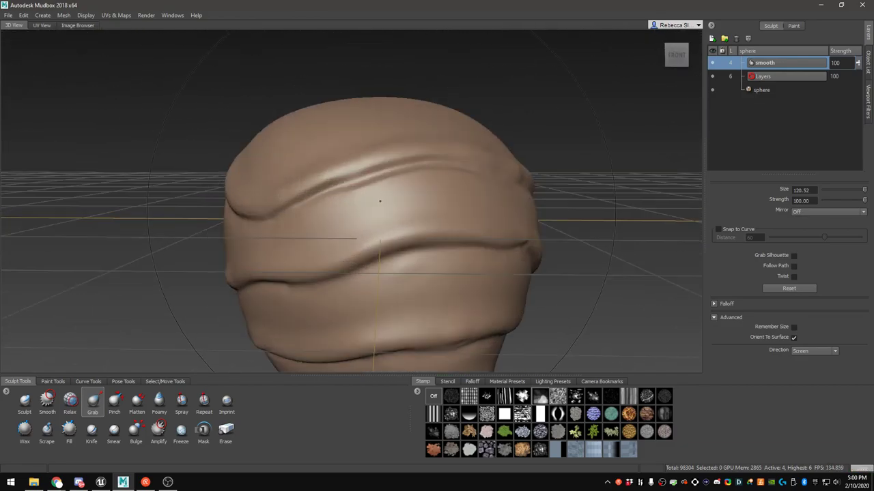
scroll(379, 201, "up", 2)
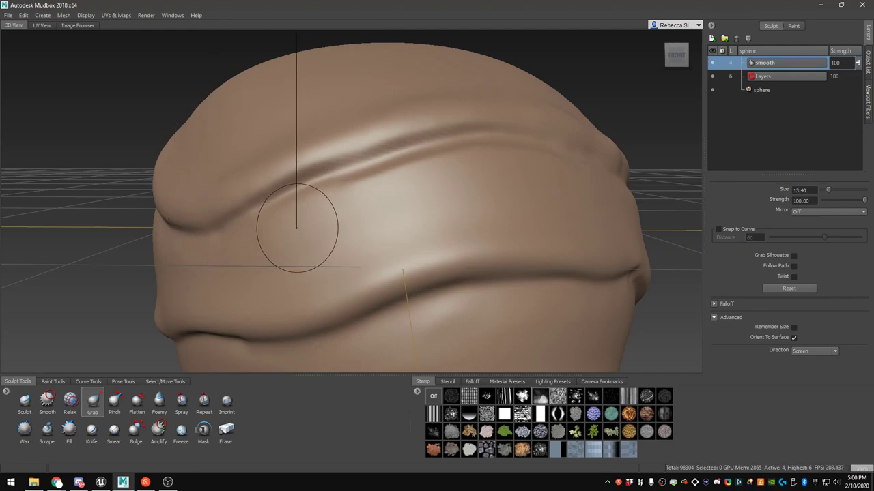
key("shift")
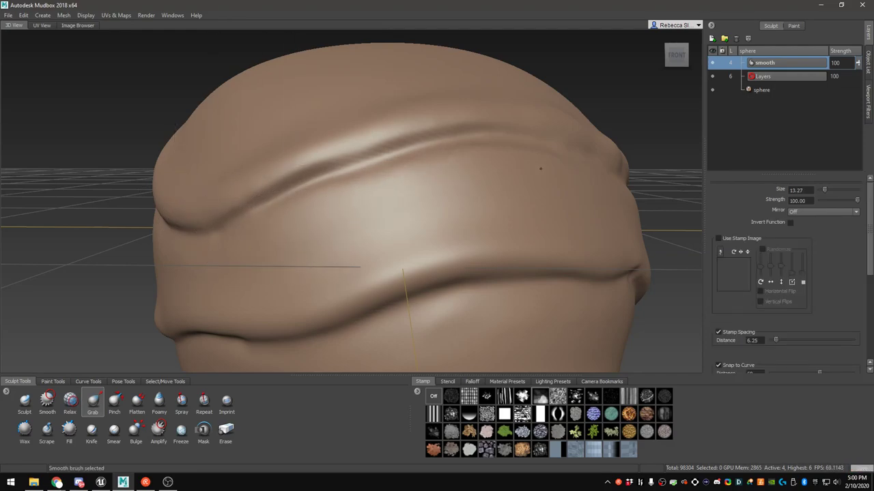
Save the scene as WaspNest.mud in a new WaspNest folder inside FoodItems
left_click(8, 15)
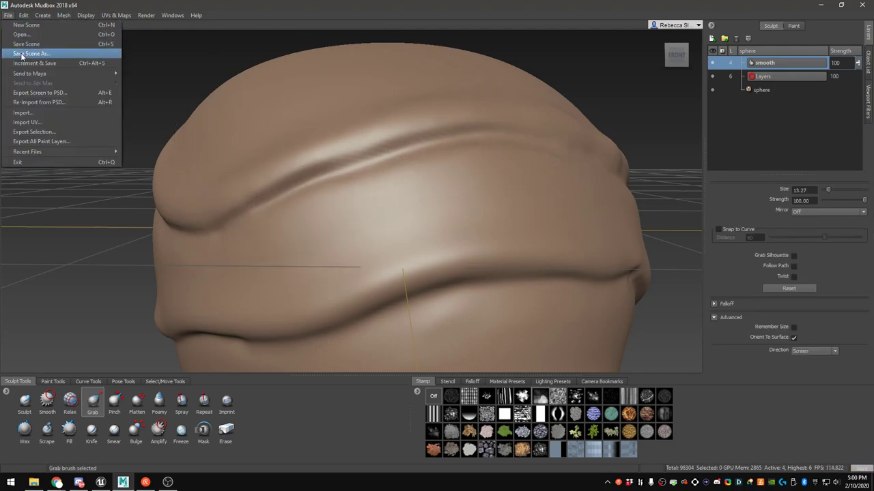
left_click(25, 54)
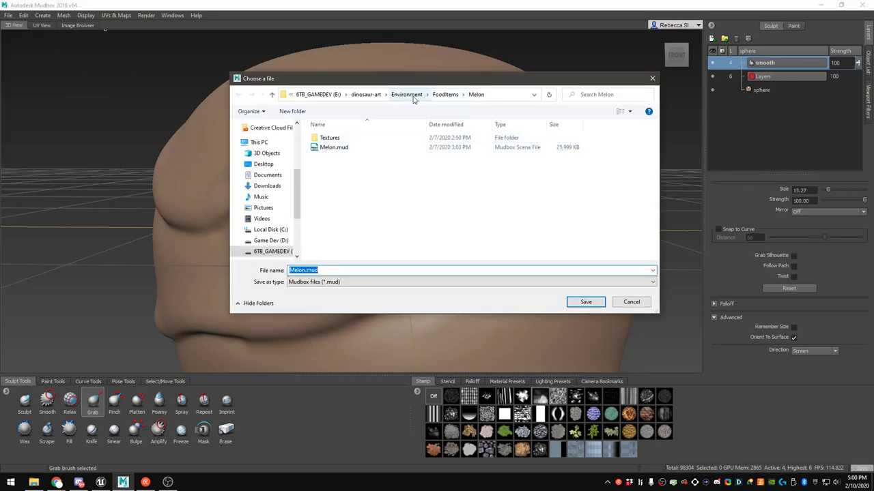
left_click(445, 94)
right_click(361, 218)
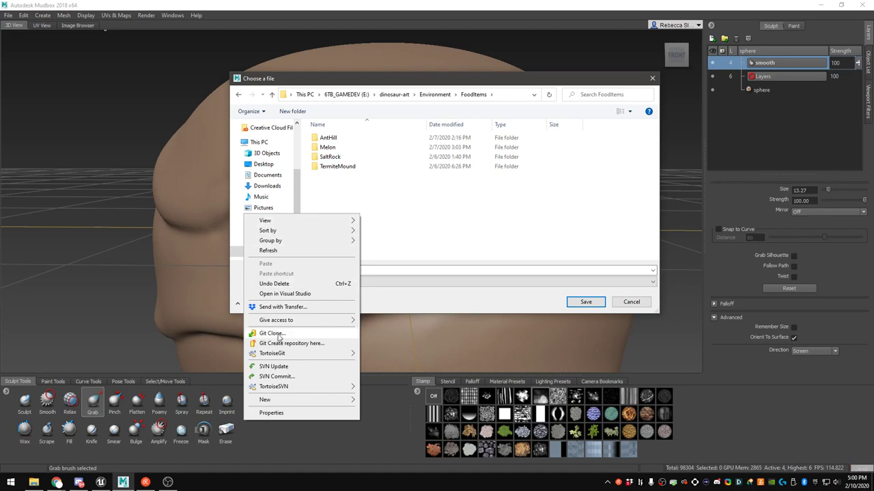
mouse_move(273, 401)
left_click(394, 401)
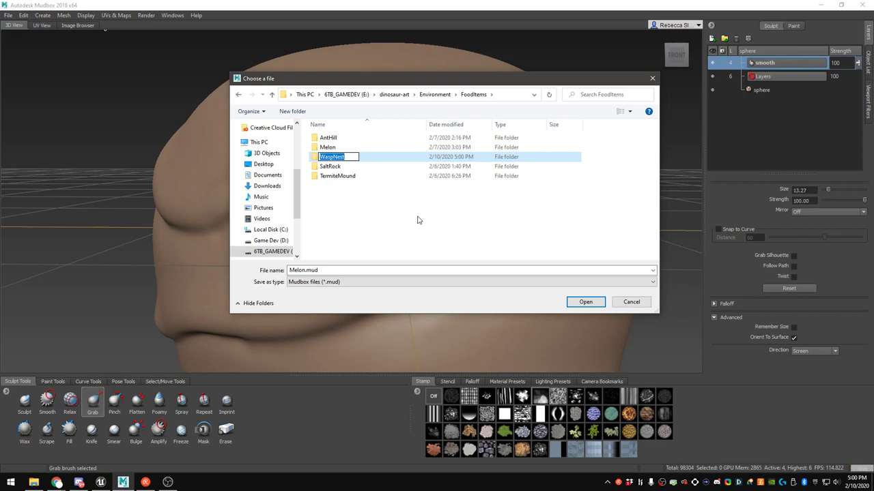
key("Return")
double_click(331, 176)
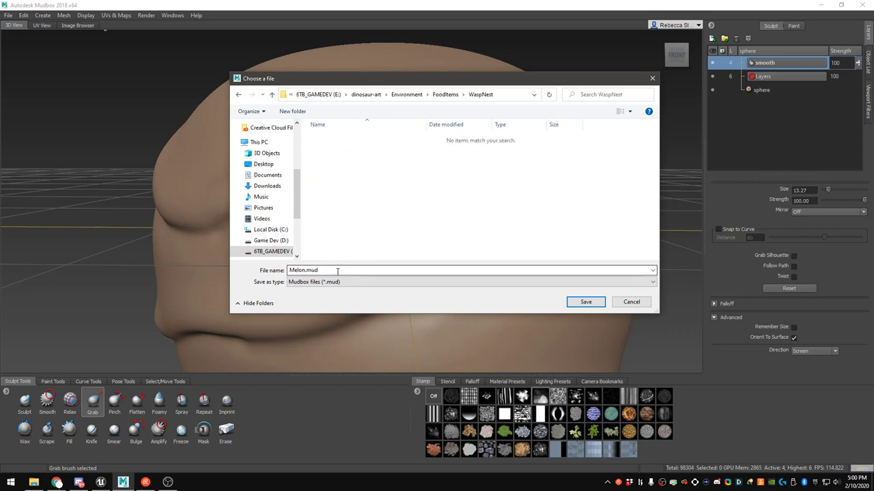
left_click(592, 300)
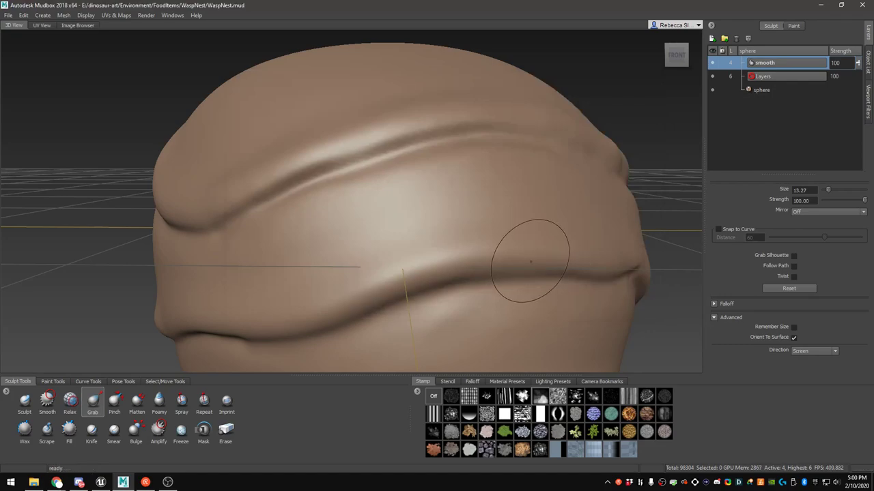
Examine the nest's overall shape from the layered tip up to the plain crown
right_click_drag(523, 255, 442, 245, "alt")
left_click_drag(413, 254, 283, 235, "alt")
right_click_drag(283, 235, 343, 252, "alt")
left_click_drag(356, 252, 373, 218, "alt")
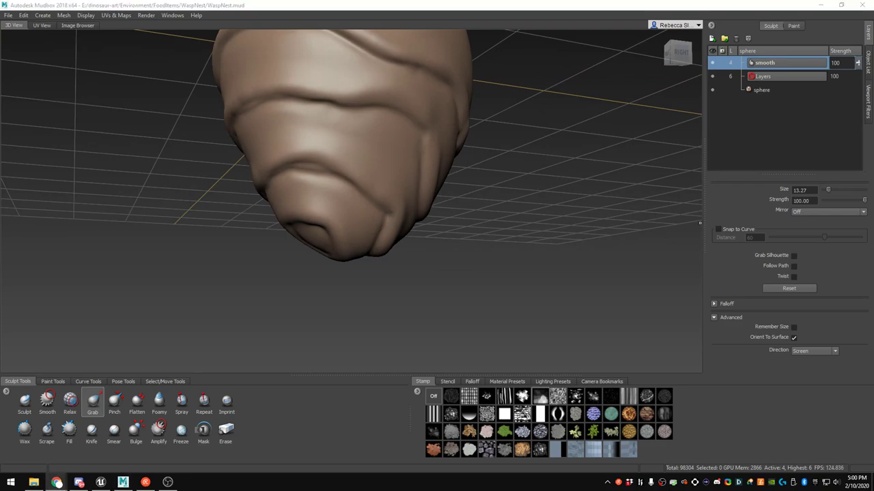
scroll(423, 184, "down", 4)
left_click_drag(423, 184, 465, 219, "alt")
scroll(413, 157, "up", 4)
middle_click_drag(414, 158, 400, 215, "alt")
scroll(400, 215, "up", 2)
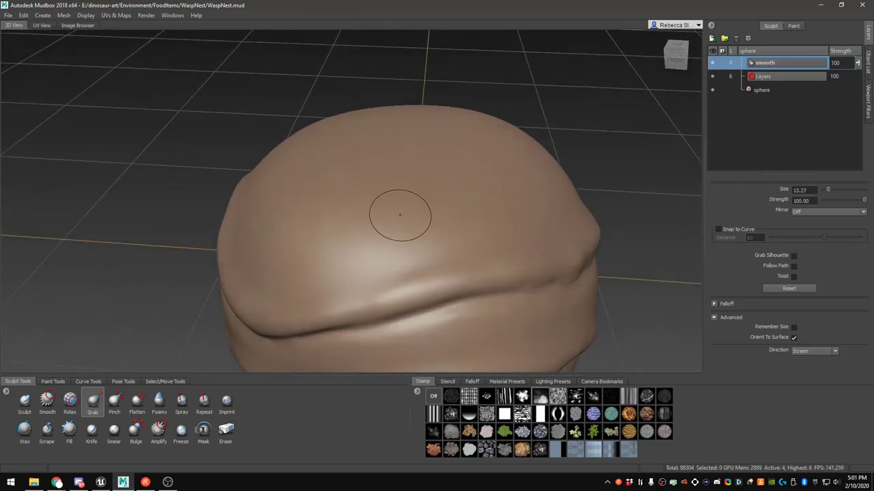
Sculpt raised, uneven lumps on the nest's crown with the Sculpt tool at size 22.89 and strength 3.70
left_click(25, 401)
mouse_move(351, 215)
left_mouse_down("alt")
mouse_move(335, 238)
mouse_move(331, 196)
mouse_move(309, 208)
mouse_move(381, 239)
left_mouse_up("alt")
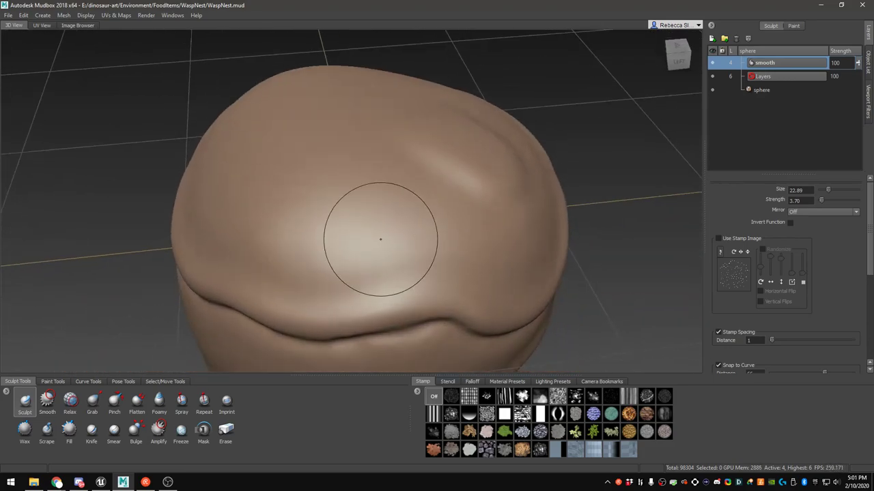
mouse_move(378, 133)
left_mouse_down("alt")
mouse_move(376, 182)
mouse_move(307, 158)
mouse_move(267, 184)
mouse_move(223, 173)
mouse_move(293, 221)
mouse_move(378, 199)
left_mouse_up("alt")
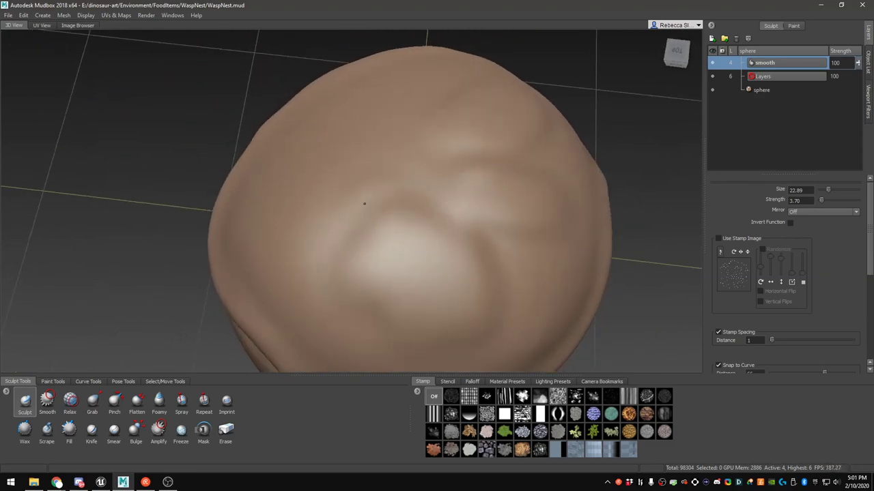
mouse_move(443, 186)
left_mouse_down()
mouse_move(410, 150)
mouse_move(468, 183)
left_mouse_up()
left_click_drag(419, 195, 332, 158, "alt")
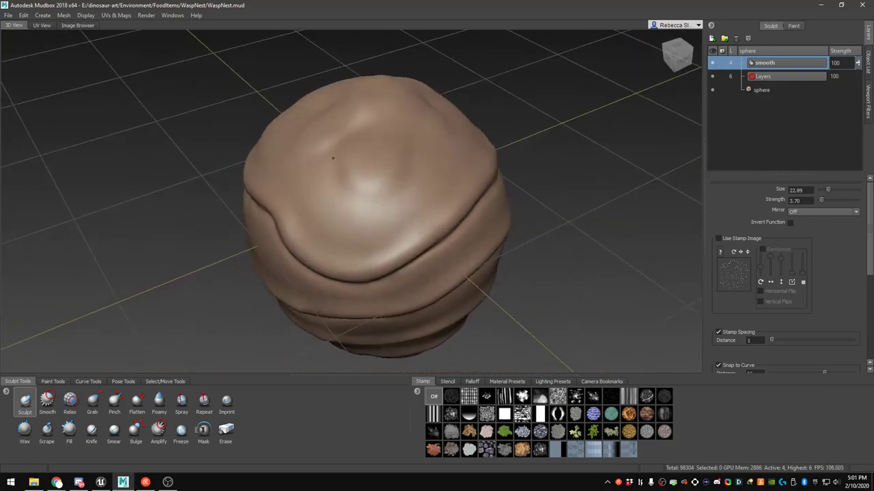
Build up more irregular bumps around the crown so its top rises into an uneven peak
mouse_move(385, 141)
left_mouse_down("alt")
mouse_move(391, 170)
mouse_move(434, 194)
left_mouse_up("alt")
mouse_move(434, 193)
left_mouse_down()
mouse_move(331, 207)
mouse_move(323, 183)
left_mouse_up()
mouse_move(323, 183)
left_mouse_down("alt")
mouse_move(433, 194)
mouse_move(437, 209)
left_mouse_up("alt")
mouse_move(437, 209)
left_mouse_down()
mouse_move(400, 241)
mouse_move(310, 199)
mouse_move(365, 185)
left_mouse_up()
mouse_move(364, 184)
left_mouse_down("alt")
mouse_move(433, 207)
mouse_move(415, 123)
left_mouse_up("alt")
mouse_move(360, 111)
left_mouse_down()
mouse_move(419, 181)
mouse_move(480, 144)
mouse_move(416, 130)
mouse_move(423, 108)
mouse_move(442, 146)
left_mouse_up()
middle_click_drag(442, 146, 474, 210, "alt")
mouse_move(430, 232)
left_mouse_down()
mouse_move(398, 142)
mouse_move(503, 198)
mouse_move(406, 235)
mouse_move(496, 193)
mouse_move(460, 189)
mouse_move(471, 203)
left_mouse_up()
mouse_move(471, 203)
left_mouse_down("alt")
mouse_move(474, 236)
mouse_move(187, 181)
left_mouse_up("alt")
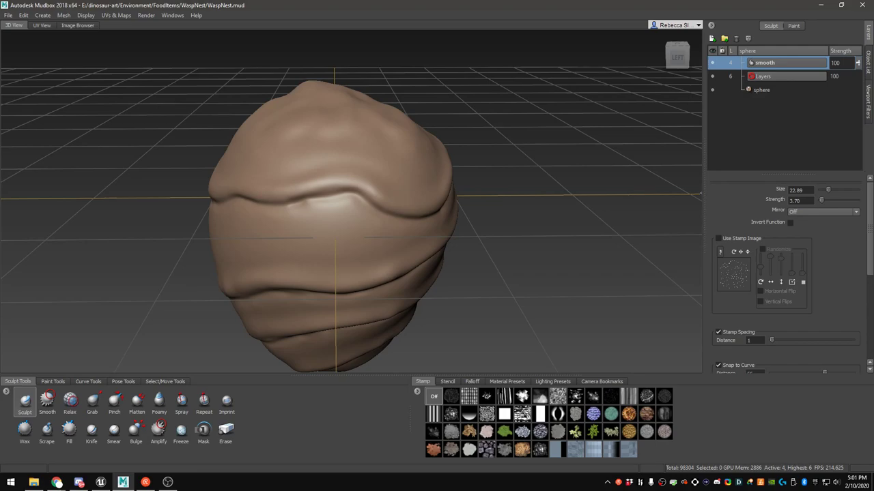
Carve several round pits of varying size into the crown, reducing the Sculpt brush size to 7.88
key("alt+Tab")
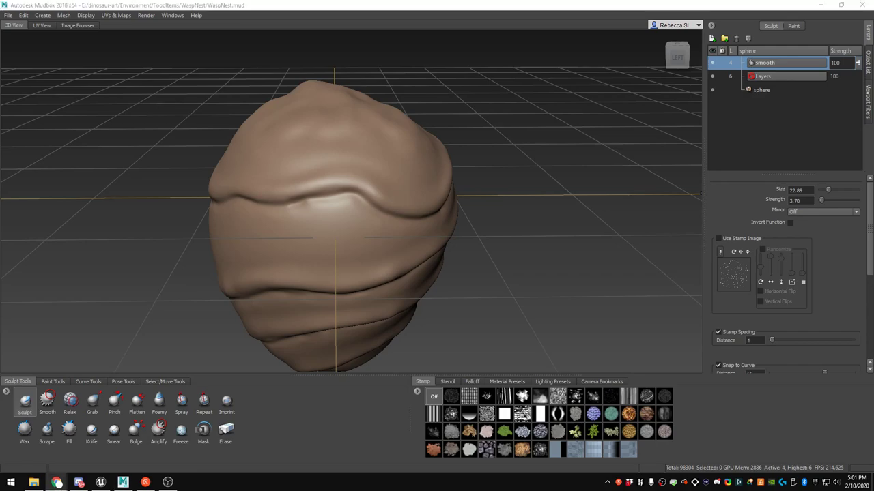
scroll(277, 163, "up", 4)
left_click_drag(286, 161, 471, 209, "alt")
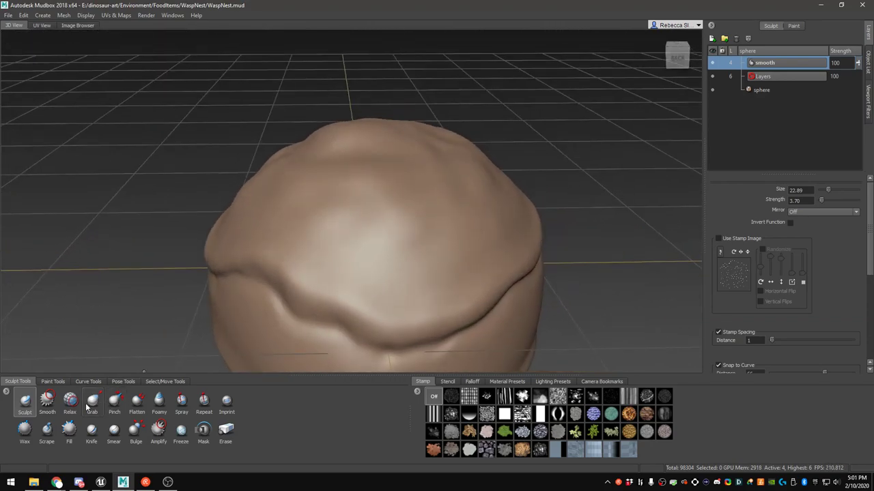
mouse_move(409, 209)
left_mouse_down()
mouse_move(378, 209)
mouse_move(407, 191)
mouse_move(399, 191)
mouse_move(418, 194)
mouse_move(439, 222)
left_mouse_up()
scroll(385, 217, "up", 2)
mouse_move(407, 181)
left_mouse_down()
mouse_move(376, 187)
mouse_move(382, 181)
left_mouse_up()
mouse_move(317, 182)
left_mouse_down("alt")
mouse_move(292, 173)
mouse_move(312, 215)
mouse_move(464, 166)
mouse_move(430, 191)
mouse_move(403, 183)
mouse_move(335, 156)
mouse_move(350, 129)
left_mouse_up("alt")
mouse_move(290, 107)
left_mouse_down()
mouse_move(322, 123)
mouse_move(363, 115)
mouse_move(390, 156)
mouse_move(399, 120)
mouse_move(397, 130)
left_mouse_up()
scroll(208, 233, "up", 3)
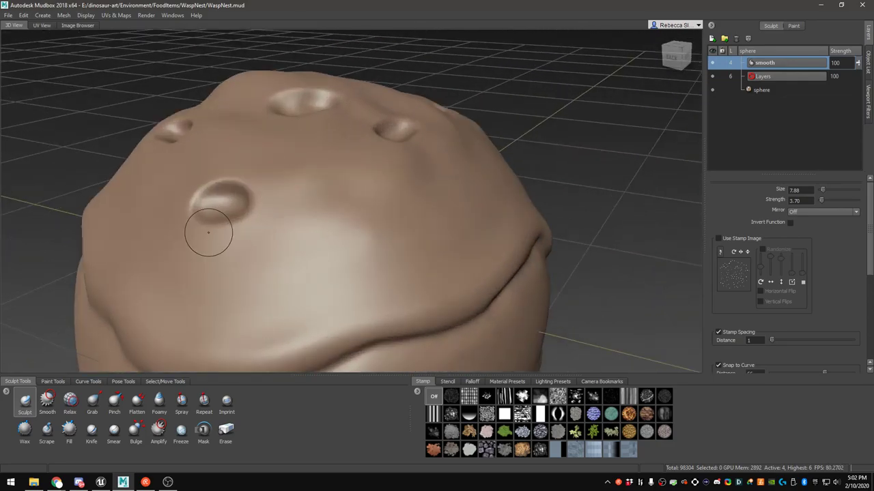
Build a raised hood over one crown pit with the Foamy tool at size 10.86 and strength 7.30, and smooth it
left_click(167, 406)
scroll(343, 228, "up", 1)
left_click_drag(356, 221, 391, 266)
mouse_move(335, 292)
left_mouse_down()
mouse_move(407, 265)
mouse_move(439, 302)
left_mouse_up()
mouse_move(439, 302)
left_mouse_down("alt")
mouse_move(460, 320)
mouse_move(457, 311)
left_mouse_up("alt")
left_click_drag(361, 267, 368, 153)
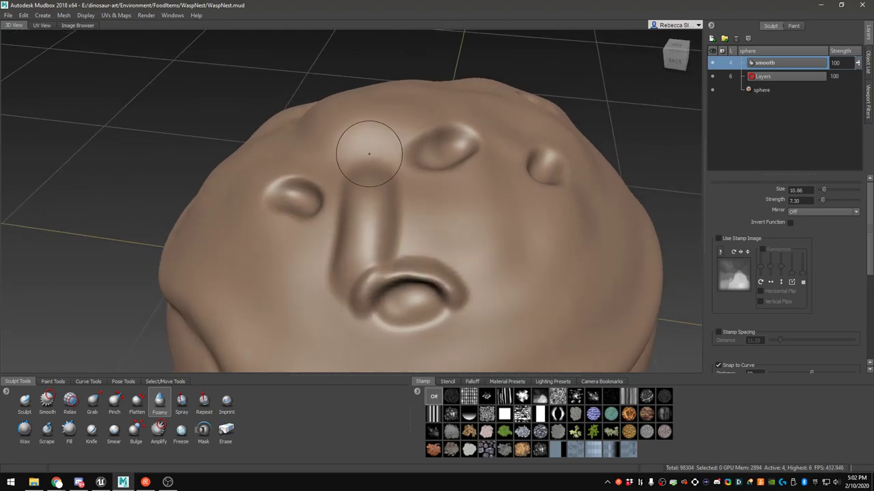
mouse_move(442, 276)
left_mouse_down("shift")
mouse_move(400, 230)
mouse_move(371, 236)
mouse_move(376, 225)
mouse_move(357, 256)
mouse_move(434, 273)
mouse_move(423, 258)
left_mouse_up("shift")
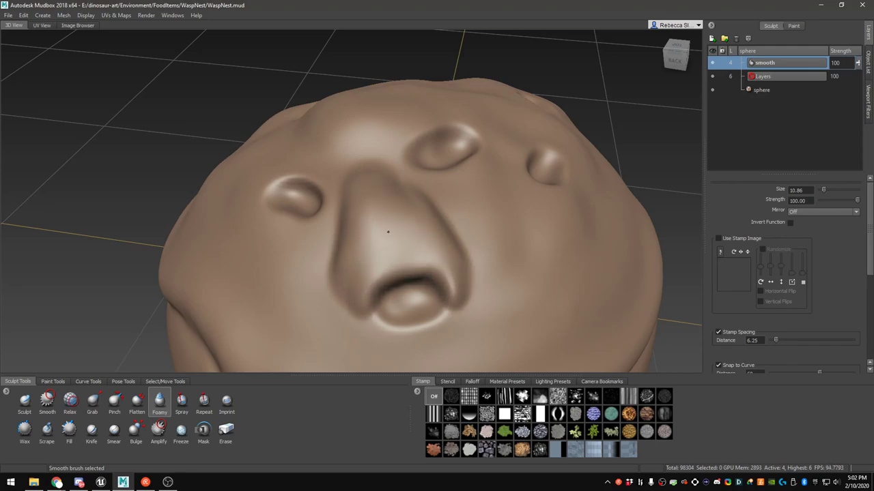
Raise and smooth a rounded hood over the neighbouring crown pit with the brush size at 9.20
mouse_move(422, 227)
left_mouse_down("alt")
mouse_move(370, 273)
mouse_move(411, 253)
mouse_move(388, 242)
mouse_move(434, 250)
mouse_move(354, 256)
mouse_move(352, 232)
mouse_move(431, 219)
mouse_move(372, 213)
mouse_move(368, 205)
left_mouse_up("alt")
mouse_move(369, 205)
left_mouse_down("shift")
mouse_move(365, 222)
mouse_move(401, 207)
mouse_move(342, 285)
left_mouse_up("shift")
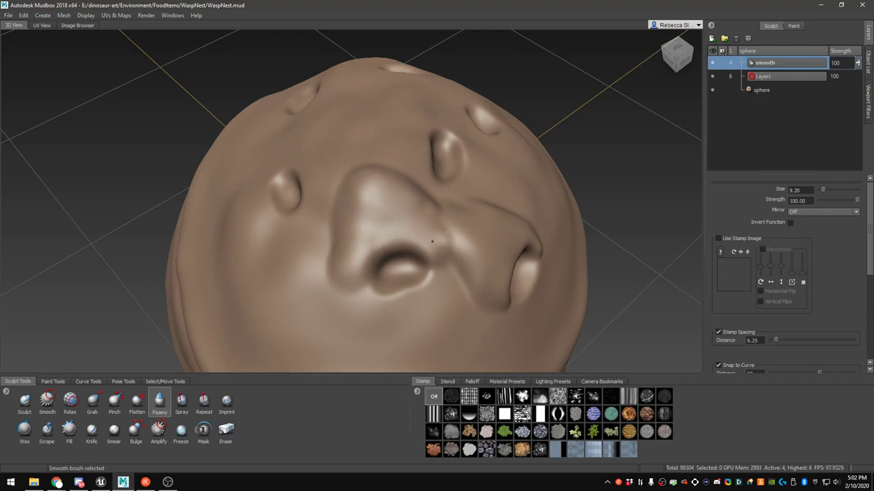
mouse_move(445, 257)
left_mouse_down("alt")
mouse_move(399, 130)
mouse_move(382, 153)
mouse_move(387, 183)
mouse_move(406, 209)
mouse_move(466, 242)
left_mouse_up("alt")
scroll(466, 244, "up", 5)
mouse_move(351, 207)
left_mouse_down("alt")
mouse_move(342, 239)
mouse_move(331, 204)
mouse_move(371, 234)
mouse_move(342, 177)
mouse_move(273, 198)
mouse_move(297, 171)
mouse_move(357, 199)
left_mouse_up("alt")
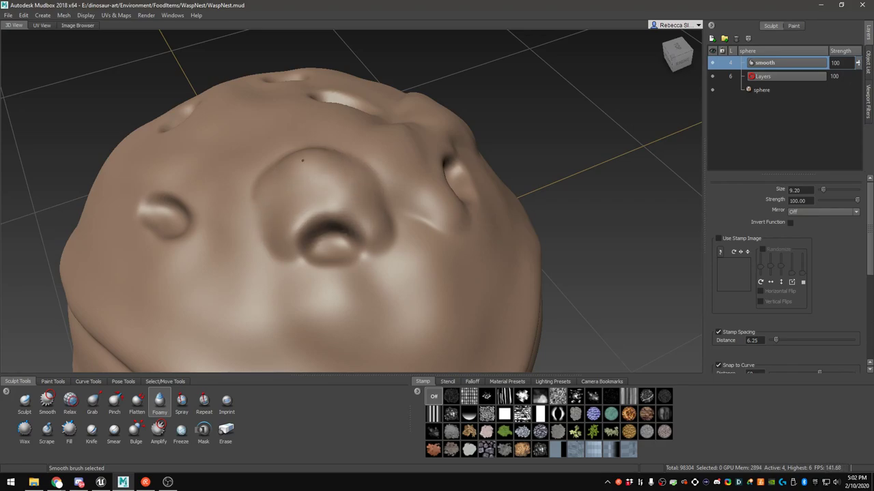
Build a broad hood above the following crown pit and smooth out its uneven surface
mouse_move(284, 191)
left_mouse_down("alt")
mouse_move(275, 203)
mouse_move(433, 220)
left_mouse_up("alt")
mouse_move(379, 219)
left_mouse_down()
mouse_move(351, 250)
mouse_move(369, 161)
mouse_move(433, 194)
mouse_move(374, 198)
mouse_move(409, 198)
left_mouse_up()
mouse_move(402, 180)
left_mouse_down("shift")
mouse_move(391, 178)
mouse_move(386, 196)
mouse_move(382, 134)
mouse_move(370, 193)
left_mouse_up("shift")
scroll(378, 191, "up", 2)
left_click_drag(345, 222, 349, 248, "shift")
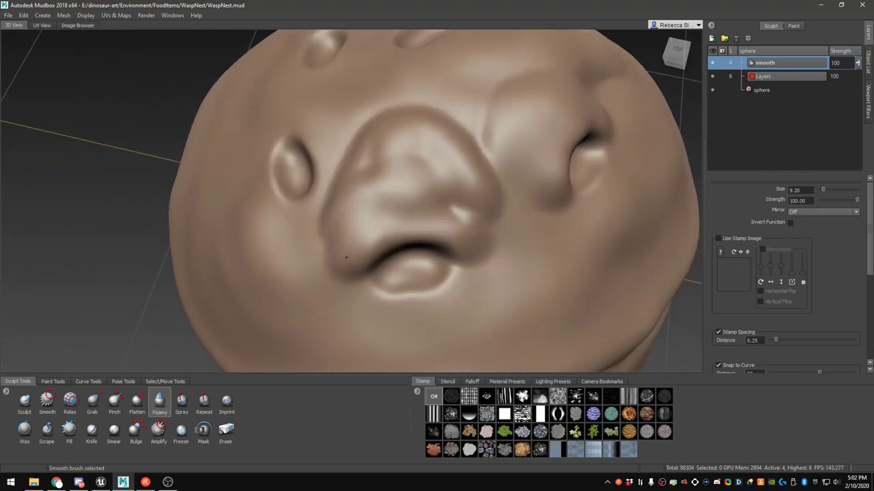
mouse_move(364, 163)
left_mouse_down("shift")
mouse_move(451, 209)
mouse_move(480, 245)
left_mouse_up("shift")
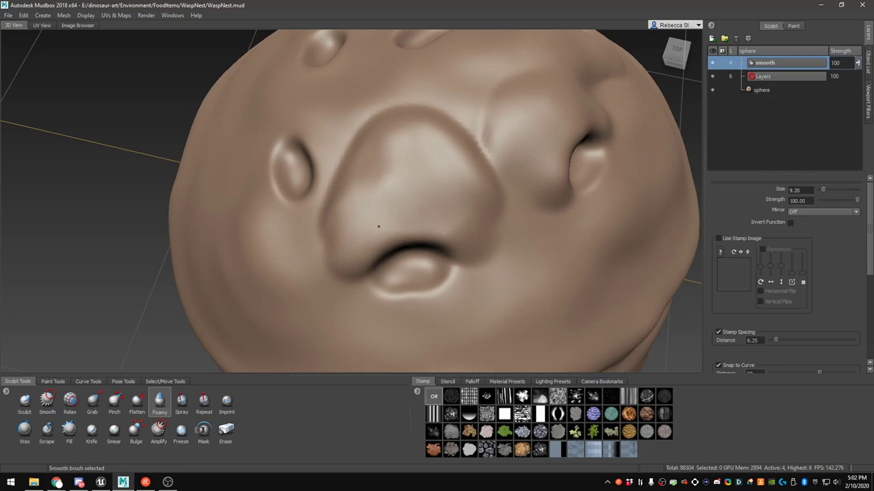
Raise a soft hood around another open pit along the crown's ring of pits
scroll(471, 247, "down", 3)
mouse_move(465, 243)
left_mouse_down("alt")
mouse_move(437, 183)
mouse_move(386, 186)
mouse_move(478, 220)
mouse_move(469, 238)
mouse_move(396, 253)
mouse_move(365, 236)
mouse_move(383, 257)
mouse_move(396, 239)
left_mouse_up("alt")
scroll(395, 254, "up", 2)
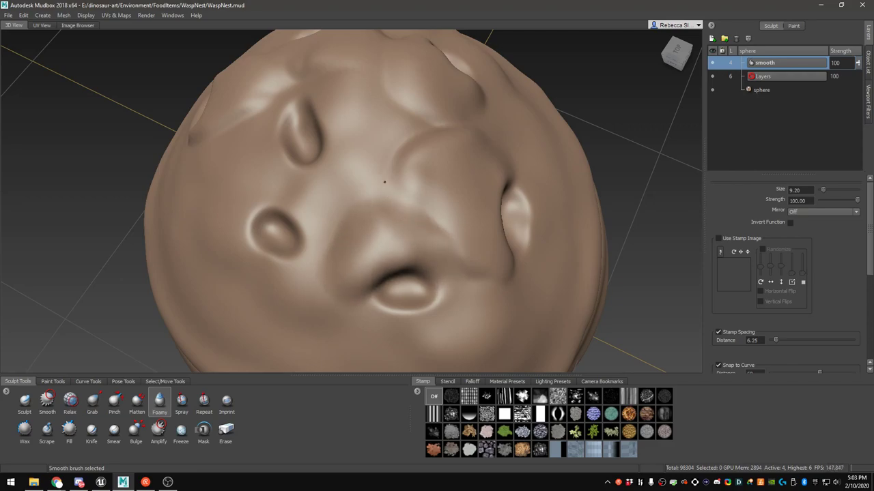
Build up a rounded, smoothed lip over the pit near the middle of the crown
scroll(371, 225, "down", 2)
mouse_move(371, 225)
left_mouse_down("alt")
mouse_move(369, 174)
mouse_move(367, 244)
mouse_move(245, 220)
mouse_move(280, 258)
mouse_move(365, 164)
left_mouse_up("alt")
scroll(367, 244, "down", 2)
scroll(365, 163, "up", 5)
middle_click_drag(364, 164, 370, 218, "alt")
mouse_move(370, 218)
left_mouse_down("alt")
mouse_move(359, 304)
mouse_move(429, 265)
mouse_move(450, 303)
mouse_move(400, 286)
left_mouse_up("alt")
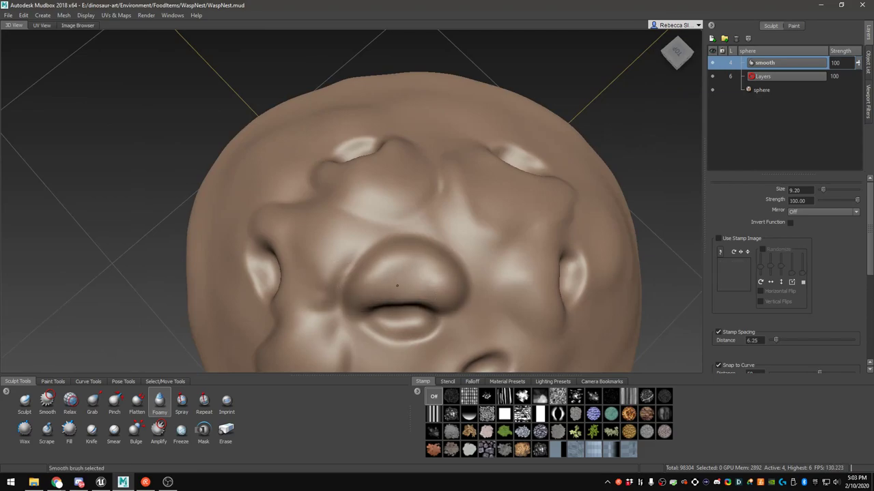
Add a curved ridge around the small pit below the central hood and blend its edge
left_click_drag(440, 307, 402, 265, "alt")
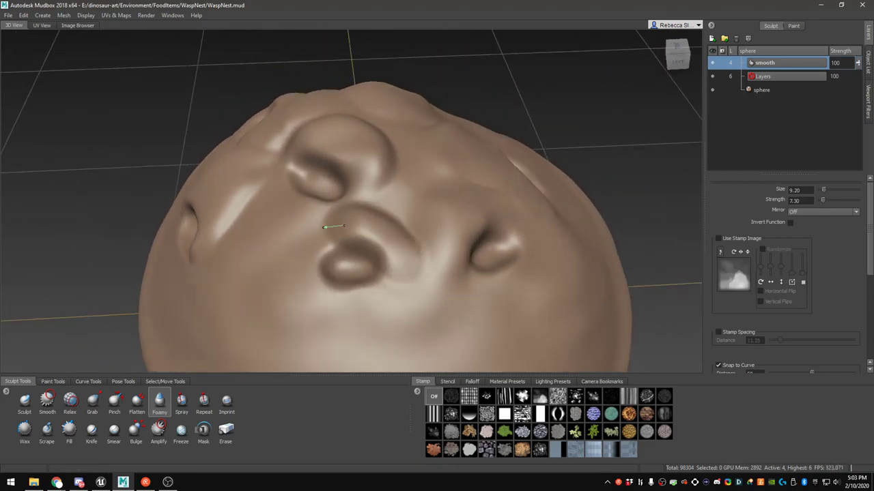
left_click_drag(337, 225, 333, 211)
mouse_move(408, 221)
left_mouse_down("alt")
mouse_move(410, 253)
mouse_move(395, 251)
mouse_move(411, 231)
left_mouse_up("alt")
key("shift")
scroll(403, 235, "down", 3)
scroll(372, 215, "up", 3)
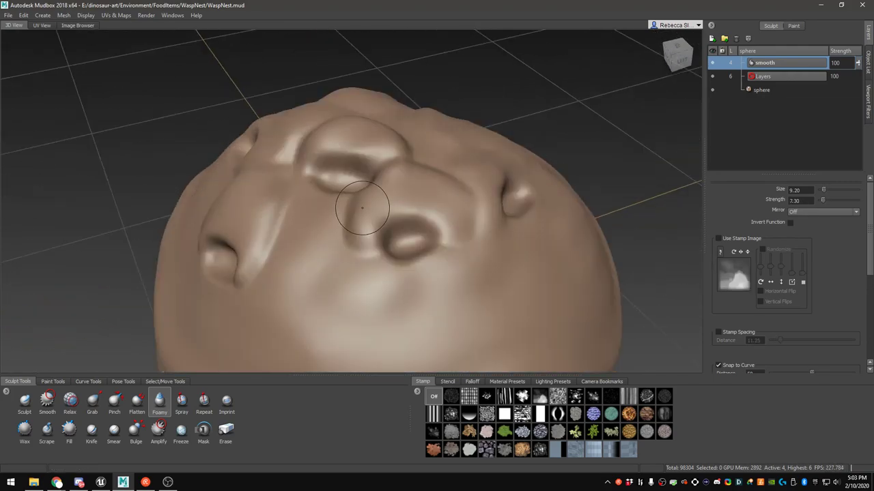
left_click_drag(366, 210, 360, 239, "shift")
Smooth the remaining harsh edges around the hooded crown pits
scroll(454, 228, "down", 4)
mouse_move(448, 210)
left_mouse_down("alt")
mouse_move(347, 244)
mouse_move(430, 254)
left_mouse_up("alt")
scroll(375, 205, "up", 4)
mouse_move(363, 192)
left_mouse_down("shift")
mouse_move(409, 204)
mouse_move(311, 193)
left_mouse_up("shift")
mouse_move(403, 236)
left_mouse_down("shift")
mouse_move(411, 243)
mouse_move(396, 276)
mouse_move(415, 258)
mouse_move(399, 163)
mouse_move(347, 248)
mouse_move(363, 267)
mouse_move(382, 225)
mouse_move(362, 203)
mouse_move(343, 209)
mouse_move(400, 206)
mouse_move(321, 241)
left_mouse_up("shift")
scroll(414, 257, "down", 4)
scroll(347, 248, "down", 2)
scroll(362, 267, "up", 3)
scroll(344, 209, "up", 3)
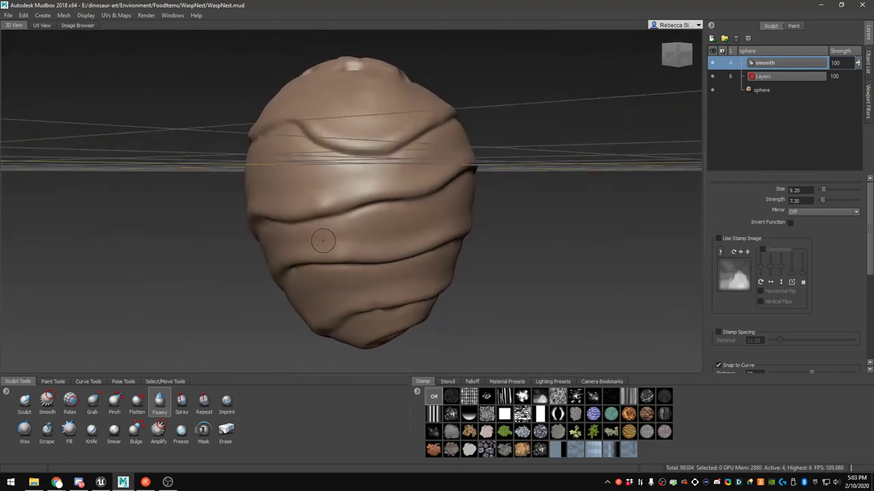
Add a sculpt layer named Waves and switch the model to subdivision level 6
left_click(712, 39)
double_click(770, 62)
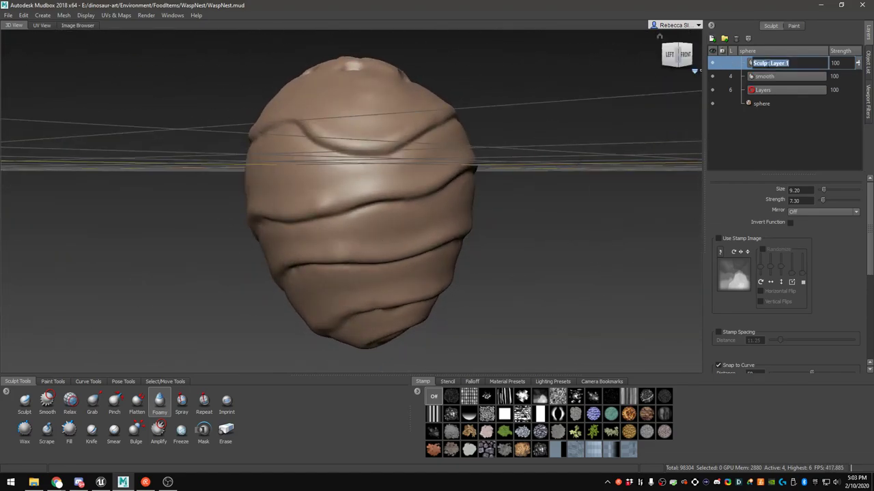
type("Wav")
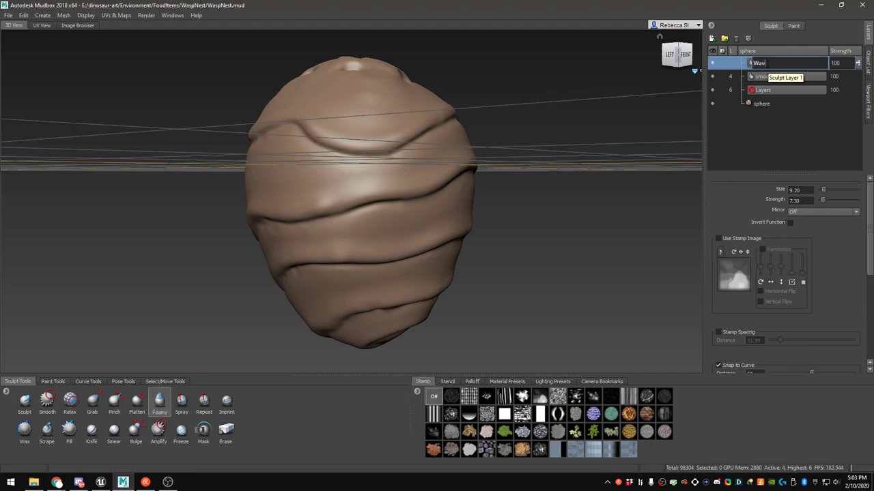
type("es")
key("Return")
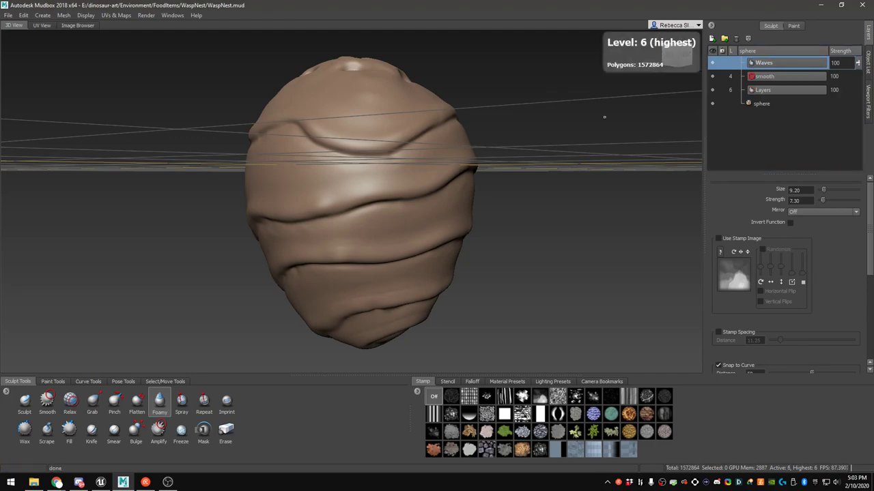
Switch to the Sculpt tool and enable its stamp image
left_click(435, 414)
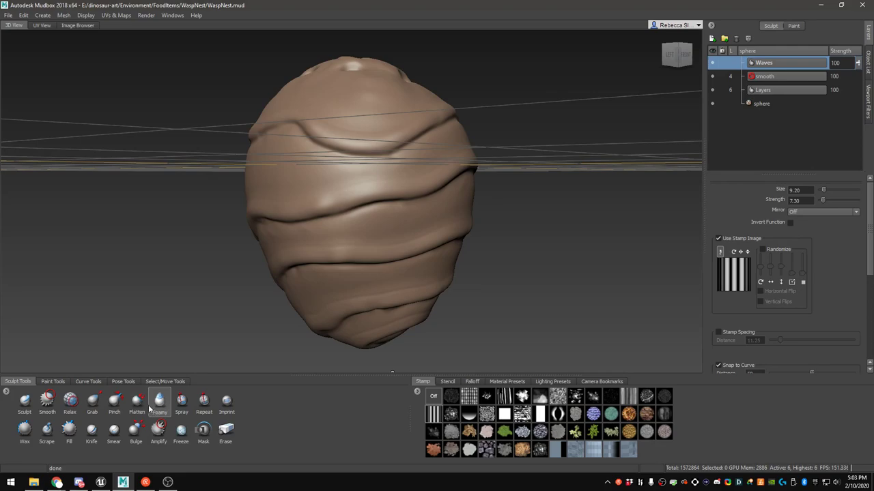
left_click(32, 402)
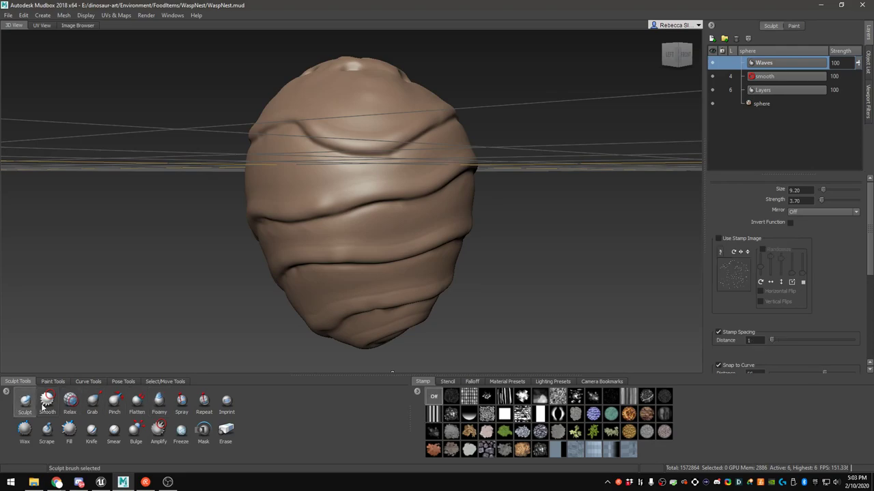
left_click(717, 239)
scroll(537, 219, "up", 4)
left_click_drag(427, 180, 409, 195, "alt")
mouse_move(433, 146)
left_mouse_down()
mouse_move(416, 149)
mouse_move(436, 151)
mouse_move(276, 179)
mouse_move(265, 190)
left_mouse_up()
key("ctrl+z")
Choose the vertical-stripes stamp and sculpt grooved bands across two front layers at size 11.70 and strength 3.70
left_click(434, 414)
key("ctrl+z")
mouse_move(353, 203)
left_mouse_down("alt")
mouse_move(379, 226)
mouse_move(400, 219)
mouse_move(386, 211)
mouse_move(344, 223)
mouse_move(377, 168)
mouse_move(410, 178)
mouse_move(397, 191)
left_mouse_up("alt")
scroll(345, 223, "up", 3)
scroll(344, 223, "down", 3)
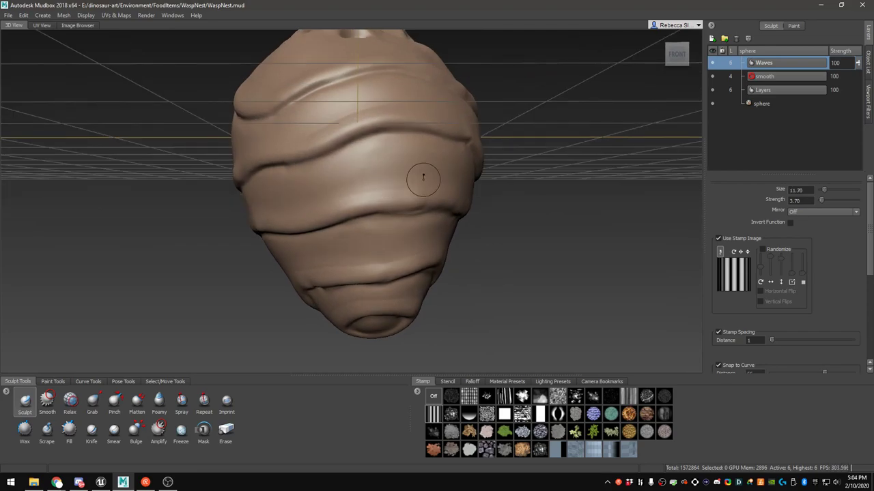
mouse_move(460, 164)
left_mouse_down()
mouse_move(408, 160)
mouse_move(257, 215)
left_mouse_up()
mouse_move(428, 241)
left_mouse_down()
mouse_move(408, 231)
mouse_move(286, 253)
left_mouse_up()
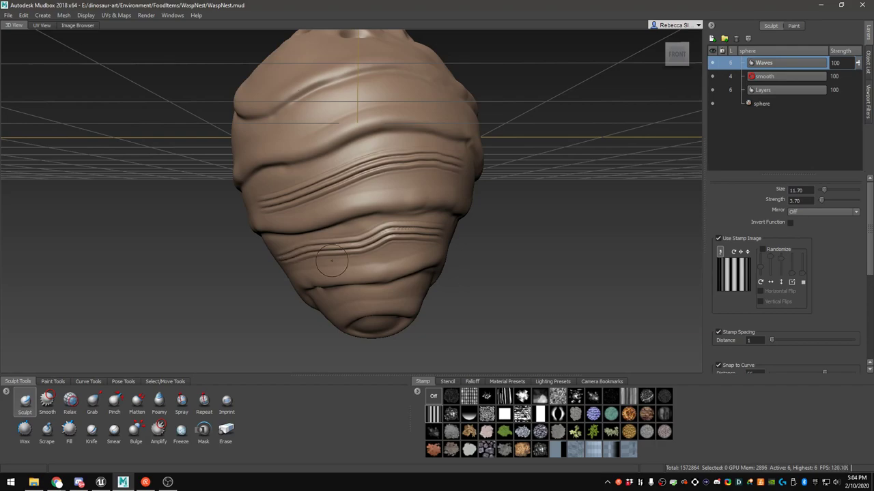
Cover the rest of the front layers with striped grooves that follow their curves down to the tip
mouse_move(414, 242)
left_mouse_down()
mouse_move(361, 267)
mouse_move(279, 280)
left_mouse_up()
mouse_move(442, 142)
left_mouse_down("alt")
mouse_move(443, 159)
mouse_move(386, 155)
mouse_move(316, 181)
mouse_move(258, 187)
left_mouse_up("alt")
left_click_drag(447, 142, 452, 148, "alt")
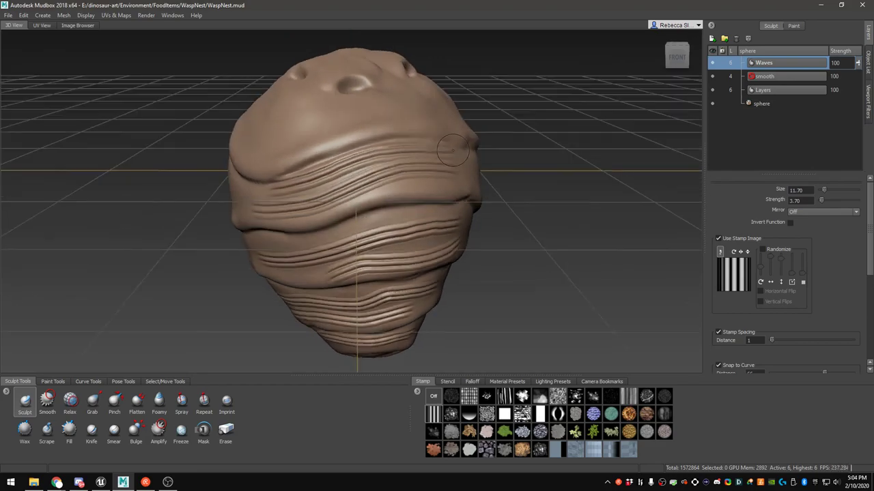
mouse_move(440, 119)
left_mouse_down()
mouse_move(344, 123)
mouse_move(279, 153)
mouse_move(331, 113)
mouse_move(424, 105)
left_mouse_up()
Continue the striped grooves around the nest's left side, following the flow of the layers
mouse_move(425, 158)
left_mouse_down("alt")
mouse_move(464, 164)
mouse_move(369, 168)
left_mouse_up("alt")
left_click_drag(308, 214, 425, 185)
mouse_move(443, 222)
left_mouse_down("alt")
mouse_move(324, 258)
mouse_move(385, 227)
mouse_move(501, 223)
mouse_move(401, 238)
mouse_move(505, 208)
mouse_move(403, 225)
mouse_move(430, 199)
left_mouse_up("alt")
mouse_move(539, 149)
left_mouse_down()
mouse_move(490, 178)
mouse_move(329, 210)
left_mouse_up()
mouse_move(361, 177)
left_mouse_down()
mouse_move(522, 145)
mouse_move(444, 118)
mouse_move(366, 131)
mouse_move(475, 138)
left_mouse_up()
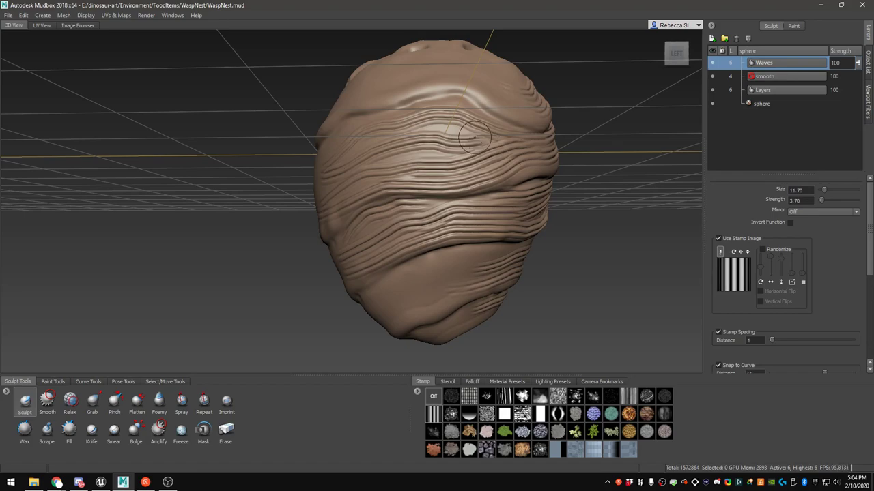
mouse_move(503, 254)
left_mouse_down()
mouse_move(444, 257)
mouse_move(371, 289)
mouse_move(475, 266)
mouse_move(401, 314)
mouse_move(408, 271)
mouse_move(430, 252)
left_mouse_up()
Sculpt wavy striped grooves over the layers on the nest's back
mouse_move(383, 240)
left_mouse_down("alt")
mouse_move(393, 164)
mouse_move(315, 169)
mouse_move(372, 191)
mouse_move(409, 185)
mouse_move(341, 208)
mouse_move(286, 190)
left_mouse_up("alt")
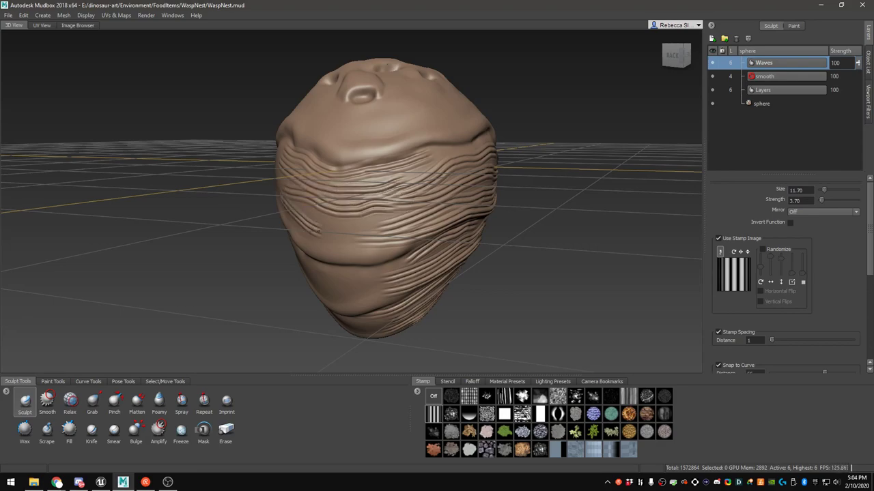
mouse_move(312, 218)
left_mouse_down("alt")
mouse_move(429, 185)
mouse_move(362, 179)
mouse_move(300, 154)
mouse_move(311, 180)
mouse_move(383, 199)
mouse_move(358, 225)
mouse_move(311, 204)
mouse_move(360, 219)
mouse_move(392, 205)
left_mouse_up("alt")
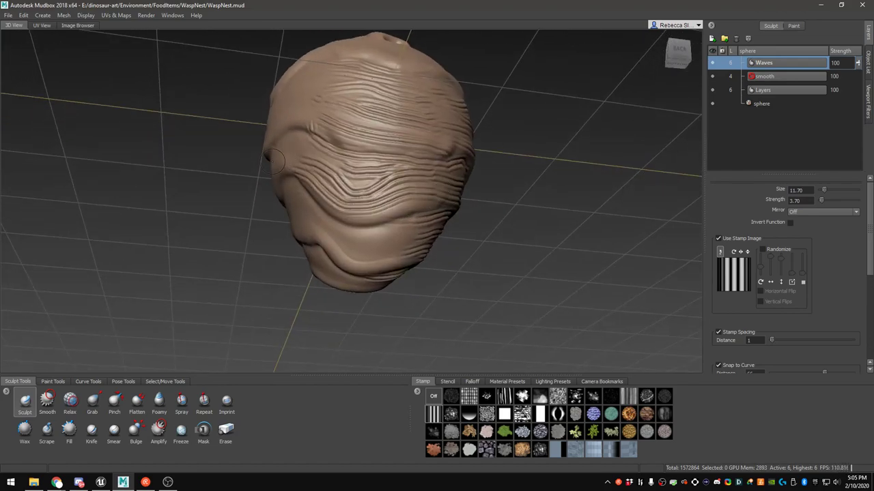
left_click_drag(329, 155, 389, 202, "alt")
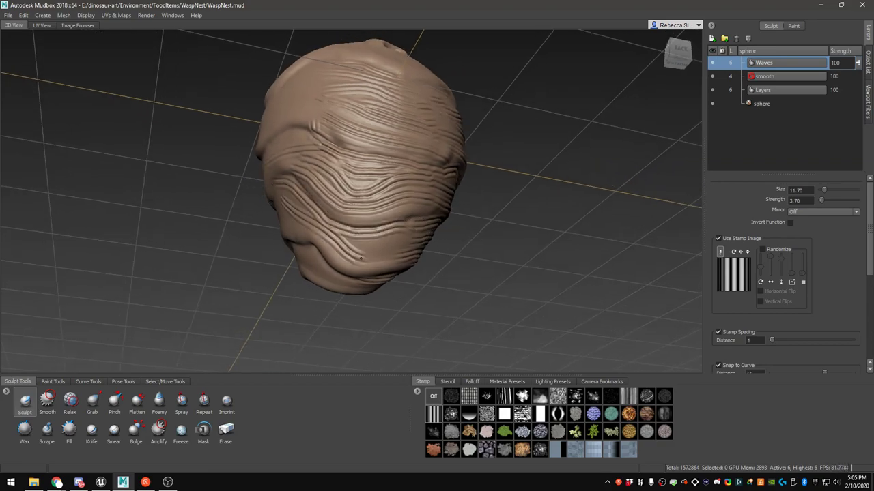
mouse_move(338, 240)
left_mouse_down("alt")
mouse_move(382, 294)
mouse_move(416, 277)
mouse_move(459, 282)
mouse_move(480, 305)
left_mouse_up("alt")
Fill the middle and lower layers of the nest's right side with striped grooves
left_click_drag(403, 270, 440, 260, "alt")
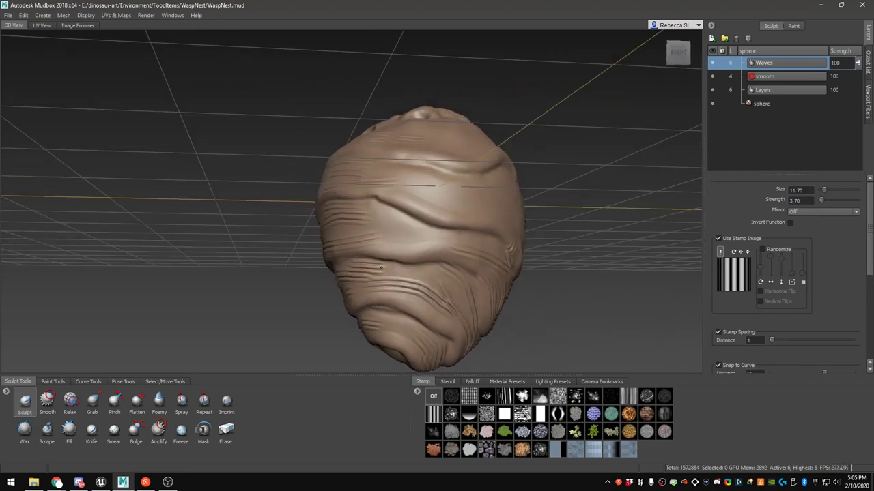
mouse_move(346, 240)
left_mouse_down()
mouse_move(464, 253)
mouse_move(370, 225)
mouse_move(391, 211)
mouse_move(408, 219)
left_mouse_up()
mouse_move(446, 221)
middle_mouse_down("alt")
mouse_move(411, 217)
mouse_move(448, 156)
middle_mouse_up("alt")
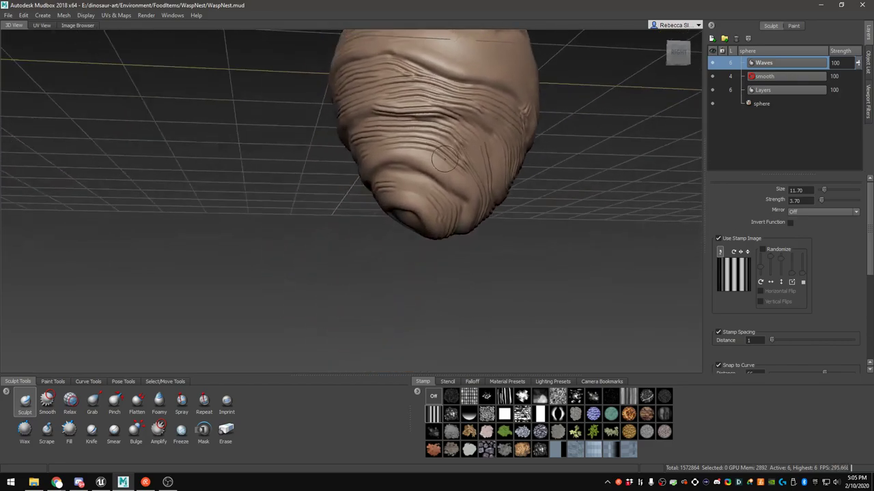
left_click_drag(420, 141, 399, 166, "alt")
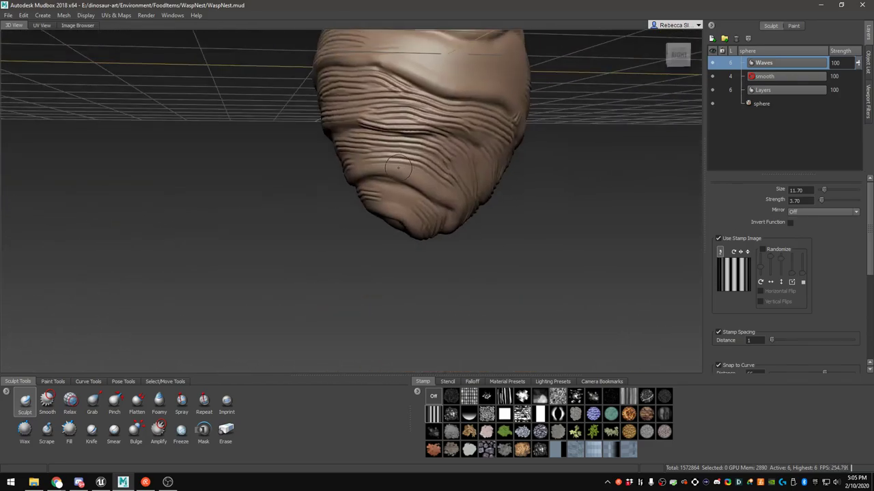
mouse_move(345, 175)
left_mouse_down()
mouse_move(427, 182)
mouse_move(439, 221)
mouse_move(437, 197)
mouse_move(466, 187)
mouse_move(415, 190)
left_mouse_up()
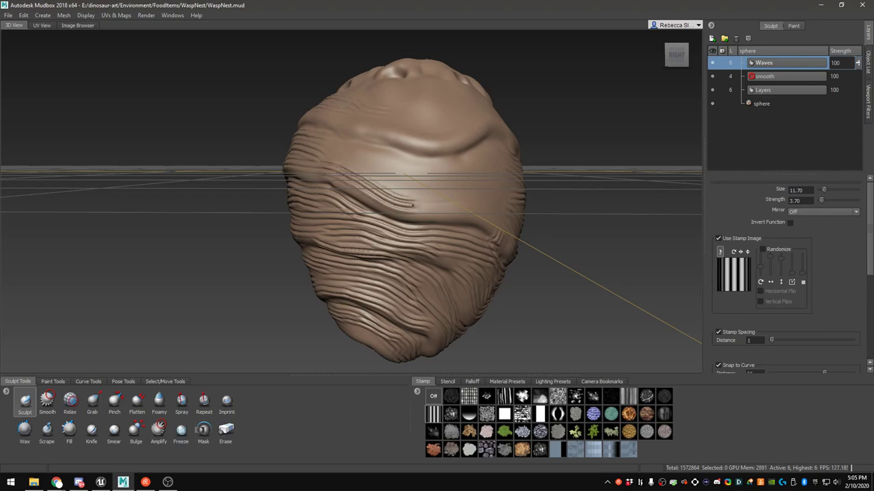
Run striped grooves along the upper right layers and the lower edge of the crown
mouse_move(470, 216)
left_mouse_down("alt")
mouse_move(498, 225)
mouse_move(477, 205)
mouse_move(382, 181)
mouse_move(341, 146)
mouse_move(436, 181)
mouse_move(522, 167)
mouse_move(546, 191)
mouse_move(536, 145)
mouse_move(444, 162)
mouse_move(382, 191)
left_mouse_up("alt")
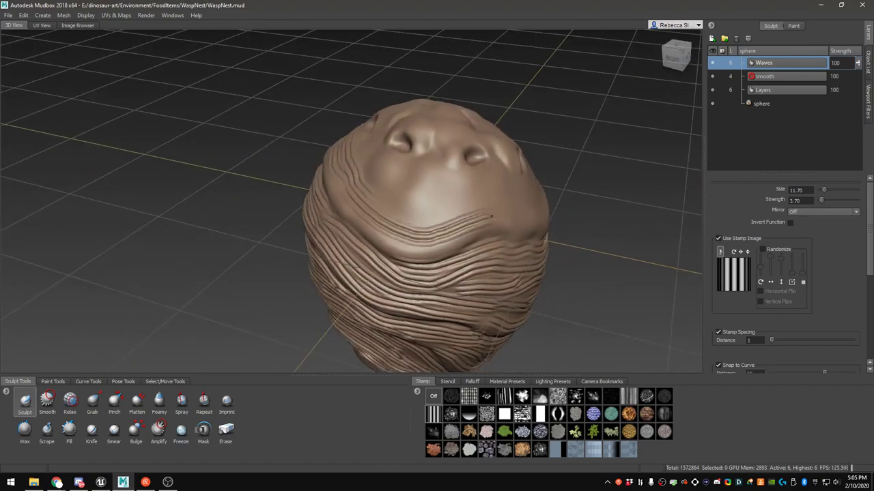
left_click_drag(474, 201, 376, 193)
mouse_move(369, 159)
left_mouse_down()
mouse_move(464, 185)
mouse_move(505, 194)
mouse_move(425, 165)
mouse_move(520, 190)
mouse_move(396, 198)
mouse_move(520, 176)
mouse_move(399, 176)
left_mouse_up()
mouse_move(516, 170)
left_mouse_down("alt")
mouse_move(323, 202)
mouse_move(418, 177)
mouse_move(457, 219)
mouse_move(375, 205)
mouse_move(258, 241)
mouse_move(390, 222)
mouse_move(362, 241)
left_mouse_up("alt")
middle_click_drag(367, 236, 401, 228, "alt")
Cover the bare upper layers and crown slope on the nest's front-left with striped grooves
mouse_move(402, 228)
left_mouse_down("alt")
mouse_move(386, 241)
mouse_move(329, 212)
left_mouse_up("alt")
left_click_drag(277, 191, 402, 220)
mouse_move(330, 183)
left_mouse_down()
mouse_move(372, 198)
mouse_move(422, 172)
mouse_move(333, 177)
left_mouse_up()
right_click_drag(409, 250, 381, 252, "alt")
left_click_drag(381, 253, 377, 205, "alt")
left_click_drag(318, 165, 403, 158)
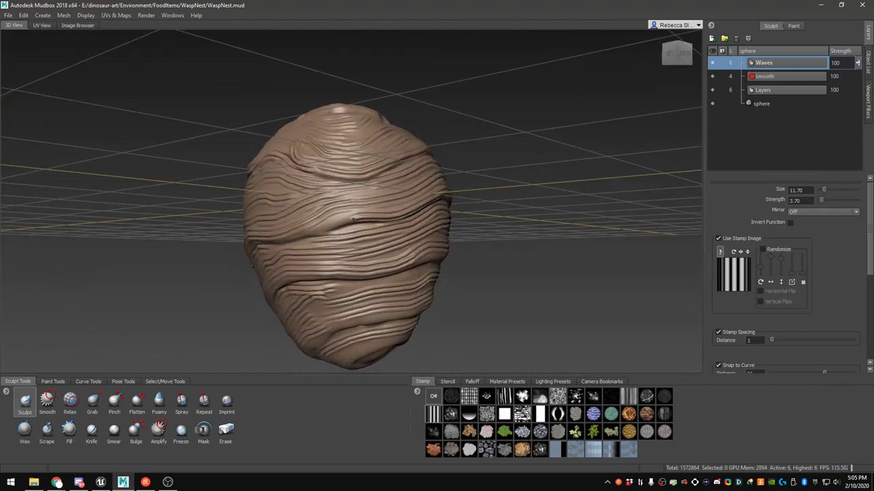
Wrap striped grooves around the nest's pointed lower tip and the bare patches on its back
mouse_move(355, 219)
left_mouse_down("alt")
mouse_move(355, 240)
mouse_move(455, 209)
left_mouse_up("alt")
mouse_move(451, 211)
left_mouse_down("alt")
mouse_move(408, 168)
mouse_move(351, 215)
left_mouse_up("alt")
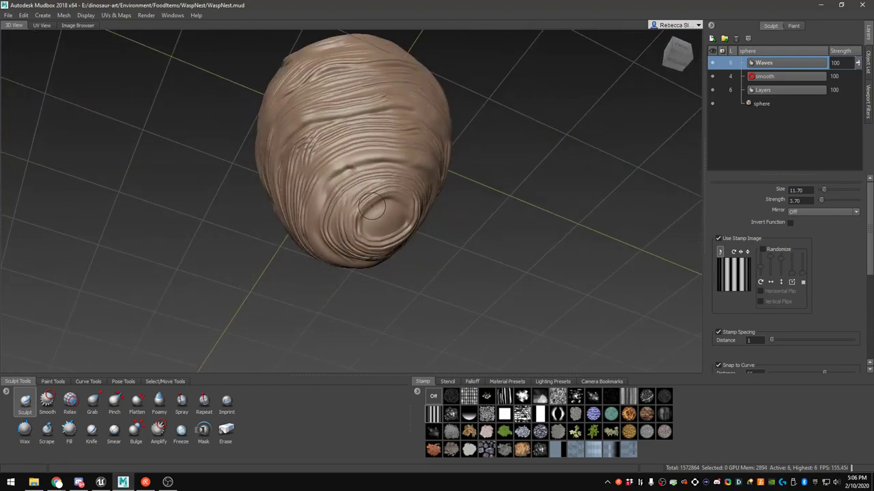
left_click_drag(344, 228, 418, 221, "alt")
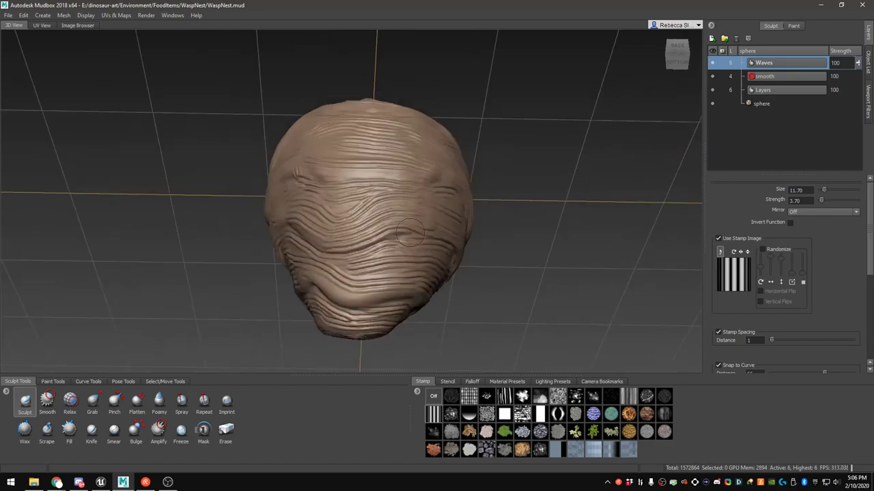
left_click_drag(374, 302, 384, 233, "alt")
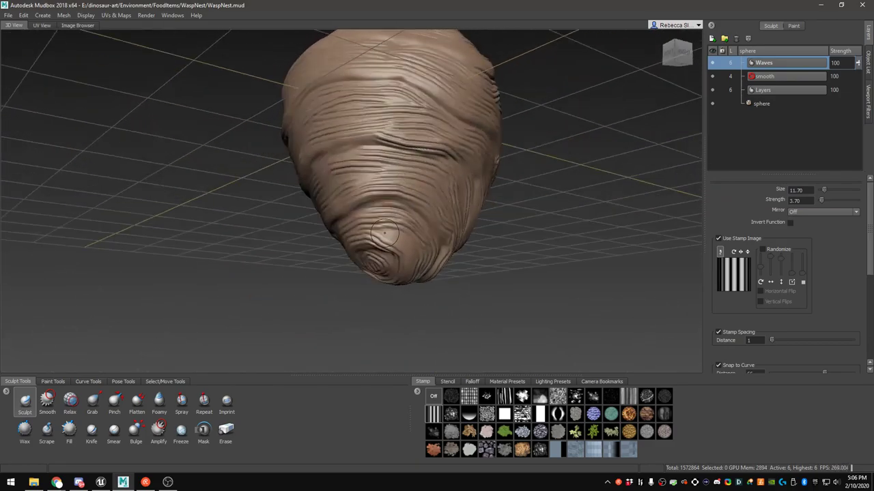
Extend the striped grooves up the nest's sides to just below the crown pits
scroll(407, 273, "down", 2)
mouse_move(407, 273)
left_mouse_down("alt")
mouse_move(451, 280)
mouse_move(403, 307)
mouse_move(310, 131)
mouse_move(362, 266)
mouse_move(389, 183)
mouse_move(372, 164)
mouse_move(390, 178)
left_mouse_up("alt")
scroll(402, 292, "up", 4)
scroll(350, 140, "down", 5)
scroll(362, 266, "up", 4)
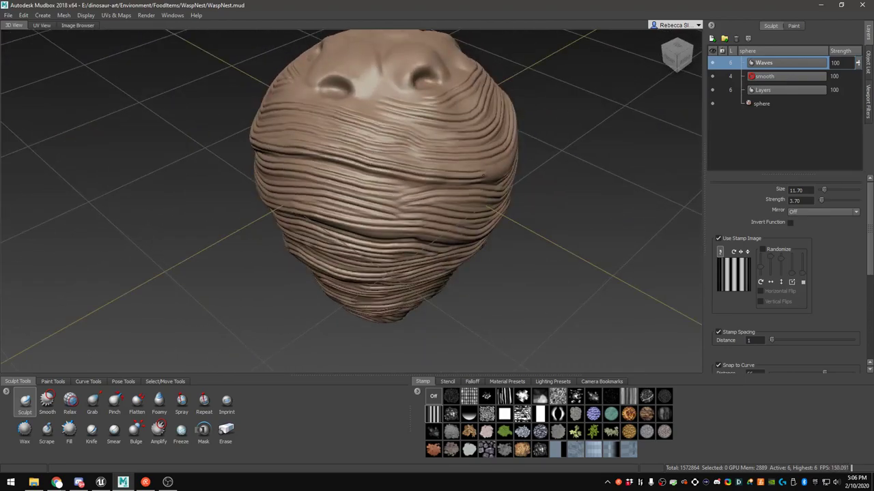
left_click_drag(507, 160, 256, 122, "alt")
Cover the nest's crown with striped grooves that curve around the hooded pits and fill the bare areas between them
scroll(374, 124, "down", 4)
left_click_drag(373, 124, 225, 229, "alt")
scroll(300, 191, "up", 4)
left_click_drag(303, 191, 340, 227, "alt")
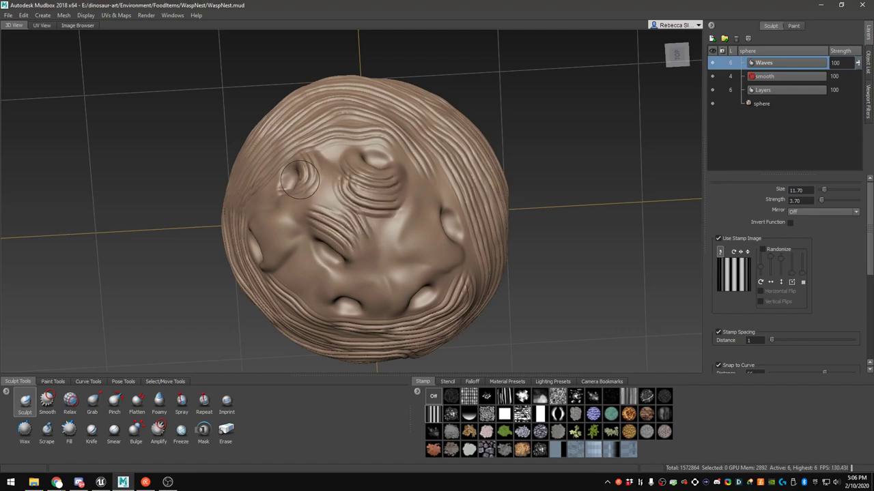
left_click_drag(340, 227, 302, 189, "alt")
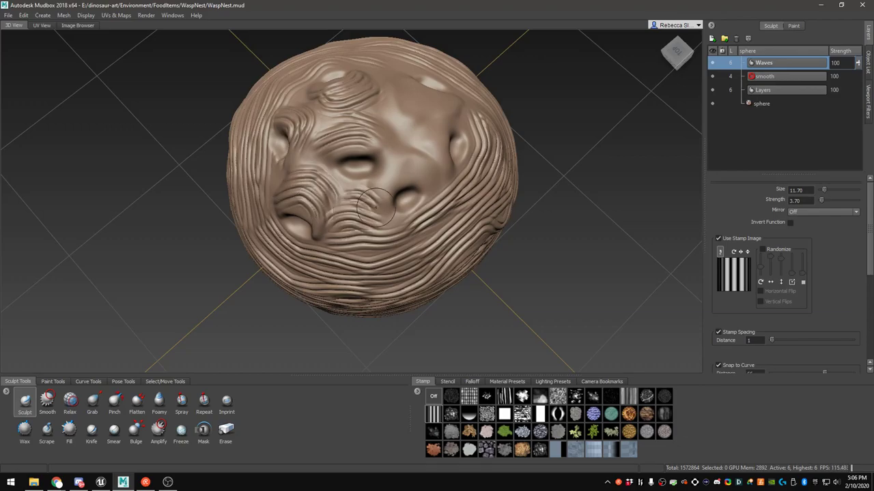
left_click_drag(387, 176, 366, 229, "alt")
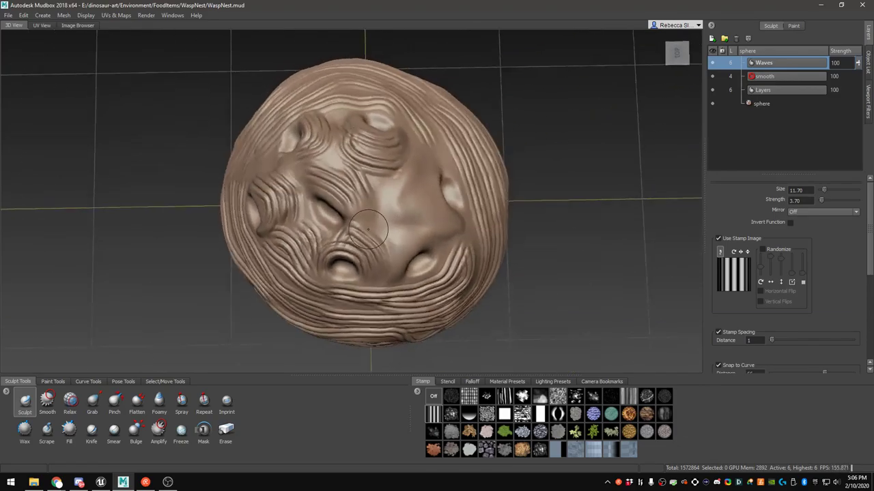
left_click_drag(381, 266, 359, 246, "alt")
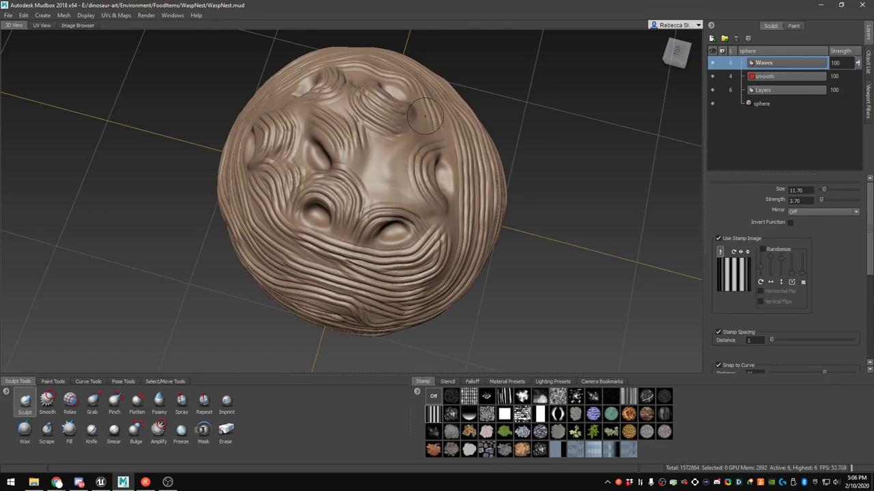
left_click_drag(388, 198, 489, 196, "alt")
Reduce the strength of the Waves layer to 39
left_click_drag(859, 63, 861, 76)
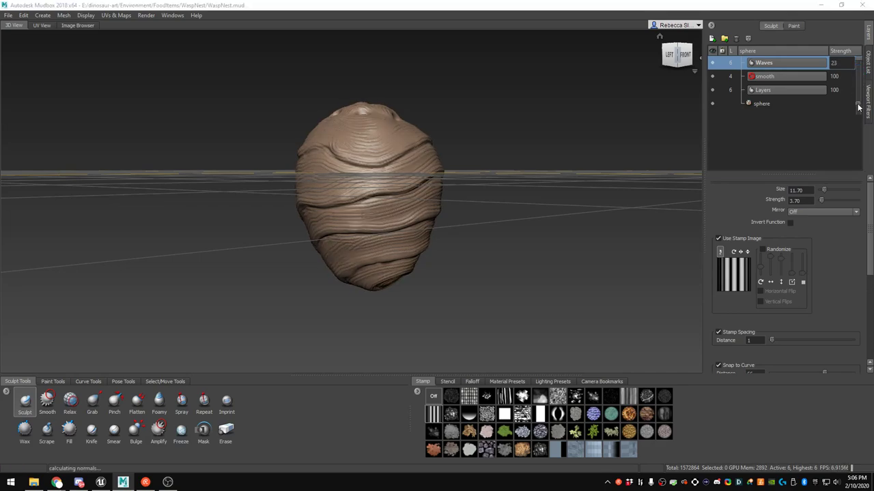
left_click_drag(859, 96, 858, 95)
mouse_move(357, 150)
left_mouse_down("alt")
mouse_move(334, 162)
mouse_move(303, 135)
mouse_move(365, 174)
mouse_move(382, 229)
mouse_move(365, 215)
mouse_move(350, 140)
mouse_move(337, 174)
left_mouse_up("alt")
scroll(340, 209, "up", 3)
Add a new sculpt layer above Waves and name it hole
left_click_drag(339, 210, 374, 218, "alt")
right_click_drag(374, 218, 375, 203, "alt")
middle_click_drag(375, 203, 323, 223, "alt")
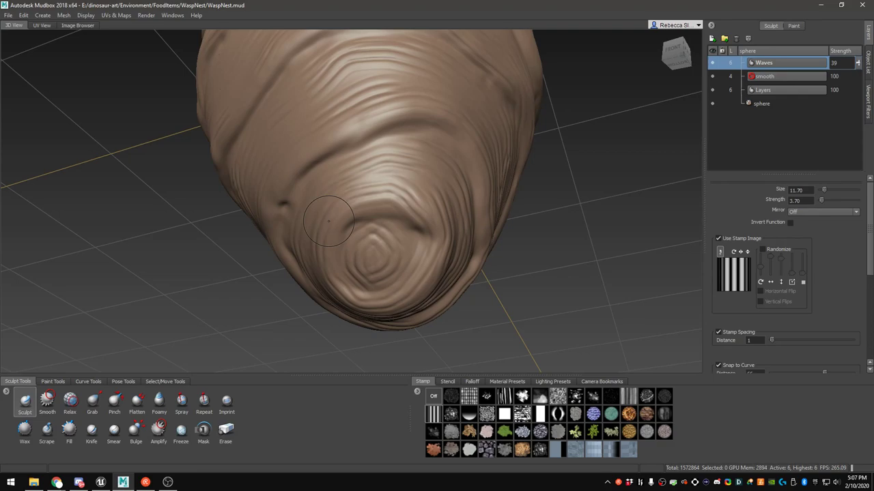
scroll(312, 227, "up", 2)
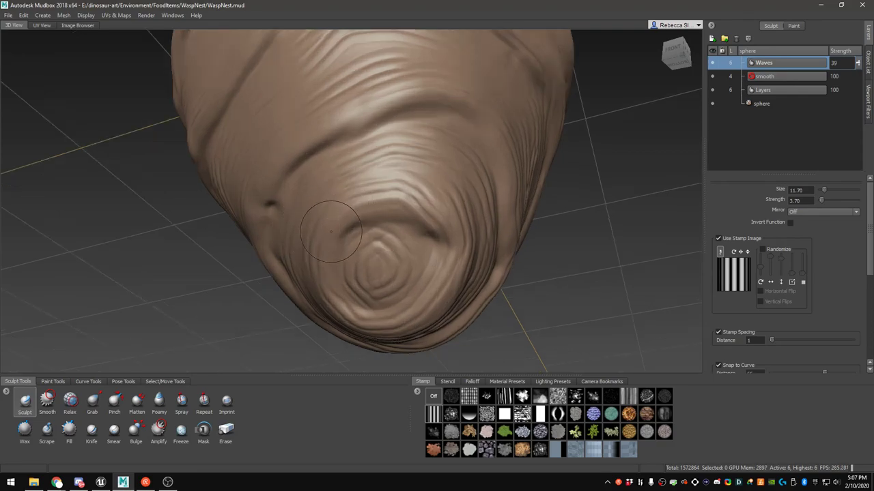
middle_click_drag(427, 226, 438, 177, "alt")
left_click(712, 39)
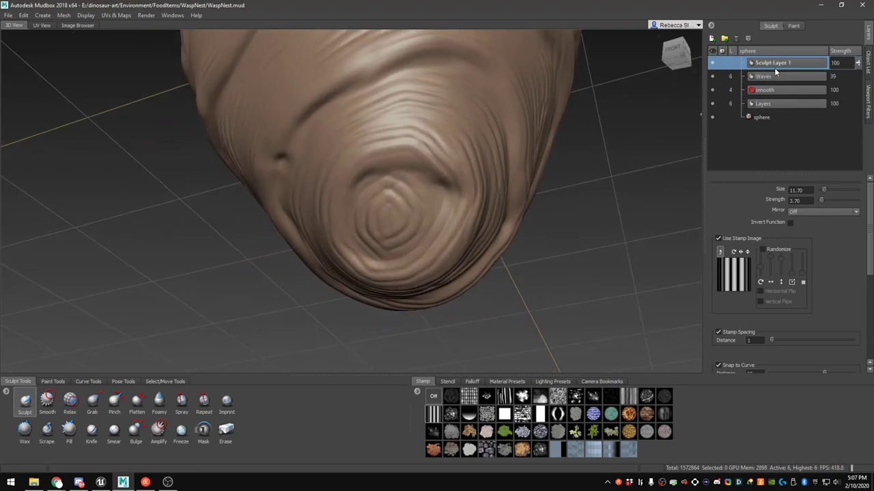
type("hole")
key("Return")
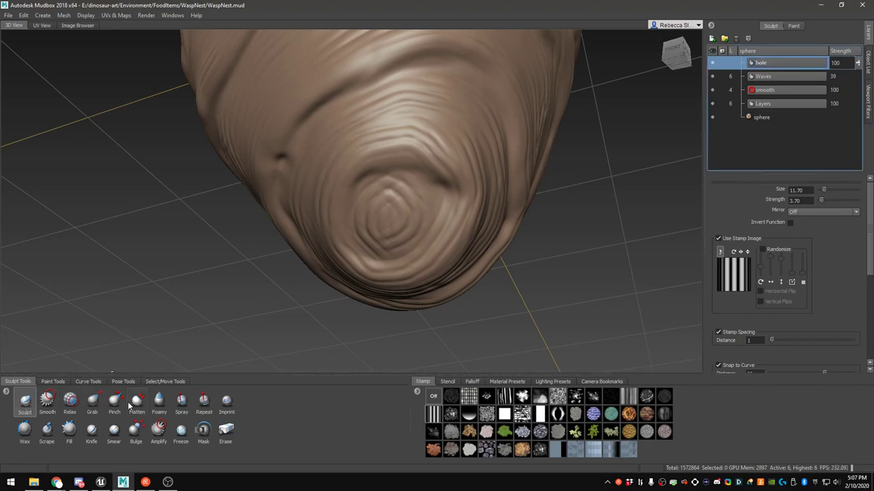
Turn off the stamp and carve a round opening into the nest's lower tip with the Sculpt brush, enlarged to size 13.95
left_click(434, 397)
left_click_drag(390, 322, 391, 179, "alt")
middle_click_drag(391, 179, 381, 206, "alt")
mouse_move(374, 187)
left_mouse_down()
mouse_move(403, 171)
mouse_move(389, 147)
mouse_move(379, 171)
mouse_move(396, 161)
mouse_move(386, 156)
mouse_move(395, 167)
mouse_move(383, 127)
mouse_move(376, 159)
mouse_move(489, 162)
mouse_move(376, 170)
mouse_move(277, 205)
mouse_move(374, 182)
left_mouse_up()
right_click_drag(374, 182, 377, 240, "alt")
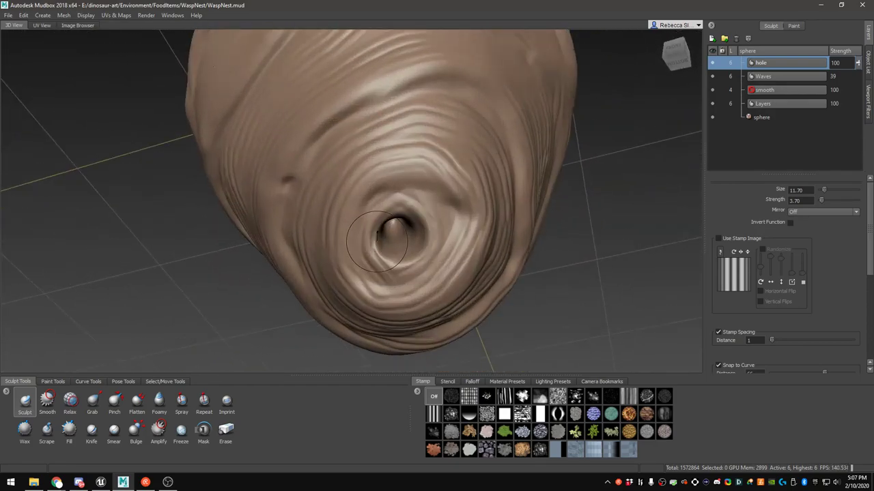
left_click_drag(400, 240, 401, 178, "alt")
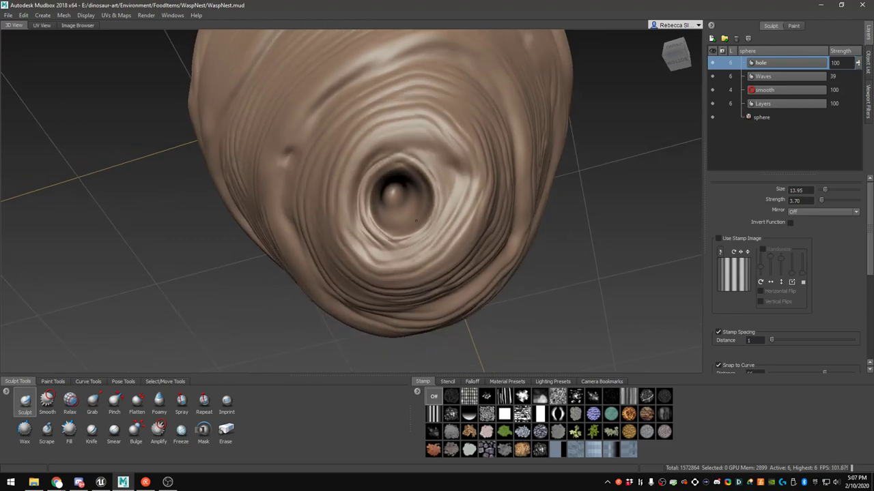
right_click_drag(428, 216, 410, 178, "alt")
Deepen the crown pits into the nest with the Sculpt brush at size 5.25
left_click_drag(410, 178, 355, 290, "alt")
right_click_drag(355, 290, 326, 260, "alt")
left_click_drag(440, 324, 393, 203, "alt")
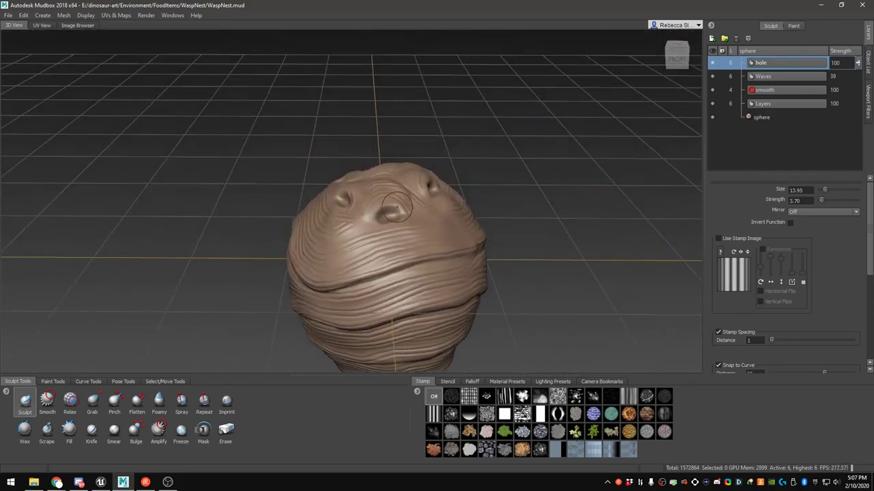
right_click_drag(394, 203, 423, 224, "alt")
left_click_drag(403, 219, 432, 233, "alt")
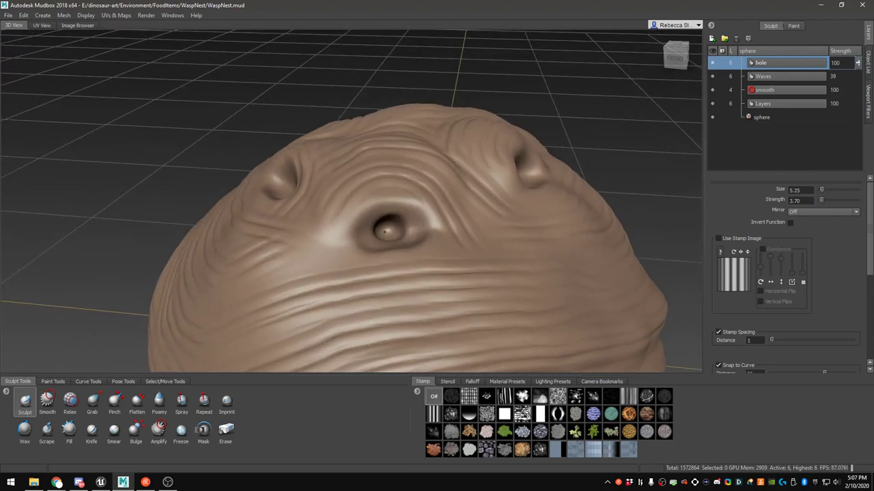
left_click_drag(385, 235, 391, 202, "alt")
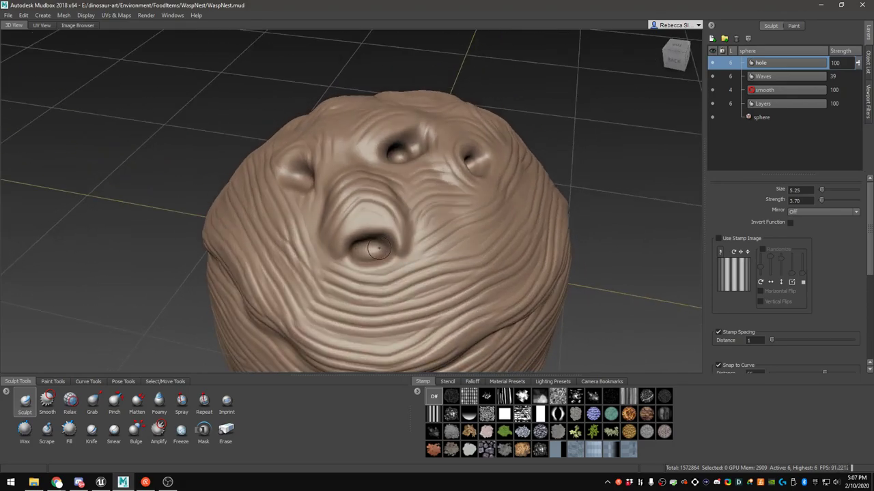
left_click_drag(365, 249, 406, 215, "alt")
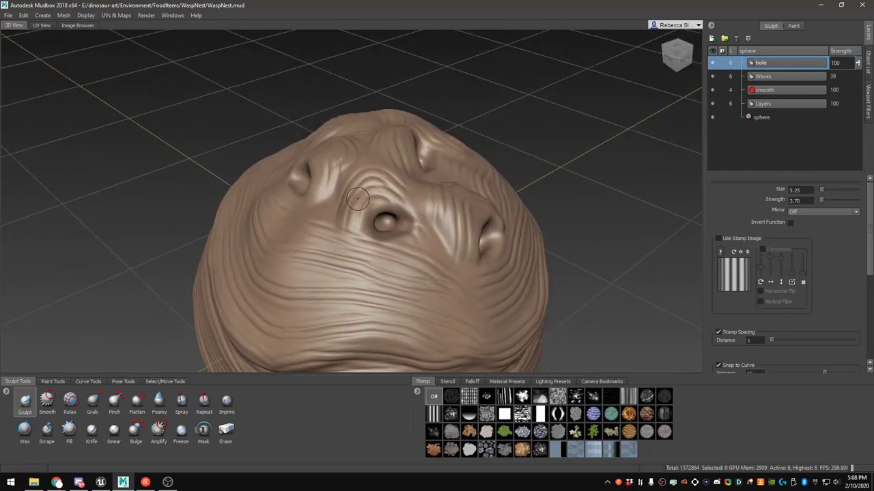
left_click_drag(357, 198, 394, 216, "alt")
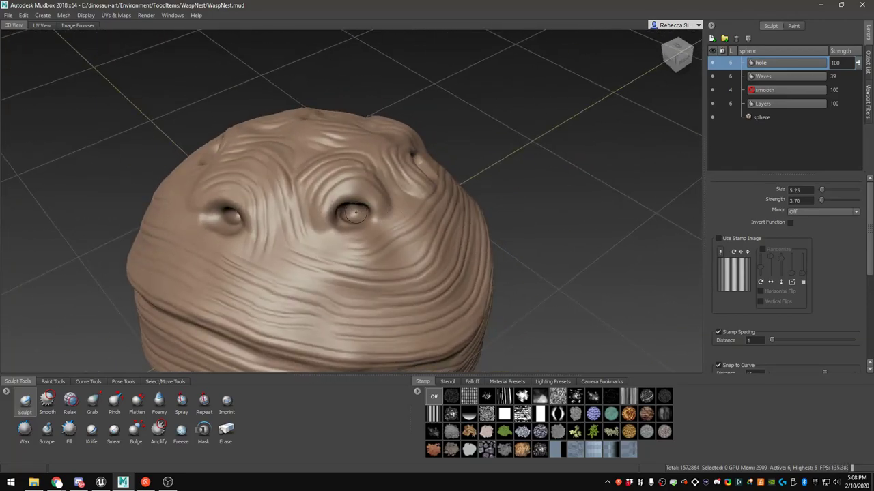
Widen and hollow out the opening at the nest's lower tip with the Sculpt brush at size 9.96
right_click_drag(352, 215, 314, 328, "alt")
left_click_drag(313, 328, 324, 283, "alt")
middle_click_drag(325, 283, 392, 200, "alt")
left_click_drag(392, 200, 416, 168, "alt")
right_click_drag(416, 167, 481, 301, "alt")
middle_click_drag(482, 301, 334, 215, "alt")
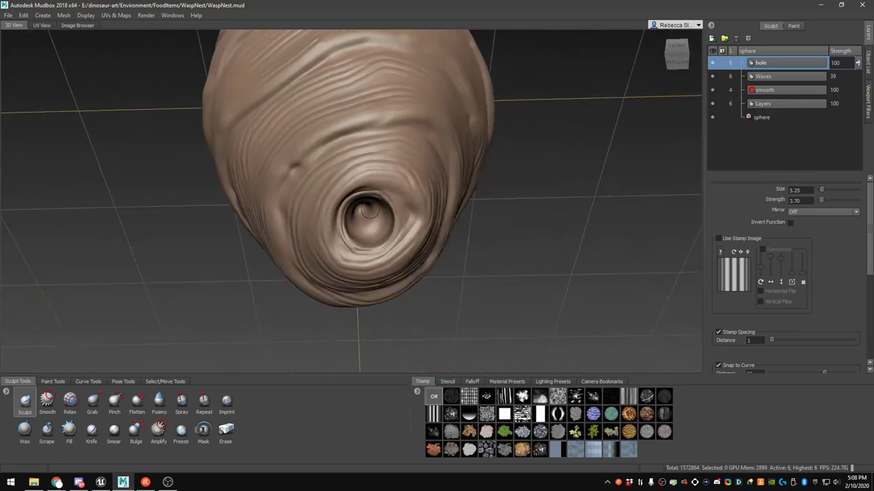
right_click_drag(335, 215, 373, 211, "alt")
mouse_move(354, 216)
left_mouse_down()
mouse_move(362, 295)
mouse_move(412, 226)
left_mouse_up()
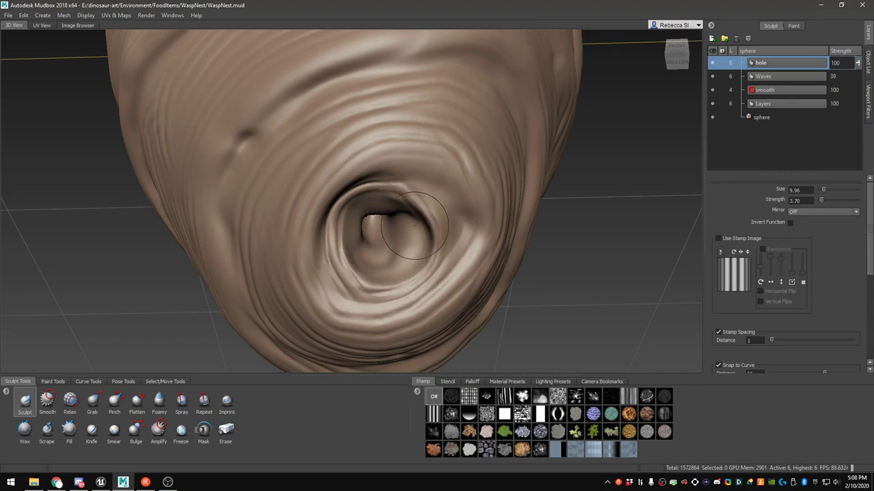
mouse_move(358, 254)
left_mouse_down("alt")
mouse_move(317, 236)
mouse_move(357, 259)
mouse_move(417, 221)
left_mouse_up("alt")
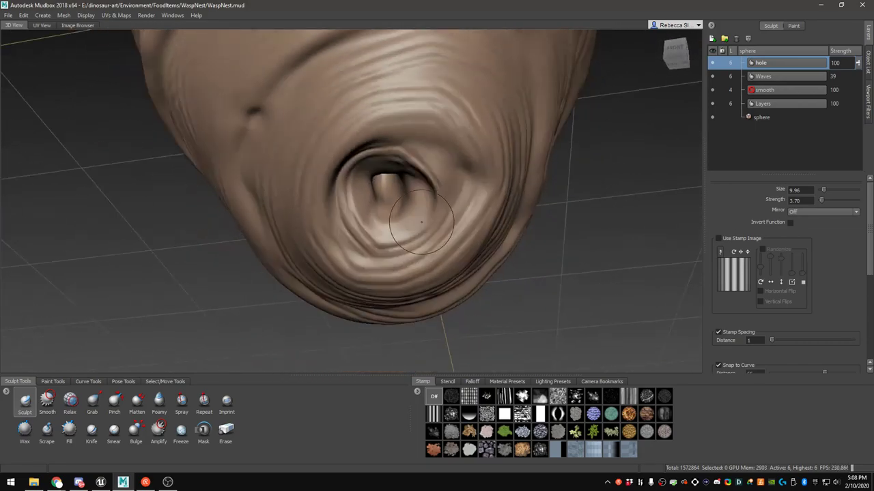
Carve the inner walls and floor of the tip opening deeper with a smaller Sculpt brush, down to size 3.64
scroll(418, 213, "up", 5)
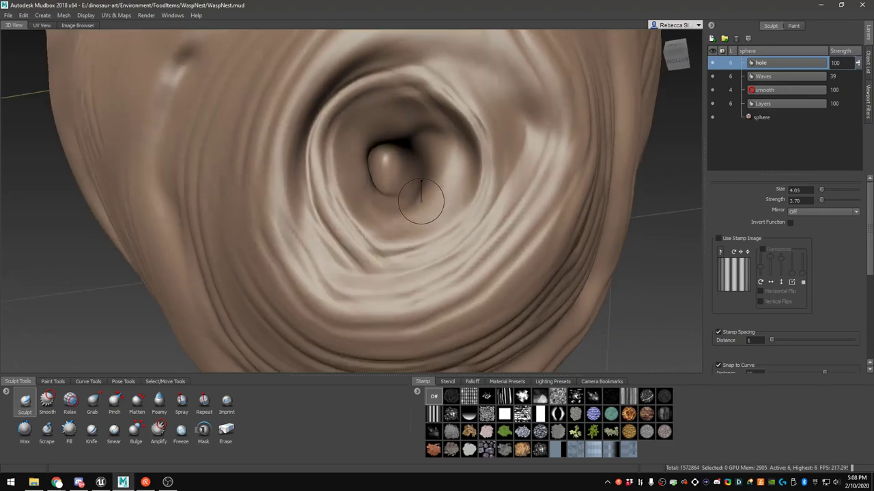
mouse_move(351, 158)
left_mouse_down()
mouse_move(365, 124)
mouse_move(446, 164)
mouse_move(363, 202)
mouse_move(393, 200)
left_mouse_up()
mouse_move(439, 181)
left_mouse_down("alt")
mouse_move(437, 224)
mouse_move(410, 194)
left_mouse_up("alt")
mouse_move(344, 217)
left_mouse_down()
mouse_move(345, 251)
mouse_move(363, 193)
left_mouse_up()
scroll(362, 225, "up", 3)
mouse_move(343, 162)
left_mouse_down()
mouse_move(345, 92)
mouse_move(426, 102)
mouse_move(415, 181)
left_mouse_up()
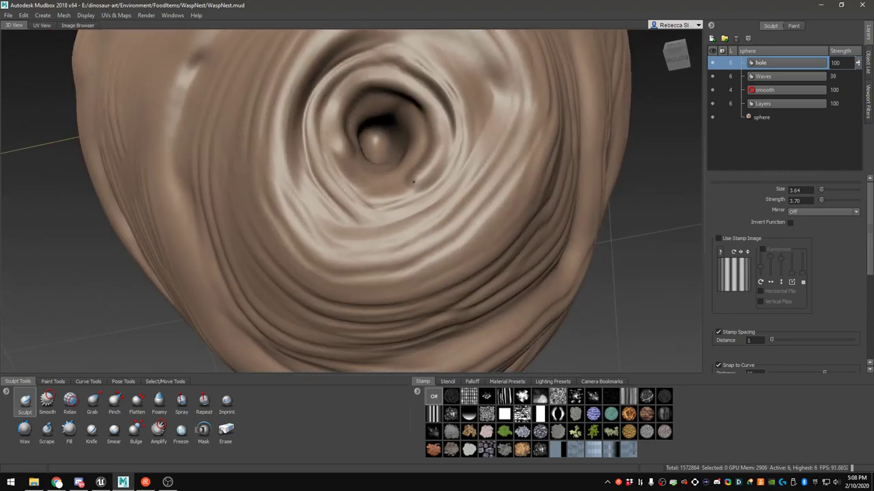
left_click_drag(350, 164, 447, 166, "alt")
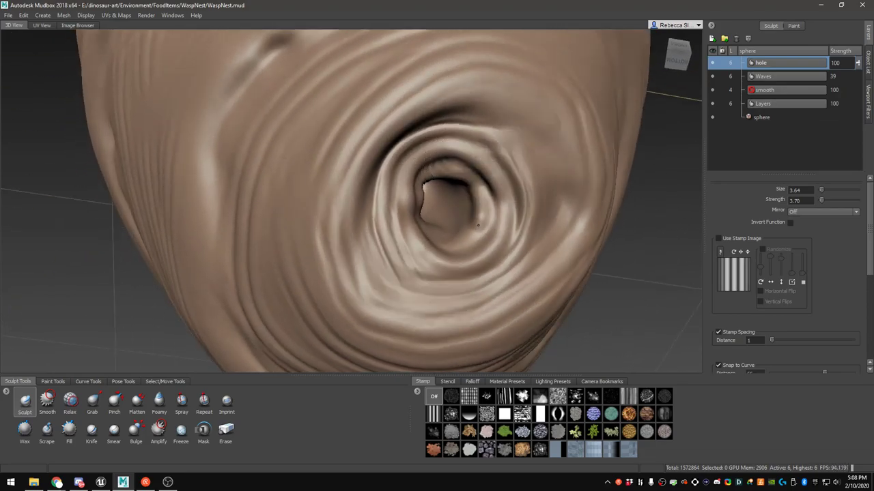
left_click_drag(443, 217, 459, 144, "alt")
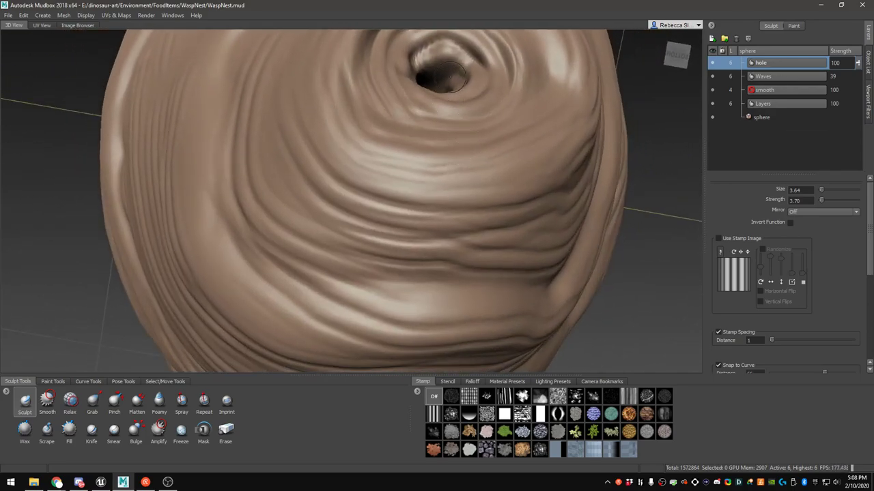
mouse_move(423, 80)
left_mouse_down("alt")
mouse_move(419, 204)
mouse_move(417, 179)
left_mouse_up("alt")
key("shift")
Examine the whole nest and its tip opening from several angles and distances
left_click_drag(438, 210, 348, 226, "alt")
right_click_drag(365, 240, 307, 234, "alt")
left_click_drag(308, 233, 354, 198, "alt")
left_click_drag(365, 41, 340, 108, "alt")
middle_click_drag(340, 108, 338, 183, "alt")
mouse_move(339, 183)
left_mouse_down("alt")
mouse_move(338, 225)
mouse_move(338, 171)
mouse_move(338, 181)
left_mouse_up("alt")
left_click_drag(419, 235, 345, 161, "alt")
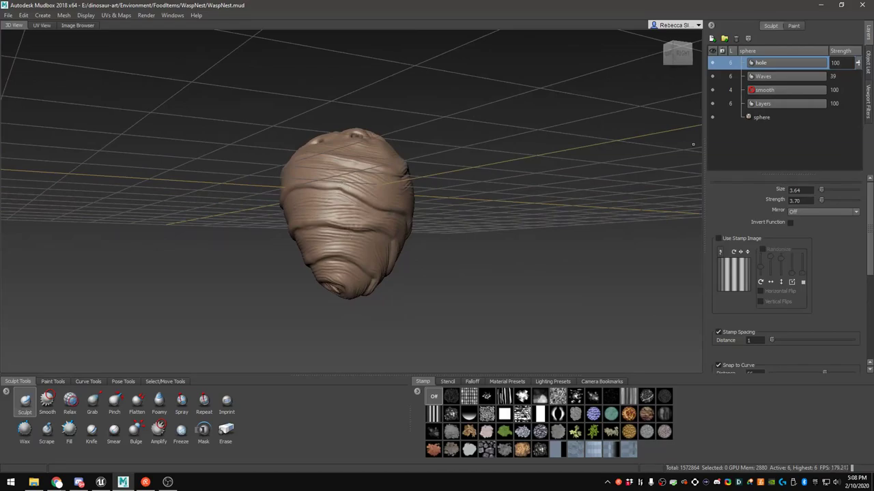
key("alt+Tab")
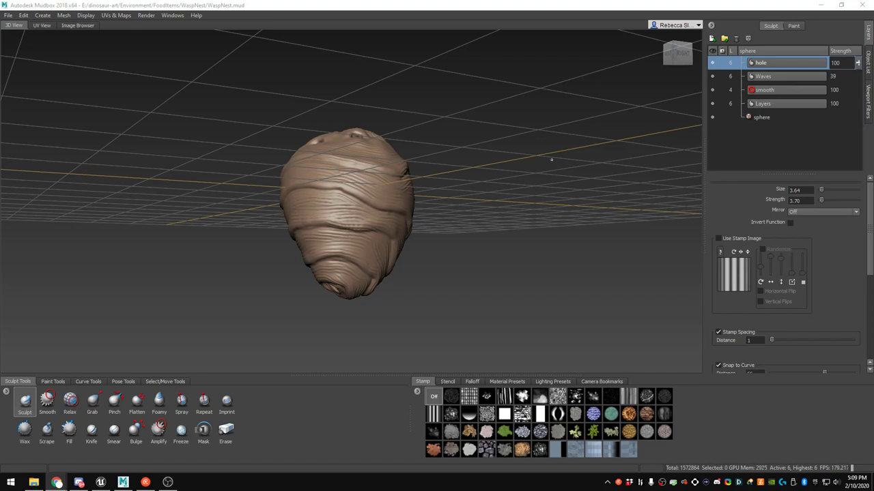
Sharpen the overlapping layer edges around the nest's middle with the Pinch brush at size 18.47 and strength 15
scroll(330, 164, "up", 5)
left_click_drag(335, 168, 330, 239, "alt")
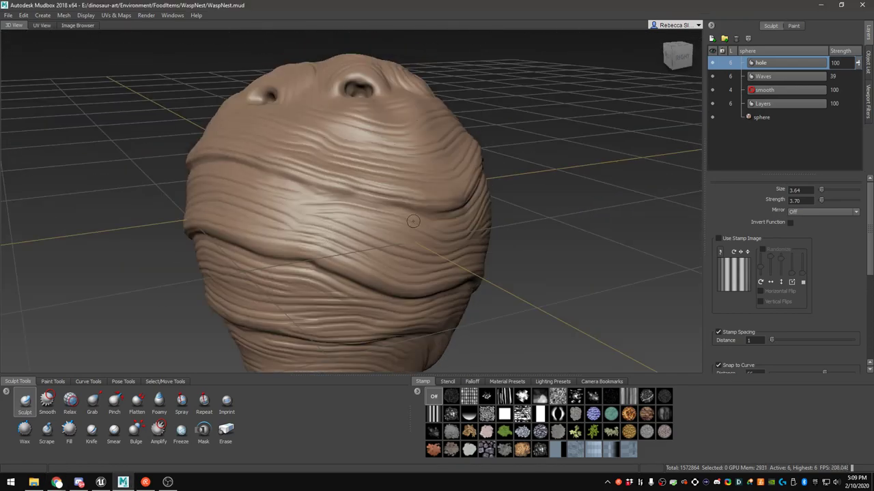
left_click_drag(429, 215, 226, 302, "alt")
left_click(115, 402)
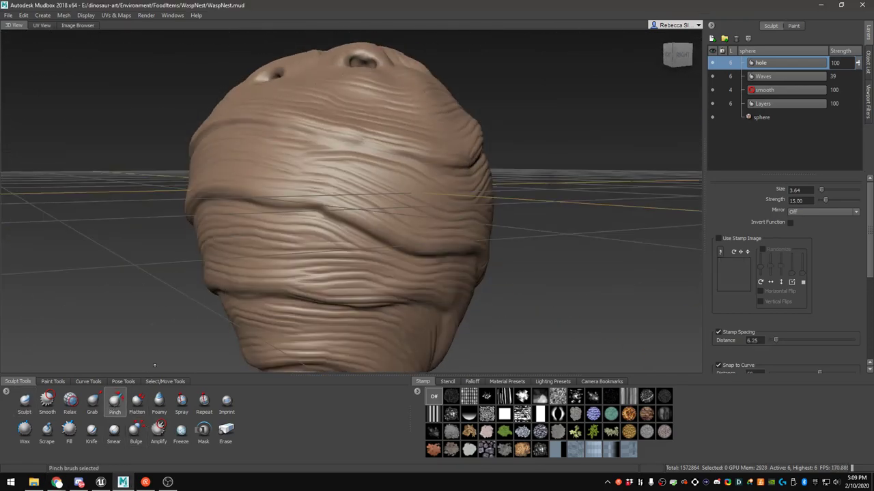
left_click_drag(366, 158, 400, 158)
scroll(360, 197, "up", 3)
left_click_drag(341, 235, 366, 209, "alt")
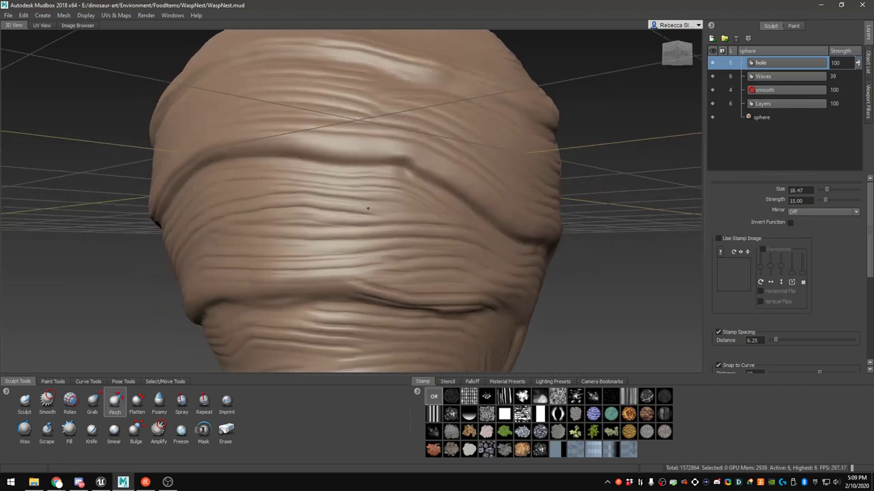
mouse_move(329, 154)
left_mouse_down()
mouse_move(369, 160)
mouse_move(283, 149)
mouse_move(512, 154)
mouse_move(502, 174)
mouse_move(444, 191)
mouse_move(302, 213)
mouse_move(507, 202)
left_mouse_up()
mouse_move(506, 203)
left_mouse_down()
mouse_move(368, 230)
mouse_move(350, 222)
mouse_move(493, 208)
left_mouse_up()
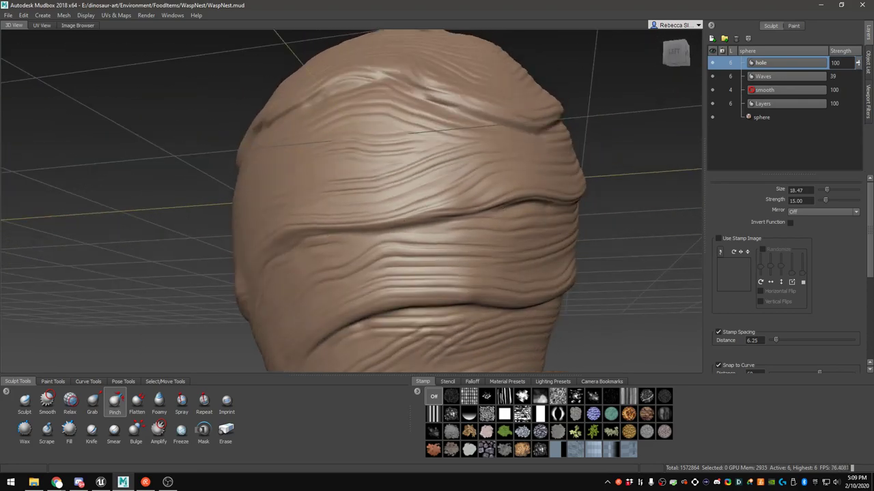
Pinch the layer crease running across the nest's back
left_click_drag(555, 201, 647, 222, "alt")
mouse_move(418, 244)
left_mouse_down()
mouse_move(257, 308)
mouse_move(478, 201)
left_mouse_up()
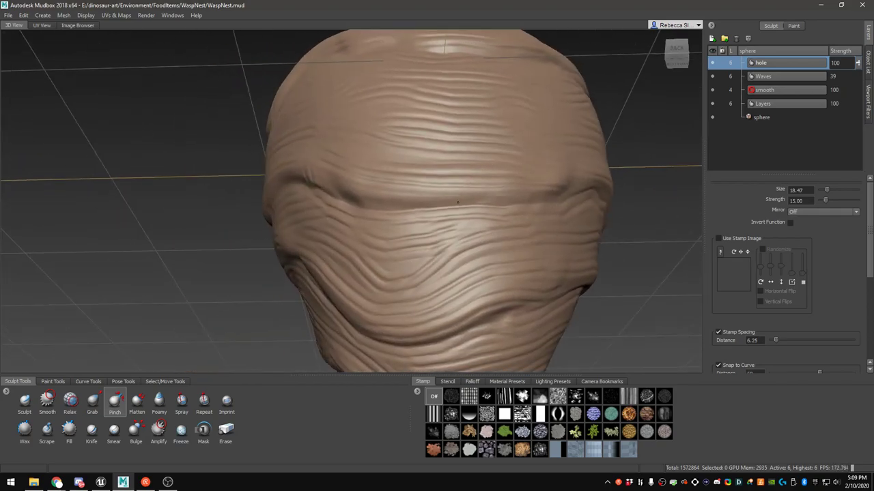
mouse_move(406, 200)
left_mouse_down()
mouse_move(444, 209)
mouse_move(379, 208)
left_mouse_up()
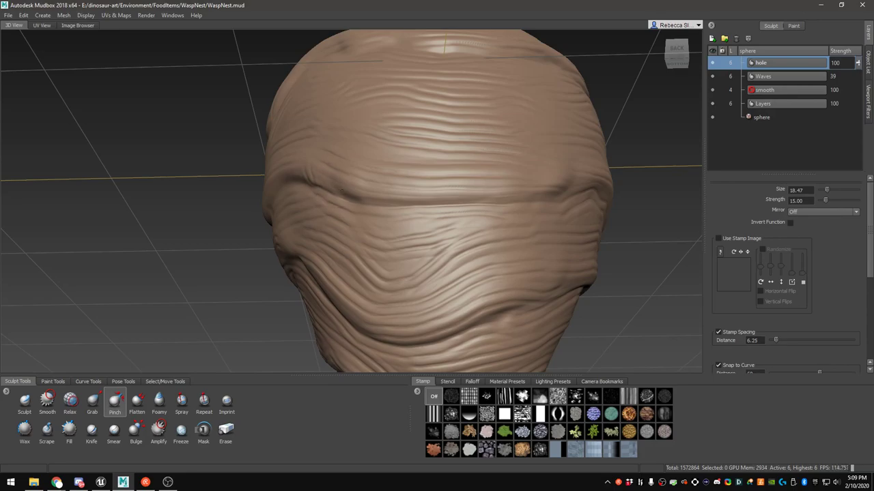
mouse_move(572, 186)
left_mouse_down("alt")
mouse_move(457, 255)
mouse_move(418, 216)
mouse_move(377, 205)
left_mouse_up("alt")
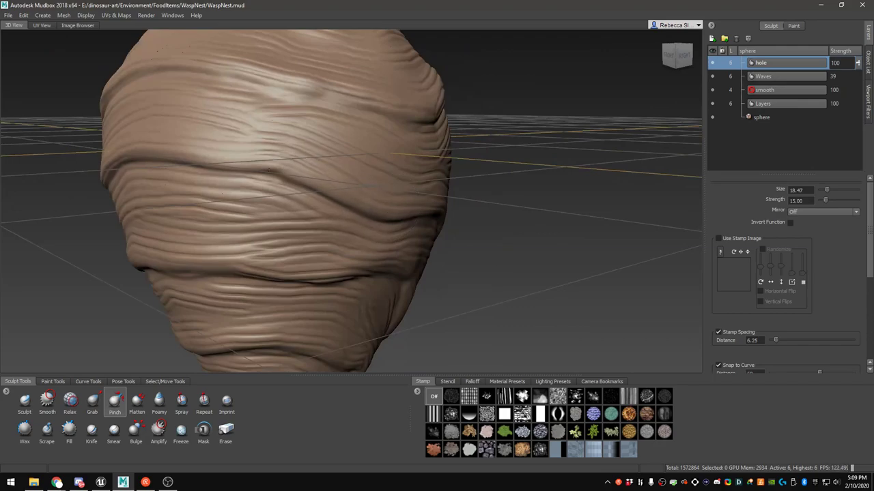
Pinch the remaining layer edges along the nest's front and left side, down toward the tip opening
mouse_move(223, 175)
left_mouse_down("alt")
mouse_move(494, 166)
mouse_move(379, 172)
left_mouse_up("alt")
left_click_drag(304, 200, 406, 199, "alt")
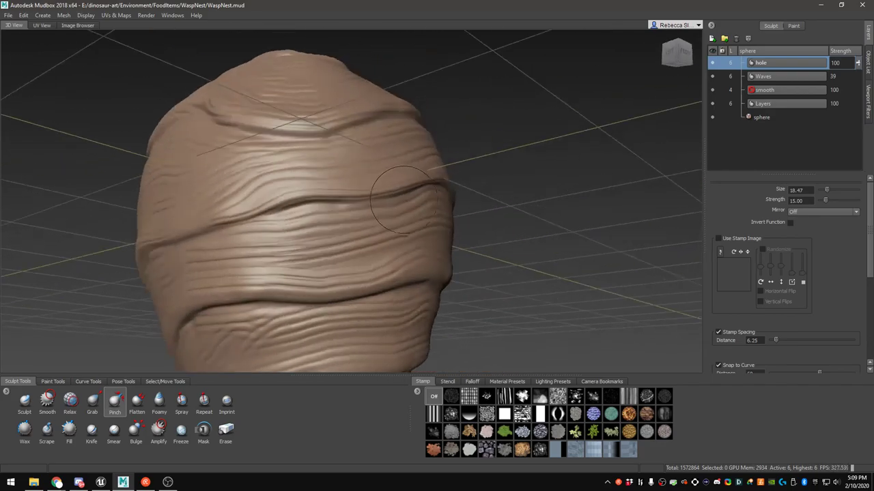
left_click_drag(285, 203, 400, 165, "alt")
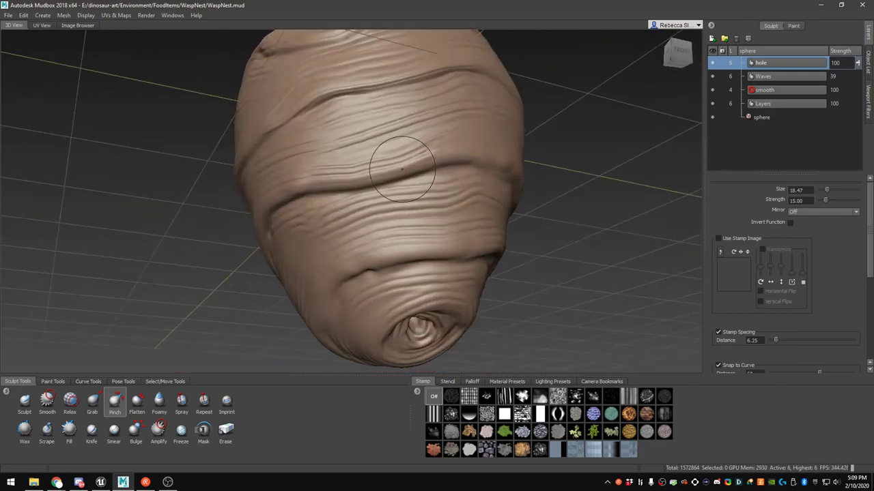
left_click_drag(334, 175, 372, 183, "alt")
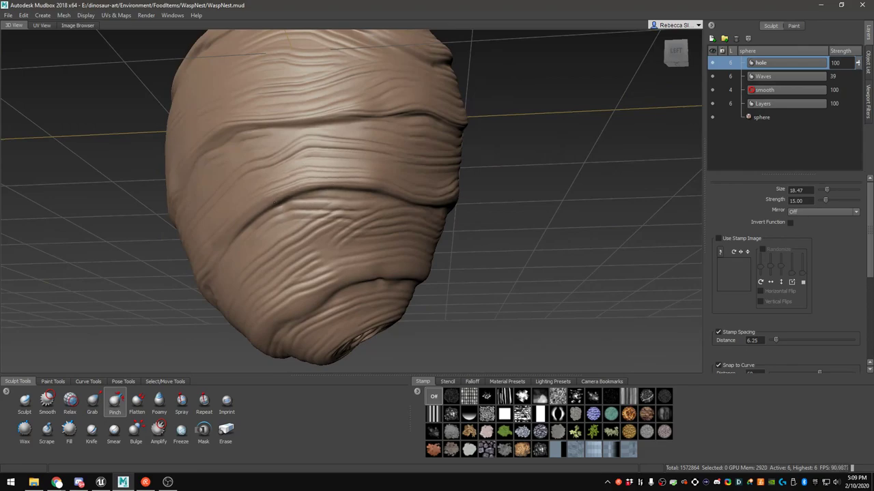
Pinch the layer edges around the nest's lower middle, working from the back across the right side to the front
scroll(247, 227, "down", 2)
left_click_drag(247, 227, 372, 247, "alt")
scroll(395, 214, "up", 1)
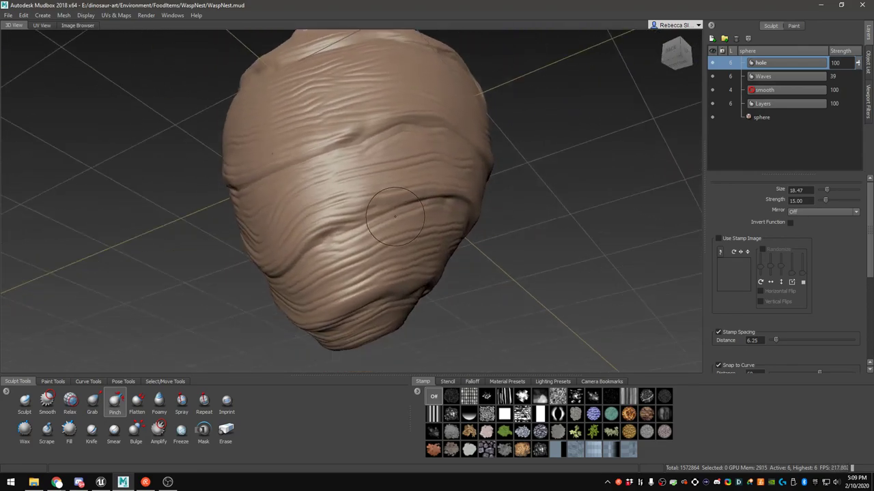
scroll(459, 204, "up", 1)
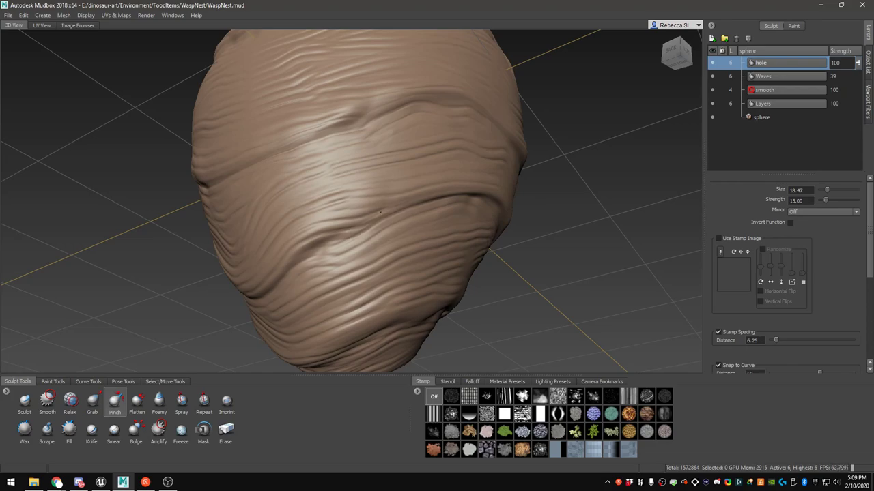
mouse_move(300, 256)
left_mouse_down("alt")
mouse_move(344, 283)
mouse_move(371, 273)
left_mouse_up("alt")
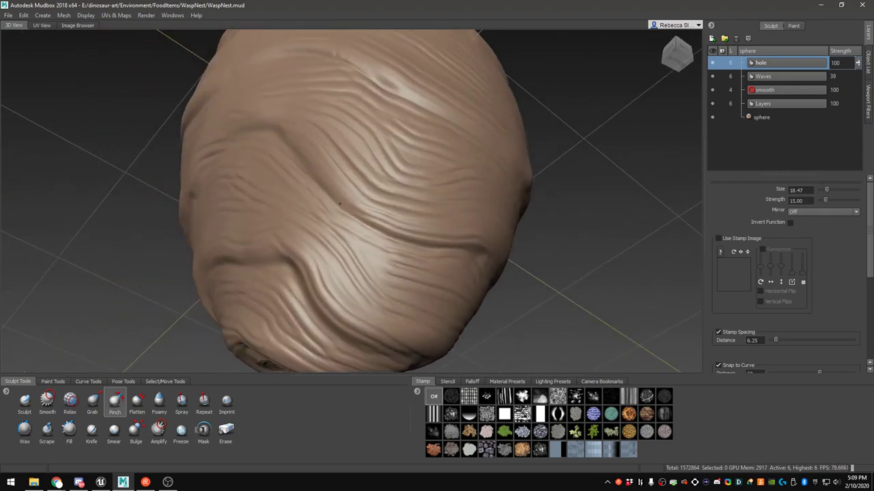
left_click_drag(269, 121, 370, 311, "alt")
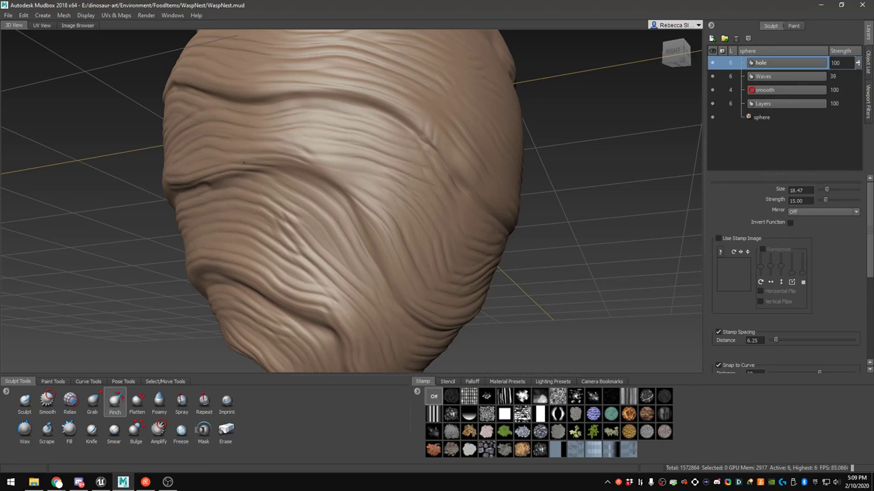
mouse_move(357, 222)
left_mouse_down("alt")
mouse_move(382, 229)
mouse_move(413, 205)
left_mouse_up("alt")
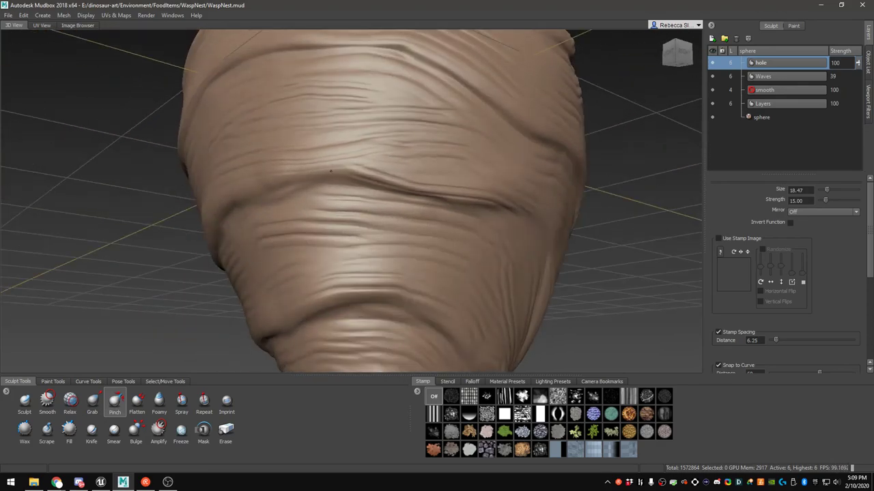
left_click_drag(248, 197, 423, 180, "alt")
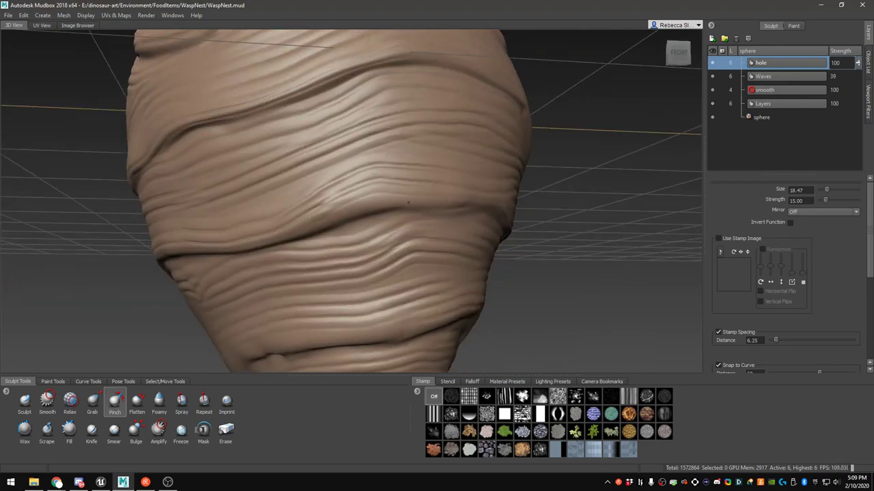
mouse_move(256, 251)
left_mouse_down("alt")
mouse_move(333, 217)
mouse_move(470, 211)
left_mouse_up("alt")
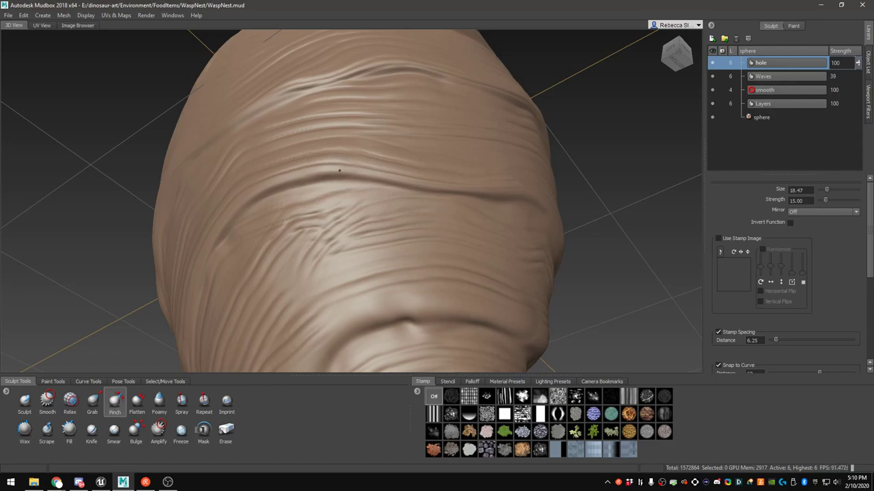
Pinch the lowest layer edges around the nest's tapered lower end, above the tip opening
left_click_drag(266, 195, 403, 268, "alt")
scroll(329, 292, "down", 4)
left_click_drag(332, 291, 321, 195, "alt")
scroll(354, 177, "up", 4)
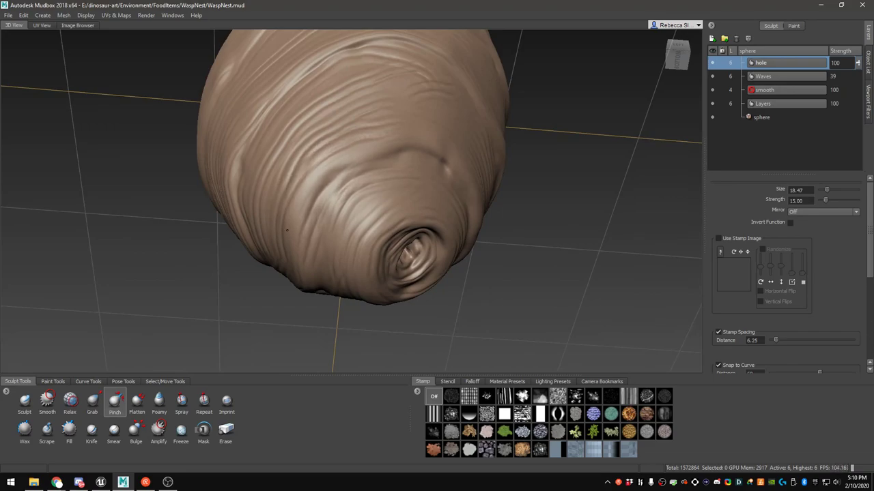
left_click_drag(452, 165, 437, 205, "alt")
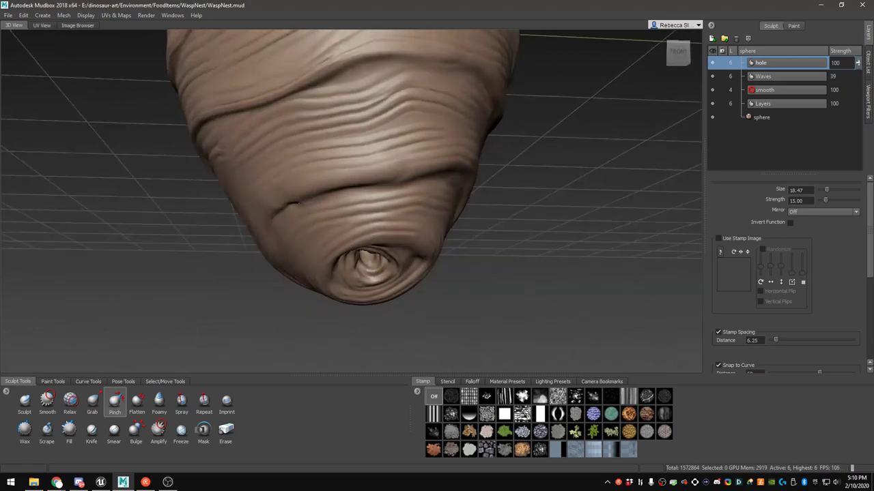
left_click_drag(385, 176, 313, 186, "alt")
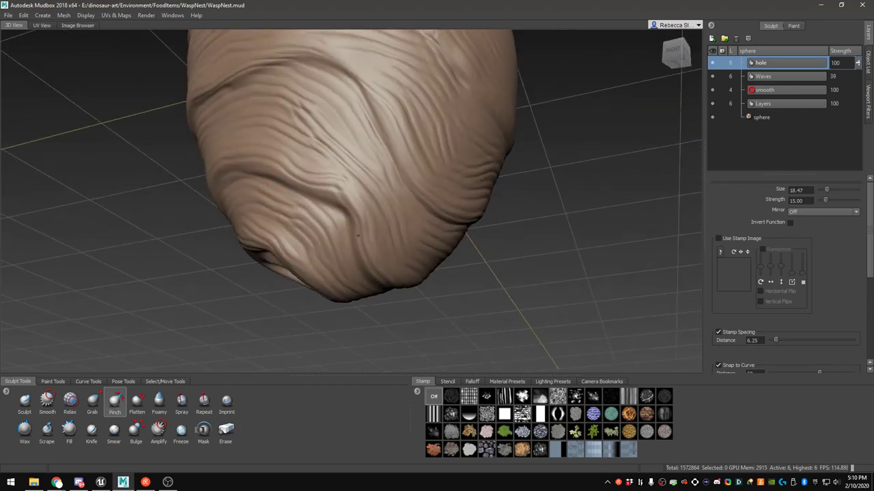
mouse_move(364, 250)
left_mouse_down("alt")
mouse_move(303, 208)
mouse_move(348, 199)
mouse_move(346, 185)
left_mouse_up("alt")
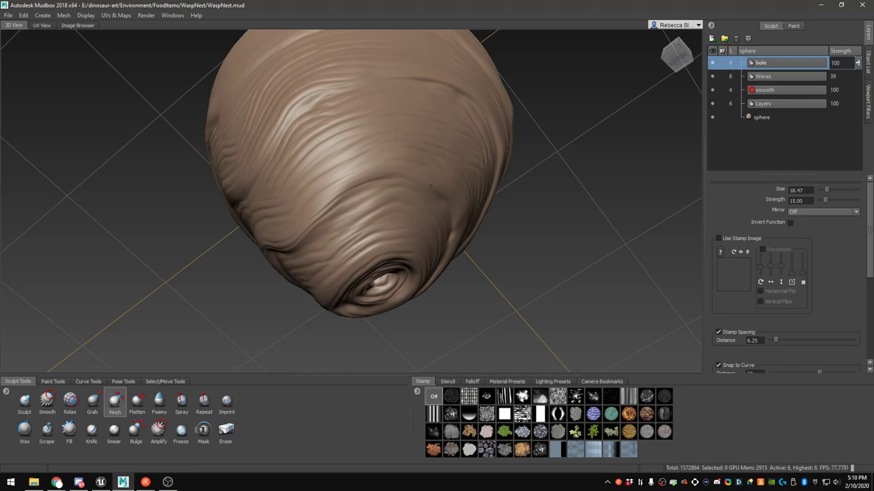
Pinch the ridges around the rim of the tip opening
left_click_drag(430, 185, 340, 181, "alt")
left_click_drag(370, 135, 289, 185, "alt")
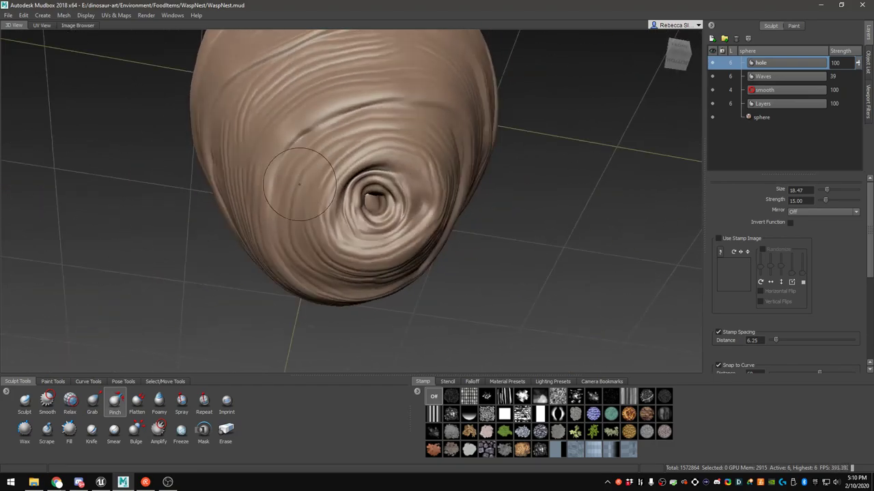
mouse_move(389, 159)
left_mouse_down()
mouse_move(363, 242)
mouse_move(386, 163)
mouse_move(375, 161)
mouse_move(343, 228)
mouse_move(382, 247)
left_mouse_up()
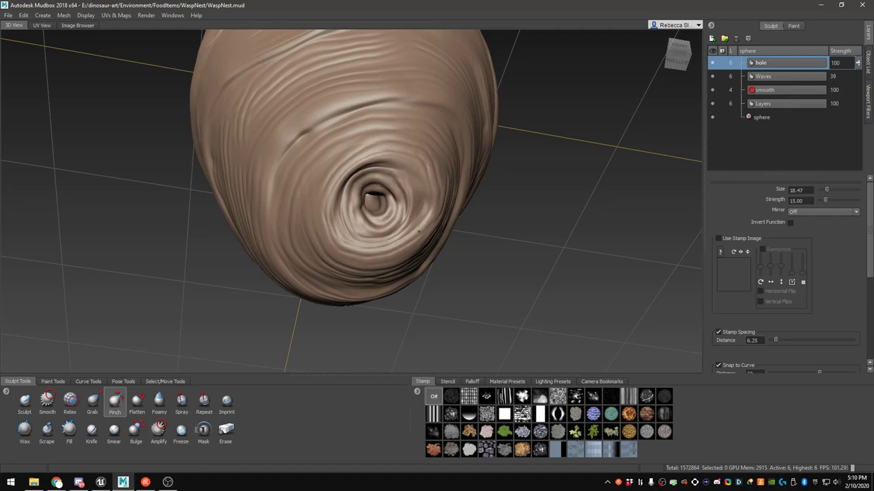
left_click_drag(434, 183, 362, 163)
Sharpen the uppermost layer edge all around the nest, just below the crown pits, with the Pinch brush
right_click_drag(416, 185, 368, 171, "alt")
mouse_move(369, 150)
left_mouse_down("alt")
mouse_move(382, 205)
mouse_move(410, 225)
left_mouse_up("alt")
right_click_drag(410, 225, 382, 196, "alt")
left_click_drag(382, 196, 504, 195, "alt")
scroll(384, 153, "up", 3)
mouse_move(417, 183)
left_mouse_down("alt")
mouse_move(384, 153)
mouse_move(387, 174)
mouse_move(290, 151)
mouse_move(444, 212)
mouse_move(438, 208)
left_mouse_up("alt")
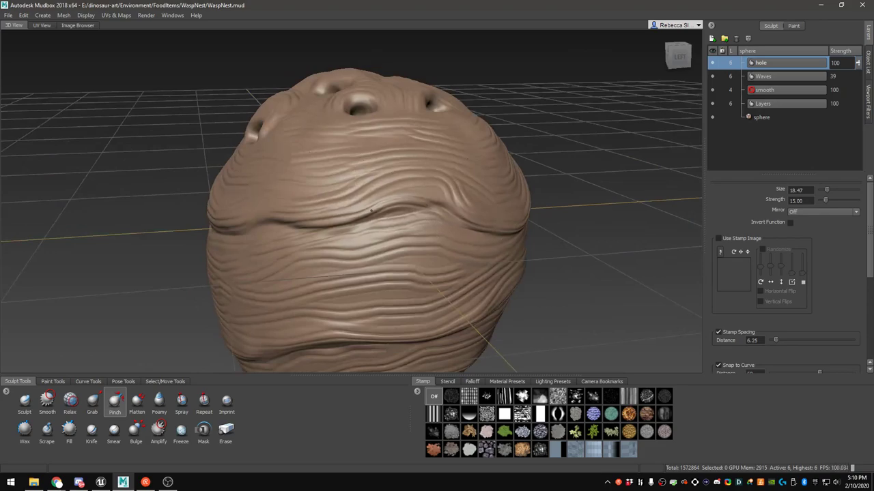
left_click_drag(293, 214, 373, 194, "alt")
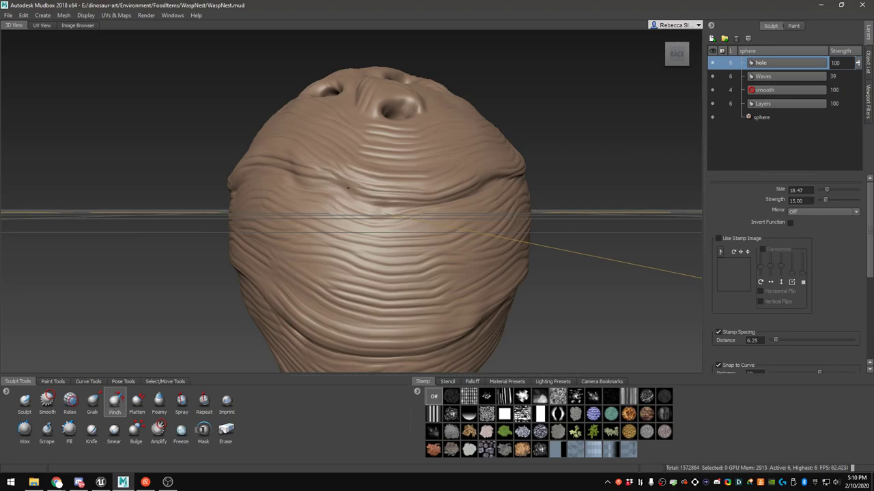
left_click_drag(313, 167, 437, 175, "alt")
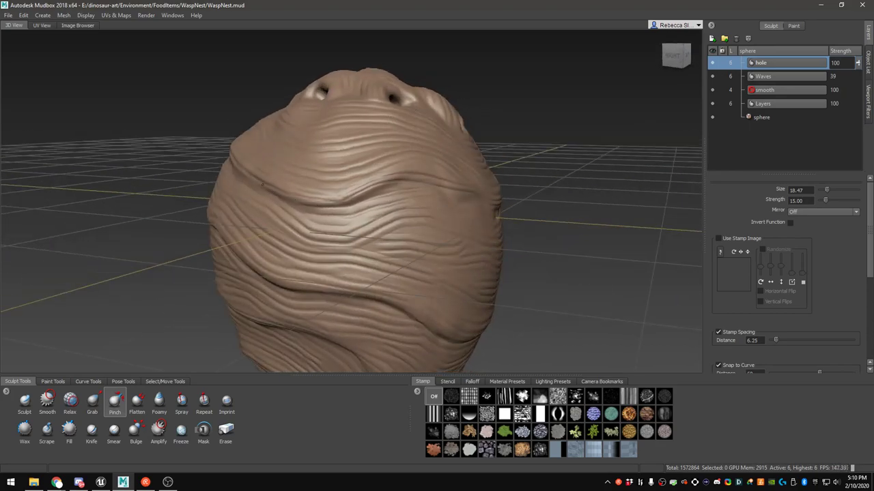
left_click_drag(276, 189, 401, 206, "alt")
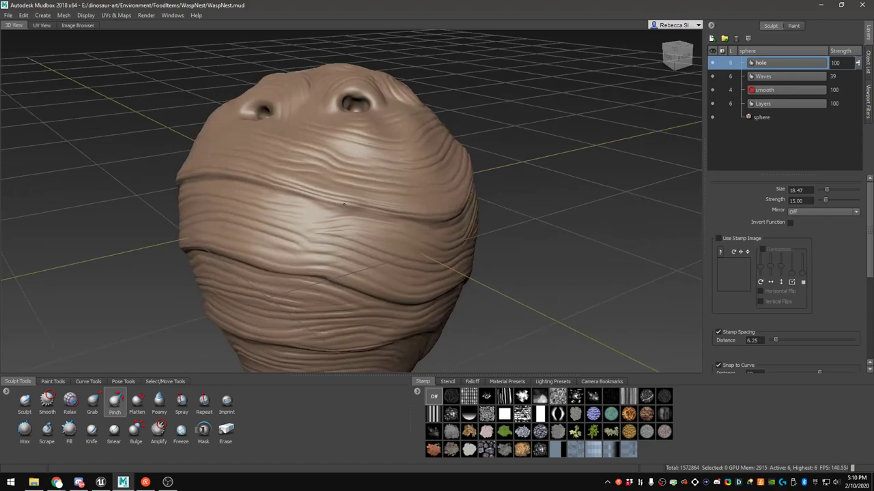
left_click_drag(266, 182, 413, 164, "alt")
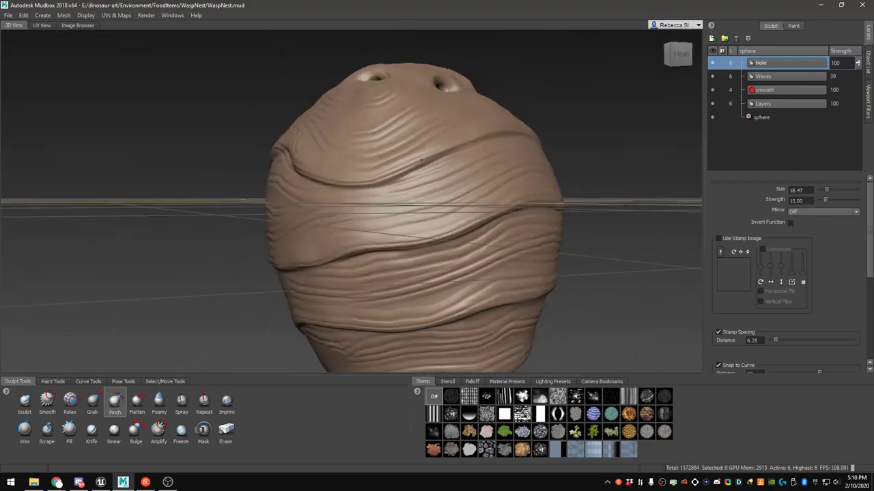
left_click_drag(340, 181, 351, 174, "alt")
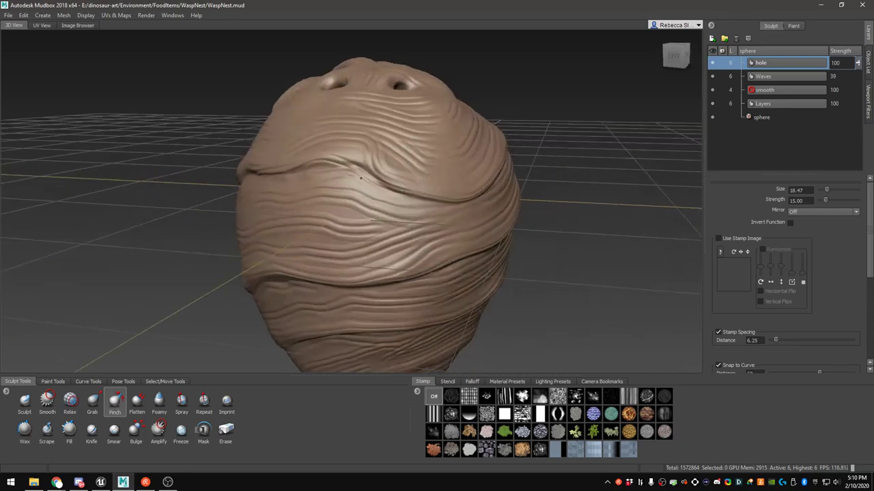
left_click_drag(273, 156, 337, 213, "alt")
left_click_drag(287, 222, 367, 259, "alt")
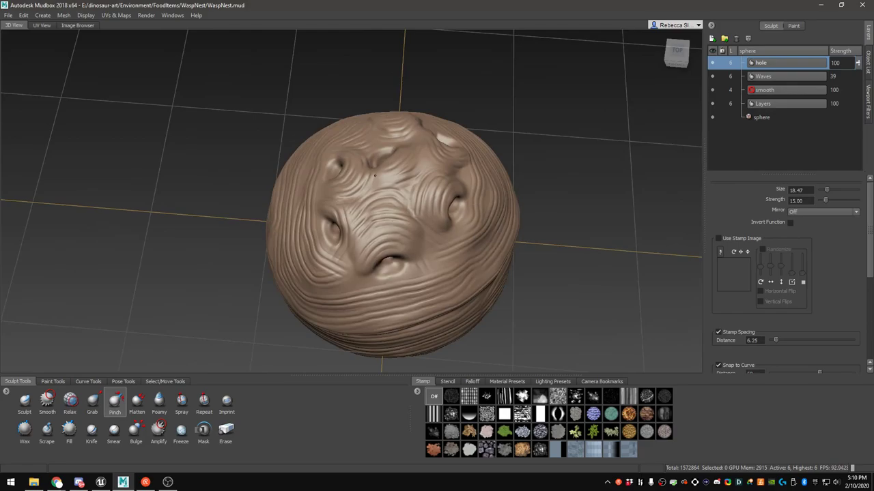
left_click_drag(382, 205, 366, 116, "alt")
key("a")
left_click_drag(355, 171, 546, 174, "alt")
left_click_drag(437, 174, 309, 204, "alt")
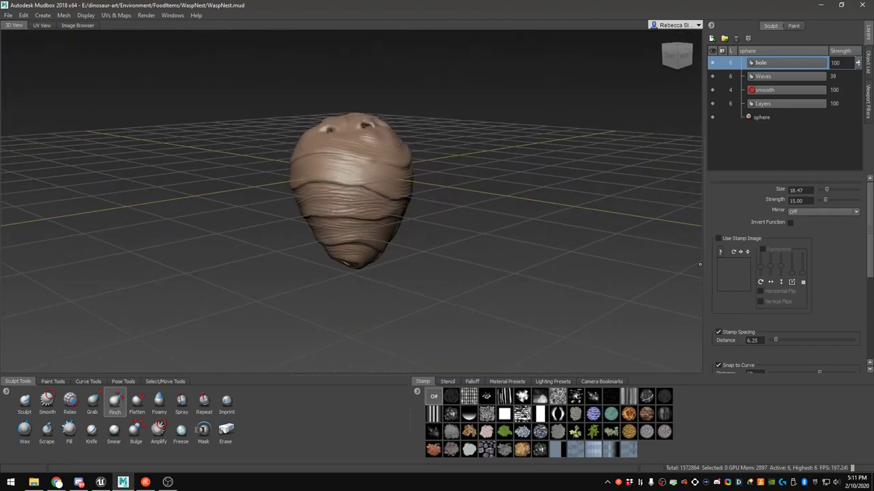
key("alt+Tab")
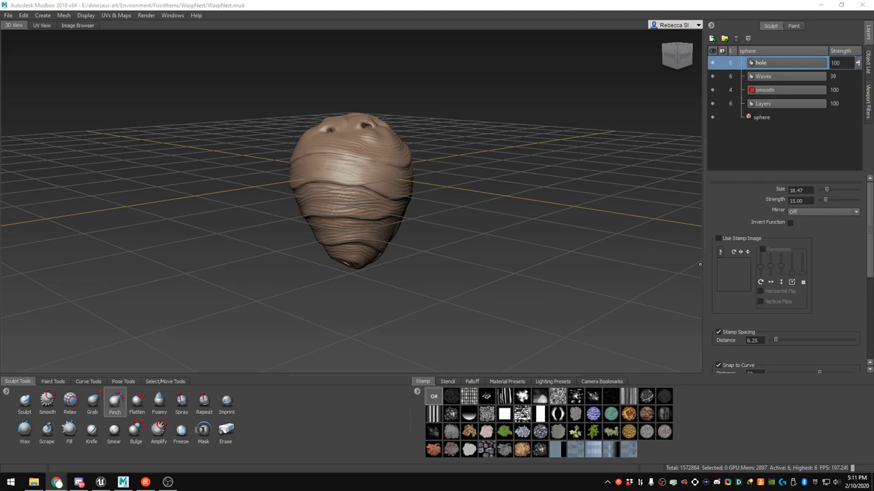
Reshape the inside of the tip opening with the Grab brush at size 25.42 and strength 100
scroll(437, 300, "up", 3)
mouse_move(409, 307)
left_mouse_down("alt")
mouse_move(452, 157)
mouse_move(336, 246)
mouse_move(370, 219)
mouse_move(374, 194)
mouse_move(369, 213)
left_mouse_up("alt")
scroll(357, 228, "up", 3)
left_click(135, 430)
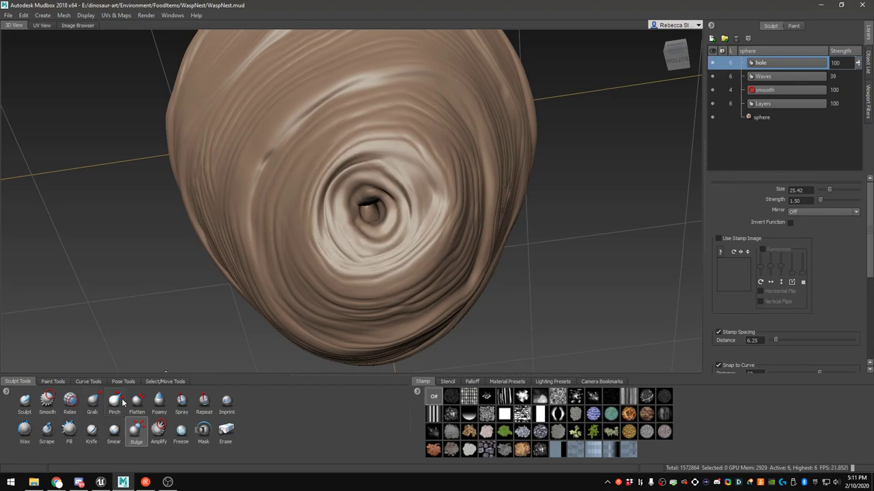
left_click(94, 404)
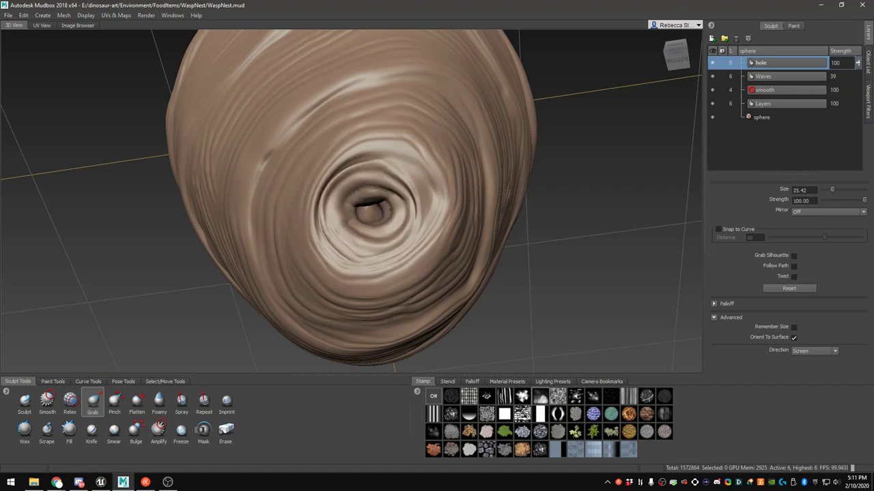
mouse_move(370, 219)
left_mouse_down()
mouse_move(369, 233)
mouse_move(349, 234)
mouse_move(404, 229)
mouse_move(383, 195)
mouse_move(351, 180)
mouse_move(340, 206)
mouse_move(365, 233)
mouse_move(385, 227)
left_mouse_up()
scroll(383, 257, "down", 3)
mouse_move(383, 257)
left_mouse_down("alt")
mouse_move(372, 295)
mouse_move(283, 300)
mouse_move(326, 214)
left_mouse_up("alt")
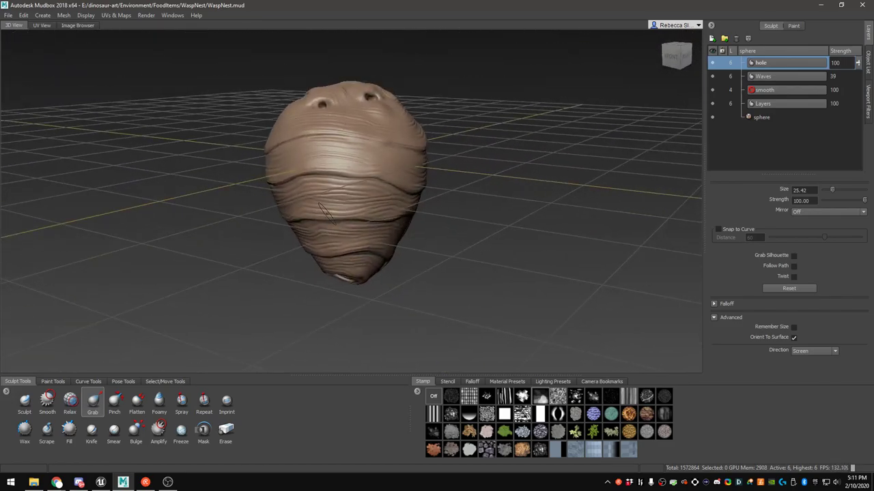
Raise the strength of the Waves sculpt layer to 61
key("alt+Tab")
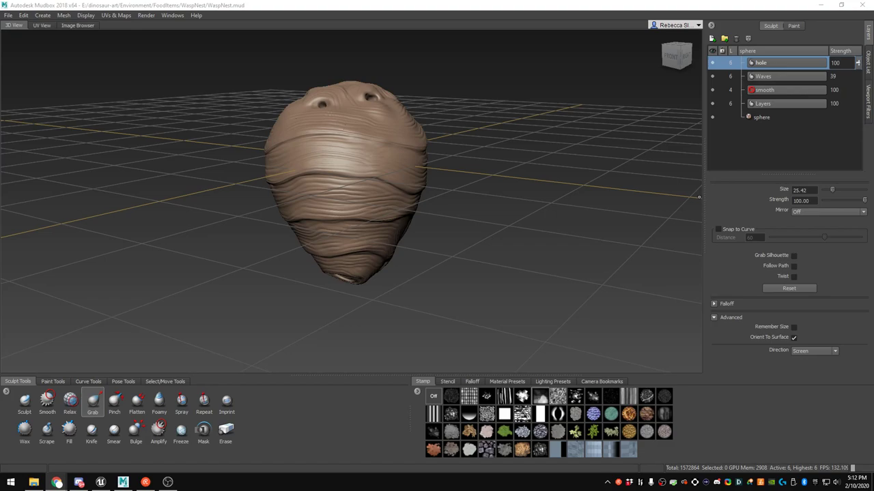
left_click_drag(479, 197, 450, 161, "alt")
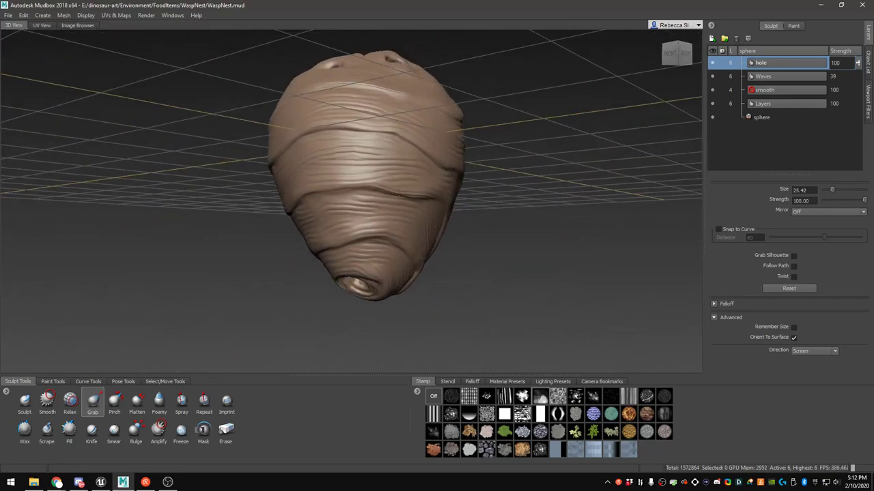
left_click(859, 77)
left_click_drag(860, 80, 860, 77)
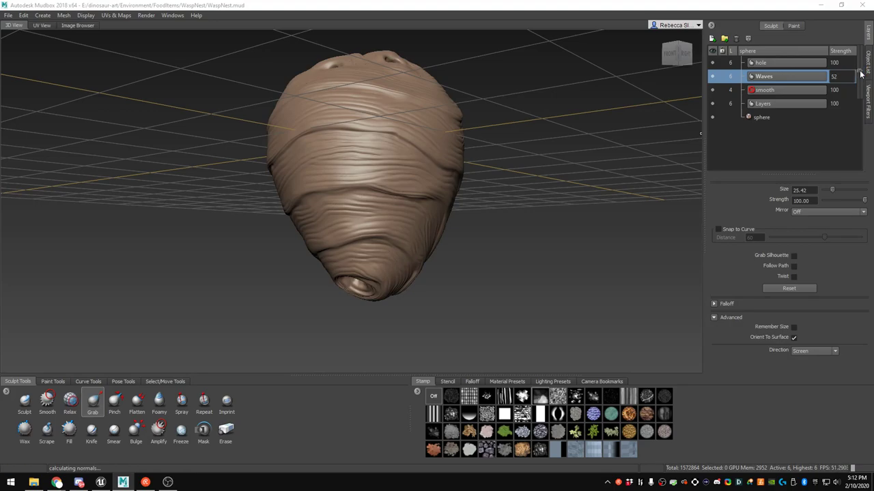
mouse_move(385, 142)
left_mouse_down("alt")
mouse_move(390, 250)
mouse_move(391, 132)
mouse_move(365, 144)
left_mouse_up("alt")
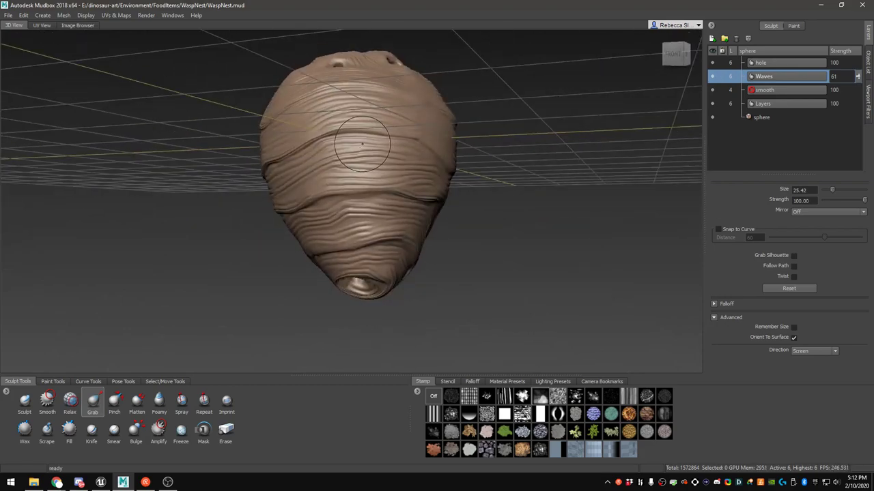
left_click_drag(355, 140, 380, 109, "alt")
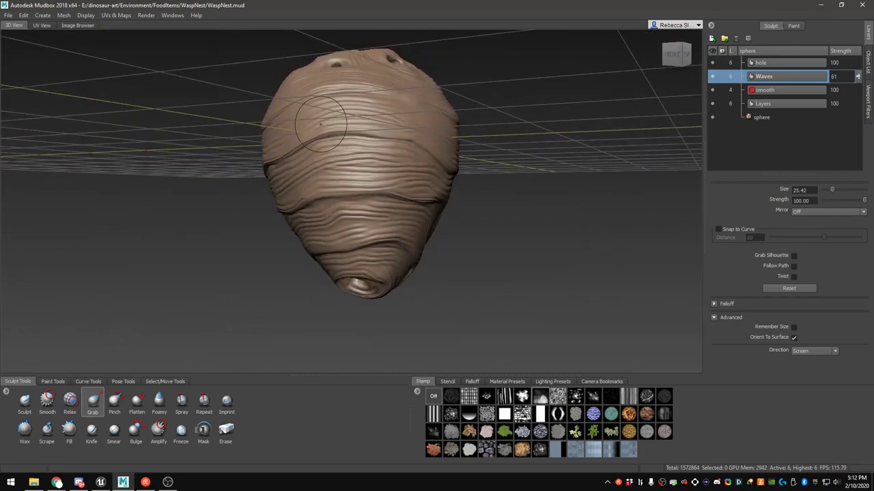
scroll(319, 124, "down", 3)
left_click_drag(327, 138, 38, 42, "alt")
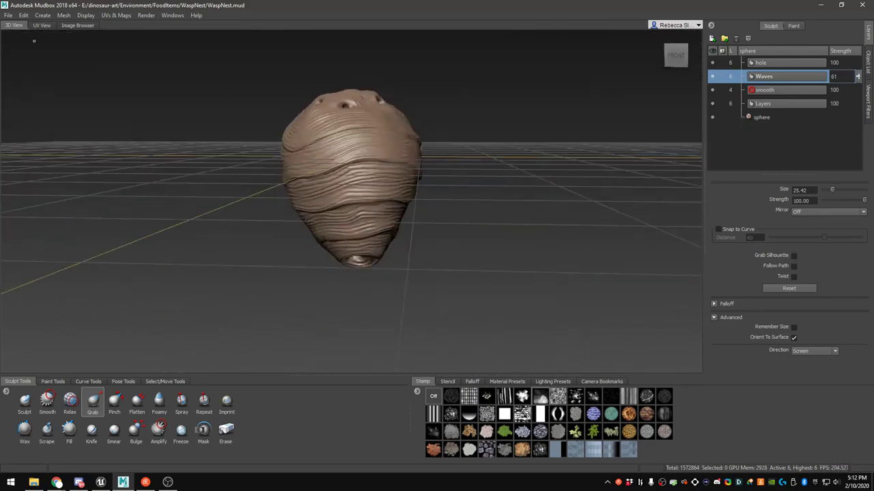
left_click(6, 16)
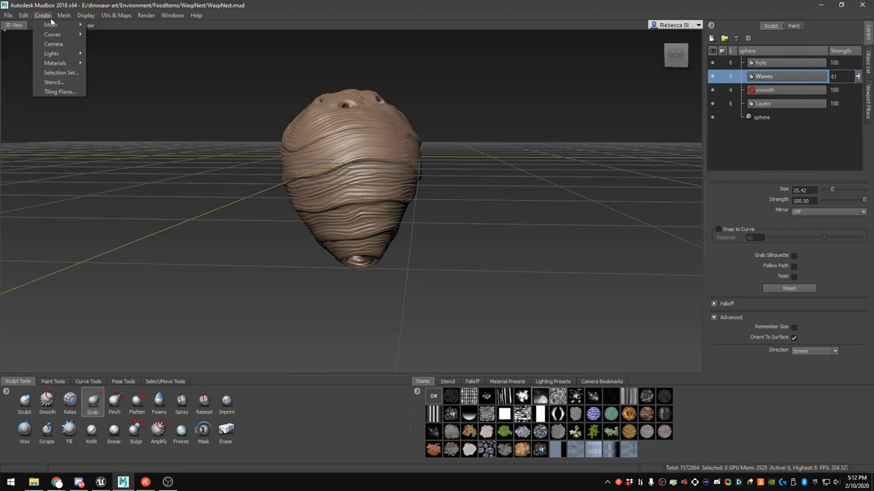
left_click(212, 15)
left_click(71, 17)
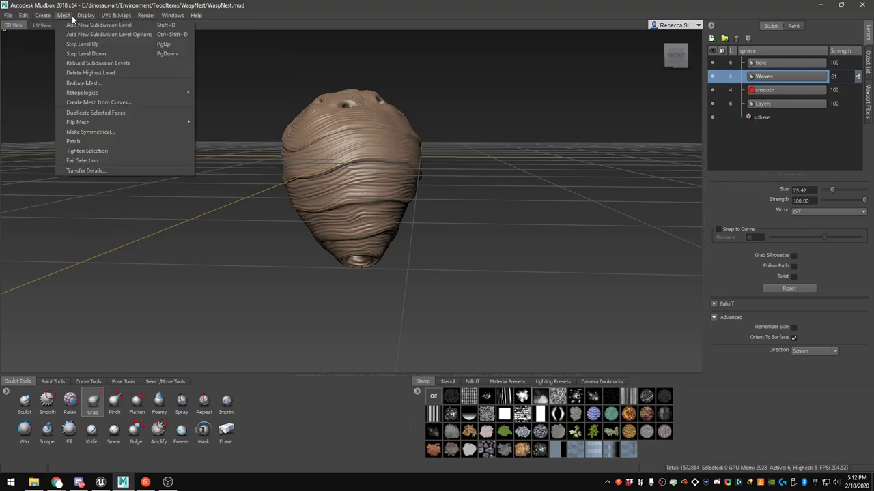
Move the whole nest down along the Y axis to -83.525 with the Translate tool
left_click(154, 380)
left_click(156, 382)
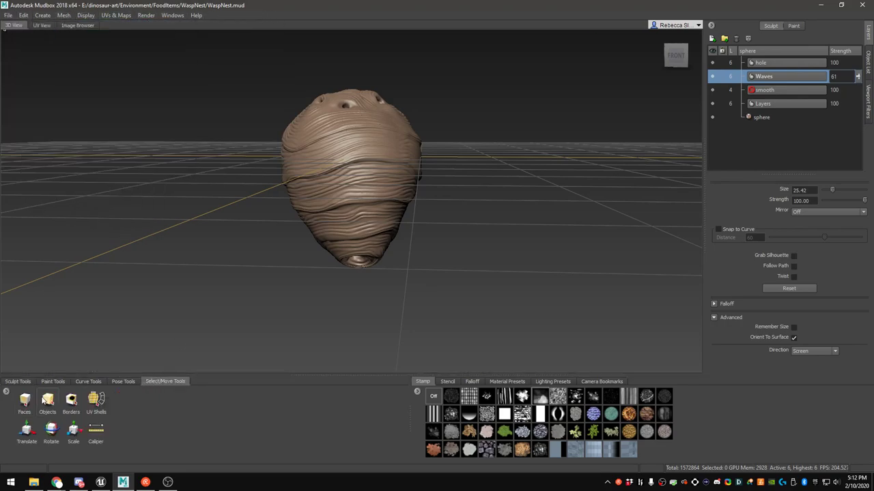
left_click(26, 430)
left_click_drag(351, 125, 321, 157)
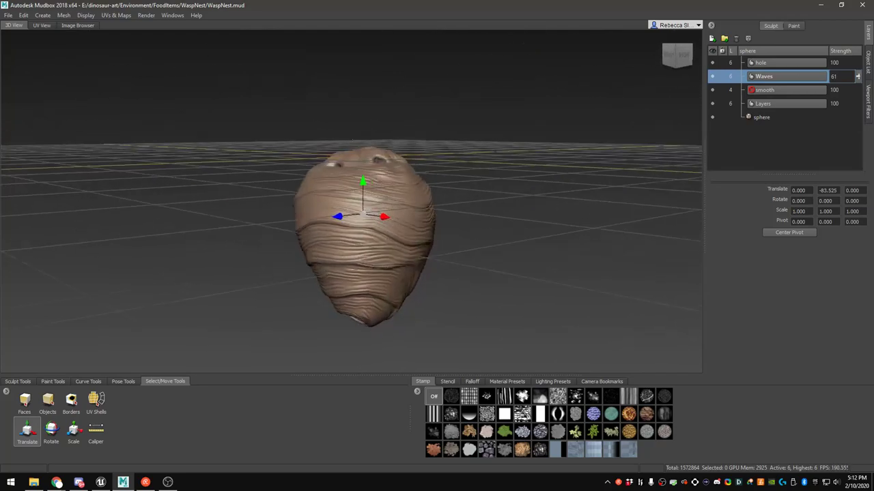
Move the nest slightly lower along the Y axis to -85.606 and switch to the Faces selection tool
left_click_drag(362, 180, 362, 182)
left_click_drag(294, 145, 332, 105, "alt")
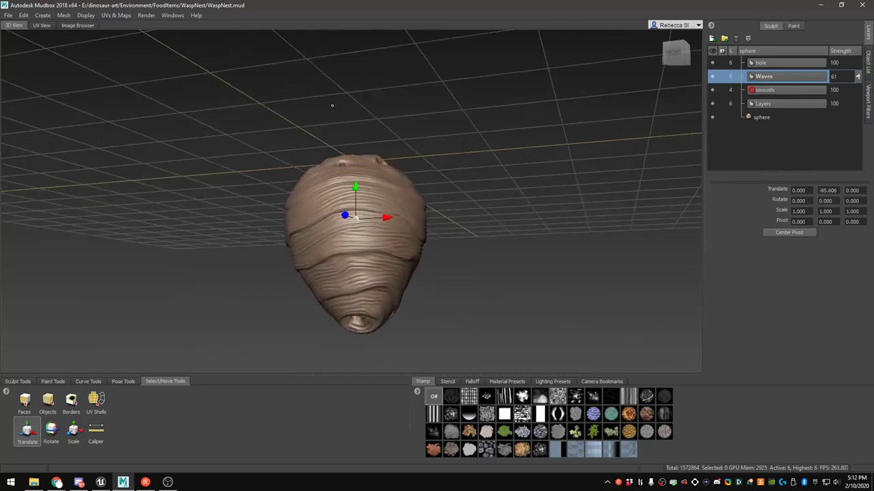
left_click(24, 403)
left_click_drag(170, 226, 153, 186, "alt")
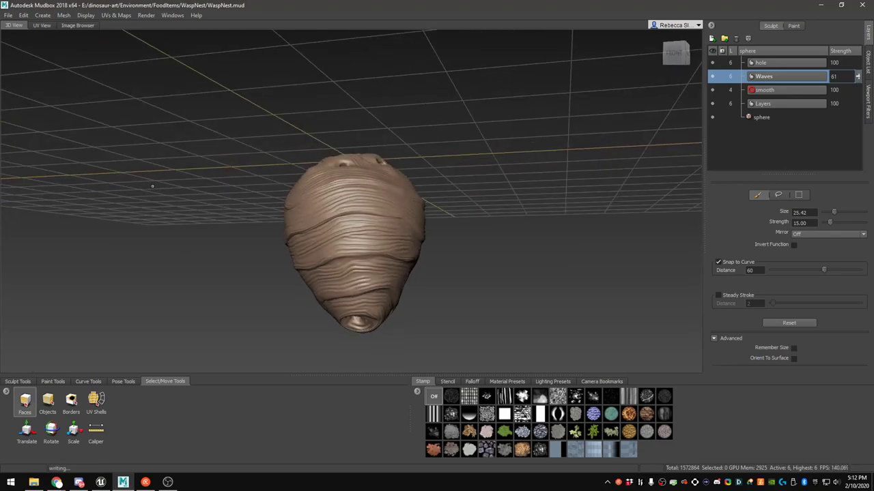
Set the nest to its highest subdivision level, 6, and select the sphere object in the scene's object list
key("Page_Up")
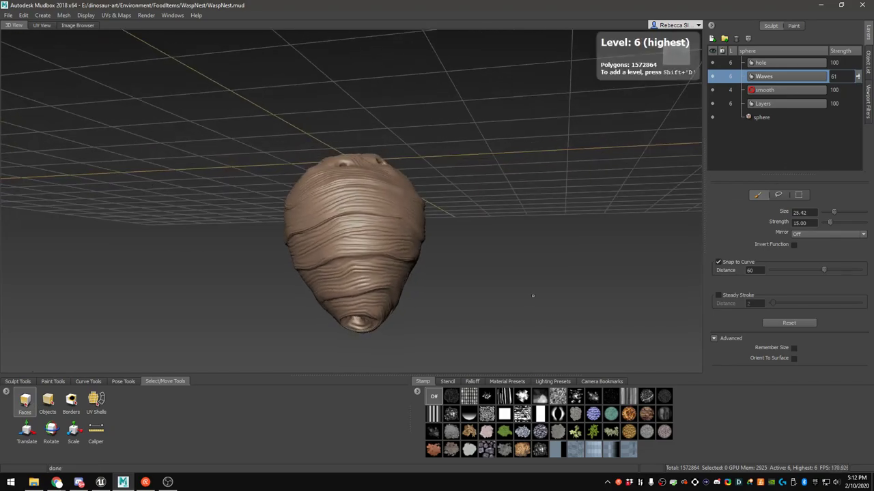
left_click(8, 15)
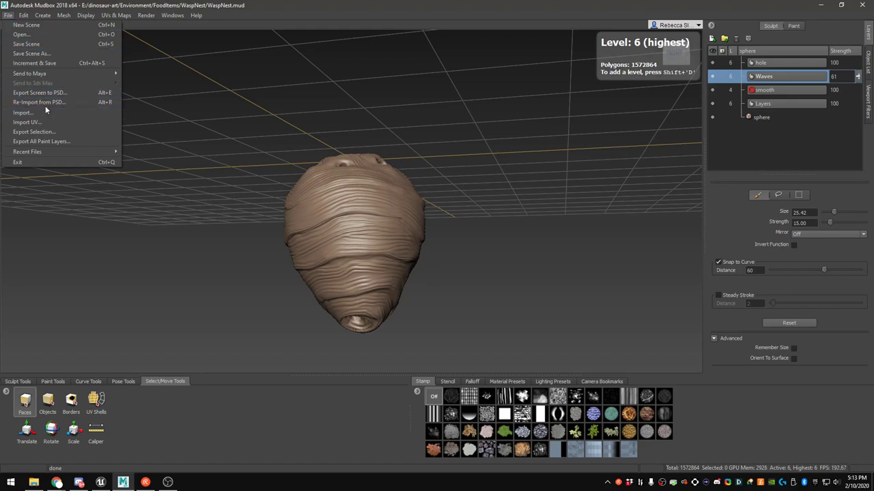
left_click(762, 119)
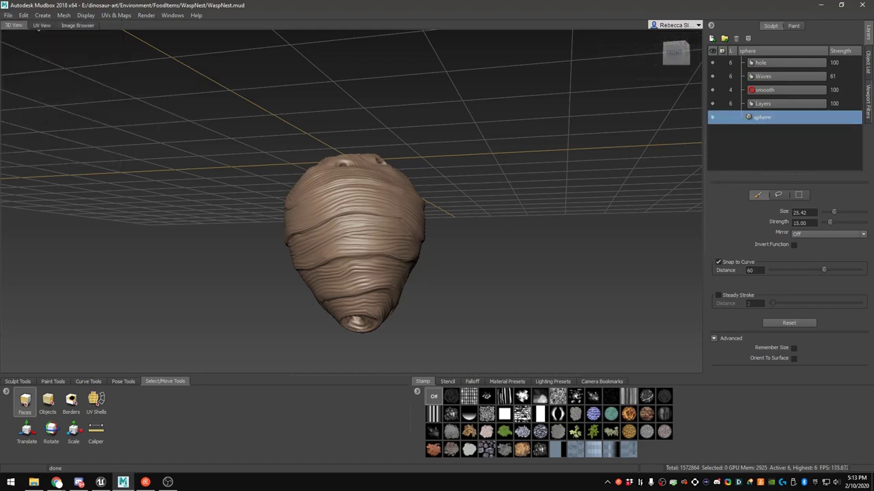
left_click(869, 64)
left_click(759, 130)
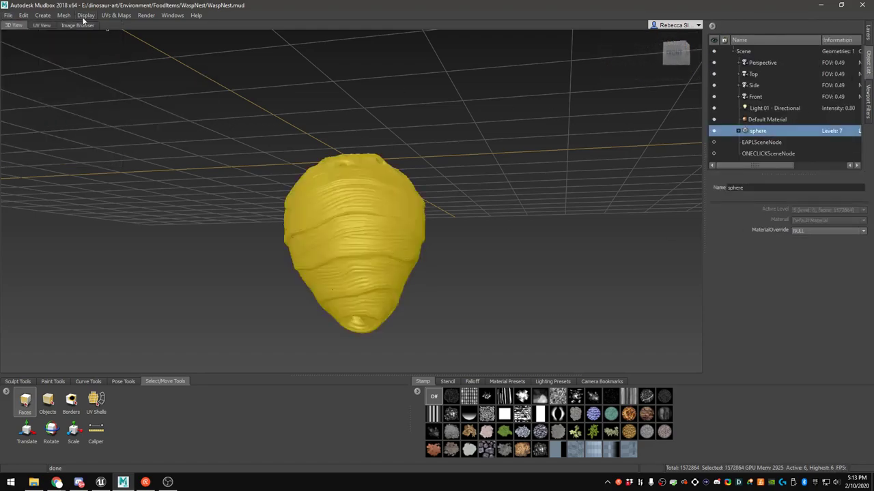
Export the selected nest as an Autodesk FBX named WaspNest_HighPoly into the WaspNest folder
left_click(10, 16)
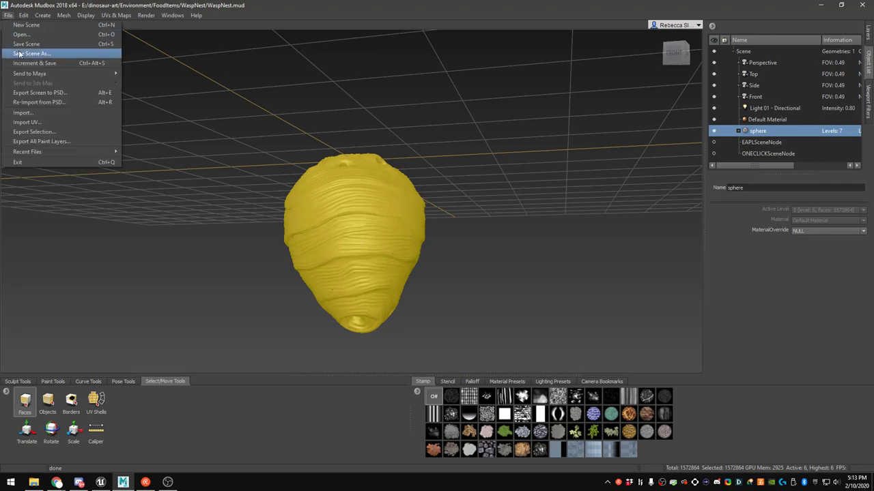
left_click(41, 127)
left_click(445, 94)
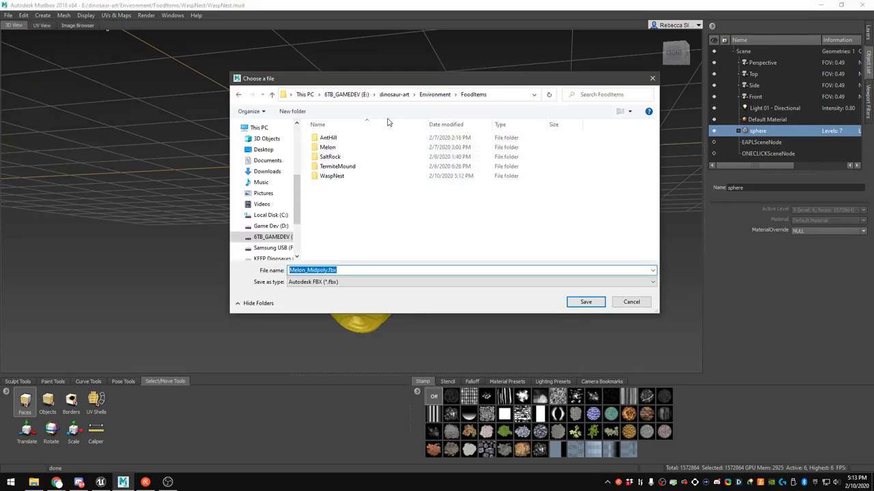
double_click(333, 176)
left_click(343, 269)
double_click(343, 270)
left_click(307, 271)
left_click_drag(346, 270, 281, 272)
type("WaspN")
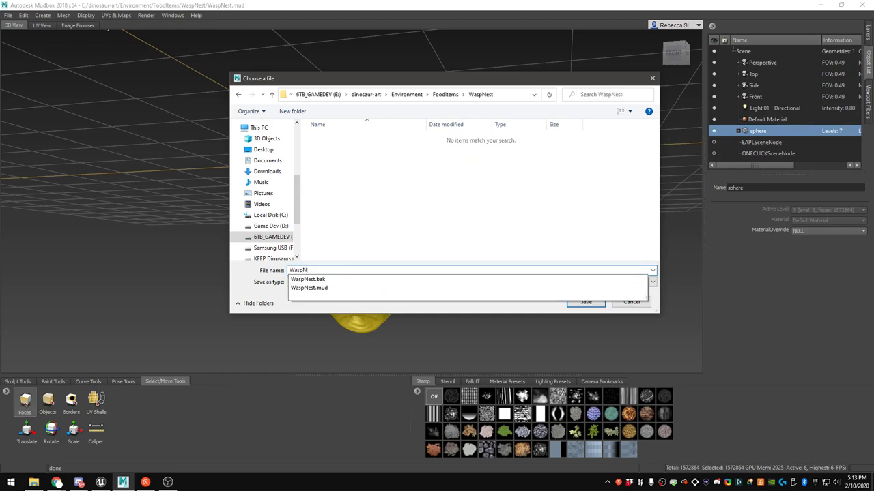
type("est_HighPoly")
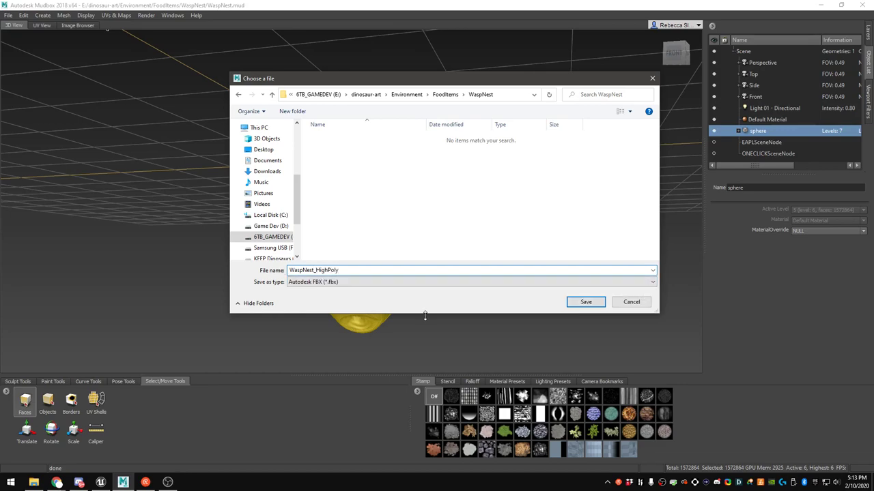
left_click(585, 302)
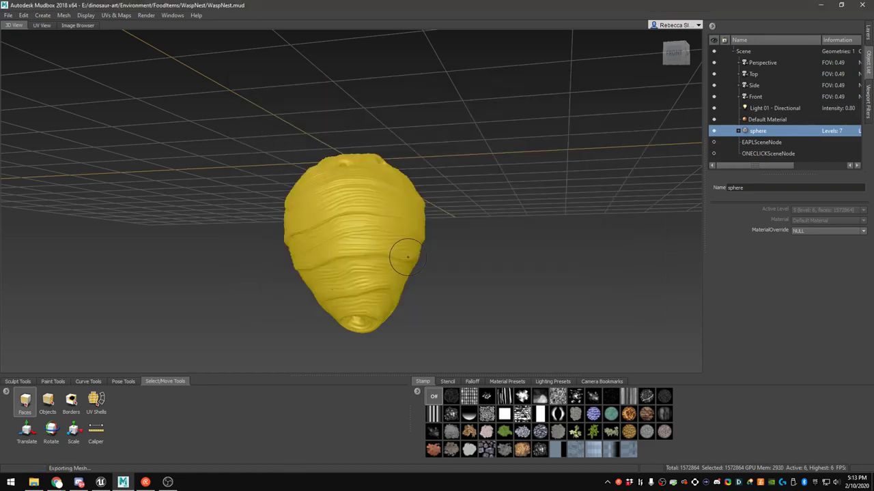
Lower the nest's subdivision level step by step to level 2
key("Page_Down")
key("Page_Down")
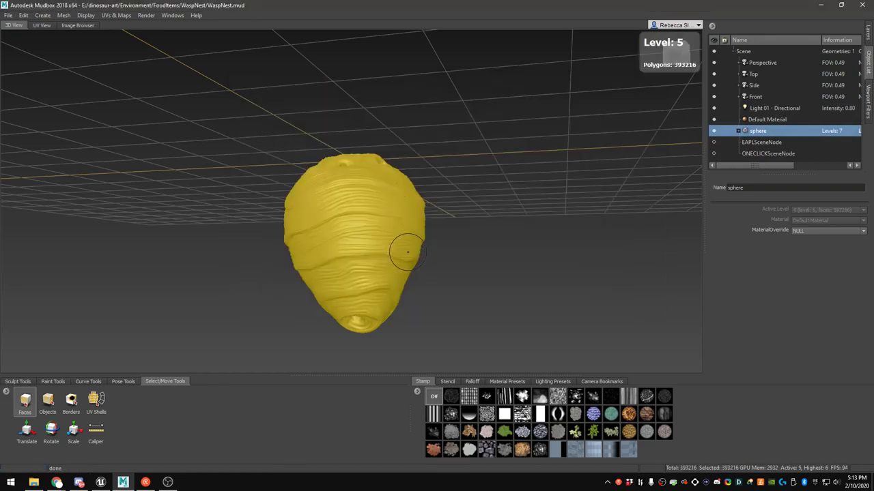
key("Page_Down")
key("Page_Up")
key("Page_Down")
key("Page_Down")
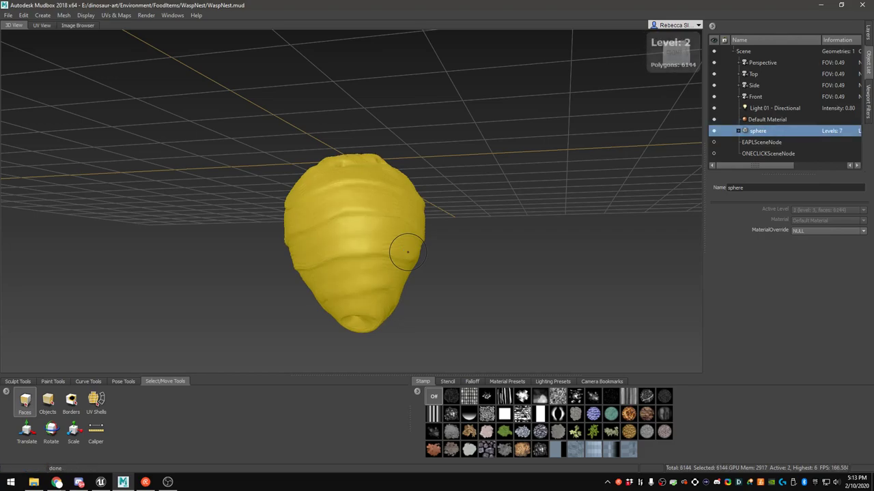
Compare the nest's shape at subdivision levels 0, 1 and 2, and leave it at level 1
scroll(387, 259, "up", 2)
left_click_drag(386, 259, 329, 240, "alt")
key("Page_Down")
key("Page_Up")
key("Page_Down")
key("Page_Down")
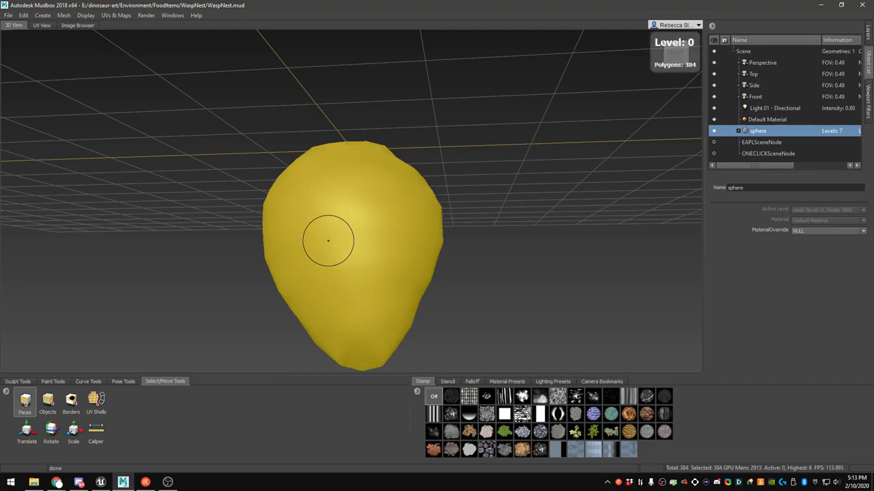
key("Page_Up")
key("Page_Up")
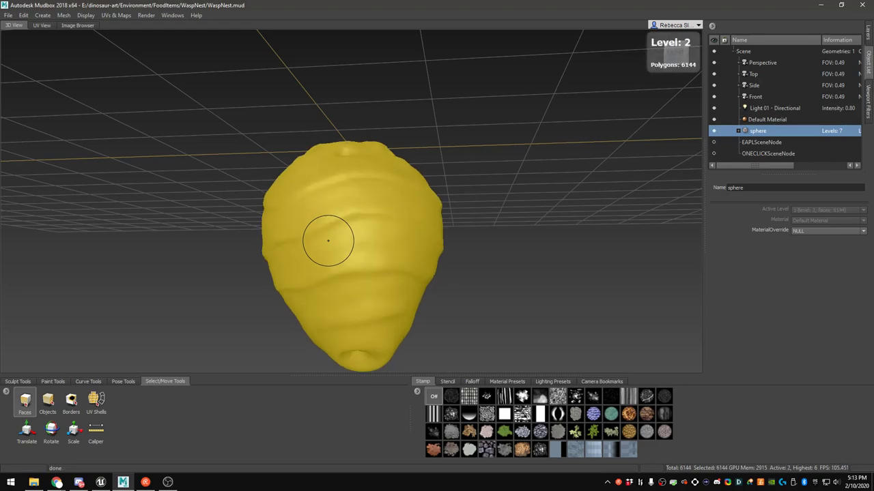
key("Page_Down")
key("Page_Down")
left_click_drag(328, 240, 427, 221, "alt")
key("Page_Up")
left_click_drag(501, 253, 194, 185, "alt")
Export the selected level 1 nest as a separate lower-poly FBX file in the WaspNest folder
left_click(7, 15)
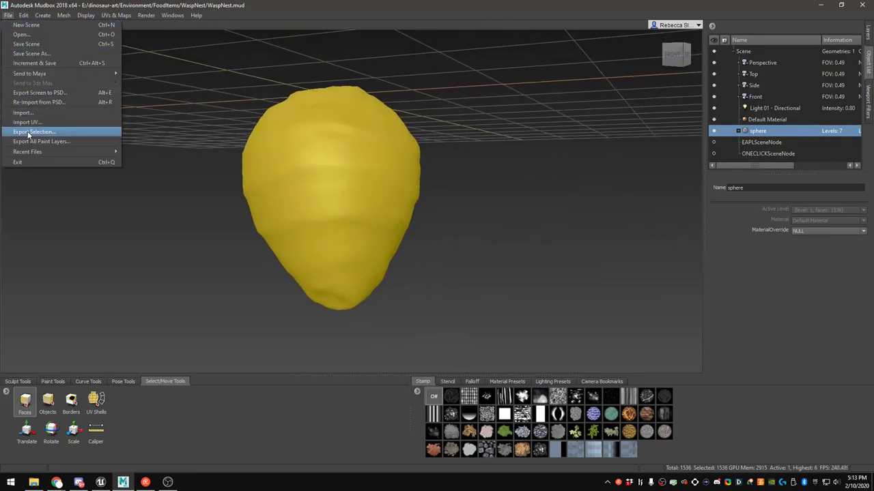
left_click(27, 132)
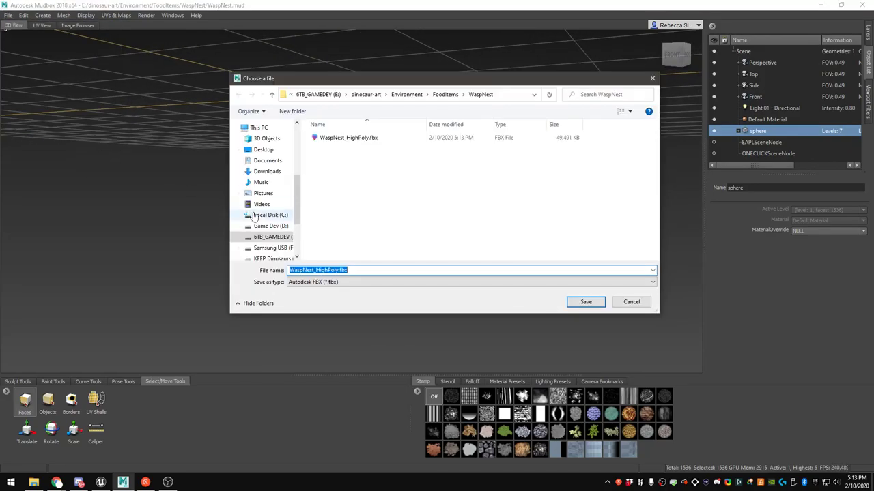
left_click(337, 270)
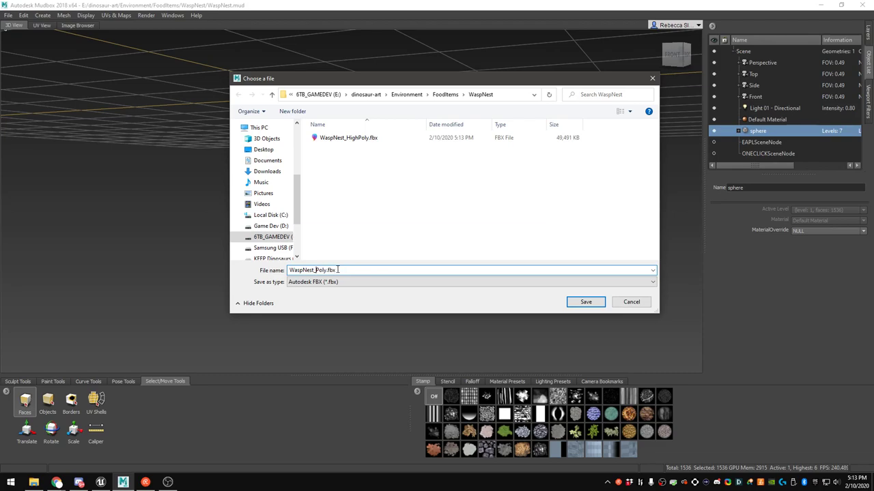
left_click(585, 302)
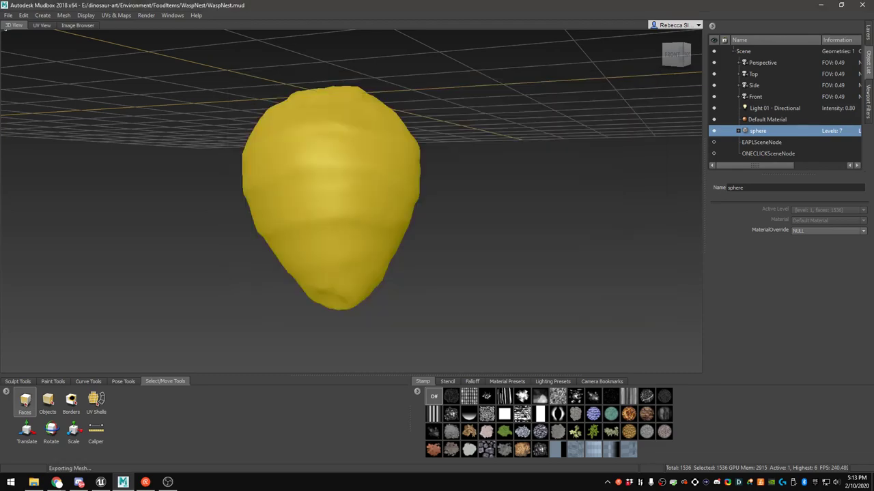
Launch Maya LT 2018
left_click(11, 482)
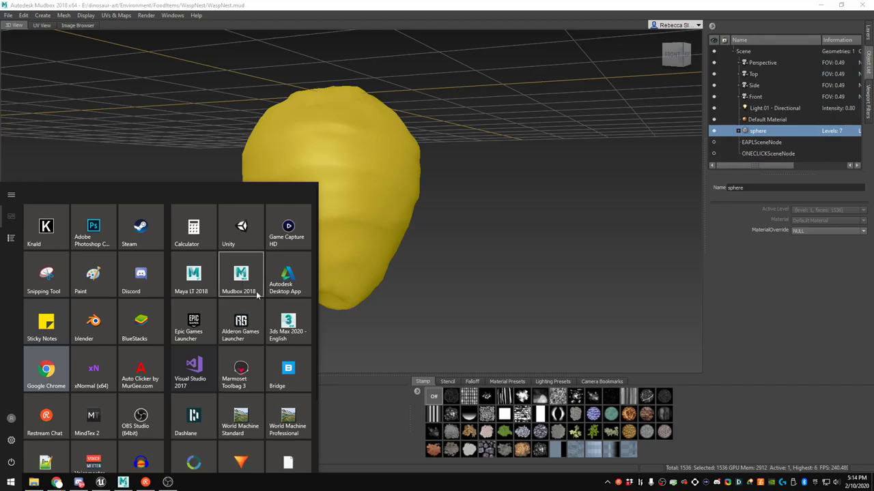
left_click(213, 276)
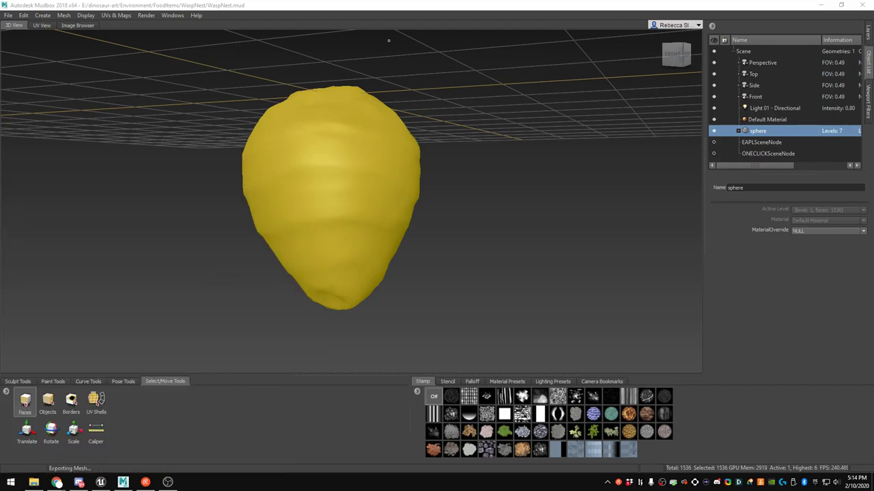
left_click_drag(346, 154, 458, 181, "alt")
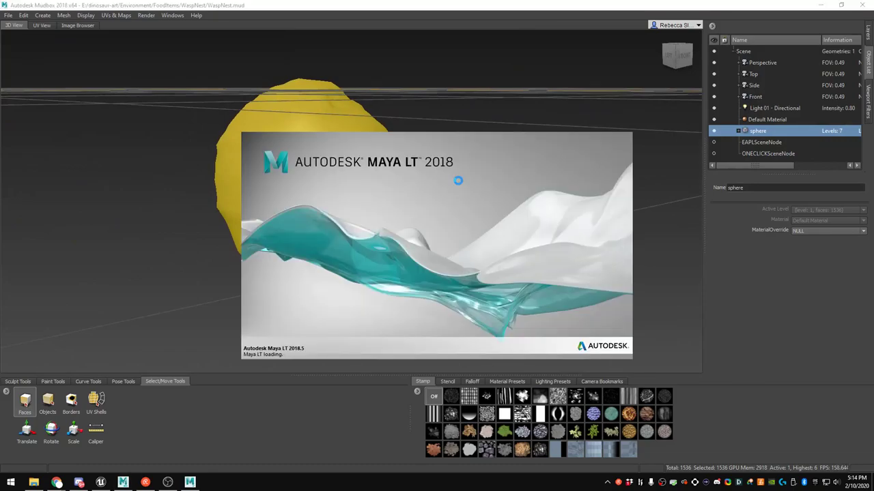
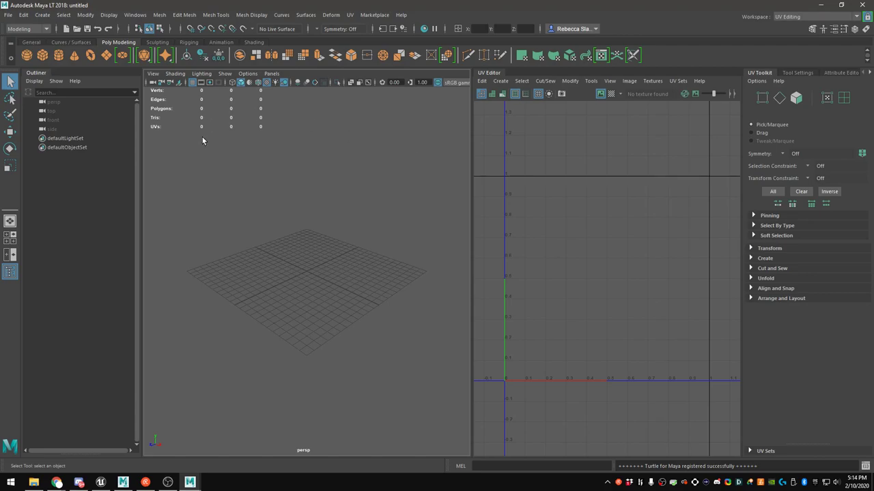
Import the lower-poly nest FBX from File Explorer into the empty Maya LT scene
left_click(40, 484)
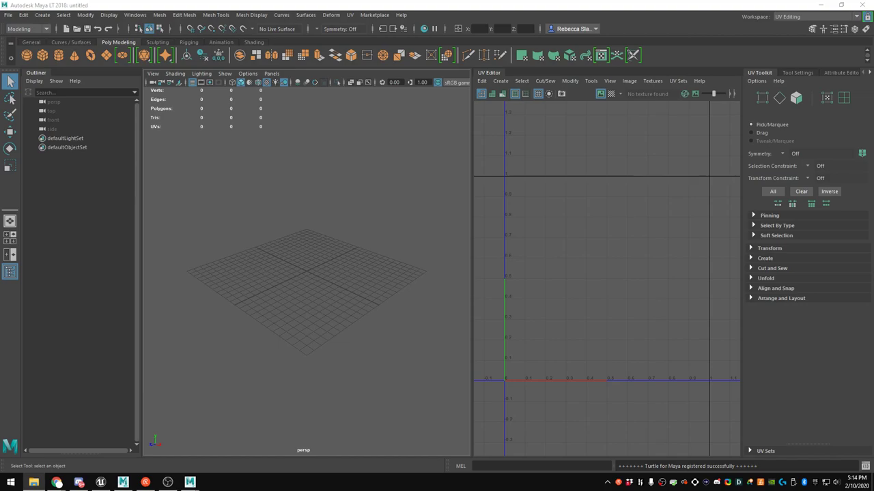
left_click_drag(873, 195, 360, 193)
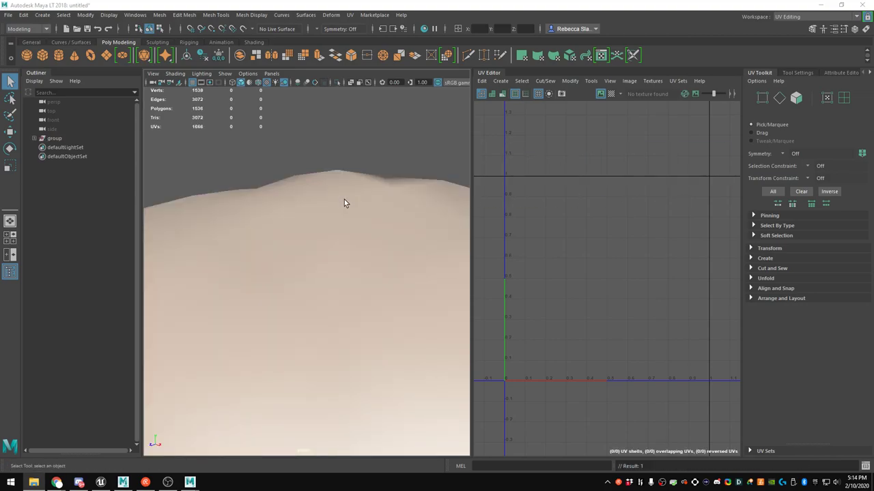
scroll(344, 210, "down", 5)
scroll(334, 217, "down", 6)
left_click_drag(327, 224, 327, 227, "alt")
middle_click_drag(327, 227, 325, 184, "alt")
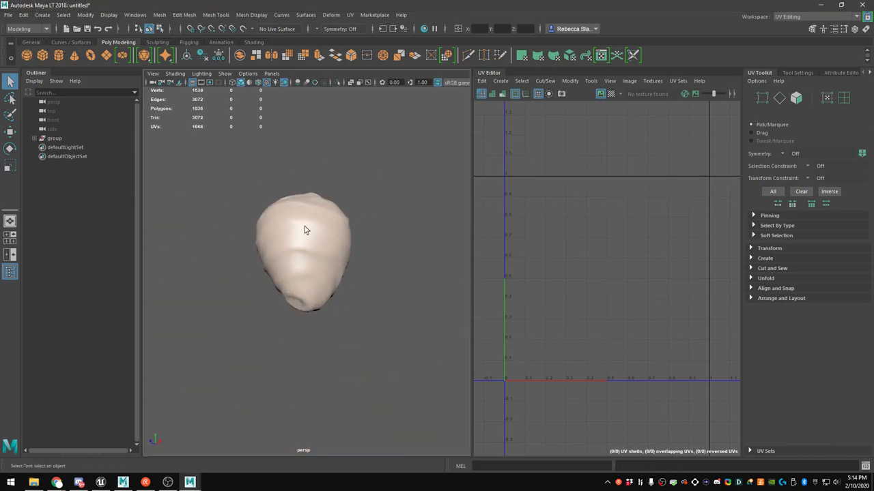
Select the imported nest mesh and triangulate all of its faces
left_click(306, 227)
scroll(320, 244, "up", 6)
scroll(323, 252, "down", 4)
left_click_drag(322, 256, 257, 216, "alt")
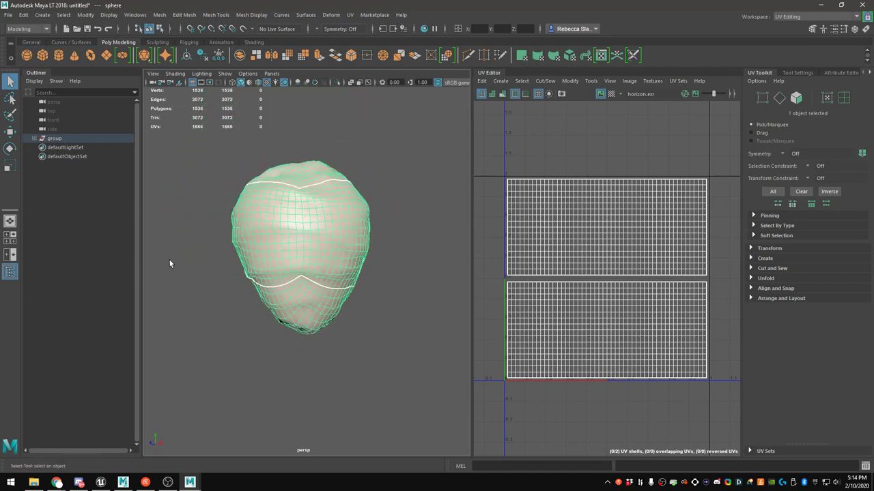
left_click(159, 14)
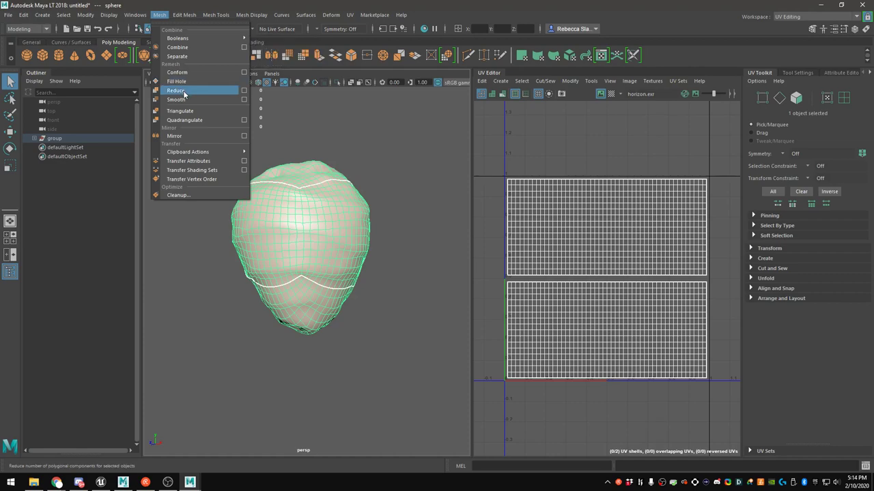
left_click(182, 112)
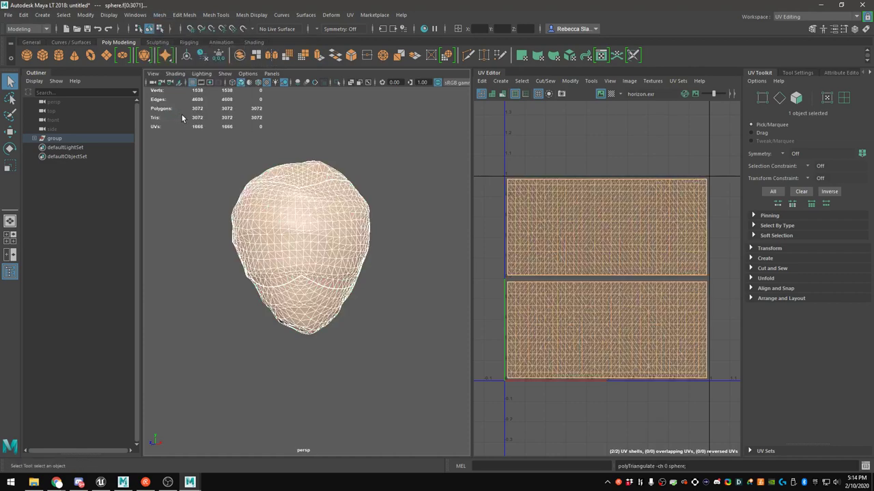
Reduce the triangulated nest five times using a Percentage of 19.7183, then try a sixth pass and undo it
left_click(166, 16)
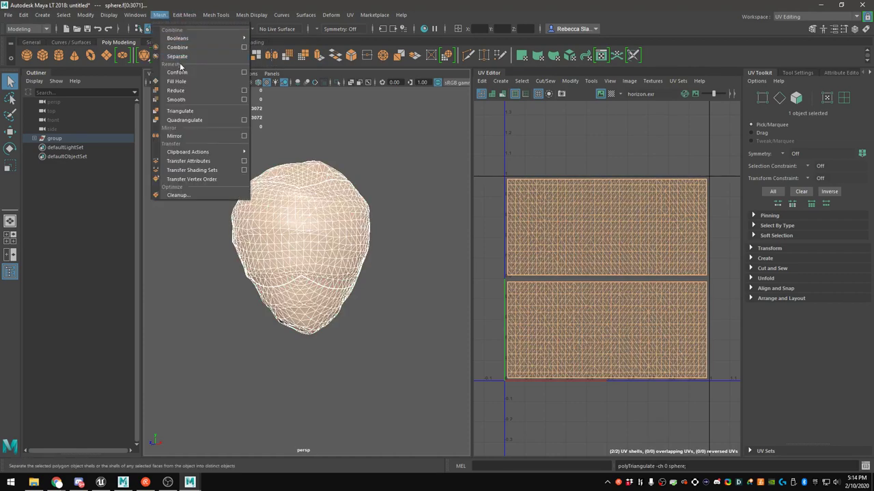
left_click(243, 92)
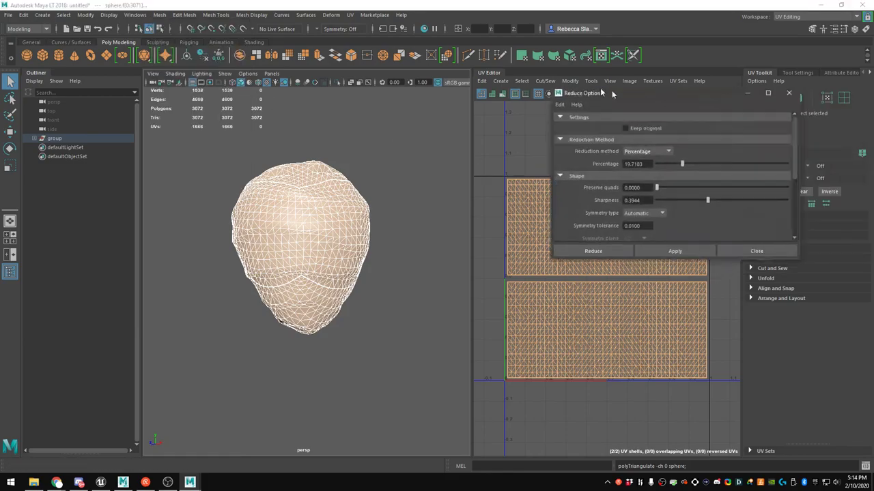
left_click(594, 243)
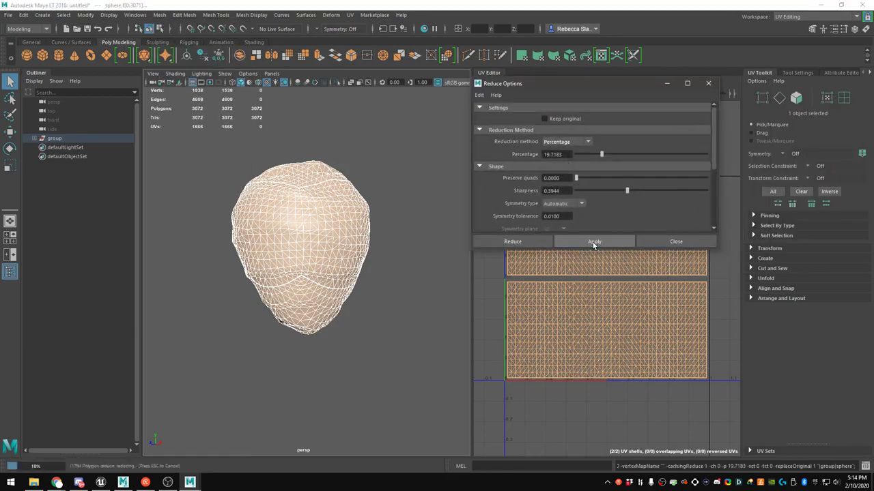
left_click(594, 242)
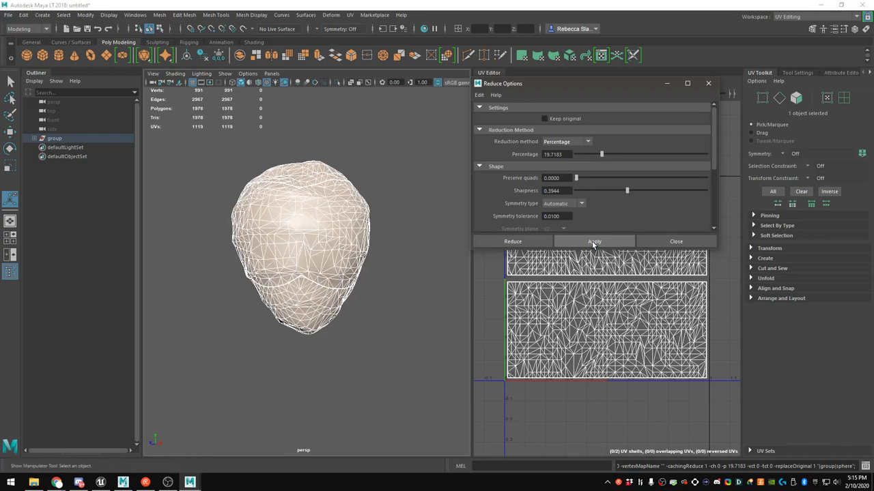
left_click(593, 243)
left_click(594, 242)
left_click(594, 242)
left_click_drag(443, 258, 335, 209, "alt")
left_click(597, 242)
key("ctrl+z")
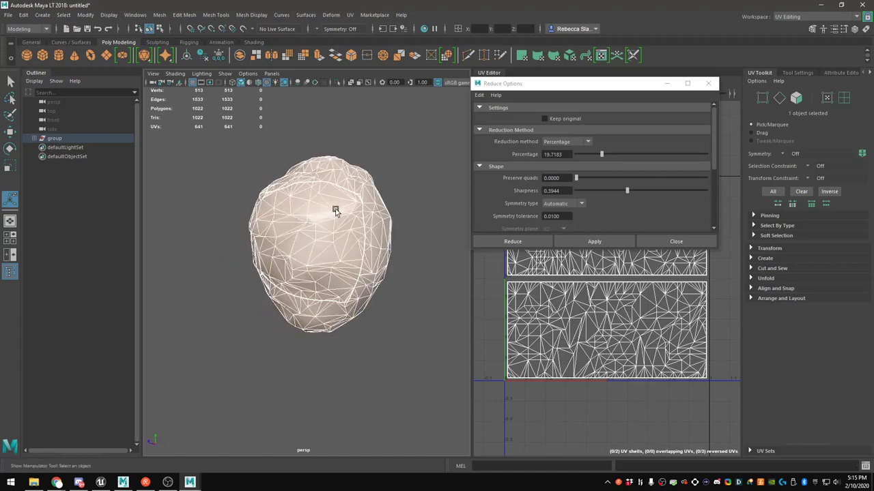
Select the sphere mesh inside the imported group and close the Reduce options
left_click(35, 138)
left_click(60, 147)
left_click(710, 85)
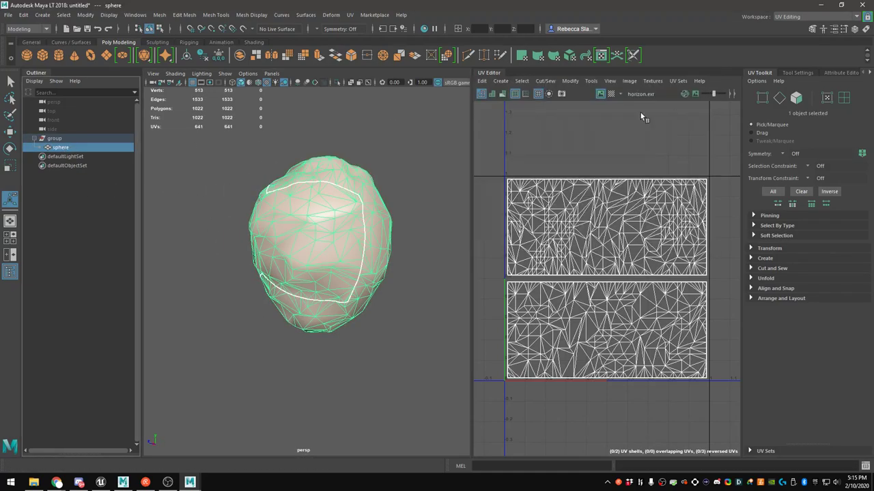
Move the sphere mesh out of its group, delete the leftover group and reselect the sphere
left_click(65, 177)
left_click(63, 148)
middle_click_drag(56, 134, 56, 125)
left_click(57, 148)
key("Delete")
left_click(56, 129)
Delete all History and all Non-Deformer History in the scene
left_click(8, 14)
left_click(8, 14)
left_click(8, 15)
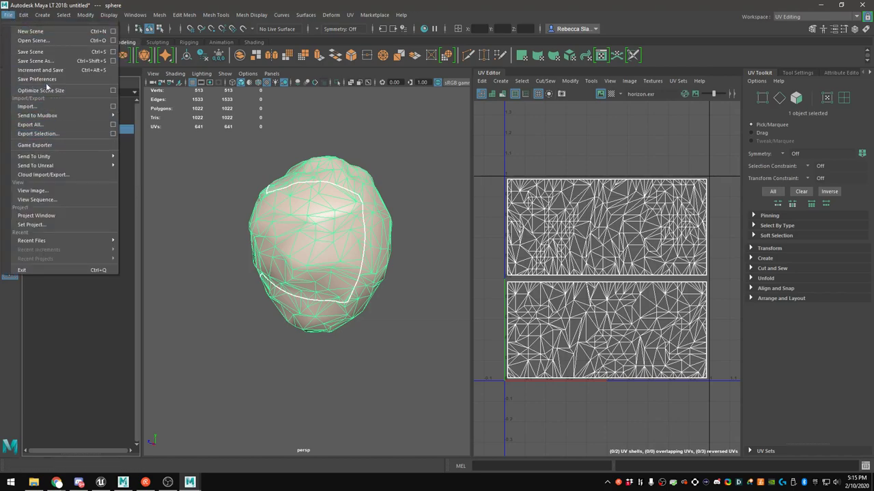
mouse_move(23, 15)
mouse_move(65, 131)
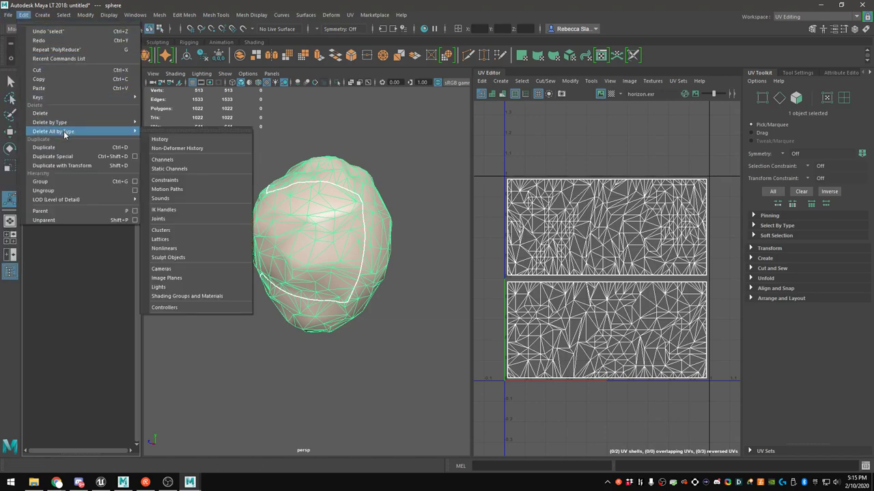
left_click(164, 134)
left_click(27, 18)
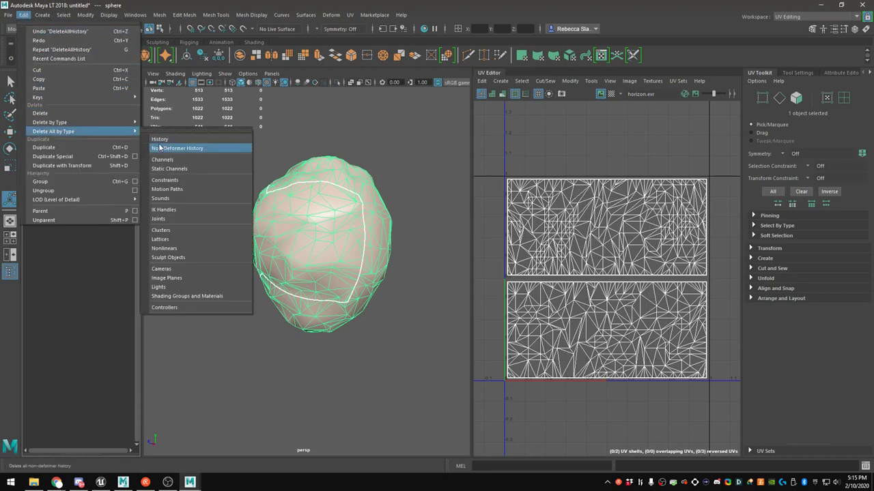
left_click(164, 148)
Try a camera-based UV projection on the nest mesh from a frontal view
scroll(344, 230, "up", 2)
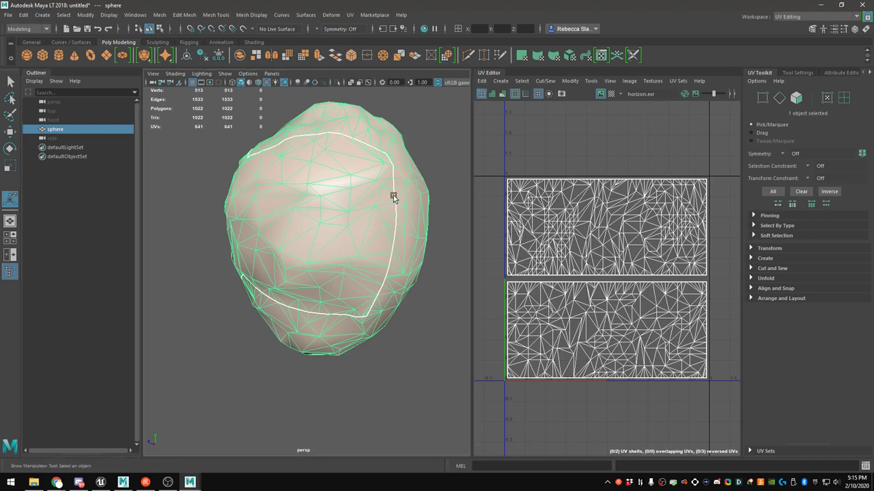
left_click(482, 80)
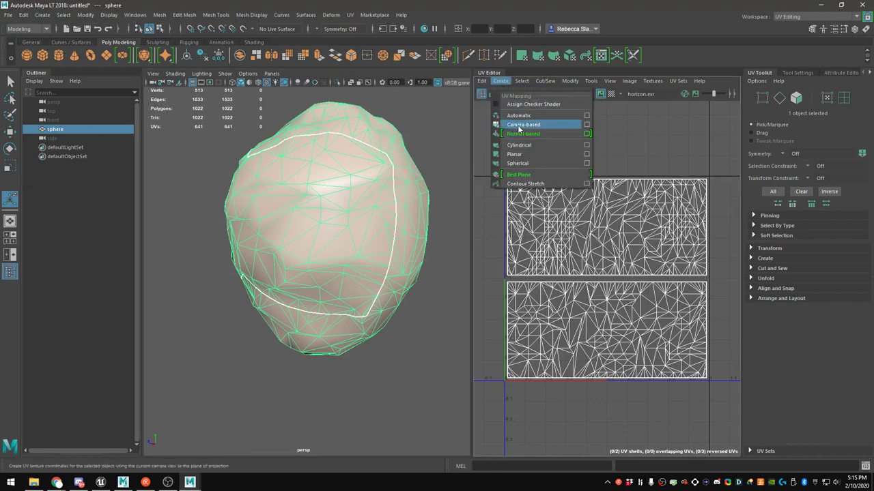
left_click(514, 133)
scroll(333, 219, "down", 2)
left_click_drag(331, 213, 241, 233, "alt")
right_click_drag(318, 223, 318, 249)
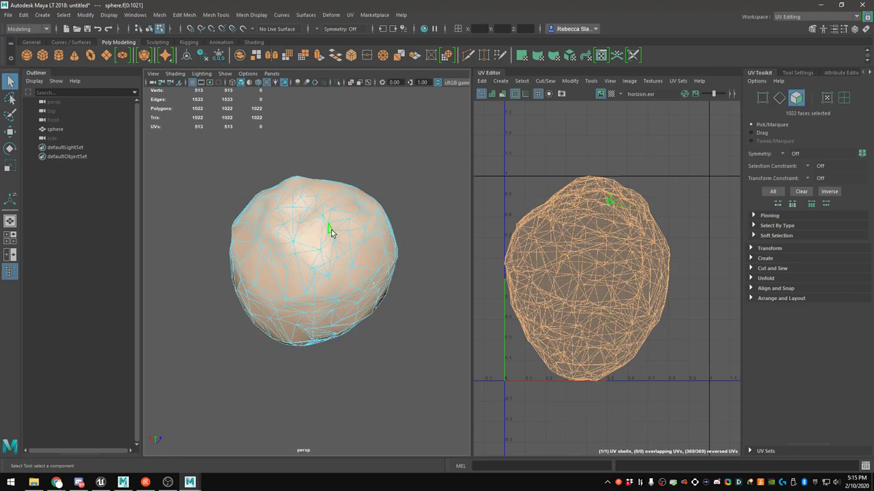
Try a cylindrical UV projection on all of the nest's faces and unfold the resulting shell
left_click_drag(328, 233, 341, 226, "alt")
left_click(482, 81)
mouse_move(505, 85)
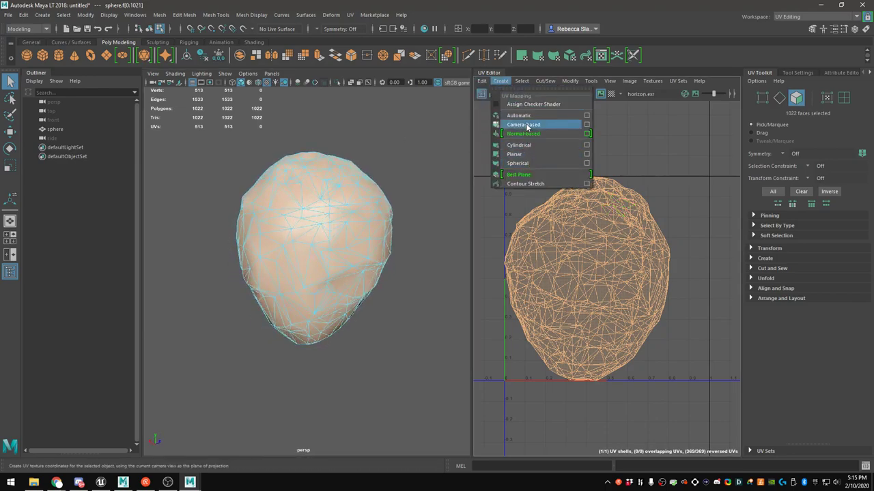
left_click(518, 145)
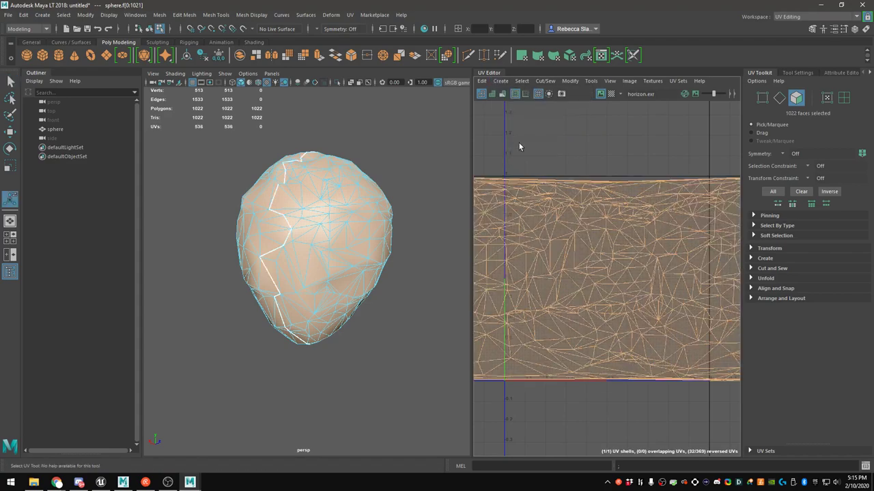
scroll(628, 173, "down", 5)
middle_click_drag(636, 157, 563, 162, "alt")
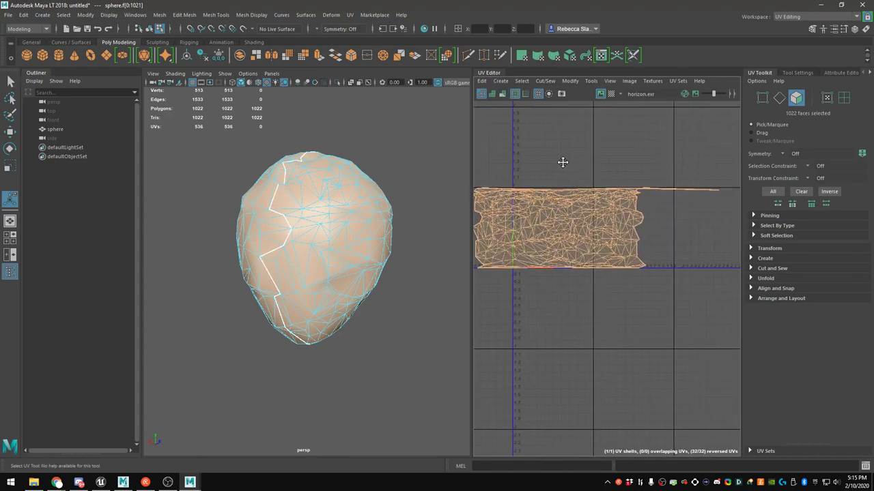
left_click_drag(309, 213, 294, 198, "alt")
left_click(570, 81)
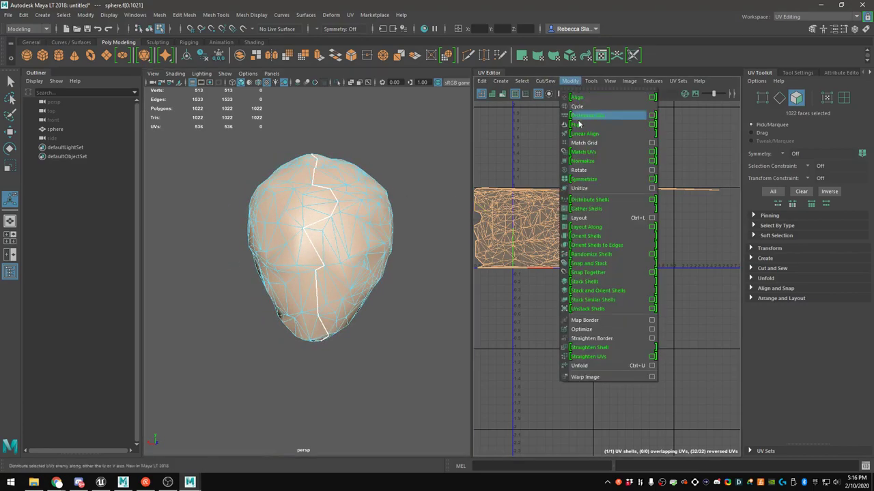
left_click(586, 365)
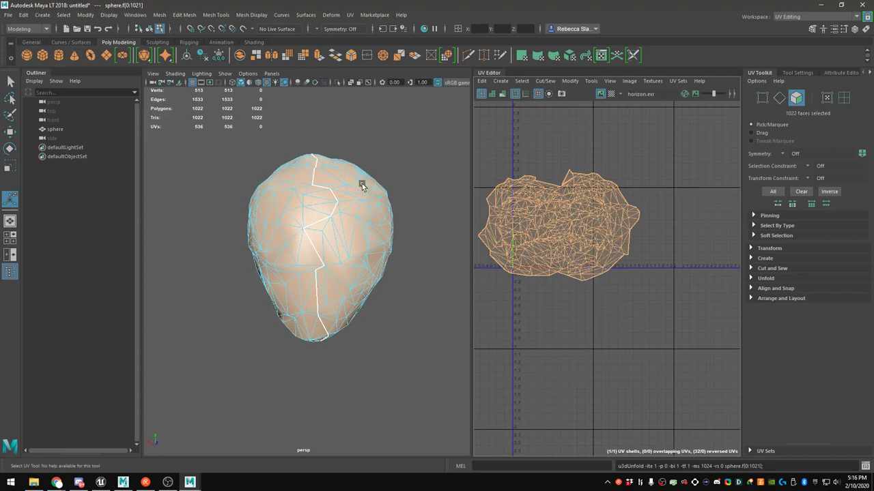
Apply a camera-based UV projection to all of the nest's faces from an angled view of its top
scroll(355, 219, "up", 6)
left_click_drag(353, 228, 351, 250, "alt")
scroll(349, 264, "down", 5)
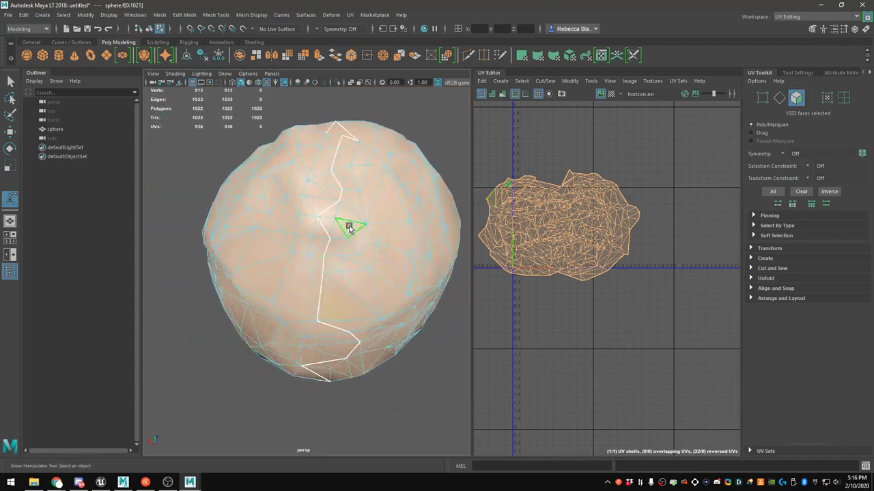
left_click(482, 80)
mouse_move(501, 80)
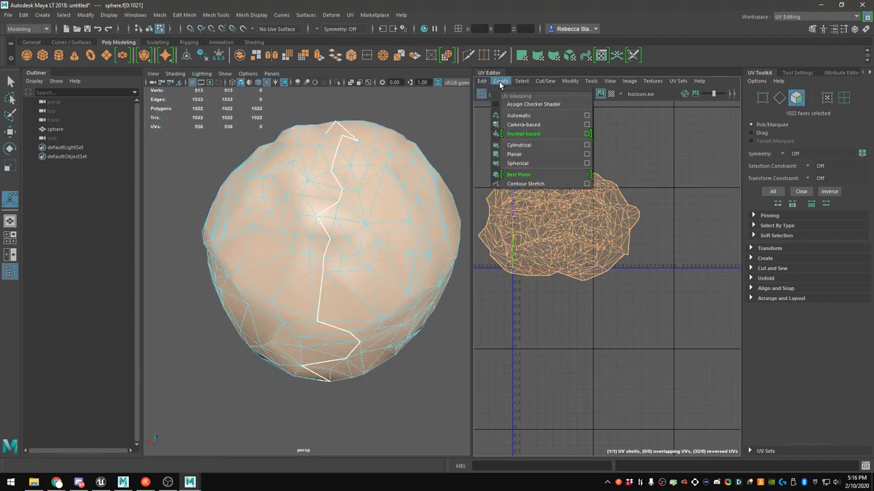
left_click(517, 125)
Select a connected run of edges across the top of the nest as the start of a UV seam
right_click_drag(355, 202, 349, 171)
left_click(348, 171)
left_click_drag(349, 172, 345, 228, "alt")
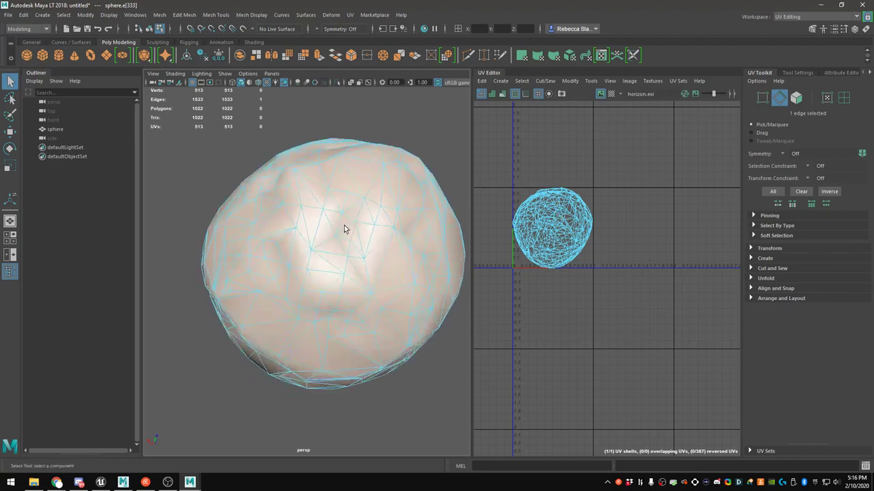
left_click(353, 231, "shift")
left_click(350, 248, "shift")
left_click(340, 302, "shift")
left_click_drag(340, 303, 362, 172, "alt")
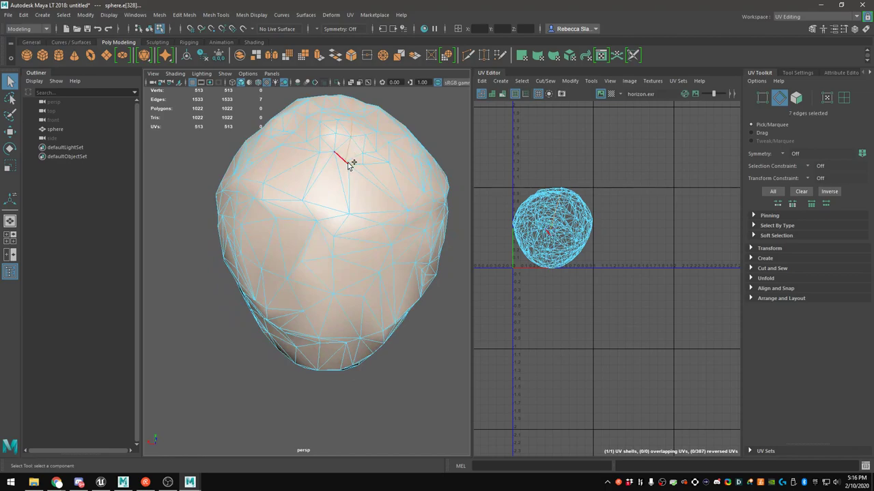
left_click_drag(354, 163, 274, 220, "alt")
left_click(263, 207, "shift")
left_click(253, 223, "shift")
Extend the seam edge selection down the side of the nest toward its underside
left_click_drag(291, 268, 323, 240, "alt")
left_click(335, 170, "shift")
left_click(328, 187, "shift")
left_click(326, 222, "shift")
left_click(317, 291, "shift")
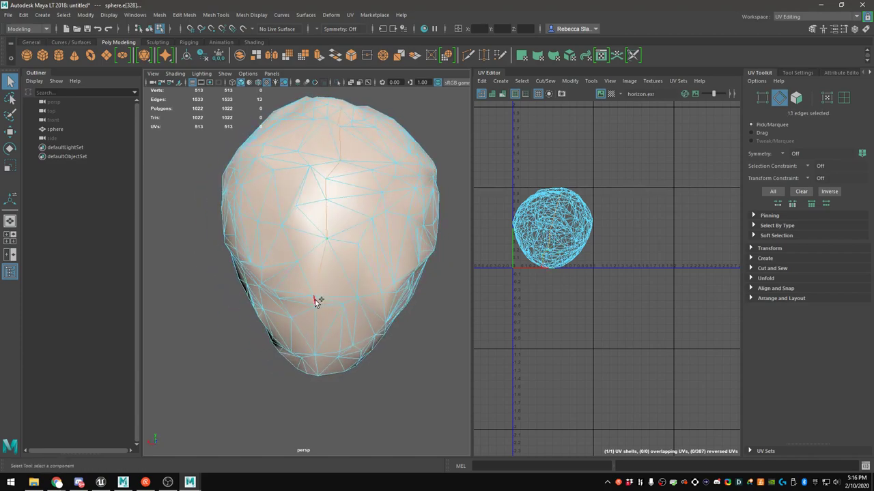
left_click(314, 327, "shift")
left_click_drag(335, 331, 327, 206, "alt")
left_click(324, 239, "shift")
left_click(325, 286, "shift")
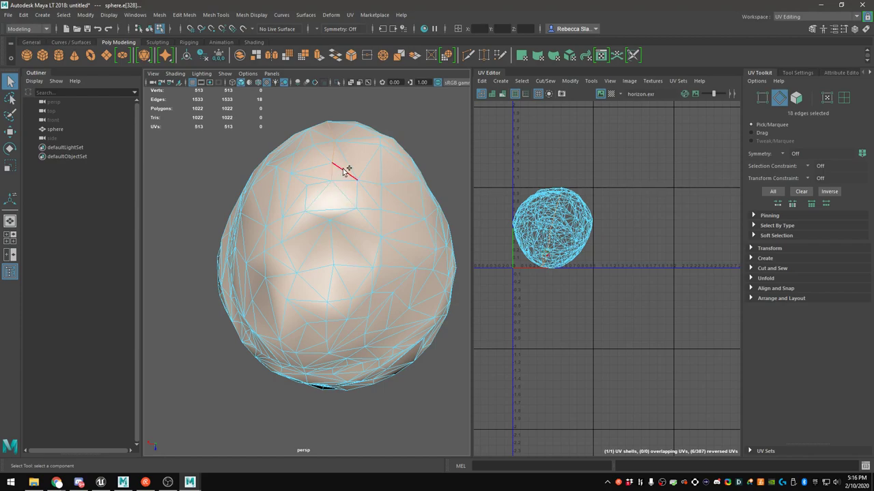
Continue the seam edge selection across the nest's underside and cut the UVs along it
left_click(340, 186, "shift")
left_click(340, 217, "shift")
left_click(333, 266, "shift")
left_click_drag(335, 277, 411, 255, "alt")
left_click(328, 267, "shift")
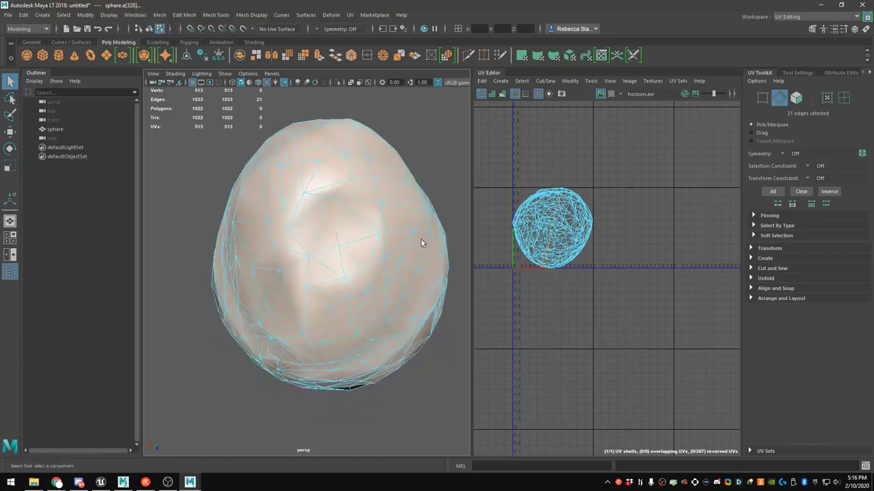
left_click(545, 80)
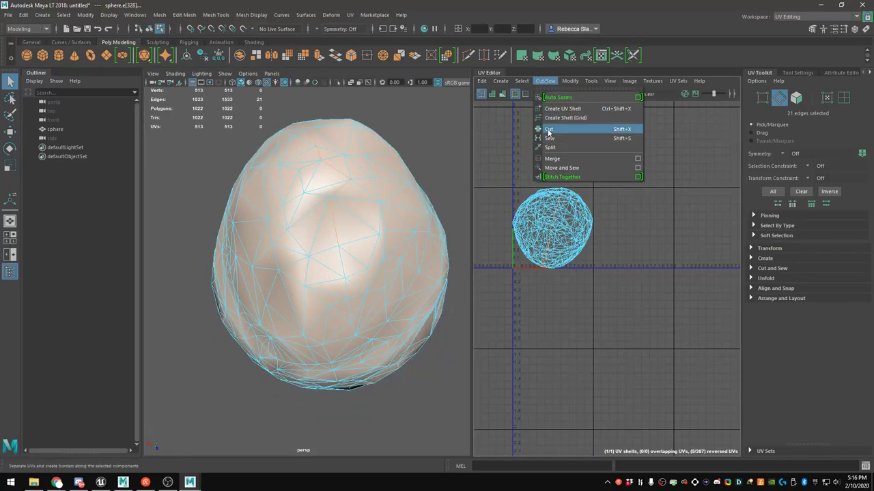
left_click(549, 130)
Select the nest's whole UV shell and unfold it
right_click_drag(334, 211, 370, 232)
left_click(353, 240)
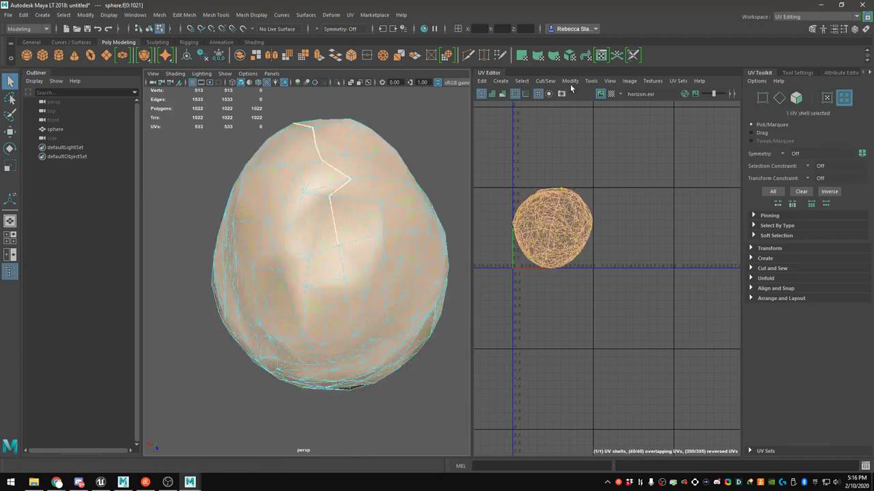
left_click(579, 81)
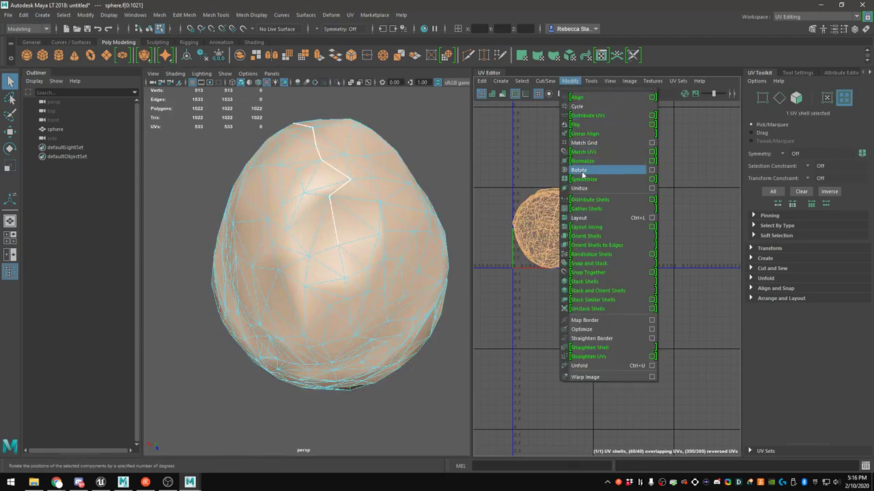
left_click(584, 369)
Optimize the unfolded UV shell twice and lay it out within the 0–1 UV space
left_click(570, 82)
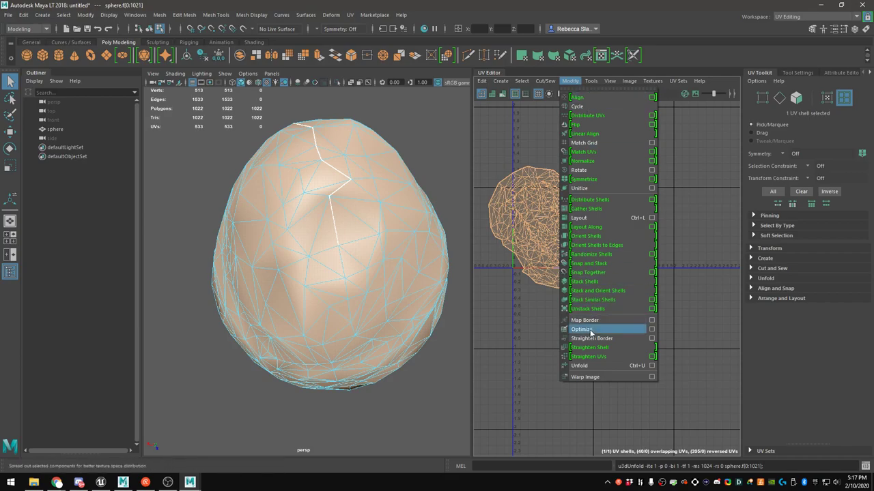
left_click(588, 333)
left_click(570, 81)
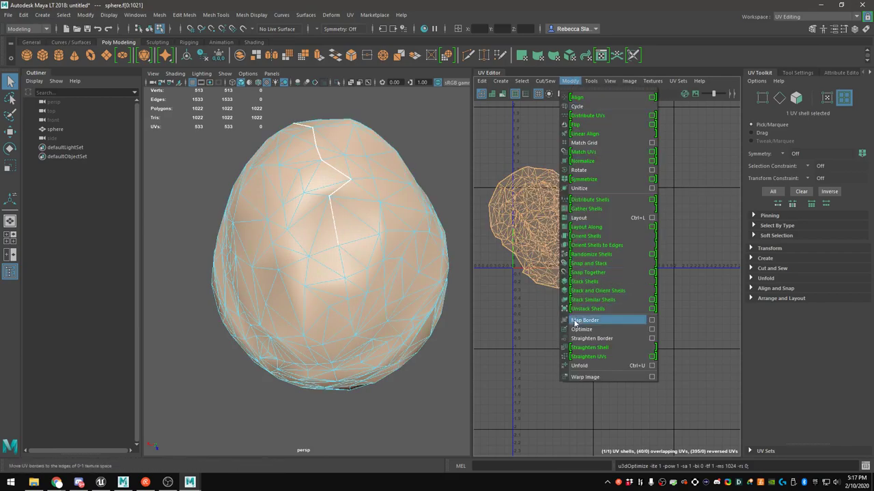
left_click(580, 329)
left_click(575, 81)
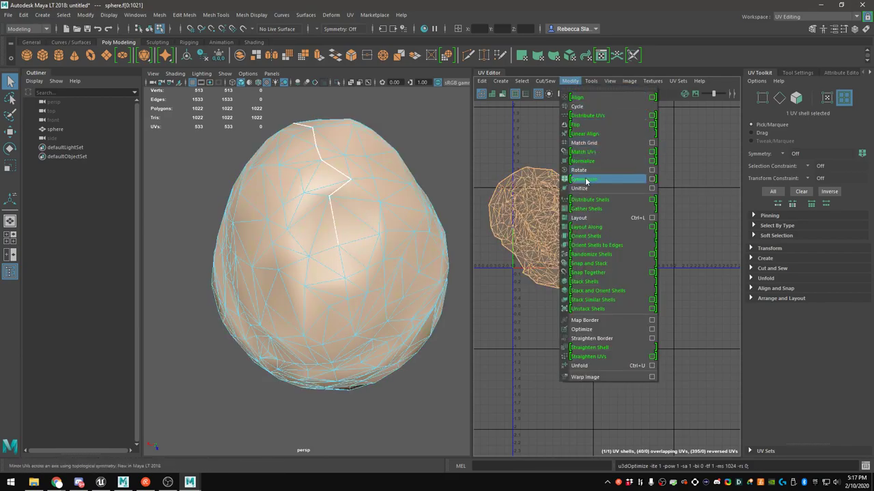
left_click(580, 216)
Rotate the UV shell diagonally, enlarge it and move it to fill the 0–1 UV tile
scroll(596, 191, "up", 3)
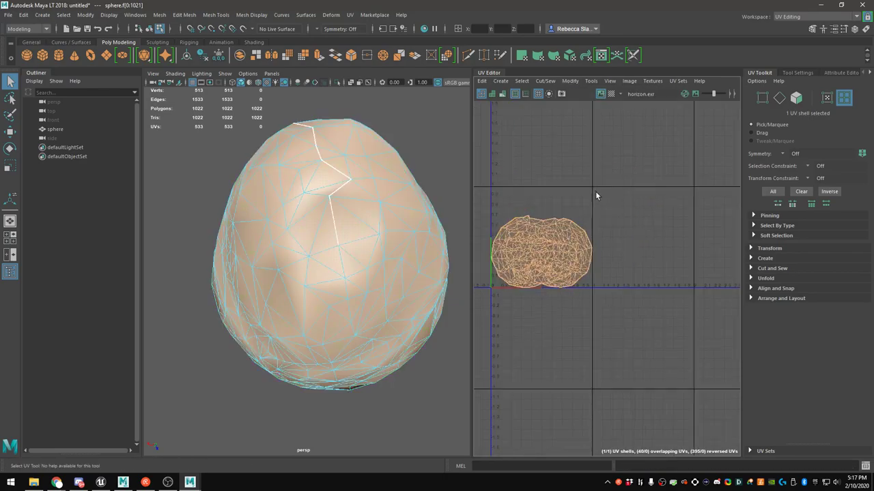
middle_click_drag(574, 237, 647, 199, "alt")
key("e")
key("F8")
left_click_drag(592, 231, 604, 233)
left_click_drag(588, 237, 586, 222)
key("r")
key("w")
scroll(606, 212, "up", 2)
middle_click_drag(587, 217, 602, 214, "alt")
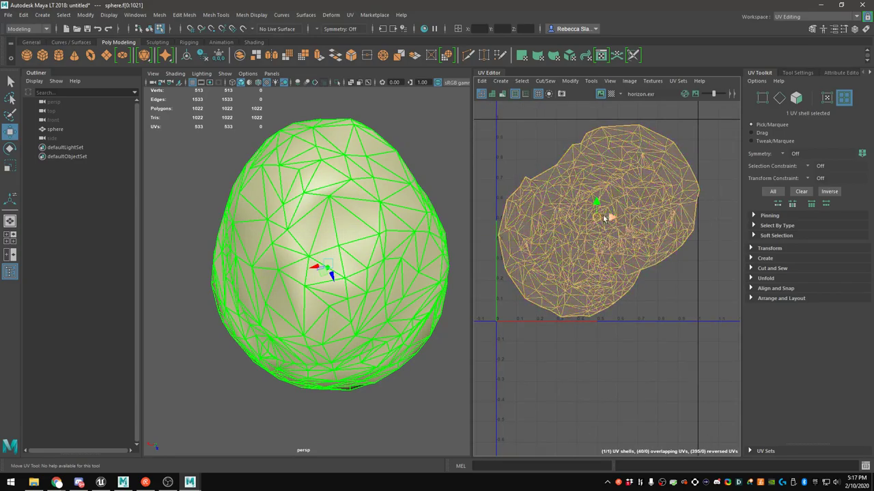
left_click_drag(612, 218, 609, 217)
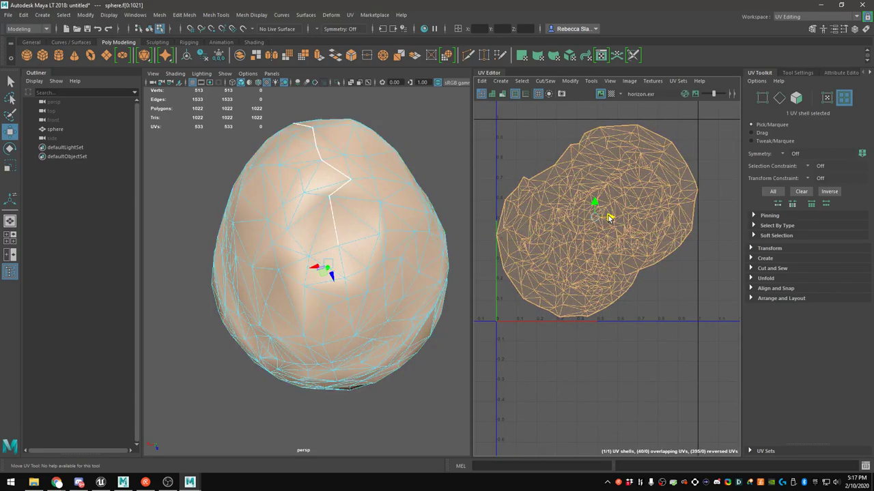
Examine the UV shell's outer edges against the borders of the 0–1 tile and deselect the shell
scroll(610, 218, "up", 6)
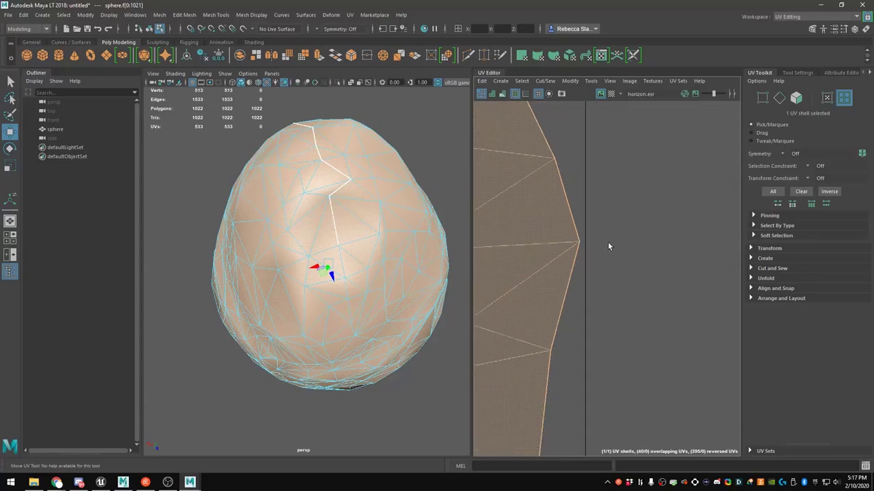
scroll(587, 262, "down", 6)
middle_click_drag(529, 287, 720, 226, "alt")
scroll(529, 263, "up", 8)
middle_click_drag(535, 236, 534, 234, "alt")
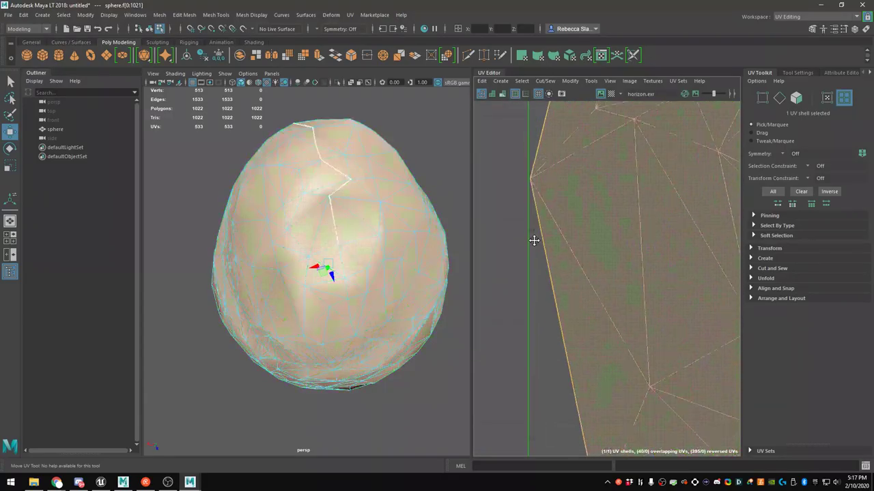
scroll(570, 239, "down", 6)
middle_click_drag(673, 250, 515, 371, "alt")
middle_click_drag(601, 271, 573, 311, "alt")
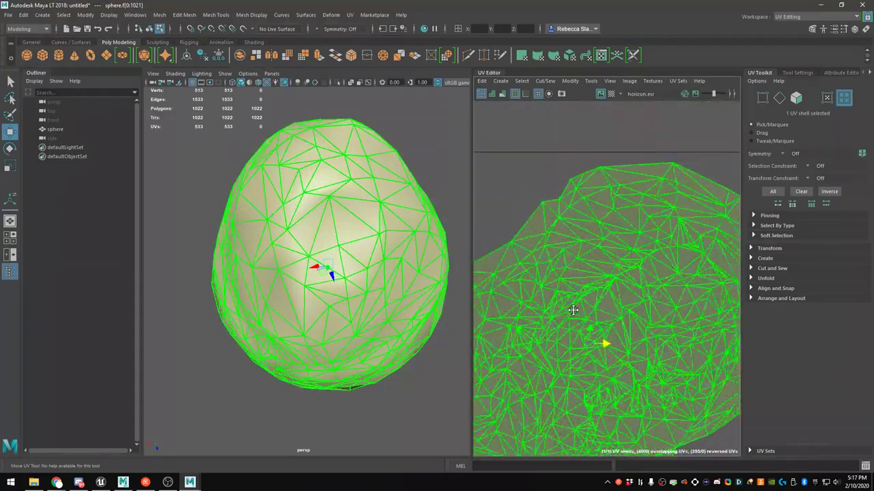
scroll(556, 214, "down", 5)
middle_click_drag(539, 205, 555, 217, "alt")
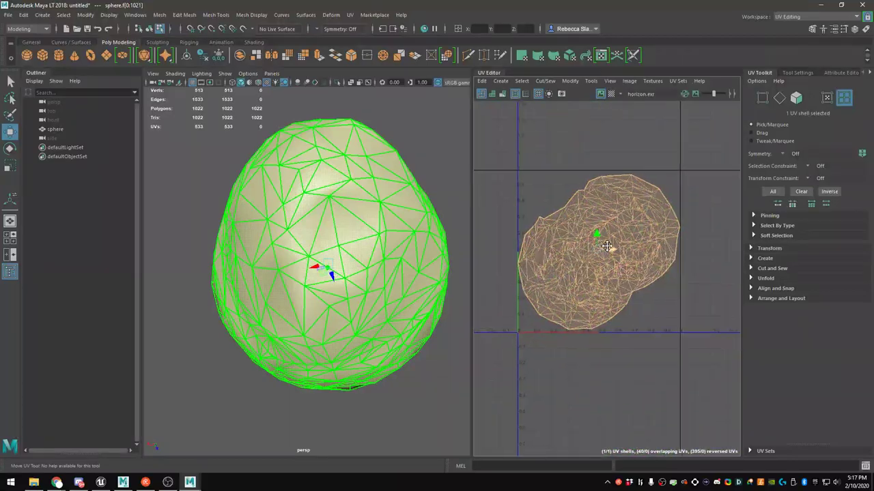
left_click(527, 202)
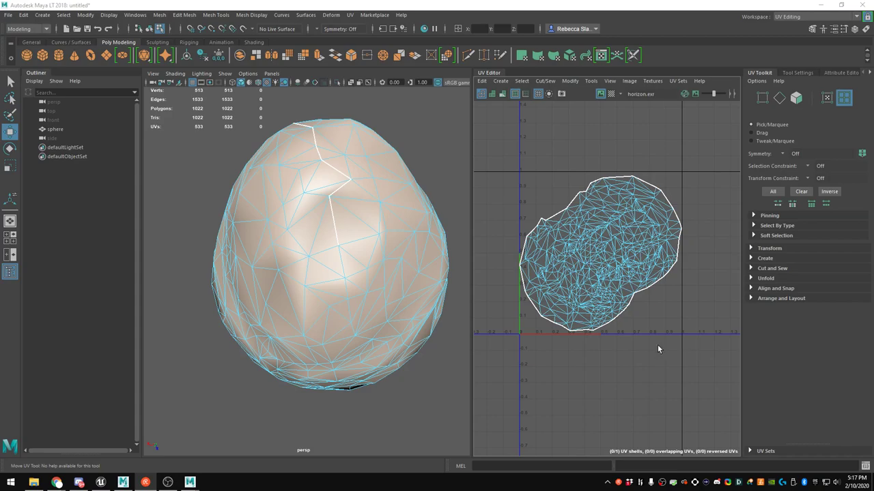
Select the sphere nest mesh and begin exporting only the selection as FBX
left_click(51, 121)
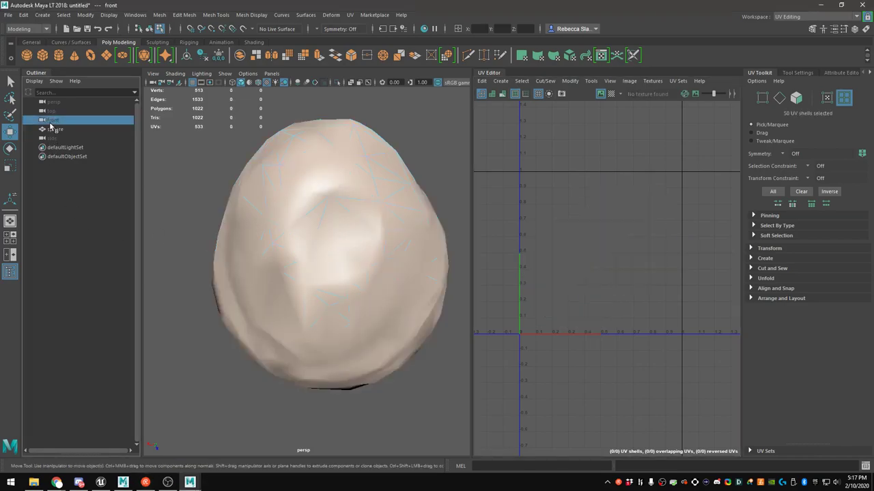
left_click(53, 129)
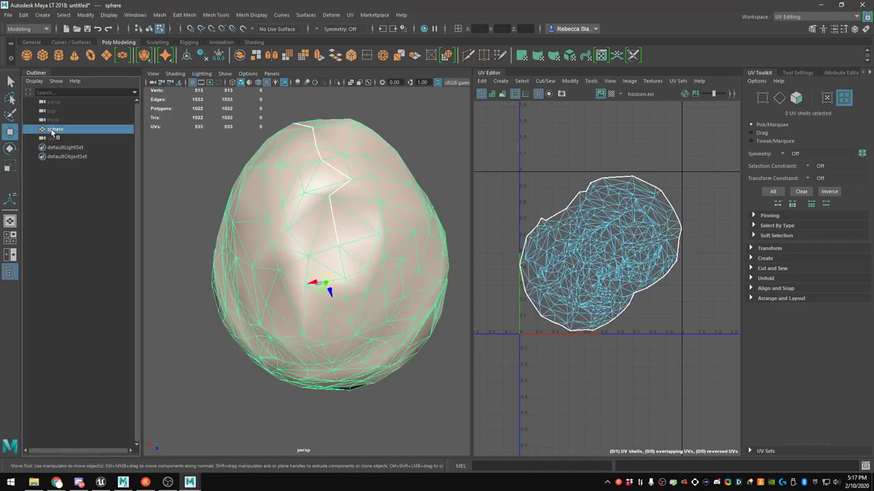
left_click(8, 14)
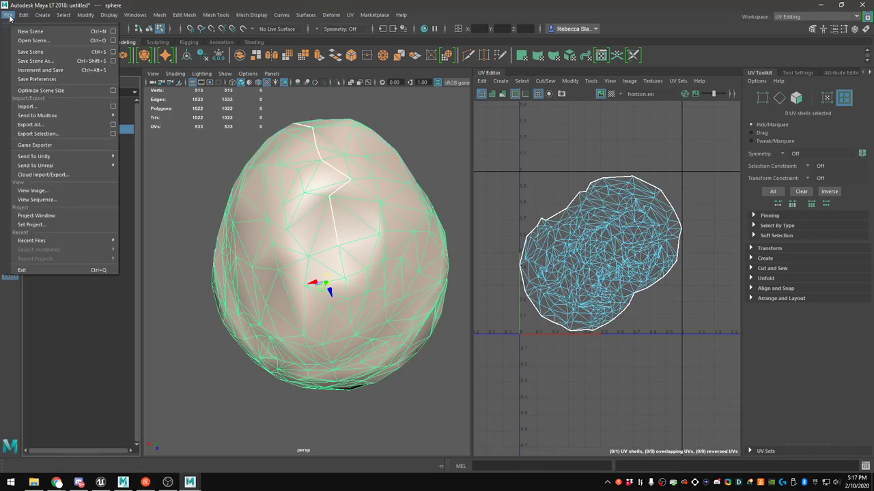
left_click(55, 146)
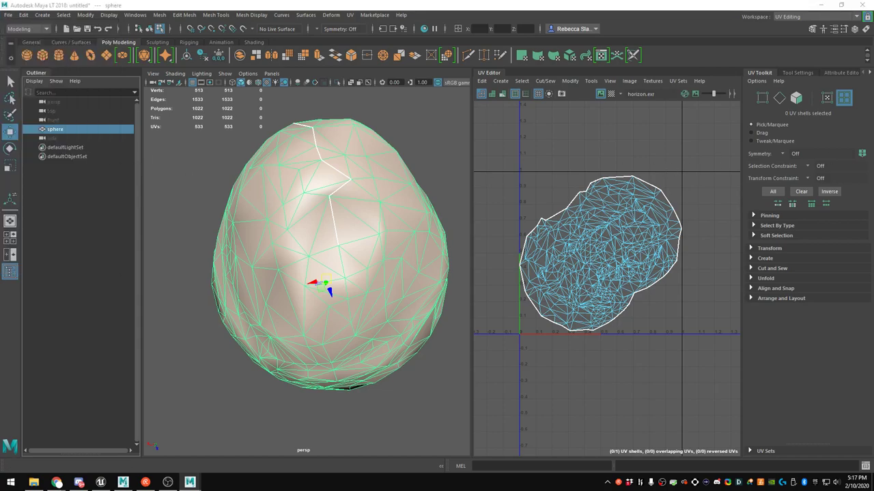
left_click(9, 15)
left_click(38, 134)
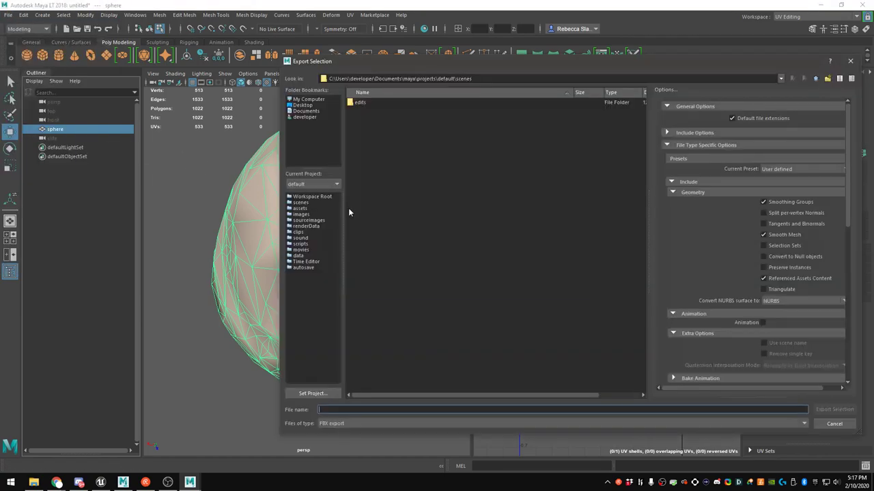
Set the export location to the folder E:\dinosaur-art\Environment\FoodItems\WaspNest
left_click(441, 79)
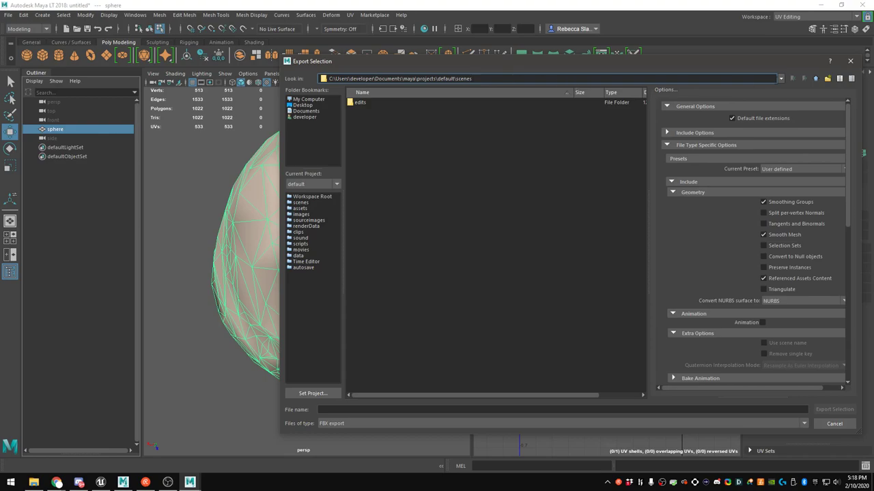
left_click(414, 173)
left_click(33, 483)
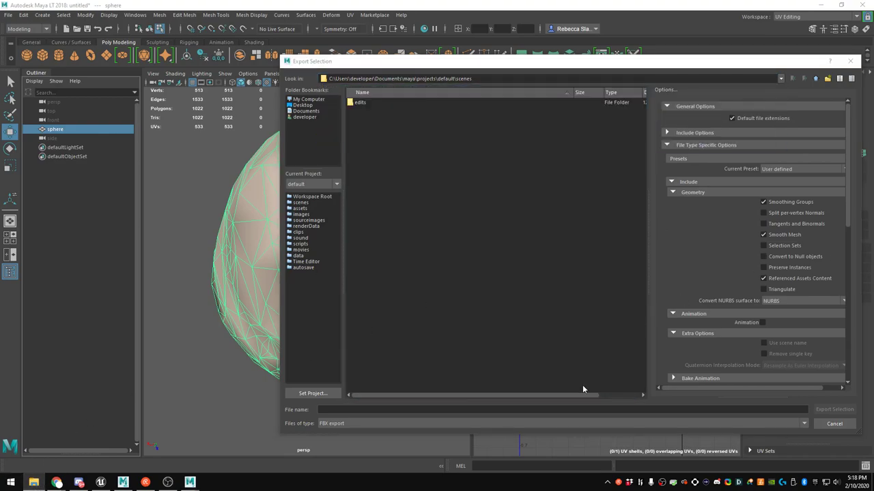
left_click(561, 409)
type("E:\\dinosaur-art\\Environment\\FoodItems\\WaspNest")
key("Return")
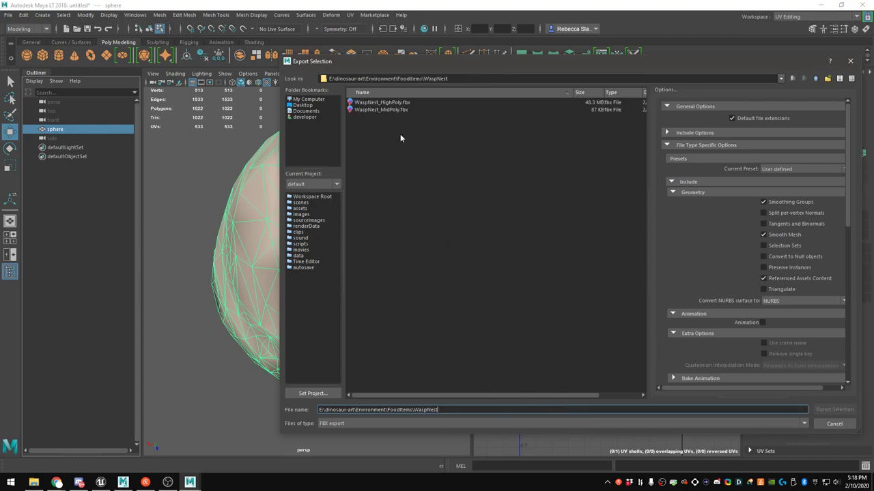
Export the selected nest mesh under the file name WaspNest_LowPoly.fbx, basing the name on the existing MidPoly file
left_click(381, 109)
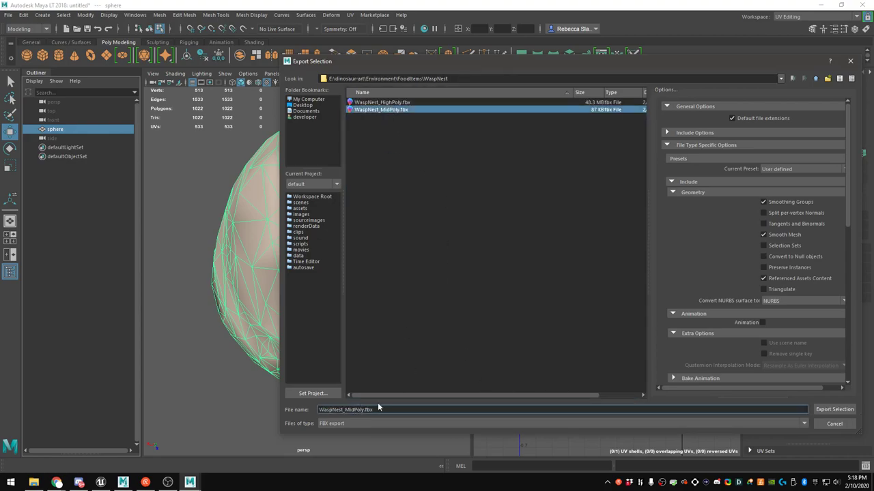
key("BackSpace")
key("BackSpace")
key("BackSpace")
type("Low")
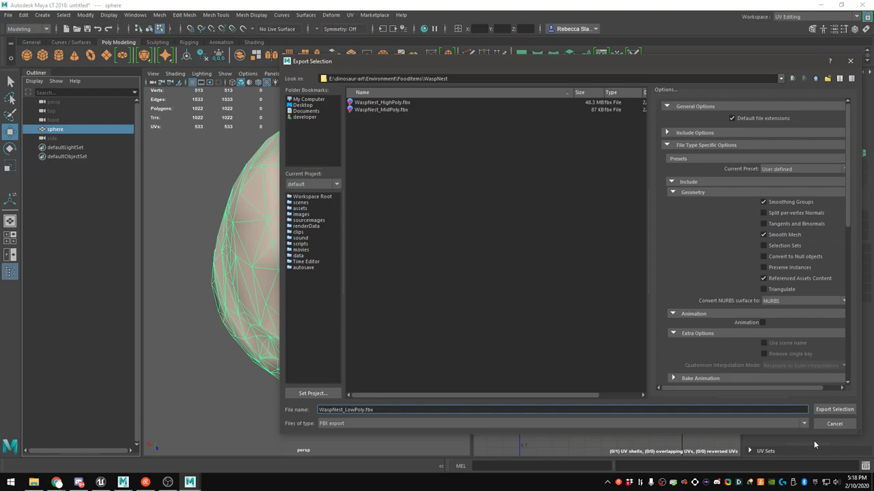
left_click(834, 409)
Launch Substance Painter 2 from the Steam library and switch to its window
left_click(11, 482)
left_click(131, 225)
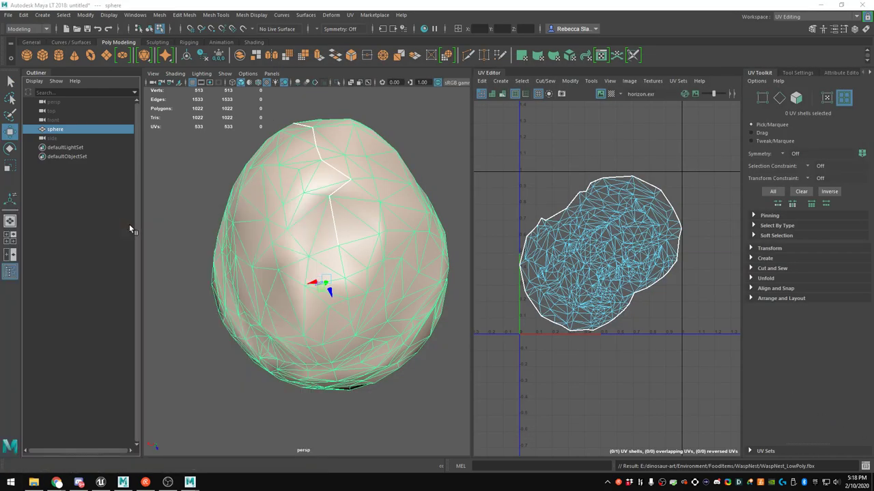
double_click(488, 5)
double_click(374, 8)
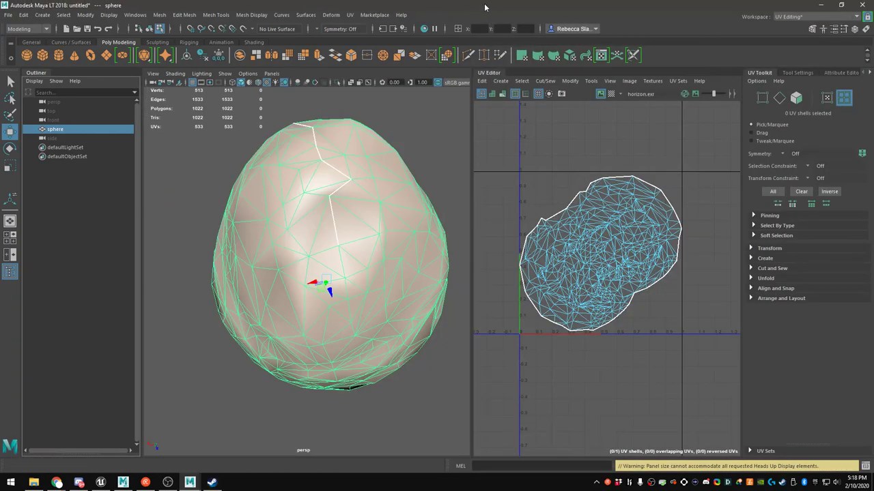
left_click(213, 483)
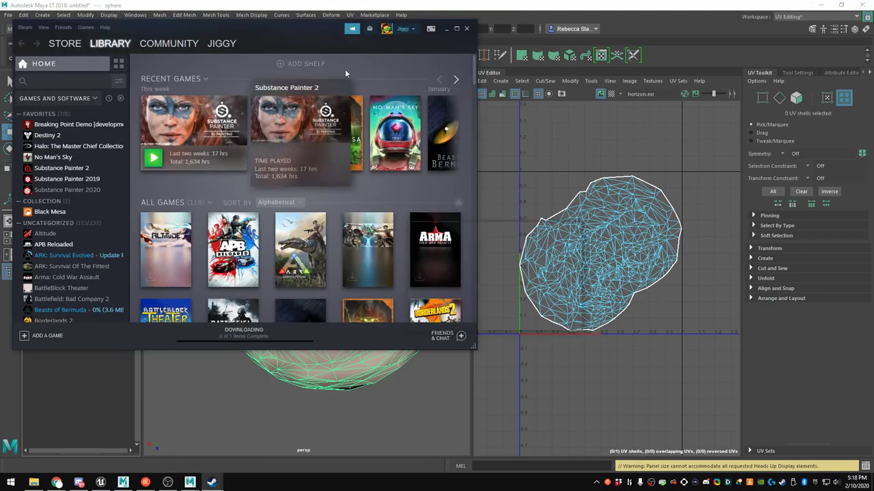
left_click(447, 29)
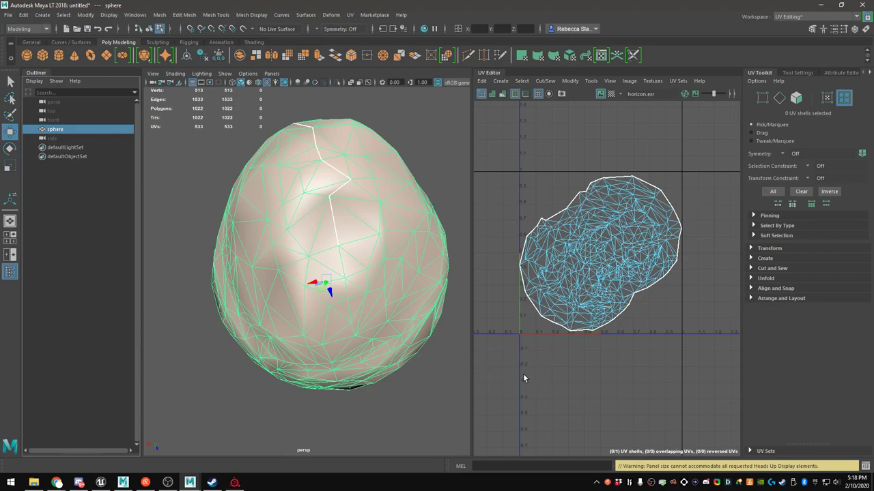
mouse_move(234, 483)
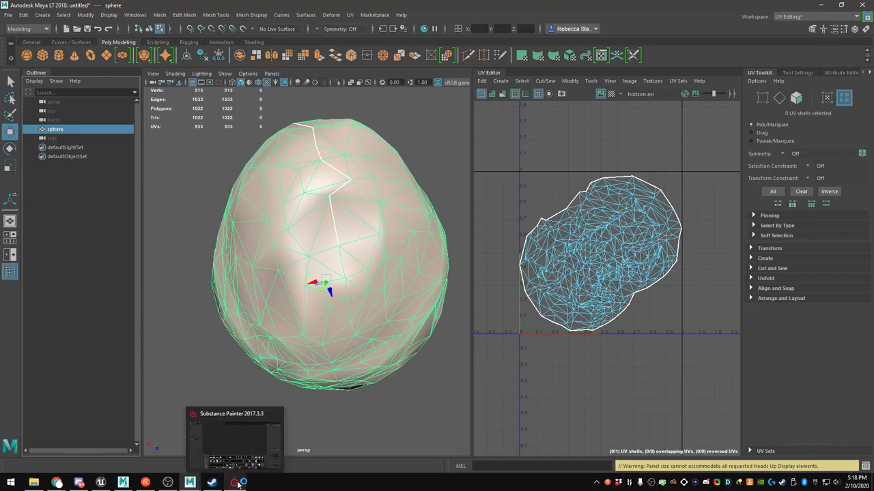
left_click(246, 457)
Create a new project using WaspNest_LowPoly.fbx from the WaspNest folder as its mesh
left_click(8, 15)
left_click(15, 26)
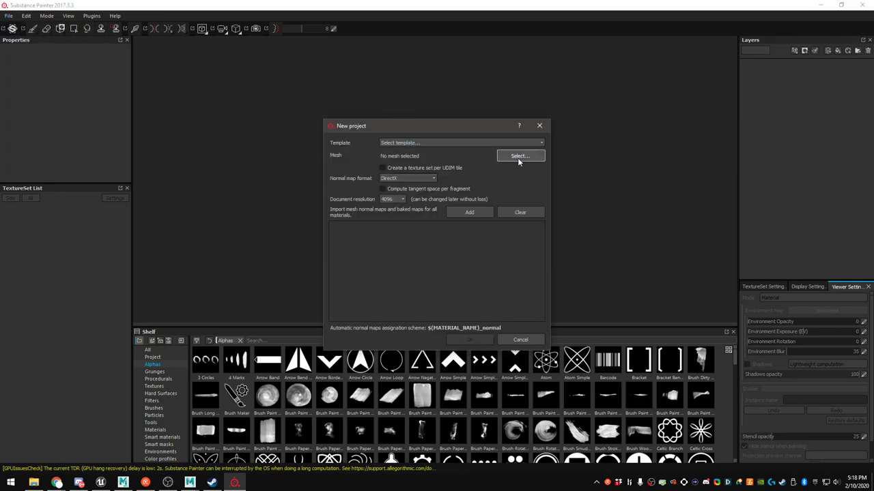
left_click(517, 156)
left_click(540, 156)
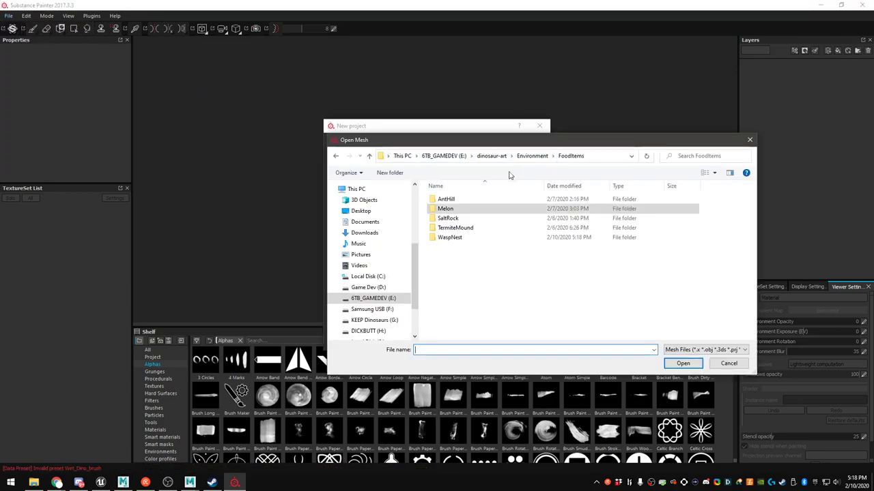
double_click(452, 236)
left_click(464, 208)
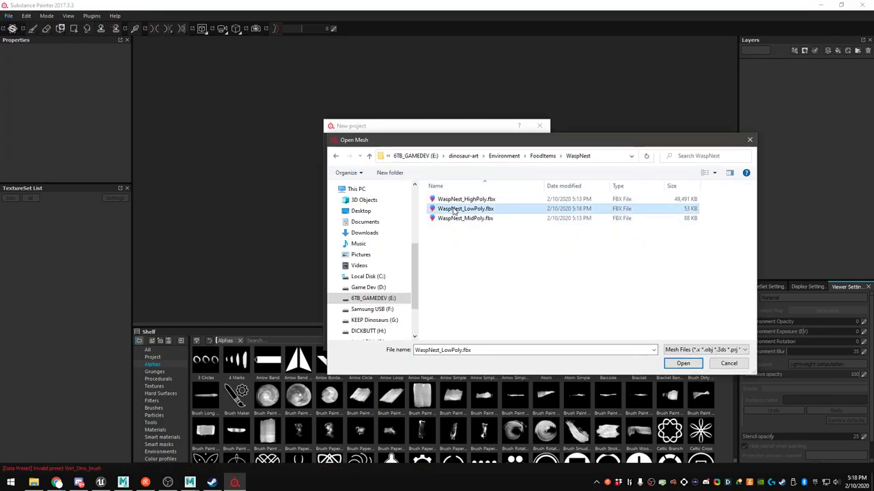
left_click(682, 364)
key("Return")
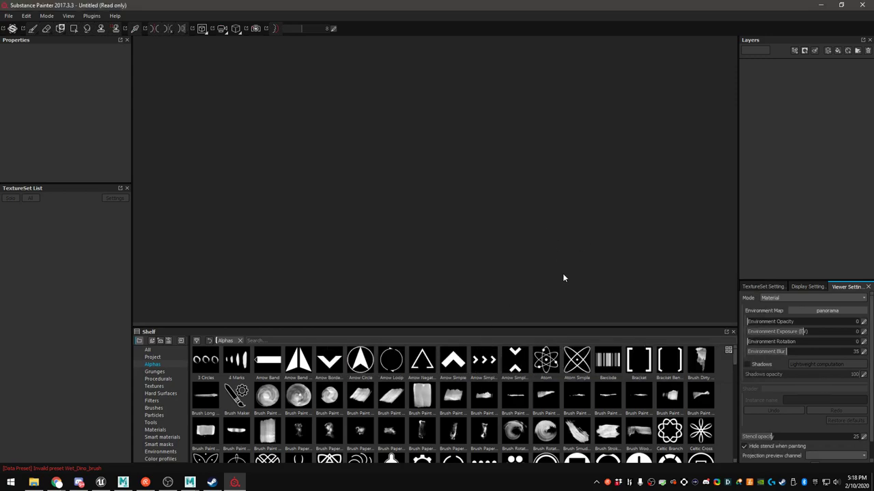
Open the texture baking settings and exclude the world space normal, ID and thickness maps from the bake
left_click_drag(441, 146, 423, 157, "alt")
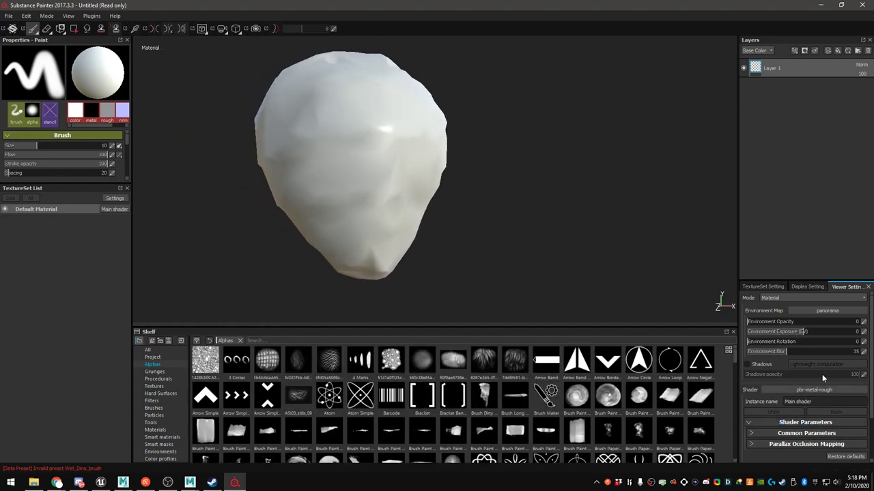
left_click(775, 300)
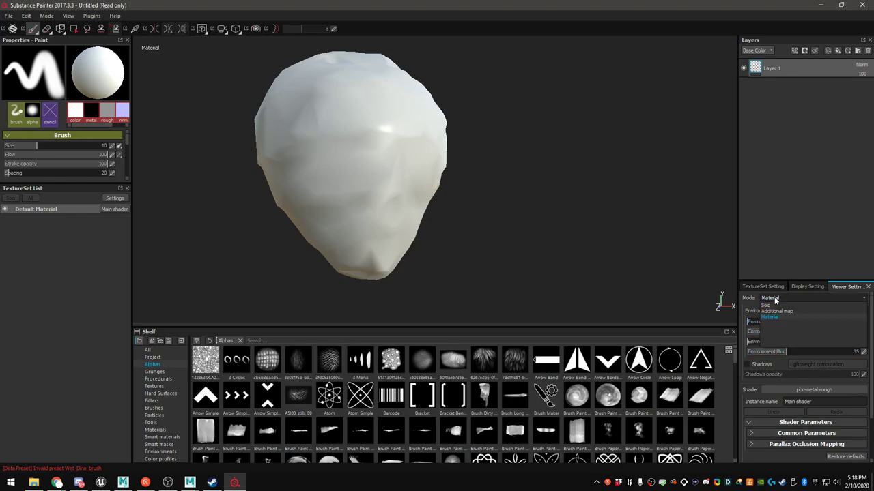
left_click(774, 302)
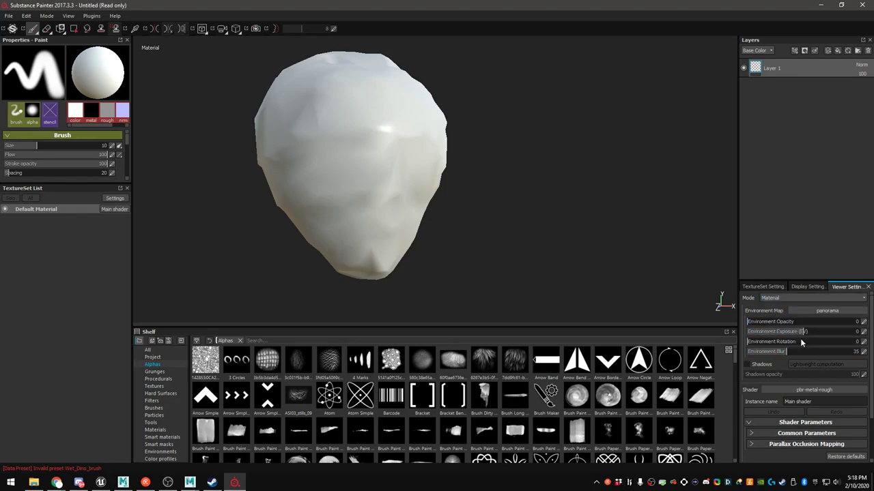
left_click(758, 288)
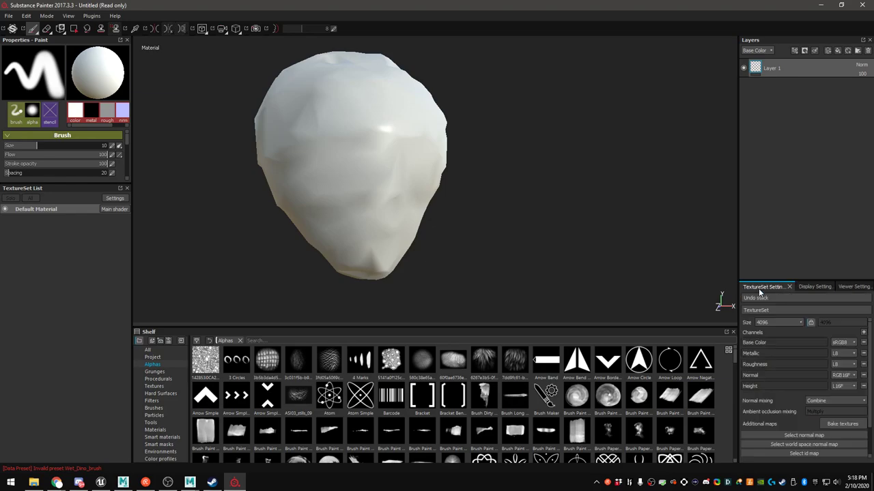
left_click(836, 423)
left_click(306, 139)
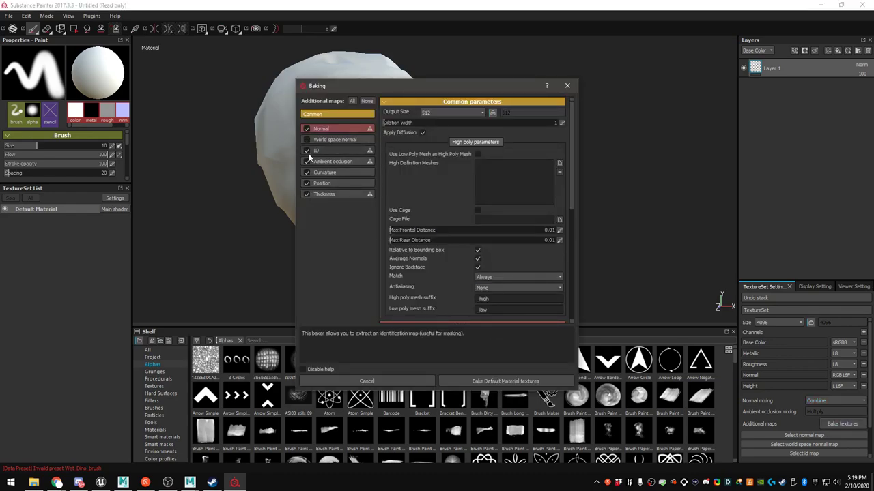
left_click(307, 150)
left_click(307, 194)
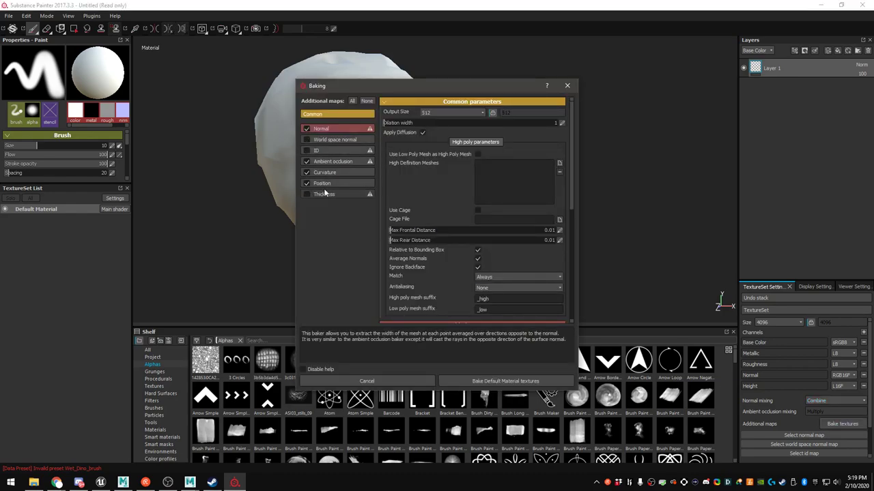
Add WaspNest_HighPoly.fbx as the high definition mesh for the bake
left_click(560, 163)
left_click(448, 179)
left_click(449, 168)
left_click(450, 159)
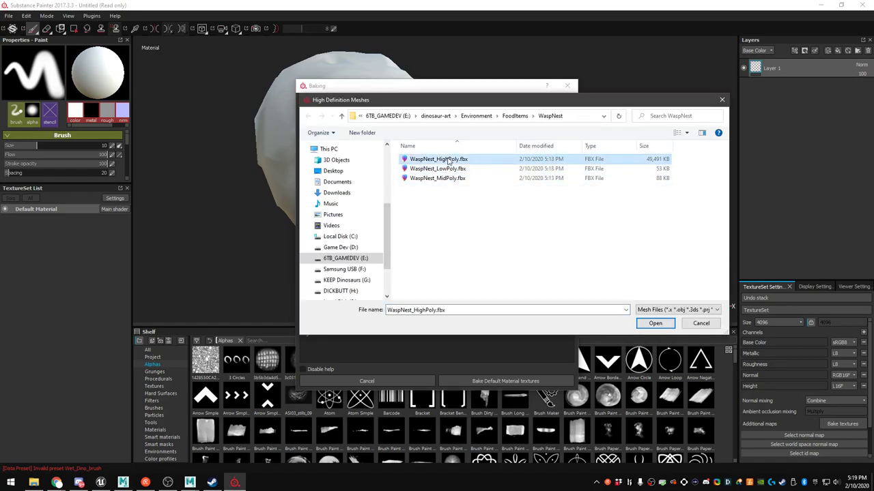
left_click(646, 322)
Set both the max frontal distance and the max rear distance to 0.08
double_click(550, 231)
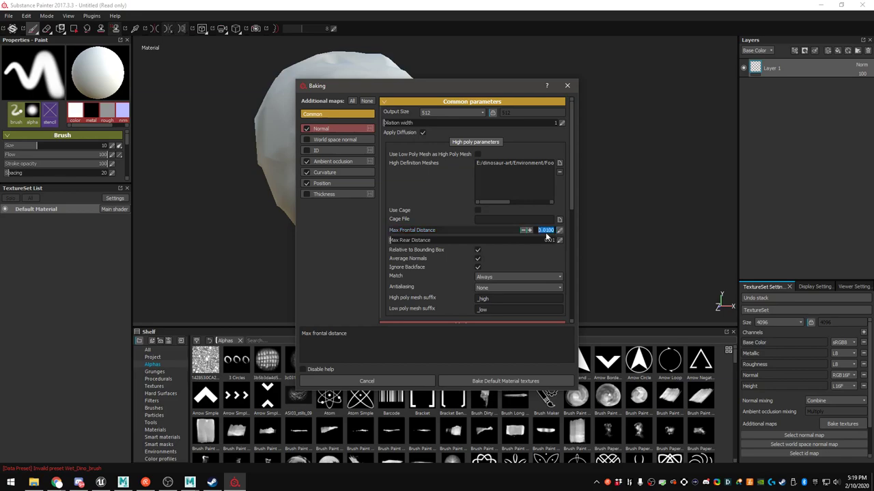
type("0.08")
key("Return")
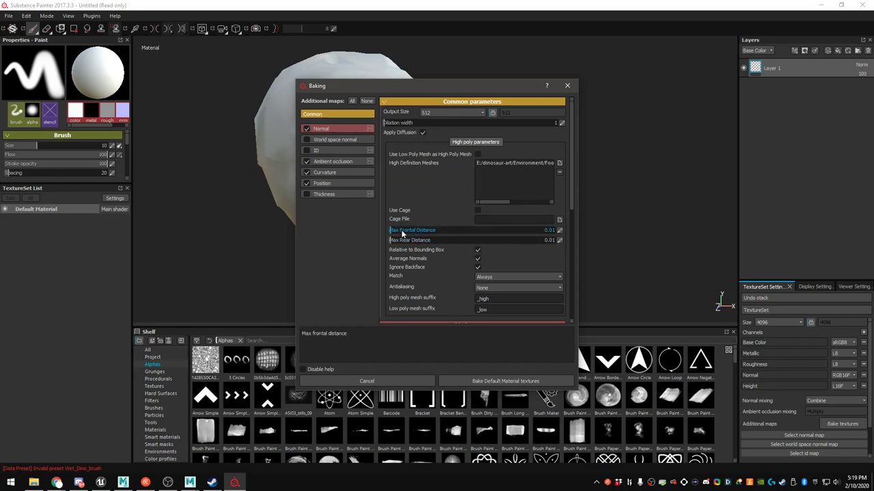
left_click(403, 240)
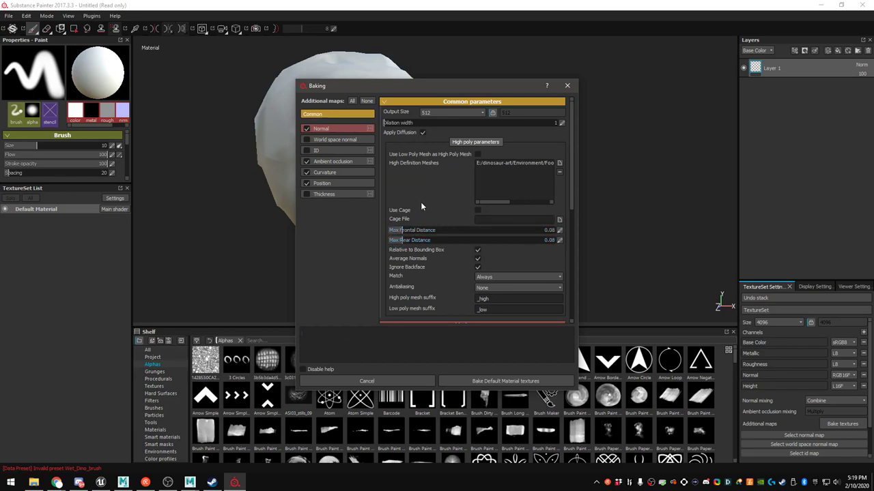
Set the bake output size to 4096 and bake the Default Material textures
left_click(427, 113)
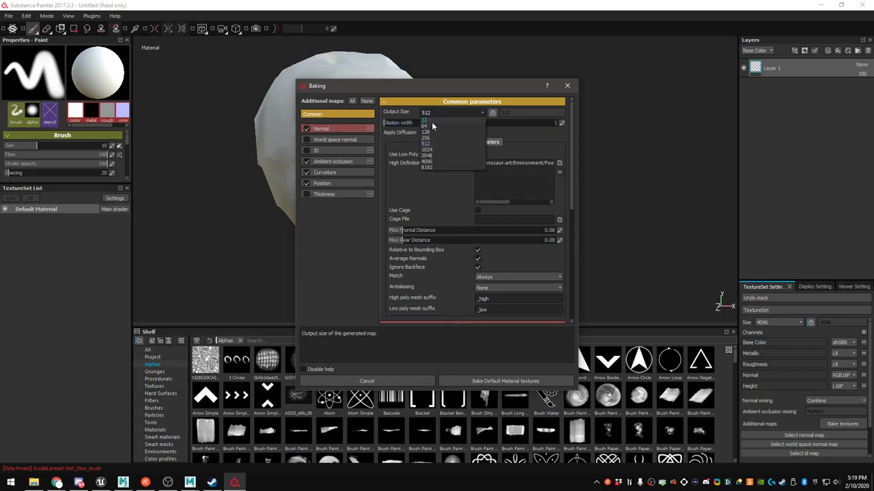
left_click(441, 162)
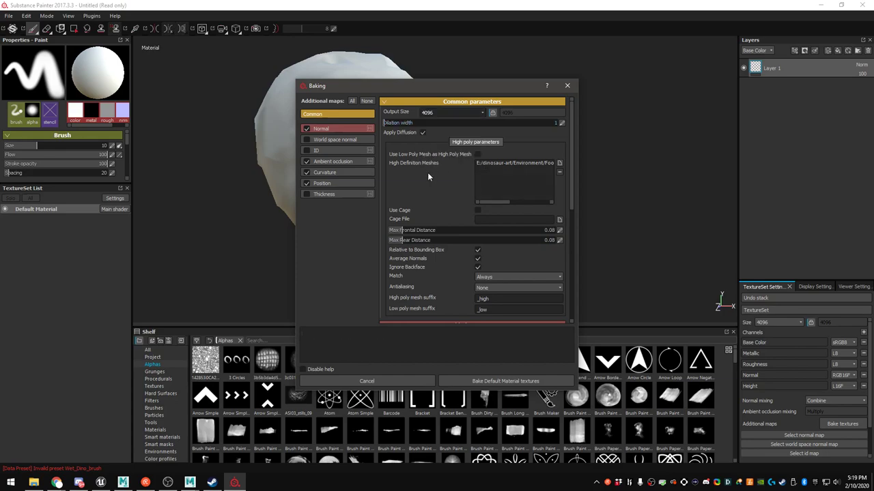
left_click(508, 381)
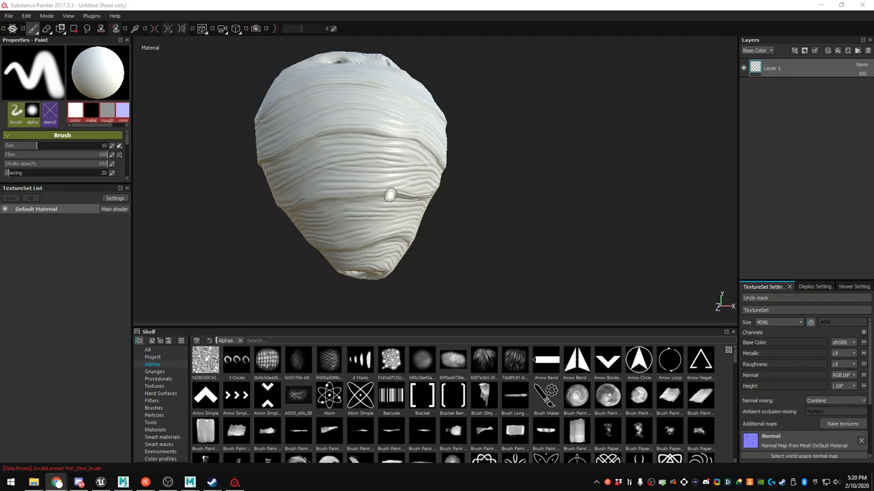
Import 27b1c34e6a7a2df217f568d651033e58.jpg as a texture resource for the current session
middle_click_drag(389, 217, 412, 177, "alt")
left_click_drag(412, 176, 508, 248, "alt")
left_click_drag(442, 171, 368, 194, "alt")
key("alt+Tab")
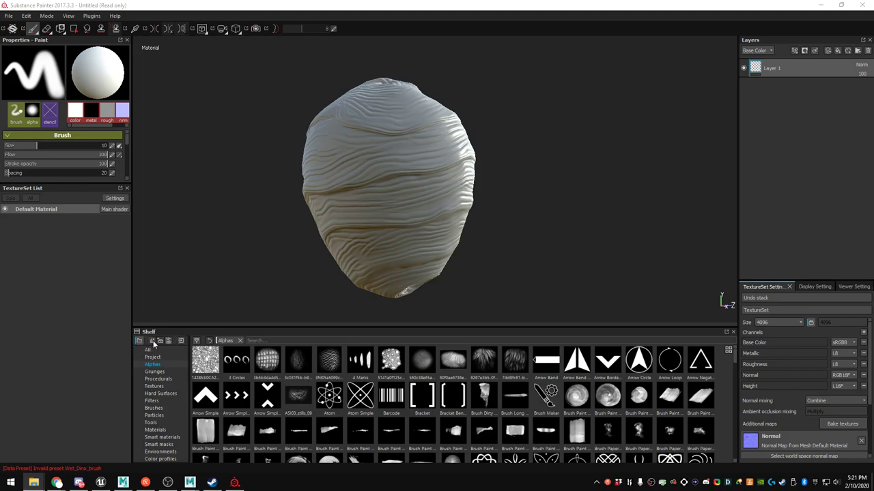
left_click(296, 333)
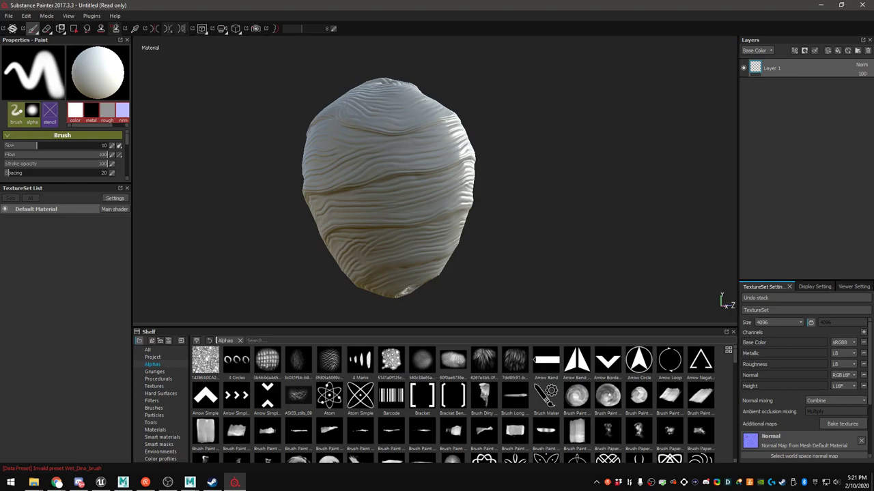
left_click_drag(465, 430, 444, 429)
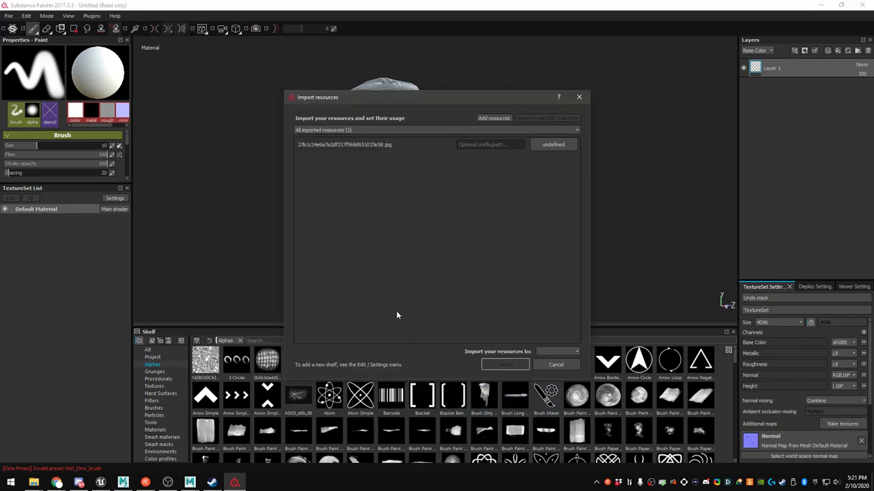
left_click(556, 146)
left_click(567, 172)
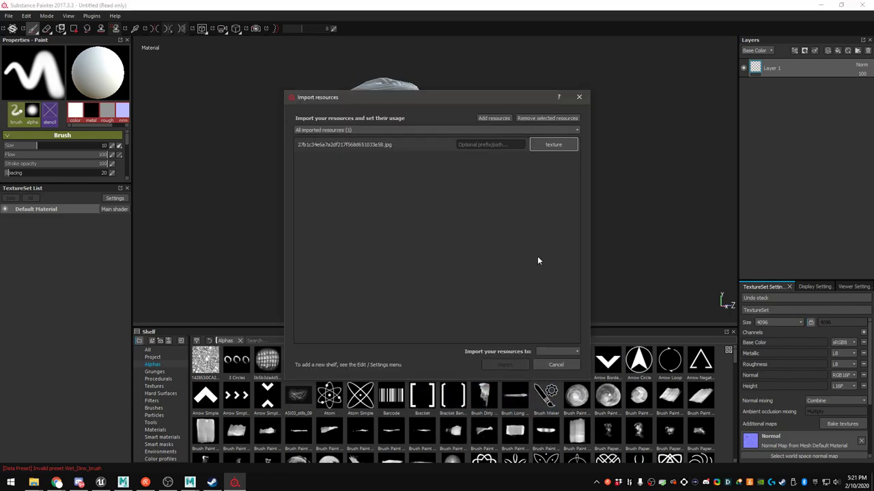
left_click(542, 353)
left_click(544, 359)
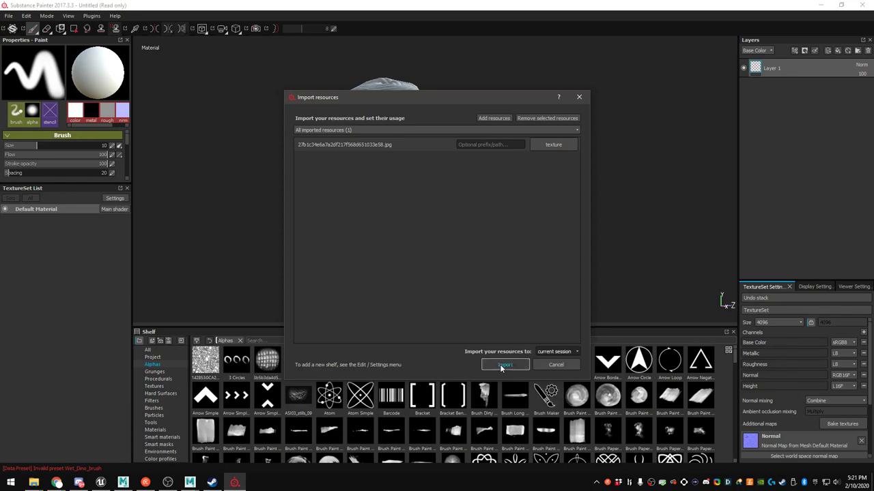
left_click(503, 365)
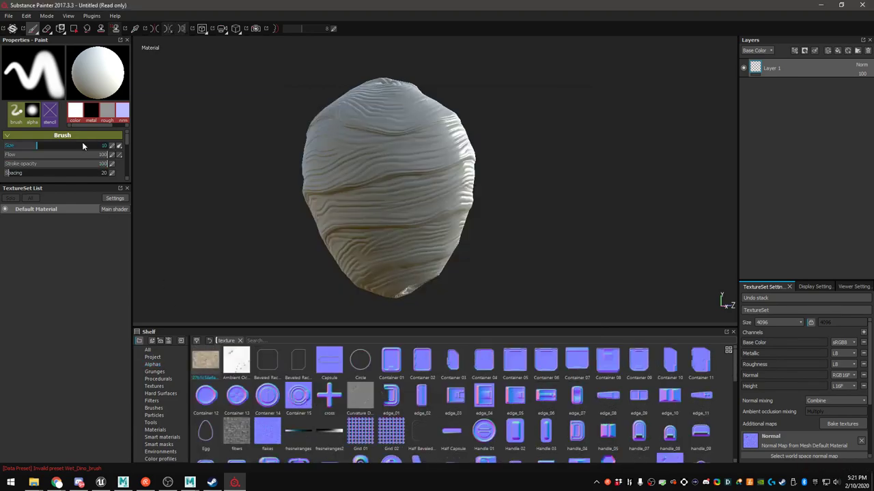
Assign the imported wasp nest image as the paint brush's base color
left_click_drag(50, 183, 49, 360)
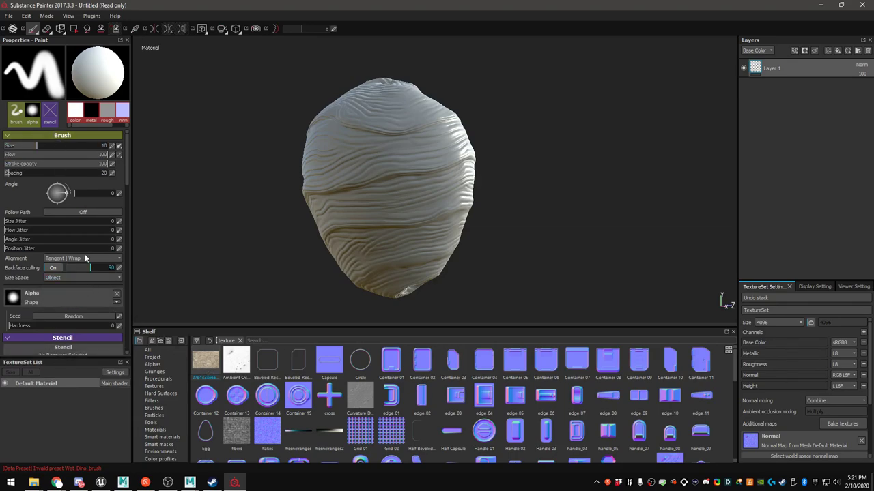
scroll(70, 266, "down", 4)
left_click_drag(205, 361, 75, 305)
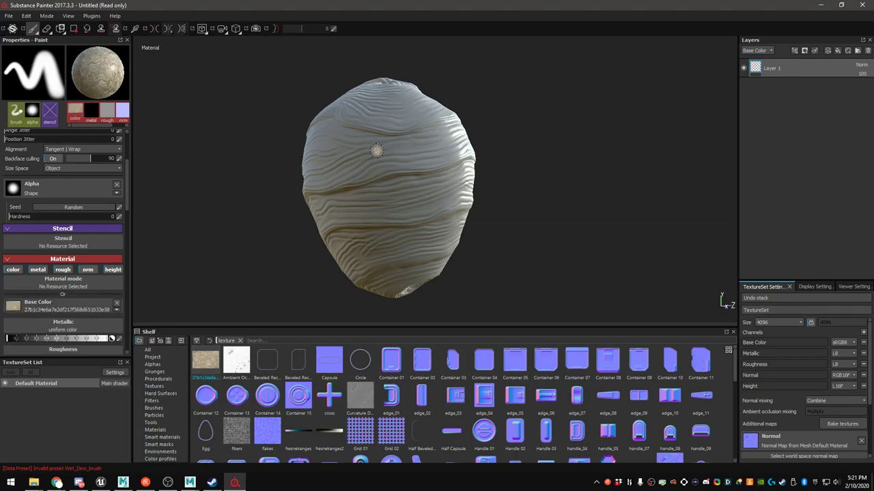
Set the brush size to 150 and its angle to 175
right_click_drag(377, 151, 381, 158, "ctrl")
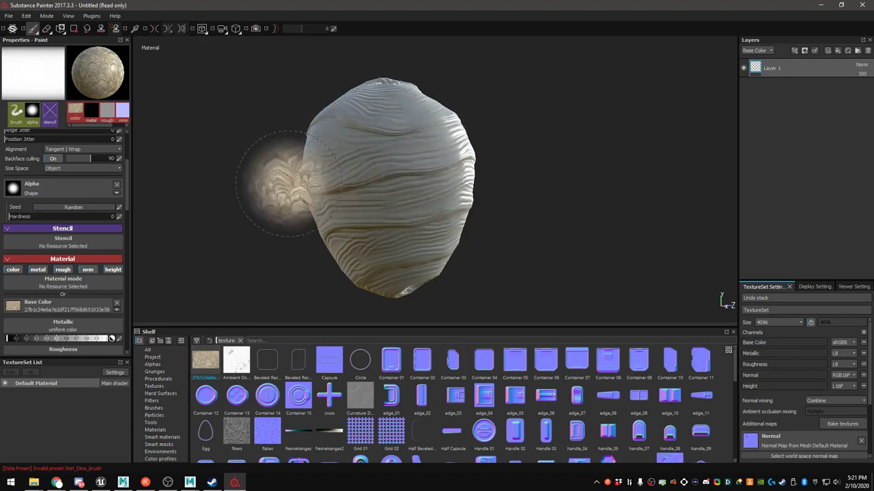
scroll(79, 216, "up", 4)
double_click(103, 147)
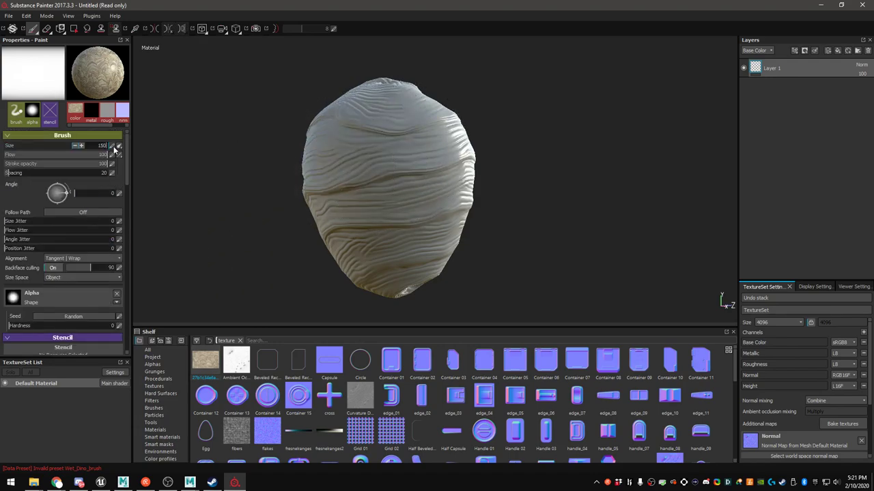
type("150")
key("Return")
left_click(54, 192)
Set the viewport display mode to Solo so that only the nest's base color is displayed
mouse_move(396, 174)
left_mouse_down("alt")
mouse_move(367, 176)
mouse_move(385, 179)
left_mouse_up("alt")
middle_click_drag(396, 179, 425, 177, "alt")
left_click_drag(425, 177, 444, 179, "alt")
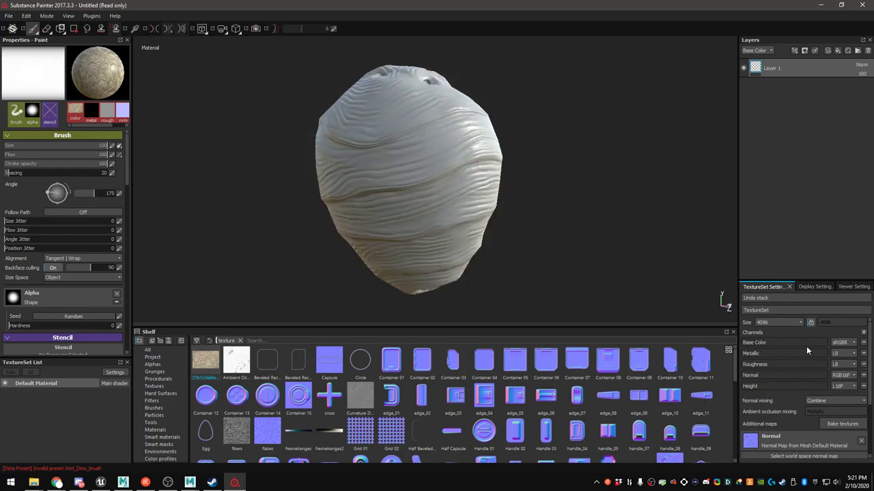
left_click(819, 287)
left_click(854, 288)
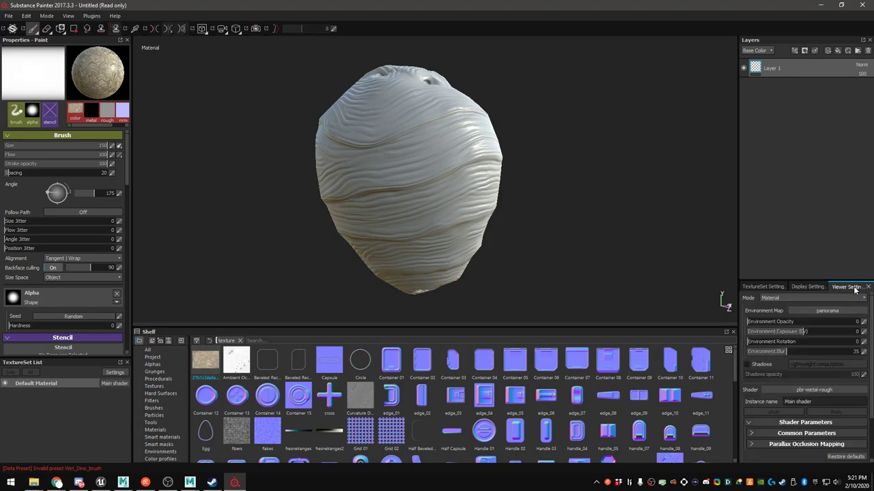
left_click(812, 298)
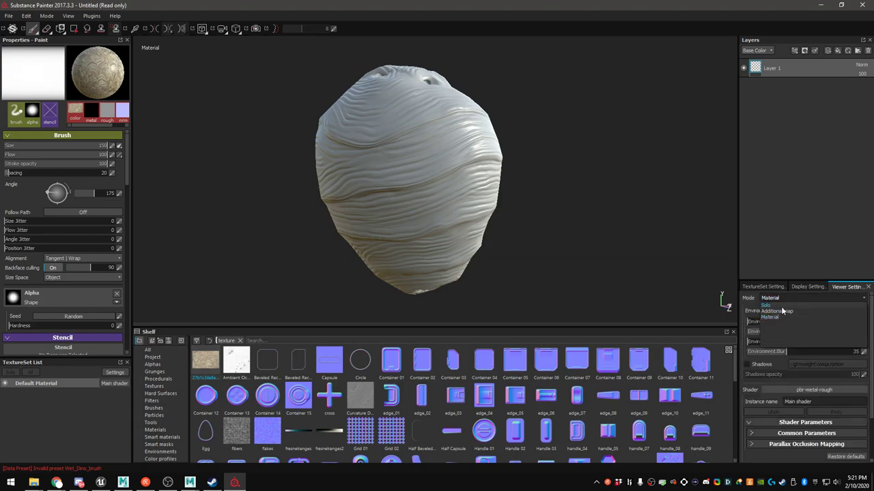
left_click(781, 306)
mouse_move(413, 159)
left_mouse_down("alt")
mouse_move(403, 171)
mouse_move(461, 156)
mouse_move(522, 162)
left_mouse_up("alt")
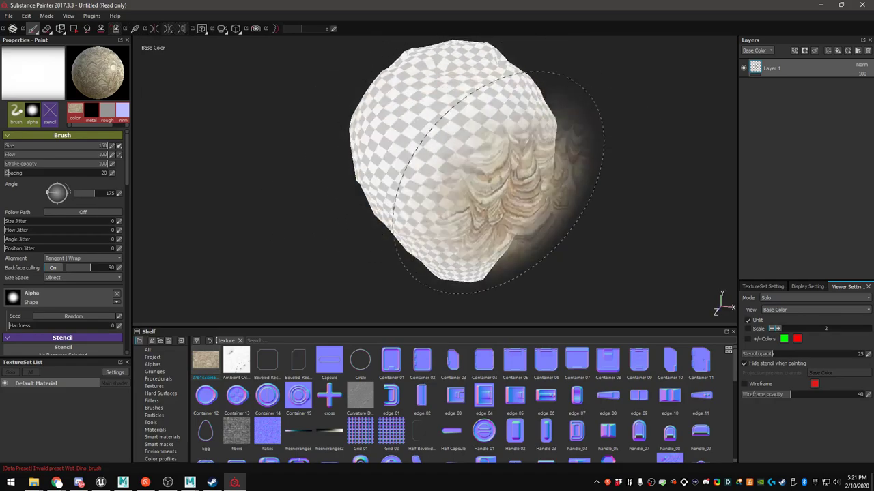
middle_click_drag(563, 169, 518, 208, "alt")
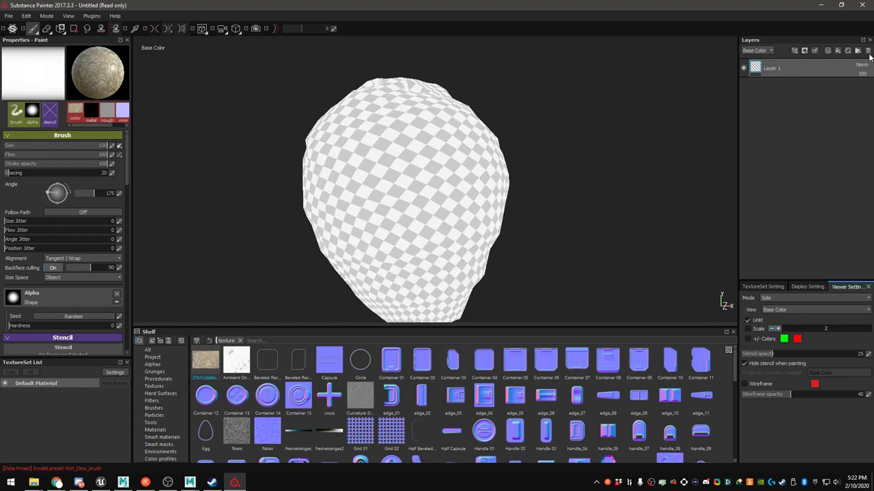
Add a fill layer beneath Layer 1 and set its base color to a muted grey-brown
left_click(836, 50)
left_click_drag(767, 69, 759, 90)
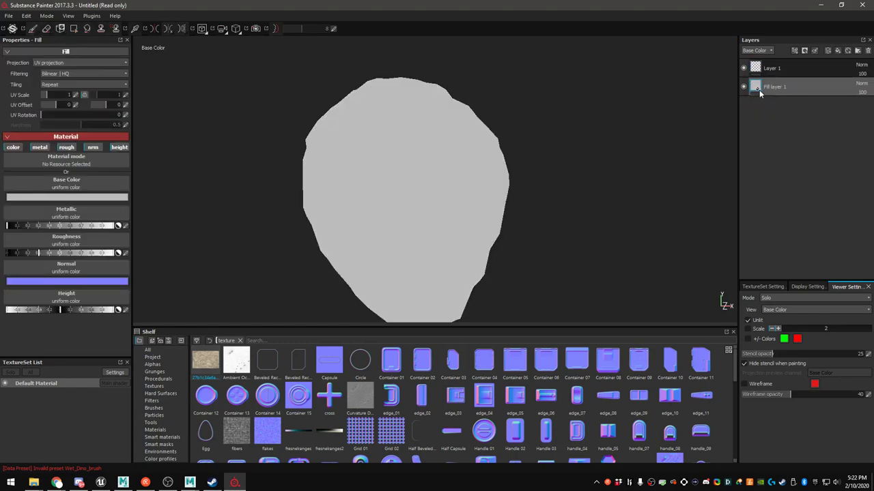
left_click(64, 197)
left_click(17, 219)
left_click_drag(20, 217, 20, 208)
left_click(402, 94)
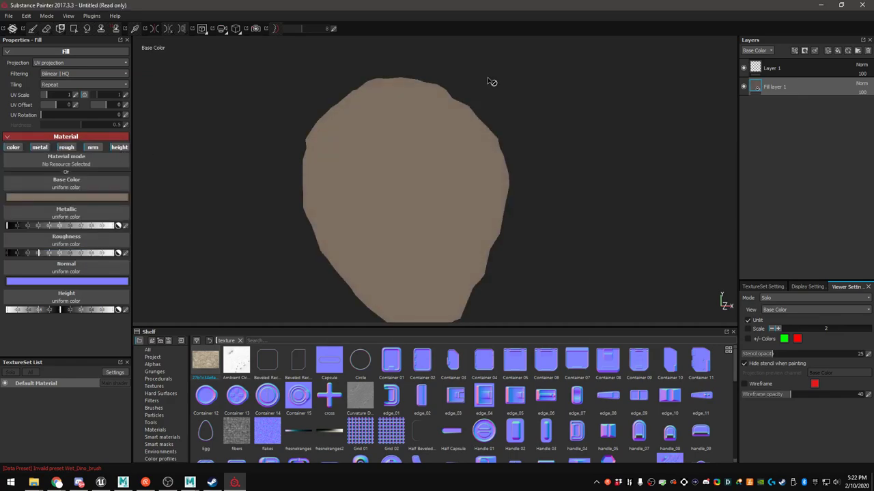
Paint the nest texture around the model on Layer 1, rotating the brush angle to 195
left_click(771, 69)
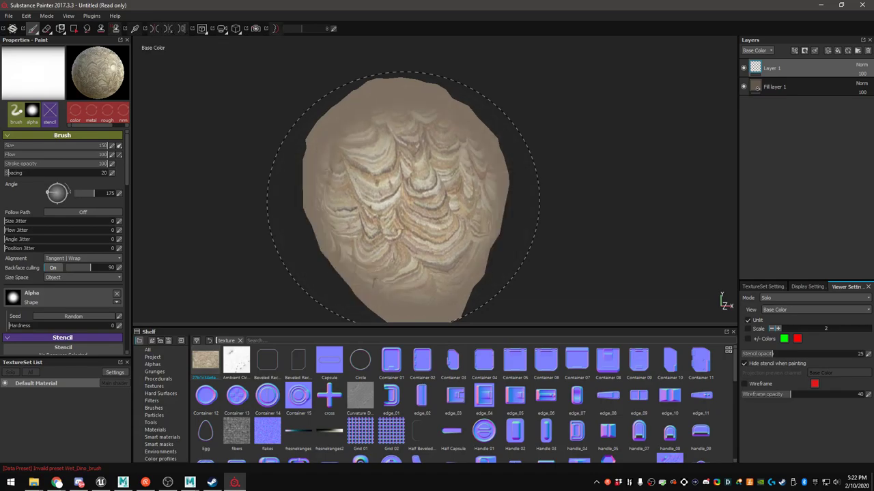
mouse_move(403, 197)
left_mouse_down("alt")
mouse_move(478, 184)
mouse_move(481, 194)
mouse_move(423, 197)
left_mouse_up("alt")
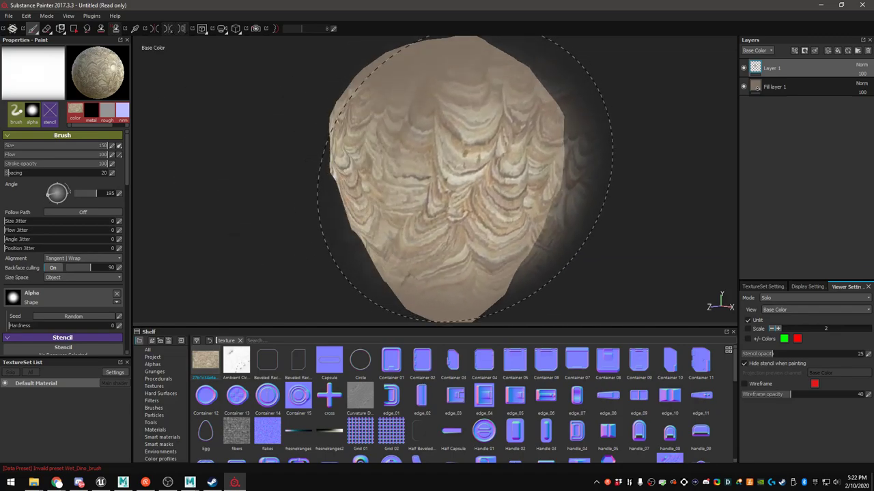
mouse_move(516, 195)
left_mouse_down("alt")
mouse_move(453, 205)
mouse_move(376, 176)
mouse_move(411, 174)
left_mouse_up("alt")
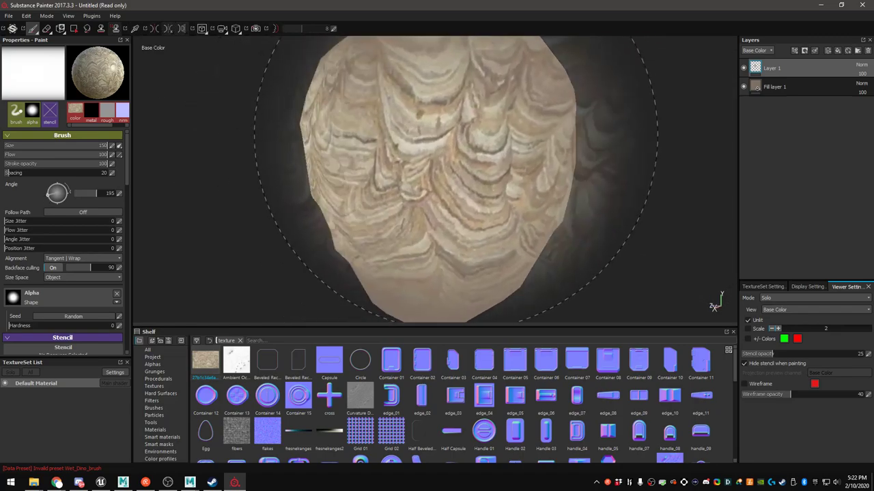
scroll(488, 150, "down", 3)
mouse_move(509, 191)
left_mouse_down("alt")
mouse_move(498, 204)
mouse_move(370, 185)
mouse_move(477, 183)
mouse_move(477, 219)
mouse_move(503, 228)
mouse_move(523, 173)
mouse_move(512, 214)
mouse_move(566, 234)
mouse_move(489, 185)
mouse_move(437, 236)
mouse_move(550, 192)
left_mouse_up("alt")
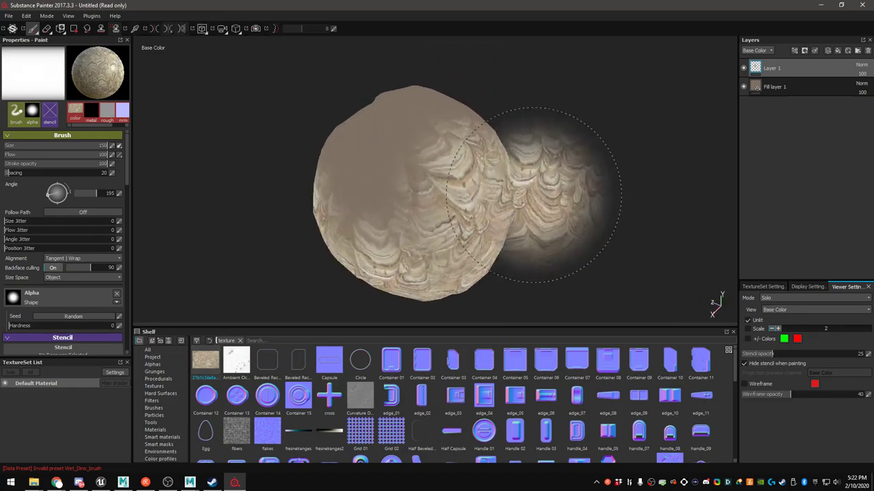
mouse_move(510, 215)
left_mouse_down("alt")
mouse_move(453, 190)
mouse_move(413, 219)
mouse_move(478, 219)
mouse_move(433, 205)
mouse_move(436, 213)
mouse_move(452, 204)
mouse_move(422, 213)
mouse_move(512, 205)
mouse_move(450, 136)
mouse_move(433, 221)
mouse_move(485, 210)
mouse_move(449, 234)
mouse_move(583, 222)
mouse_move(508, 235)
left_mouse_up("alt")
middle_click_drag(508, 236, 507, 140, "alt")
mouse_move(507, 140)
left_mouse_down("alt")
mouse_move(477, 170)
mouse_move(451, 132)
mouse_move(512, 156)
mouse_move(505, 193)
mouse_move(412, 189)
mouse_move(577, 187)
mouse_move(536, 129)
mouse_move(548, 178)
mouse_move(321, 157)
mouse_move(390, 137)
mouse_move(413, 167)
left_mouse_up("alt")
mouse_move(472, 170)
left_mouse_down("alt")
mouse_move(419, 121)
mouse_move(550, 94)
mouse_move(352, 137)
mouse_move(505, 160)
left_mouse_up("alt")
left_click_drag(443, 136, 312, 98, "alt")
Reduce the brush size to 100 and paint the nest texture over the remaining areas on Layer 1
left_click(521, 173)
key("bracketleft")
left_click(514, 186)
left_click_drag(598, 136, 477, 181, "alt")
right_click_drag(478, 181, 440, 189, "alt")
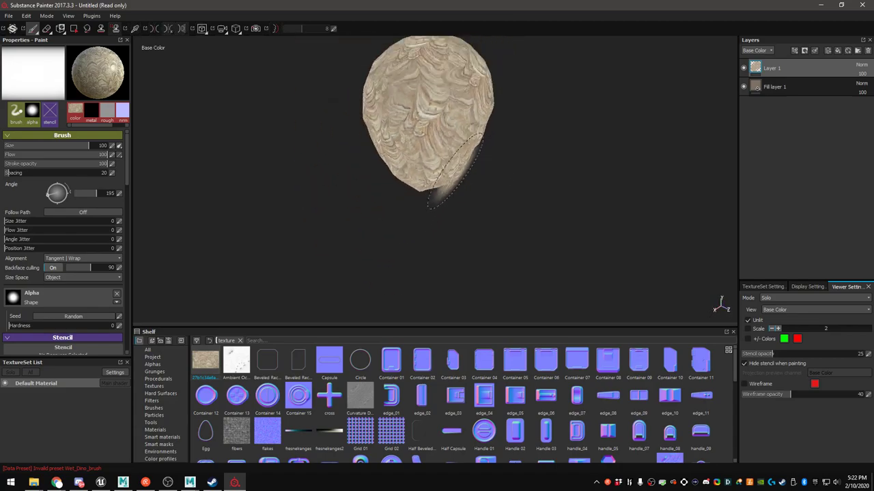
Switch the viewport mode back to Material and examine the painted nest from several sides
left_click_drag(440, 189, 484, 201, "alt")
mouse_move(483, 201)
right_mouse_down("alt")
mouse_move(773, 263)
mouse_move(572, 209)
right_mouse_up("alt")
mouse_move(571, 208)
left_mouse_down("alt")
mouse_move(673, 185)
mouse_move(568, 182)
mouse_move(564, 172)
mouse_move(600, 198)
left_mouse_up("alt")
left_click(774, 298)
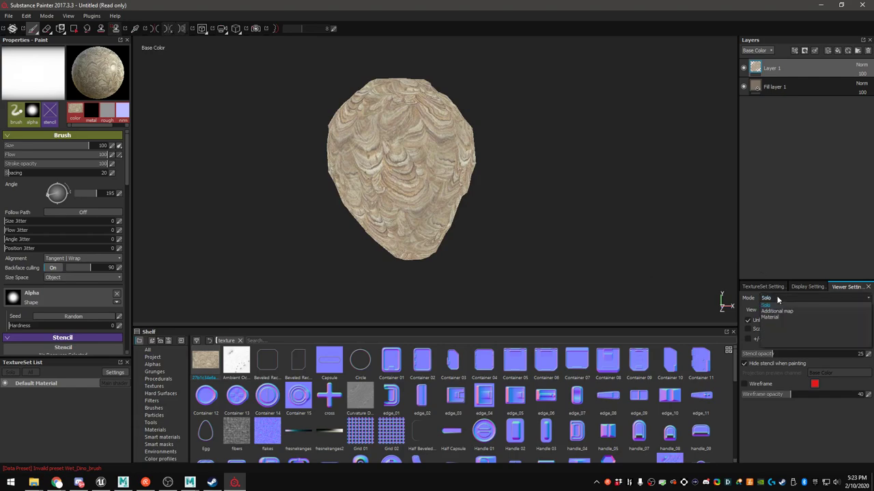
left_click(773, 319)
left_click_drag(640, 260, 316, 183, "alt")
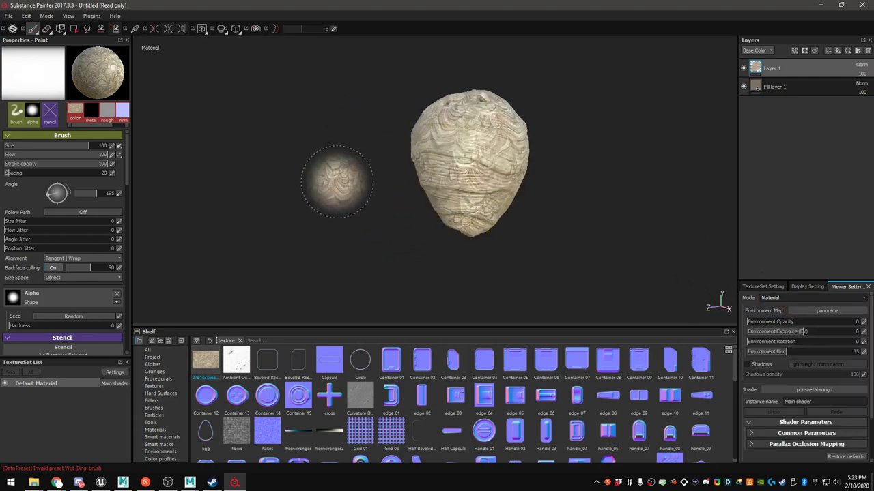
right_click_drag(315, 183, 512, 188, "alt")
mouse_move(511, 188)
left_mouse_down("alt")
mouse_move(508, 167)
mouse_move(548, 195)
mouse_move(522, 171)
mouse_move(686, 123)
left_mouse_up("alt")
Add a fill layer above Layer 1 and give it a black mask
left_click(789, 69)
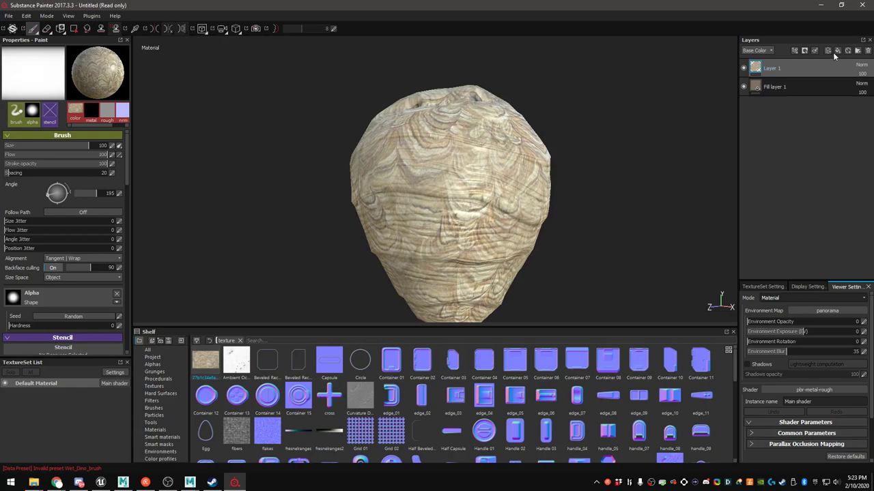
left_click(837, 51)
right_click(763, 68)
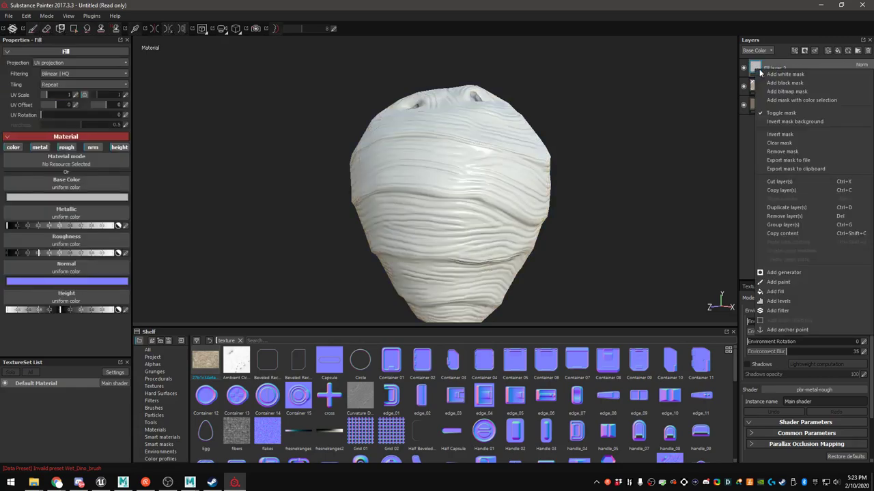
left_click(780, 81)
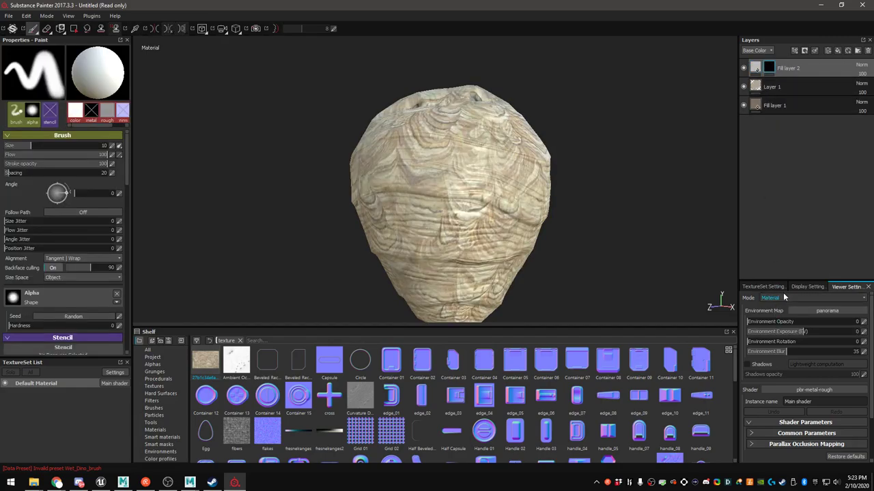
Change the viewport's environment map to Soft_1LowContrastFront_2Backs
left_click(823, 311)
left_click(828, 394)
left_click_drag(469, 166, 482, 136, "alt")
Add an MG Dirt generator to the mask of Fill layer 2
right_click(770, 68)
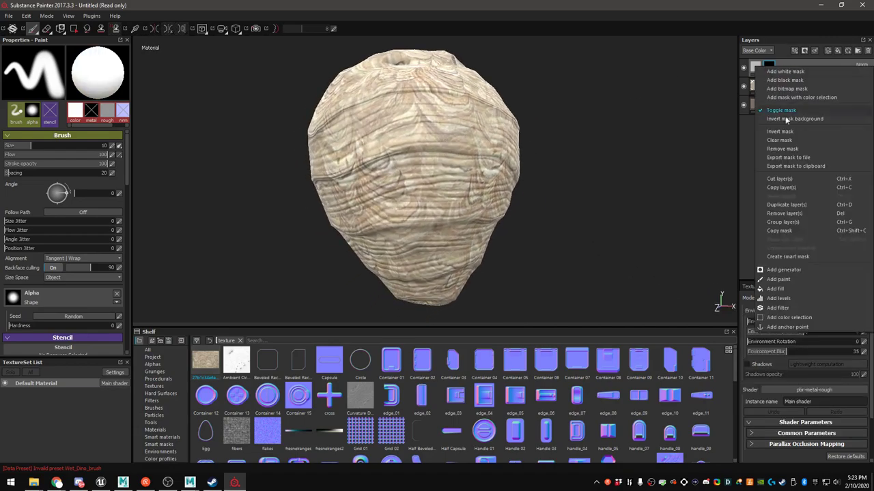
left_click(778, 280)
right_click(780, 80)
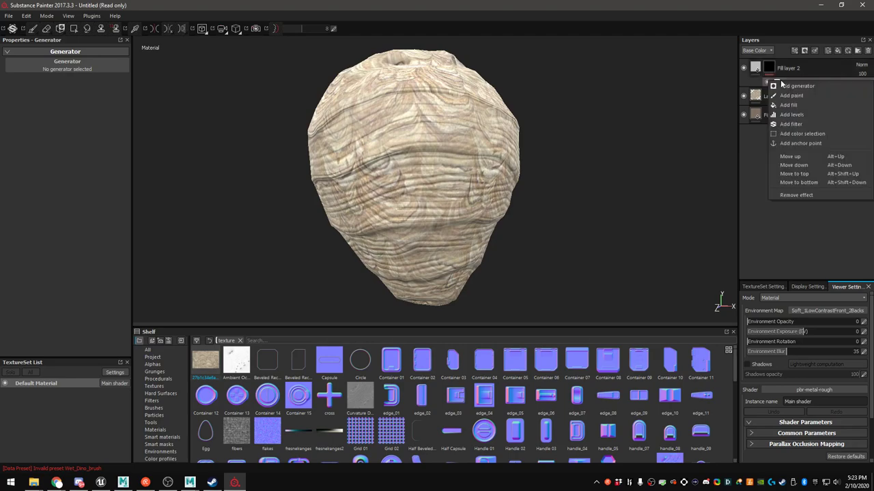
left_click(108, 67)
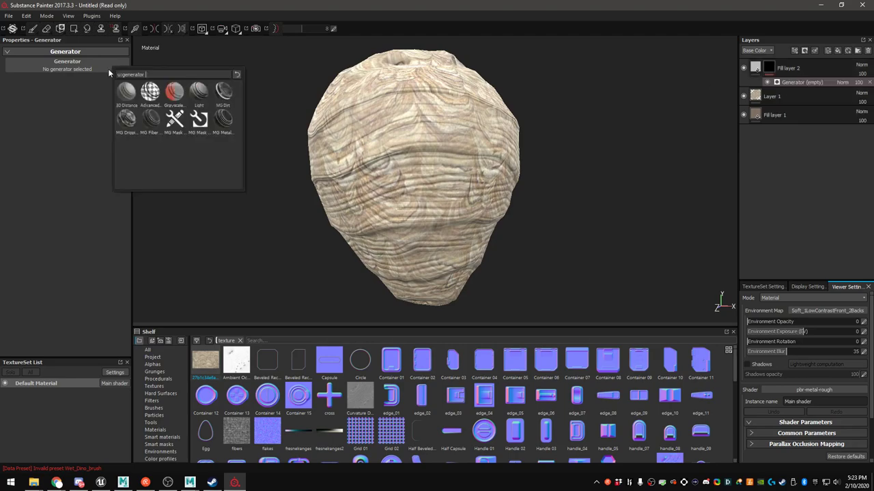
left_click(224, 101)
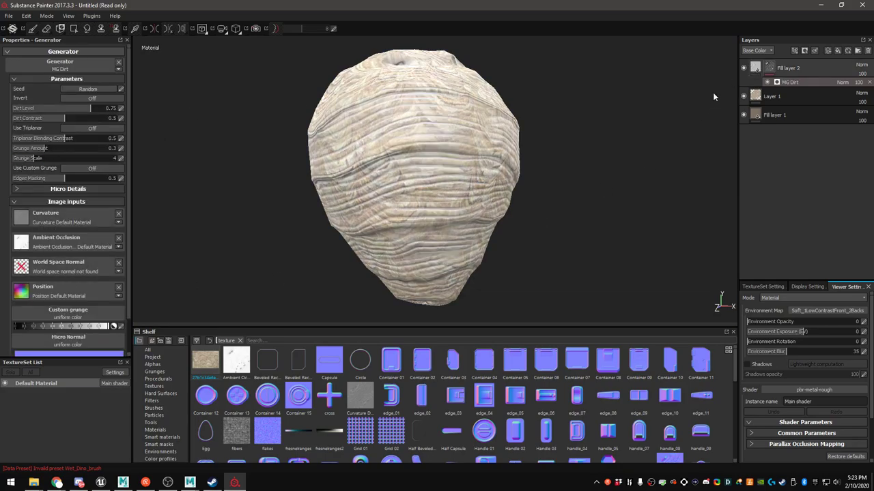
Set the base color of Fill layer 2 to a dark brown for the dirt in the crevices
left_click(755, 67)
left_click(39, 197)
left_click(47, 220)
left_click_drag(46, 222, 43, 235)
left_click(88, 240)
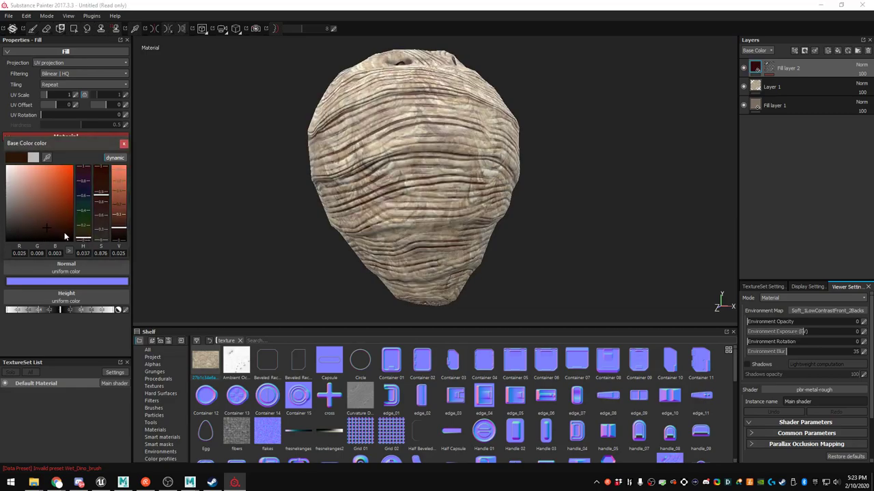
left_click(27, 226)
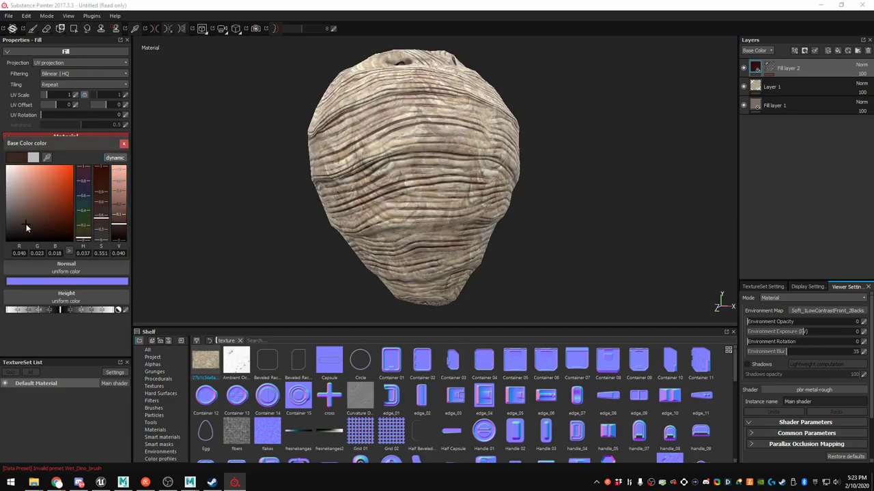
left_click(123, 143)
Open the texture set settings for the Default Material
left_click_drag(383, 163, 403, 217, "alt")
left_click(771, 287)
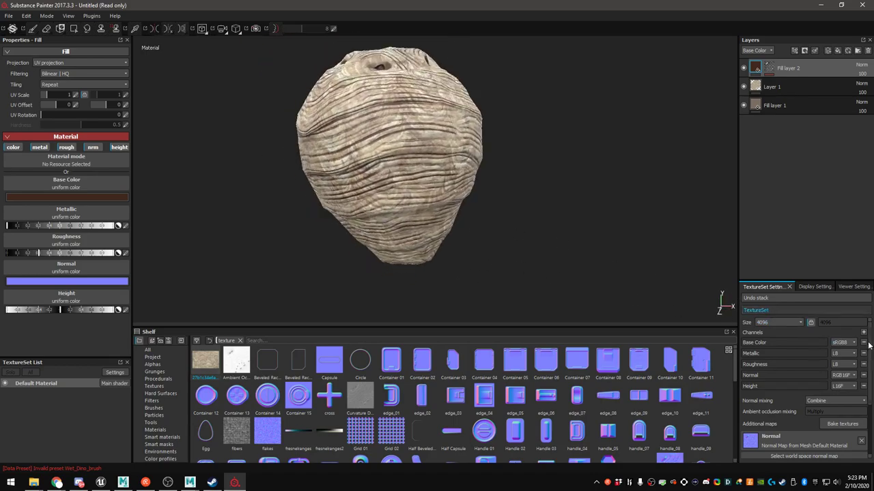
Switch the viewer from Material to Solo mode to show only the Base Color channel
left_click(807, 287)
left_click(852, 287)
left_click(778, 299)
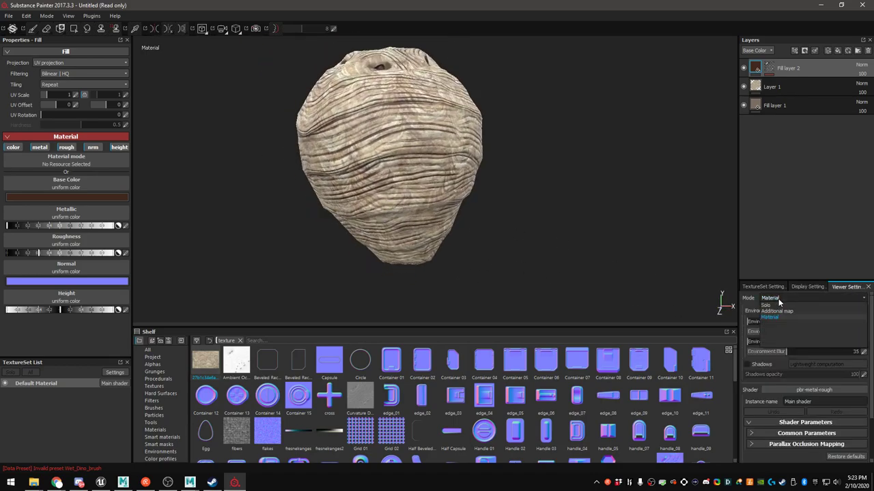
left_click(778, 306)
left_click_drag(464, 217, 604, 185, "alt")
Lower the opacity of Fill layer 2 to 73 and of Layer 1 to 58
left_click_drag(862, 87, 850, 105)
left_click(860, 93)
mouse_move(503, 134)
left_mouse_down("alt")
mouse_move(437, 109)
mouse_move(526, 98)
mouse_move(608, 133)
mouse_move(448, 143)
mouse_move(513, 119)
left_mouse_up("alt")
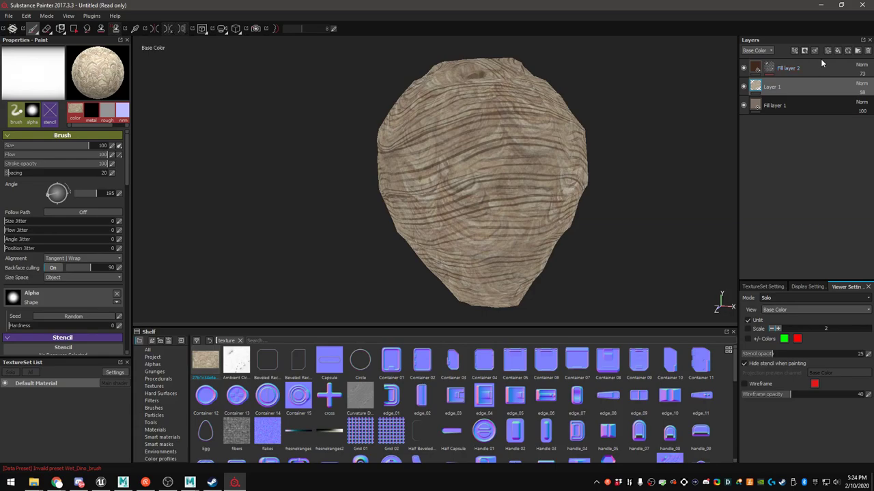
Add a new fill layer above Fill layer 2 and give it a black mask
left_click(821, 61)
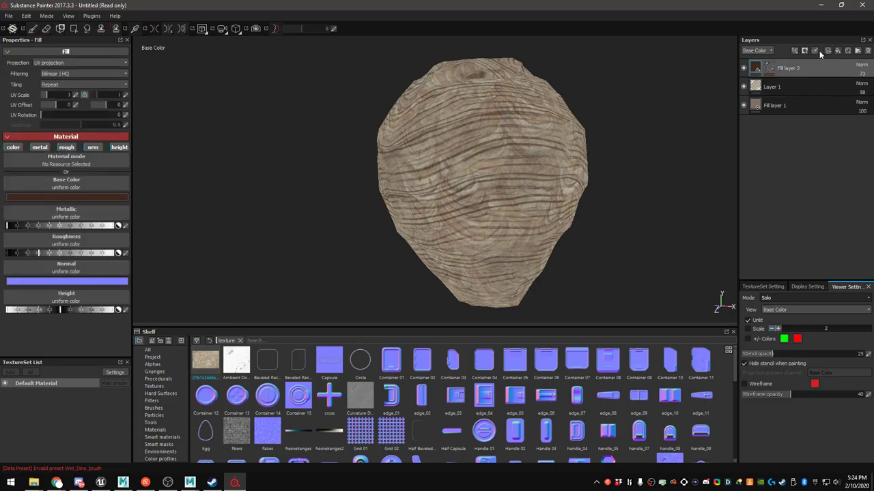
left_click(838, 51)
right_click(759, 67)
left_click(783, 81)
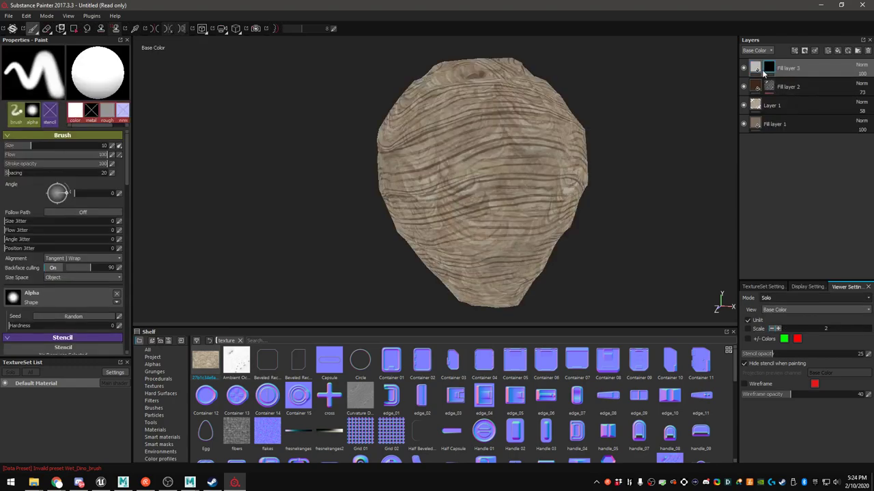
right_click(771, 69)
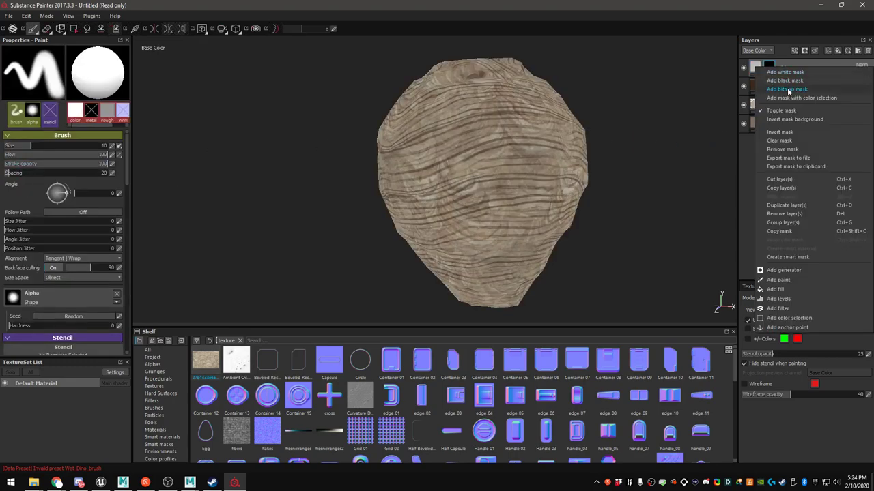
left_click(787, 81)
Add a generator to the new fill layer's mask and choose MG Dripping Rust
right_click(769, 65)
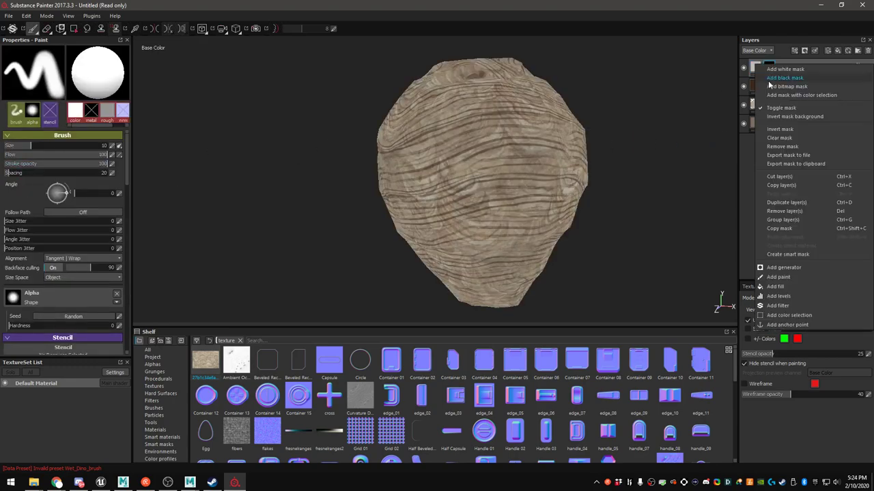
left_click(782, 267)
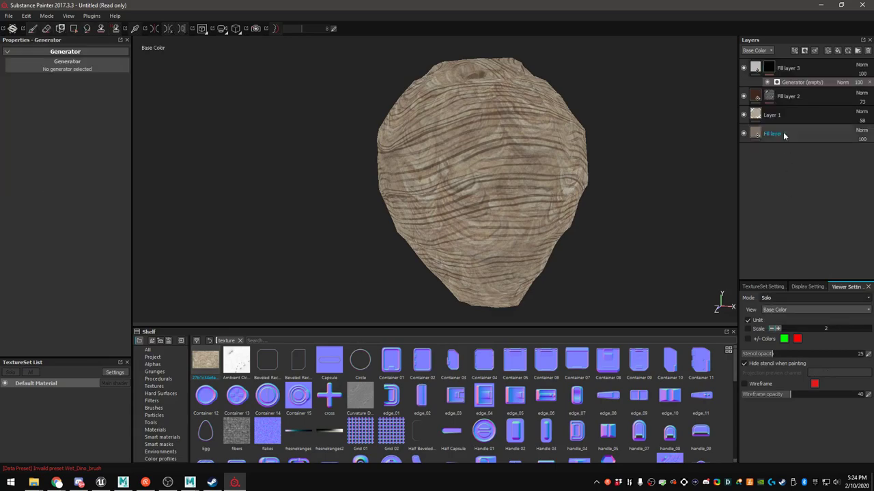
left_click(43, 64)
left_click(62, 130)
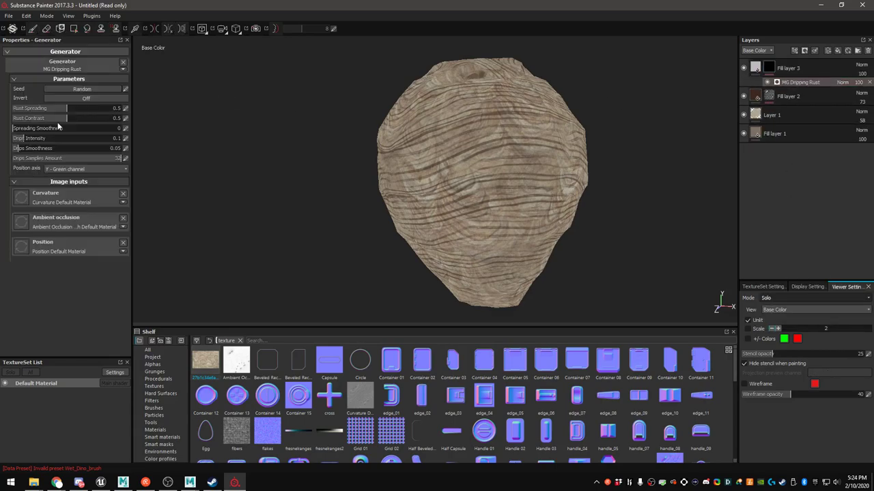
Set the generator's Rust Spreading to 0.48, Rust Contrast to 0.28, Spreading Smoothness to 0.21 and Drips Intensity to 0.12
mouse_move(425, 190)
left_mouse_down("alt")
mouse_move(441, 205)
mouse_move(423, 202)
left_mouse_up("alt")
mouse_move(68, 110)
left_mouse_down()
mouse_move(101, 111)
mouse_move(65, 116)
mouse_move(66, 124)
left_mouse_up()
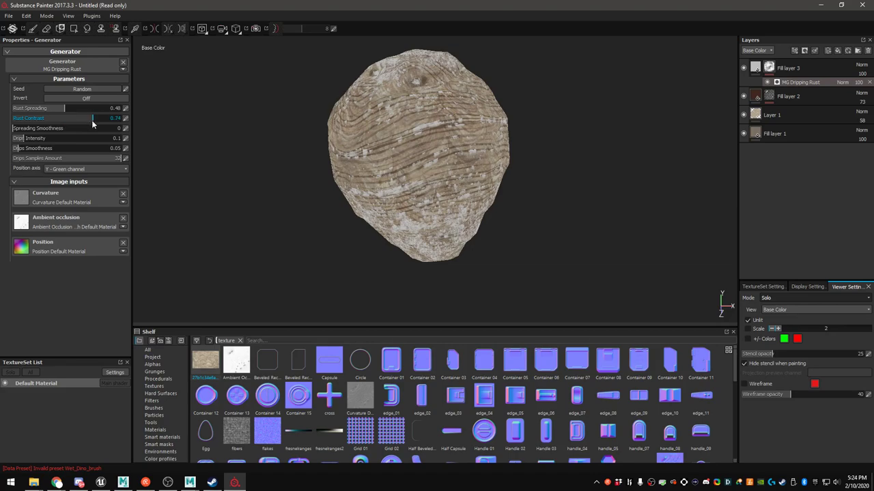
left_click_drag(45, 134, 14, 143)
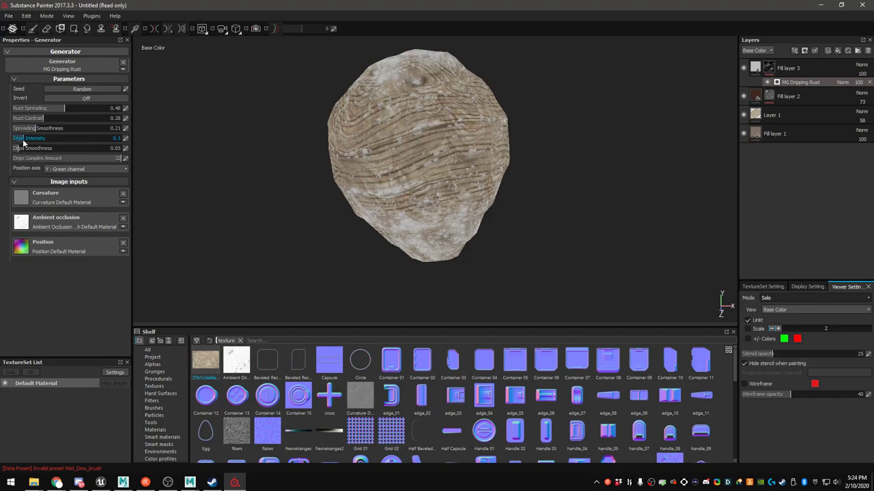
Randomize the MG Dripping Rust seed repeatedly, checking the pattern around the model
left_click(82, 88)
left_click(82, 89)
left_click(83, 89)
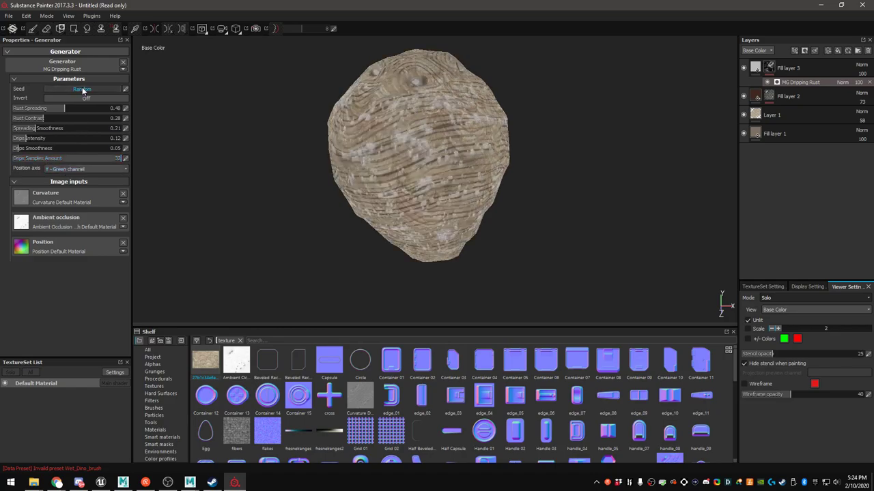
left_click_drag(328, 170, 370, 170, "alt")
left_click(89, 91)
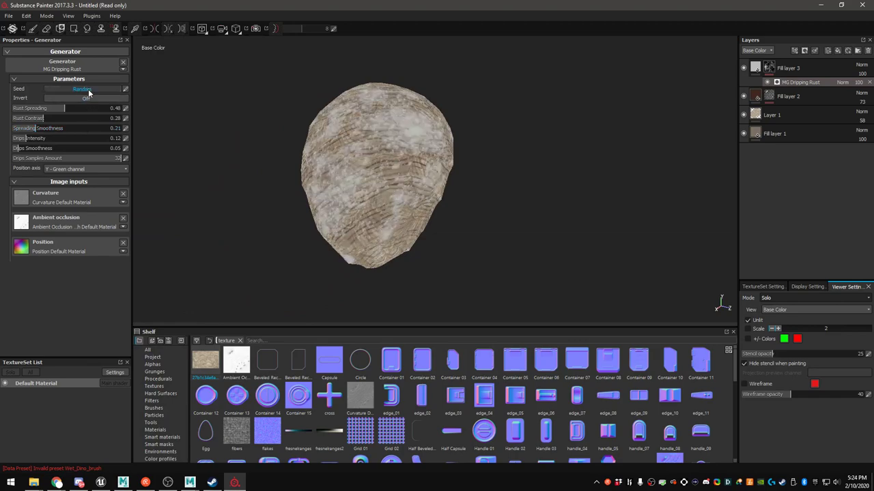
left_click(89, 91)
left_click_drag(308, 163, 348, 174, "alt")
scroll(348, 174, "up", 2)
left_click(86, 90)
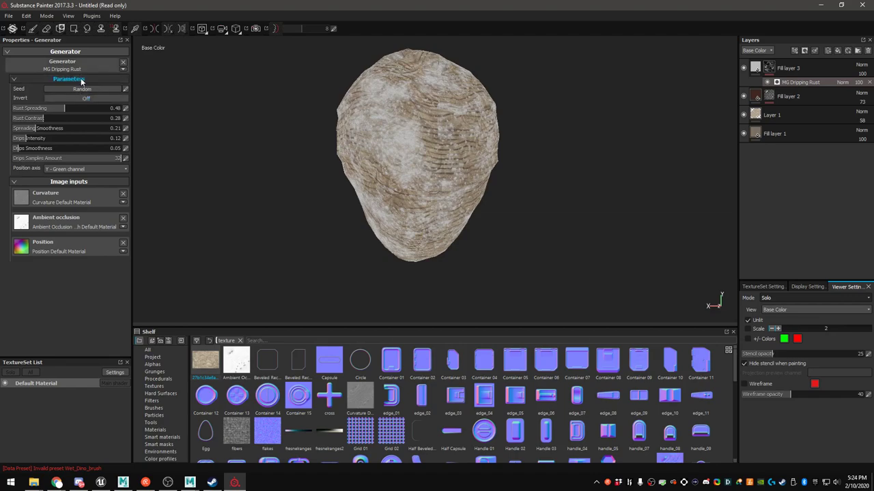
Try the X and Z channels as the generator's position axis, and return it to the Y green channel
left_click(68, 171)
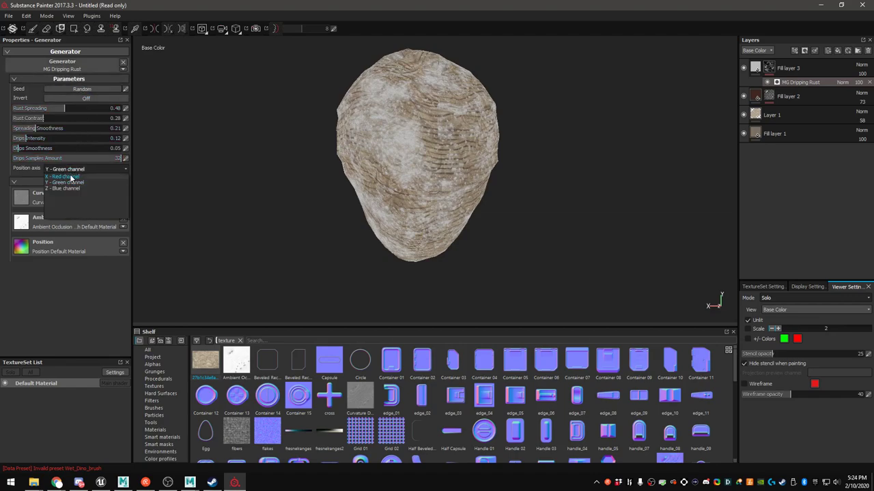
left_click(71, 177)
left_click(68, 169)
left_click(67, 189)
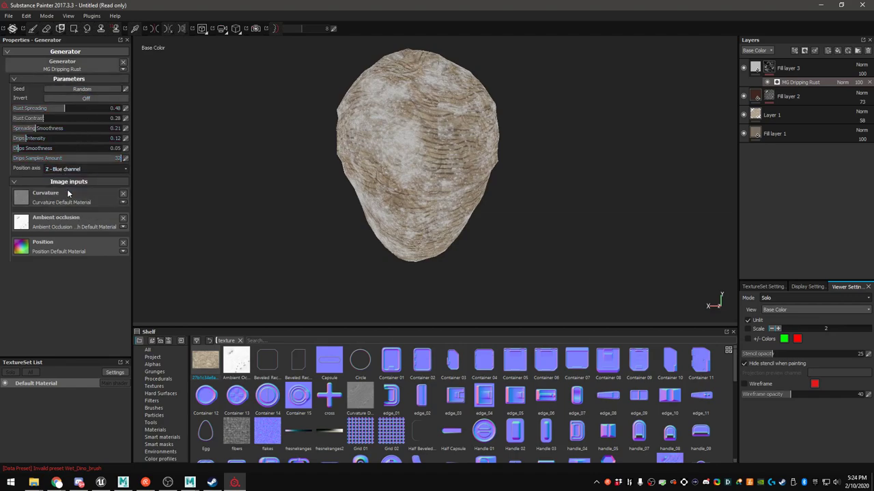
left_click(68, 169)
left_click(69, 188)
left_click(68, 170)
left_click(67, 182)
Set the generator's Drips Samples Amount to 24 and randomize the seed once more
right_click_drag(405, 194, 442, 179, "alt")
middle_click_drag(442, 180, 437, 262, "alt")
left_click_drag(437, 261, 390, 251, "alt")
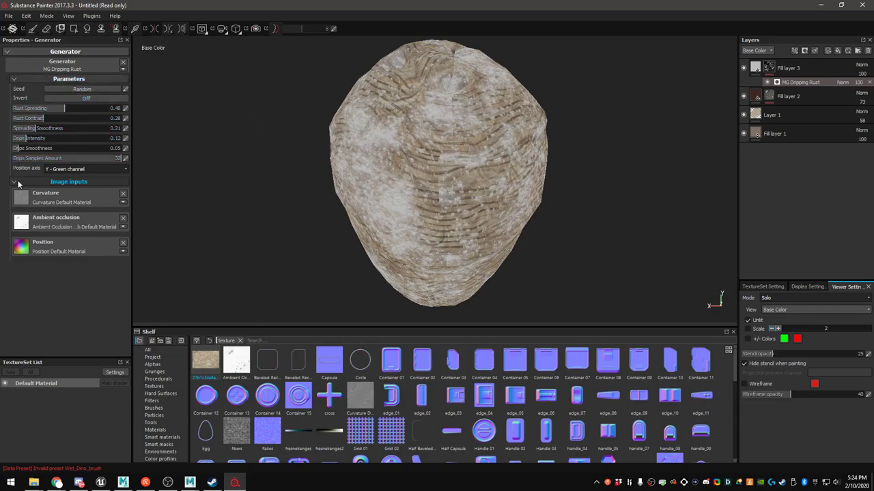
left_click_drag(56, 162, 94, 159)
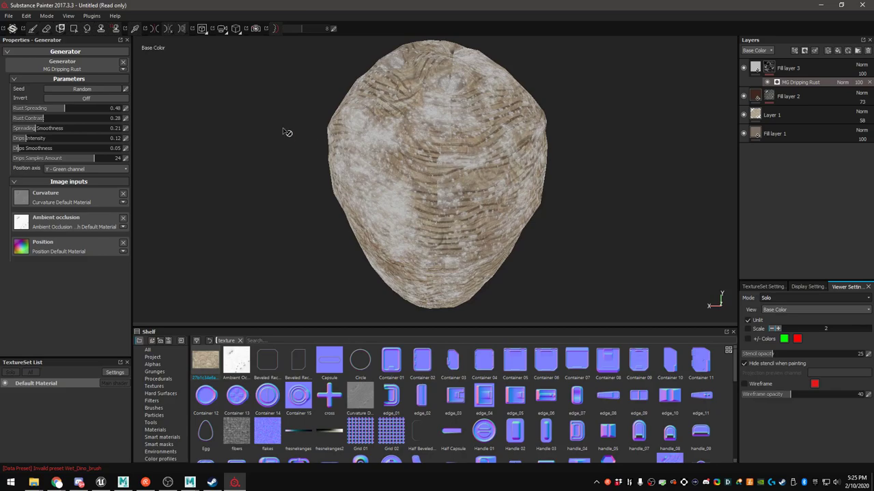
left_click(83, 88)
left_click_drag(443, 205, 511, 179, "alt")
right_click_drag(308, 184, 471, 193, "alt")
middle_click_drag(328, 210, 396, 223, "alt")
left_click_drag(396, 222, 451, 226, "alt")
middle_click_drag(423, 215, 380, 211, "alt")
left_click_drag(380, 210, 393, 227, "alt")
Change the base color of Fill layer 3 to a dark grayish brown
left_click(755, 67)
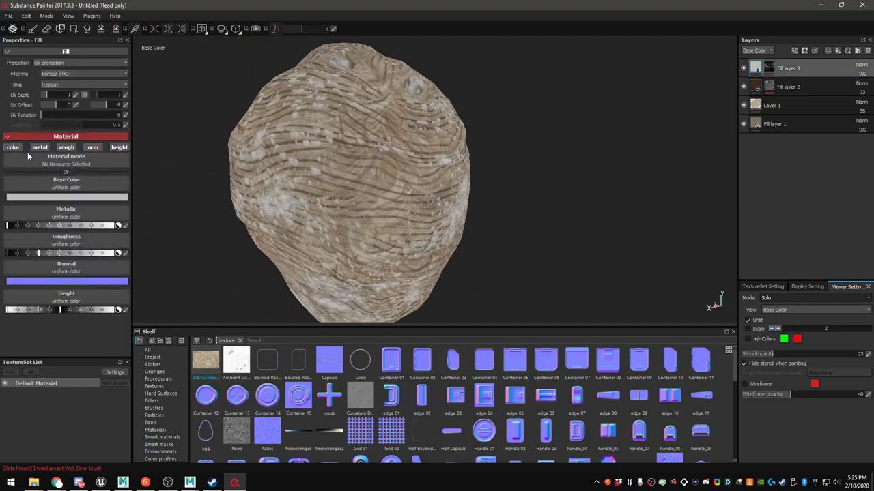
left_click(57, 157)
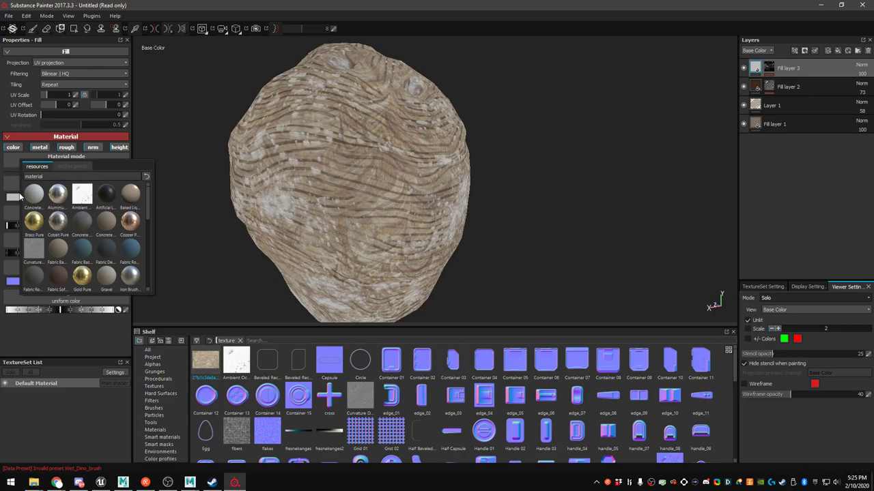
left_click(19, 197)
mouse_move(34, 220)
left_mouse_down()
mouse_move(31, 204)
mouse_move(36, 209)
left_mouse_up()
left_click(84, 236)
left_click_drag(84, 234, 84, 237)
left_click_drag(35, 215, 9, 185)
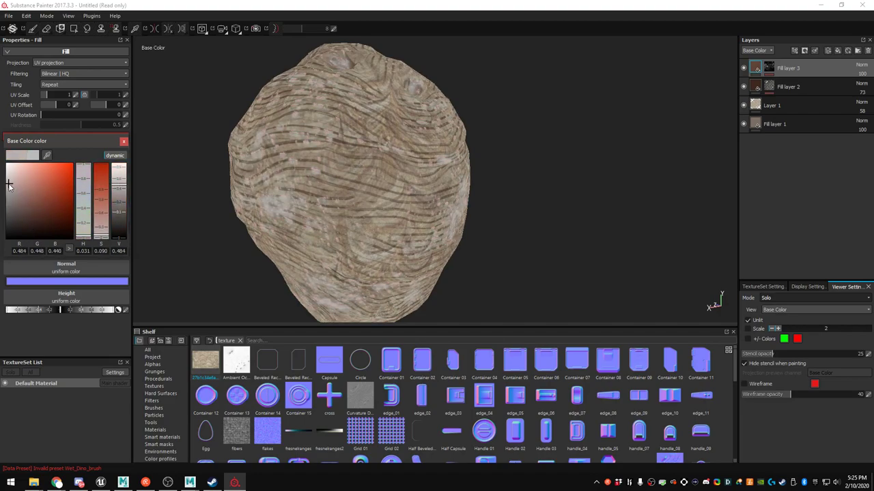
left_click_drag(16, 220, 20, 218)
left_click(123, 142)
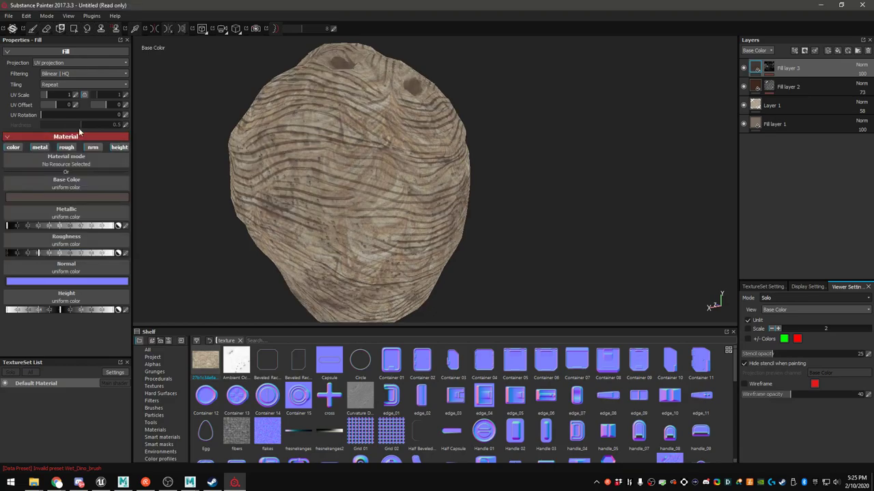
Set the mask generator's Rust Contrast to 0.05 and lower its Spreading Smoothness to near zero
left_click(771, 68)
left_click(785, 82)
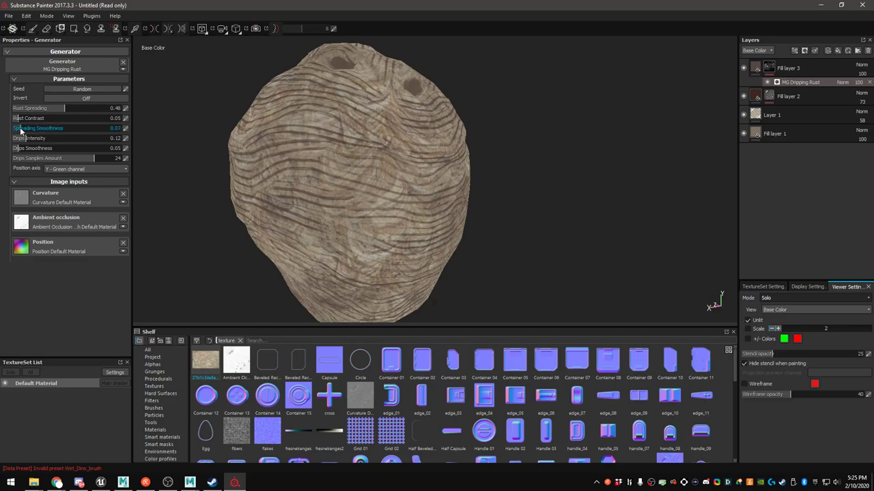
left_click_drag(283, 190, 369, 194, "alt")
middle_click_drag(369, 194, 307, 139, "alt")
left_click_drag(307, 140, 161, 133, "alt")
middle_click_drag(382, 161, 364, 189, "alt")
left_click_drag(364, 189, 442, 205, "alt")
Add a paint layer above Fill layer 3 and pick the Dirt 1 brush for painting the large hole
left_click(811, 66)
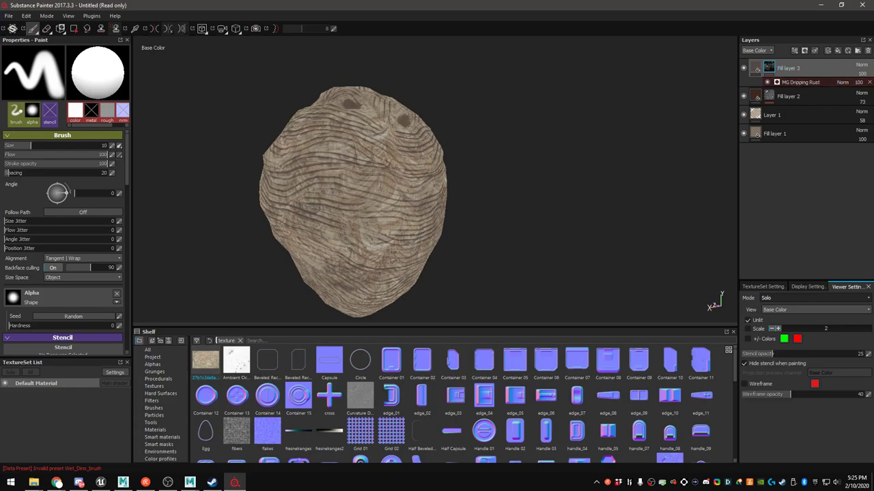
left_click_drag(573, 127, 407, 171, "alt")
middle_click_drag(408, 171, 413, 125, "alt")
mouse_move(413, 126)
left_mouse_down("alt")
mouse_move(464, 150)
mouse_move(410, 137)
left_mouse_up("alt")
right_click_drag(409, 137, 361, 130, "alt")
middle_click_drag(361, 130, 434, 166, "alt")
left_click_drag(435, 166, 434, 200, "alt")
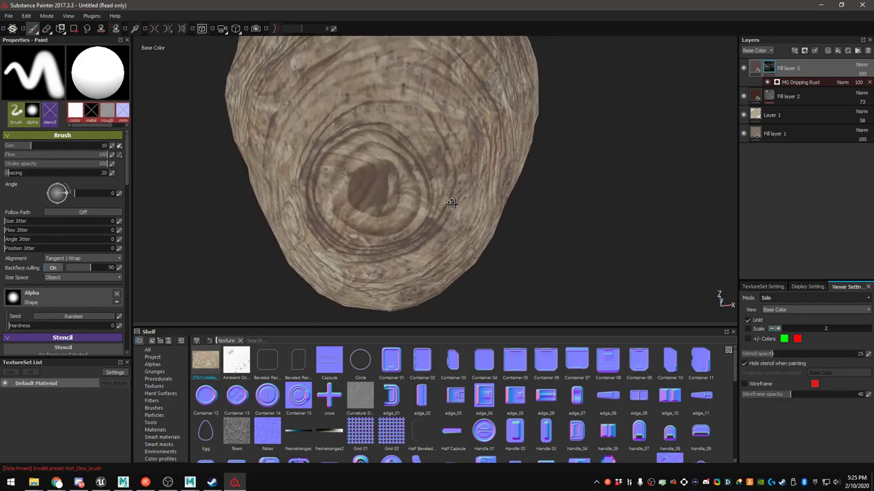
left_click(831, 52)
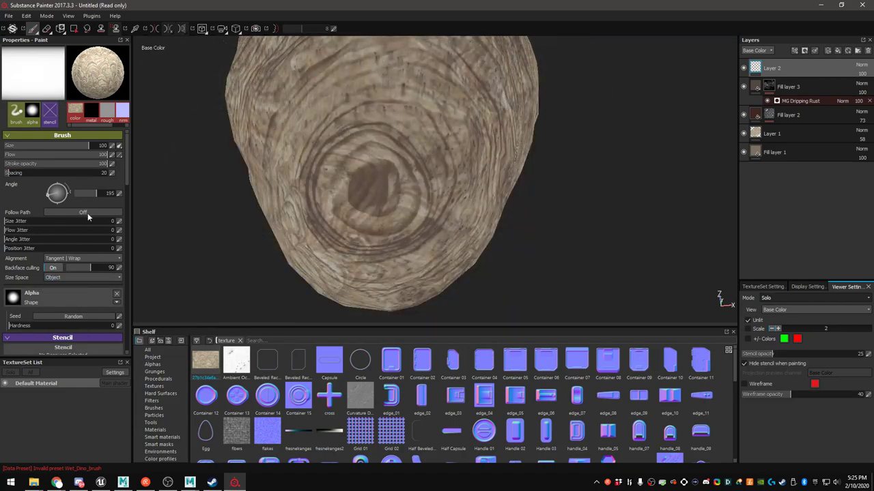
left_click(155, 408)
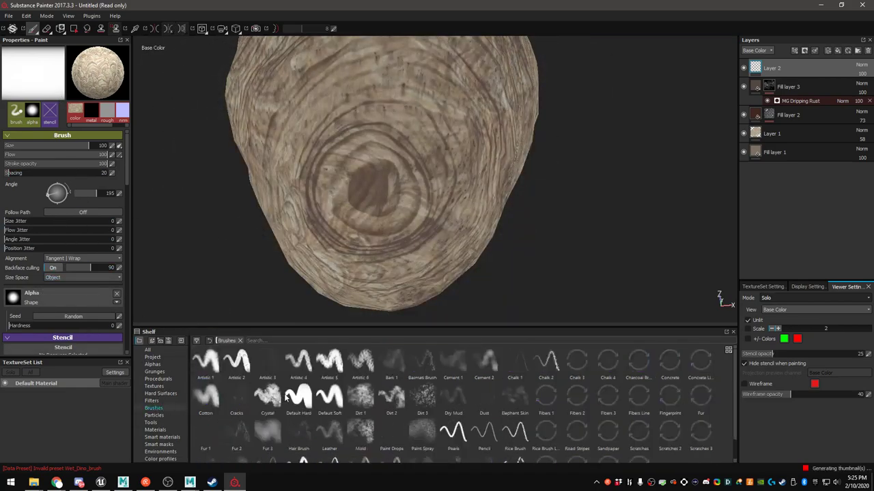
left_click(361, 395)
middle_click_drag(389, 223, 431, 230)
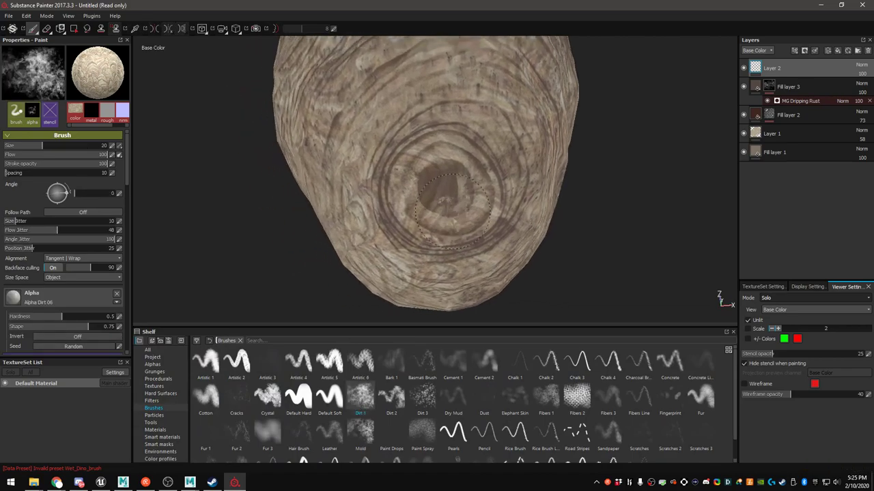
Set the brush's base color to near black and dab dirt into the centre of the large hole
scroll(68, 265, "down", 5)
scroll(68, 266, "down", 2)
scroll(69, 273, "up", 3)
scroll(70, 282, "down", 2)
left_click(116, 269)
left_click(54, 286)
left_click_drag(42, 296, 13, 326)
left_click(124, 235)
scroll(432, 179, "up", 3)
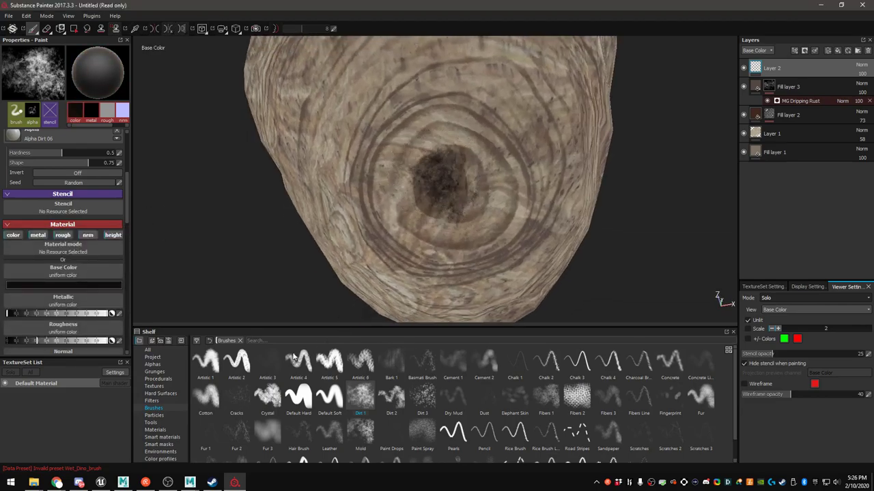
Fill the large hole with near black on Layer 2 using the Cotton brush
left_click(206, 396)
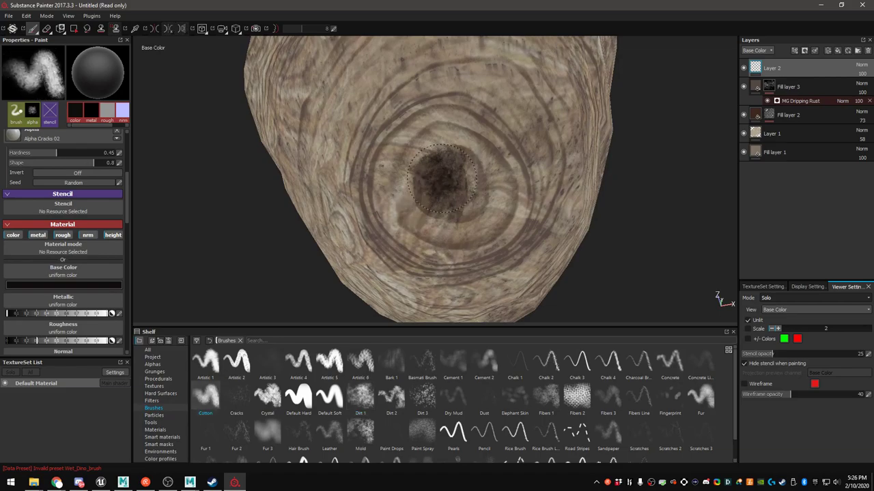
left_click_drag(434, 179, 439, 178)
mouse_move(509, 159)
left_mouse_down("alt")
mouse_move(542, 214)
mouse_move(529, 145)
mouse_move(406, 167)
left_mouse_up("alt")
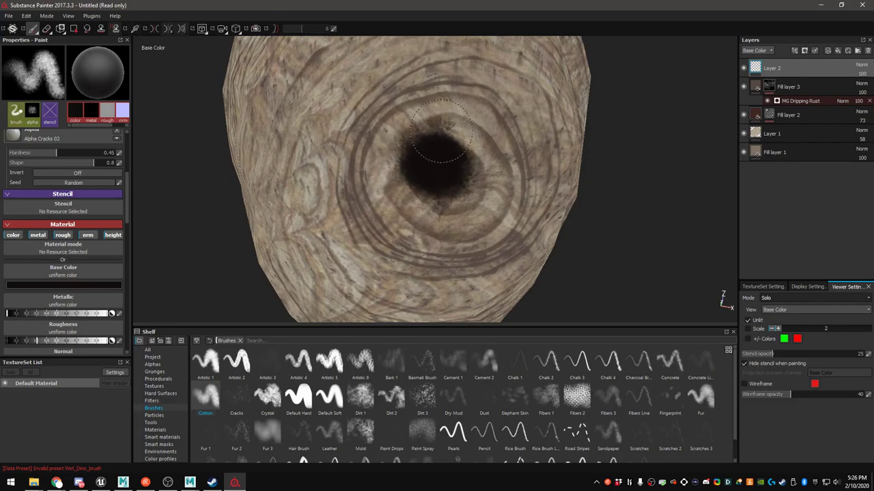
Switch the viewer back to Material mode with the two small holes in view
mouse_move(439, 131)
left_mouse_down("alt")
mouse_move(537, 209)
mouse_move(431, 238)
mouse_move(419, 156)
left_mouse_up("alt")
right_click_drag(439, 135, 389, 85, "alt")
left_click_drag(389, 85, 443, 232, "alt")
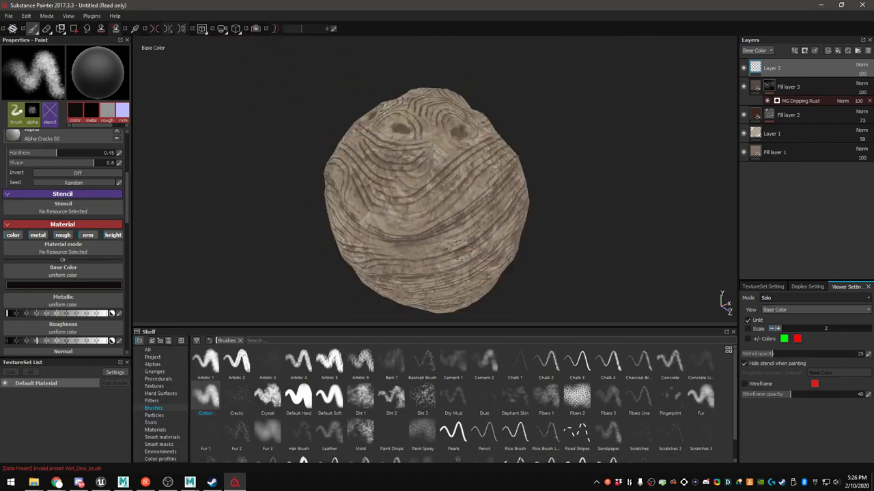
right_click_drag(444, 232, 477, 252, "alt")
left_click(793, 311)
left_click(764, 322)
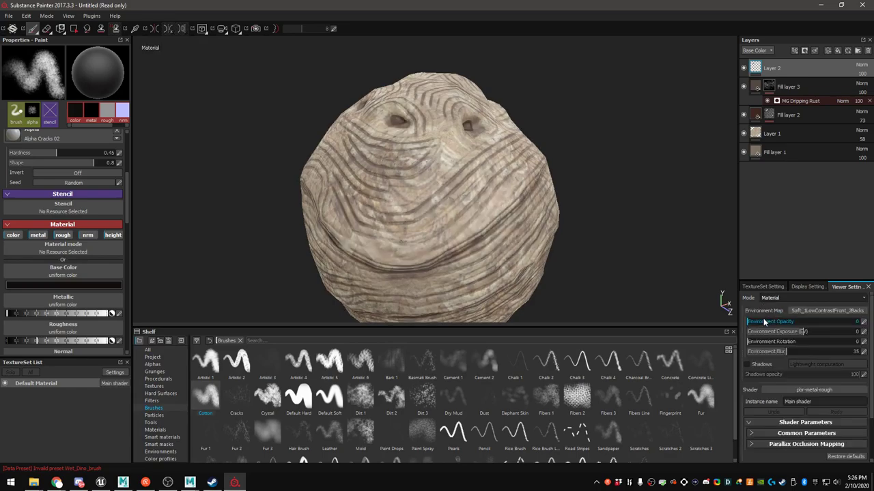
Paint the inside of each small hole around the model's upper part near black on Layer 2 with a smaller Cotton brush
mouse_move(413, 116)
left_mouse_down("alt")
mouse_move(495, 220)
mouse_move(485, 220)
left_mouse_up("alt")
scroll(482, 220, "up", 6)
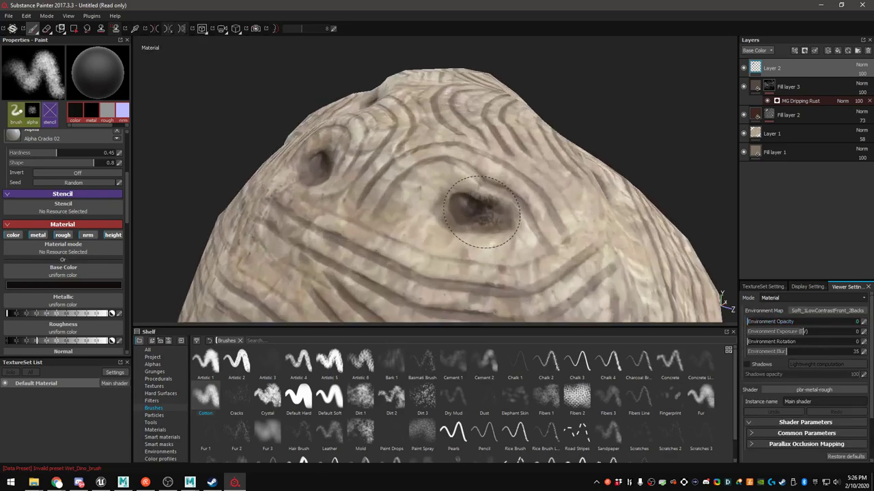
right_click_drag(459, 210, 442, 196, "ctrl")
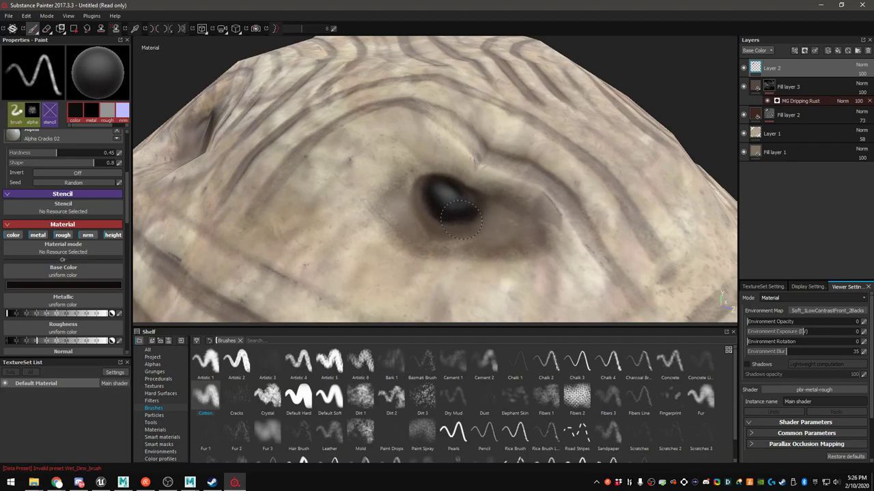
mouse_move(464, 217)
left_mouse_down("alt")
mouse_move(483, 199)
mouse_move(366, 166)
mouse_move(457, 198)
mouse_move(360, 248)
mouse_move(318, 254)
mouse_move(400, 196)
mouse_move(484, 160)
mouse_move(470, 141)
left_mouse_up("alt")
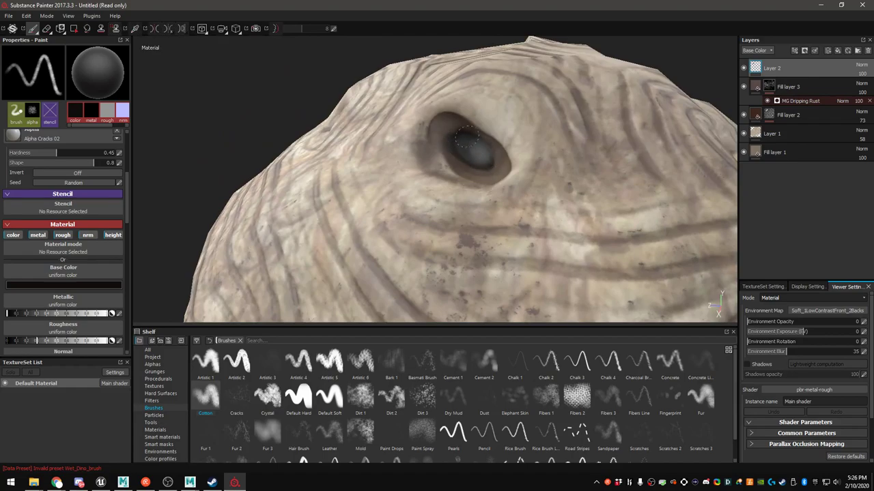
mouse_move(481, 153)
left_mouse_down("alt")
mouse_move(471, 171)
mouse_move(476, 187)
mouse_move(428, 154)
mouse_move(434, 185)
left_mouse_up("alt")
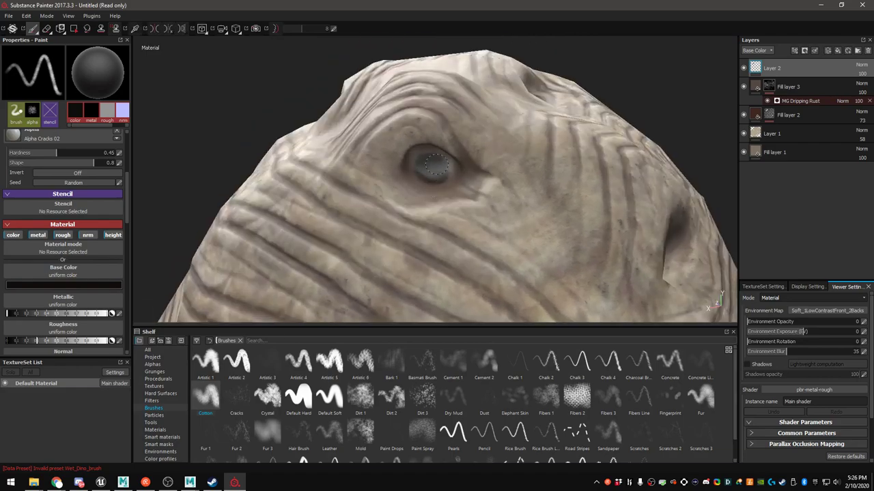
mouse_move(441, 178)
left_mouse_down("alt")
mouse_move(490, 221)
mouse_move(472, 207)
left_mouse_up("alt")
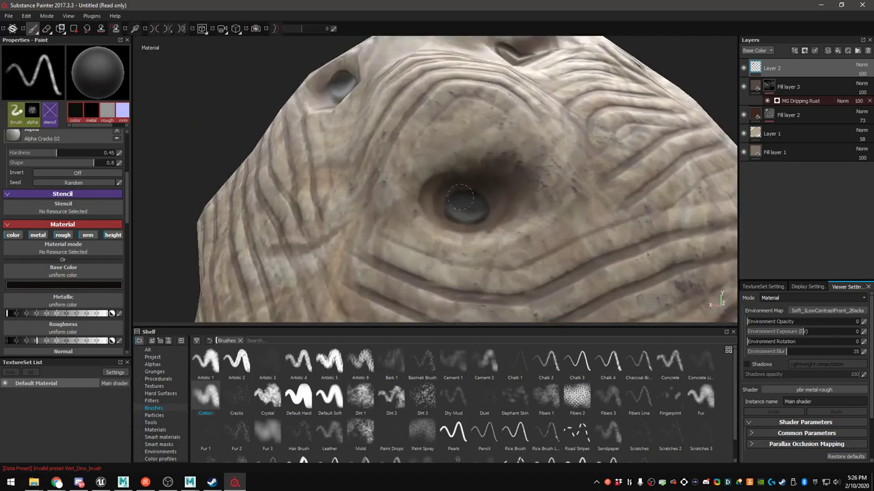
scroll(505, 207, "down", 5)
left_click_drag(521, 197, 526, 173, "alt")
middle_click_drag(526, 173, 418, 177, "alt")
scroll(418, 167, "up", 6)
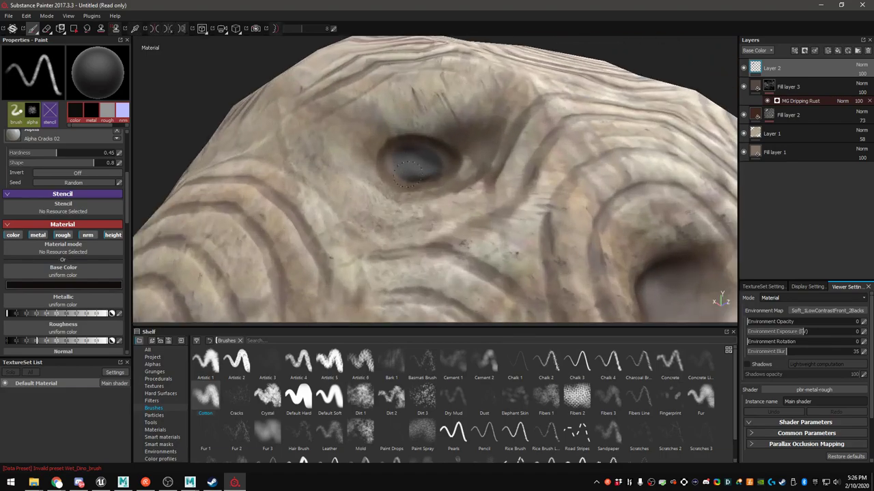
left_click_drag(490, 181, 430, 172, "alt")
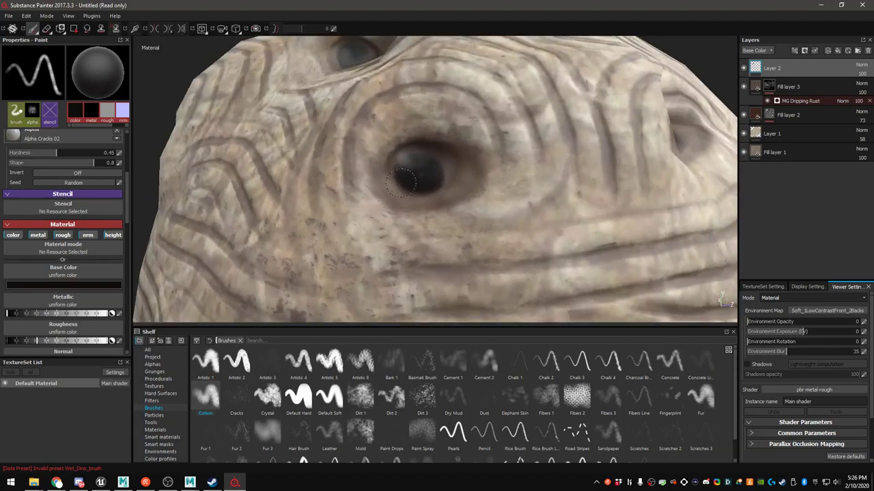
Touch up the inside of the large hole at the model's lower end with near black paint on Layer 2
scroll(423, 179, "down", 5)
mouse_move(423, 179)
left_mouse_down("alt")
mouse_move(466, 181)
mouse_move(546, 219)
mouse_move(551, 231)
mouse_move(492, 238)
mouse_move(355, 208)
mouse_move(360, 198)
left_mouse_up("alt")
scroll(571, 228, "down", 5)
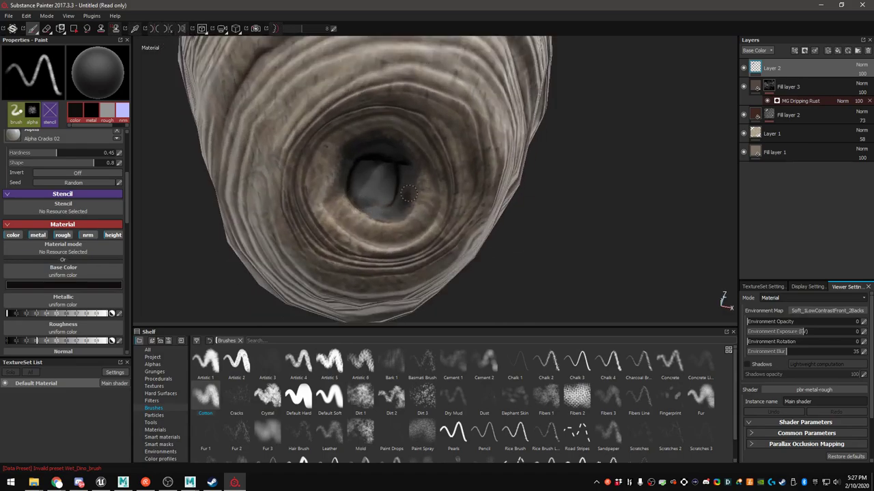
left_click_drag(399, 197, 360, 168, "alt")
left_click_drag(350, 168, 401, 184, "alt")
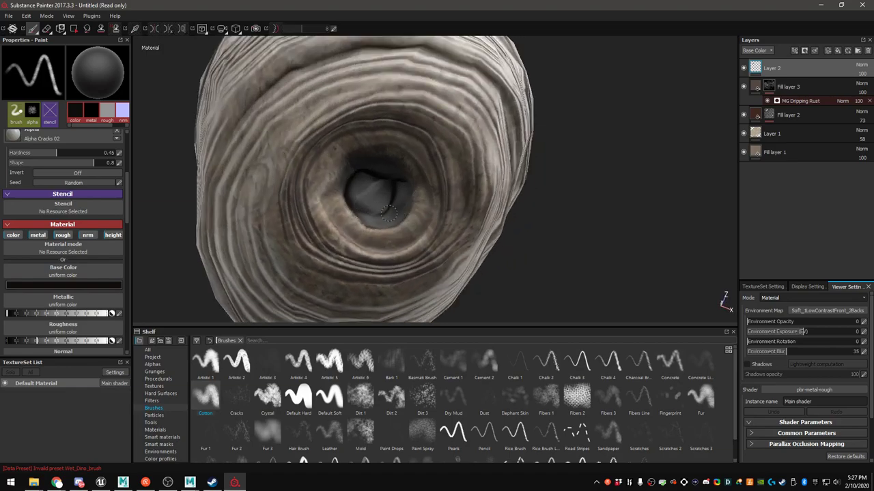
scroll(389, 214, "down", 3)
left_click_drag(389, 213, 380, 238, "alt")
scroll(380, 238, "down", 3)
middle_click_drag(381, 238, 387, 292, "alt")
left_click_drag(461, 261, 408, 151, "alt")
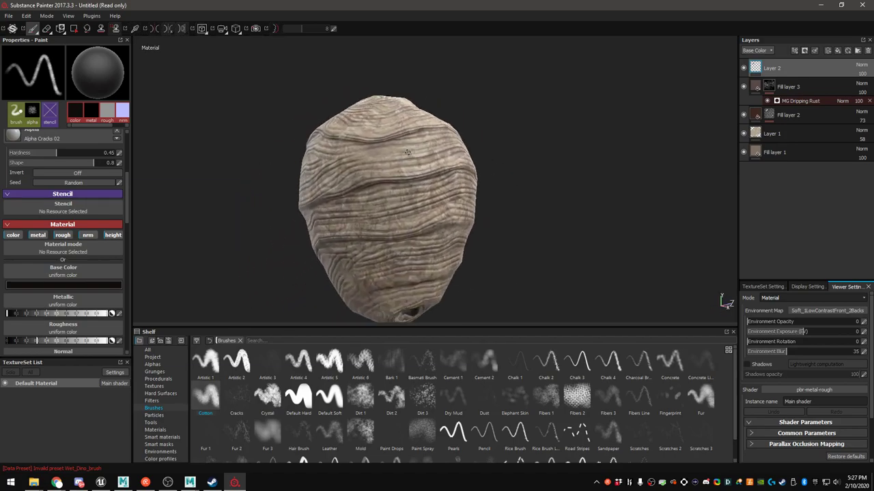
Add a paint layer above Layer 2 and name it shading
mouse_move(398, 202)
left_mouse_down("alt")
mouse_move(438, 151)
mouse_move(451, 155)
left_mouse_up("alt")
left_click(828, 51)
double_click(771, 68)
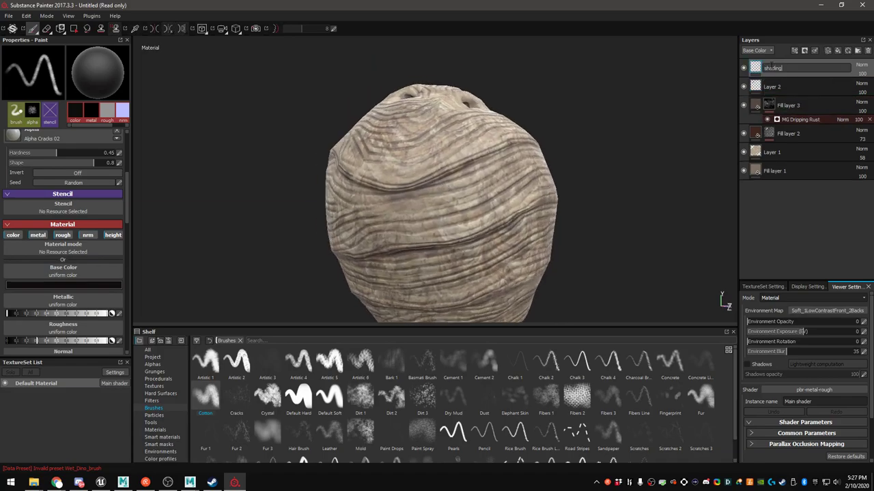
type("shading")
key("Return")
scroll(515, 276, "up", 2)
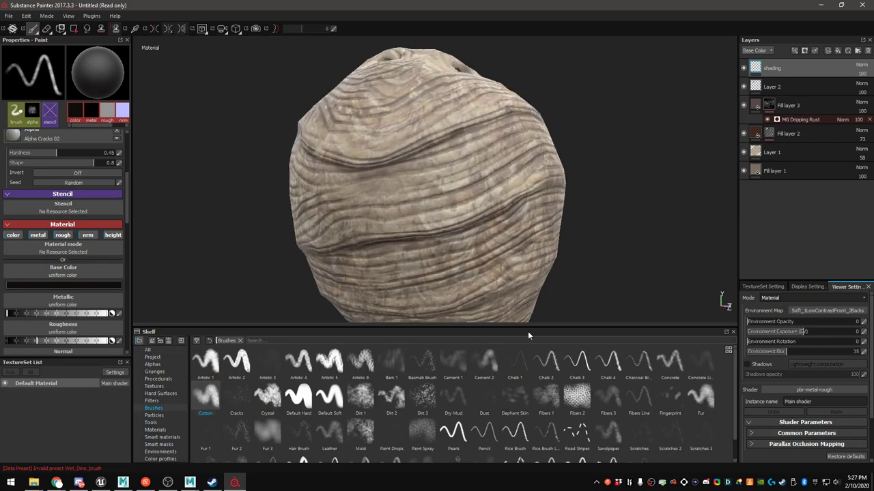
Paint dark shading beneath the large overlapping ridge all around the model on the shading layer with the Sandpaper brush
left_click(595, 442)
left_click_drag(508, 144, 509, 174, "alt")
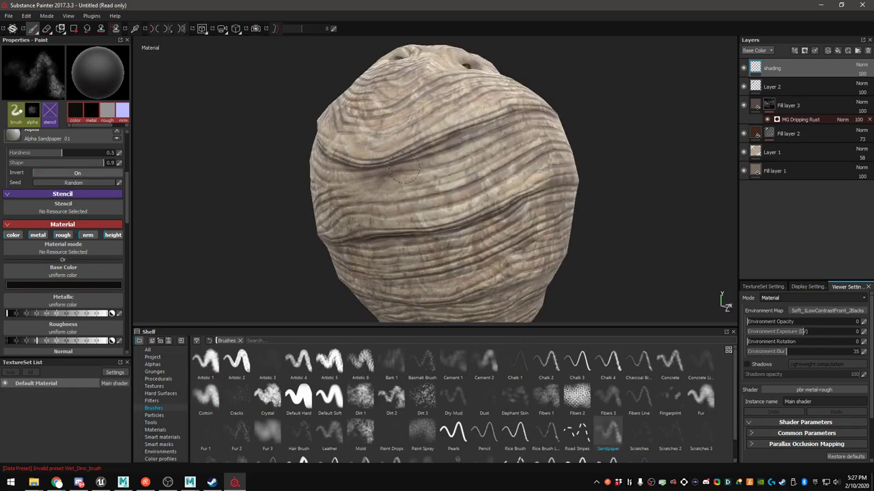
left_click_drag(343, 177, 469, 190, "alt")
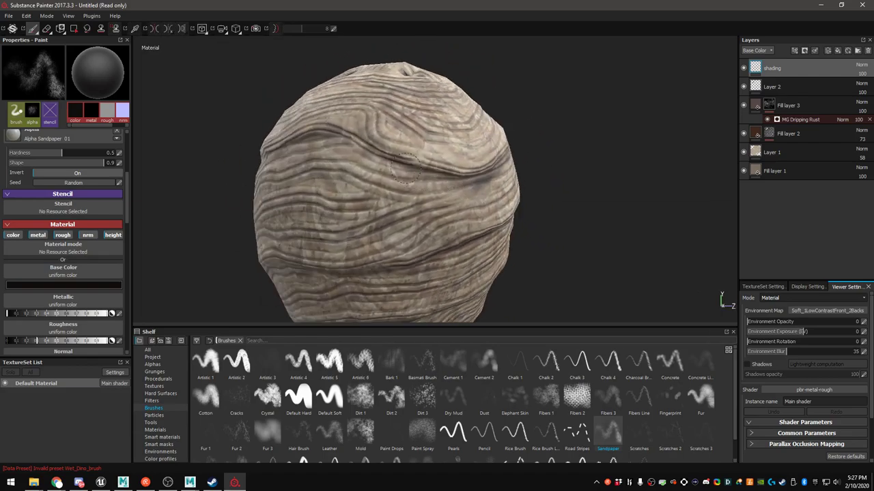
left_click_drag(346, 162, 445, 145, "alt")
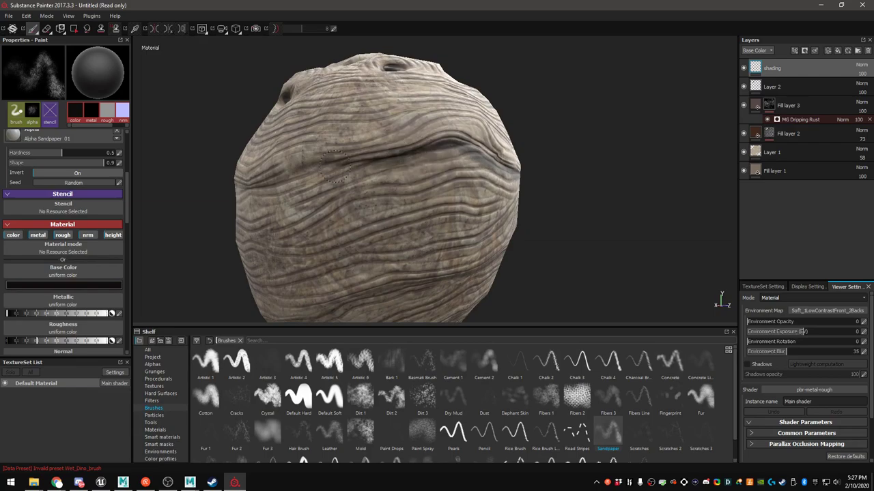
left_click_drag(287, 169, 469, 152, "alt")
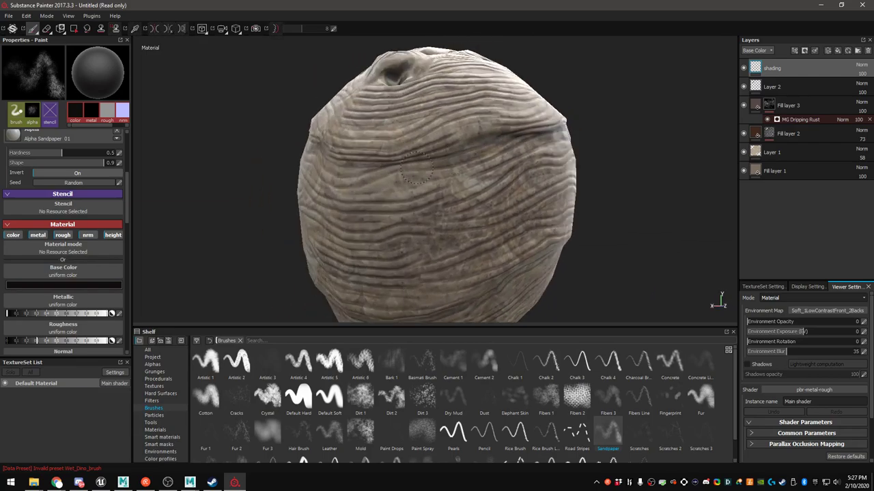
left_click_drag(340, 169, 511, 189, "alt")
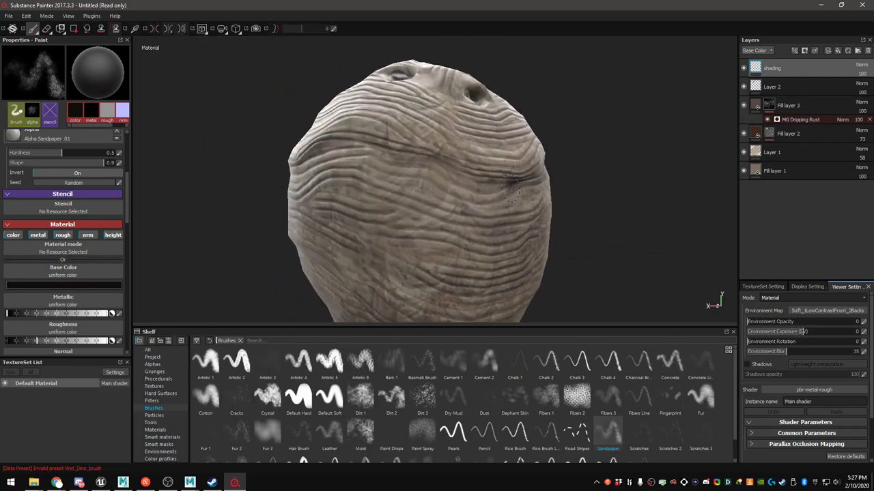
left_click_drag(333, 154, 480, 150, "alt")
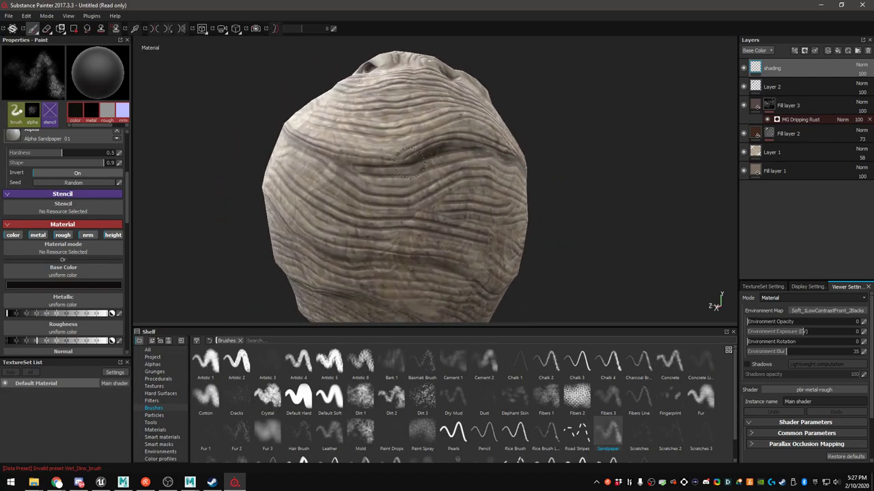
left_click_drag(480, 152, 420, 172, "alt")
mouse_move(348, 147)
left_mouse_down("alt")
mouse_move(335, 153)
mouse_move(433, 162)
mouse_move(442, 142)
left_mouse_up("alt")
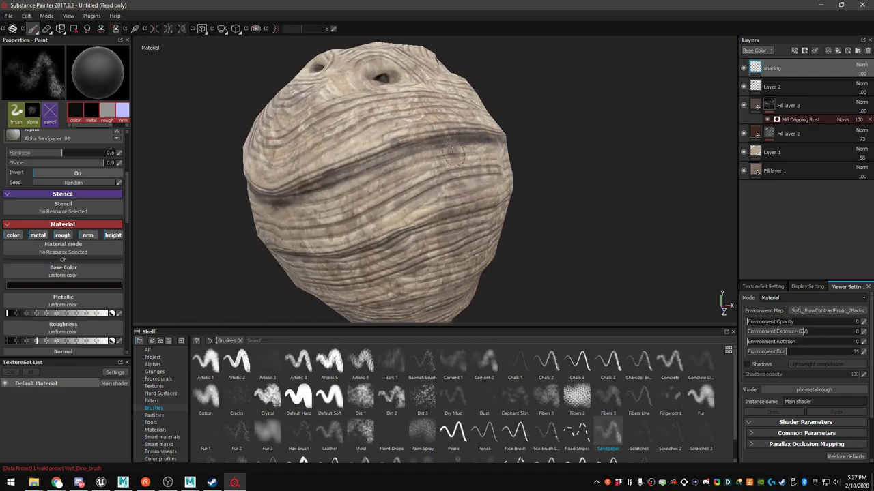
Switch the viewer to the solo Base Color view to check the shading on the whole model
scroll(455, 148, "down", 5)
left_click_drag(425, 224, 518, 205, "alt")
scroll(284, 228, "up", 2)
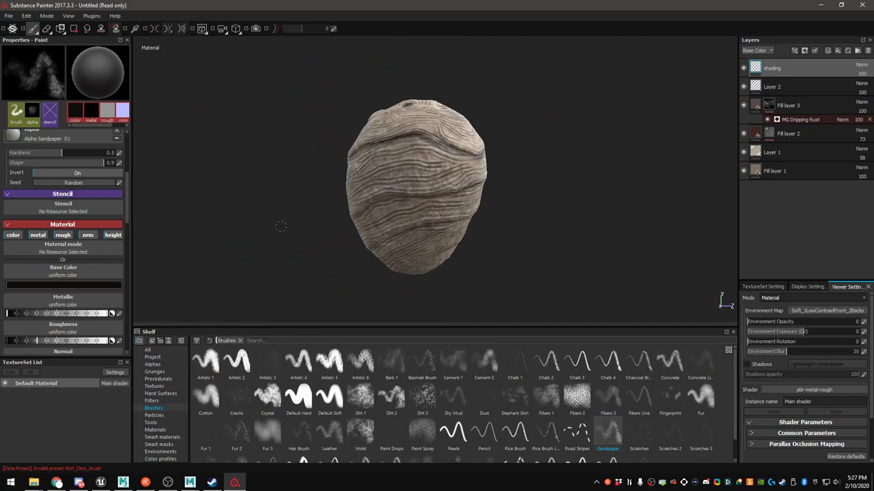
scroll(284, 227, "up", 1)
left_click(767, 298)
left_click(770, 307)
left_click_drag(447, 148, 437, 164, "alt")
Lower the shading layer's opacity to 50 and inspect the result from several sides
left_click_drag(852, 82, 830, 88)
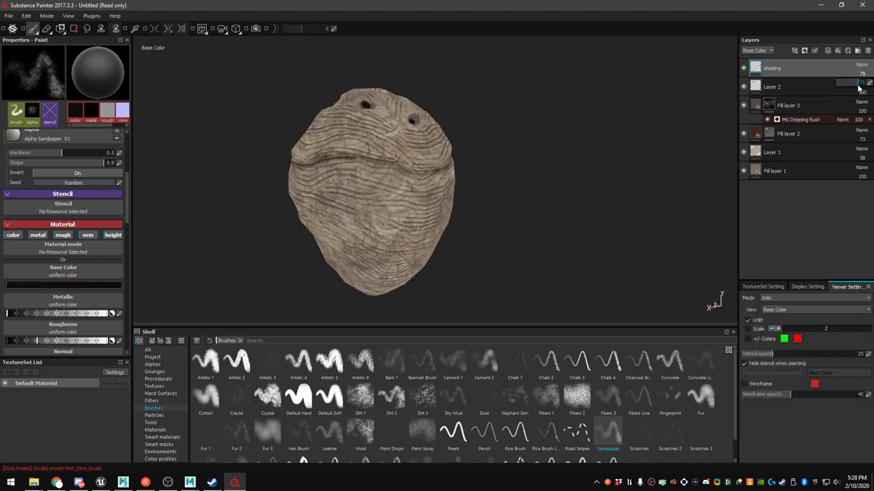
mouse_move(406, 133)
left_mouse_down("alt")
mouse_move(427, 248)
mouse_move(296, 197)
left_mouse_up("alt")
mouse_move(519, 222)
left_mouse_down("alt")
mouse_move(420, 191)
mouse_move(275, 114)
mouse_move(501, 175)
mouse_move(501, 185)
mouse_move(463, 198)
mouse_move(577, 195)
mouse_move(460, 191)
mouse_move(437, 208)
mouse_move(414, 255)
mouse_move(189, 241)
left_mouse_up("alt")
right_click_drag(189, 241, 380, 207, "alt")
middle_click_drag(381, 207, 378, 247, "alt")
left_click_drag(377, 246, 382, 152, "alt")
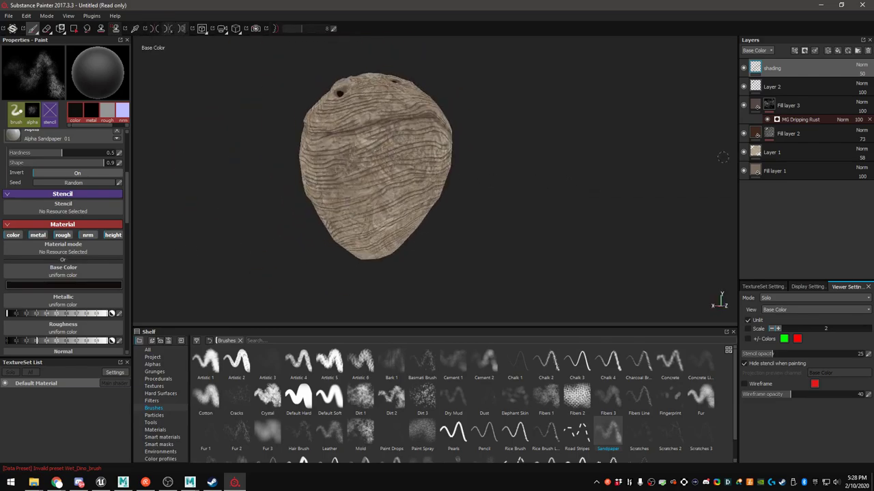
Delete the shading layer
left_click(862, 65)
left_click(861, 66)
left_click(867, 52)
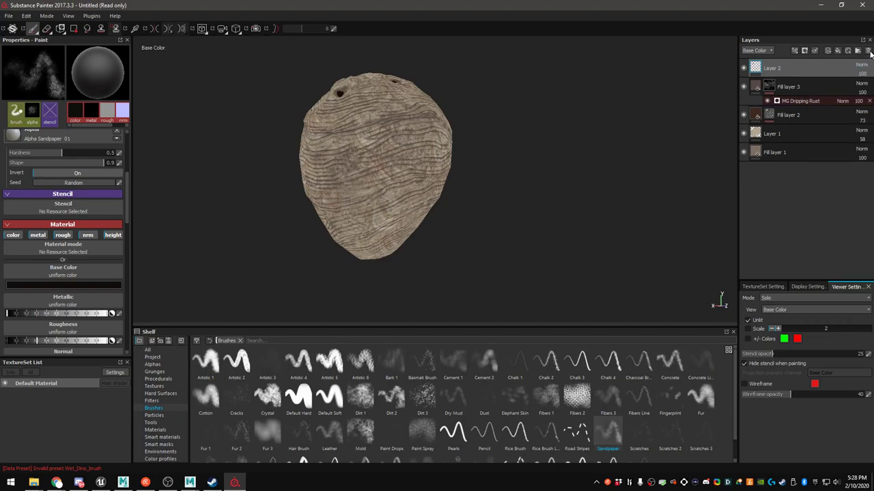
Add a fill layer above Layer 2 and name it colouring
right_click_drag(401, 120, 425, 130, "alt")
left_click_drag(425, 129, 300, 176, "alt")
middle_click_drag(301, 176, 456, 155, "alt")
left_click_drag(456, 155, 458, 152, "alt")
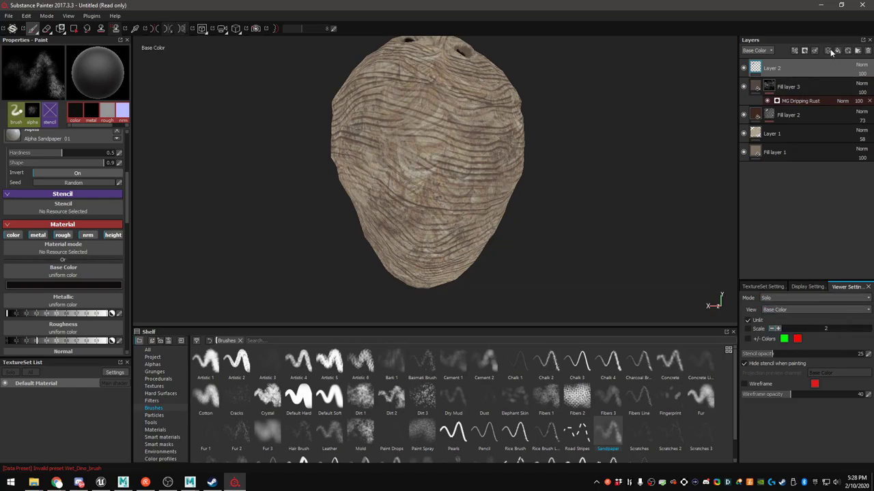
left_click(803, 51)
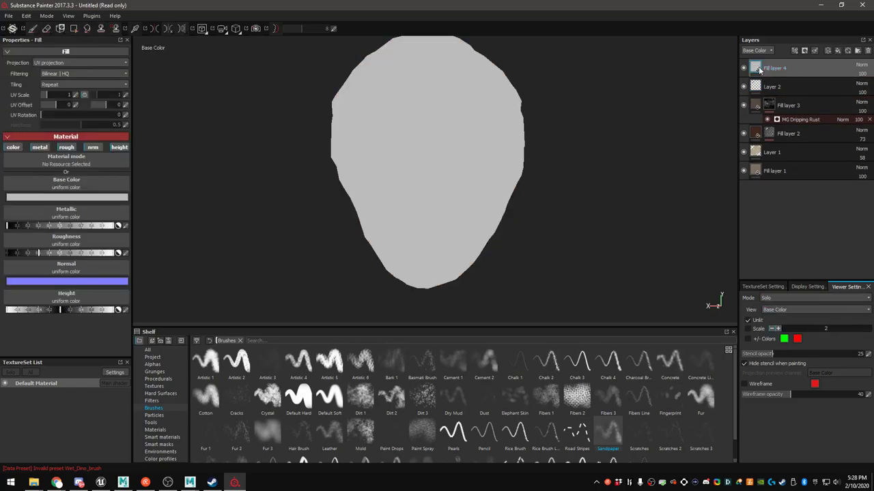
double_click(766, 67)
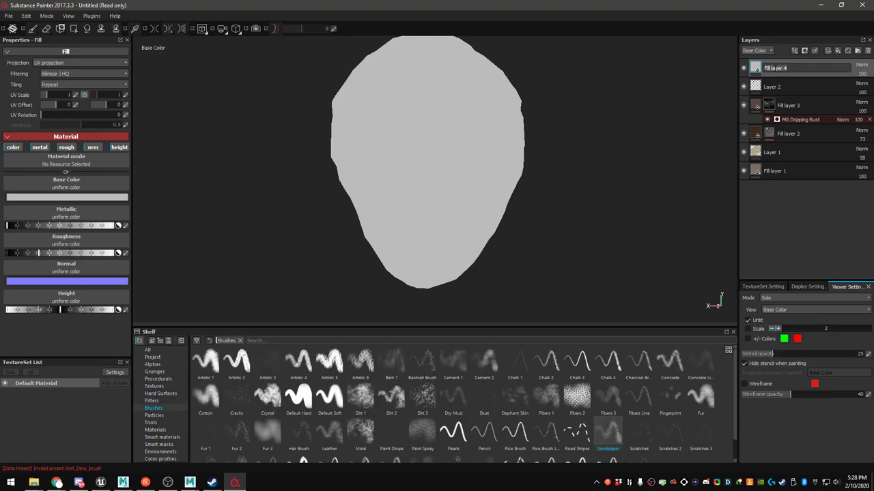
type("colouring")
key("Return")
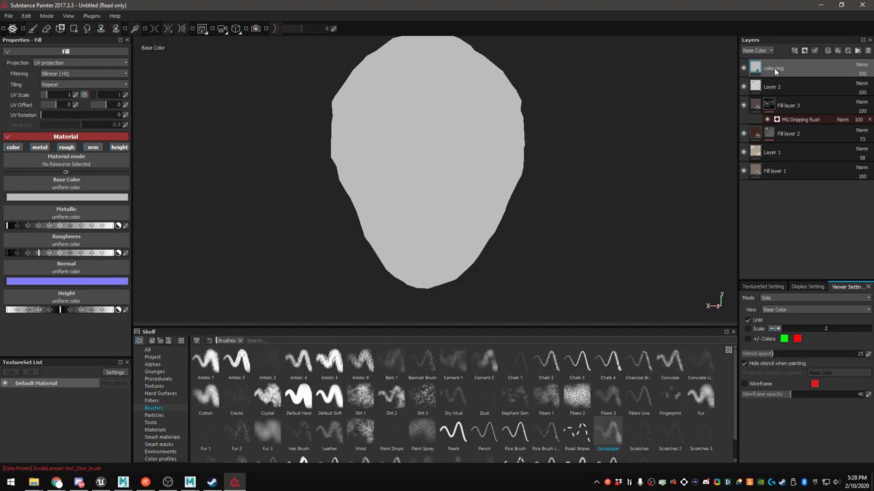
Set the colouring layer's base color to a muted orange-brown
left_click(95, 198)
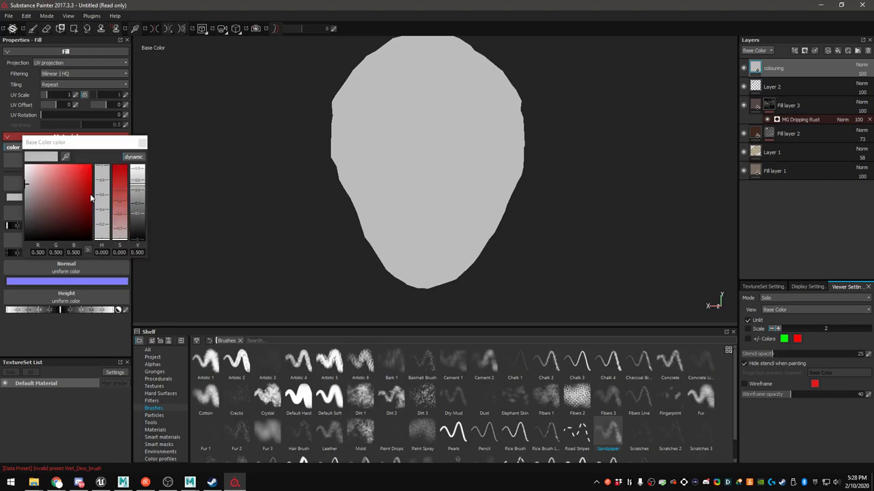
left_click(56, 220)
left_click(102, 240)
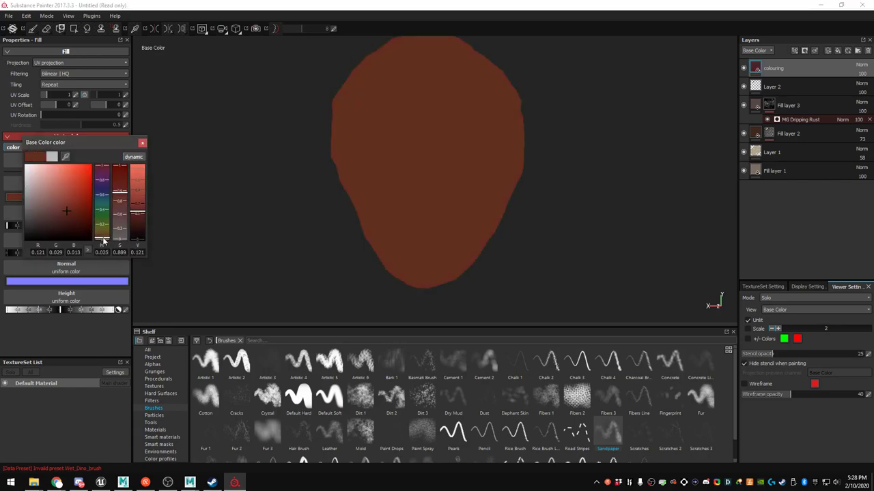
left_click_drag(53, 203, 66, 192)
left_click(142, 142)
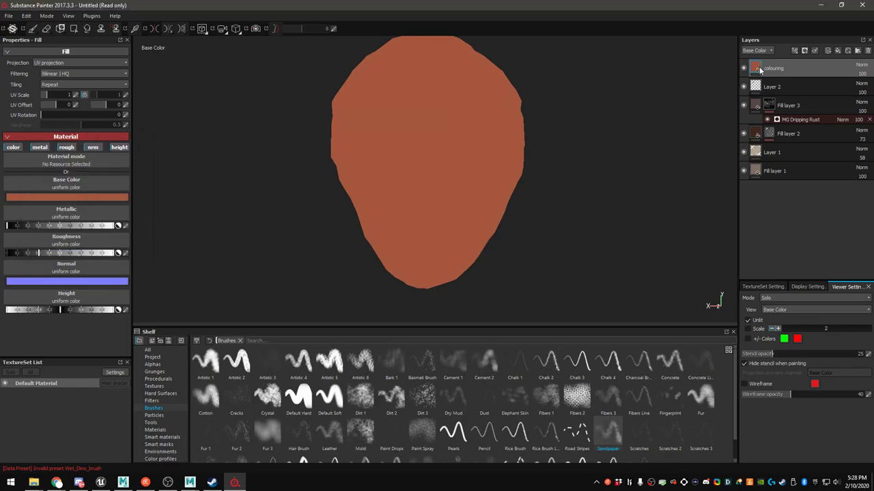
Add a black mask to the colouring layer
right_click(759, 66)
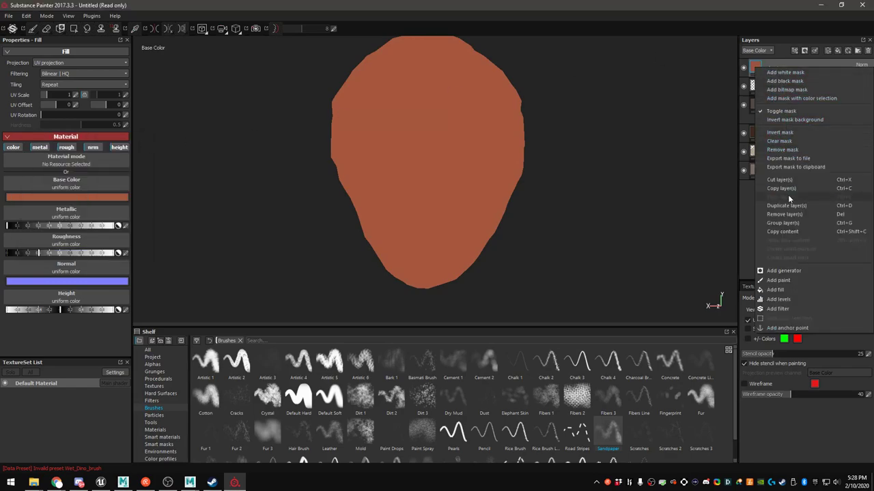
left_click(785, 81)
mouse_move(460, 115)
left_mouse_down("alt")
mouse_move(478, 132)
mouse_move(419, 242)
left_mouse_up("alt")
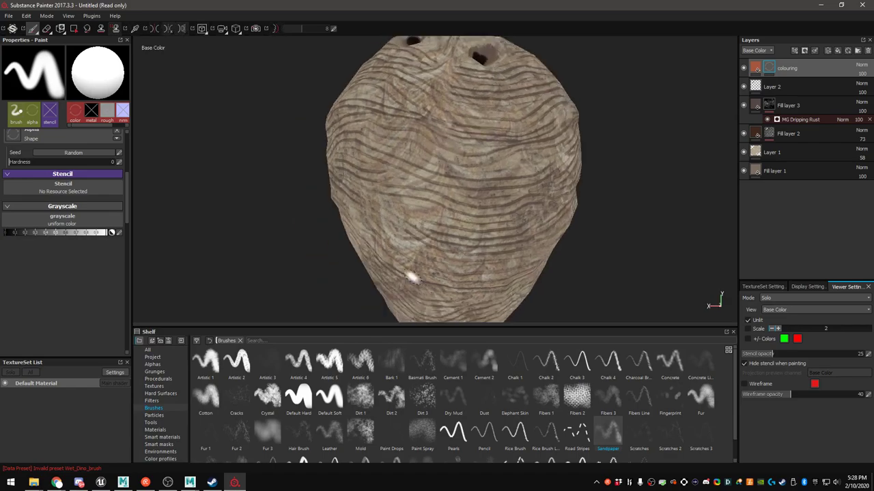
With the Artistic 1 brush, paint the first orange-brown stripe along the grain around the hive's upper body on the colouring mask
left_click(215, 376)
scroll(469, 173, "up", 2)
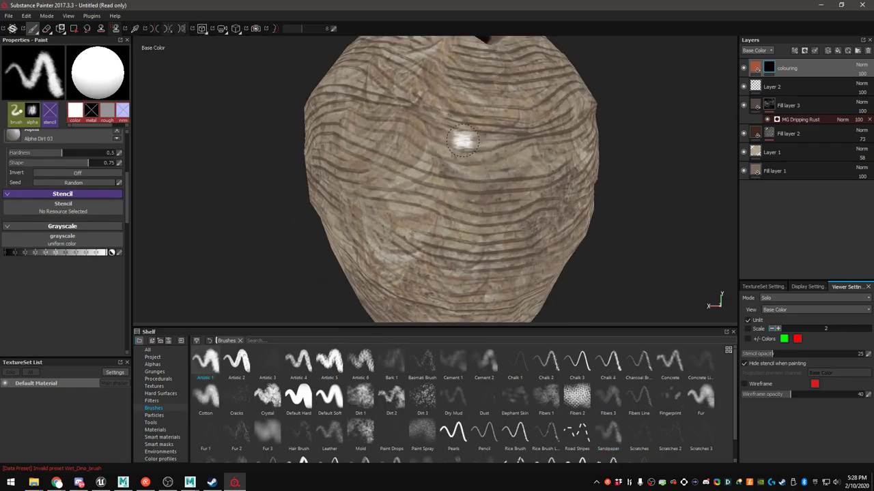
mouse_move(444, 166)
left_mouse_down("alt")
mouse_move(443, 189)
mouse_move(494, 191)
left_mouse_up("alt")
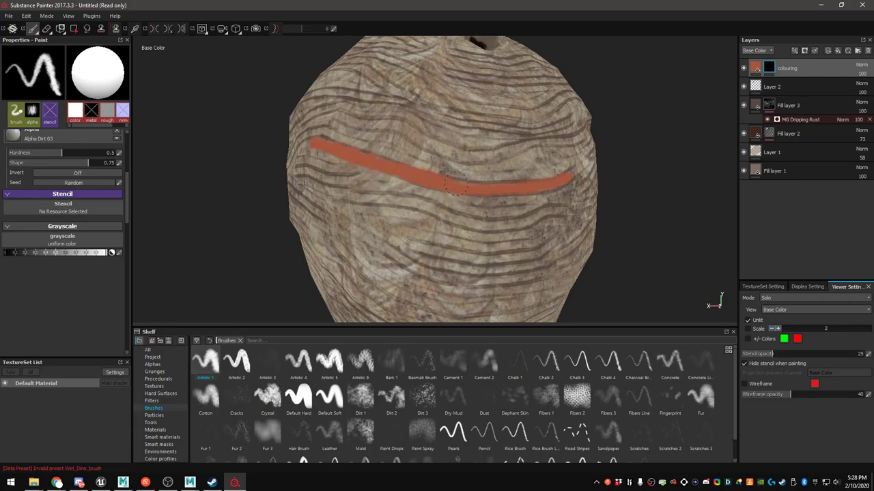
mouse_move(544, 186)
left_mouse_down("alt")
mouse_move(346, 171)
mouse_move(499, 173)
left_mouse_up("alt")
mouse_move(466, 145)
left_mouse_down()
mouse_move(428, 142)
mouse_move(341, 175)
mouse_move(282, 180)
left_mouse_up()
mouse_move(281, 180)
left_mouse_down("alt")
mouse_move(353, 177)
mouse_move(542, 218)
left_mouse_up("alt")
mouse_move(489, 209)
left_mouse_down()
mouse_move(450, 203)
mouse_move(374, 161)
left_mouse_up()
mouse_move(290, 145)
left_mouse_down("alt")
mouse_move(302, 164)
mouse_move(553, 187)
mouse_move(327, 166)
mouse_move(278, 182)
left_mouse_up("alt")
left_click_drag(278, 181, 488, 190, "alt")
mouse_move(334, 225)
left_mouse_down()
mouse_move(387, 217)
mouse_move(551, 159)
left_mouse_up()
right_click_drag(551, 159, 492, 193, "alt")
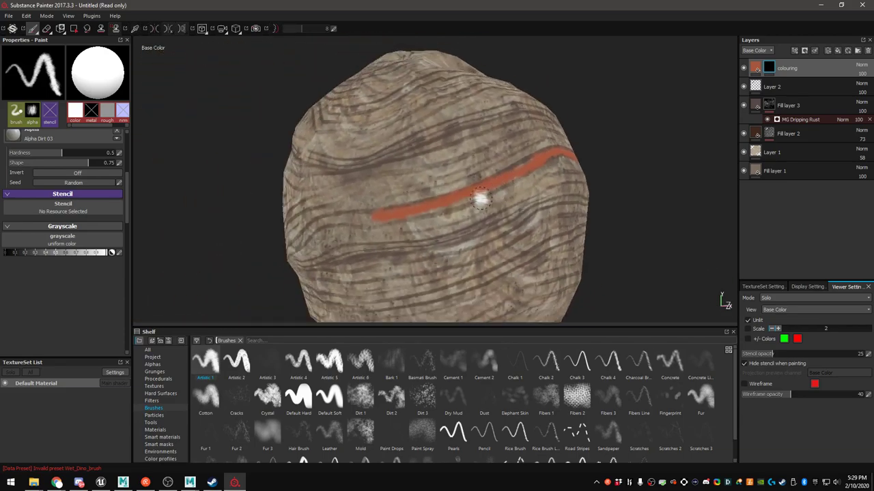
Continue the stripe around the back of the hive and paint a second stripe beside it, following the wavy grain
left_click_drag(491, 193, 381, 232, "alt")
middle_click_drag(381, 232, 512, 195, "alt")
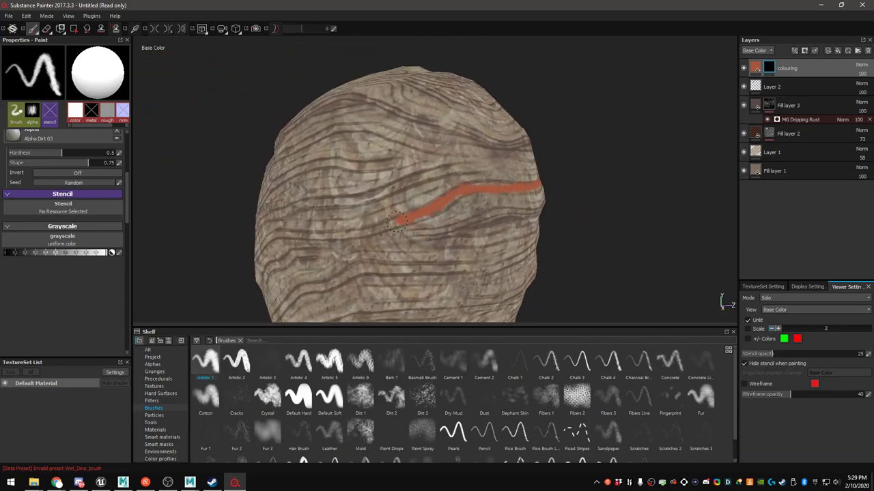
left_click_drag(266, 239, 478, 216, "alt")
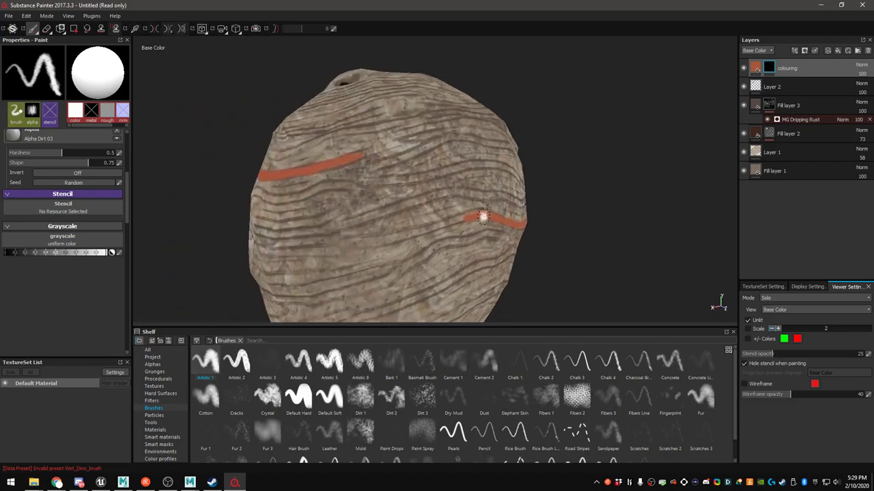
left_click_drag(286, 242, 464, 242, "alt")
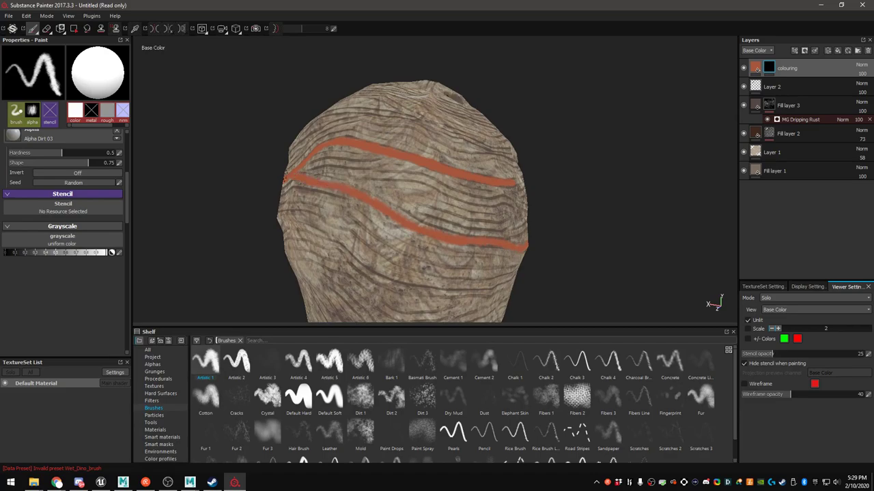
middle_click_drag(465, 226, 536, 213, "alt")
left_click_drag(536, 213, 327, 225, "alt")
middle_click_drag(328, 225, 388, 225, "alt")
right_click_drag(389, 226, 505, 227, "alt")
mouse_move(506, 228)
left_mouse_down("alt")
mouse_move(479, 230)
mouse_move(452, 187)
left_mouse_up("alt")
Paint a stripe winding around the hive's upper part, curving beneath and between the small holes
mouse_move(665, 129)
left_mouse_down("alt")
mouse_move(478, 164)
mouse_move(368, 195)
mouse_move(396, 180)
left_mouse_up("alt")
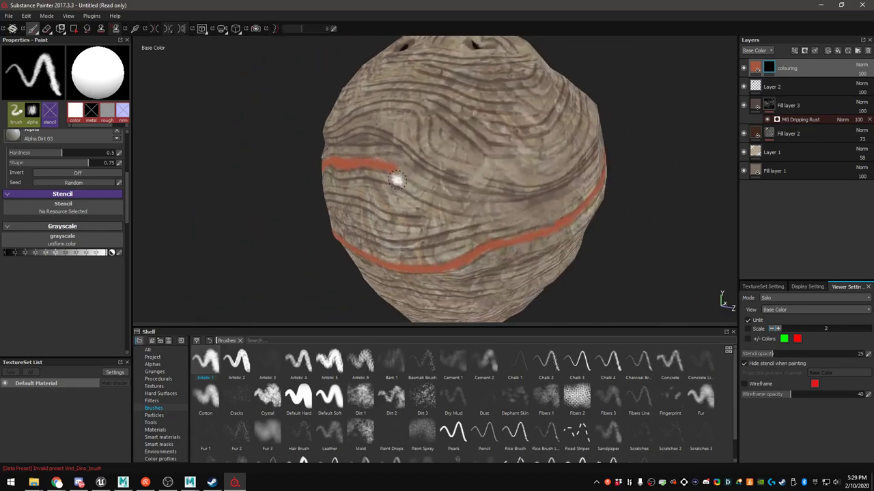
mouse_move(495, 196)
left_mouse_down("alt")
mouse_move(436, 186)
mouse_move(424, 209)
mouse_move(501, 264)
mouse_move(506, 295)
left_mouse_up("alt")
mouse_move(429, 175)
left_mouse_down()
mouse_move(463, 198)
mouse_move(523, 206)
left_mouse_up()
left_click_drag(465, 197, 508, 226, "alt")
middle_click_drag(448, 206, 507, 251, "alt")
left_click_drag(389, 244, 463, 183, "alt")
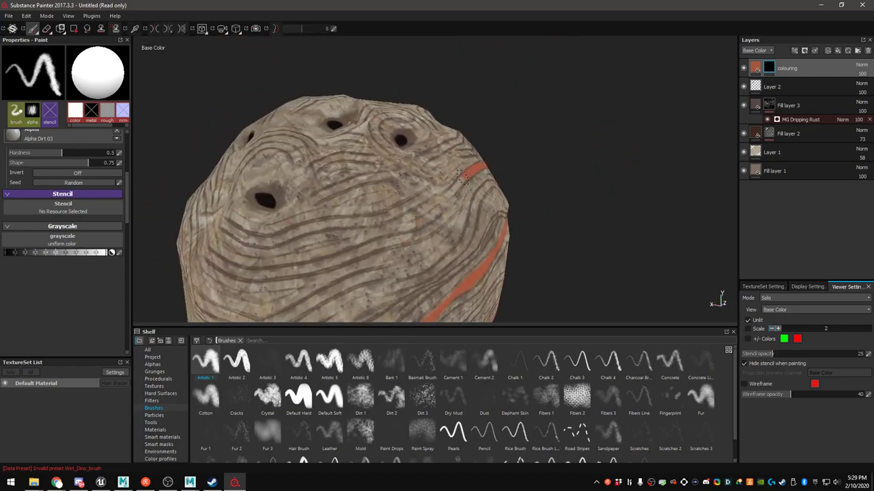
left_click_drag(220, 247, 569, 230, "alt")
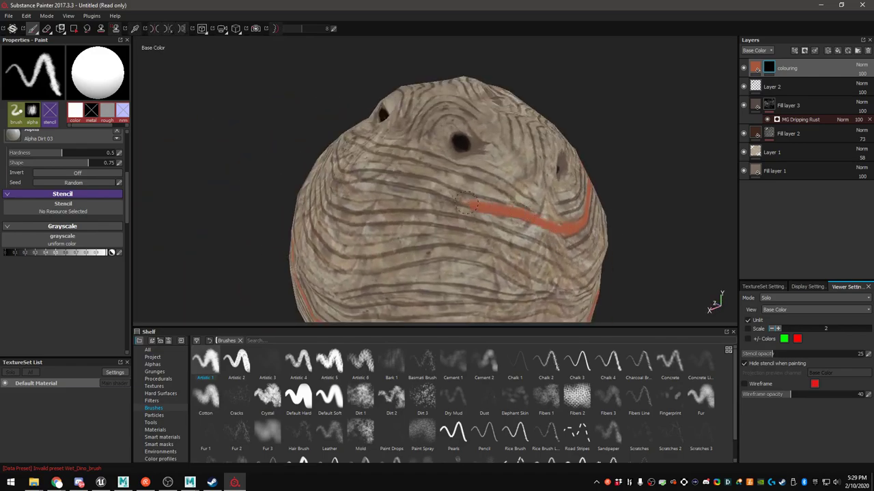
mouse_move(334, 168)
left_mouse_down("alt")
mouse_move(222, 250)
mouse_move(610, 259)
mouse_move(591, 236)
left_mouse_up("alt")
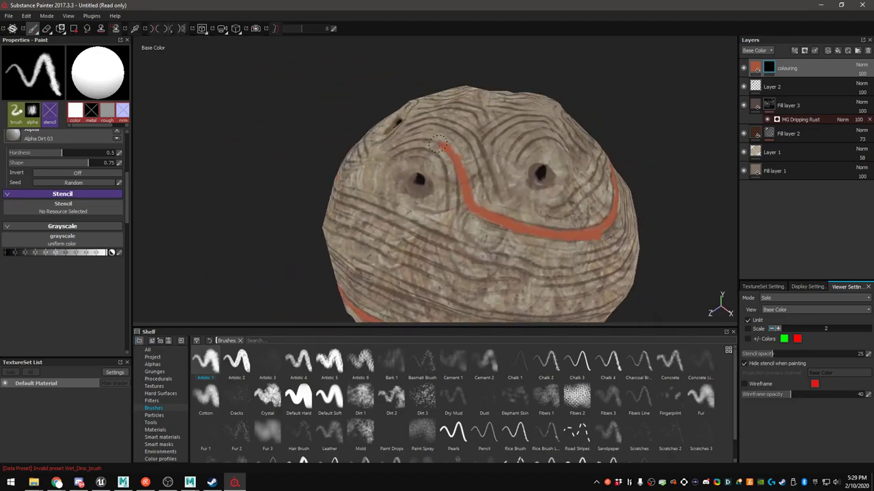
mouse_move(384, 150)
left_mouse_down("alt")
mouse_move(416, 197)
mouse_move(539, 250)
left_mouse_up("alt")
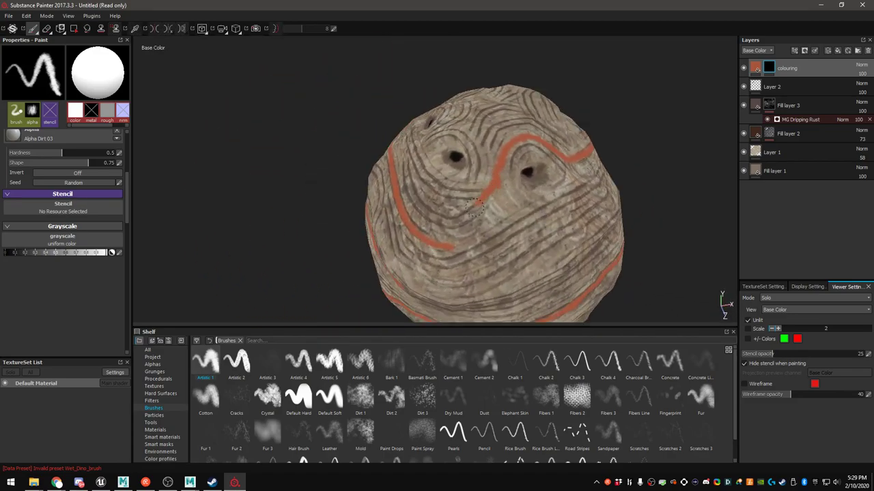
mouse_move(423, 208)
left_mouse_down("alt")
mouse_move(465, 226)
mouse_move(532, 225)
mouse_move(573, 264)
left_mouse_up("alt")
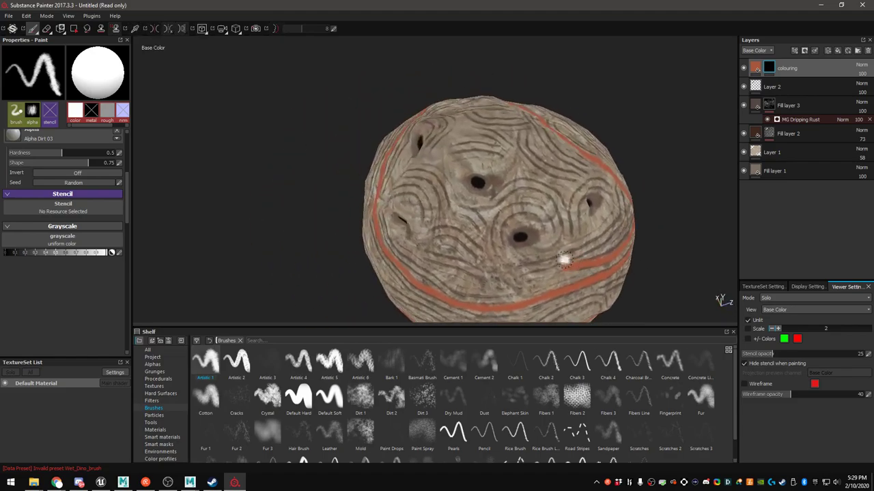
Paint short curved stripes between the small holes on the crown of the hive
left_click_drag(495, 223, 496, 244)
left_click_drag(499, 149, 510, 189, "alt")
mouse_move(432, 154)
left_mouse_down()
mouse_move(502, 152)
mouse_move(520, 176)
left_mouse_up()
left_click_drag(521, 179, 473, 174, "alt")
mouse_move(535, 123)
left_mouse_down()
mouse_move(547, 174)
mouse_move(580, 191)
left_mouse_up()
left_click_drag(554, 140, 522, 224, "alt")
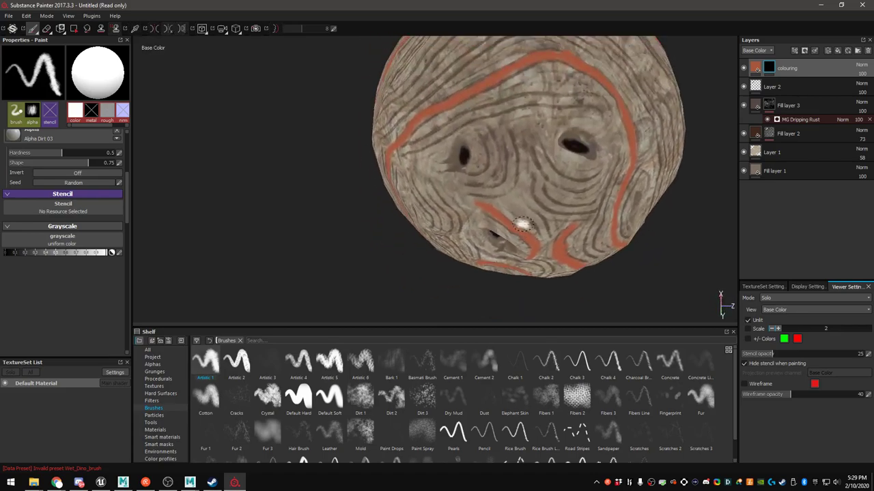
mouse_move(527, 138)
left_mouse_down()
mouse_move(572, 186)
mouse_move(591, 177)
left_mouse_up()
right_click_drag(529, 121, 551, 238, "alt")
Paint long wavy stripes around the hive's middle and lower body, following the grain lines
mouse_move(552, 238)
left_mouse_down("alt")
mouse_move(552, 124)
mouse_move(569, 303)
mouse_move(446, 166)
mouse_move(426, 169)
mouse_move(446, 174)
mouse_move(425, 170)
mouse_move(497, 144)
left_mouse_up("alt")
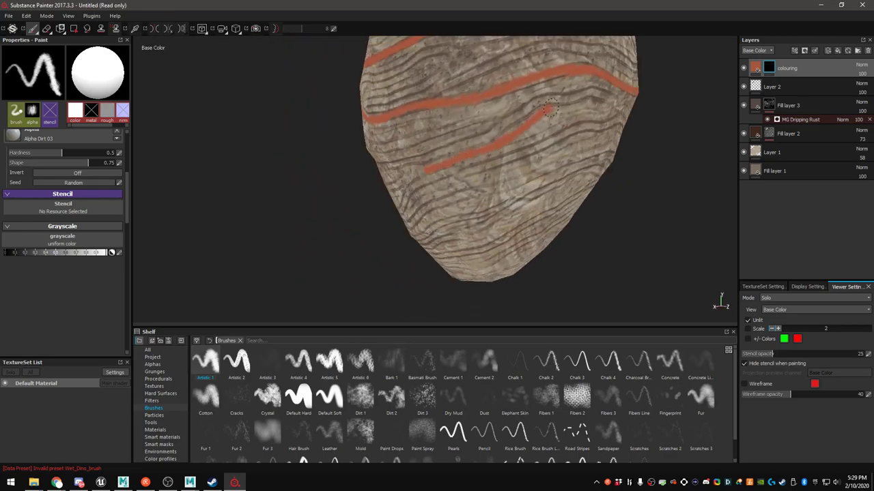
mouse_move(595, 102)
left_mouse_down("alt")
mouse_move(560, 184)
mouse_move(687, 111)
mouse_move(475, 164)
mouse_move(581, 161)
mouse_move(514, 179)
mouse_move(471, 168)
left_mouse_up("alt")
mouse_move(396, 142)
left_mouse_down("alt")
mouse_move(478, 189)
mouse_move(505, 137)
left_mouse_up("alt")
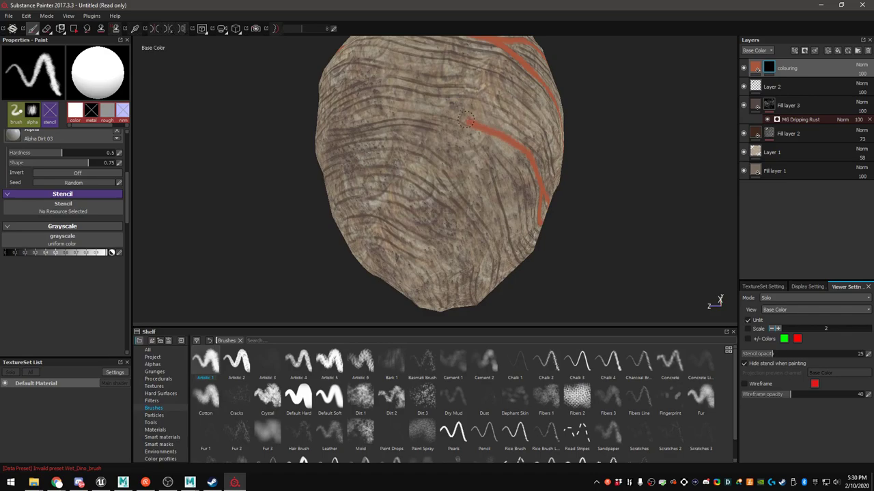
mouse_move(344, 113)
left_mouse_down("alt")
mouse_move(480, 146)
mouse_move(520, 226)
left_mouse_up("alt")
mouse_move(403, 230)
left_mouse_down("alt")
mouse_move(503, 218)
mouse_move(544, 198)
left_mouse_up("alt")
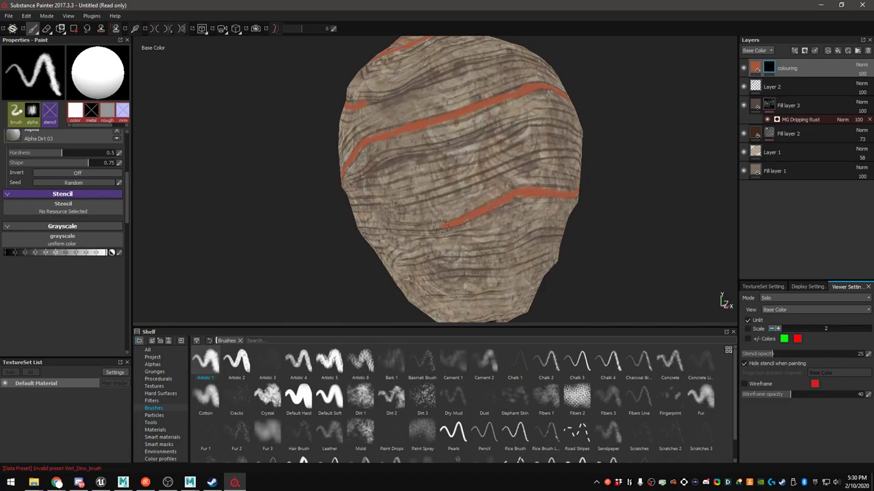
left_click_drag(383, 227, 535, 215, "alt")
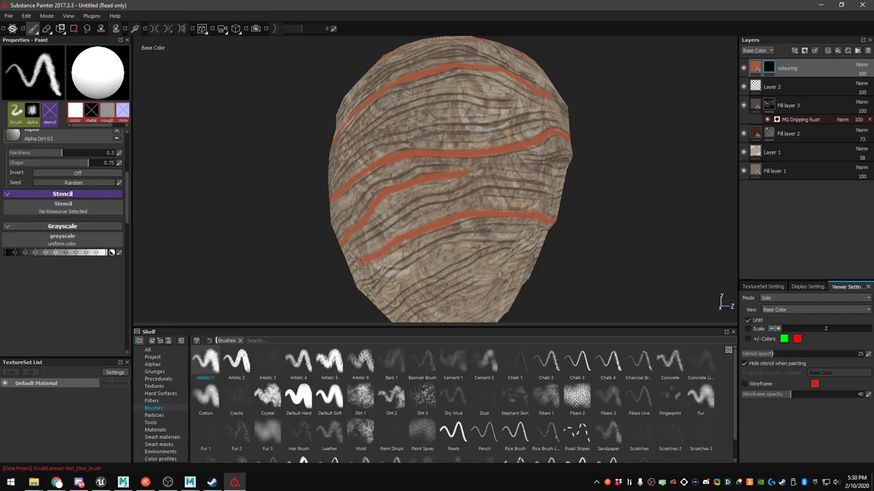
left_click_drag(375, 256, 558, 244, "alt")
Paint another stripe around the lower body, beneath the small looped branch of the stripe above
middle_click_drag(438, 208, 601, 141, "alt")
scroll(597, 145, "up", 2)
left_click_drag(572, 160, 508, 179)
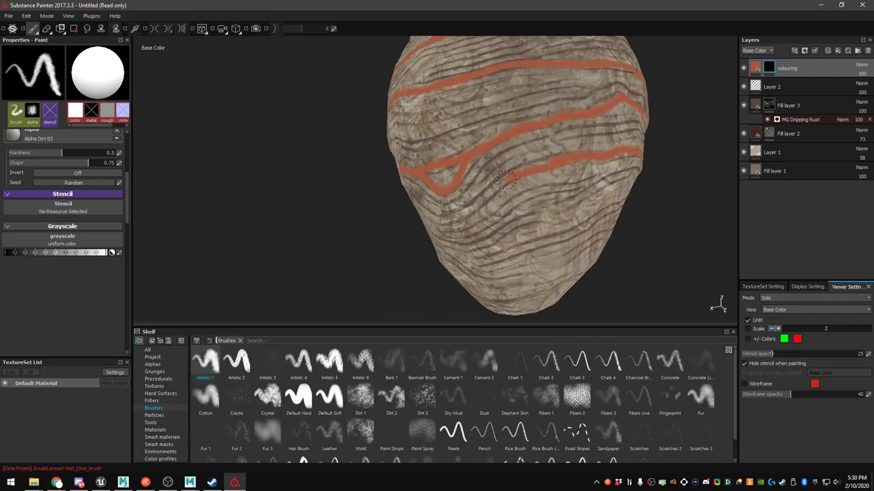
mouse_move(458, 209)
left_mouse_down("alt")
mouse_move(542, 201)
mouse_move(589, 218)
mouse_move(525, 207)
left_mouse_up("alt")
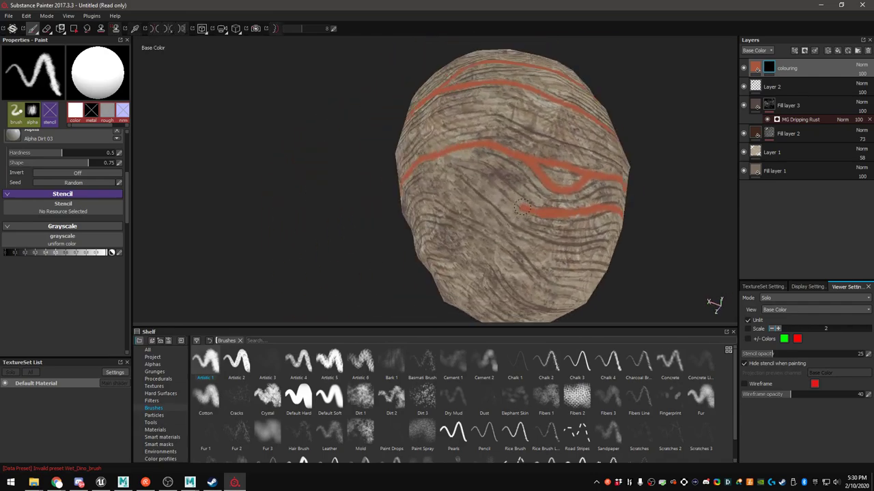
mouse_move(472, 167)
left_mouse_down("alt")
mouse_move(500, 202)
mouse_move(456, 135)
mouse_move(569, 255)
mouse_move(517, 221)
mouse_move(539, 232)
mouse_move(522, 230)
mouse_move(597, 207)
mouse_move(503, 206)
left_mouse_up("alt")
left_click_drag(649, 192, 706, 157)
middle_click_drag(706, 157, 482, 207, "alt")
mouse_move(482, 207)
left_mouse_down()
mouse_move(537, 192)
mouse_move(412, 211)
left_mouse_up()
Paint a curved stripe around the tapered end of the hive near the large entrance hole
mouse_move(563, 202)
left_mouse_down("alt")
mouse_move(606, 165)
mouse_move(497, 141)
left_mouse_up("alt")
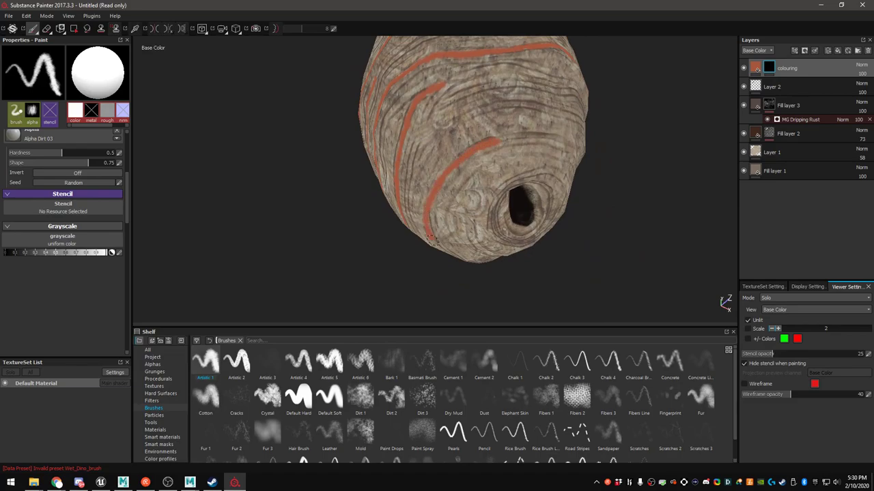
mouse_move(546, 136)
left_mouse_down("alt")
mouse_move(526, 150)
mouse_move(426, 143)
left_mouse_up("alt")
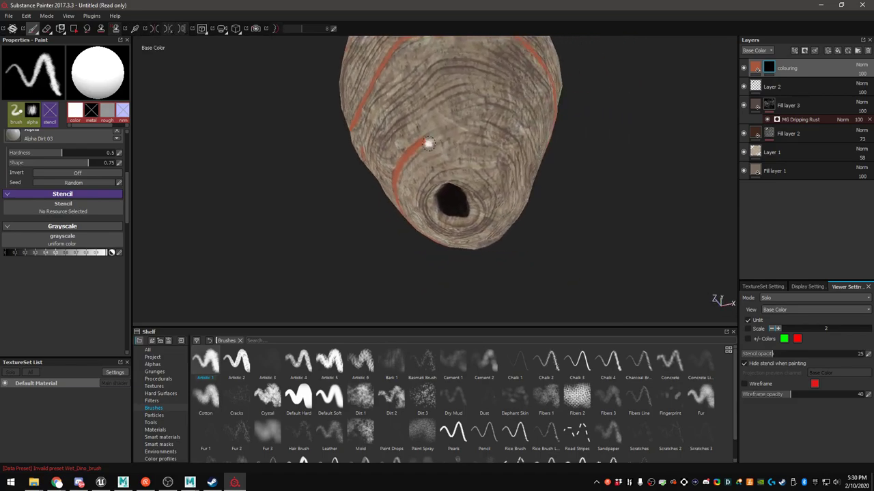
left_click_drag(475, 129, 496, 150, "alt")
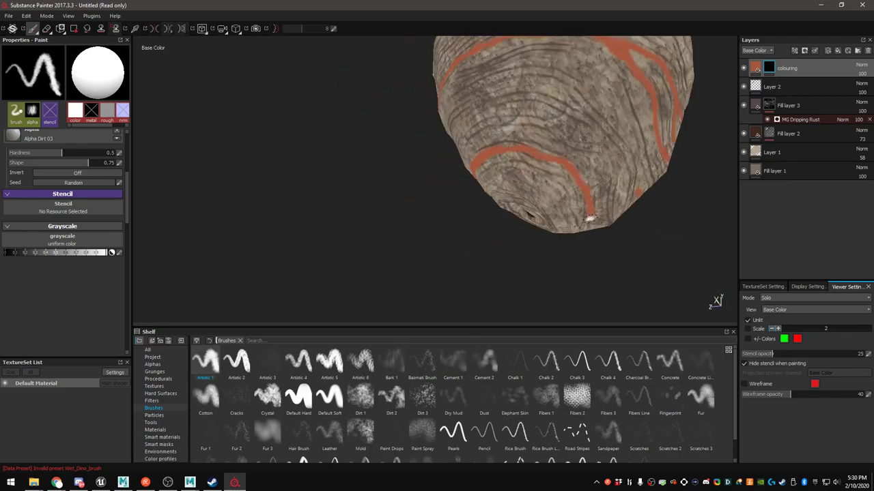
left_click_drag(590, 218, 528, 196, "alt")
mouse_move(614, 232)
left_mouse_down("alt")
mouse_move(400, 220)
mouse_move(605, 232)
left_mouse_up("alt")
Fill the remaining gaps on the hive's lower sides with additional stripes between the existing ones
left_click_drag(569, 279, 528, 252, "alt")
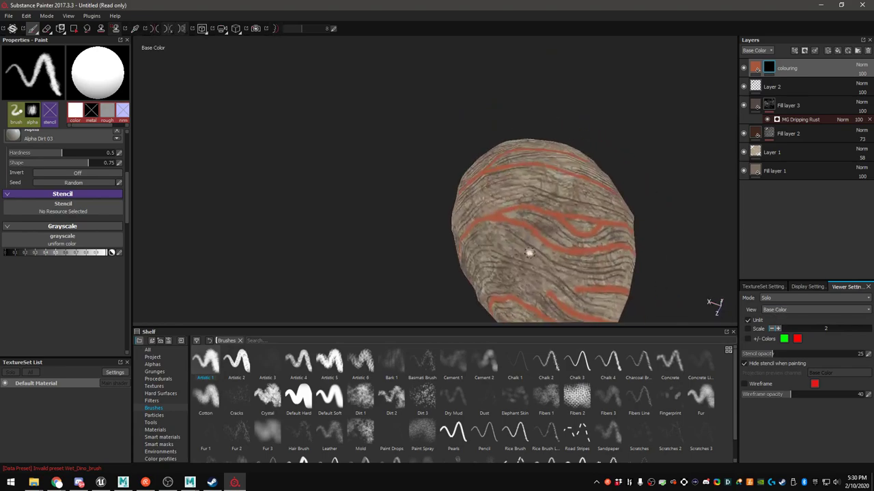
middle_click_drag(528, 252, 525, 198, "alt")
right_click_drag(525, 198, 558, 250, "alt")
mouse_move(436, 179)
left_mouse_down("alt")
mouse_move(439, 189)
mouse_move(526, 208)
mouse_move(407, 194)
mouse_move(552, 195)
mouse_move(493, 133)
left_mouse_up("alt")
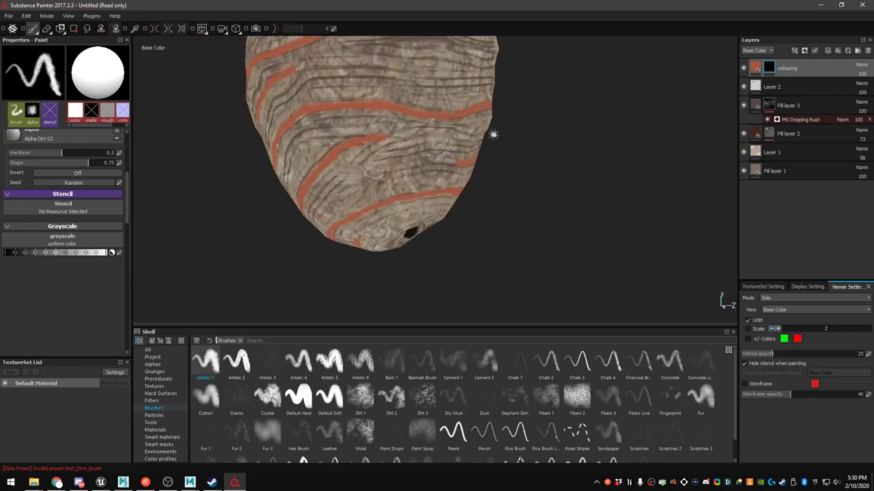
left_click_drag(386, 174, 363, 156, "alt")
left_click_drag(292, 175, 305, 195, "alt")
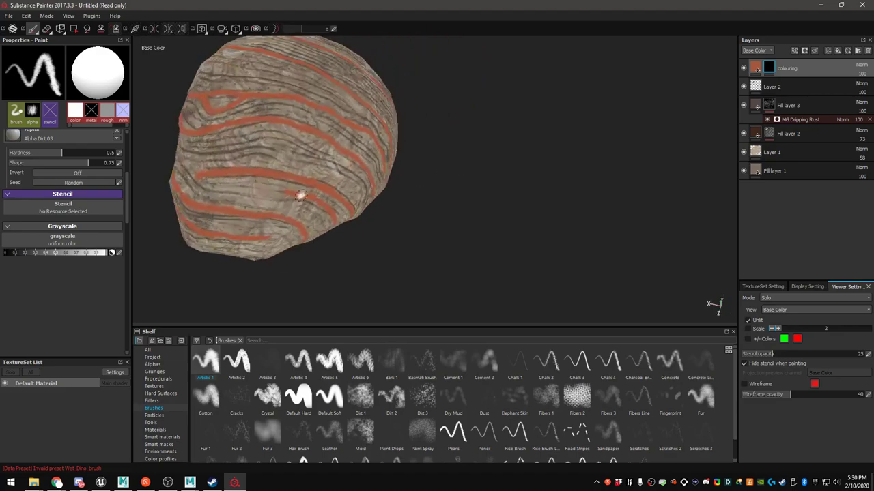
left_click_drag(188, 176, 343, 204, "alt")
mouse_move(308, 149)
left_mouse_down("alt")
mouse_move(338, 187)
mouse_move(405, 209)
mouse_move(389, 220)
mouse_move(369, 206)
left_mouse_up("alt")
scroll(390, 157, "up", 4)
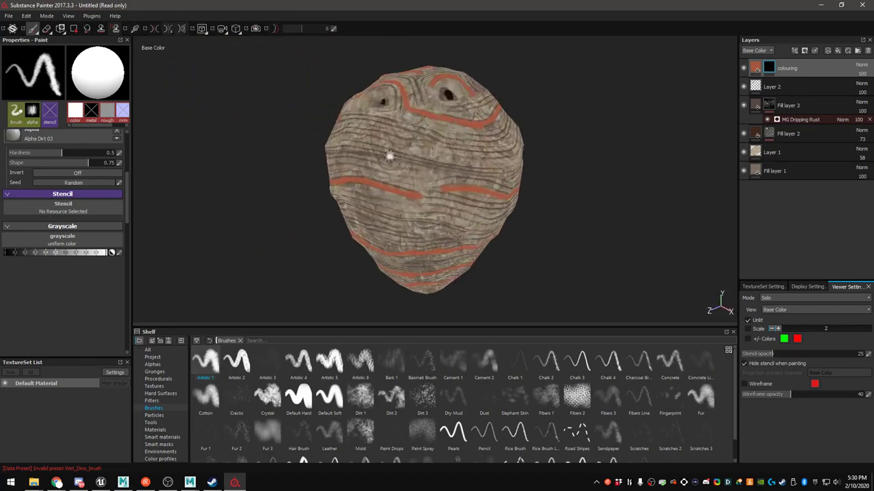
left_click_drag(436, 197, 482, 138, "alt")
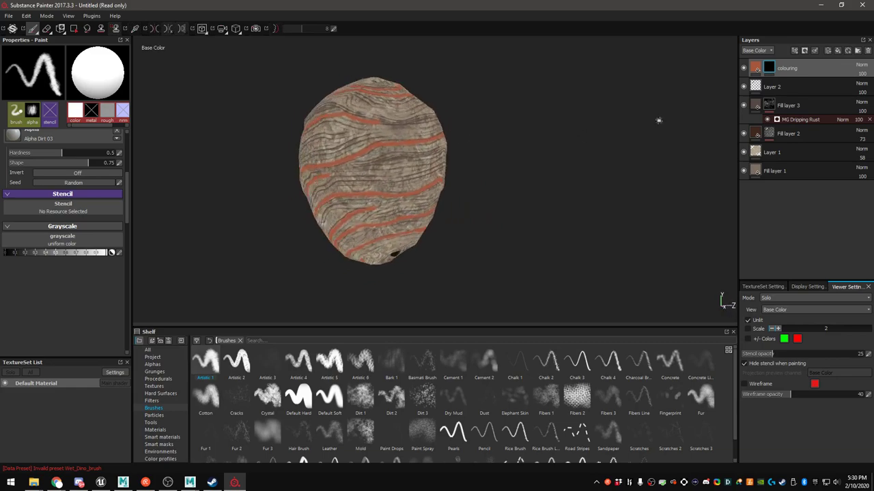
Move the colouring layer directly below Fill layer 2 and set its base color to a muted, less saturated brown
mouse_move(756, 67)
left_mouse_down()
mouse_move(783, 69)
mouse_move(781, 142)
left_mouse_up()
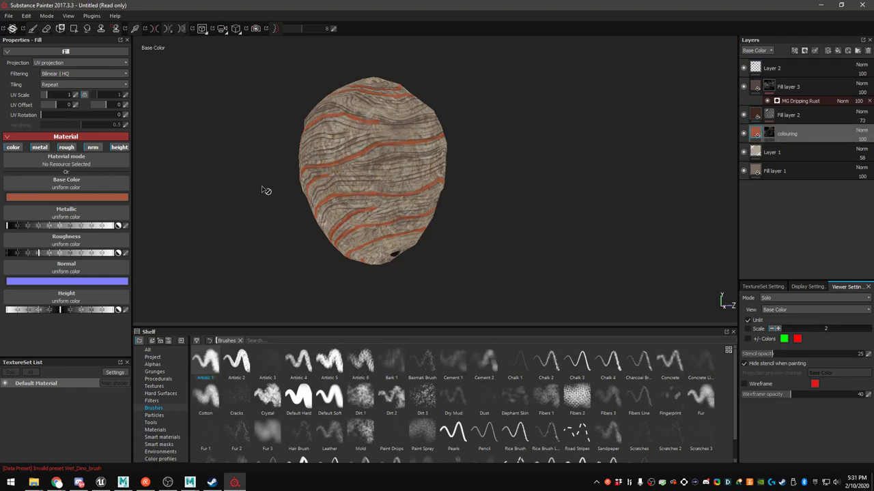
left_click(86, 199)
left_click(52, 216)
mouse_move(44, 220)
left_mouse_down()
mouse_move(31, 201)
mouse_move(45, 202)
left_mouse_up()
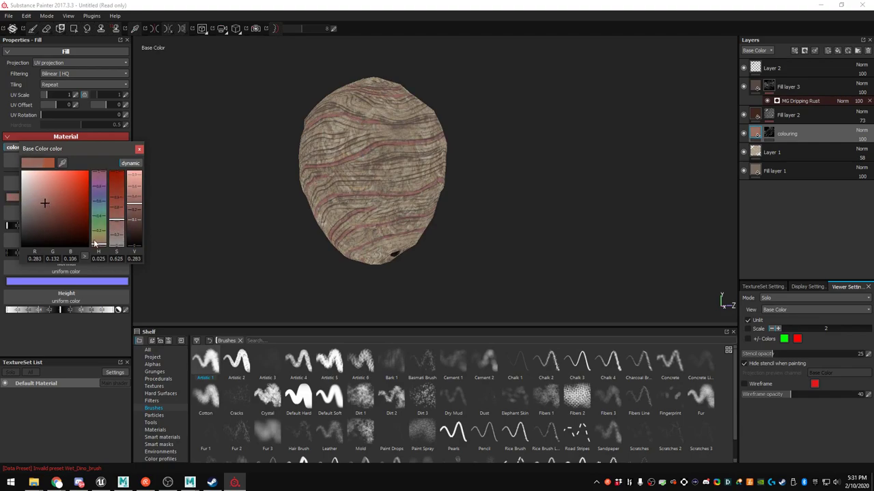
left_click_drag(93, 243, 100, 245)
left_click_drag(52, 204, 44, 204)
left_click(139, 148)
left_click_drag(144, 153, 400, 179, "alt")
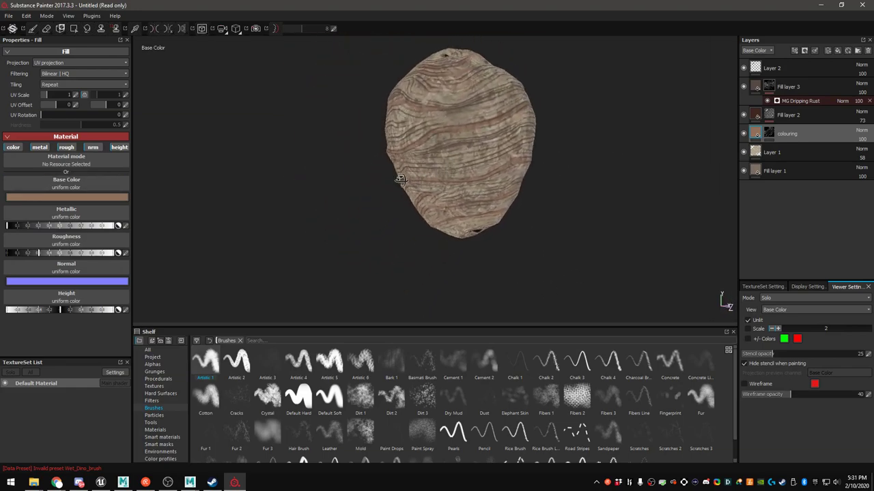
left_click_drag(498, 163, 435, 180, "alt")
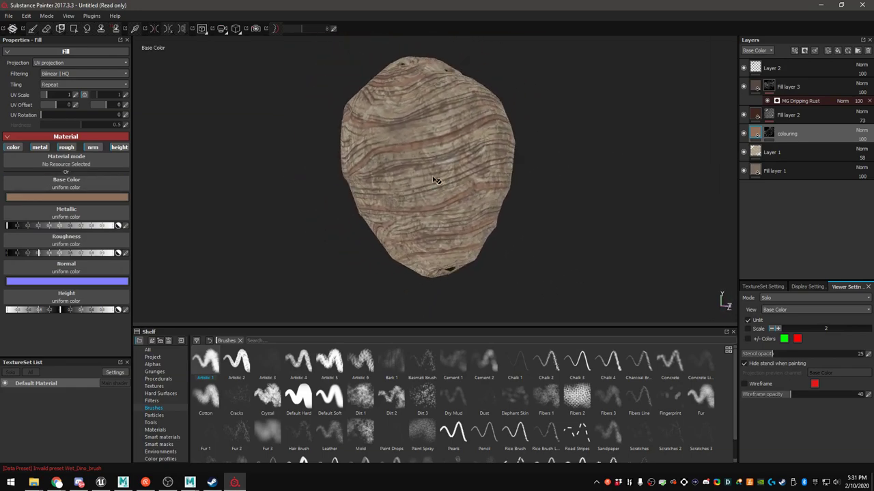
Add a fill layer directly above the colouring layer and name it cooouring 2
double_click(781, 135)
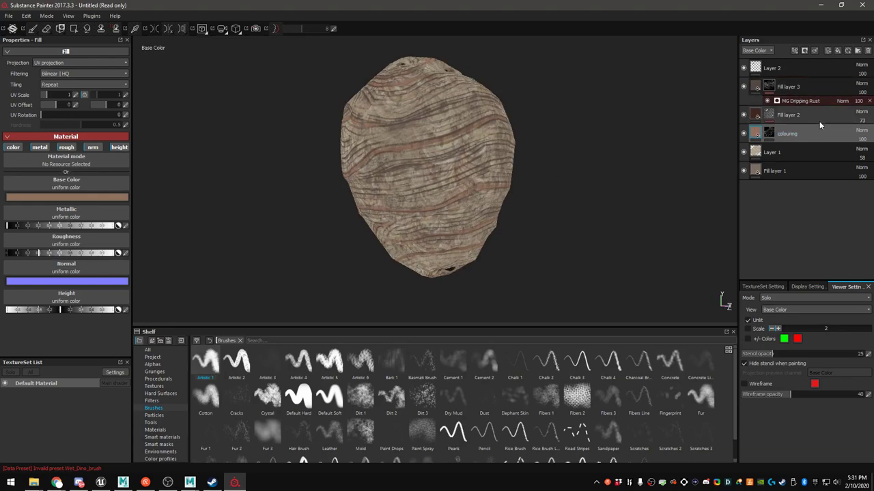
left_click(838, 51)
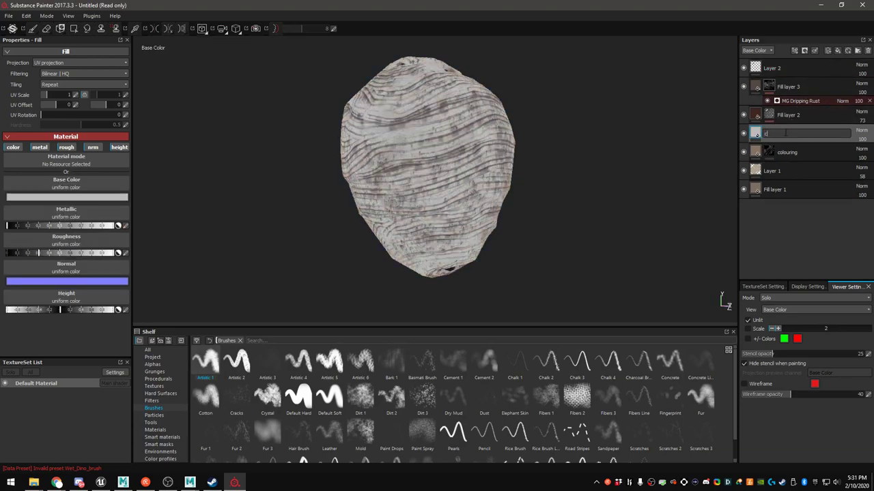
key("Return")
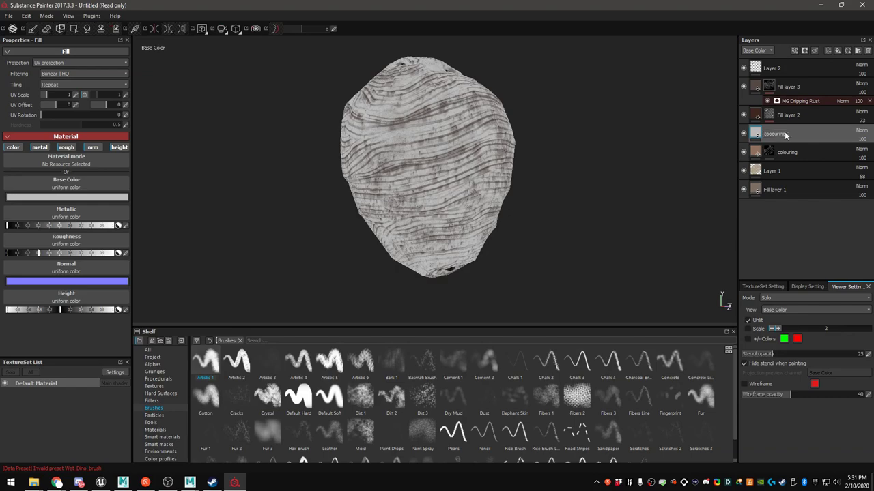
Give the cooouring 2 layer a black mask and add a Paint effect to the mask
right_click(755, 134)
left_click(782, 146)
right_click(766, 136)
left_click(780, 346)
scroll(453, 116, "up", 5)
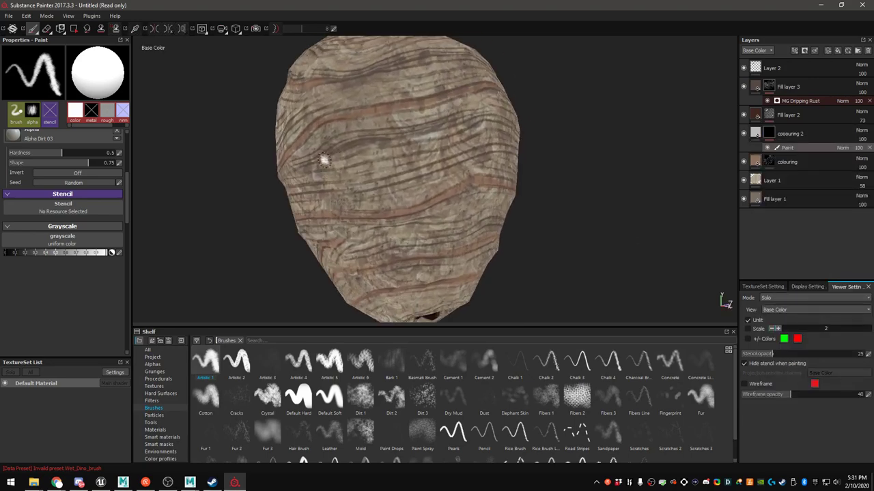
Brush a light stripe across the hive's side and move the cooouring 2 layer to the top of the layer stack
left_click_drag(451, 142, 429, 144, "alt")
left_click_drag(790, 137, 785, 59)
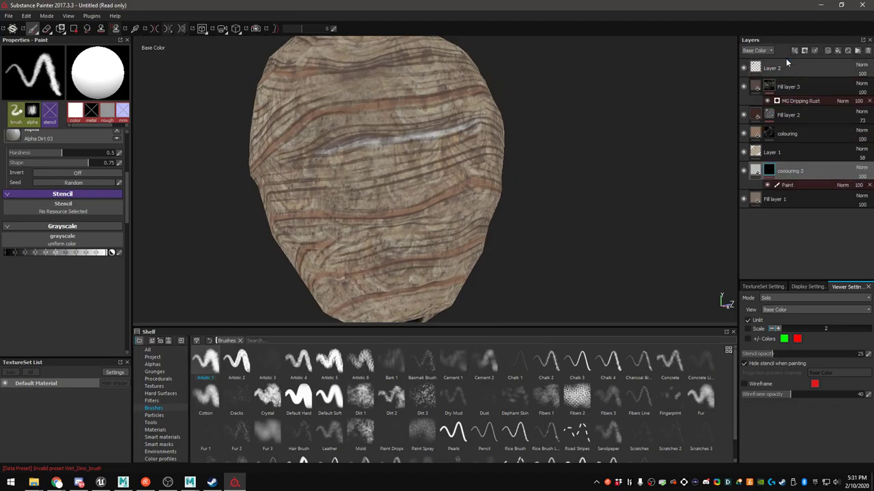
left_click_drag(779, 172, 782, 61)
Paint light stripes across the hive's lower side, following the existing bands towards the bottom opening
mouse_move(436, 140)
left_mouse_down("alt")
mouse_move(332, 133)
mouse_move(408, 134)
mouse_move(306, 152)
mouse_move(375, 234)
left_mouse_up("alt")
left_click_drag(344, 272, 367, 257)
left_click_drag(453, 242, 474, 252)
left_click_drag(389, 239, 430, 236, "alt")
middle_click_drag(382, 236, 484, 182, "alt")
mouse_move(469, 146)
left_mouse_down()
mouse_move(427, 153)
mouse_move(337, 196)
mouse_move(287, 236)
mouse_move(429, 211)
mouse_move(482, 140)
mouse_move(659, 101)
mouse_move(594, 103)
mouse_move(478, 161)
mouse_move(460, 195)
mouse_move(422, 199)
left_mouse_up()
left_click_drag(422, 200, 306, 214)
mouse_move(263, 188)
left_mouse_down("alt")
mouse_move(371, 173)
mouse_move(570, 248)
mouse_move(509, 173)
left_mouse_up("alt")
left_click_drag(400, 159, 572, 162, "alt")
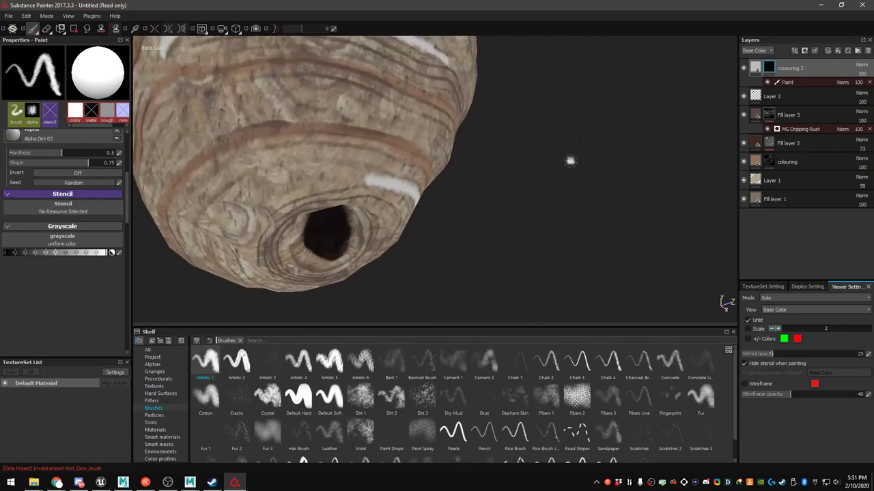
Extend the light stripes around the hive's lower end, above the bottom opening
left_click_drag(307, 178, 445, 165, "alt")
left_click_drag(362, 141, 375, 193, "alt")
left_click_drag(309, 178, 416, 176, "alt")
left_click_drag(300, 100, 428, 154, "alt")
left_click_drag(330, 183, 453, 184, "alt")
left_click_drag(325, 203, 459, 167, "alt")
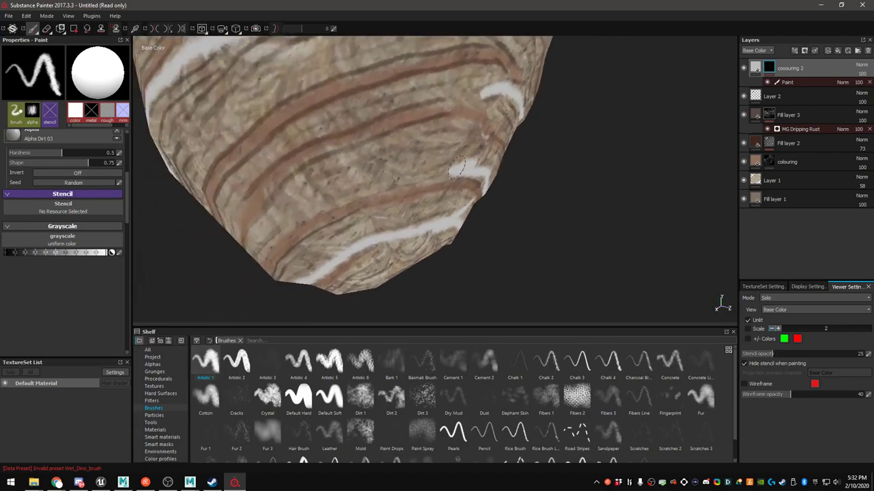
Add long and short light stripes between the reddish bands on the adjoining lower side
left_click_drag(315, 205, 483, 180, "alt")
left_click_drag(285, 162, 480, 211, "alt")
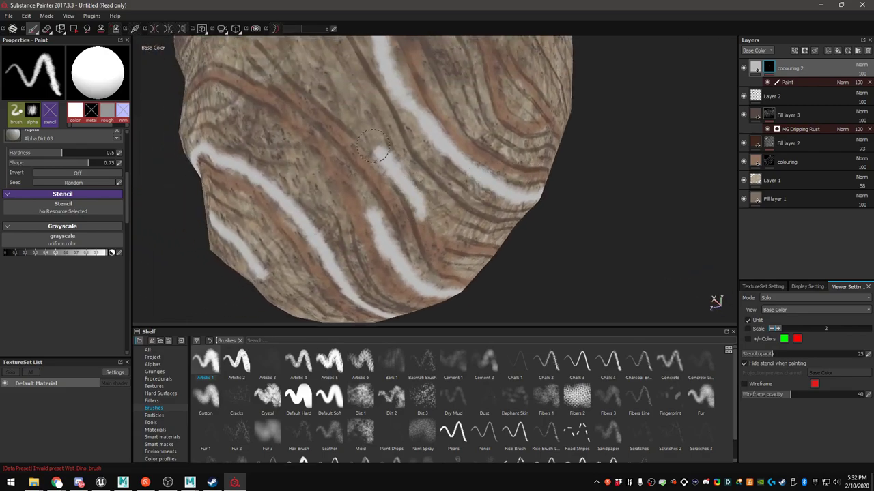
left_click_drag(288, 92, 533, 249, "alt")
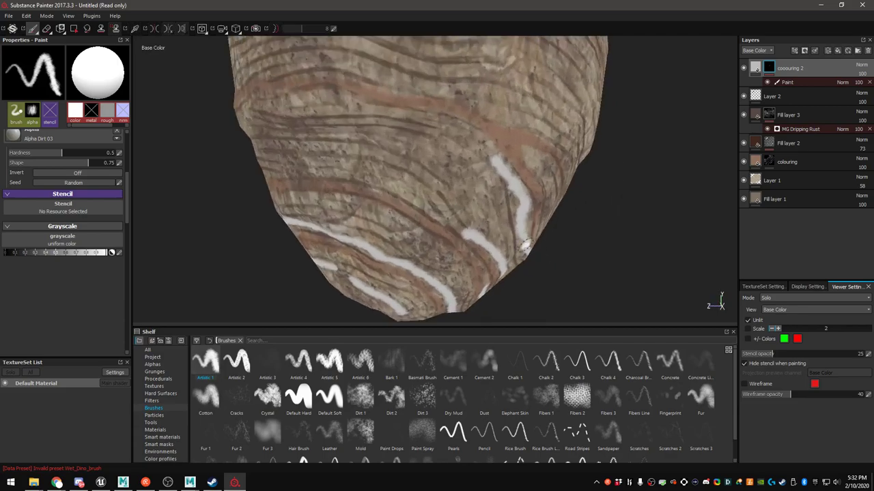
mouse_move(355, 179)
left_mouse_down("alt")
mouse_move(321, 170)
mouse_move(356, 167)
left_mouse_up("alt")
left_click_drag(277, 184, 307, 154, "alt")
left_click(307, 155)
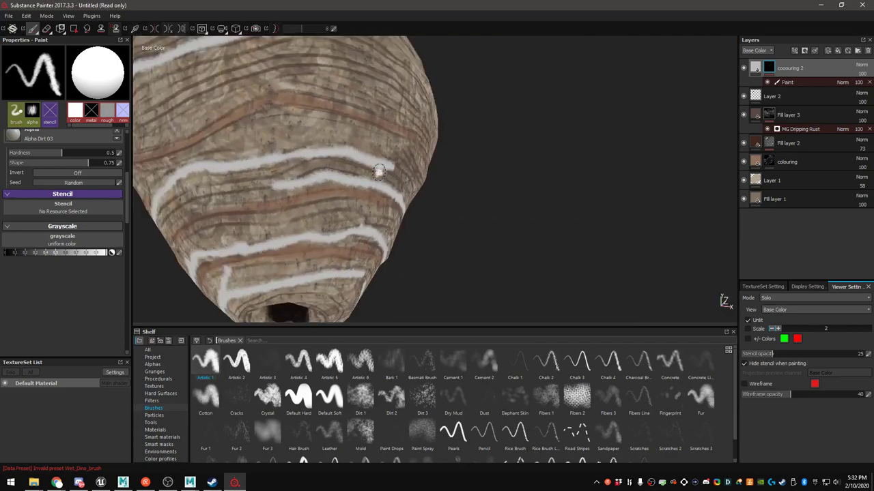
Lengthen the uppermost light stripes on the lower half and add a short stripe above them
left_click_drag(388, 168, 341, 179, "alt")
left_click_drag(273, 183, 212, 194)
scroll(371, 162, "down", 4)
left_click_drag(371, 162, 183, 189, "alt")
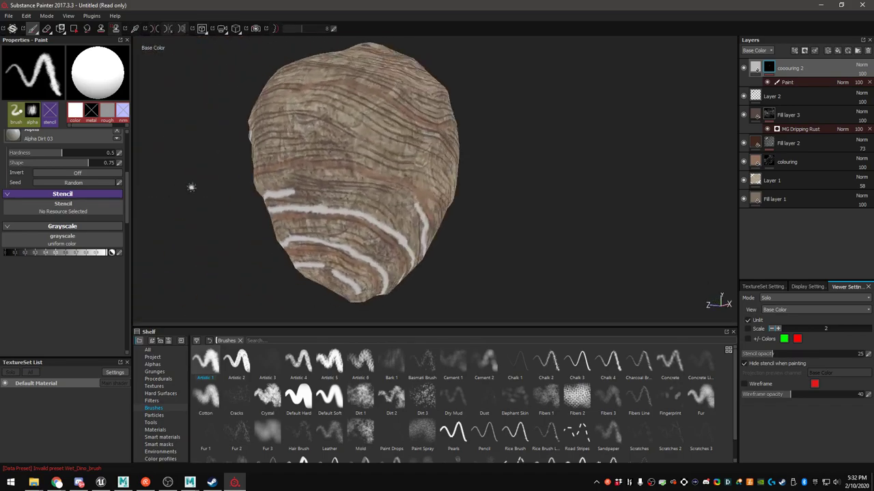
scroll(295, 174, "up", 3)
left_click_drag(295, 173, 317, 172)
Continue the light stripes around the remaining lower sides, along the reddish bands
left_click_drag(451, 195, 296, 157, "alt")
left_click_drag(544, 176, 413, 172, "alt")
left_click_drag(562, 223, 357, 175, "alt")
left_click_drag(524, 164, 402, 185, "alt")
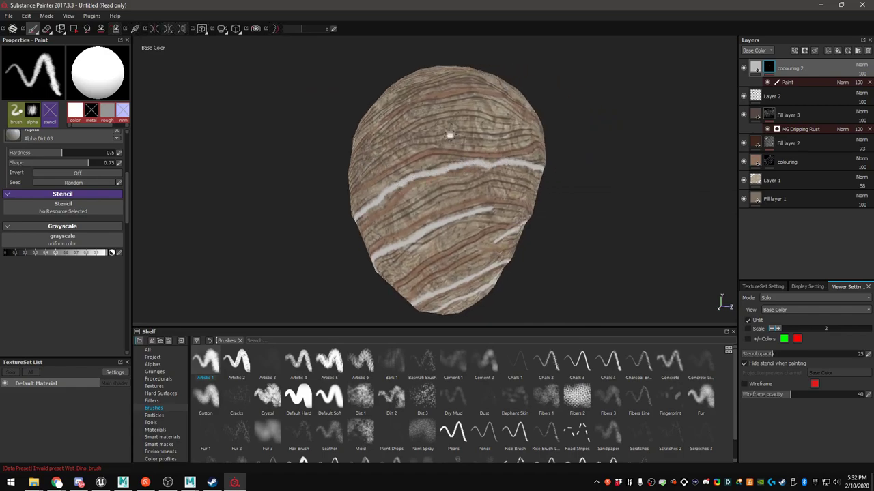
Try painting a further light stripe around the hive's middle, above the existing ones, and undo the strokes
left_click_drag(463, 141, 462, 176, "alt")
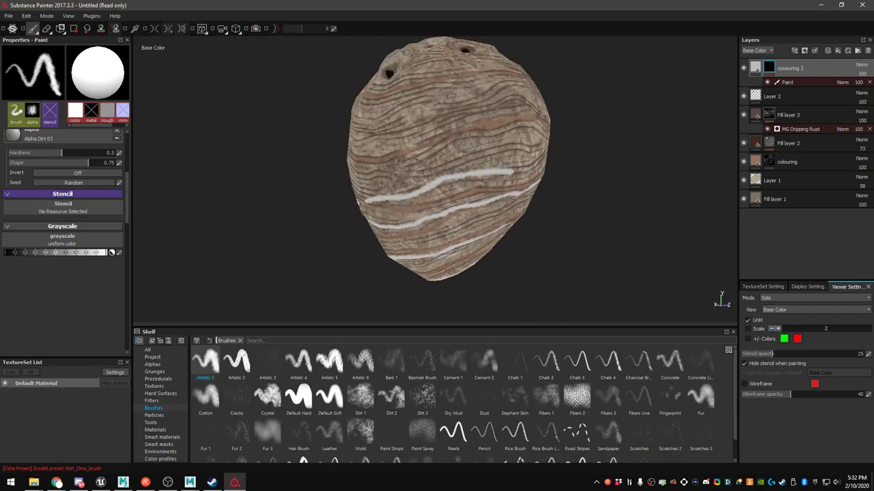
left_click_drag(362, 203, 388, 193, "alt")
middle_click_drag(388, 194, 472, 166, "alt")
key("ctrl+z")
left_click_drag(550, 155, 520, 164, "alt")
middle_click_drag(520, 163, 399, 157, "alt")
left_click_drag(400, 158, 543, 146, "alt")
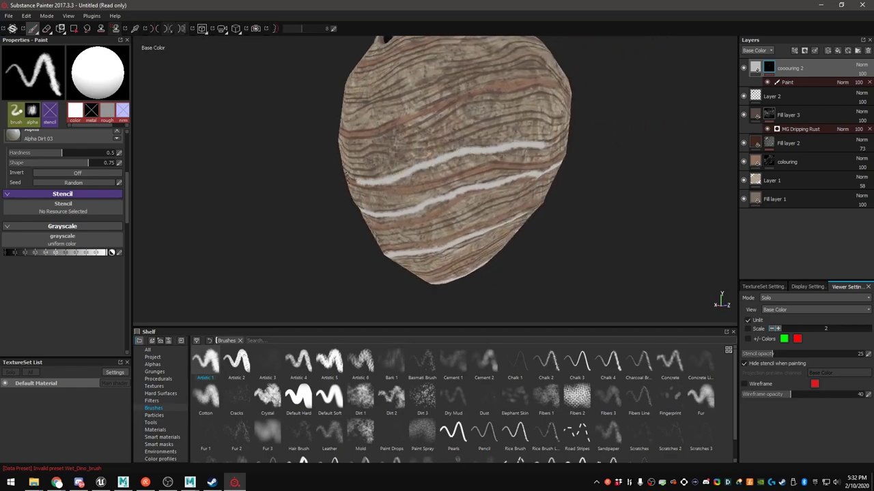
left_click_drag(361, 183, 525, 182, "alt")
middle_click_drag(417, 179, 536, 182, "alt")
left_click_drag(552, 172, 320, 156, "alt")
middle_click_drag(320, 157, 254, 160, "alt")
right_click_drag(539, 166, 580, 164, "alt")
key("ctrl+z")
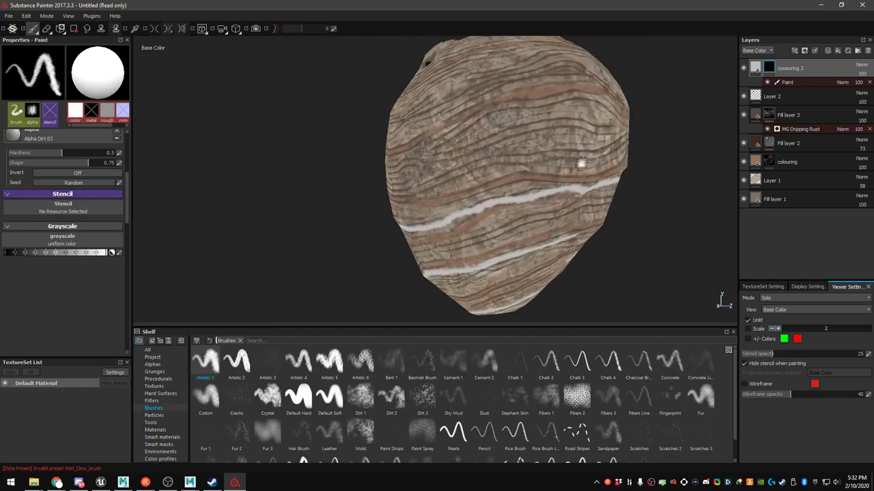
Paint a wavy light stripe around the hive's middle, between the two reddish bands
mouse_move(431, 184)
left_mouse_down("alt")
mouse_move(576, 170)
mouse_move(434, 169)
left_mouse_up("alt")
left_click_drag(423, 204, 318, 196)
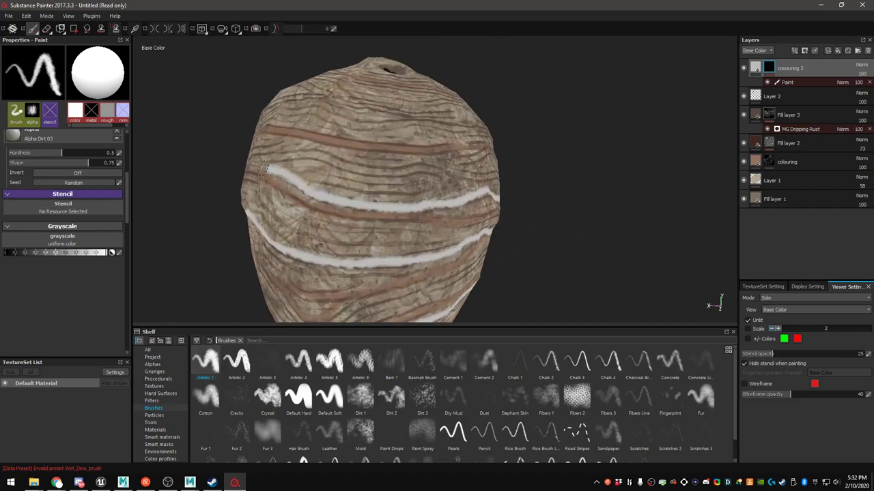
left_click_drag(279, 158, 404, 174)
mouse_move(473, 178)
left_mouse_down("alt")
mouse_move(454, 185)
mouse_move(493, 199)
mouse_move(493, 179)
mouse_move(503, 176)
mouse_move(417, 174)
mouse_move(260, 101)
left_mouse_up("alt")
mouse_move(259, 101)
left_mouse_down("alt")
mouse_move(382, 121)
mouse_move(381, 137)
left_mouse_up("alt")
middle_click_drag(381, 136, 506, 185, "alt")
Carry the mid-height light stripes around the neighbouring sides along the dark grain lines
left_click_drag(507, 188, 505, 189)
mouse_move(365, 133)
left_mouse_down()
mouse_move(620, 152)
mouse_move(416, 127)
mouse_move(531, 158)
mouse_move(603, 134)
left_mouse_up()
middle_click_drag(603, 133, 452, 200, "alt")
mouse_move(452, 200)
left_mouse_down("alt")
mouse_move(300, 184)
mouse_move(373, 169)
mouse_move(443, 192)
mouse_move(495, 179)
left_mouse_up("alt")
left_click_drag(496, 178, 215, 160, "alt")
middle_click_drag(215, 160, 333, 177, "alt")
mouse_move(331, 176)
left_mouse_down()
mouse_move(471, 163)
mouse_move(550, 136)
mouse_move(335, 149)
left_mouse_up()
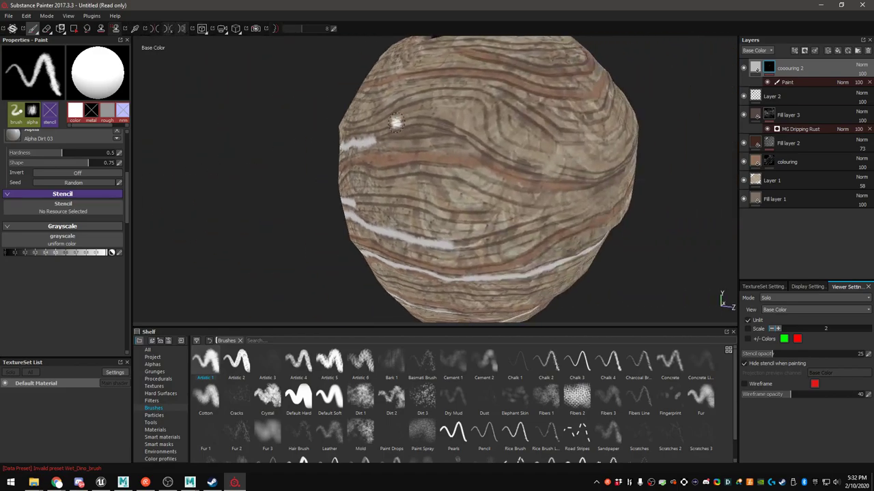
Paint further light stripes around the hive's upper sides, below the holes
mouse_move(516, 145)
left_mouse_down("alt")
mouse_move(253, 152)
mouse_move(242, 164)
left_mouse_up("alt")
mouse_move(244, 169)
left_mouse_down()
mouse_move(263, 176)
mouse_move(385, 146)
left_mouse_up()
left_click_drag(445, 92, 347, 134, "alt")
mouse_move(490, 117)
left_mouse_down("alt")
mouse_move(462, 111)
mouse_move(318, 162)
mouse_move(374, 158)
left_mouse_up("alt")
left_click_drag(463, 131, 226, 103, "alt")
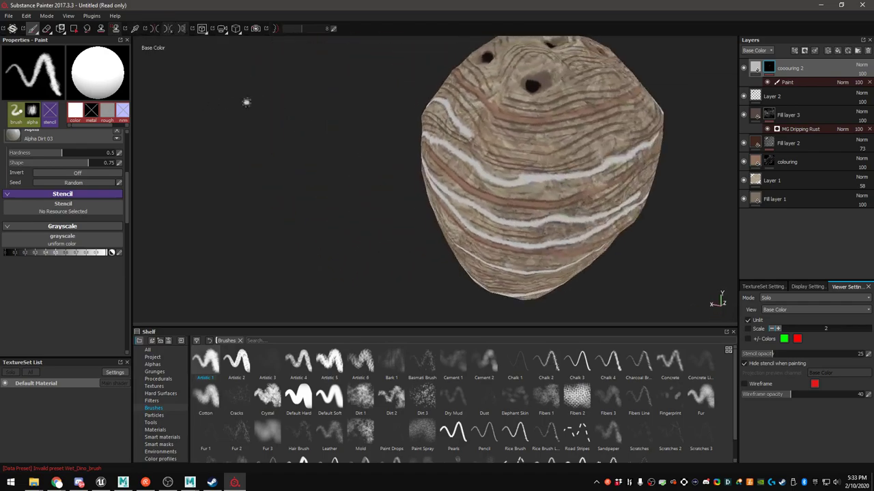
Paint curved light stripes around and between the holes on top of the hive
mouse_move(634, 123)
left_mouse_down("alt")
mouse_move(470, 141)
mouse_move(523, 150)
left_mouse_up("alt")
left_click_drag(584, 130, 536, 255, "alt")
left_click_drag(543, 153, 597, 161)
middle_click_drag(539, 133, 503, 206, "alt")
left_click_drag(481, 185, 502, 228)
mouse_move(494, 93)
left_mouse_down()
mouse_move(508, 179)
mouse_move(561, 134)
mouse_move(549, 183)
mouse_move(580, 229)
left_mouse_up()
mouse_move(588, 223)
left_mouse_down("alt")
mouse_move(656, 178)
mouse_move(462, 123)
mouse_move(526, 145)
mouse_move(455, 172)
left_mouse_up("alt")
mouse_move(453, 203)
left_mouse_down()
mouse_move(464, 183)
mouse_move(523, 197)
left_mouse_up()
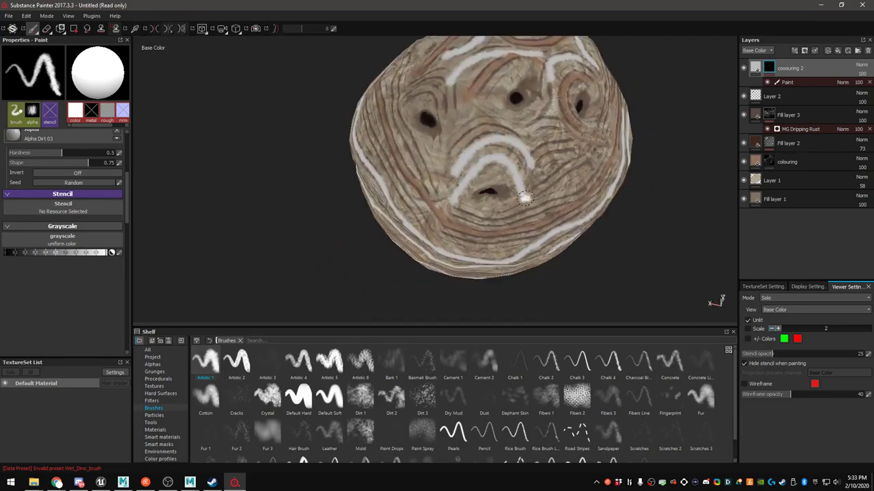
Paint a long light stripe sweeping beneath the lowest hole, undoing the first attempt
mouse_move(465, 222)
left_mouse_down()
mouse_move(593, 175)
mouse_move(586, 186)
left_mouse_up()
mouse_move(587, 185)
left_mouse_down("alt")
mouse_move(570, 142)
mouse_move(526, 155)
left_mouse_up("alt")
key("ctrl+z")
mouse_move(465, 159)
left_mouse_down()
mouse_move(463, 167)
mouse_move(581, 194)
mouse_move(654, 171)
left_mouse_up()
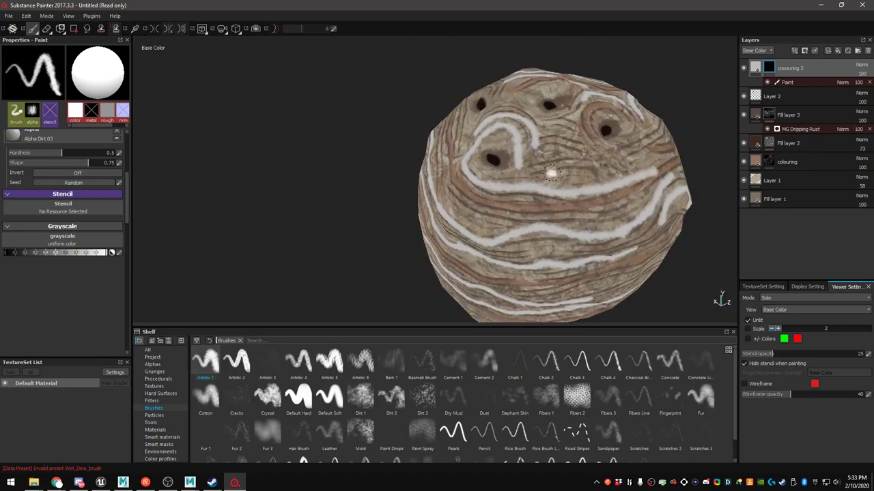
Add light stripes on the upper side and around the remaining holes on top of the hive
left_click_drag(570, 171, 645, 176, "alt")
left_click_drag(394, 137, 375, 123)
left_click_drag(375, 123, 445, 148, "alt")
left_click_drag(323, 130, 338, 153, "alt")
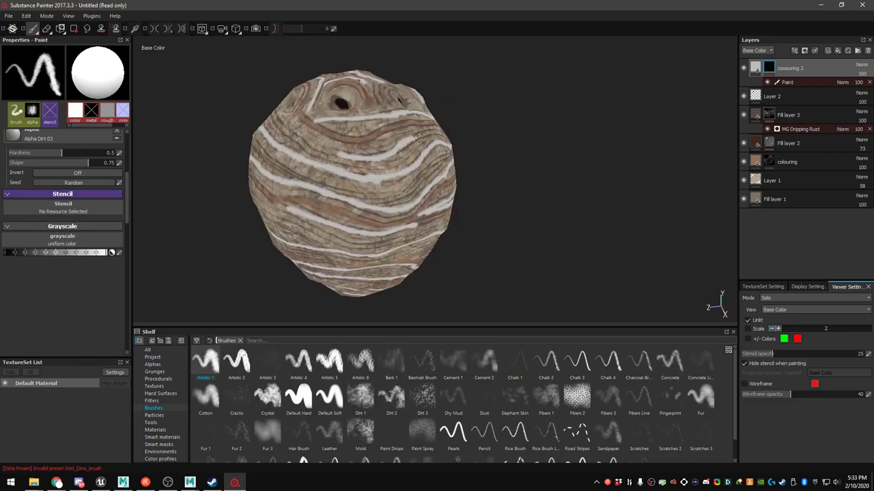
left_click_drag(410, 136, 493, 172, "alt")
left_click_drag(350, 117, 343, 104, "alt")
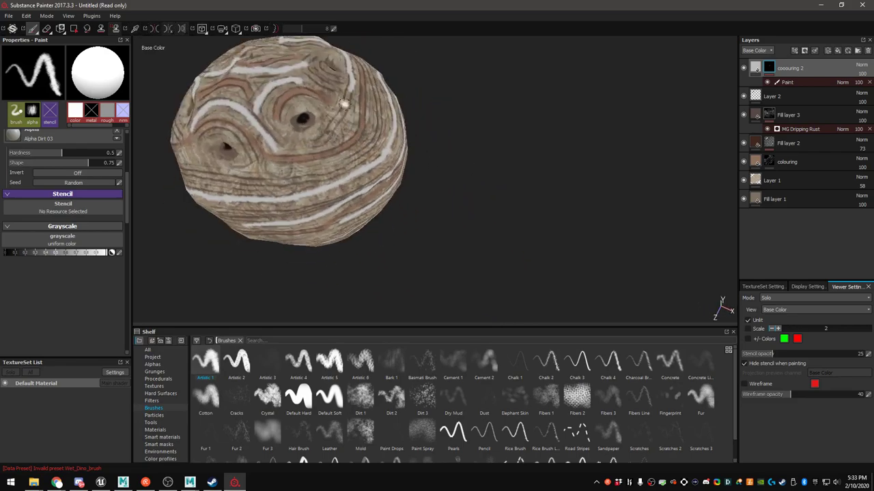
left_click_drag(296, 141, 263, 137, "alt")
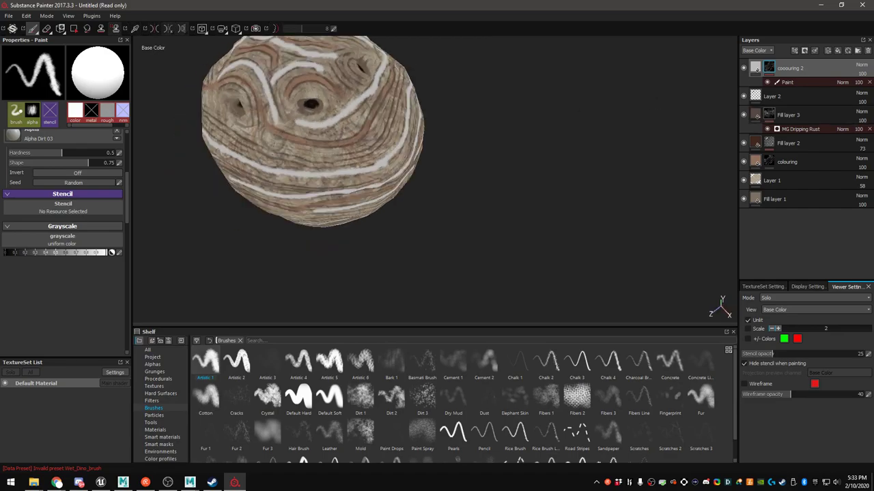
Fill the wide gaps on the hive's sides with additional light stripes between the existing ones
left_click_drag(363, 129, 297, 219, "alt")
scroll(402, 167, "up", 1)
scroll(367, 167, "down", 2)
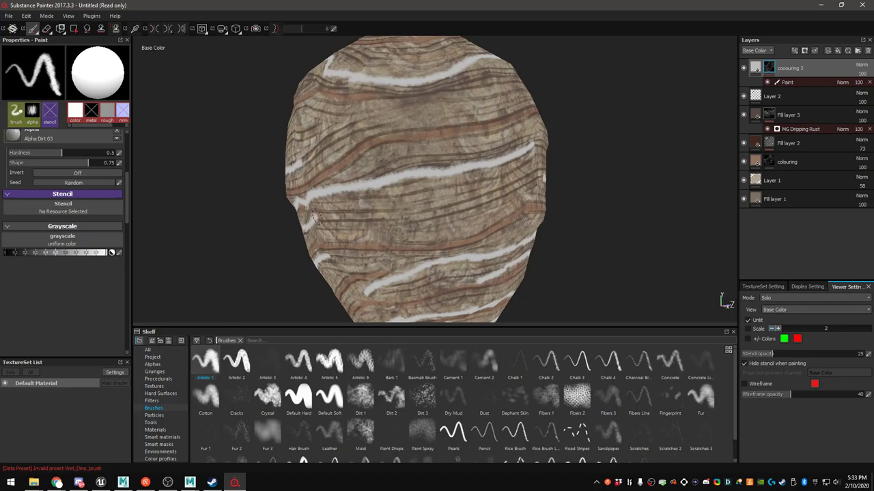
left_click_drag(536, 179, 546, 142, "alt")
left_click_drag(629, 143, 556, 142, "alt")
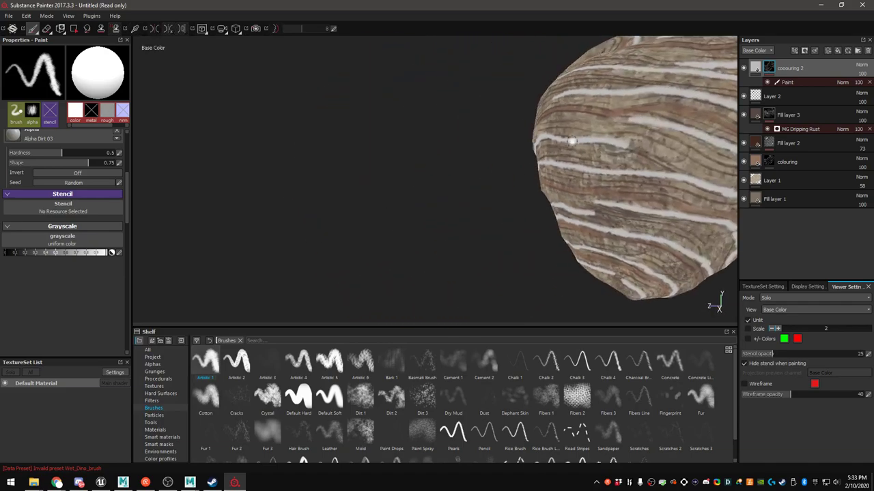
left_click_drag(634, 148, 707, 186)
Erase the stray stripe end above the bottom opening and switch back to the paint brush
mouse_move(708, 186)
left_mouse_down("alt")
mouse_move(433, 168)
mouse_move(413, 154)
mouse_move(401, 83)
left_mouse_up("alt")
middle_click_drag(342, 211, 371, 147, "alt")
right_click_drag(370, 146, 400, 152, "alt")
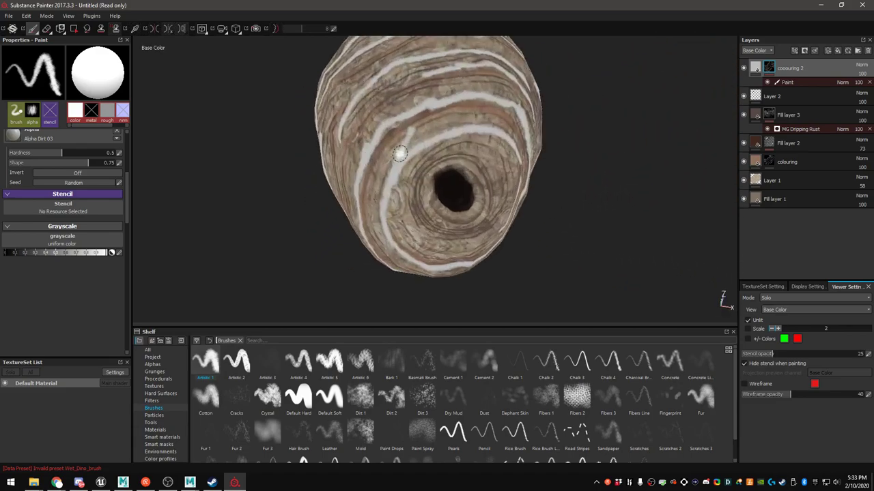
left_click_drag(400, 152, 420, 162, "alt")
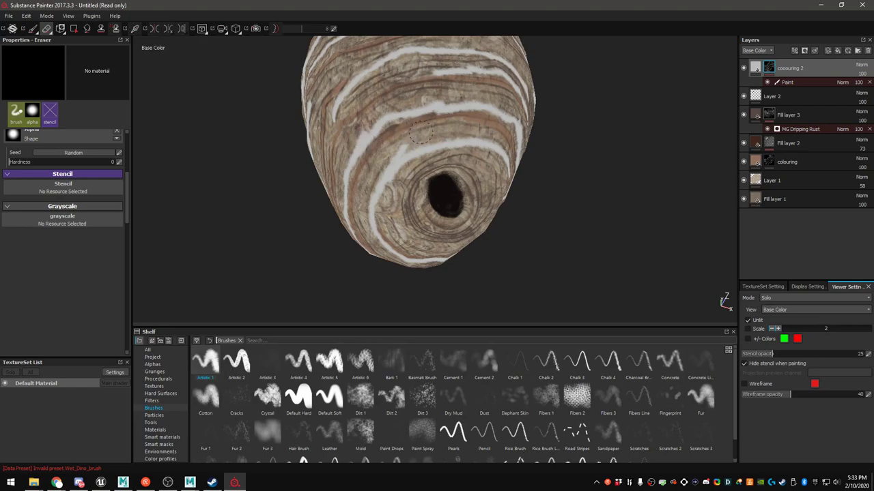
key("1")
Add the last light stripes on the sparse lower side and check the whole stripe pattern
mouse_move(406, 142)
left_mouse_down("alt")
mouse_move(312, 159)
mouse_move(395, 126)
mouse_move(381, 138)
mouse_move(387, 193)
mouse_move(463, 176)
mouse_move(433, 113)
mouse_move(403, 164)
mouse_move(402, 205)
mouse_move(471, 197)
mouse_move(490, 121)
mouse_move(436, 95)
mouse_move(490, 120)
mouse_move(421, 183)
mouse_move(430, 194)
mouse_move(491, 219)
mouse_move(552, 213)
mouse_move(548, 207)
left_mouse_up("alt")
scroll(482, 147, "down", 3)
middle_click_drag(386, 236, 408, 190, "alt")
left_click_drag(408, 190, 421, 185, "alt")
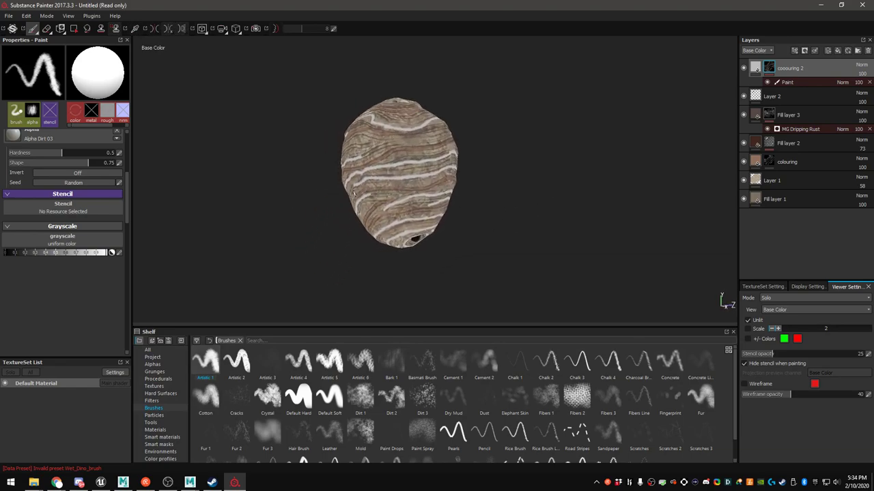
scroll(417, 212, "up", 3)
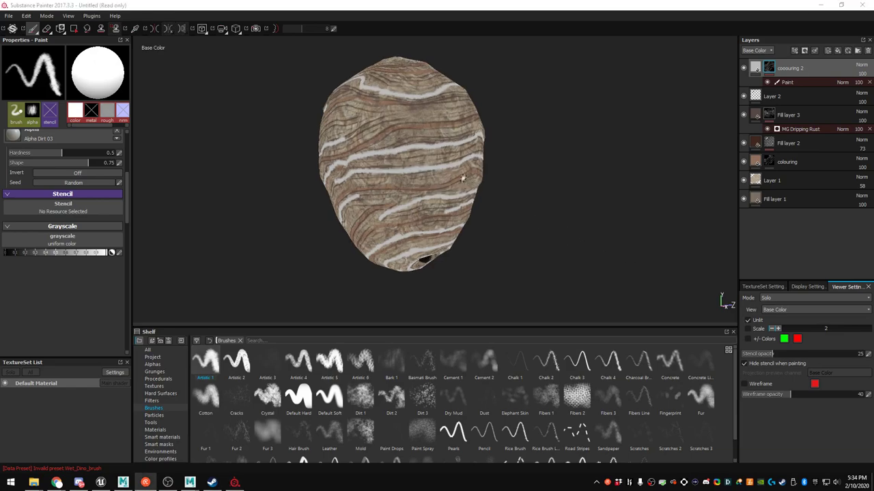
scroll(473, 191, "up", 1)
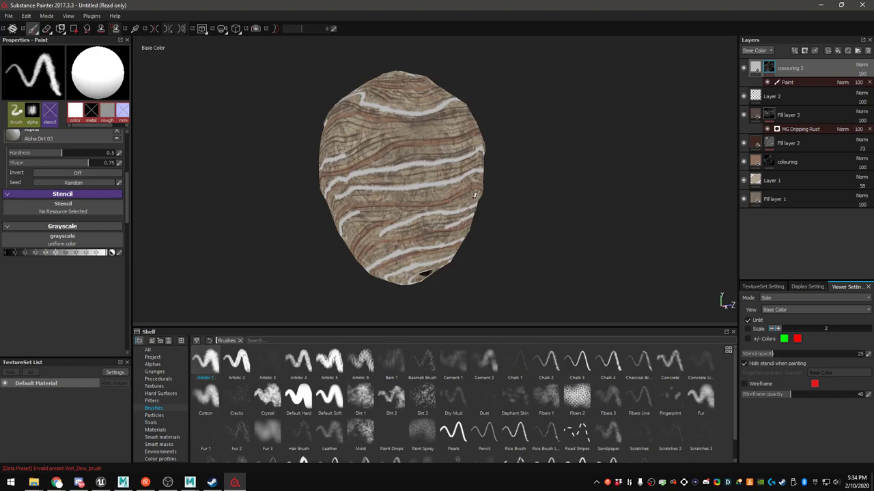
scroll(486, 189, "up", 2)
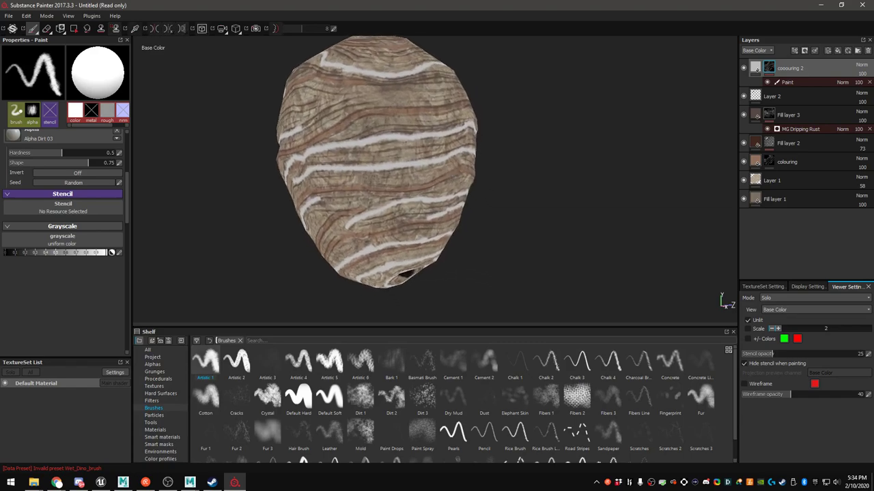
Move the cooouring 2 layer directly below Fill layer 2 and set its base color to a muted pinkish beige
left_click_drag(756, 66, 757, 156)
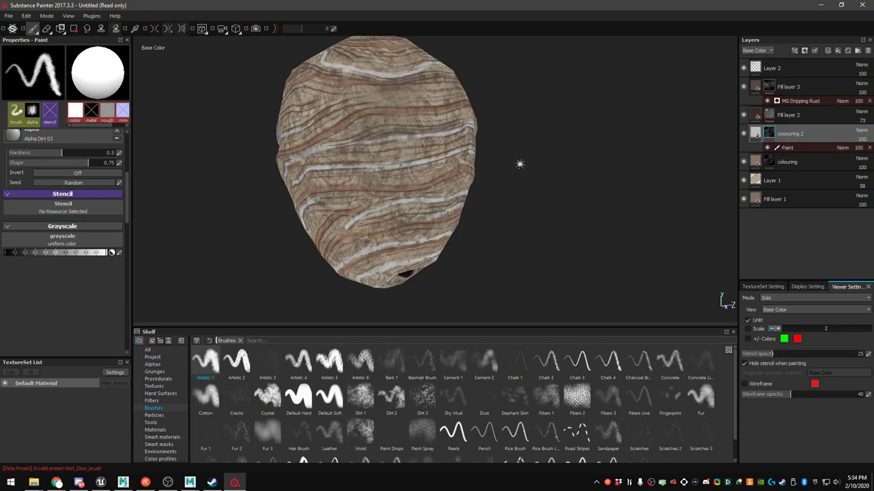
middle_click_drag(398, 141, 403, 158, "alt")
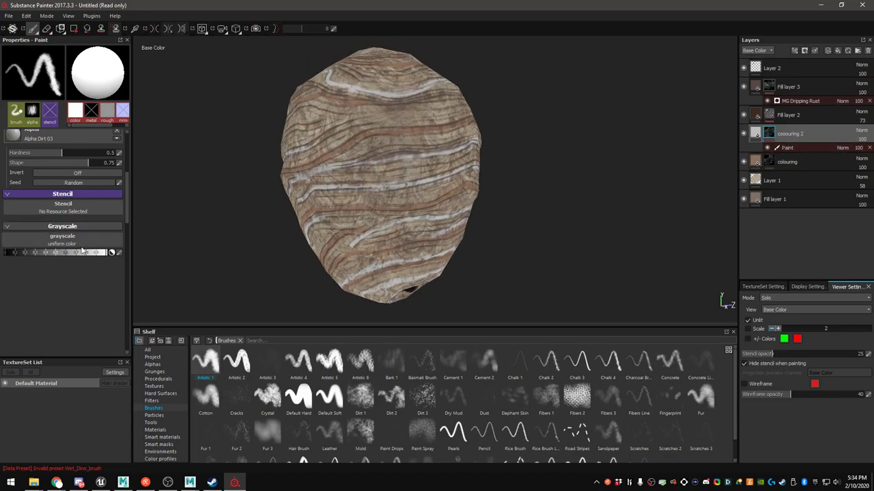
left_click(752, 134)
left_click(78, 197)
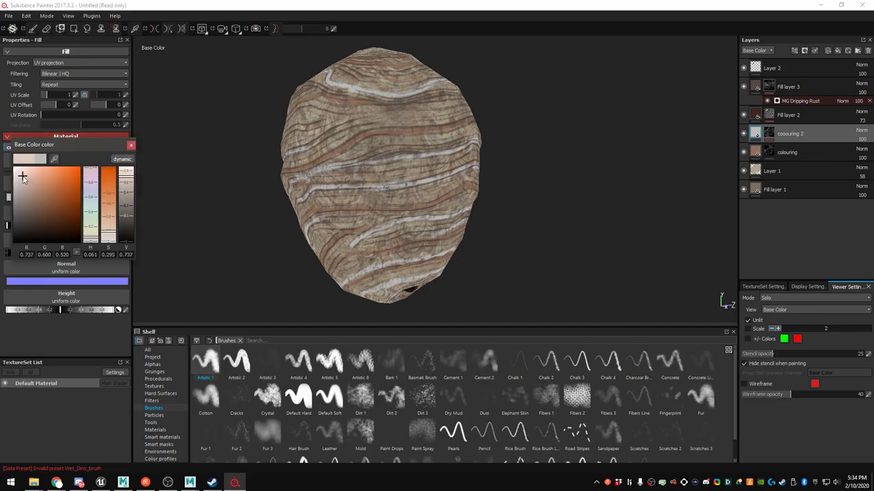
mouse_move(23, 178)
left_mouse_down()
mouse_move(22, 198)
mouse_move(26, 179)
mouse_move(22, 186)
left_mouse_up()
left_click(130, 145)
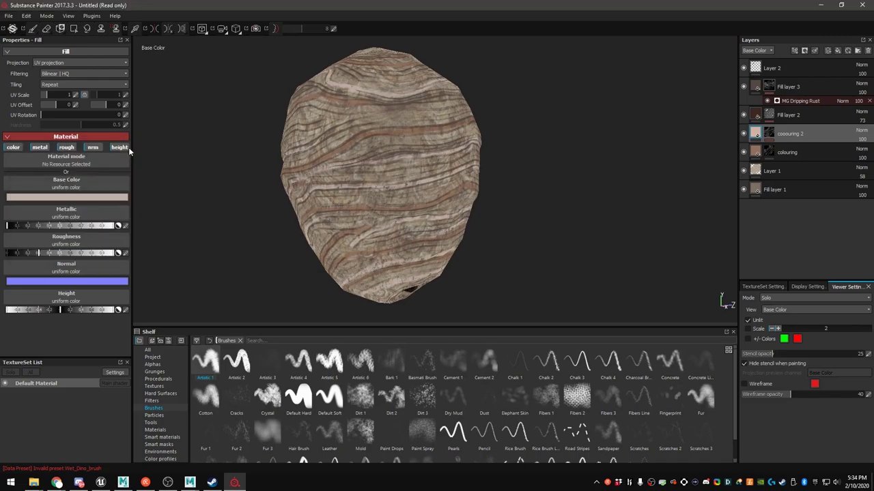
Toggle Fill layer 2, Fill layer 3 and Layer 1 to compare their effect, leaving only Fill layer 3 hidden
left_click(745, 116)
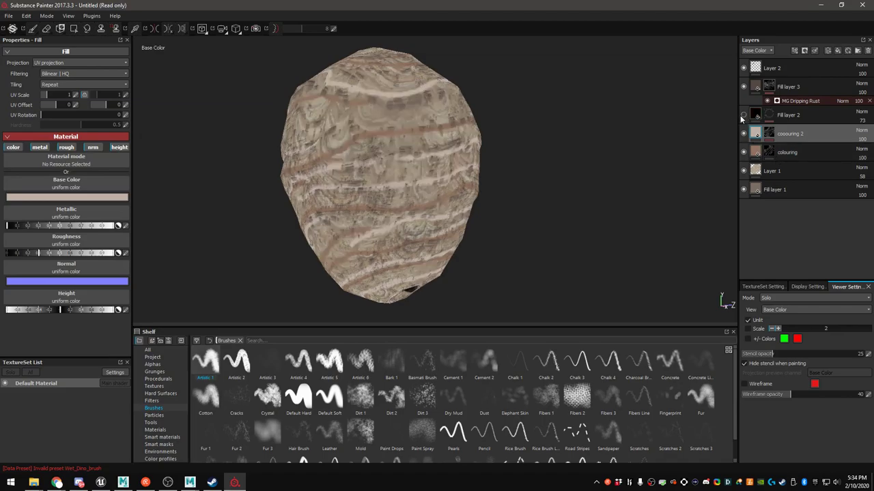
left_click(744, 116)
left_click(744, 89)
left_click_drag(362, 156, 652, 152, "alt")
left_click(744, 89)
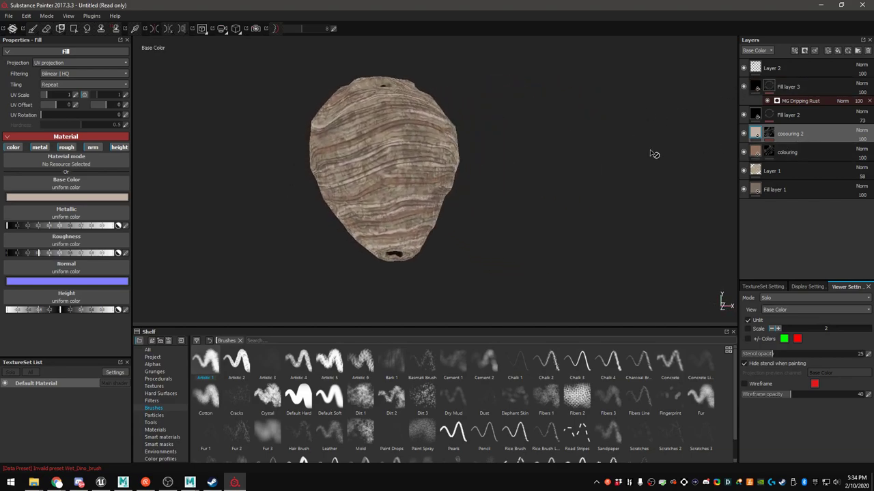
left_click(743, 87)
left_click_drag(688, 111, 491, 202, "alt")
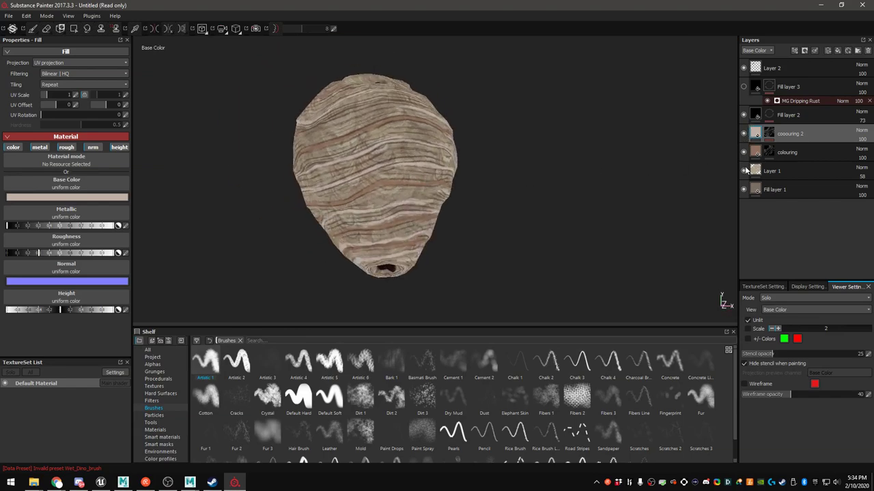
left_click(744, 171)
left_click(743, 171)
Set the base color of the cooouring 2 layer to a warm, slightly yellow sandy beige
left_click(62, 198)
mouse_move(22, 187)
left_mouse_down()
mouse_move(22, 195)
mouse_move(26, 188)
left_mouse_up()
left_click_drag(90, 241, 91, 237)
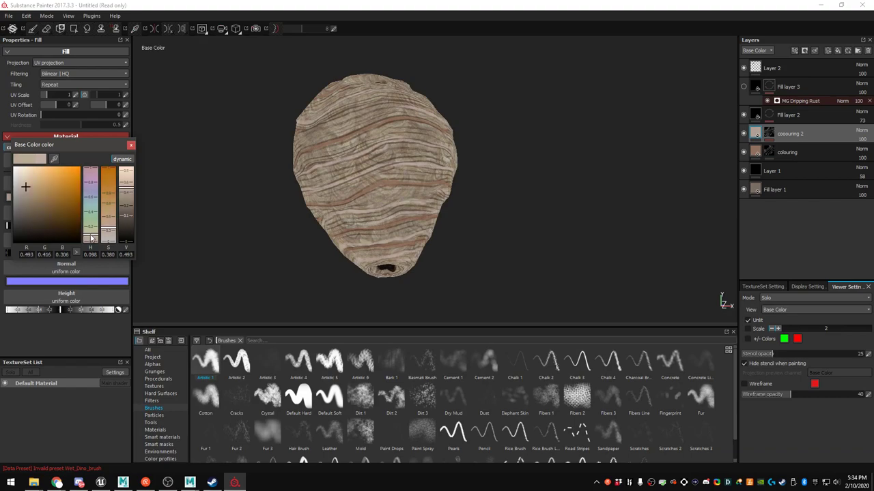
left_click_drag(25, 187, 30, 184)
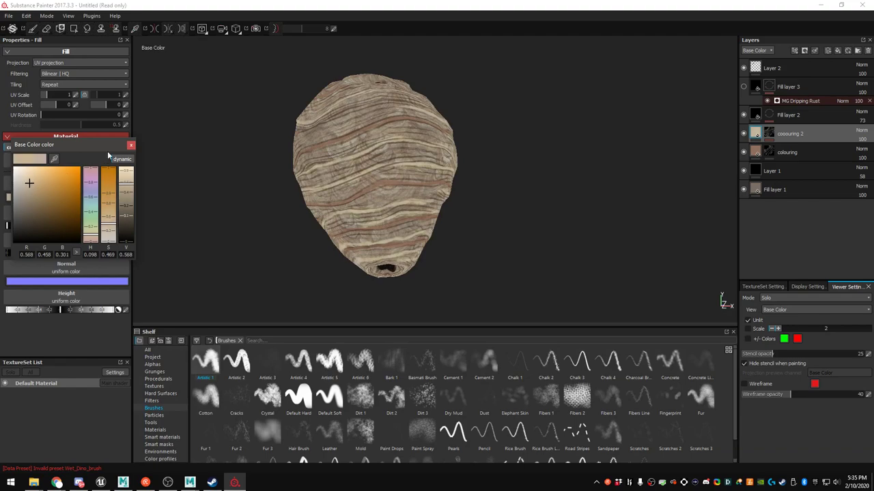
left_click(130, 145)
Show Fill layer 3 and inspect the whole model, switching the viewport from Base Color to the full Material view
scroll(307, 166, "down", 2)
left_click_drag(306, 166, 373, 202, "alt")
left_click(743, 86)
left_click_drag(390, 167, 581, 187, "alt")
left_click(773, 299)
left_click(768, 316)
left_click_drag(387, 172, 345, 168, "alt")
Save the project as WaspNest_Bakes in the FoodItems/WaspNest folder
key("ctrl+s")
left_click(404, 241)
scroll(335, 207, "up", 2)
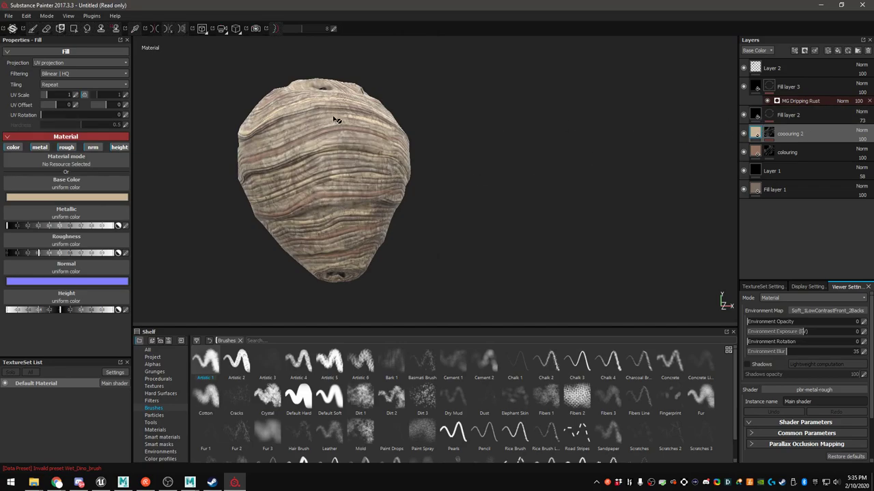
key("ctrl+s")
left_click(232, 32)
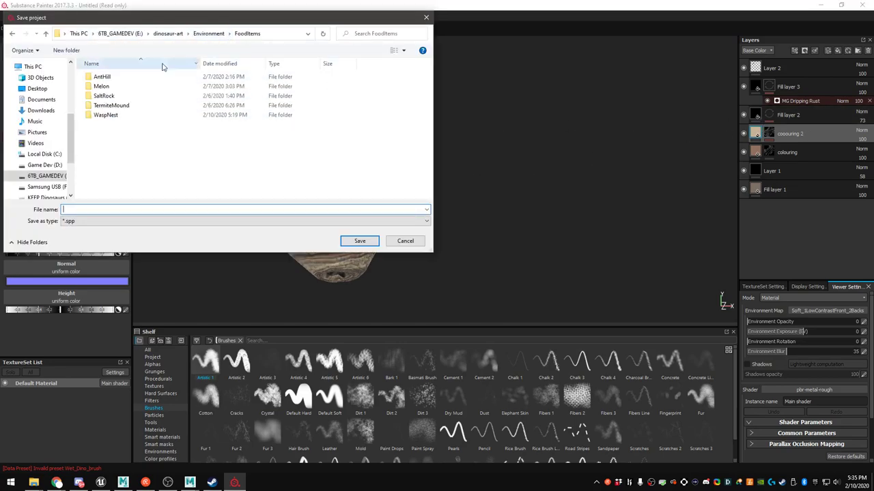
double_click(107, 115)
type("Was")
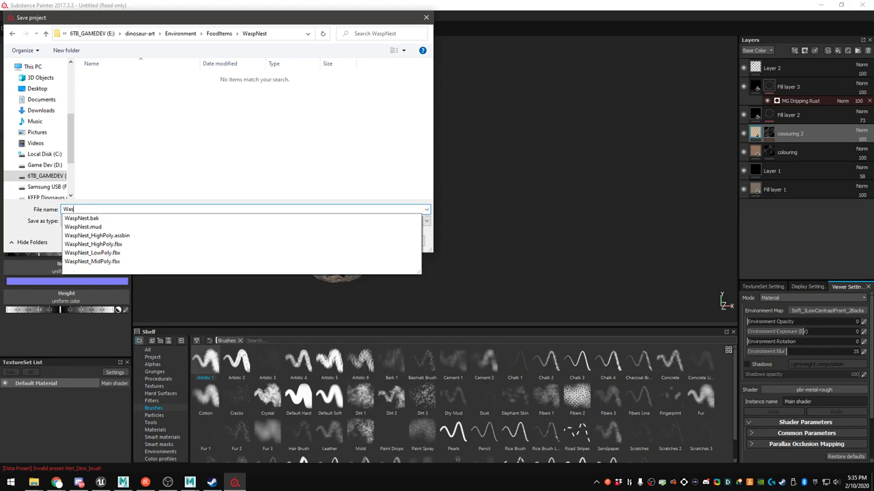
type("pNest_Bakes")
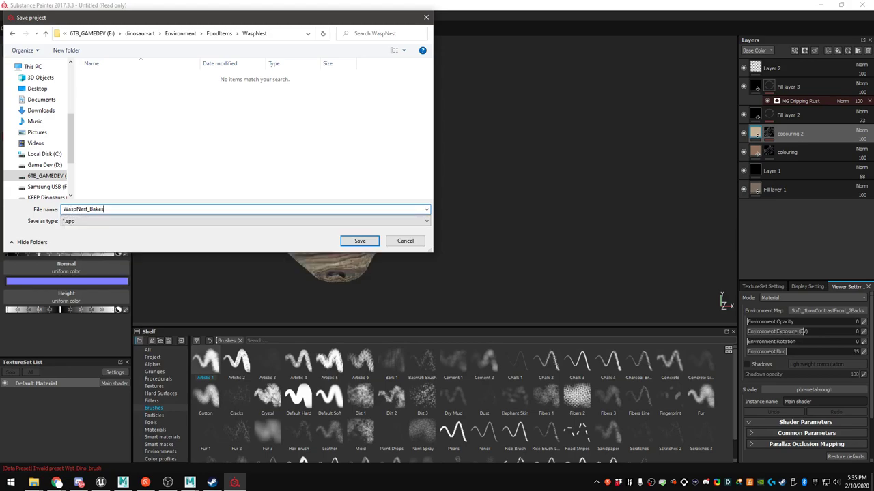
left_click(341, 243)
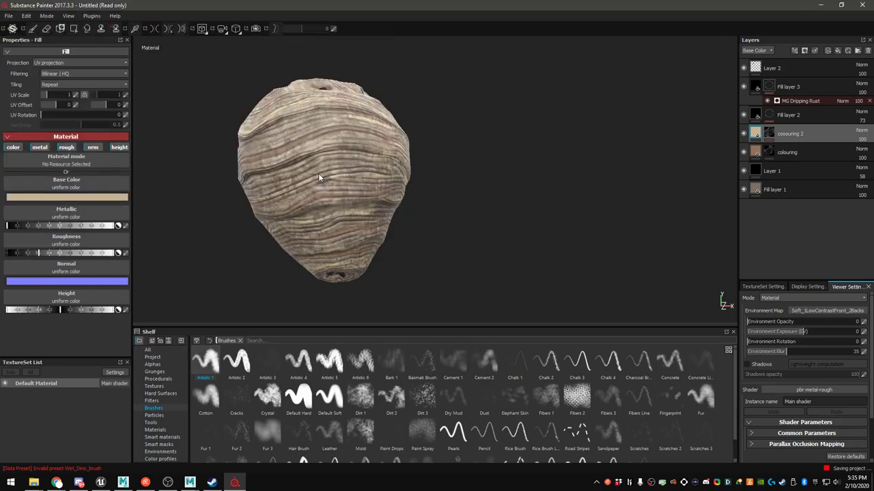
Inspect the lit model from several sides and return the viewport to the unlit Base Color channel
left_click_drag(318, 173, 374, 147, "alt")
middle_click_drag(374, 147, 411, 195, "alt")
left_click_drag(410, 195, 446, 175, "alt")
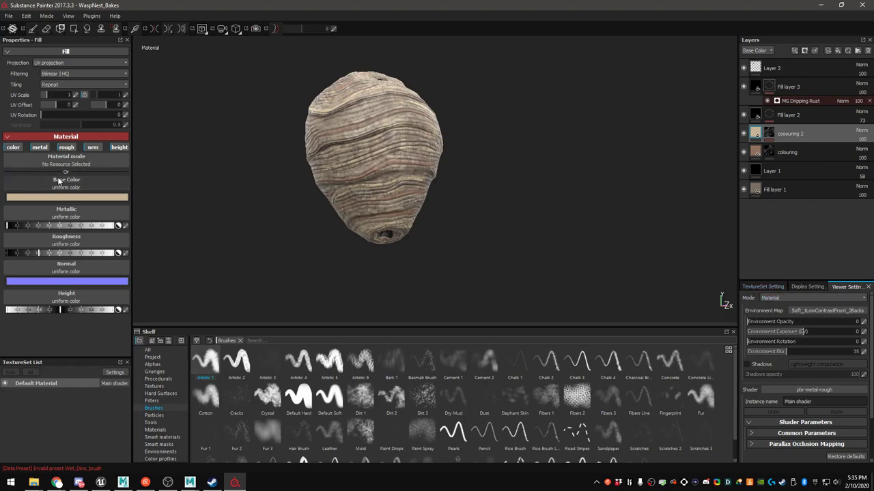
left_click(769, 298)
left_click(767, 309)
middle_click_drag(393, 157, 412, 188, "alt")
left_click_drag(412, 188, 482, 178, "alt")
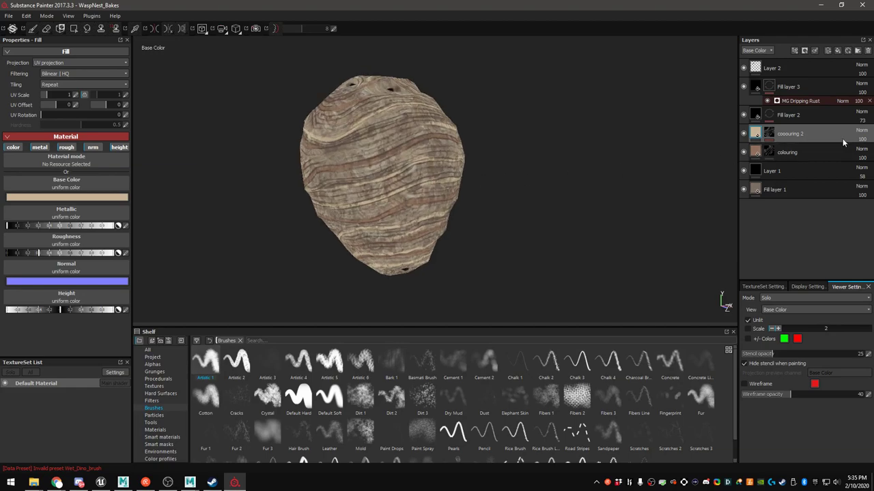
Lighten the base color of cooouring 2 to a pale cream and lower the layer's opacity to 41
left_click_drag(862, 143, 852, 155)
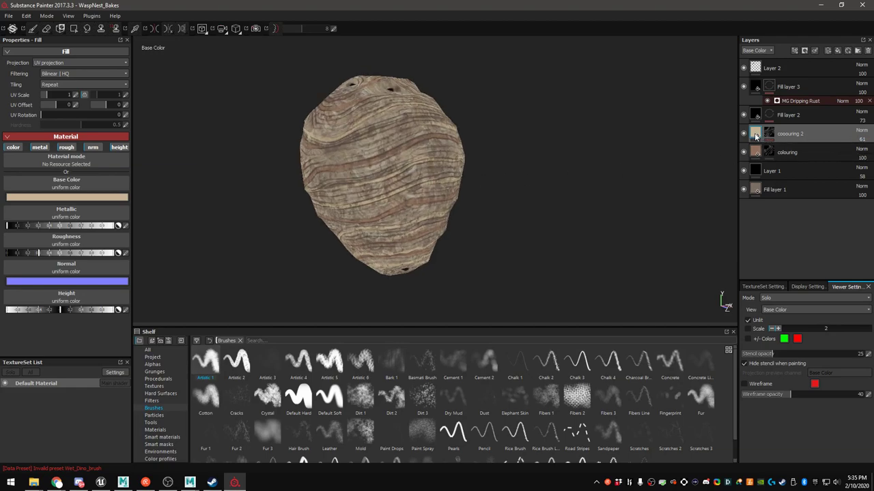
left_click(115, 198)
left_click(34, 176)
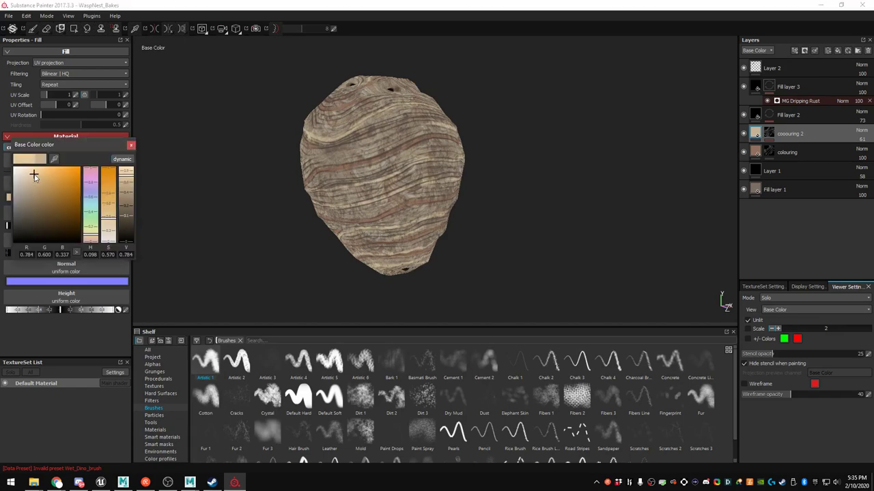
left_click(29, 174)
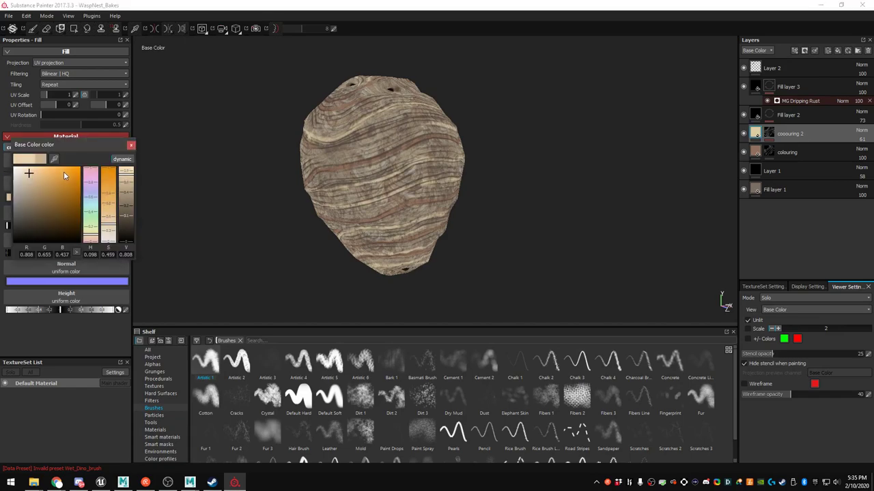
left_click(131, 145)
left_click_drag(855, 148, 848, 153)
Check the softened stripes around the model and save the project
left_click_drag(413, 192, 634, 194, "alt")
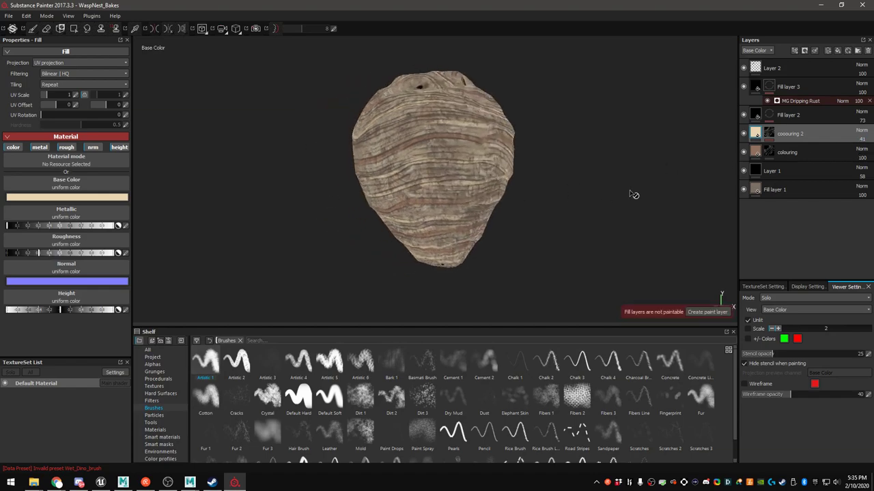
scroll(489, 183, "down", 2)
mouse_move(454, 181)
left_mouse_down("alt")
mouse_move(571, 162)
mouse_move(505, 191)
mouse_move(573, 171)
mouse_move(532, 181)
left_mouse_up("alt")
left_click(9, 15)
left_click(18, 91)
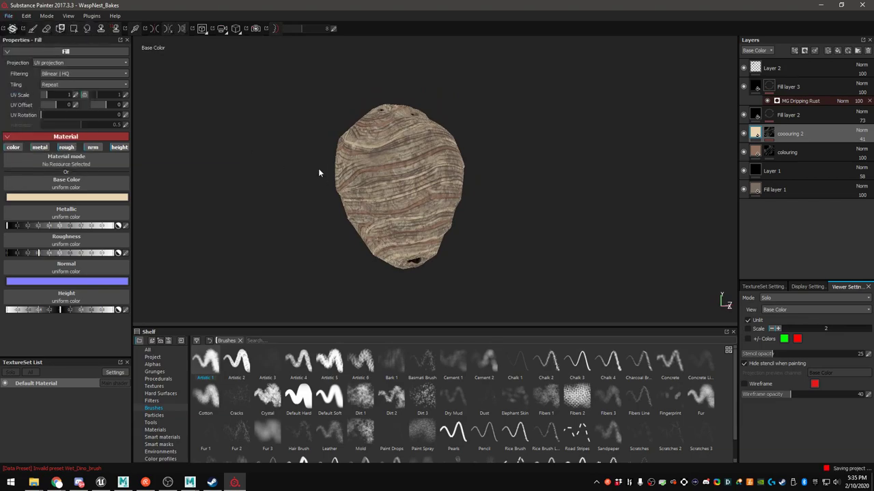
Toggle Fill layer 2, Layer 1 and Layer 2 off and on to compare what each contributes
left_click_drag(420, 148, 399, 123, "alt")
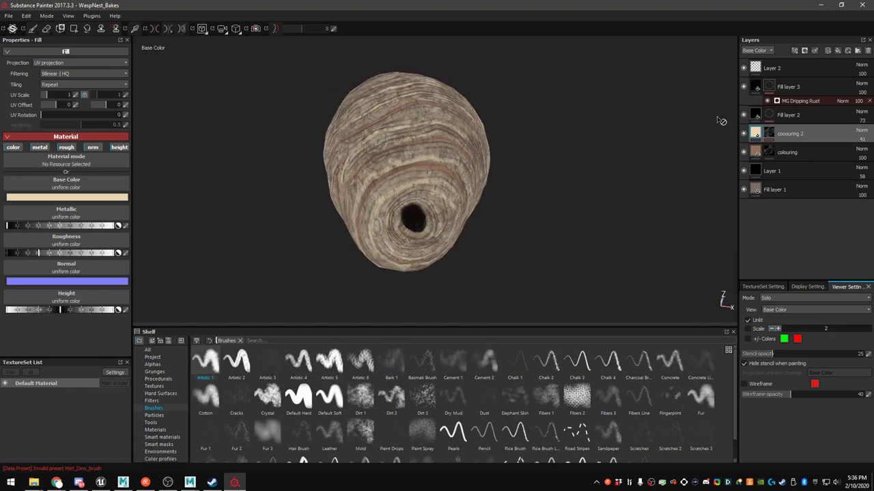
left_click(743, 115)
left_click(743, 115)
left_click(743, 171)
left_click(743, 171)
left_click(744, 69)
left_click(744, 69)
Lower the opacity of Layer 2 to 78 and save the project
left_click(863, 75)
mouse_move(865, 83)
left_mouse_down()
mouse_move(853, 86)
mouse_move(860, 86)
left_mouse_up()
left_click_drag(478, 129, 374, 186, "alt")
left_click(8, 15)
left_click(18, 95)
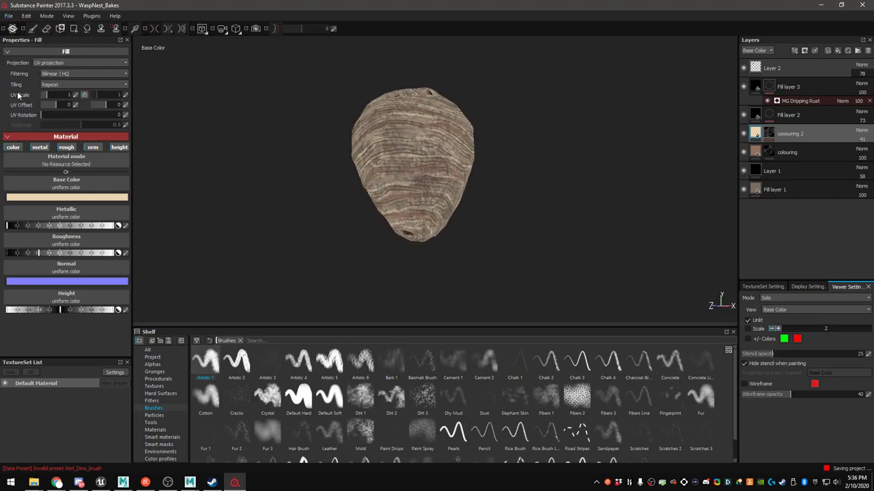
Start a texture export and browse for its output folder at E:\dinosaur-art\Environment\FoodItems\WaspNest
left_click(9, 18)
left_click(11, 155)
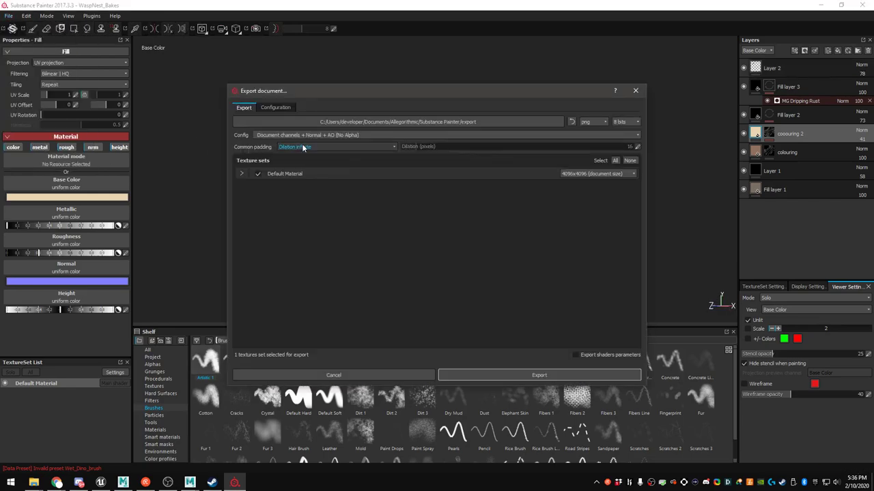
left_click(394, 127)
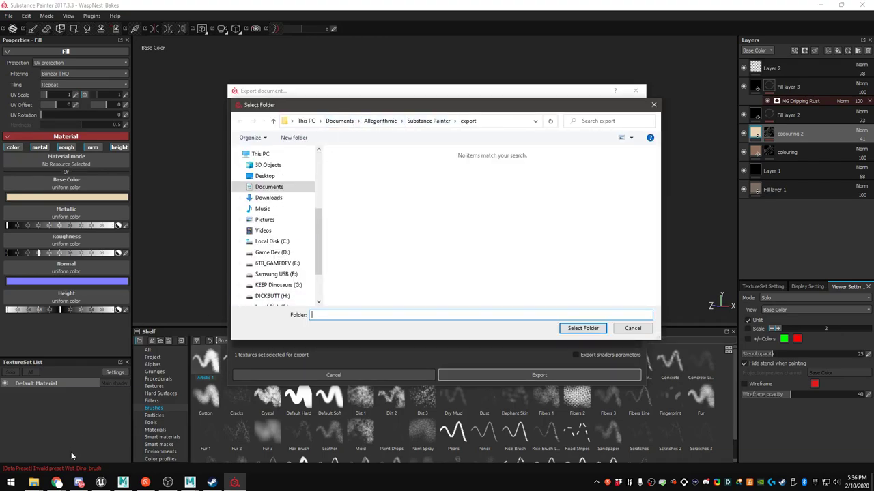
left_click(33, 482)
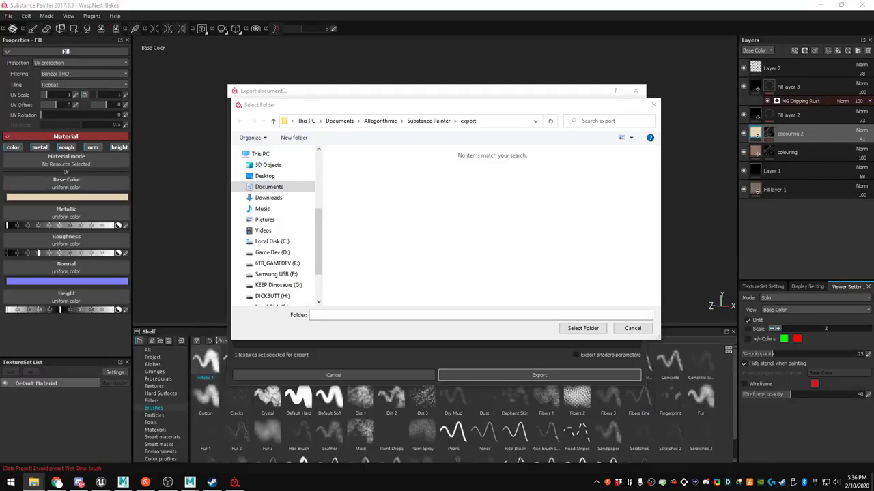
left_click(539, 315)
type("E:\\dinosaur-art\\Environment\\FoodItems\\WaspNest")
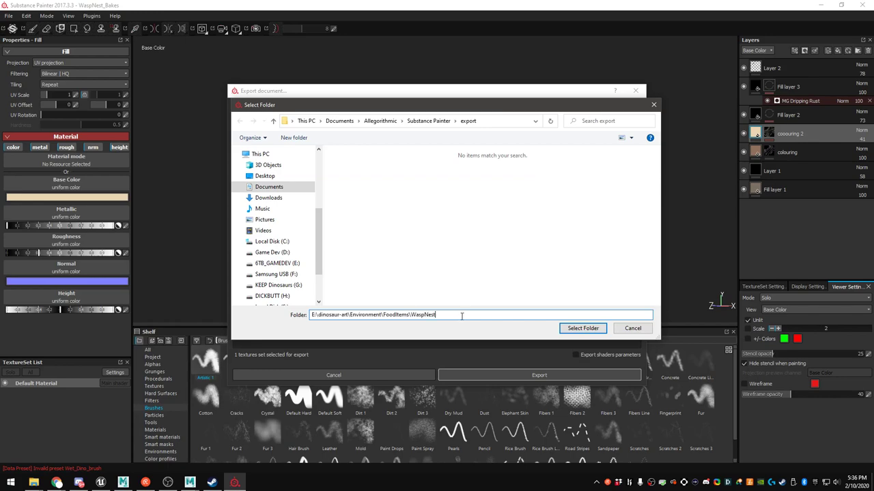
key("Return")
Create a Textures subfolder inside WaspNest and select it as the export destination
right_click(411, 283)
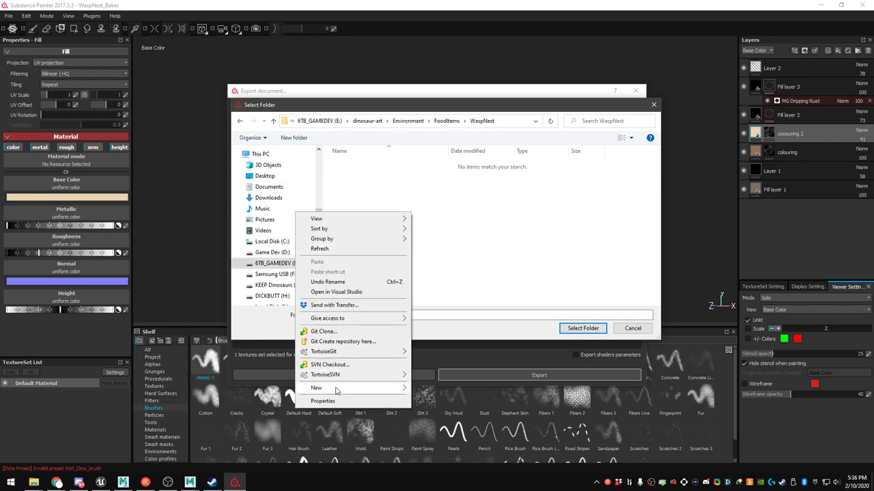
mouse_move(335, 388)
left_click(414, 385)
type("Textures")
key("Return")
key("Return")
left_click(595, 328)
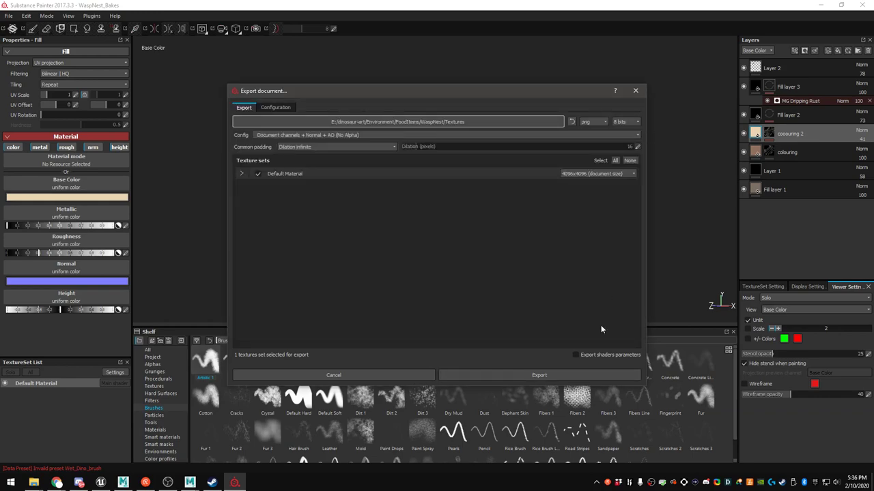
Export the Default Material textures as 8-bit PNG at 4096x4096 with the Document channels + Normal + AO (No Alpha) configuration
key("alt+Tab")
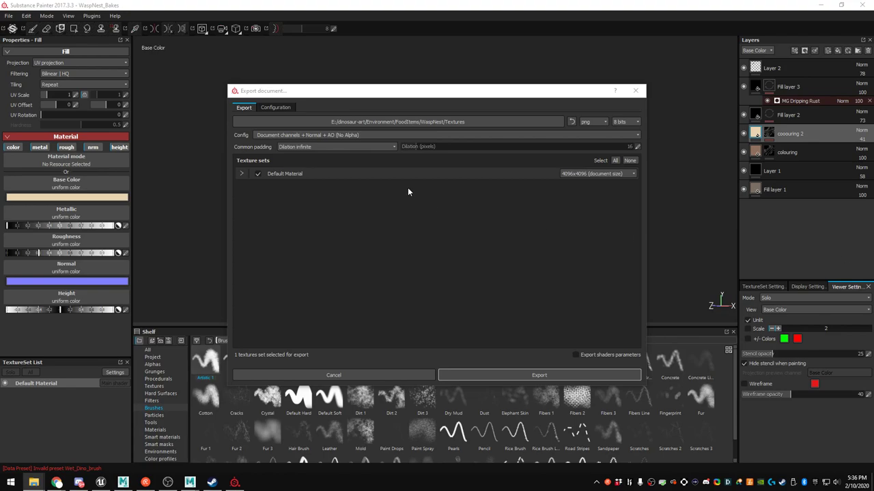
left_click_drag(363, 92, 372, 76)
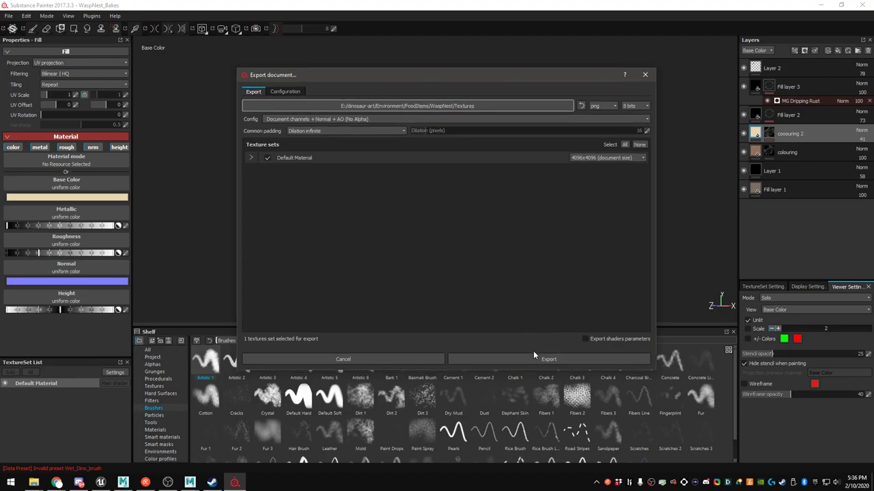
left_click(533, 355)
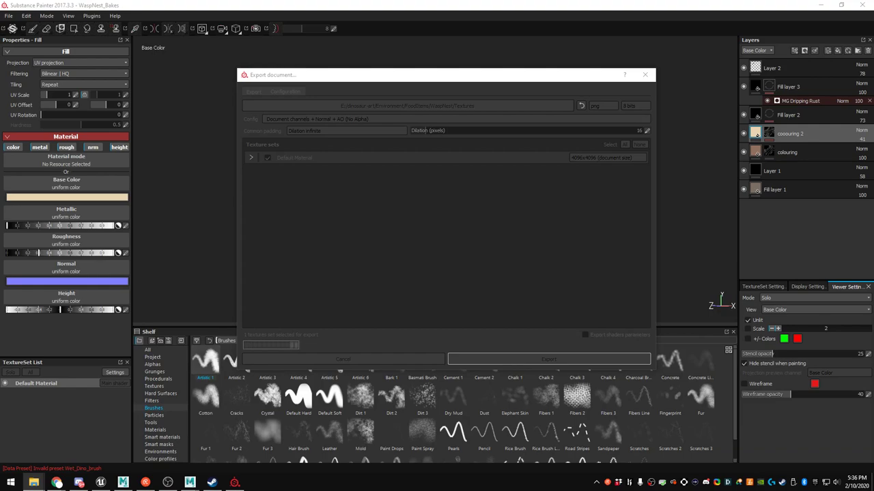
key("Return")
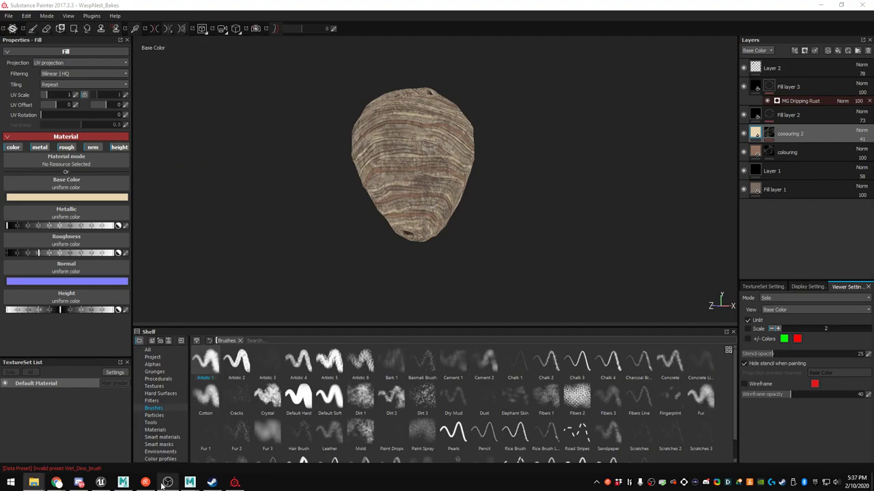
Switch to Unreal Editor and open the Content/Dinosaur/Props folder in the Content Browser
left_click(97, 483)
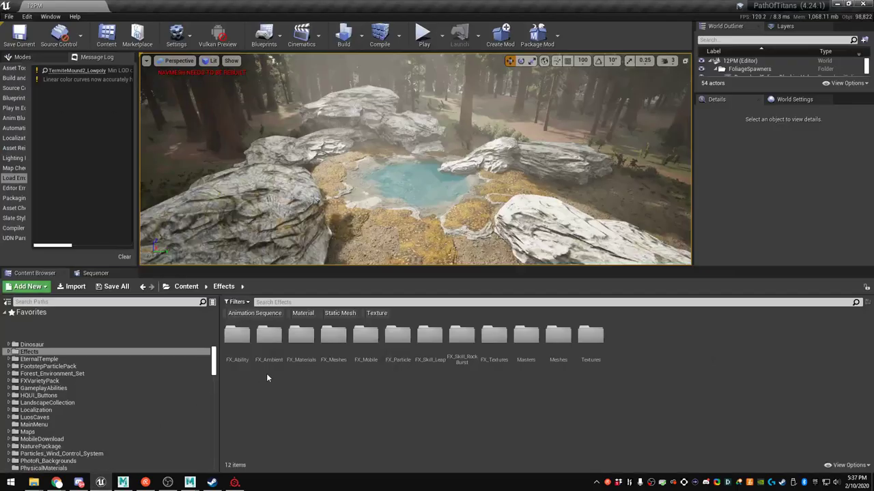
left_click(186, 287)
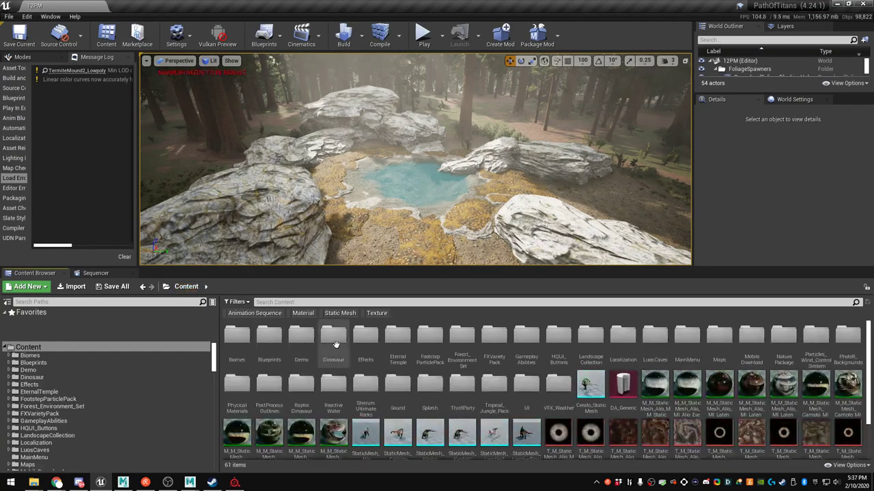
double_click(332, 335)
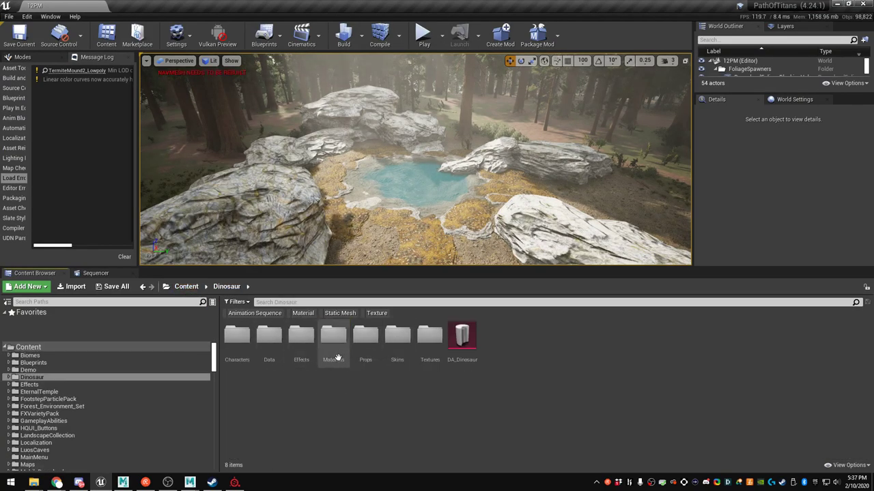
left_click(368, 341)
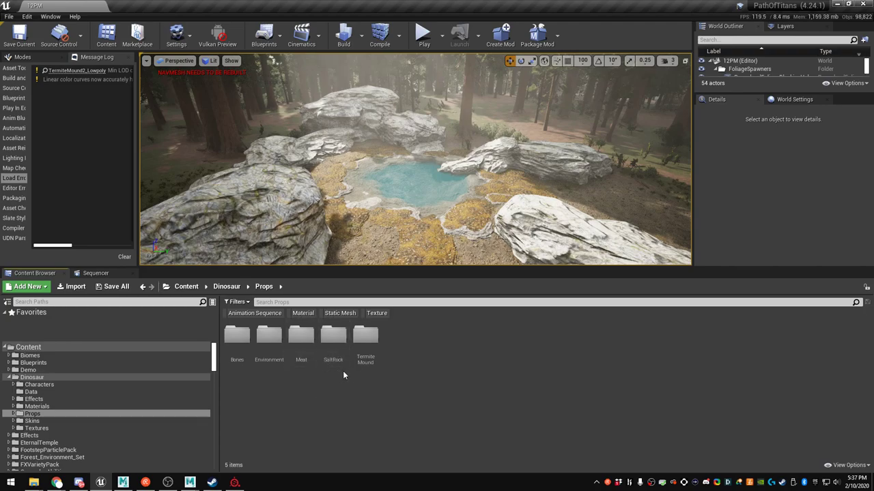
Create a new folder named WaspNest in Props and open it
right_click(413, 351)
left_click(453, 51)
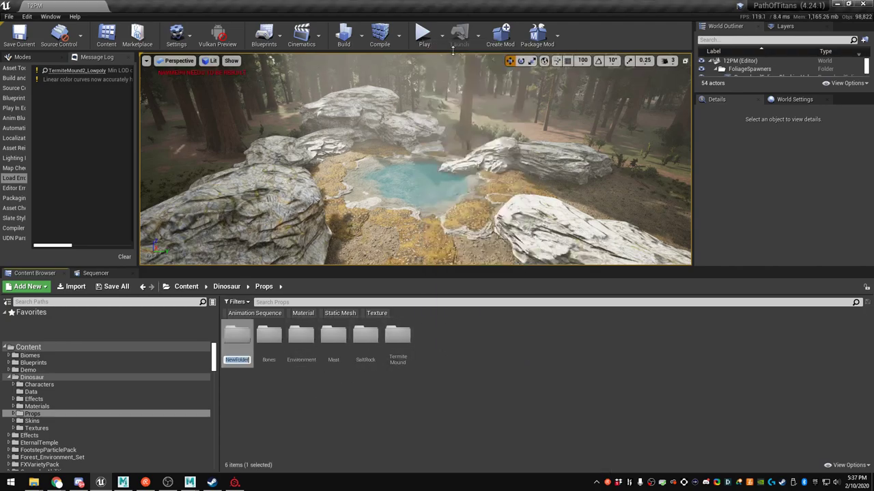
type("Wasp")
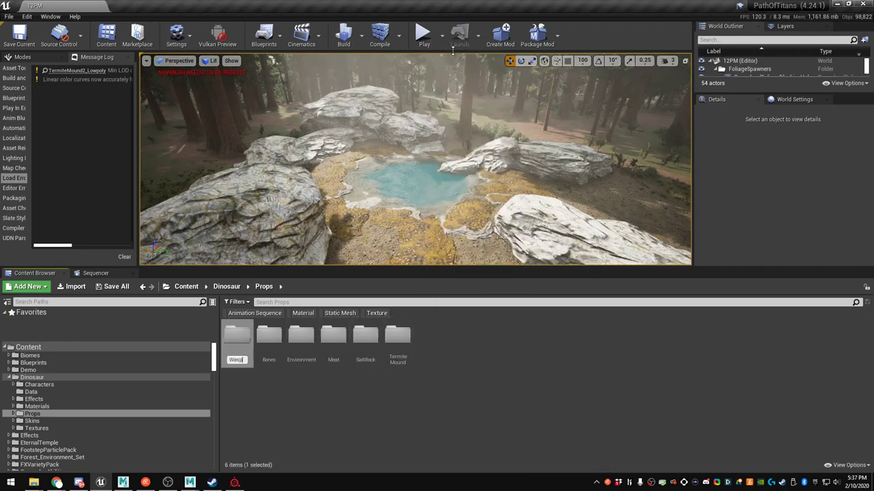
key("Return")
key("Return")
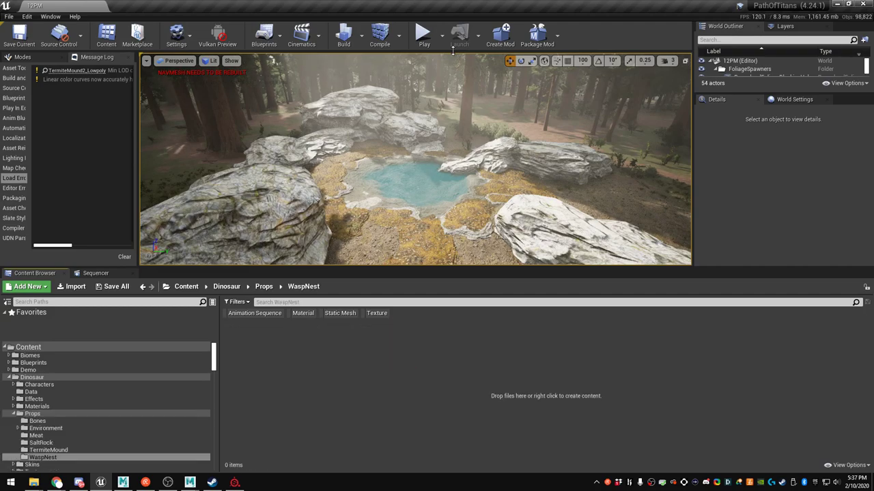
Import the exported Base Color and Normal DirectX textures from File Explorer into the WaspNest content folder
key("alt+Tab")
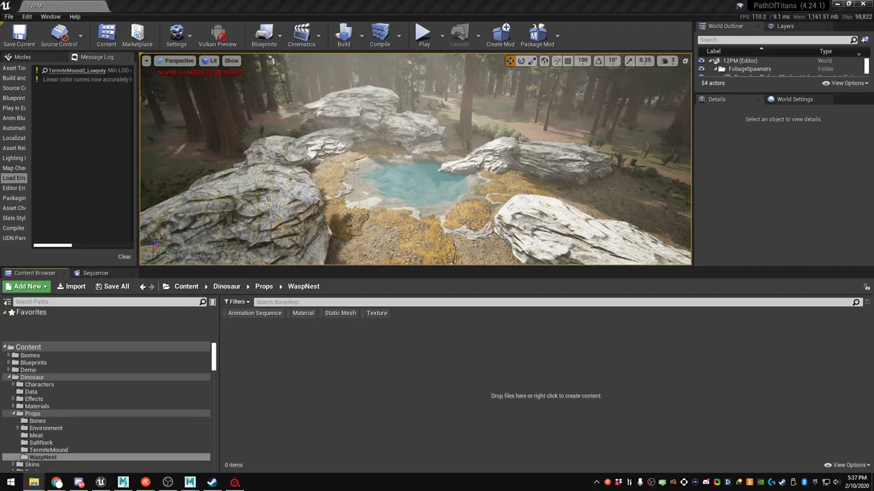
left_click_drag(704, 405, 703, 403)
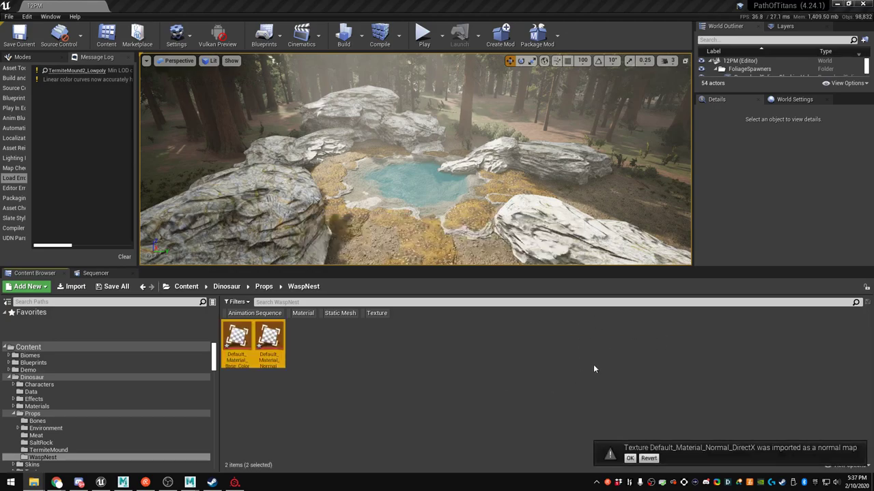
Save the imported nest textures and import the WaspNest_LowPoly FBX as a static mesh into the WaspNest folder
right_click(236, 341)
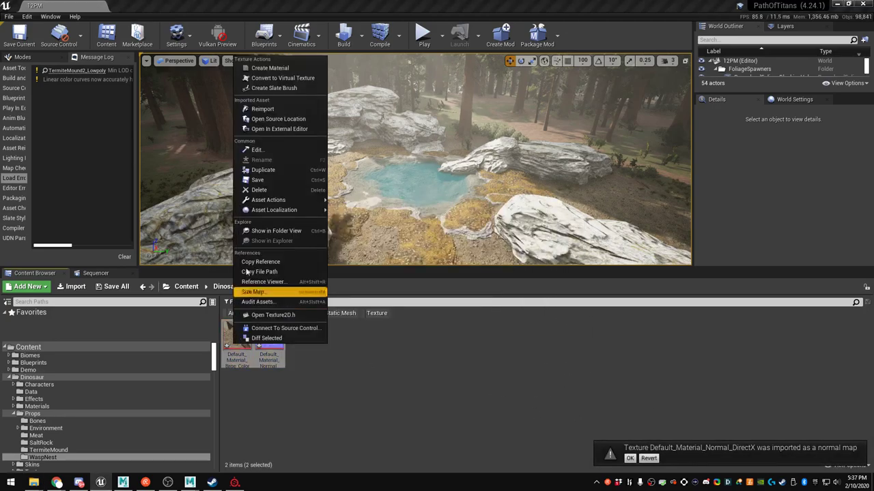
left_click(257, 180)
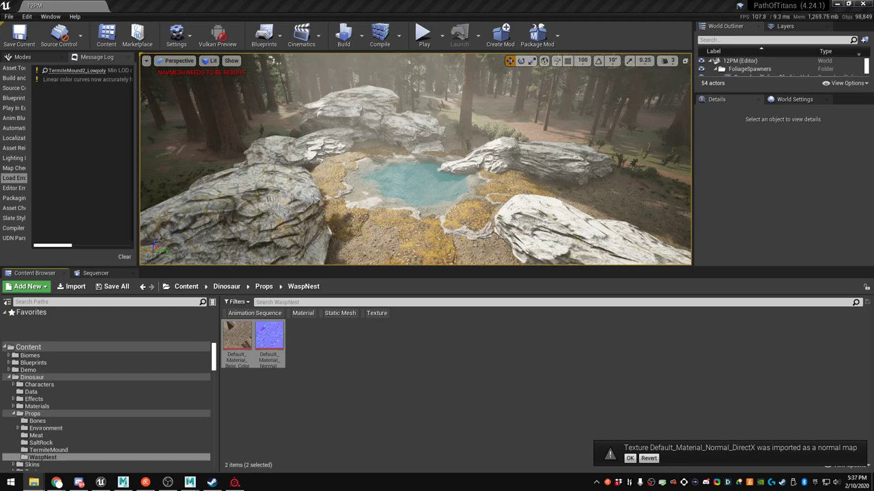
left_click_drag(593, 396, 584, 382)
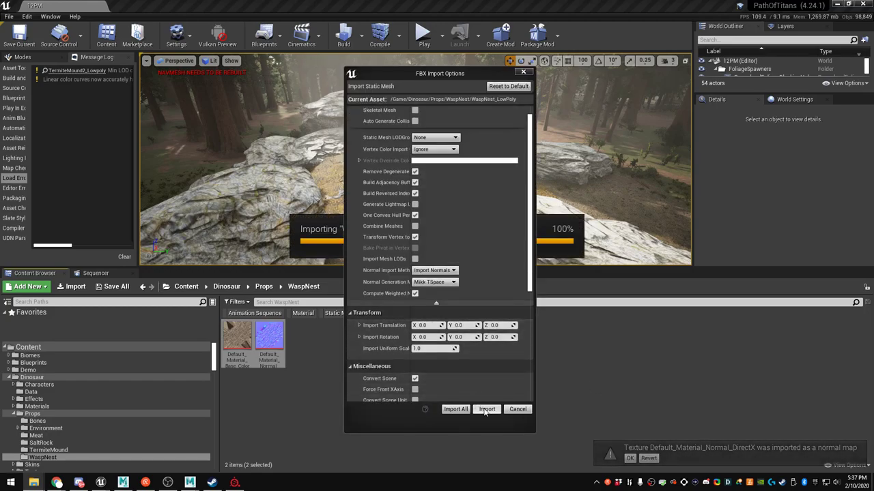
left_click(485, 410)
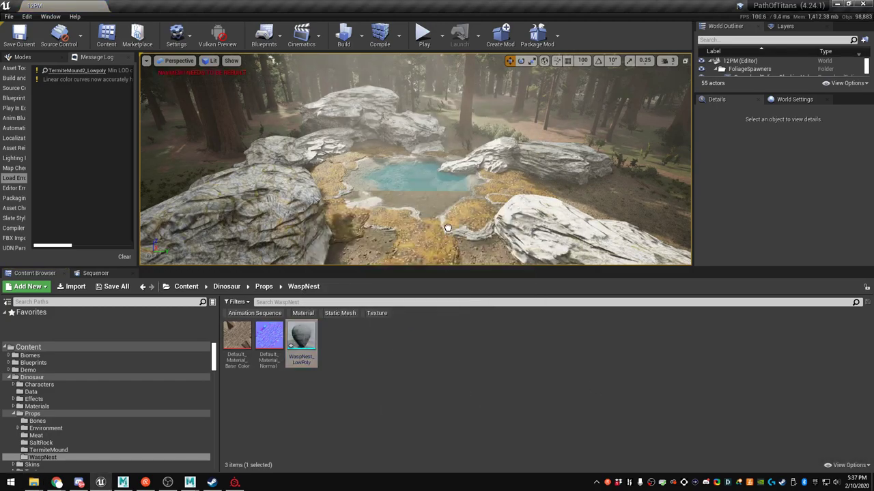
Place the WaspNest_LowPoly mesh in the level and move it beside a tree trunk in the forest
left_click_drag(464, 230, 471, 236)
left_click_drag(481, 158, 482, 155)
mouse_move(482, 156)
right_mouse_down()
mouse_move(546, 143)
mouse_move(502, 135)
mouse_move(466, 156)
mouse_move(493, 158)
right_mouse_up()
key("w")
key("s")
key("e")
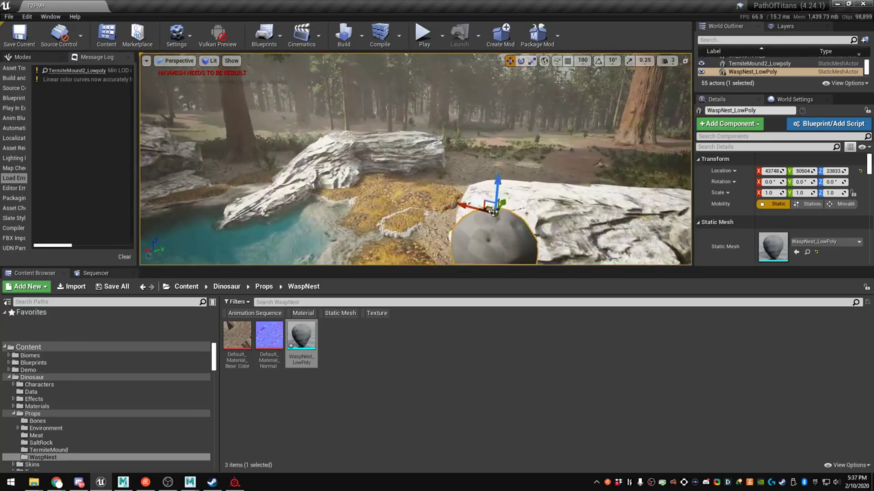
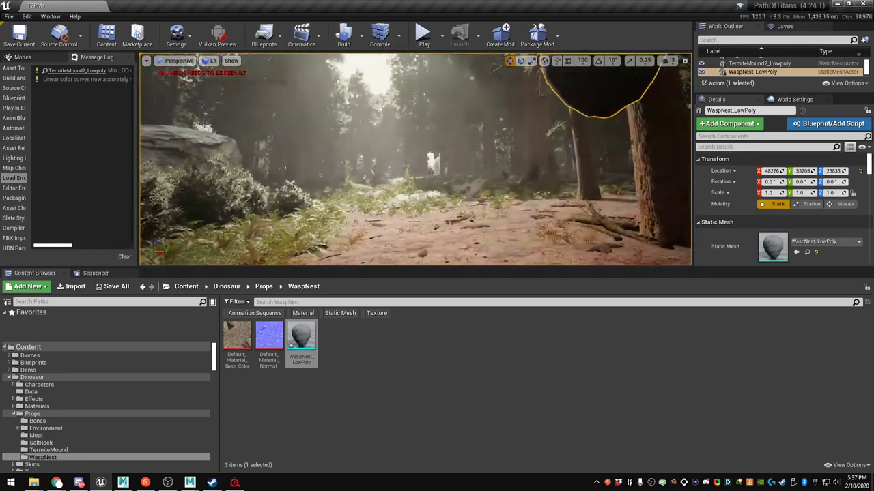
right_click_drag(415, 159, 505, 180)
right_click_drag(415, 159, 440, 157)
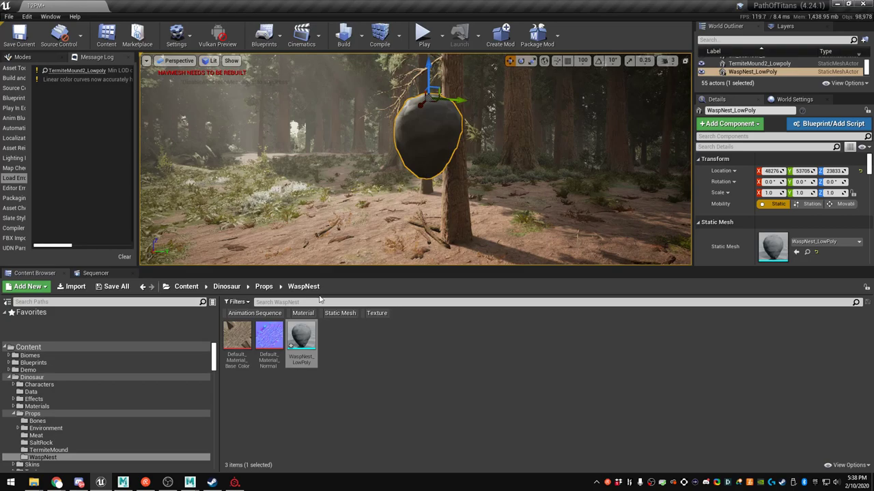
Place SK_Ceratosaurus_dentisulcatus from Dinosaur/Characters/Ceratosaurus beneath the nest as a size reference and scale the nest uniformly to about 0.516
left_click(226, 286)
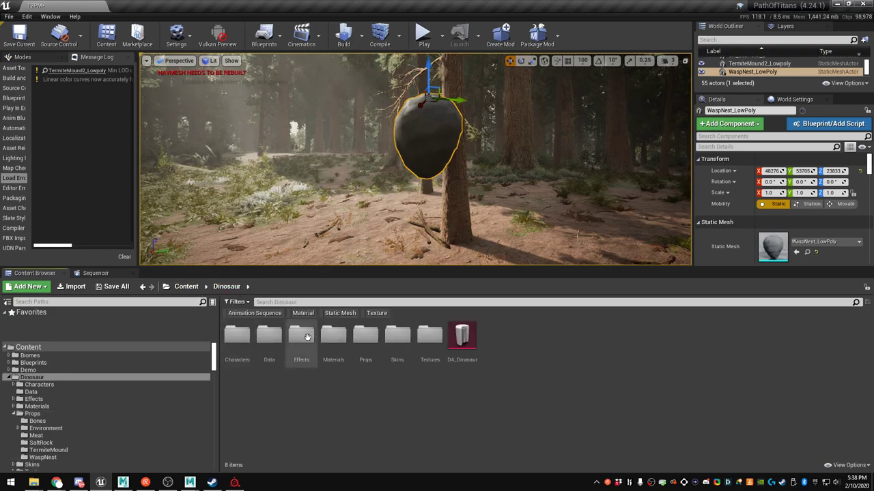
double_click(235, 333)
left_click(400, 347)
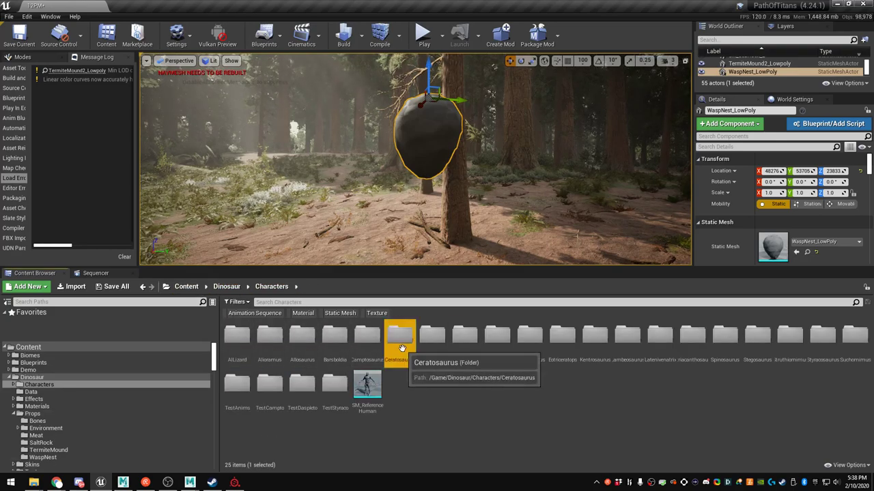
double_click(401, 347)
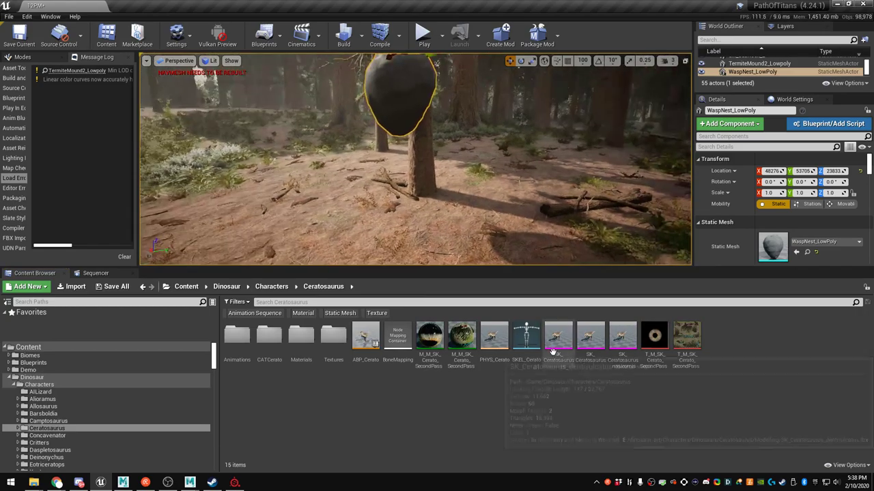
left_click_drag(552, 351, 454, 249)
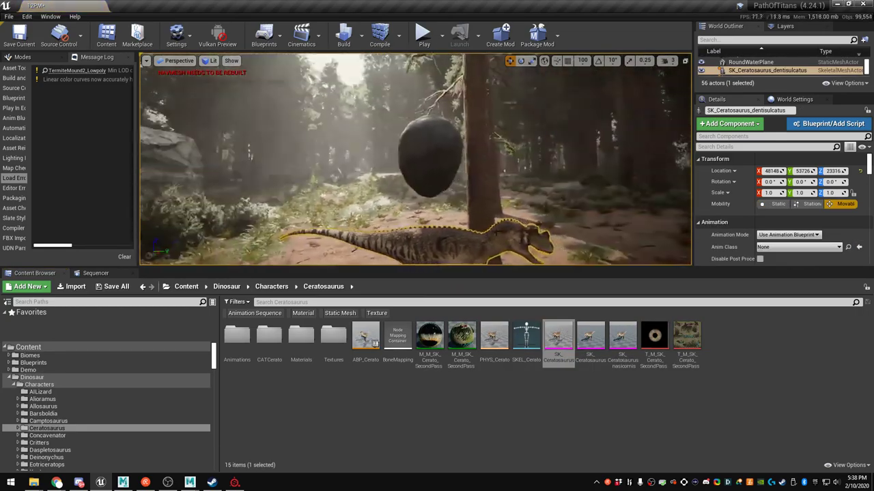
left_click(448, 165)
left_click_drag(426, 119, 418, 140)
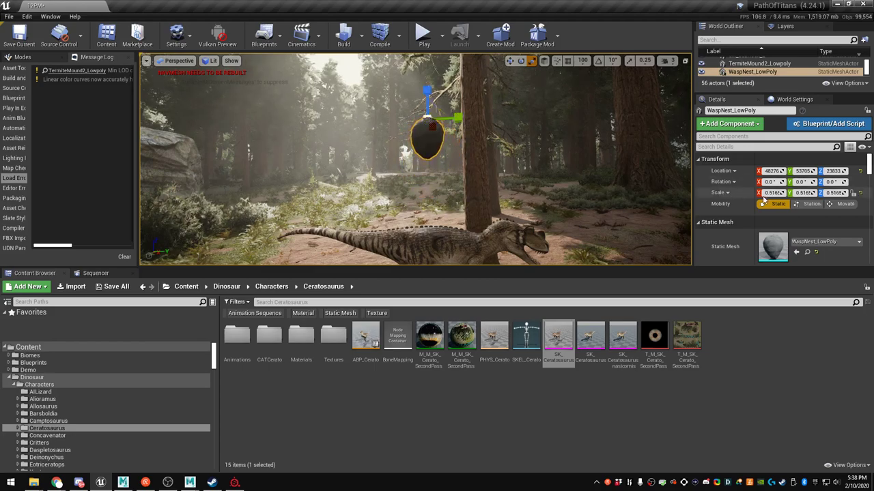
Halve the Import Uniform Scale in the WaspNest_LowPoly mesh's import settings, save the mesh and reimport it
left_click(807, 253)
double_click(301, 335)
scroll(660, 283, "down", 10)
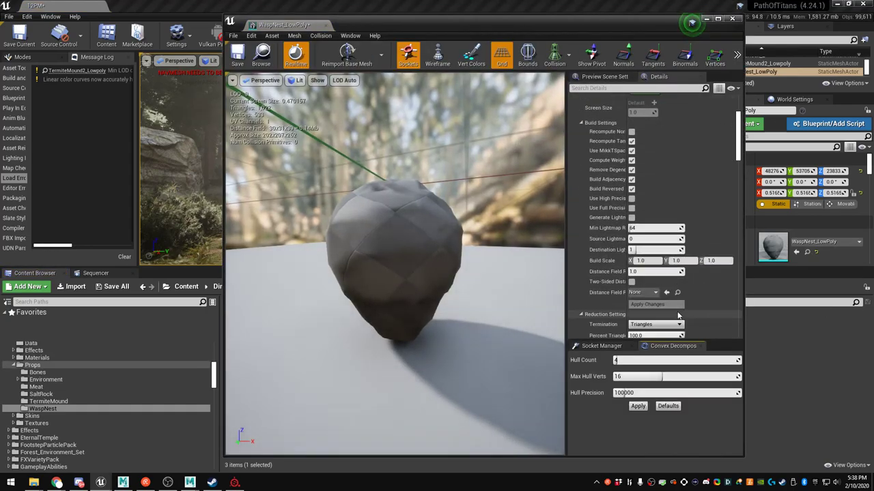
scroll(660, 282, "down", 15)
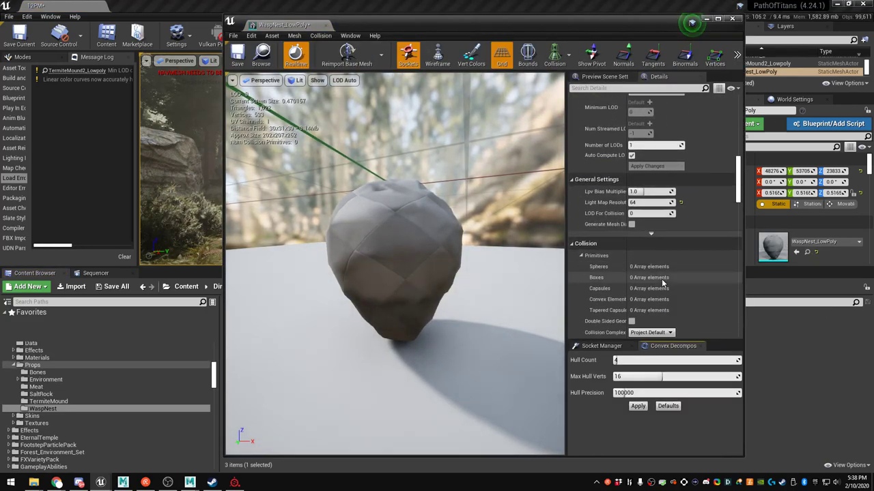
scroll(664, 283, "down", 15)
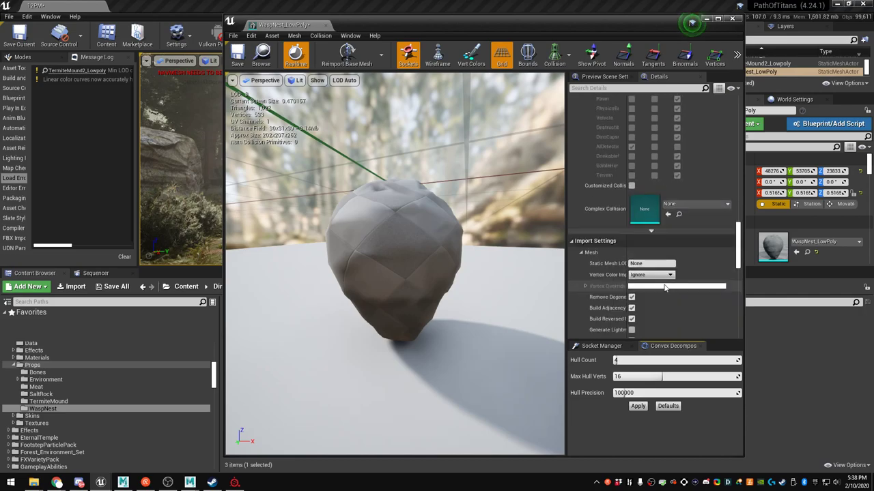
left_click(643, 312)
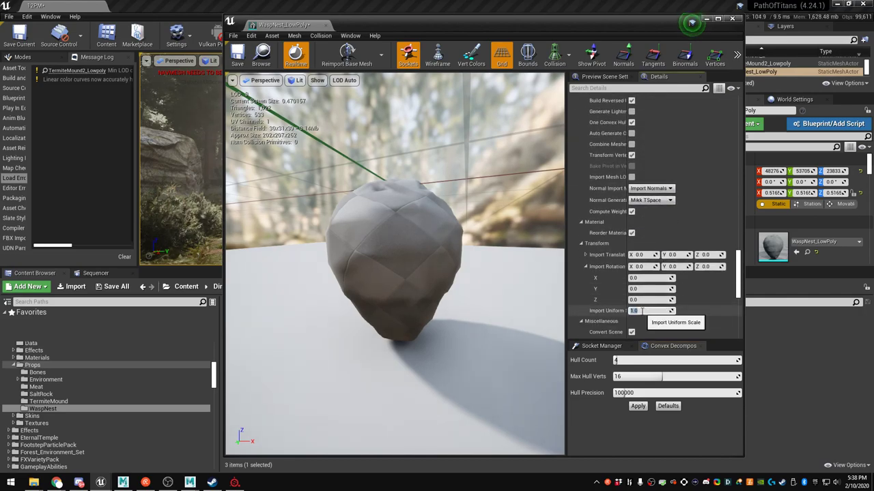
left_click(238, 58)
left_click(346, 57)
Delete the manually scaled nest from the level and place the reimported WaspNest_LowPoly mesh against the tree trunk
left_click_drag(321, 24, 658, 81)
key("w")
right_click_drag(428, 133, 428, 133)
key("Delete")
left_click(599, 115)
key("w")
right_click_drag(348, 198, 348, 198)
left_click_drag(301, 336, 423, 139)
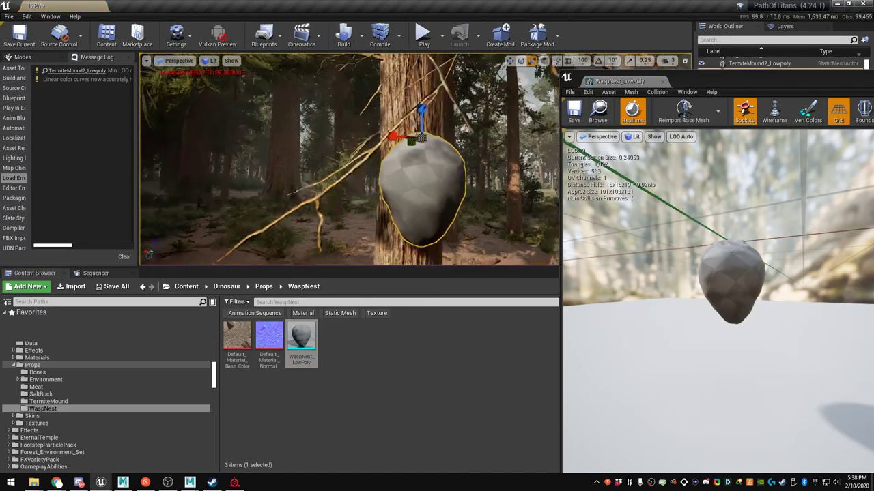
right_click_drag(423, 140, 423, 139)
key("g")
left_click_drag(692, 82, 567, 0)
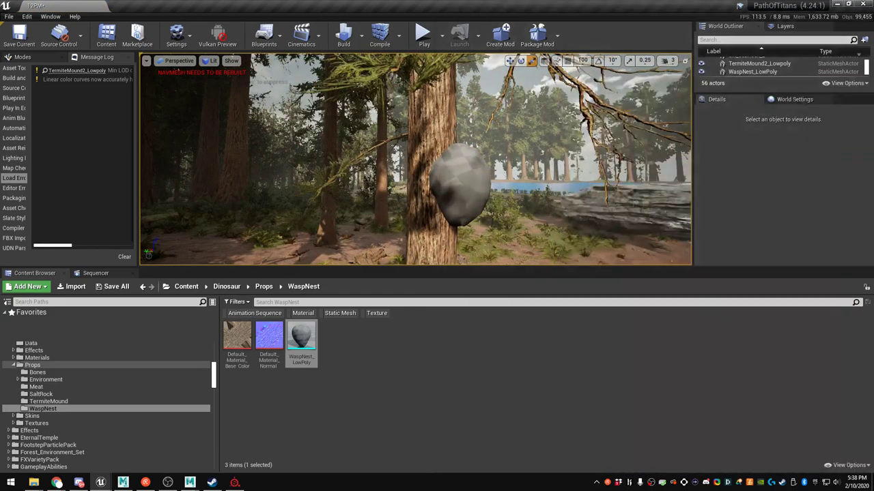
Create a new material named M_WaspNest_MASTER in the WaspNest folder
right_click(353, 364)
left_click(387, 142)
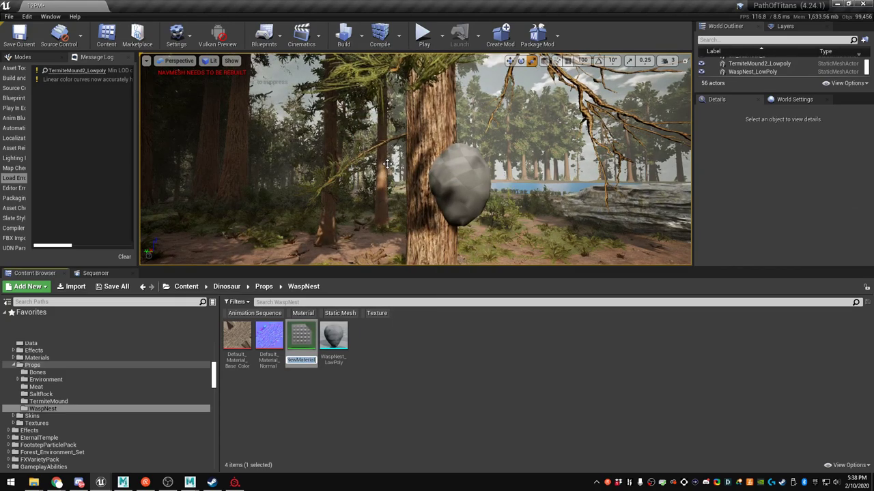
type("M_WaspN")
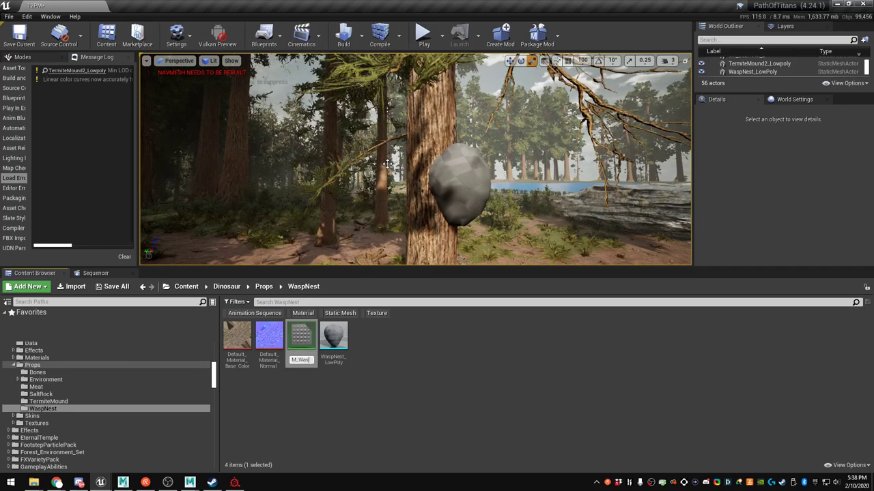
type("est_MASTER")
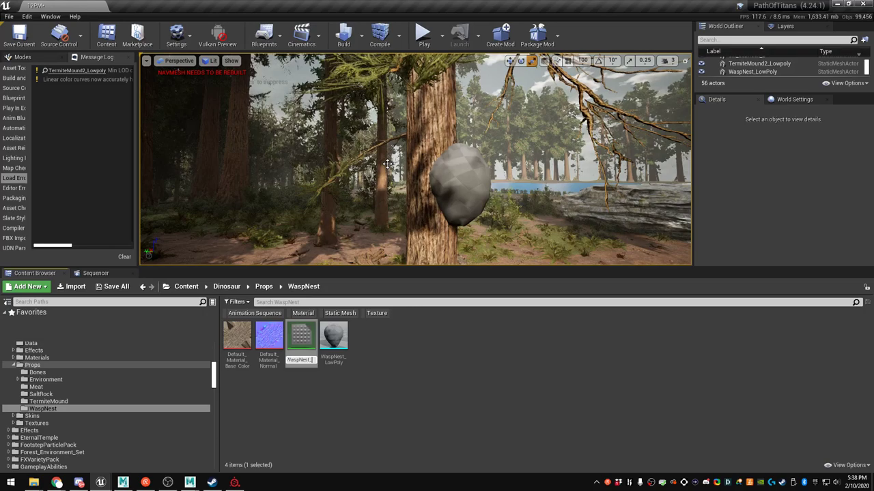
key("Return")
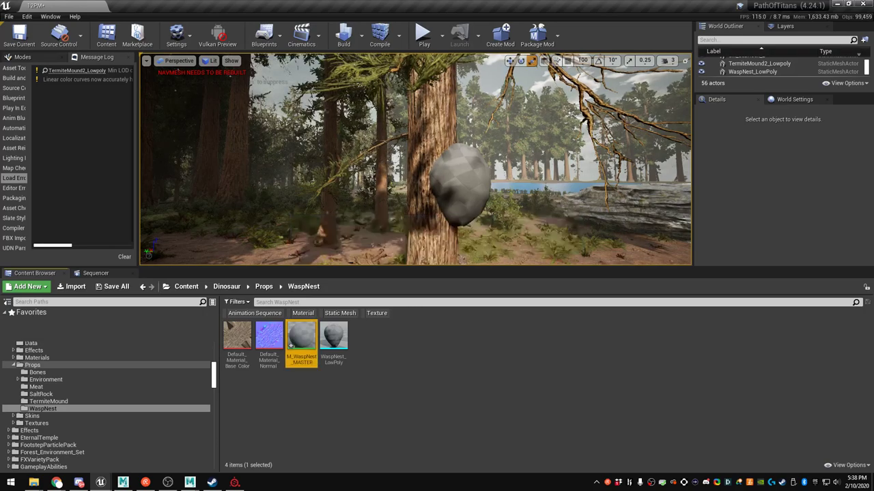
Open M_WaspNest_MASTER, add the nest's Base Color and Normal textures as texture samples and arrange them beside the material node
double_click(301, 336)
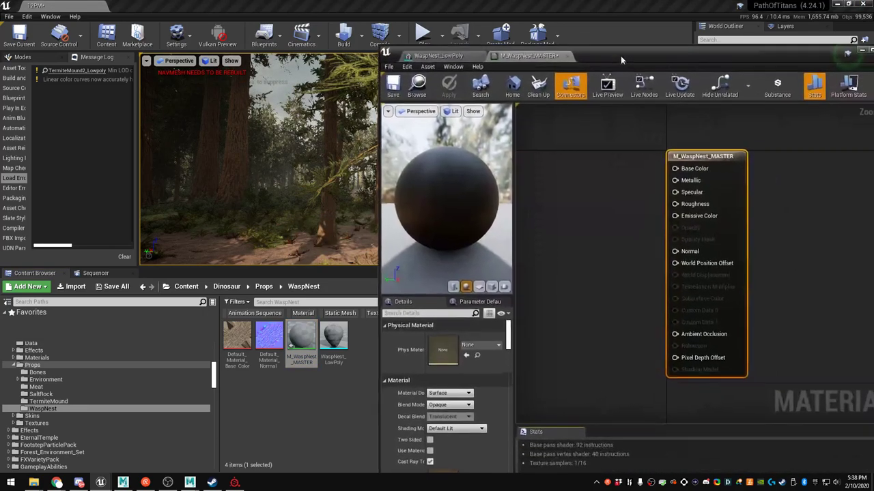
left_click(237, 334, "ctrl")
left_click_drag(237, 334, 604, 205)
left_click_drag(647, 34, 513, 0)
left_click(334, 132)
right_click_drag(314, 143, 488, 117)
left_click_drag(494, 147, 411, 93)
left_click_drag(502, 166, 348, 228)
left_click_drag(342, 80, 439, 262)
left_click_drag(428, 180, 283, 180)
left_click(388, 265)
right_click_drag(389, 265, 556, 231)
Add a BlendAngleCorrectedNormals node and connect the normal texture's RGB output to its BaseNormal input
right_click(536, 282)
type("blenda")
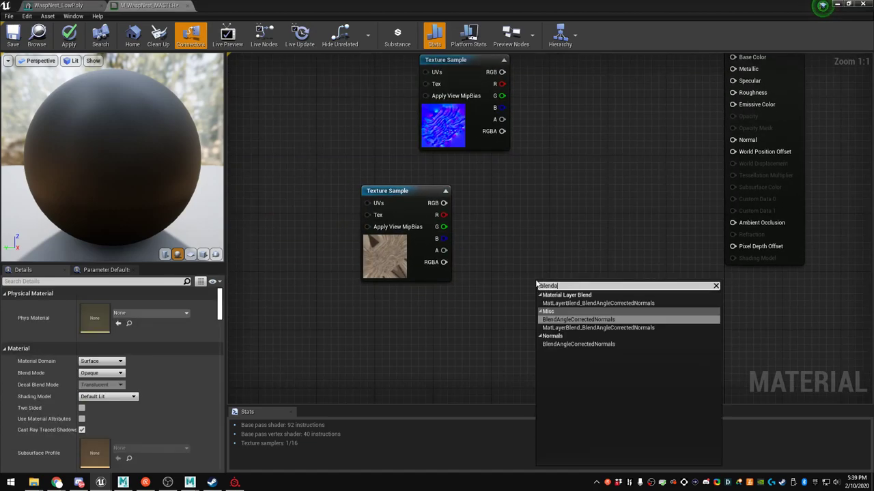
left_click(603, 319)
left_click_drag(566, 270, 536, 97)
left_click_drag(503, 71, 541, 101)
Rearrange the texture and blend nodes and connect the base color texture's RGB output to the material's Base Color
right_click_drag(311, 126, 391, 118)
left_click_drag(482, 185, 546, 255)
right_click_drag(627, 202, 597, 279)
left_click_drag(517, 361, 459, 85)
left_click_drag(460, 162, 604, 171)
left_click_drag(601, 157, 578, 289)
left_click_drag(461, 57, 784, 163)
right_click_drag(745, 205, 686, 175)
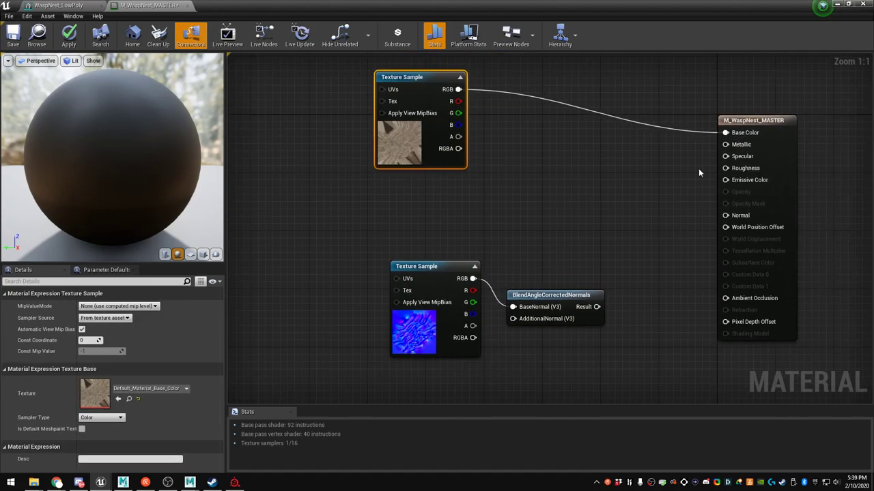
Add two constant nodes, connect them to Metallic and Specular, and stack them near the material node
key("1")
left_click(627, 138)
left_click(623, 174)
left_click_drag(642, 154, 735, 153)
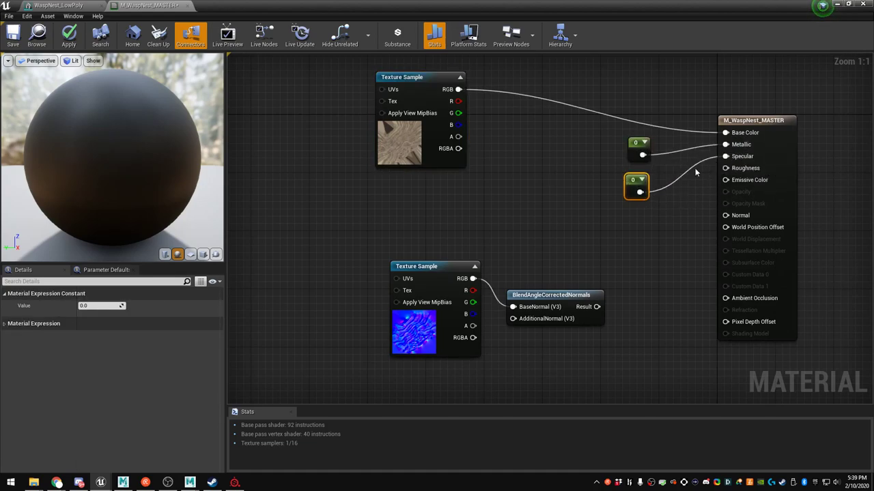
left_click_drag(609, 151, 635, 183)
left_click_drag(634, 180, 632, 157)
Connect a third constant with a value of 0.8 to Roughness and set the Specular constant to 0.4
key("1")
left_click(616, 208)
left_click_drag(632, 228, 648, 209)
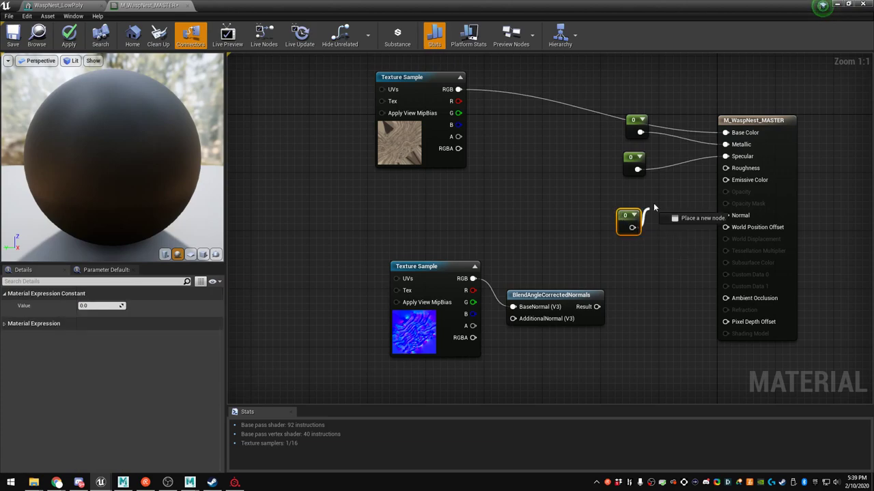
left_click_drag(729, 170, 728, 169)
left_click_drag(625, 216, 631, 196)
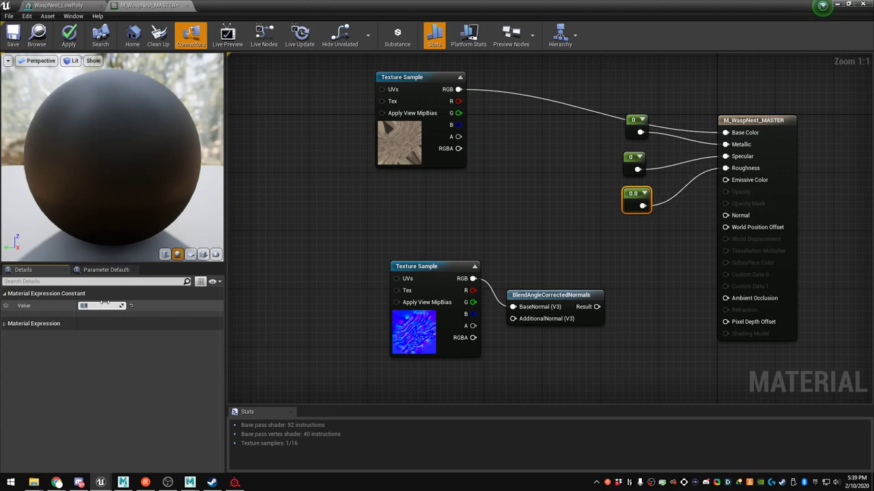
left_click(634, 161)
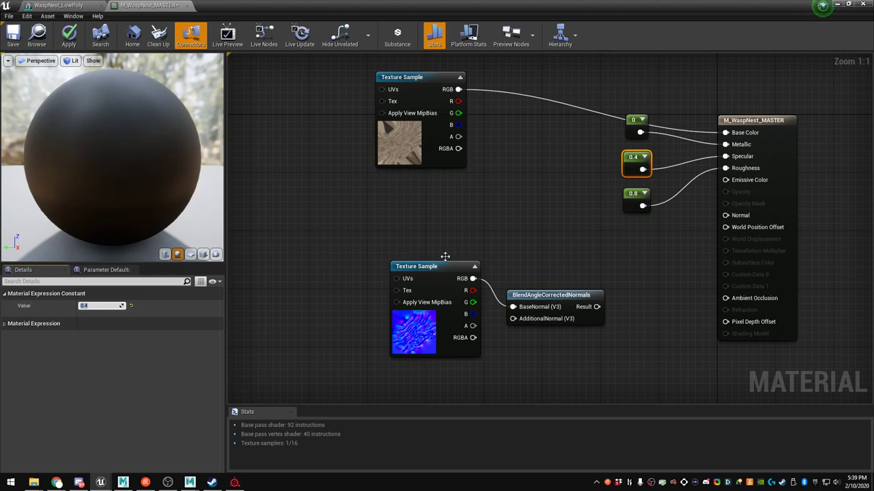
Connect the BlendAngleCorrectedNormals result to the material's Normal input and reposition the normal texture sample
left_click(530, 240)
right_click_drag(531, 240, 559, 170)
left_click_drag(643, 203, 752, 142)
left_click_drag(448, 195, 412, 143)
left_click(380, 302)
right_click_drag(379, 302, 434, 281)
Search the whole Content folder for textures matching "detail" and add txt_Rock_DetailNormal_02 to the material graph
left_click_drag(290, 5, 637, 50)
left_click(186, 287)
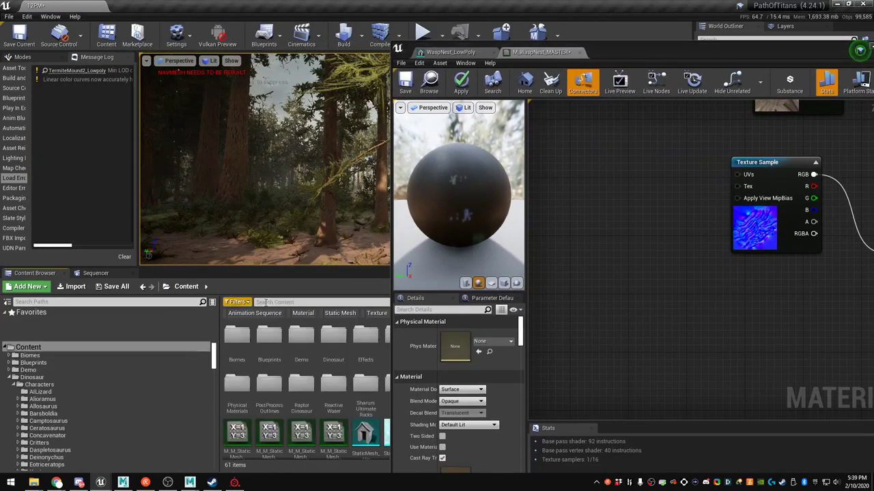
left_click(284, 302)
type("detail")
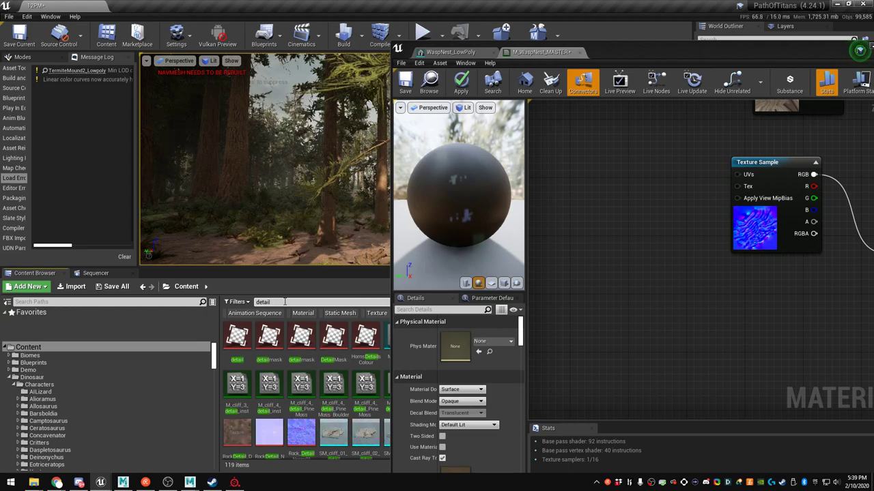
left_click(376, 313)
left_click_drag(626, 52, 873, 31)
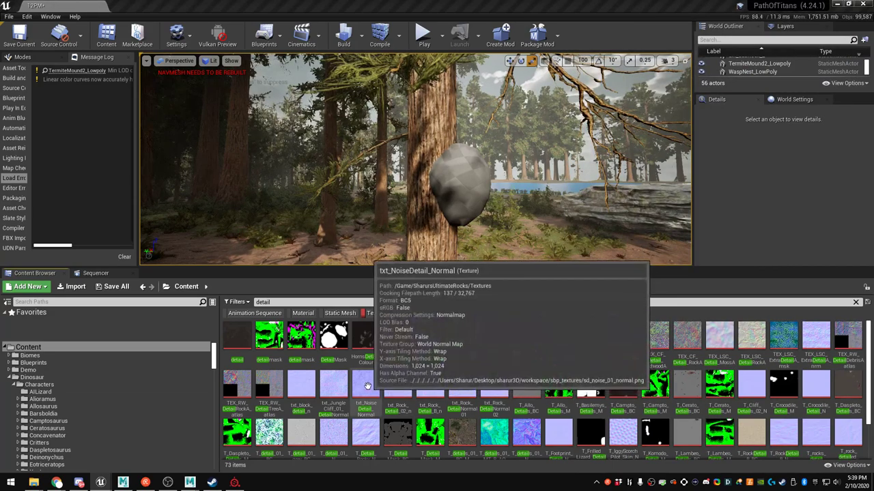
left_click(367, 385)
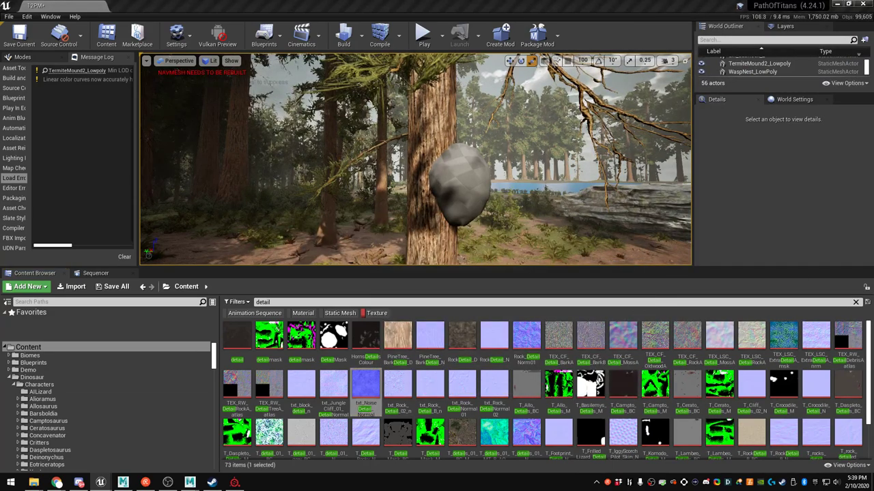
left_click(495, 380)
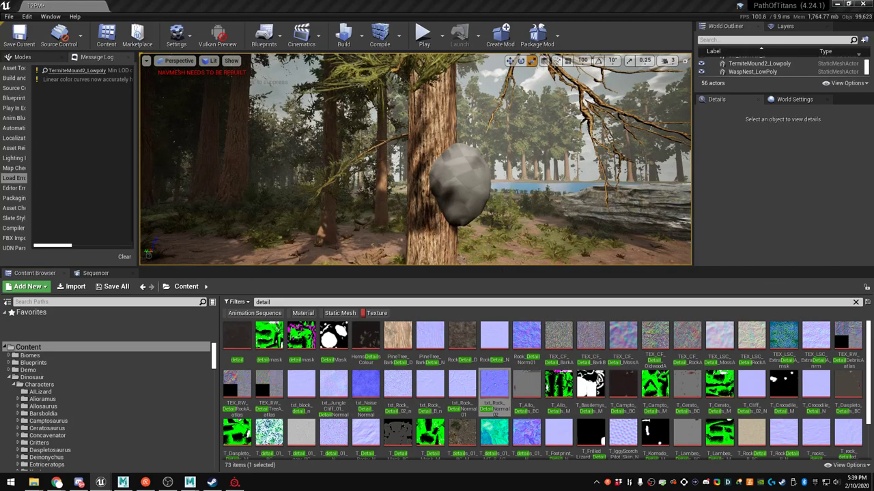
key("ctrl+b")
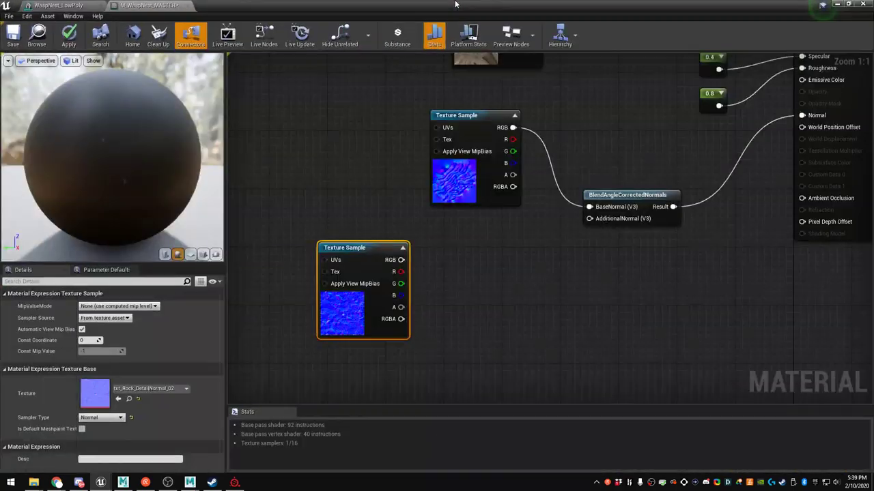
Add a TextureCoordinate node and a Multiply node beside the rock detail normal texture sample
right_click_drag(480, 285, 616, 264)
left_click_drag(527, 230, 662, 258)
right_click(372, 207)
type("tex")
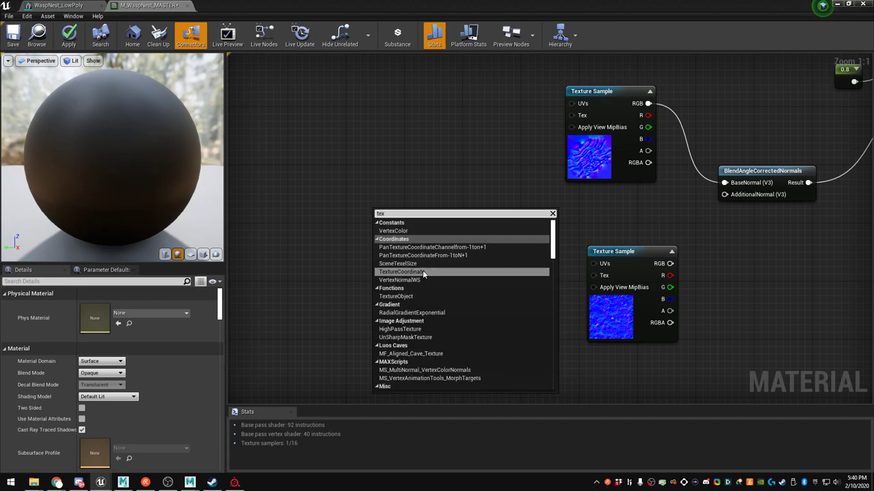
left_click(423, 270)
right_click(425, 276)
type("multiply")
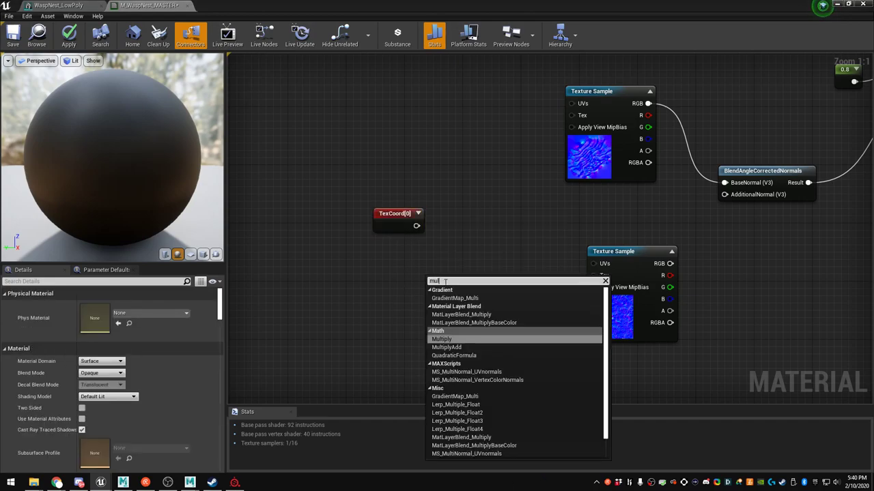
left_click(433, 334)
Add a constant, feed it and the texture coordinate into the Multiply node, and connect the product to the detail normal's UVs
left_click(387, 321)
left_click(393, 318)
left_click_drag(407, 334, 425, 309)
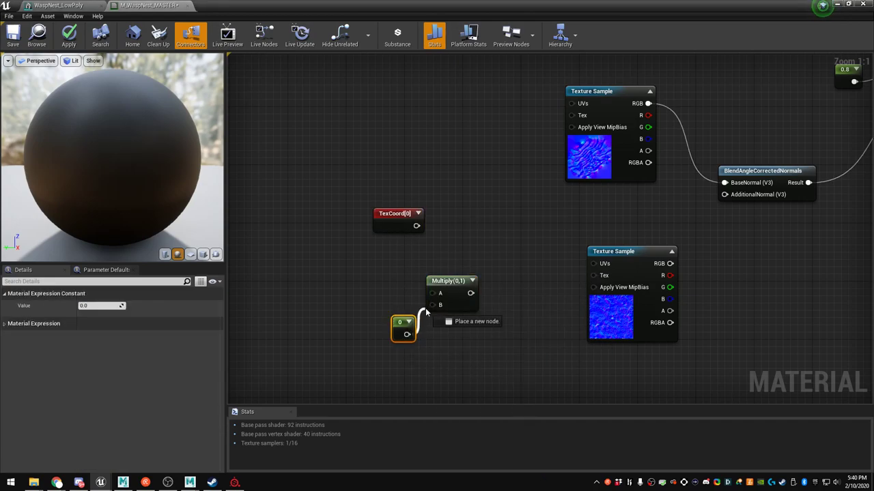
left_click_drag(417, 226, 413, 288)
left_click_drag(570, 271, 592, 263)
left_click_drag(372, 202, 440, 298, "shift")
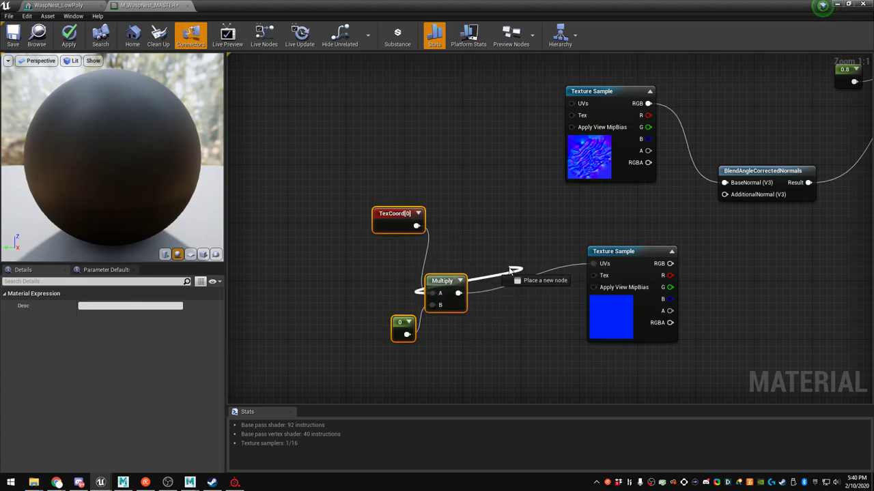
left_click_drag(509, 271, 476, 267)
Connect the detail normal's RGB to AdditionalNormal on the blend node and arrange the UV tiling nodes beside the sample
left_click(490, 234)
left_click_drag(670, 263, 729, 200)
left_click_drag(653, 256, 631, 199)
left_click_drag(447, 284, 522, 196)
left_click_drag(393, 215, 455, 195)
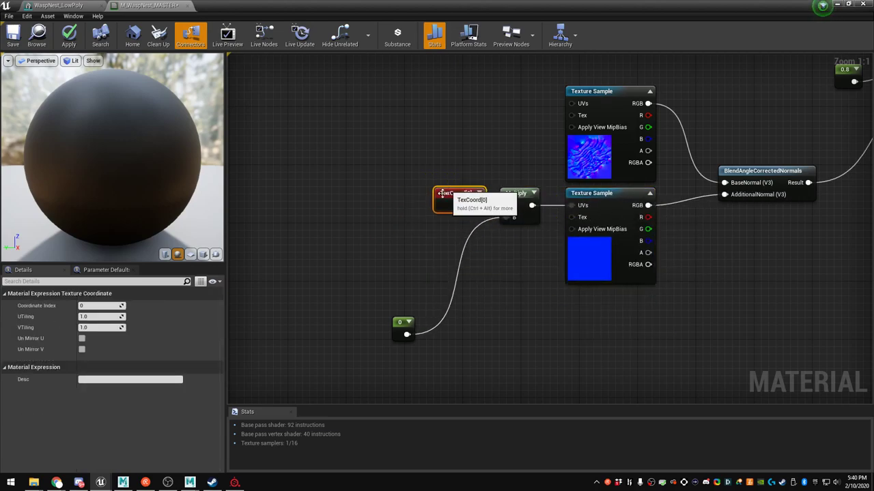
left_click_drag(402, 323, 474, 230)
left_click(499, 254)
right_click_drag(555, 274, 437, 353)
left_click_drag(649, 251, 601, 220)
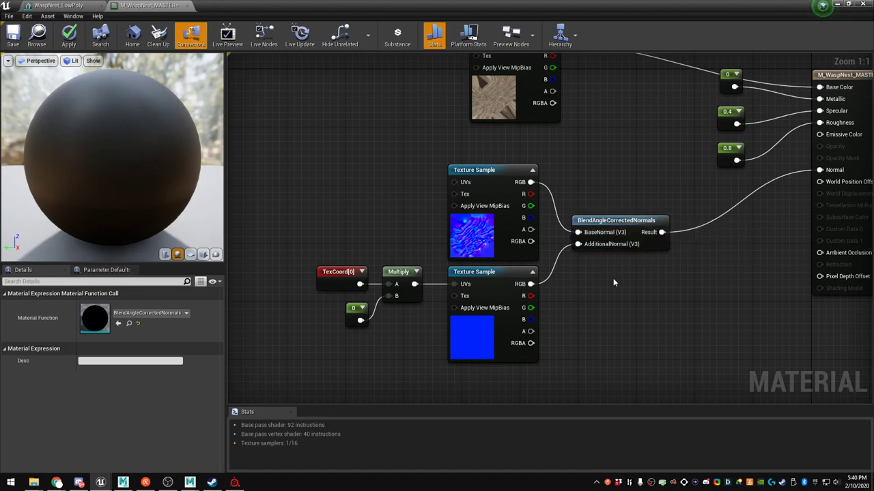
Set the UV tiling constant to 1.5, convert it to a parameter, and apply the material changes
left_click(572, 319)
left_click(355, 309)
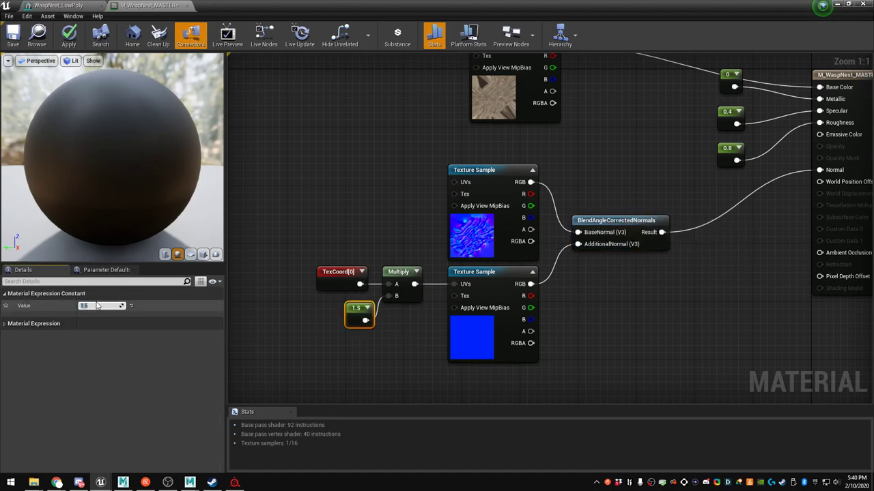
right_click(358, 313)
left_click(374, 157)
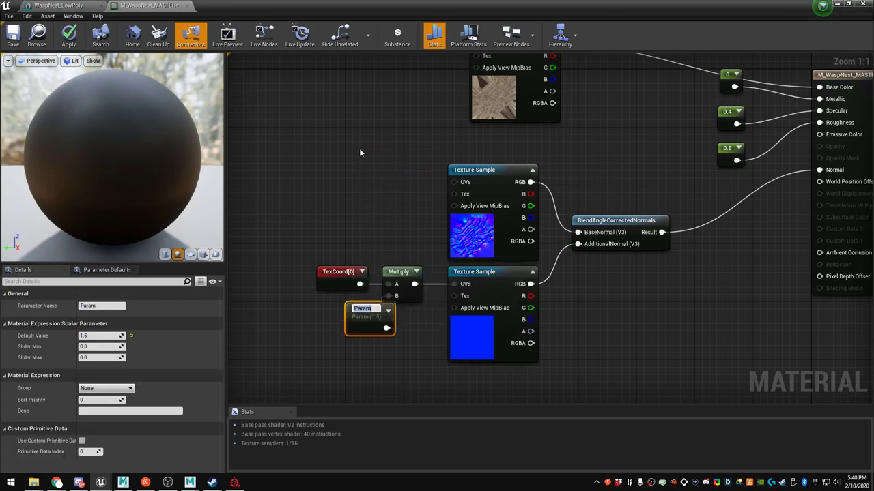
left_click(374, 156)
left_click(68, 34)
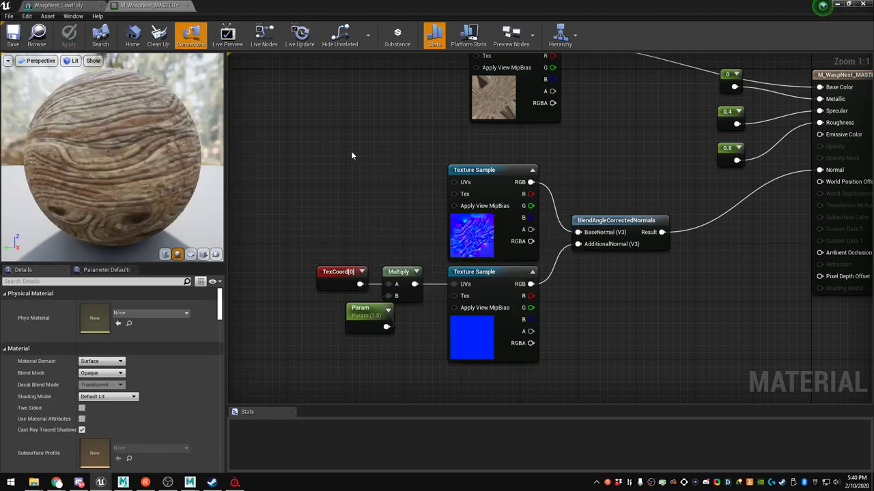
Assign M_WaspNest_MASTER to the WaspNest_LowPoly mesh's material slot and save the mesh
left_click_drag(415, 5, 618, 88)
left_click(385, 127)
left_click(410, 128)
left_click(429, 94)
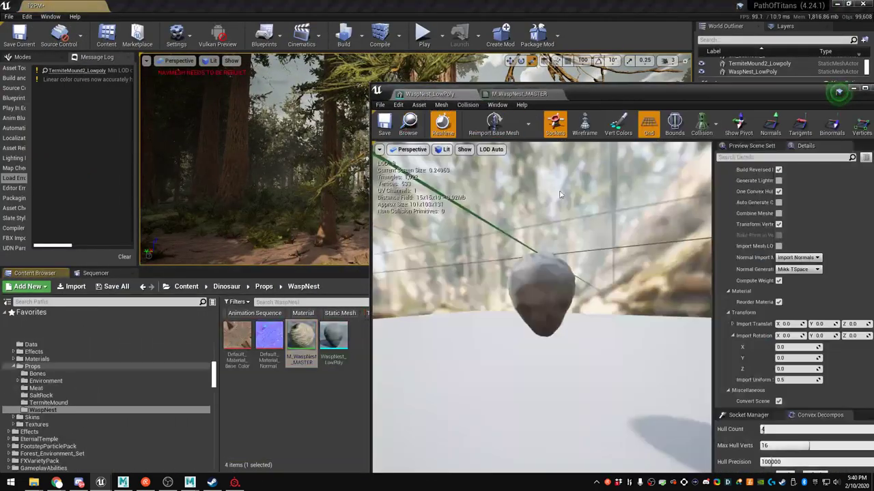
scroll(798, 214, "up", 4)
left_click_drag(759, 97, 559, 3)
scroll(727, 277, "down", 10)
left_click_drag(868, 237, 868, 130)
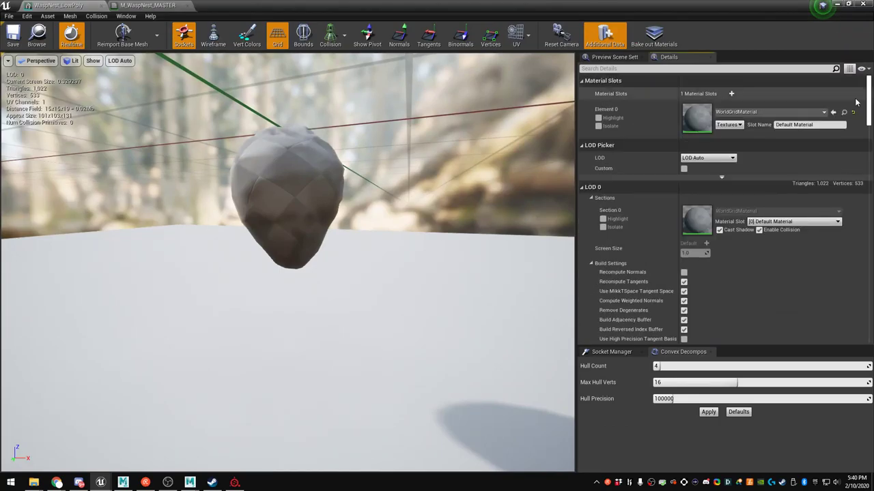
left_click(14, 36)
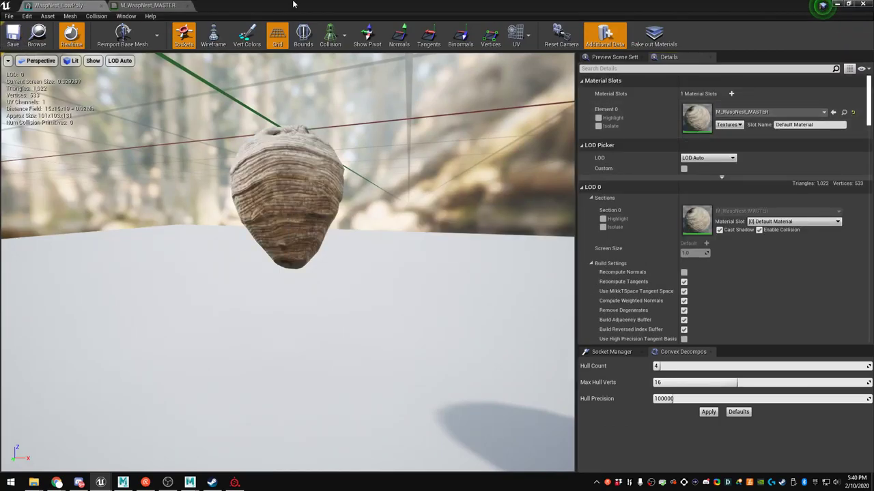
In the level, shift the wasp nest away from the tree trunk and rotate it about -107° around its vertical axis
left_click_drag(293, 4, 846, 234)
mouse_move(519, 170)
right_mouse_down()
mouse_move(505, 171)
mouse_move(547, 172)
mouse_move(470, 170)
mouse_move(511, 170)
right_mouse_up()
key("w")
key("s")
key("d")
key("w")
key("s")
mouse_move(396, 158)
right_mouse_down()
mouse_move(391, 152)
mouse_move(398, 158)
right_mouse_up()
left_click(457, 143)
key("w")
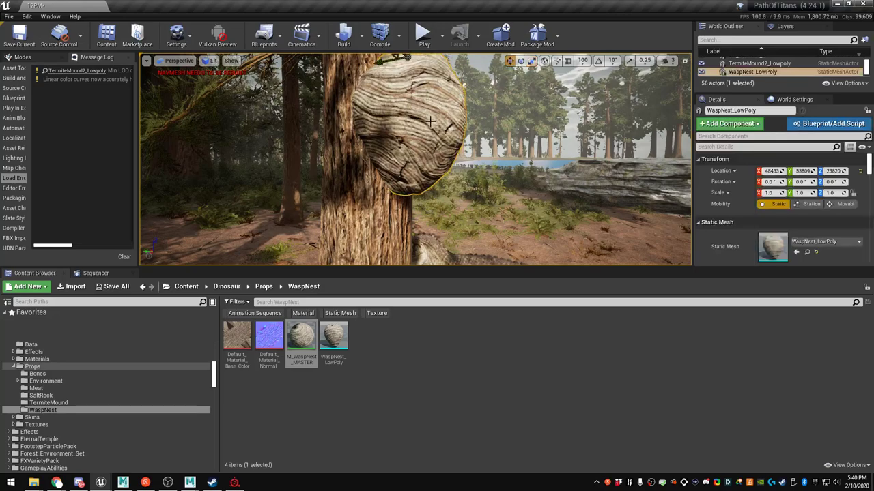
key("e")
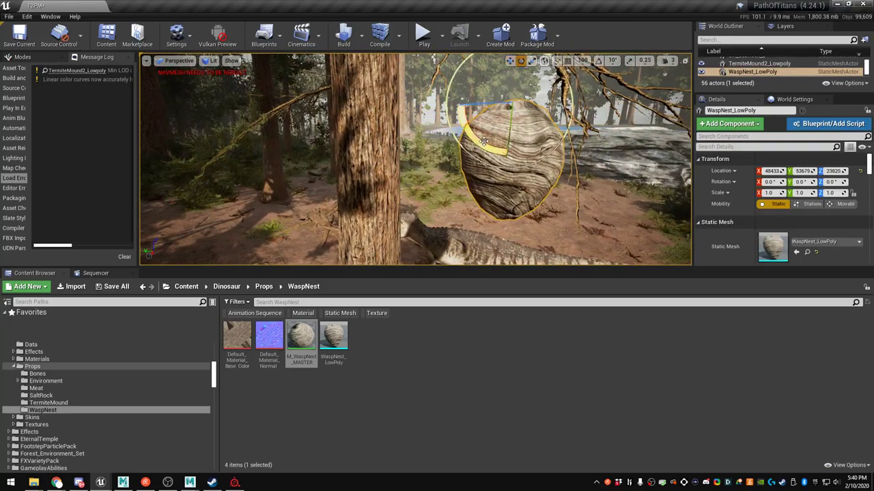
left_click_drag(517, 105, 537, 107)
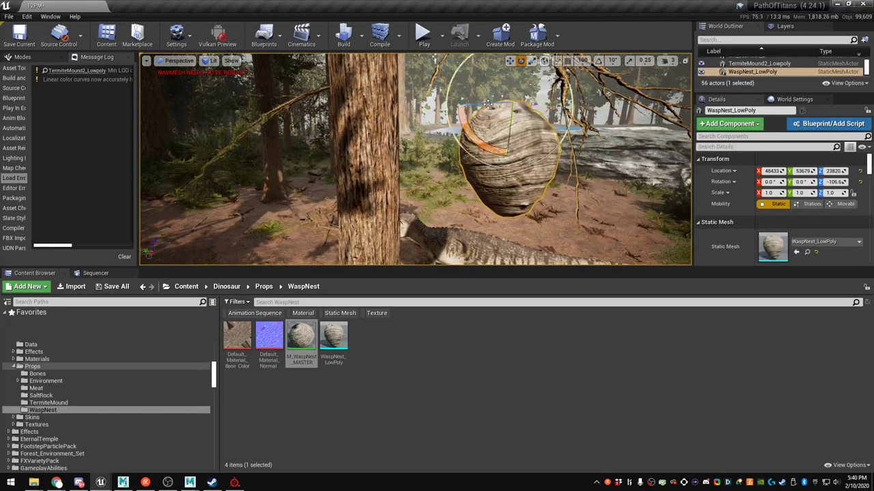
key("Escape")
Examine the textured wasp nest from several sides in a full-screen view and survey the surrounding rocks and forest
right_click_drag(538, 106, 546, 110)
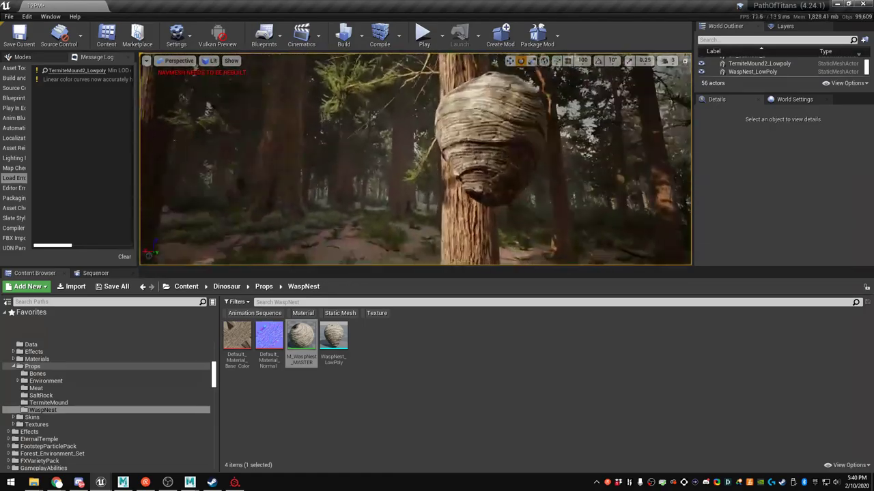
left_click(490, 158)
key("Escape")
right_click_drag(523, 122, 569, 114)
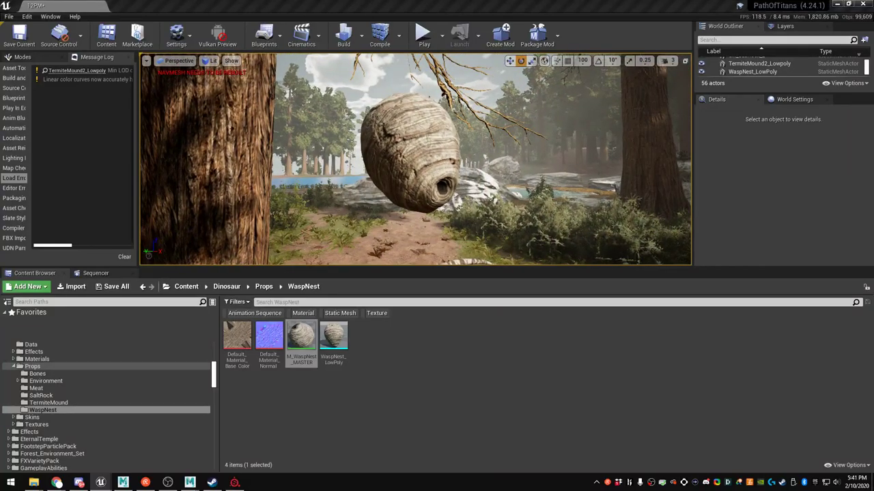
key("F11")
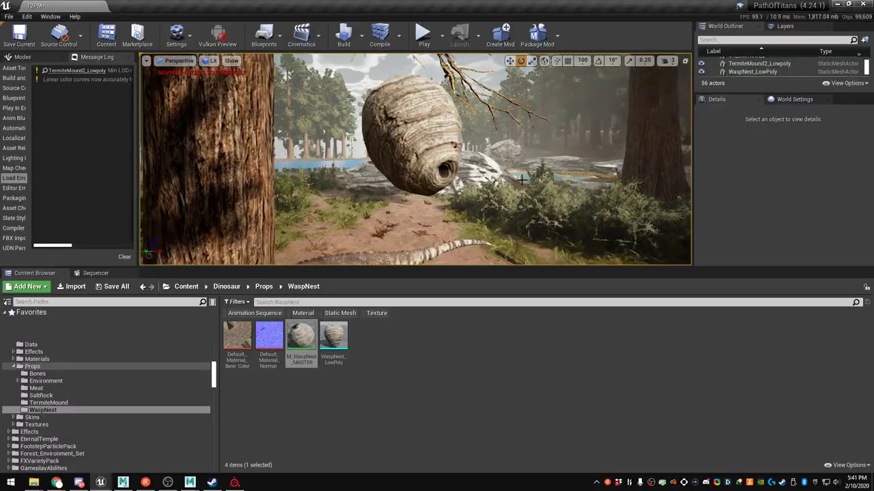
right_click_drag(530, 191, 546, 228)
key("w")
key("d")
key("a")
key("s")
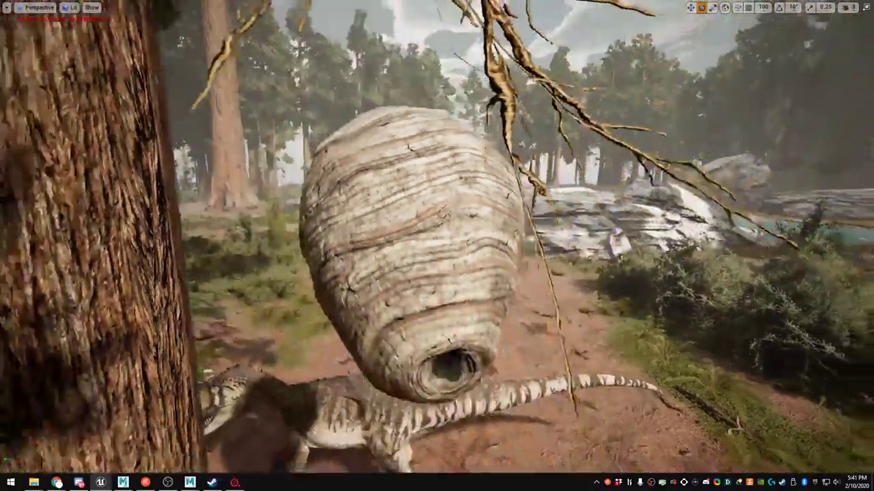
right_click_drag(437, 246, 723, 259)
right_click_drag(397, 223, 498, 223)
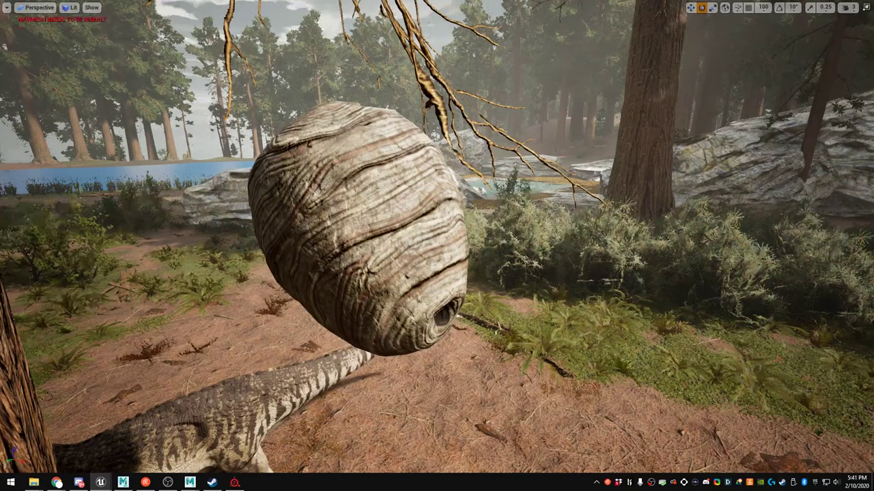
left_click_drag(612, 174, 321, 122, "alt")
right_click_drag(437, 246, 641, 295)
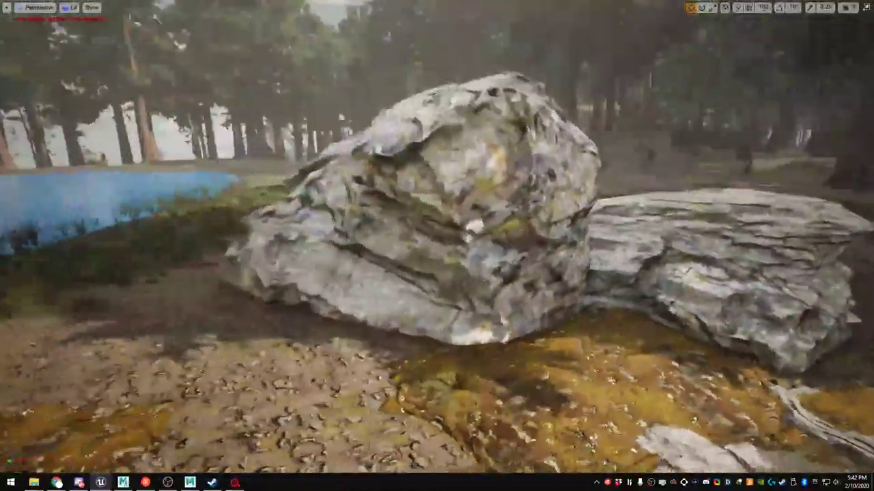
right_click_drag(436, 246, 164, 245)
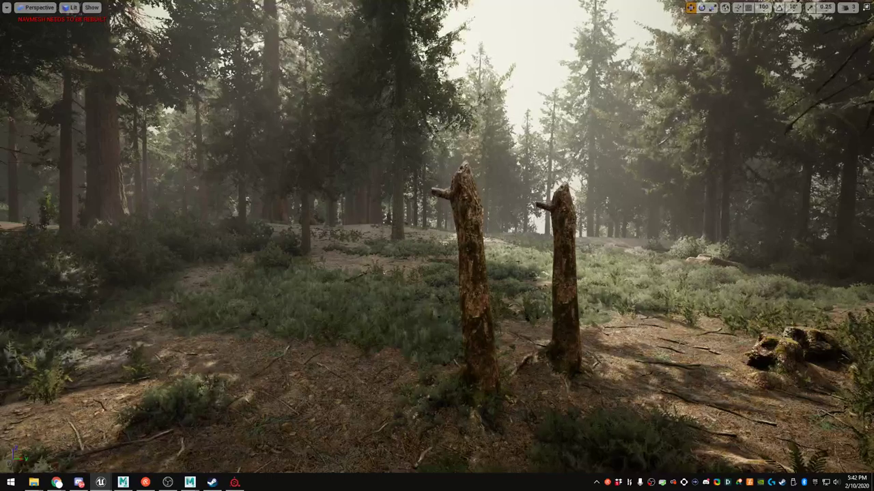
Place WaspNest_LowPoly against the nearer broken tree trunk and rotate it to sit naturally beside the wood
key("F11")
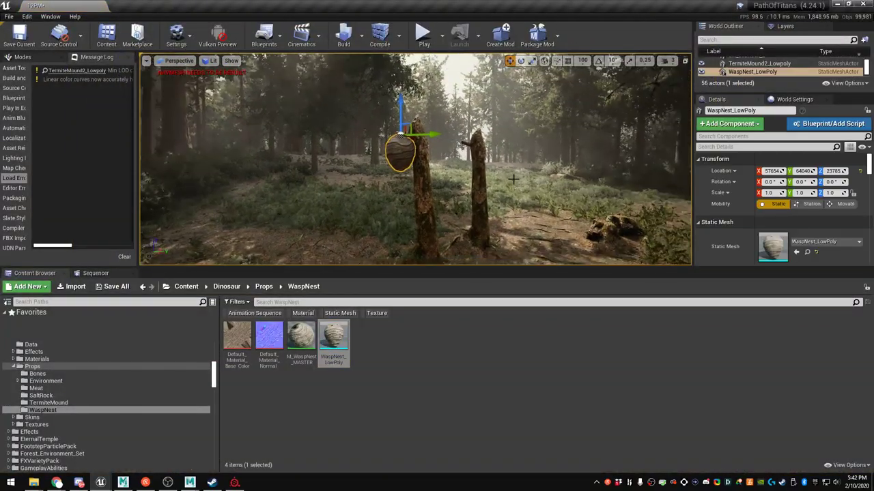
key("F11")
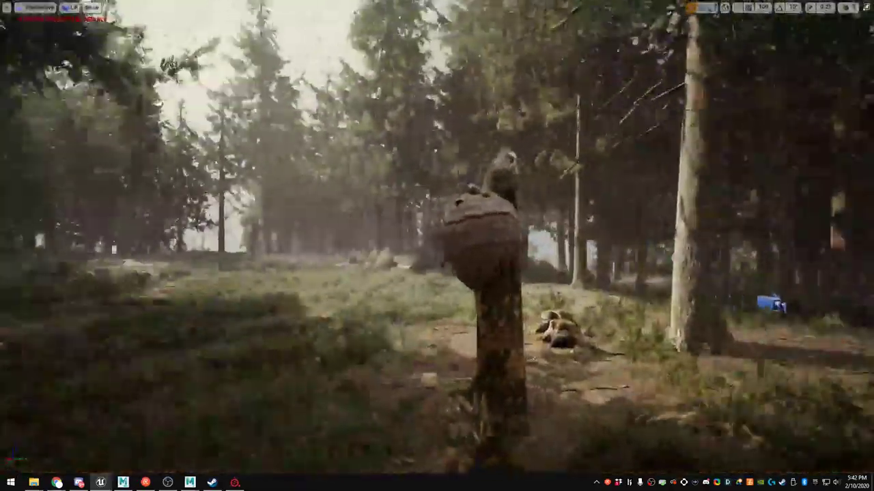
left_click(467, 140)
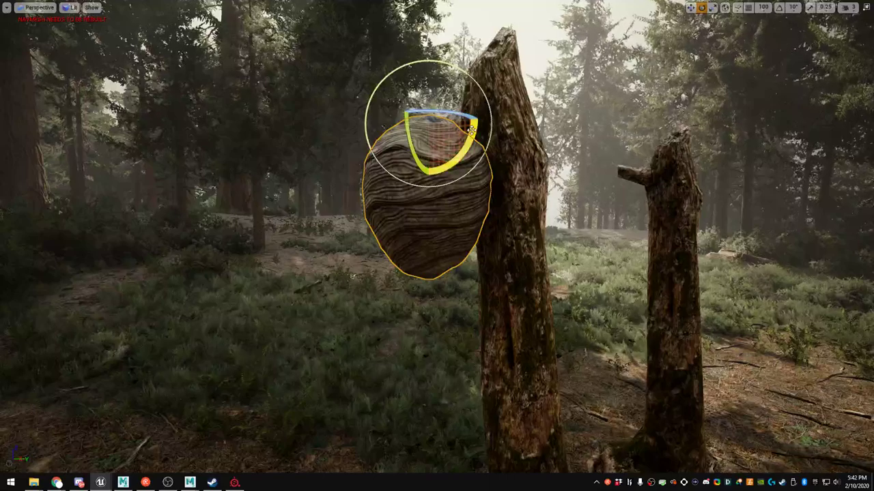
left_click_drag(420, 140, 391, 110)
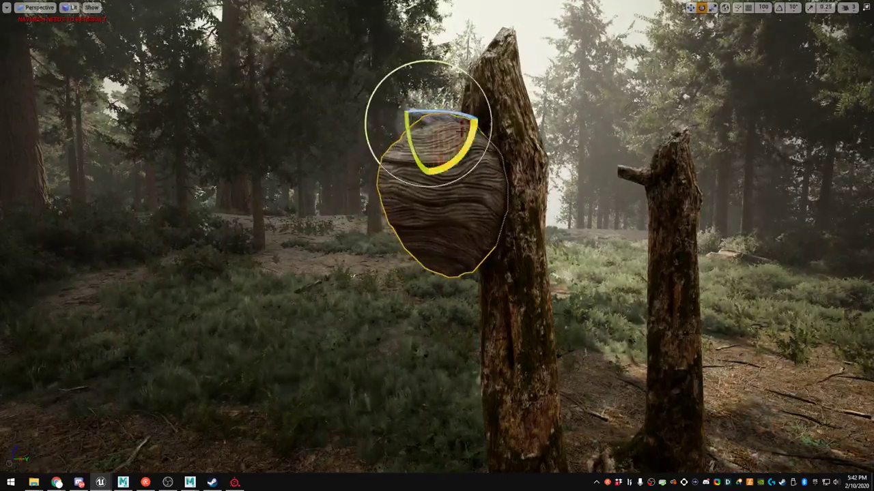
left_click_drag(447, 139, 475, 121)
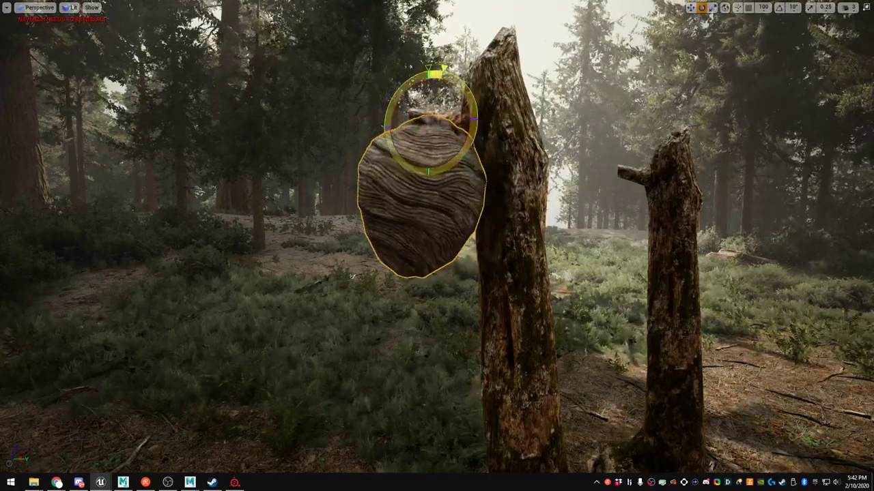
left_click_drag(443, 68, 451, 70)
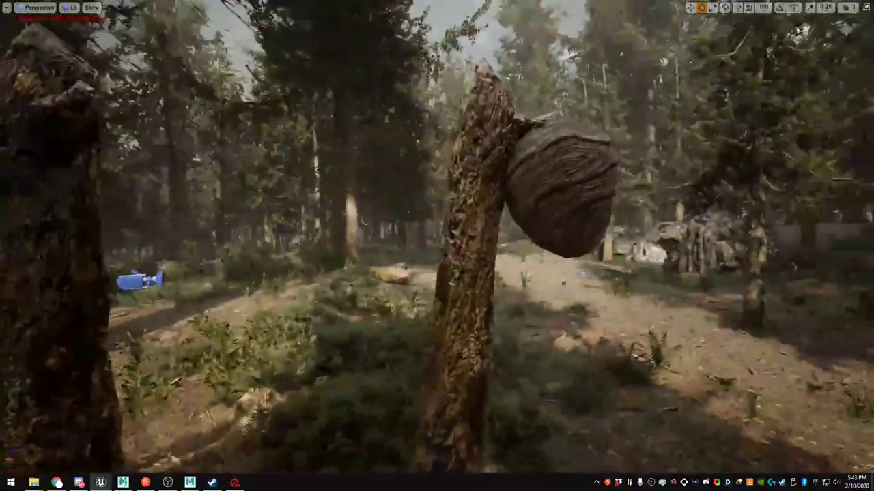
right_click_drag(450, 205, 409, 205)
left_click(456, 198)
left_click_drag(449, 183, 456, 183)
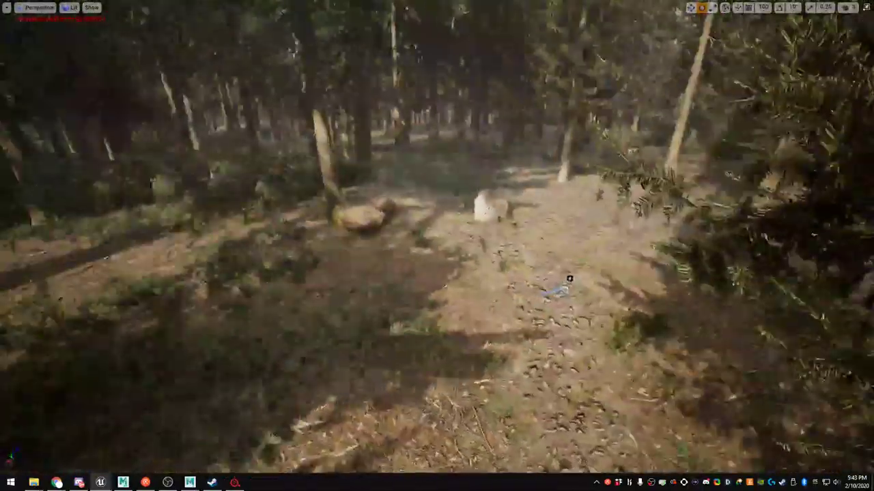
In the WaspNest_LowPoly mesh settings, set the Number of LODs to 4 and apply the changes
key("F11")
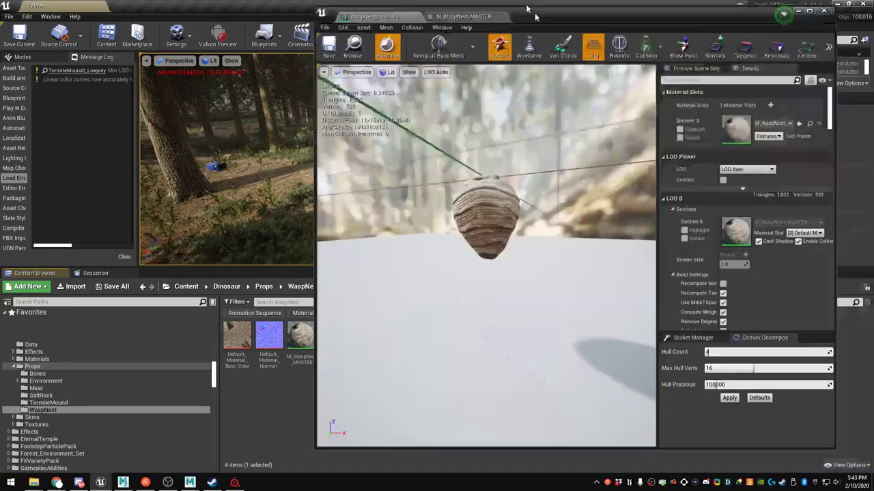
left_click_drag(530, 7, 530, 1)
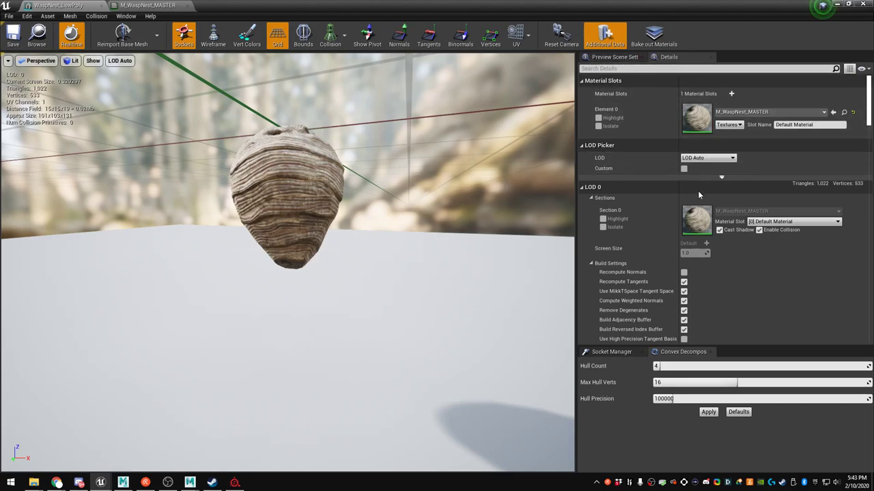
scroll(699, 185, "down", 10)
scroll(707, 196, "down", 5)
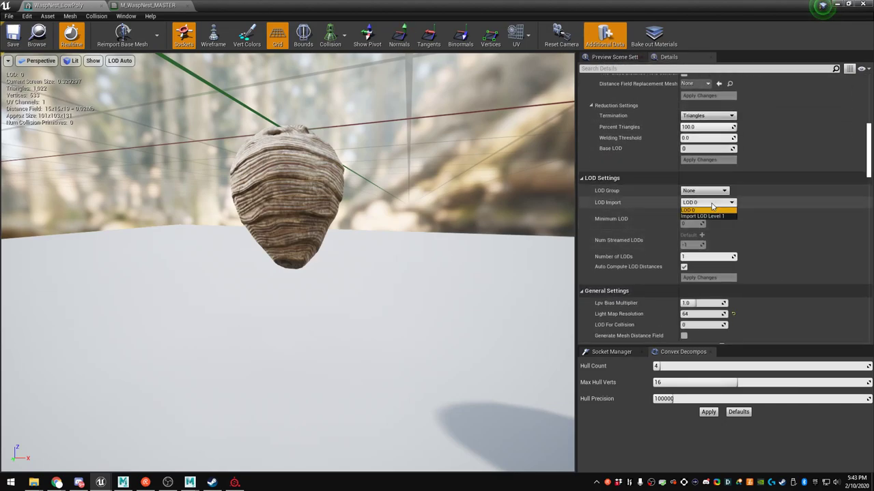
type("4")
key("Return")
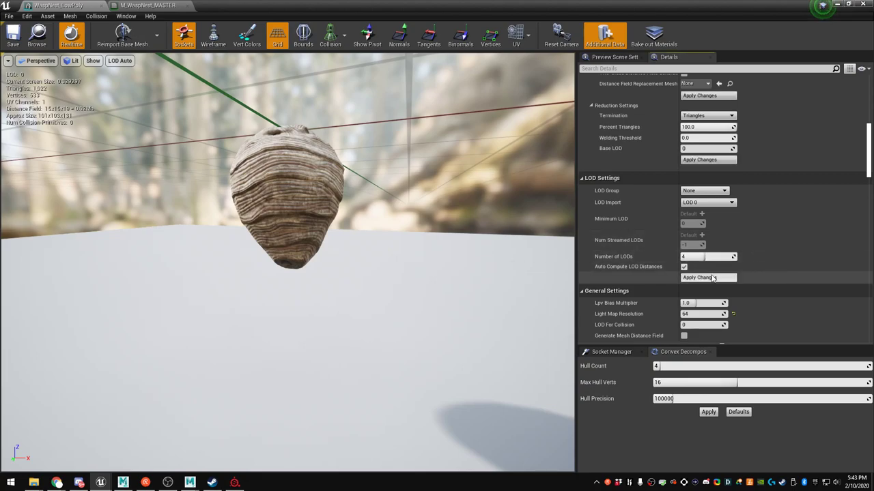
left_click(696, 206)
left_click(696, 206)
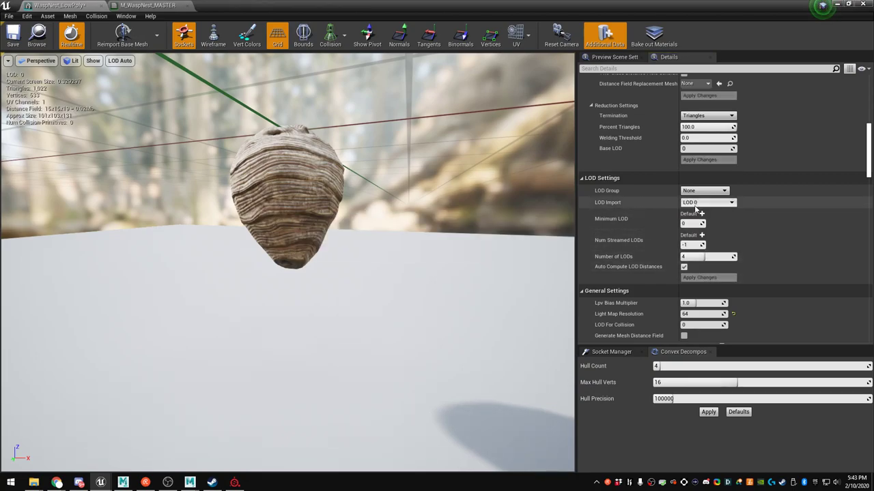
In the wasp nest mesh's LOD 0 reduction settings, set Percent Triangles to about 61.6 and apply the changes
scroll(716, 198, "up", 5)
left_click_drag(715, 198, 679, 198)
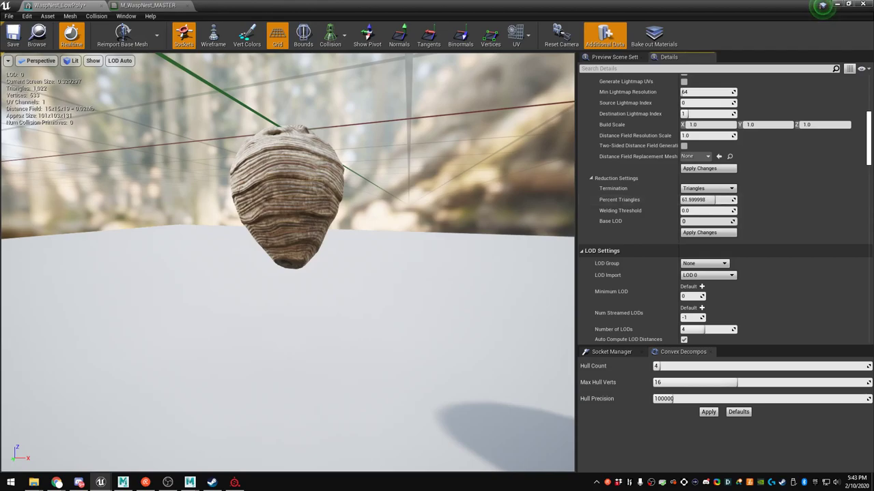
left_click(699, 233)
left_click_drag(396, 184, 409, 169, "alt")
left_click_drag(194, 187, 200, 188, "alt")
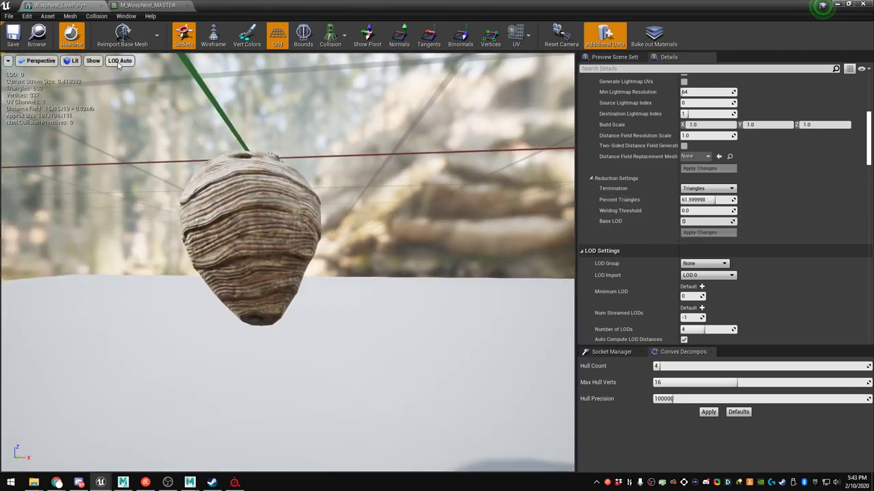
Preview LOD 0 through LOD 3 one after another and examine the lowest-detail nest from several sides
left_click(121, 61)
left_click(123, 88)
left_click(115, 60)
left_click(121, 99)
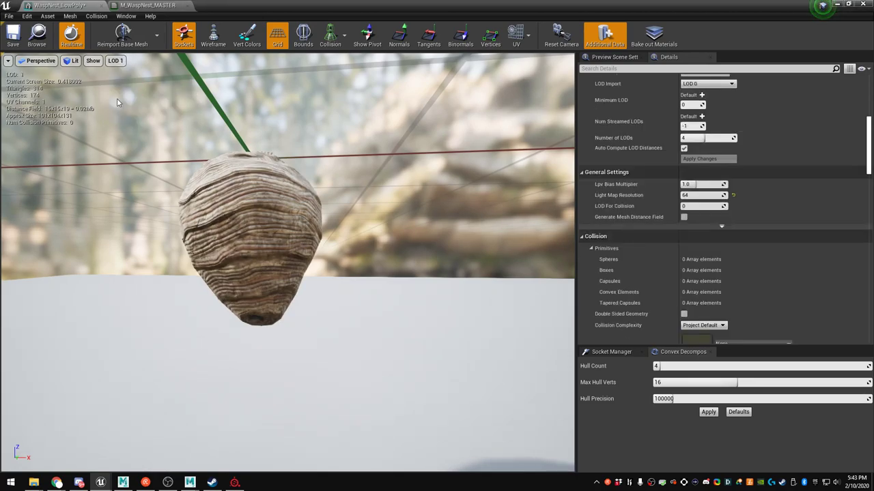
left_click(115, 61)
left_click(121, 108)
left_click(115, 61)
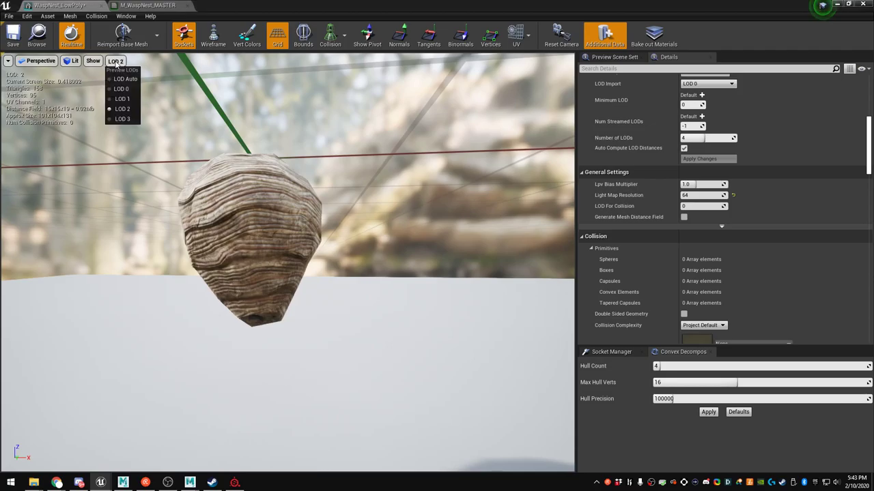
left_click(120, 124)
left_click_drag(239, 165, 383, 170, "alt")
mouse_move(239, 166)
right_mouse_down("alt")
mouse_move(328, 171)
mouse_move(239, 167)
right_mouse_up("alt")
left_click_drag(238, 167, 294, 174, "alt")
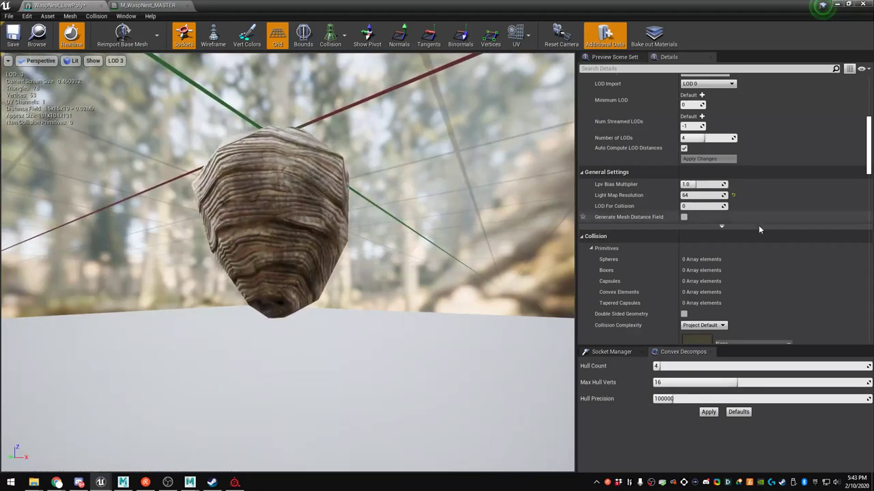
Add a Mobile override to the Minimum LOD, set it to 3, and save the mesh
scroll(721, 180, "up", 3)
left_click(701, 197)
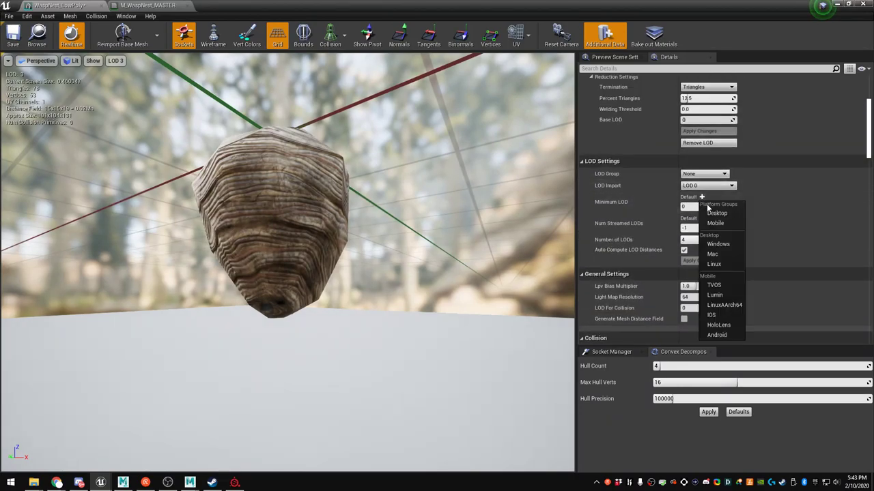
left_click(713, 223)
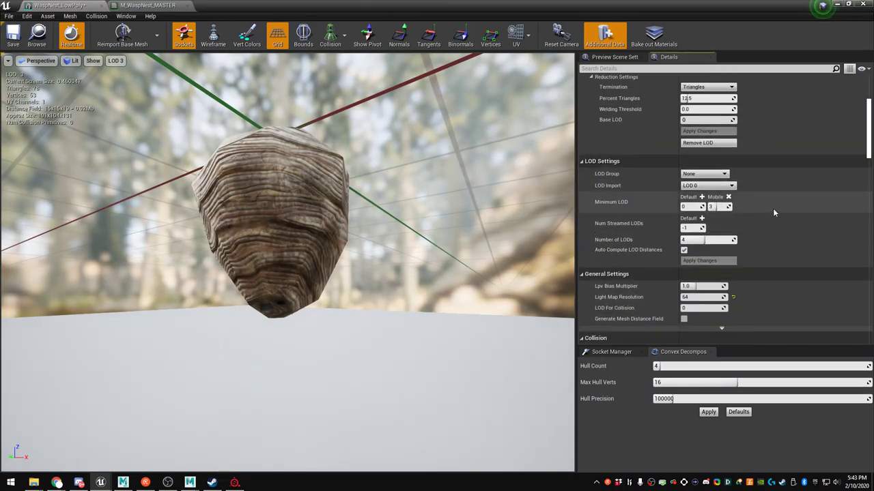
left_click(9, 38)
Add a capsule simplified collision around the wasp nest mesh
scroll(617, 146, "up", 5)
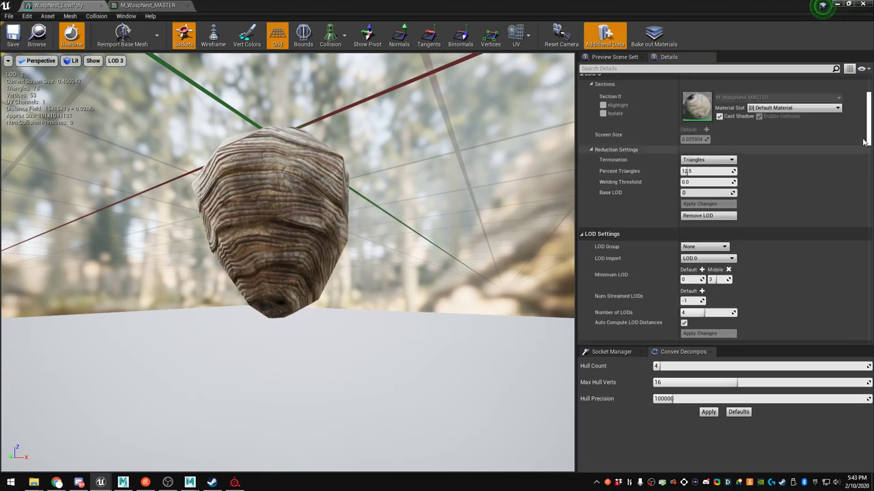
left_click(325, 41)
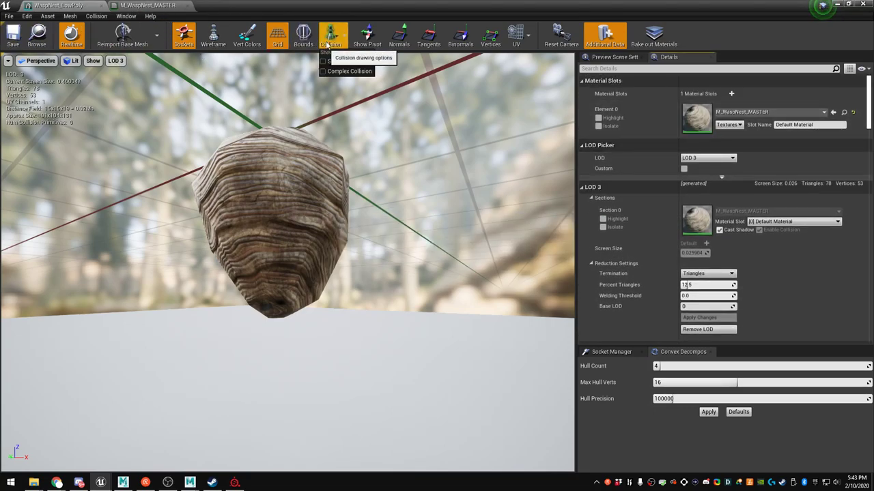
scroll(772, 288, "down", 10)
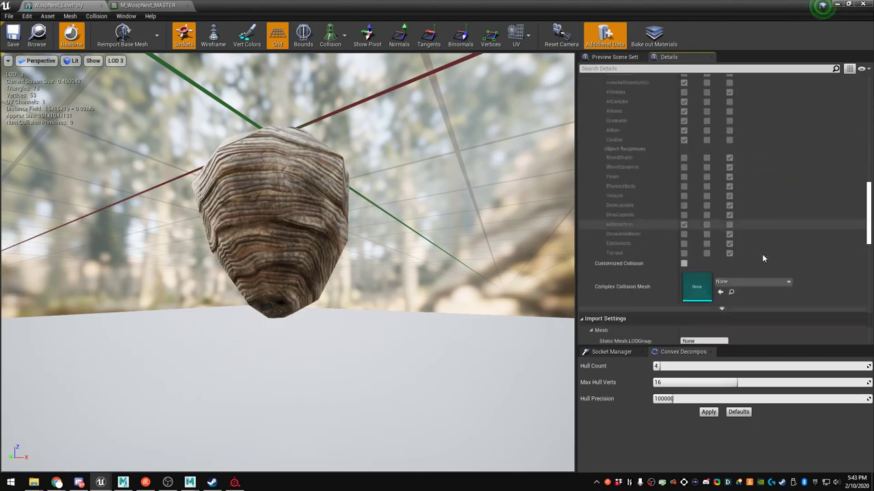
left_click_drag(294, 119, 297, 136, "alt")
left_click(96, 16)
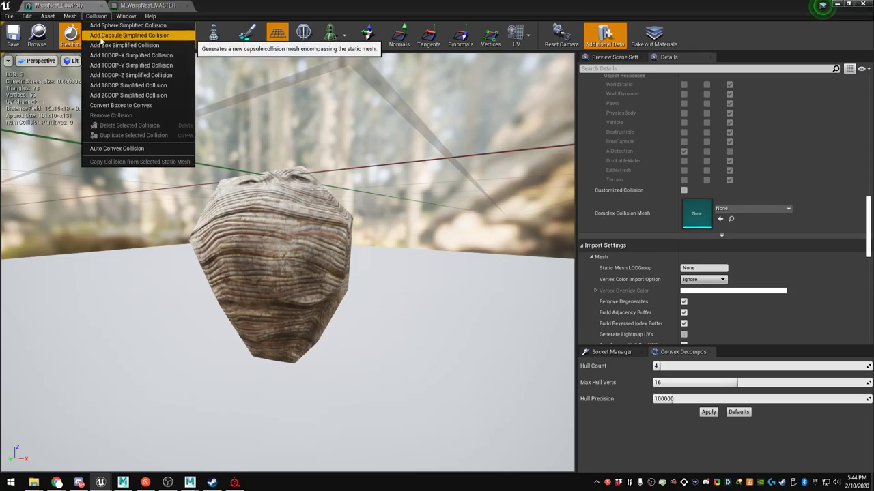
left_click(130, 33)
left_click(298, 160)
Check the capsule collision's fit around the nest from several sides and save the mesh
left_click_drag(370, 211, 287, 207, "alt")
left_click_drag(328, 174, 380, 205)
key("r")
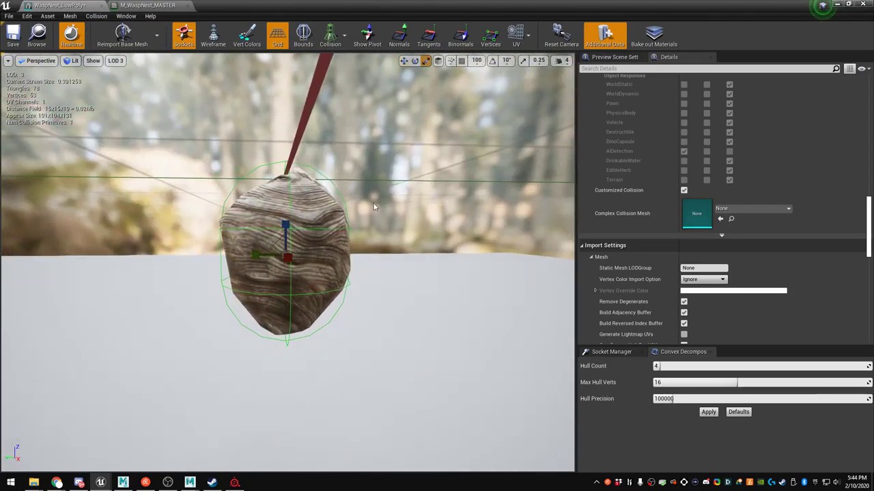
left_click_drag(255, 225, 450, 222, "alt")
left_click(409, 257)
left_click(12, 40)
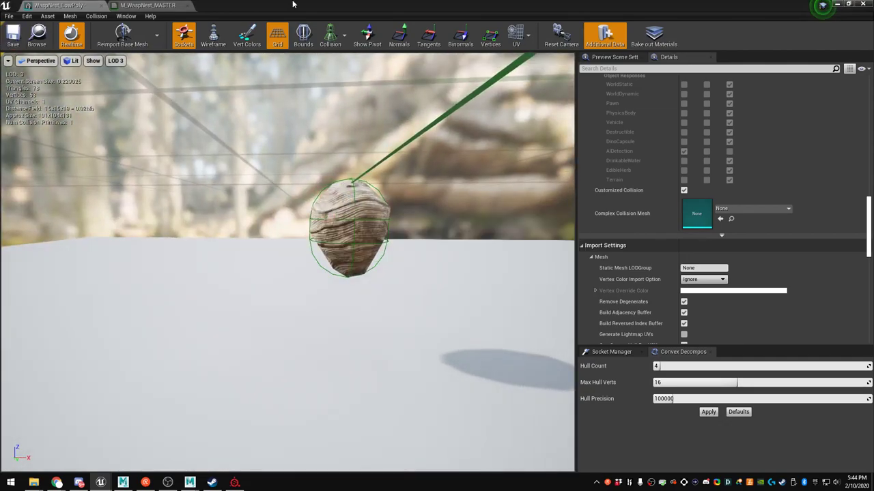
right_click_drag(355, 164, 307, 171)
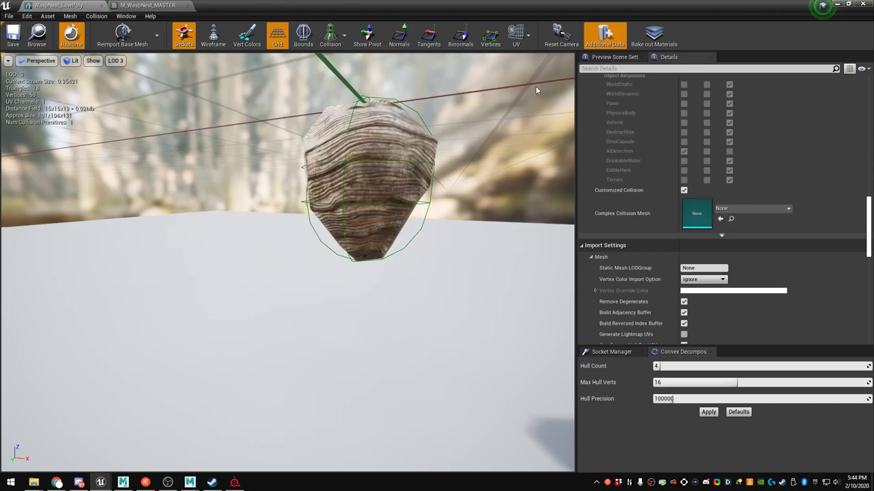
Close the mesh editor and start a full-screen play test of the level
left_click_drag(271, 5, 298, 26)
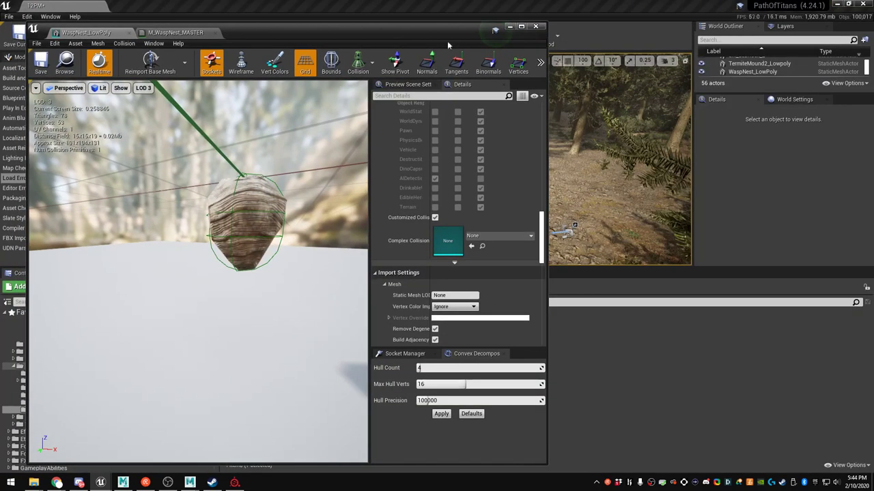
left_click(541, 27)
left_click(421, 42)
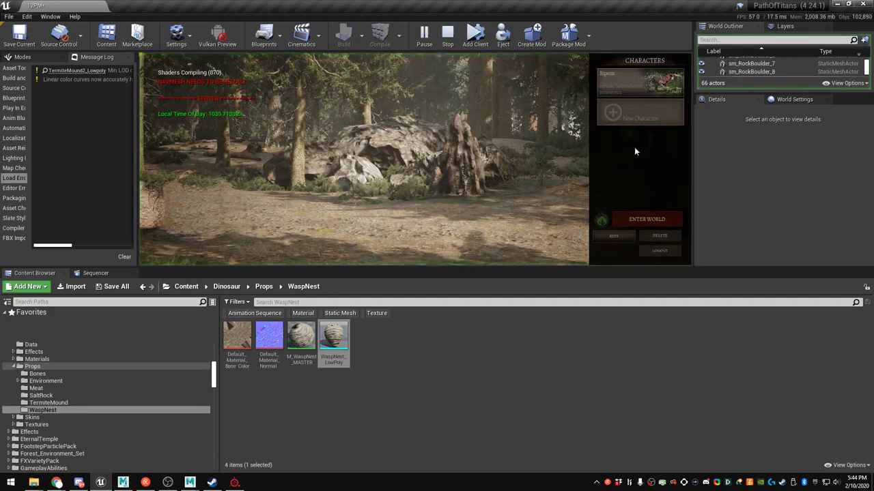
key("F11")
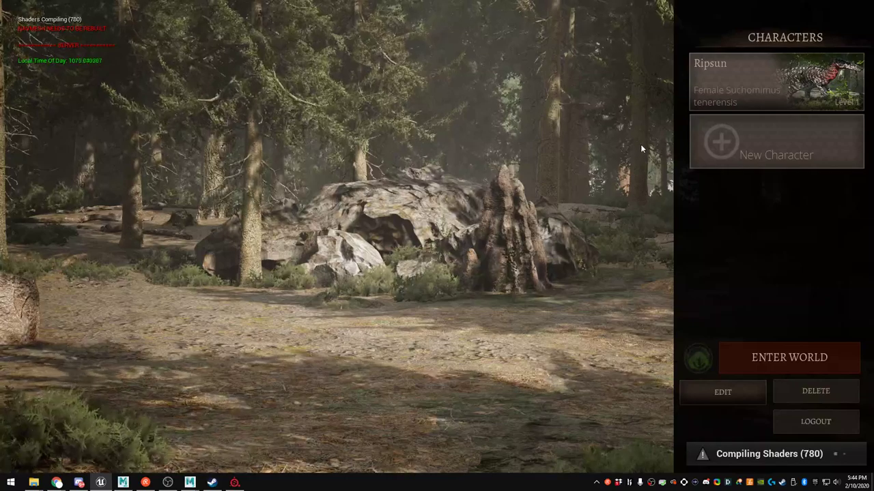
Create a new male Allosaurus character of the fragilis type with a randomly generated name
left_click(760, 126)
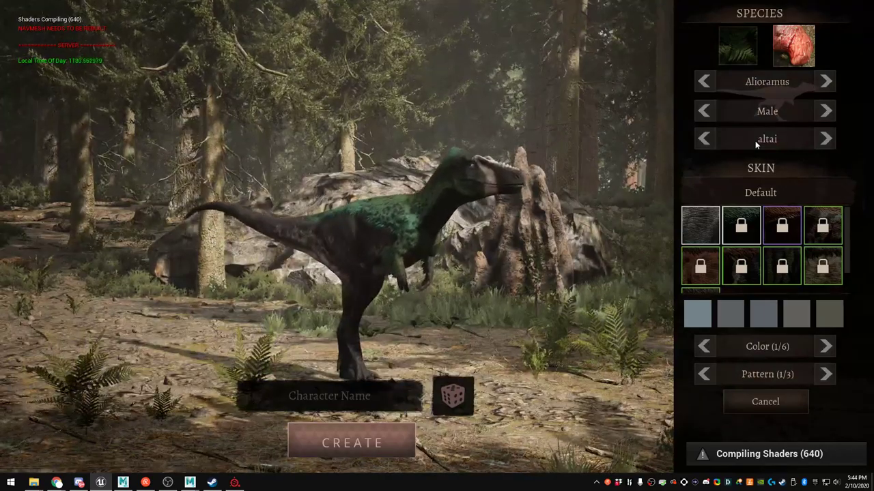
left_click(826, 81)
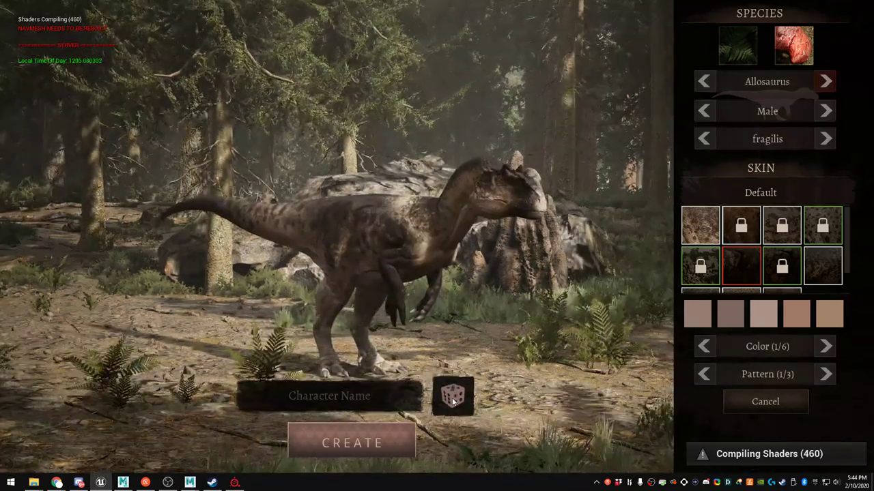
left_click(453, 396)
left_click(374, 443)
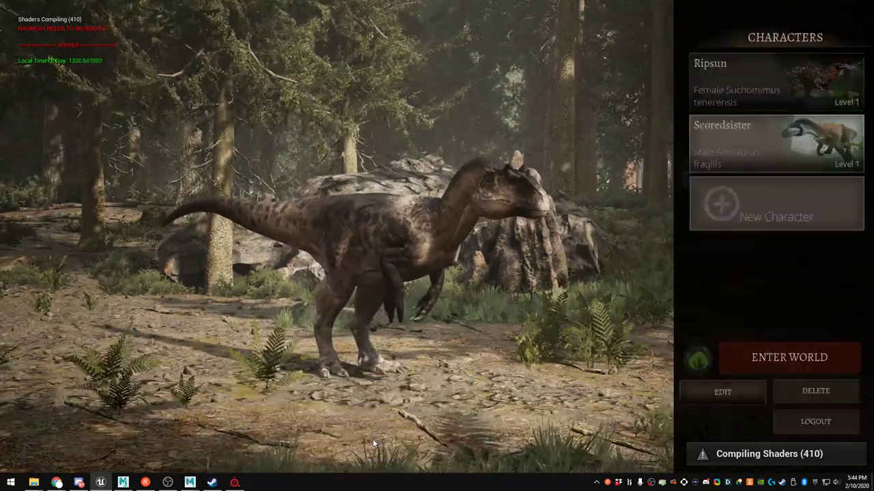
Enter the world, walk the Allosaurus around the broken trunks to judge the nest's size and look, and end the play test
key("w")
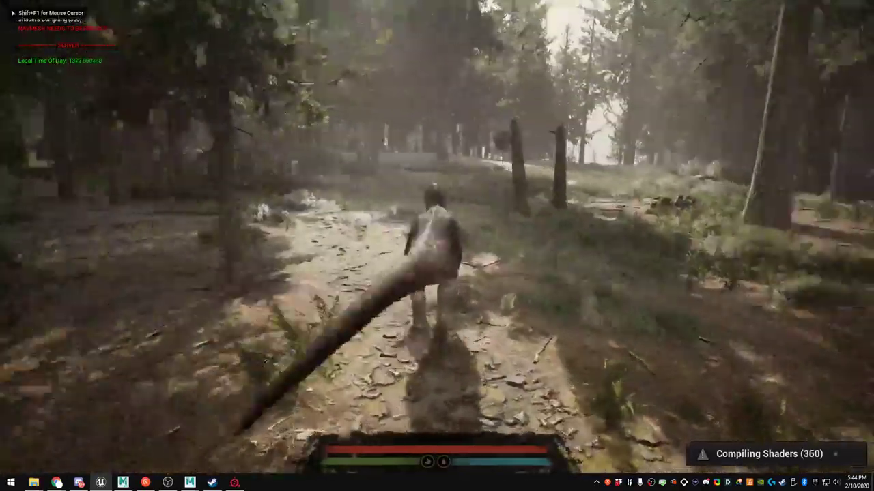
key("a")
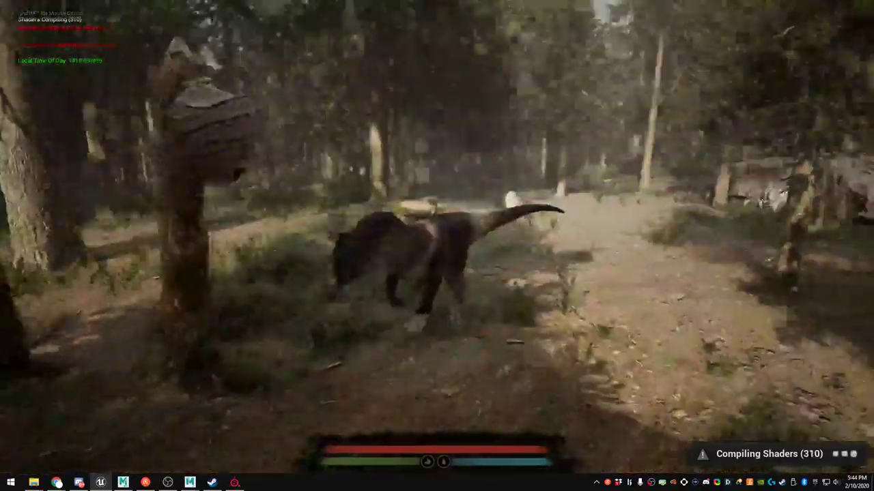
key("s")
key("w")
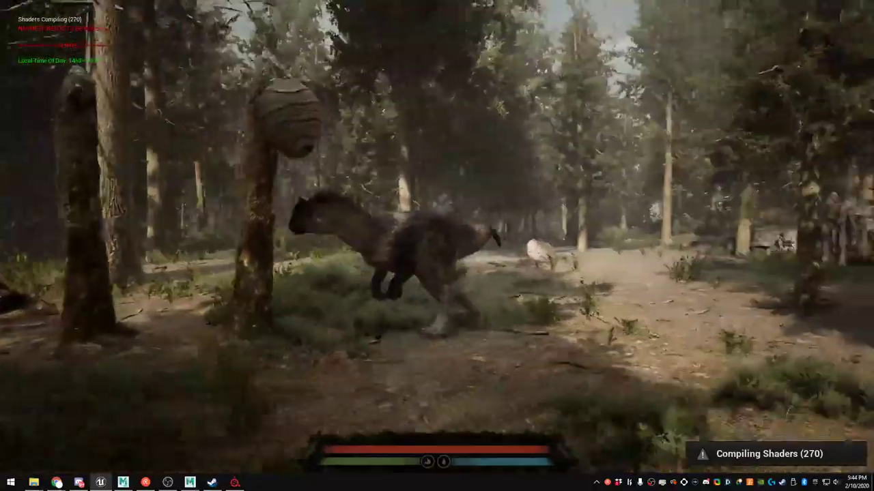
key("w")
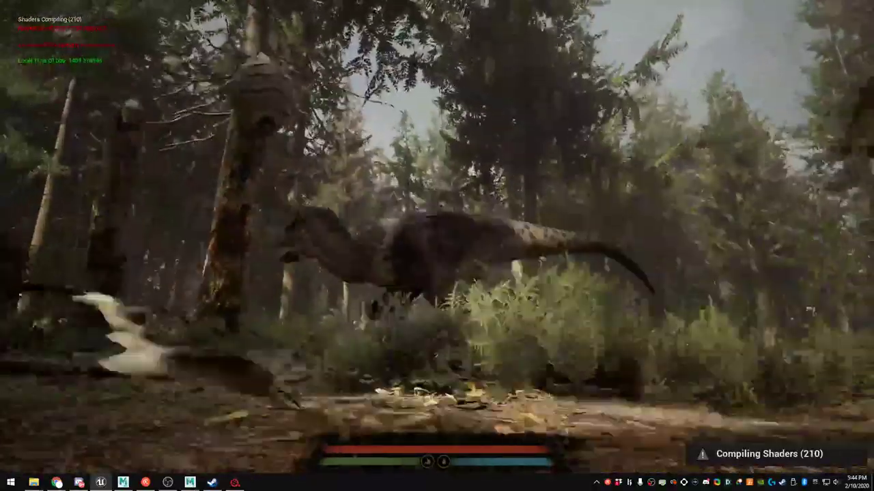
key("w")
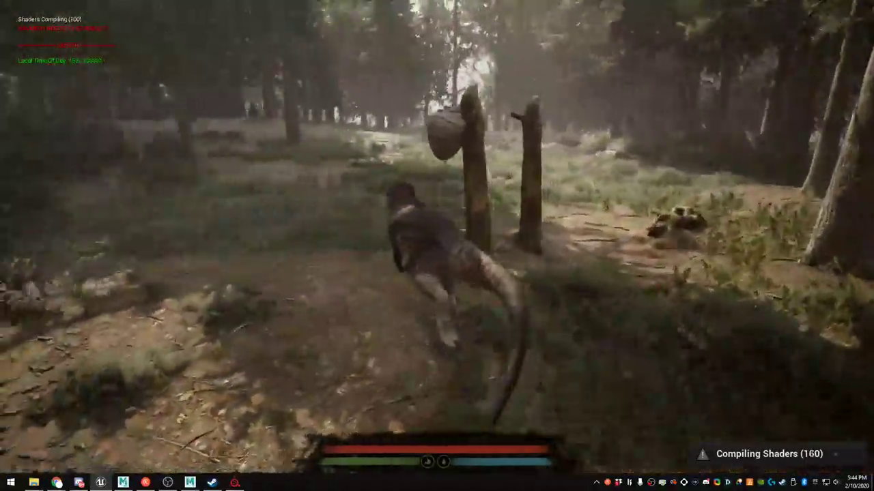
key("a")
key("s")
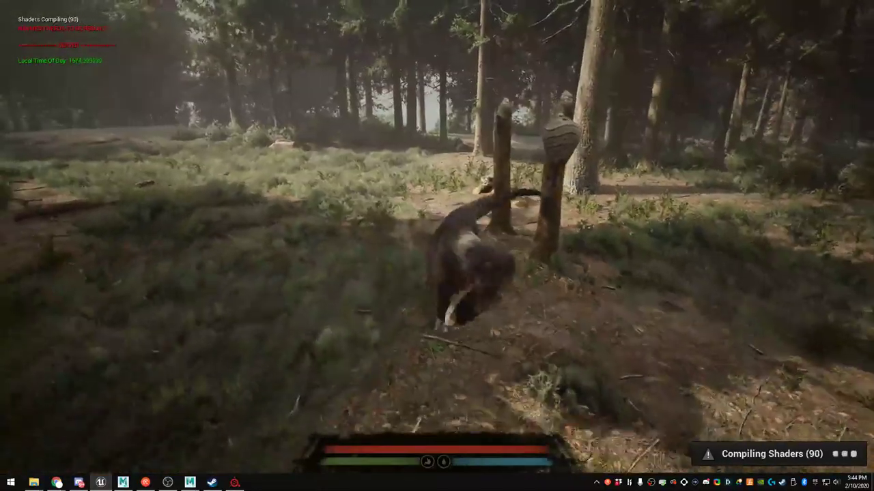
key("d")
key("d")
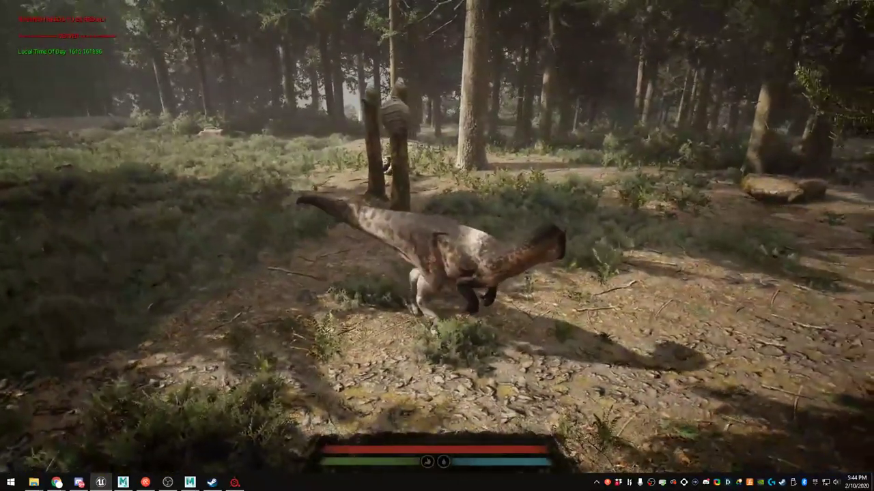
key("w")
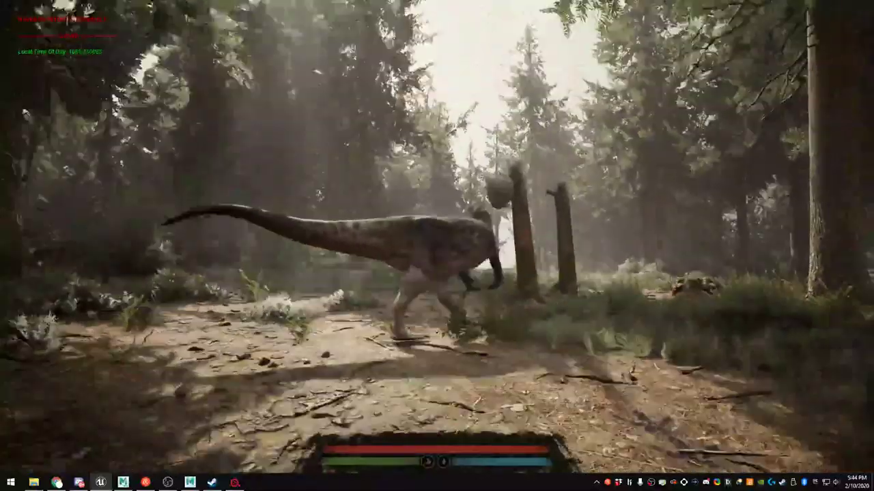
key("w")
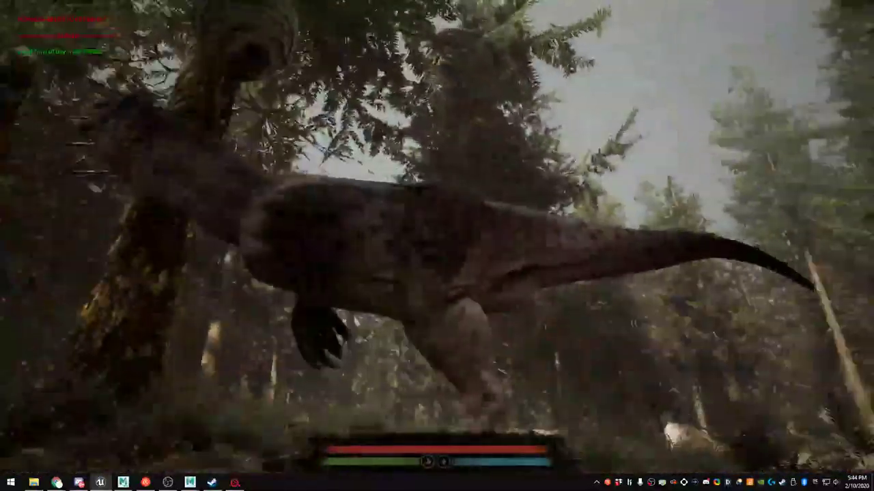
key("s")
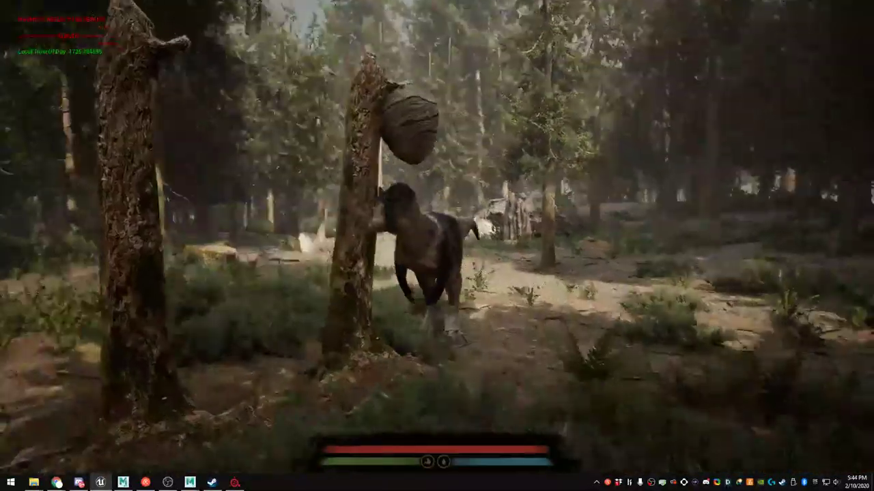
key("d")
key("F11")
key("Escape")
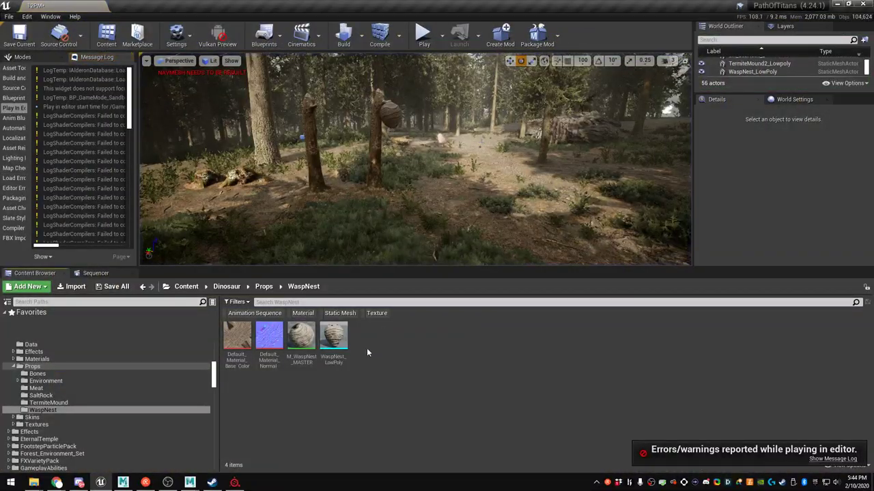
Search the entire Content folder for "fli" and open the P_Fireflies particle system for inspection
left_click(187, 287)
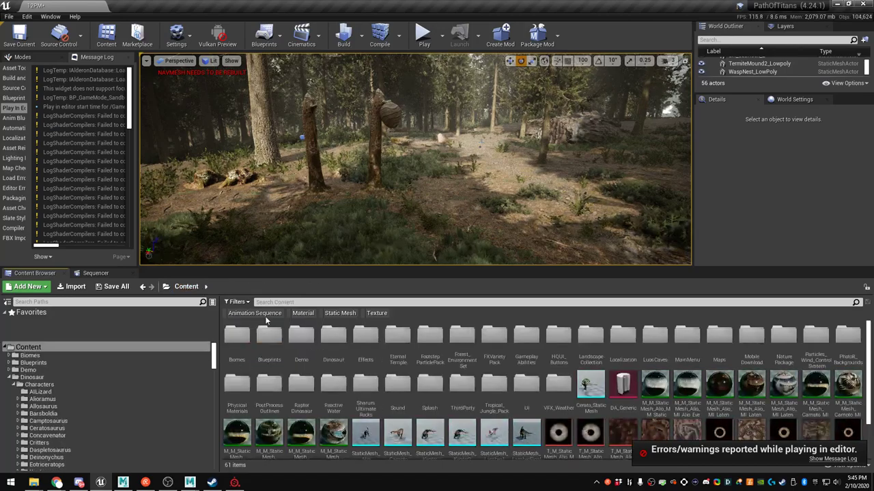
left_click(274, 304)
type("fli")
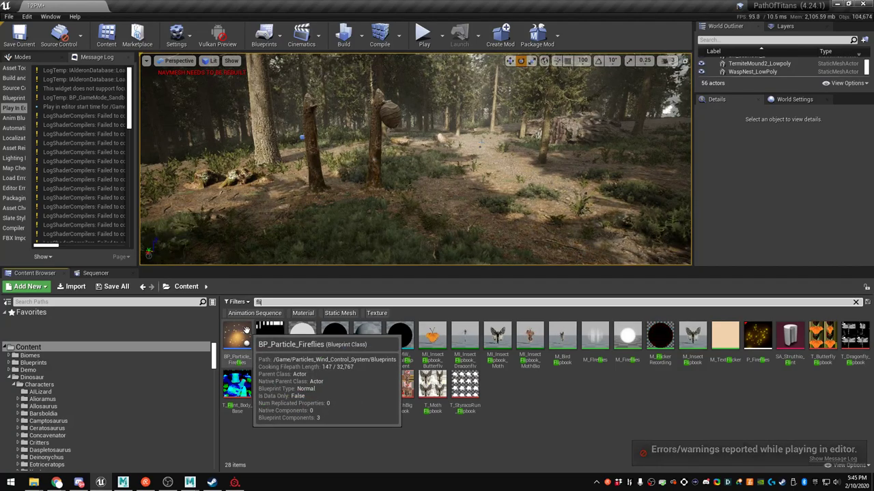
double_click(758, 345)
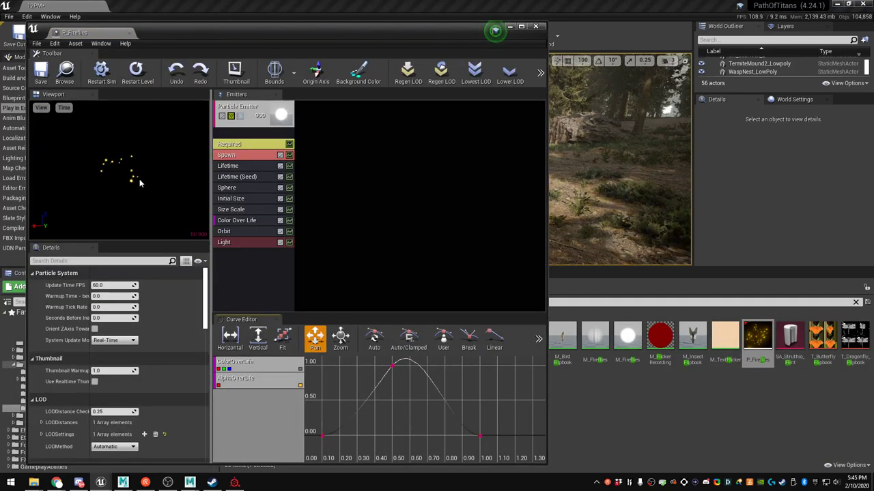
left_click_drag(159, 38, 345, 46)
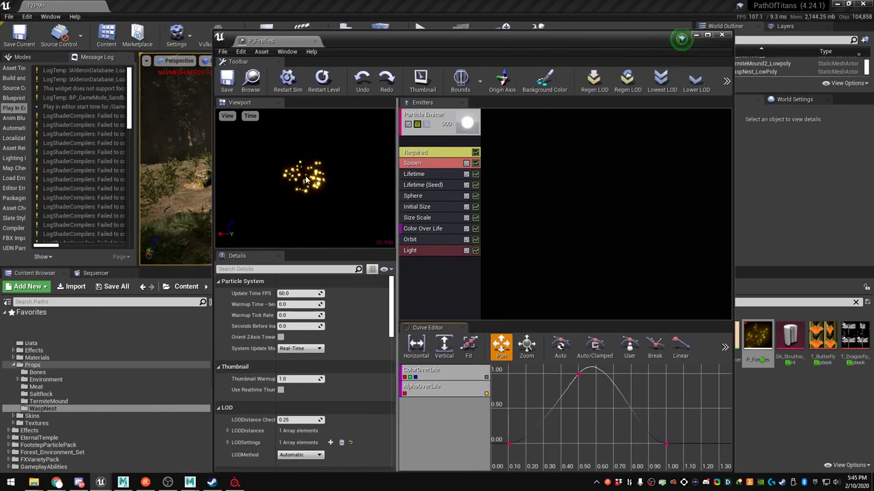
Inspect the P_Fireflies preview up close and close it, and look over the BP_Particle_Fireflies blueprint's modifiers before closing it too
right_click_drag(305, 179, 305, 217)
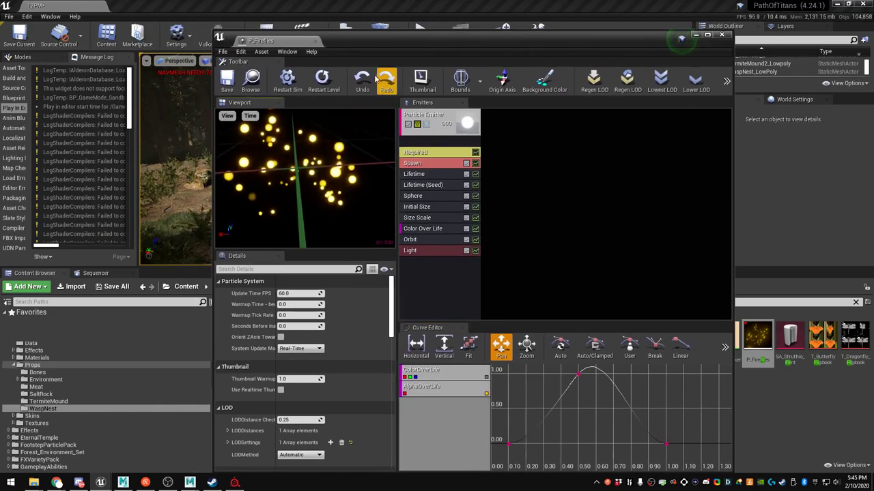
left_click(315, 41)
left_click(543, 400)
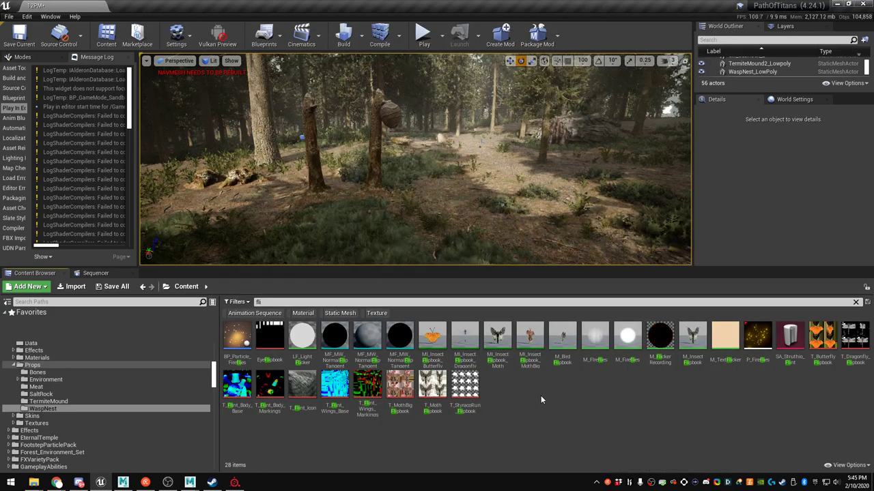
double_click(234, 333)
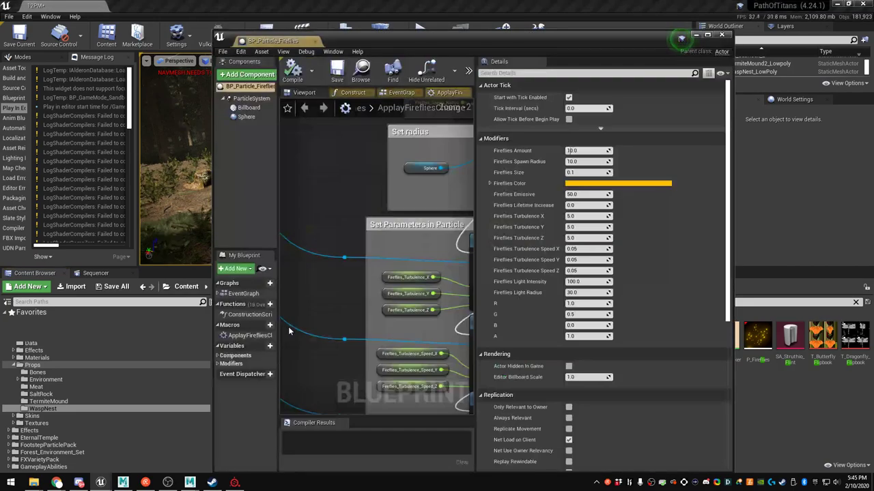
left_click(316, 41)
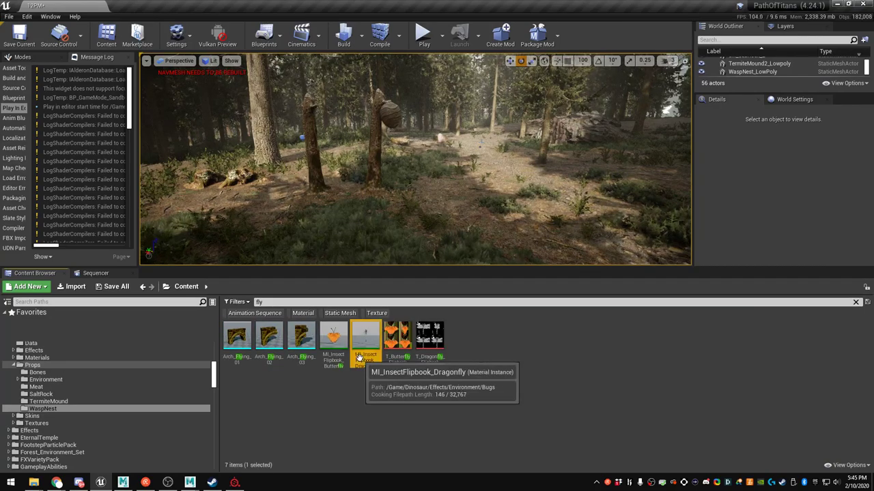
Search the Content folder for insect effects using "fly", "bee" and "flies", and clear the search
left_click(855, 303)
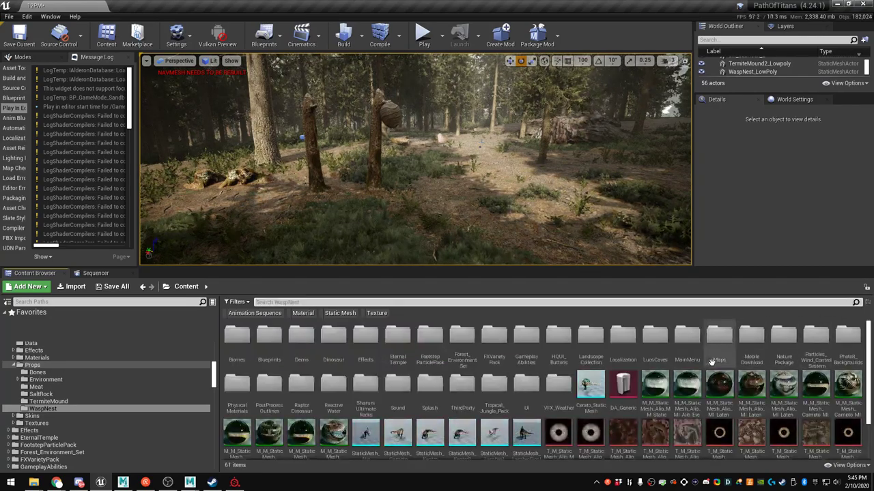
mouse_move(488, 222)
right_mouse_down()
mouse_move(488, 198)
mouse_move(451, 215)
mouse_move(533, 219)
mouse_move(488, 221)
right_mouse_up()
key("w")
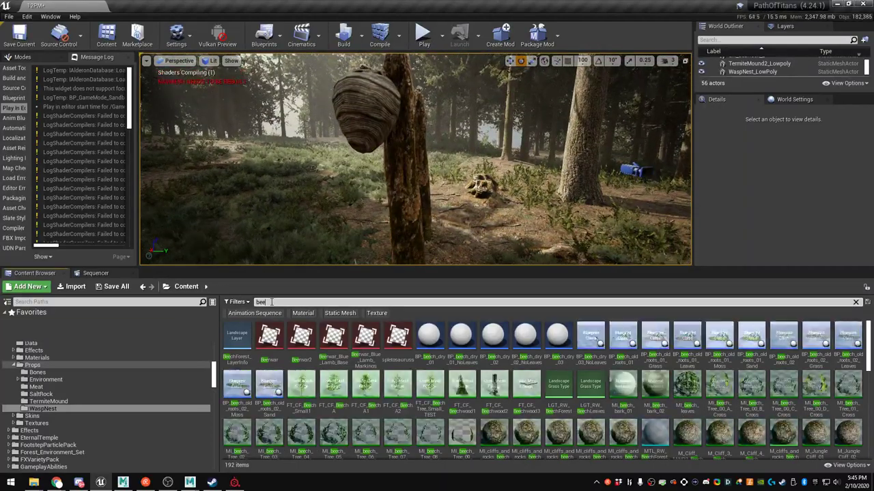
scroll(511, 365, "down", 10)
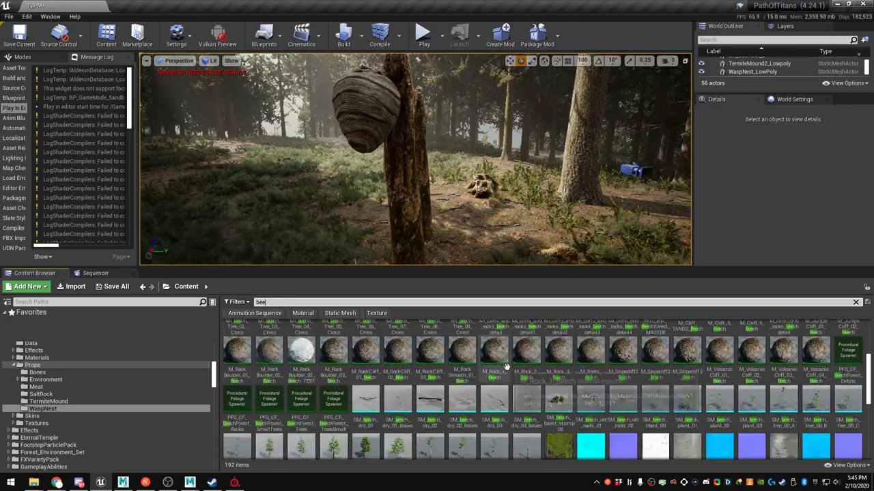
scroll(511, 365, "up", 10)
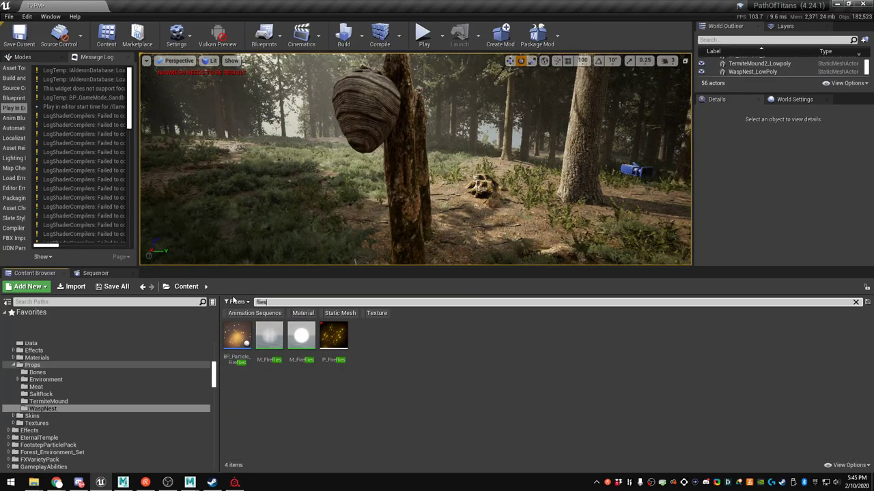
key("BackSpace")
key("BackSpace")
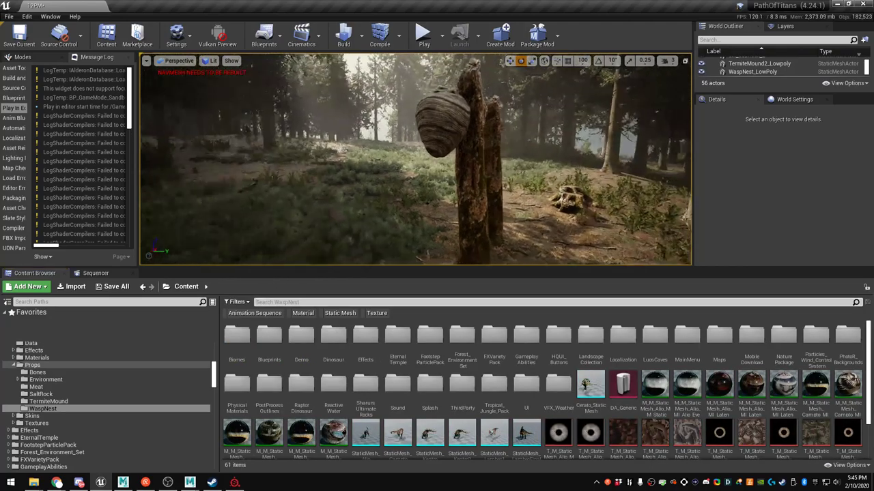
Locate the placed nest's mesh in the WaspNest folder and create a particle system there named PS_WaspNest
right_click_drag(382, 170, 358, 178)
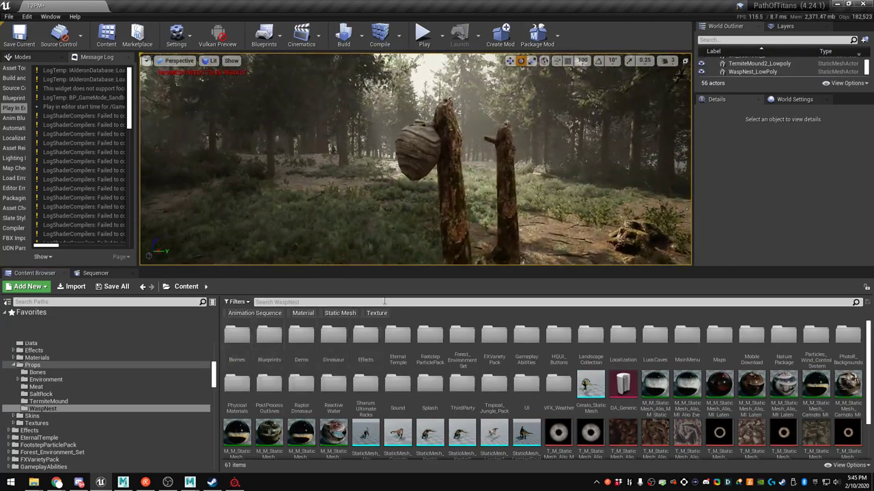
left_click(416, 150)
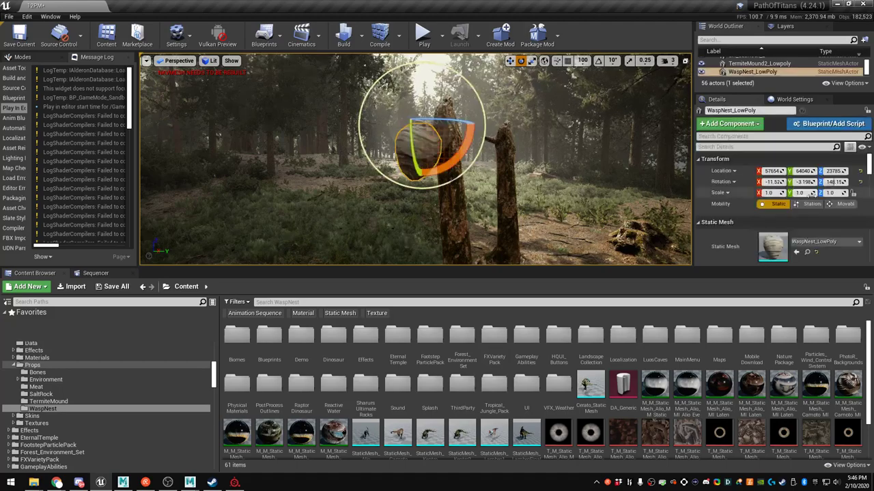
left_click(806, 252)
right_click(401, 350)
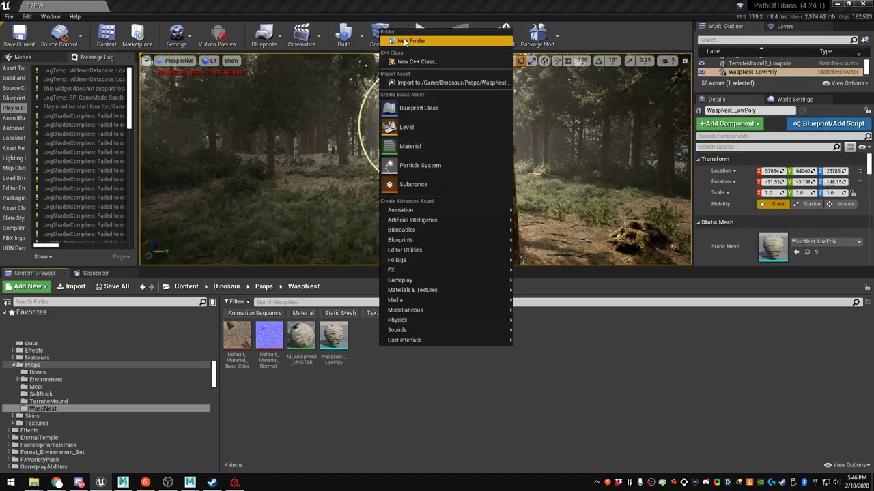
mouse_move(411, 214)
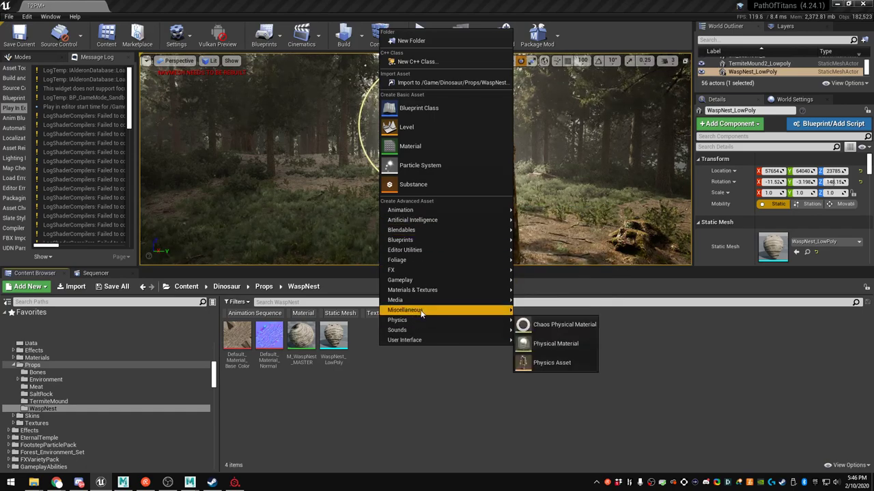
mouse_move(422, 304)
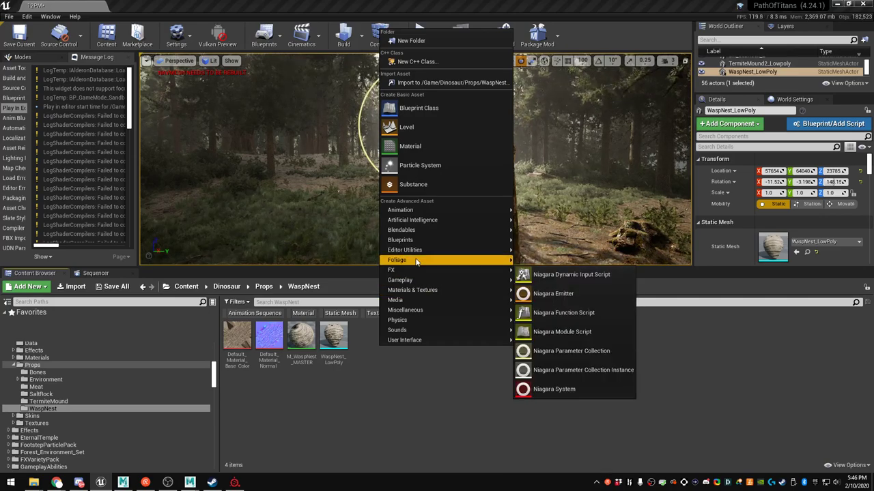
mouse_move(415, 261)
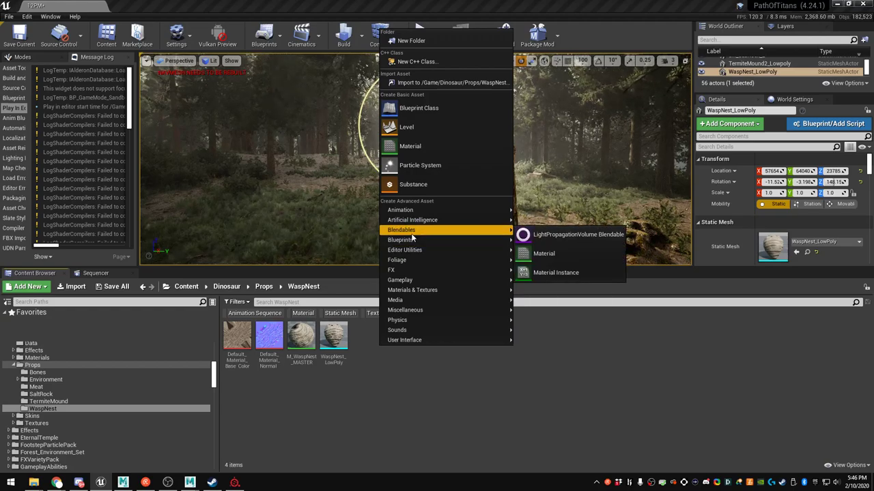
left_click(419, 165)
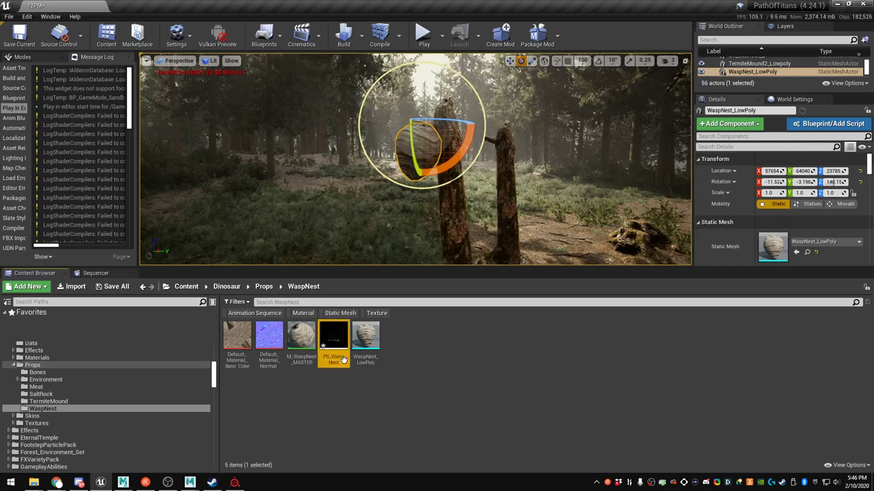
right_click(346, 341)
left_click(374, 179)
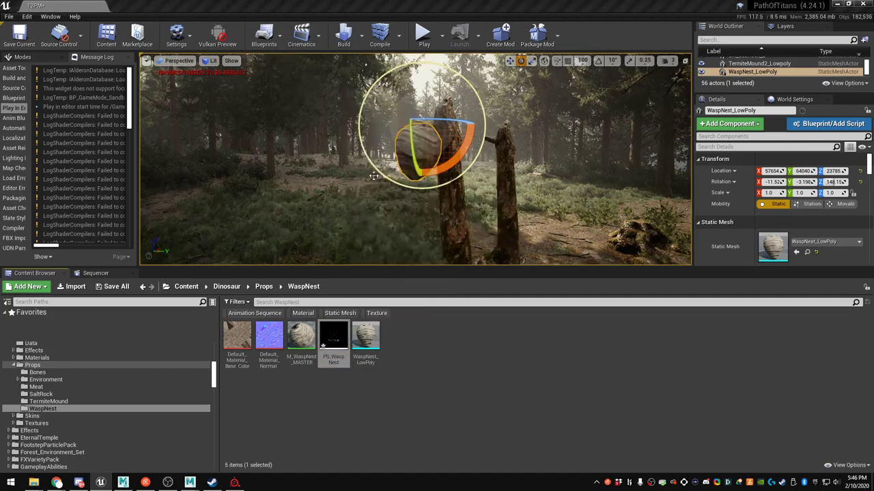
Place the PS_WaspNest particle system in the level at the underside of the hanging nest
right_click_drag(386, 205, 421, 227)
left_click(335, 346)
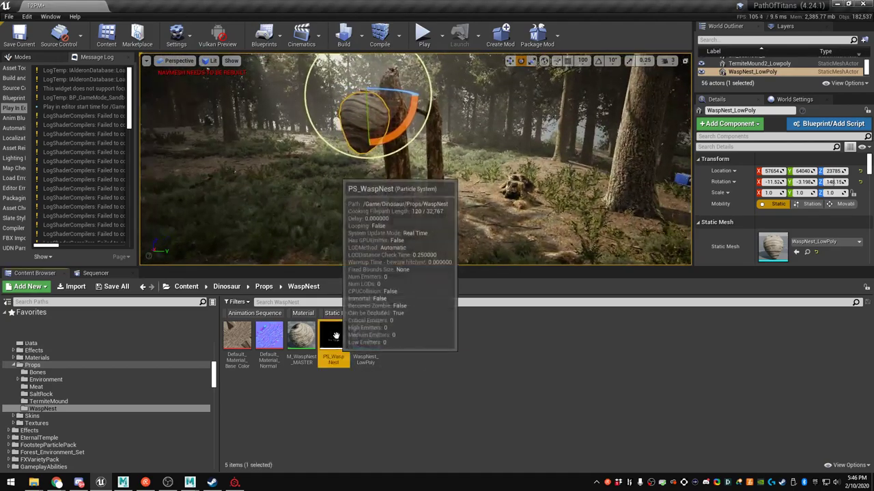
left_click_drag(335, 345, 361, 153)
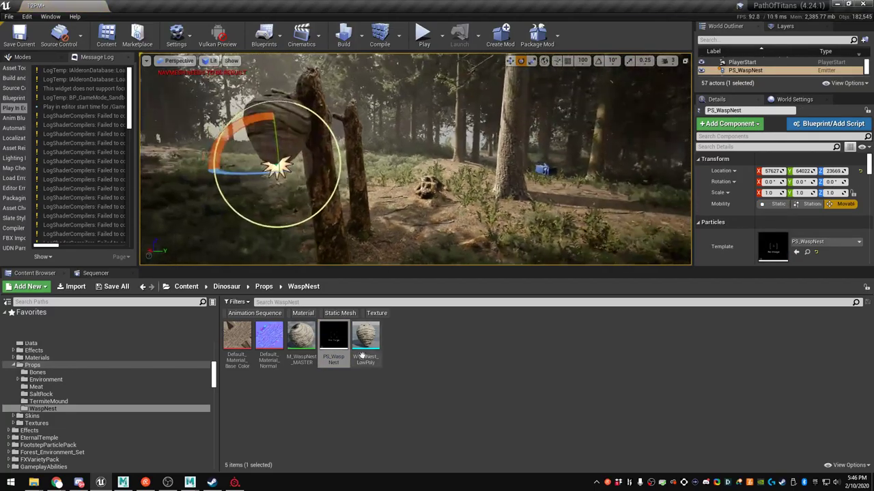
Open PS_WaspNest for editing alongside the level view and shift its placed emitter horizontally beneath the nest
double_click(333, 335)
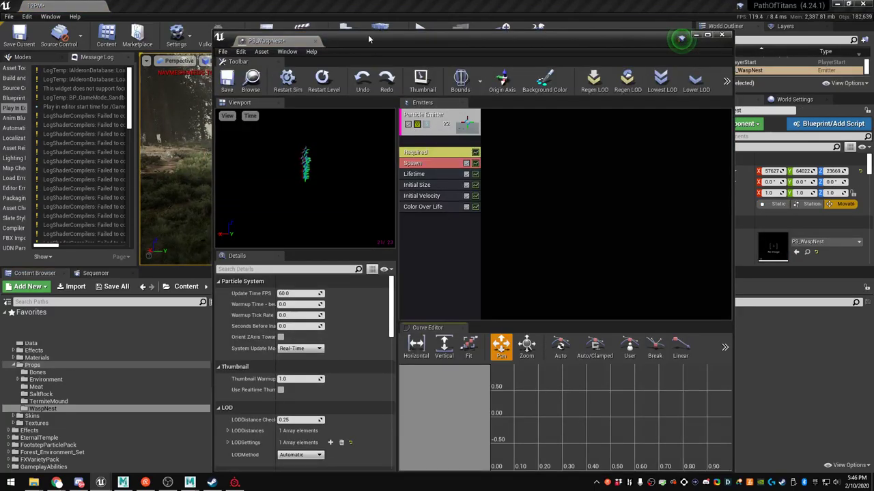
left_click_drag(368, 39, 635, 63)
key("w")
mouse_move(356, 149)
right_mouse_down()
mouse_move(410, 152)
mouse_move(356, 149)
right_mouse_up()
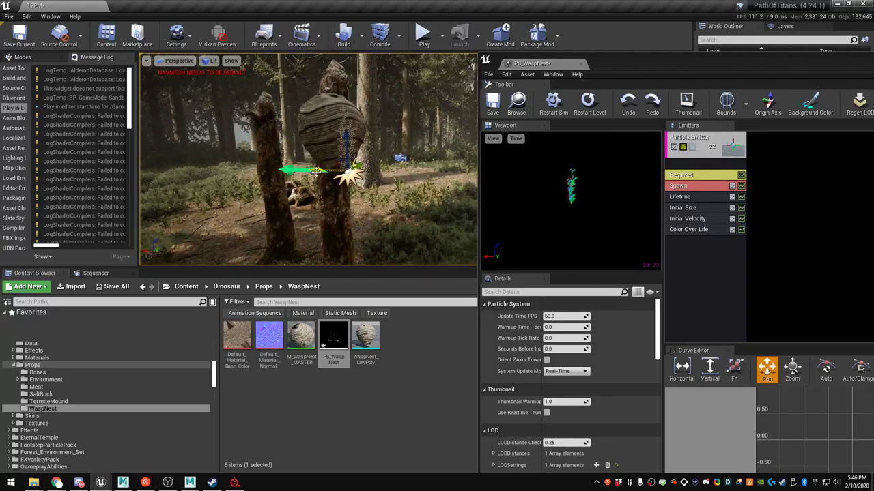
left_click_drag(316, 171, 354, 174)
right_click_drag(413, 165, 439, 146)
left_click(439, 147)
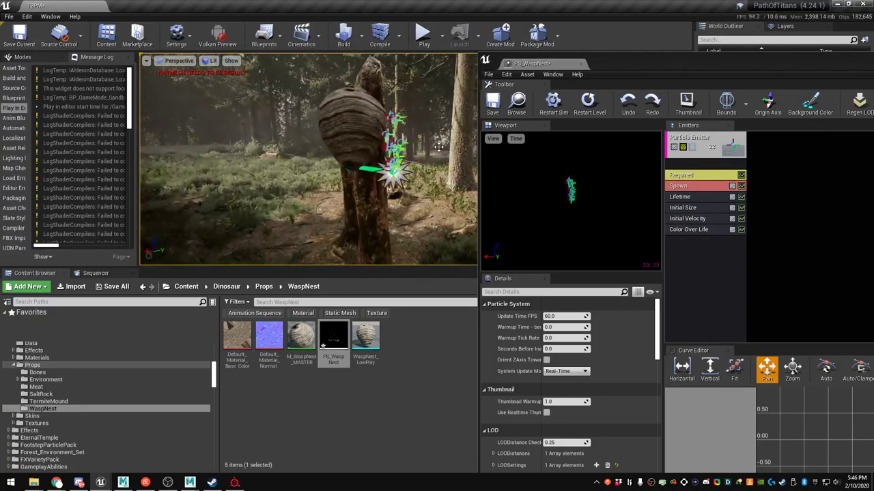
left_click_drag(618, 63, 689, 24)
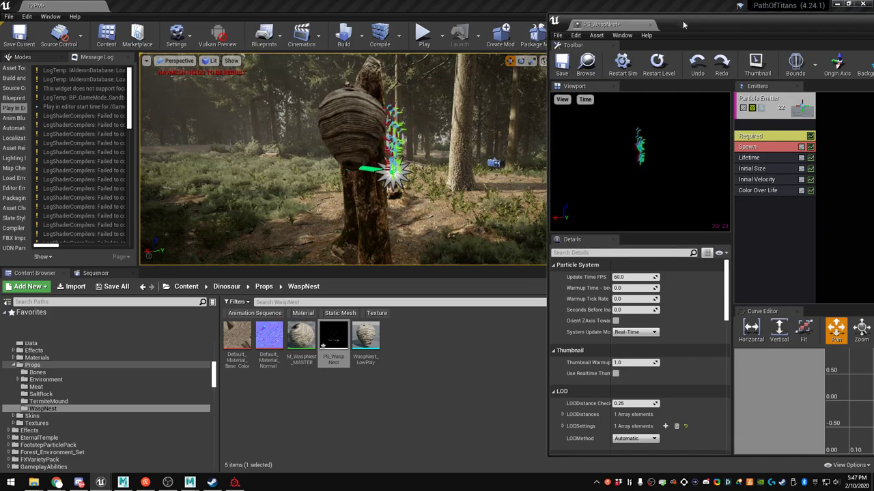
left_click_drag(696, 32, 658, 33)
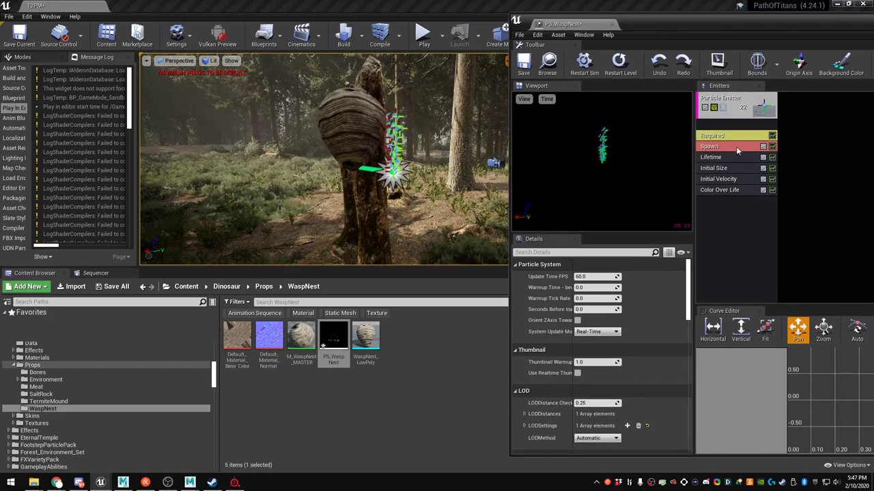
Add an Orbit module to the PS_WaspNest particle emitter
left_click(733, 180)
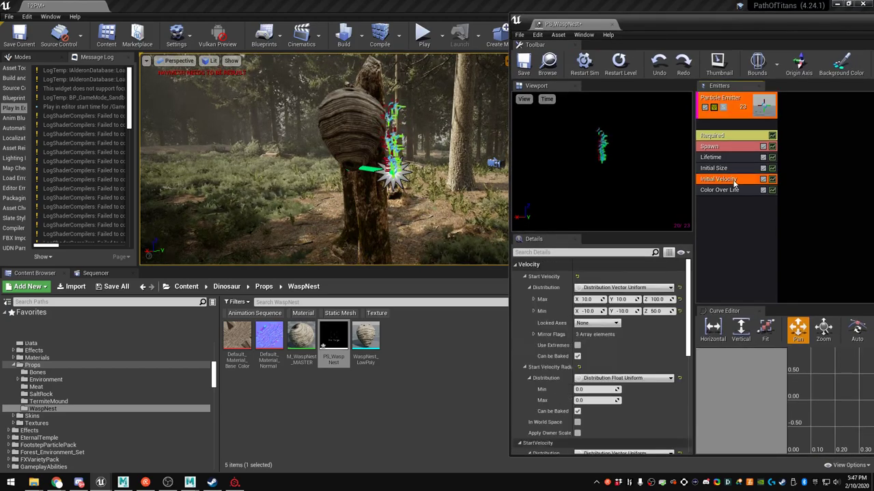
right_click(720, 239)
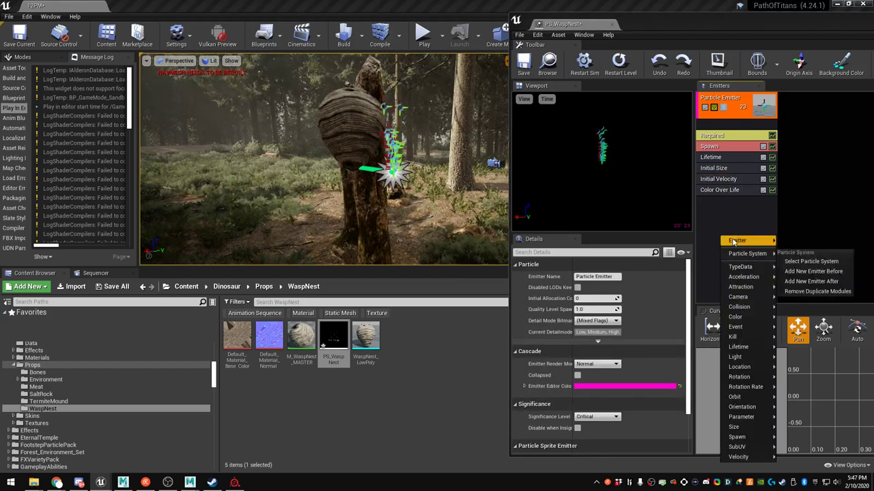
mouse_move(733, 242)
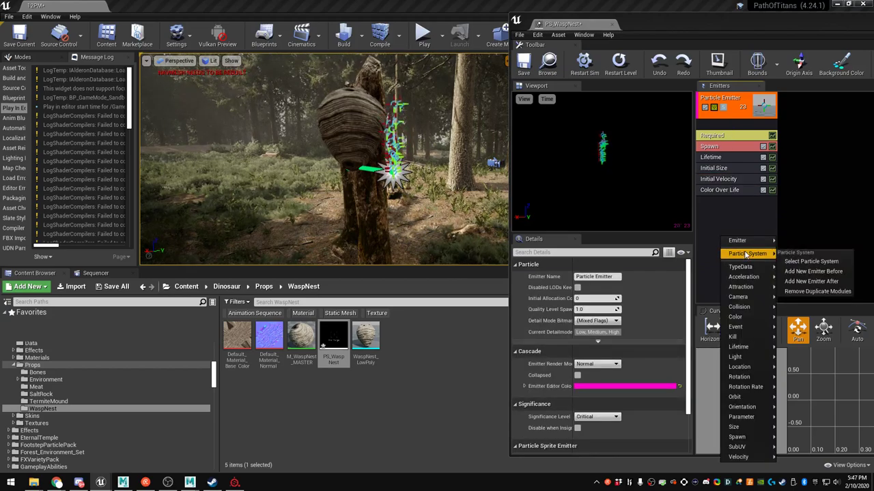
mouse_move(745, 280)
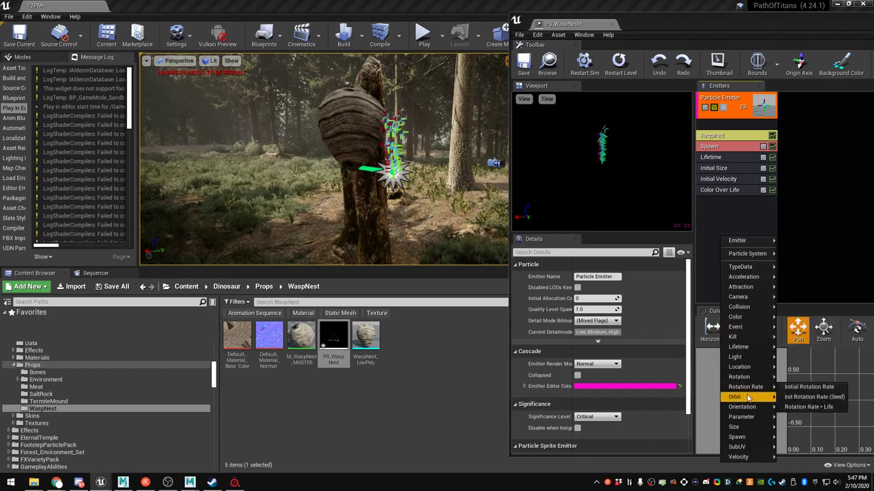
left_click(783, 398)
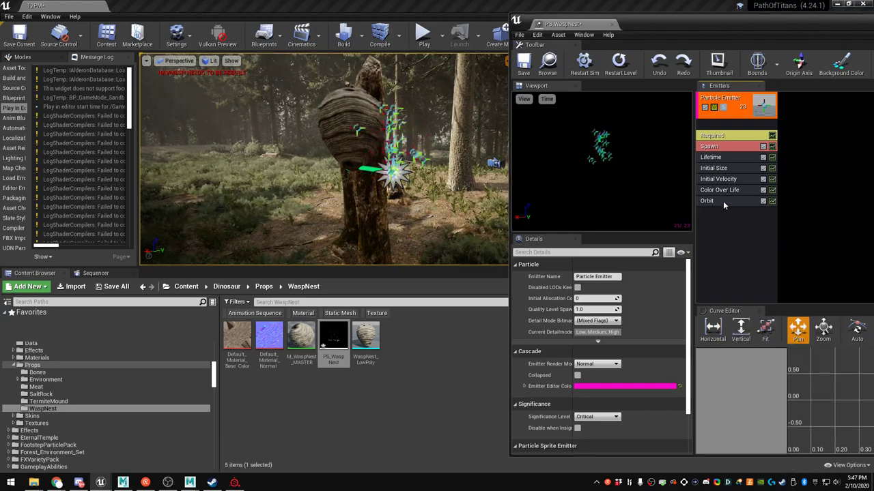
mouse_move(410, 179)
right_mouse_down()
mouse_move(362, 178)
mouse_move(402, 178)
right_mouse_up()
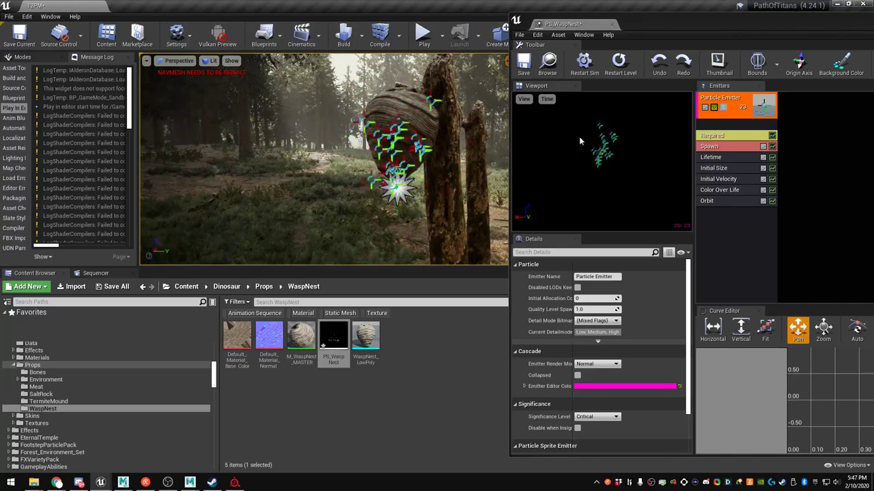
Set the Initial Velocity module's minimum start velocity on Z to -100 and check the particles around the nest
left_click(731, 178)
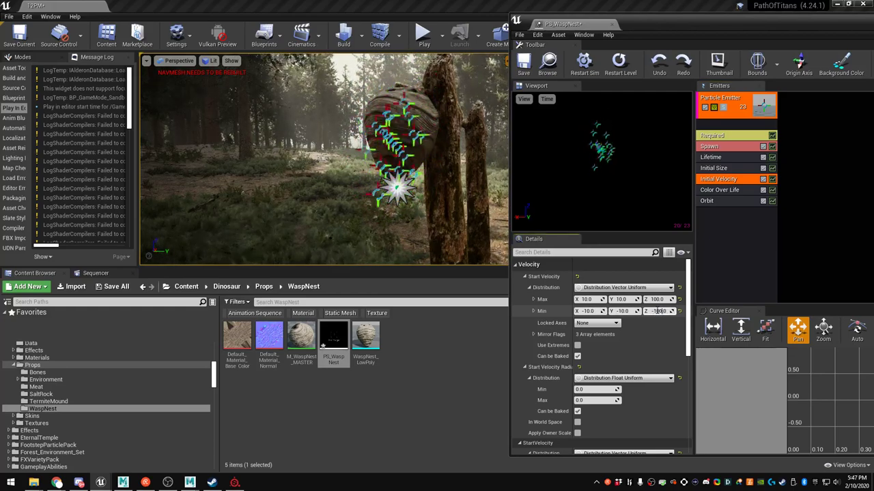
left_click(655, 311)
left_click(518, 263)
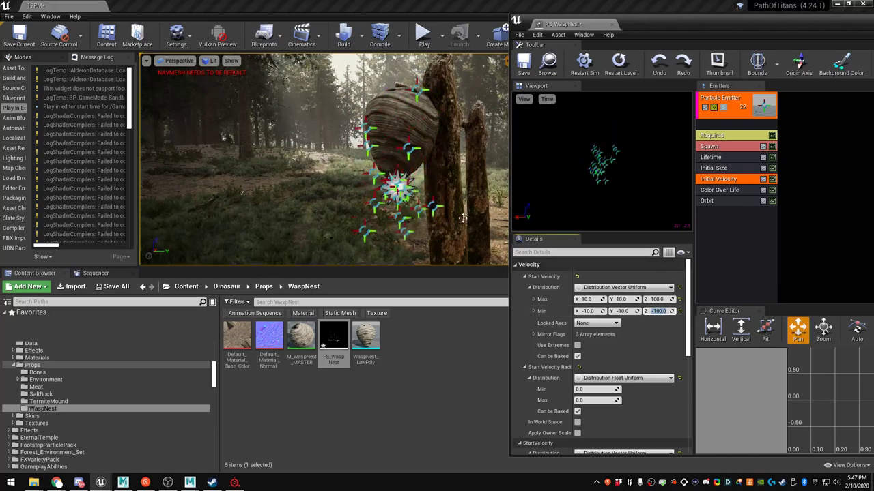
right_click_drag(324, 160, 294, 161)
right_click_drag(460, 203, 463, 203)
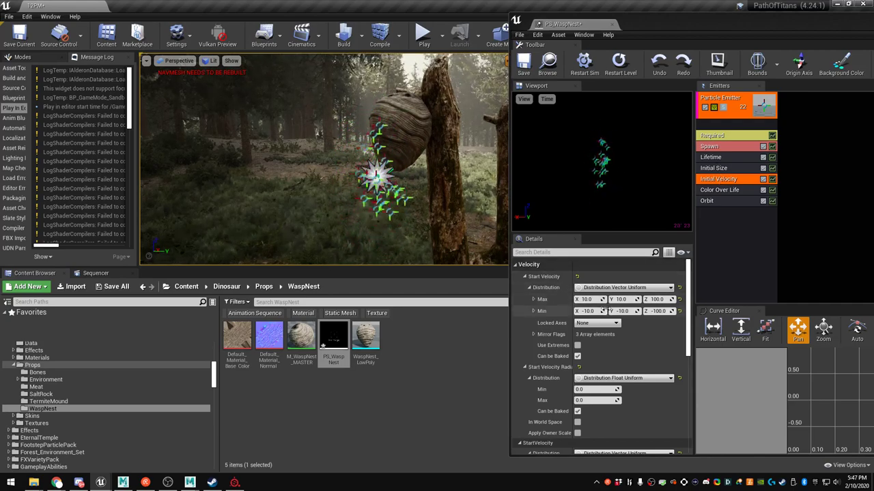
Set the Initial Velocity module's start velocity on Z to a maximum of 10 and a minimum of -10
left_click(656, 299)
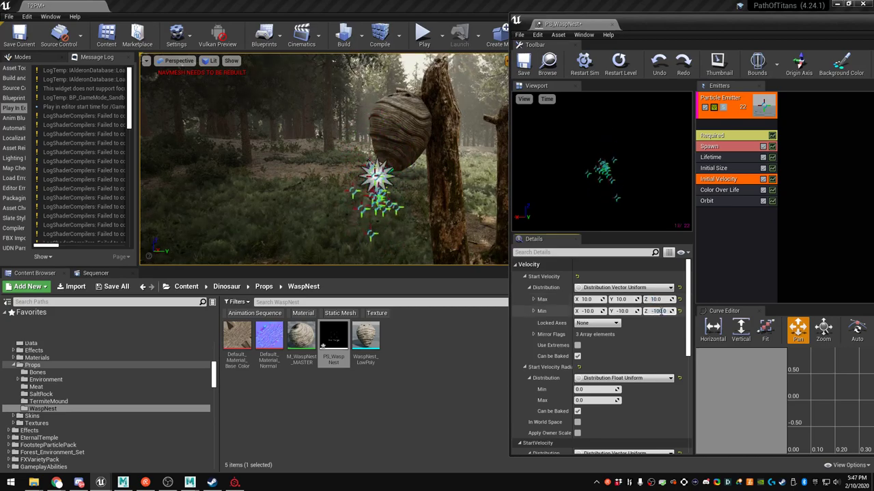
type("-10")
mouse_move(374, 152)
right_mouse_down()
mouse_move(416, 154)
mouse_move(369, 154)
right_mouse_up()
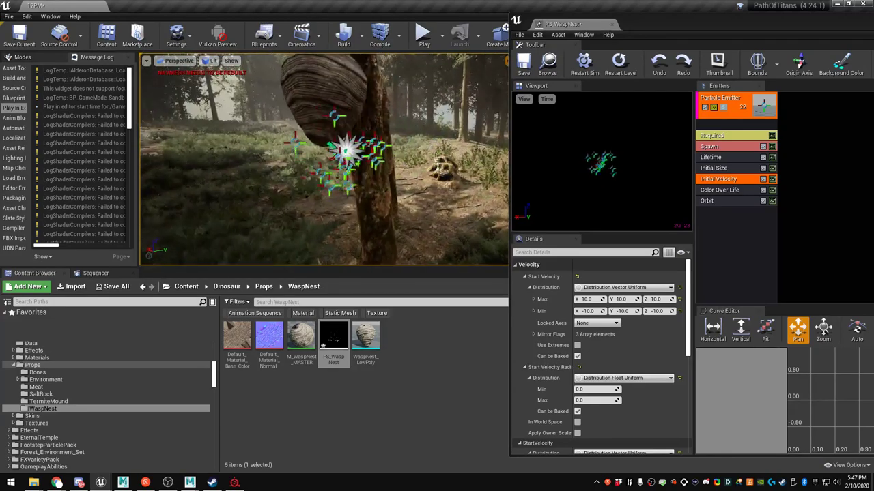
Enable Use Extremes for the Initial Velocity module's start velocity, comparing the particle motion with it on and off
left_click(577, 347)
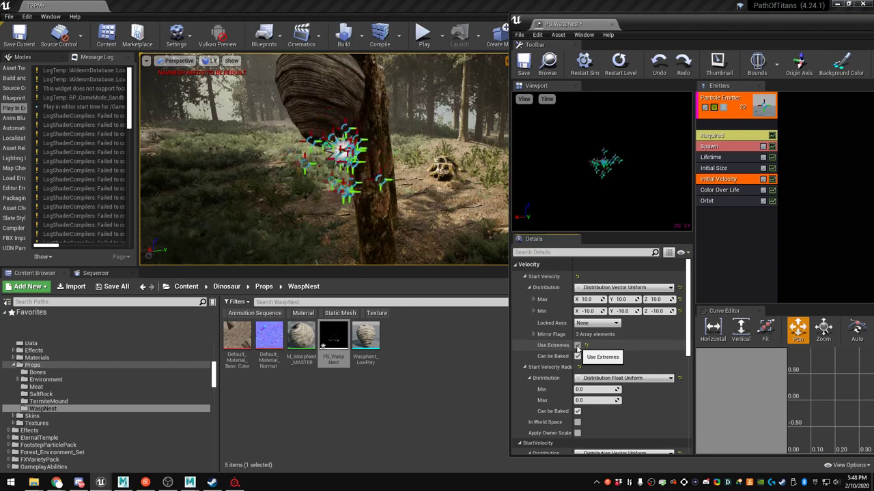
right_click_drag(409, 178, 354, 153)
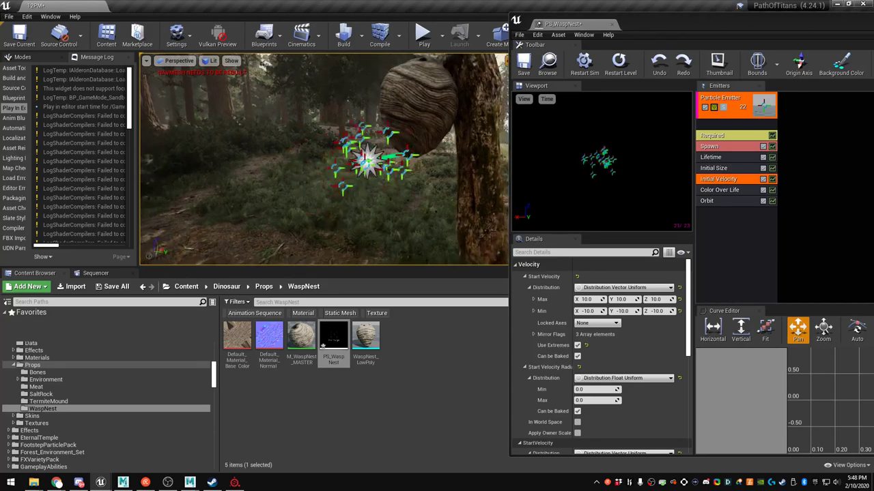
left_click(577, 345)
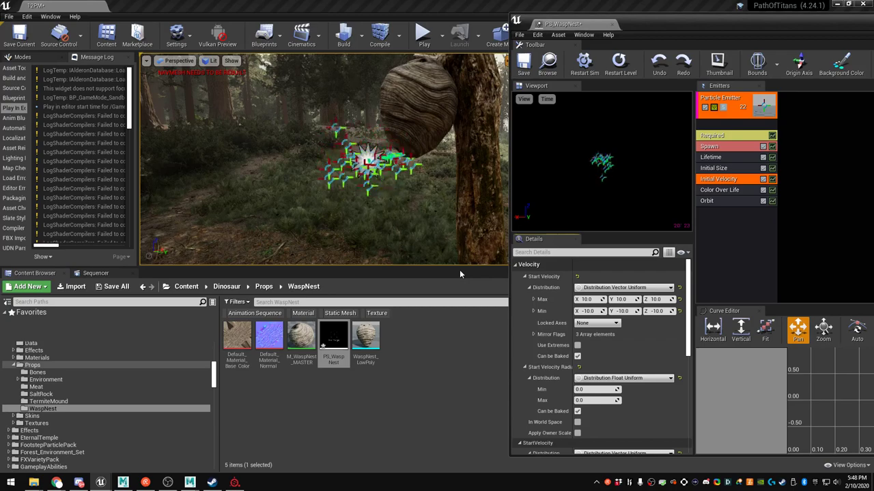
left_click(578, 345)
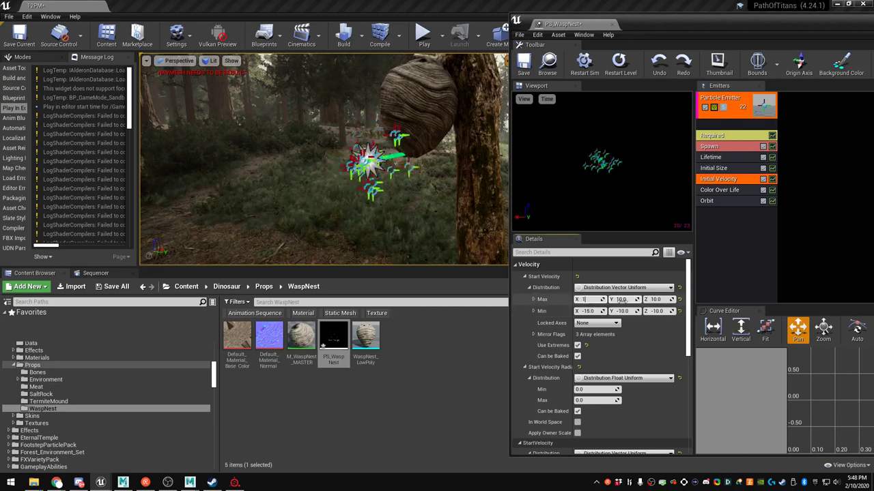
Set the Initial Velocity module's start velocity to a maximum of 15 and a minimum of -15 on X, Y and Z
type("5")
left_click(660, 300)
type("15")
right_click_drag(437, 184, 409, 181)
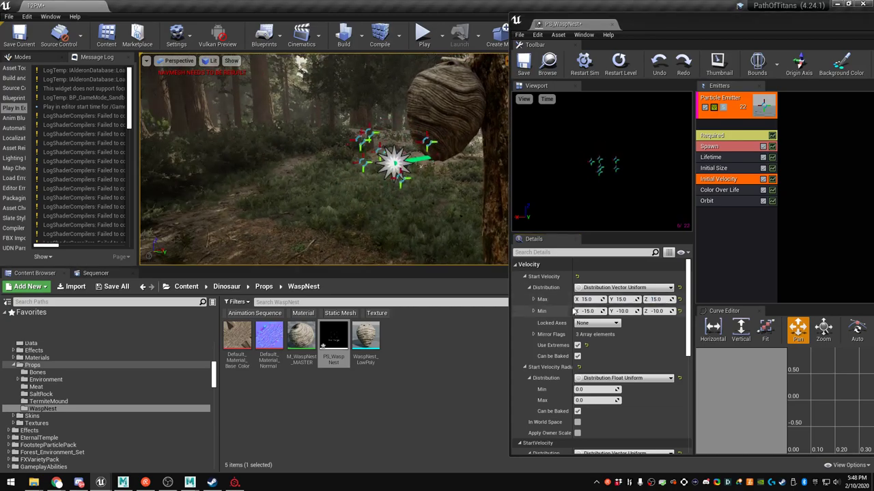
left_click(655, 311)
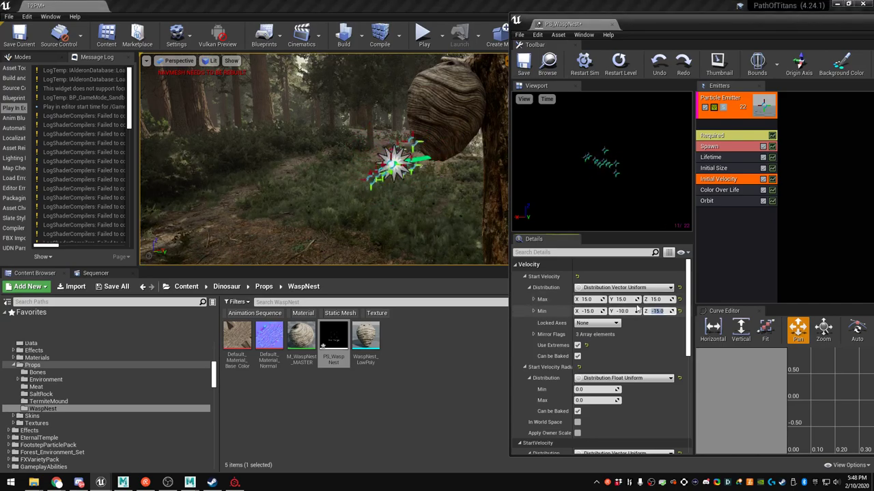
right_click_drag(391, 212, 376, 211)
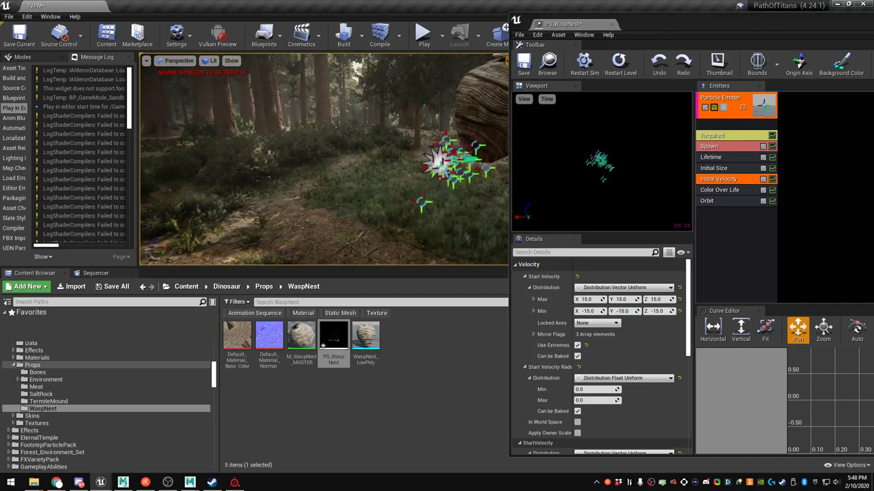
Check the particles around the nest and add a Sphere location module to the PS_WaspNest emitter
left_click_drag(723, 24, 667, 36)
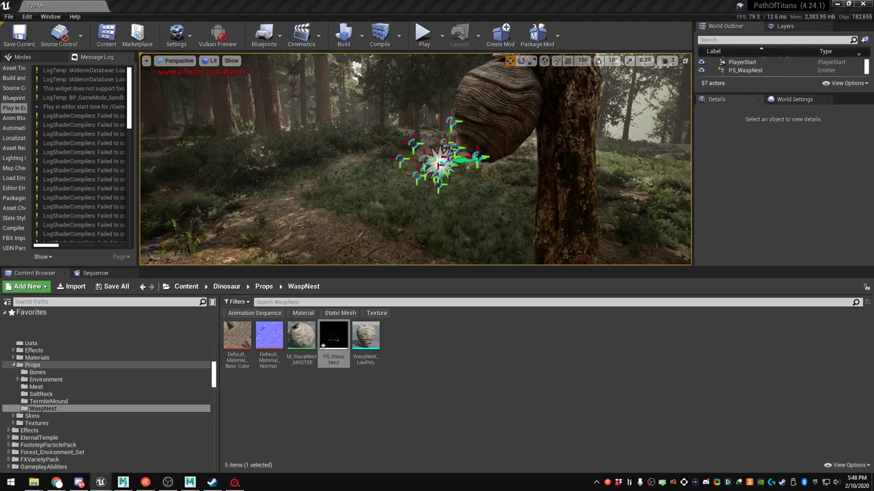
right_click_drag(478, 181, 492, 164)
key("w")
key("a")
mouse_move(377, 144)
right_mouse_down()
mouse_move(423, 146)
mouse_move(377, 145)
right_mouse_up()
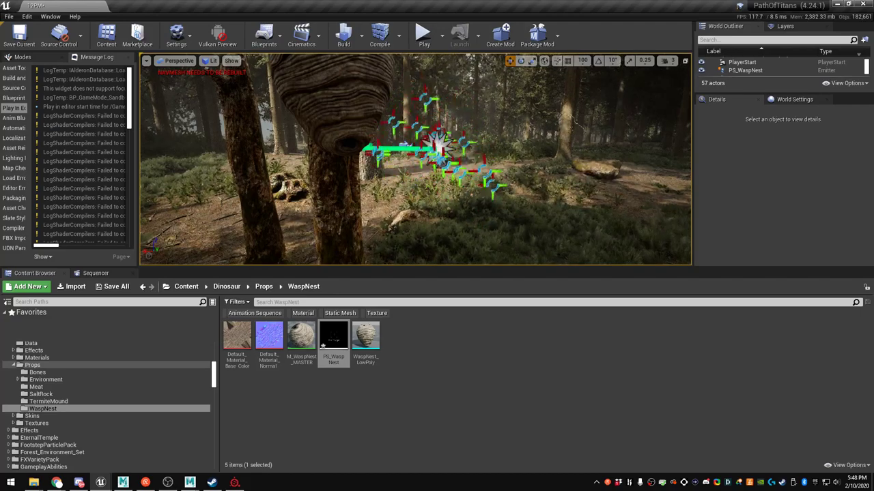
left_click_drag(873, 53, 613, 37)
right_click(656, 244)
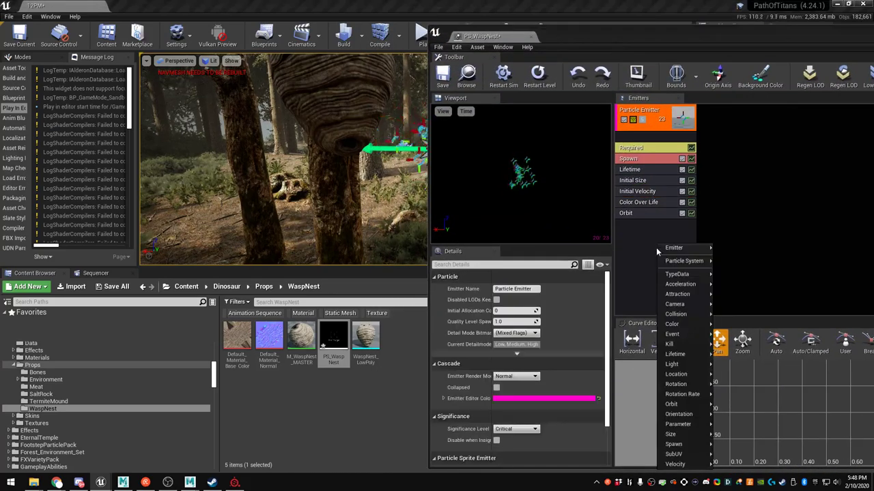
mouse_move(685, 442)
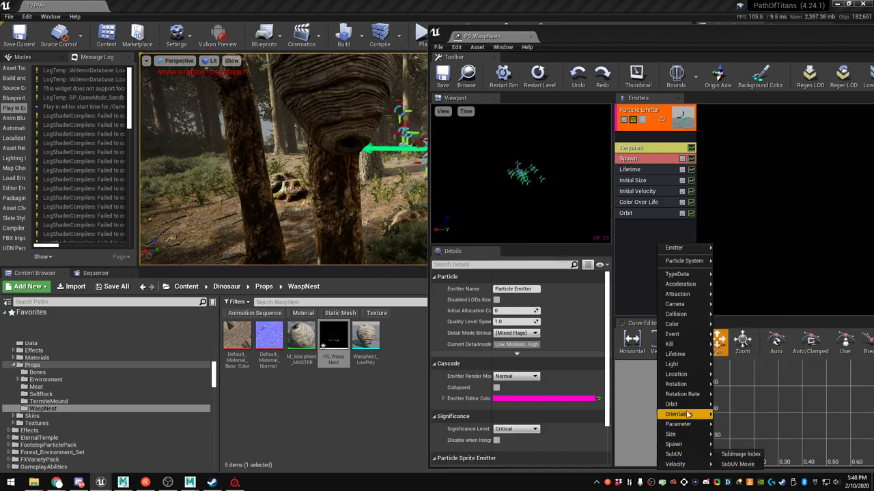
mouse_move(688, 426)
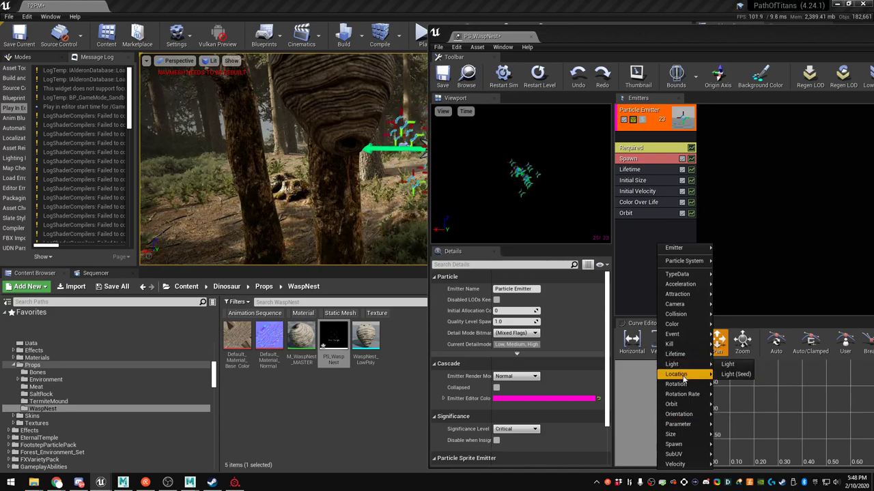
mouse_move(685, 377)
left_click(740, 400)
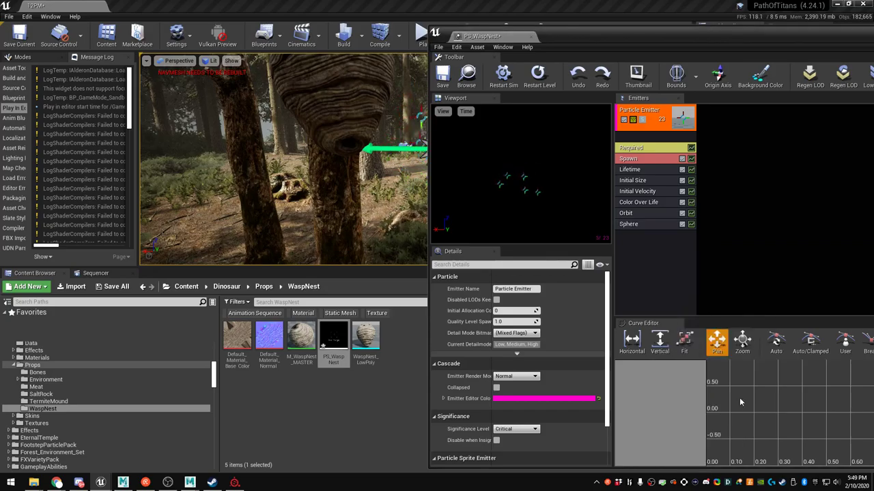
Set the Sphere module's constant start radius to 100 and check the particle spread around the nest
left_click_drag(567, 35, 675, 37)
right_click_drag(462, 123, 352, 124)
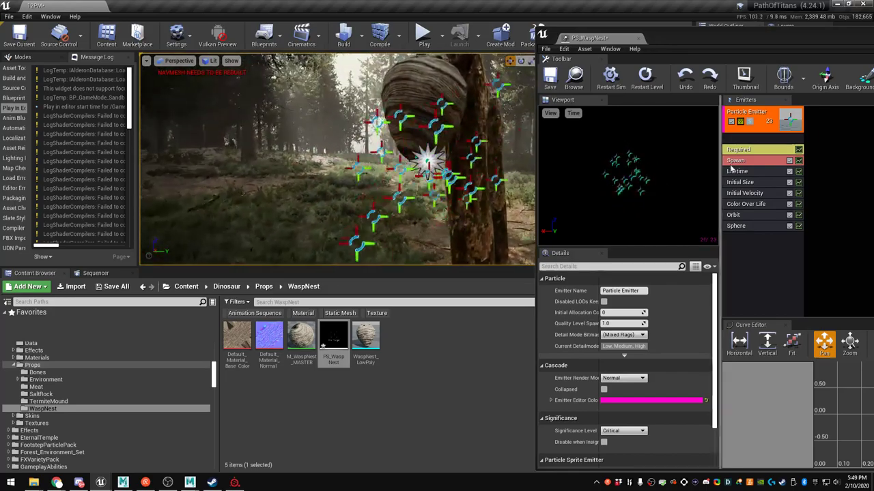
left_click(743, 226)
scroll(656, 384, "down", 1)
scroll(683, 374, "down", 3)
scroll(626, 385, "down", 6)
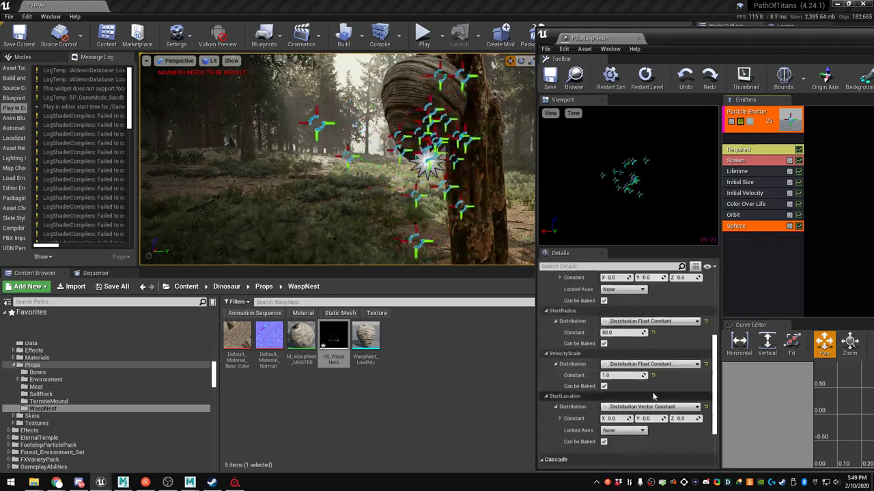
scroll(667, 397, "up", 10)
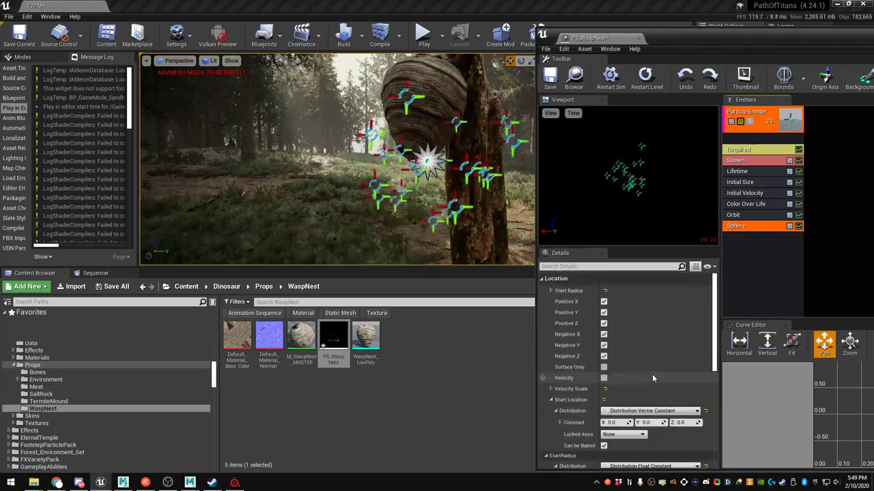
left_click(556, 302)
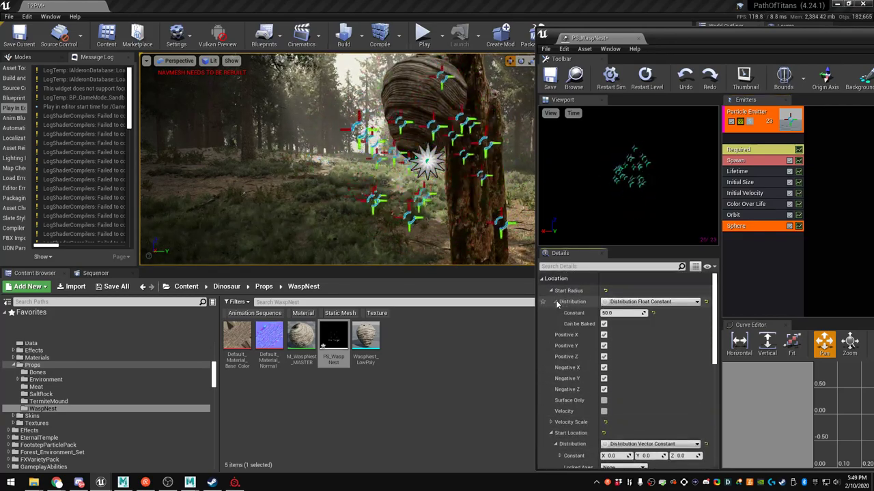
left_click(625, 312)
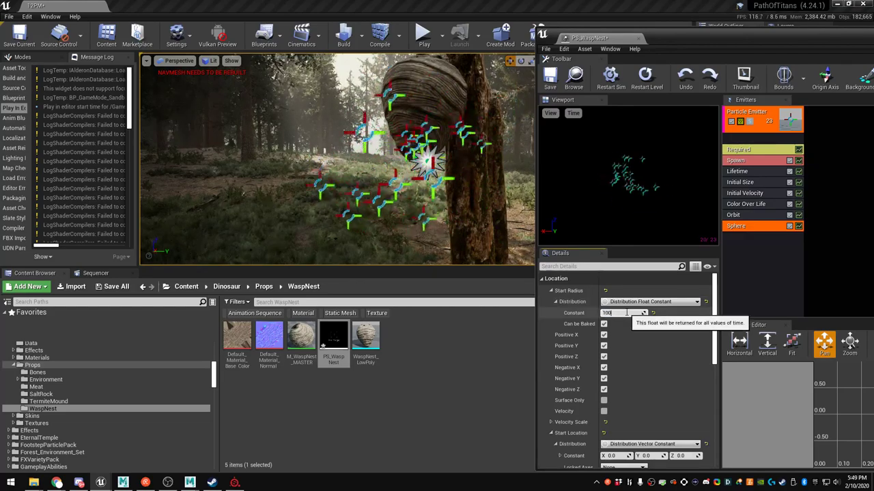
key("s")
right_click_drag(459, 175, 513, 181)
key("a")
key("a")
Increase the Sphere module's constant start radius to 150 and view the swarm around the nest
left_click(621, 313)
type("150")
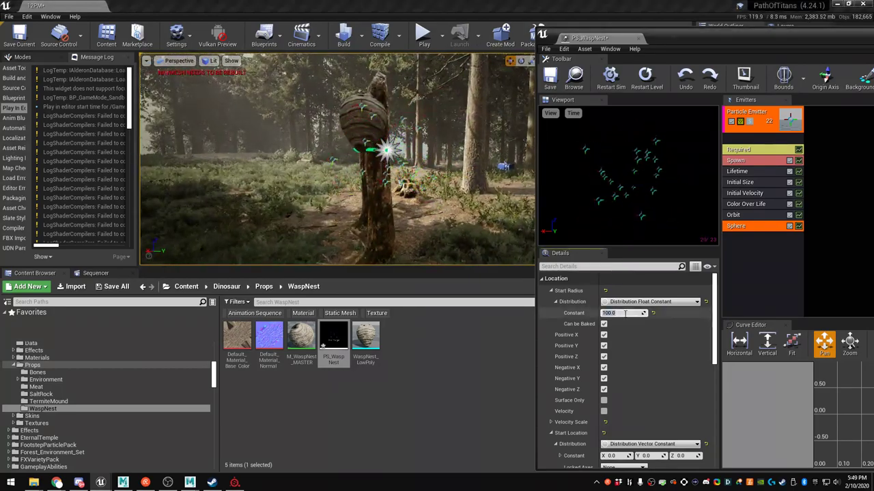
key("Return")
right_click_drag(443, 179, 411, 183)
key("e")
key("q")
key("d")
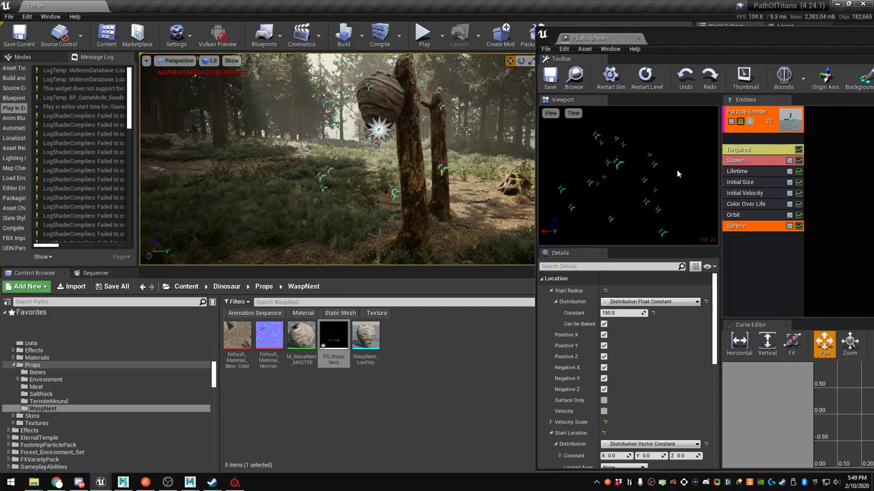
Set the Lifetime module's maximum to 4 and save the PS_WaspNest particle system
left_click(736, 172)
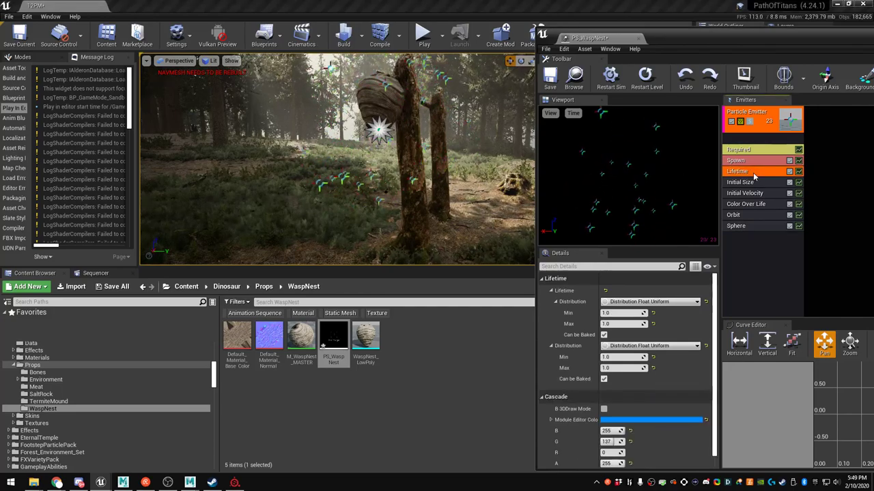
left_click(623, 324)
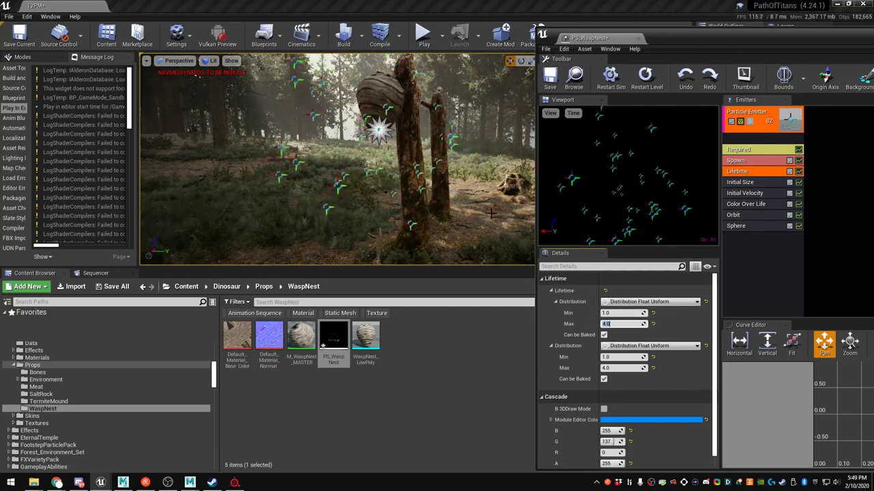
mouse_move(492, 213)
right_mouse_down()
mouse_move(423, 214)
mouse_move(470, 211)
mouse_move(449, 199)
mouse_move(475, 213)
right_mouse_up()
key("d")
key("a")
key("d")
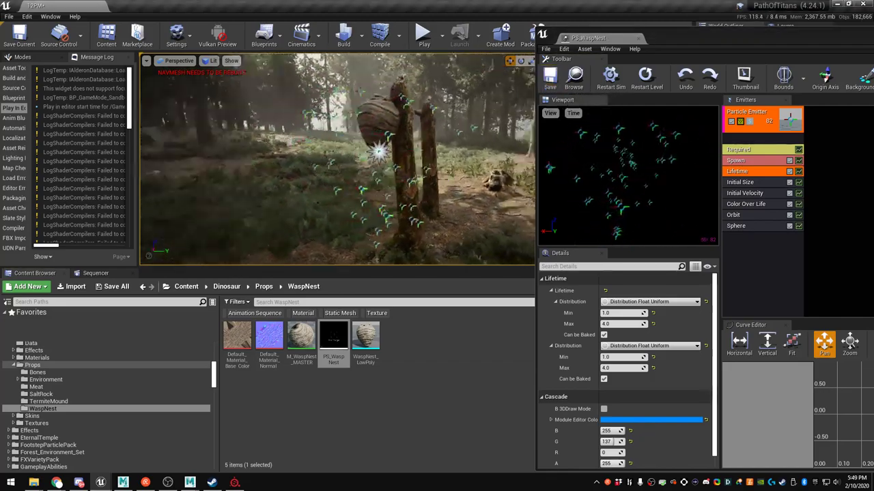
Inspect the swarm from several sides of the nest and add a Size By Life module to the emitter
right_click_drag(410, 170, 437, 171)
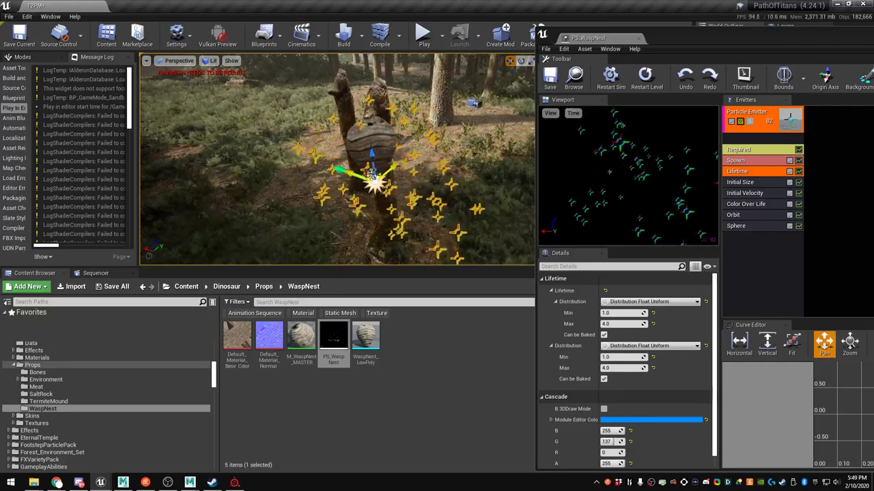
right_click_drag(402, 171, 430, 136)
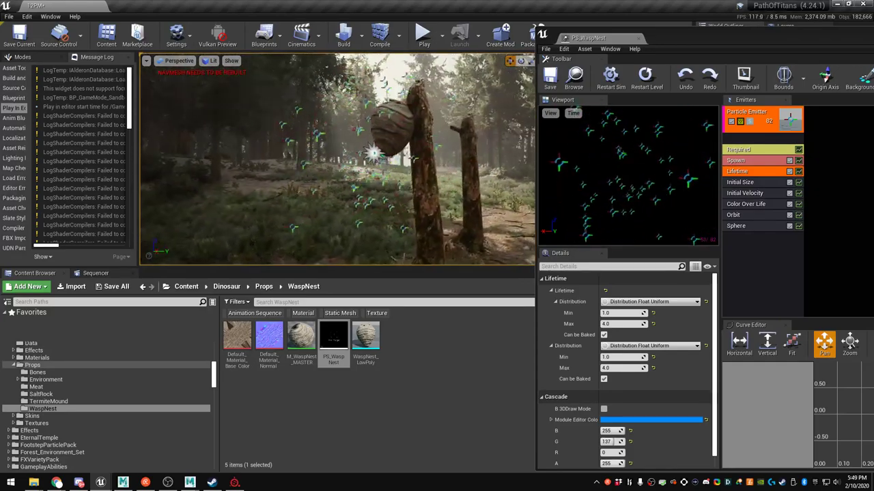
right_click_drag(369, 164, 457, 163)
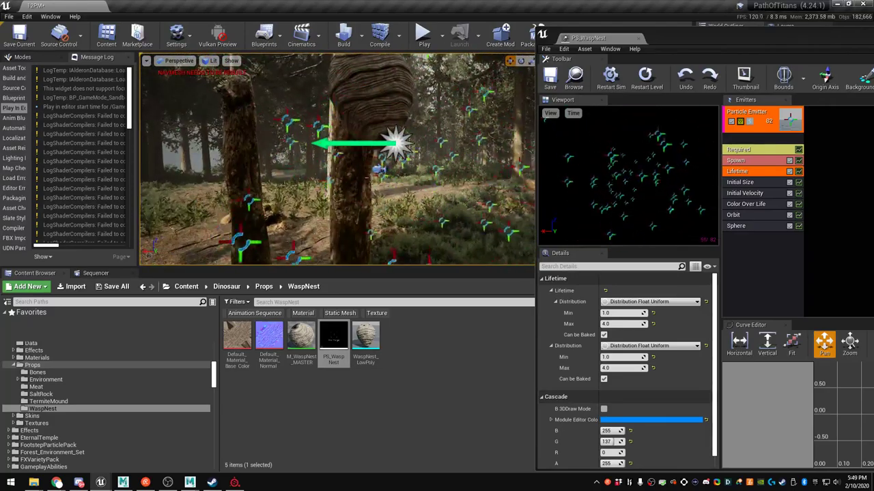
right_click_drag(382, 164, 356, 160)
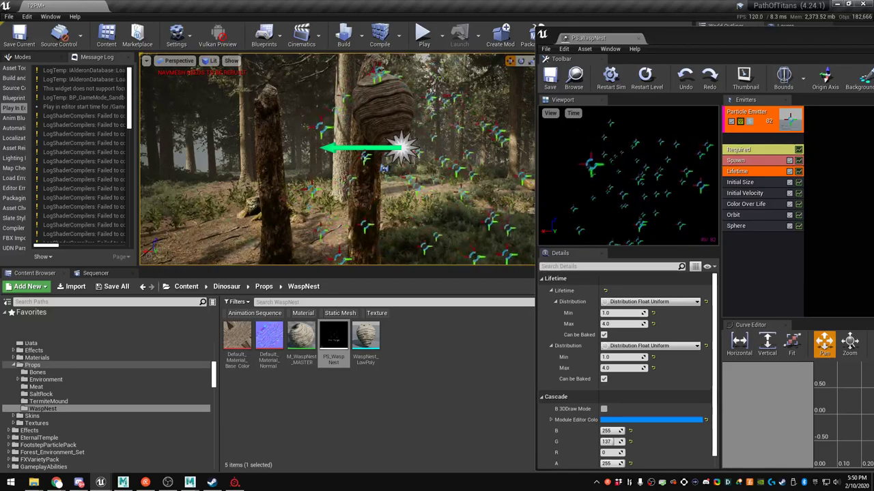
right_click_drag(471, 214, 471, 213)
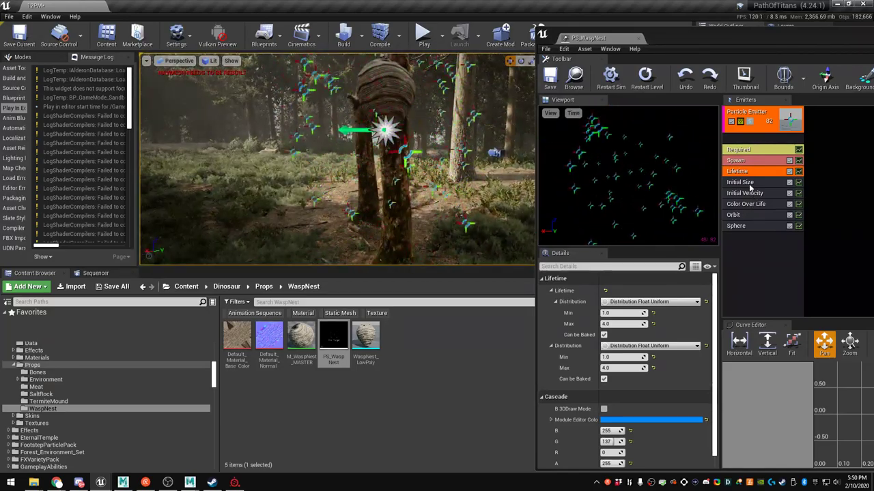
right_click(764, 239)
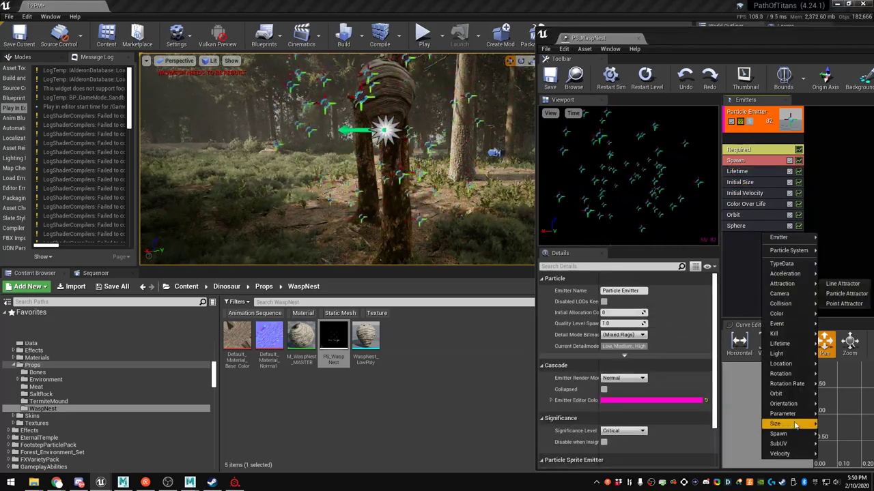
mouse_move(792, 424)
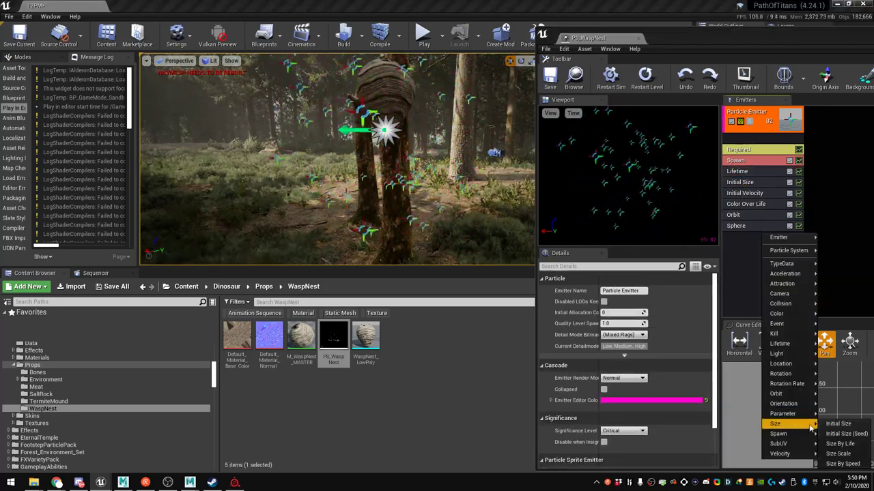
left_click(840, 444)
In Size By Life's life multiplier curve, set point 0's output to 0 on all axes and point 1's input value to 0.2
left_click(758, 237)
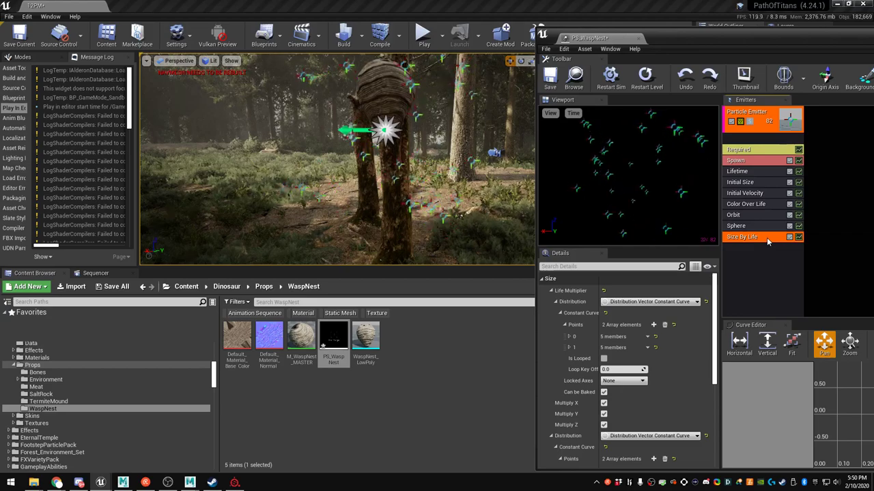
left_click(568, 348)
left_click(570, 336)
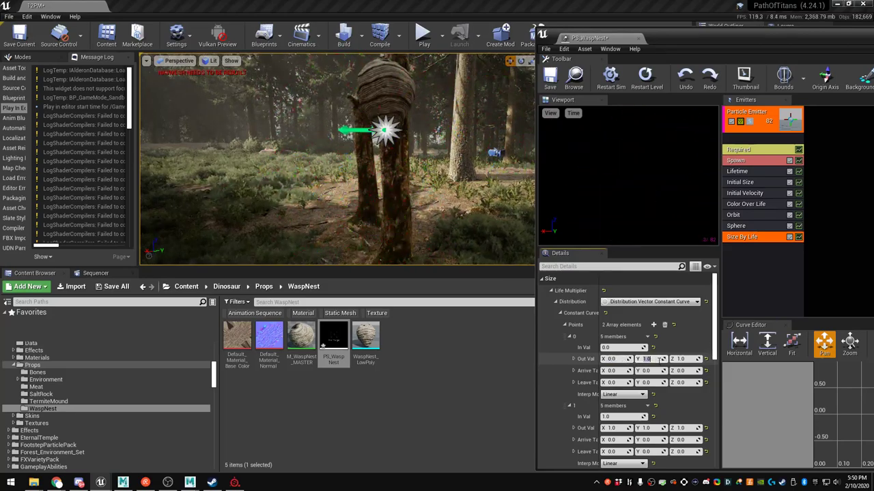
type("0")
mouse_move(409, 239)
right_mouse_down()
mouse_move(399, 220)
mouse_move(408, 232)
right_mouse_up()
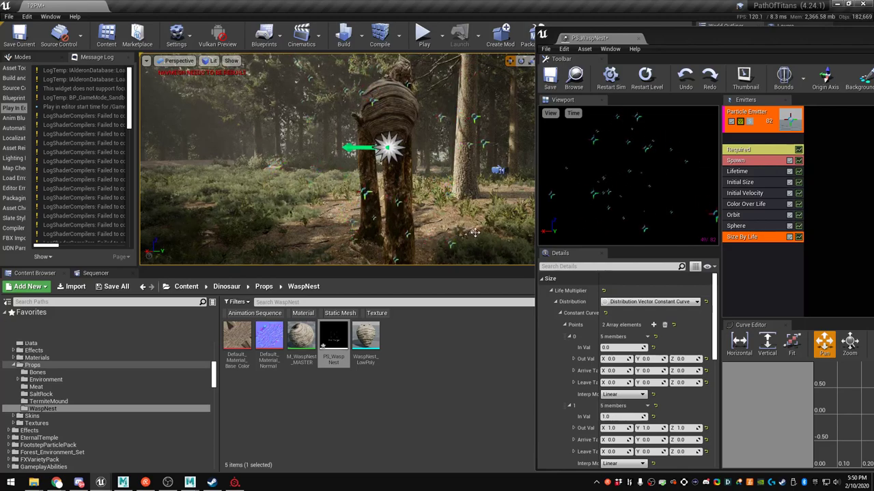
left_click(623, 416)
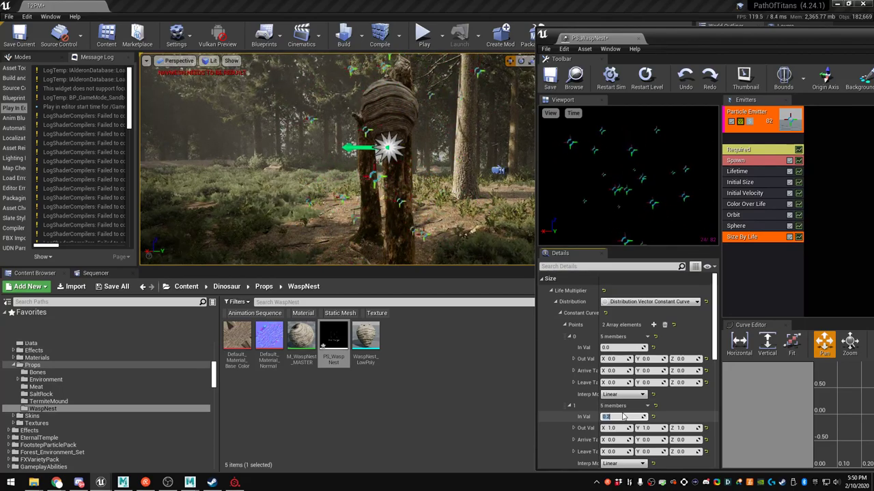
Add two more points to the Size By Life module's Life Multiplier constant curve and collapse its existing point entries
left_click(654, 325)
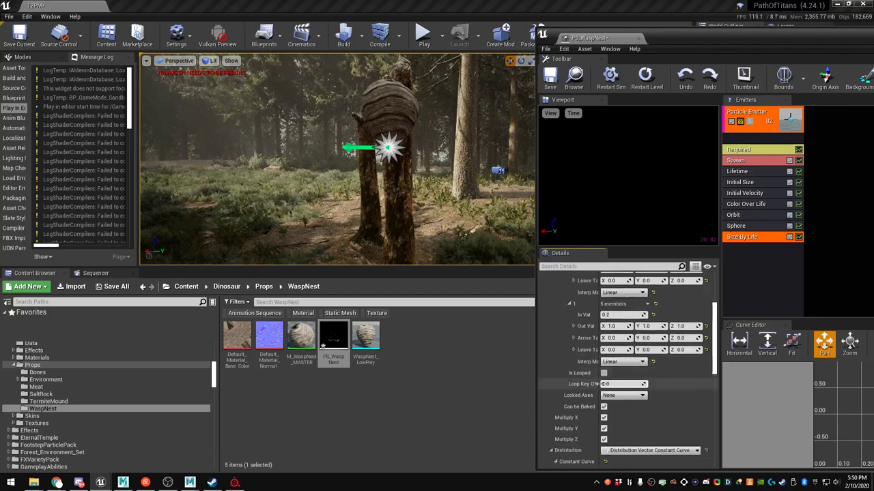
scroll(592, 436, "down", 3)
scroll(591, 438, "down", 4)
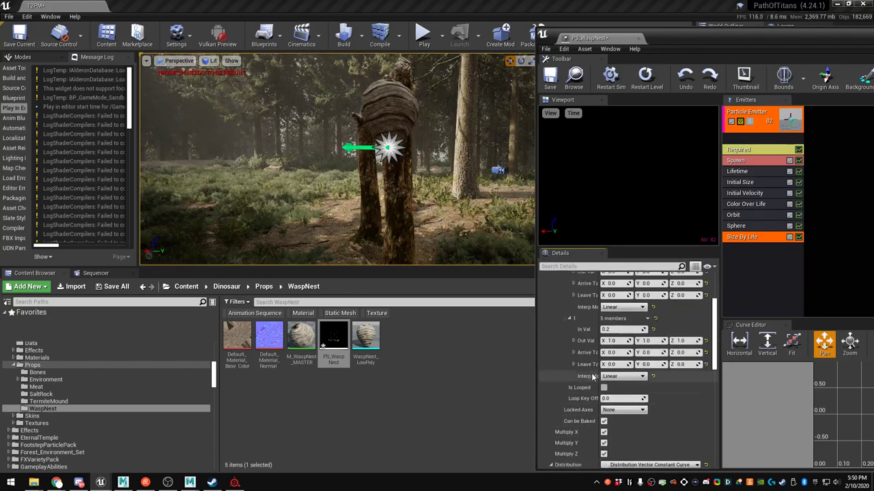
scroll(577, 385, "up", 1)
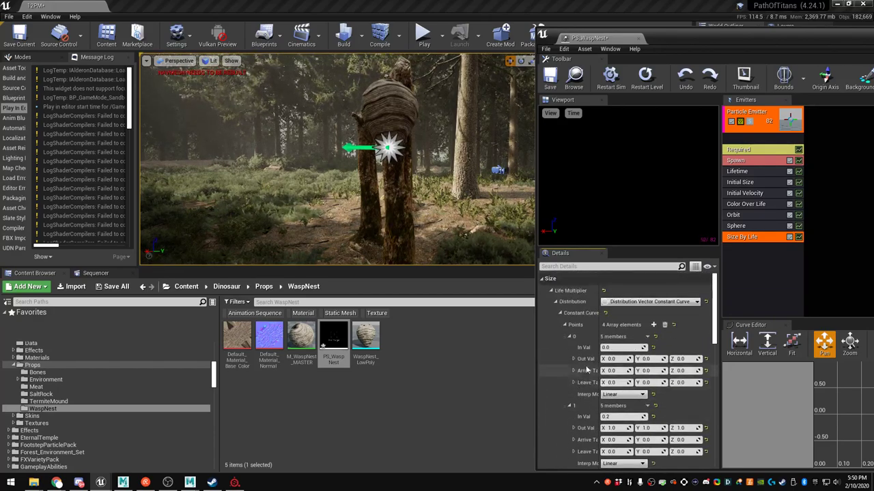
left_click(566, 325)
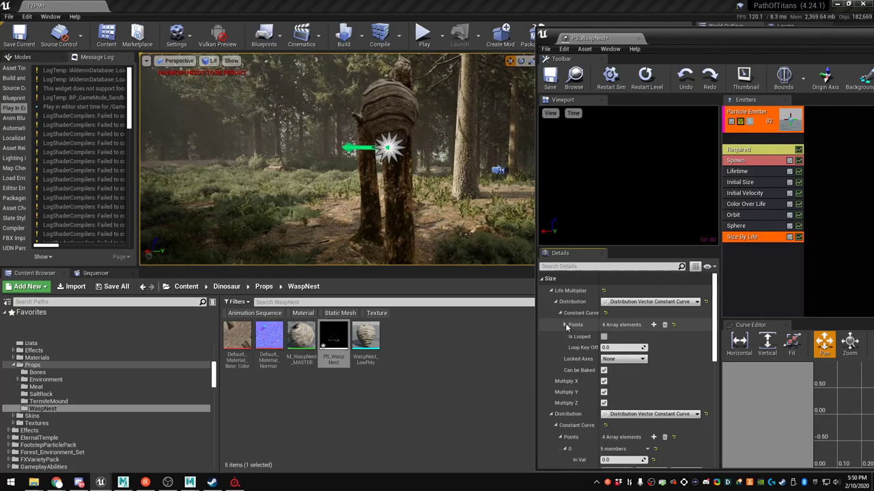
left_click(565, 325)
left_click(569, 337)
left_click(570, 348)
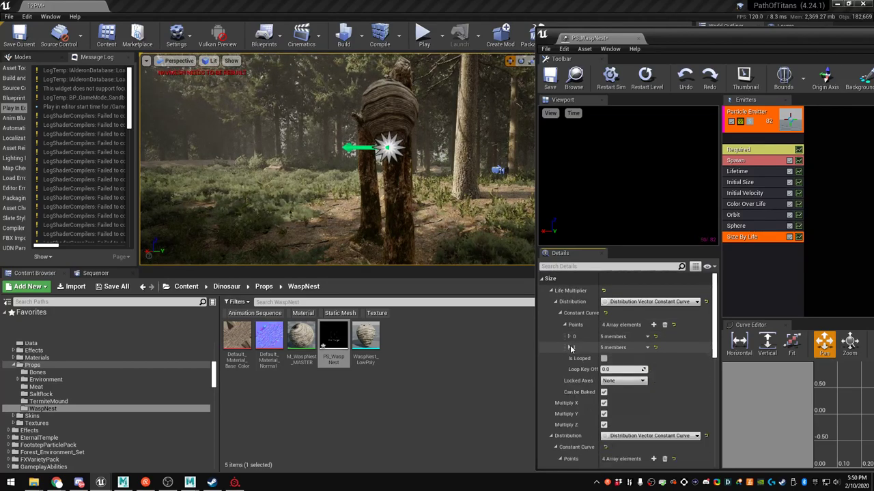
Add an extra fifth point to the Size By Life curve and delete it again
left_click(653, 325)
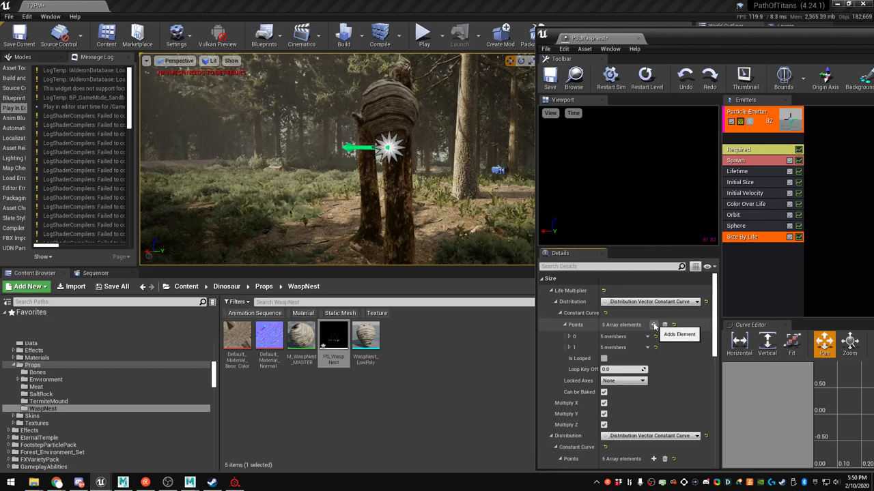
left_click(570, 348)
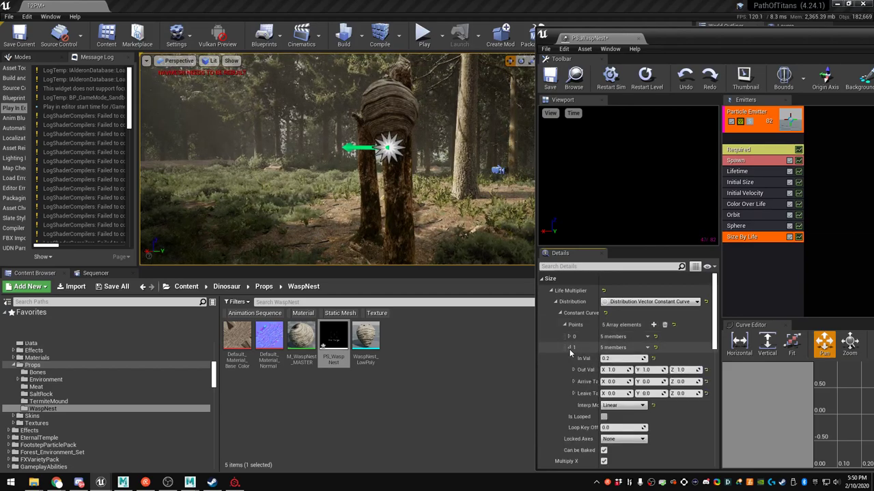
left_click(569, 350)
scroll(632, 382, "down", 10)
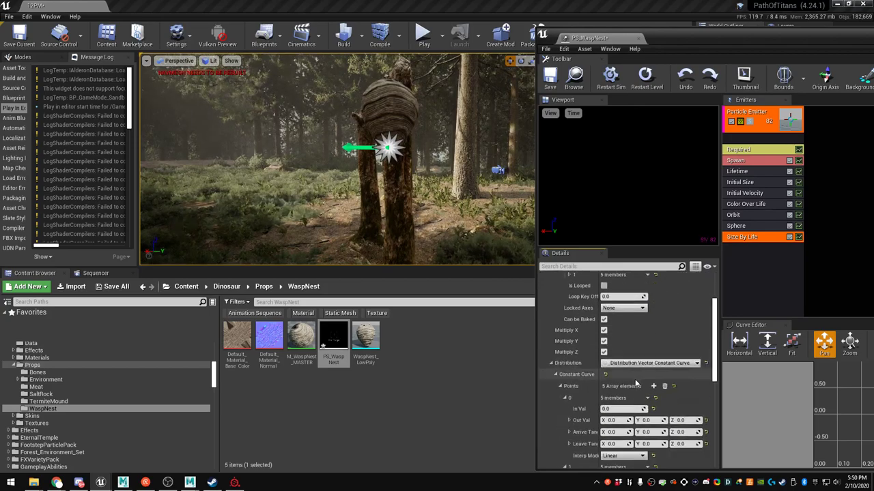
scroll(638, 383, "down", 2)
left_click(647, 396)
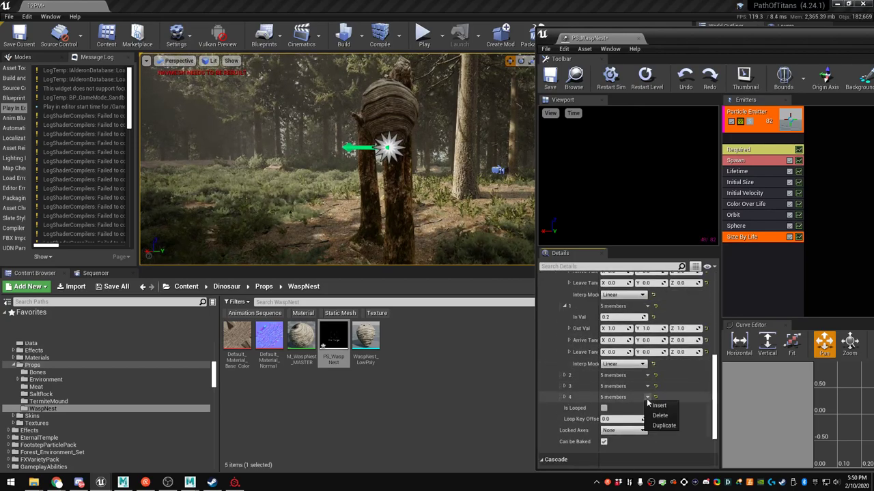
left_click(659, 415)
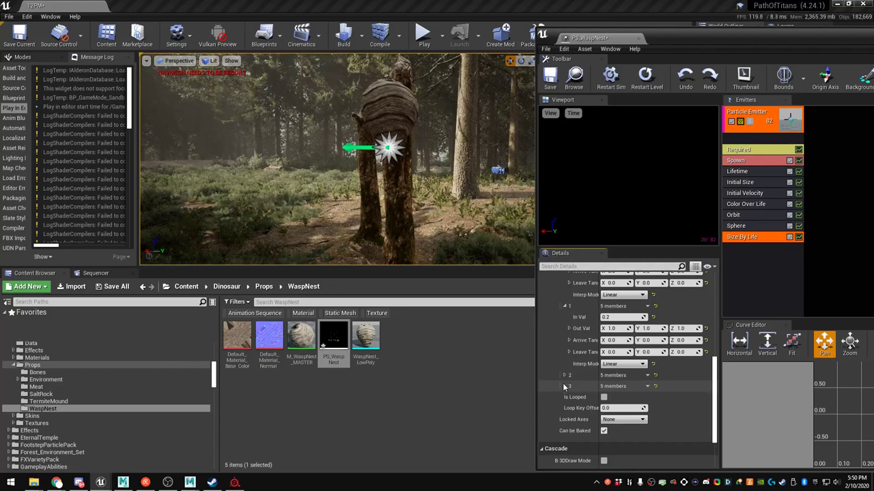
Expand curve points 2 and 3 of the size distribution and set point 2's In Val to 0.8
left_click(564, 387)
left_click(565, 376)
scroll(608, 307, "up", 3)
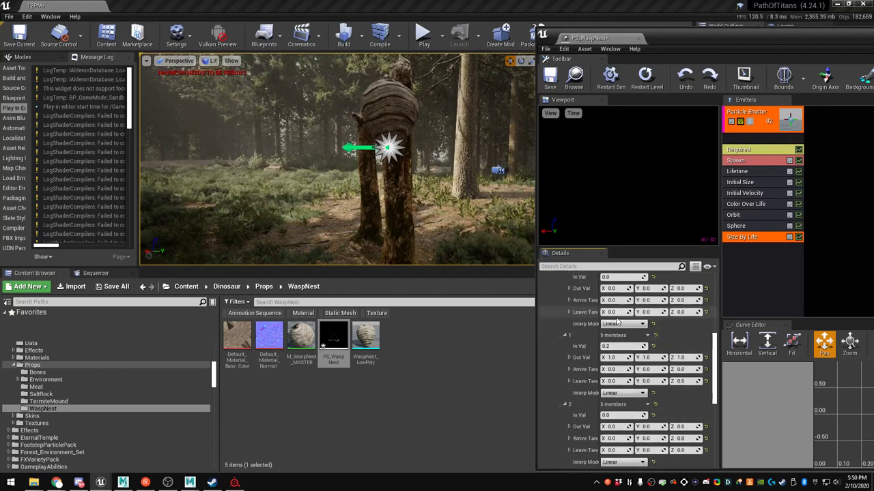
scroll(614, 362, "down", 2)
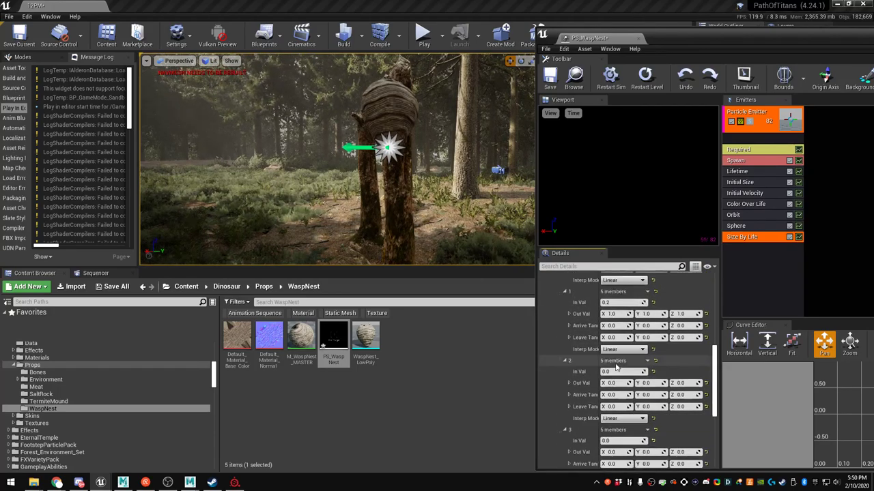
left_click(611, 371)
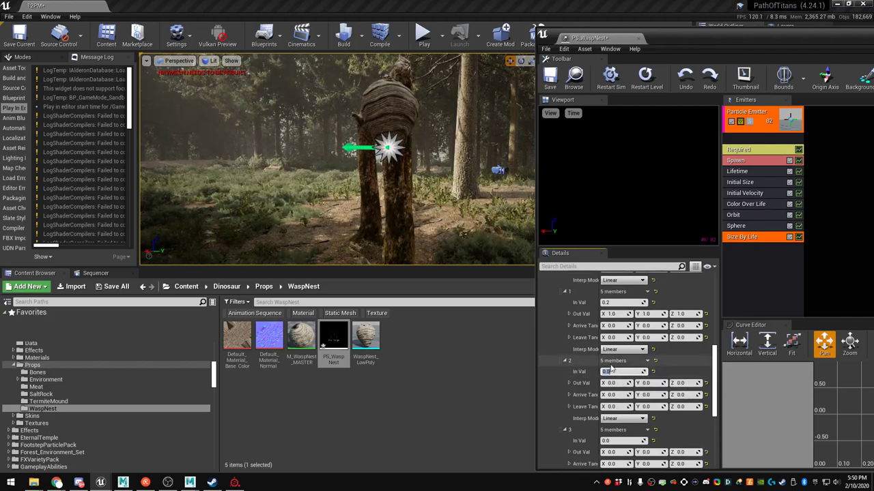
type("1")
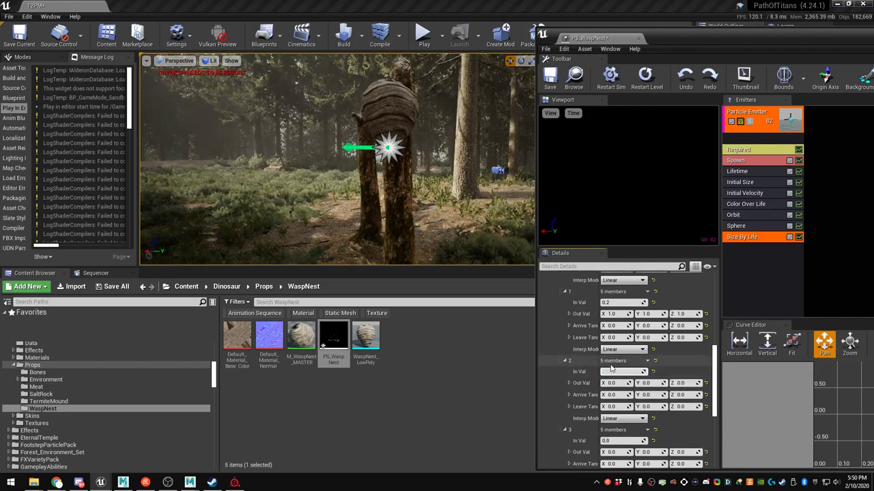
type("0.8")
key("Return")
Set the In Val of curve point 3 to 1.0
left_click(613, 441)
type("1")
left_click(690, 443)
key("Return")
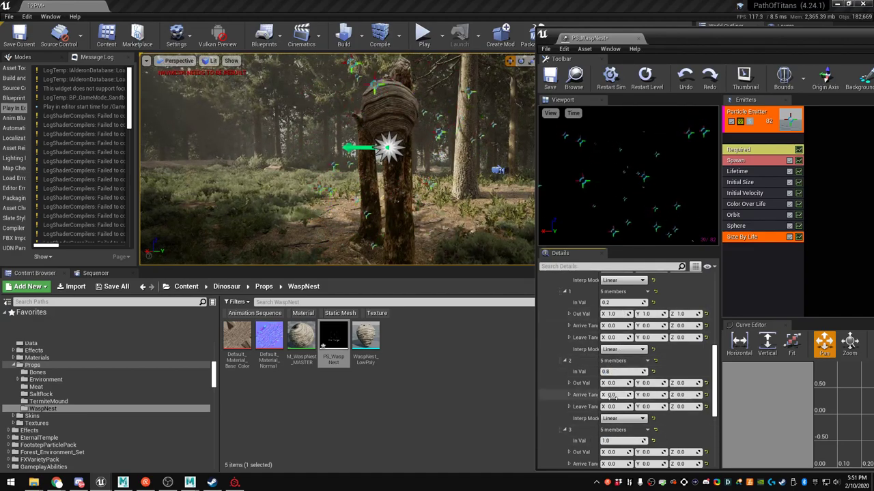
Set the Out Val of curve point 2 to 1.0 on X, Y and Z
left_click(611, 383)
type("1")
key("Tab")
key("Tab")
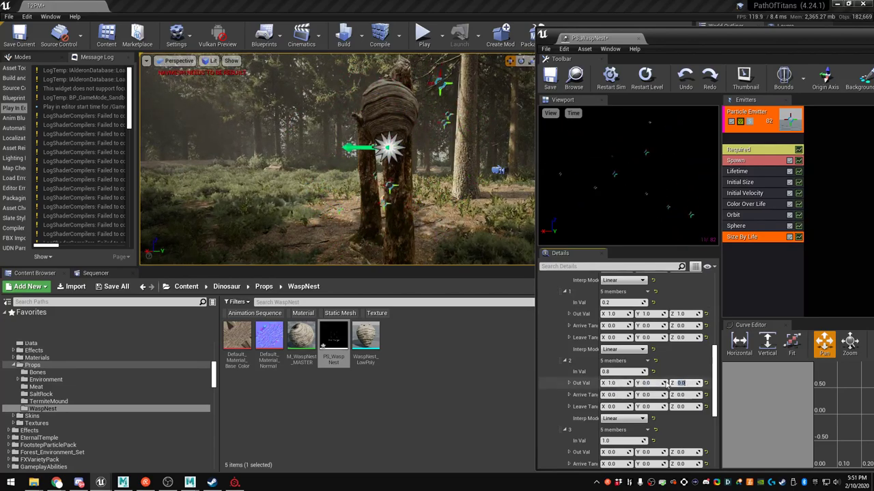
type("1")
key("Return")
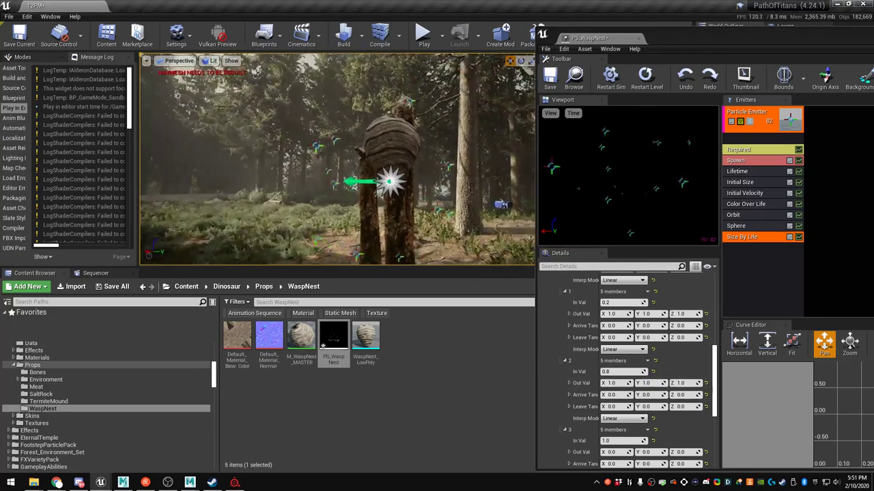
Move the particle editor window aside and examine the particles swarming around the wasp nest from several viewpoints in the level
left_click_drag(594, 38, 749, 39)
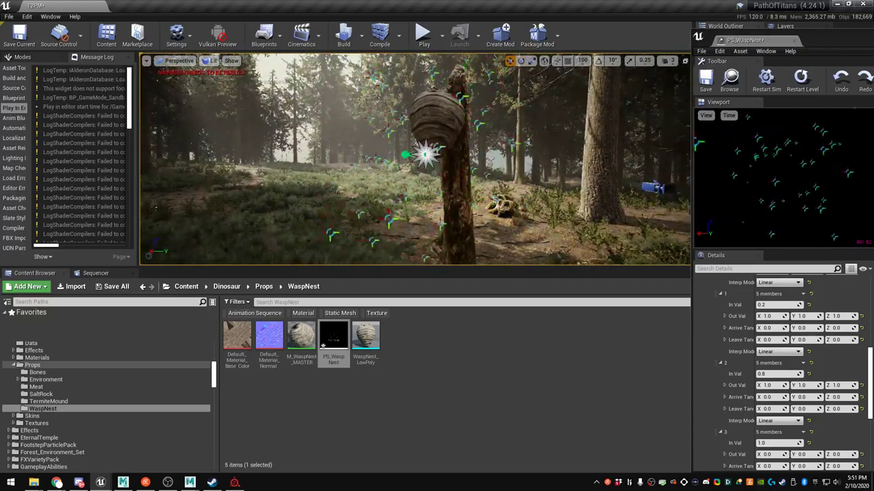
mouse_move(415, 159)
right_mouse_down()
mouse_move(352, 152)
mouse_move(400, 163)
right_mouse_up()
key("d")
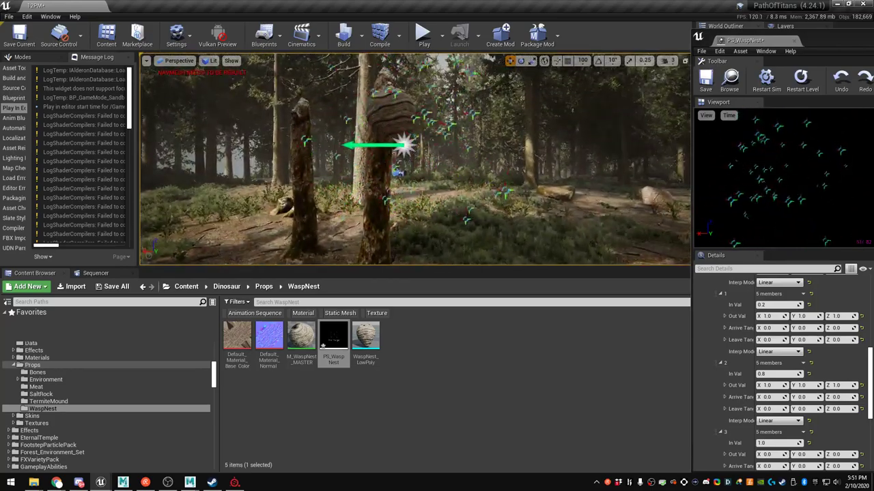
right_click_drag(518, 113, 563, 112)
right_click_drag(478, 119, 473, 119)
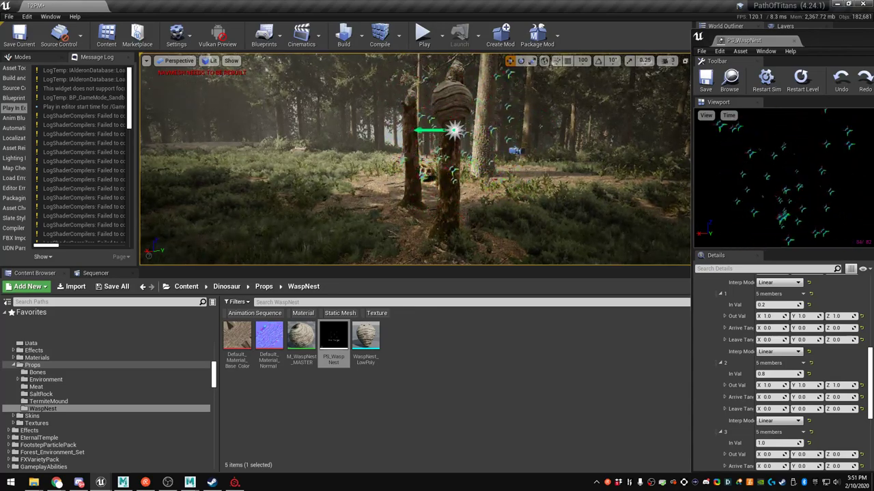
right_click_drag(473, 119, 478, 118)
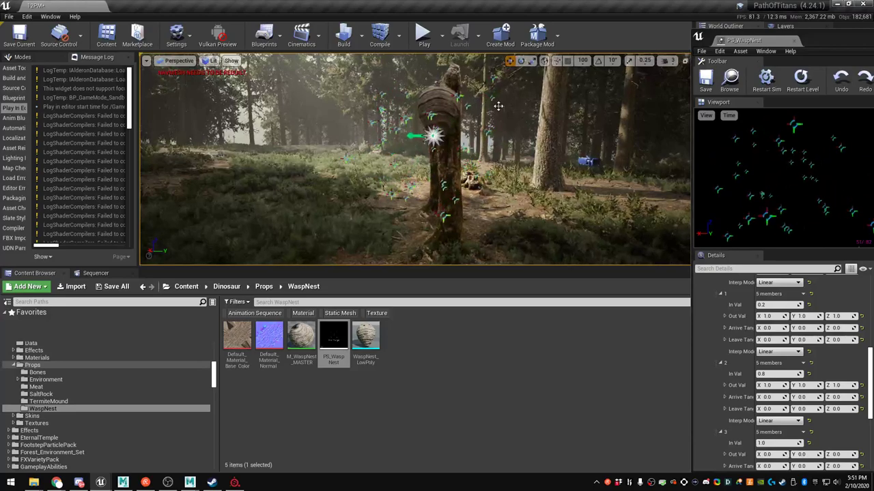
left_click_drag(815, 42, 824, 39)
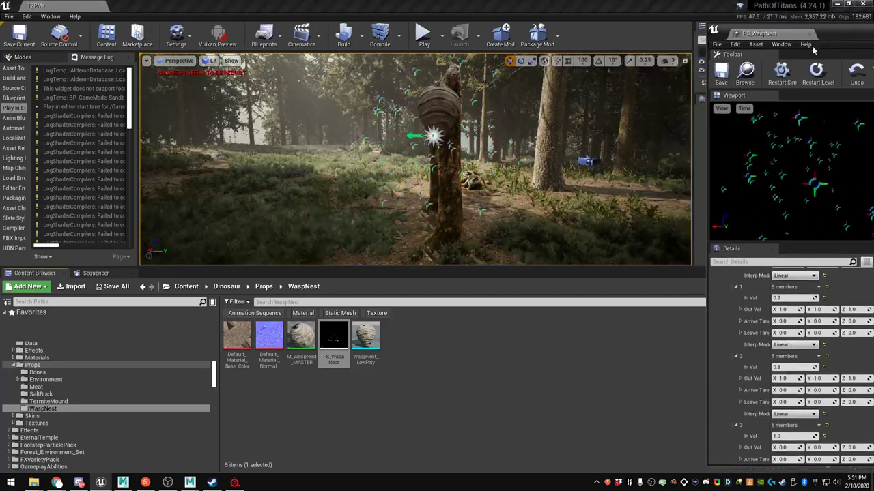
left_click(412, 350)
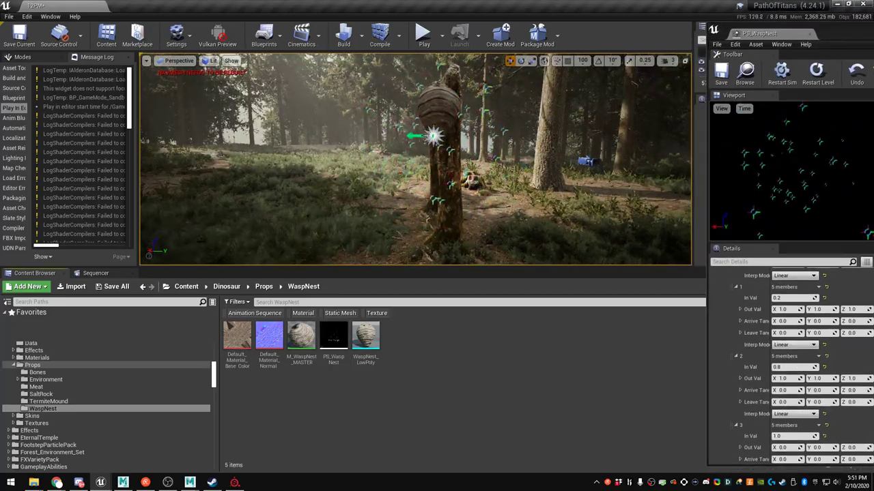
scroll(825, 337, "up", 10)
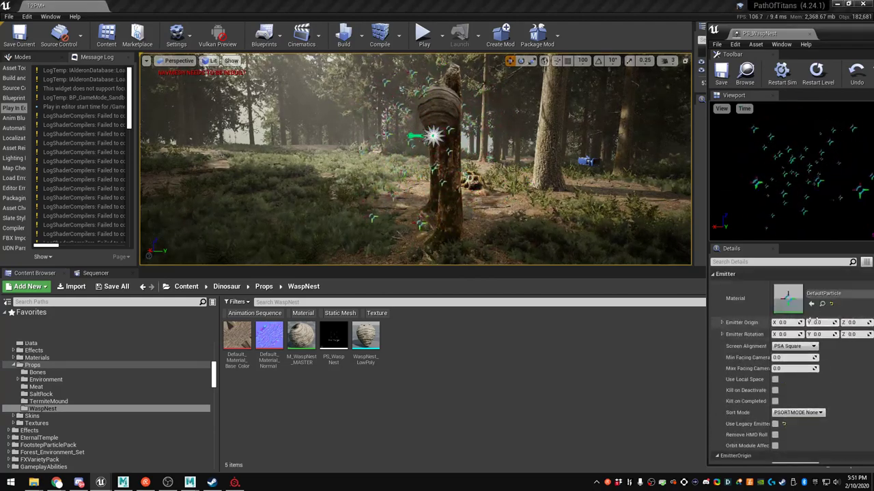
right_click(396, 342)
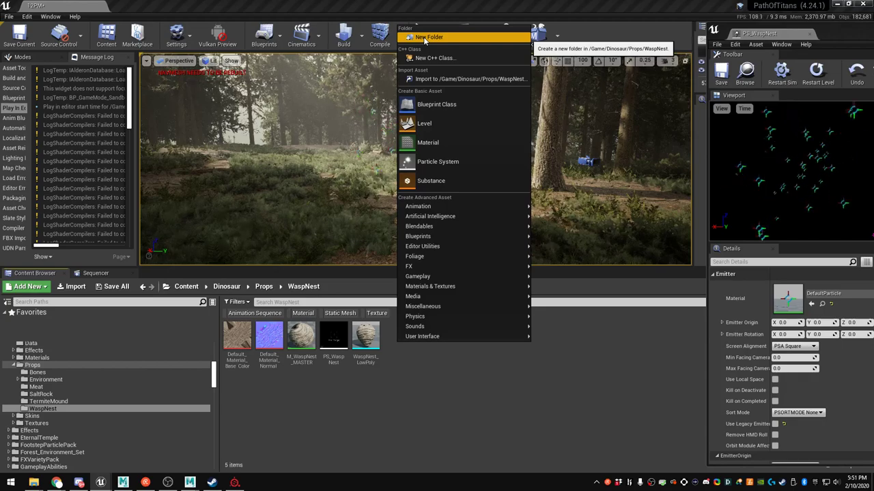
left_click(479, 384)
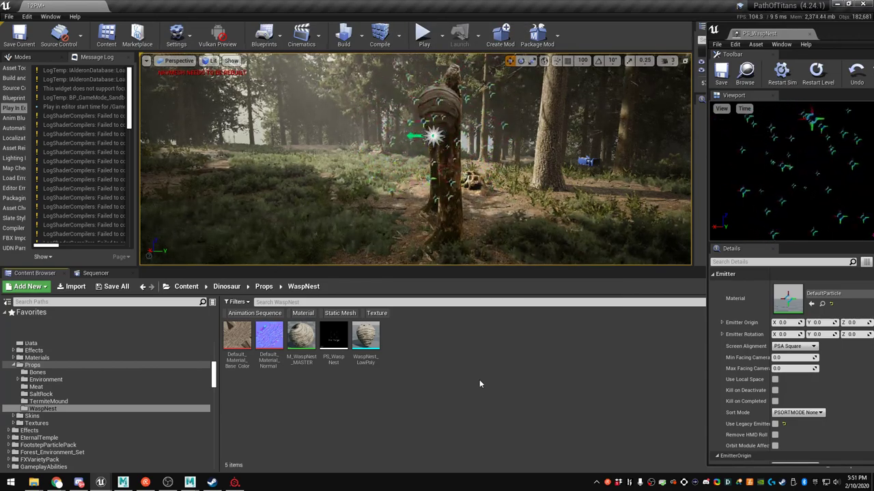
Create and save a material named M_Wasp_MASTER in the WaspNest folder, and open it for editing
right_click(433, 364)
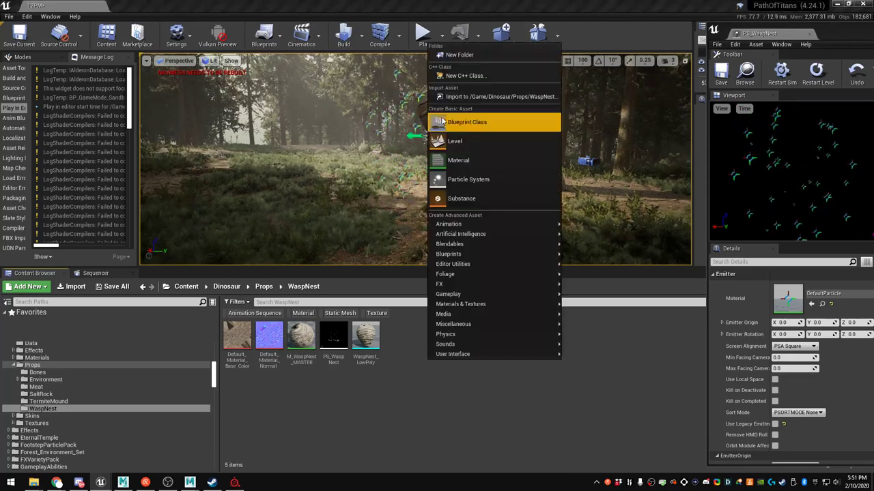
left_click(458, 160)
type("M_Wasp_MASTER")
key("Return")
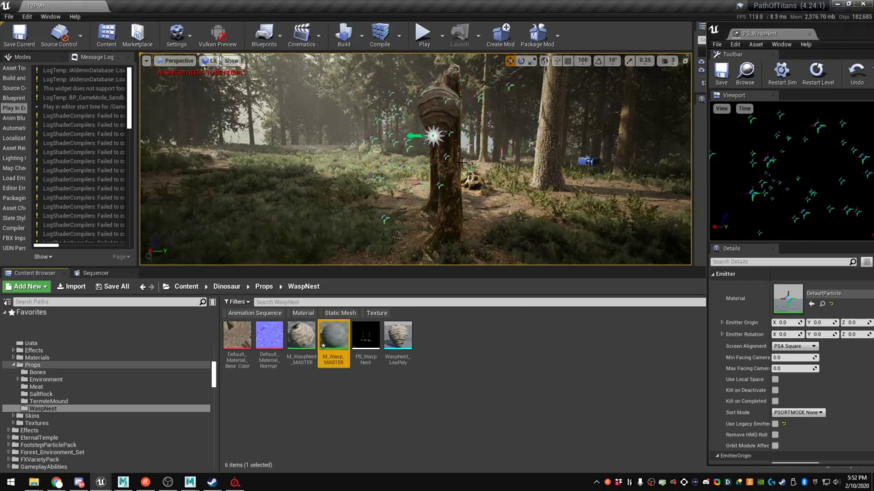
right_click(327, 331)
left_click(363, 168)
left_click(446, 384)
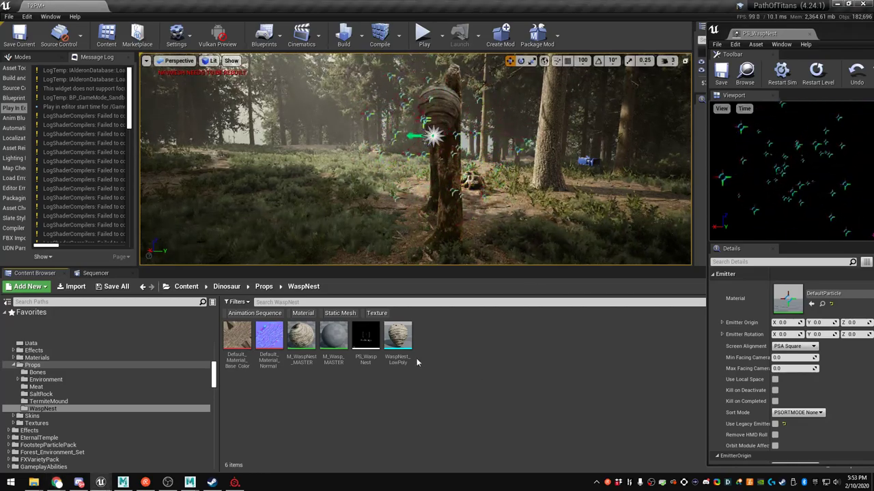
double_click(334, 343)
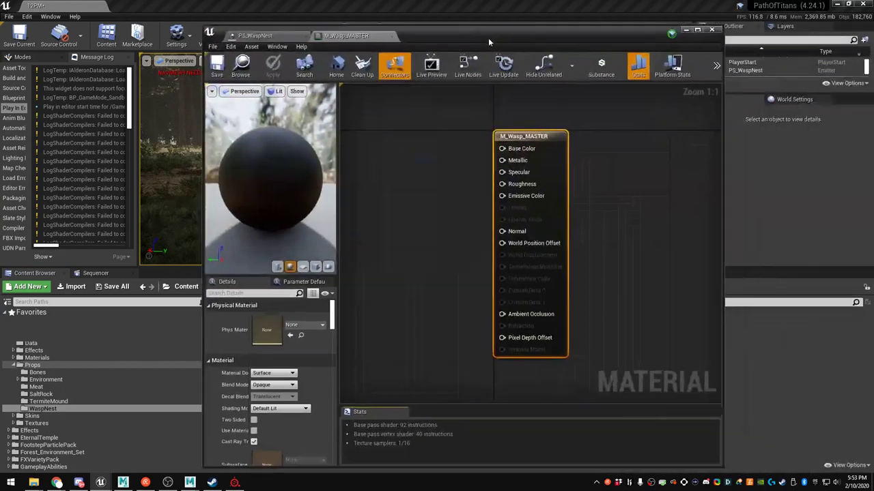
Try a RadialGradientExponential node in the M_Wasp_MASTER graph and delete it again
right_click(376, 200)
type("radiu")
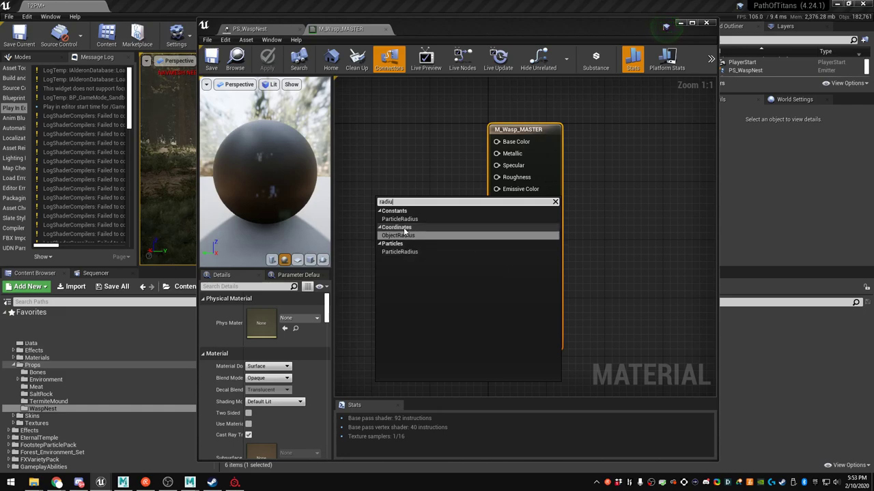
key("BackSpace")
key("BackSpace")
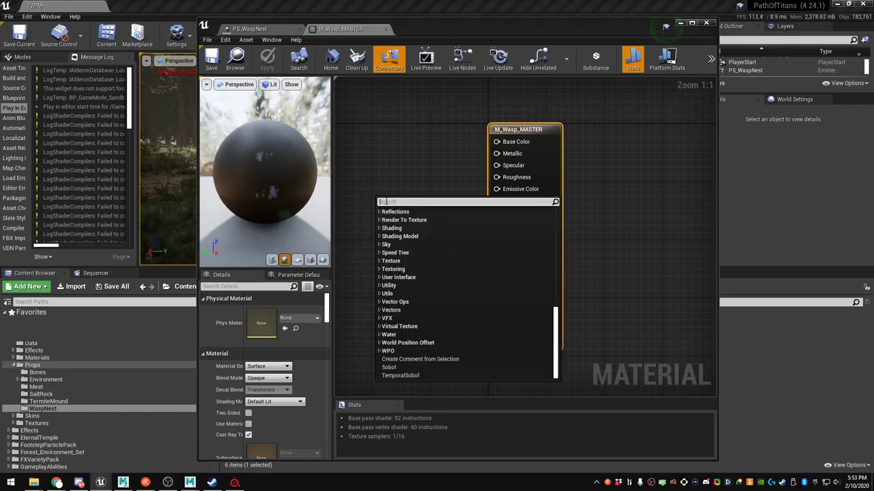
type("al")
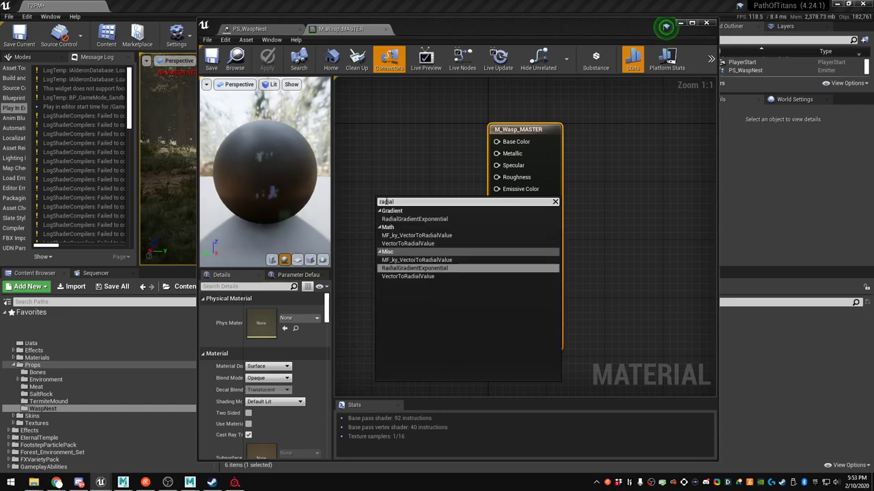
left_click(410, 268)
right_click_drag(430, 207, 669, 166)
left_click_drag(666, 164, 472, 169)
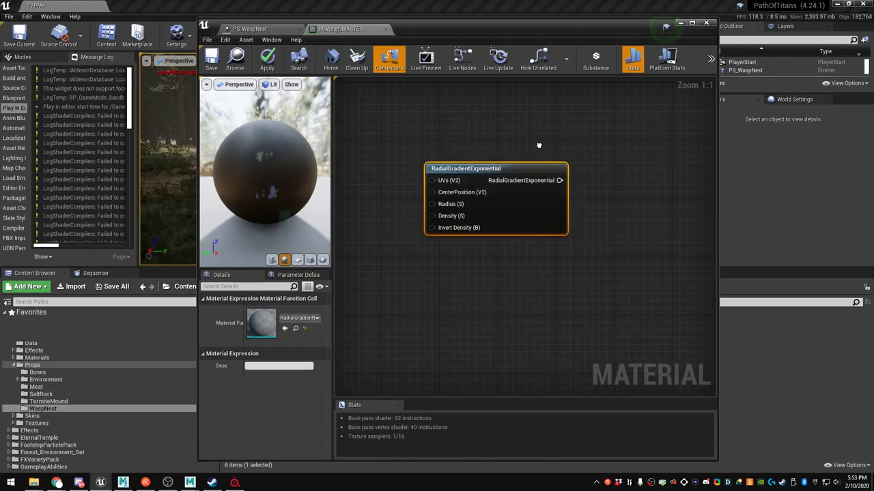
right_click_drag(501, 167, 447, 182)
key("Delete")
Move the material editor window aside and search the whole Content folder for assets matching "grad"
left_click_drag(441, 30, 644, 32)
scroll(92, 347, "up", 8)
scroll(92, 347, "up", 5)
left_click(87, 347)
left_click(271, 301)
type("grad")
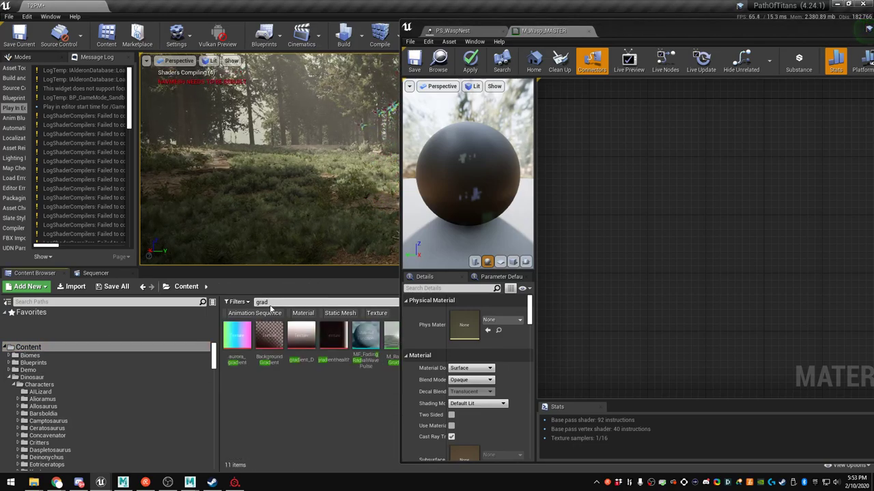
Move the material editor window aside and search the whole Content folder for assets matching "circle"
left_click_drag(635, 20, 783, 29)
left_click(461, 338)
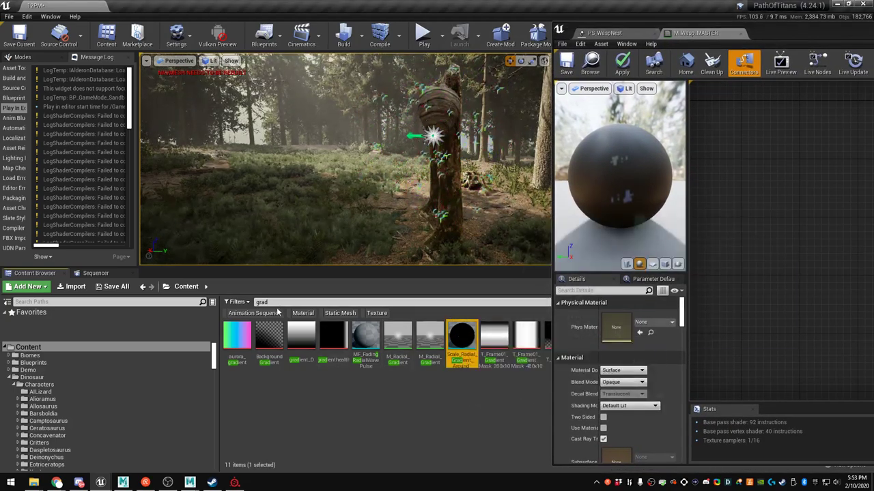
left_click_drag(274, 303, 235, 299)
type("c")
key("BackSpace")
type("circle")
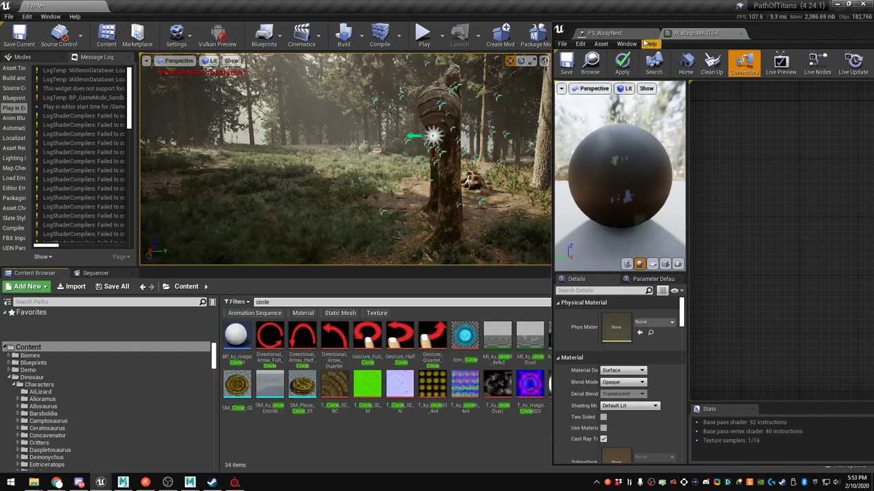
mouse_move(645, 28)
left_mouse_down()
mouse_move(857, 42)
mouse_move(733, 466)
mouse_move(717, 101)
mouse_move(675, 18)
mouse_move(660, 5)
mouse_move(654, 23)
left_mouse_up()
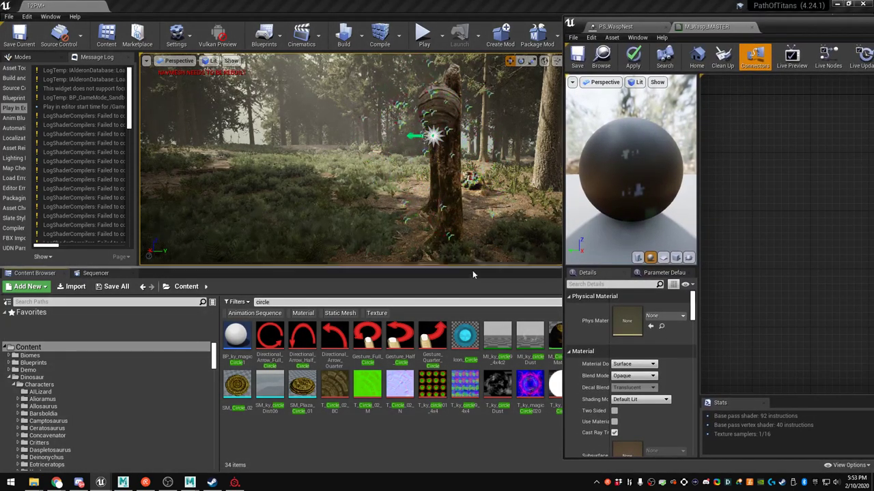
Clear the asset search, filter the Content folder to textures only and look through them for a round shape
left_click(282, 303)
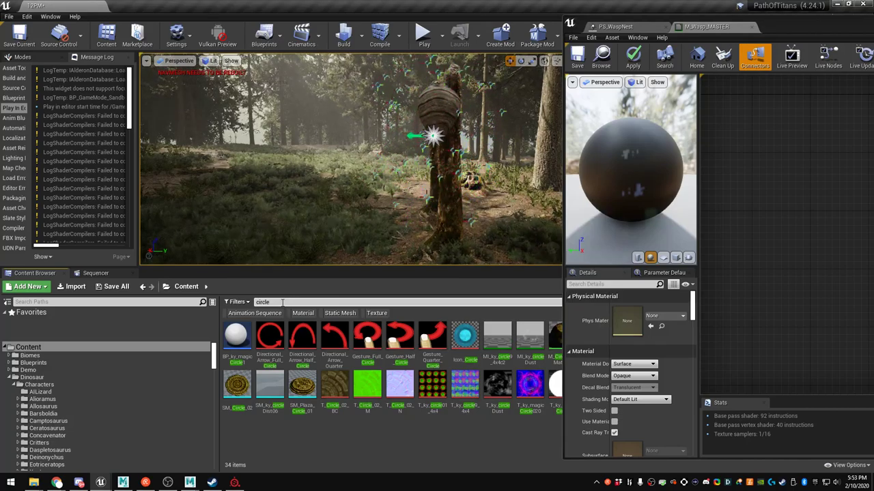
key("BackSpace")
key("BackSpace")
key("BackSpace")
key("BackSpace")
key("BackSpace")
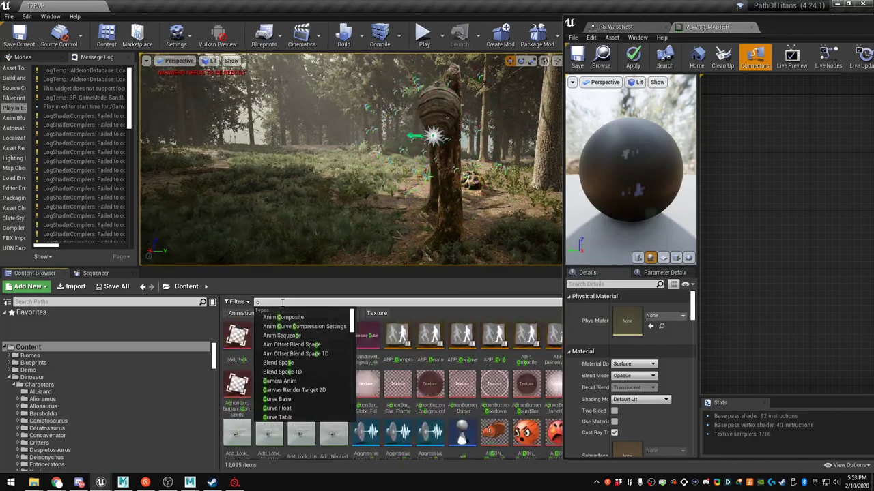
left_click(375, 314)
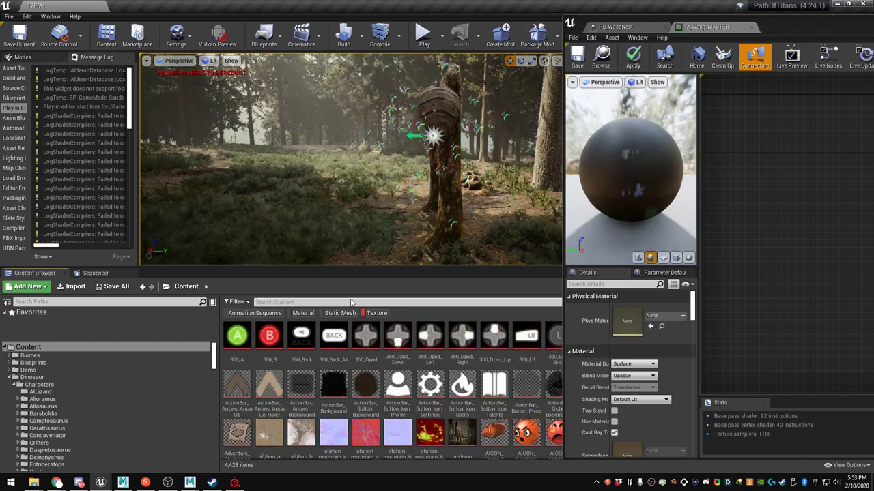
scroll(437, 375, "down", 10)
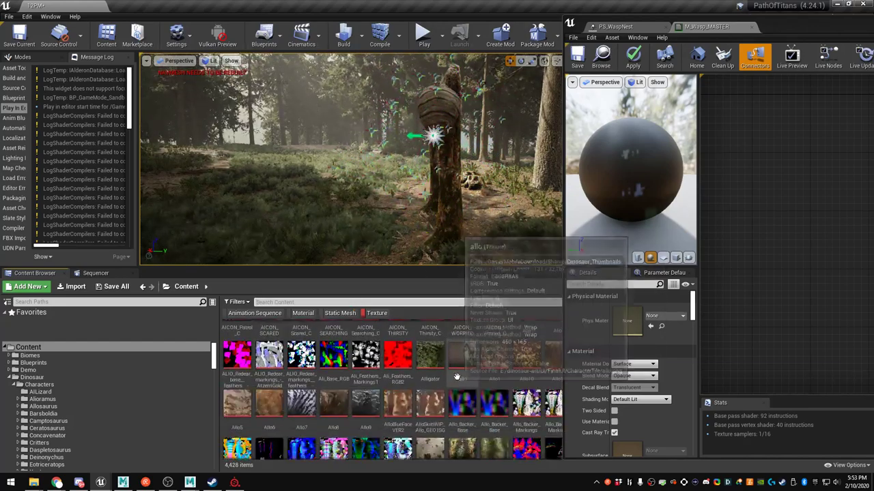
scroll(467, 375, "down", 10)
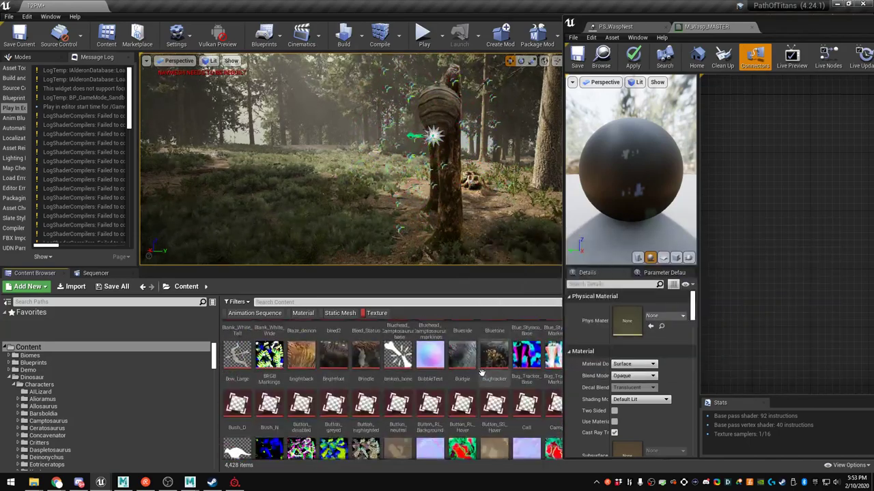
scroll(483, 375, "down", 4)
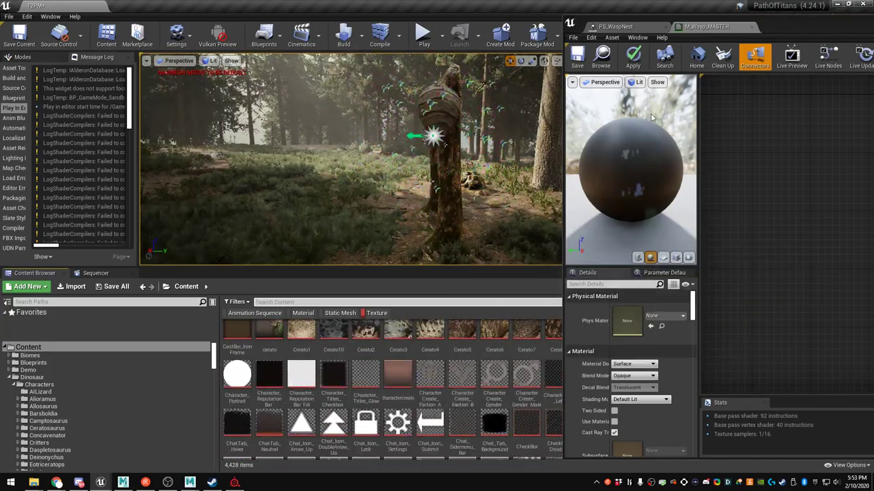
Go to the Dinosaur/Effects/Environment/Bugs folder and open the M_Fireflies material
left_click(601, 58)
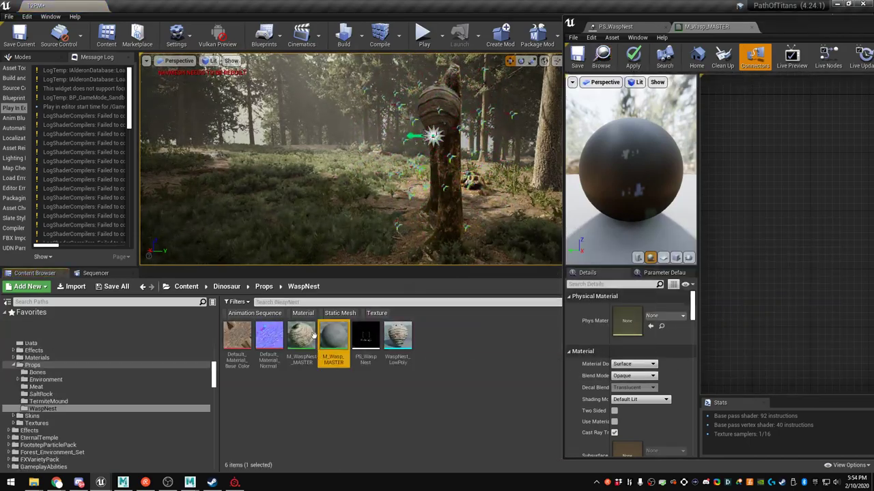
left_click(226, 286)
double_click(301, 338)
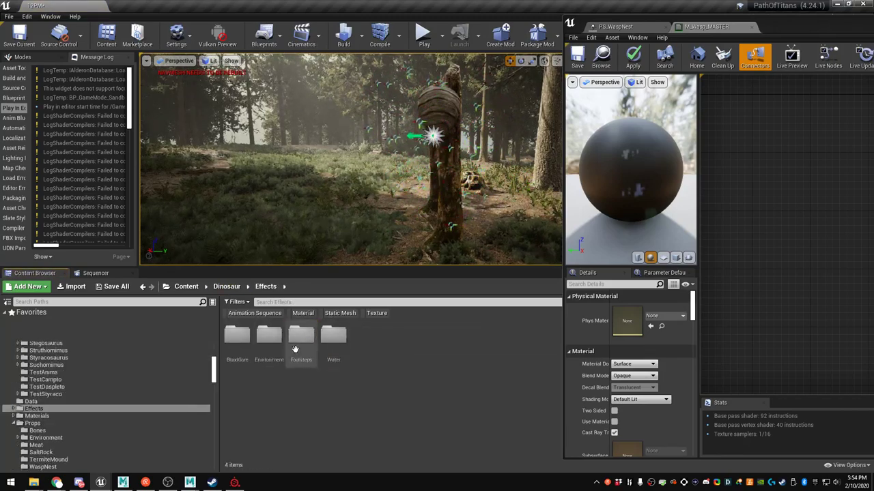
double_click(273, 341)
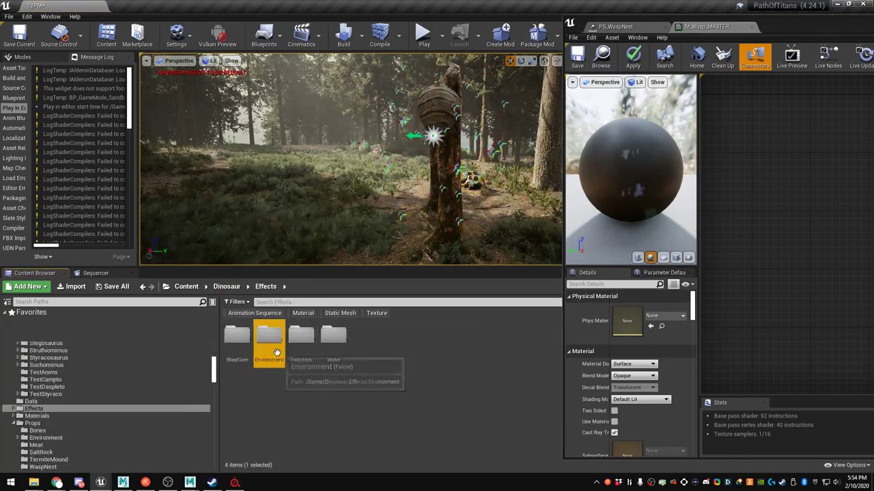
double_click(237, 338)
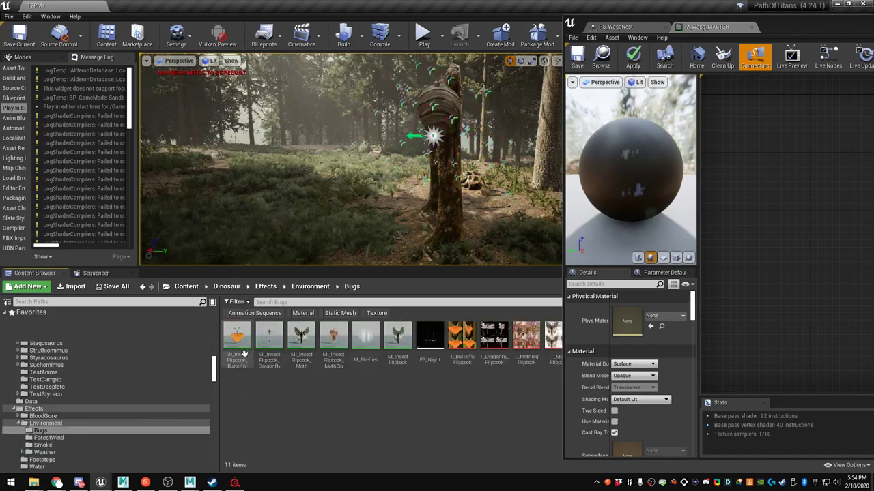
left_click(366, 342)
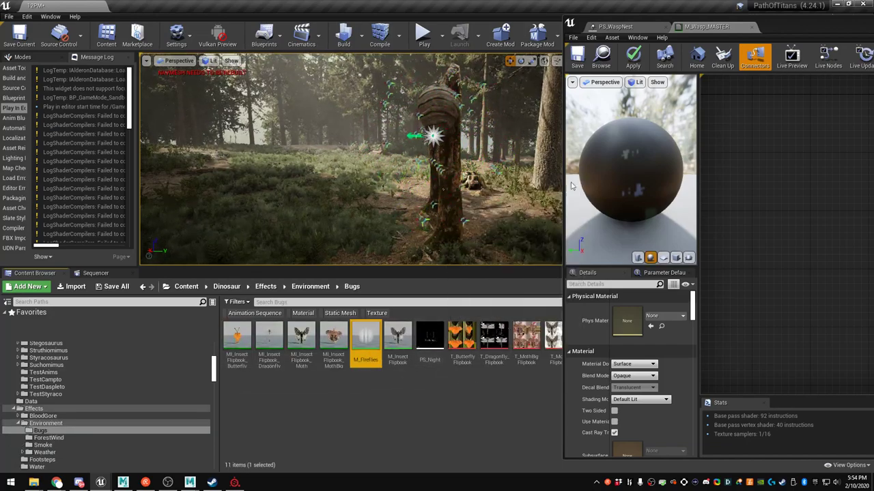
left_click_drag(607, 23, 679, 25)
double_click(363, 343)
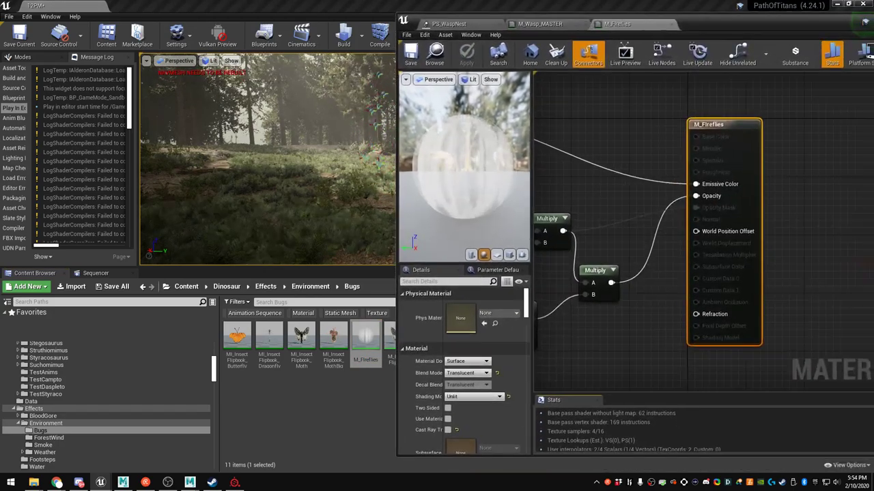
Copy the RadialGradient node from the M_Fireflies graph and paste it into the M_Wasp_MASTER graph
scroll(723, 140, "down", 4)
right_click_drag(628, 201, 784, 177)
scroll(783, 177, "up", 2)
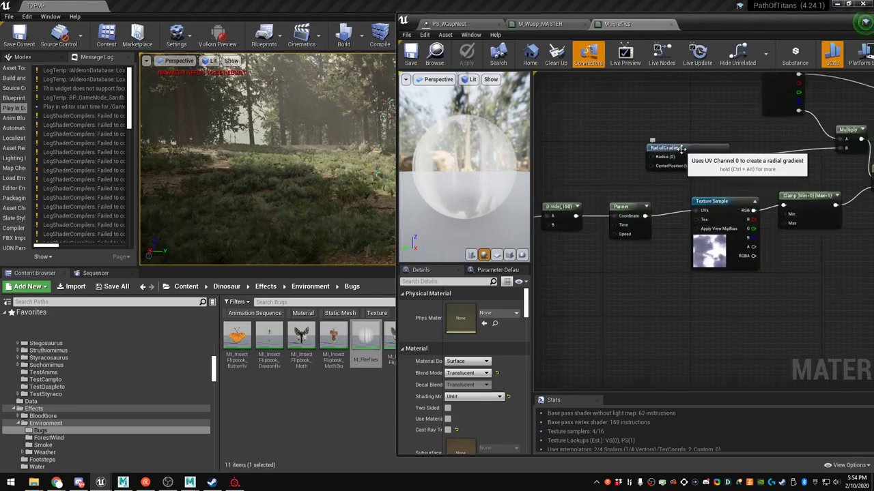
left_click(681, 149)
key("ctrl+c")
left_click(542, 24)
key("ctrl+v")
scroll(679, 176, "down", 2)
right_click_drag(704, 148, 640, 155)
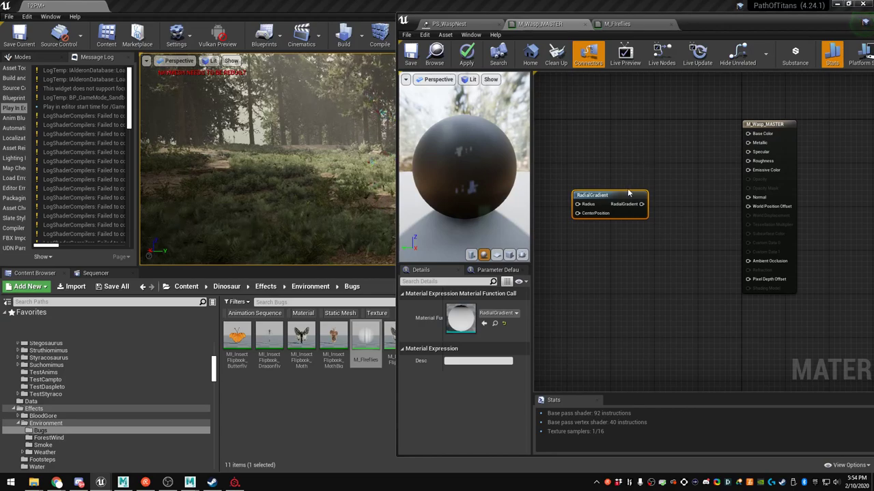
Set the M_Wasp_MASTER blend mode to Masked, connect RadialGradient to Opacity Mask and apply the material
left_click_drag(638, 202, 746, 179)
left_click(747, 115)
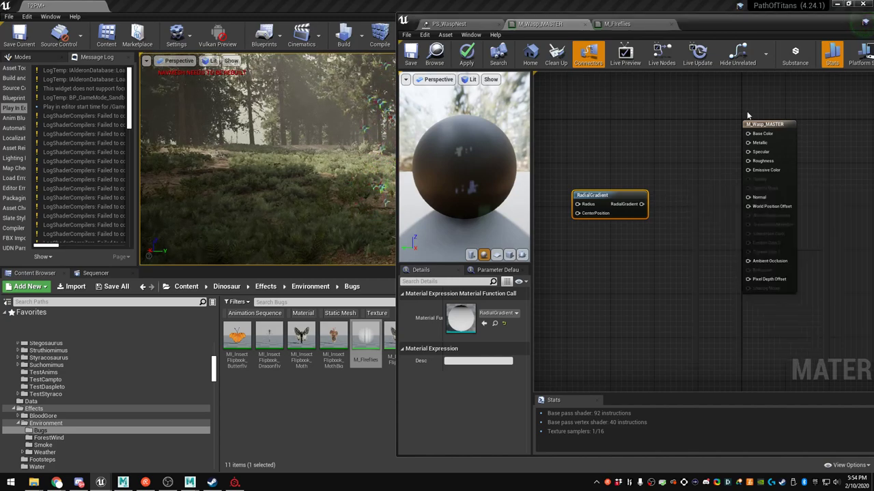
left_click(466, 361)
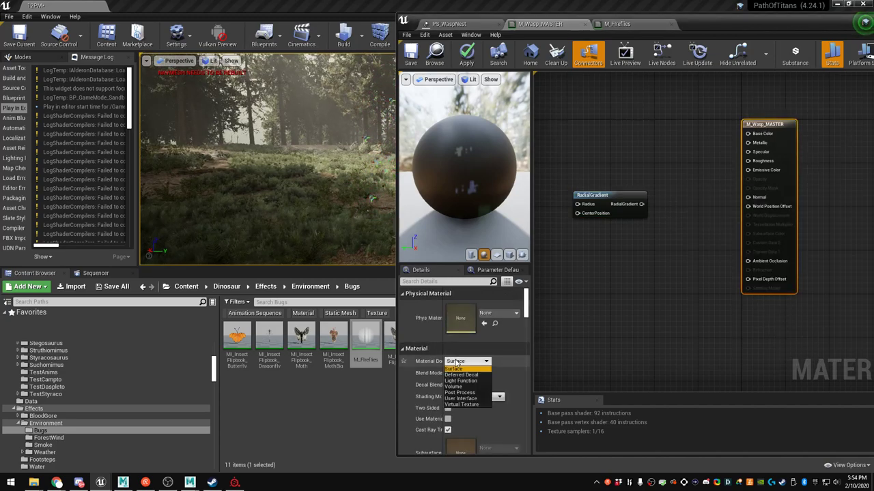
left_click(454, 368)
left_click(467, 373)
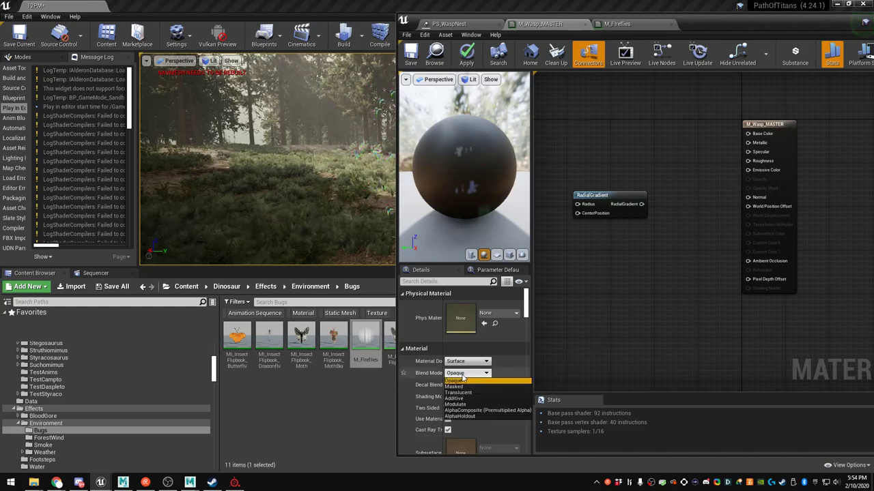
left_click(456, 387)
left_click_drag(642, 204, 749, 189)
left_click(466, 55)
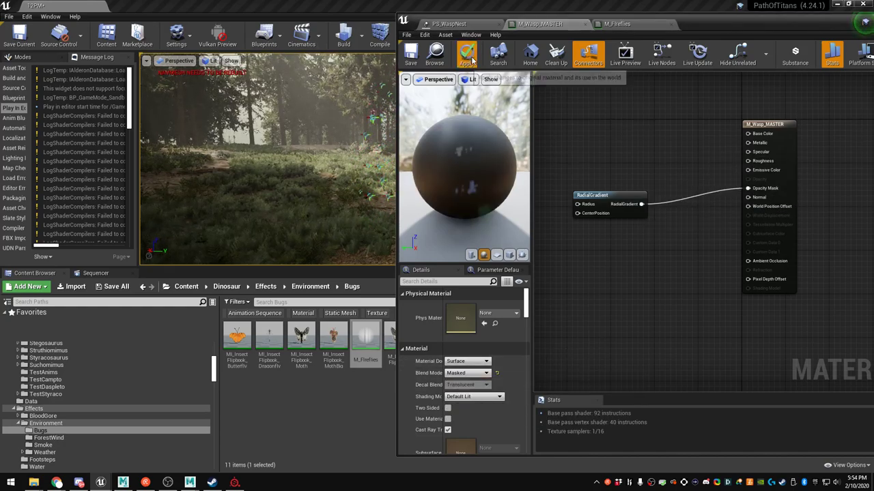
Move the RadialGradient node closer to the M_Wasp_MASTER output node and save the material
left_click_drag(493, 179, 527, 168)
scroll(612, 150, "up", 1)
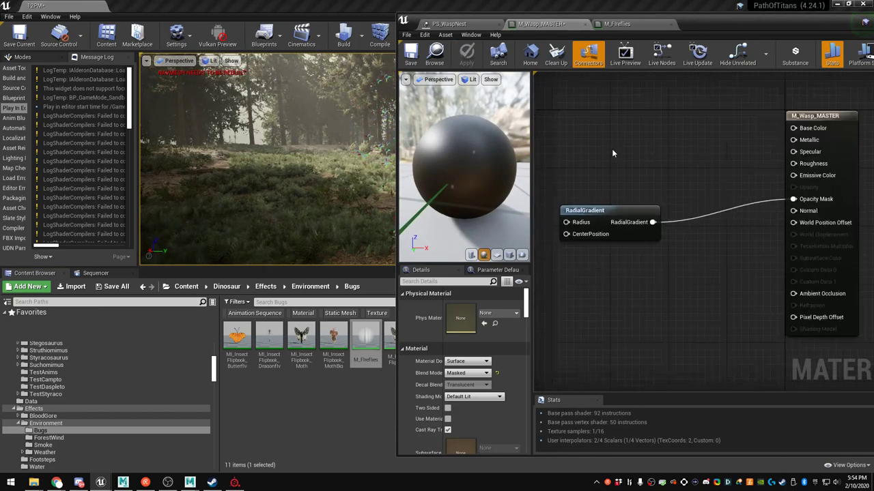
left_click_drag(614, 215, 692, 209)
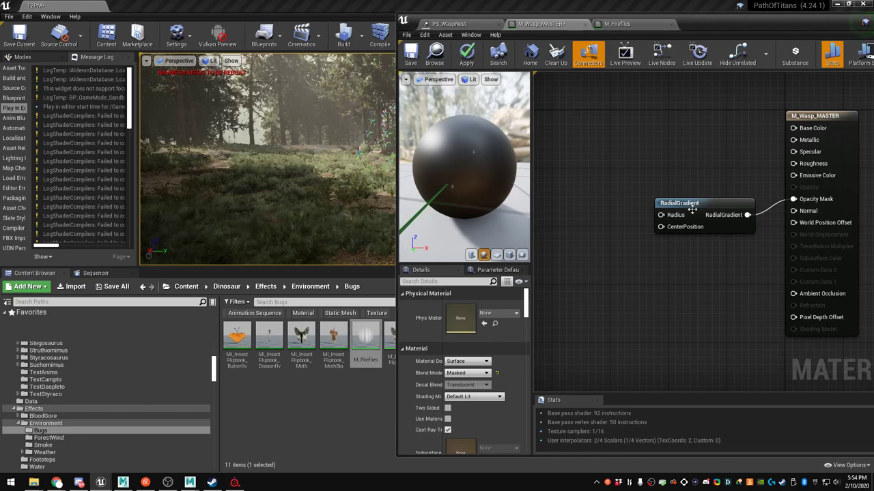
left_click(465, 56)
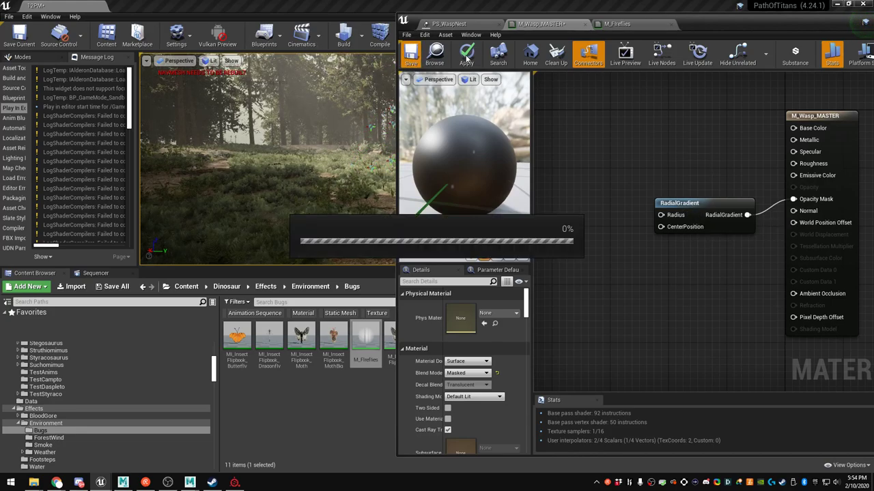
Assign M_Wasp_MASTER as the material of the PS_WaspNest emitter and save the particle system
left_click(443, 56)
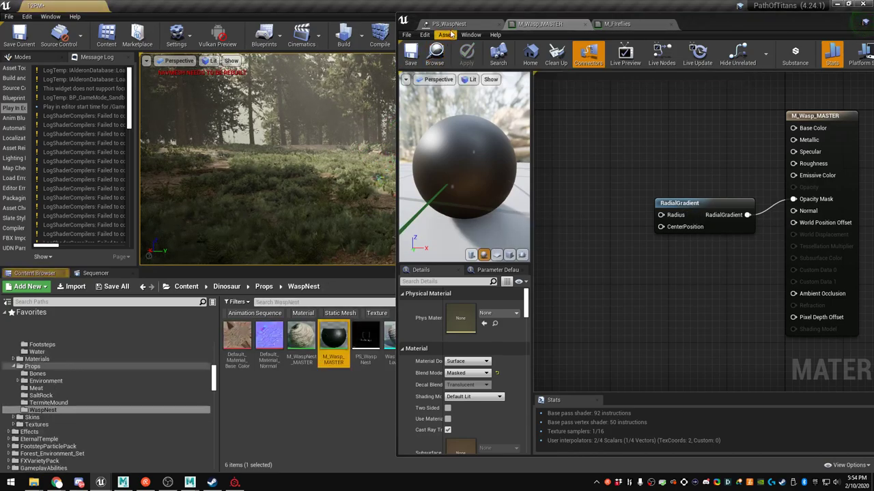
left_click(448, 23)
left_click(501, 294)
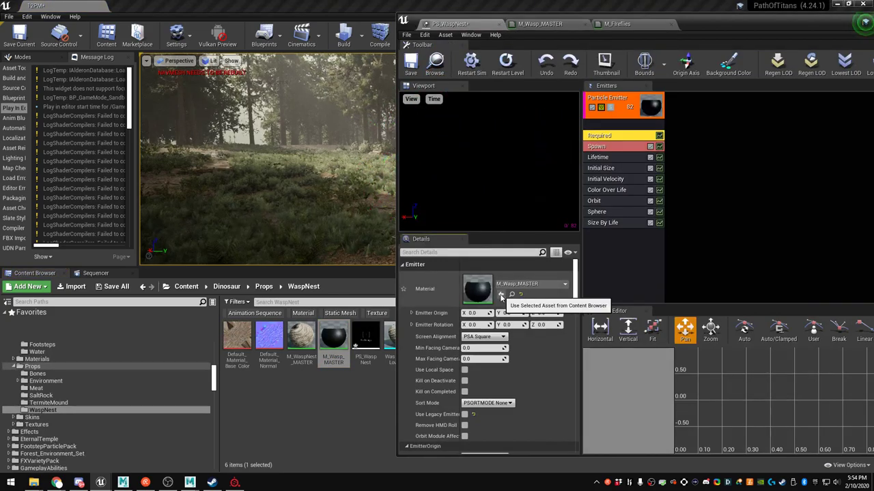
left_click(411, 66)
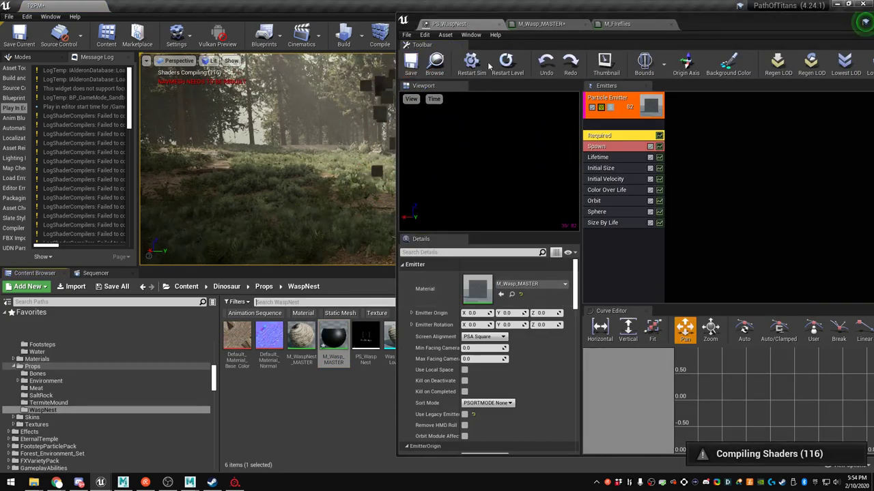
Move the particle editor out of the way and examine the wasp particles around the nest from several viewpoints in a full-screen level view
left_click_drag(697, 24, 873, 130)
right_click_drag(478, 170, 598, 150)
key("s")
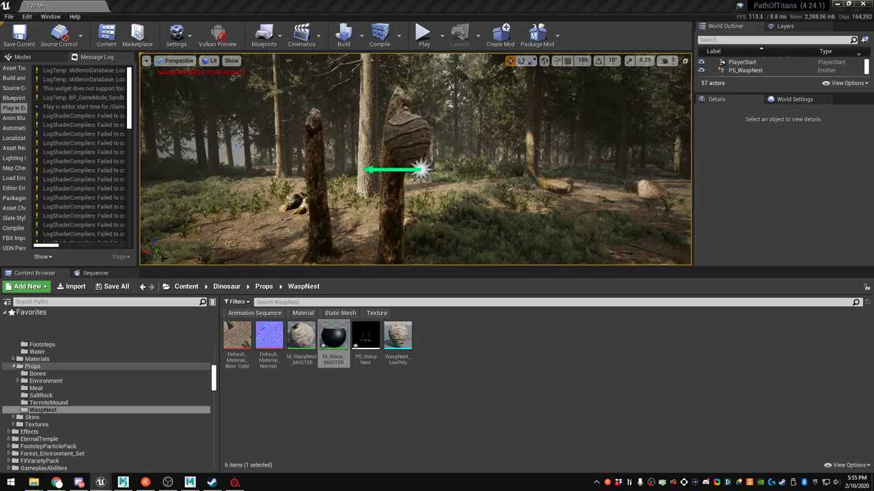
right_click_drag(415, 159, 409, 165)
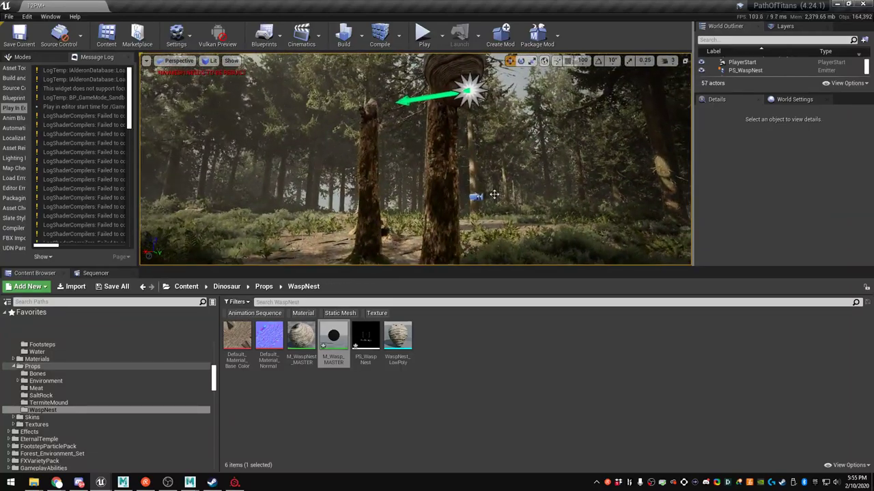
key("F11")
key("d")
right_click_drag(494, 195, 434, 194)
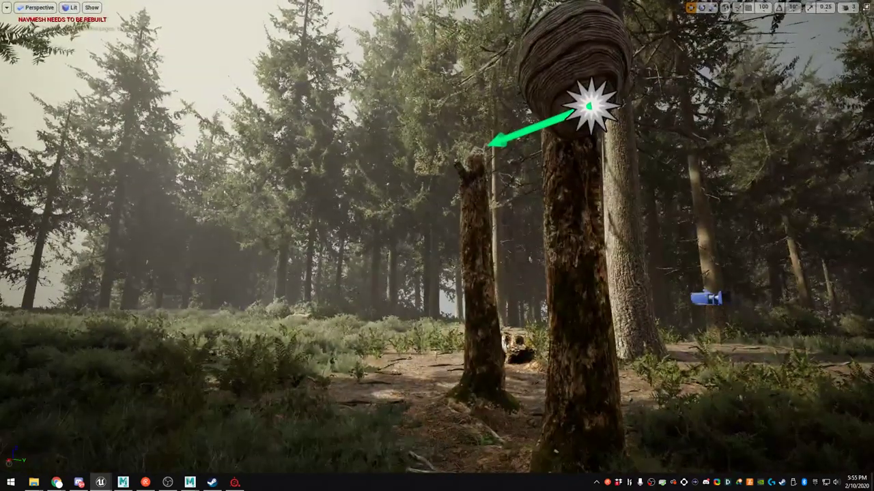
right_click_drag(434, 194, 413, 231)
key("d")
key("e")
key("d")
right_click_drag(488, 99, 517, 149)
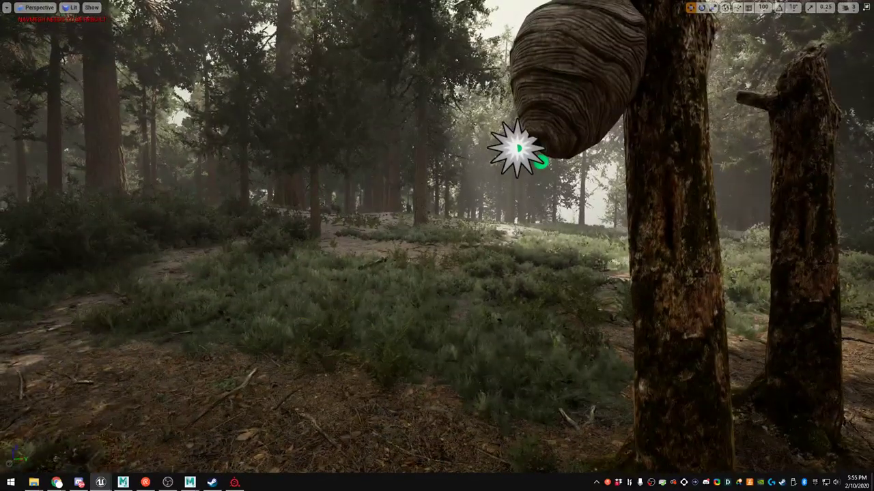
right_click_drag(437, 246, 522, 251)
key("s")
right_click_drag(437, 246, 607, 237)
key("w")
key("a")
right_click_drag(437, 245, 539, 295)
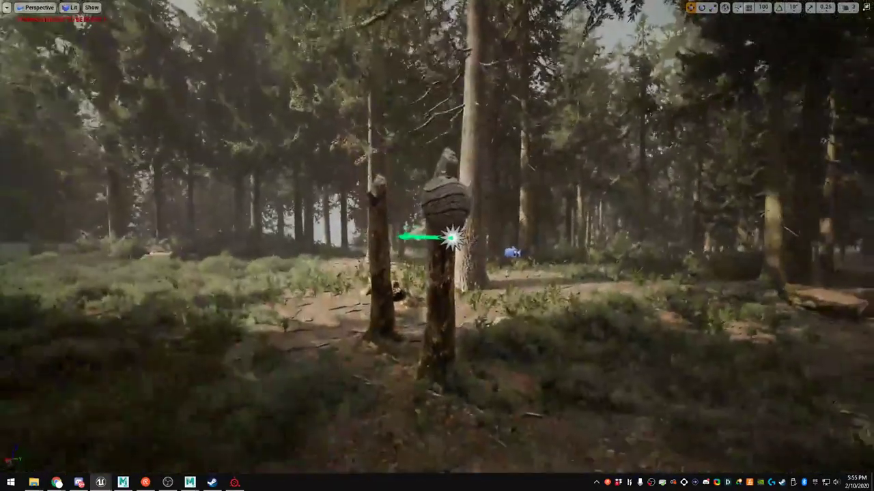
right_click_drag(437, 245, 368, 314)
key("d")
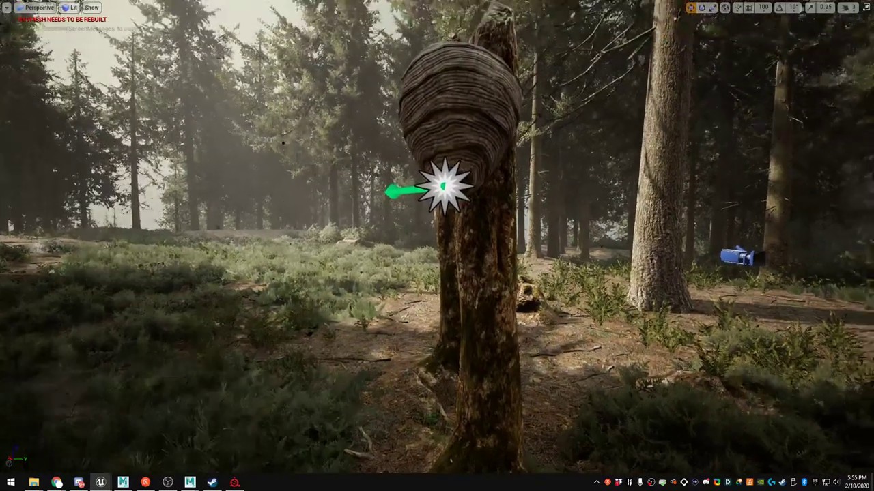
right_click_drag(437, 246, 379, 290)
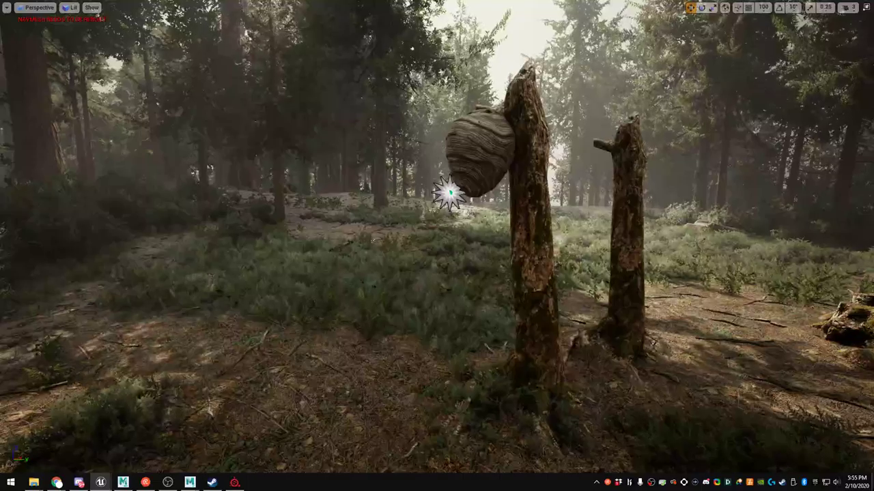
key("w")
right_click_drag(437, 246, 556, 244)
key("s")
key("a")
key("a")
key("w")
key("w")
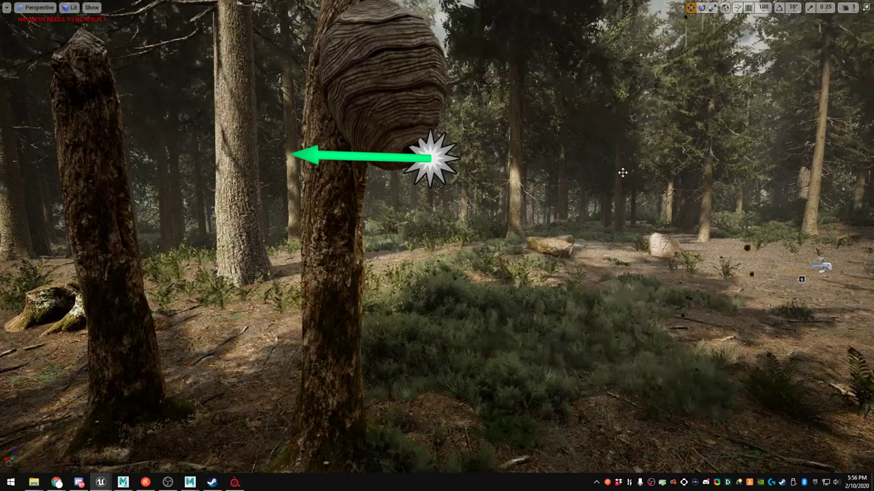
Inspect the wasp particles around the nest from further back and from the other sides of the trunk, then leave the full-screen view
key("s")
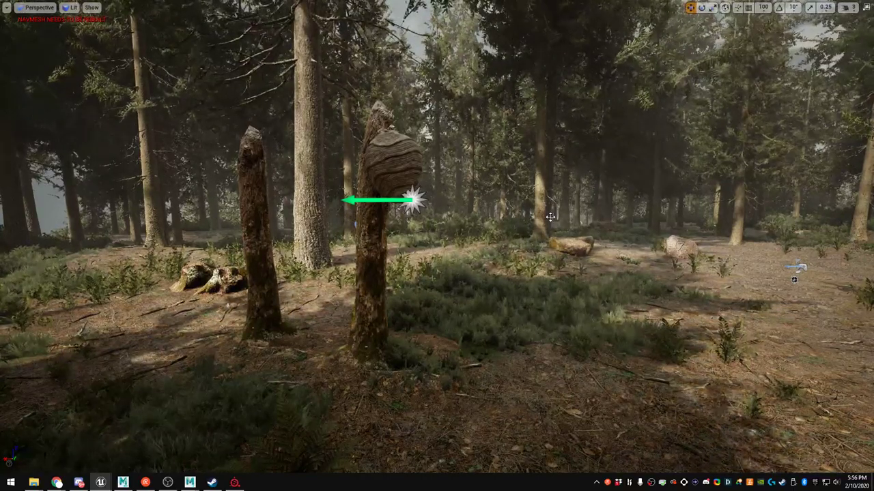
key("d")
right_click_drag(557, 221, 410, 220)
key("w")
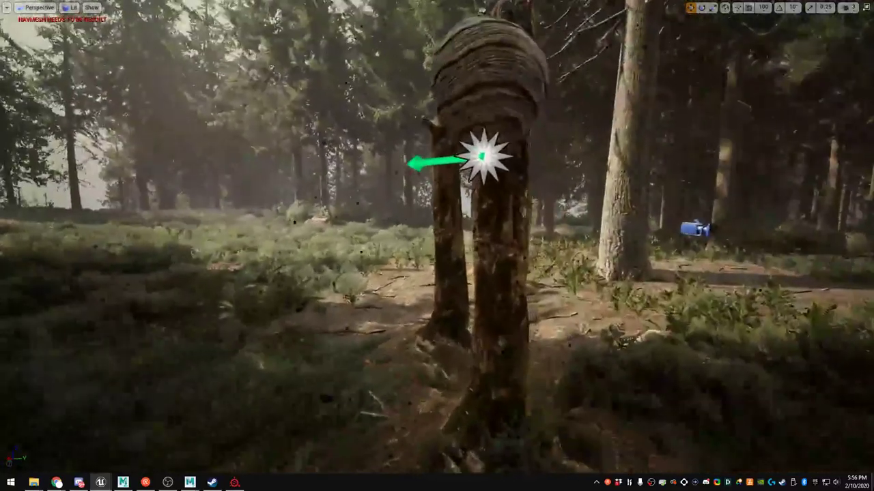
key("s")
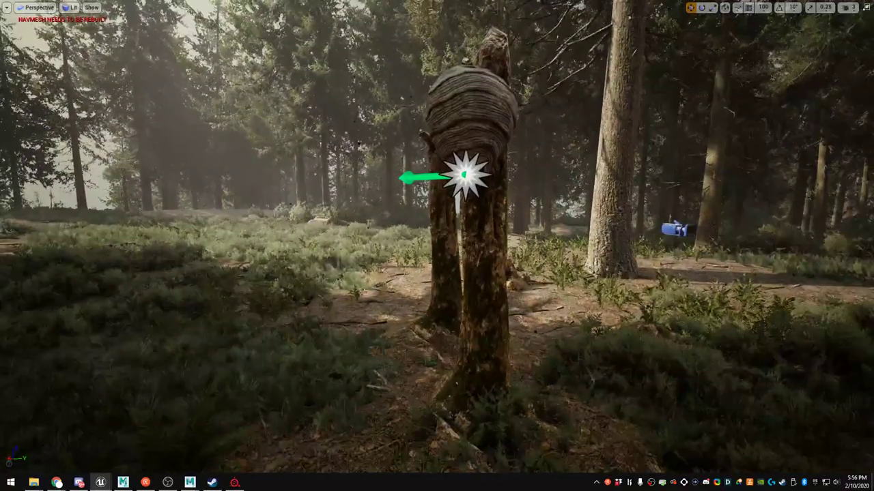
key("d")
right_click_drag(409, 220, 277, 219)
key("d")
key("s")
mouse_move(493, 176)
right_mouse_down()
mouse_move(503, 179)
mouse_move(497, 184)
mouse_move(496, 175)
right_mouse_up()
key("a")
key("s")
key("F11")
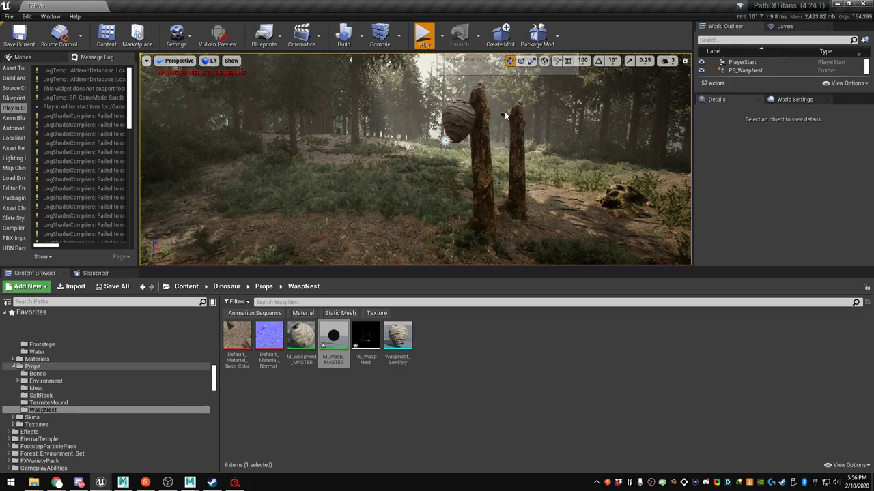
Play the level full screen, enter the world with the preselected character, check the nest and wasps while walking around it, and stop playing
key("alt+p")
key("F11")
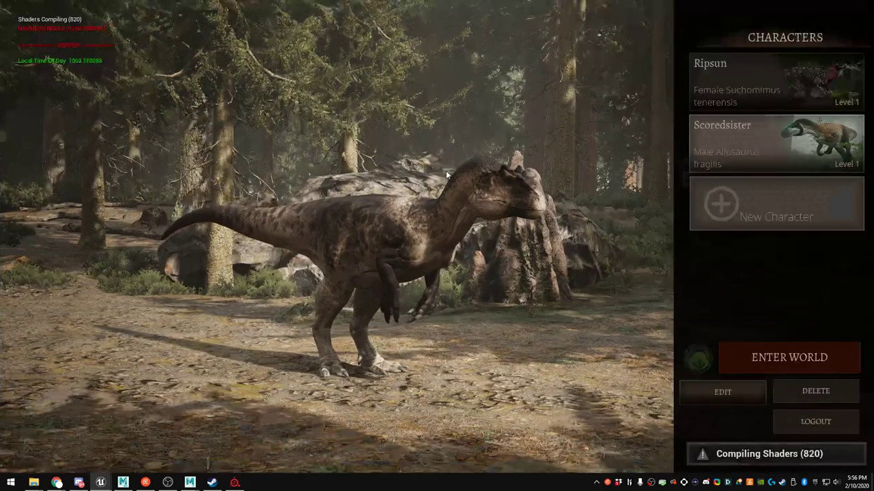
left_click(762, 356)
key("a")
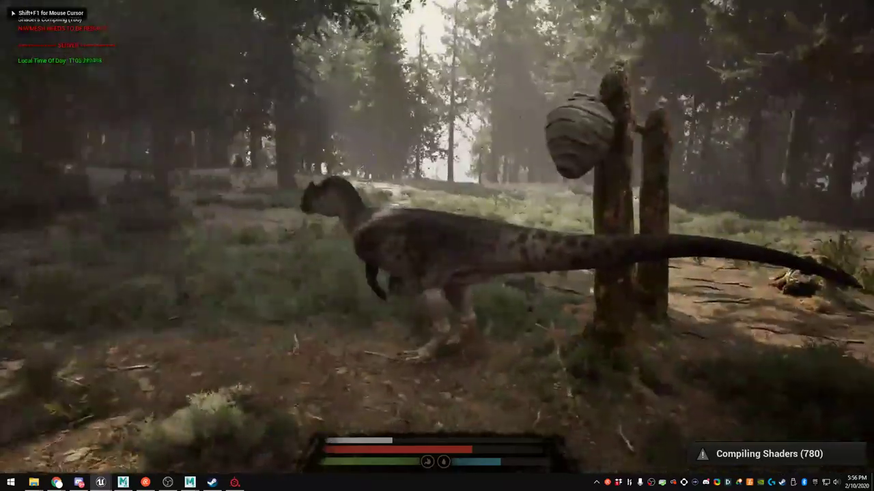
key("d")
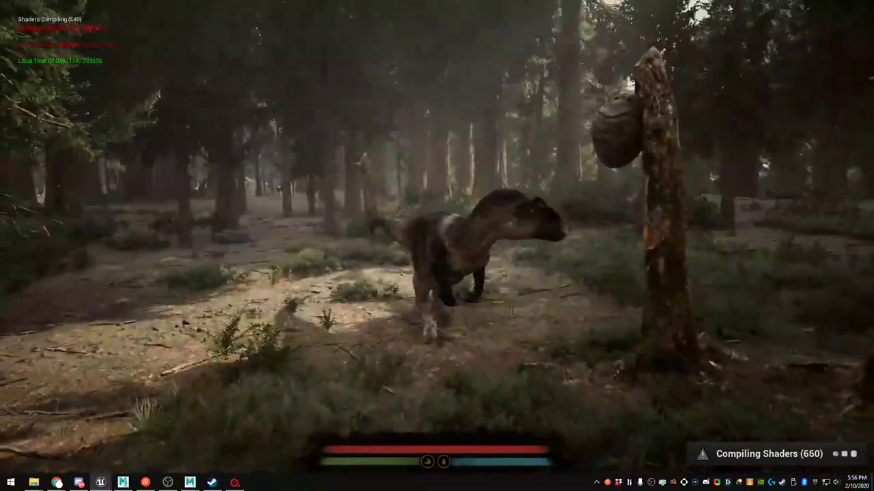
key("a")
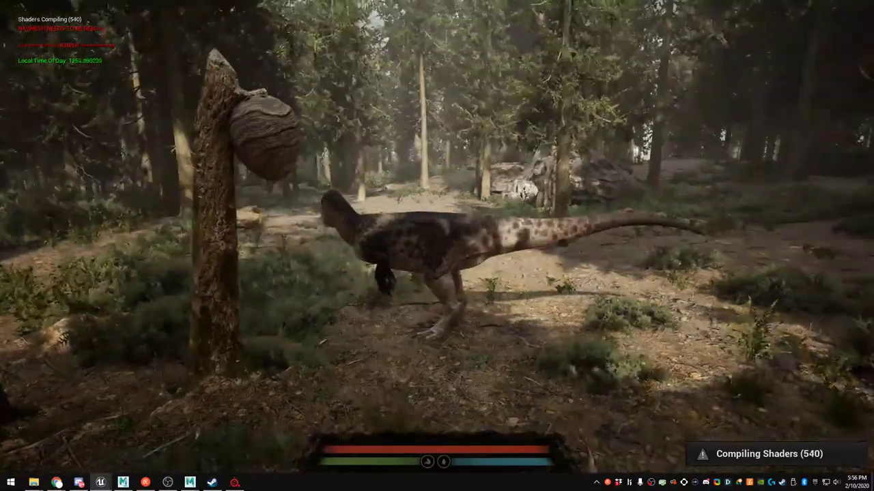
key("w")
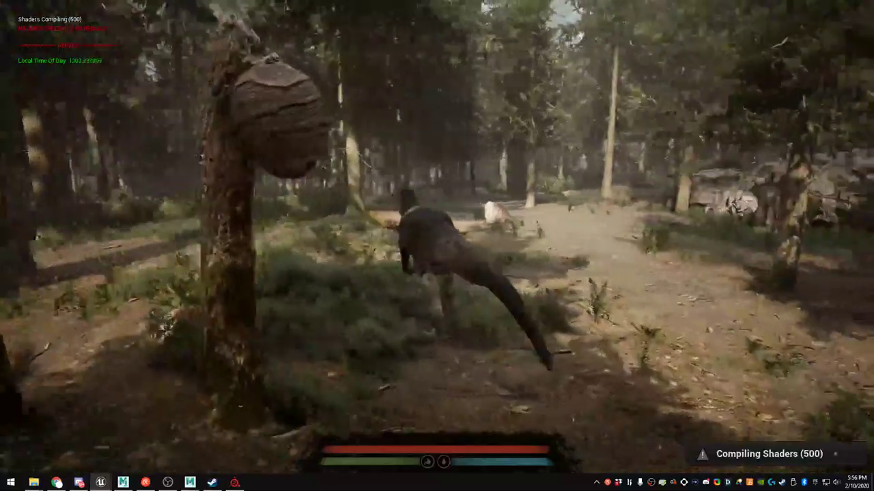
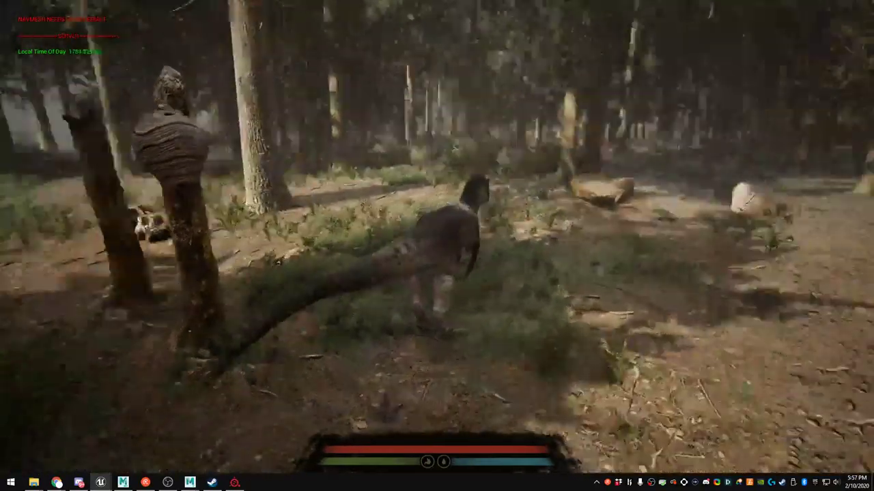
key("w")
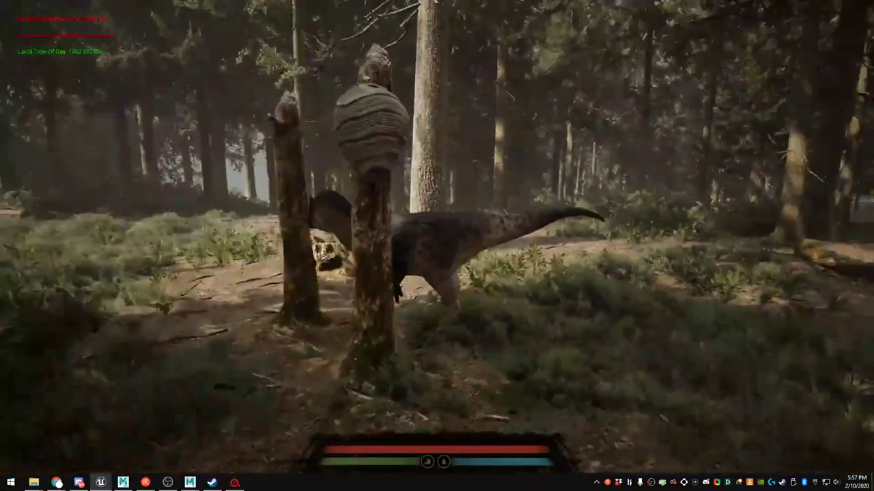
key("w")
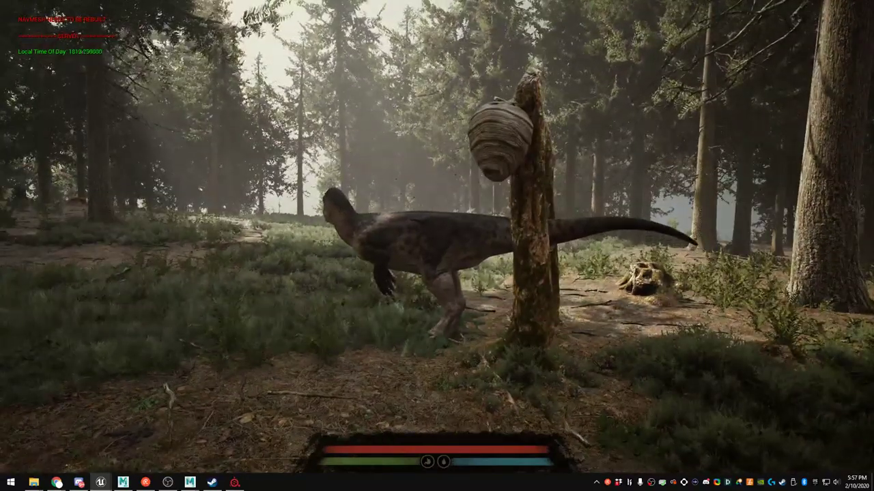
key("F11")
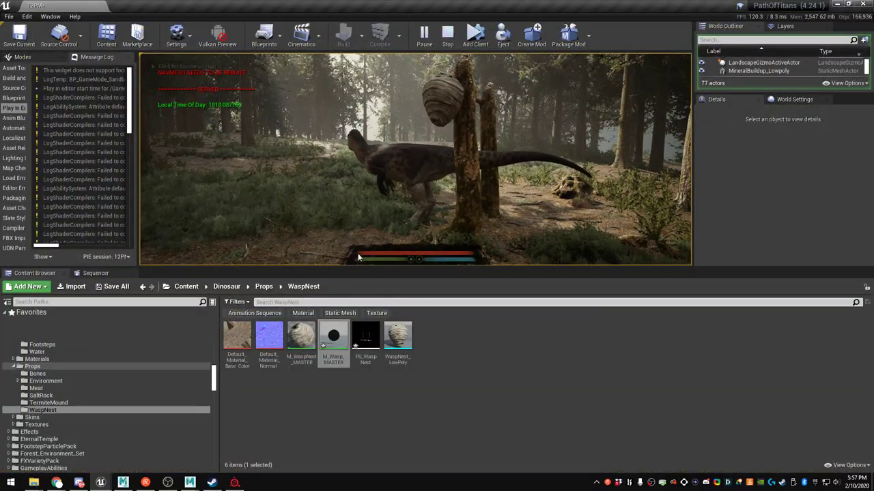
key("Escape")
Save the M_Wasp_MASTER material and the PS_WaspNest particle system assets
right_click(345, 350)
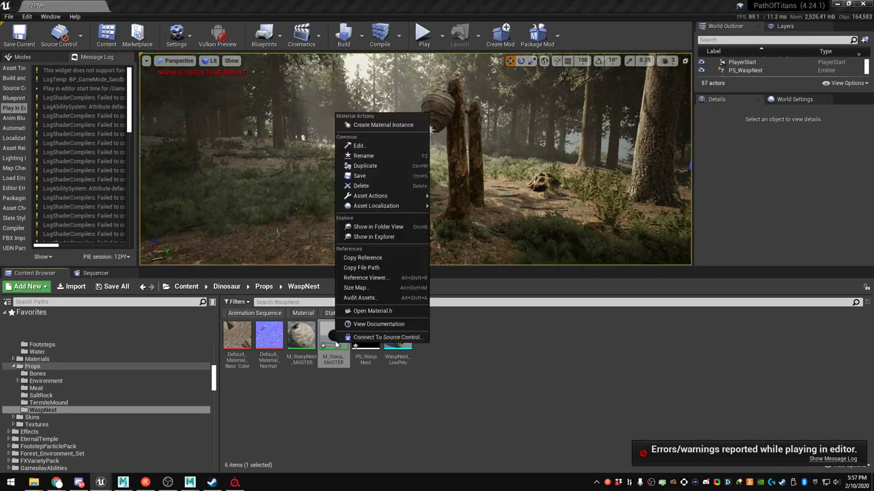
left_click(358, 177)
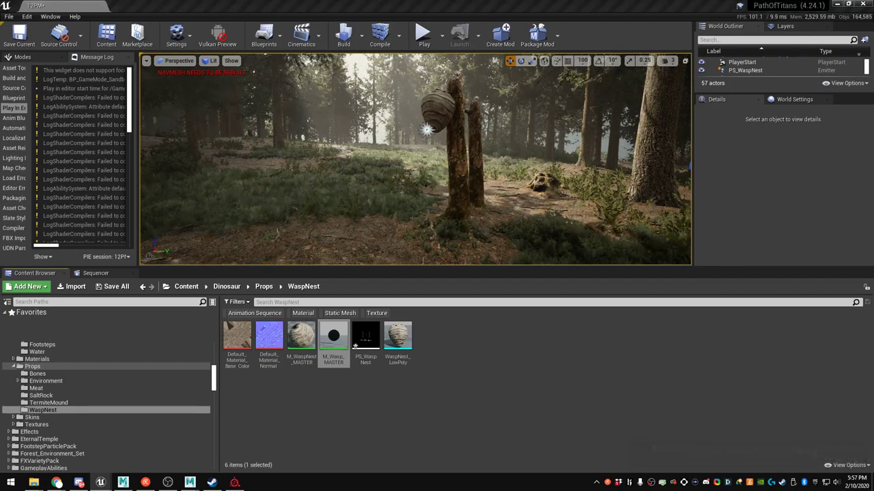
left_click(366, 335)
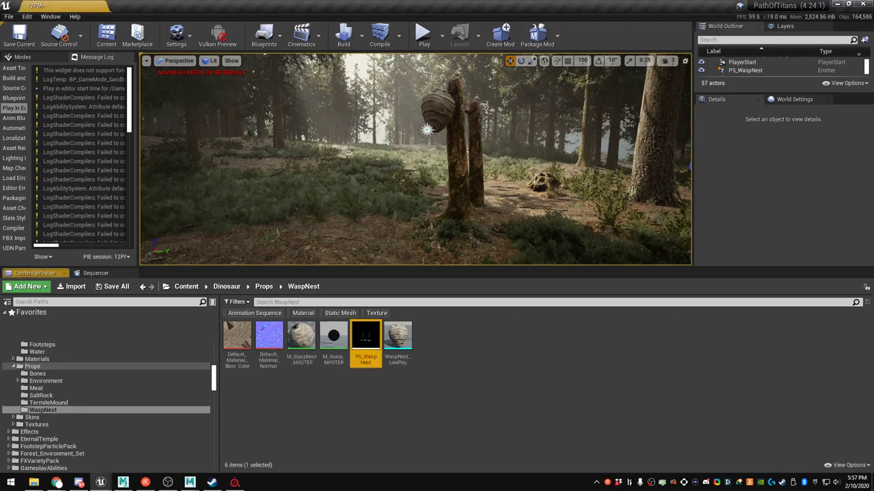
Rename the WaspNest_LowPoly static mesh as SM_WaspNest
left_click(399, 337)
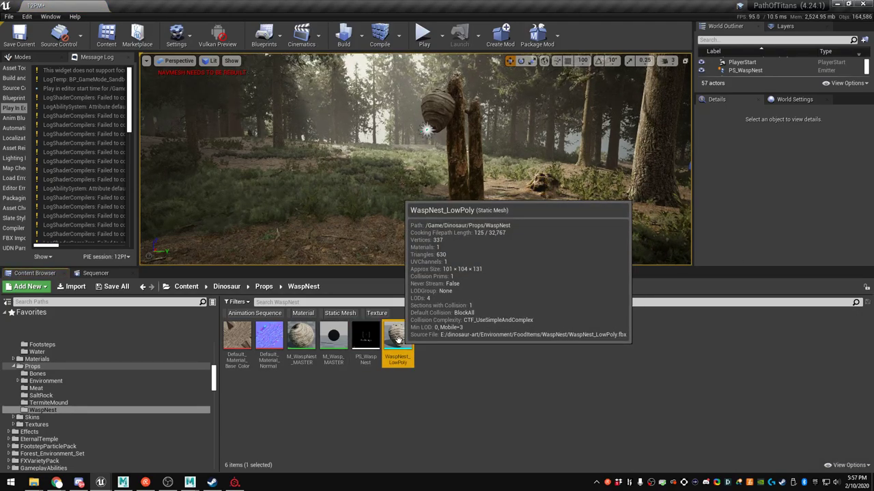
right_click(398, 339)
left_click(434, 155)
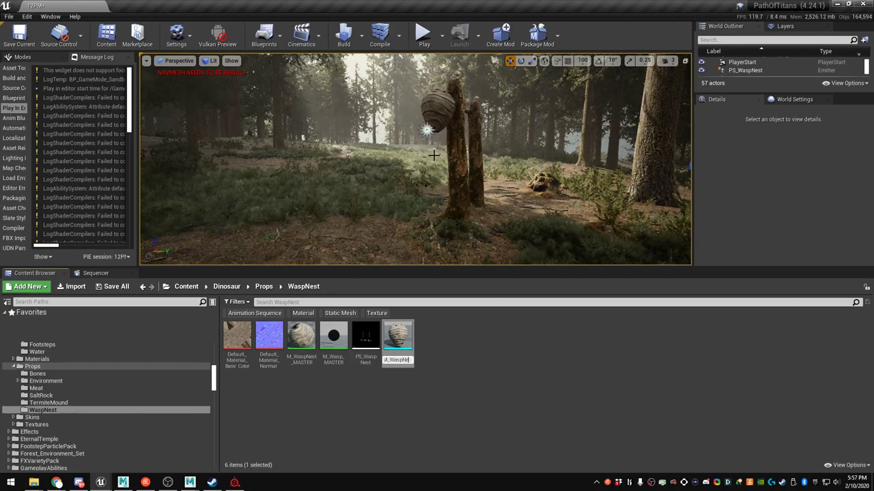
type("SM_WaspNest")
key("Return")
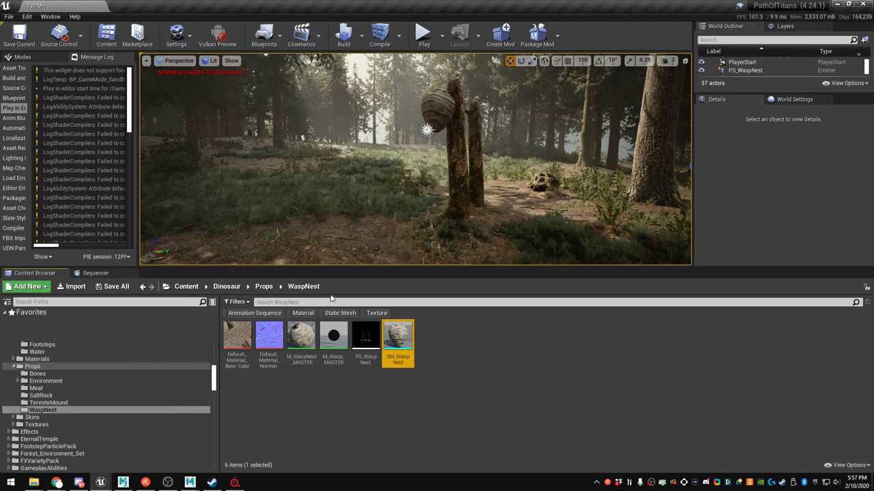
Rename the nest's normal texture as T_WaspNest_N and its base color texture as T_WaspNest_BC
right_click(269, 334)
left_click(307, 167)
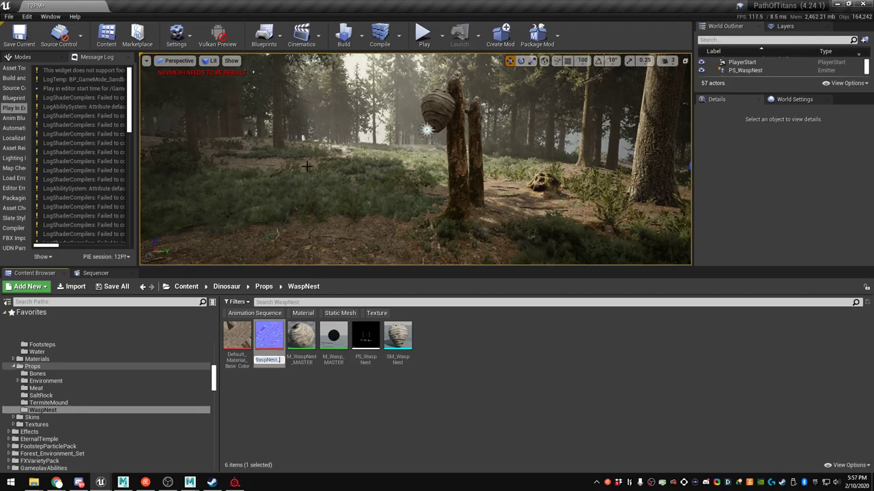
type("T_WaspNest_N")
key("Return")
right_click(236, 334)
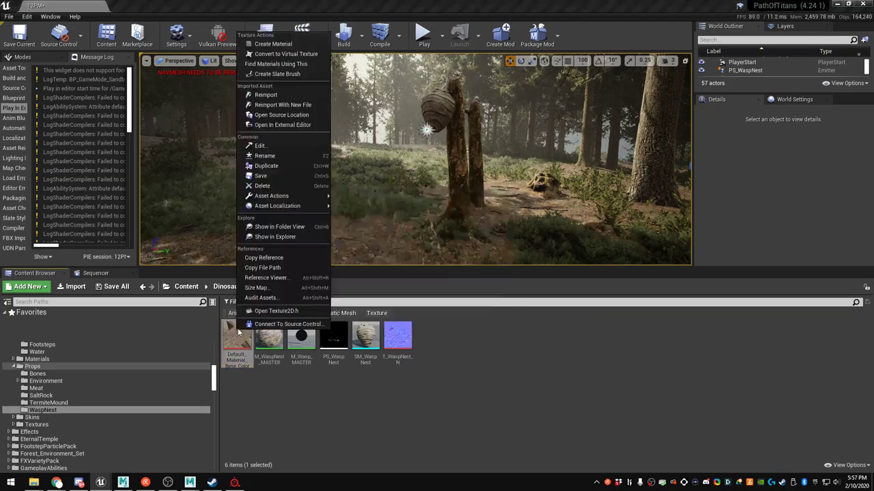
left_click(272, 154)
type("T_WaspNest_")
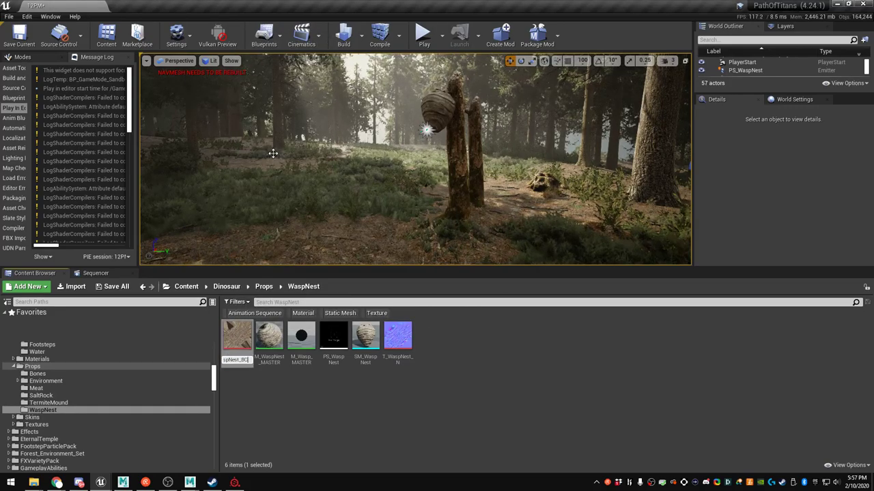
key("Return")
Bring the level view close to the nest's surface and open the T_WaspNest_N and T_WaspNest_BC textures for editing
key("w")
right_click_drag(273, 153, 382, 147)
left_click(461, 398)
double_click(401, 344)
double_click(369, 339)
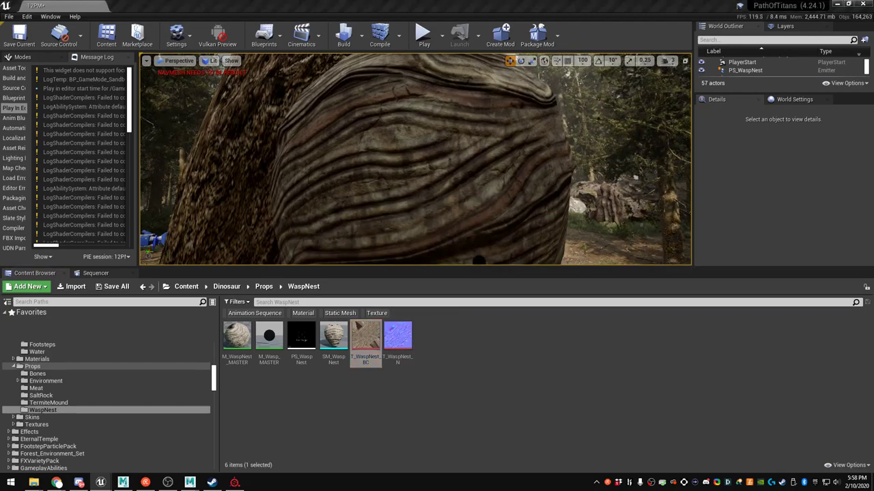
double_click(366, 336)
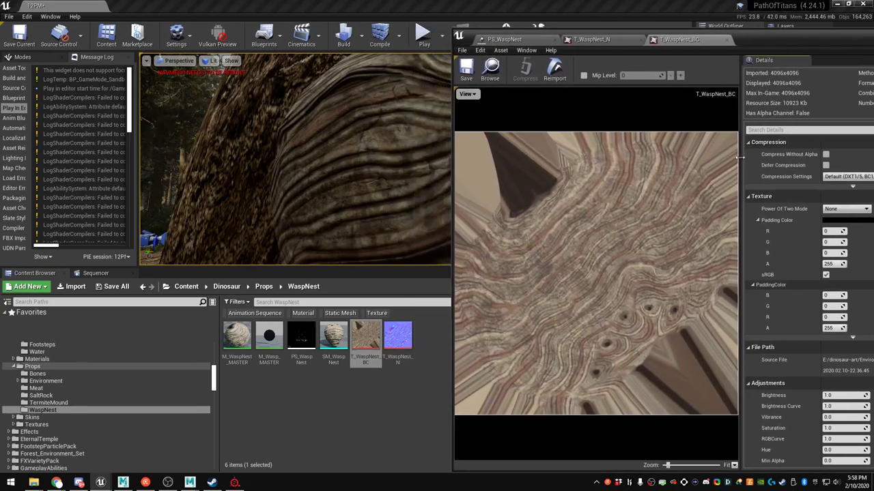
Try an LOD Bias of 4 with Mip Gen Settings Sharpen10 on T_WaspNest_BC and check the nest in the level
scroll(790, 301, "down", 10)
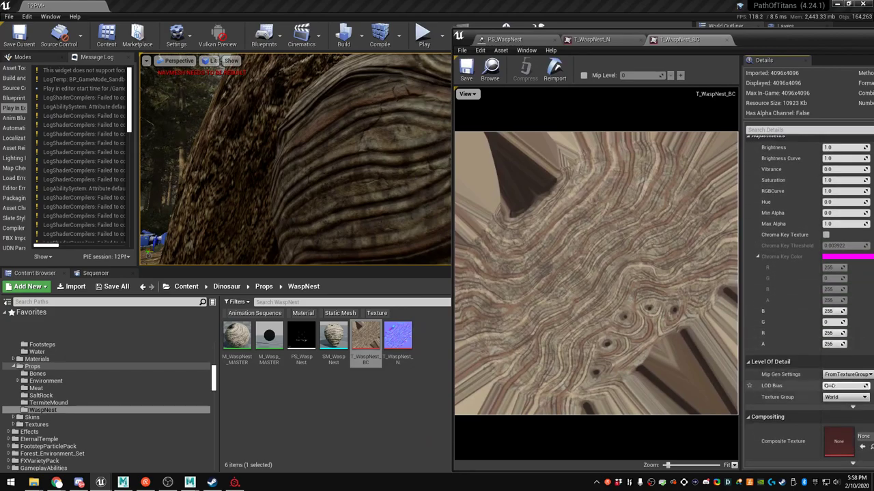
left_click(829, 386)
key("Return")
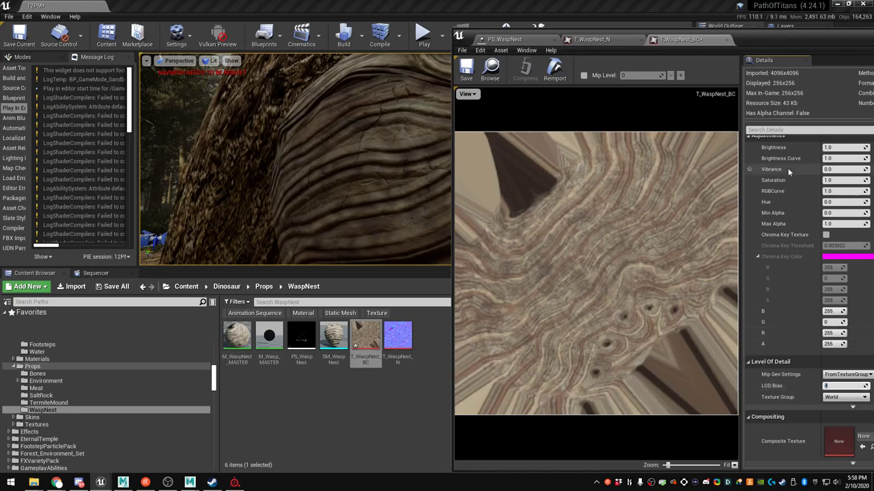
left_click(839, 375)
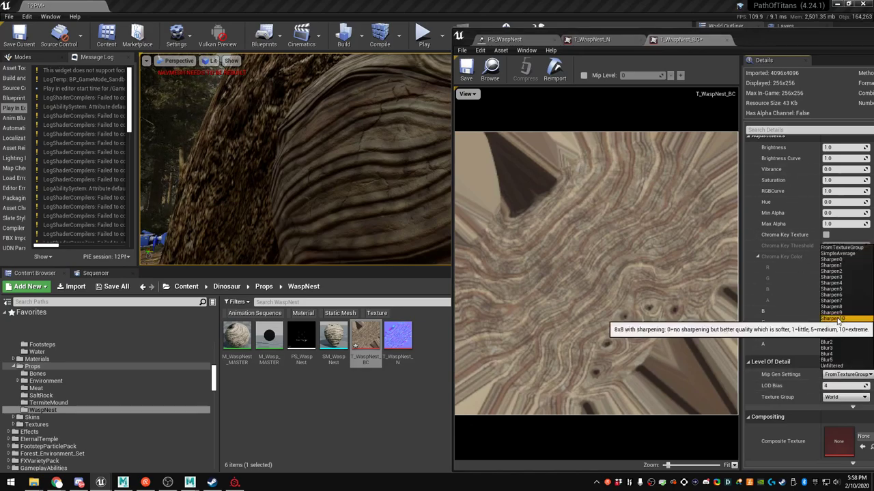
key("Return")
left_click_drag(454, 174, 544, 174)
right_click_drag(373, 160, 280, 161)
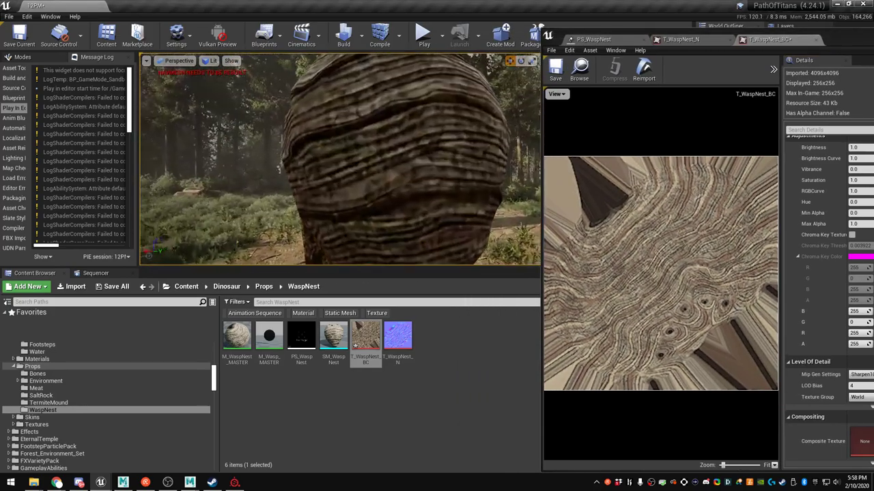
left_click_drag(809, 43, 779, 41)
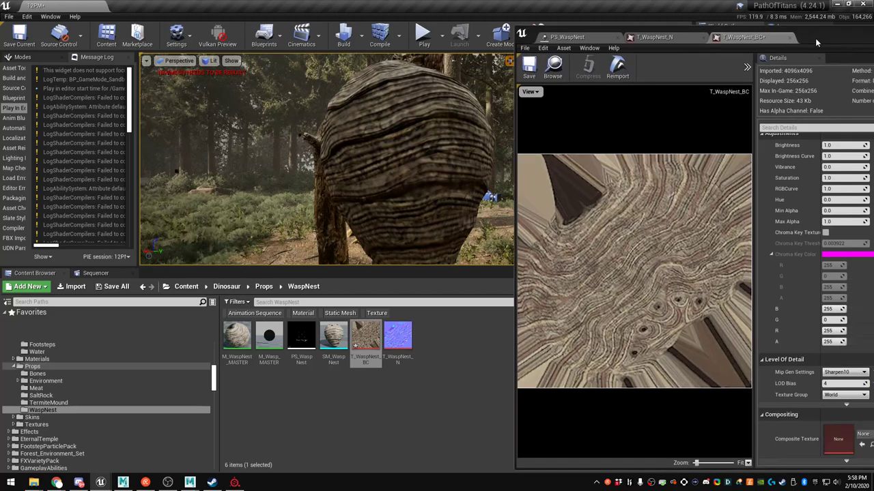
Try an LOD Bias of 3 on T_WaspNest_BC and compare the nest's surface detail in the level
left_click(841, 372)
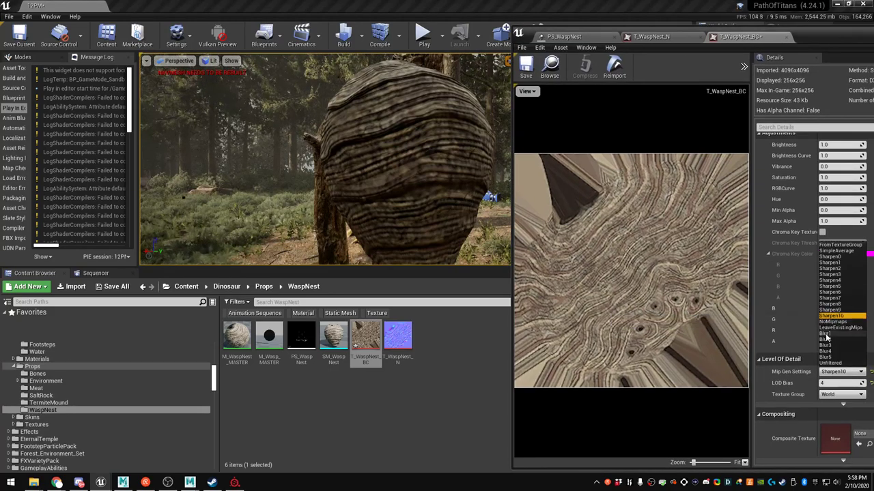
left_click(830, 383)
type("3")
key("Return")
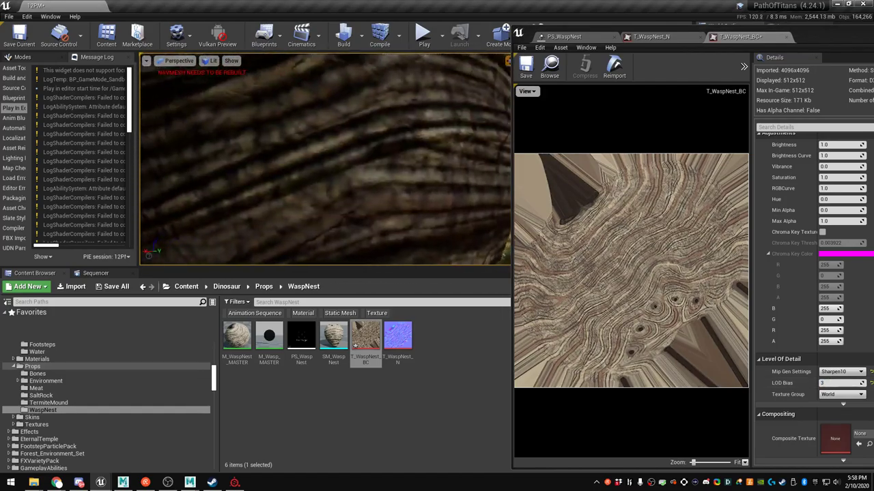
Return the Mip Gen Settings of T_WaspNest_BC to FromTextureGroup and set its LOD Bias to 2
left_click(843, 372)
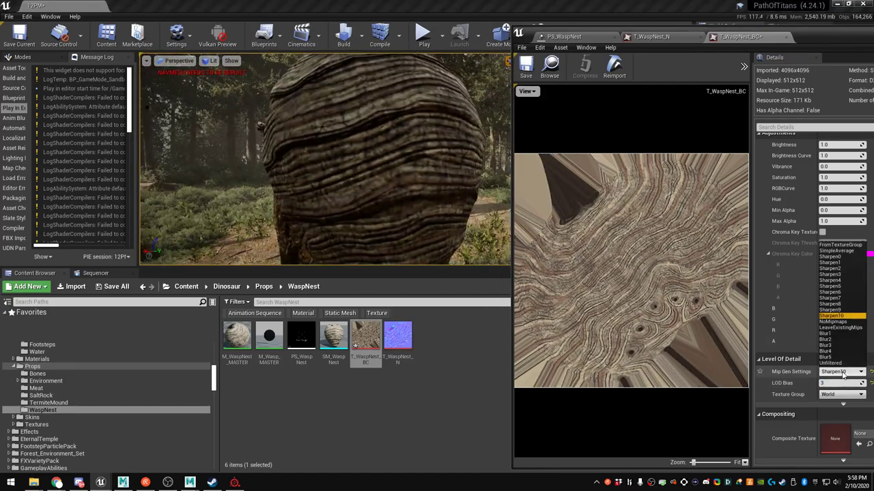
left_click(838, 244)
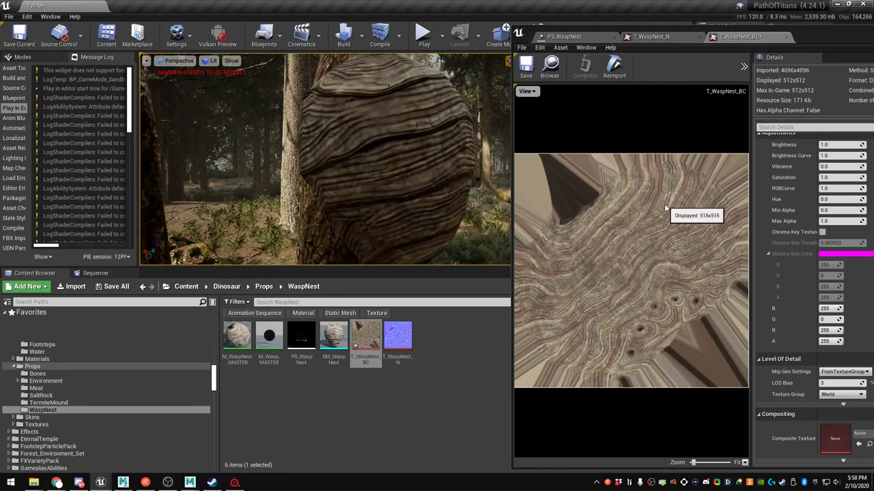
left_click(832, 384)
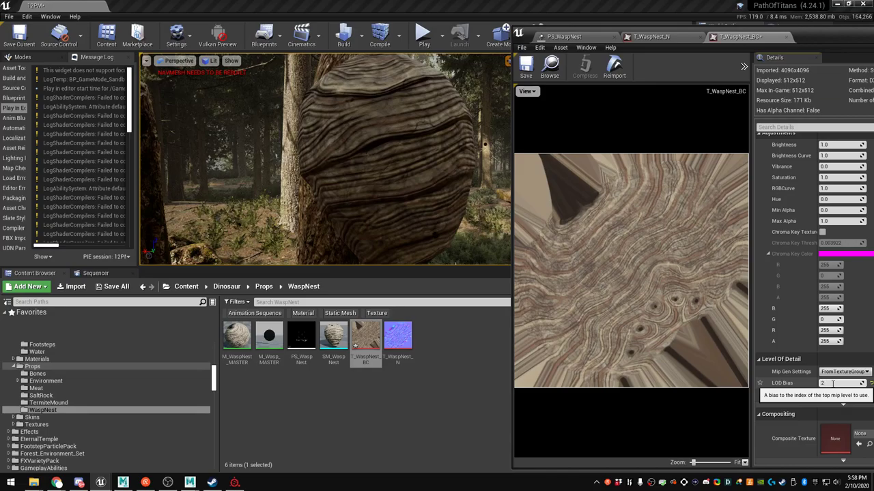
key("Return")
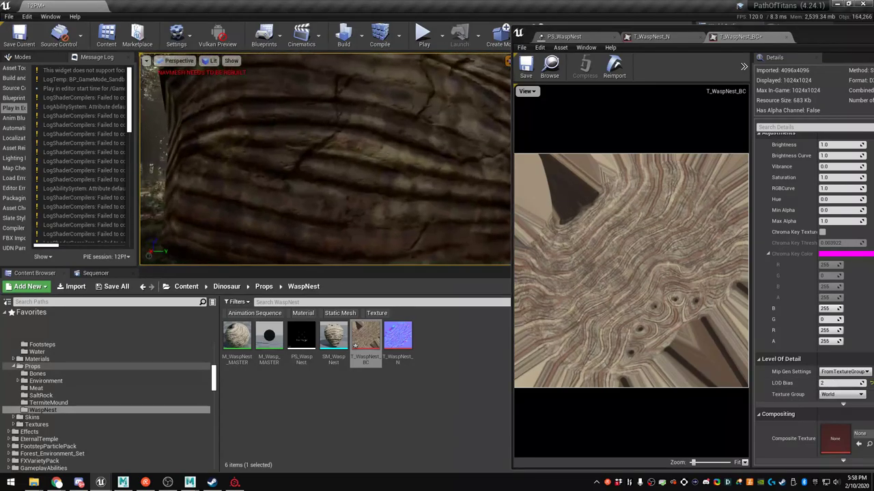
Set the LOD Bias of T_WaspNest_N to 3 and its Mip Gen Settings to Sharpen10
left_click(652, 37)
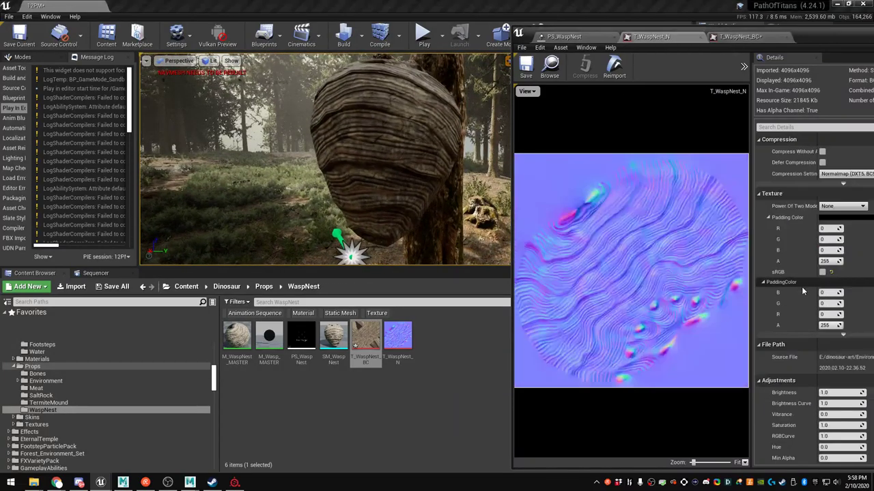
scroll(819, 308, "down", 5)
left_click(832, 383)
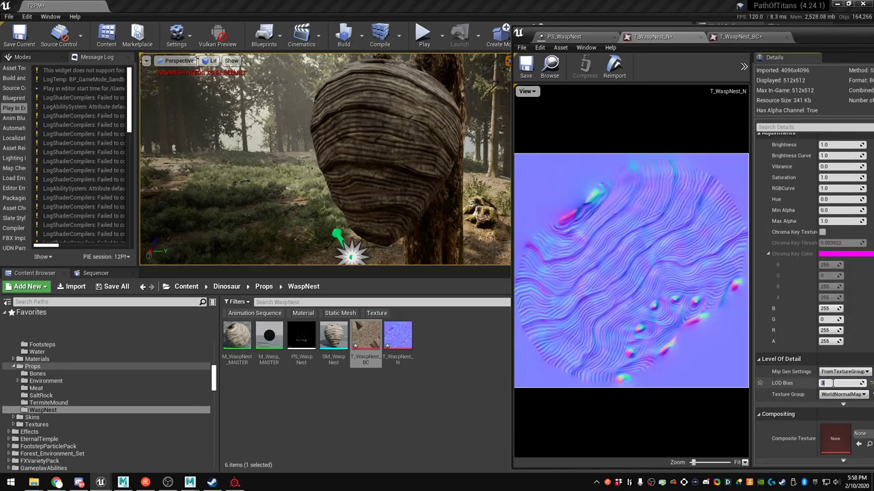
key("Return")
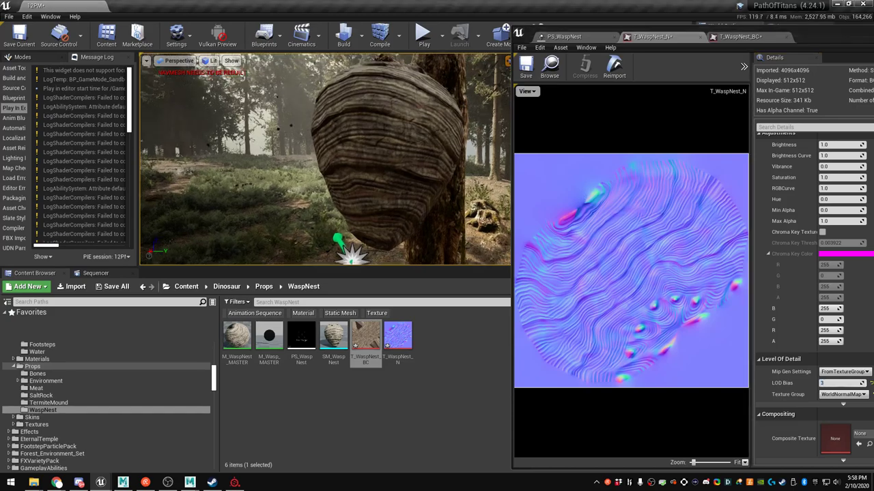
left_click(845, 372)
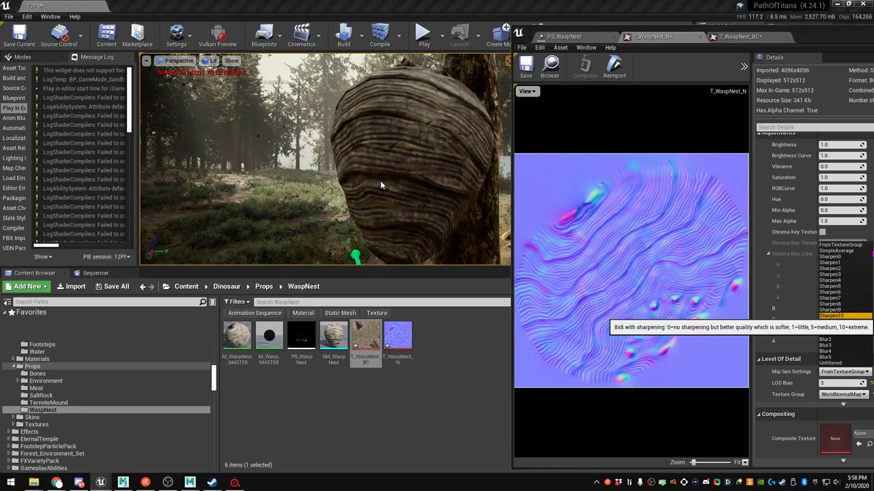
left_click(840, 316)
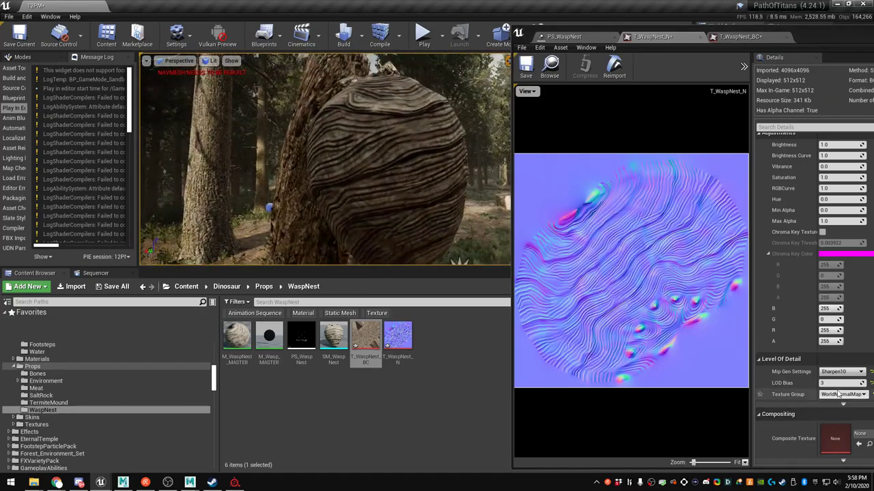
Try an LOD Bias of 4 on T_WaspNest_N, check the nest in the level, and save the texture with a bias of 3
key("Return")
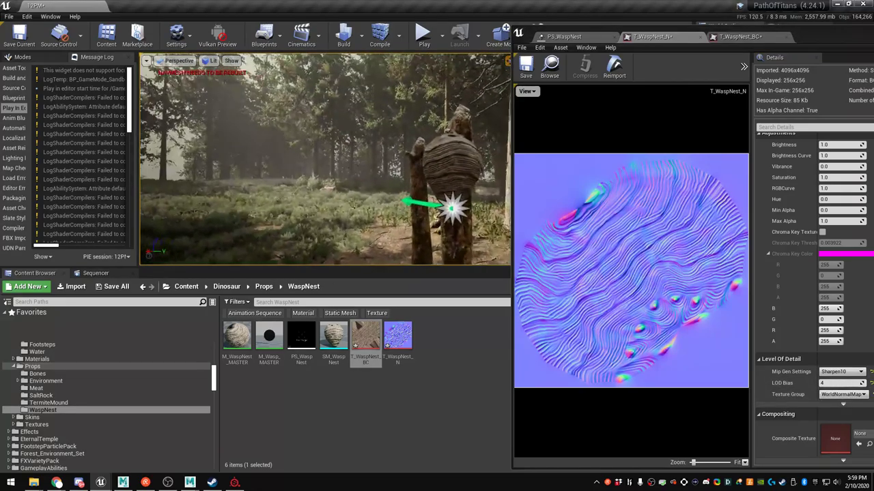
right_click_drag(437, 207, 436, 207)
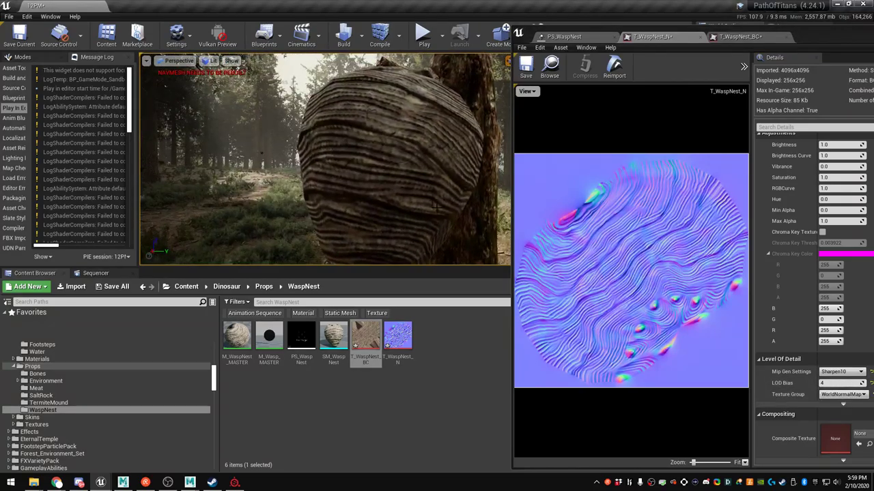
left_click(831, 384)
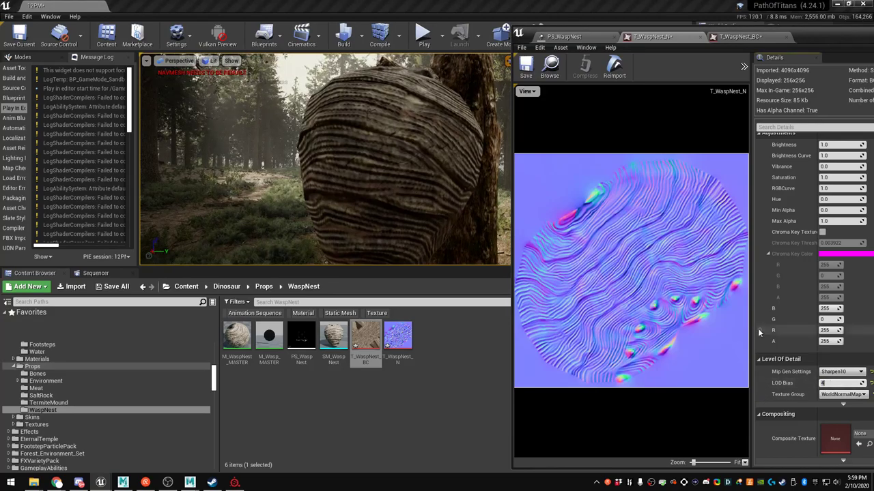
type("3")
key("Return")
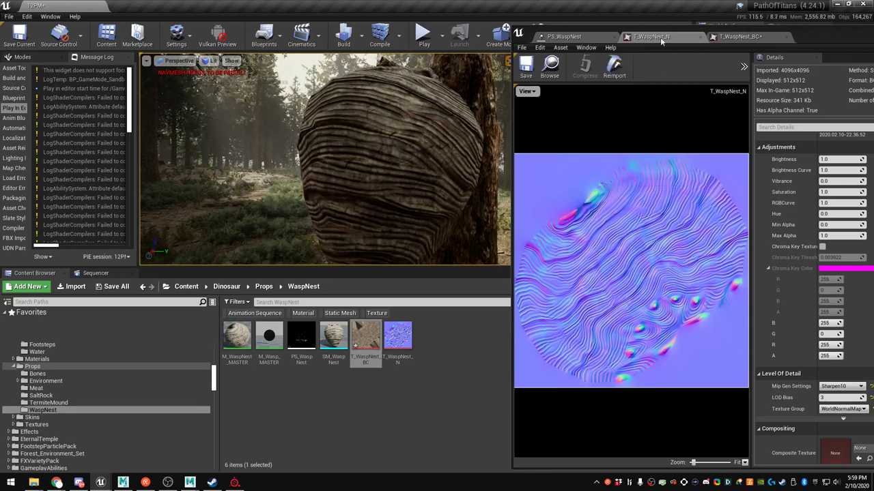
In M_WaspNest_MASTER, connect the normal sample's RGB directly to BaseNormal, delete the normal intensity node, and apply and save the material
left_click(563, 36)
double_click(333, 336)
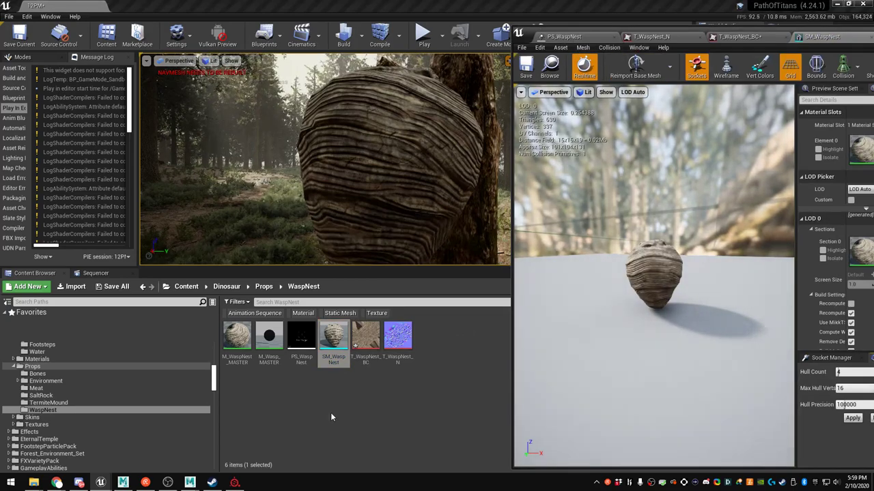
double_click(237, 336)
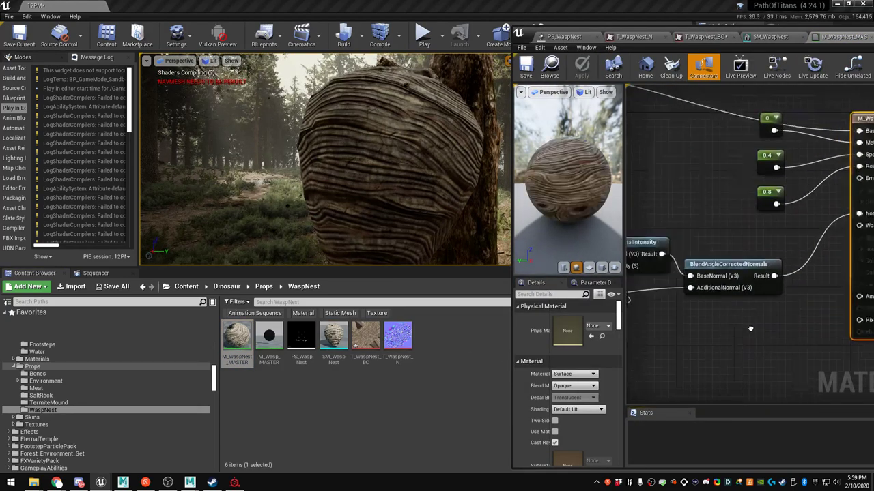
left_click_drag(679, 216, 798, 266)
left_click_drag(751, 222, 725, 295)
key("Delete")
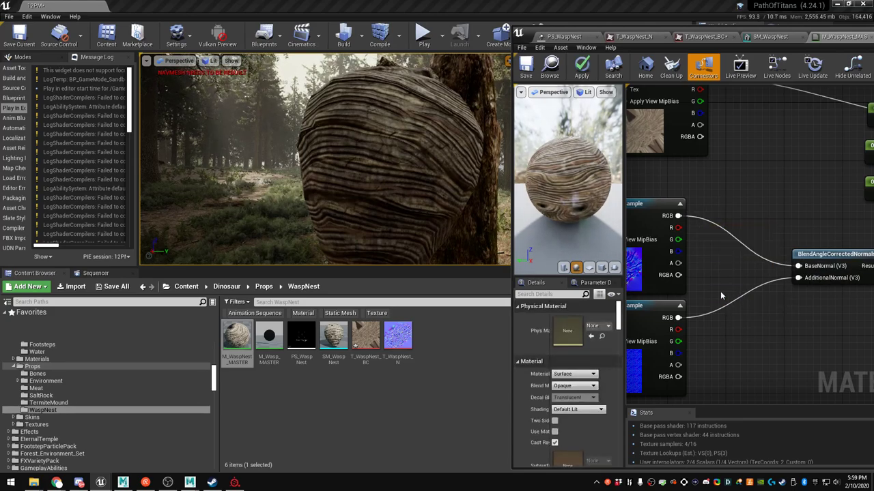
left_click(580, 66)
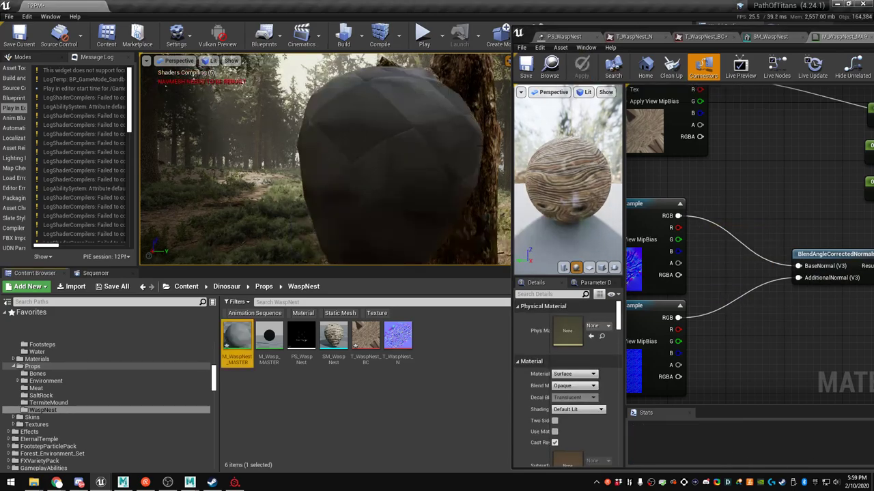
left_click(523, 71)
Uncover the level view and rotate the dead foliage trunk standing beside the nest's trunk
left_click_drag(534, 31, 684, 58)
mouse_move(435, 129)
right_mouse_down()
mouse_move(409, 129)
mouse_move(566, 131)
mouse_move(559, 179)
mouse_move(477, 160)
mouse_move(502, 157)
mouse_move(494, 123)
mouse_move(597, 130)
mouse_move(443, 131)
right_mouse_up()
key("s")
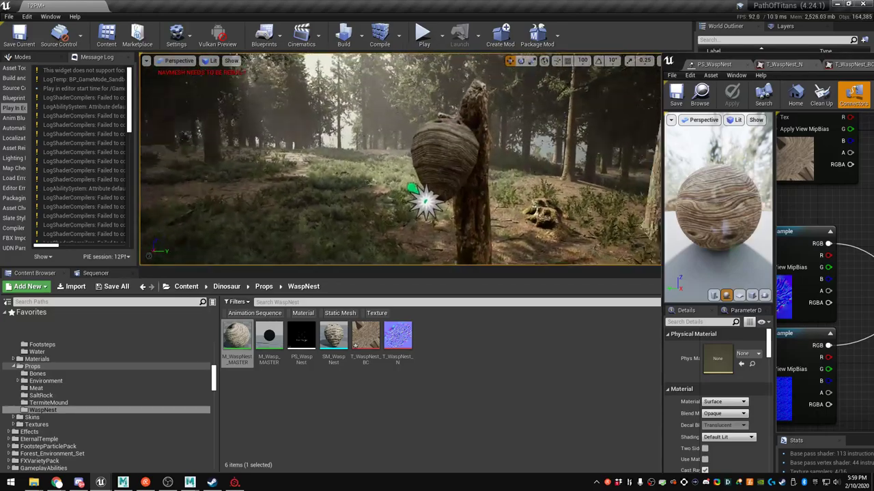
key("s")
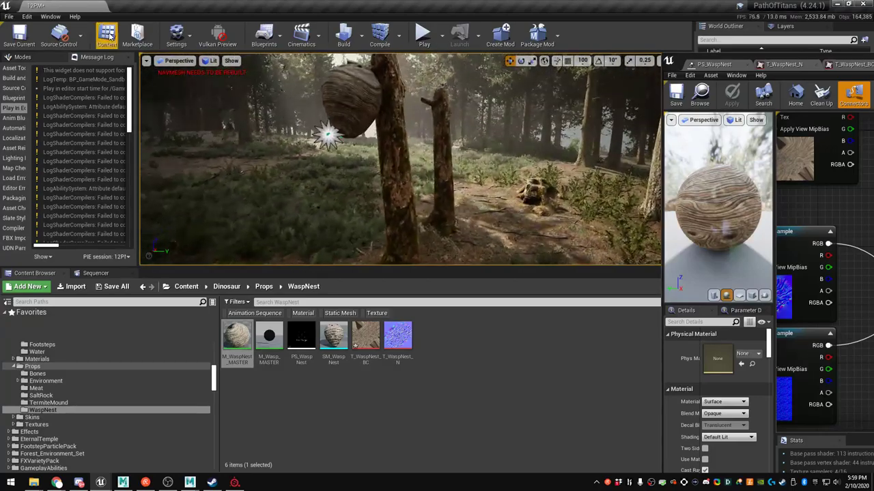
left_click(51, 59)
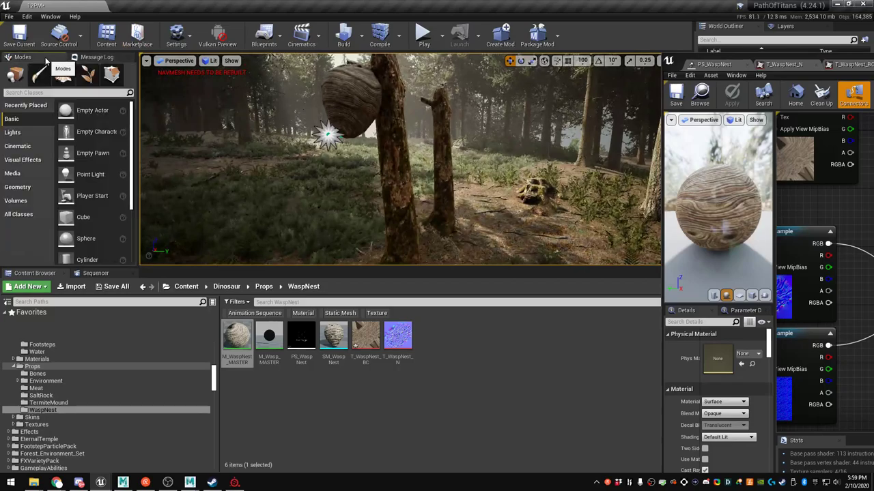
left_click(88, 75)
left_click(10, 127)
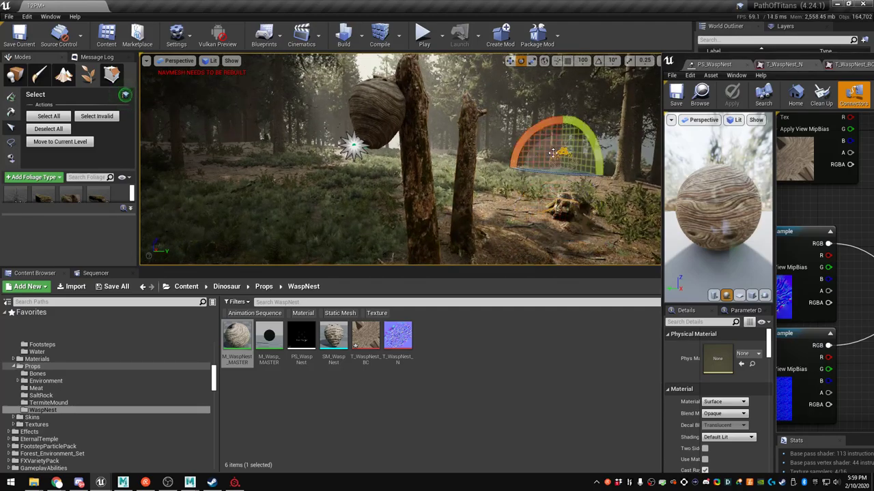
left_click(15, 75)
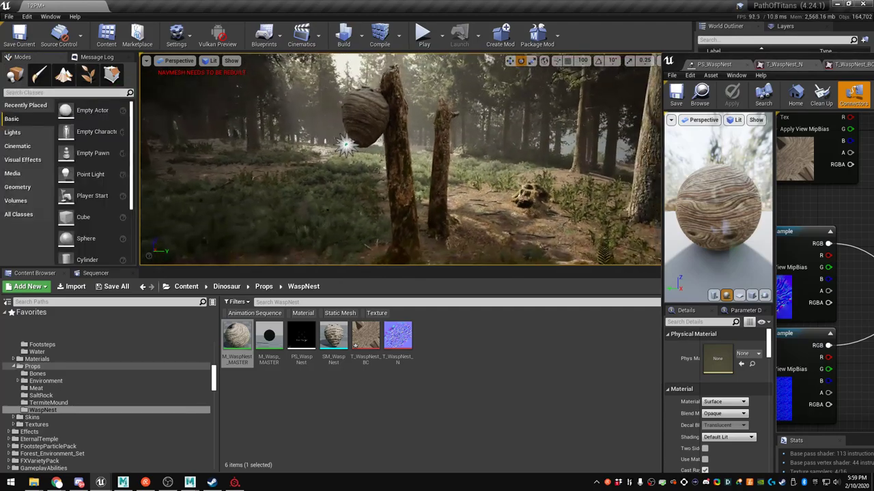
Show the level view full screen without editor sprites and narrow its field of view to frame the nest and both trunks
right_click_drag(399, 160, 482, 160)
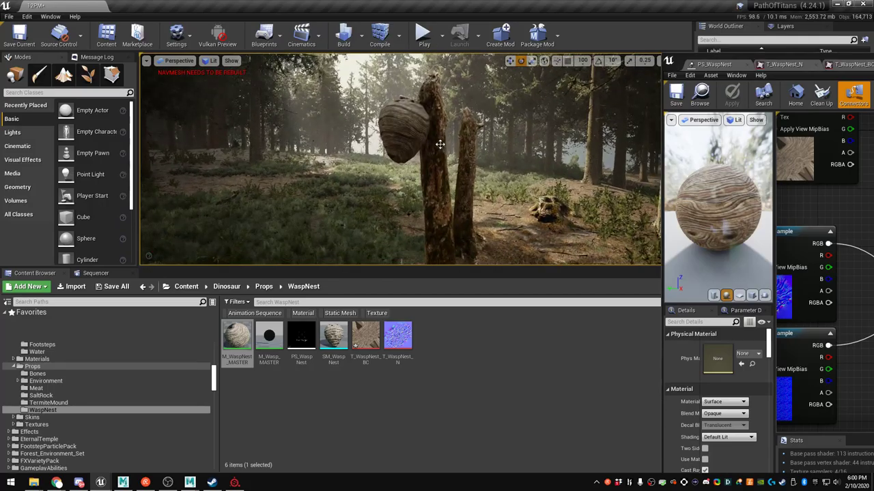
key("F11")
mouse_move(440, 144)
right_mouse_down()
mouse_move(455, 156)
mouse_move(441, 138)
right_mouse_up()
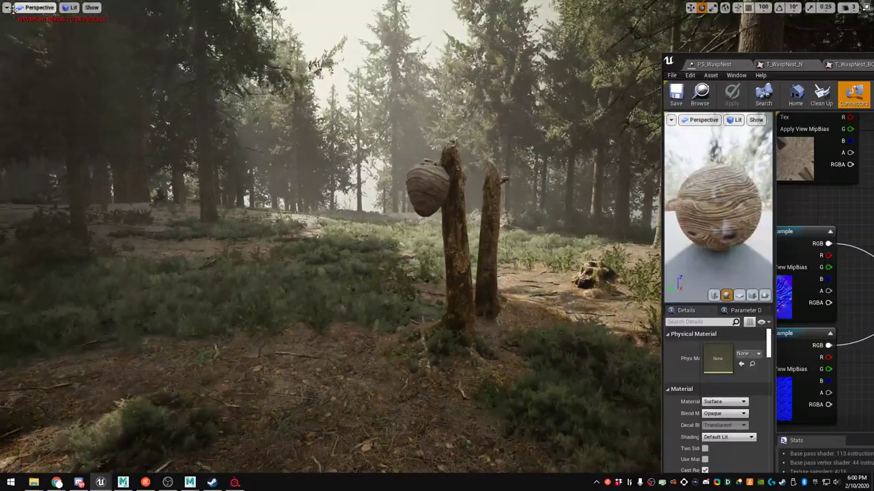
left_click(7, 7)
mouse_move(7, 7)
left_click_drag(85, 77, 74, 78)
right_click_drag(307, 171, 332, 189)
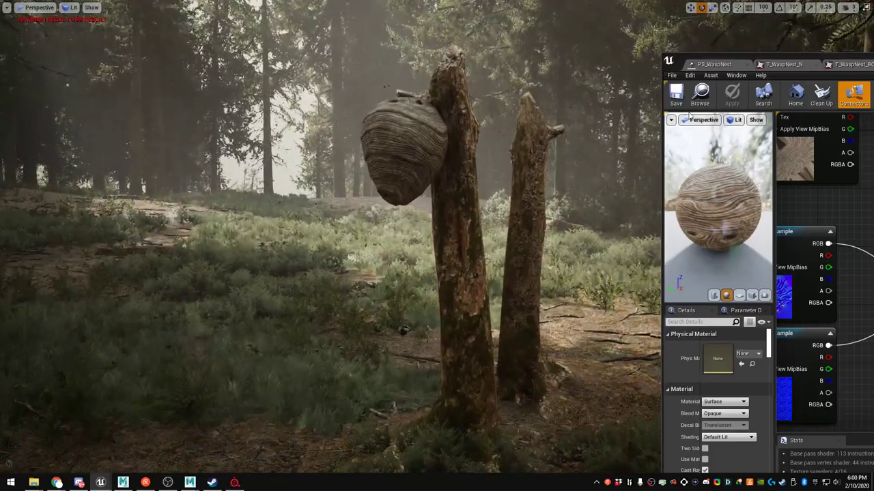
Move the floating editor window out of the shot and record a short screen clip of the nest, swarm and trunks
left_click_drag(696, 64, 873, 78)
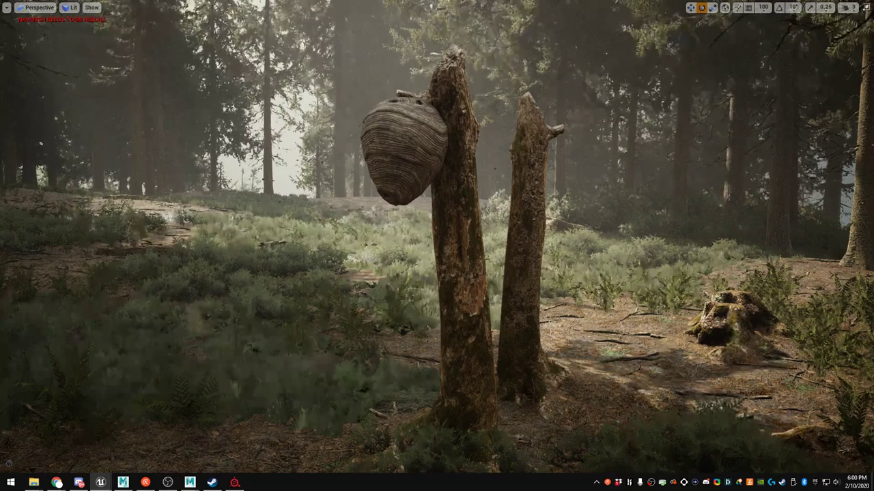
right_click_drag(437, 245, 437, 246)
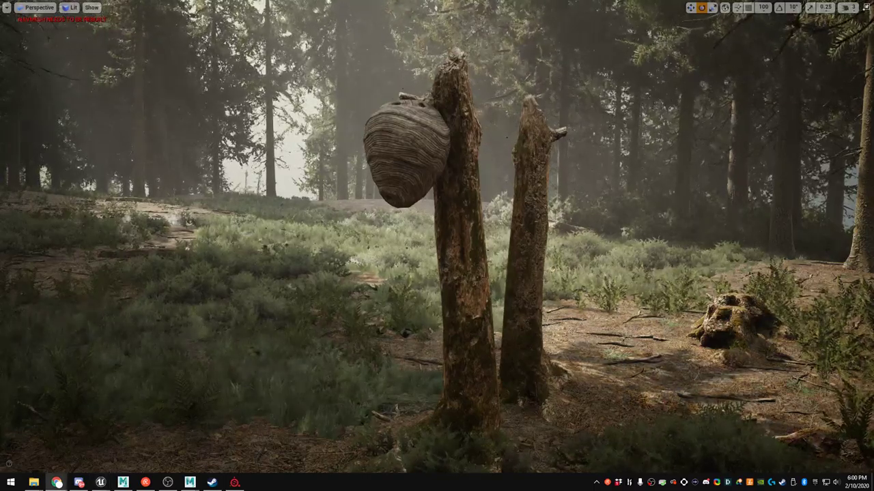
right_click_drag(605, 151, 603, 151)
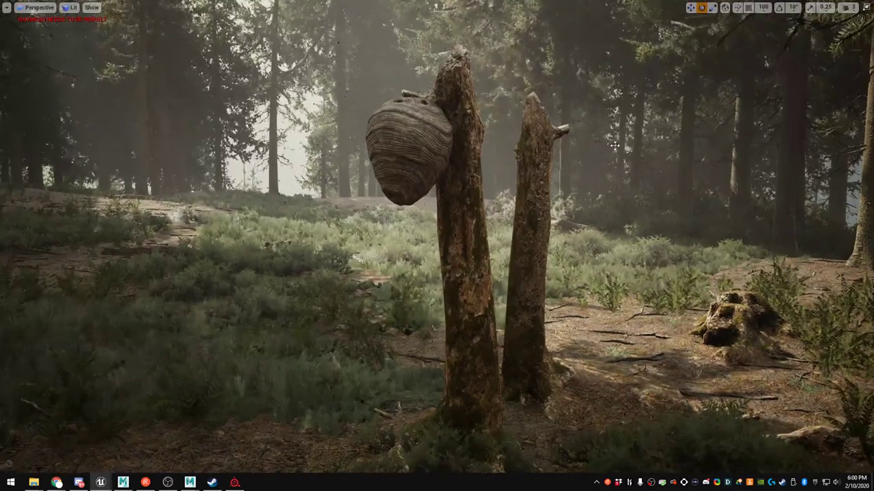
key("ctrl+Print")
left_click_drag(591, 266, 665, 401)
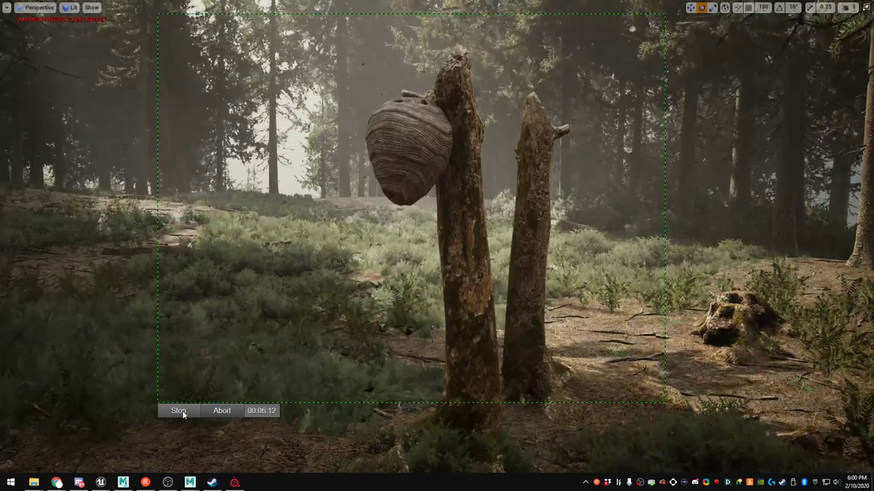
left_click(178, 411)
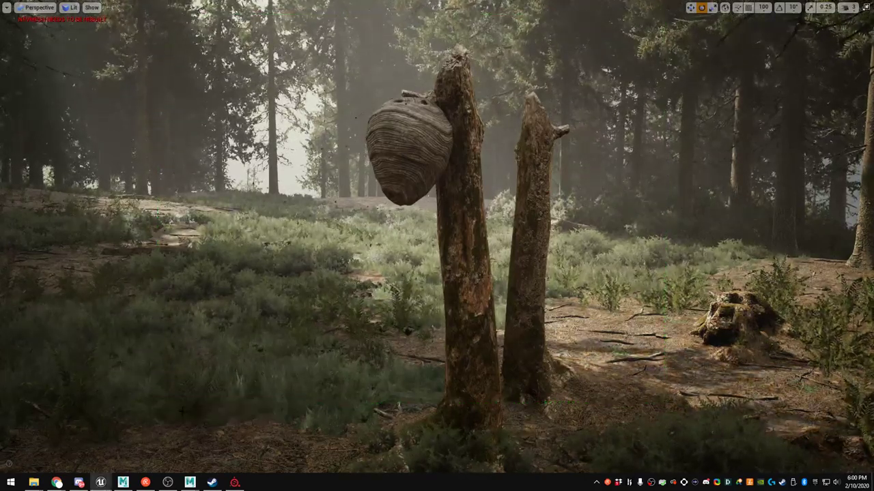
key("shift+Print")
key("Escape")
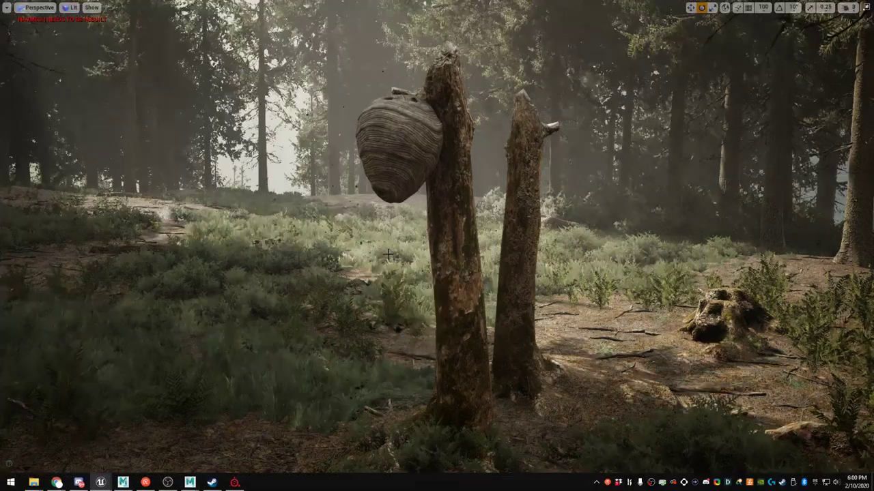
Leave the full-screen view, enlarge the level viewport and view the nest with its swarm up close from below
key("F11")
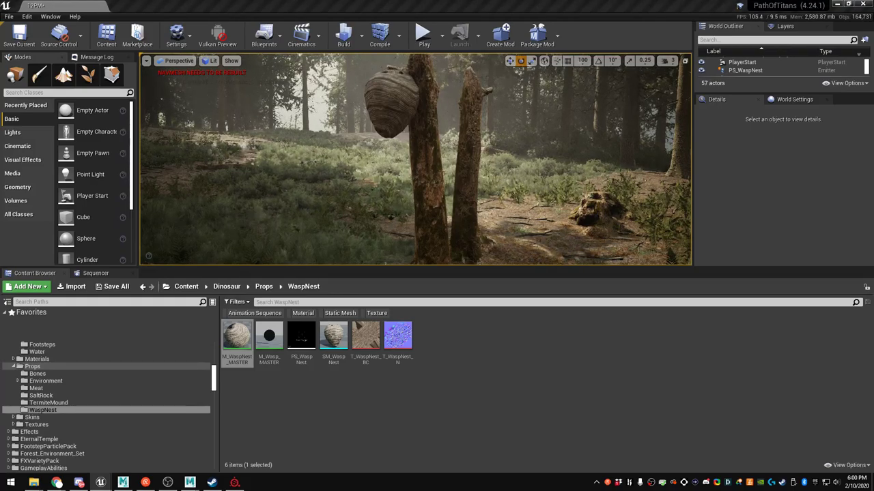
left_click(301, 335)
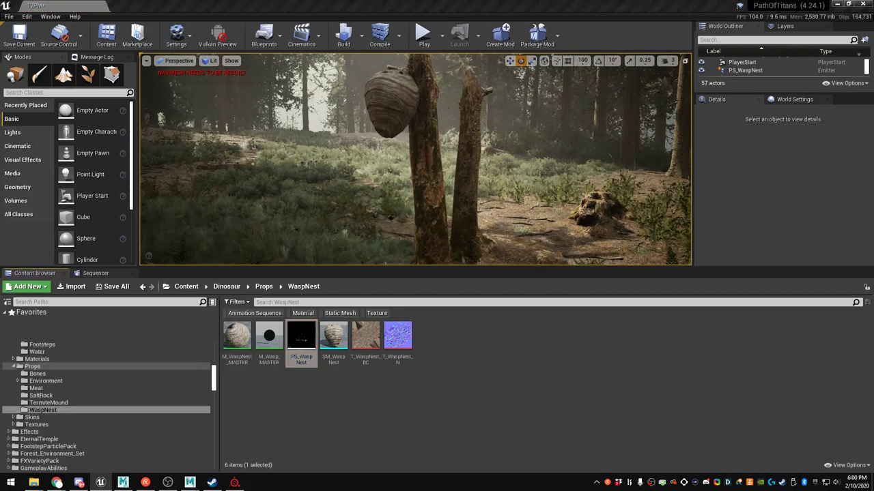
left_click_drag(453, 269, 453, 355)
key("w")
right_click_drag(447, 273, 361, 258)
key("s")
key("d")
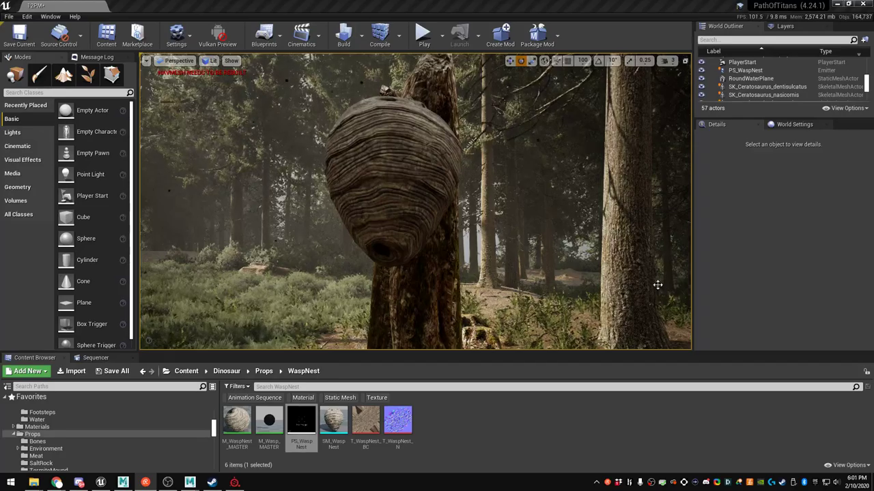
right_click_drag(620, 272, 464, 300)
right_click_drag(532, 300, 633, 251)
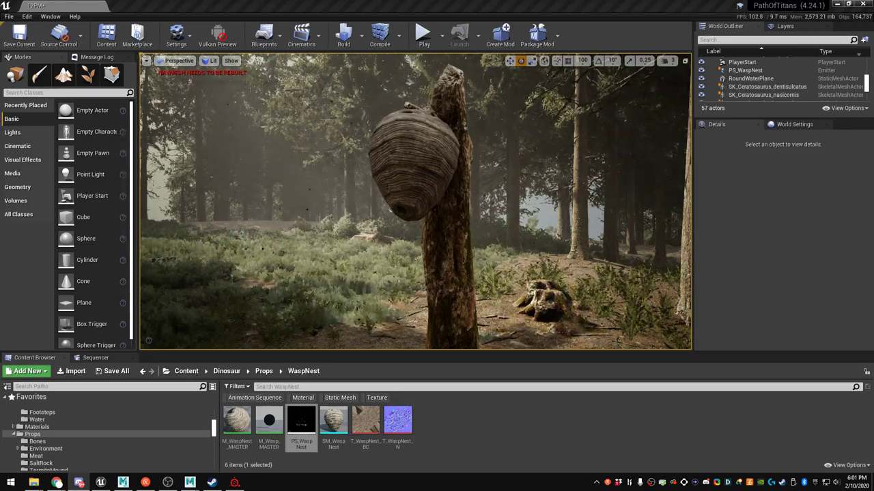
key("super+d")
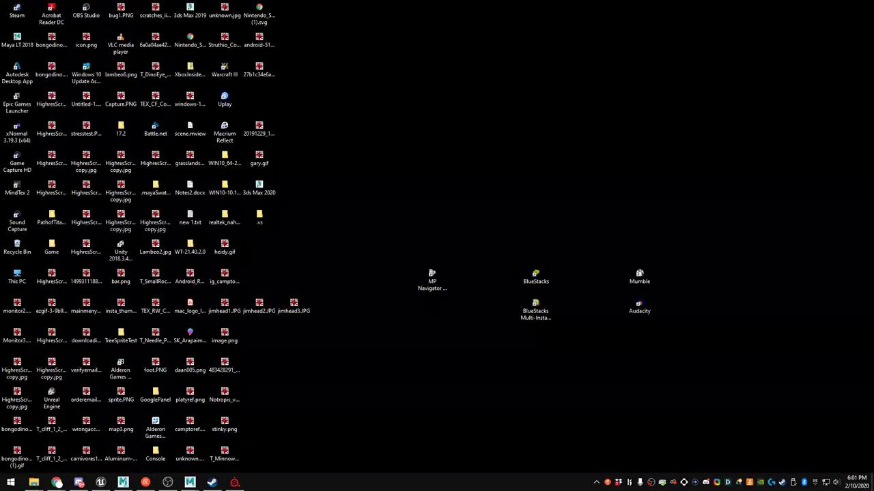
key("super+d")
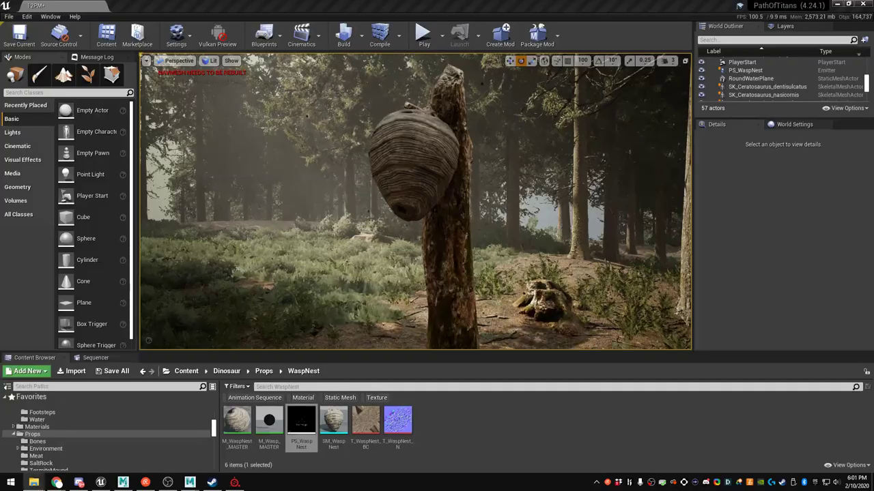
Open the recorded nest clip through the capture tool, play it back and close the player
right_click(716, 483)
left_click(665, 386)
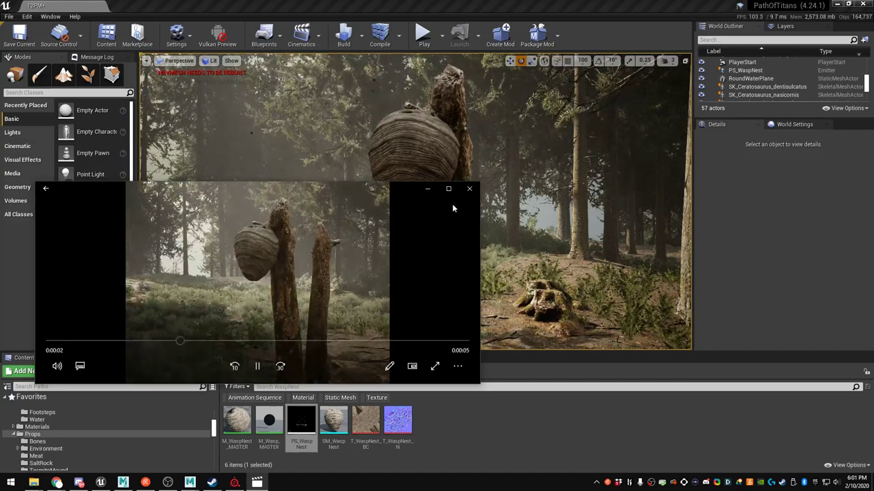
left_click(468, 189)
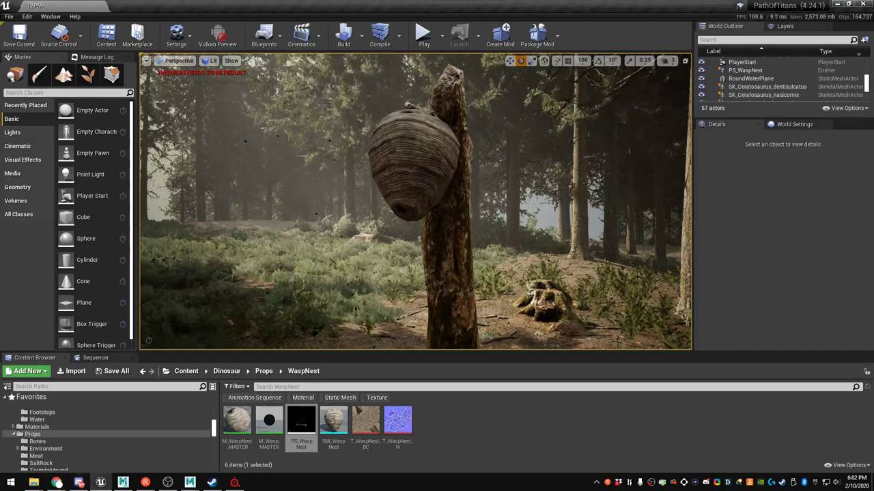
right_click_drag(447, 195, 441, 195)
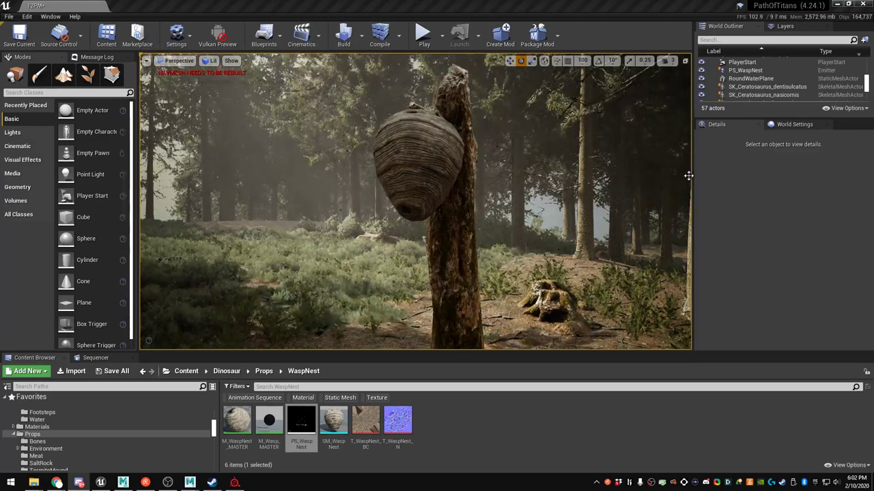
right_click_drag(457, 152, 452, 154)
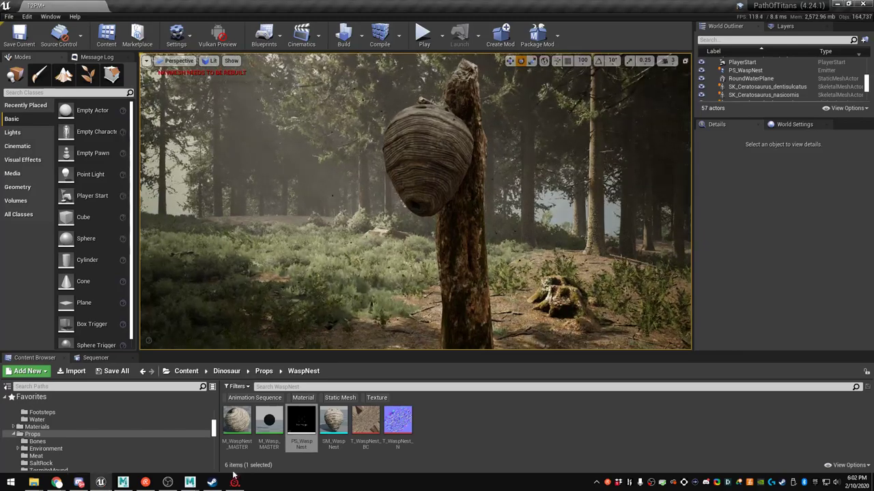
Switch to Mudbox and start a new scene with the Cube as the starting sculpture
left_click(190, 482)
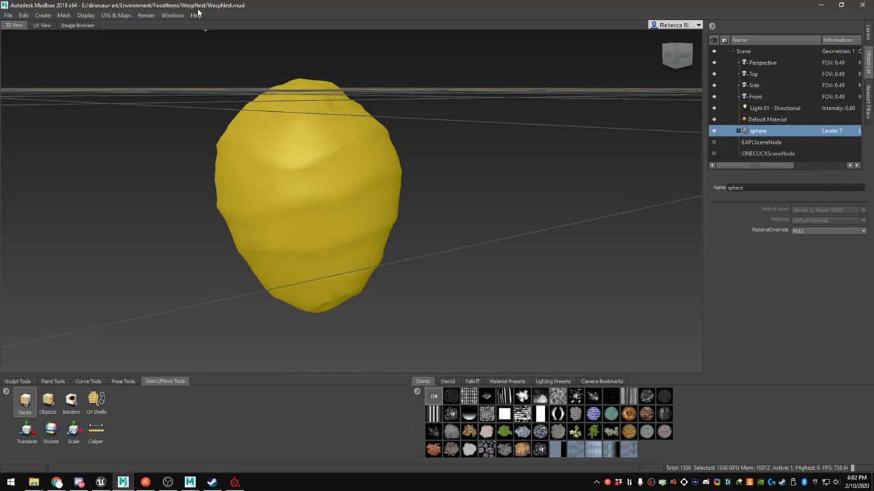
left_click(15, 18)
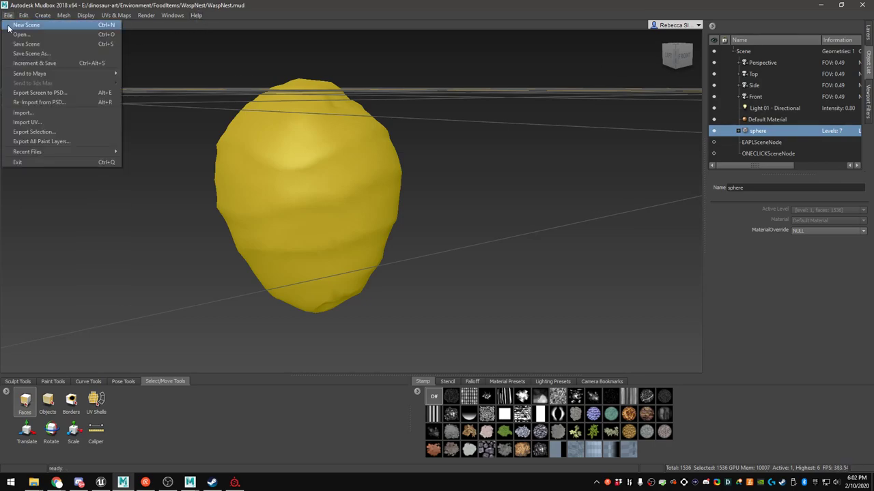
left_click(28, 27)
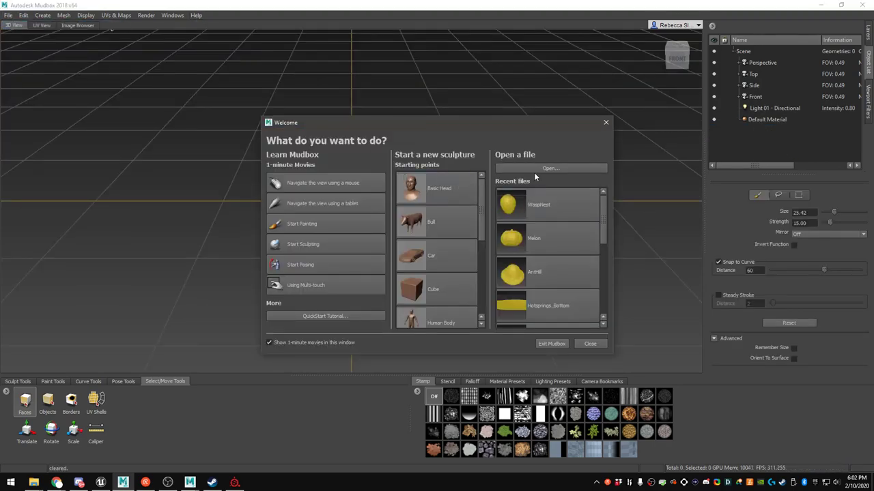
scroll(447, 260, "down", 1)
left_click(434, 247)
scroll(428, 235, "down", 4)
Pull the cube's underside downward with the Grab brush at size 236.74 to form a tall block with a rounded base
left_click_drag(374, 237, 374, 200, "alt")
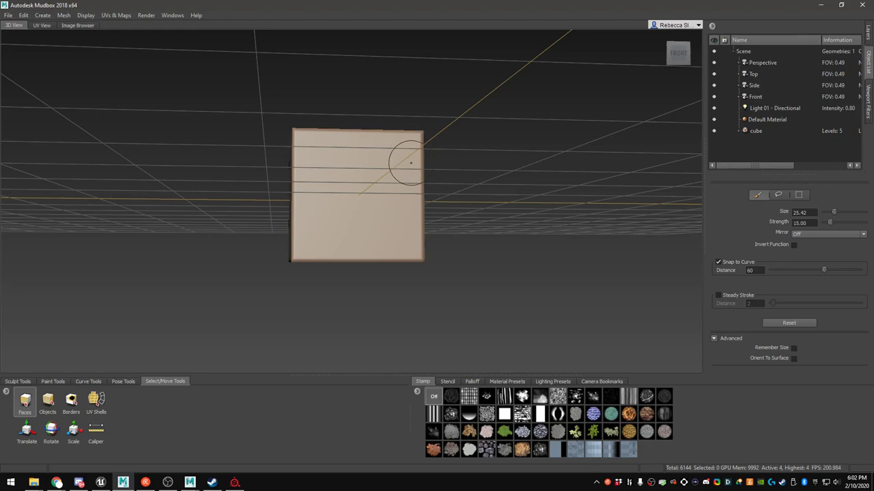
scroll(426, 169, "up", 3)
middle_click_drag(425, 188, 435, 167, "alt")
key("b")
left_click_drag(342, 195, 383, 195)
left_click(15, 384)
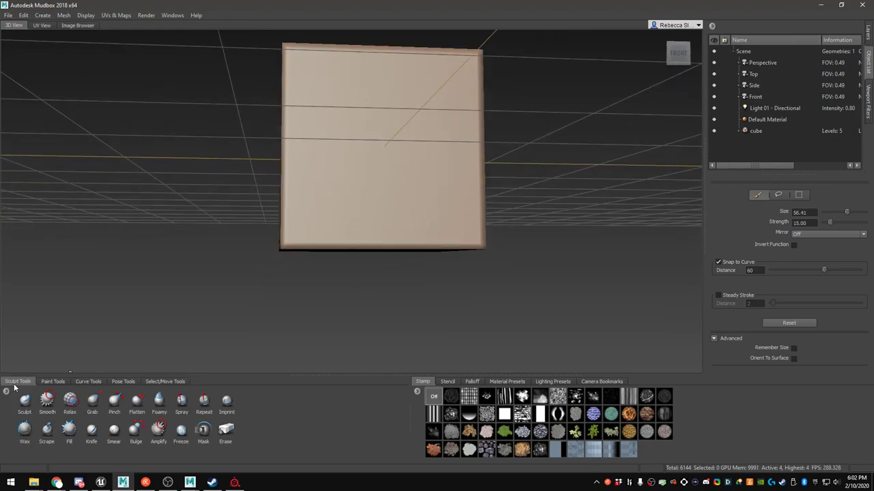
left_click(98, 403)
mouse_move(308, 259)
left_mouse_down("alt")
mouse_move(396, 188)
mouse_move(591, 197)
left_mouse_up("alt")
key("b")
left_click_drag(396, 183, 396, 300)
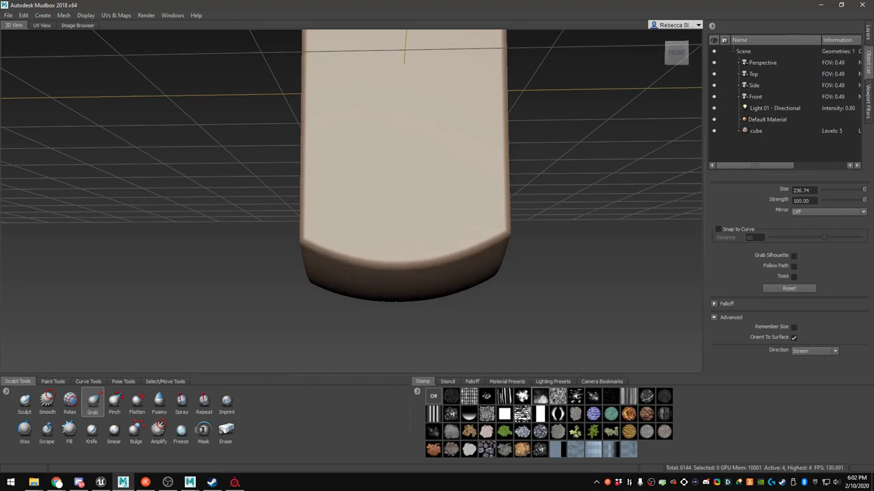
Smooth the stretched block's edges, top and base all round and nudge its shape with the Grab brush
mouse_move(353, 262)
left_mouse_down("alt")
mouse_move(283, 239)
mouse_move(400, 236)
mouse_move(407, 253)
mouse_move(455, 238)
mouse_move(375, 232)
left_mouse_up("alt")
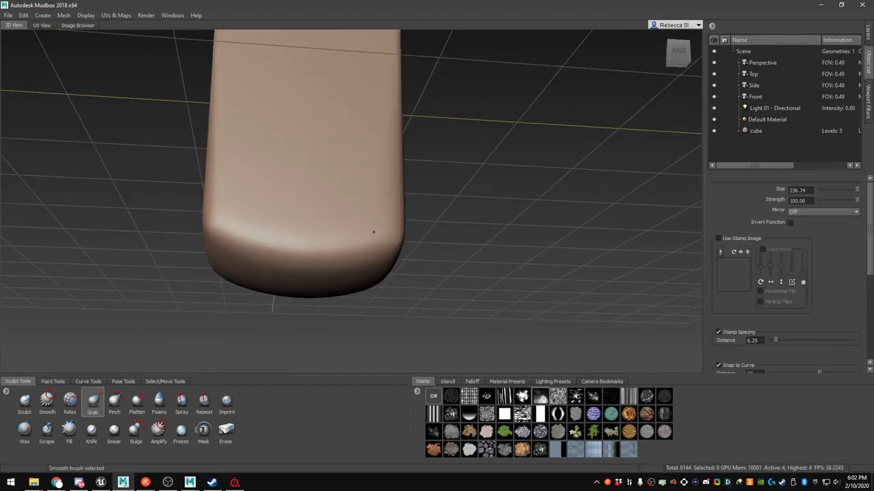
mouse_move(309, 215)
left_mouse_down("shift")
mouse_move(228, 209)
mouse_move(362, 210)
mouse_move(265, 230)
mouse_move(328, 251)
mouse_move(384, 234)
mouse_move(303, 221)
mouse_move(283, 236)
left_mouse_up("shift")
scroll(346, 181, "down", 4)
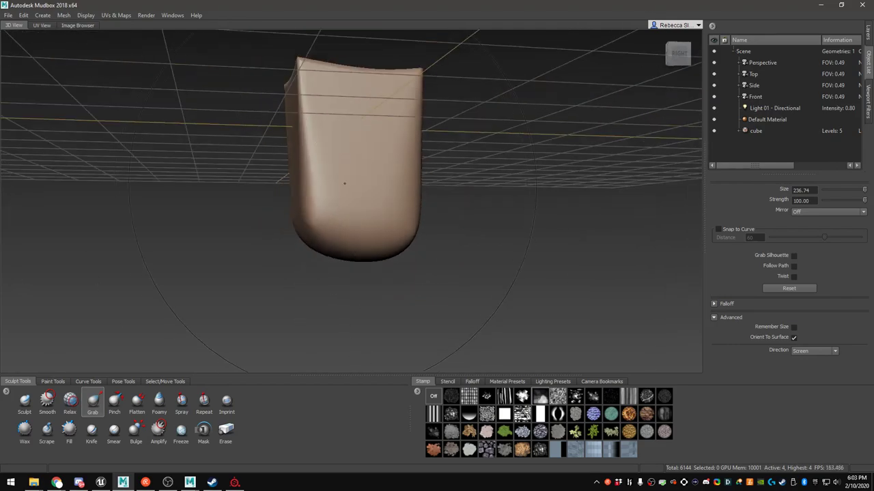
middle_click_drag(345, 182, 335, 200, "alt")
left_click_drag(335, 200, 355, 217, "alt")
key("shift")
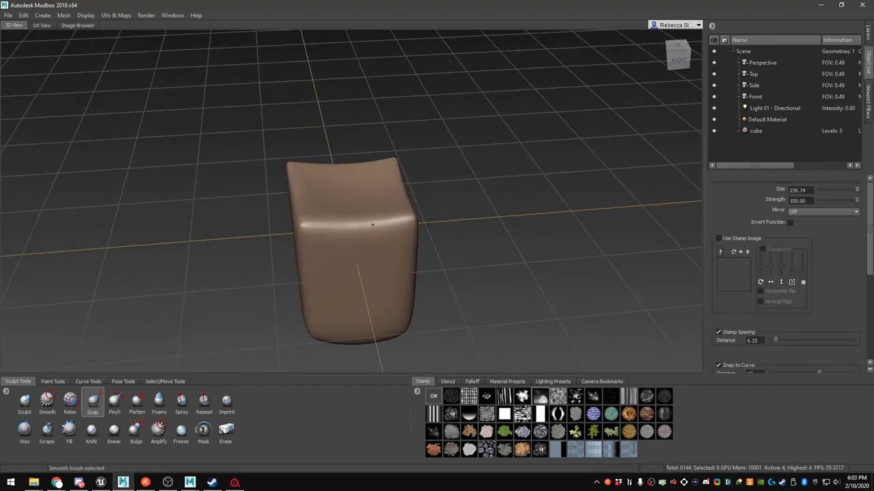
left_click_drag(348, 199, 379, 161, "alt")
mouse_move(413, 203)
left_mouse_down("alt")
mouse_move(397, 248)
mouse_move(304, 249)
mouse_move(338, 248)
mouse_move(352, 225)
left_mouse_up("alt")
left_click_drag(353, 263, 346, 267)
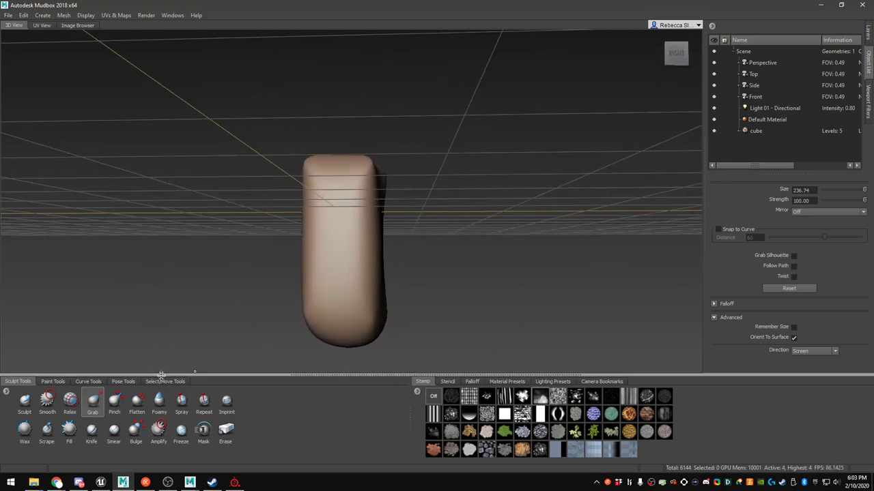
Work over the smoothed block from several sides with the Pinch brush enlarged to size 376.26
left_click(114, 401)
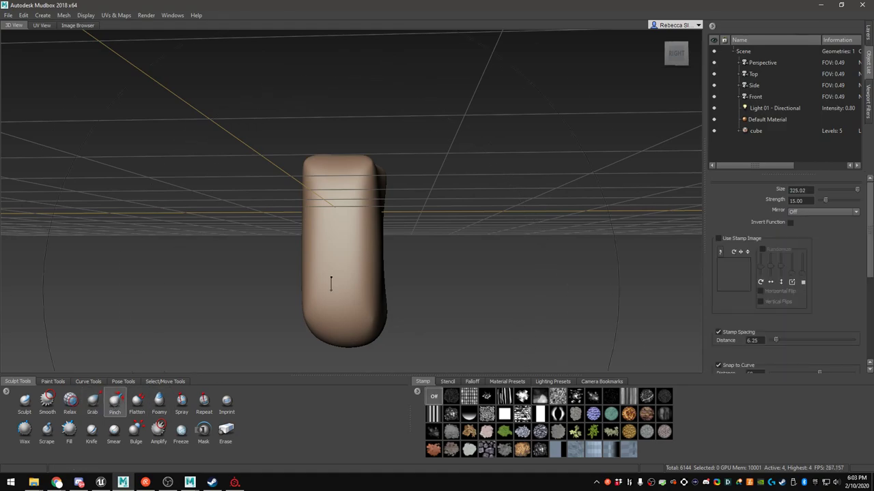
left_click_drag(327, 243, 209, 267, "alt")
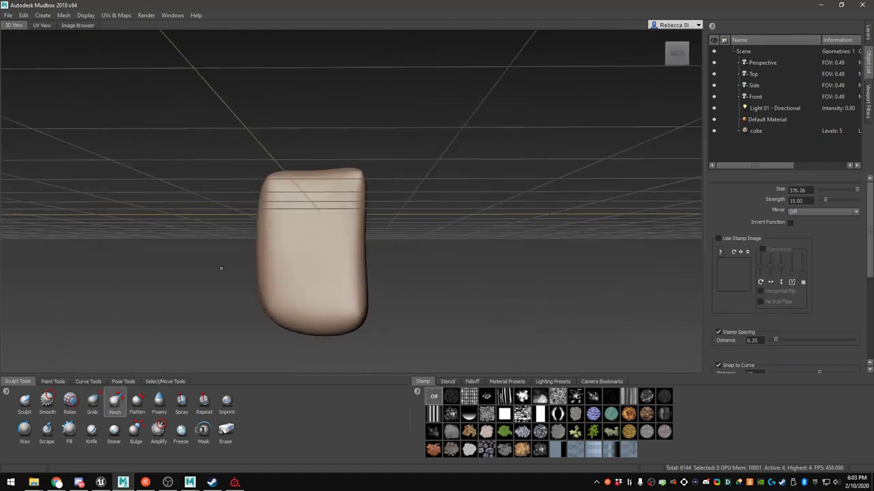
left_click_drag(327, 273, 357, 215, "alt")
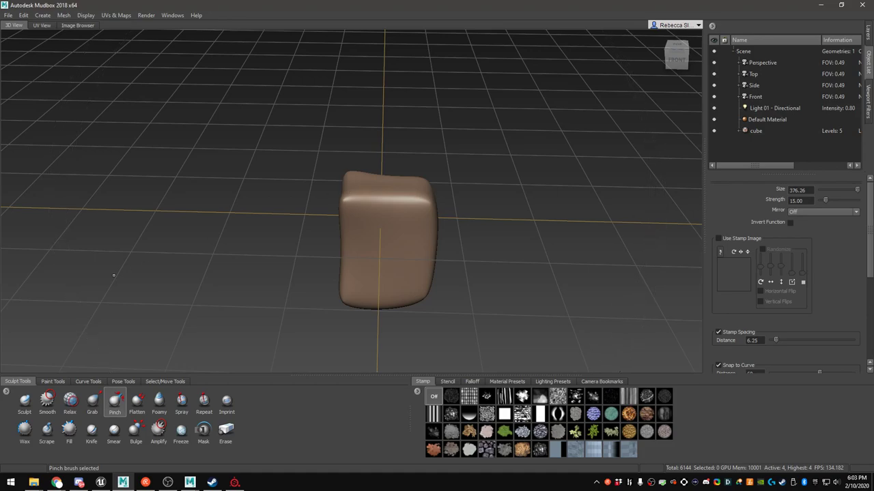
Set the Sculpt brush to size 40.60 and stroke lightly down the block's narrow side at strength 3.70
left_click(26, 403)
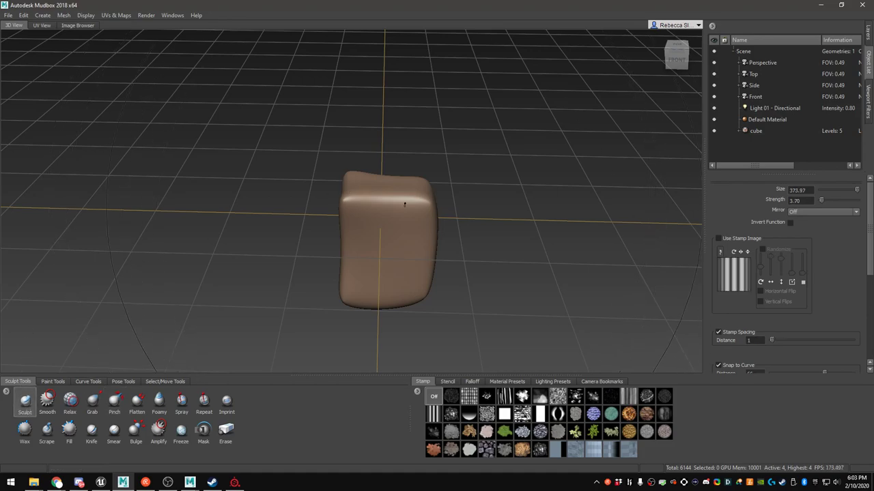
left_click_drag(405, 205, 369, 204)
left_click(56, 482)
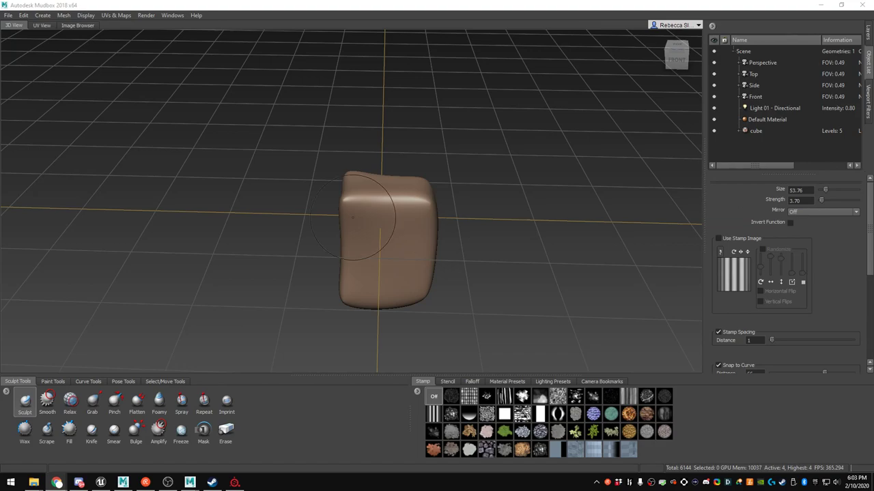
scroll(345, 227, "up", 5)
mouse_move(305, 267)
left_mouse_down("alt")
mouse_move(459, 268)
mouse_move(410, 277)
mouse_move(396, 266)
mouse_move(414, 303)
mouse_move(400, 225)
left_mouse_up("alt")
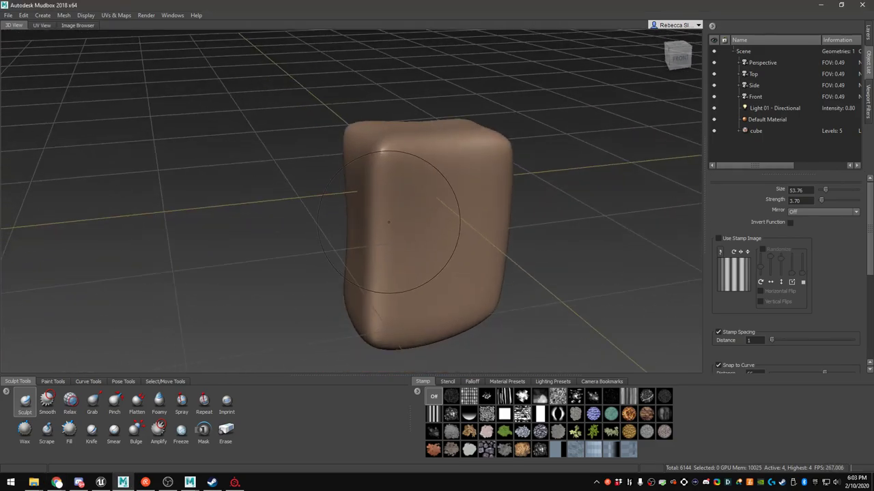
key("b")
left_click_drag(341, 218, 379, 219)
mouse_move(296, 245)
left_mouse_down("alt")
mouse_move(331, 208)
mouse_move(366, 214)
mouse_move(318, 203)
mouse_move(349, 214)
mouse_move(346, 313)
left_mouse_up("alt")
key("b")
mouse_move(350, 205)
left_mouse_down()
mouse_move(345, 170)
mouse_move(353, 319)
left_mouse_up()
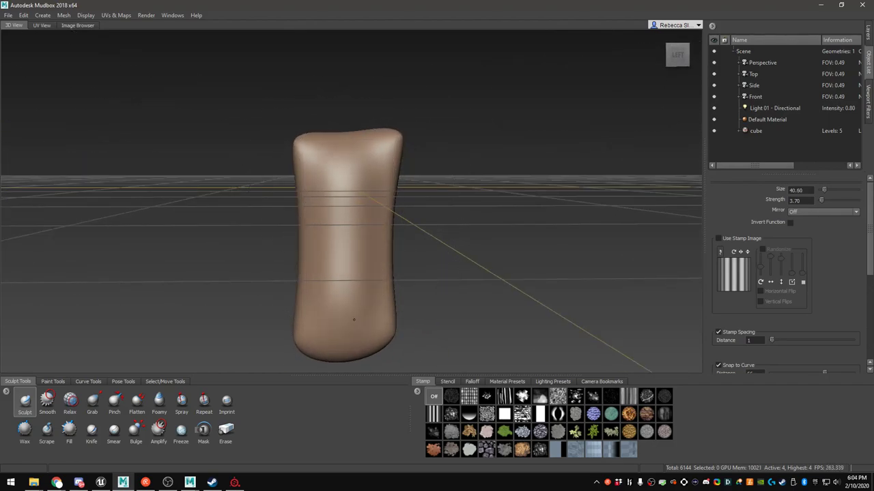
Raise the Sculpt brush strength to 26.80, build a thick vertical bulge along the narrow side and smooth it
left_click_drag(355, 161, 292, 337, "alt")
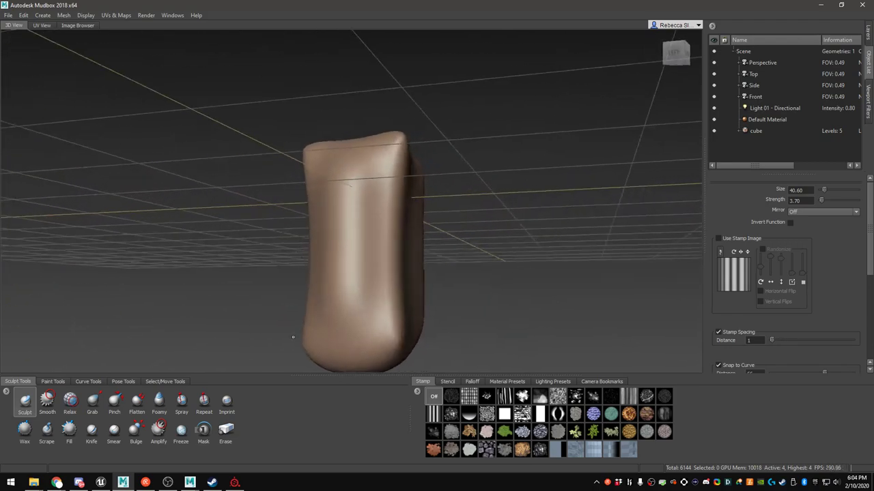
left_click_drag(830, 202, 832, 202)
left_click_drag(394, 219, 410, 232, "alt")
mouse_move(347, 156)
left_mouse_down()
mouse_move(345, 342)
mouse_move(328, 259)
mouse_move(353, 205)
mouse_move(355, 146)
left_mouse_up()
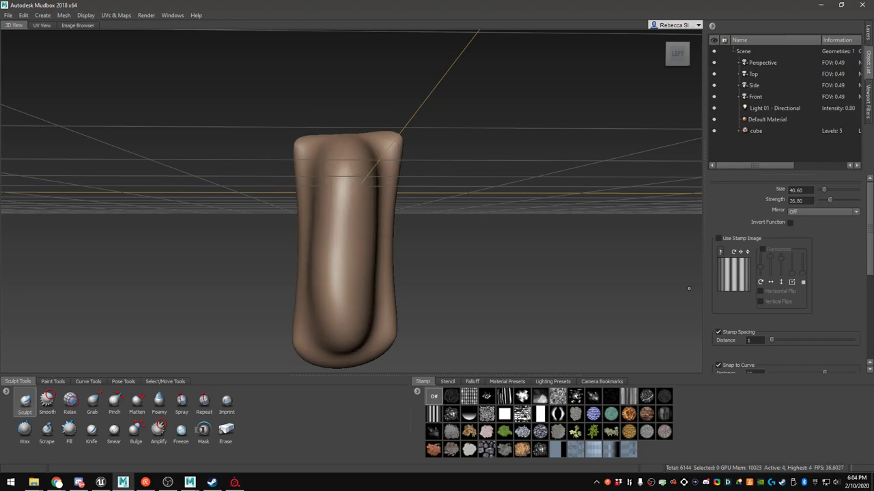
mouse_move(481, 179)
left_mouse_down("alt")
mouse_move(477, 165)
mouse_move(410, 176)
mouse_move(382, 162)
mouse_move(387, 178)
left_mouse_up("alt")
mouse_move(380, 117)
left_mouse_down("shift")
mouse_move(376, 248)
mouse_move(388, 293)
left_mouse_up("shift")
Widen the form by building up its other narrow side with repeated vertical Sculpt strokes
mouse_move(478, 212)
left_mouse_down("alt")
mouse_move(441, 209)
mouse_move(402, 231)
left_mouse_up("alt")
left_click_drag(412, 138, 408, 321)
left_click_drag(402, 232, 371, 194, "alt")
mouse_move(369, 150)
left_mouse_down()
mouse_move(365, 301)
mouse_move(365, 289)
left_mouse_up()
left_click_drag(372, 256, 394, 167, "alt")
left_click_drag(404, 74, 374, 198)
left_click_drag(390, 70, 356, 212)
left_click_drag(386, 80, 359, 198)
mouse_move(368, 198)
left_mouse_down("alt")
mouse_move(429, 267)
mouse_move(382, 307)
left_mouse_up("alt")
Reshape the lower part of the form with the Grab brush at size 40.60, pulling its side outward
left_click(92, 403)
mouse_move(295, 250)
left_mouse_down()
mouse_move(278, 269)
mouse_move(312, 296)
mouse_move(396, 205)
mouse_move(433, 224)
mouse_move(433, 271)
left_mouse_up()
left_click_drag(448, 215, 465, 216)
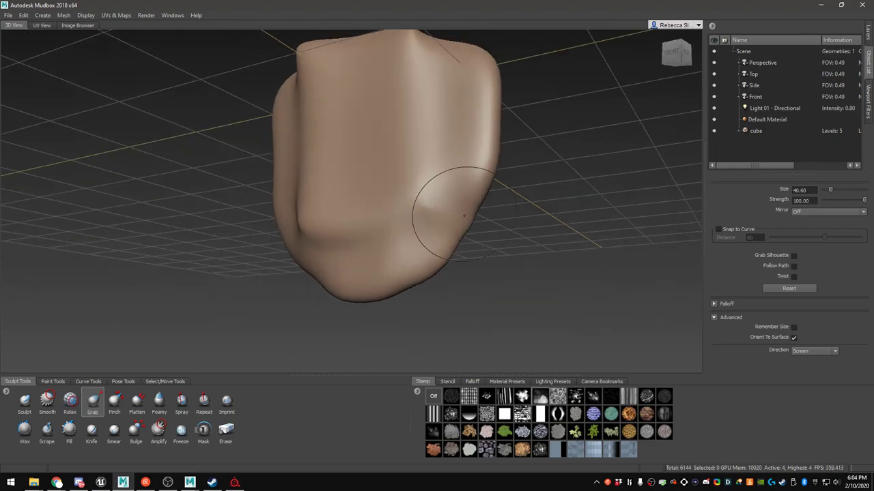
left_click_drag(425, 172, 432, 195, "alt")
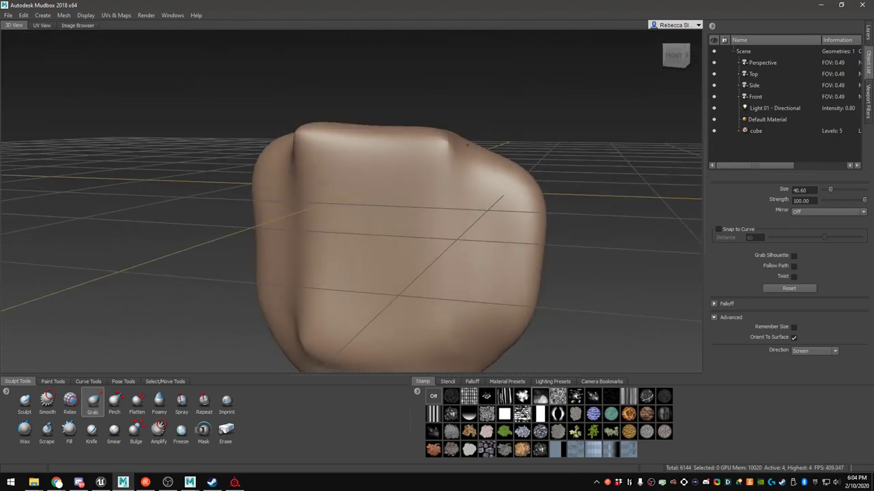
mouse_move(436, 154)
left_mouse_down("alt")
mouse_move(410, 136)
mouse_move(370, 139)
left_mouse_up("alt")
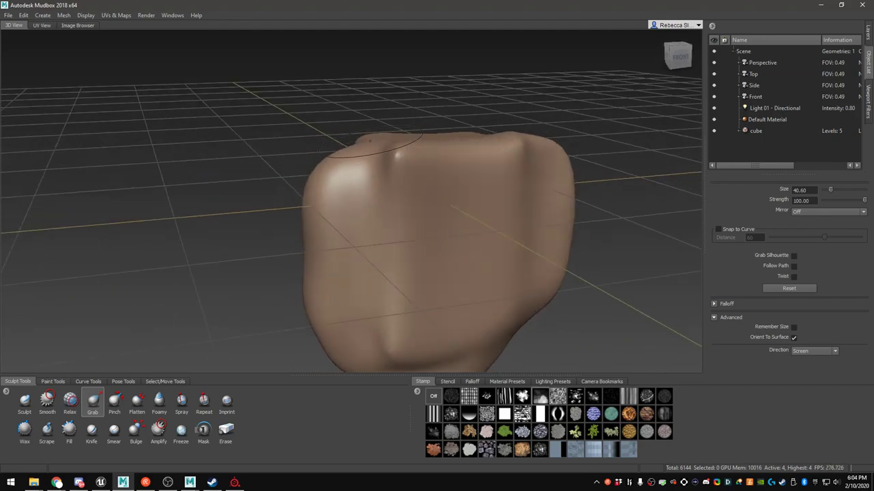
mouse_move(403, 164)
left_mouse_down("alt")
mouse_move(460, 194)
mouse_move(345, 202)
mouse_move(475, 208)
mouse_move(410, 167)
mouse_move(342, 260)
left_mouse_up("alt")
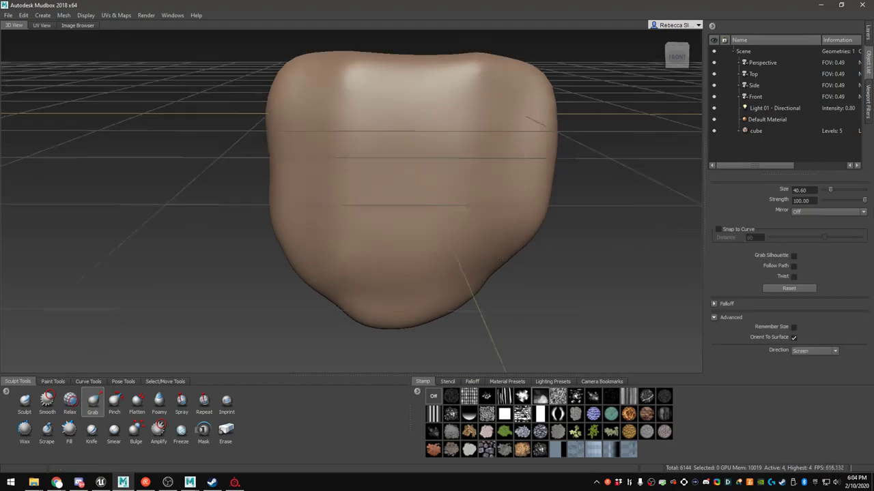
Pull both lower edges outward with the Grab brush at size 47.20 to fill out the tapered bottom
left_click_drag(388, 270, 394, 212, "alt")
left_click_drag(473, 248, 503, 265)
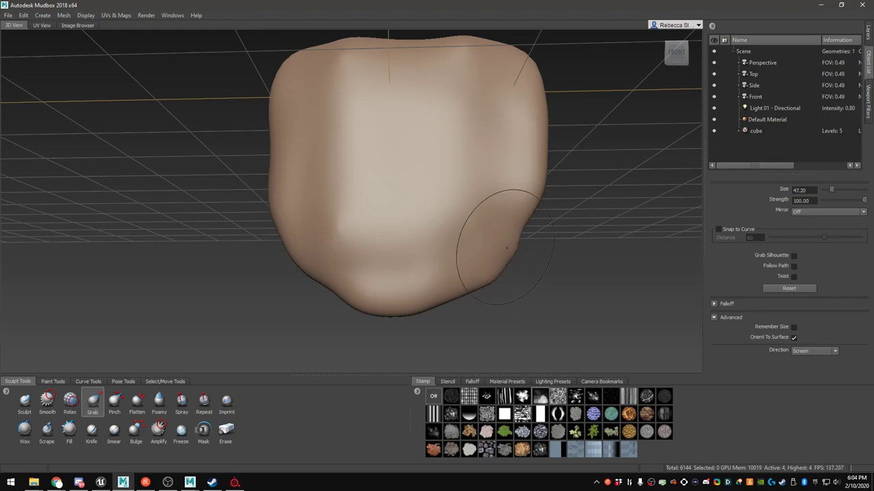
key("shift")
left_click_drag(329, 288, 319, 290)
Smooth the hard vertical ridges on the back of the form
left_click_drag(375, 186, 334, 157, "alt")
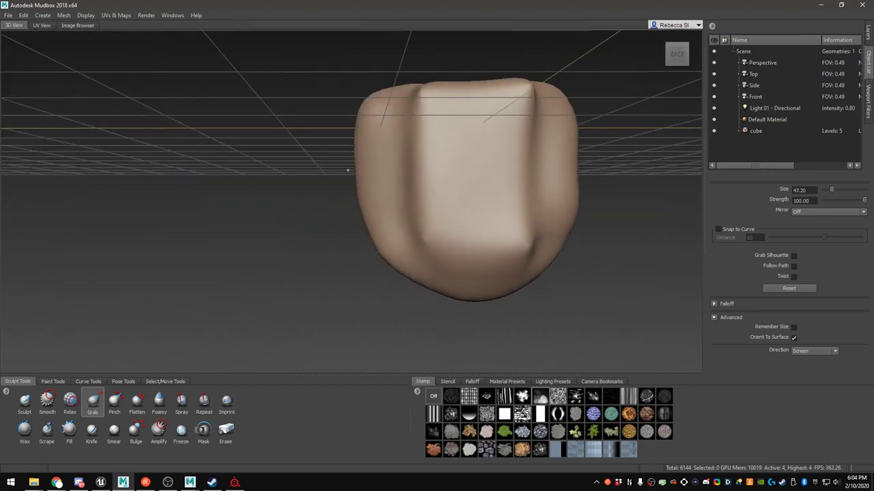
key("shift")
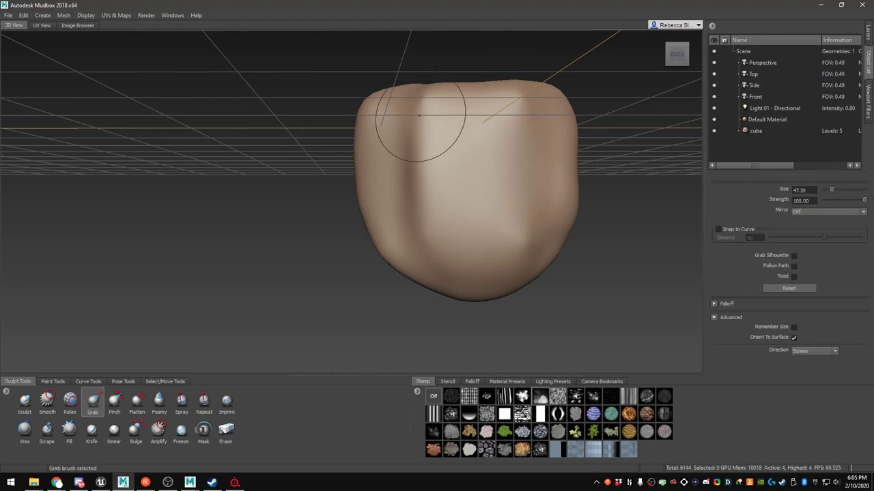
left_click_drag(414, 226, 328, 266, "alt")
middle_click_drag(322, 123, 425, 239, "alt")
left_click_drag(425, 239, 307, 202, "alt")
left_click_drag(362, 220, 175, 395, "alt")
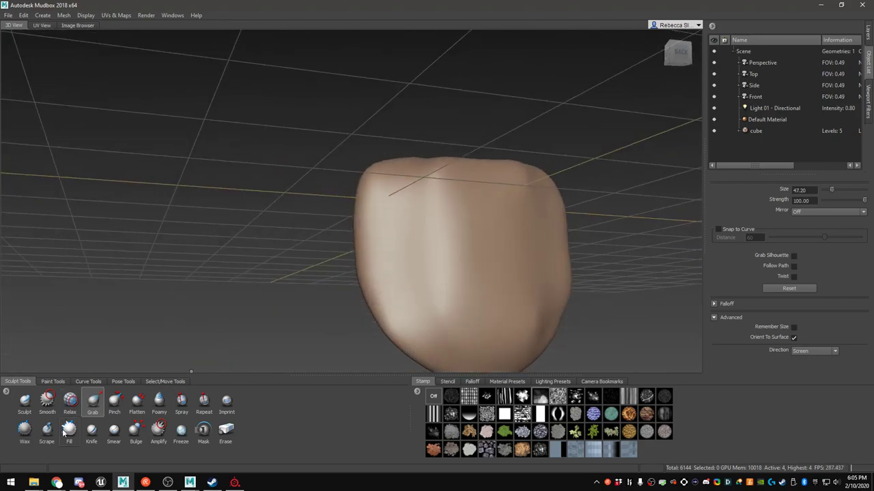
Add volume to the back with the Foamy brush without its stamp image and smooth the result
left_click(159, 402)
left_click_drag(409, 186, 432, 323)
key("ctrl+z")
left_click(718, 238)
mouse_move(410, 175)
left_mouse_down()
mouse_move(439, 327)
mouse_move(646, 352)
mouse_move(498, 263)
left_mouse_up()
key("shift")
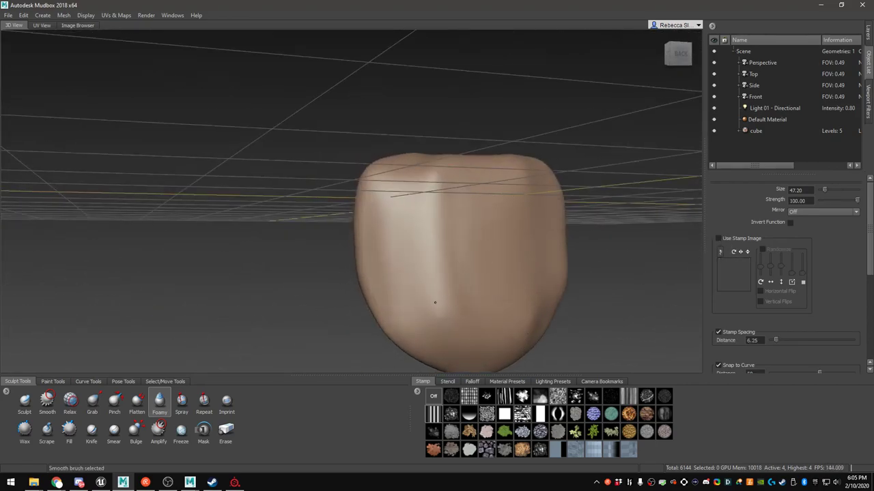
left_click_drag(498, 137, 448, 316, "alt")
key("shift")
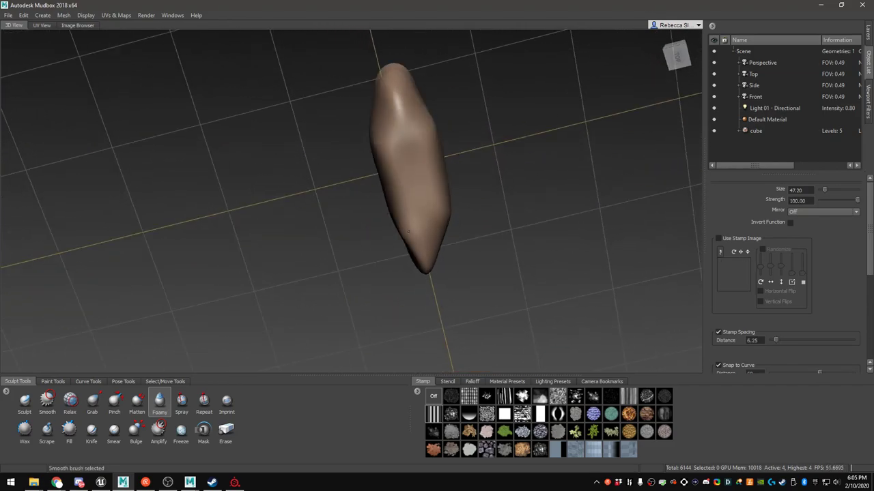
Adjust the form's outline from below with the Grab brush at size 52.00
left_click(92, 402)
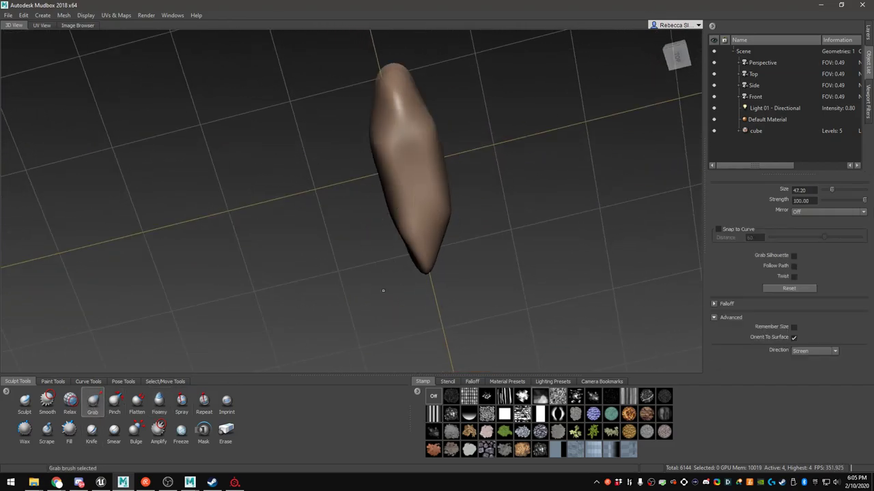
left_click_drag(434, 238, 382, 233, "alt")
mouse_move(377, 196)
left_mouse_down()
mouse_move(386, 210)
mouse_move(367, 150)
left_mouse_up()
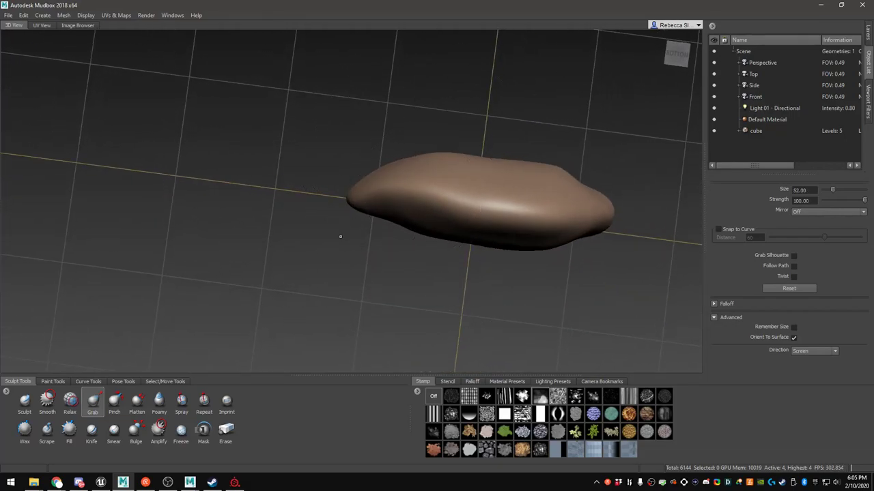
Build up the form's edge with Sculpt strokes at size 27.97 and strength 13.40
left_click(24, 403)
left_click_drag(410, 190, 469, 157, "alt")
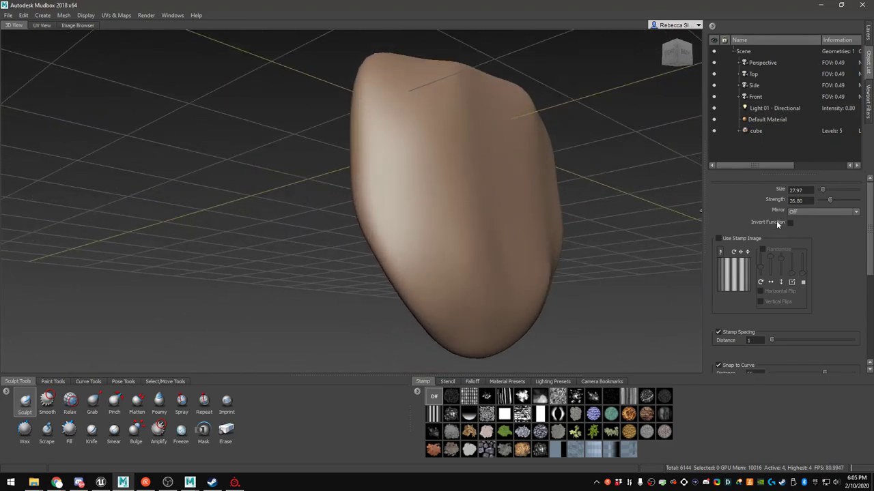
left_click_drag(826, 201, 827, 201)
left_click_drag(486, 144, 425, 134, "alt")
mouse_move(405, 74)
left_mouse_down()
mouse_move(390, 91)
mouse_move(456, 283)
mouse_move(493, 205)
mouse_move(410, 98)
left_mouse_up()
key("ctrl+z")
mouse_move(405, 54)
left_mouse_down()
mouse_move(393, 73)
mouse_move(441, 273)
mouse_move(524, 308)
left_mouse_up()
left_click_drag(524, 308, 567, 296, "alt")
Smooth the newly sculpted strokes so they blend into the form's upper edge and front
mouse_move(434, 108)
left_mouse_down("shift")
mouse_move(435, 181)
mouse_move(467, 265)
mouse_move(513, 290)
mouse_move(406, 186)
left_mouse_up("shift")
mouse_move(396, 129)
left_mouse_down("shift")
mouse_move(470, 232)
mouse_move(410, 181)
left_mouse_up("shift")
middle_click_drag(410, 181, 482, 270, "alt")
mouse_move(471, 268)
left_mouse_down("alt")
mouse_move(517, 282)
mouse_move(400, 155)
left_mouse_up("alt")
key("shift")
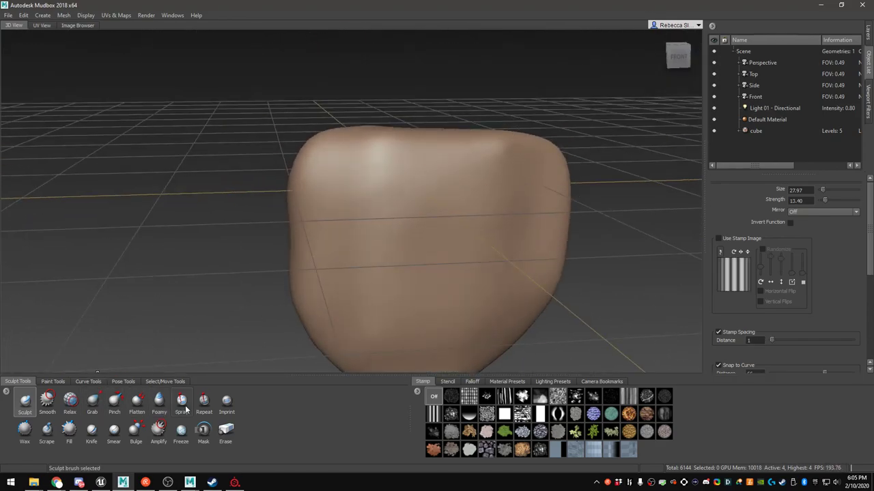
Even out the form's front and back with the Flatten brush at size 81.32 and strength 30.50, blending with Smooth
left_click(137, 402)
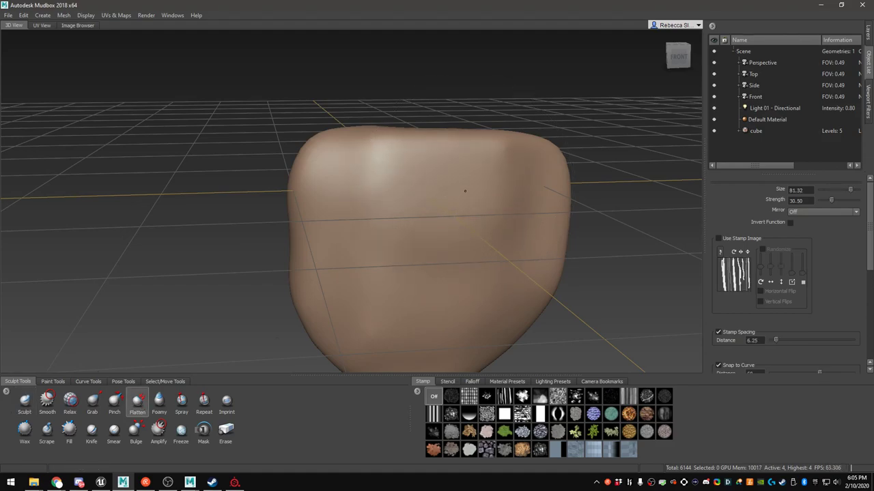
mouse_move(421, 176)
left_mouse_down("alt")
mouse_move(446, 254)
mouse_move(417, 175)
mouse_move(371, 246)
mouse_move(375, 300)
left_mouse_up("alt")
mouse_move(441, 321)
left_mouse_down("alt")
mouse_move(458, 230)
mouse_move(446, 275)
mouse_move(403, 288)
mouse_move(458, 189)
mouse_move(448, 108)
mouse_move(425, 111)
left_mouse_up("alt")
mouse_move(453, 250)
left_mouse_down("alt")
mouse_move(382, 97)
mouse_move(350, 244)
mouse_move(484, 208)
mouse_move(435, 215)
mouse_move(394, 252)
mouse_move(410, 196)
mouse_move(381, 160)
mouse_move(522, 187)
mouse_move(563, 240)
mouse_move(423, 187)
left_mouse_up("alt")
key("shift")
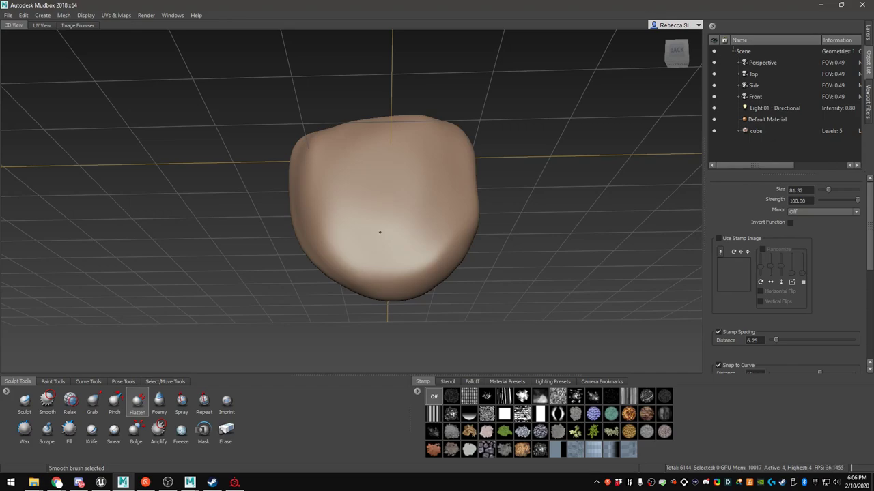
left_click_drag(379, 232, 364, 256, "alt")
left_click_drag(336, 221, 334, 251, "alt")
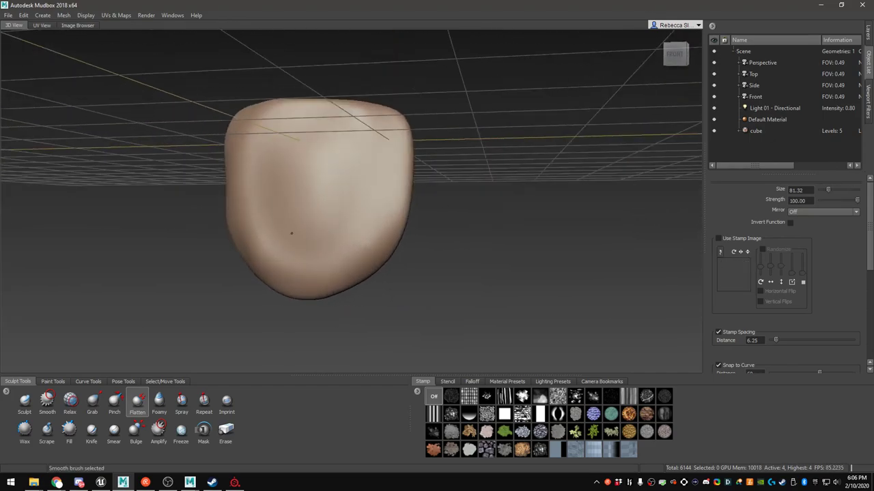
Try a long Flatten stroke across the form's front and undo it
mouse_move(339, 148)
left_mouse_down("alt")
mouse_move(233, 145)
mouse_move(352, 165)
mouse_move(209, 222)
left_mouse_up("alt")
mouse_move(368, 157)
left_mouse_down()
mouse_move(384, 230)
mouse_move(422, 154)
mouse_move(477, 243)
mouse_move(430, 158)
mouse_move(388, 184)
mouse_move(539, 328)
mouse_move(645, 205)
mouse_move(608, 271)
left_mouse_up()
key("ctrl+z")
left_click_drag(546, 293, 566, 243, "alt")
mouse_move(478, 246)
left_mouse_down("alt")
mouse_move(519, 225)
mouse_move(425, 226)
left_mouse_up("alt")
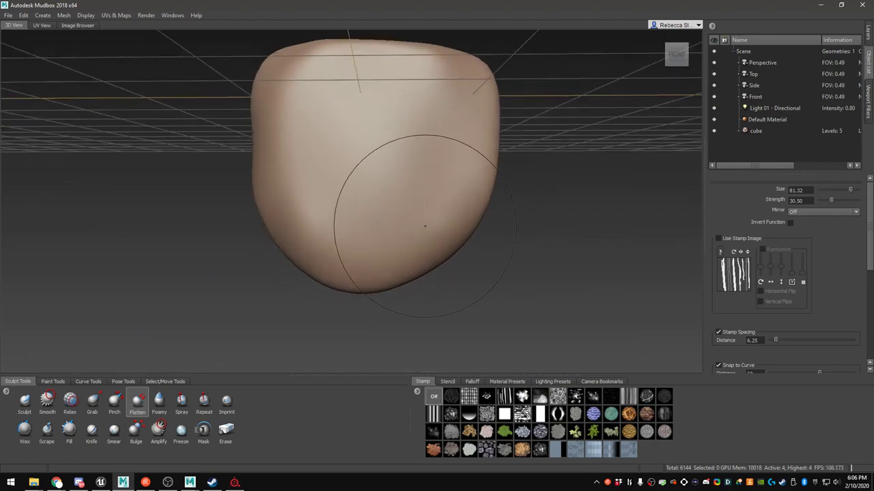
scroll(426, 226, "down", 3)
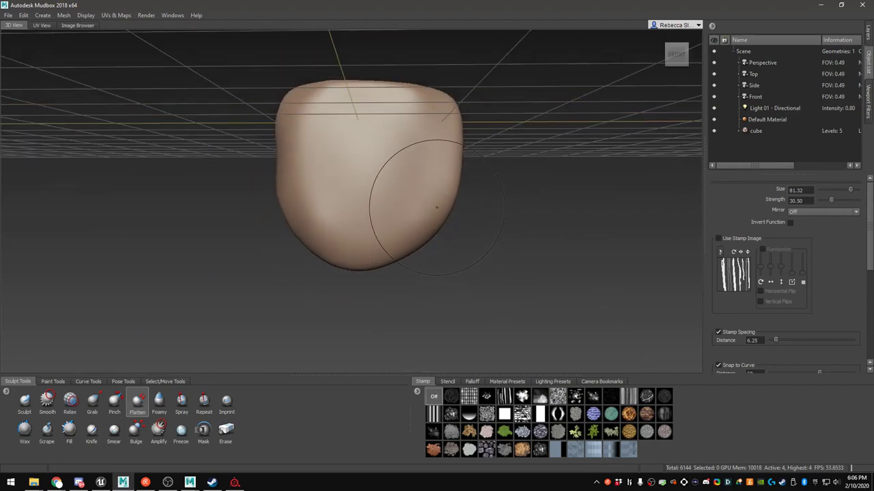
Scale the form along its depth axis to 0.574, working from the side view
key("alt+Tab")
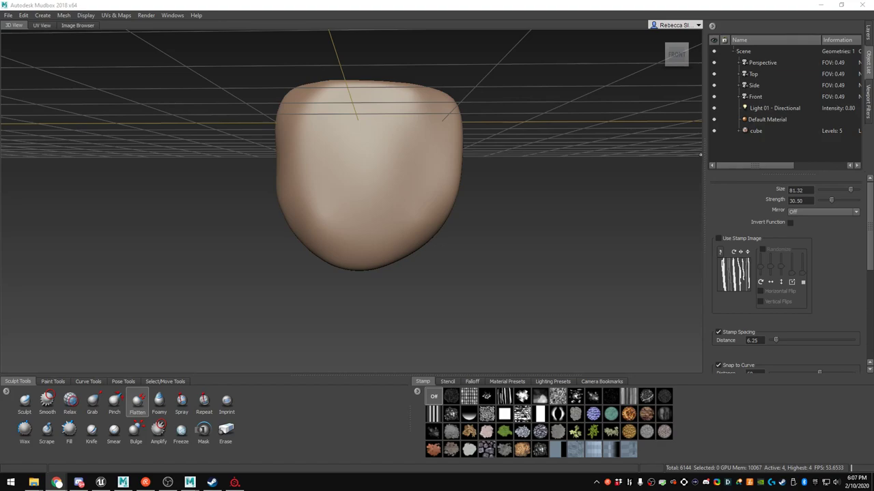
scroll(509, 175, "up", 3)
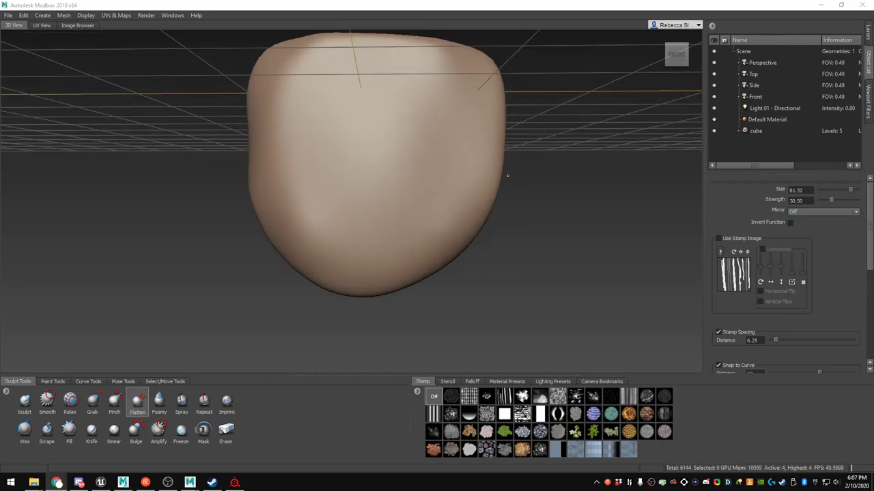
middle_click_drag(437, 157, 503, 214, "alt")
left_click_drag(503, 214, 607, 222, "alt")
middle_click_drag(608, 222, 490, 202, "alt")
left_click_drag(490, 200, 357, 286, "alt")
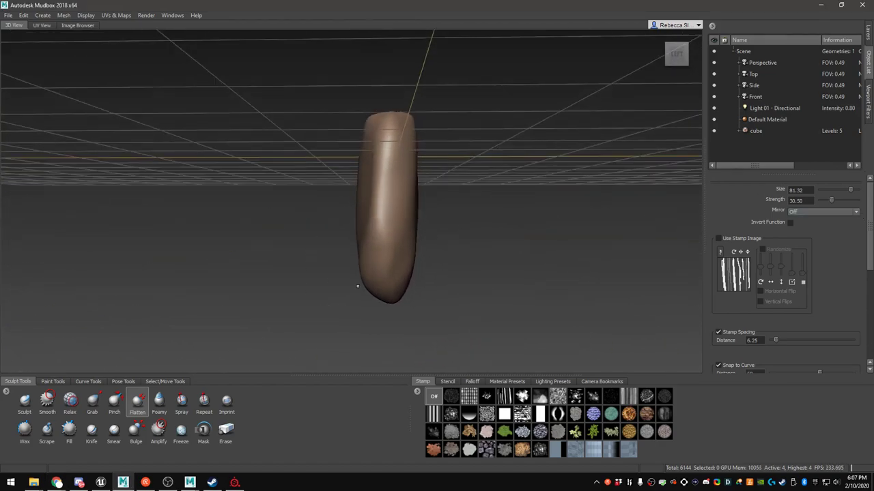
left_click(88, 382)
left_click(147, 383)
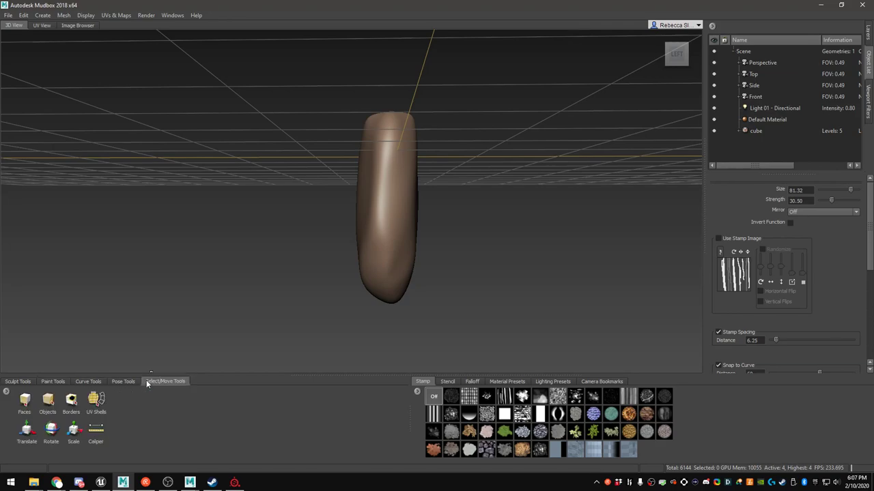
left_click(72, 430)
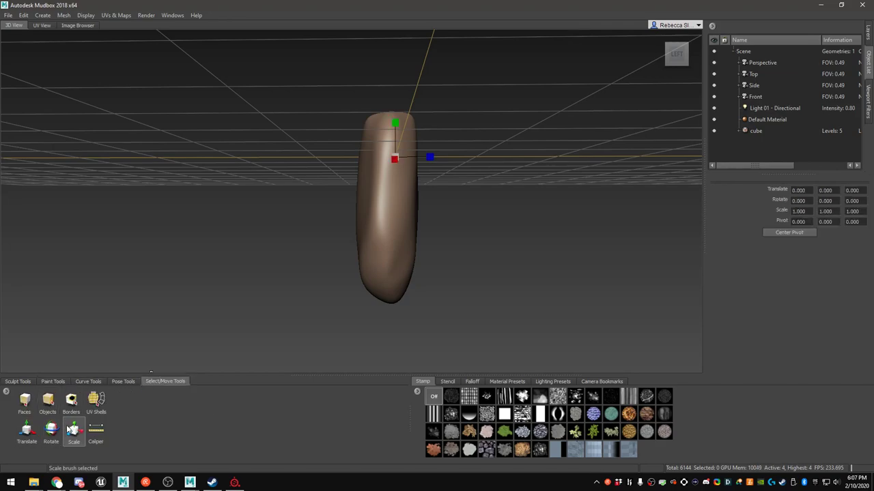
left_click_drag(430, 160, 551, 158)
left_click_drag(249, 198, 273, 166, "alt")
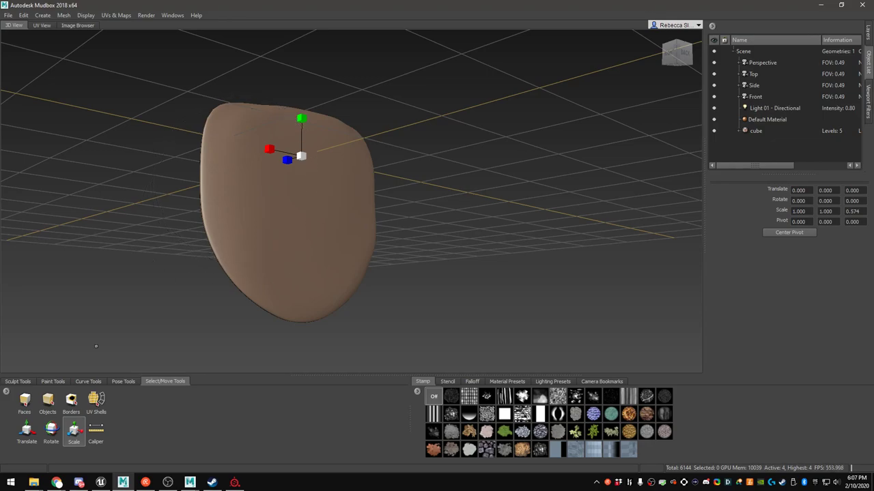
Smooth the thinned form's narrow side edges from top to bottom with the brush at size 81.32
left_click(19, 381)
left_click_drag(237, 267, 197, 243, "alt")
left_click_drag(237, 188, 370, 174, "alt")
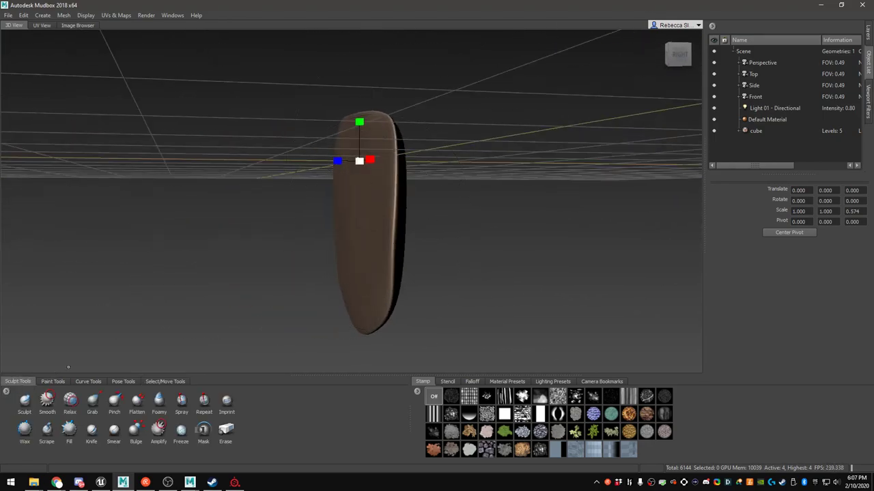
key("1")
left_click_drag(374, 130, 422, 157, "alt")
mouse_move(353, 273)
left_mouse_down("shift")
mouse_move(363, 248)
mouse_move(507, 263)
left_mouse_up("shift")
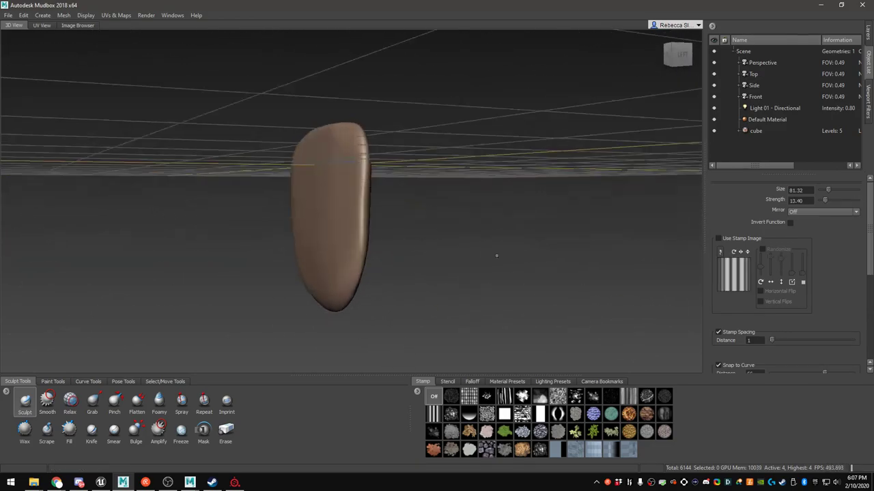
left_click_drag(351, 160, 361, 221, "shift")
Examine the thinned form's thickness and outline from the side, front and back
left_click_drag(252, 239, 58, 235, "alt")
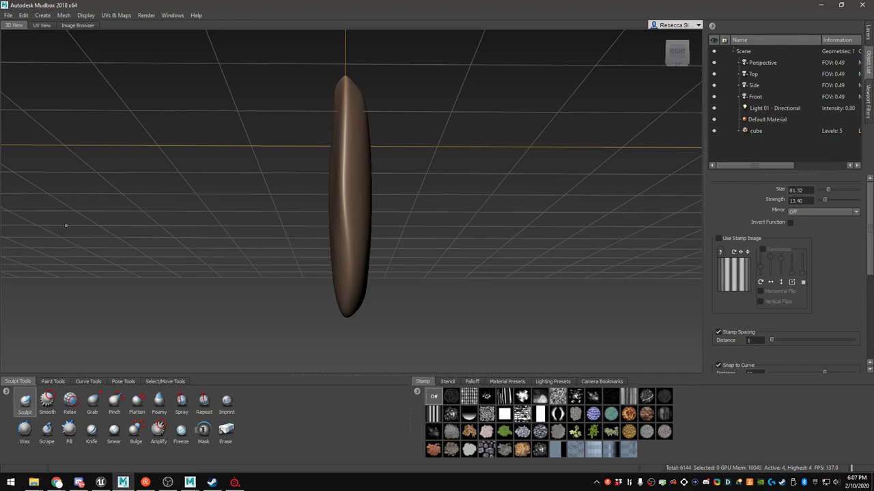
mouse_move(155, 202)
left_mouse_down("alt")
mouse_move(330, 235)
mouse_move(351, 212)
mouse_move(382, 213)
mouse_move(267, 181)
mouse_move(240, 211)
mouse_move(307, 193)
mouse_move(288, 192)
mouse_move(478, 205)
left_mouse_up("alt")
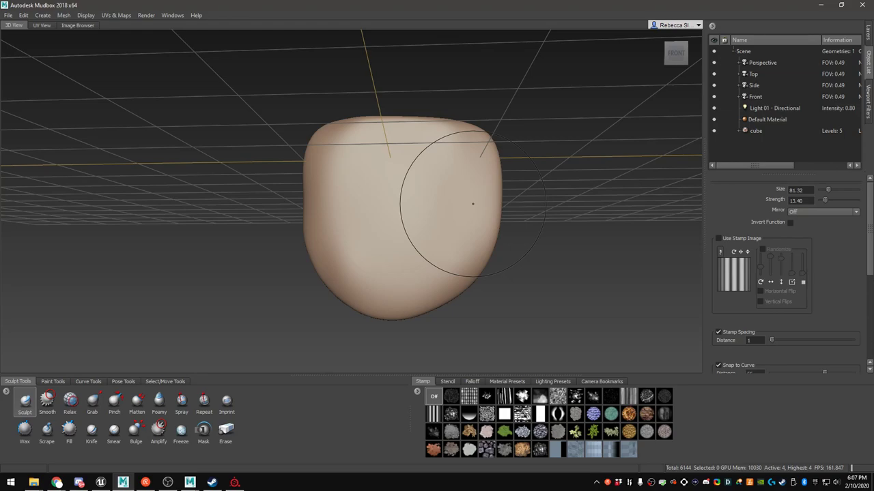
scroll(491, 181, "up", 3)
left_click_drag(518, 188, 229, 269, "alt")
scroll(362, 168, "down", 5)
left_click_drag(287, 217, 119, 218, "alt")
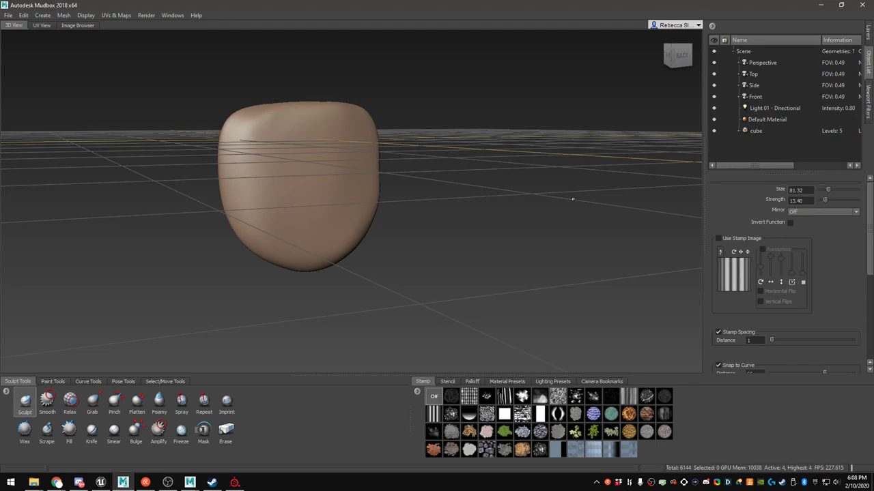
left_click_drag(485, 204, 697, 223, "alt")
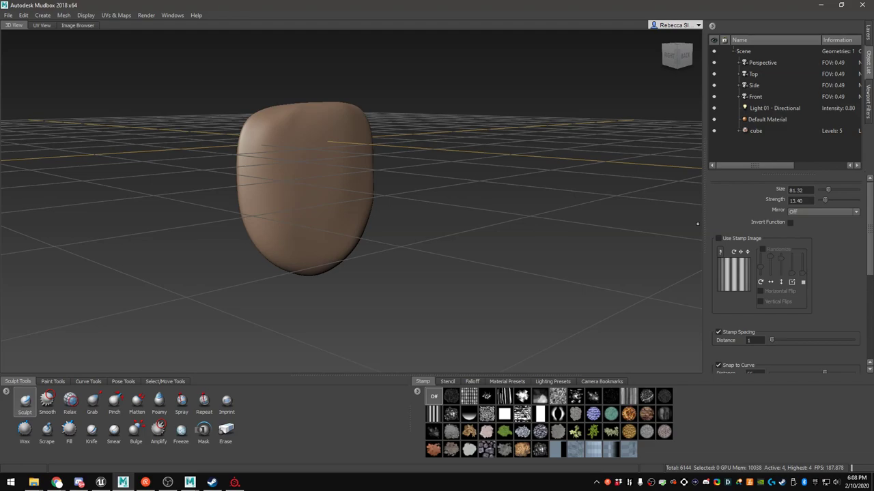
key("alt+Tab")
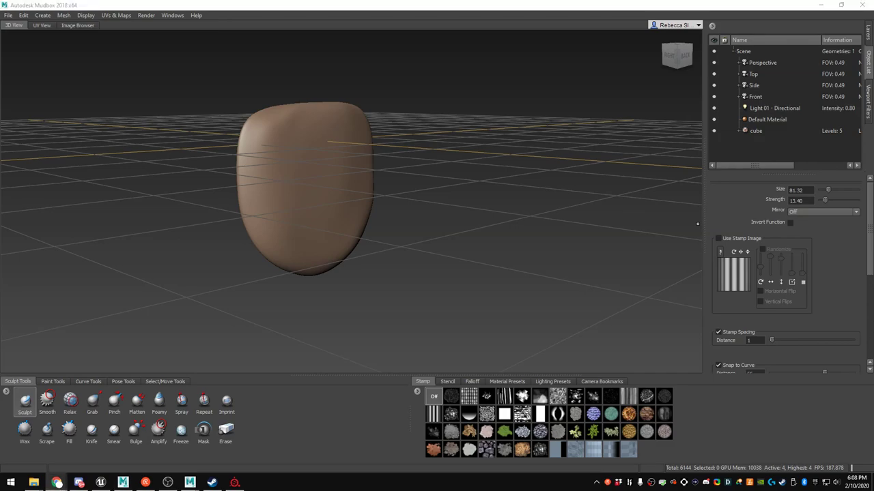
Pull uneven bumps and dents into both side edges with the Grab brush at size 23.80 and strength 100
mouse_move(317, 202)
left_mouse_down("alt")
mouse_move(309, 191)
mouse_move(259, 183)
mouse_move(395, 179)
mouse_move(527, 189)
mouse_move(443, 179)
mouse_move(267, 208)
mouse_move(264, 194)
mouse_move(321, 225)
mouse_move(339, 212)
mouse_move(309, 210)
mouse_move(331, 225)
mouse_move(325, 235)
mouse_move(402, 207)
left_mouse_up("alt")
key("b")
left_click(92, 401)
left_click_drag(534, 184, 519, 179)
mouse_move(518, 179)
left_mouse_down("alt")
mouse_move(434, 188)
mouse_move(484, 184)
left_mouse_up("alt")
key("b")
mouse_move(501, 258)
left_mouse_down()
mouse_move(493, 257)
mouse_move(509, 267)
mouse_move(334, 164)
left_mouse_up()
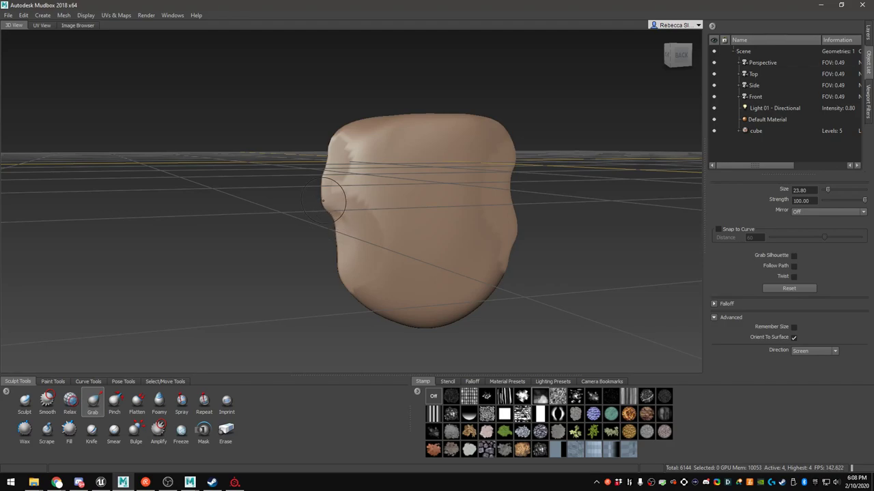
Reshape the lower edge into an irregular tip with the Grab brush at size 66.42, and smooth the side bumps
mouse_move(320, 190)
left_mouse_down("alt")
mouse_move(400, 185)
mouse_move(371, 181)
mouse_move(380, 300)
mouse_move(352, 305)
mouse_move(376, 292)
mouse_move(340, 300)
left_mouse_up("alt")
key("b")
mouse_move(420, 329)
left_mouse_down()
mouse_move(482, 339)
mouse_move(435, 348)
left_mouse_up()
key("b")
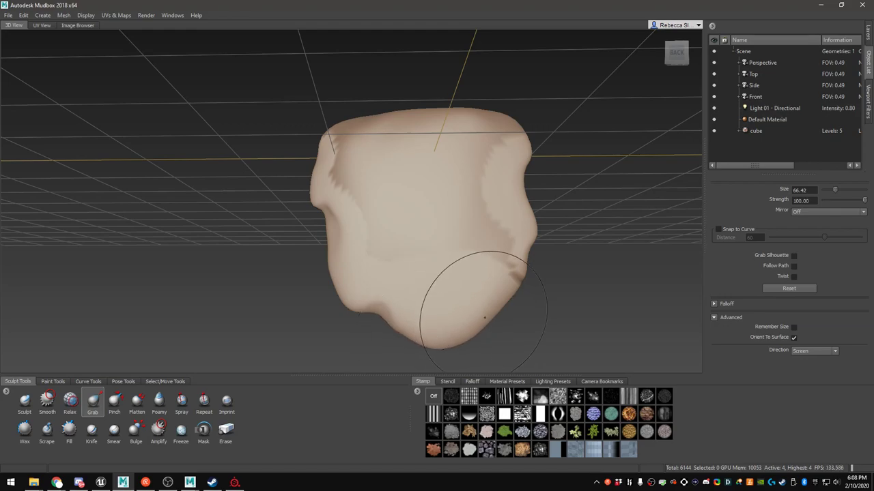
left_click_drag(491, 316, 497, 318)
left_click_drag(448, 230, 438, 235, "alt")
mouse_move(345, 146)
left_mouse_down("shift")
mouse_move(361, 168)
mouse_move(507, 234)
left_mouse_up("shift")
Adjust the top edge with the Grab brush at size 91.42 and smooth the upper front and sides
mouse_move(450, 234)
left_mouse_down("alt")
mouse_move(444, 216)
mouse_move(319, 229)
mouse_move(499, 230)
mouse_move(324, 175)
left_mouse_up("alt")
mouse_move(303, 273)
left_mouse_down("alt")
mouse_move(281, 242)
mouse_move(396, 306)
mouse_move(332, 262)
mouse_move(328, 178)
left_mouse_up("alt")
middle_click_drag(327, 178, 372, 210, "alt")
mouse_move(400, 195)
left_mouse_down()
mouse_move(417, 196)
mouse_move(413, 178)
left_mouse_up()
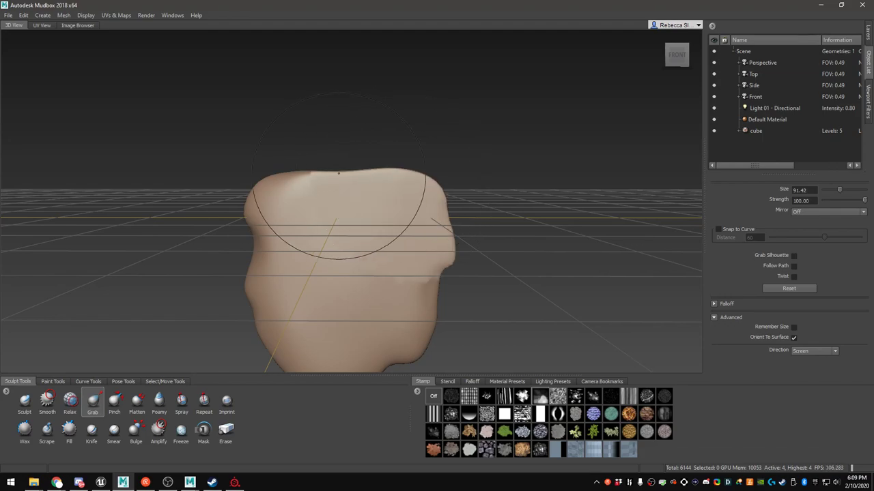
left_click_drag(333, 190, 302, 239, "shift")
mouse_move(389, 245)
left_mouse_down("shift")
mouse_move(330, 228)
mouse_move(379, 235)
mouse_move(369, 254)
mouse_move(432, 252)
mouse_move(362, 246)
mouse_move(282, 300)
mouse_move(288, 284)
left_mouse_up("shift")
left_click_drag(299, 250, 500, 274, "alt")
left_click_drag(464, 239, 124, 234, "alt")
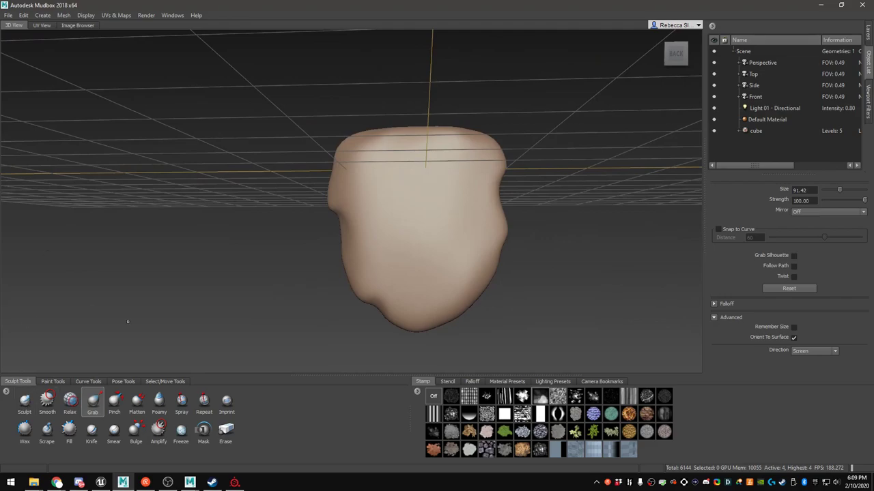
Show the wireframe on the mesh and step it down to subdivision level 1
left_click_drag(227, 126, 93, 40, "alt")
key("w")
mouse_move(253, 157)
left_mouse_down("alt")
mouse_move(308, 178)
mouse_move(252, 156)
left_mouse_up("alt")
key("Page_Down")
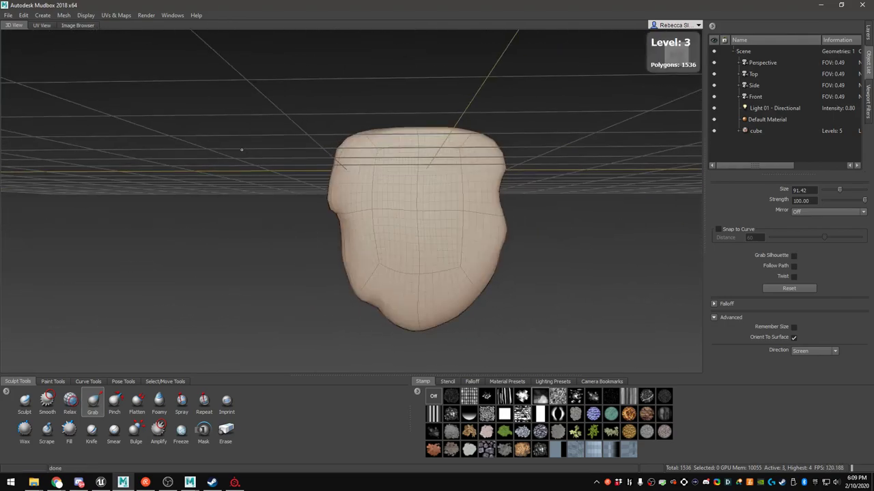
key("Page_Down")
key("Page_Down")
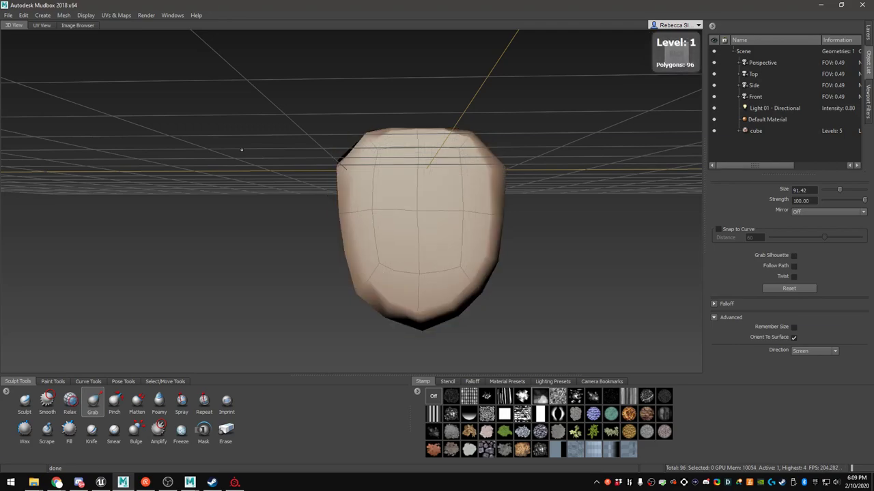
Inspect the form's silhouette and polygon layout at subdivision level 2
key("Page_Up")
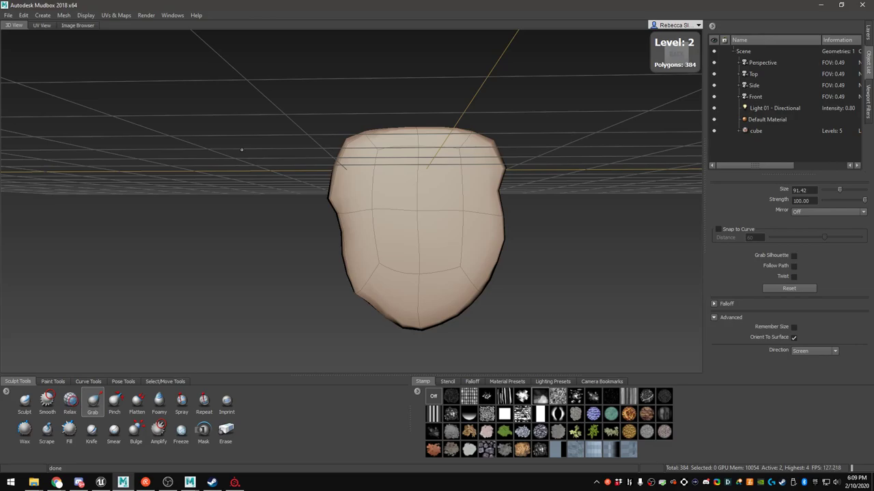
mouse_move(306, 251)
left_mouse_down("alt")
mouse_move(466, 263)
mouse_move(676, 244)
mouse_move(400, 240)
left_mouse_up("alt")
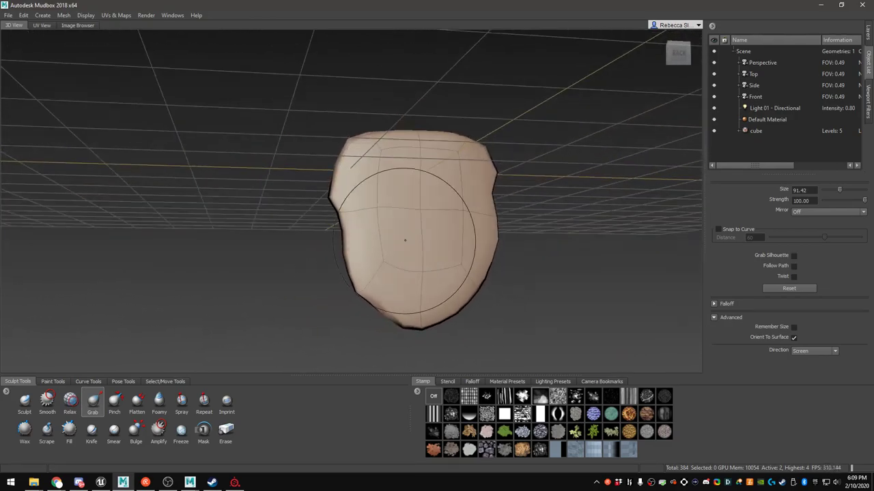
scroll(395, 234, "up", 5)
middle_click_drag(404, 241, 405, 187, "alt")
mouse_move(406, 187)
left_mouse_down("alt")
mouse_move(522, 198)
mouse_move(398, 191)
left_mouse_up("alt")
scroll(398, 191, "down", 4)
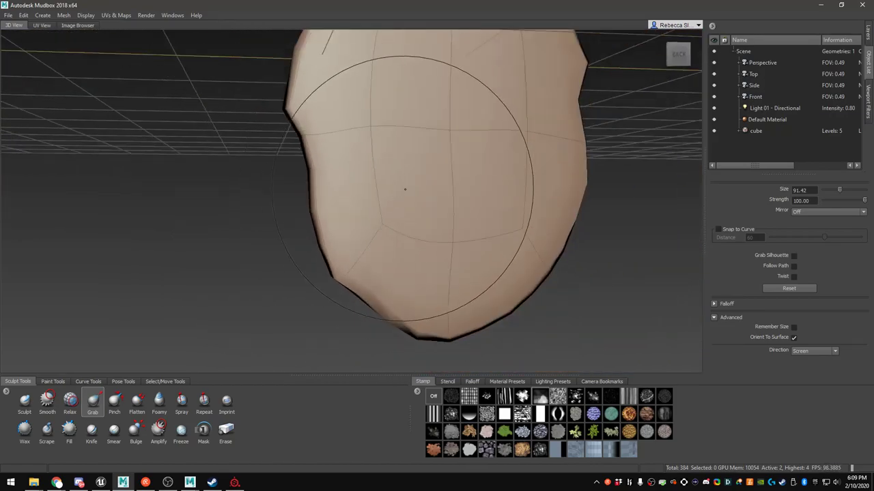
middle_click_drag(467, 180, 402, 197, "alt")
mouse_move(402, 198)
left_mouse_down("alt")
mouse_move(337, 241)
mouse_move(282, 229)
mouse_move(379, 195)
mouse_move(365, 204)
mouse_move(400, 230)
mouse_move(337, 245)
mouse_move(382, 243)
mouse_move(337, 241)
left_mouse_up("alt")
Return the mesh to subdivision level 4 and check the back of the form
key("Page_Up")
key("Page_Up")
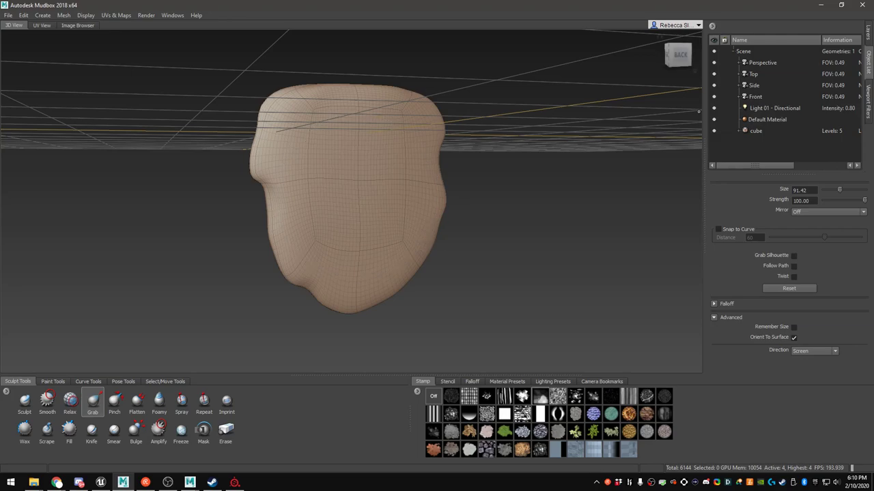
left_click(57, 482)
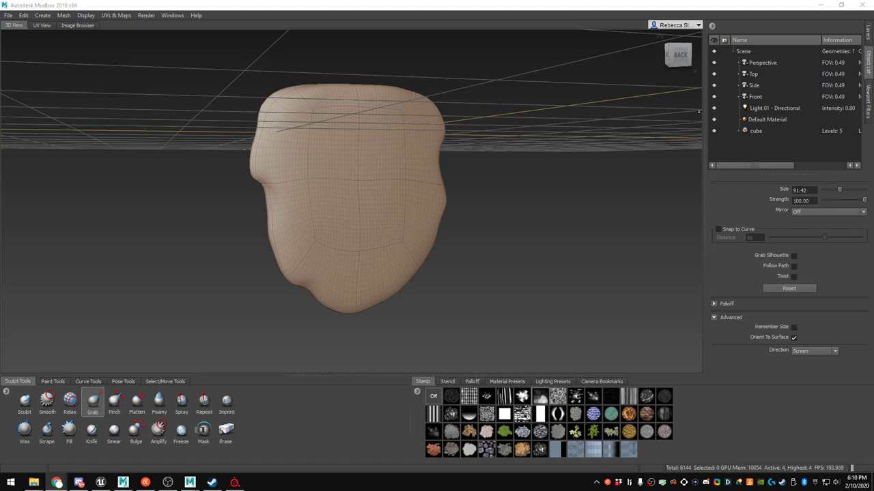
scroll(407, 217, "up", 1)
mouse_move(404, 217)
left_mouse_down("alt")
mouse_move(357, 223)
mouse_move(376, 256)
mouse_move(378, 202)
left_mouse_up("alt")
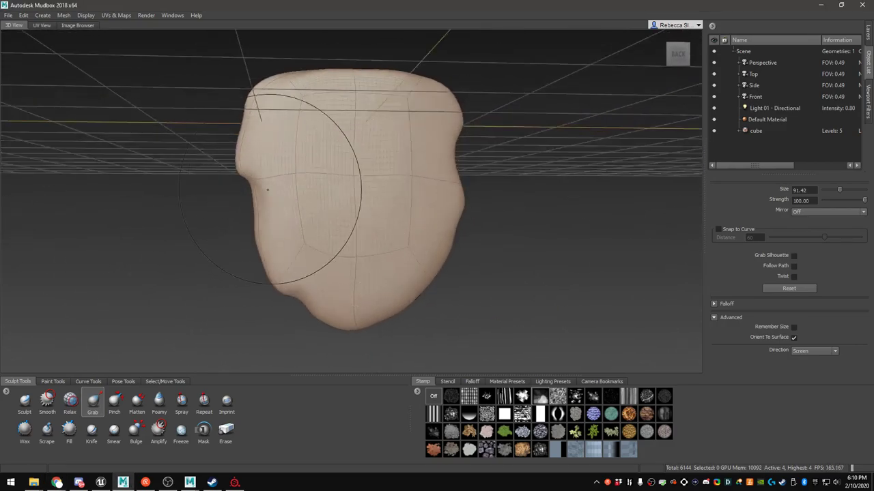
left_click_drag(427, 281, 406, 270, "alt")
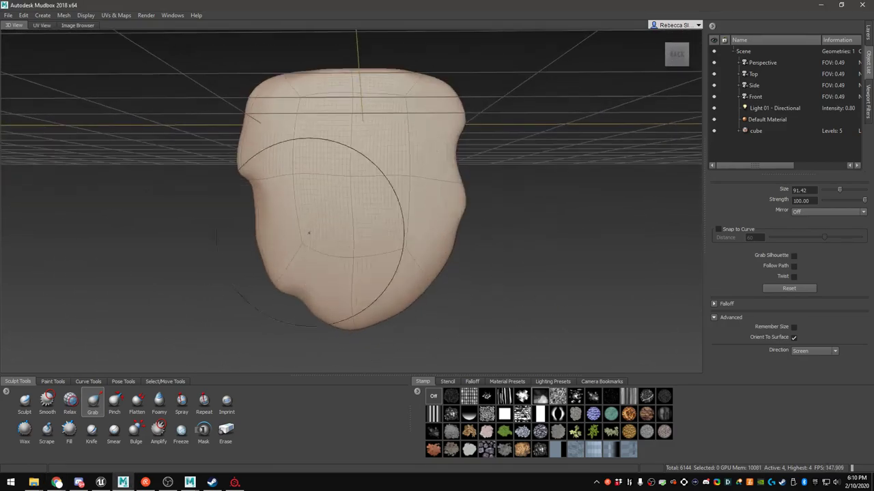
Start saving the scene under a new name and create a Beehive folder inside FoodItems for it
left_click(8, 15)
left_click(38, 54)
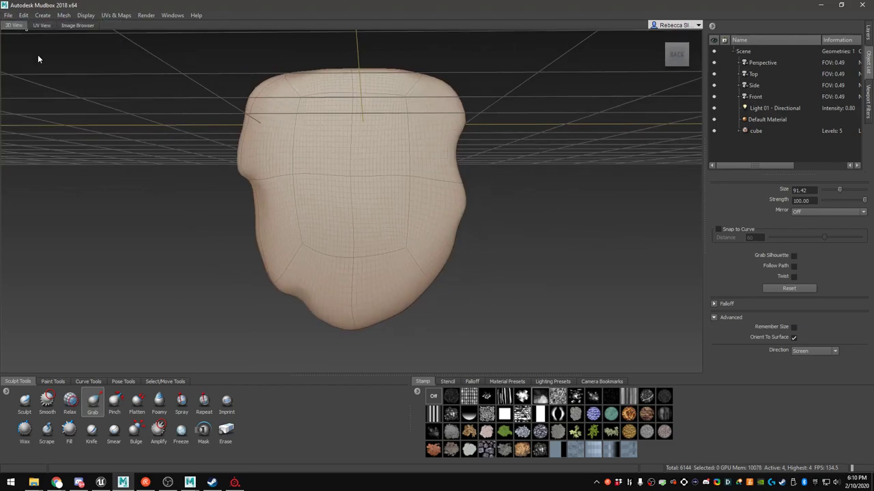
right_click(360, 201)
mouse_move(290, 386)
left_click(376, 384)
type("Bee")
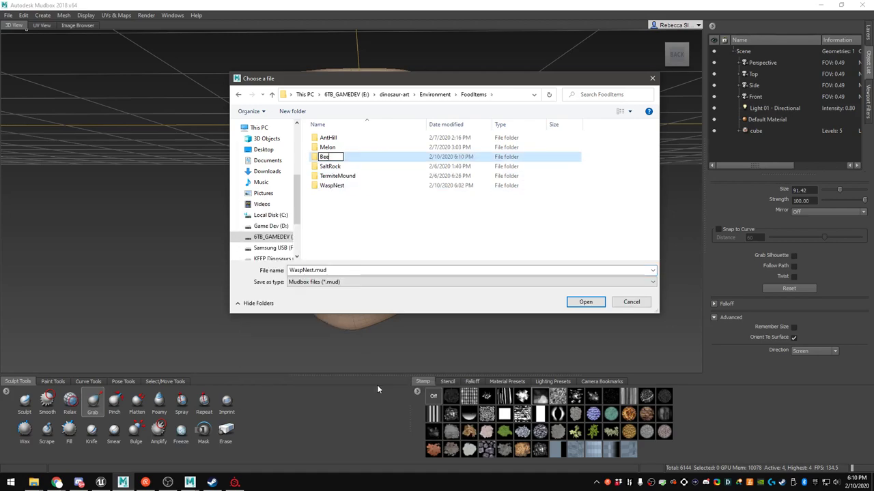
type("hive")
key("Return")
key("Return")
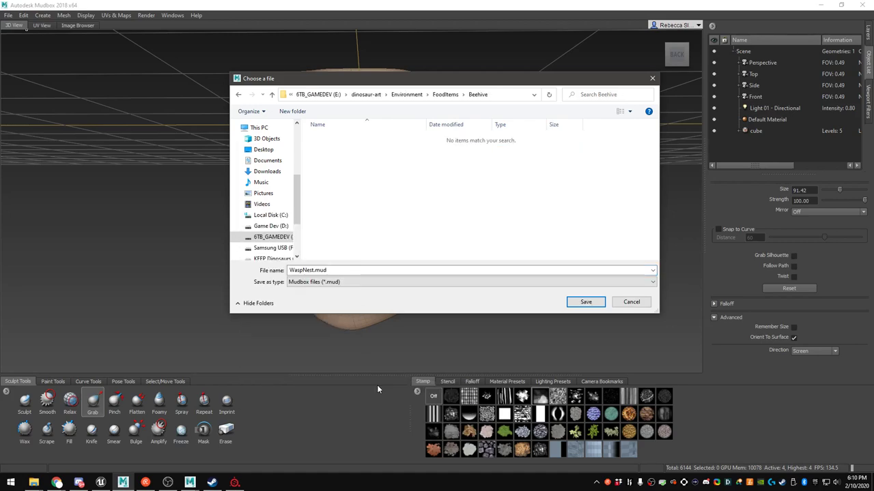
Save the scene as BeeHive.mud in the Beehive folder
double_click(312, 271)
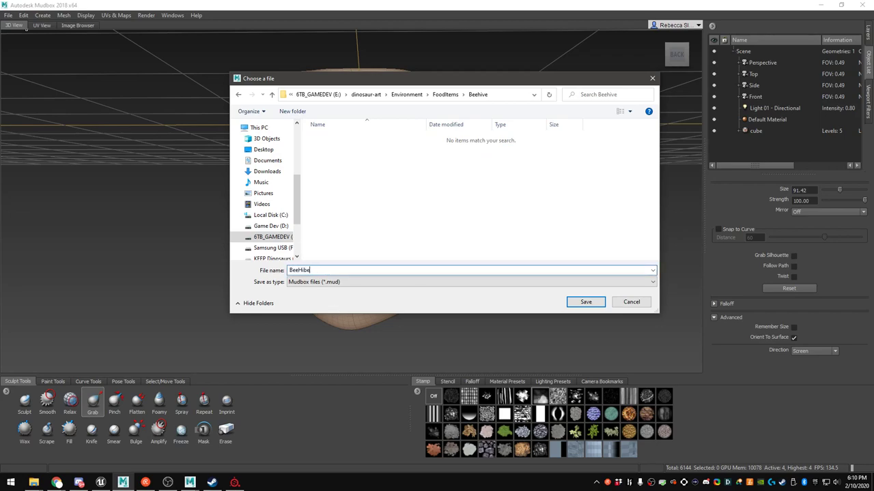
left_click(577, 302)
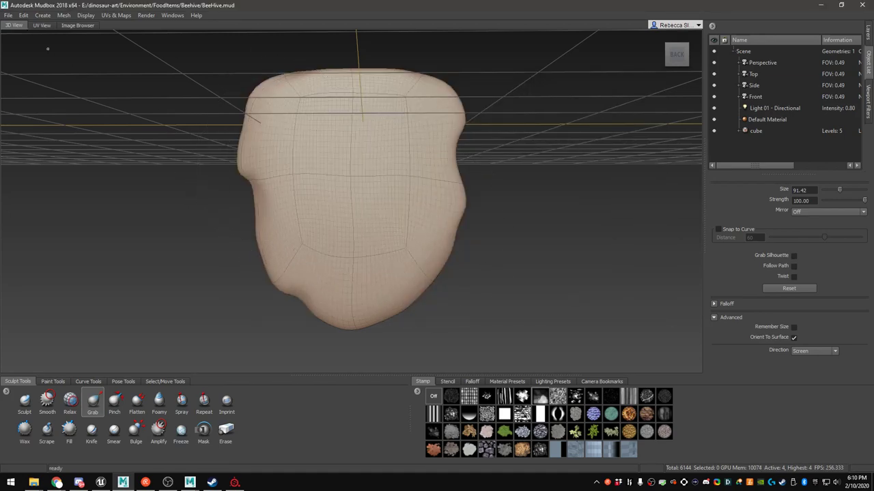
left_click(7, 14)
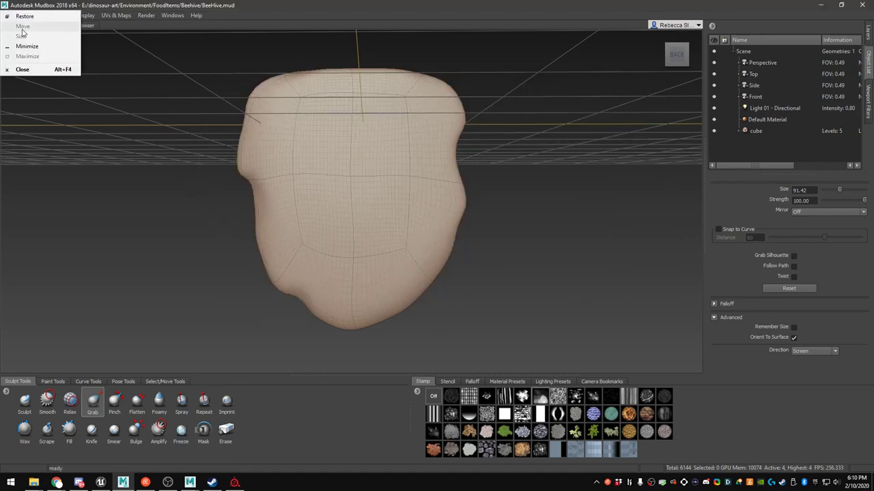
left_click(59, 5)
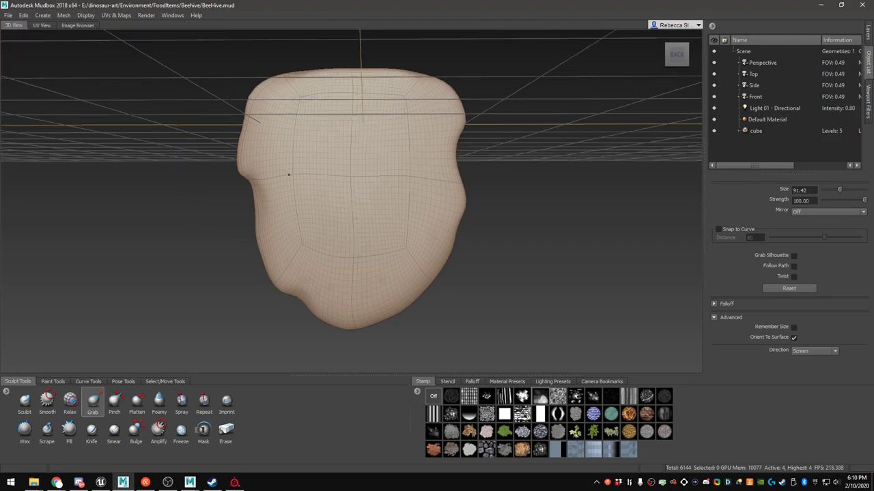
Step the beehive mesh down to subdivision level 2
key("Page_Down")
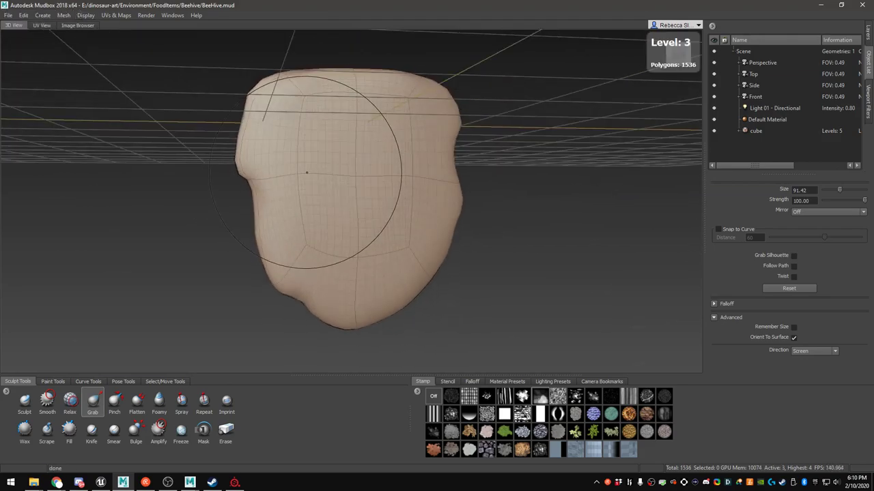
key("Page_Down")
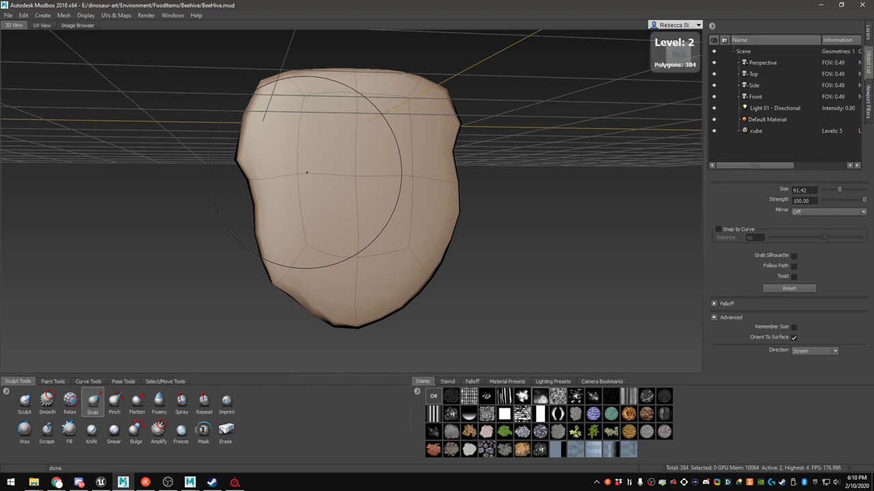
mouse_move(382, 171)
left_mouse_down("alt")
mouse_move(333, 241)
mouse_move(188, 170)
mouse_move(366, 156)
mouse_move(392, 164)
mouse_move(372, 163)
left_mouse_up("alt")
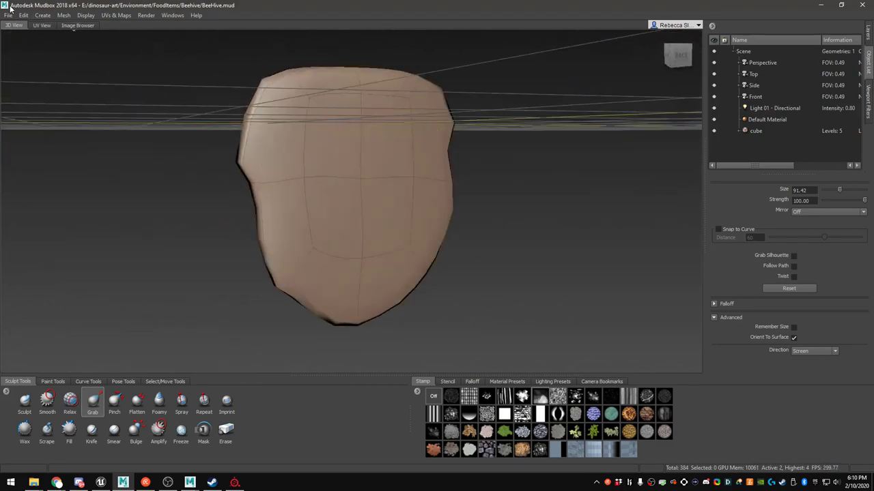
Try to export the beehive mesh as a selection
left_click(6, 15)
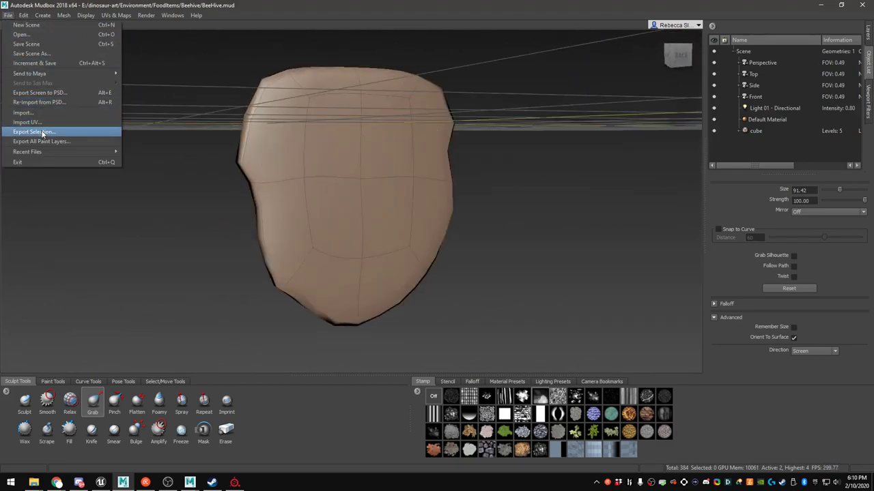
left_click(40, 129)
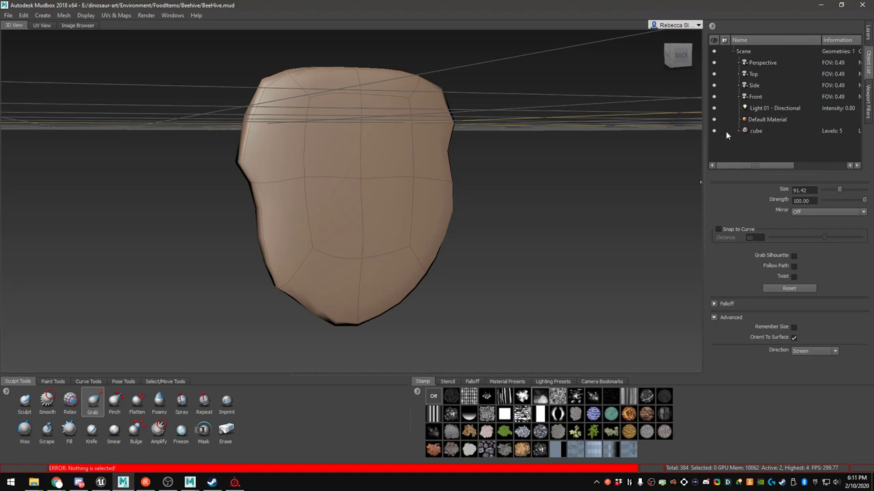
left_click(8, 15)
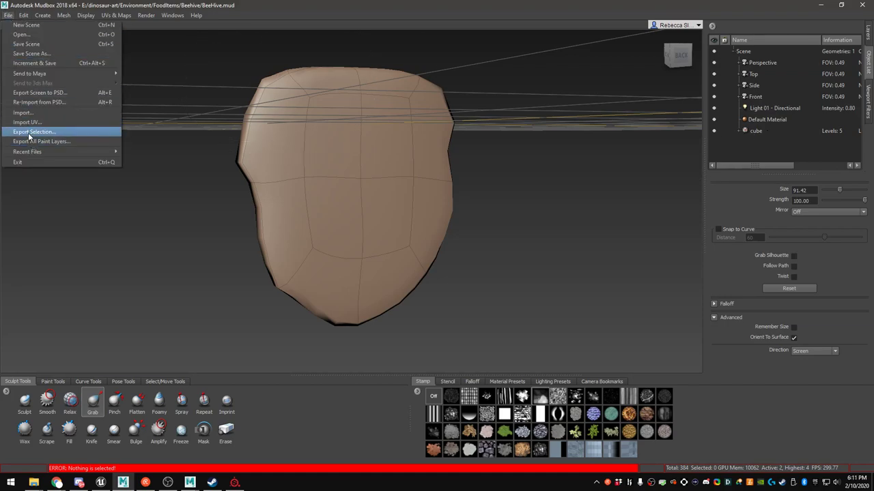
mouse_move(28, 72)
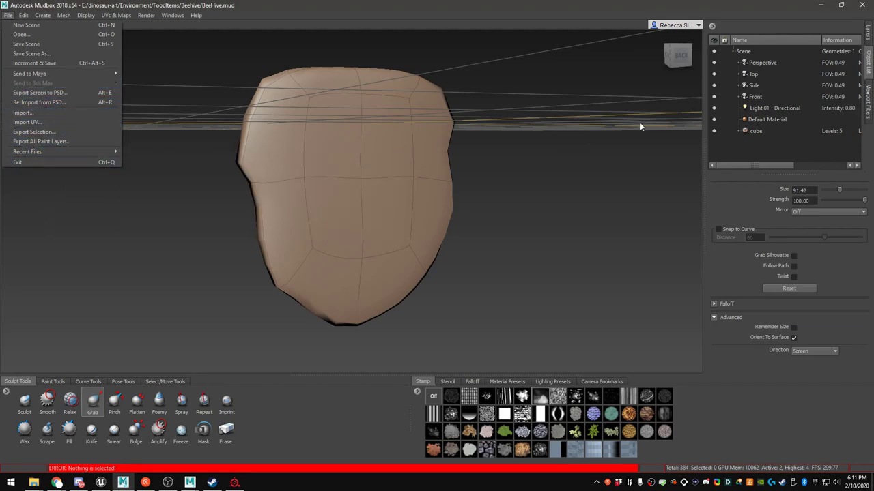
Select the cube mesh and export it as BeeHive_MidPoly.fbx into the Beehive folder
left_click(755, 131)
left_click(8, 15)
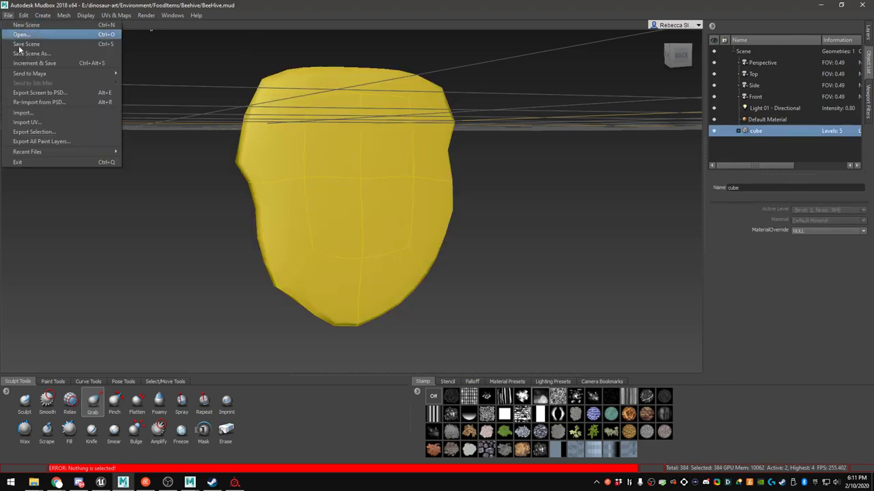
left_click(36, 136)
left_click(447, 95)
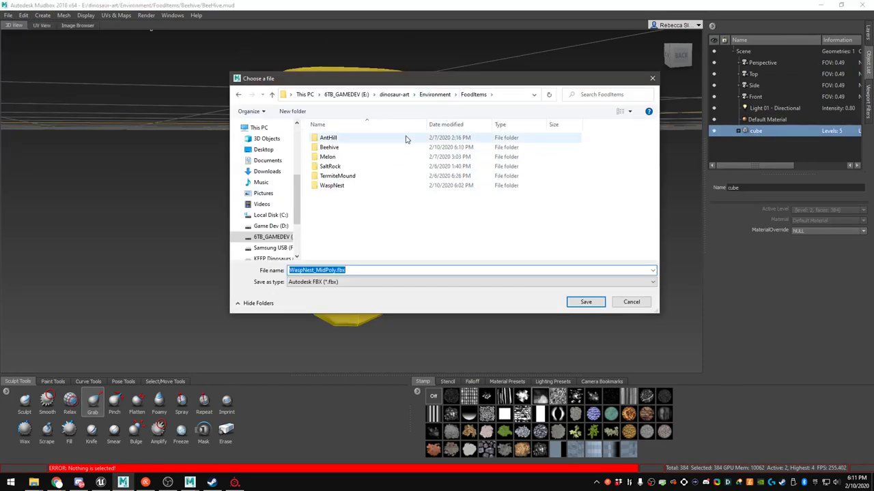
double_click(345, 147)
left_click(343, 269)
double_click(315, 271)
left_click(312, 271)
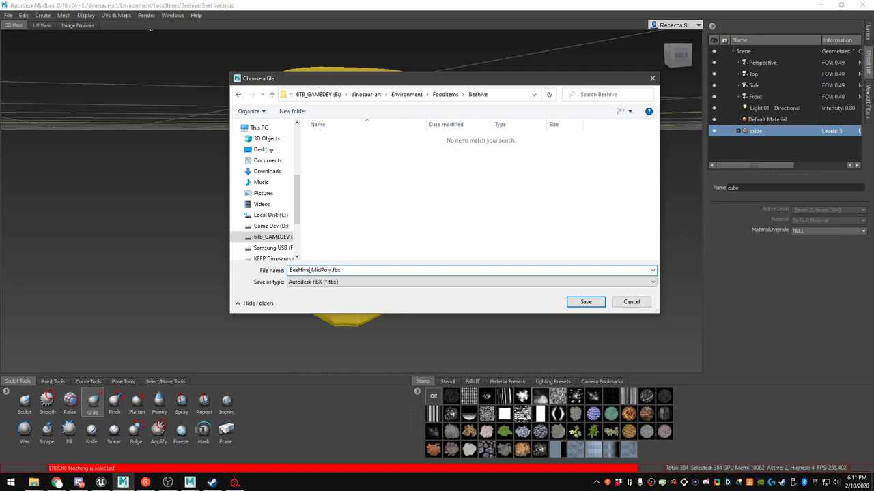
left_click(588, 302)
Switch to Maya LT and replace the open scene with a new empty one
mouse_move(190, 482)
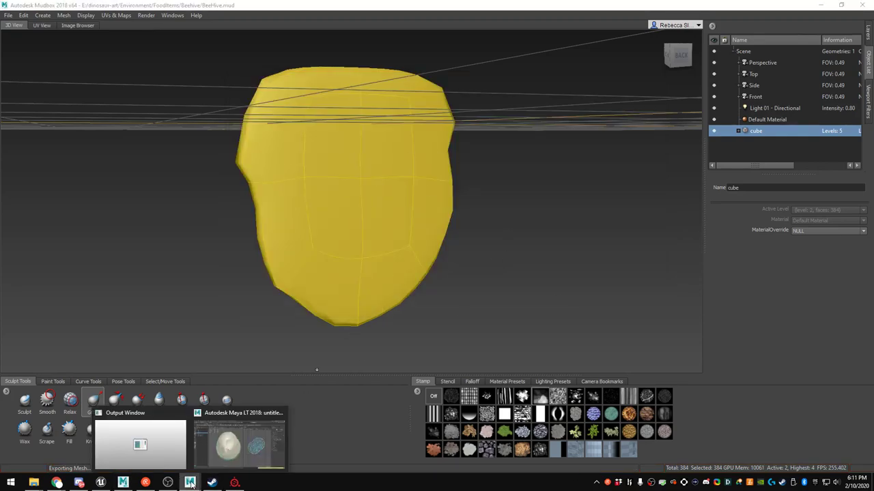
left_click(261, 413)
left_click(8, 14)
left_click(27, 25)
left_click(436, 243)
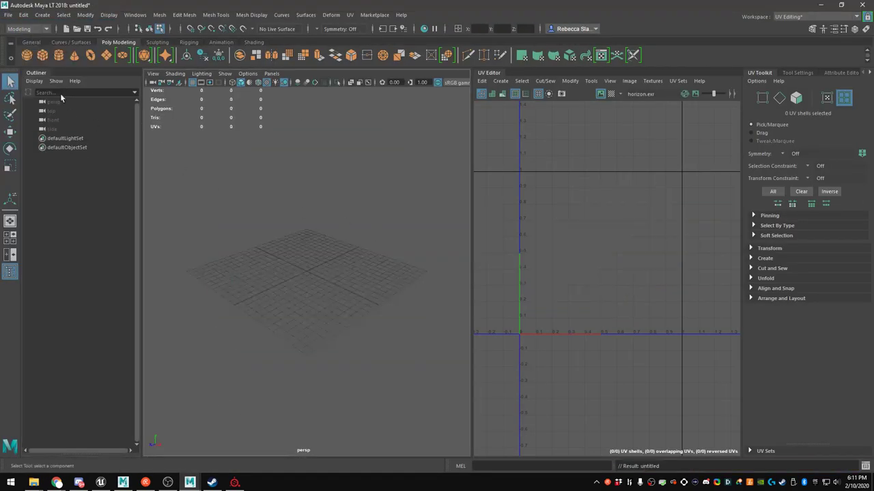
Import the exported beehive FBX file into the empty scene and select the cube mesh inside its group
mouse_move(33, 483)
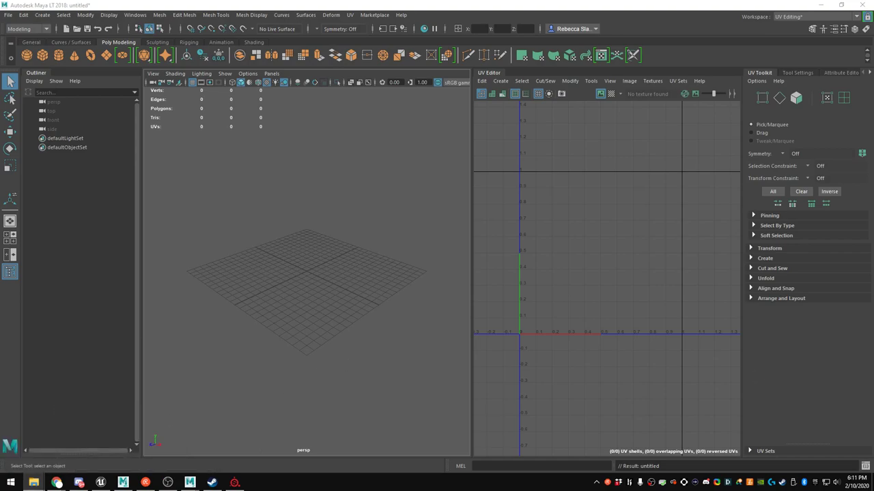
left_click_drag(873, 198, 415, 198)
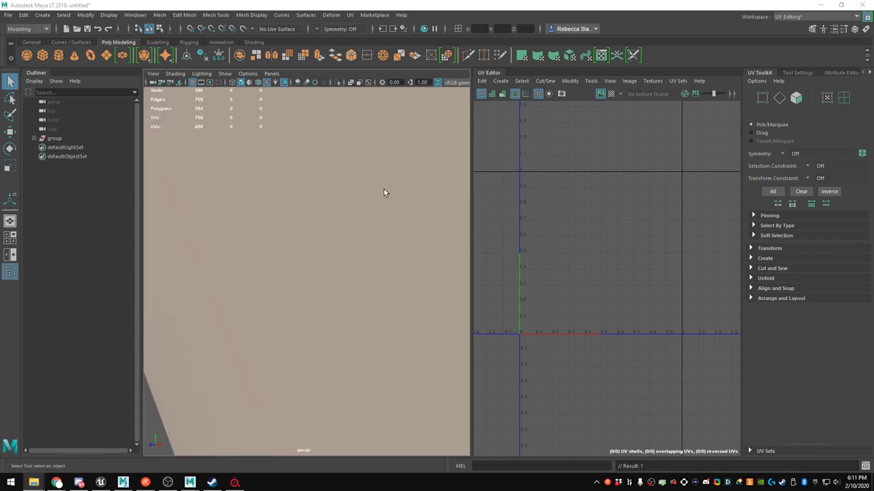
scroll(328, 201, "down", 5)
left_click(325, 234)
scroll(326, 236, "down", 2)
left_click_drag(326, 235, 348, 254, "alt")
left_click(34, 138)
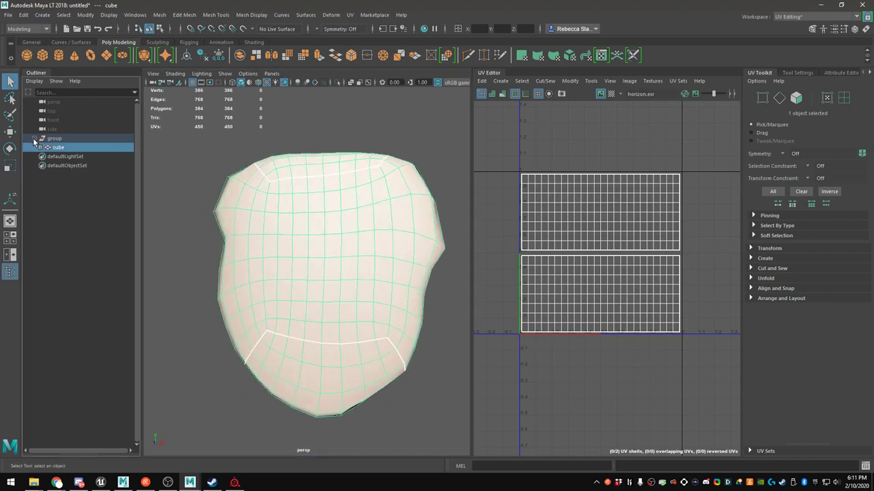
left_click(62, 186)
left_click(58, 147)
left_click_drag(352, 275, 334, 254, "alt")
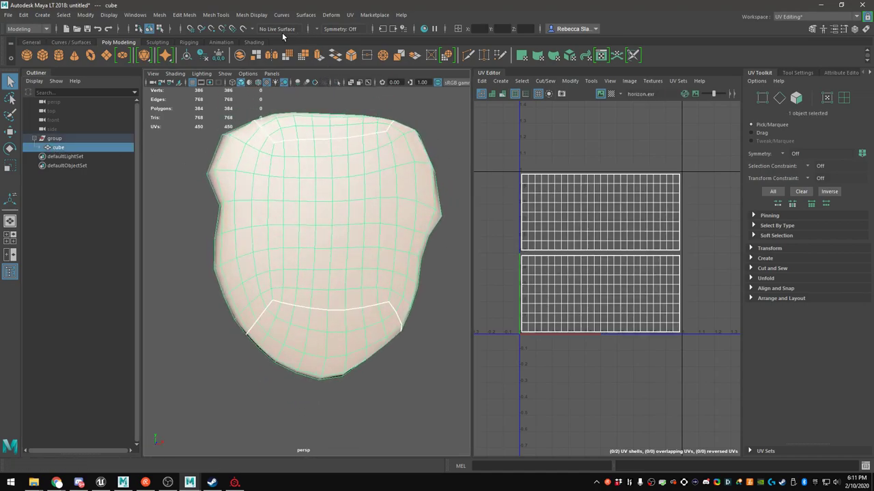
Reduce the cube mesh twice by 19.7183 percent with Preserve quads at 1.0 and Sharpness at 0.3944
left_click(159, 14)
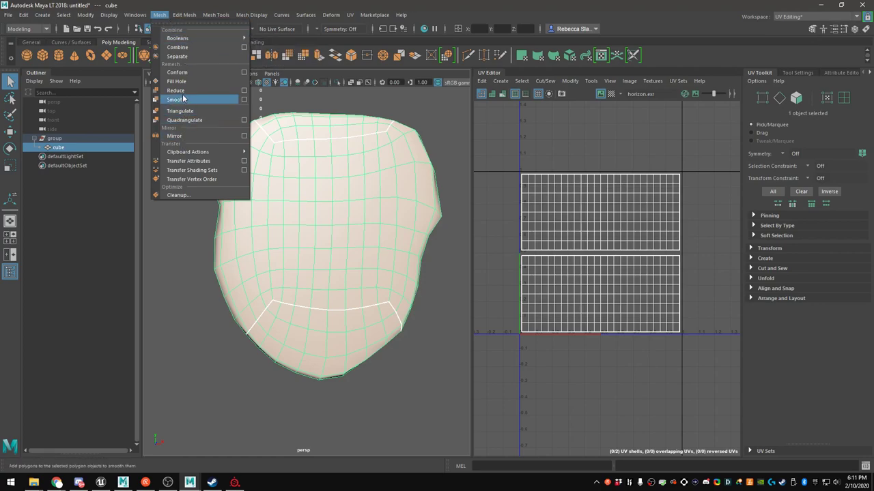
left_click(245, 91)
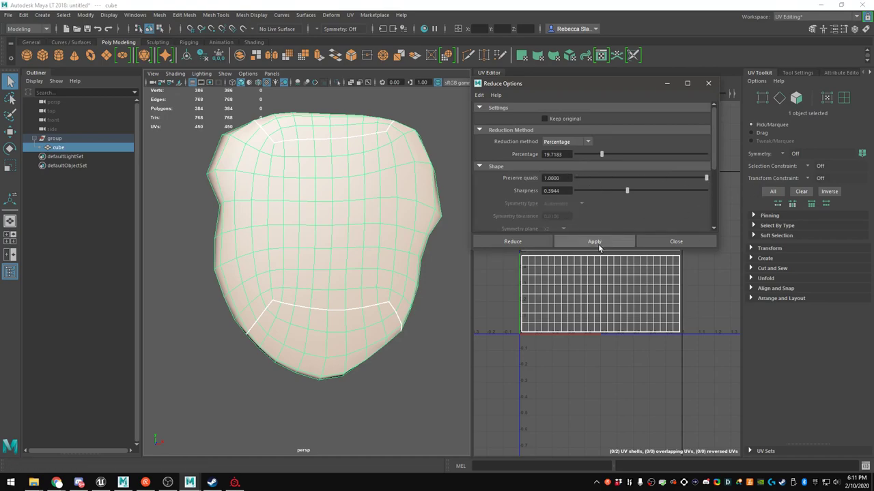
left_click(594, 242)
left_click_drag(409, 213, 568, 217, "alt")
left_click(604, 243)
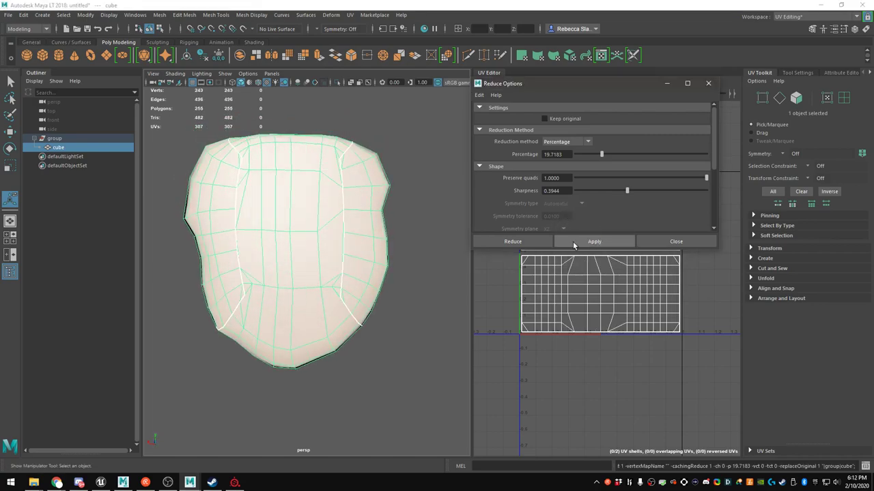
Apply the same reduction once more, undo it and check the mesh
left_click(594, 243)
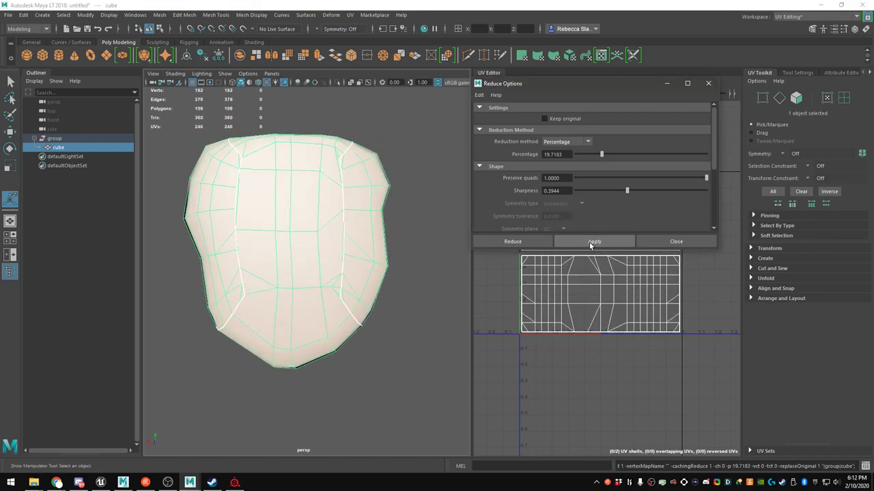
key("ctrl+z")
left_click_drag(343, 199, 321, 205, "alt")
Lower Preserve quads to 0.1373, apply the reduction twice and undo the second pass
left_click_drag(705, 177, 593, 178)
left_click(595, 241)
left_click(601, 243)
left_click_drag(374, 208, 151, 190, "alt")
key("ctrl+z")
left_click_drag(396, 190, 349, 189, "alt")
Set Preserve quads to 0, try another reduction of the mesh and undo it
left_click(572, 181)
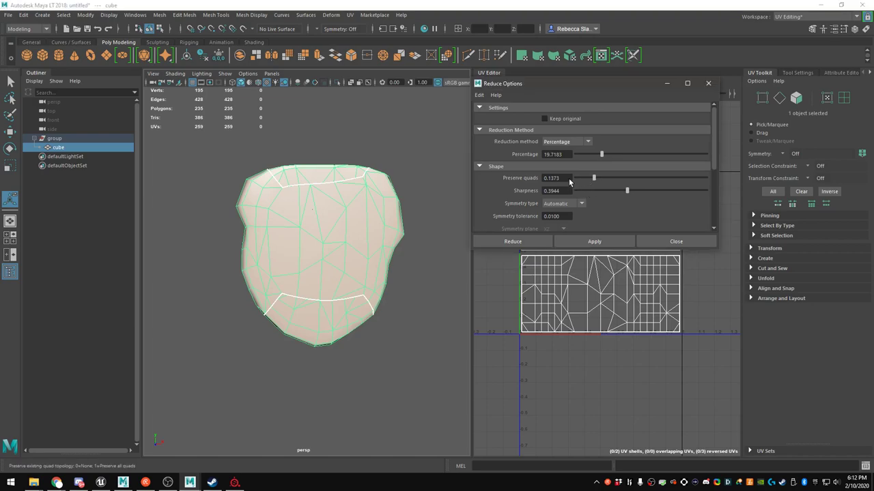
left_click_drag(302, 214, 351, 215, "alt")
left_click(593, 241)
key("ctrl+z")
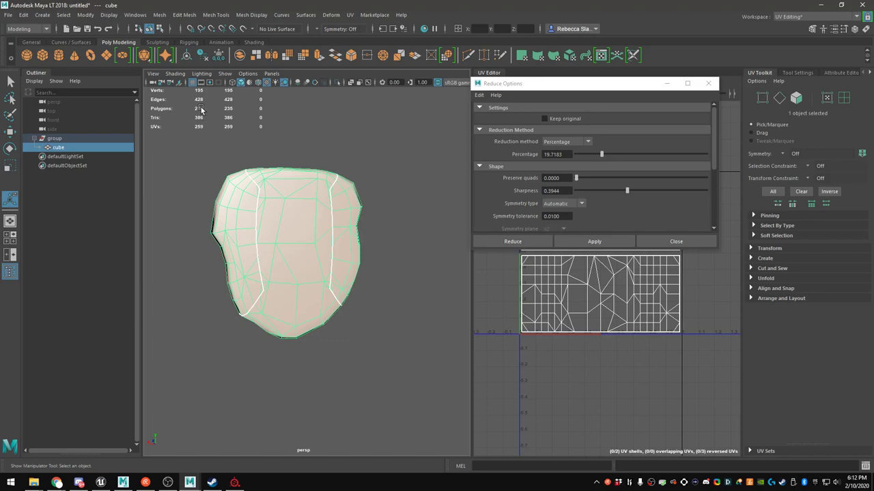
Reselect the cube mesh, close the Reduce options and check the reduced form
left_click(123, 191)
left_click(56, 147)
left_click_drag(294, 231, 250, 217, "alt")
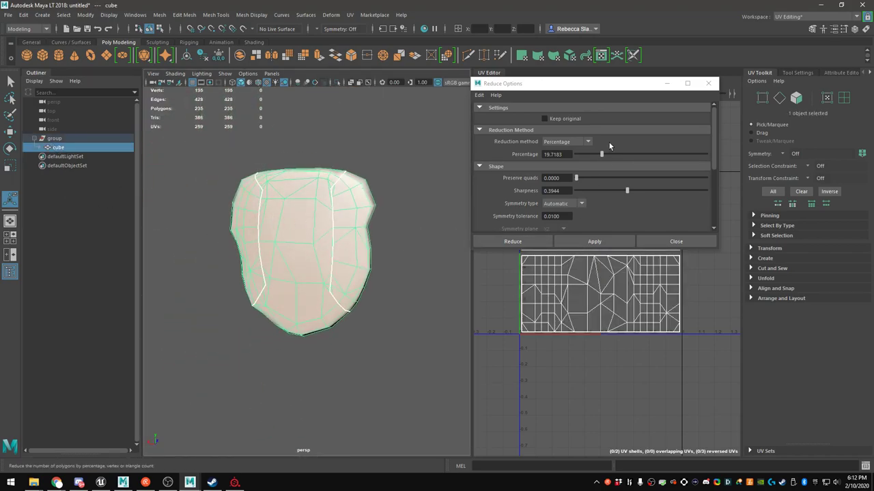
left_click_drag(554, 85, 613, 94)
left_click(768, 92)
scroll(328, 228, "up", 3)
left_click_drag(316, 231, 358, 246, "alt")
Create a camera-based UV projection for the beehive mesh
left_click(482, 82)
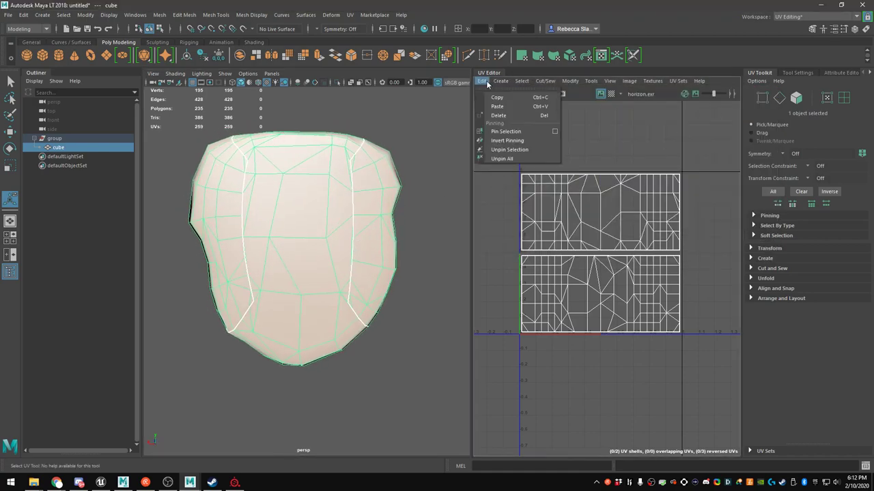
mouse_move(501, 81)
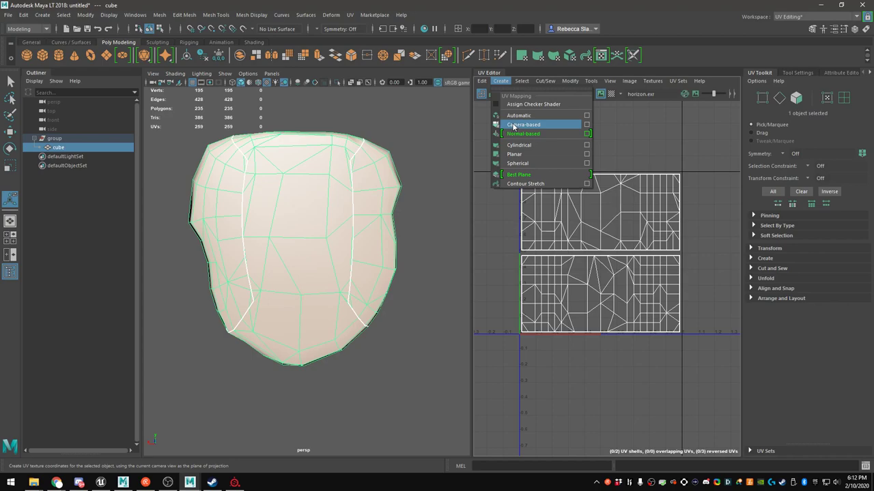
left_click(514, 126)
Select the complete edge loop running around the beehive's outer rim and cut the UVs along it
right_click_drag(304, 204, 268, 206)
left_click_drag(247, 197, 312, 201, "alt")
right_click_drag(275, 196, 277, 174)
double_click(255, 181)
left_click_drag(254, 184, 287, 210, "alt")
left_click(295, 196)
double_click(294, 232, "shift")
left_click_drag(302, 239, 457, 286, "alt")
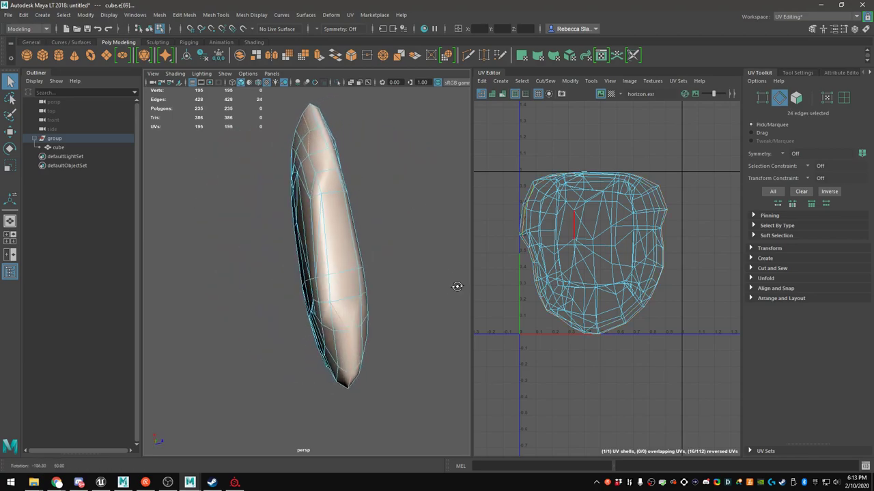
left_click(312, 167, "shift")
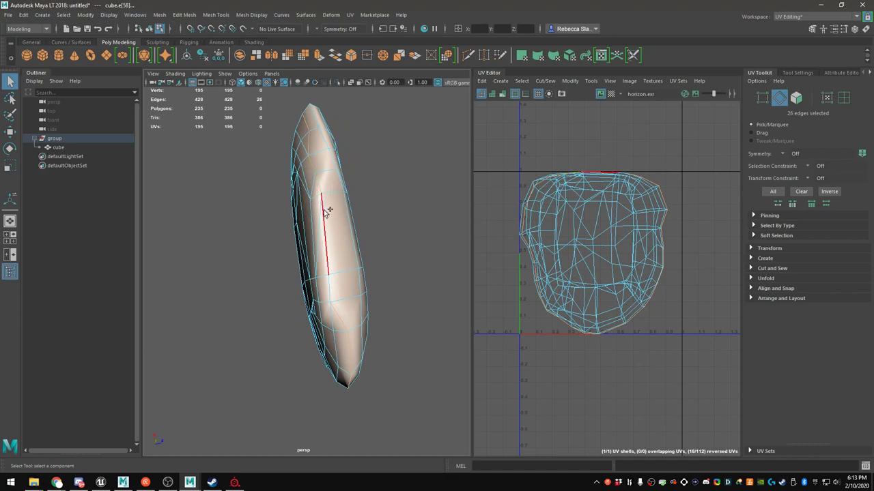
left_click_drag(309, 263, 332, 235, "alt")
left_click(520, 80)
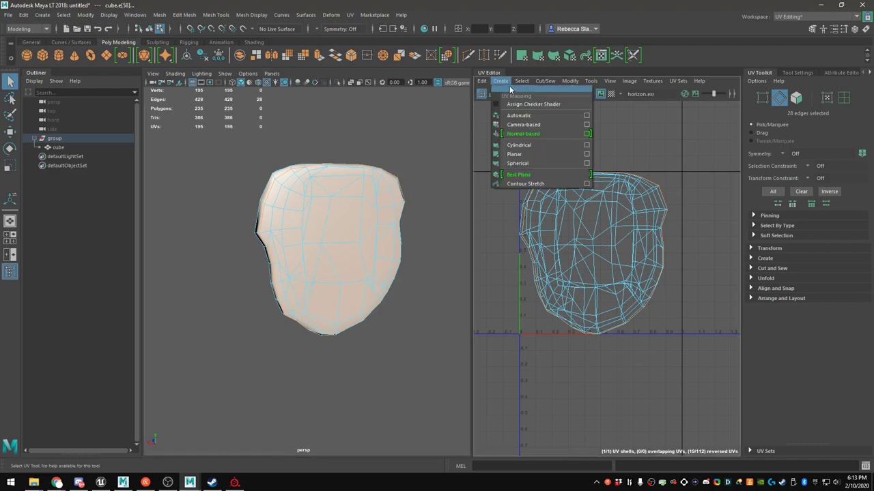
mouse_move(545, 83)
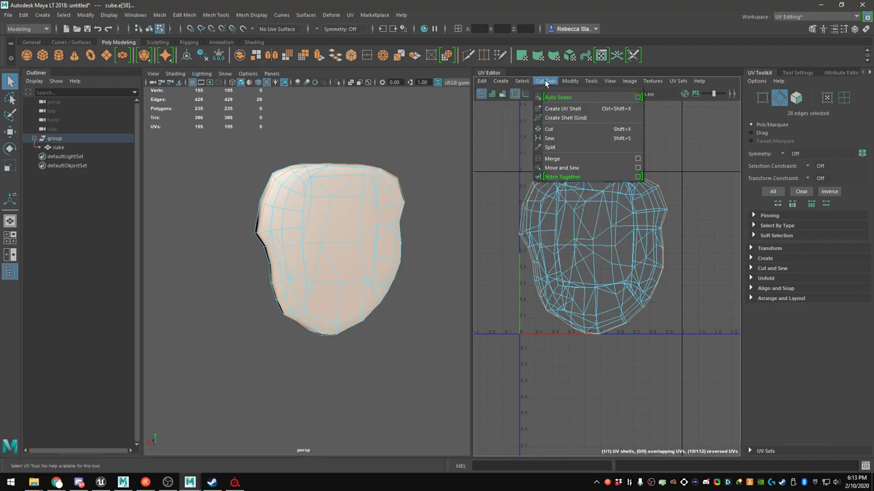
left_click(547, 131)
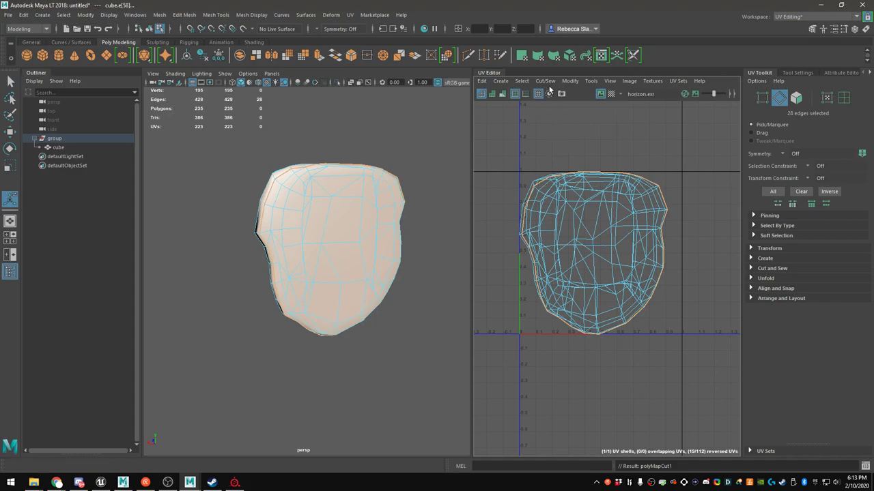
Unfold the cut UVs, selecting all faces of the mesh so that both UV shells flatten
left_click(570, 81)
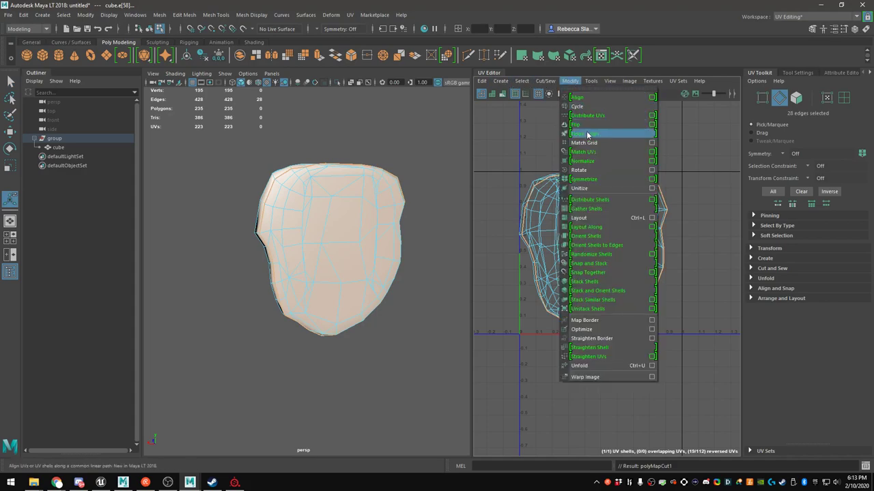
left_click(580, 366)
left_click(570, 80)
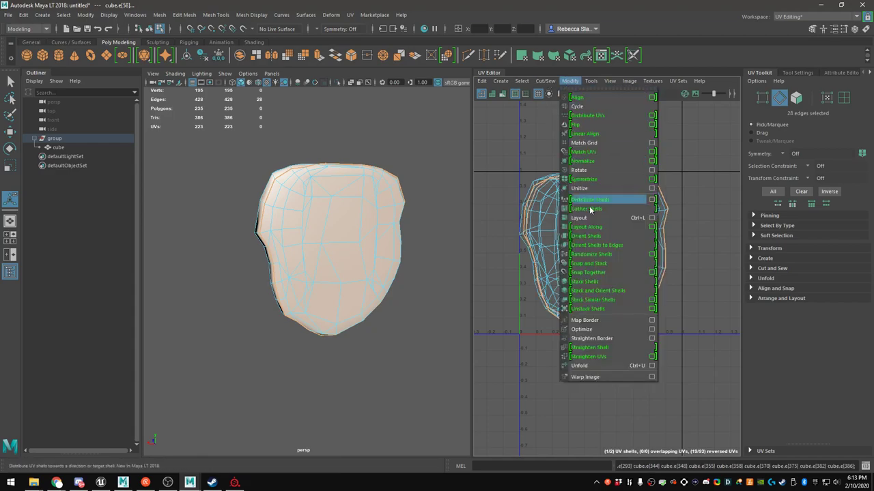
left_click(302, 238)
right_click_drag(301, 238, 332, 261)
left_click_drag(207, 159, 415, 337)
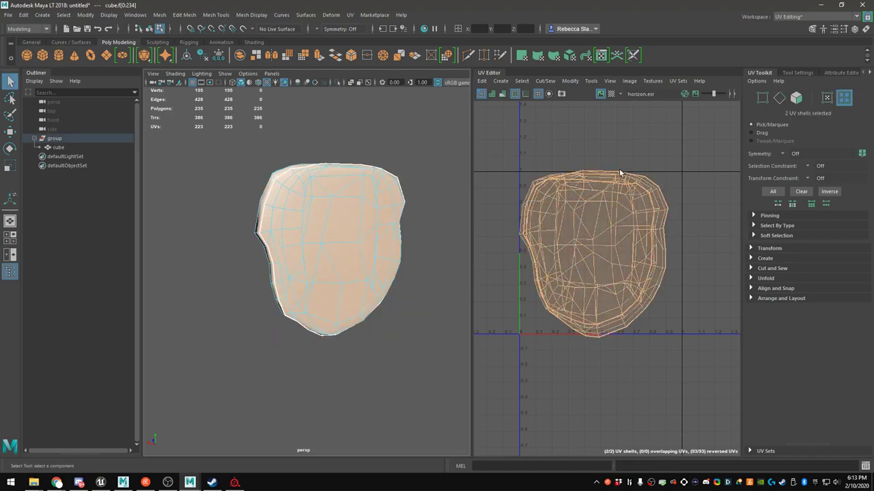
left_click(568, 80)
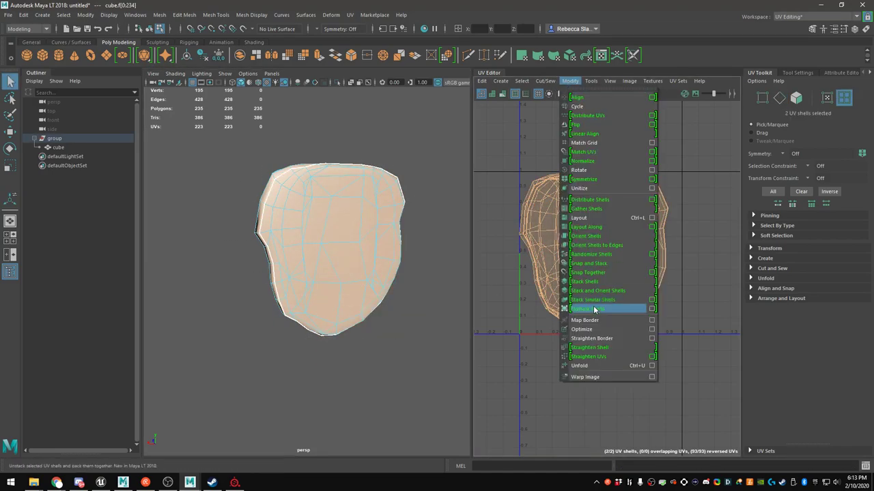
left_click(582, 360)
Optimize both UV shells, lay them out inside the UV tile and clear the selection
left_click(572, 82)
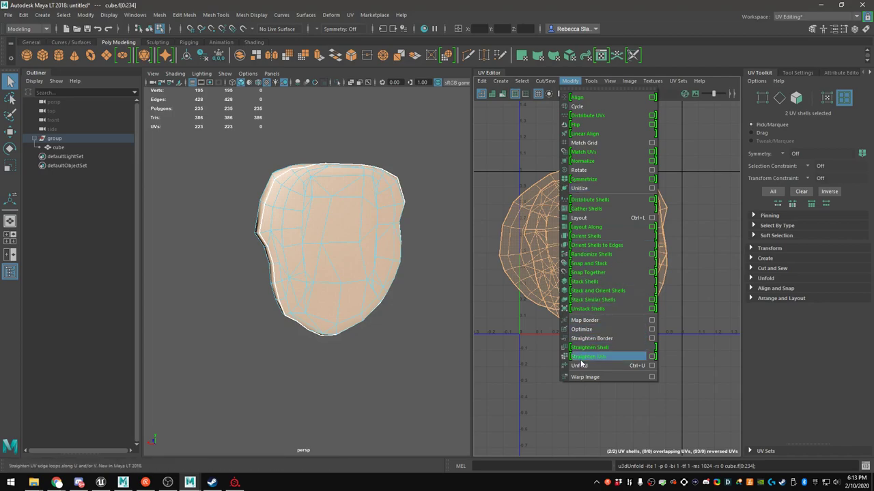
left_click(578, 330)
left_click(570, 81)
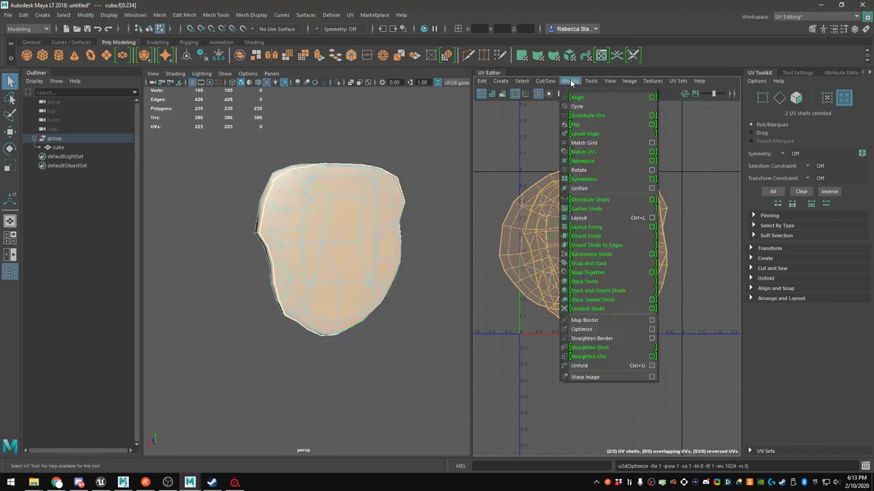
left_click(589, 218)
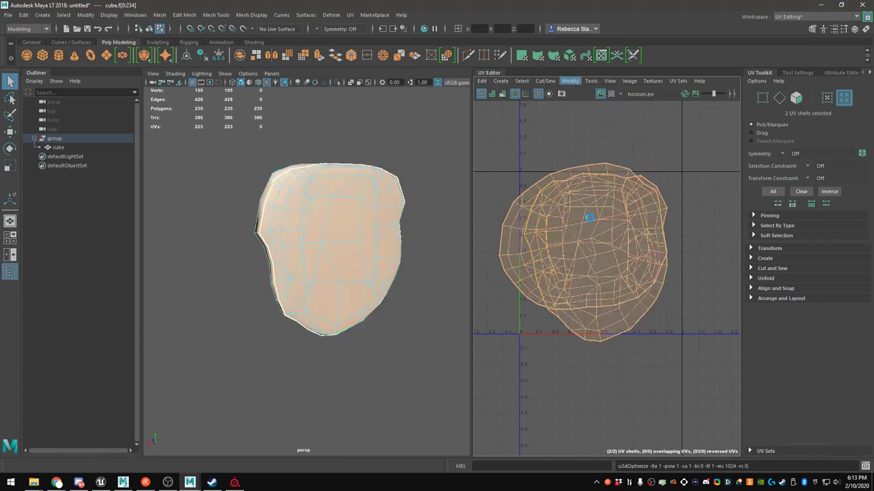
left_click(604, 365)
middle_click_drag(690, 245, 696, 237, "alt")
Examine the UV seam and the reduced shape from several angles around the beehive
left_click_drag(369, 207, 404, 219, "alt")
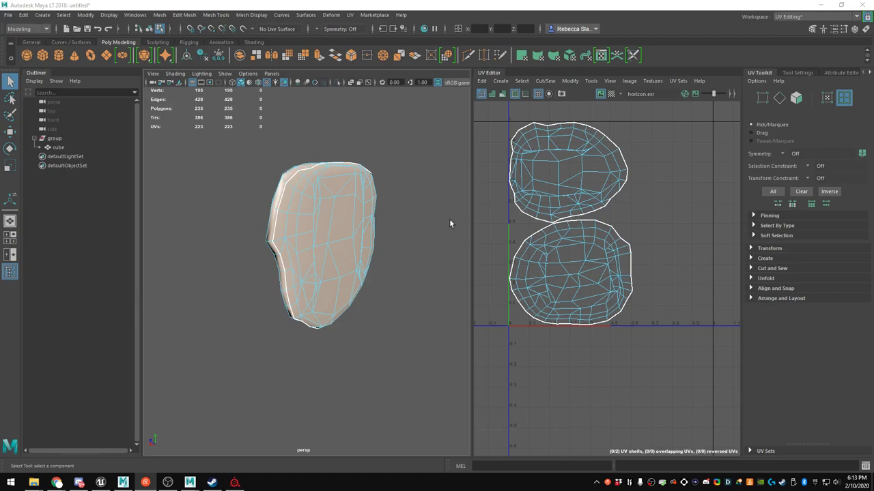
scroll(338, 220, "up", 4)
scroll(326, 226, "down", 4)
left_click_drag(338, 220, 367, 223, "alt")
mouse_move(277, 234)
left_mouse_down("alt")
mouse_move(519, 233)
mouse_move(479, 210)
mouse_move(289, 236)
left_mouse_up("alt")
scroll(398, 237, "up", 3)
mouse_move(398, 237)
left_mouse_down("alt")
mouse_move(298, 236)
mouse_move(402, 239)
left_mouse_up("alt")
Try moving the lower UV shell to the tile's right edge and enlarging the upper shell
left_click(56, 147)
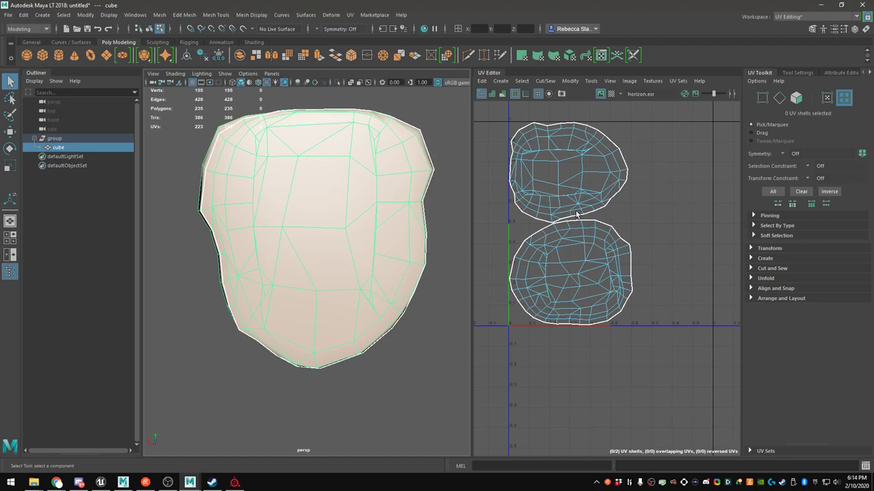
left_click(592, 269)
left_click(596, 267)
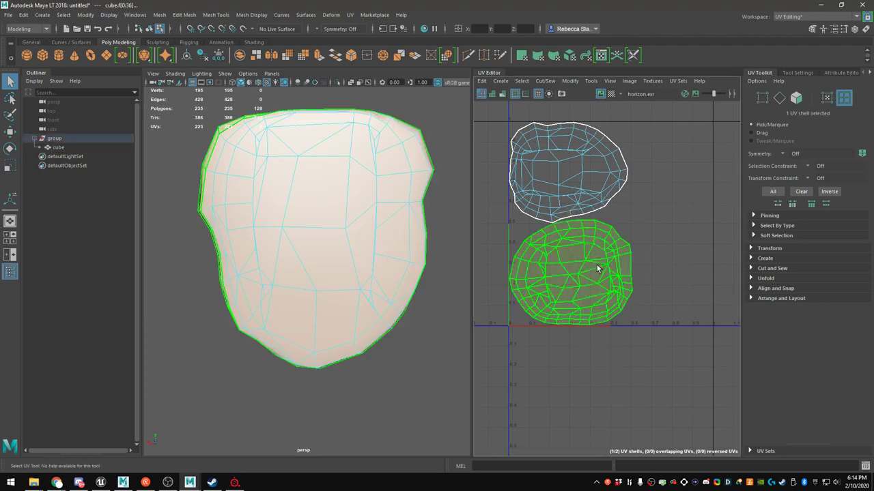
key("w")
left_click_drag(591, 274, 672, 278)
left_click(584, 207)
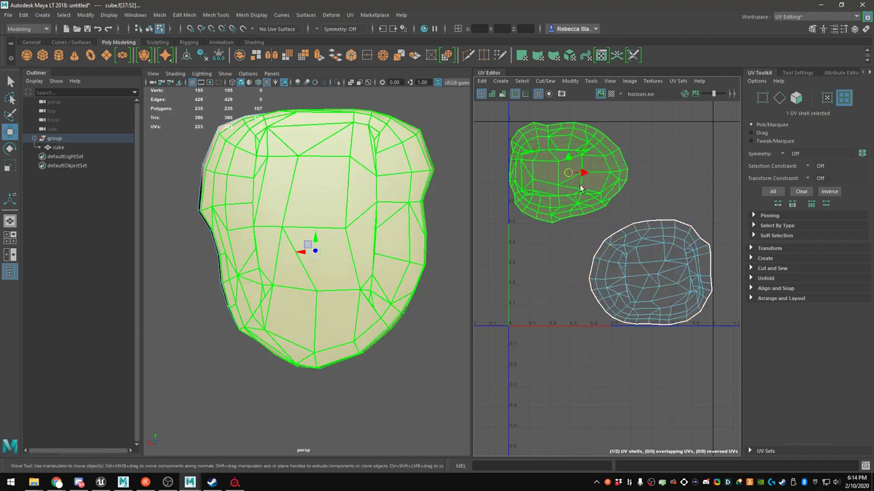
key("r")
left_click_drag(571, 174, 585, 189)
key("w")
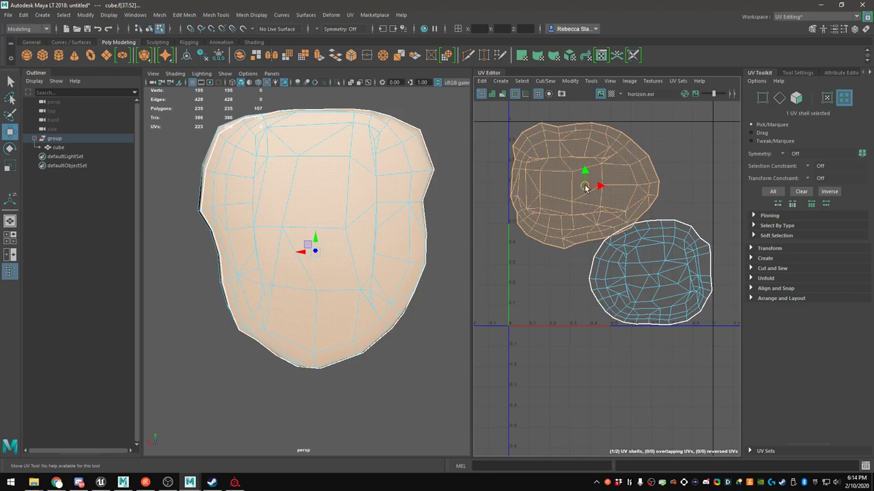
Undo the scaling and moving of the UV shells and clear the selection
key("ctrl+z")
key("ctrl+z")
middle_click_drag(601, 207, 582, 217, "alt")
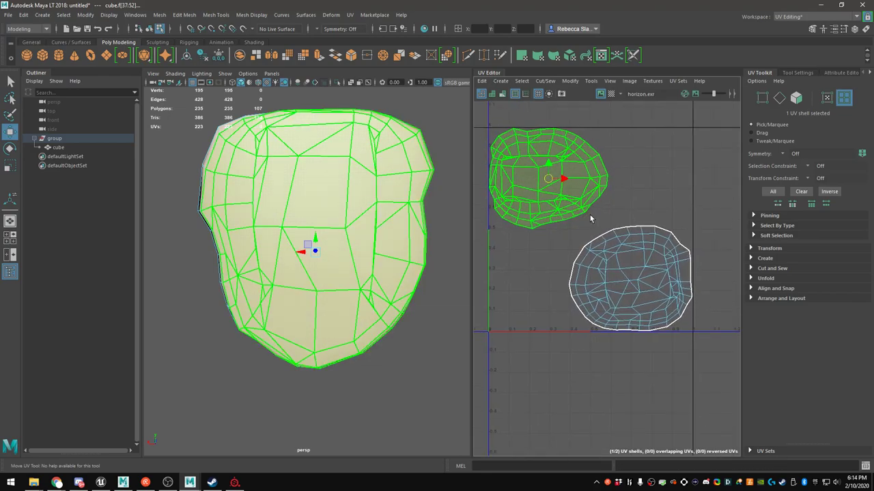
key("ctrl+z")
key("ctrl+z")
middle_click_drag(663, 238, 663, 225, "alt")
left_click(662, 231)
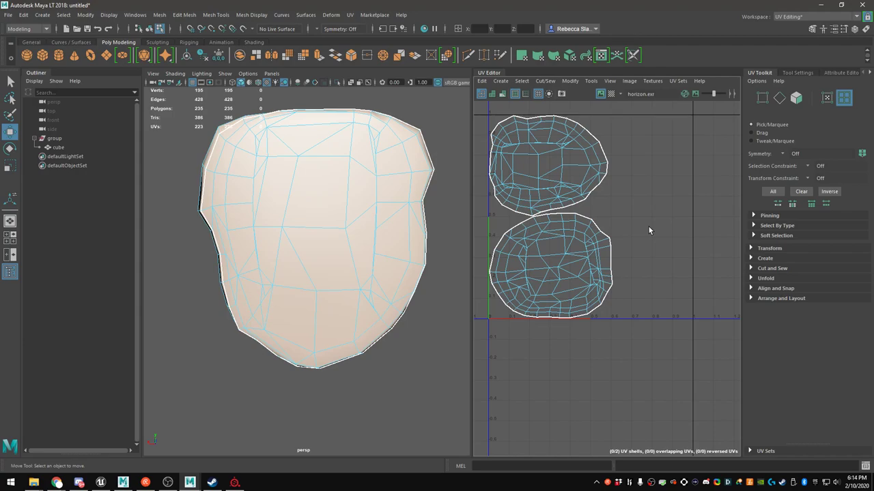
Select the upper UV shell and check which side of the beehive it covers
middle_click_drag(340, 228, 375, 210, "alt")
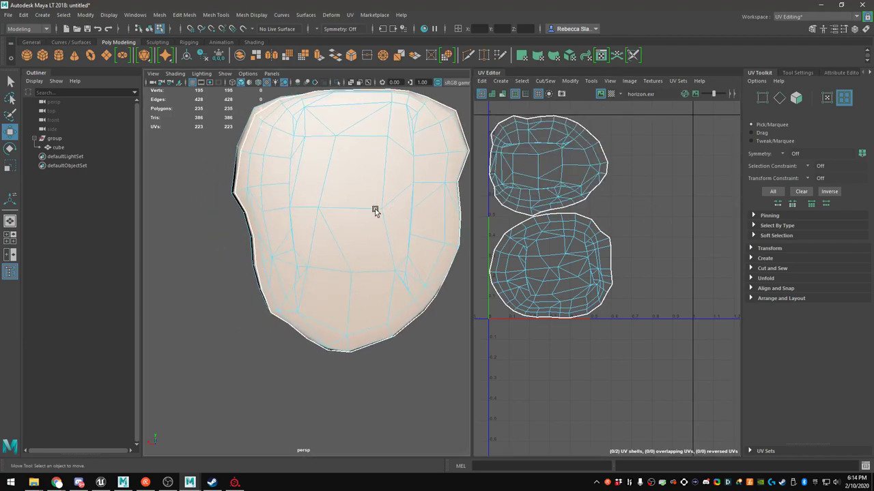
left_click_drag(374, 210, 408, 214, "alt")
left_click(556, 191)
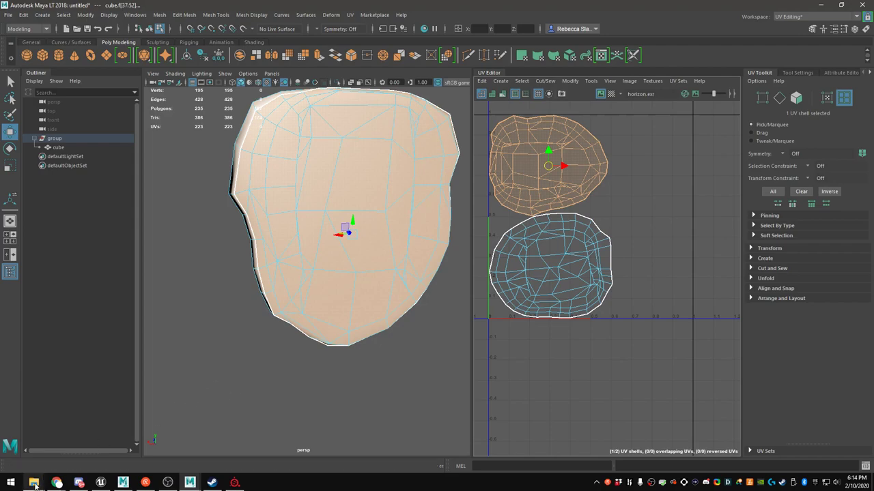
mouse_move(34, 482)
left_click_drag(312, 239, 363, 228, "alt")
left_click(365, 232)
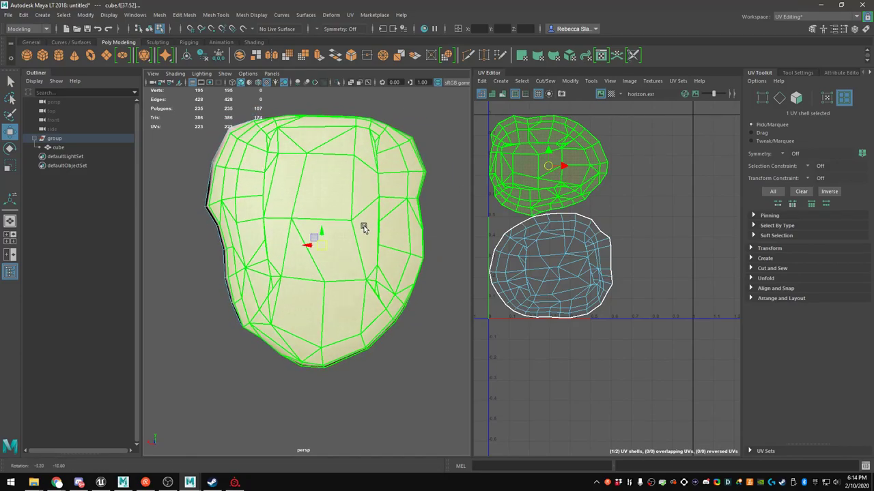
Move the lower UV shell into the lower-right corner of the UV tile and enlarge it
left_click(512, 234)
left_click_drag(567, 268, 624, 260)
key("r")
key("w")
Enlarge the upper UV shell slightly to fill the free space in the tile's upper-left area
left_click(551, 176)
key("r")
mouse_move(548, 170)
left_mouse_down()
mouse_move(561, 167)
mouse_move(555, 175)
left_mouse_up()
key("w")
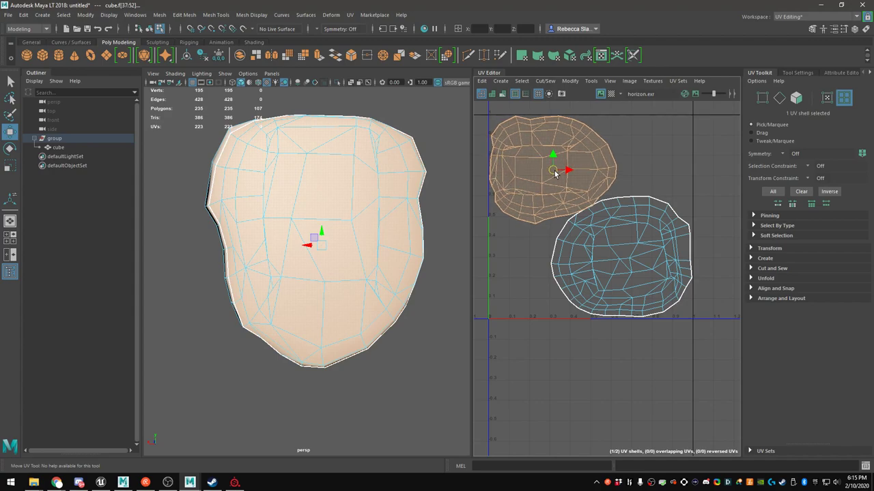
Shrink the lower UV shell slightly and nudge the upper shell away from the tile border
key("r")
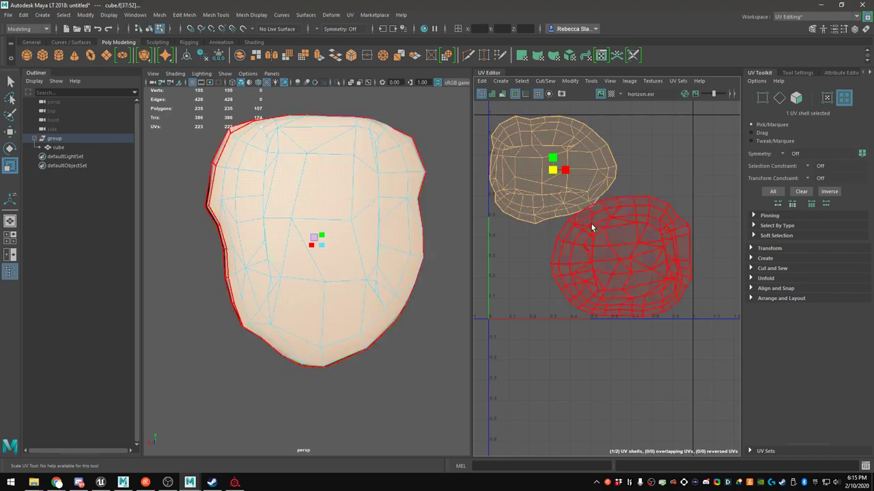
left_click(623, 258)
left_click_drag(623, 259, 625, 262)
key("w")
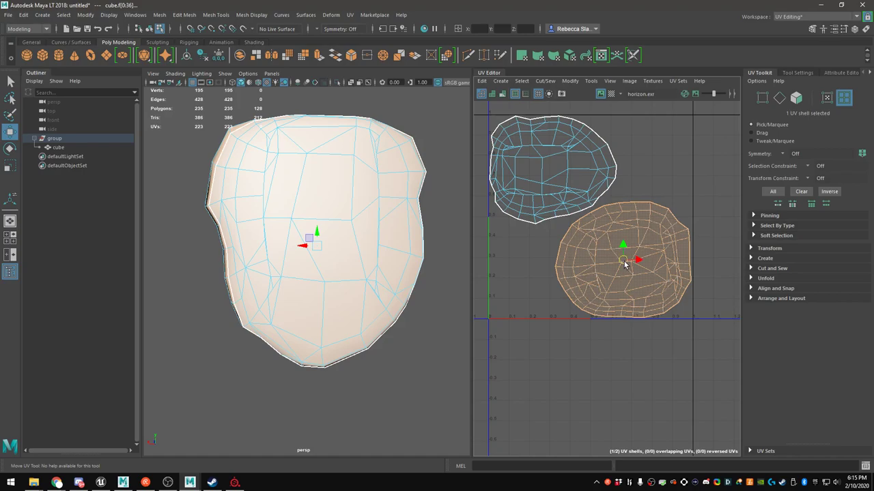
left_click(565, 206)
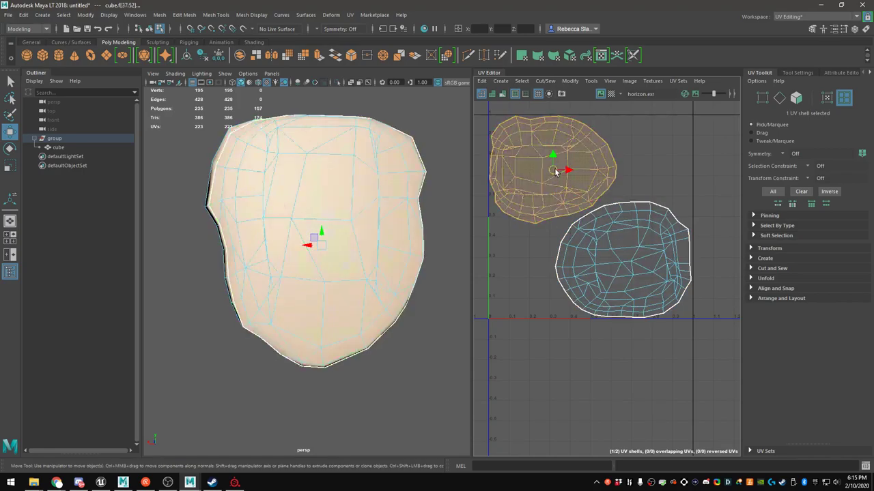
left_click(452, 253)
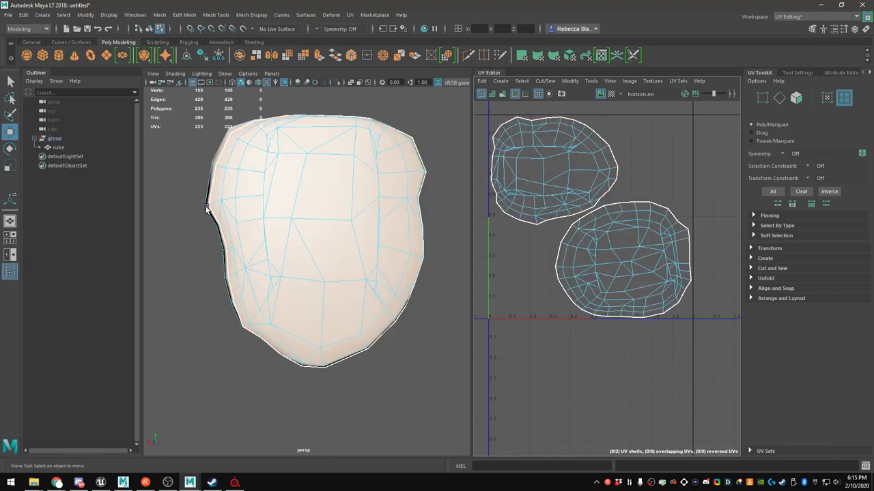
Export the selected cube mesh as BeeHive_LowPoly.fbx into the Beehive folder
left_click(57, 148)
left_click(7, 14)
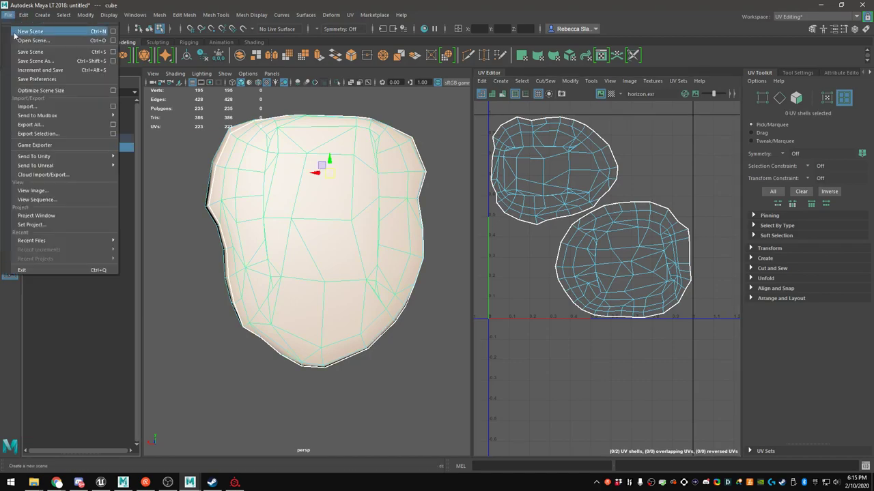
left_click(38, 133)
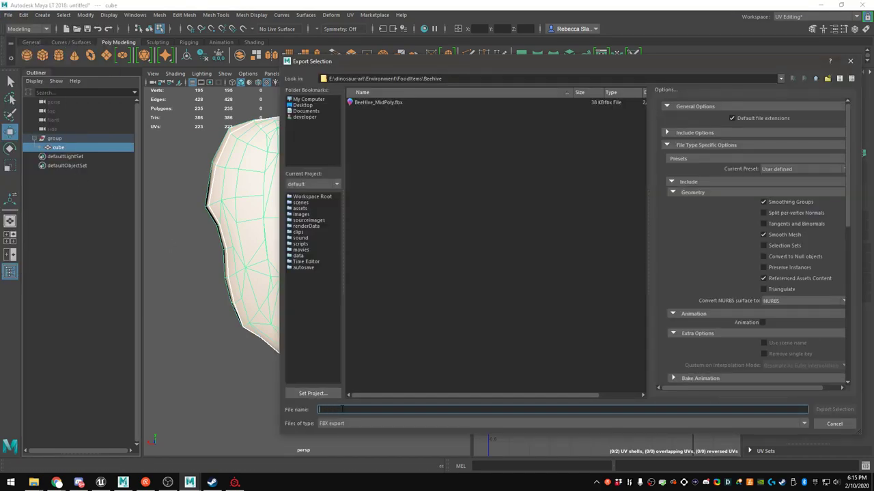
left_click(376, 103)
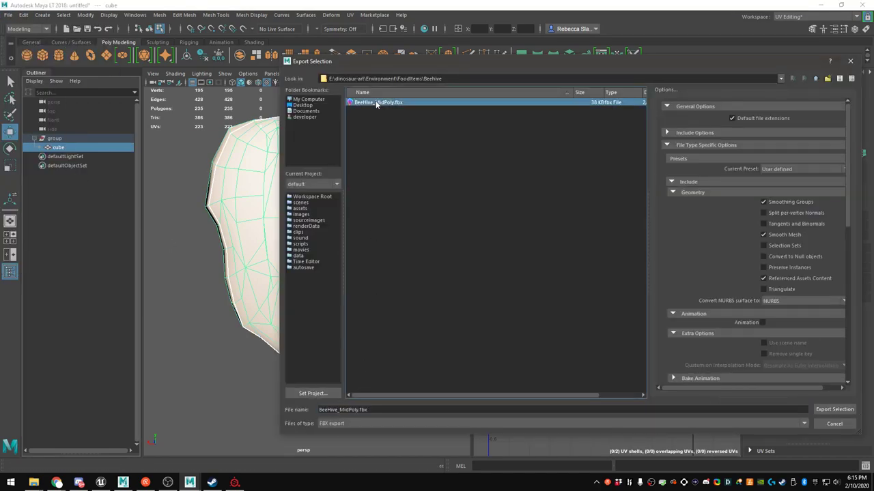
double_click(345, 409)
left_click(349, 410)
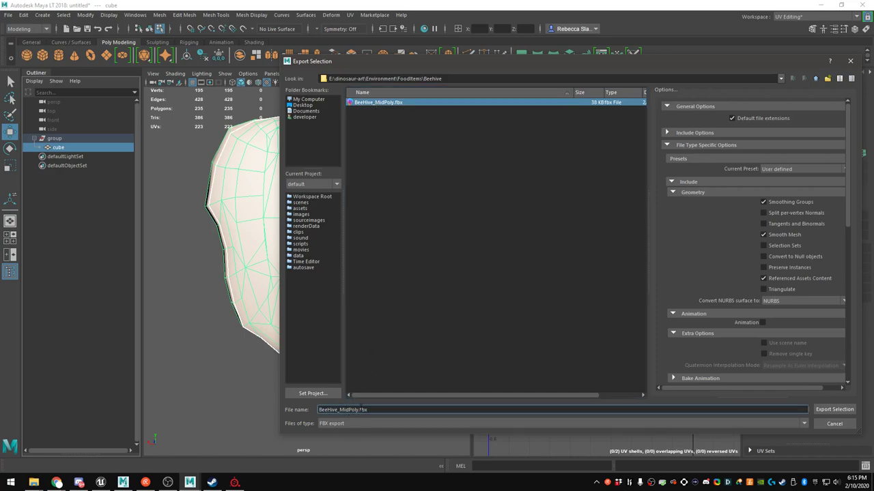
key("BackSpace")
key("BackSpace")
key("BackSpace")
type("Low")
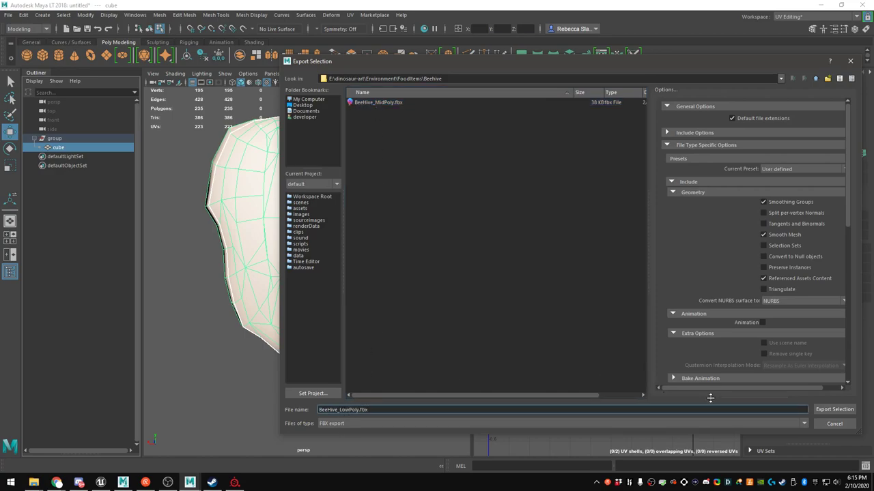
left_click(834, 410)
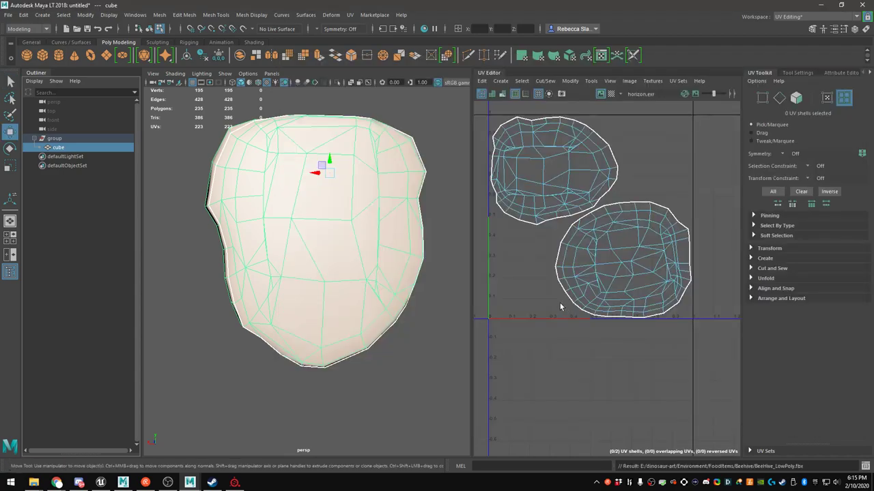
Switch to Substance Painter and save the open WaspNest_Bakes project
left_click(234, 482)
left_click(12, 15)
left_click(28, 88)
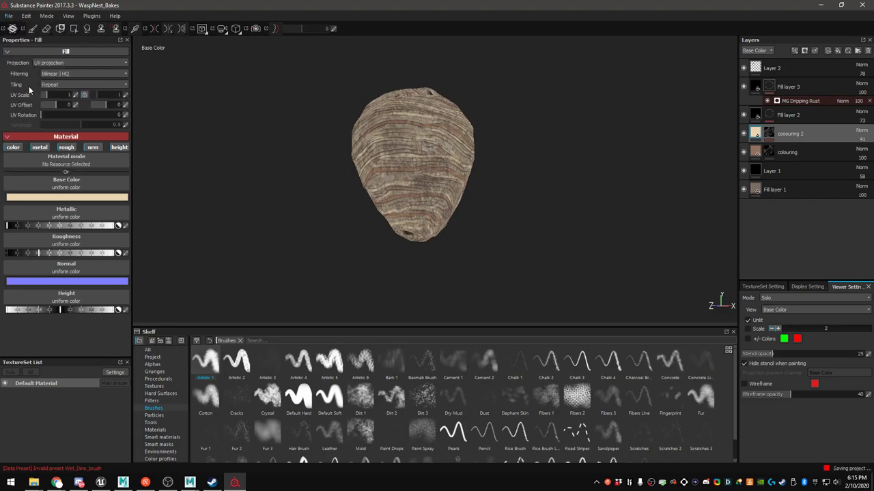
Create a new project from the BeeHive_LowPoly.fbx mesh in the Beehive folder
left_click(7, 16)
left_click(13, 27)
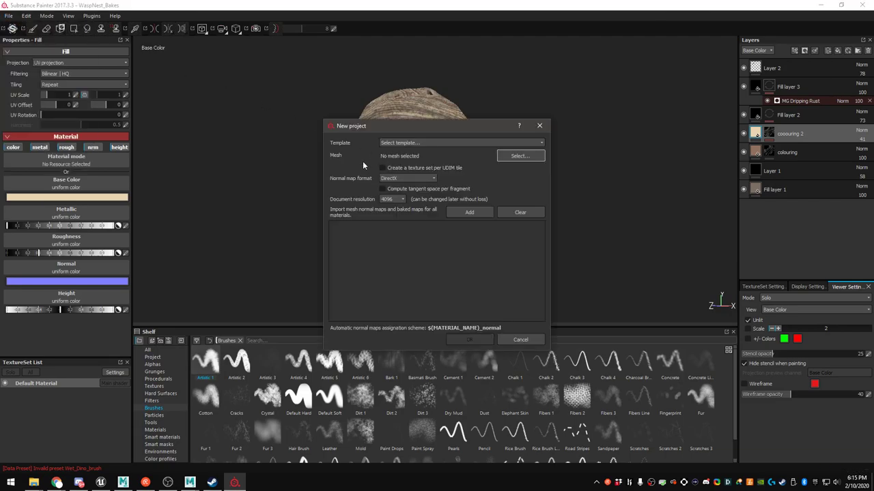
left_click(520, 155)
left_click(543, 156)
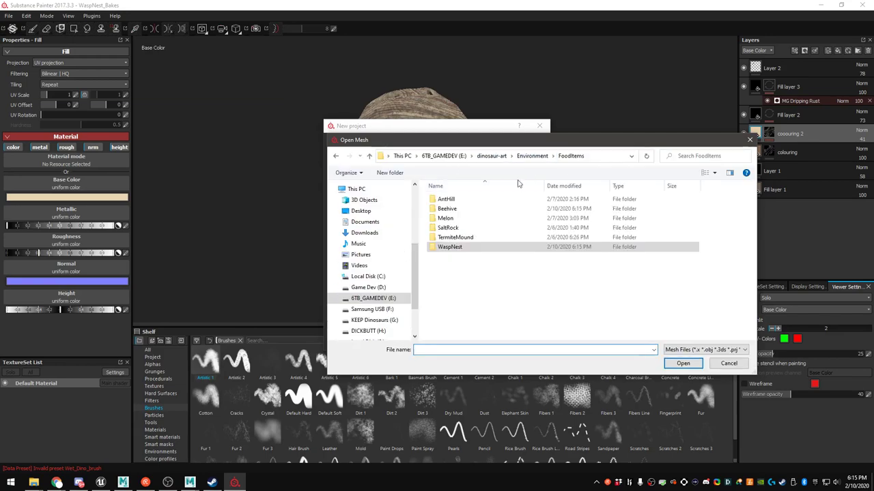
double_click(452, 208)
left_click(451, 199)
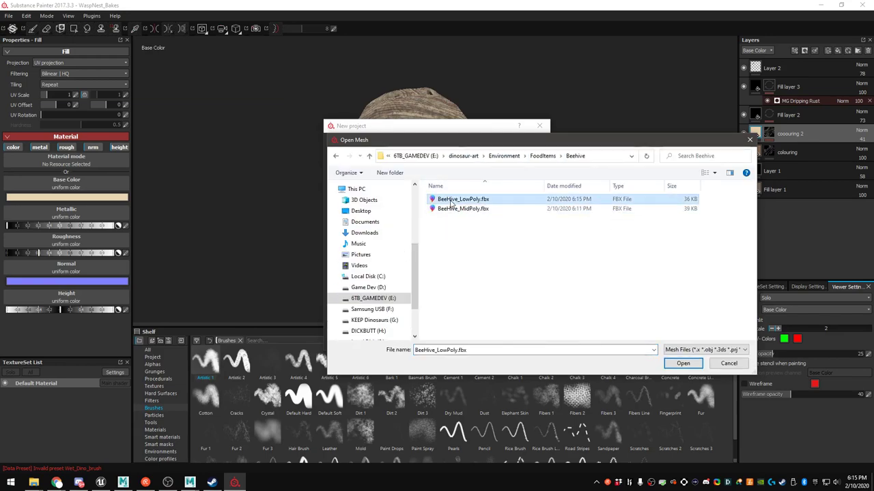
left_click(683, 363)
left_click(471, 338)
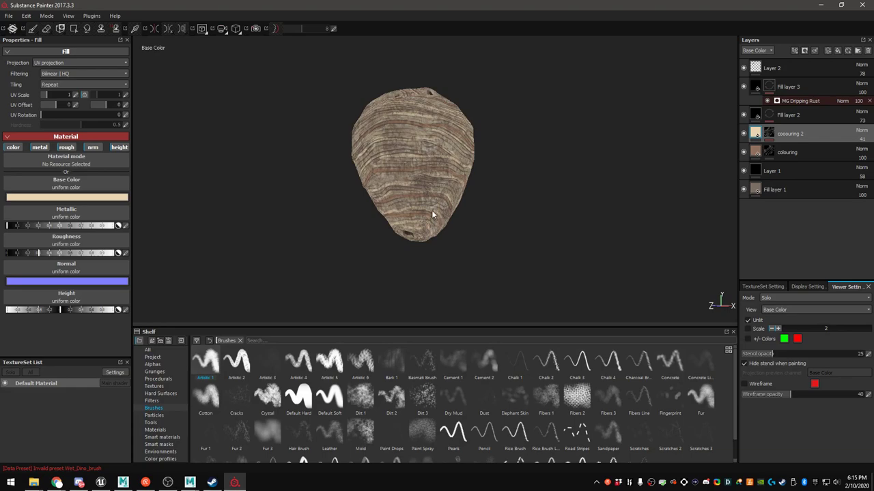
left_click_drag(487, 200, 400, 221, "alt")
left_click(57, 482)
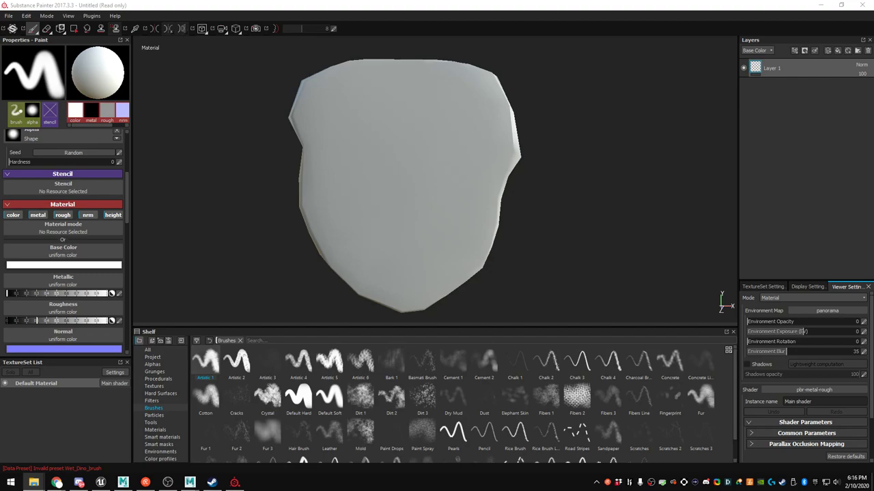
left_click_drag(661, 42, 873, 85)
key("alt+F4")
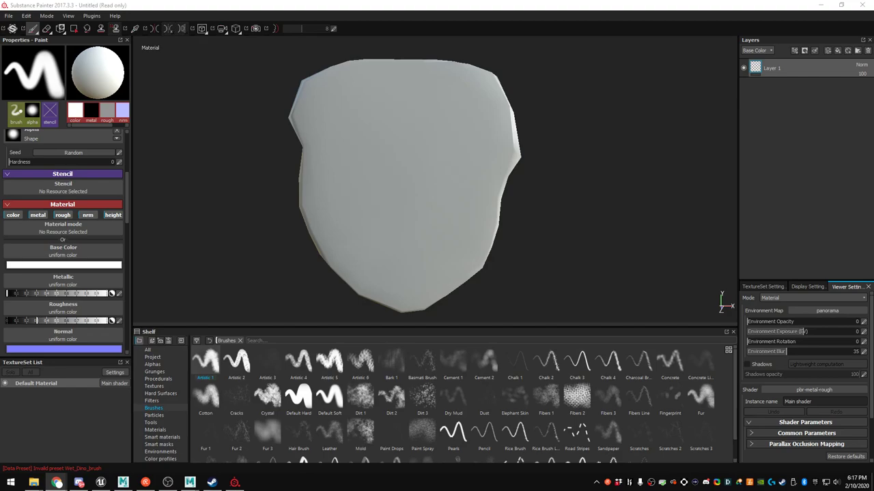
Launch Adobe Photoshop and switch to it
left_click(11, 483)
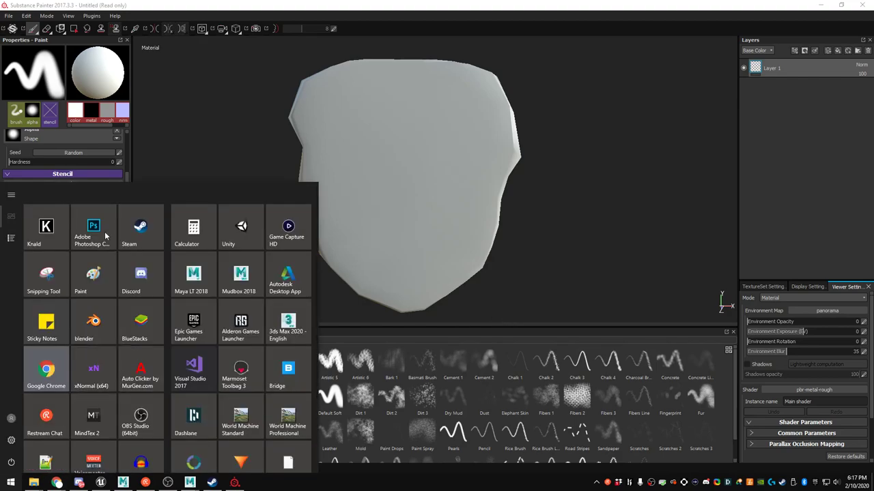
left_click(134, 230)
left_click(438, 4)
scroll(403, 181, "down", 2)
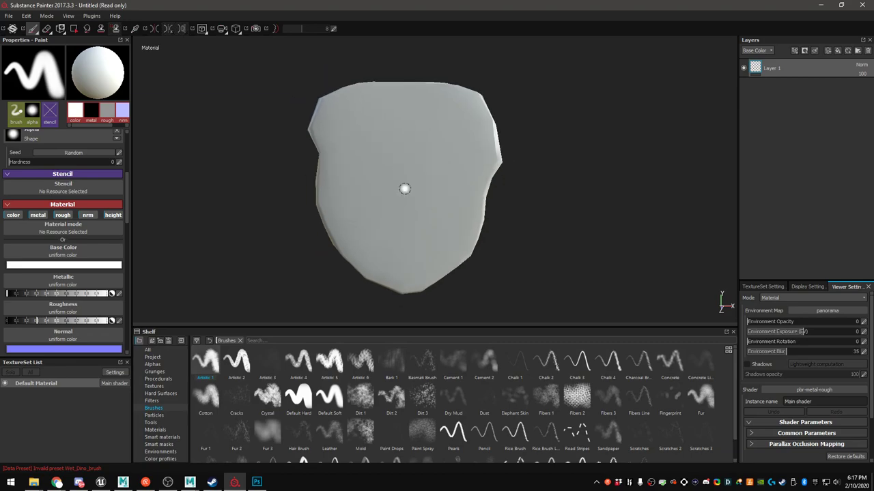
middle_click_drag(412, 178, 398, 160, "alt")
mouse_move(398, 160)
left_mouse_down("alt")
mouse_move(710, 159)
mouse_move(421, 166)
mouse_move(452, 197)
left_mouse_up("alt")
left_click(837, 52)
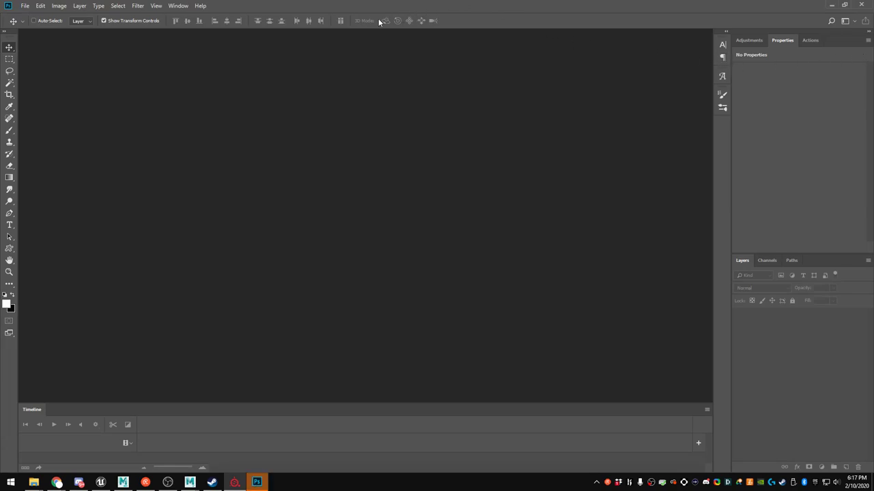
Create a new document 512 pixels wide and 512 pixels high
left_click(25, 6)
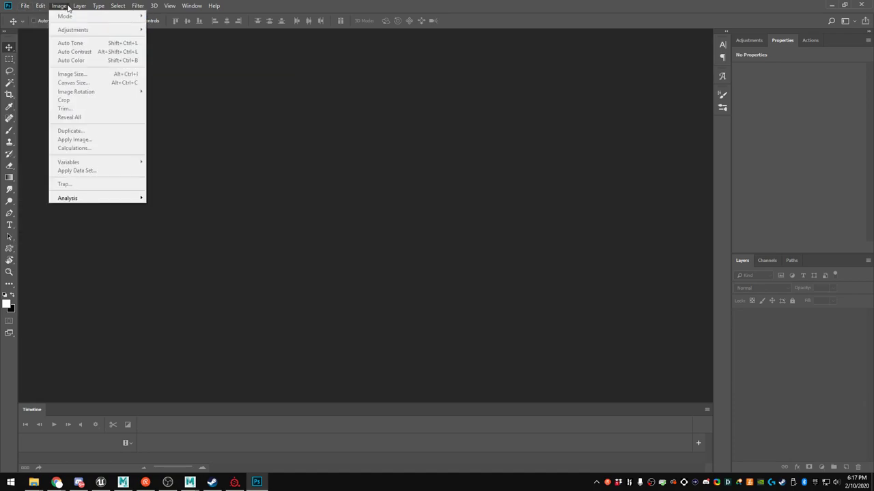
left_click(32, 15)
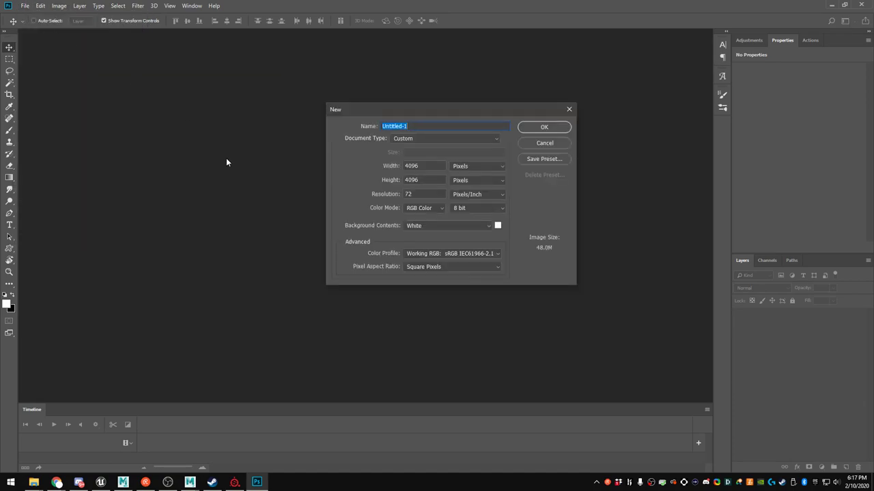
left_click_drag(424, 165, 380, 166)
type("512")
double_click(417, 180)
type("512")
left_click(544, 129)
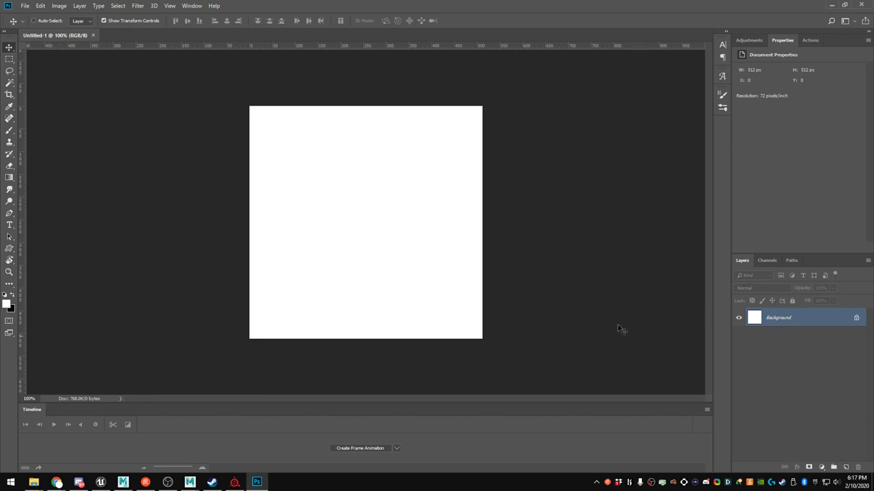
Fill the background with black and add a new layer filled with white above it
key("ctrl+BackSpace")
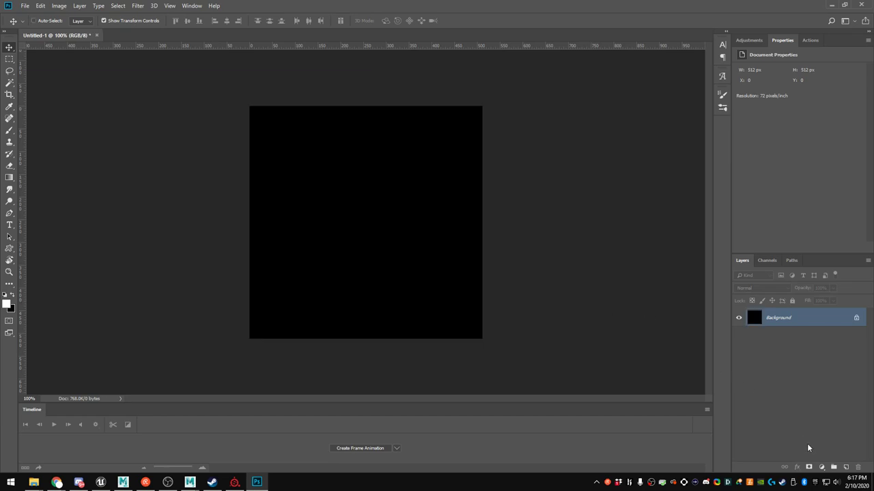
left_click(846, 467)
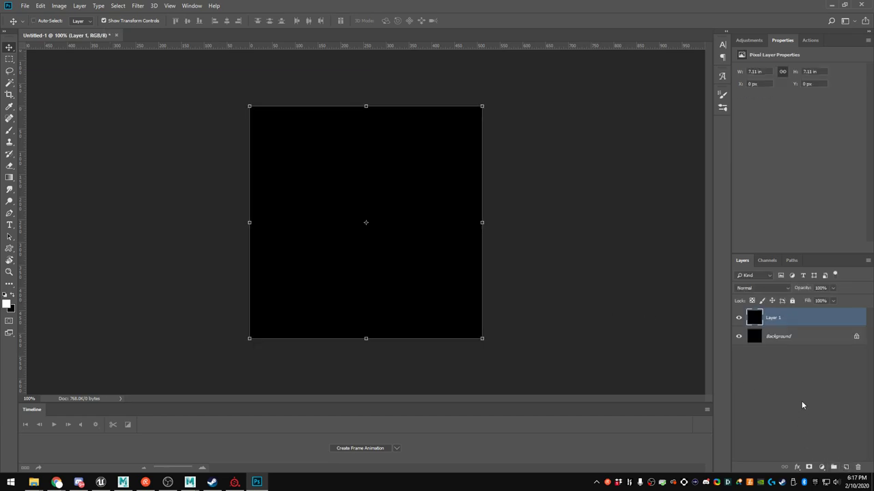
left_click(13, 293)
key("ctrl+BackSpace")
Add a Pattern Overlay to the white layer and load the hexagon-patterns-Shapes4FREE pattern file
left_click(797, 467)
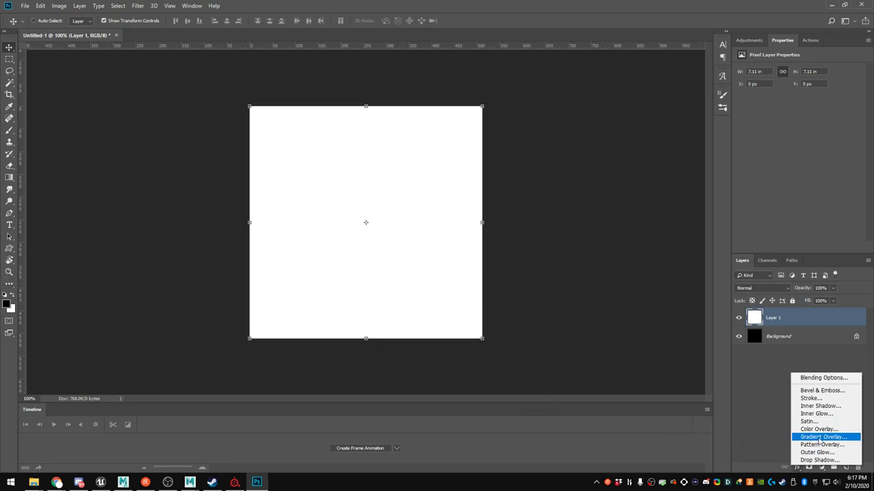
left_click(821, 444)
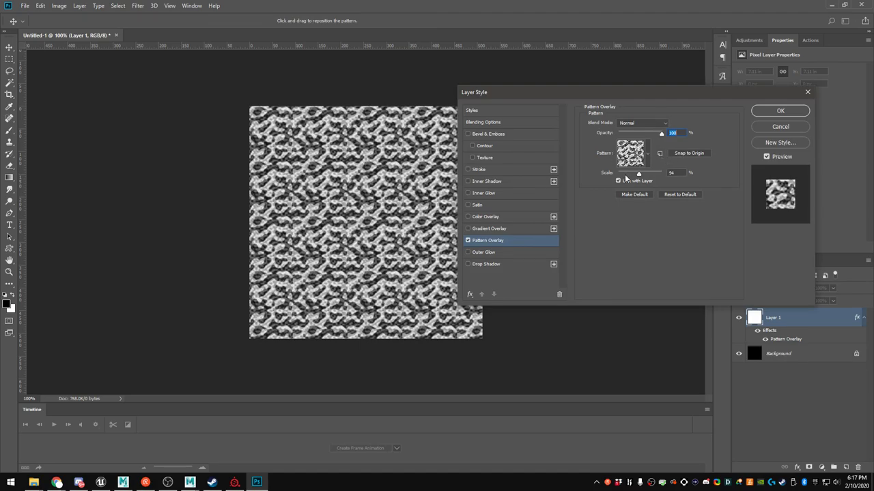
left_click(647, 153)
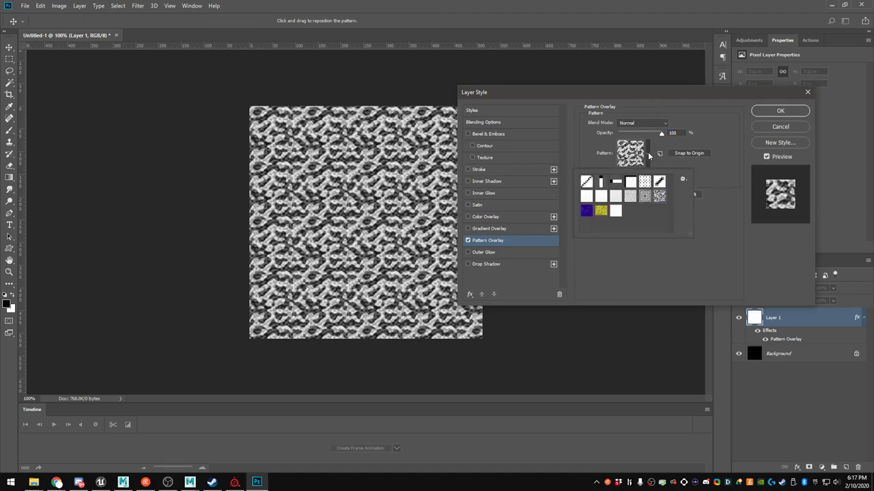
left_click(682, 180)
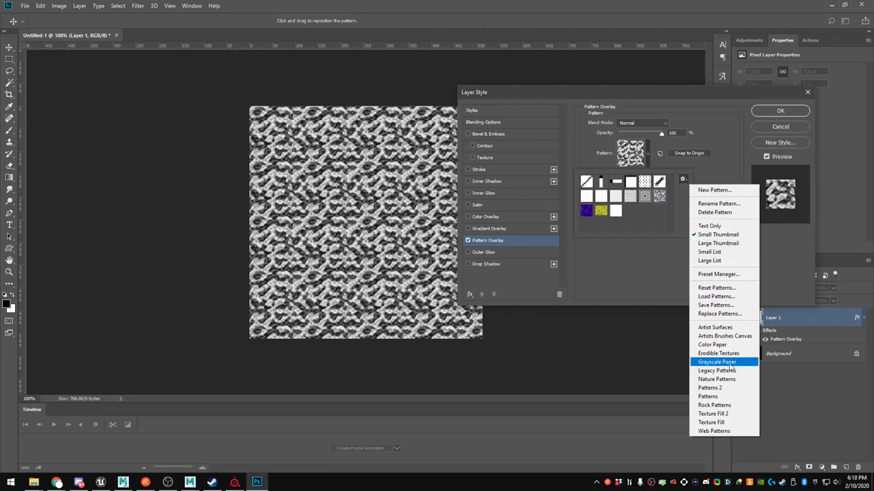
left_click(712, 299)
key("ctrl+v")
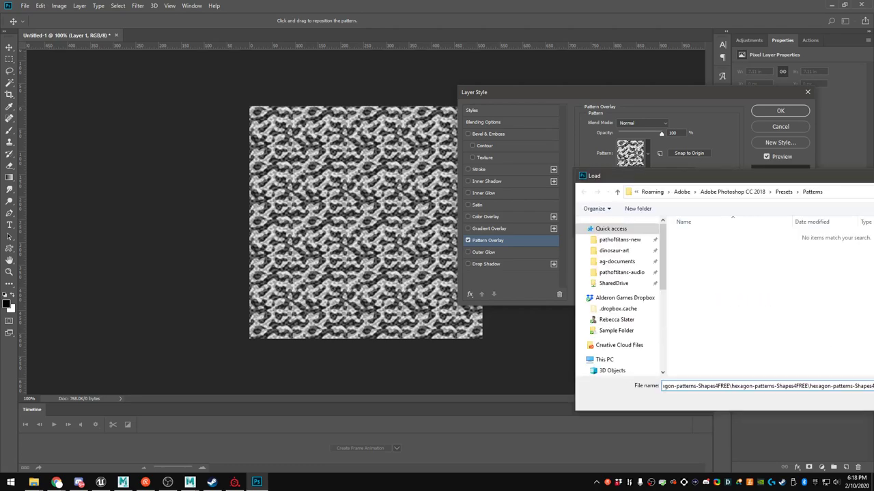
key("Return")
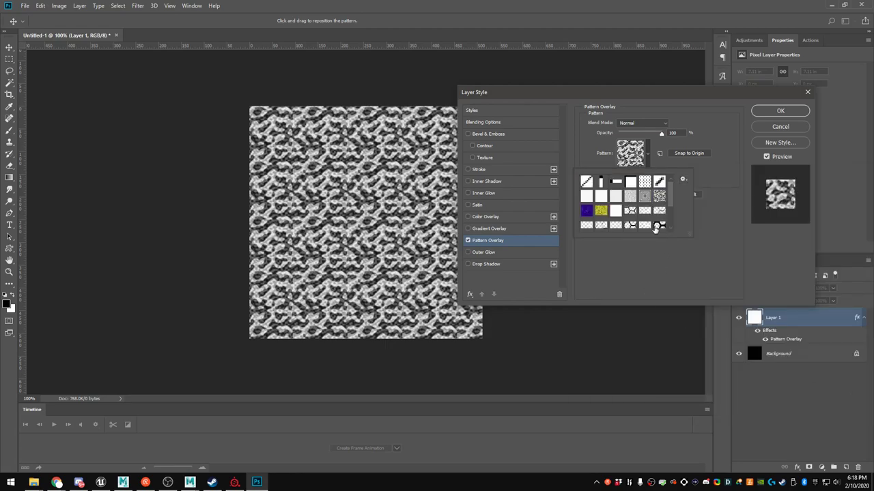
Try several of the loaded hexagon patterns and choose the one with thick black outlines
left_click(630, 216)
left_click(646, 213)
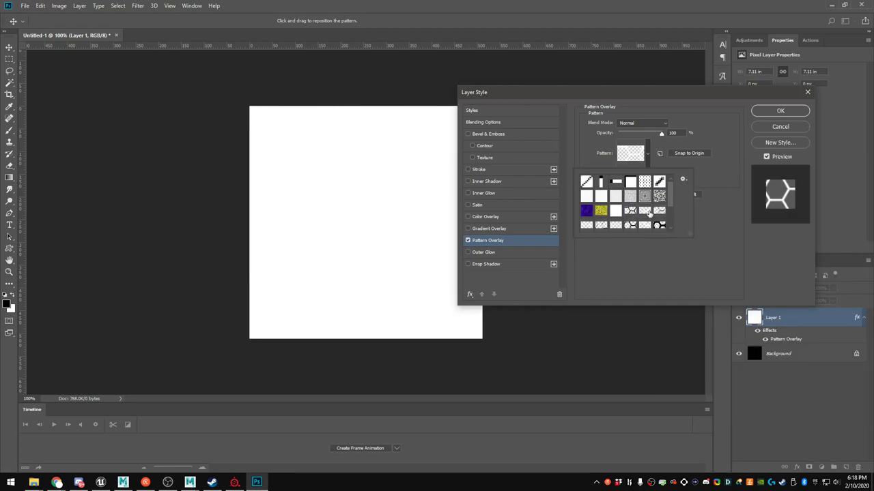
left_click(631, 226)
left_click(661, 227)
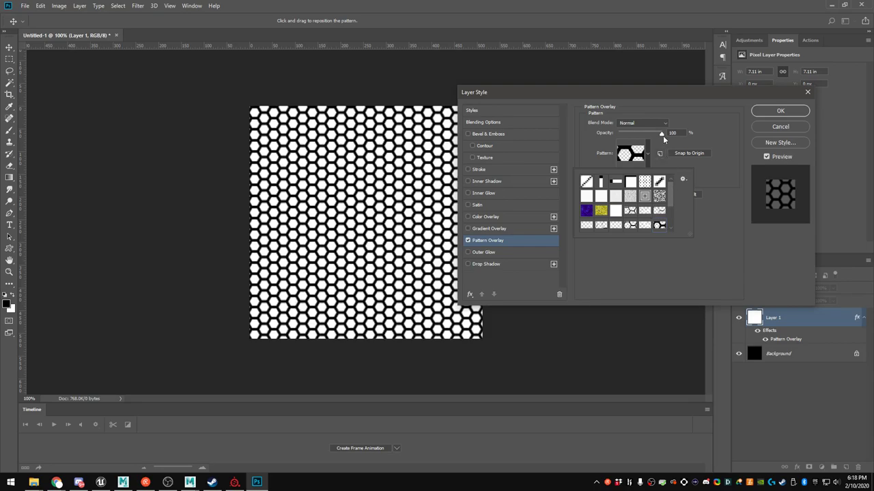
Scale the hexagon pattern to 129%, snap it to the origin and apply the layer style
left_click(697, 143)
mouse_move(641, 176)
left_mouse_down()
mouse_move(633, 176)
mouse_move(651, 177)
mouse_move(641, 179)
left_mouse_up()
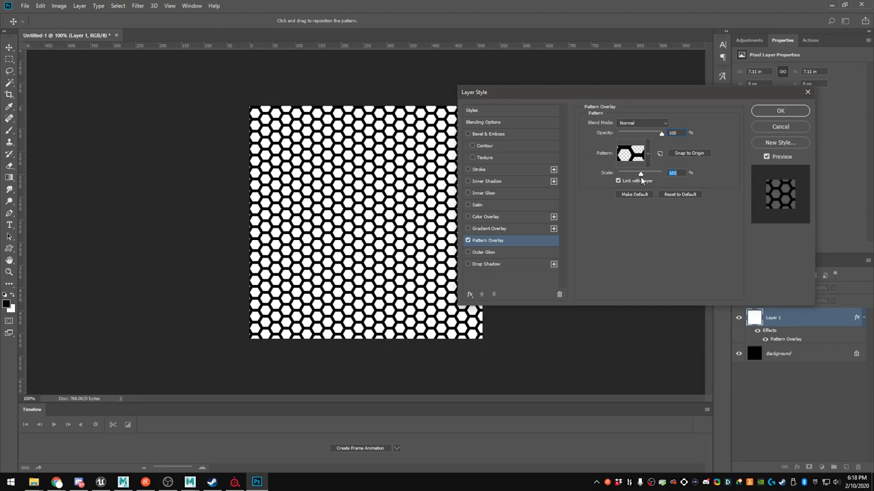
left_click_drag(642, 181, 643, 181)
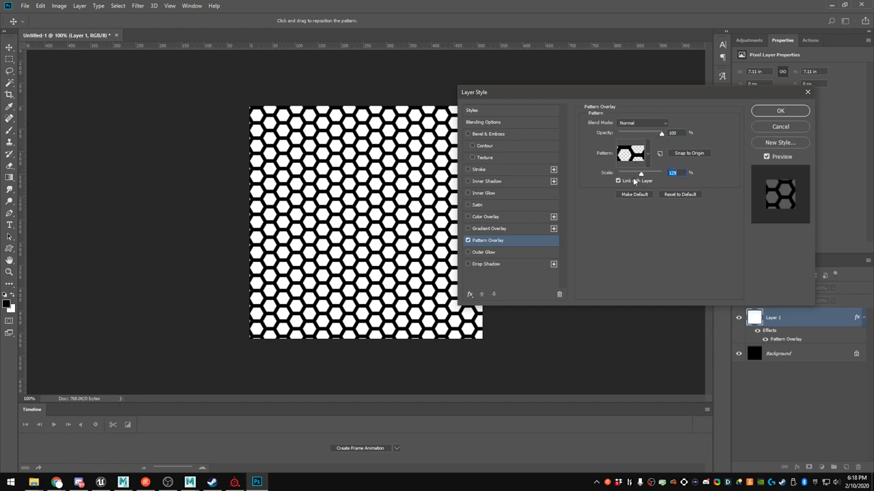
left_click(618, 182)
left_click(618, 182)
left_click(660, 156)
key("Return")
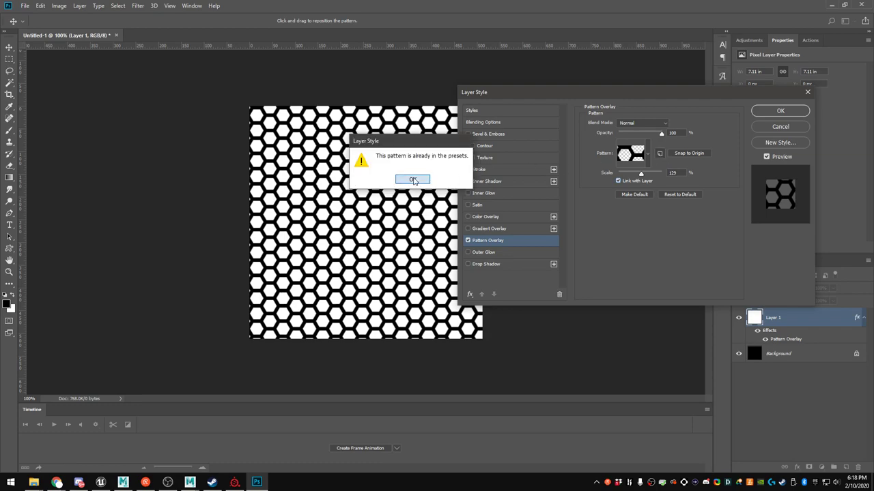
left_click(685, 156)
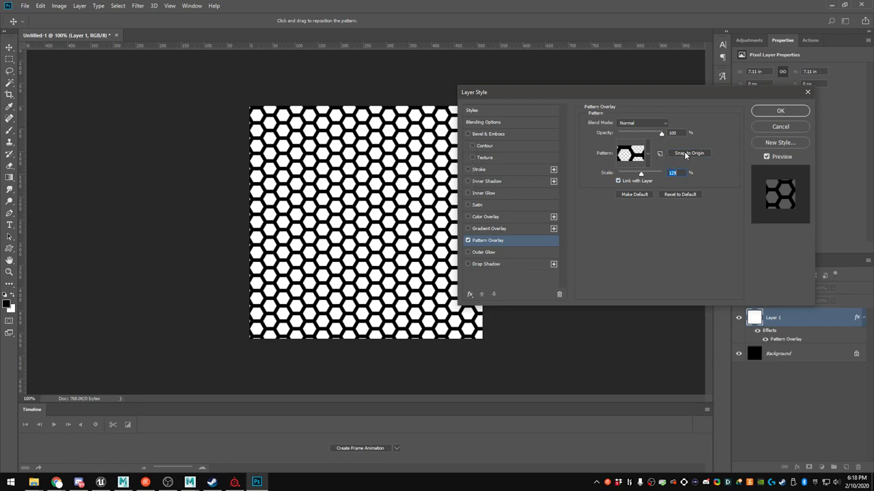
left_click(767, 113)
Set the hexagon layer's Pattern Overlay scale to 100% and apply it
left_click_drag(486, 335, 491, 344)
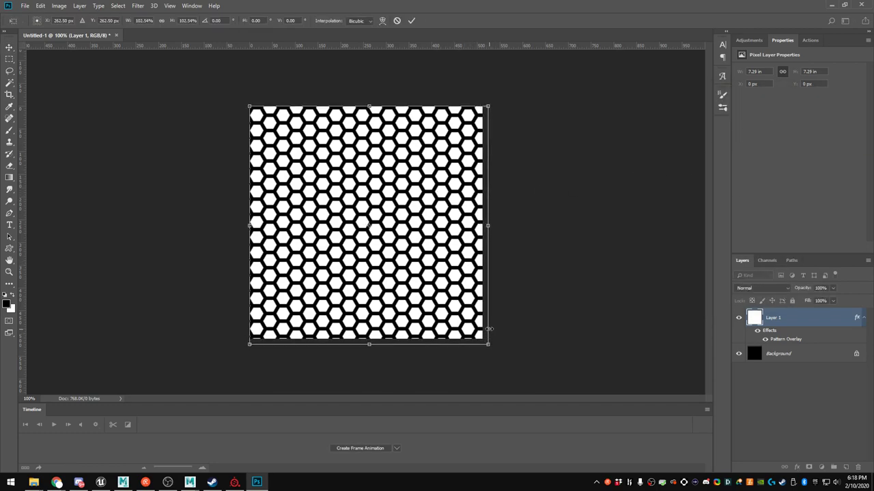
left_click(396, 20)
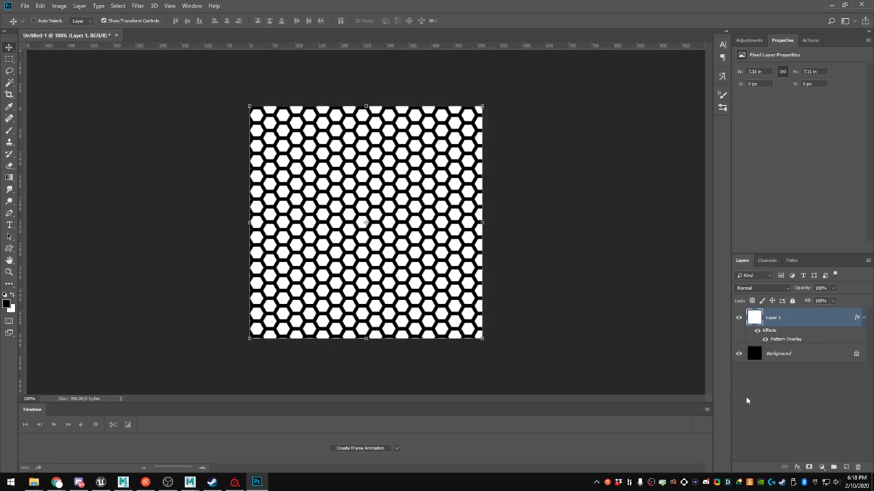
double_click(774, 341)
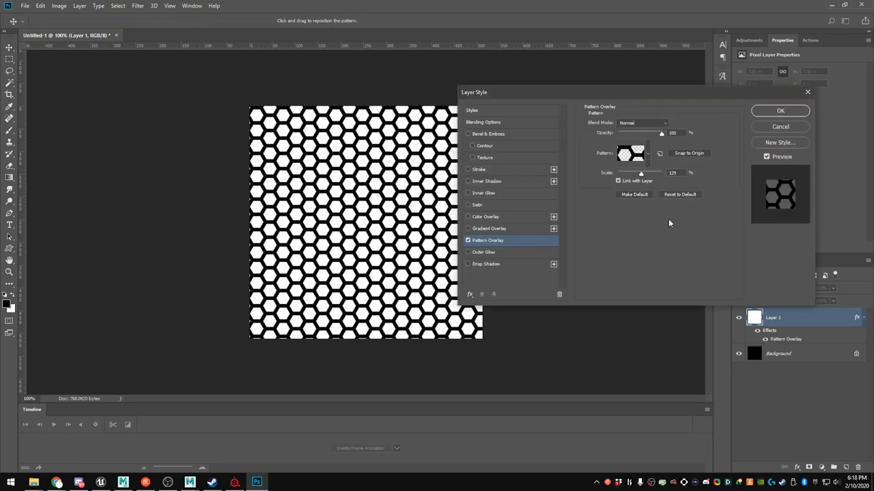
left_click_drag(640, 176, 640, 175)
type("1")
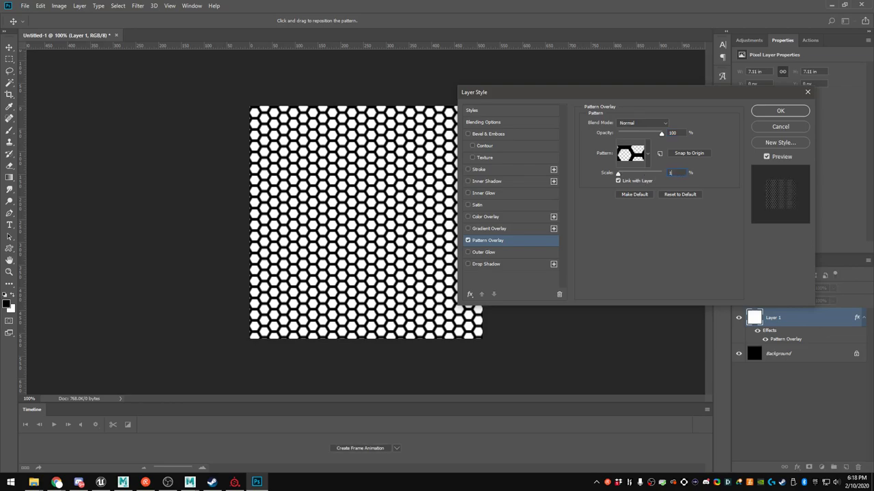
type("00")
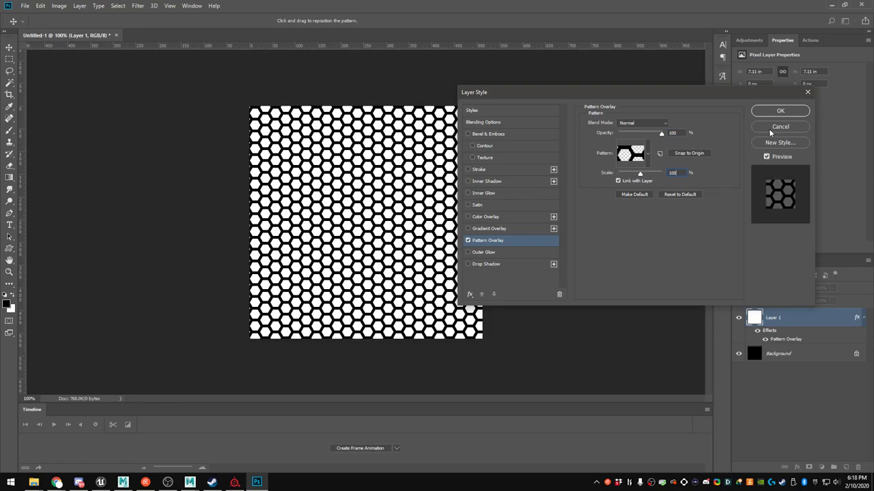
left_click(780, 111)
Shift the hexagon layer 169 px to the right and place a duplicate flush against its left edge
left_click(762, 405)
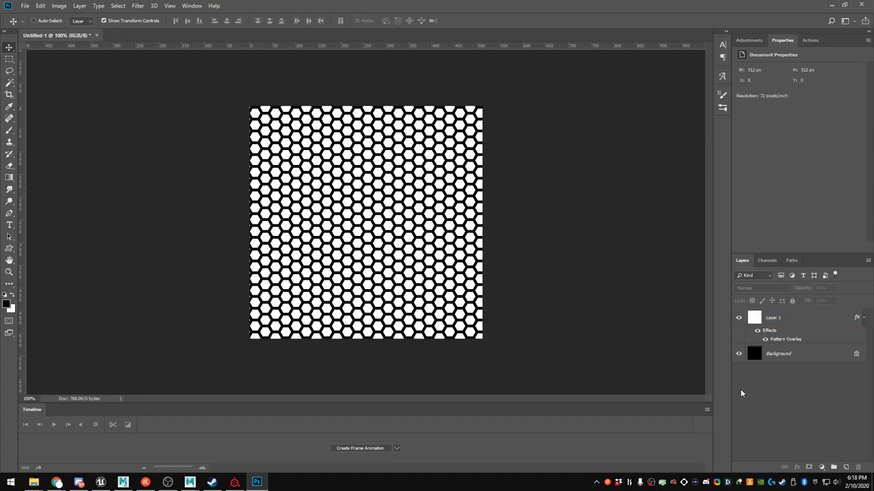
left_click(777, 319)
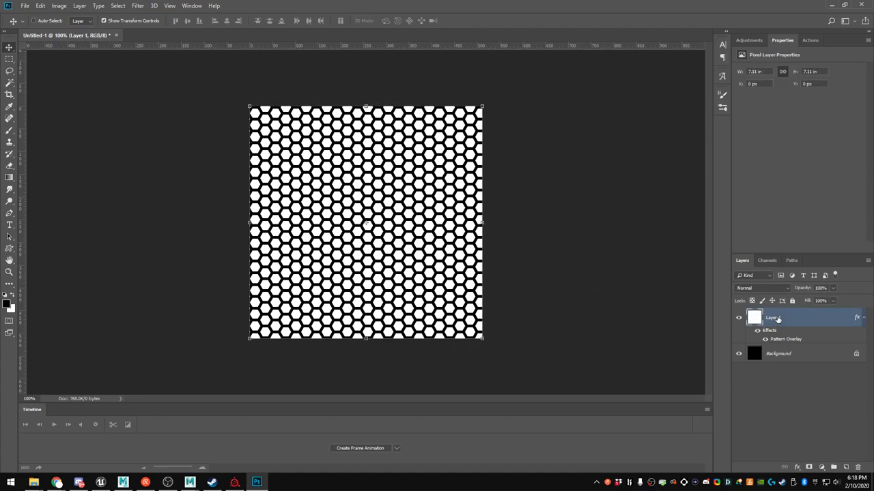
left_click_drag(336, 215, 183, 221)
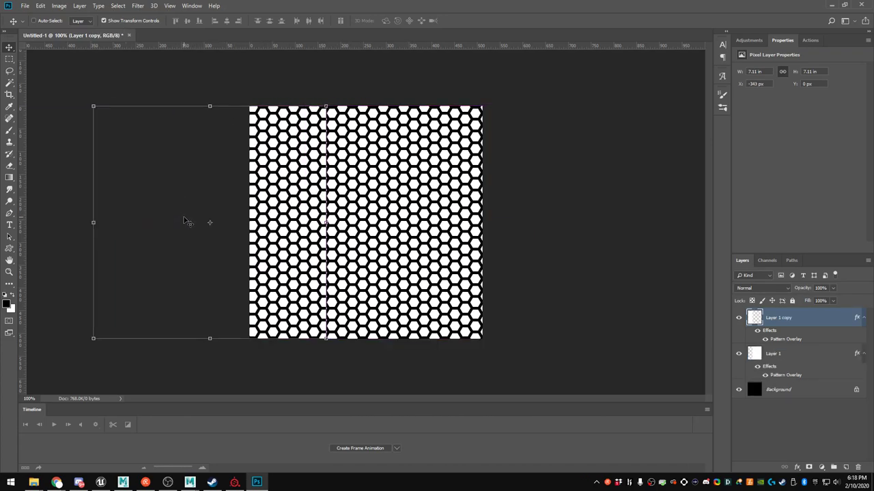
Undo and redo the duplicated hexagon layer to compare the pattern seam, and leave the duplicate undone
key("ctrl+z")
key("ctrl+shift+z")
key("ctrl+z")
key("ctrl+shift+z")
key("ctrl+z")
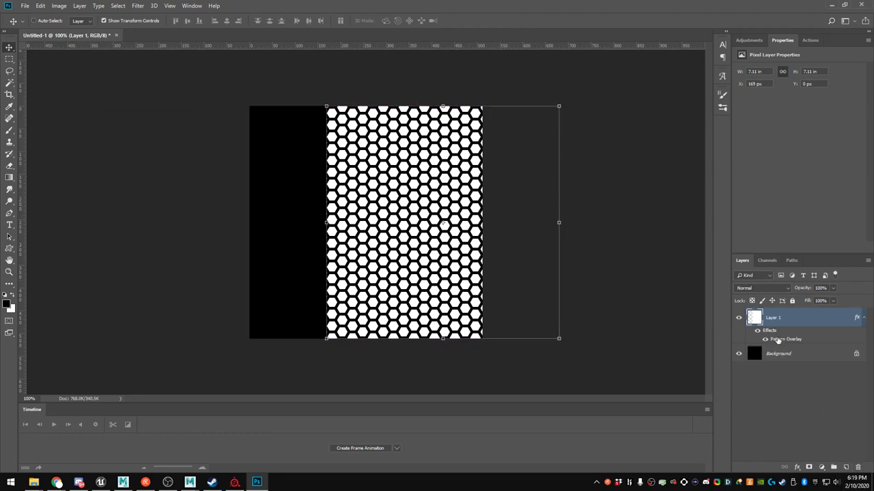
Unlink the Pattern Overlay from the hexagon layer and move the layer back to X 0 px, Y 0 px
double_click(777, 340)
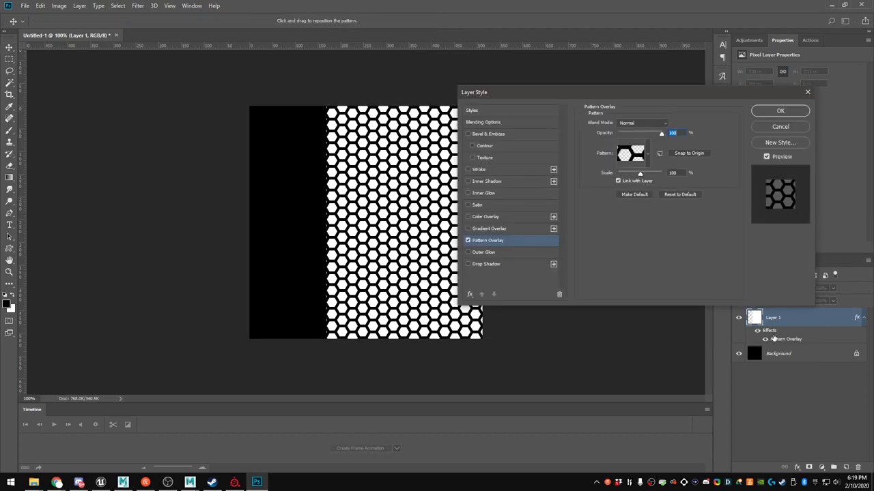
left_click(647, 155)
left_click(648, 155)
left_click(641, 124)
left_click(641, 125)
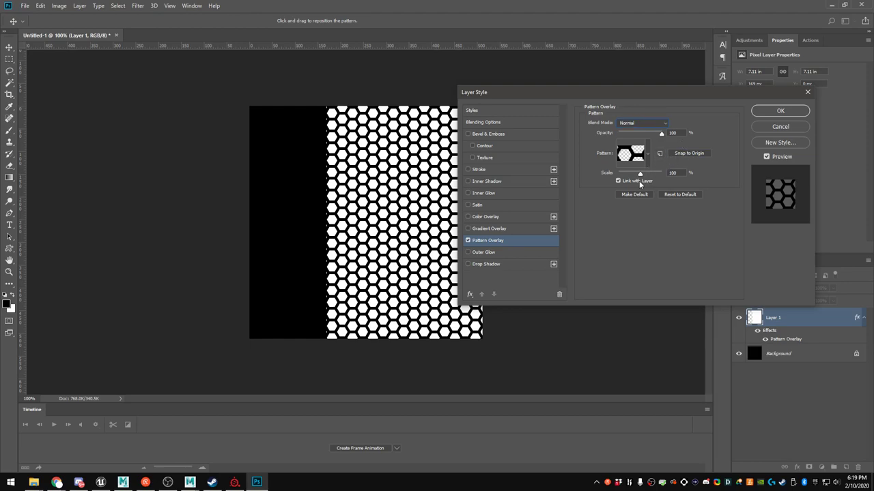
left_click(619, 182)
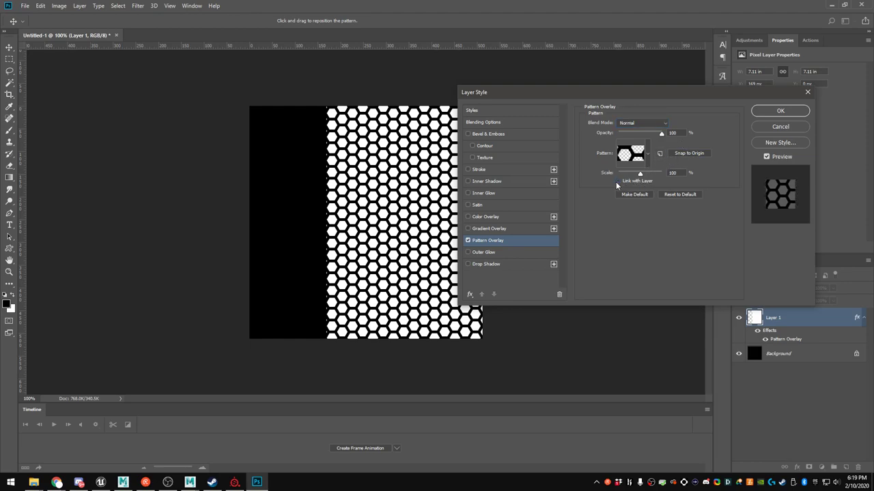
left_click(780, 111)
left_click_drag(440, 215, 368, 214)
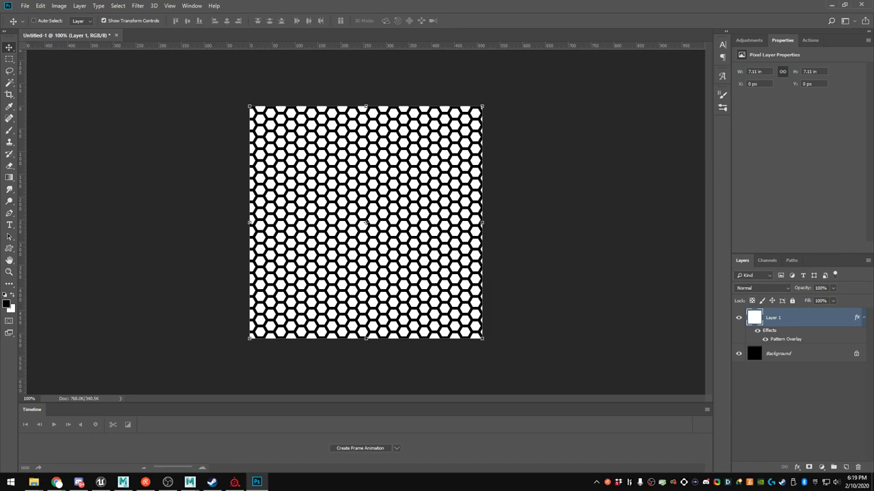
Try a duplicate of the hexagon layer flush above the original, delete it, and return the original to the canvas origin
key("alt+Tab")
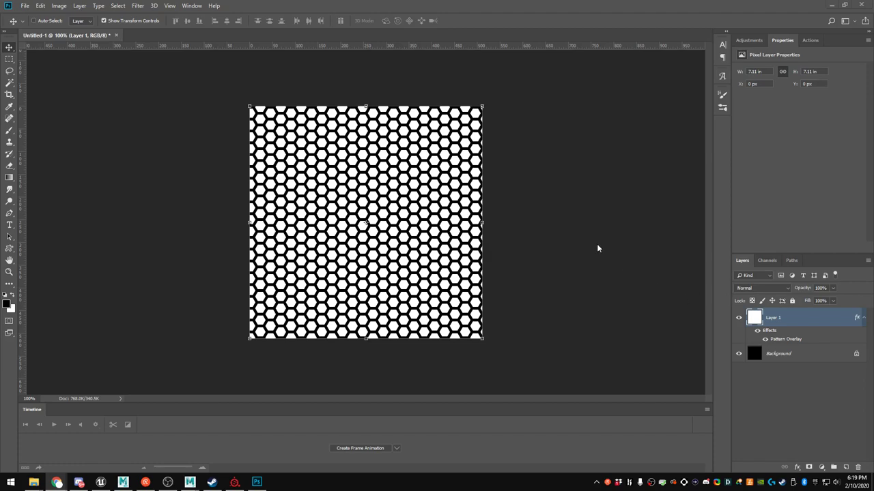
left_click_drag(379, 210, 398, 53)
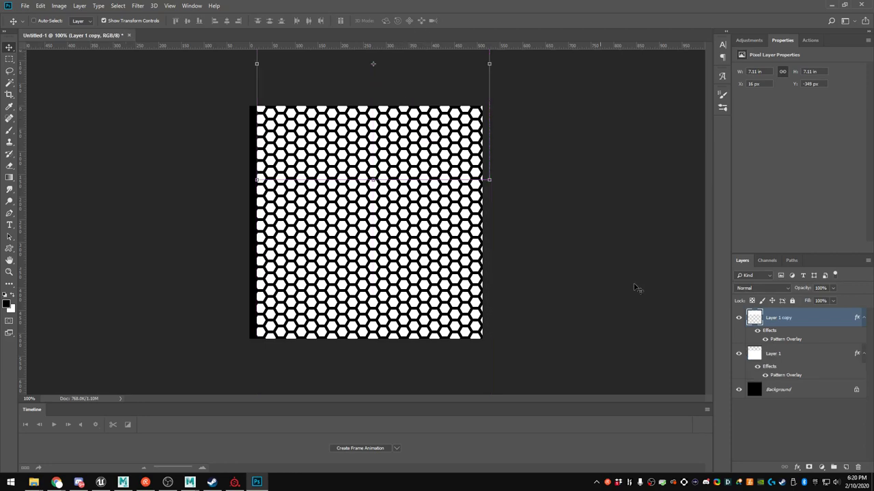
left_click(853, 467)
left_click_drag(373, 262, 354, 188)
Scale the hexagon layer down from its lower-right corner to about 79.1%, keeping its upper-left corner at the canvas origin
left_click_drag(483, 338, 442, 286)
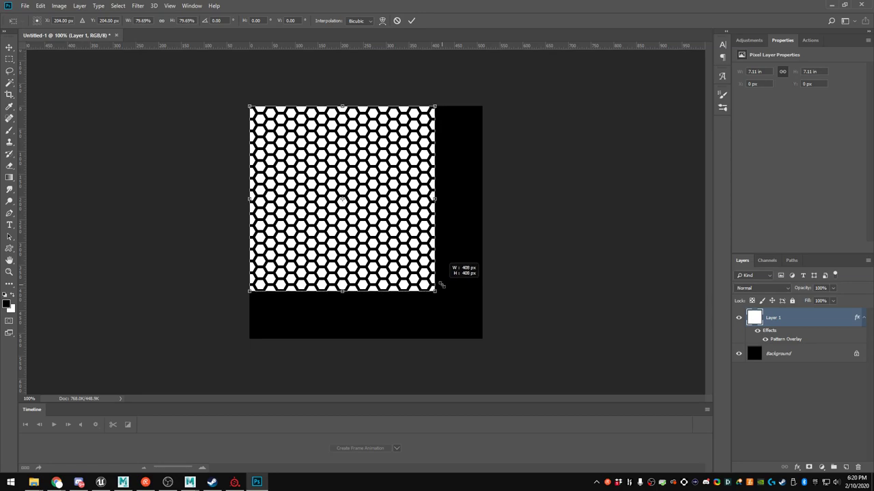
left_click_drag(442, 285, 441, 285)
scroll(434, 300, "up", 13, "alt")
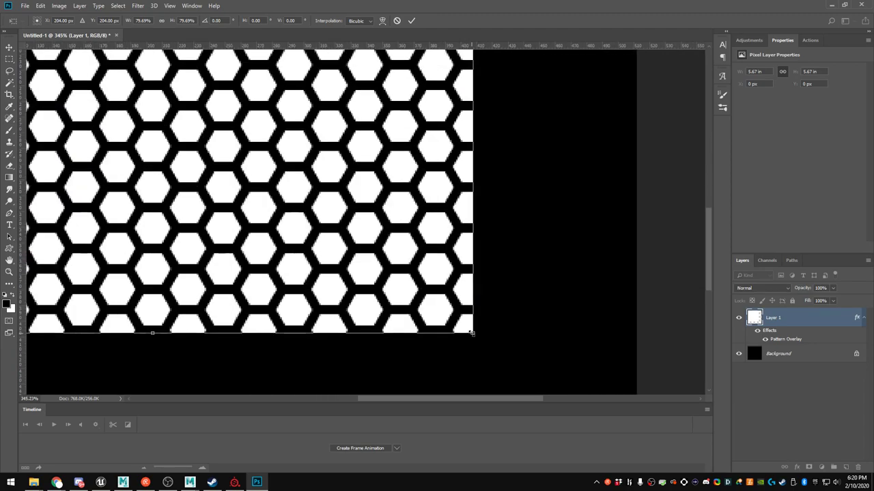
scroll(471, 333, "down", 5, "alt")
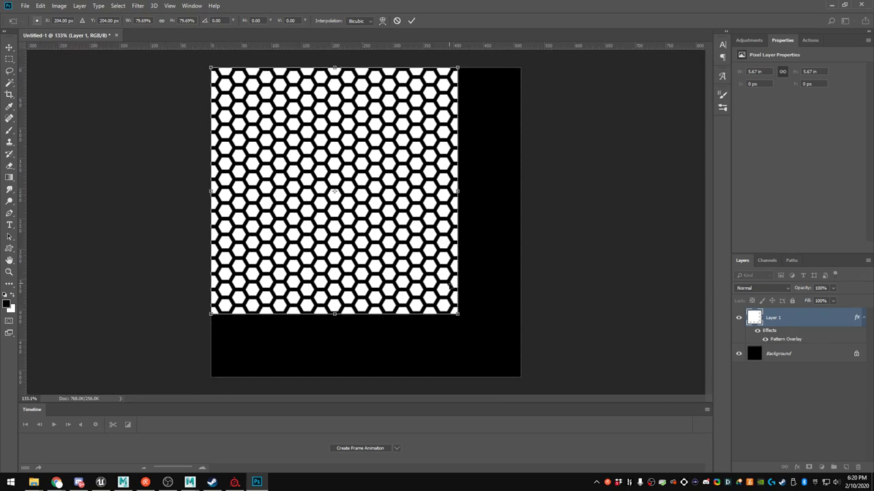
scroll(440, 284, "up", 3, "alt")
left_click_drag(475, 343, 471, 340)
scroll(472, 340, "down", 1, "alt")
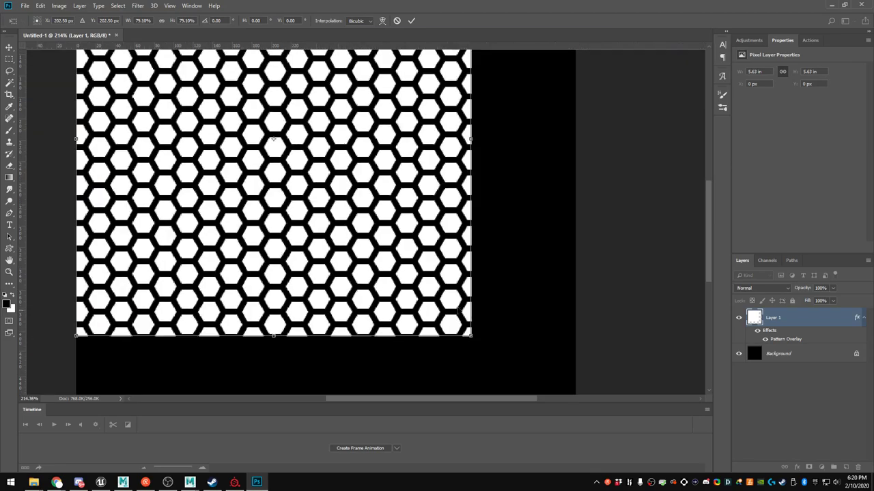
left_click(411, 21)
Place a duplicate of the hexagon layer flush below the original at X 0 px, Y 405 px
scroll(394, 151, "down", 4, "alt")
left_click_drag(372, 169, 374, 352, "alt")
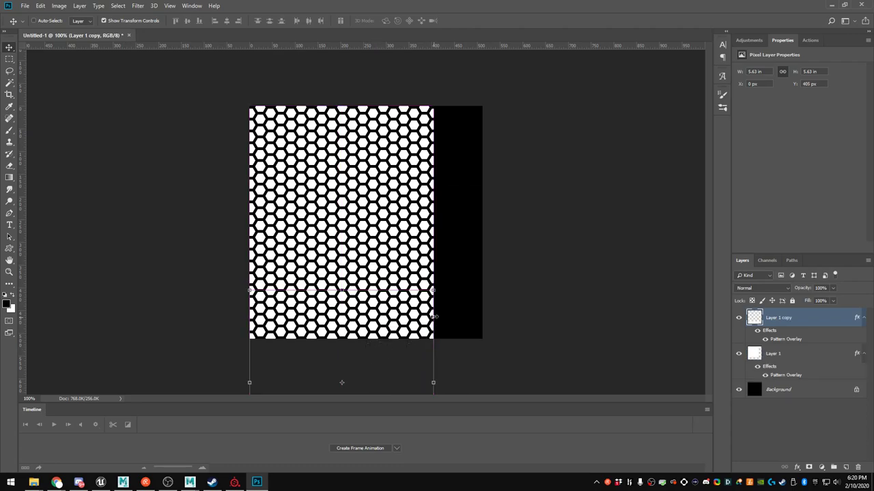
scroll(367, 239, "up", 5, "alt")
left_click(777, 421)
scroll(383, 344, "up", 3, "alt")
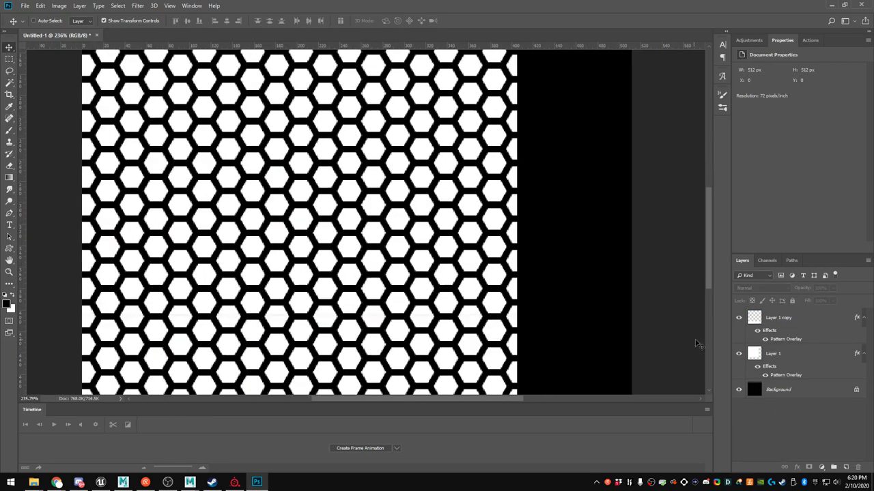
Toggle the duplicate hexagon layer's visibility repeatedly to check the horizontal seam, and leave it visible
left_click(737, 318)
left_click(738, 319)
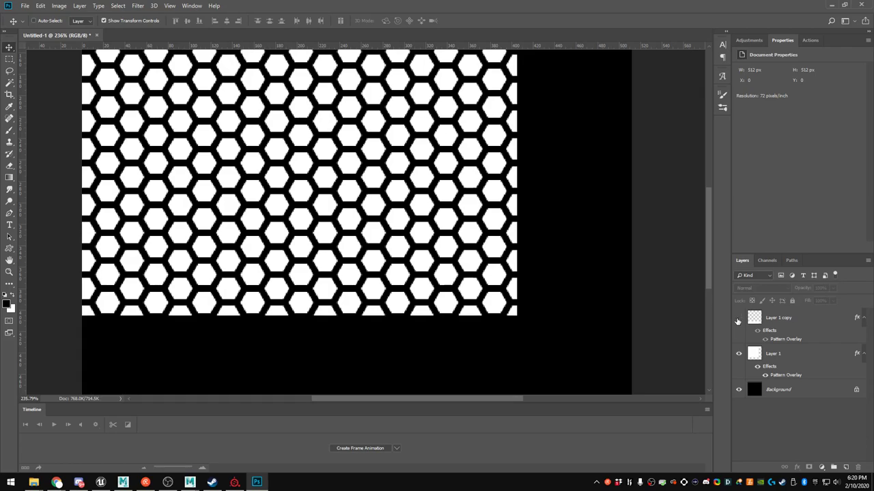
left_click(738, 319)
left_click(738, 319)
left_click(738, 318)
left_click(737, 319)
left_click(738, 319)
Turn on Link with Layer in the Pattern Overlay of both the duplicate and the original hexagon layer
left_click(778, 339)
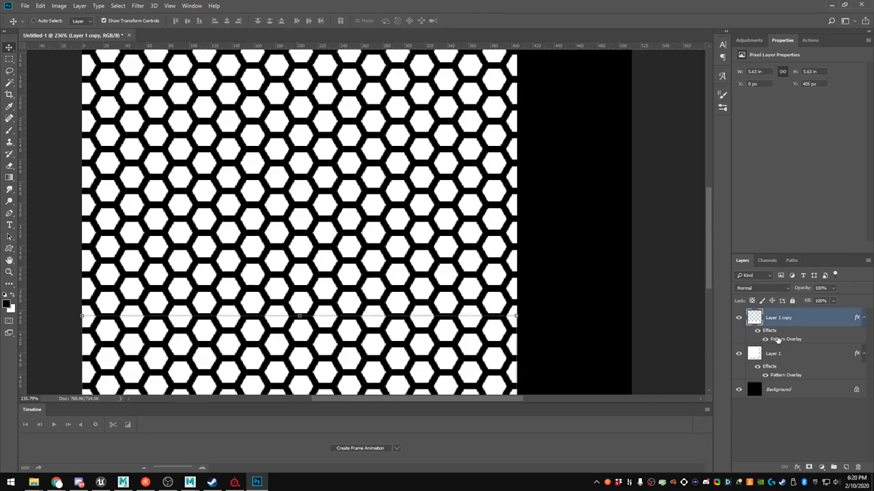
double_click(777, 340)
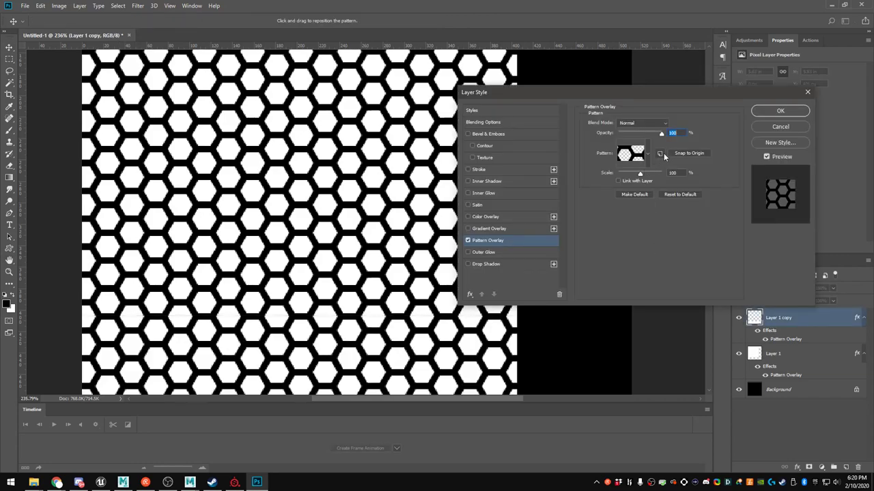
left_click(618, 180)
left_click(778, 112)
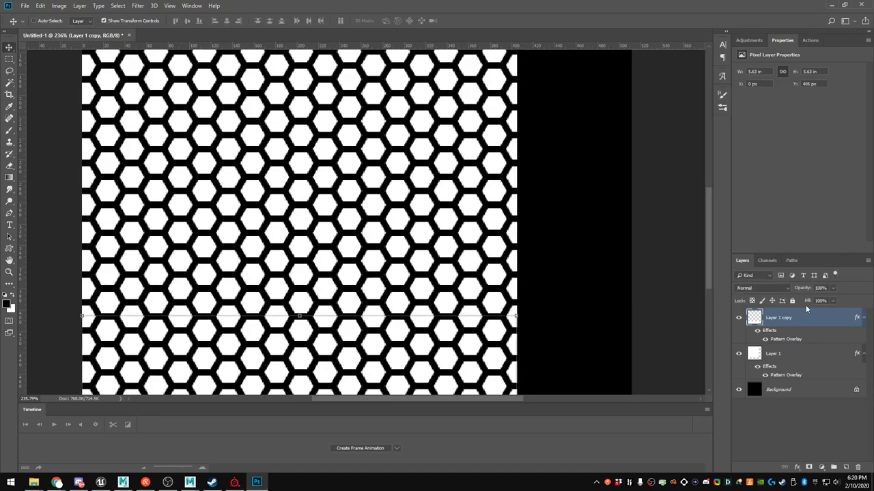
left_click(782, 375)
double_click(775, 376)
left_click(619, 181)
left_click(775, 110)
Examine the horizontal seam between the two stacked hexagon layers
scroll(472, 318, "down", 2, "alt")
mouse_move(373, 363)
left_mouse_down()
mouse_move(395, 363)
mouse_move(429, 344)
mouse_move(376, 368)
left_mouse_up()
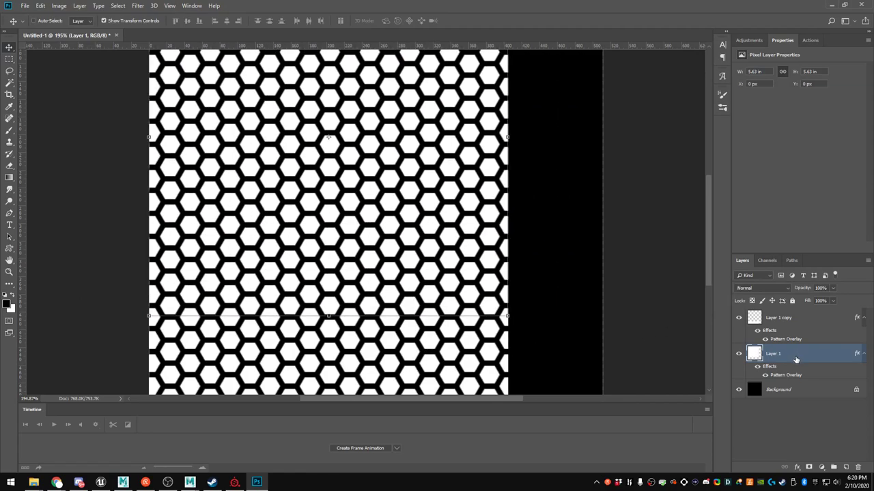
left_click(774, 318)
scroll(376, 305, "down", 5, "alt")
scroll(376, 305, "up", 3, "alt")
left_click_drag(408, 334, 454, 357)
left_click(756, 422)
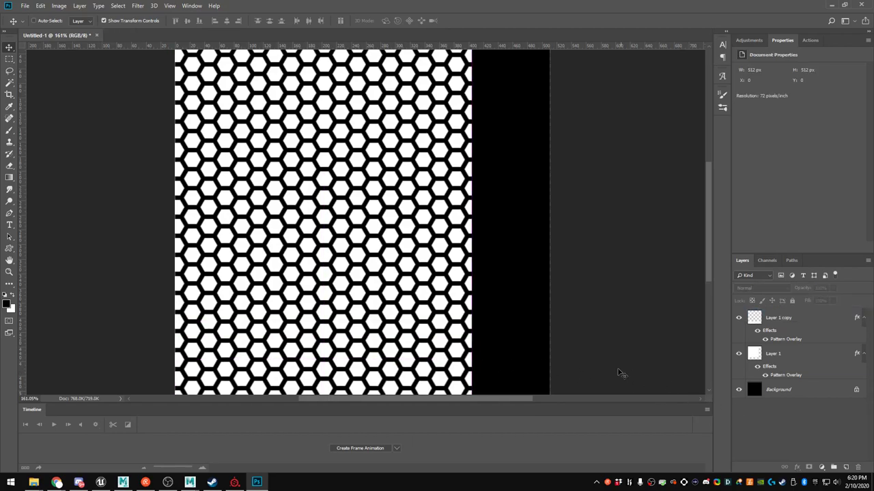
Place the duplicate hexagon layer flush against the original's right edge at X 405 px, Y 0 px
scroll(508, 327, "down", 4, "alt")
left_click(421, 349)
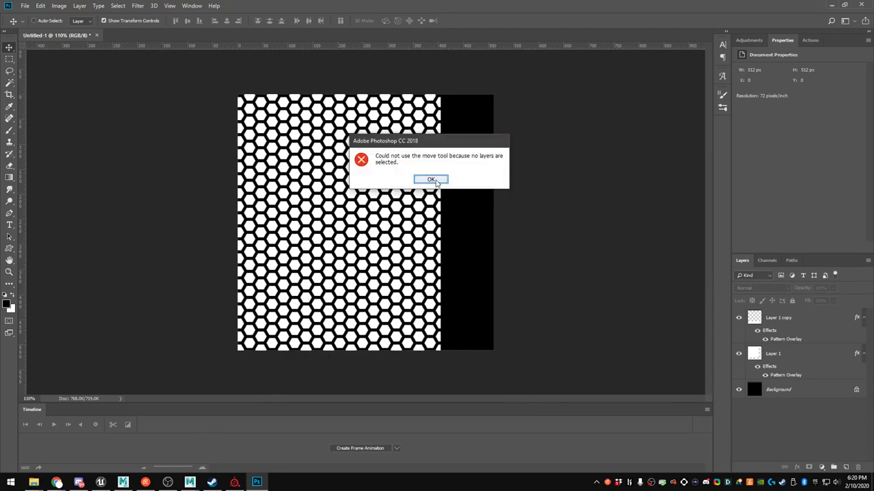
left_click(431, 179)
left_click(785, 353)
left_click_drag(368, 326, 567, 121, "ctrl")
key("ctrl+0")
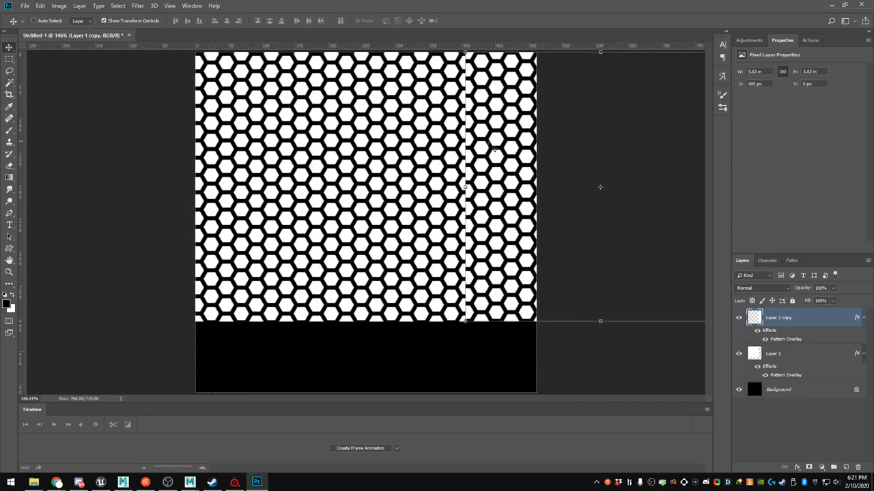
Check the vertical seam between the two hexagon layers and delete the duplicate layer
left_click(787, 403)
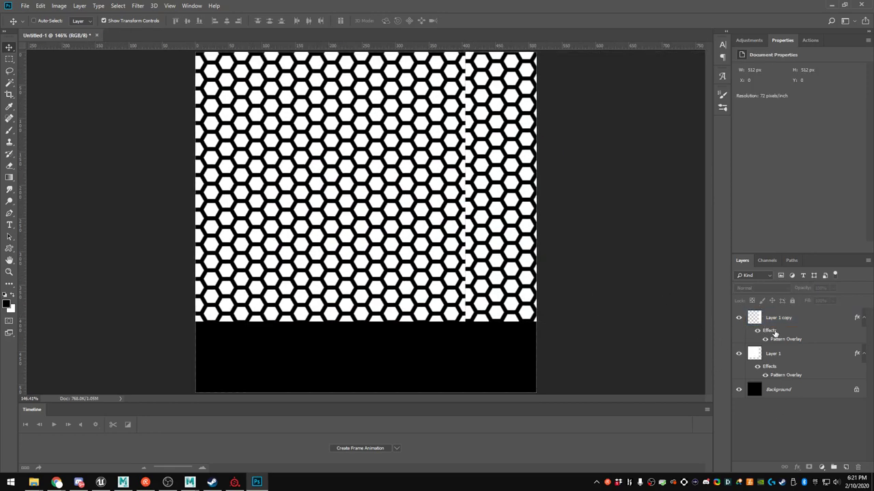
left_click(785, 357)
left_click_drag(499, 215, 524, 226)
left_click(786, 321)
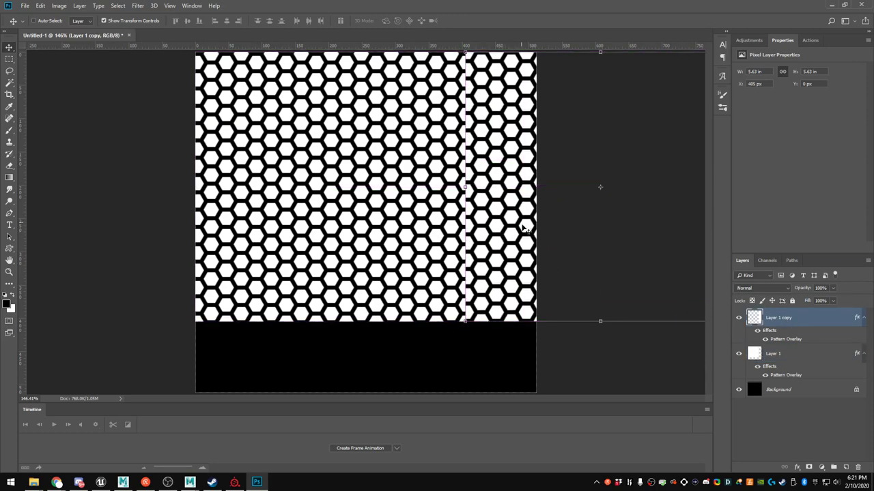
left_click(777, 425)
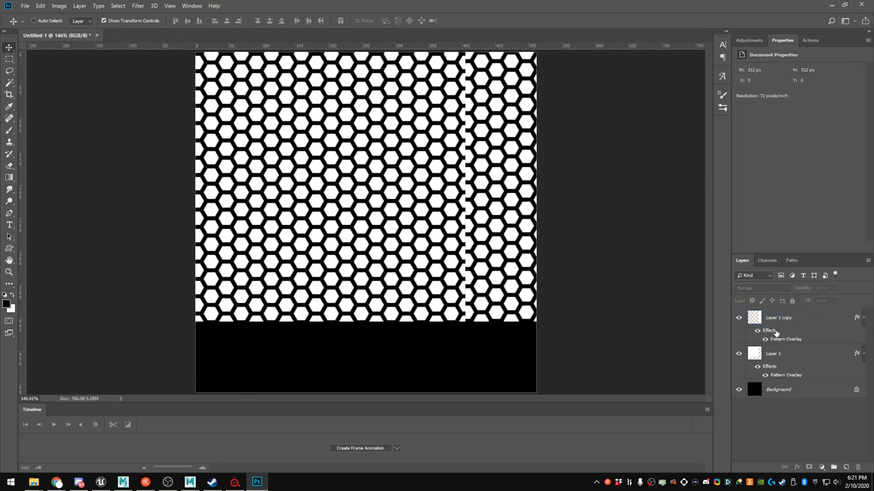
left_click(776, 359)
left_click(785, 323)
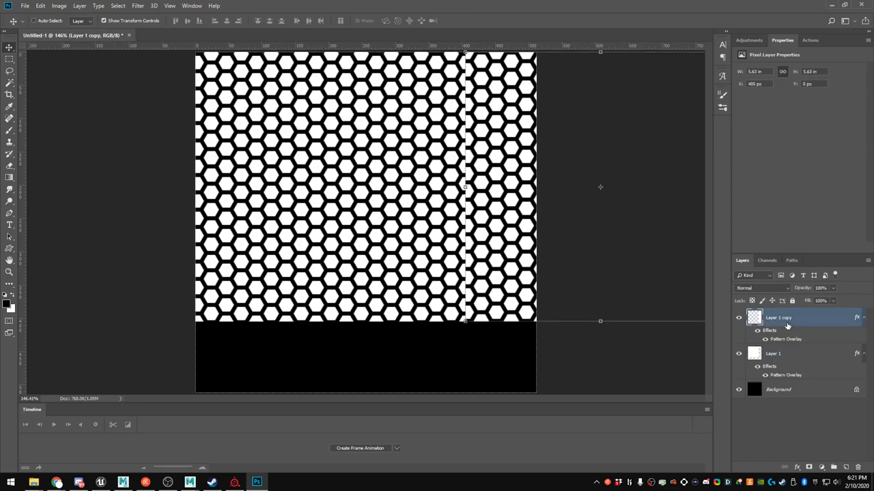
left_click(858, 468)
Scale the hexagon layer from its lower-right corner to about 97.8%, a 5.5 in square, and apply the transform
scroll(474, 328, "up", 1, "alt")
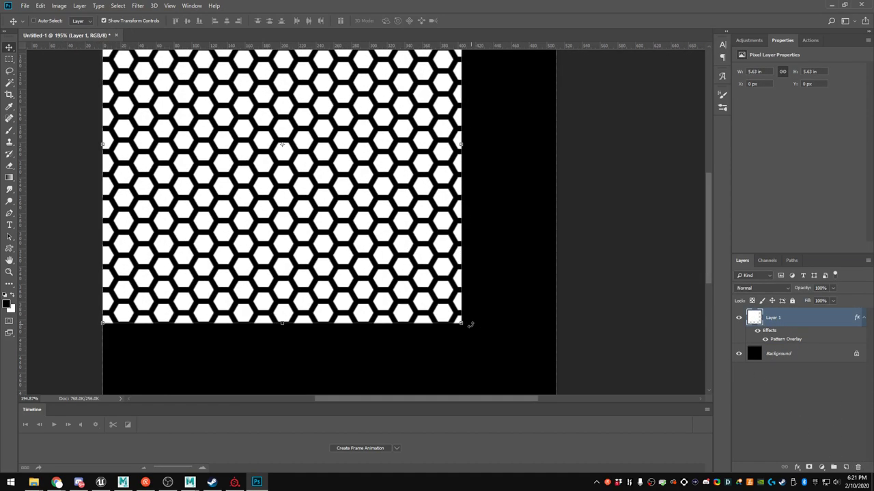
double_click(783, 340)
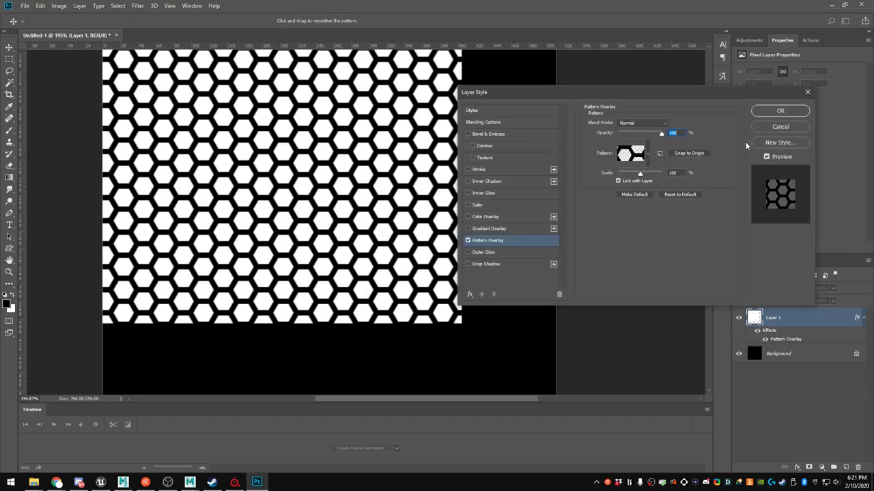
left_click(780, 111)
key("ctrl+t")
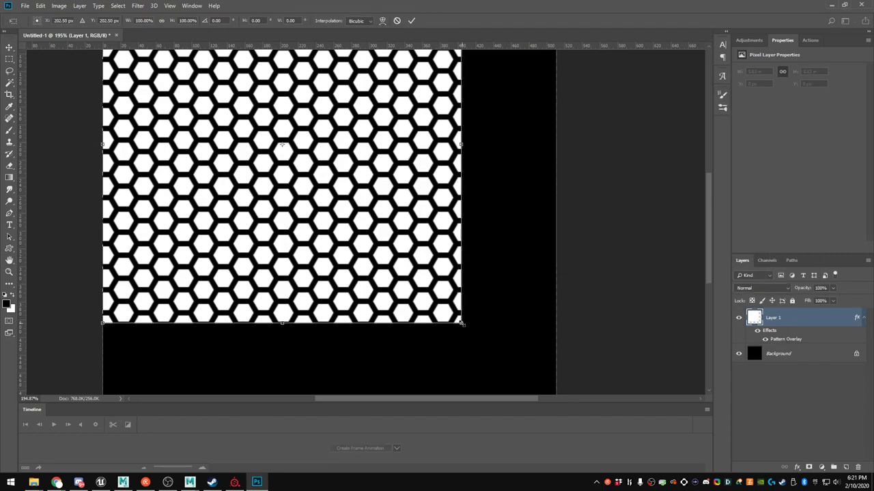
left_click_drag(463, 325, 451, 316)
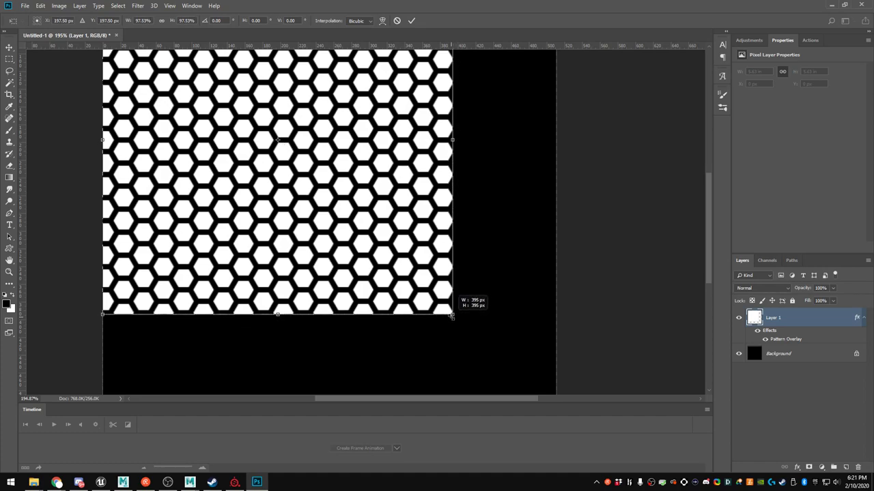
left_click_drag(451, 316, 448, 312)
mouse_move(710, 271)
left_mouse_down()
mouse_move(709, 237)
mouse_move(708, 271)
left_mouse_up()
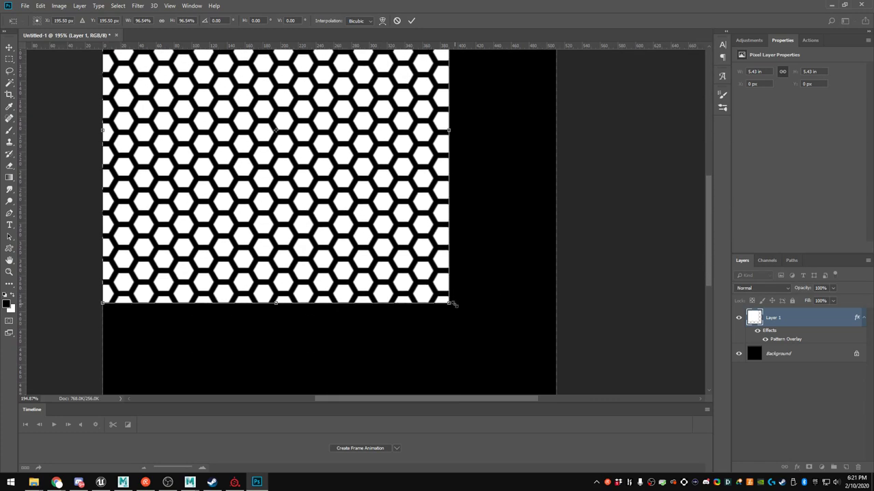
left_click_drag(449, 303, 447, 301)
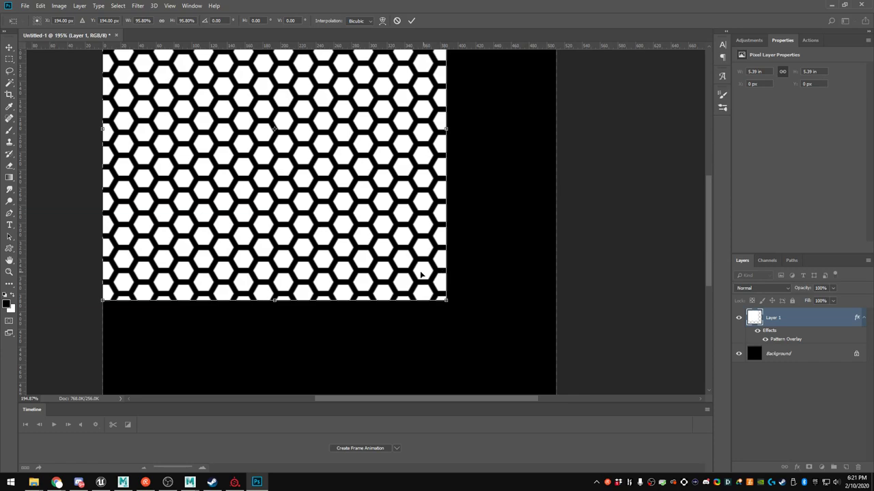
mouse_move(446, 300)
left_mouse_down()
mouse_move(467, 315)
mouse_move(457, 306)
left_mouse_up()
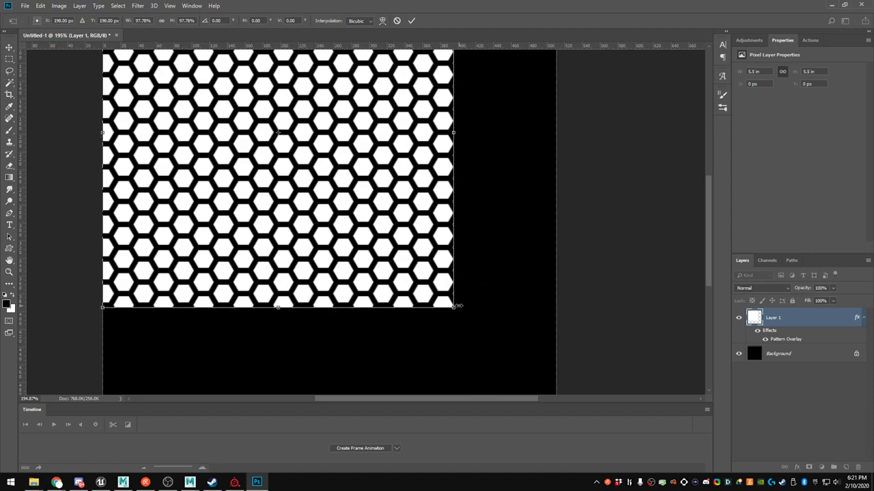
left_click(411, 21)
Try a duplicate of the hexagon layer flush to the right at X 396 px, and undo it
left_click_drag(198, 205, 539, 184, "alt")
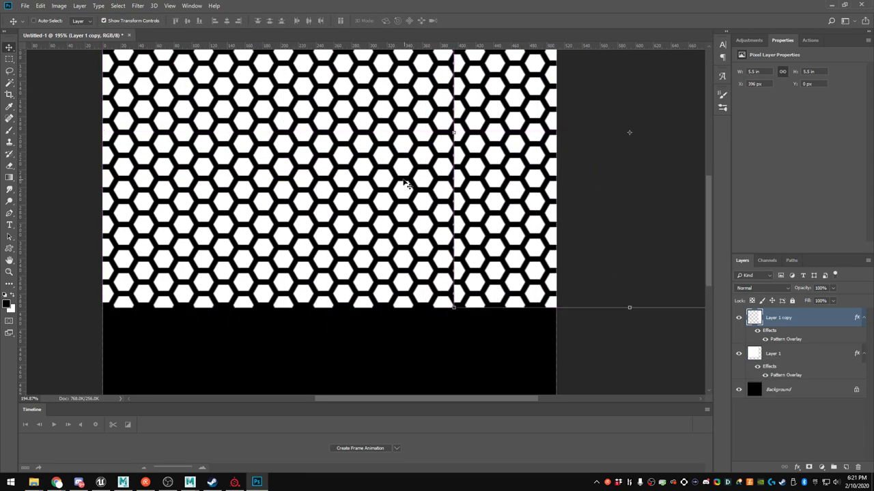
key("ctrl+z")
Delete the hexagon layer and switch to Chrome
key("Delete")
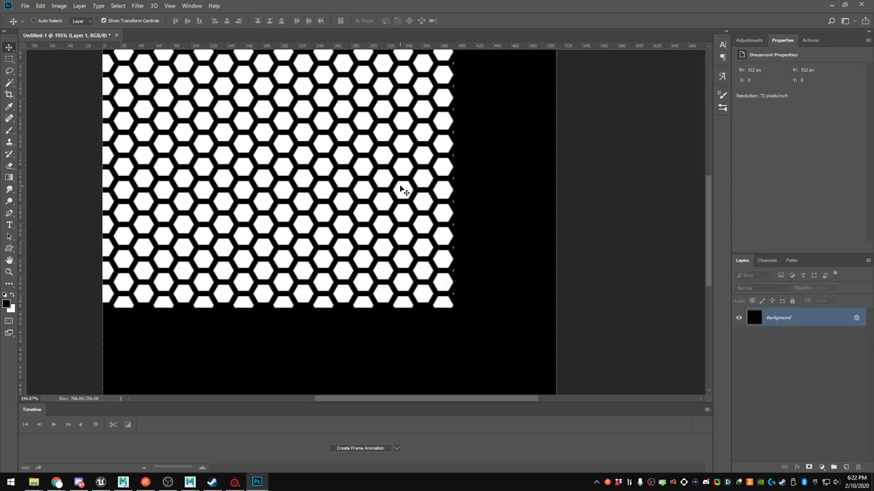
key("ctrl+0")
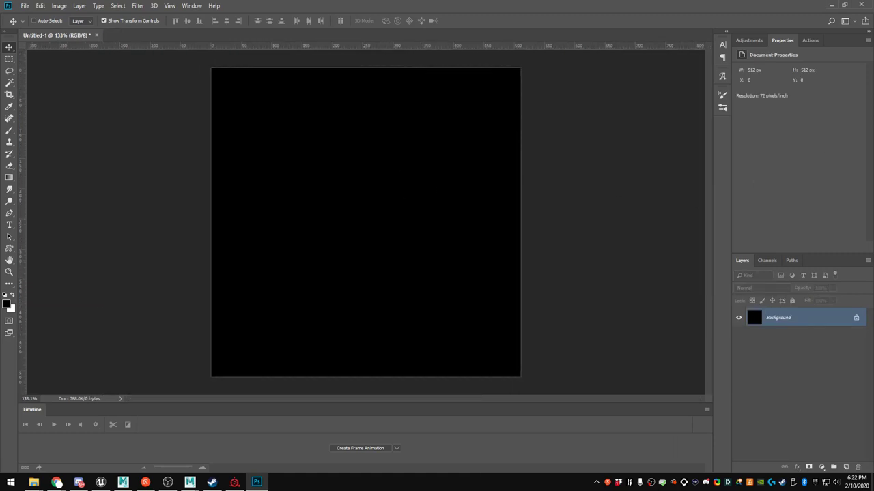
left_click(56, 483)
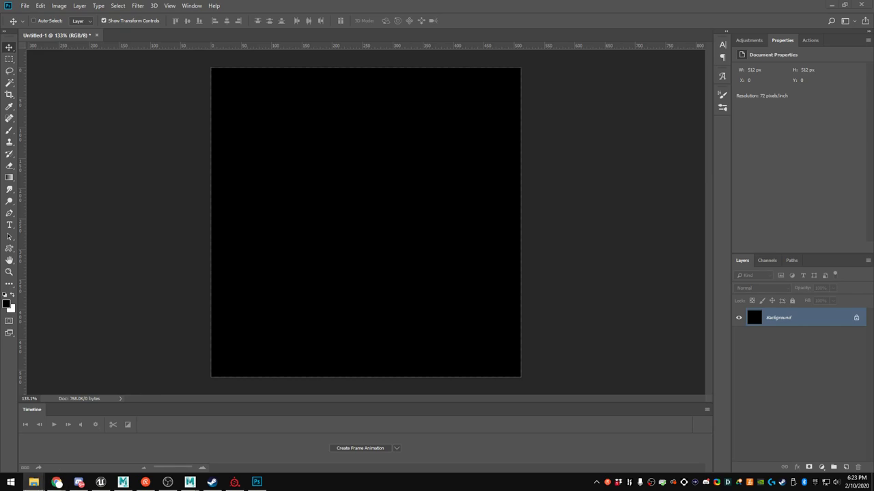
Place the image 0014-porcelain-hexagonal-texture-seamless on the canvas as a single layer aligned with the canvas's upper-left corner
left_click_drag(873, 217, 482, 81)
left_click(318, 21)
left_click_drag(488, 103, 320, 103, "alt")
left_click_drag(792, 316, 860, 468)
left_click(859, 467)
left_click(859, 467)
left_click_drag(335, 241, 328, 175)
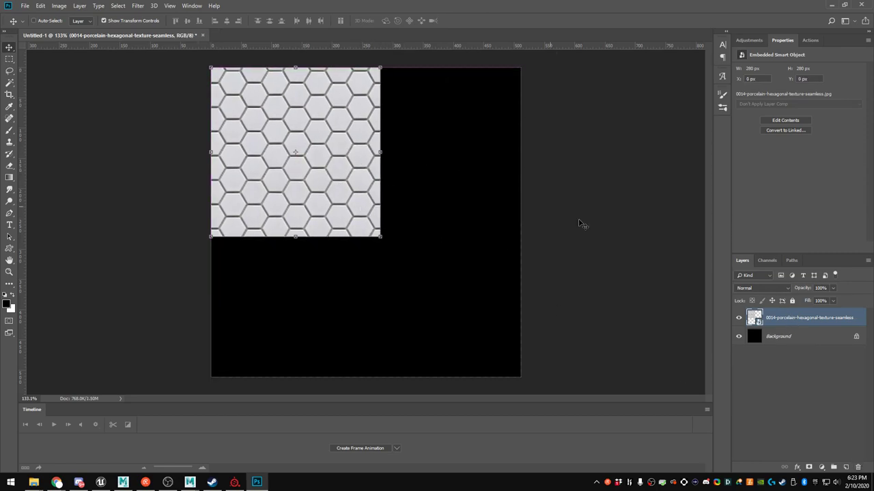
left_click(787, 337)
left_click(60, 6)
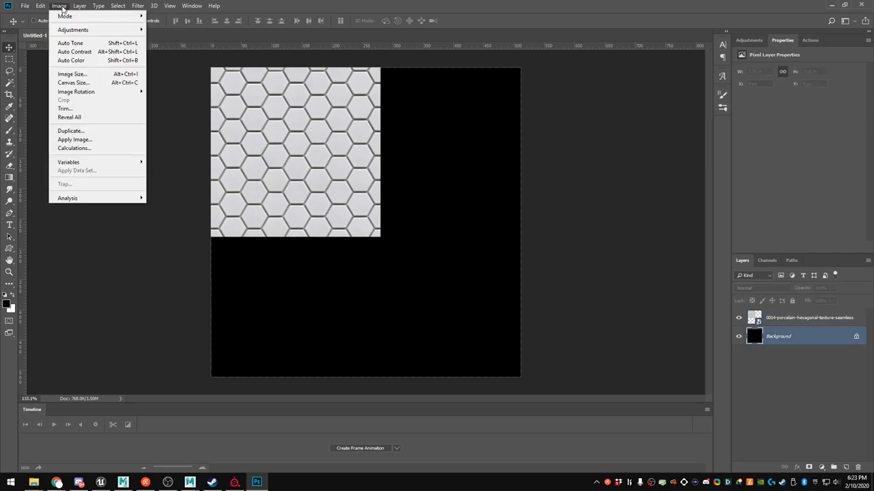
left_click(75, 73)
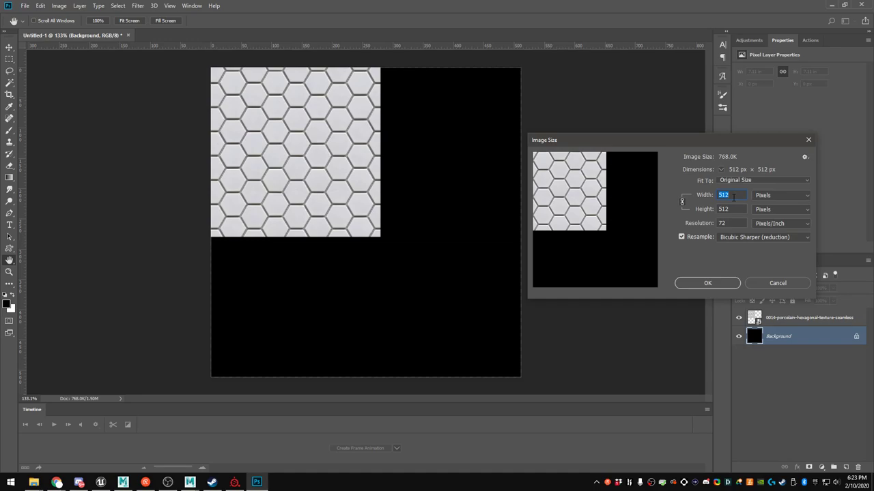
type("1")
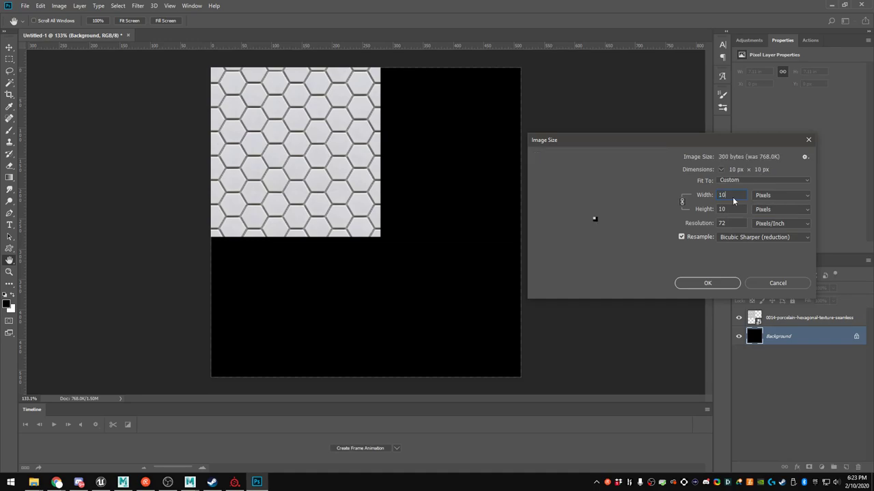
type("28")
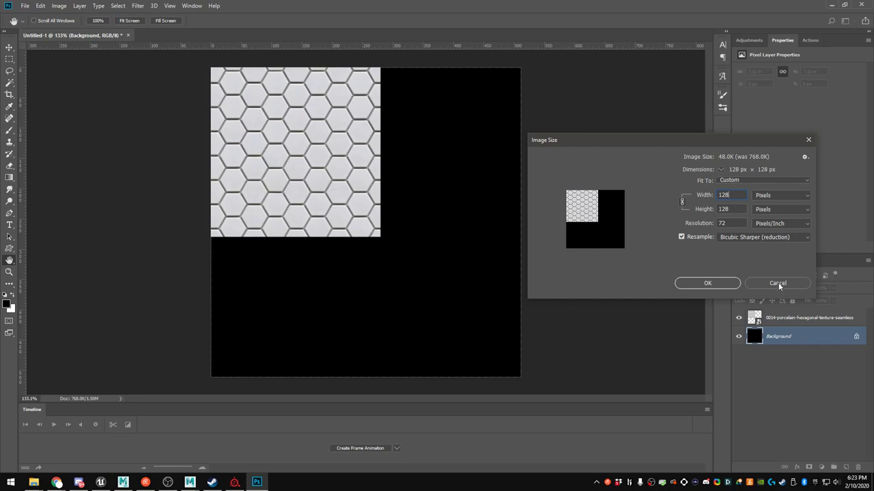
left_click(710, 196)
type("248")
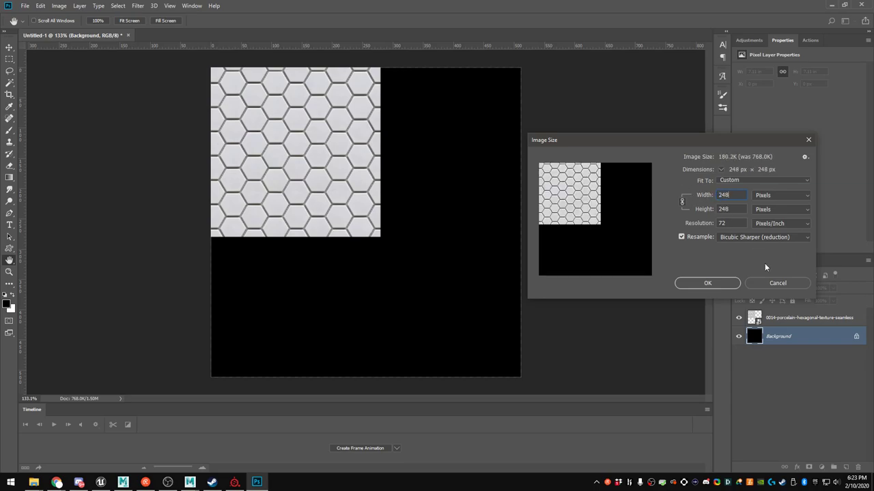
left_click(777, 284)
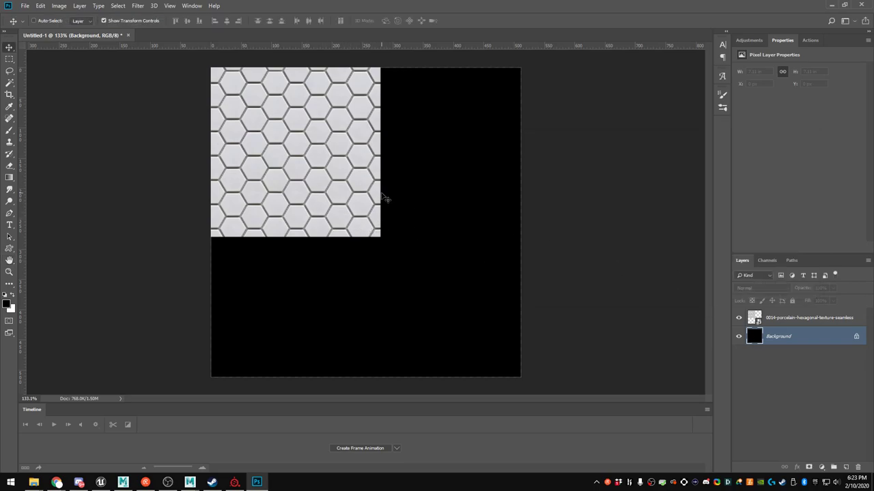
left_click(780, 324)
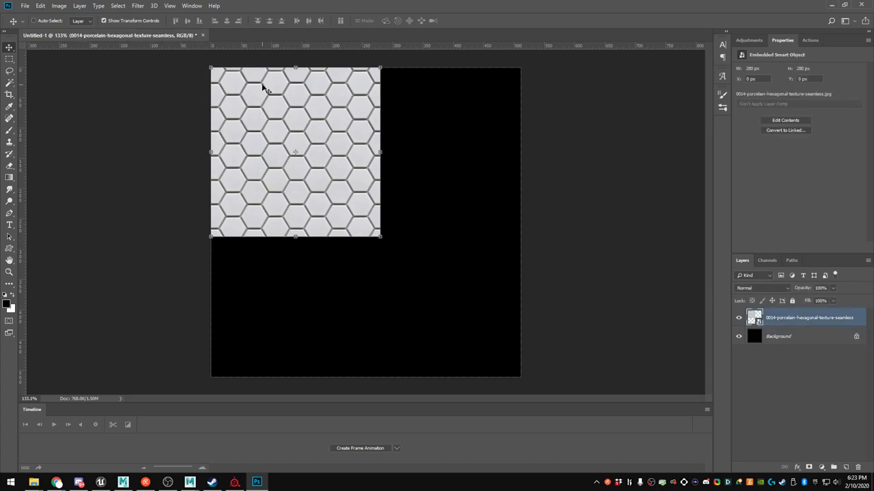
left_click(59, 5)
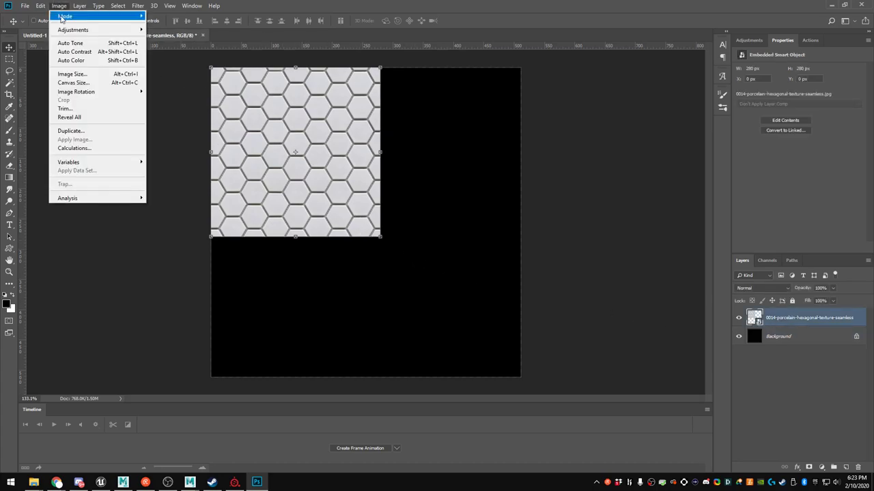
left_click(71, 75)
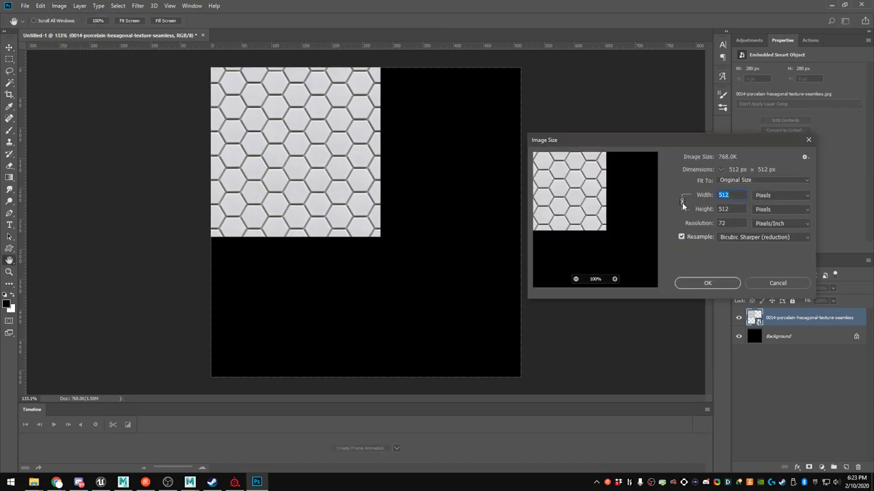
left_click(801, 282)
left_click(60, 6)
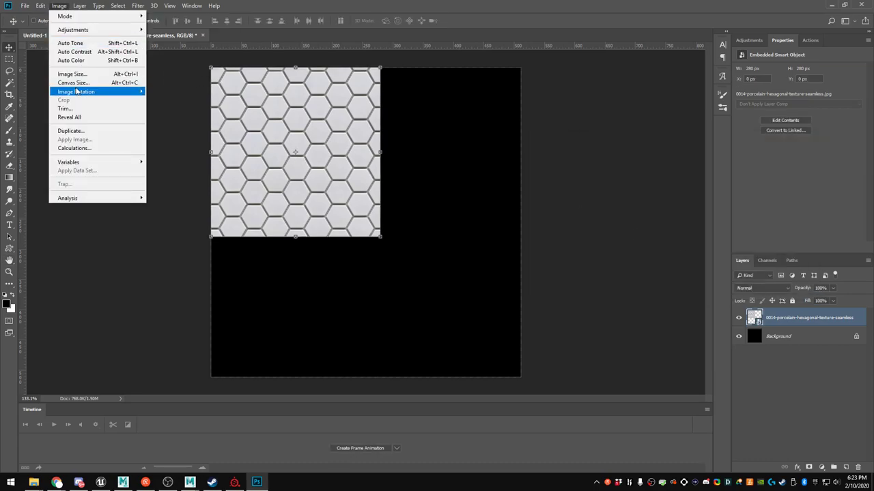
left_click(68, 81)
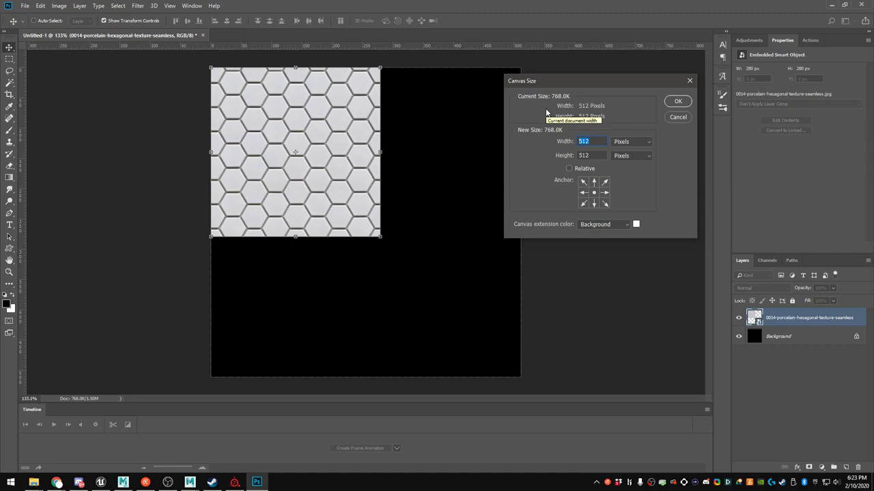
type("2")
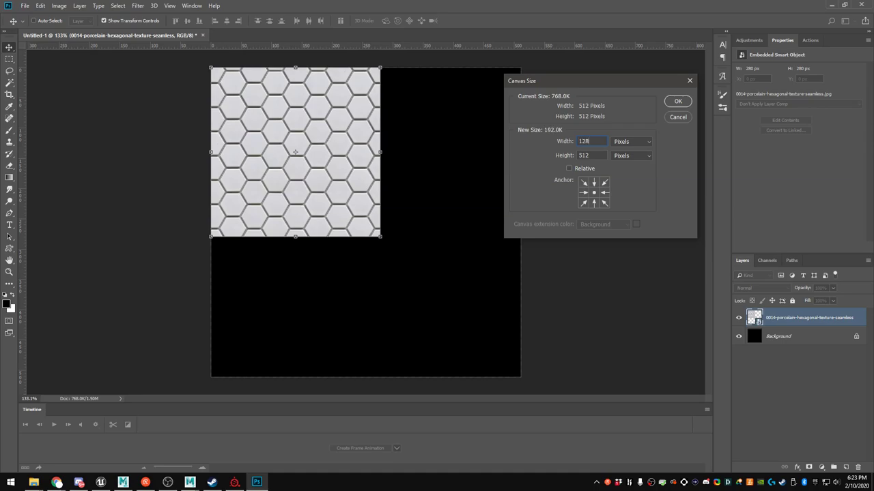
left_click(672, 116)
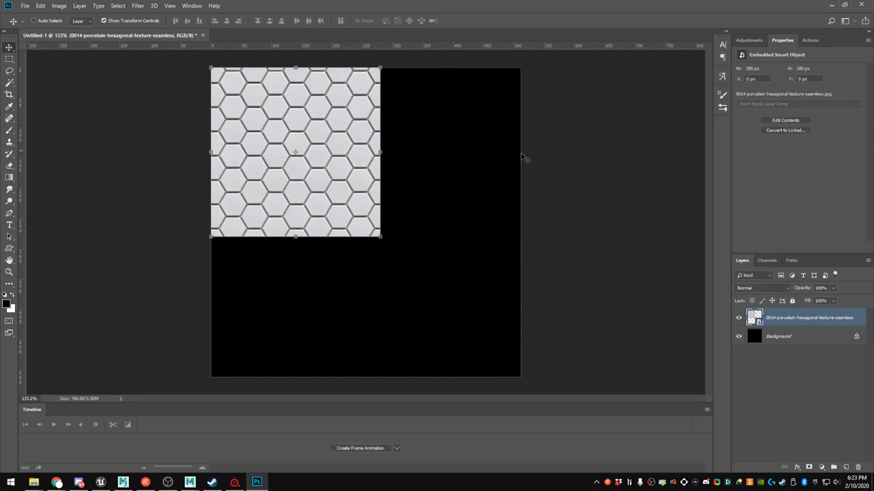
Scale the hexagonal tile texture proportionally from its upper-left corner to fill the whole canvas, and deselect its layer
left_click_drag(382, 239, 523, 379)
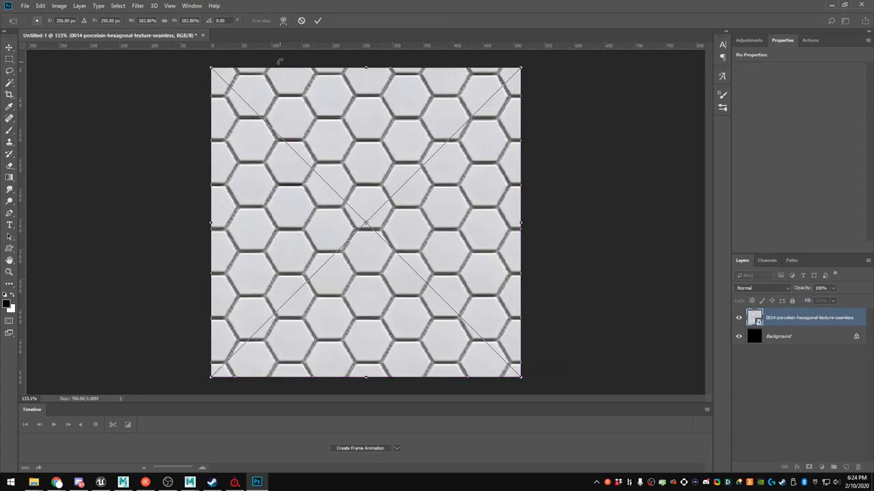
left_click(317, 21)
left_click(773, 411)
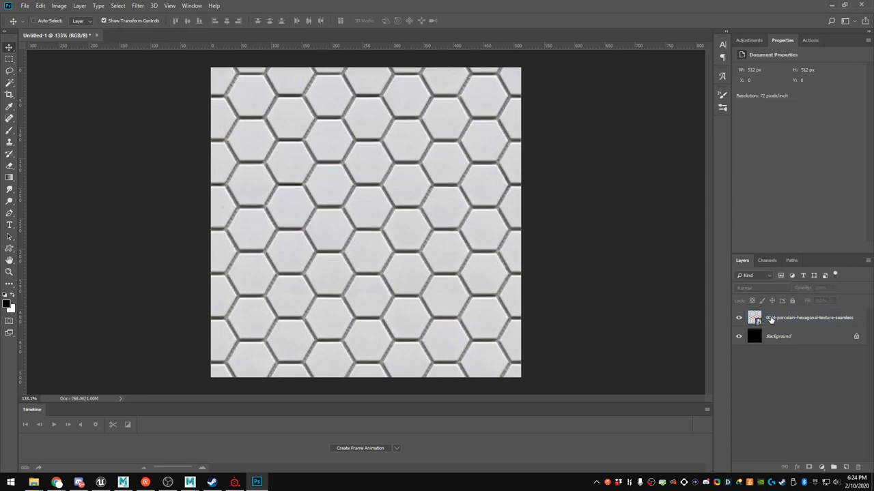
Resize the image to 128 × 128 pixels and view it at 100% zoom
left_click(59, 6)
left_click(75, 68)
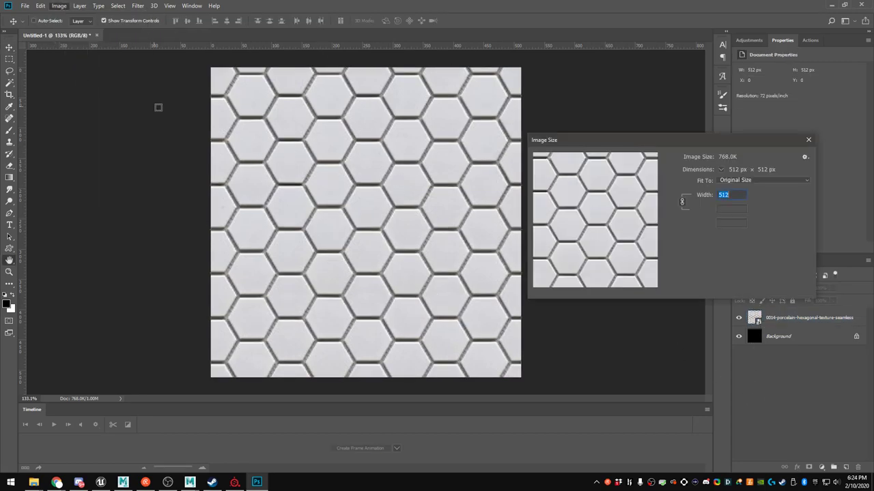
type("128")
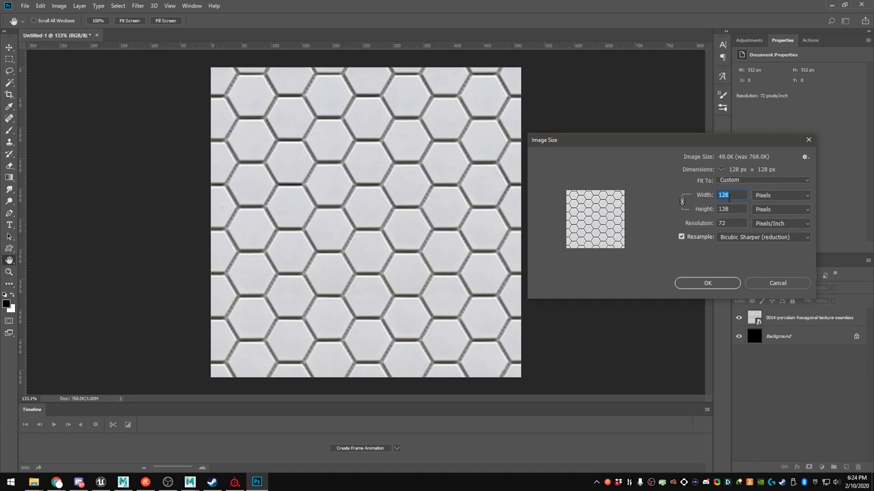
left_click(720, 281)
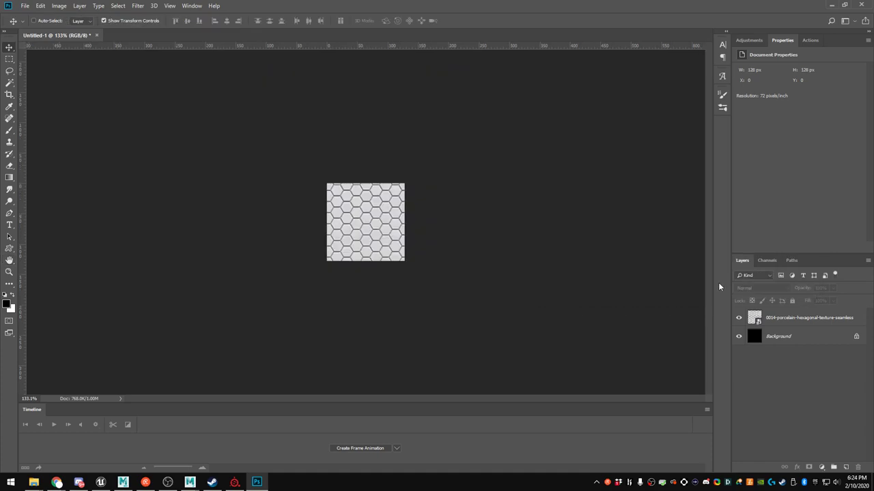
scroll(311, 252, "up", 5, "alt")
left_click(27, 399)
key("BackSpace")
type("100")
key("Return")
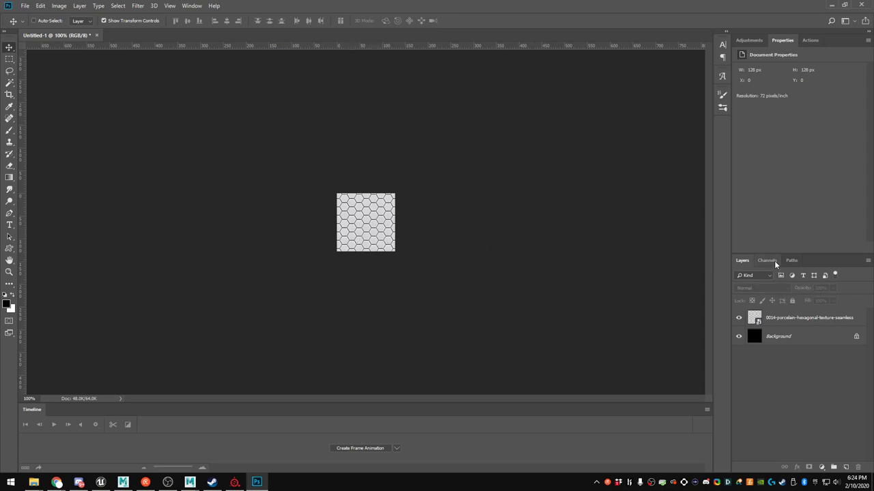
Add an empty layer above the tile texture, and undo both that layer and the image resize
left_click(783, 321)
left_click(846, 468)
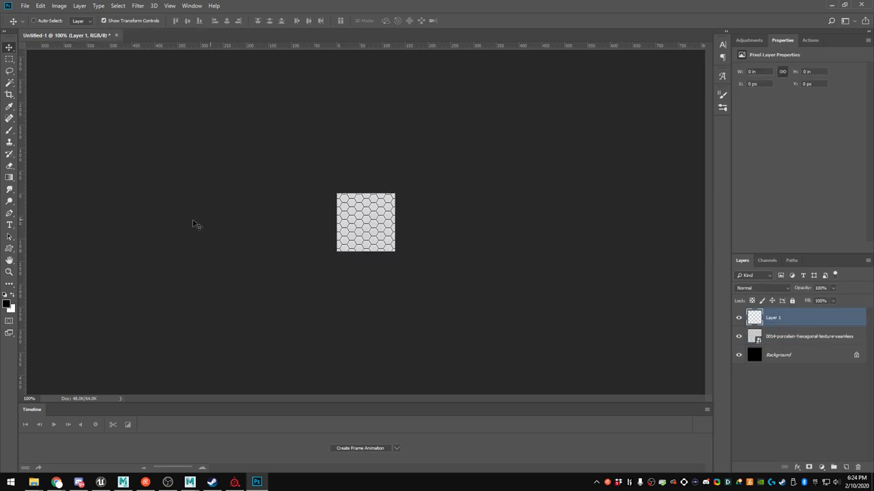
scroll(245, 250, "up", 5, "alt")
scroll(158, 221, "down", 3, "alt")
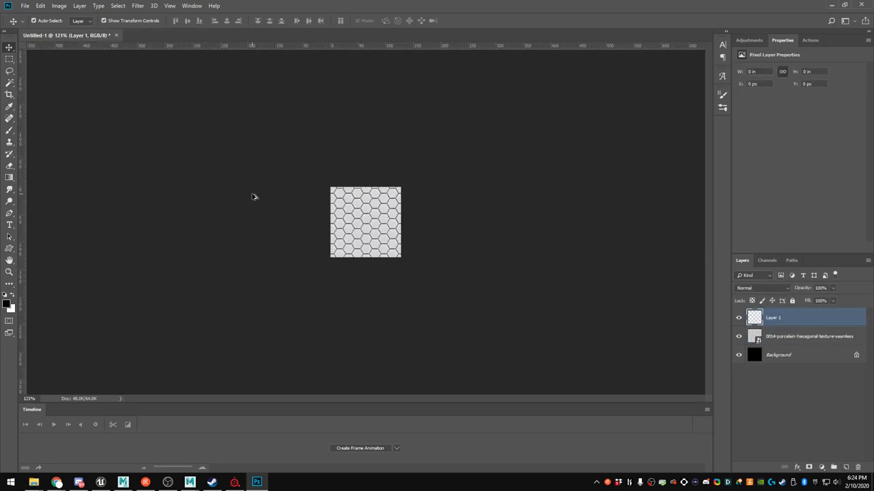
key("ctrl+alt+z")
key("ctrl+alt+z")
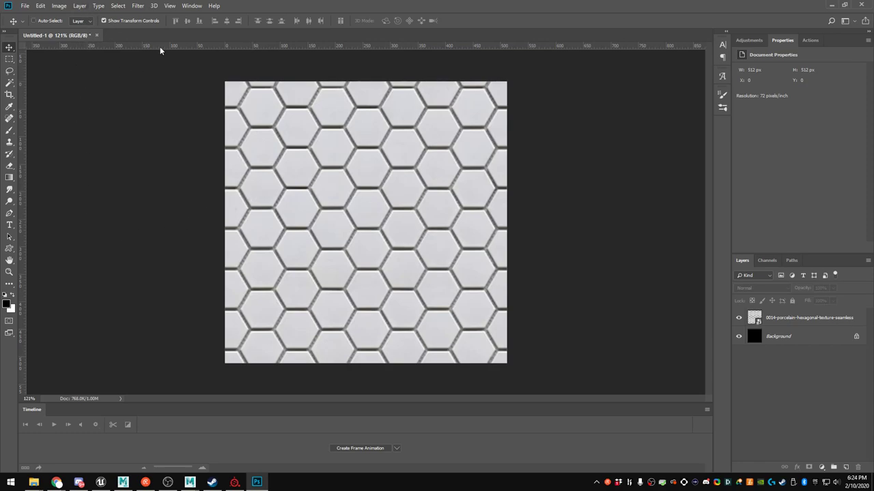
Create a new layer above the tile texture and pick a dark red foreground color for the Brush
left_click(789, 325)
left_click(846, 468)
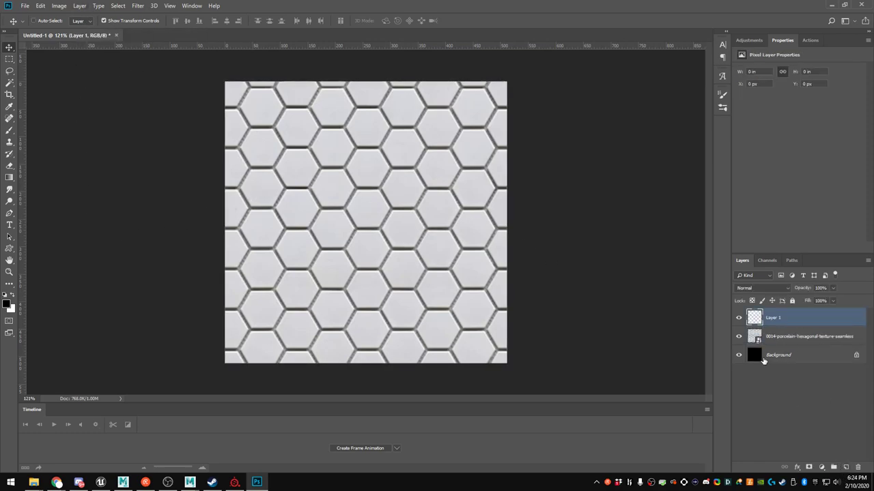
key("b")
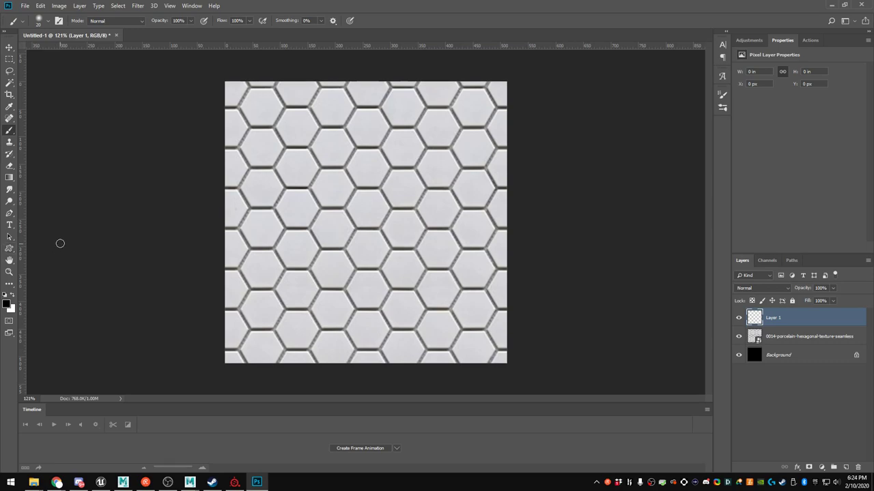
left_click(6, 304)
left_click(486, 252)
left_click(489, 268)
left_click(633, 183)
Paint several separate dark red zigzag lines along the tile gaps, continuing the one at the right edge onto the left edge
mouse_move(408, 165)
left_mouse_down()
mouse_move(425, 189)
mouse_move(416, 251)
left_mouse_up()
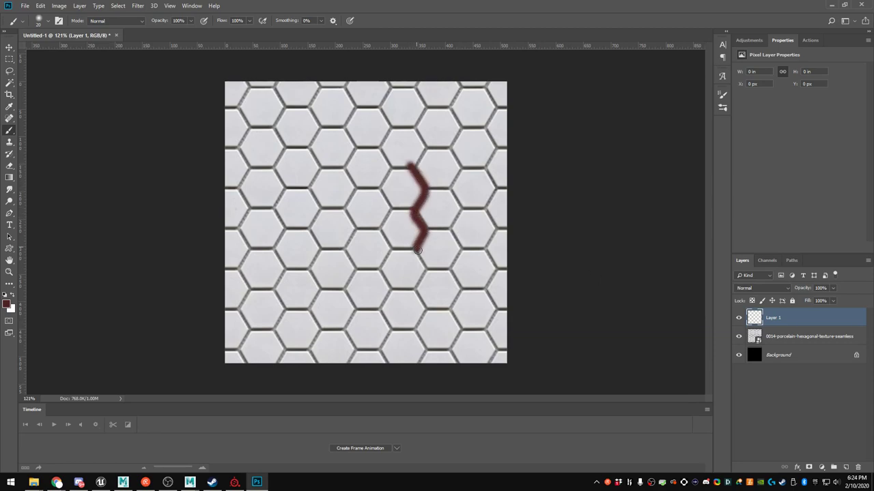
key("ctrl+z")
mouse_move(414, 164)
left_mouse_down()
mouse_move(424, 194)
mouse_move(417, 217)
mouse_move(431, 232)
mouse_move(486, 250)
left_mouse_up()
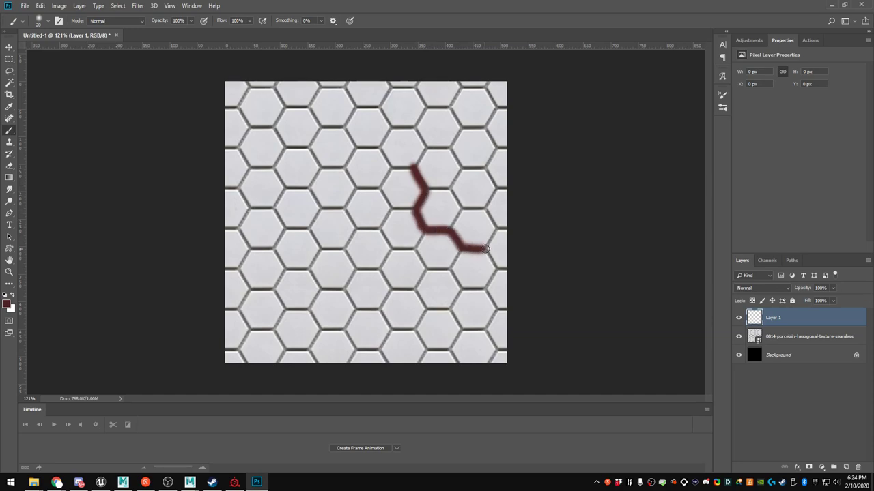
mouse_move(344, 168)
left_mouse_down()
mouse_move(350, 205)
mouse_move(280, 229)
left_mouse_up()
mouse_move(284, 105)
left_mouse_down()
mouse_move(274, 134)
mouse_move(286, 150)
mouse_move(271, 168)
mouse_move(247, 169)
left_mouse_up()
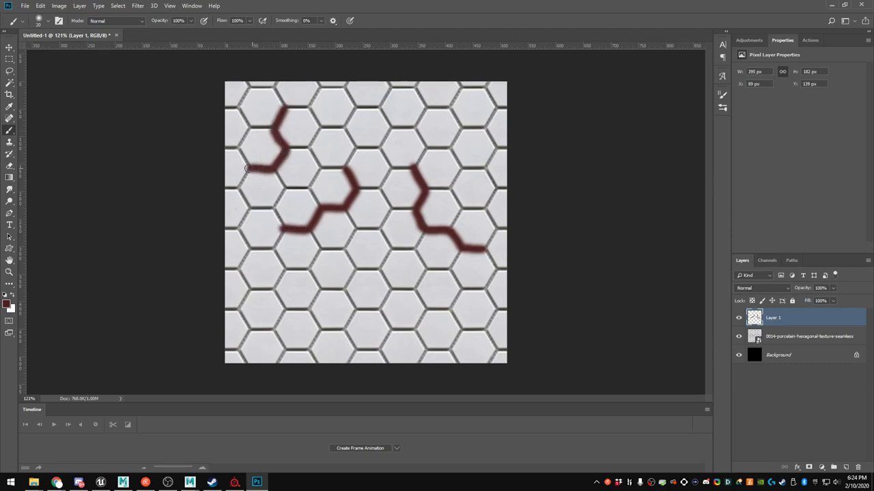
mouse_move(310, 272)
left_mouse_down()
mouse_move(353, 306)
mouse_move(380, 308)
mouse_move(390, 288)
mouse_move(376, 266)
mouse_move(413, 285)
mouse_move(426, 307)
mouse_move(411, 325)
mouse_move(423, 348)
left_mouse_up()
mouse_move(459, 86)
left_mouse_down()
mouse_move(454, 116)
mouse_move(510, 148)
left_mouse_up()
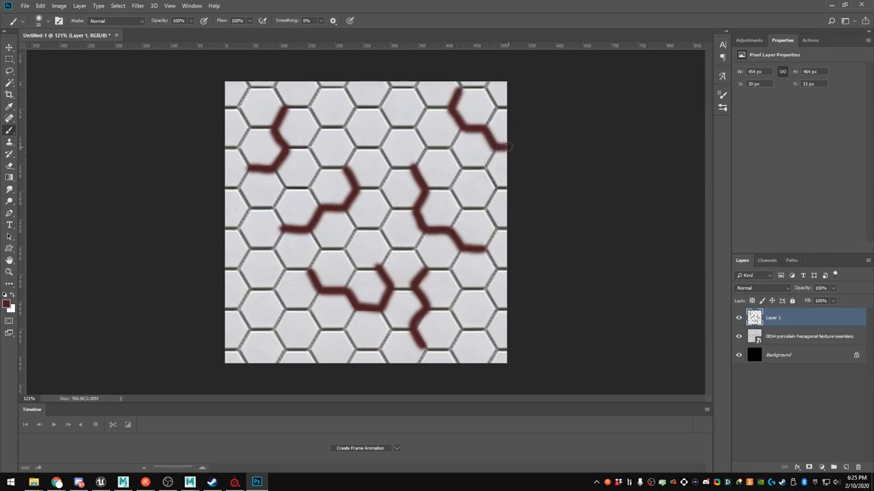
left_click_drag(226, 150, 240, 148)
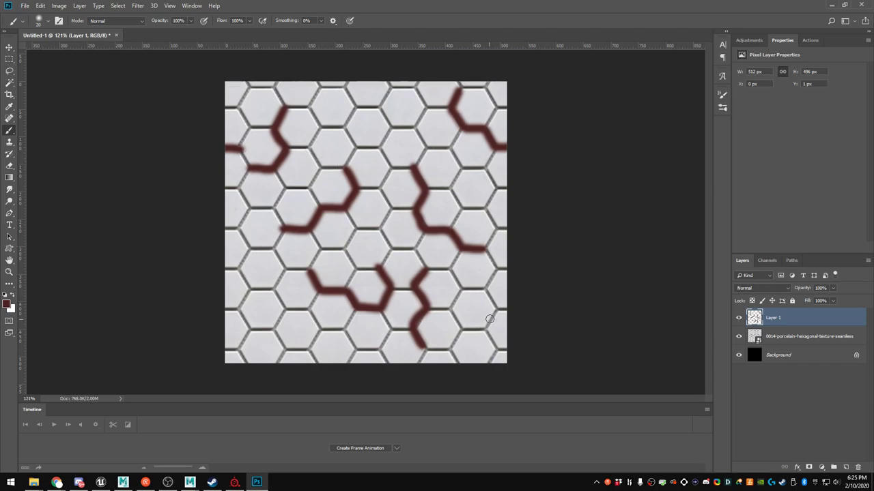
mouse_move(485, 289)
left_mouse_down()
mouse_move(496, 308)
mouse_move(483, 333)
left_mouse_up()
scroll(382, 268, "down", 2, "alt")
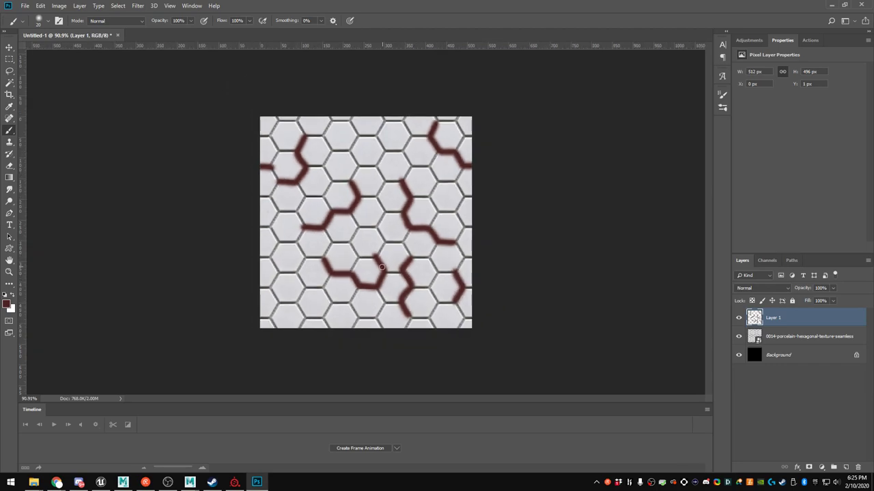
scroll(382, 268, "up", 2, "alt")
Add a new layer between the painted lines and the tile texture, and fill it with an orange-brown background color
left_click(780, 345)
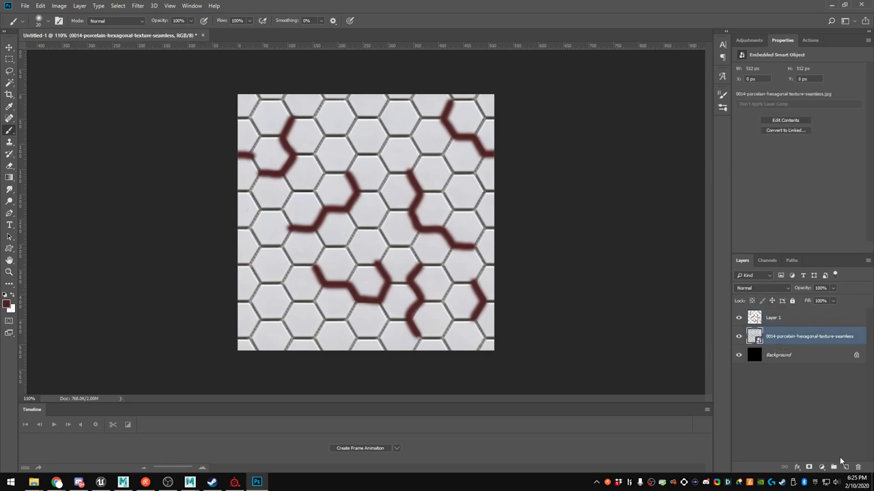
left_click(844, 467)
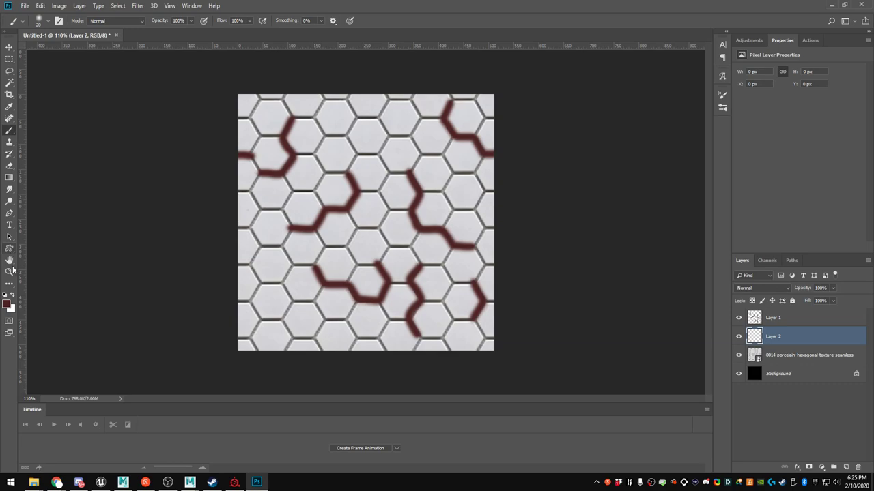
left_click(11, 309)
left_click_drag(552, 301, 546, 294)
left_click_drag(502, 247, 495, 216)
left_click(553, 297)
left_click(618, 184)
key("ctrl+BackSpace")
Change the orange-brown layer's blend mode, trying Color and Overlay, to tint the tiles yellow, and add an empty layer above it
left_click(763, 288)
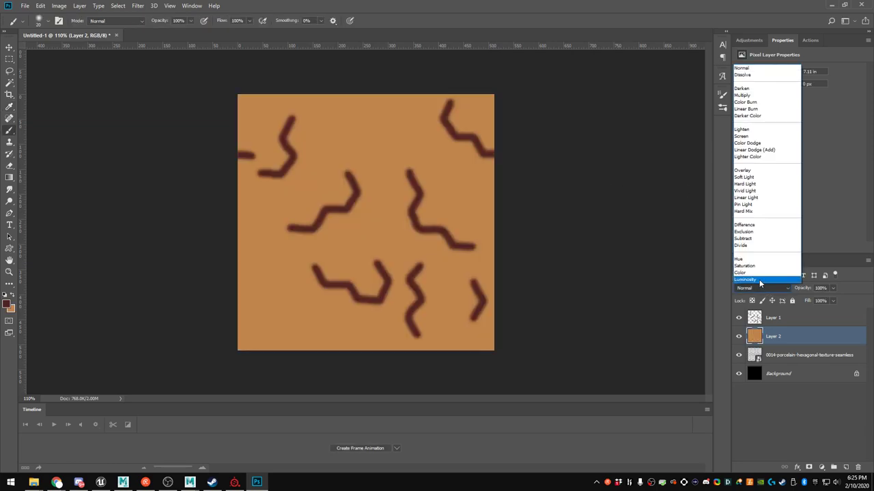
left_click(759, 279)
left_click(764, 287)
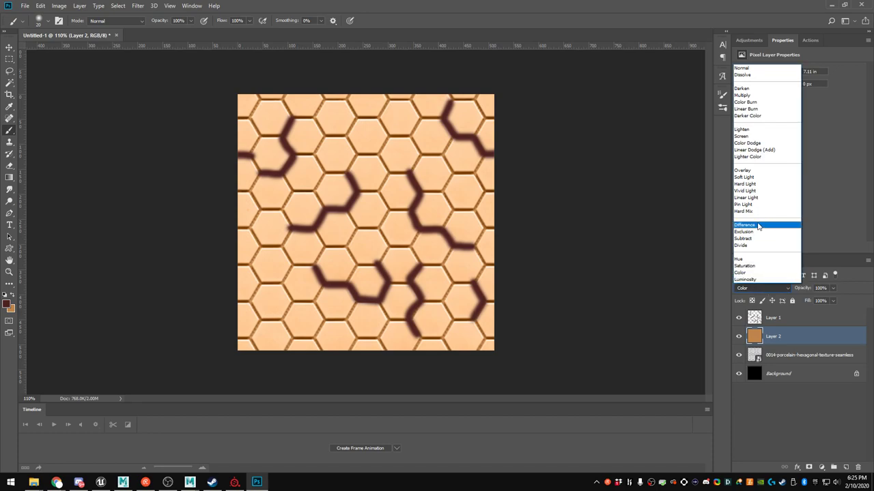
left_click(748, 168)
scroll(748, 294, "down", 1)
scroll(750, 293, "up", 1)
left_click(768, 400)
left_click(811, 341)
left_click(845, 468)
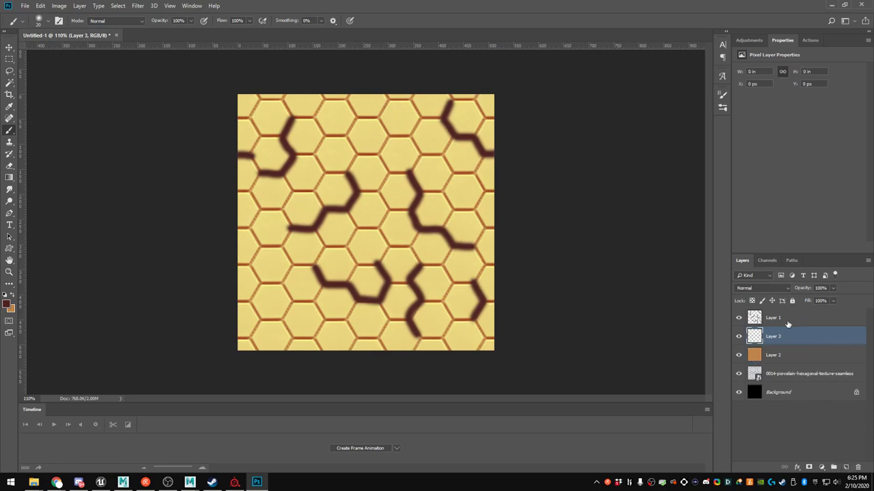
Set the dark red line layer to Overlay blending at about 48% opacity, and reselect the empty layer below it
left_click(753, 323)
left_click(761, 288)
left_click(757, 173)
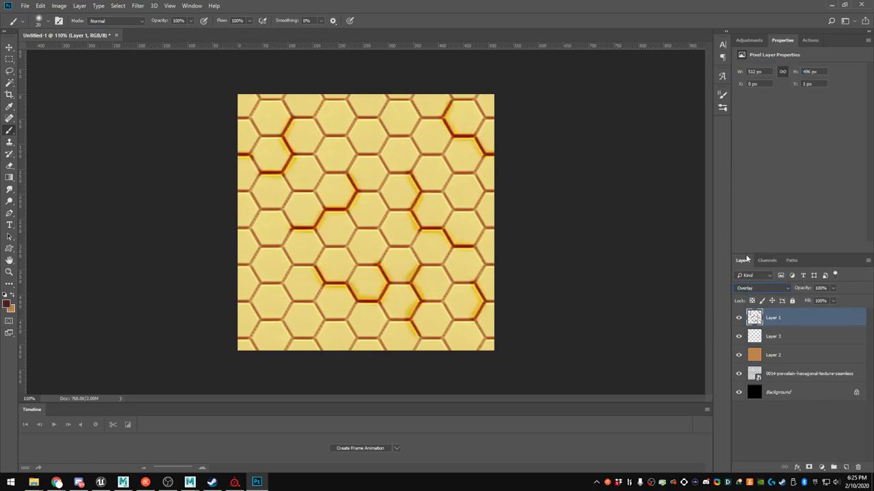
left_click_drag(817, 301, 811, 299)
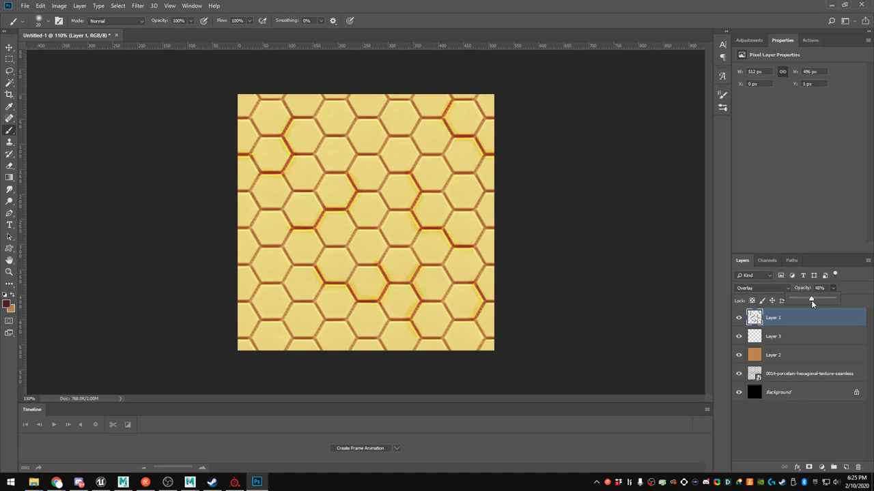
left_click(787, 417)
left_click(778, 337)
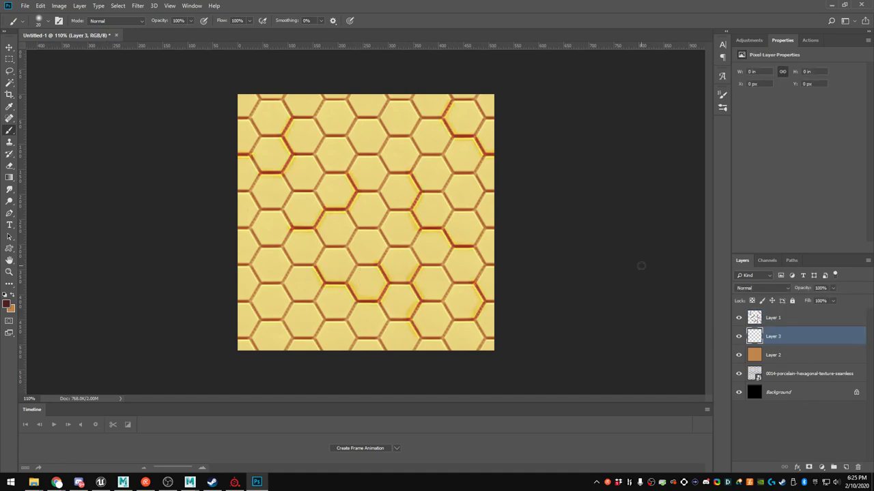
key("alt+Tab")
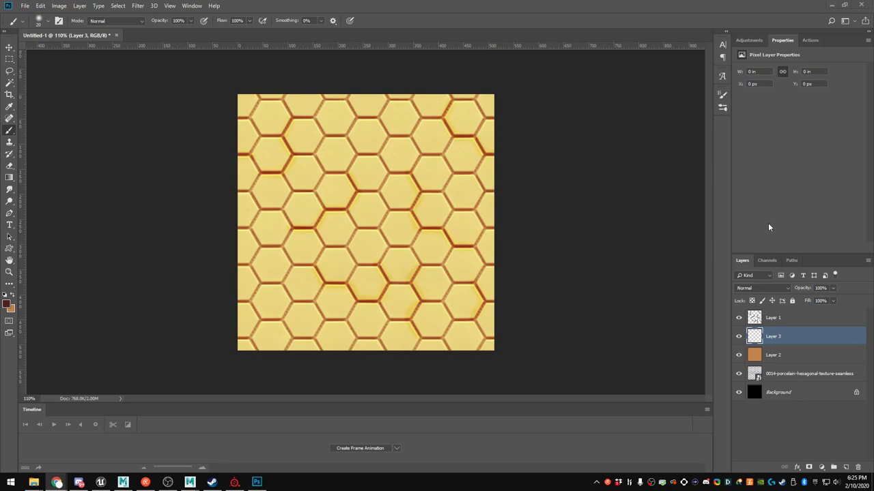
Invert the tile texture's colors and set the orange-brown layer above it to Hard Light at 100% opacity
left_click(815, 375)
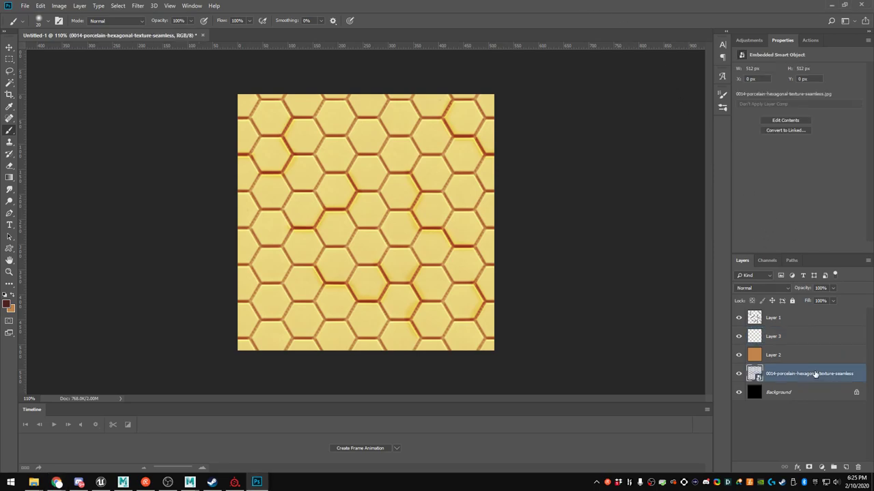
key("ctrl+i")
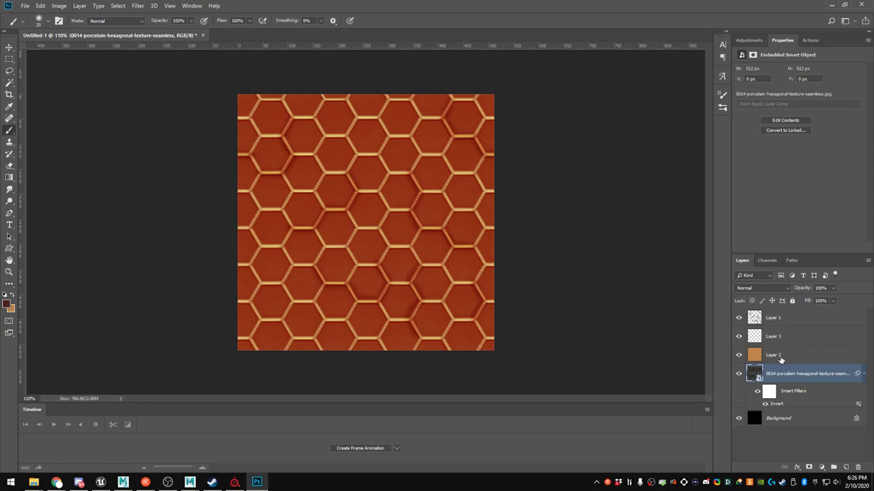
left_click(780, 356)
left_click(761, 287)
left_click(746, 182)
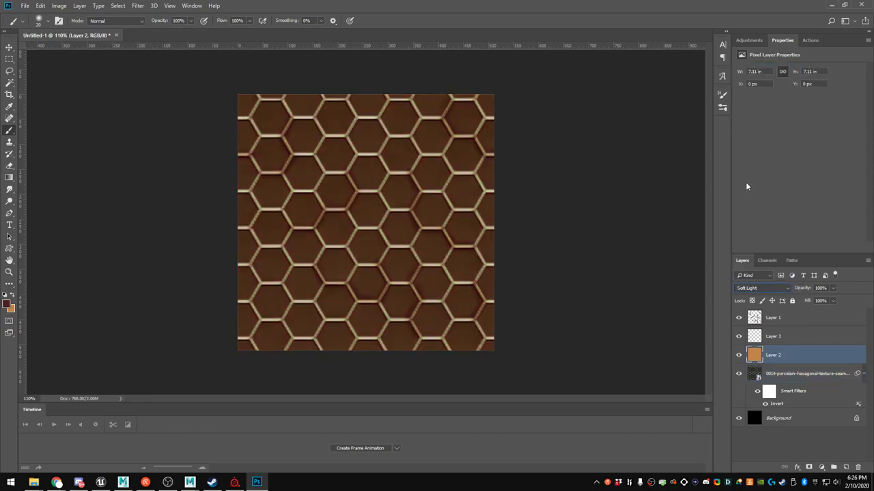
left_click(767, 288)
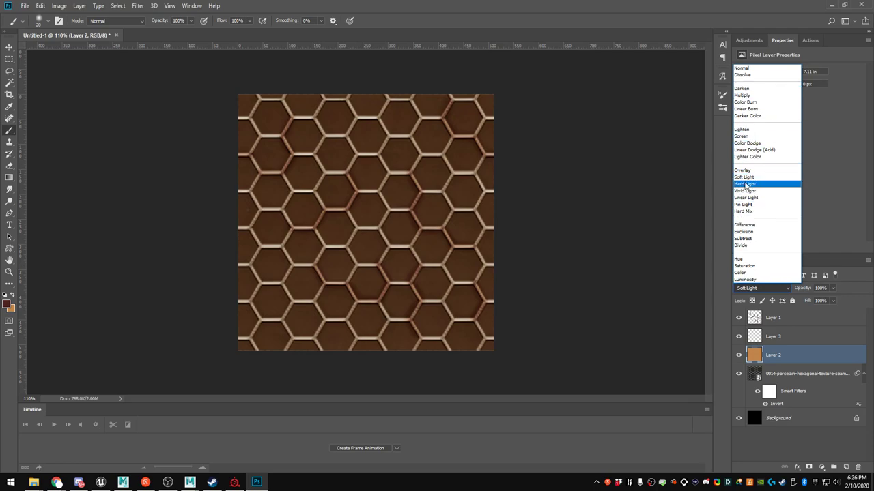
left_click(745, 184)
left_click(833, 288)
mouse_move(836, 301)
left_mouse_down()
mouse_move(808, 300)
mouse_move(851, 300)
left_mouse_up()
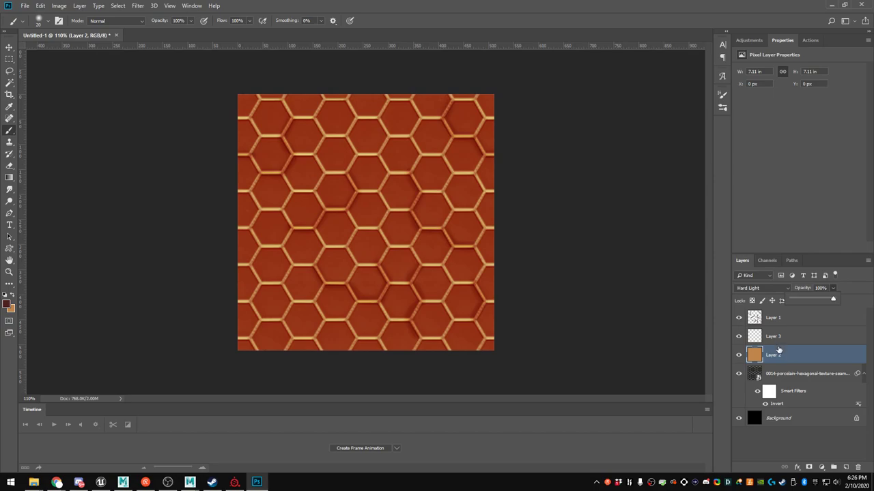
Add a new layer directly above the orange-brown layer and fill it with the same background color
left_click(777, 355)
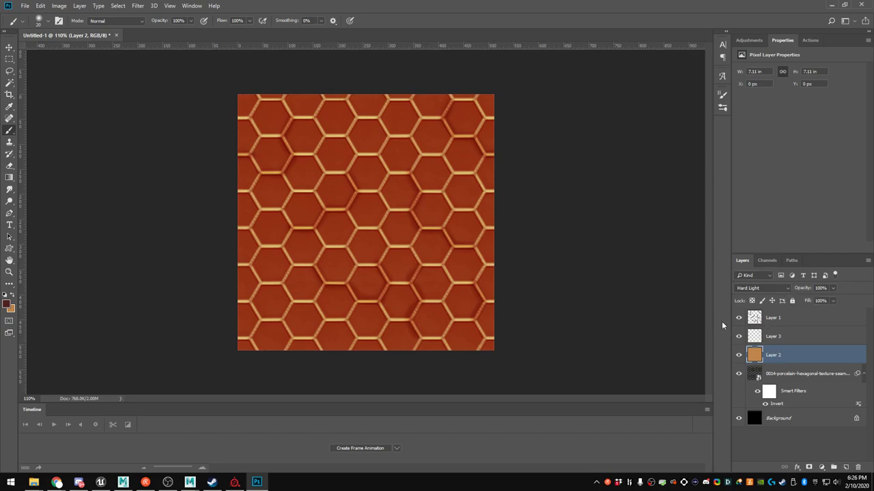
left_click(846, 468)
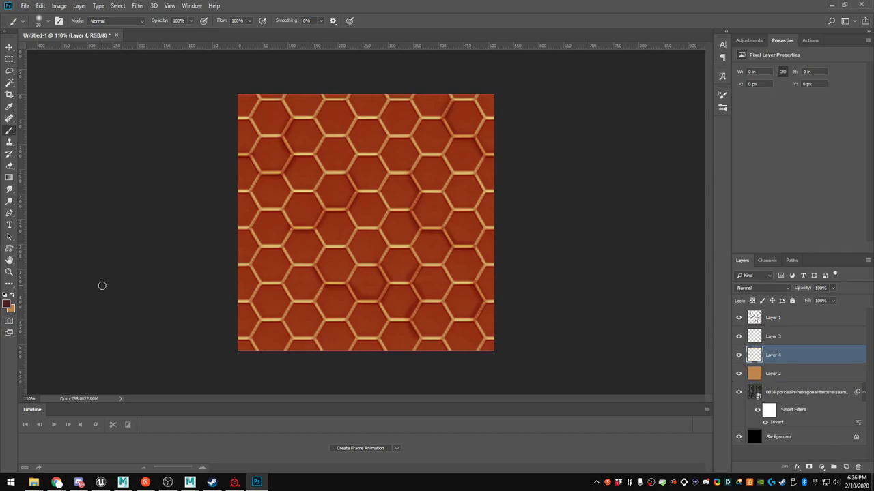
key("ctrl+BackSpace")
Set the second orange-brown layer to Linear Dodge (Add) blending at 37% opacity
left_click(755, 286)
left_click(754, 282)
scroll(765, 288, "up", 1)
scroll(764, 288, "up", 6)
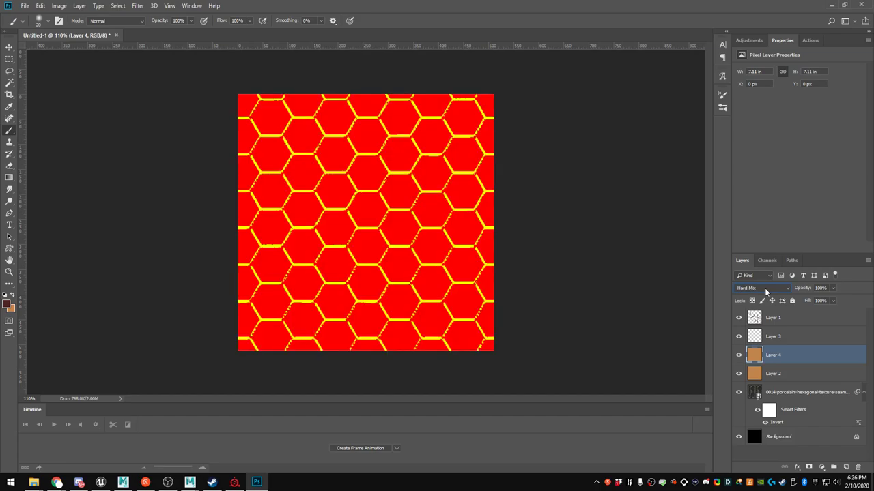
scroll(765, 288, "up", 2)
scroll(765, 288, "up", 5)
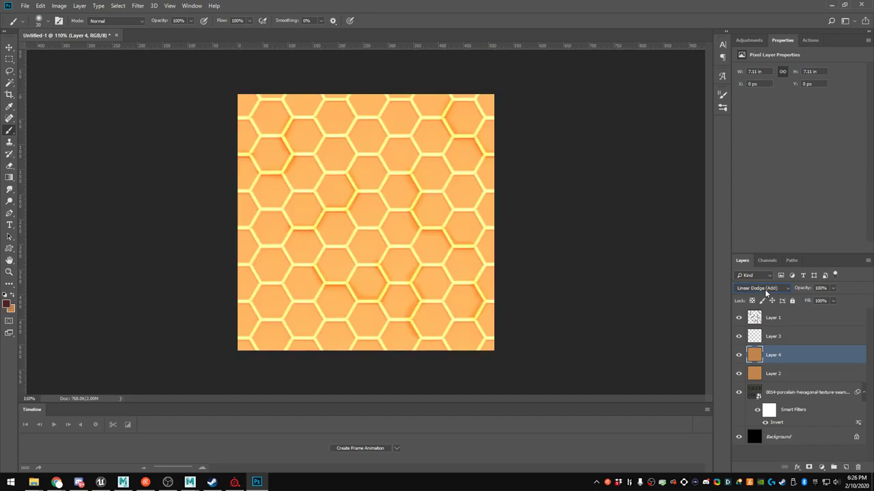
left_click(832, 288)
mouse_move(825, 301)
left_mouse_down()
mouse_move(799, 302)
mouse_move(807, 302)
left_mouse_up()
left_click(777, 351)
Try erasing the second orange-brown layer inside two tiles near the center, and undo the strokes
key("e")
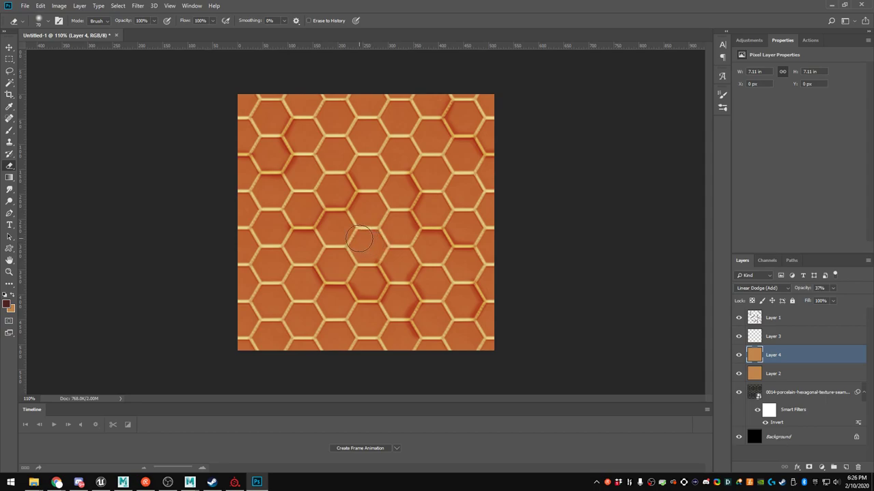
mouse_move(363, 238)
left_mouse_down()
mouse_move(375, 240)
mouse_move(331, 220)
left_mouse_up()
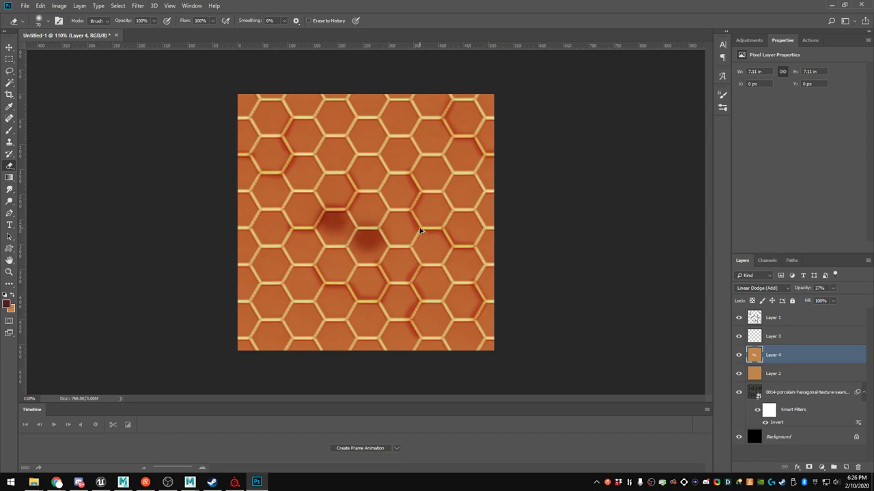
key("ctrl+z")
key("ctrl+z")
Select the empty layer below the dark red lines and pick a light peach foreground color for the Brush
left_click(797, 336)
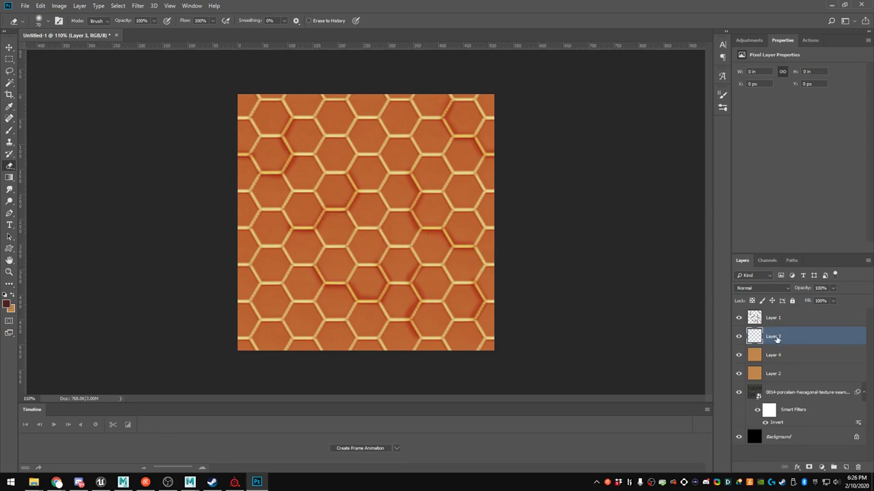
key("b")
scroll(265, 285, "up", 2, "alt")
left_click(14, 296)
left_click(7, 304)
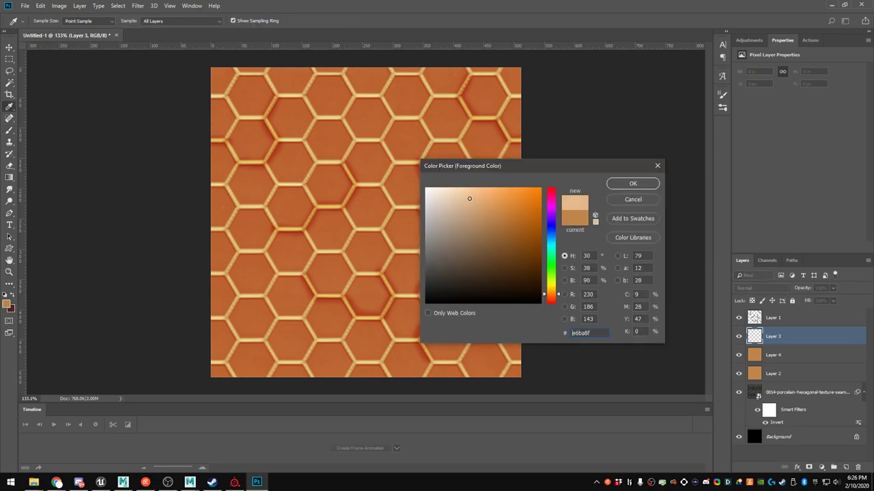
left_click(632, 183)
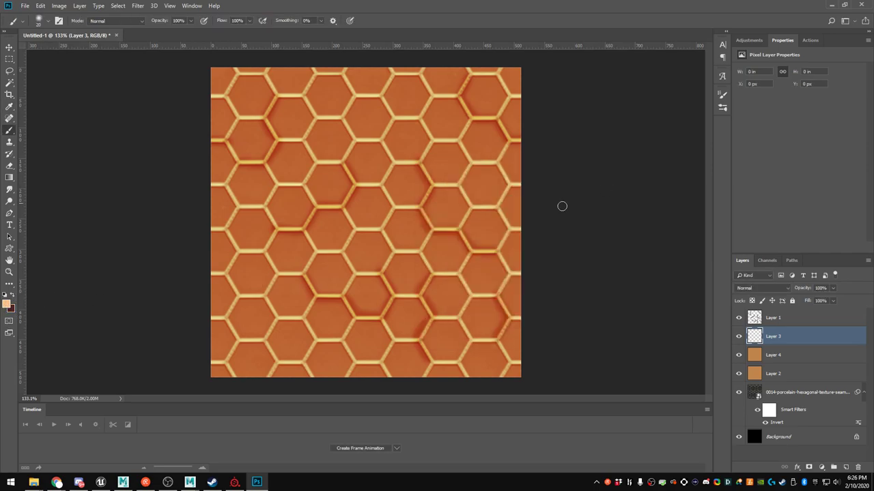
Paint soft light peach highlights in the centers of the hexagonal tiles across the texture, using a larger soft brush
left_click(405, 219)
left_click(365, 198)
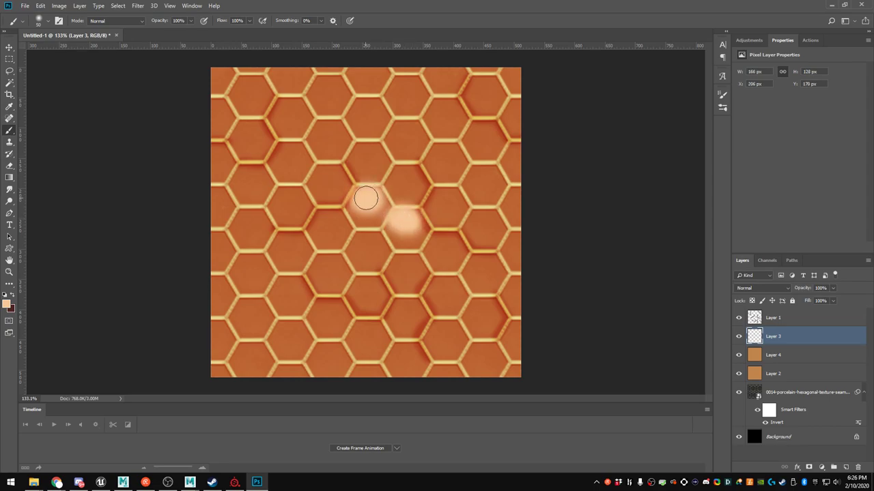
left_click(367, 157)
left_click(408, 179)
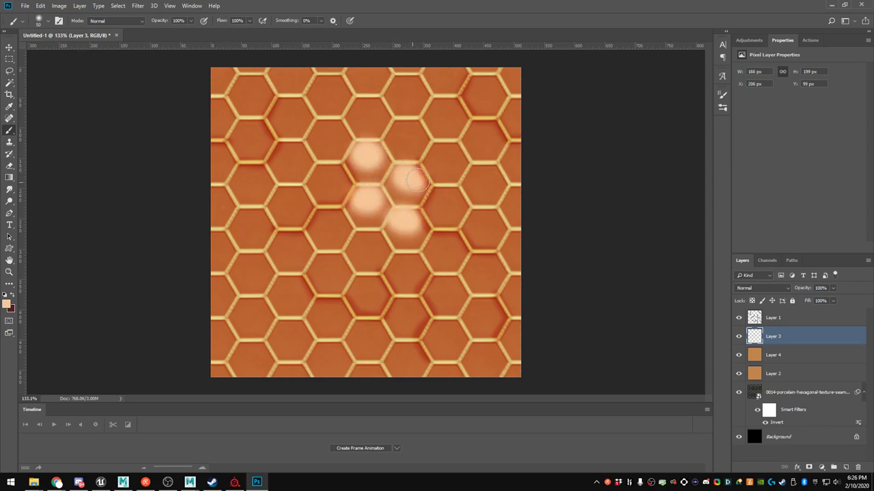
left_click(444, 159)
left_click(406, 135)
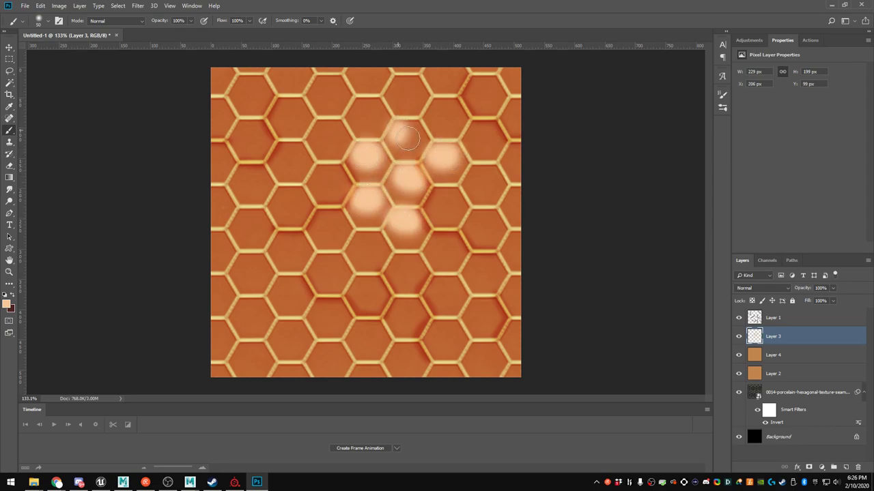
left_click(366, 114)
left_click(327, 133)
left_click(288, 112)
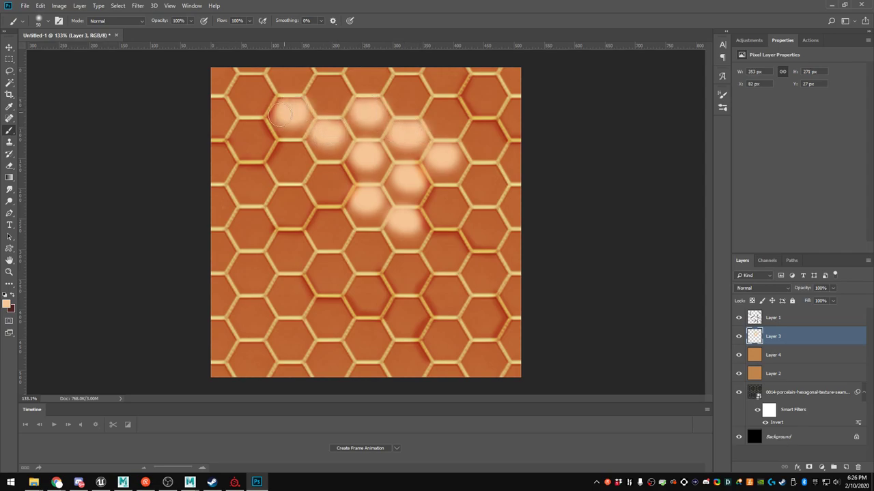
left_click(249, 131)
left_click(220, 156)
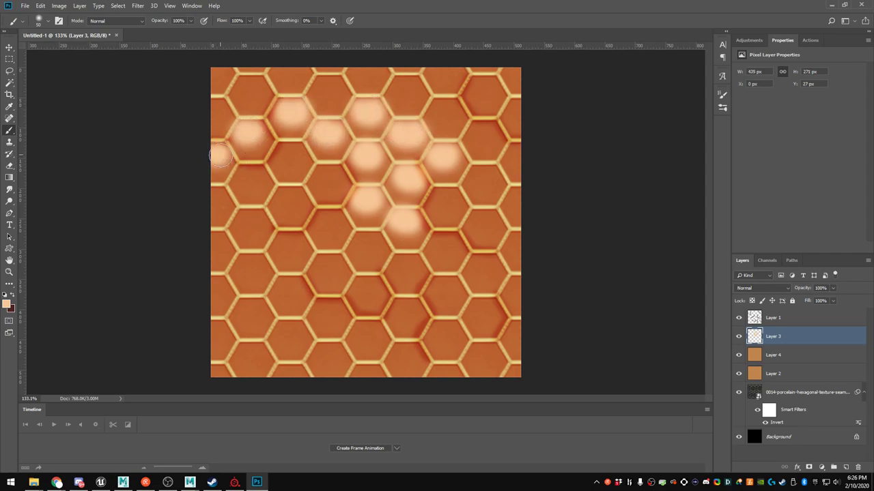
left_click(291, 159)
left_click(248, 176)
left_click(292, 198)
left_click(329, 178)
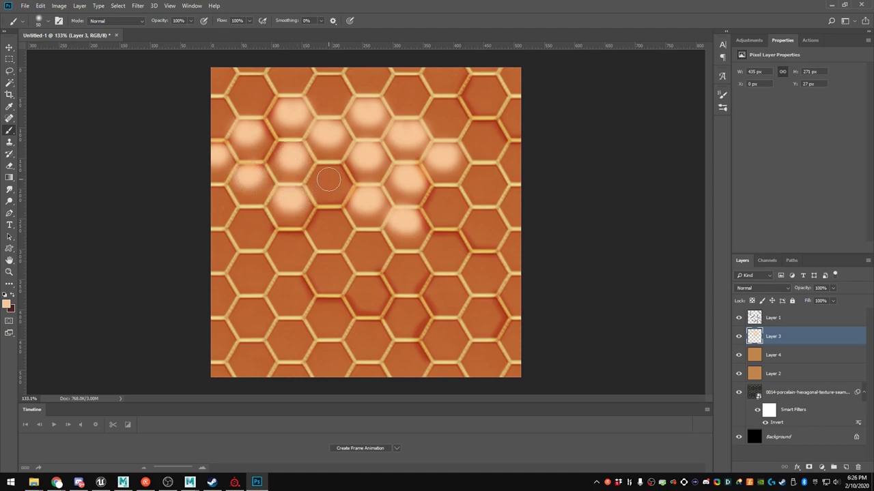
left_click(333, 222)
left_click(368, 245)
left_click(409, 265)
left_click(442, 243)
left_click(481, 224)
left_click(443, 202)
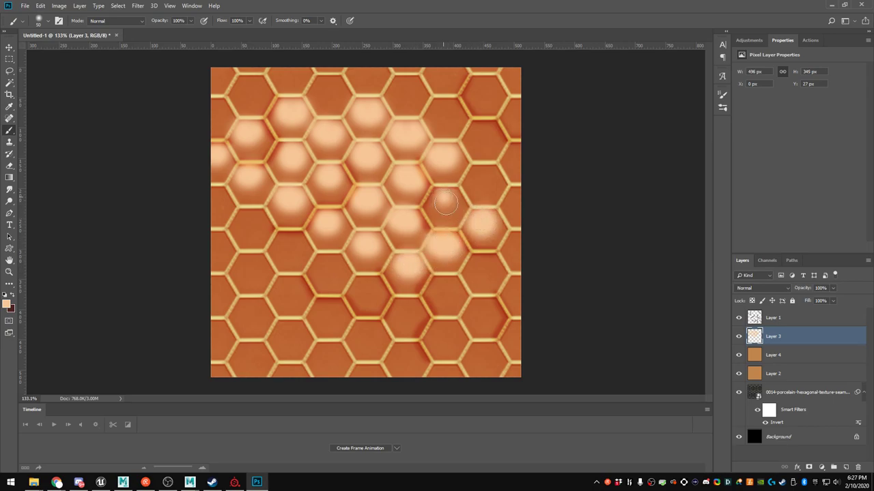
left_click(482, 178)
left_click(486, 134)
left_click(445, 112)
left_click(486, 87)
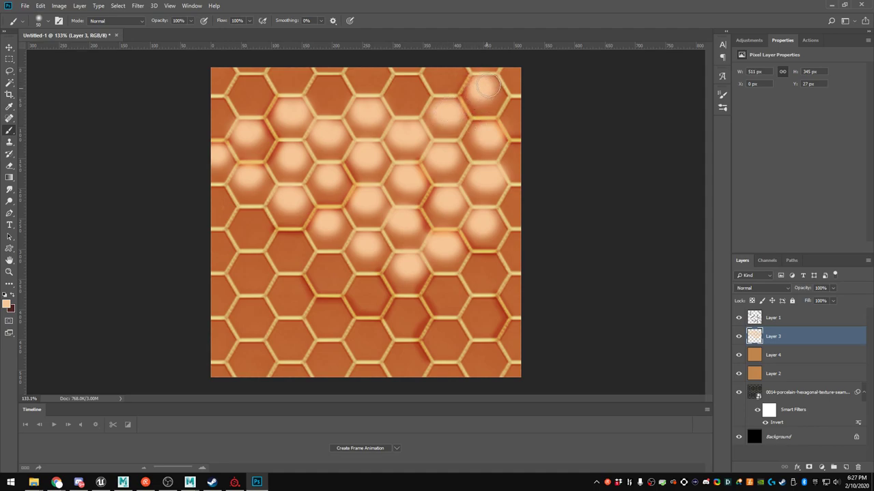
left_click(407, 87)
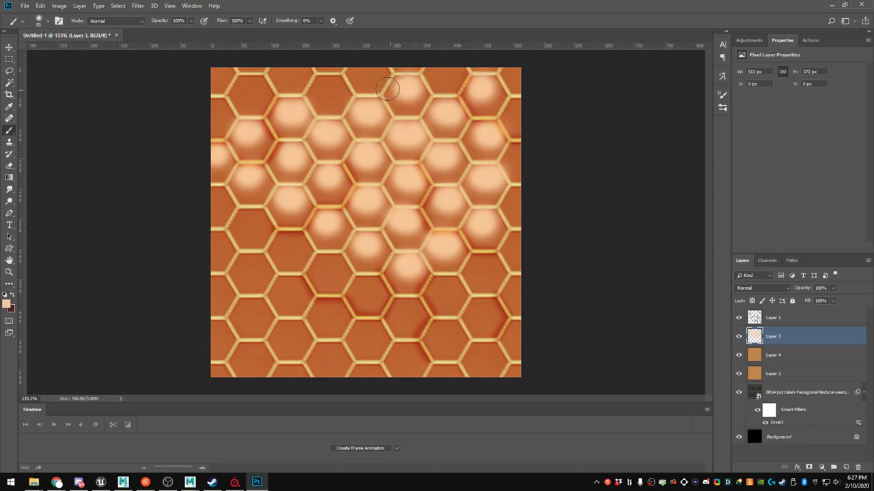
left_click(329, 89)
left_click_drag(299, 248, 333, 267)
mouse_move(366, 290)
left_mouse_down()
mouse_move(408, 310)
mouse_move(489, 268)
mouse_move(371, 293)
mouse_move(408, 351)
mouse_move(361, 335)
mouse_move(251, 269)
mouse_move(251, 217)
left_mouse_up()
mouse_move(250, 304)
left_mouse_down()
mouse_move(292, 333)
mouse_move(254, 351)
mouse_move(281, 367)
mouse_move(326, 360)
mouse_move(291, 375)
left_mouse_up()
Paint soft light peach highlights into the cut-off hexagonal tiles along the texture's top and bottom edges
left_click_drag(281, 63, 300, 60)
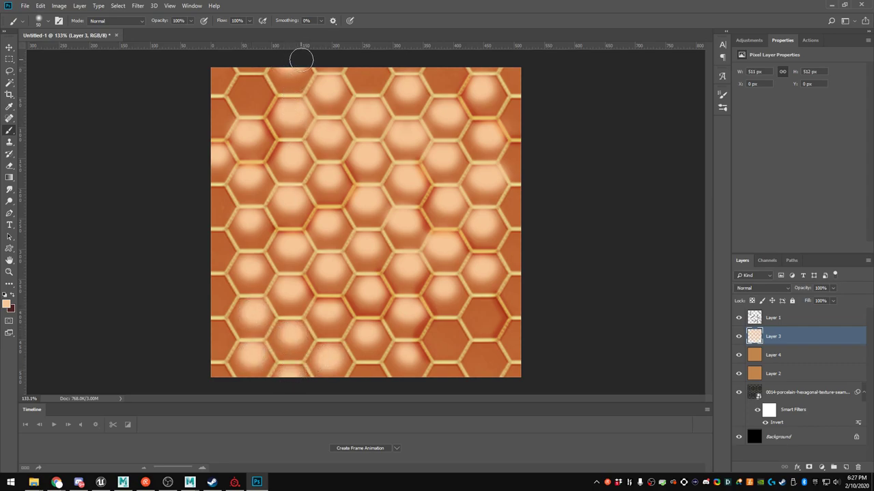
left_click_drag(354, 381, 516, 381)
left_click_drag(211, 377, 219, 379)
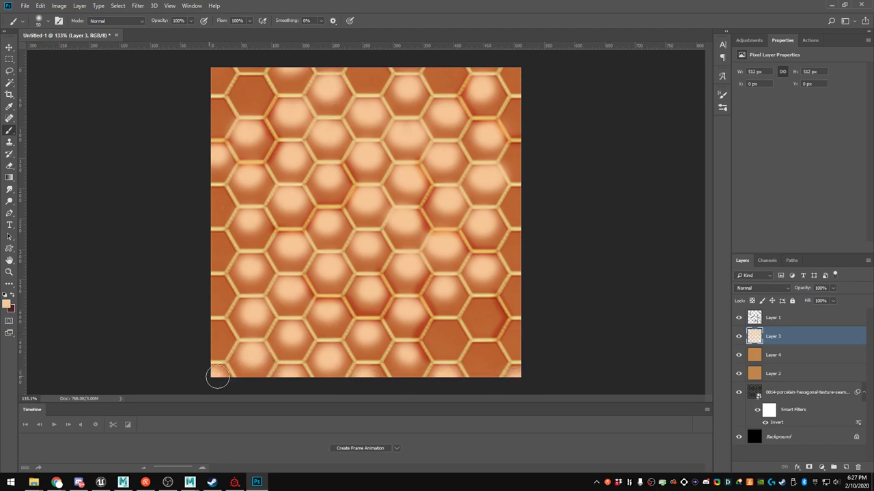
left_click_drag(206, 63, 219, 65)
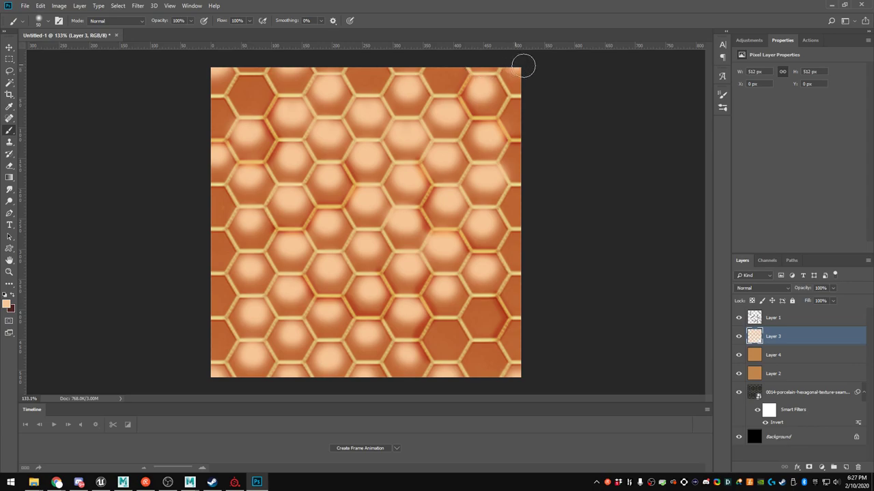
left_click_drag(444, 67, 448, 66)
left_click_drag(364, 67, 377, 69)
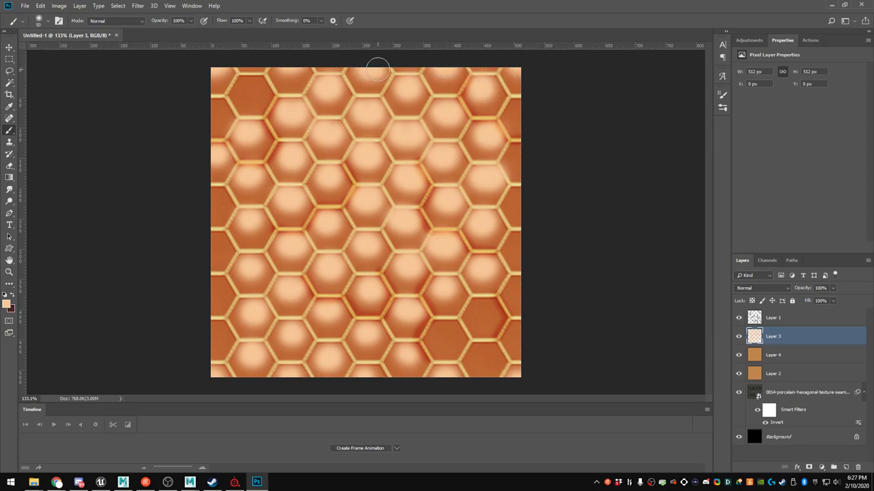
Paint peach highlights in the remaining tiles near the upper-left and lower-right corners and along both side edges
left_click_drag(250, 94, 212, 112)
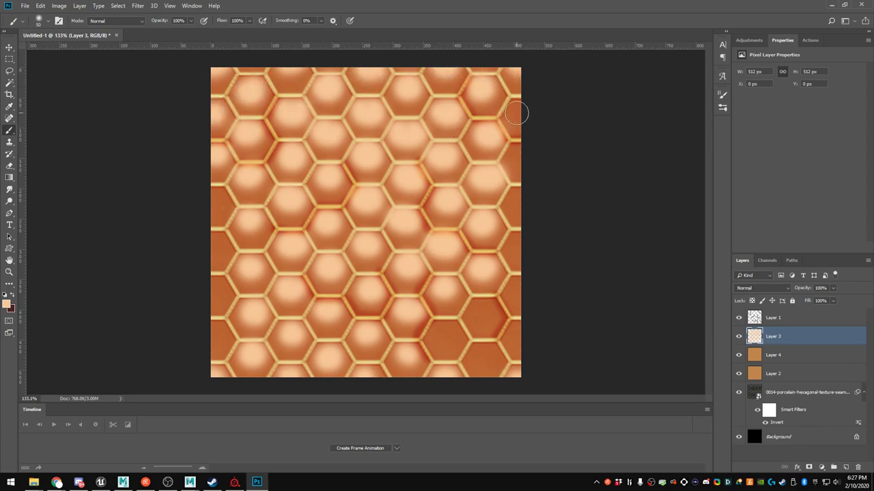
mouse_move(515, 156)
left_mouse_down()
mouse_move(524, 229)
mouse_move(516, 203)
mouse_move(518, 329)
mouse_move(482, 312)
mouse_move(439, 339)
mouse_move(486, 352)
left_mouse_up()
left_click_drag(220, 331, 205, 330)
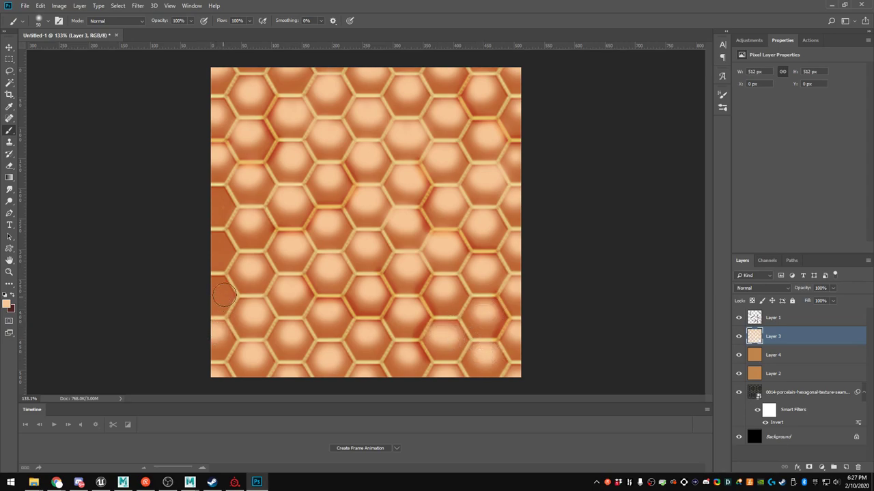
left_click_drag(223, 297, 214, 286)
mouse_move(208, 257)
left_mouse_down()
mouse_move(208, 215)
mouse_move(197, 197)
left_mouse_up()
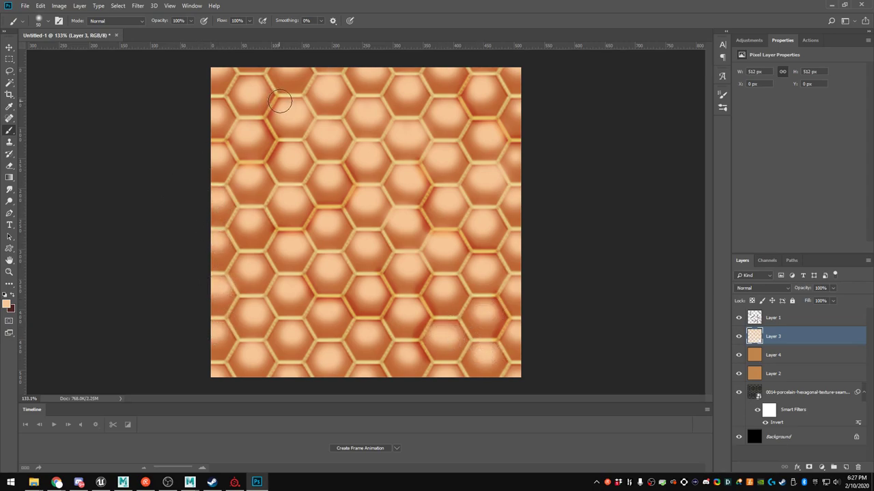
Set the peach highlight layer to Vivid Light blending at 33% opacity
left_click(759, 287)
left_click(748, 280)
scroll(756, 290, "up", 1)
scroll(754, 291, "up", 2)
scroll(753, 291, "down", 1)
scroll(753, 292, "up", 4)
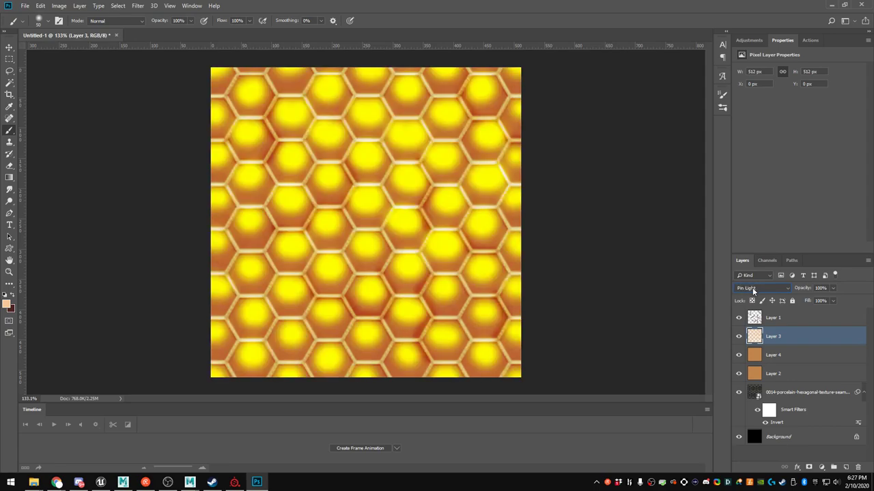
scroll(750, 288, "up", 1)
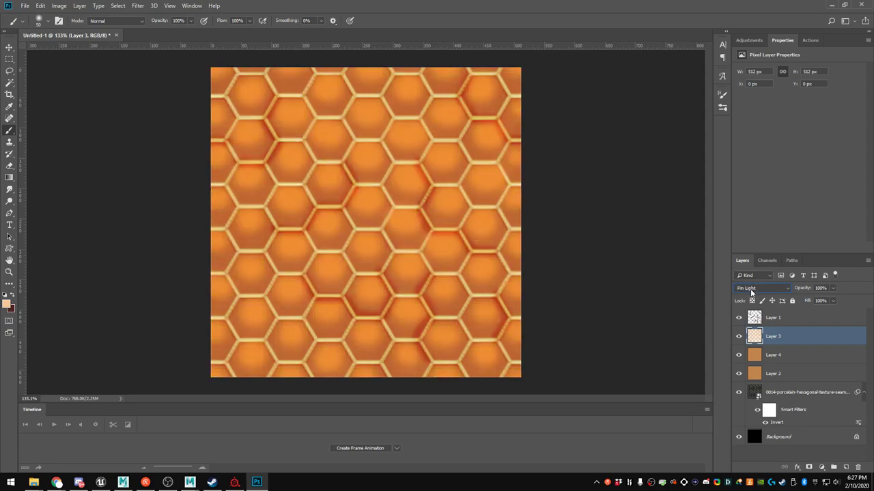
scroll(750, 289, "up", 2)
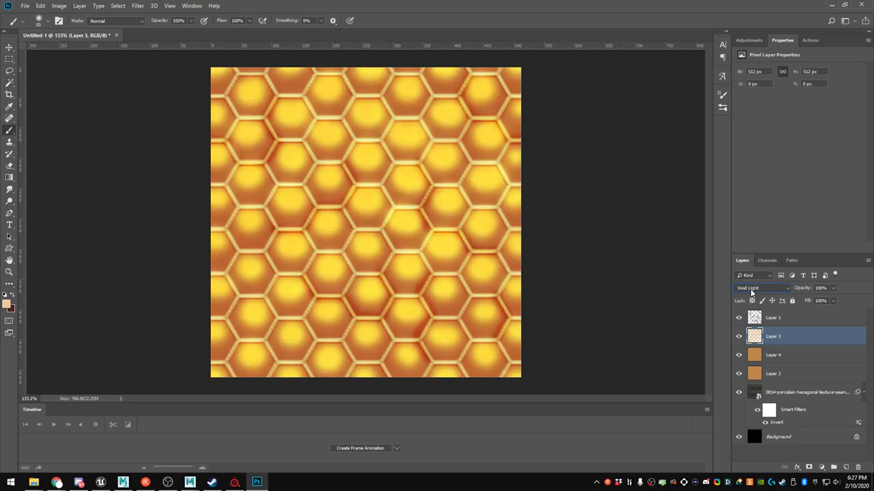
left_click_drag(793, 302, 805, 302)
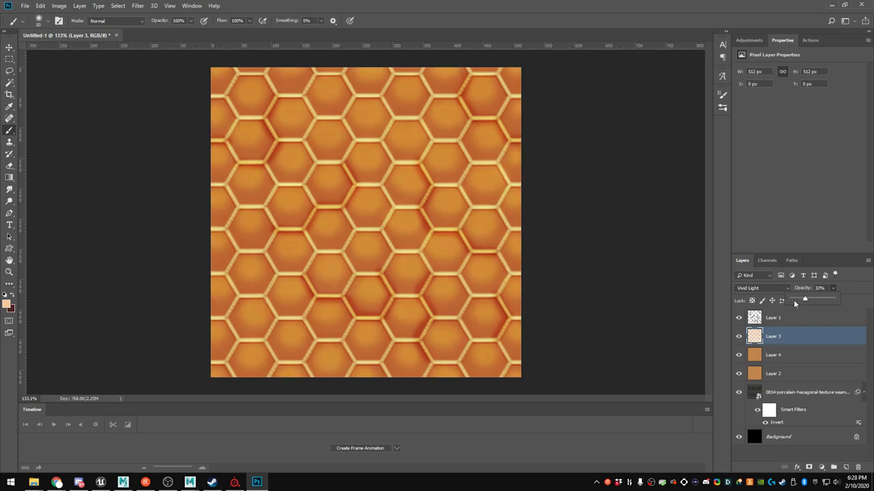
scroll(324, 249, "down", 13, "alt")
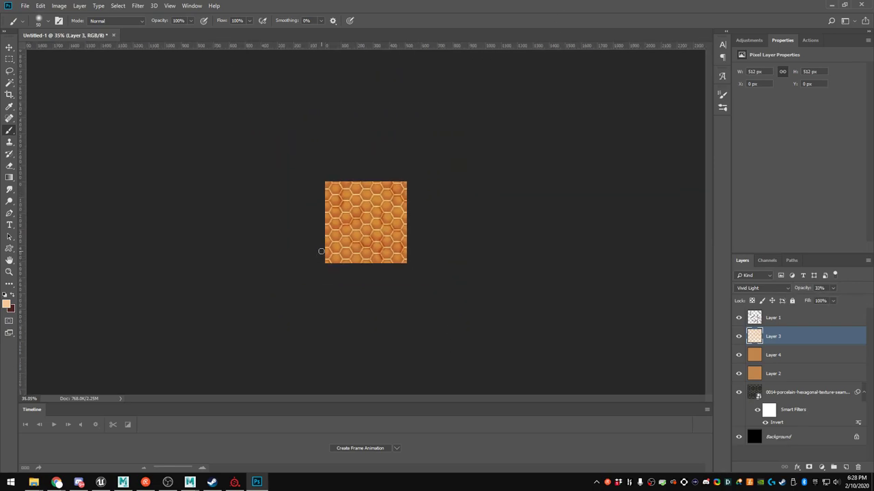
scroll(321, 249, "up", 4, "alt")
scroll(308, 245, "up", 1, "alt")
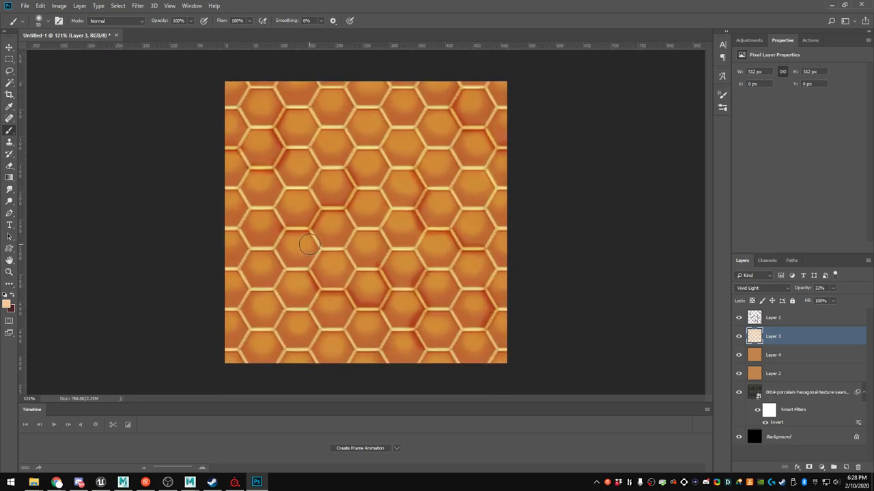
Hide the dark red line layer and select the pale hexagon outlines with the Magic Wand
left_click(738, 319)
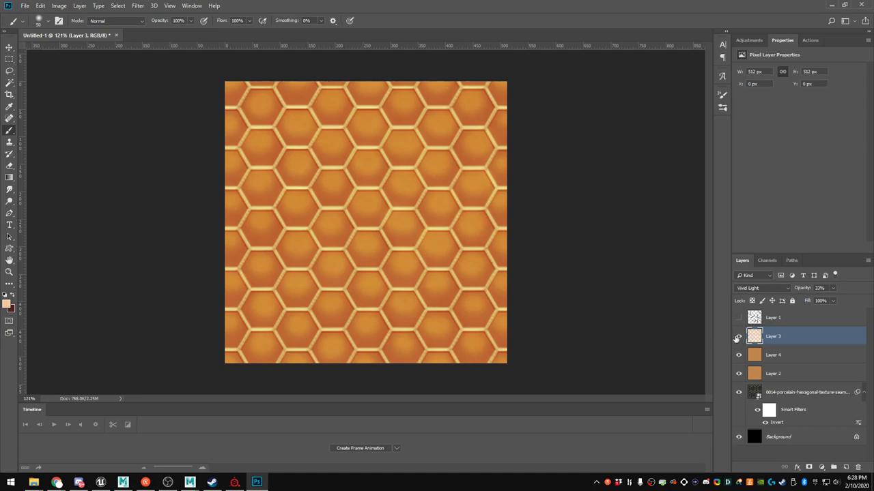
left_click(9, 83)
left_click(278, 101)
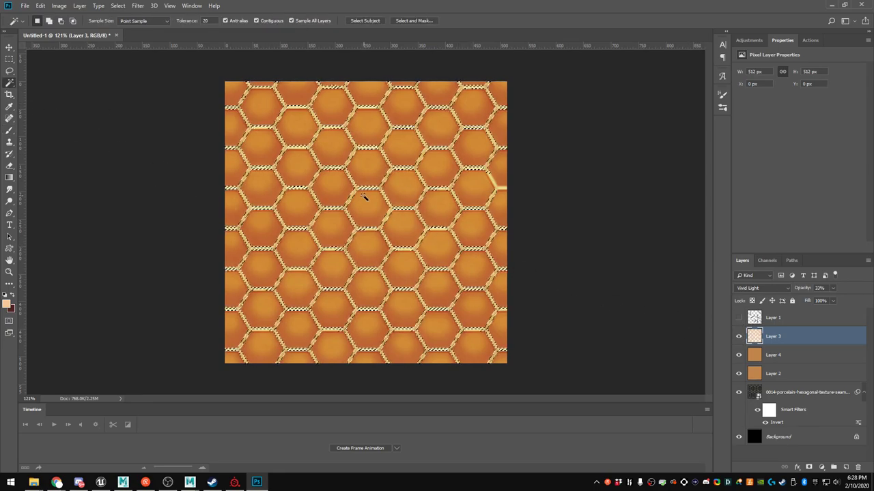
Expand the hexagon outline selection by 1 pixel
left_click(138, 6)
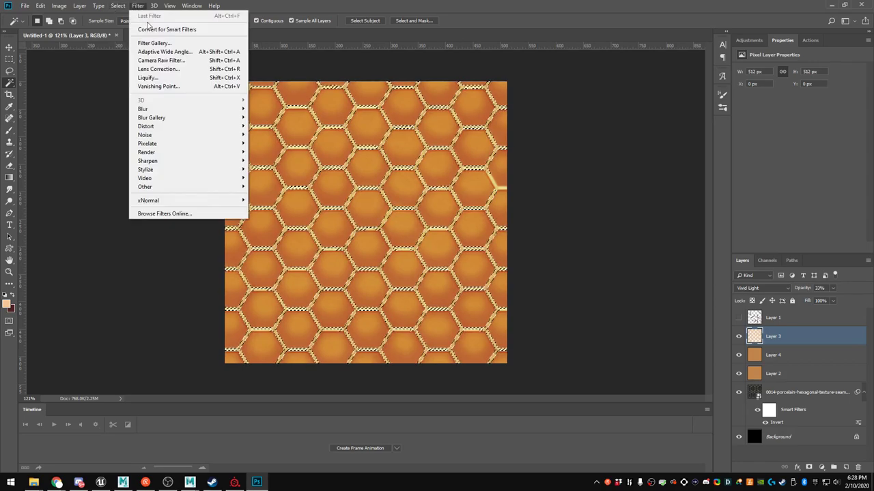
mouse_move(155, 157)
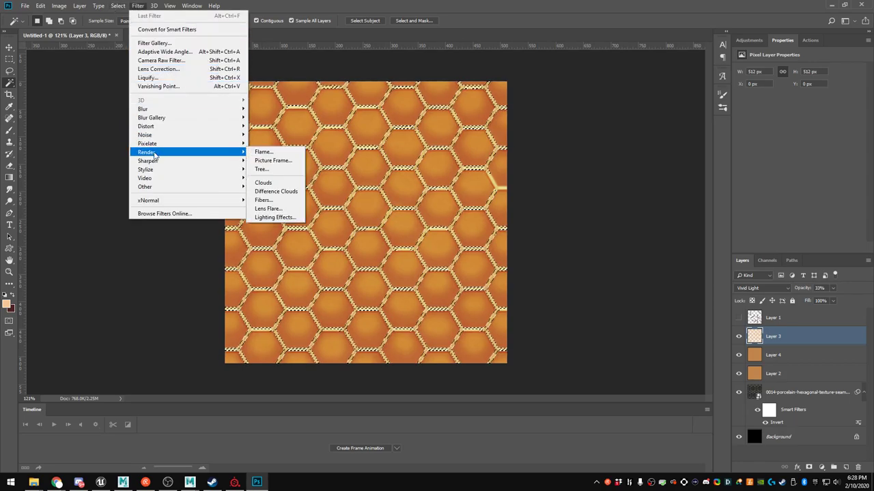
mouse_move(103, 10)
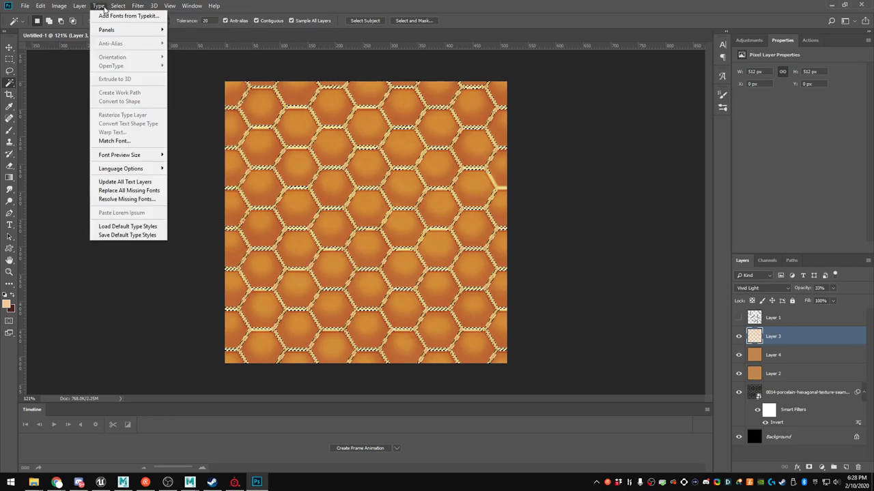
mouse_move(137, 134)
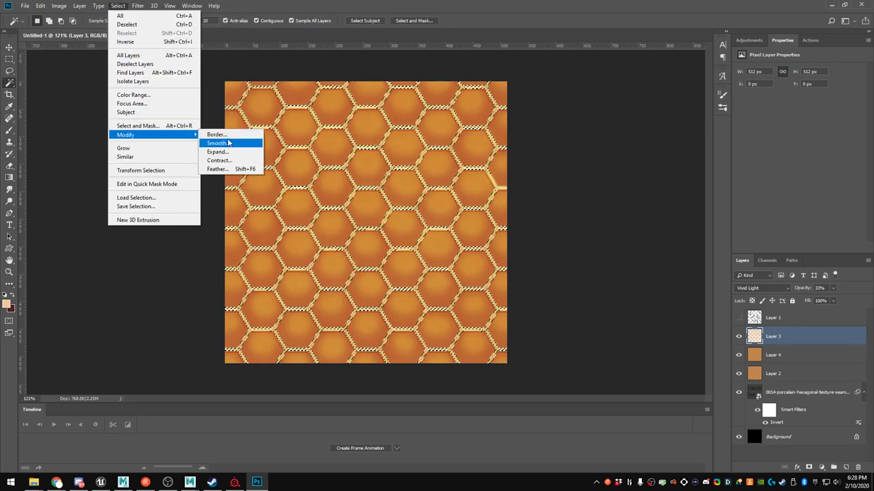
left_click(220, 152)
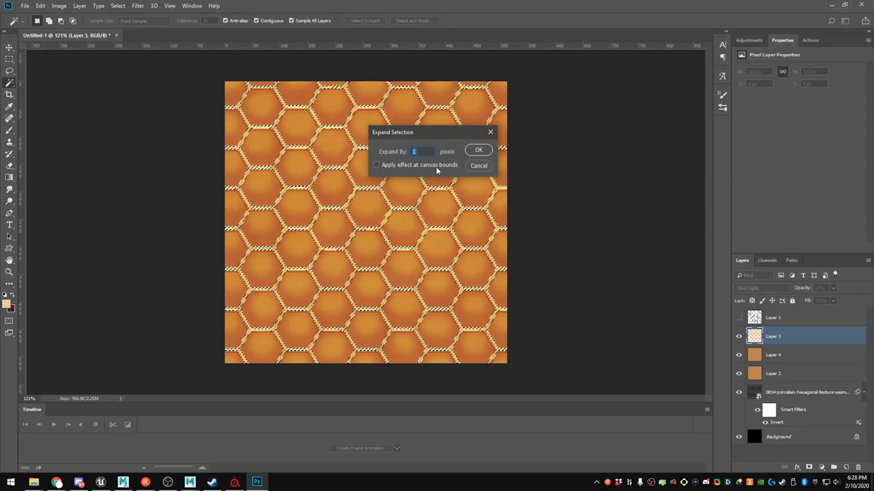
left_click(478, 150)
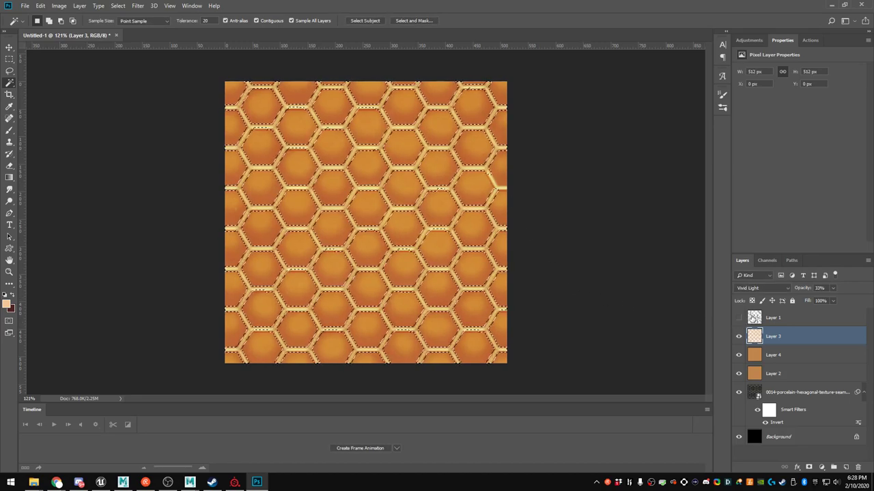
Fill the outline selection with light peach on a new layer above the highlights, and deselect
left_click(845, 468)
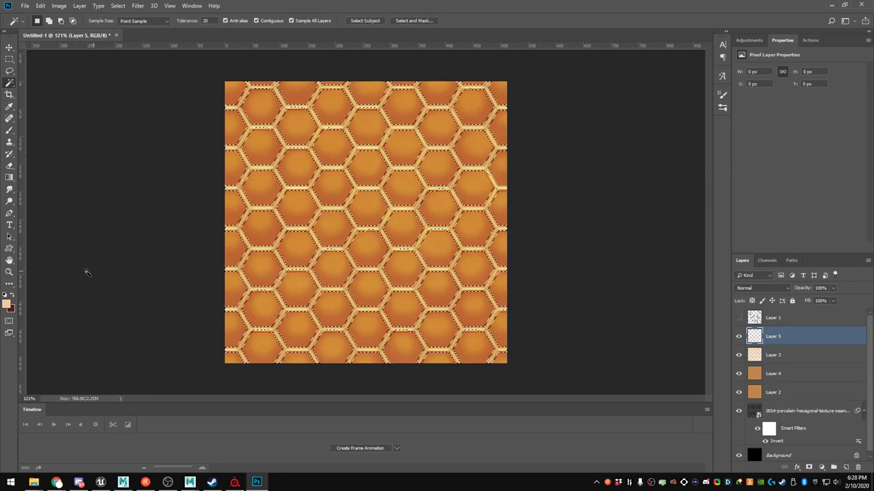
left_click(12, 294)
key("ctrl+BackSpace")
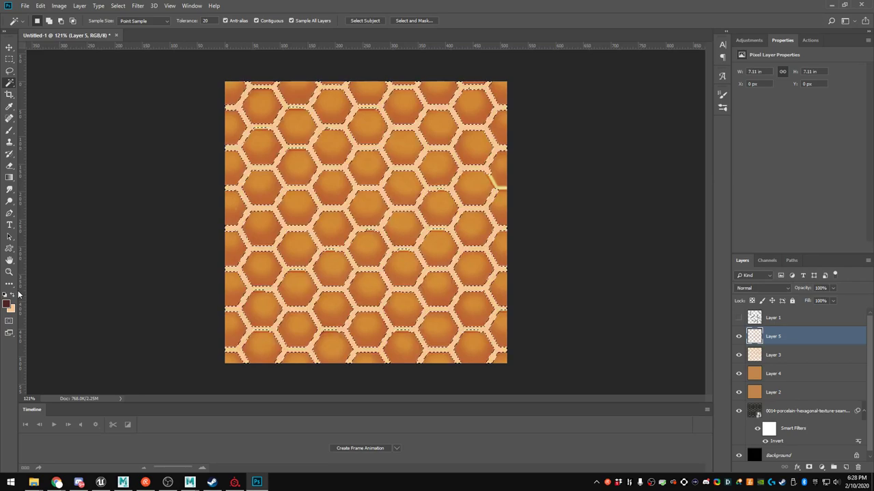
key("ctrl+d")
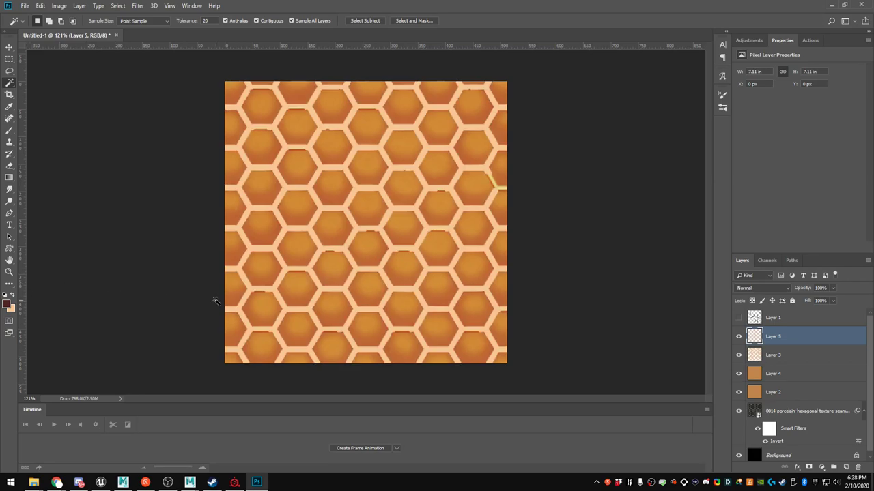
Add a drop shadow to the peach outline layer with Overlay blending, 5 px distance, 16% spread and 18 px size
left_click(796, 468)
left_click(801, 461)
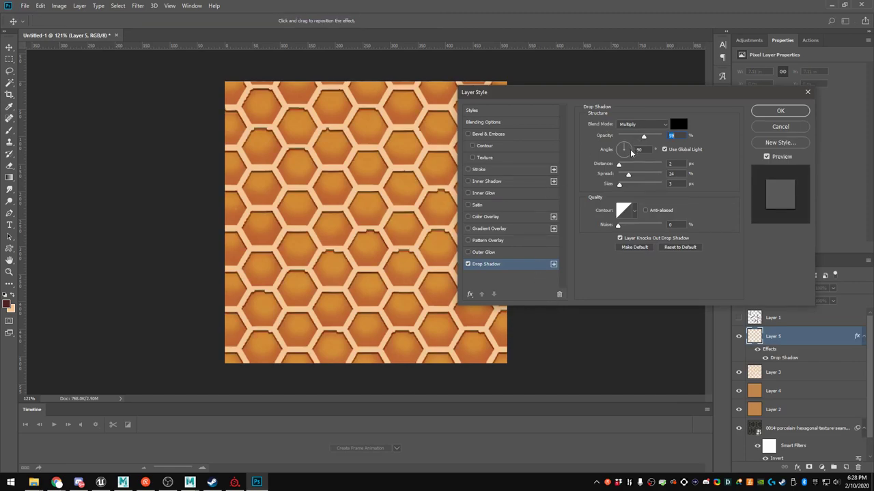
mouse_move(627, 174)
left_mouse_down()
mouse_move(642, 174)
mouse_move(622, 185)
mouse_move(621, 168)
left_mouse_up()
left_click(641, 124)
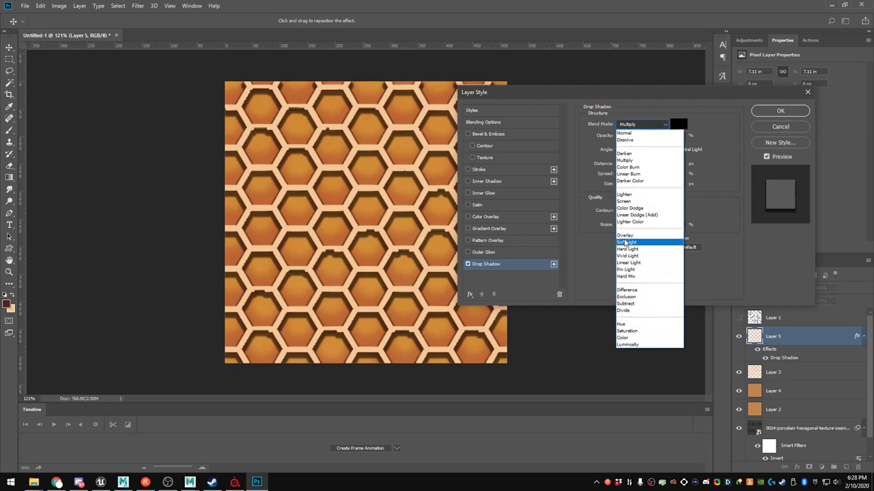
left_click(625, 236)
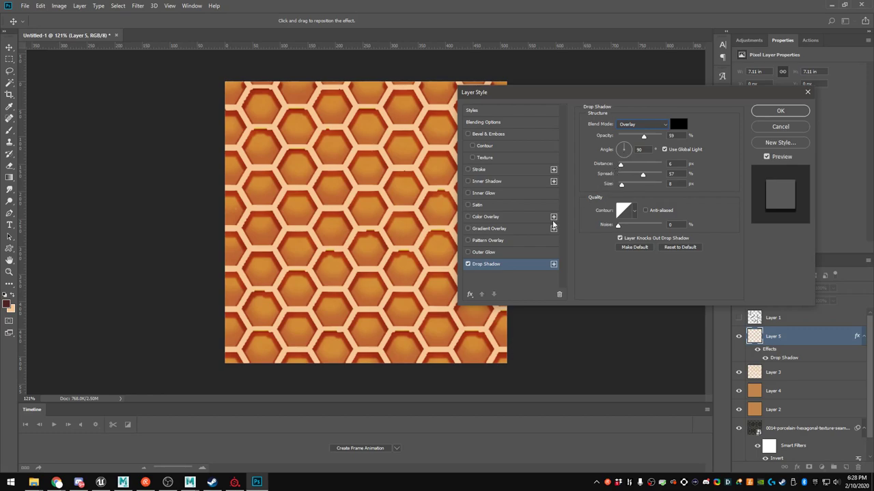
left_click_drag(645, 176, 625, 176)
left_click(620, 166)
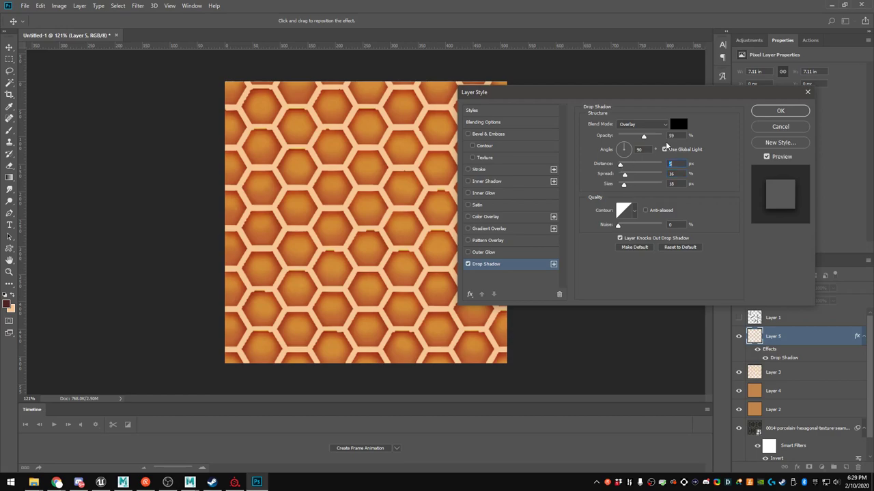
left_click(759, 115)
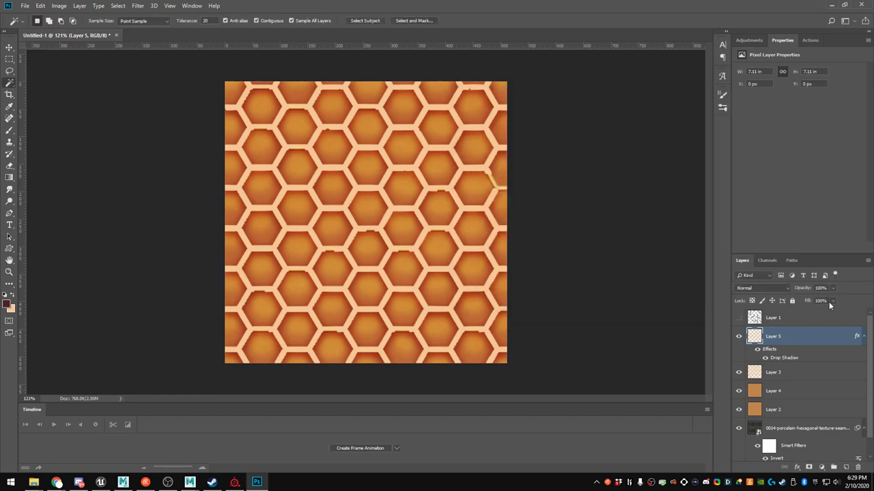
Reduce the peach outline layer's fill to 0% so only its drop shadow shows
left_click_drag(832, 312, 755, 318)
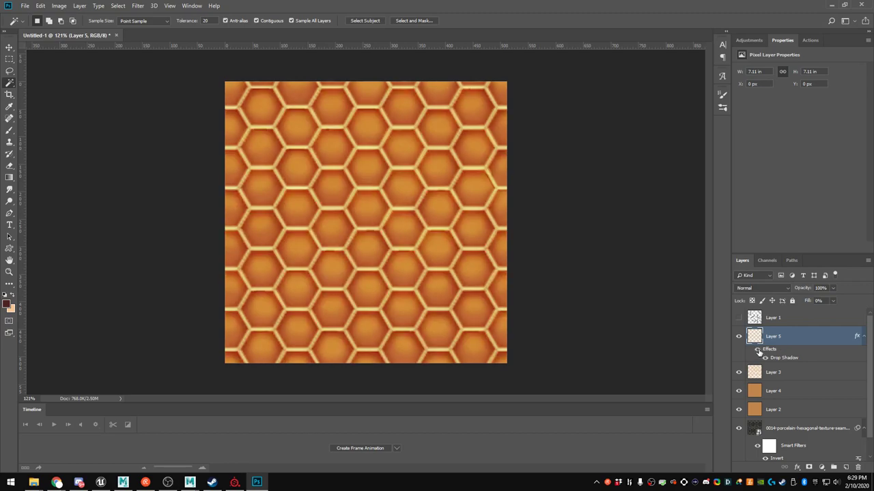
scroll(466, 259, "down", 6, "alt")
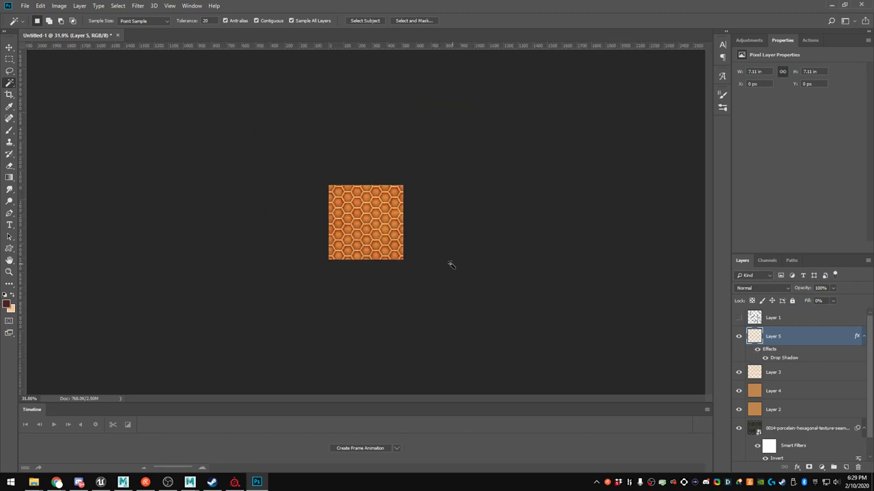
scroll(344, 247, "up", 6, "alt")
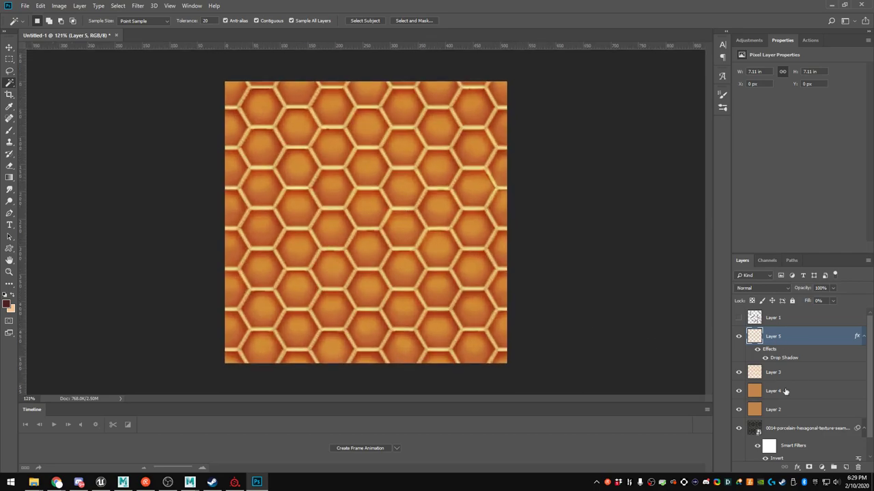
left_click(797, 468)
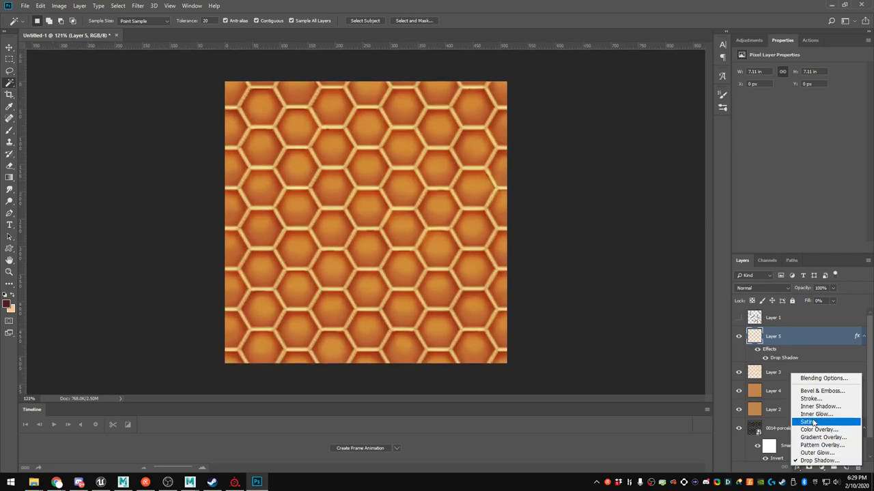
left_click(797, 471)
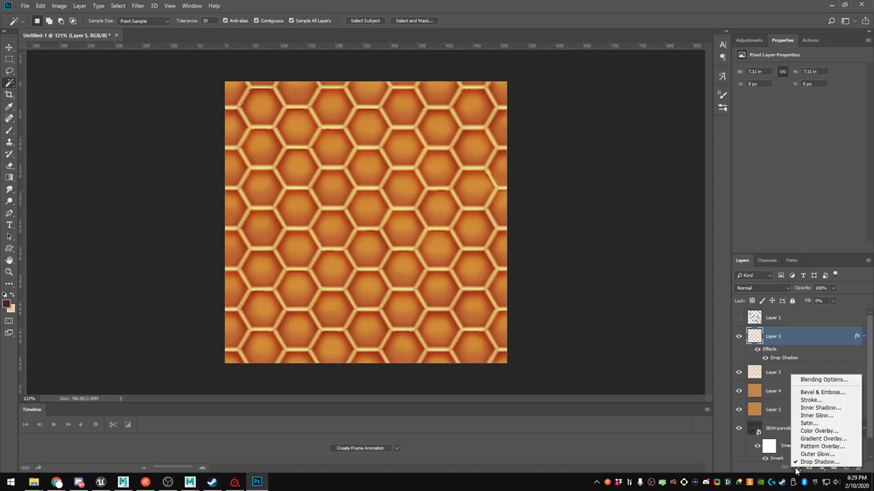
right_click(771, 341)
left_click(517, 223)
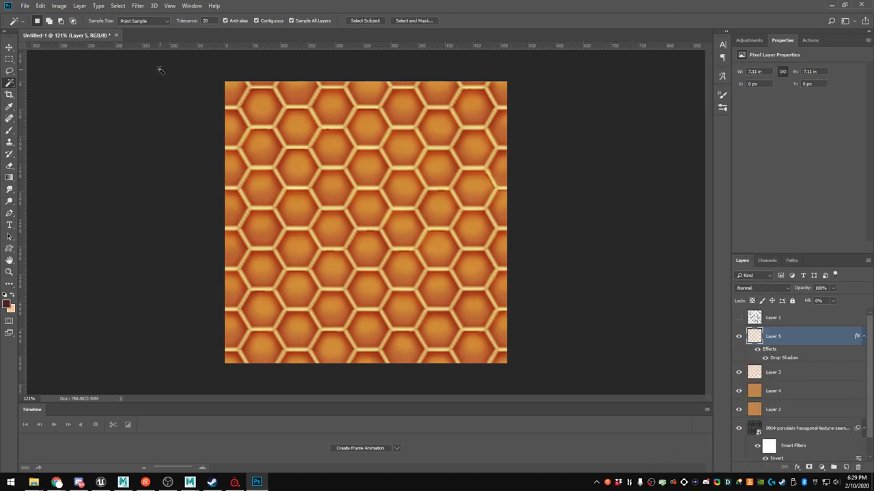
Apply a Gaussian Blur with a radius of 1.9 pixels to the peach outline layer
left_click(137, 6)
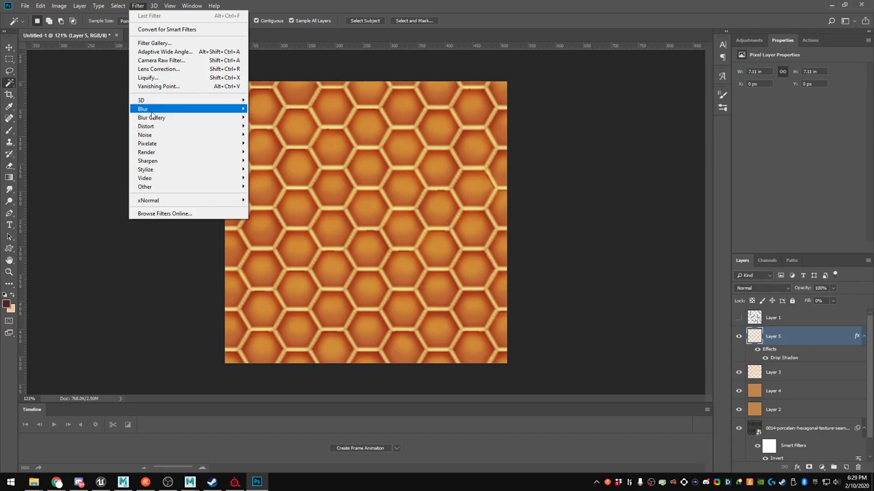
mouse_move(153, 112)
left_click(276, 143)
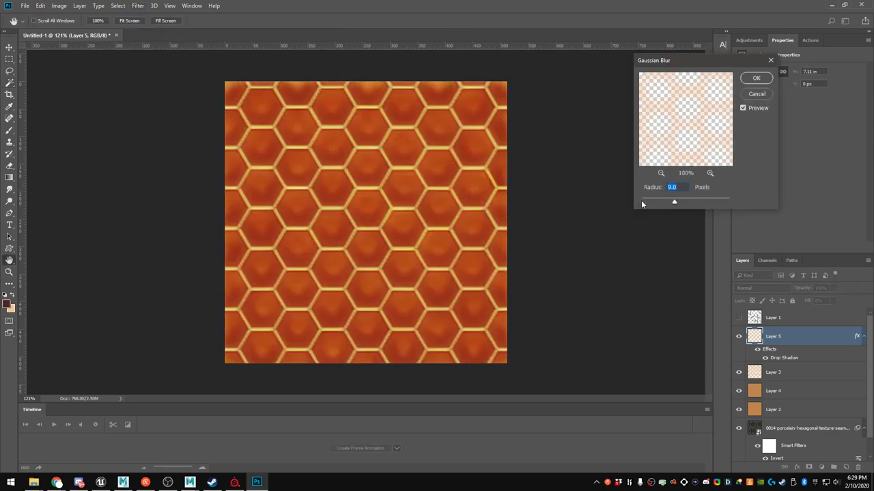
left_click_drag(659, 203, 641, 203)
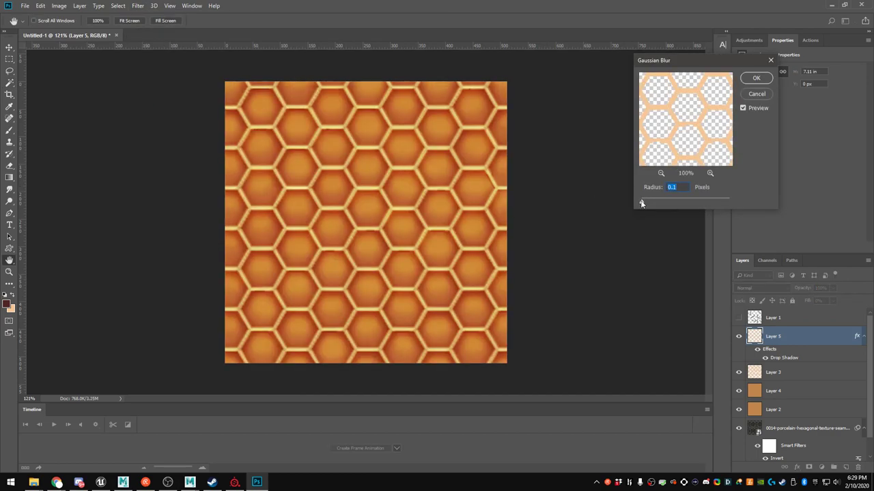
mouse_move(651, 205)
left_mouse_down()
mouse_move(659, 204)
mouse_move(649, 203)
left_mouse_up()
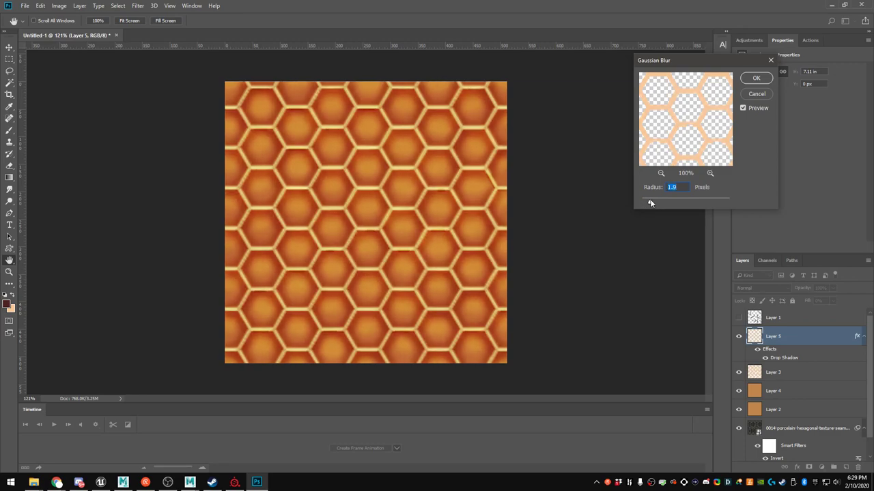
left_click(757, 79)
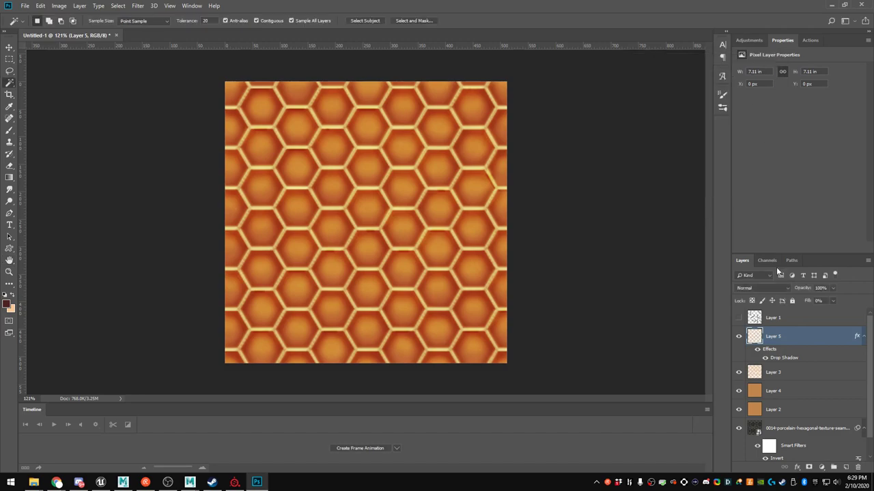
Fine-tune the drop shadow's spread and size on the peach outline layer, and select the hidden Layer 1
double_click(783, 359)
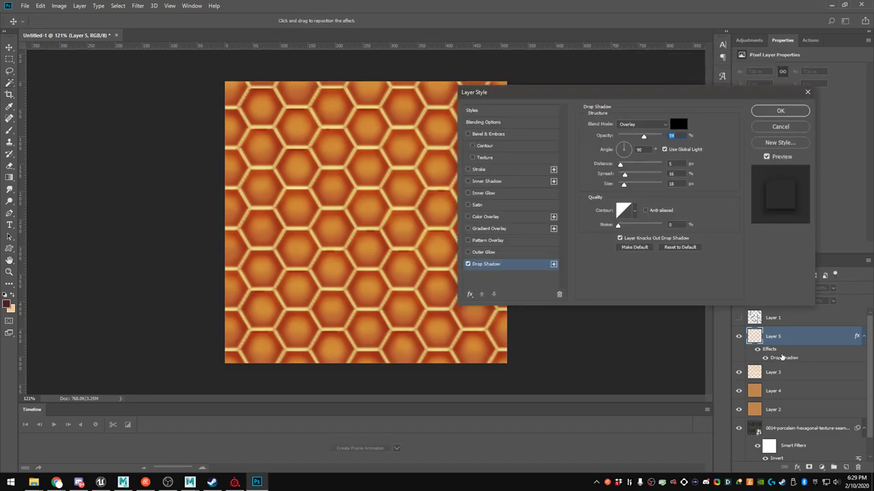
left_click_drag(623, 177, 622, 188)
left_click(768, 116)
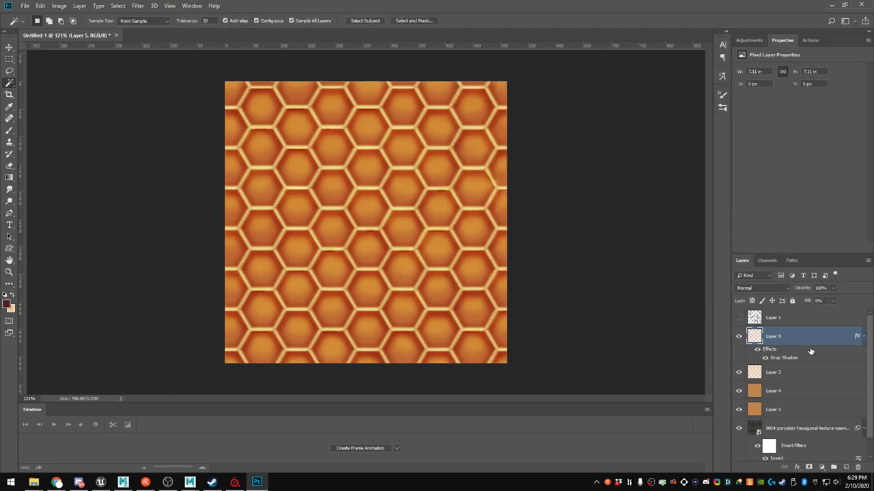
left_click(809, 318)
Switch to Maya, rotate the beehive's upper UV shell upright, and shift it toward the tile's upper-left corner
key("alt+Tab")
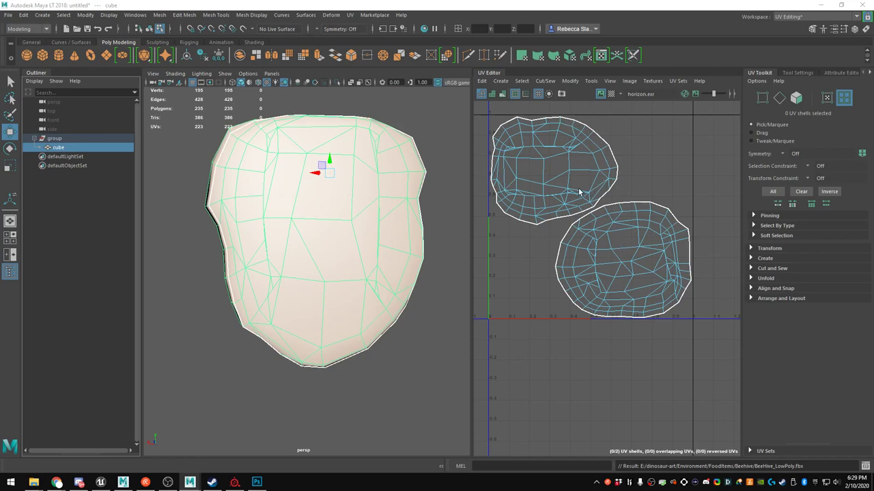
left_click(566, 171)
key("e")
left_click_drag(566, 171, 565, 191)
scroll(557, 175, "up", 2)
key("w")
middle_click_drag(613, 184, 622, 213, "alt")
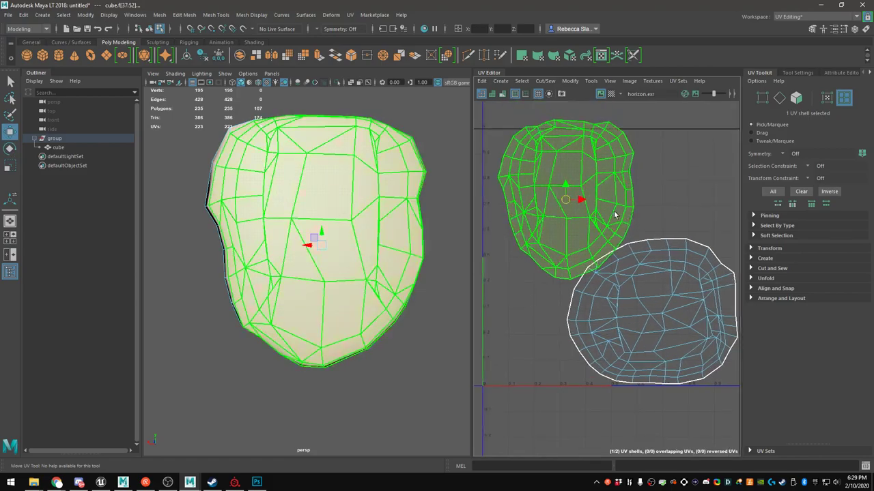
left_click_drag(565, 200, 551, 213)
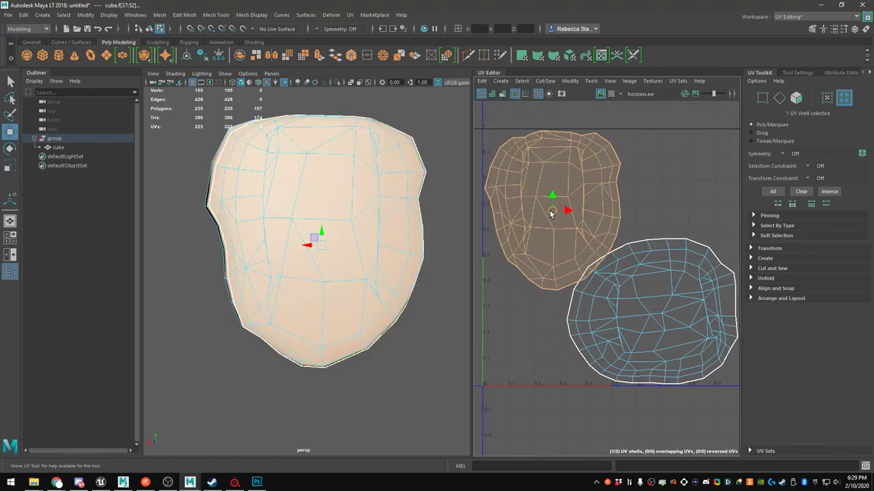
Rotate the lower UV shell upright and position it in the lower-right part of the UV tile
left_click(664, 280)
key("e")
middle_click_drag(708, 248, 687, 226, "alt")
mouse_move(644, 288)
left_mouse_down()
mouse_move(620, 269)
mouse_move(647, 280)
left_mouse_up()
key("w")
scroll(647, 279, "down", 1)
middle_click_drag(592, 241, 628, 232, "alt")
scroll(604, 226, "up", 1)
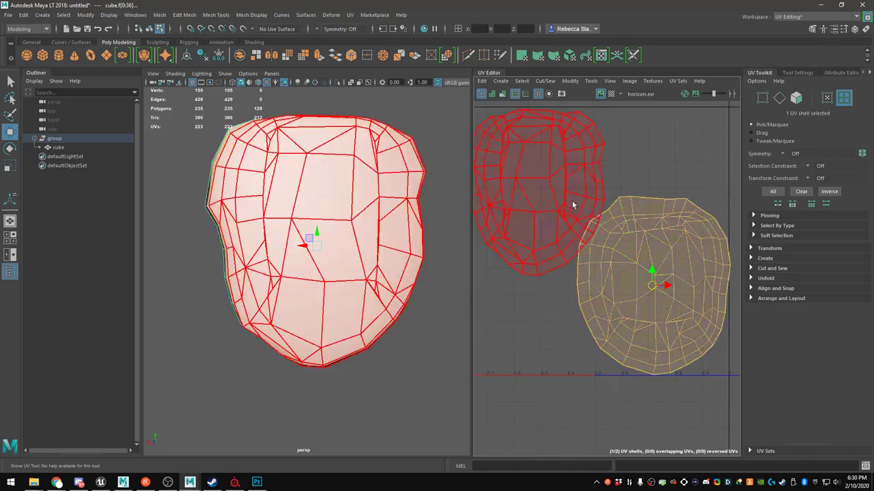
Scale the upper-left UV shell down slightly and nudge it back against the UV tile's left and upper edges
left_click(571, 204)
key("e")
scroll(536, 197, "down", 1)
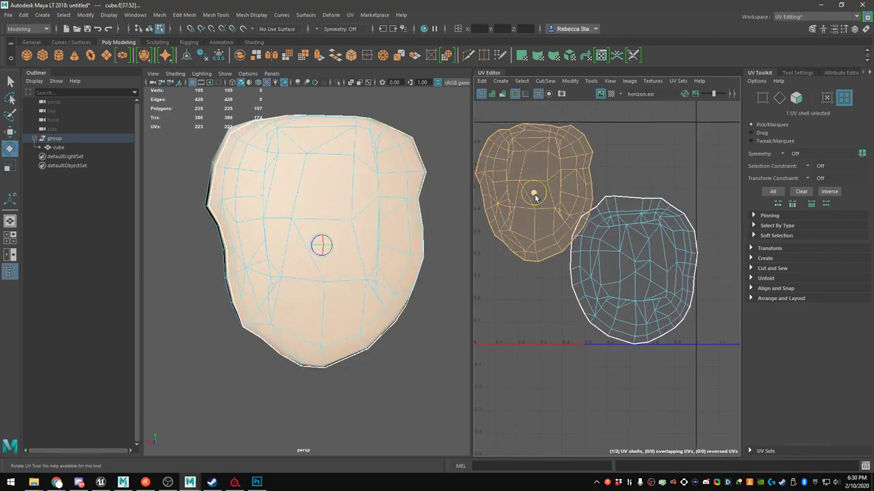
key("w")
middle_click_drag(538, 210, 556, 220, "alt")
key("r")
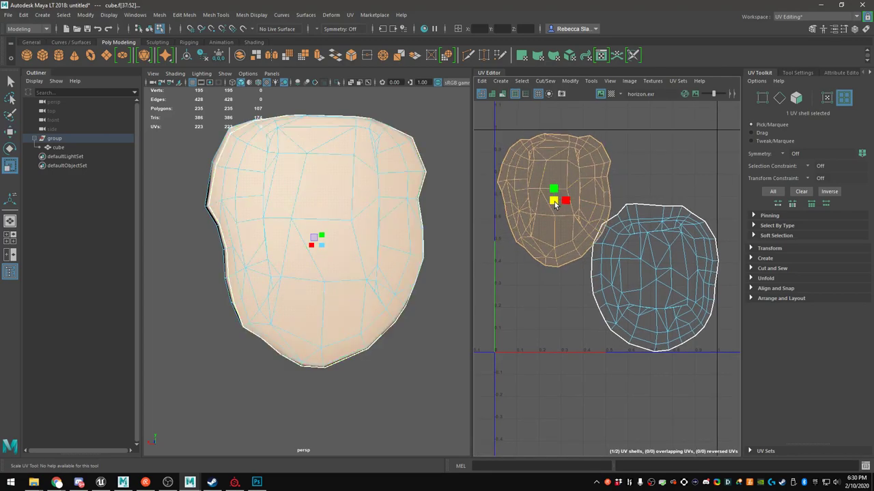
key("w")
left_click_drag(555, 205, 552, 201)
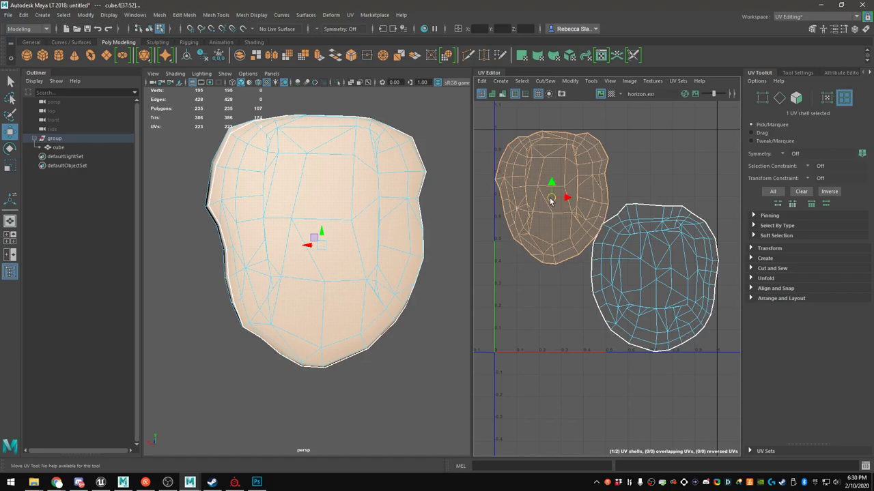
Scale the lower-right UV shell down slightly so it fits inside the UV tile
left_click(622, 259)
key("r")
left_click_drag(657, 280, 656, 281)
key("w")
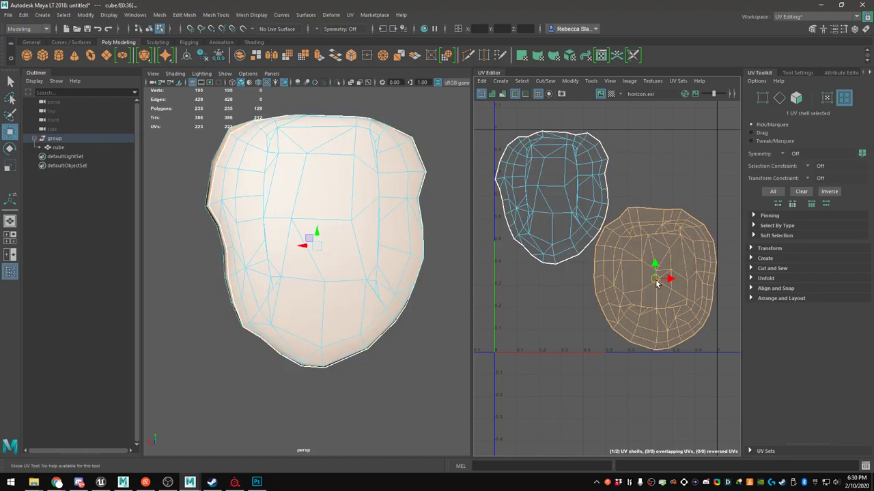
Export the selected beehive mesh as BeeHive_LowPoly.fbx in the Beehive folder, replacing the existing file
left_click(62, 147)
left_click(8, 14)
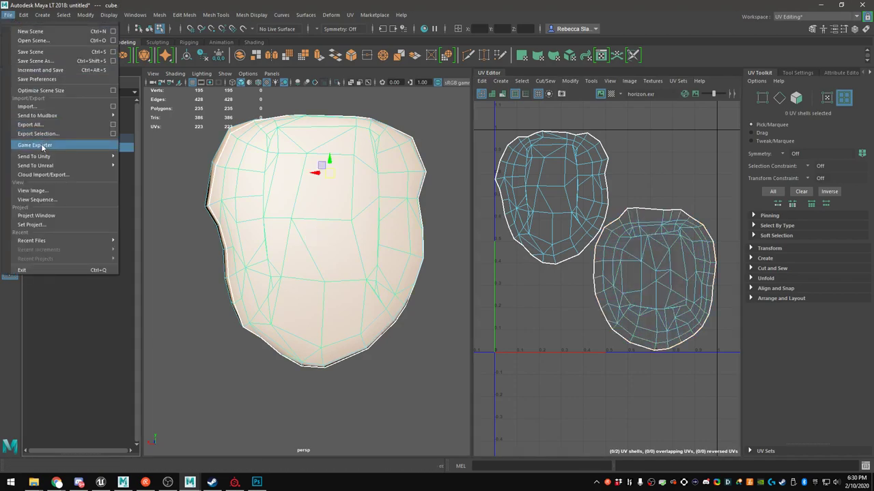
left_click(39, 133)
left_click(369, 103)
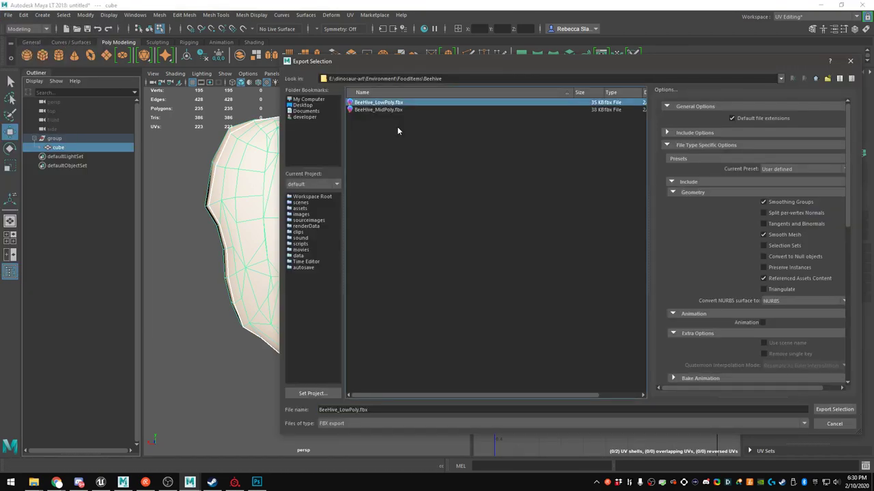
left_click(822, 409)
left_click(551, 263)
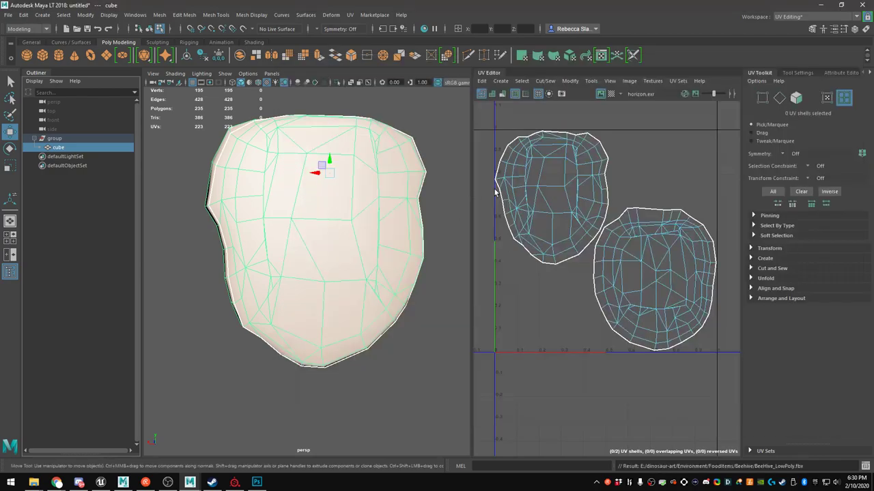
Switch to Substance Painter and create a new project using the re-exported beehive mesh
key("alt+Tab")
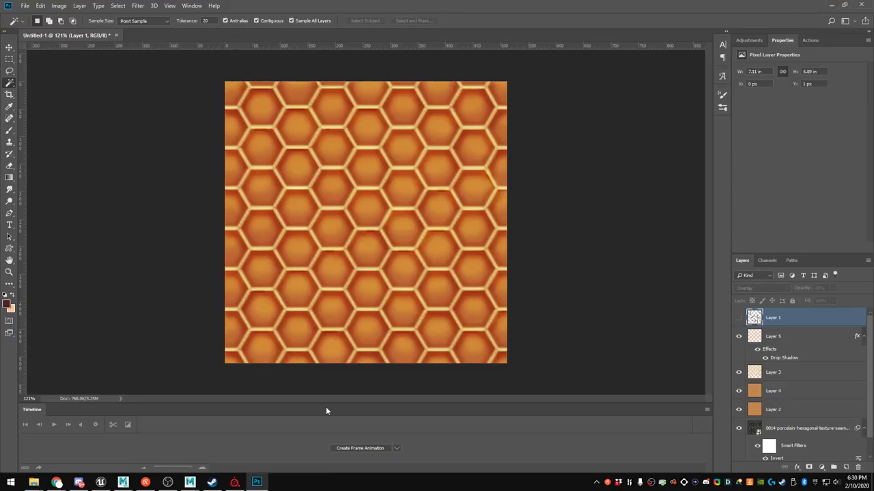
left_click(234, 482)
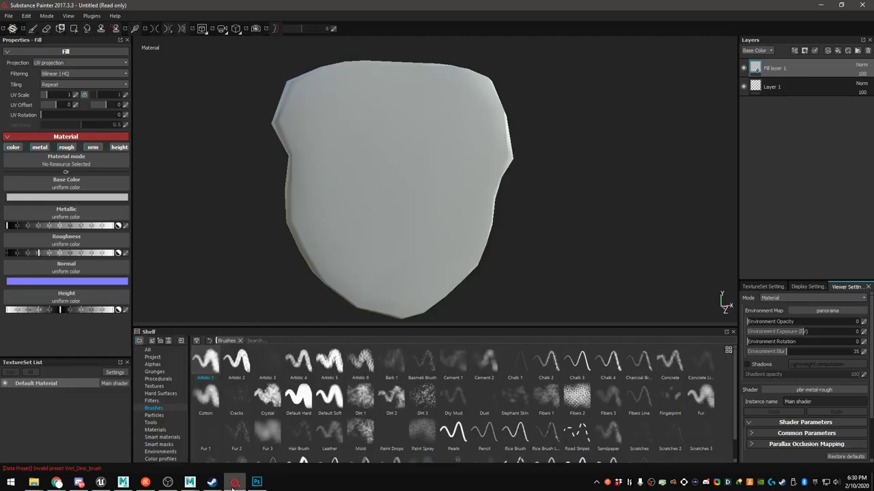
left_click(9, 16)
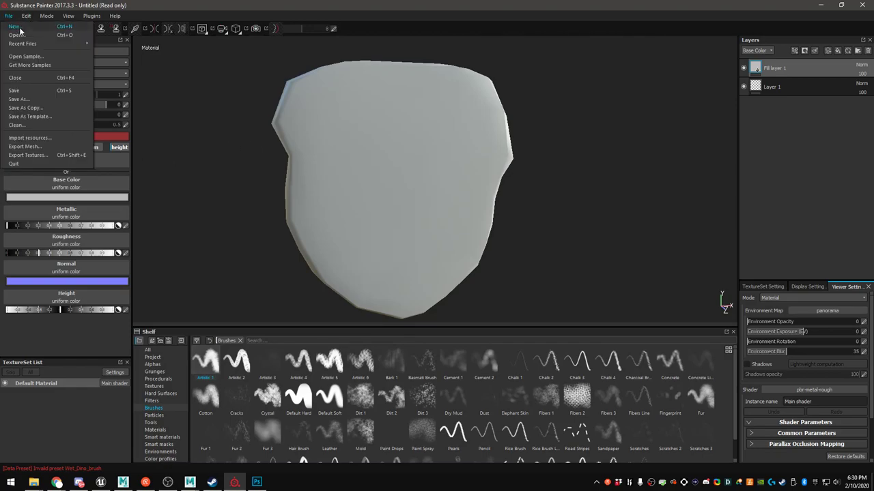
left_click(19, 28)
left_click(409, 255)
left_click(502, 153)
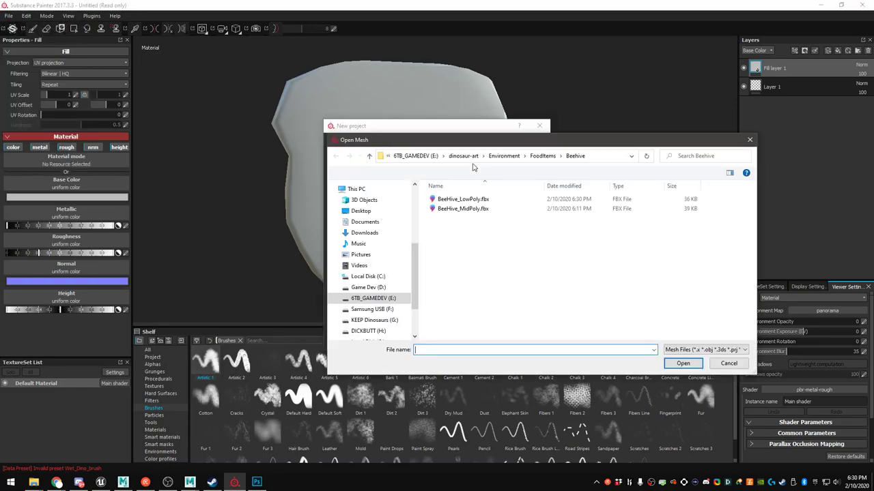
left_click(684, 363)
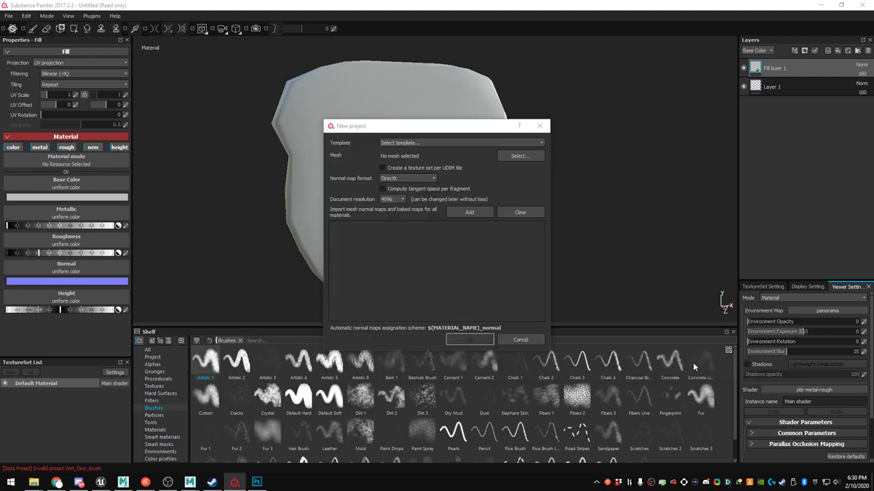
left_click(470, 340)
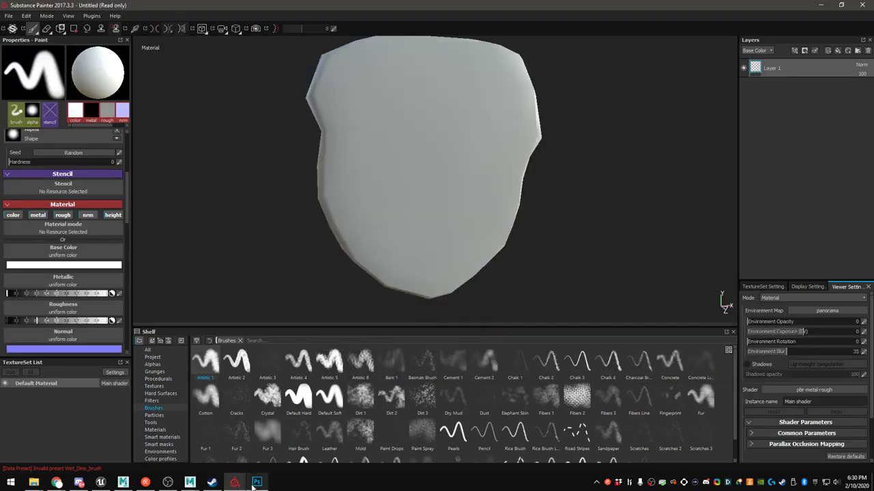
left_click(167, 482)
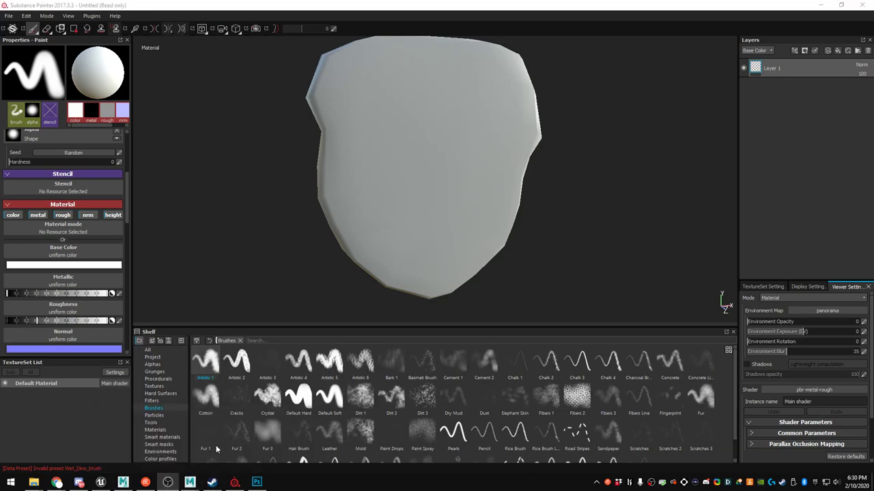
key("XF86AudioLowerVolume")
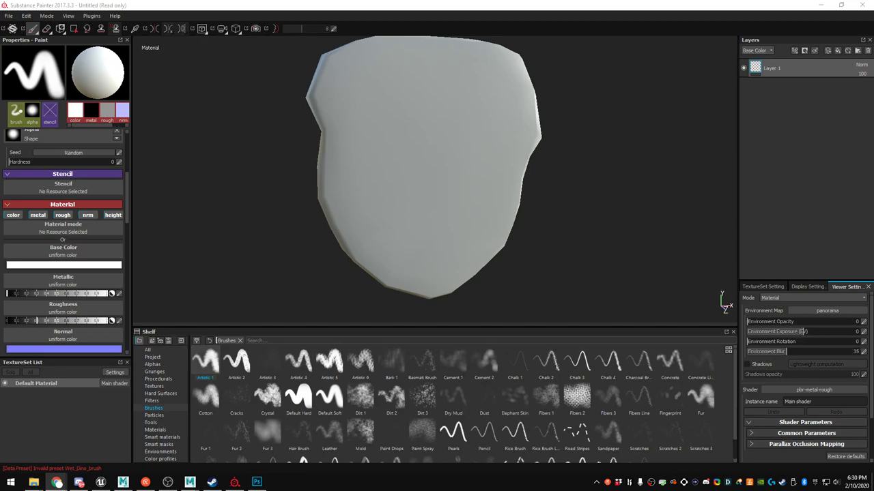
key("XF86AudioLowerVolume")
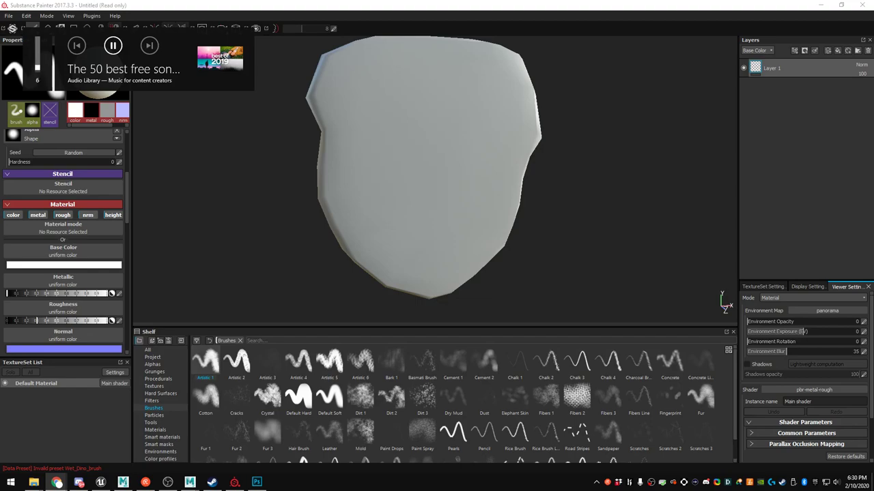
left_click(630, 13)
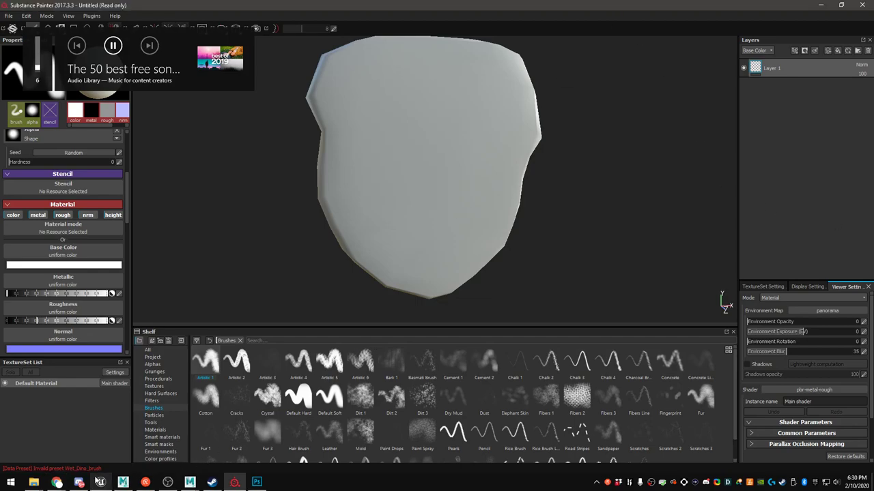
Switch to Photoshop and save the honeycomb texture as HoneyComb in Photoshop format in the Beehive folder
left_click(257, 483)
left_click(25, 5)
left_click(58, 91)
left_click_drag(206, 13, 873, 120)
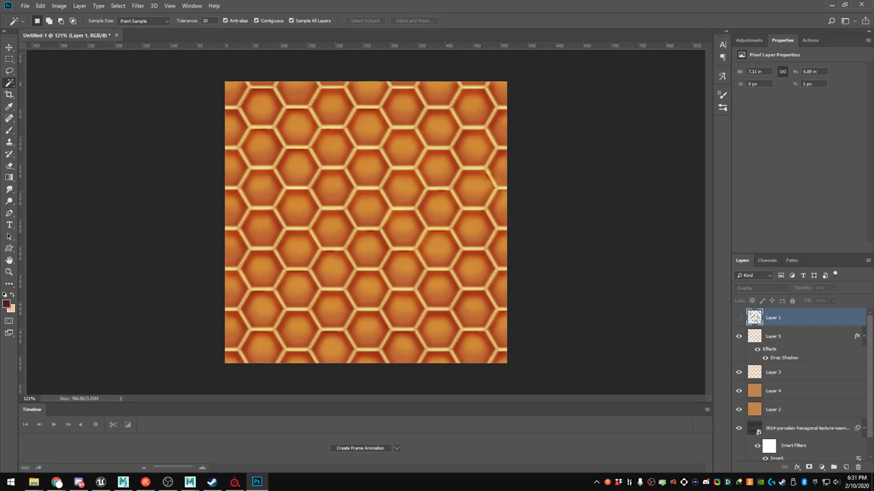
key("ctrl+shift+s")
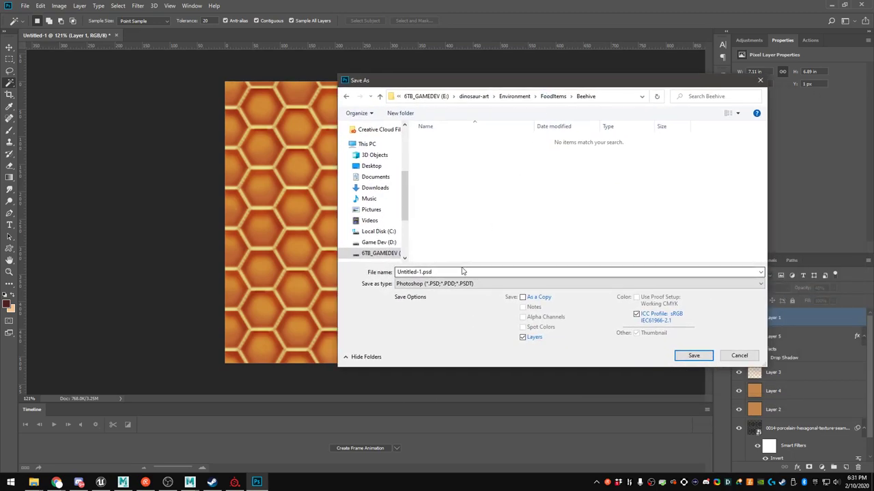
type("HoneyComb")
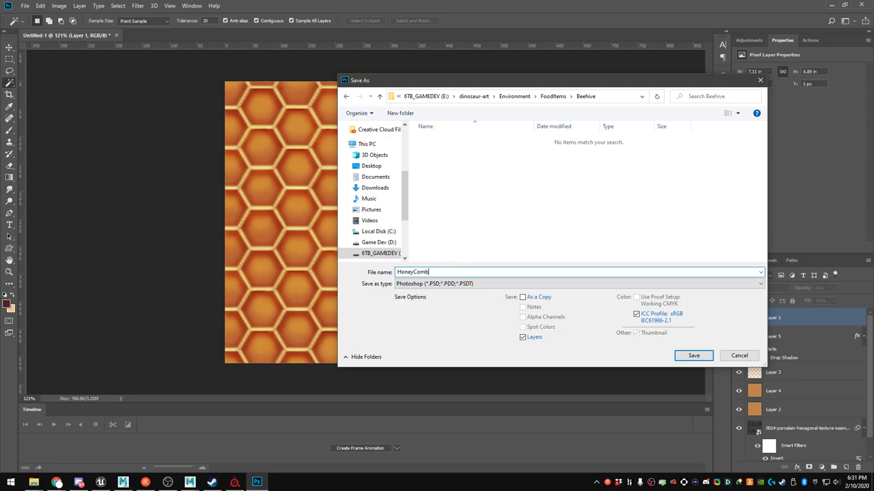
left_click(692, 359)
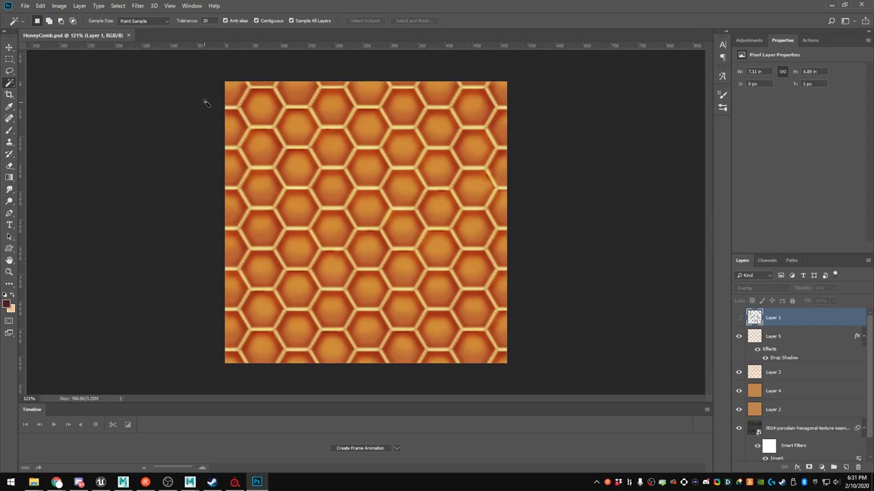
Save a PNG copy of the honeycomb texture as HoneyComb.png in the Beehive folder and return to Substance Painter
left_click(27, 6)
left_click(37, 108)
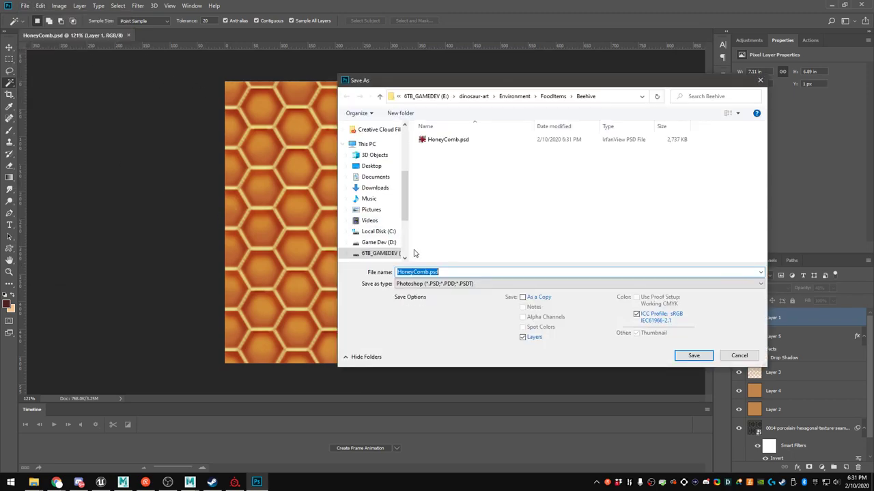
left_click(437, 283)
left_click(410, 409)
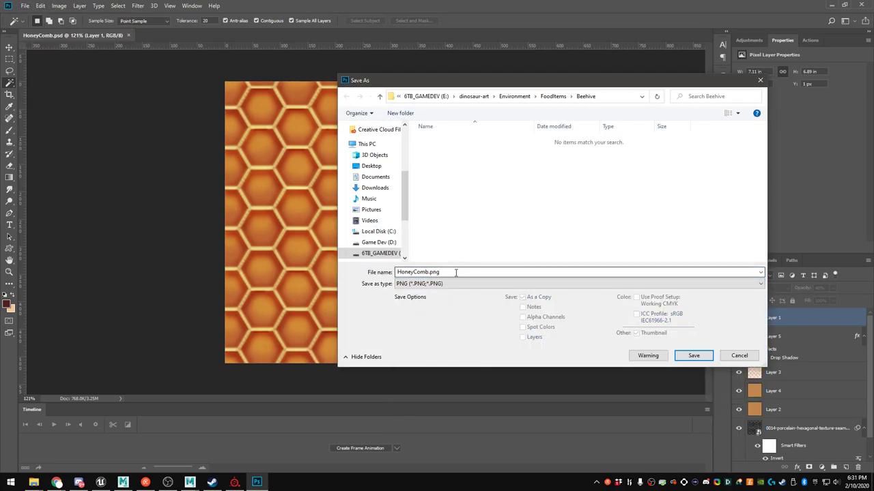
left_click(691, 357)
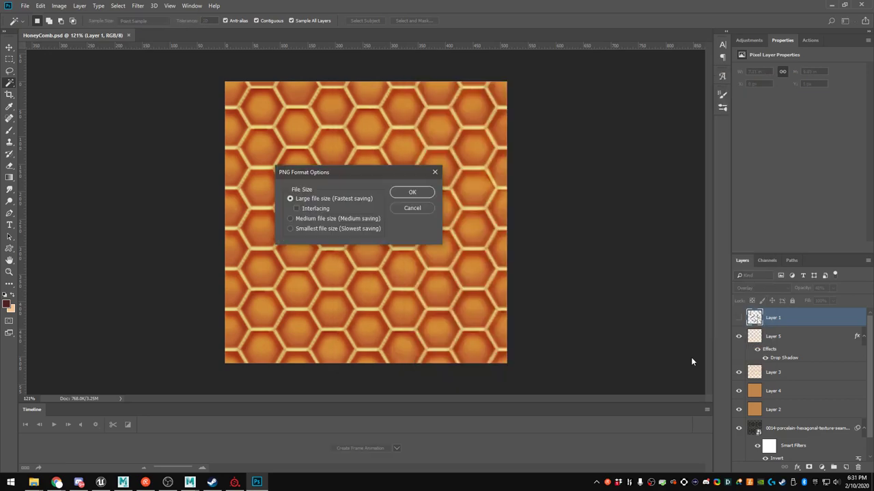
left_click(424, 194)
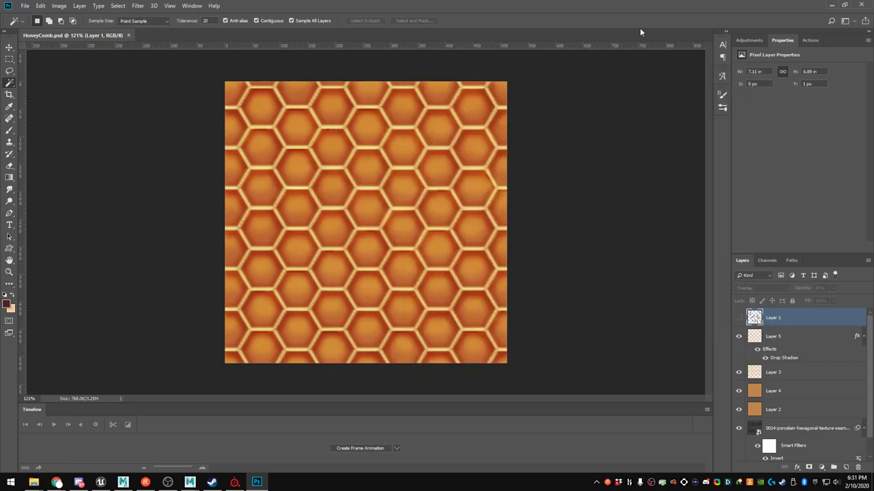
left_click(831, 5)
Inspect the beehive in the additional map and Base Color display modes, ending in the Material view
mouse_move(473, 159)
left_mouse_down("alt")
mouse_move(460, 146)
mouse_move(431, 154)
mouse_move(453, 138)
mouse_move(445, 181)
mouse_move(557, 164)
left_mouse_up("alt")
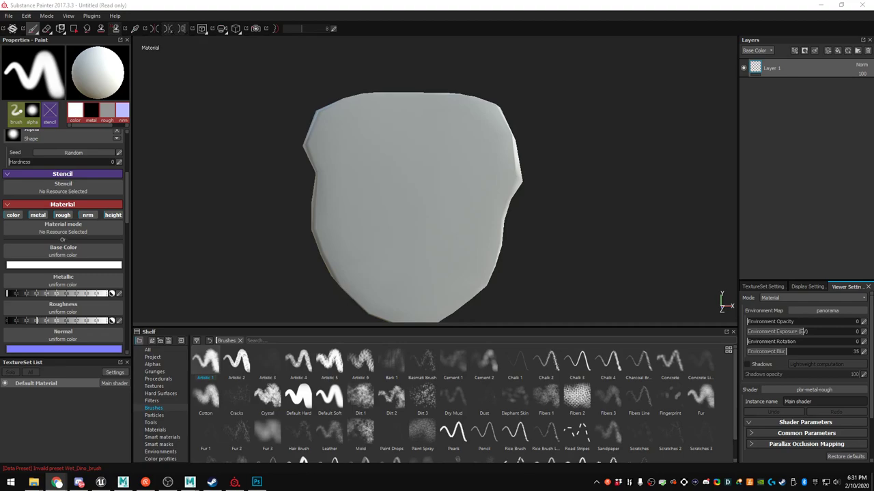
mouse_move(511, 200)
middle_mouse_down("alt")
mouse_move(525, 170)
mouse_move(523, 180)
middle_mouse_up("alt")
left_click_drag(518, 187, 498, 190, "alt")
key("b")
key("b")
key("b")
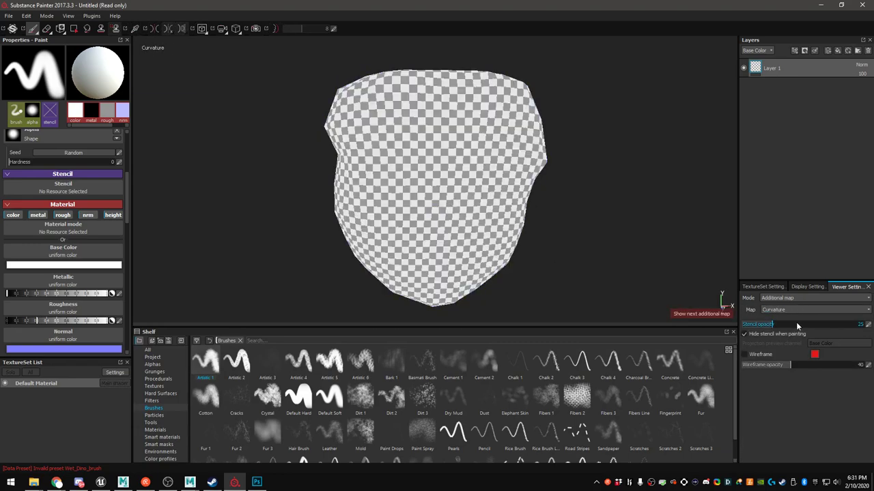
key("c")
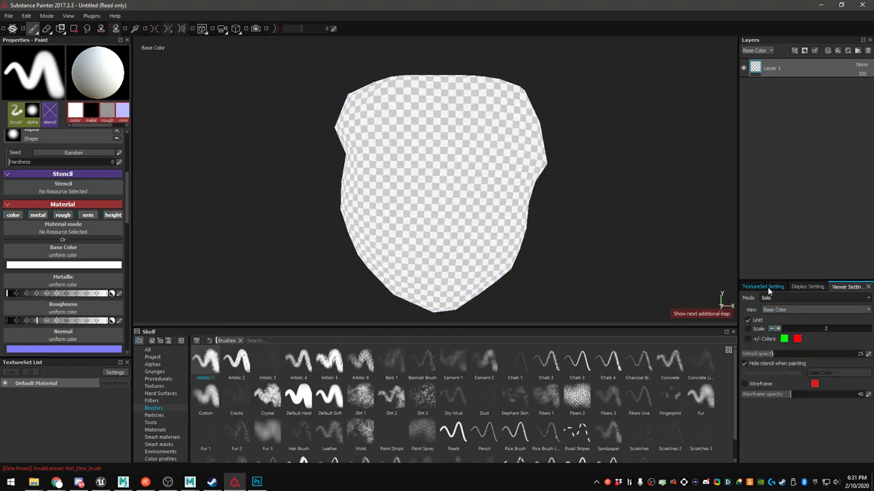
left_click(767, 287)
left_click(853, 287)
left_click(791, 310)
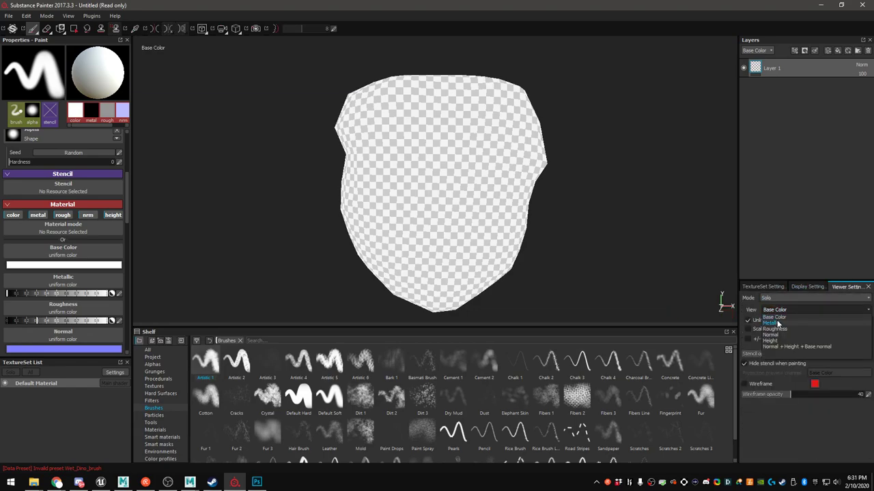
left_click(772, 298)
left_click(770, 316)
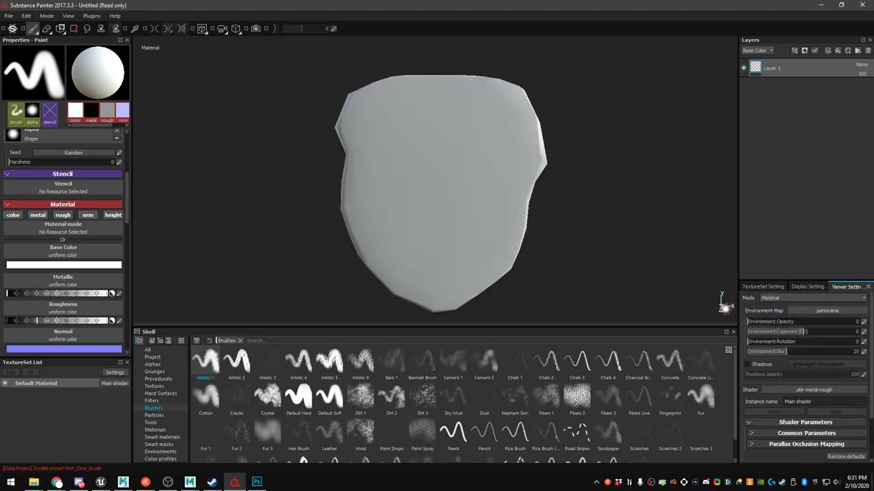
Clear the layer stack by deleting the default paint layer and add a new fill layer
left_click(858, 51)
left_click(791, 84)
left_click(867, 52)
left_click(867, 53)
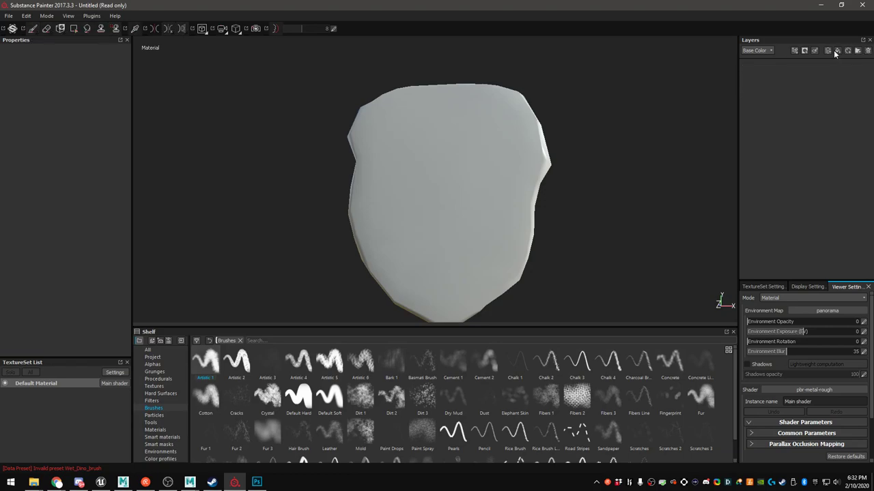
left_click(836, 52)
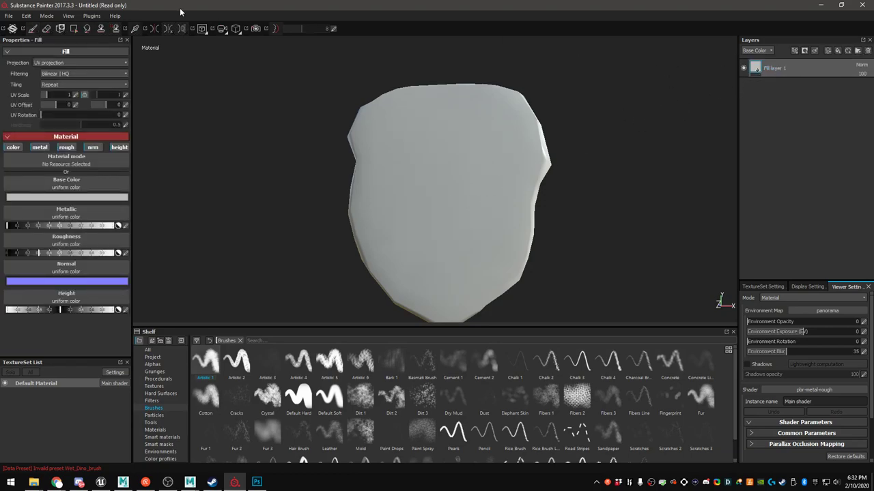
left_click(201, 29)
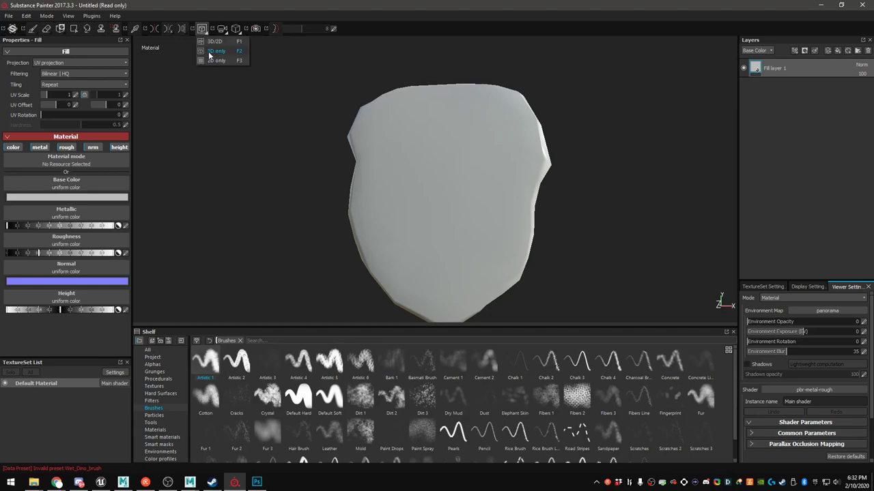
left_click(211, 52)
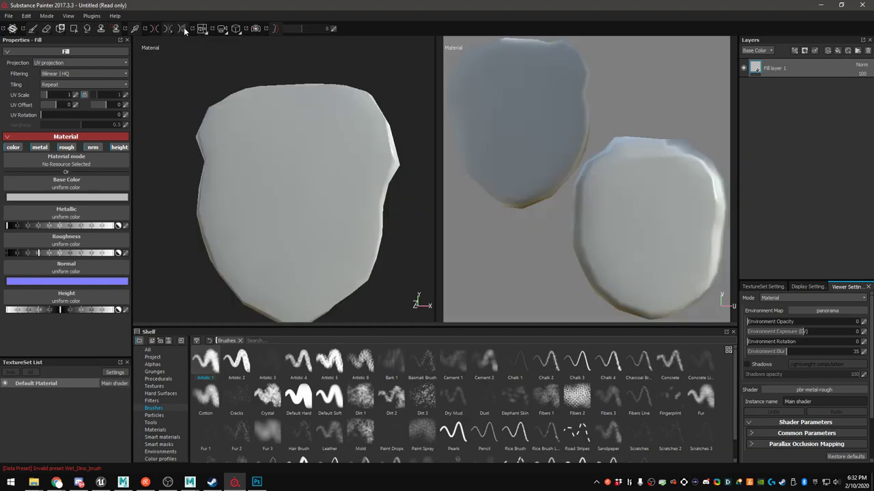
left_click(201, 29)
left_click(211, 51)
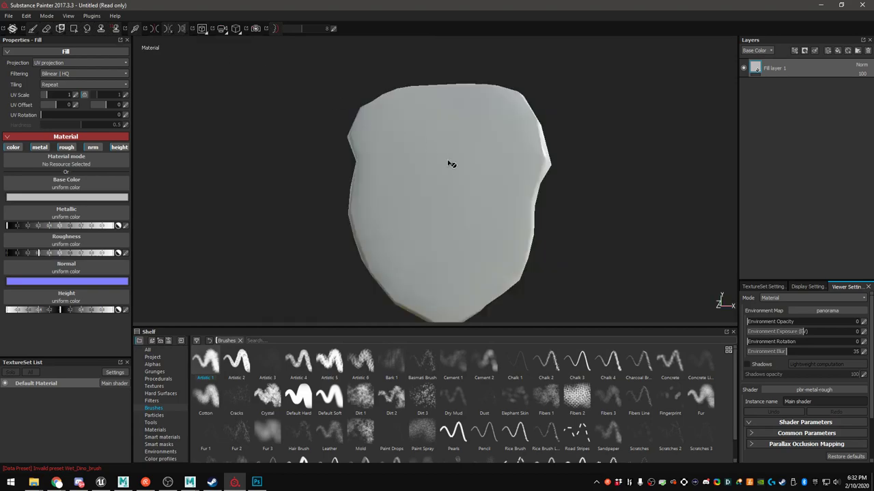
Add a black mask with a paint effect to Fill layer 1
right_click(774, 72)
left_click(784, 81)
right_click(771, 71)
left_click(778, 280)
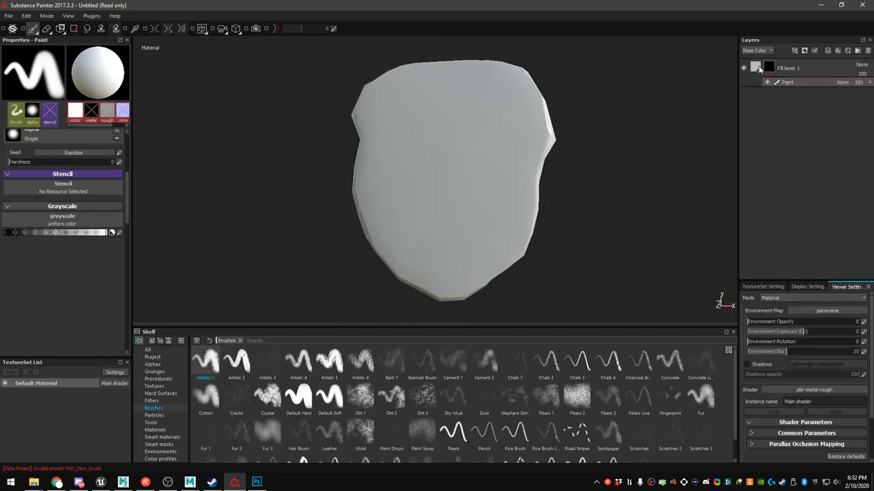
Set the base color of Fill layer 1 to a light brown of about RGB 0.271, 0.193, 0.141
left_click(756, 68)
left_click(58, 199)
left_click(50, 223)
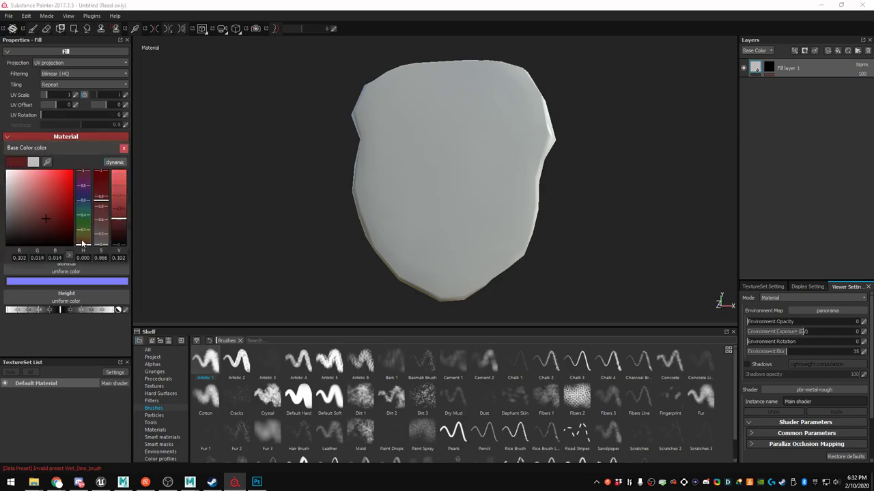
left_click(83, 241)
left_click(28, 204)
left_click(23, 205)
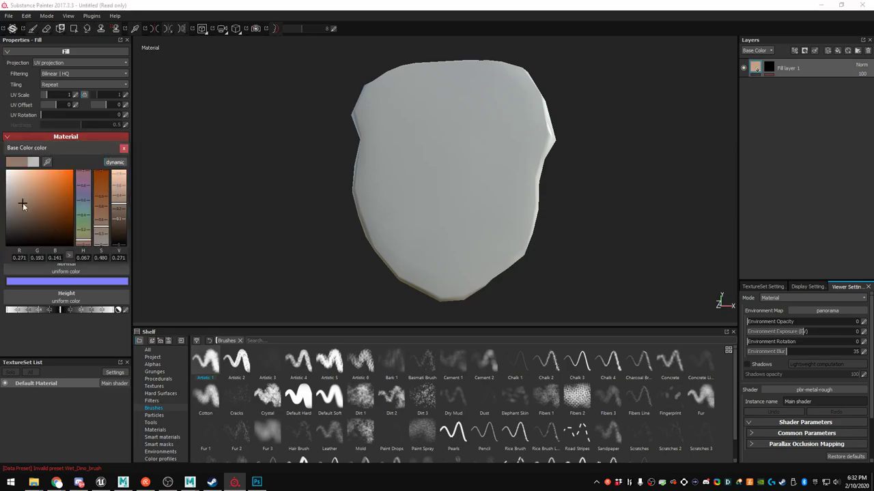
left_click(125, 149)
Add a second fill layer and place it below Fill layer 1
mouse_move(367, 172)
left_mouse_down("alt")
mouse_move(445, 178)
mouse_move(407, 174)
left_mouse_up("alt")
left_click(770, 69)
key("1")
scroll(464, 168, "up", 2)
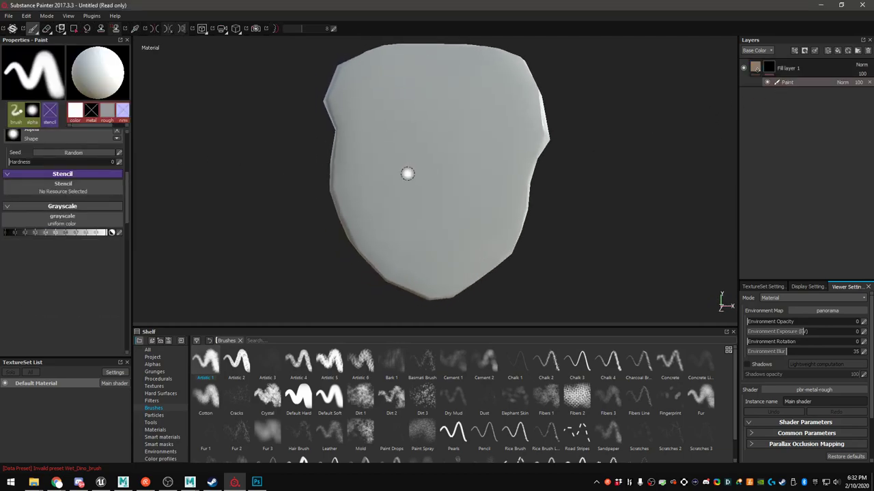
left_click(837, 51)
left_click_drag(766, 69, 758, 107)
Set the base color of Fill layer 2 to a dark reddish brown of about RGB 0.156, 0.089, 0.078
left_click(37, 197)
left_click(21, 231)
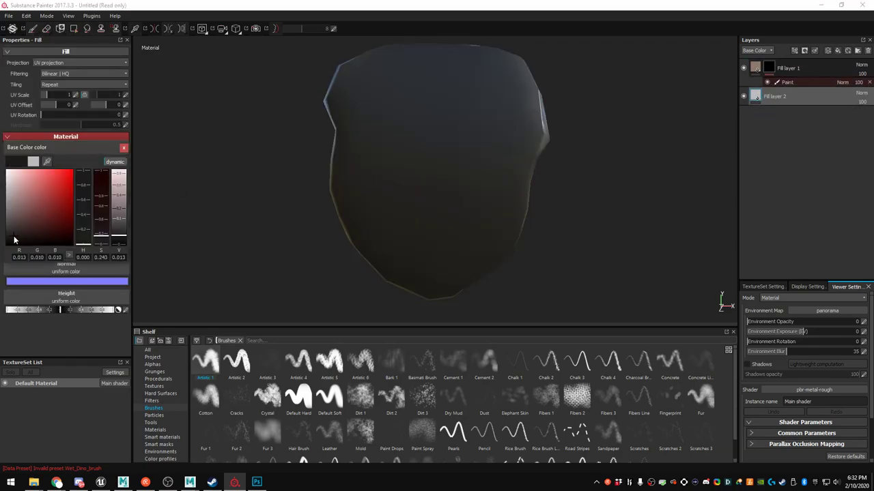
left_click(18, 225)
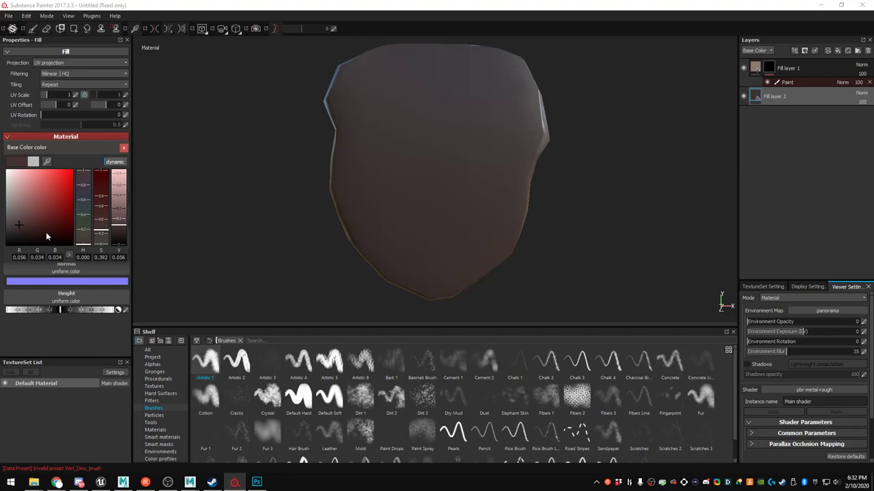
left_click(80, 242)
left_click(23, 213)
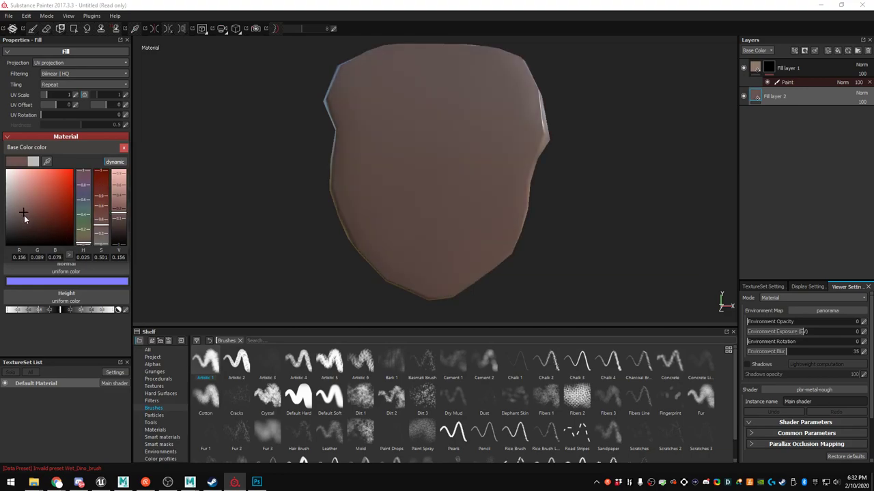
left_click(123, 148)
Select the paint effect in Fill layer 1's mask and display only the Base Color channel on the beehive
left_click(777, 82)
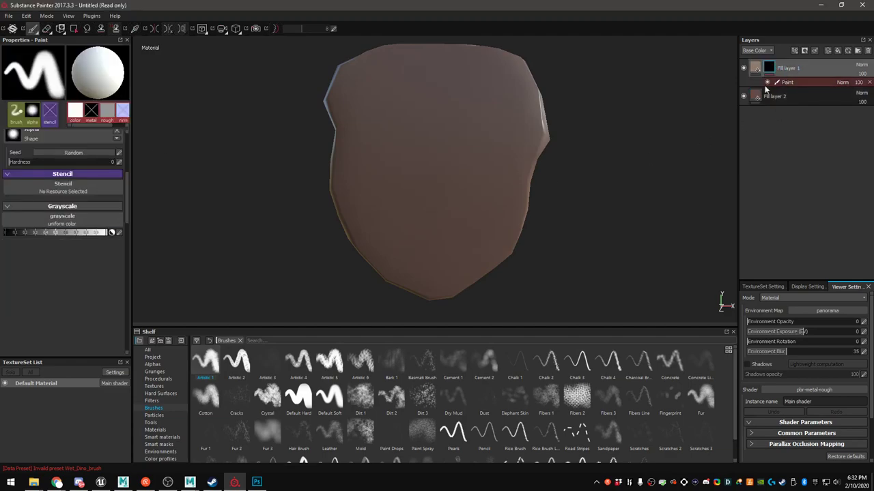
key("b")
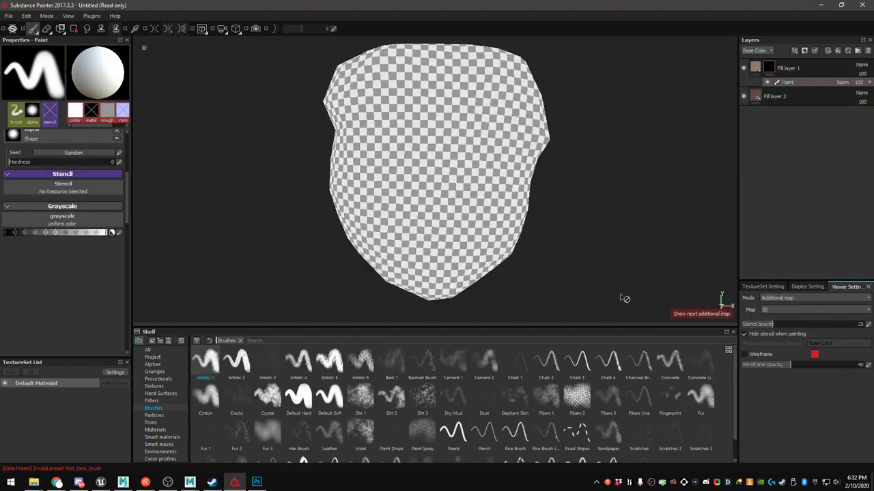
left_click(779, 299)
left_click(774, 305)
left_click_drag(385, 251, 441, 315, "alt")
Paint the light brown into Fill layer 1's mask along one side rim of the beehive with an enlarged Cotton brush
left_click(208, 397)
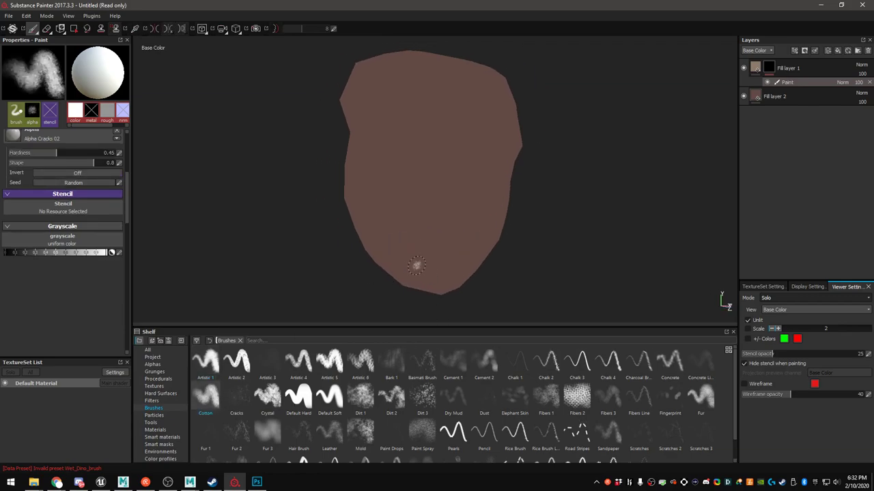
key("bracketright")
key("bracketright")
key("bracketright")
key("bracketright")
key("bracketright")
key("bracketright")
key("bracketright")
key("bracketright")
mouse_move(413, 282)
left_mouse_down()
mouse_move(372, 246)
mouse_move(356, 198)
mouse_move(360, 71)
mouse_move(600, 143)
mouse_move(390, 182)
left_mouse_up()
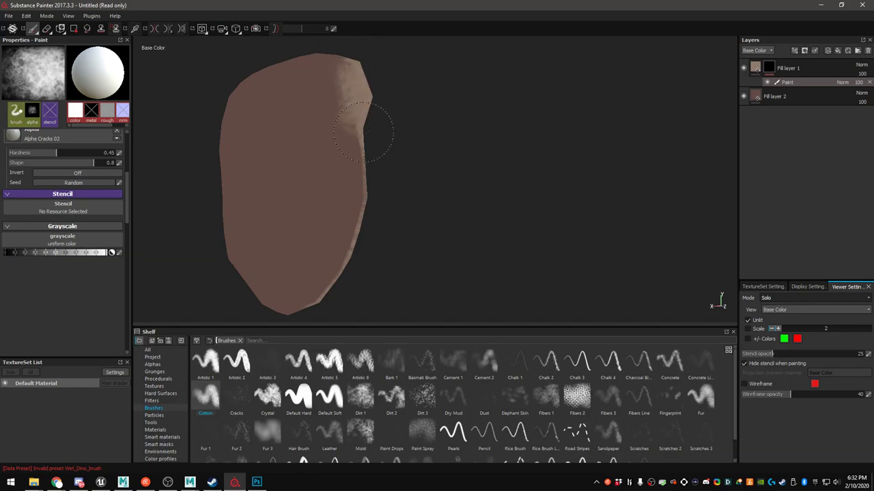
left_click_drag(361, 125, 365, 227)
mouse_move(366, 142)
left_mouse_down()
mouse_move(345, 246)
mouse_move(314, 287)
mouse_move(356, 140)
mouse_move(355, 201)
mouse_move(346, 171)
left_mouse_up()
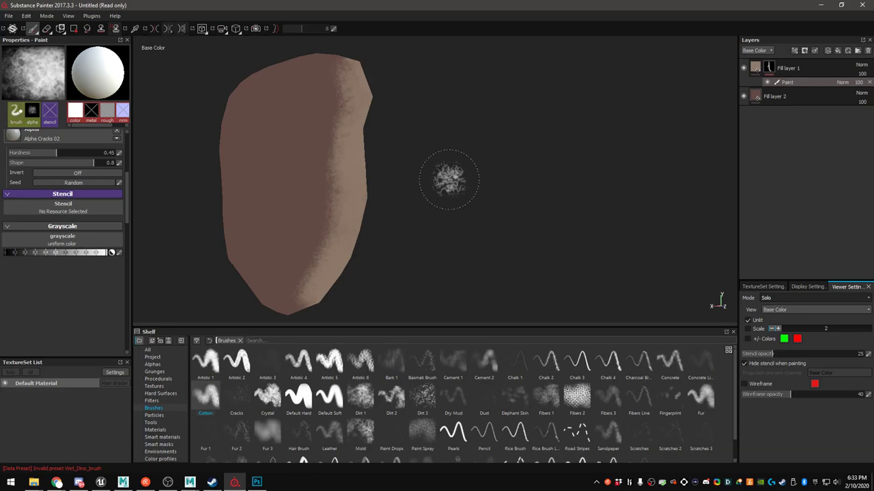
Continue the light brown rim around the top, bottom and remaining sides of the beehive with the Cotton brush
mouse_move(318, 121)
left_mouse_down("alt")
mouse_move(410, 146)
mouse_move(396, 290)
mouse_move(341, 299)
mouse_move(277, 280)
mouse_move(239, 235)
mouse_move(235, 183)
left_mouse_up("alt")
mouse_move(280, 176)
middle_mouse_down("alt")
mouse_move(306, 190)
mouse_move(462, 210)
middle_mouse_up("alt")
mouse_move(462, 210)
left_mouse_down("alt")
mouse_move(451, 269)
mouse_move(419, 82)
mouse_move(405, 234)
mouse_move(649, 249)
mouse_move(484, 147)
mouse_move(472, 90)
left_mouse_up("alt")
mouse_move(457, 60)
left_mouse_down()
mouse_move(460, 155)
mouse_move(435, 263)
mouse_move(521, 250)
left_mouse_up()
middle_click_drag(440, 241, 458, 205, "alt")
left_click_drag(458, 205, 544, 188, "alt")
mouse_move(414, 224)
left_mouse_down()
mouse_move(472, 201)
mouse_move(502, 160)
left_mouse_up()
mouse_move(501, 160)
left_mouse_down("alt")
mouse_move(425, 195)
mouse_move(437, 196)
left_mouse_up("alt")
middle_click_drag(454, 197, 471, 228, "alt")
mouse_move(480, 230)
left_mouse_down("alt")
mouse_move(526, 74)
mouse_move(505, 182)
mouse_move(498, 82)
mouse_move(493, 110)
mouse_move(527, 152)
mouse_move(404, 134)
mouse_move(506, 146)
mouse_move(447, 141)
mouse_move(443, 128)
left_mouse_up("alt")
middle_click_drag(417, 215, 425, 154, "alt")
mouse_move(391, 121)
left_mouse_down()
mouse_move(361, 146)
mouse_move(370, 88)
left_mouse_up()
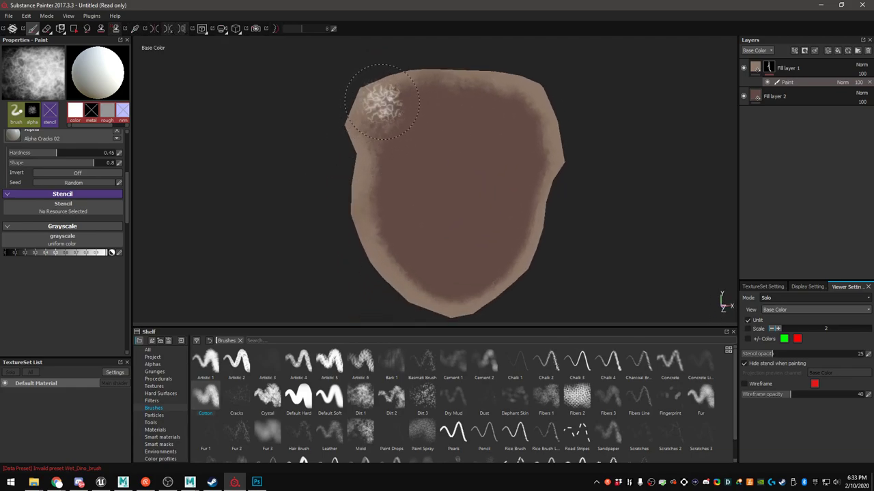
Soften the inner edge of the light rim on the beehive's front with the Dirt 1 brush at flow 37 and stroke opacity 33
left_click(360, 397)
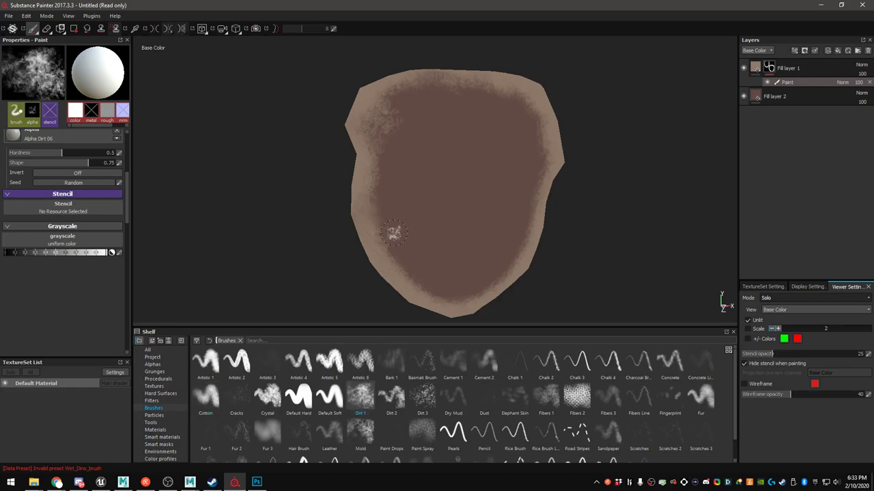
scroll(62, 182, "up", 5)
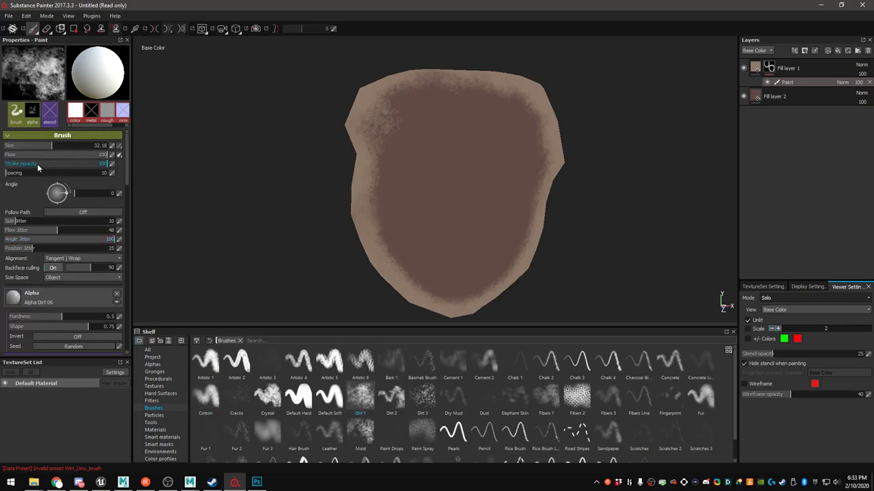
left_click(37, 164)
left_click(41, 154)
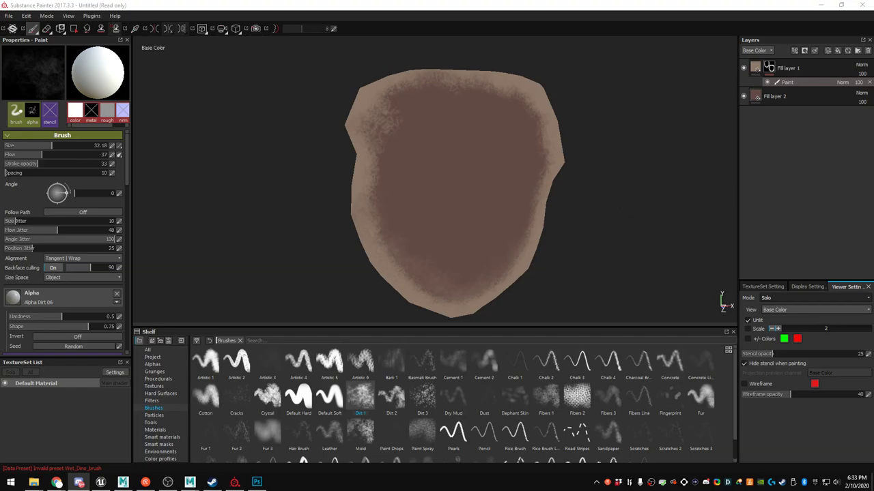
middle_click_drag(548, 189, 545, 157, "alt")
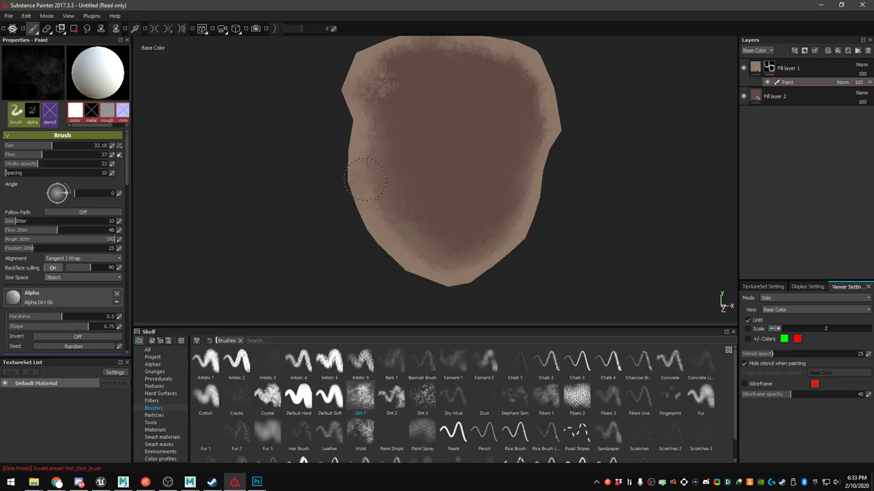
middle_click_drag(362, 195, 372, 233, "alt")
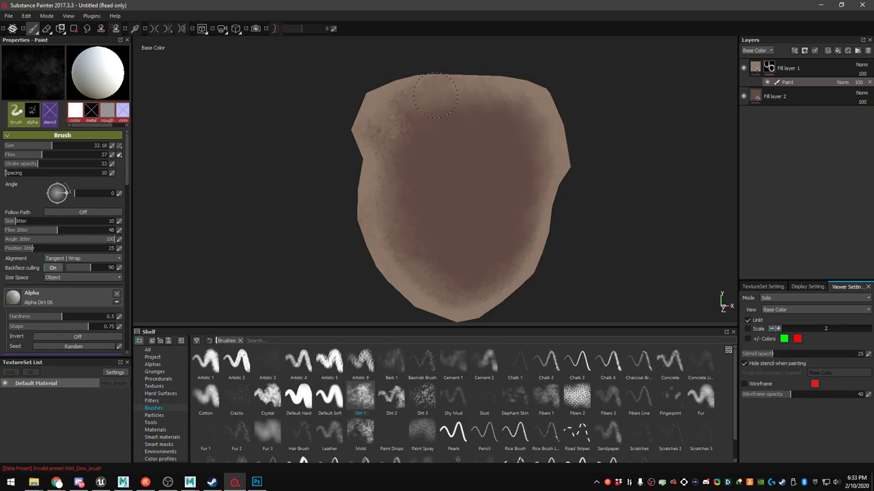
Soften the inner edge of the light rim on the beehive's back and remaining sides with the Dirt 1 brush
scroll(500, 94, "down", 1)
left_click_drag(450, 164, 556, 173, "alt")
scroll(557, 173, "up", 2)
mouse_move(486, 222)
left_mouse_down("alt")
mouse_move(507, 214)
mouse_move(496, 232)
left_mouse_up("alt")
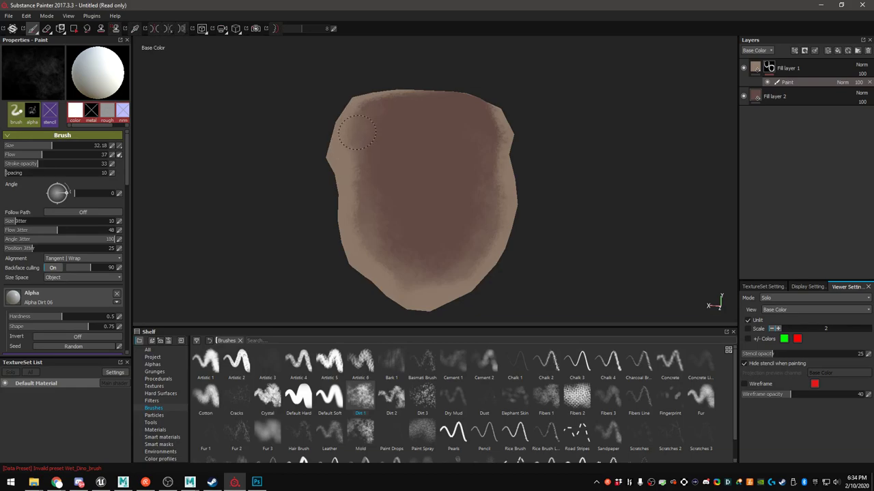
mouse_move(415, 268)
left_mouse_down("alt")
mouse_move(421, 195)
mouse_move(459, 156)
mouse_move(475, 183)
left_mouse_up("alt")
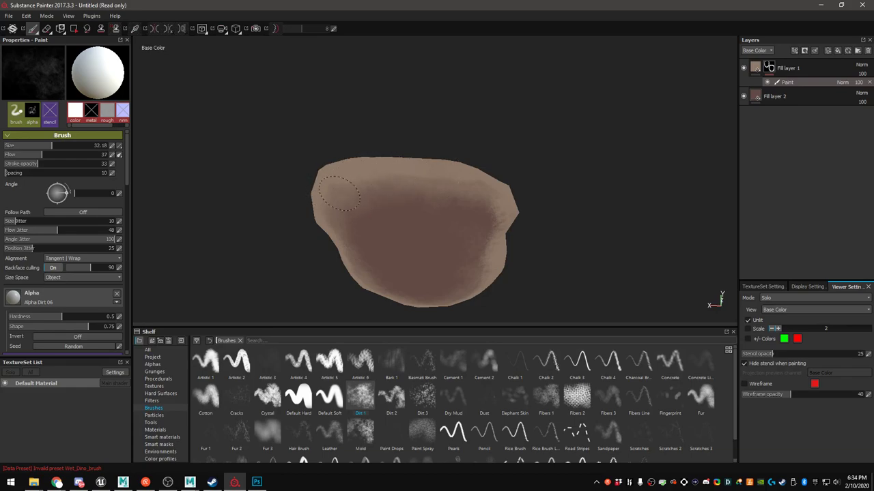
left_click_drag(497, 211, 504, 173, "alt")
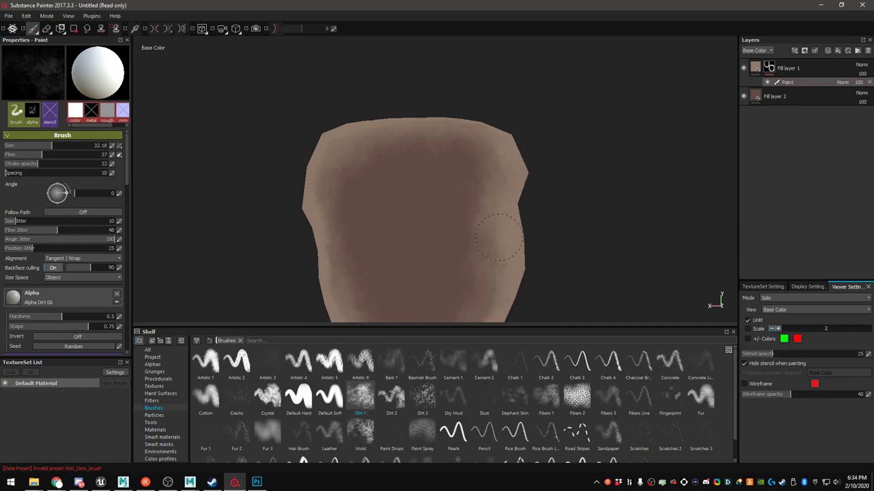
left_click_drag(498, 226, 480, 255, "alt")
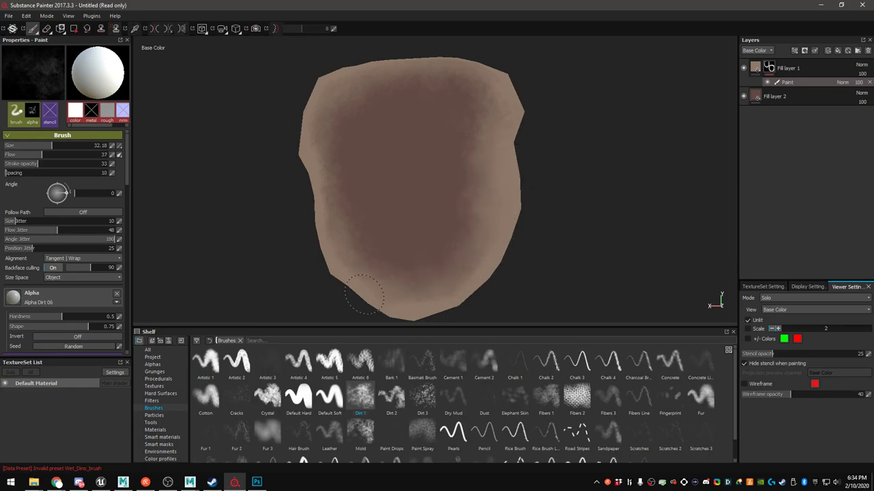
left_click_drag(372, 253, 326, 144, "alt")
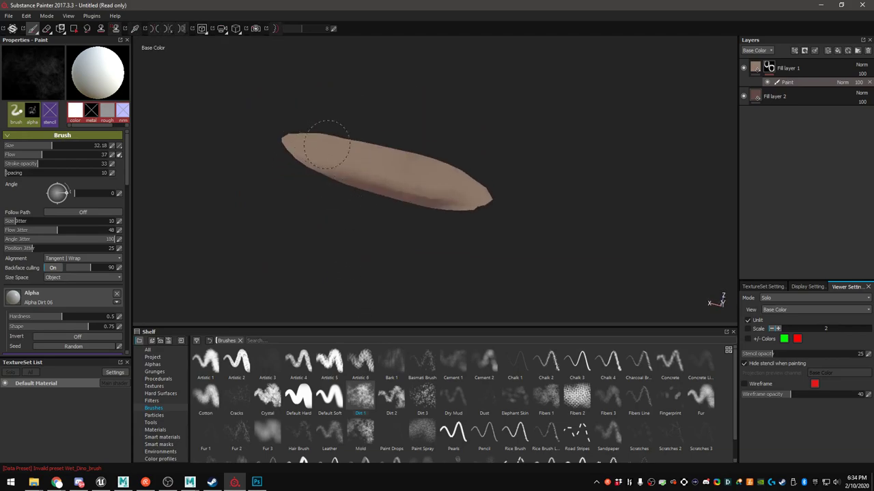
mouse_move(426, 169)
left_mouse_down("alt")
mouse_move(456, 183)
mouse_move(451, 172)
mouse_move(756, 211)
mouse_move(428, 192)
mouse_move(687, 217)
mouse_move(448, 210)
mouse_move(395, 193)
left_mouse_up("alt")
scroll(428, 191, "up", 5)
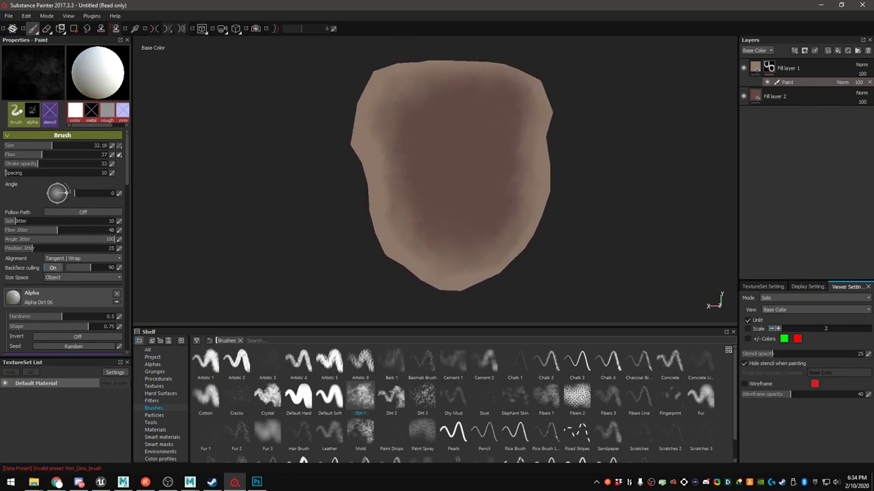
Add a fill layer at the top of the layer stack and name it "mask"
left_click(832, 68)
left_click(838, 50)
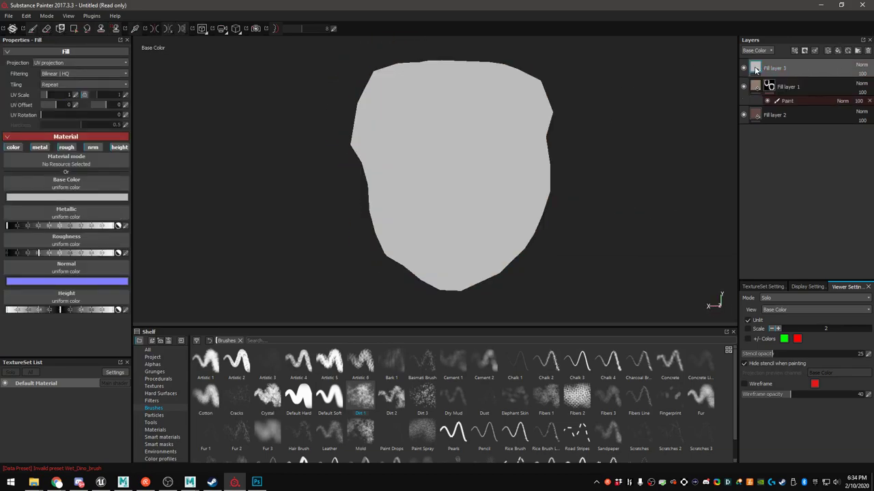
double_click(782, 69)
type("mask")
key("Return")
Give the mask layer a black mask with a paint effect
right_click(755, 69)
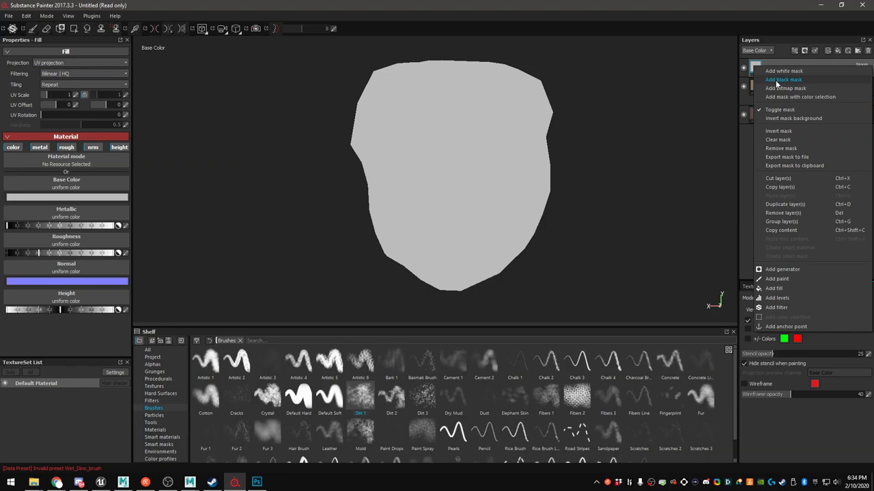
left_click(778, 80)
right_click(769, 68)
left_click(776, 278)
Paint along one narrow side of the beehive in the mask layer's mask with Dirt 1 at size 16.58, and set the viewer to Material mode
mouse_move(441, 193)
left_mouse_down("alt")
mouse_move(398, 207)
mouse_move(444, 196)
mouse_move(435, 182)
left_mouse_up("alt")
left_click(367, 397)
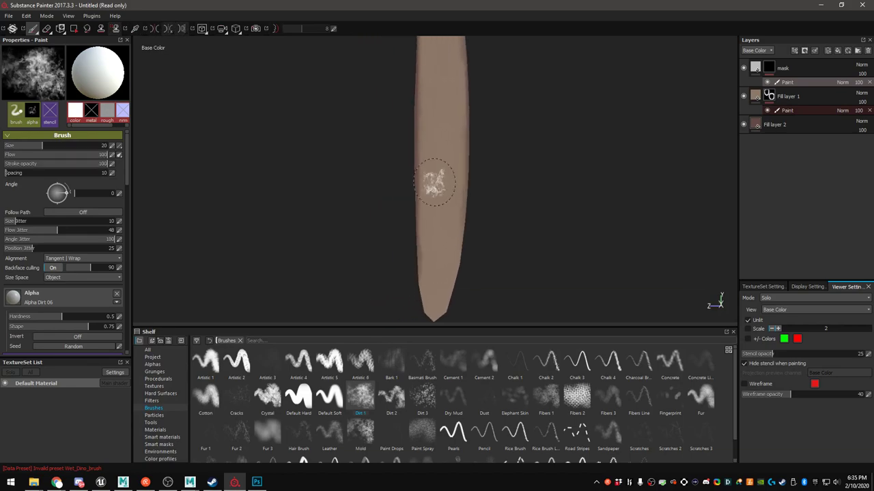
right_click_drag(434, 182, 442, 174, "ctrl")
mouse_move(453, 155)
left_mouse_down("alt")
mouse_move(355, 167)
mouse_move(434, 122)
left_mouse_up("alt")
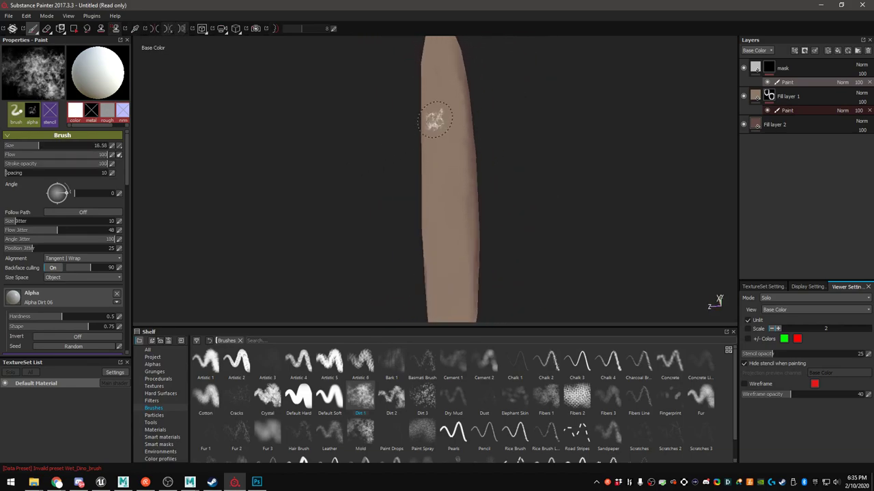
left_click_drag(434, 77, 440, 256)
left_click(790, 298)
left_click(772, 321)
Continue painting the mask layer along the lower part of the beehive's outer edge with the Dirt 1 brush
middle_click_drag(401, 232, 432, 97, "alt")
left_click_drag(433, 97, 454, 104, "alt")
left_click_drag(480, 132, 486, 281)
left_click_drag(492, 287, 494, 218, "alt")
middle_click_drag(494, 218, 490, 136, "alt")
mouse_move(472, 183)
left_mouse_down()
mouse_move(486, 278)
mouse_move(462, 264)
mouse_move(452, 156)
left_mouse_up()
left_click_drag(469, 199, 476, 280)
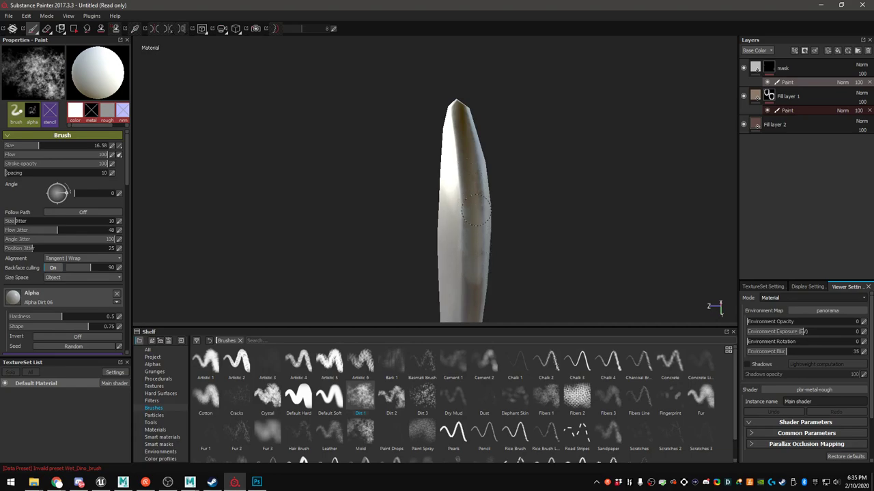
Paint the remaining stretches of the beehive's outer edge into the mask layer with the Dirt 1 brush
mouse_move(460, 241)
left_mouse_down("alt")
mouse_move(440, 230)
mouse_move(464, 130)
left_mouse_up("alt")
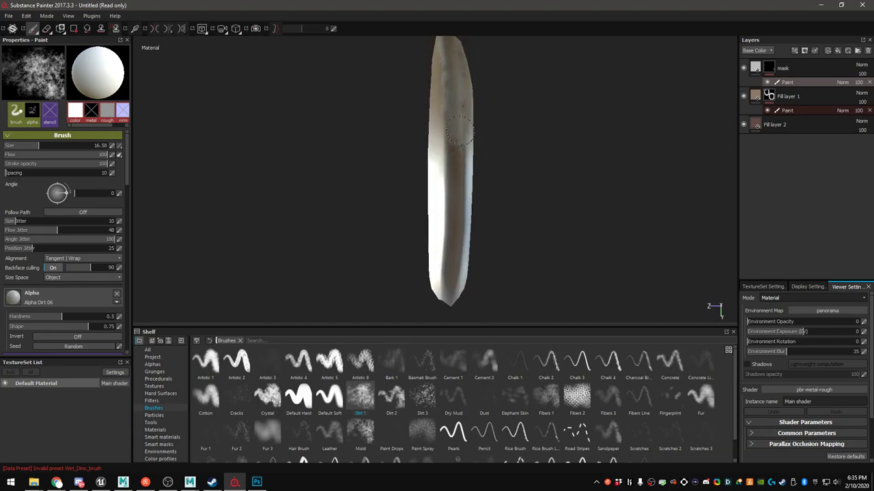
mouse_move(456, 179)
left_mouse_down()
mouse_move(458, 221)
mouse_move(456, 150)
left_mouse_up()
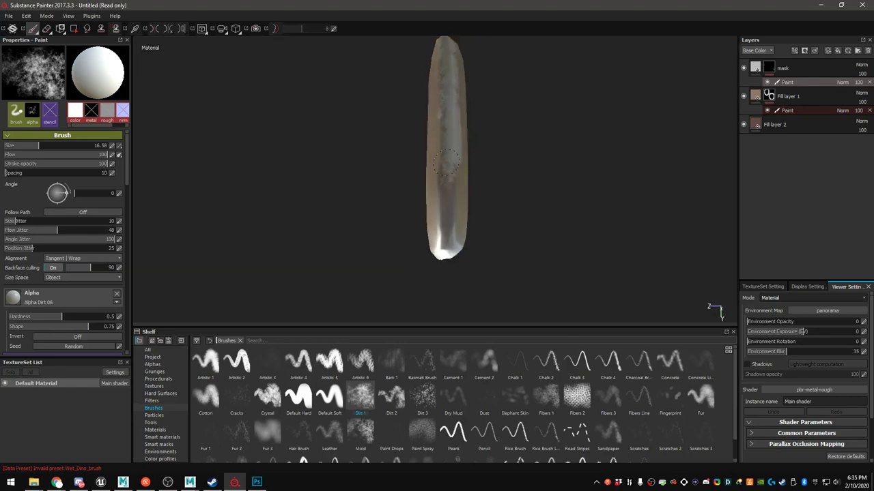
mouse_move(449, 219)
left_mouse_down()
mouse_move(447, 250)
mouse_move(452, 181)
left_mouse_up()
mouse_move(450, 116)
left_mouse_down()
mouse_move(450, 263)
mouse_move(455, 199)
left_mouse_up()
mouse_move(442, 255)
left_mouse_down("alt")
mouse_move(462, 197)
mouse_move(465, 131)
mouse_move(491, 113)
mouse_move(708, 121)
mouse_move(493, 156)
mouse_move(452, 131)
mouse_move(474, 137)
left_mouse_up("alt")
left_click_drag(465, 185, 455, 207, "alt")
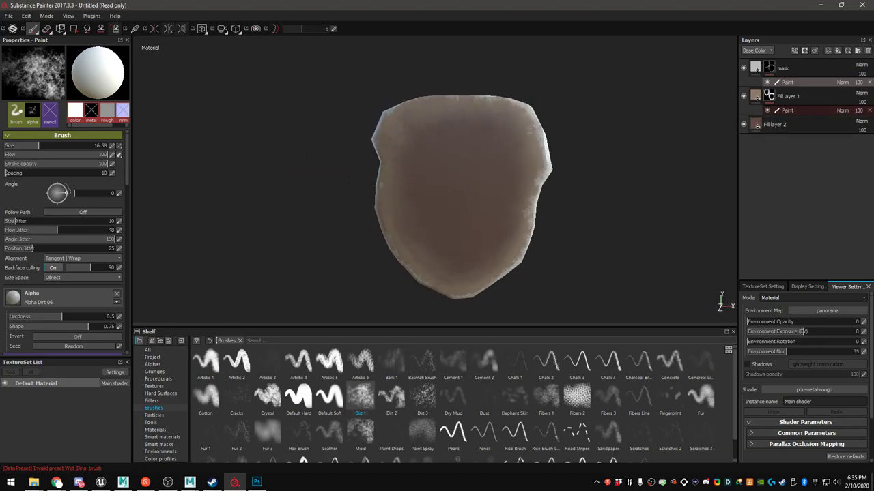
Set Fill layer 1's base color to the dark brown sampled from Fill layer 2
left_click(755, 100)
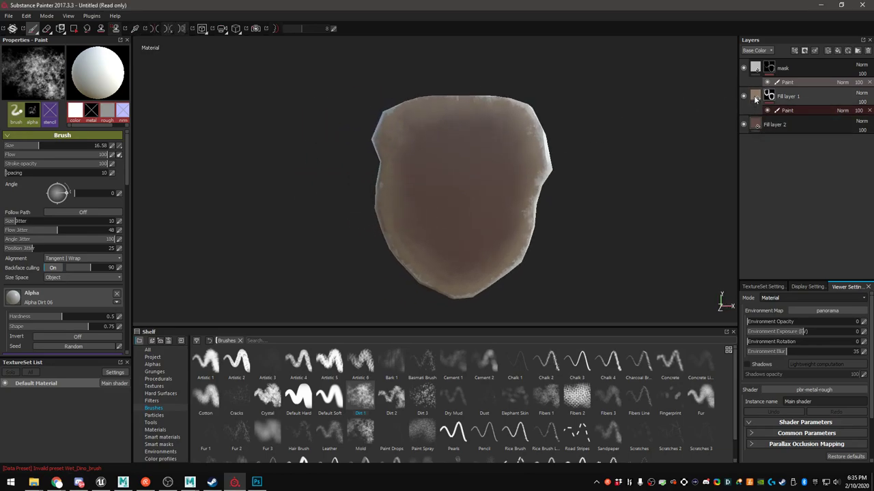
left_click(68, 198)
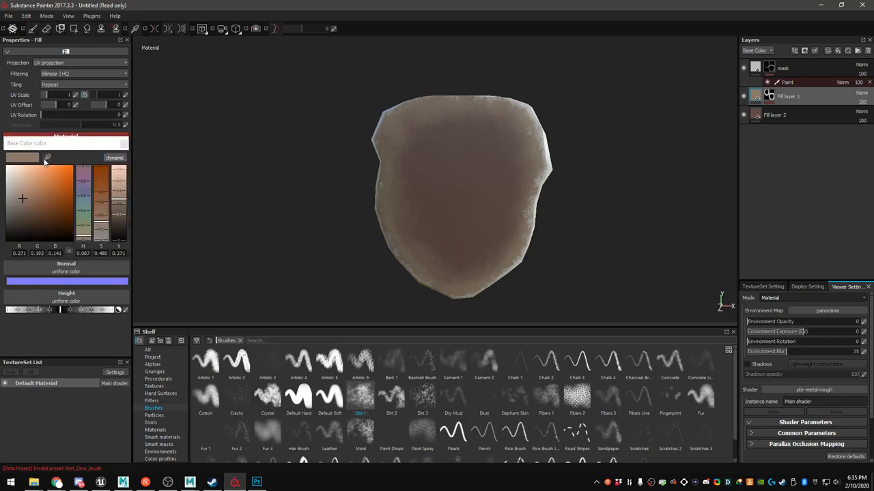
left_click(46, 158)
left_click(23, 212)
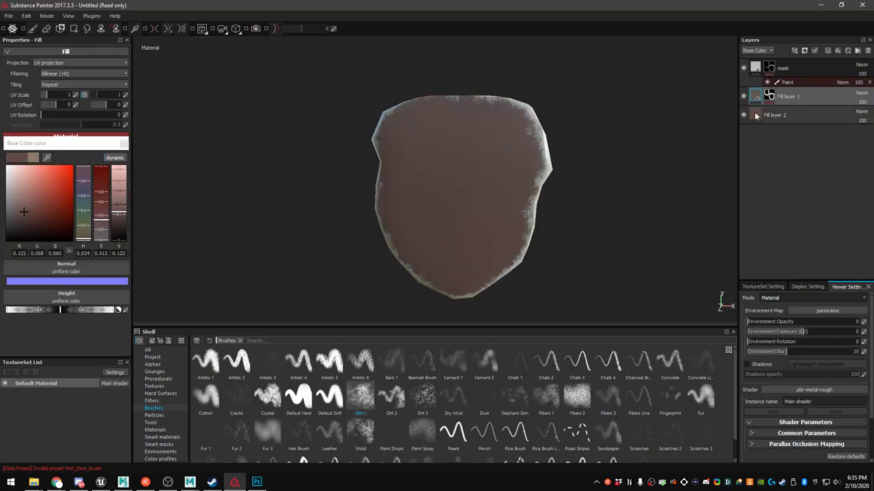
left_click(123, 146)
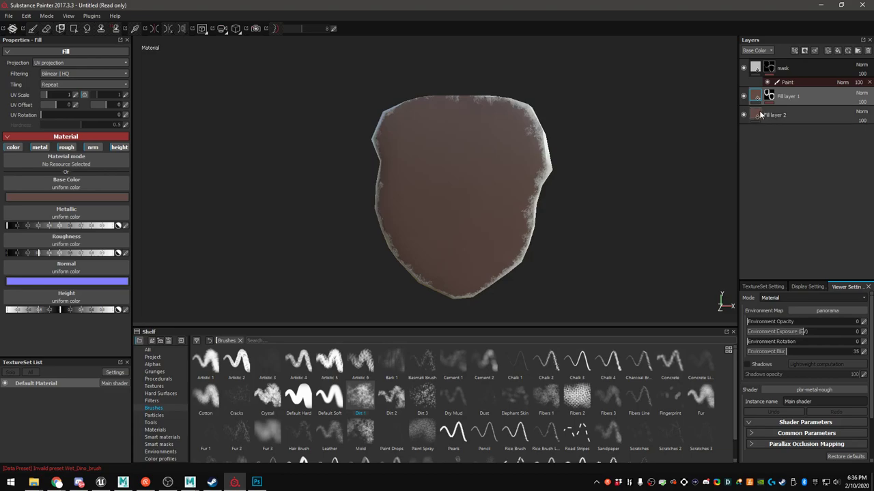
Set Fill layer 2's base color to a light tan of R 0.449, G 0.311, B 0.185
left_click(760, 115)
left_click(108, 196)
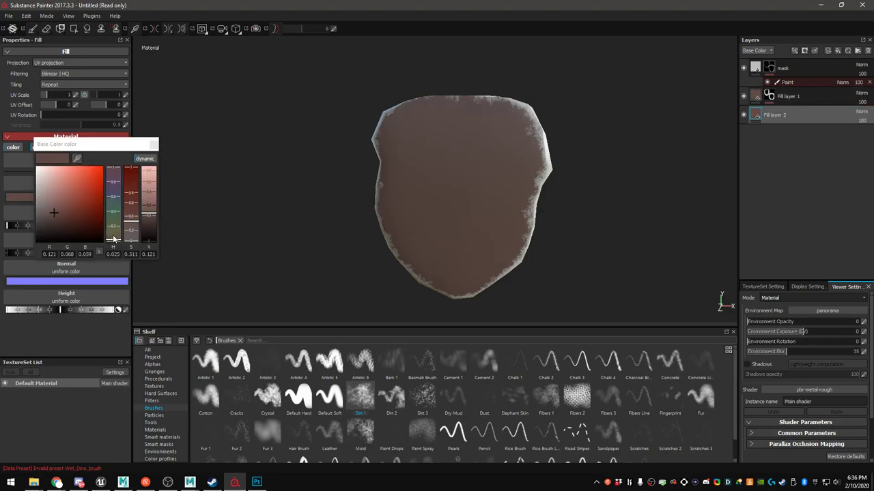
left_click_drag(114, 239, 113, 235)
mouse_move(65, 204)
left_mouse_down()
mouse_move(53, 185)
mouse_move(58, 189)
left_mouse_up()
left_click(153, 145)
left_click_drag(403, 183, 442, 198, "alt")
Set Fill layer 2's base color to a light grey of 0.399 in R, G and B
left_click(55, 197)
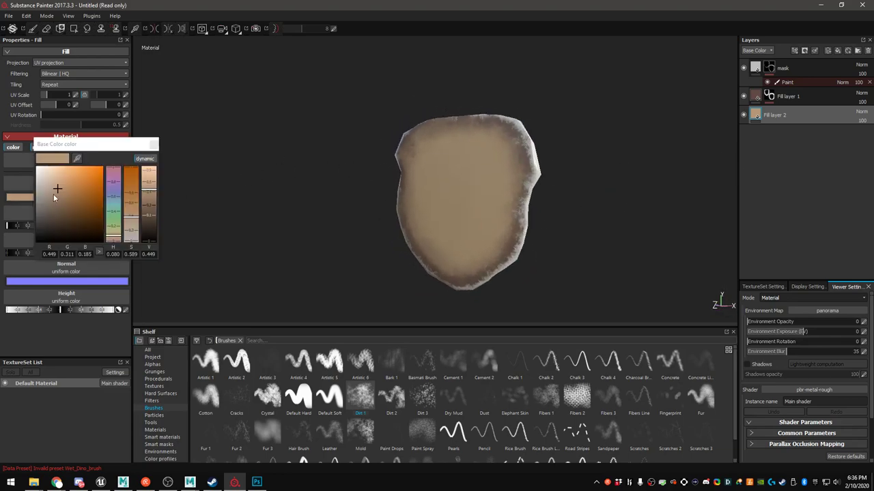
left_click_drag(45, 212, 33, 190)
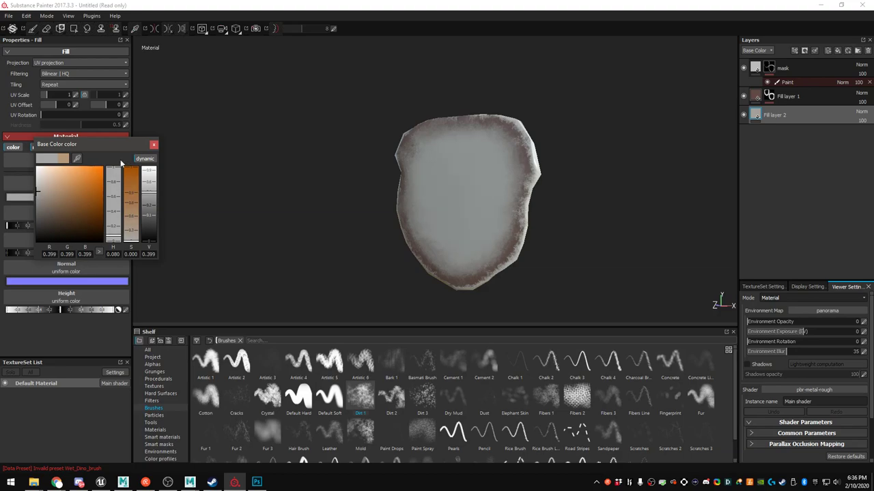
left_click(154, 144)
mouse_move(478, 182)
left_mouse_down("alt")
mouse_move(561, 228)
mouse_move(505, 204)
mouse_move(462, 200)
mouse_move(686, 232)
mouse_move(630, 261)
mouse_move(505, 263)
mouse_move(454, 311)
mouse_move(320, 244)
mouse_move(490, 227)
mouse_move(372, 150)
mouse_move(480, 232)
mouse_move(604, 193)
mouse_move(491, 182)
mouse_move(478, 171)
mouse_move(493, 165)
mouse_move(489, 172)
left_mouse_up("alt")
left_click_drag(432, 175, 292, 78, "alt")
left_click_drag(333, 193, 386, 139, "alt")
left_click(9, 15)
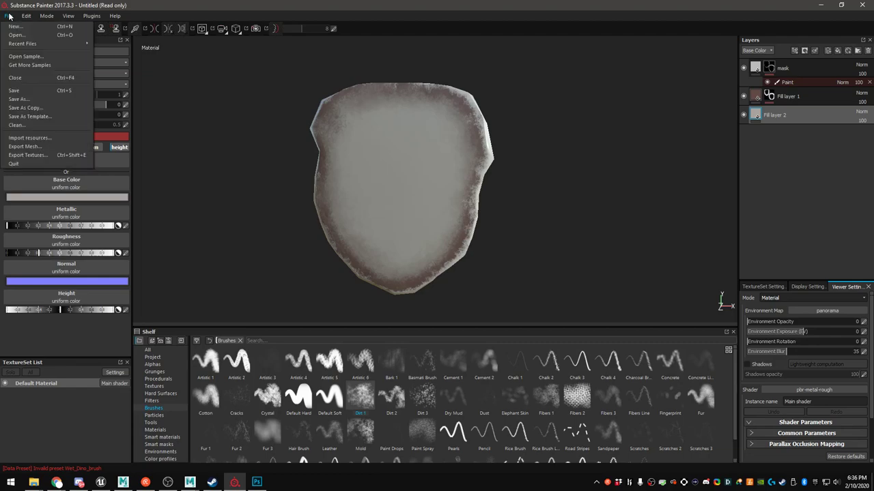
left_click(198, 4)
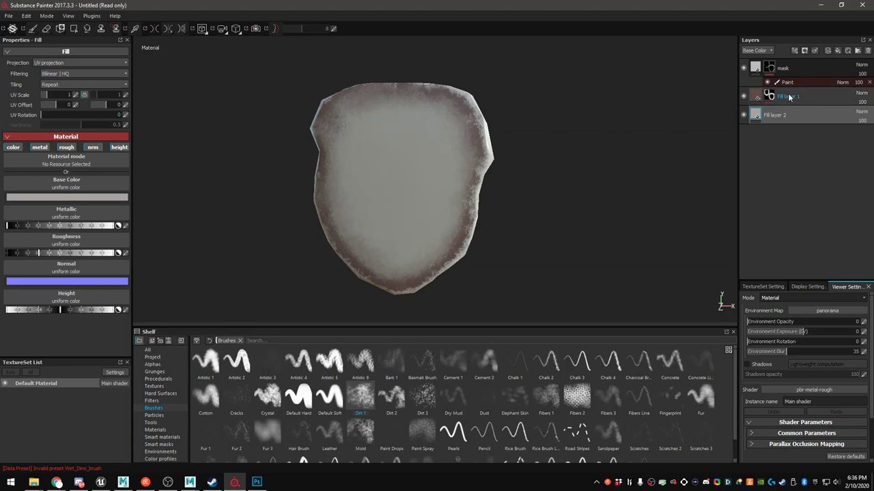
Add a fill layer between the mask layer and Fill layer 1, and set the mask layer's base color to white
left_click(839, 52)
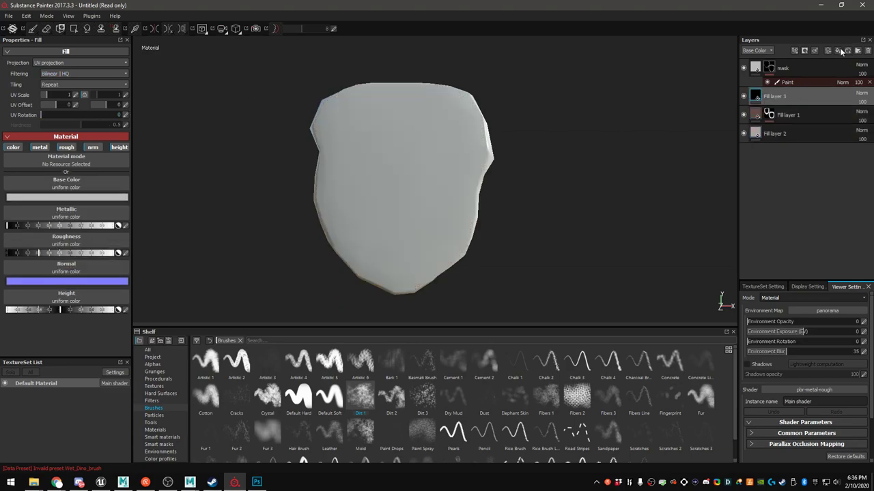
left_click(755, 70)
left_click(72, 199)
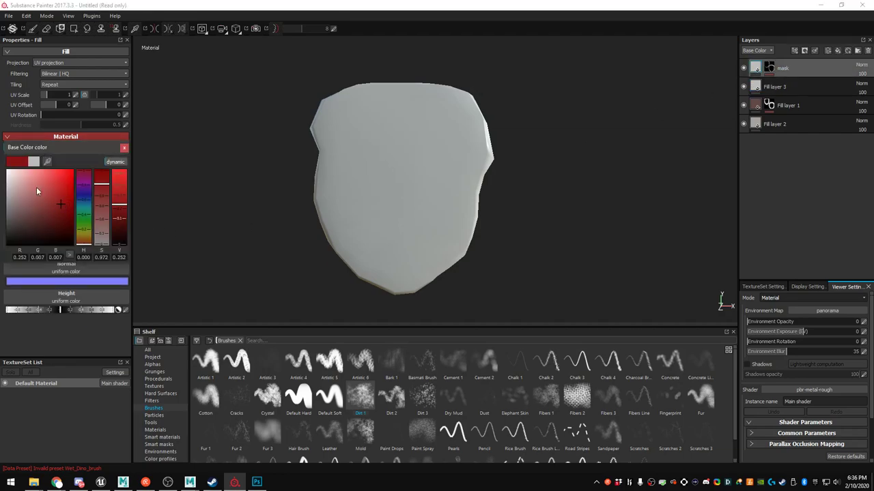
left_click(124, 147)
Set Fill layer 3's base color to black so the white painted edges form a black-and-white mask
left_click(774, 86)
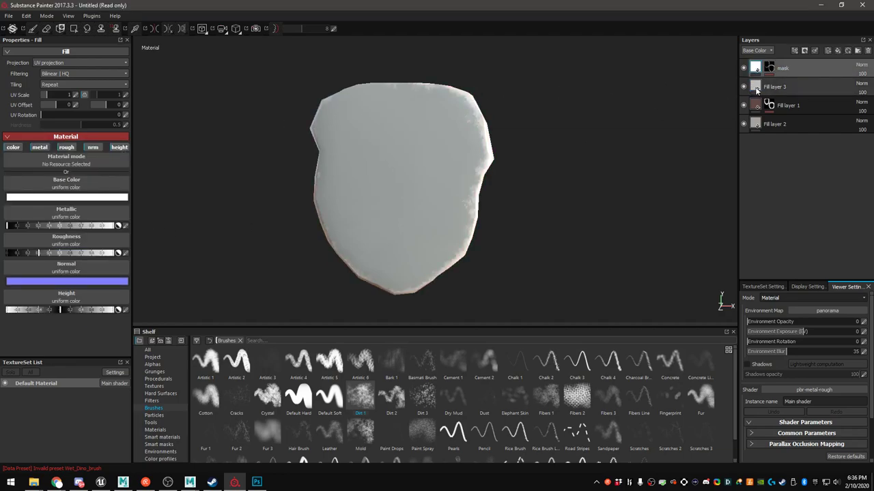
left_click(82, 193)
left_click_drag(60, 217, 16, 247)
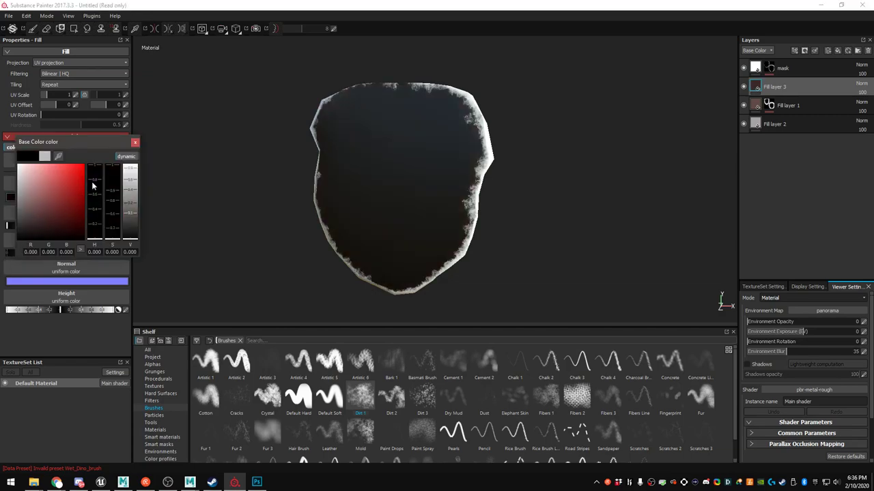
left_click(136, 144)
left_click_drag(417, 189, 321, 164, "alt")
Start a texture export and browse to E:\dinosaur-art\Environment\FoodItems\Beehive for its output folder
left_click(8, 15)
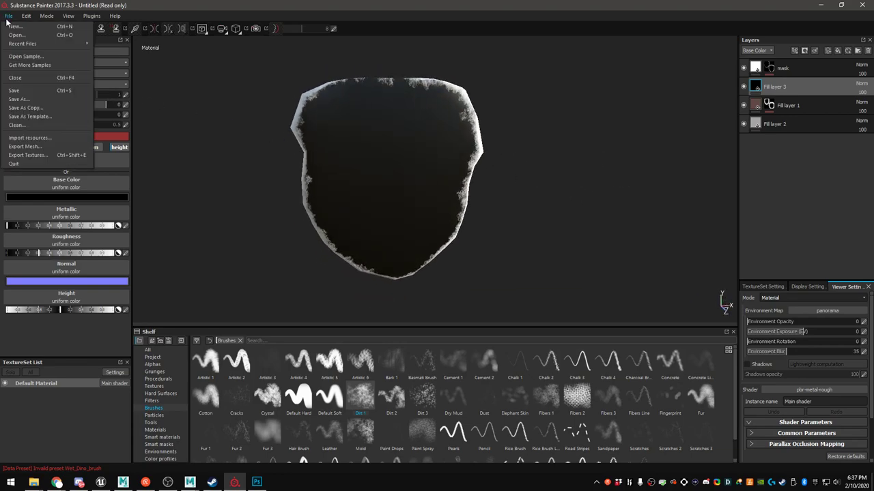
left_click(30, 157)
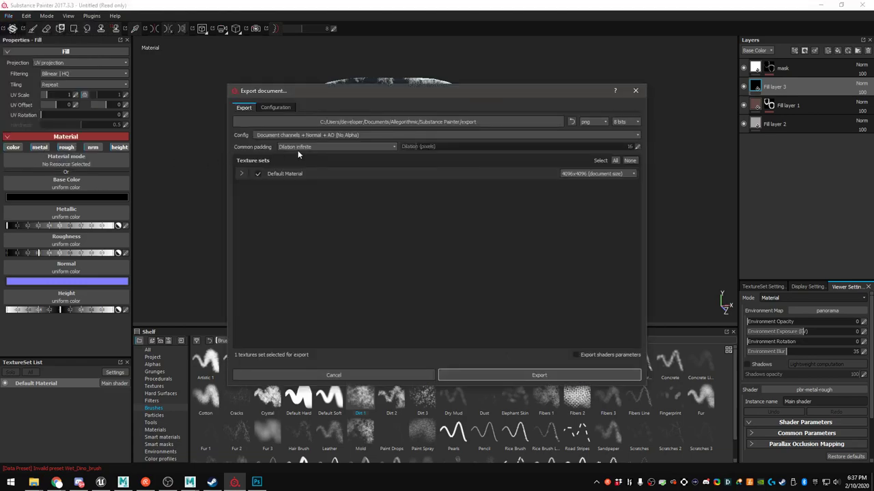
left_click(427, 122)
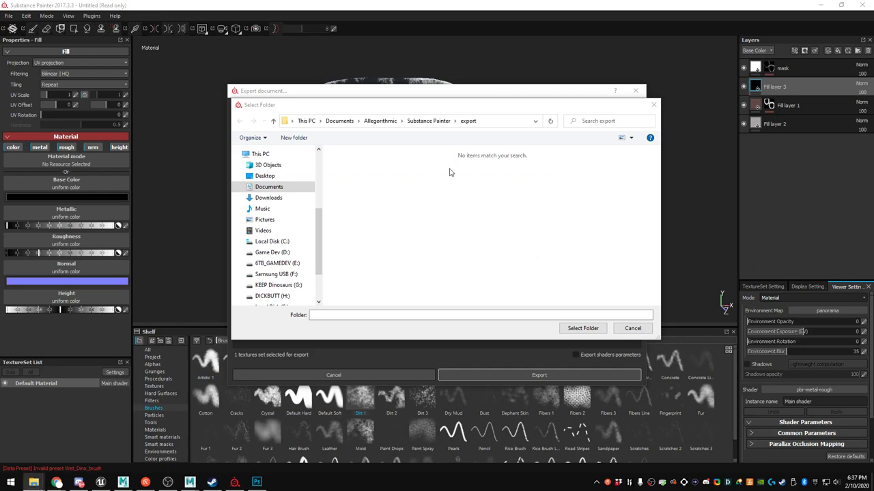
left_click(509, 121)
type("E:\\dinosaur-art\\Environment\\FoodItems\\Beehive")
key("Return")
Create a folder named Textures inside the Beehive folder
right_click(329, 205)
mouse_move(372, 382)
left_click(470, 380)
type("RT")
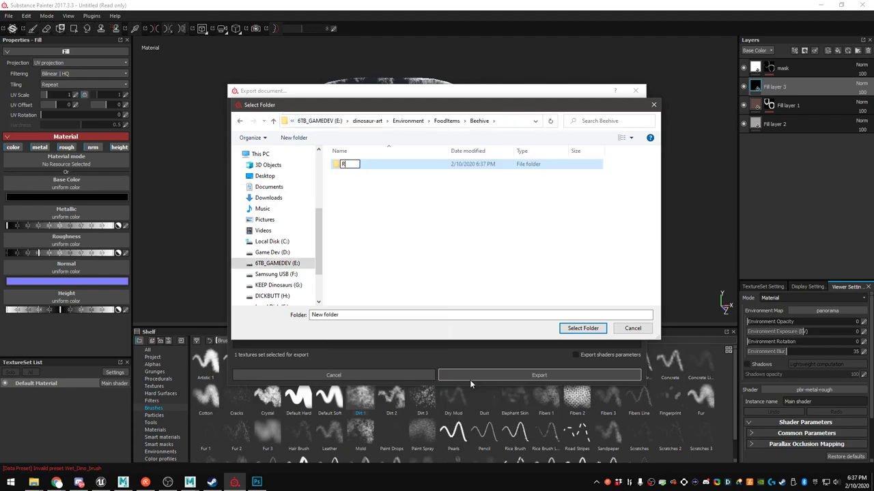
type("xtures")
key("Return")
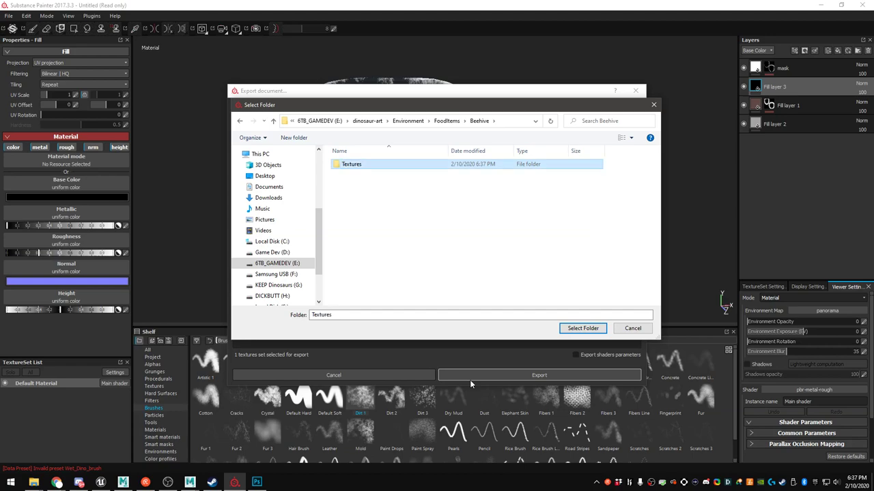
Choose the Textures folder as the export destination, export Default Material as 8-bit PNG at 4096x4096, and open the output folder
key("Return")
left_click(583, 329)
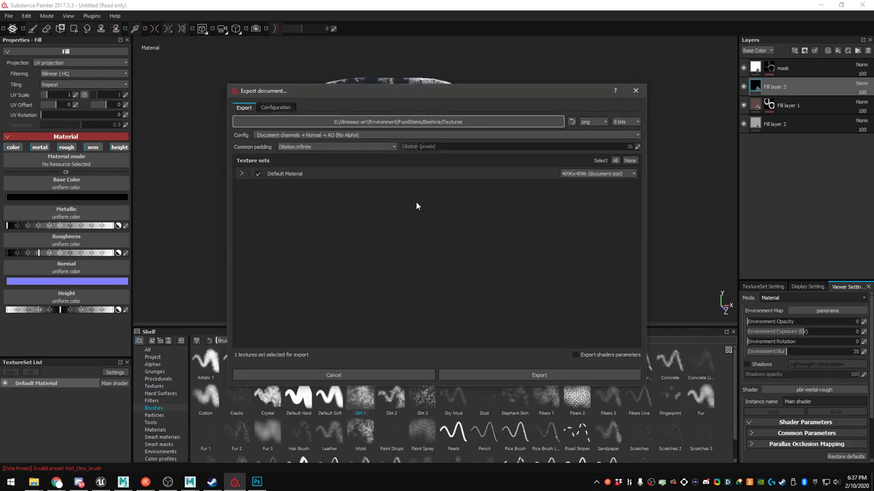
left_click(514, 375)
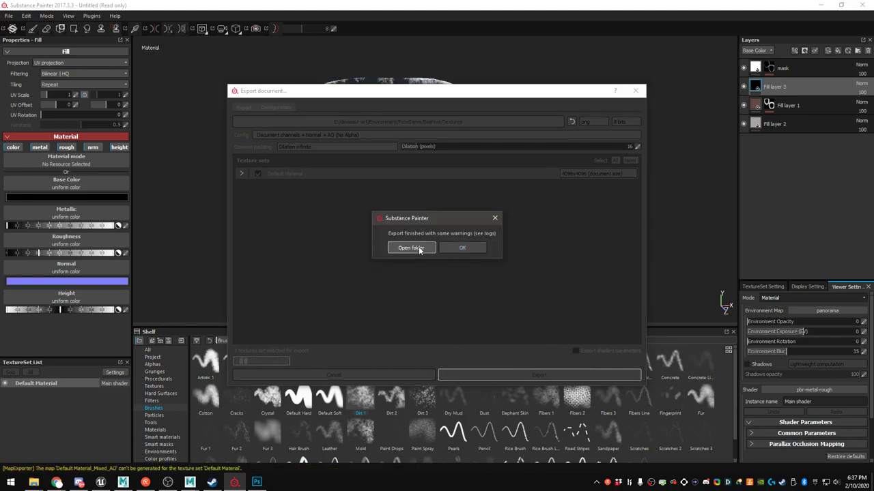
left_click(419, 247)
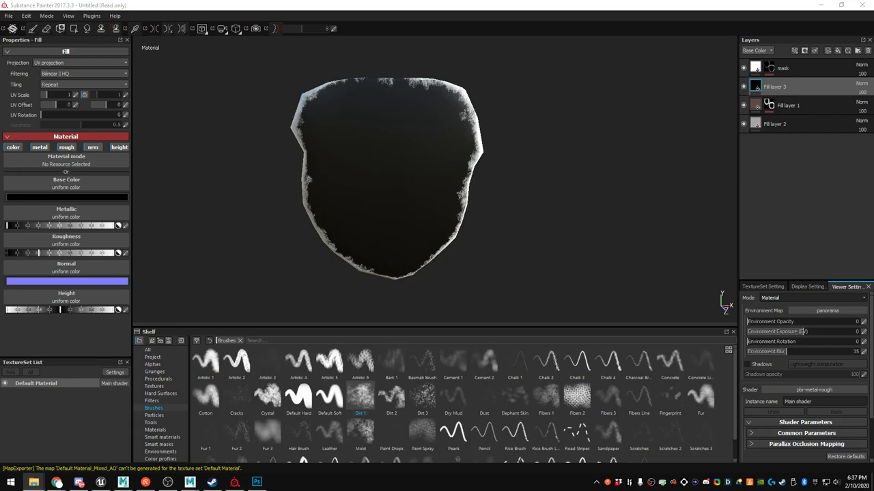
Hide Fill layer 3 and the mask layer, and export Default Material as 8-bit PNG at 4096x4096 to the Beehive Textures folder
left_click(744, 88)
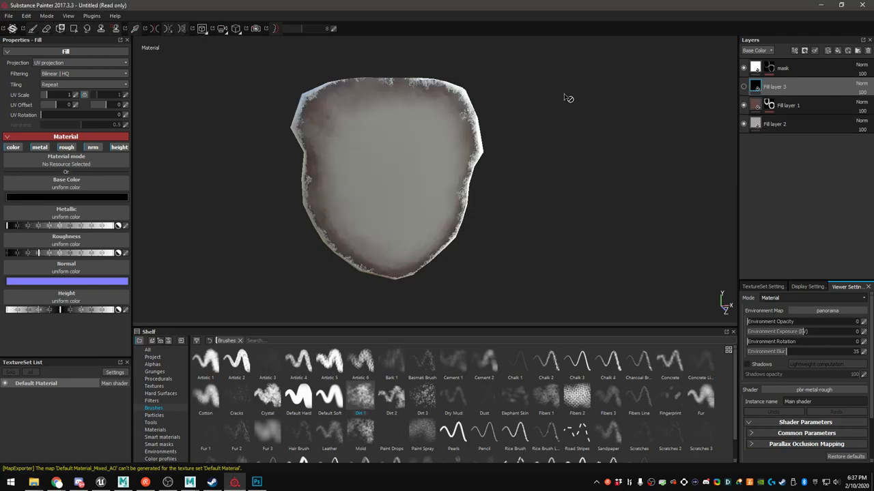
left_click(743, 68)
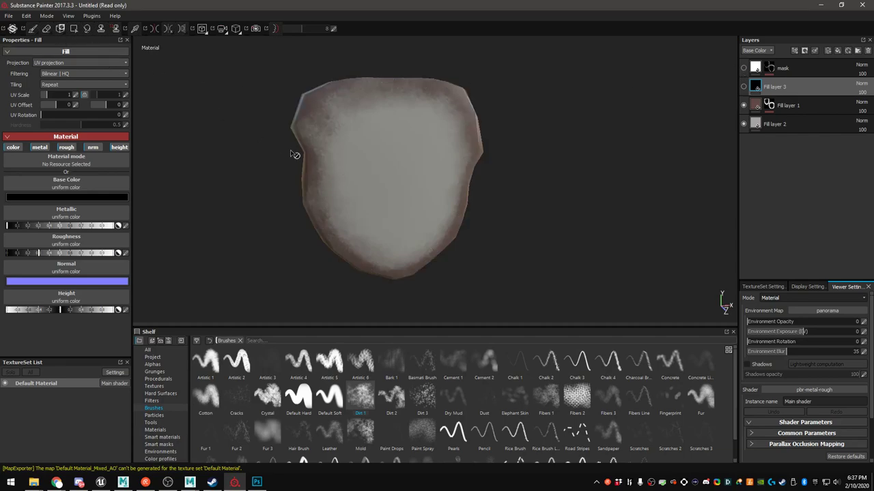
left_click(10, 15)
left_click(24, 154)
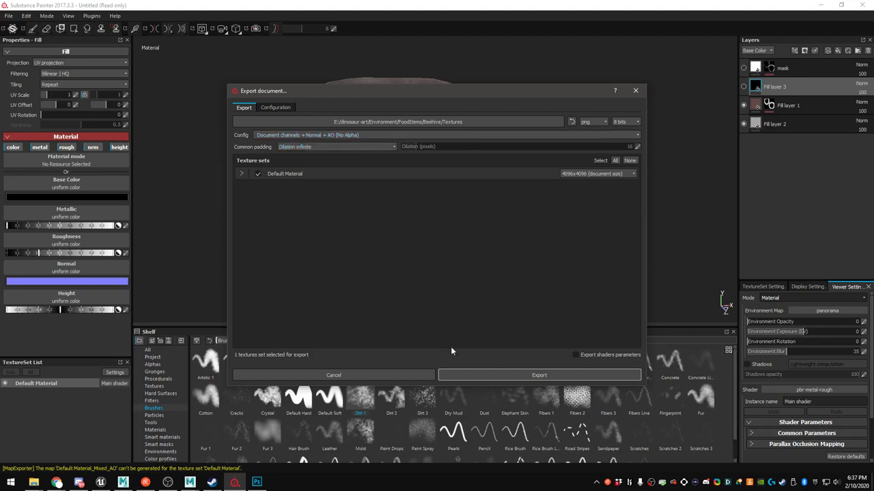
left_click(472, 375)
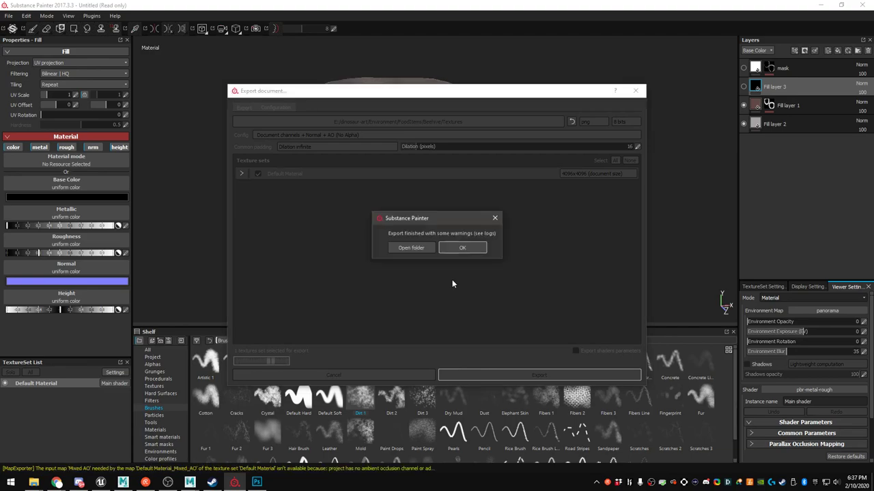
left_click(450, 251)
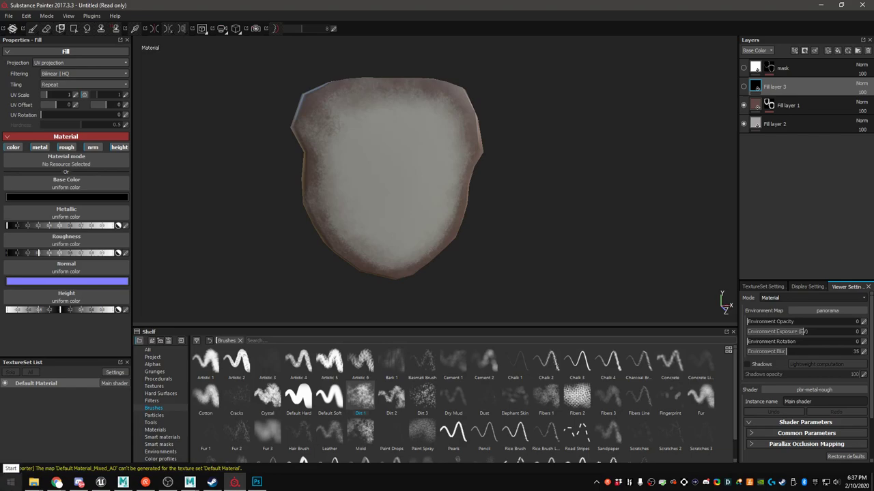
Search the computer for xNormal and launch it
left_click(11, 482)
type("cra")
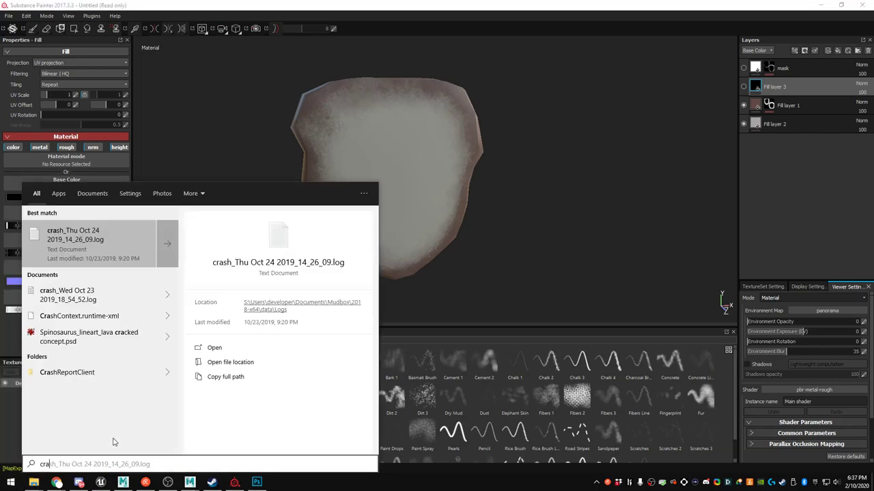
key("BackSpace")
key("BackSpace")
key("BackSpace")
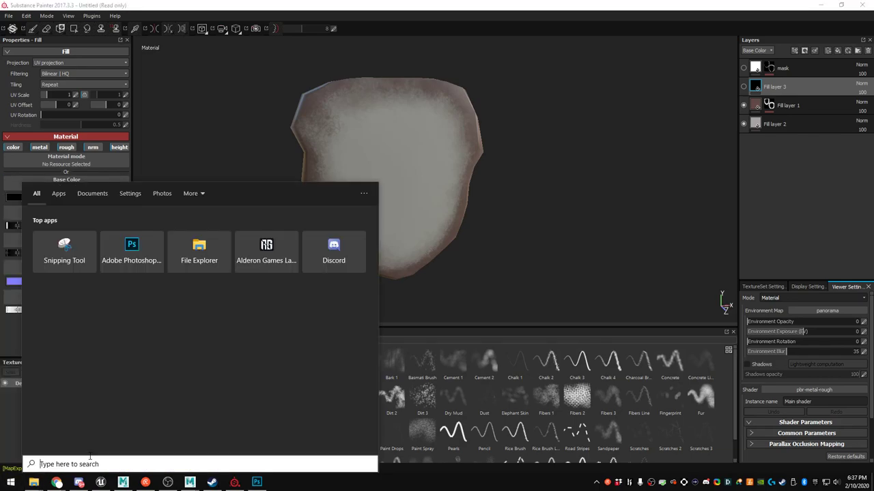
type("xno")
left_click(116, 244)
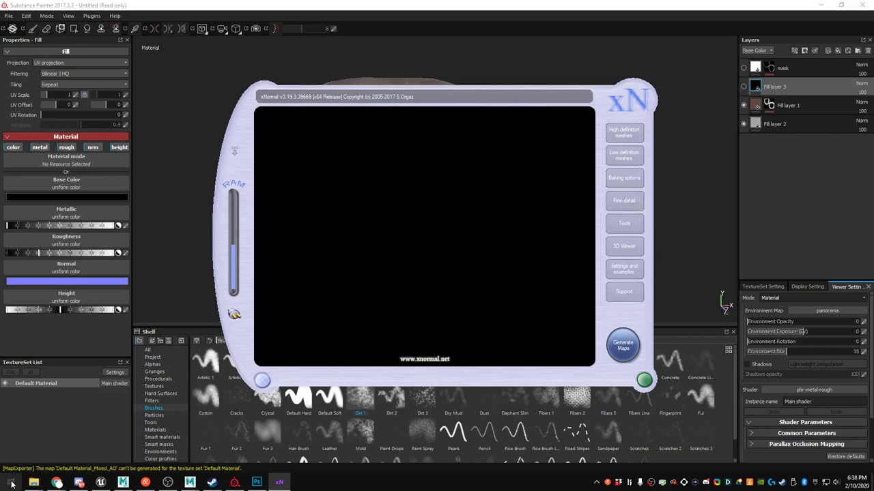
Open xNormal's PhotoNormal tool
mouse_move(33, 483)
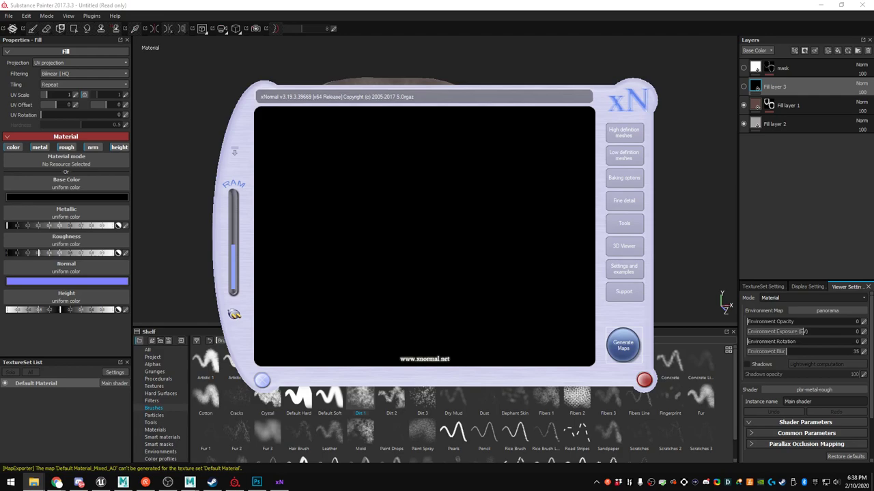
left_click(446, 242)
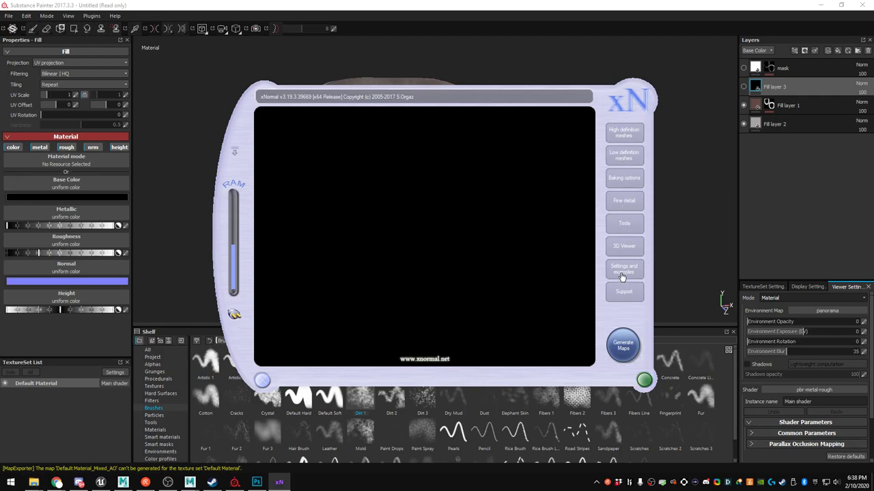
left_click(624, 225)
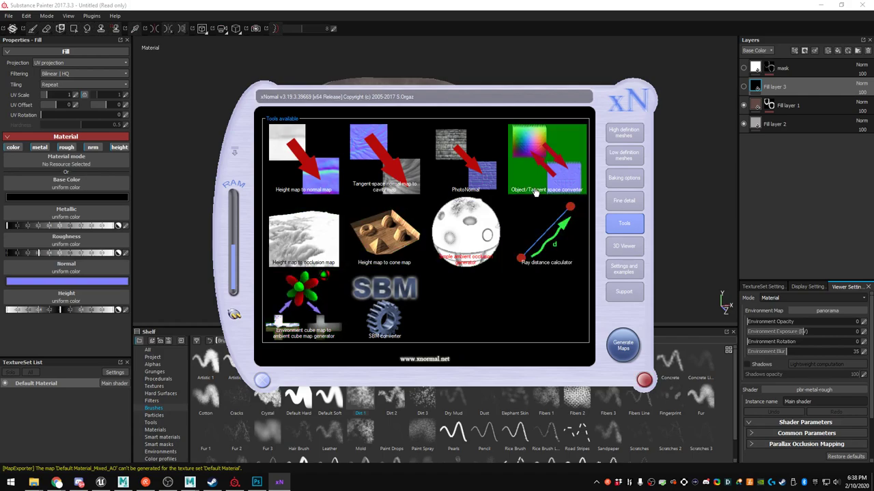
left_click(486, 179)
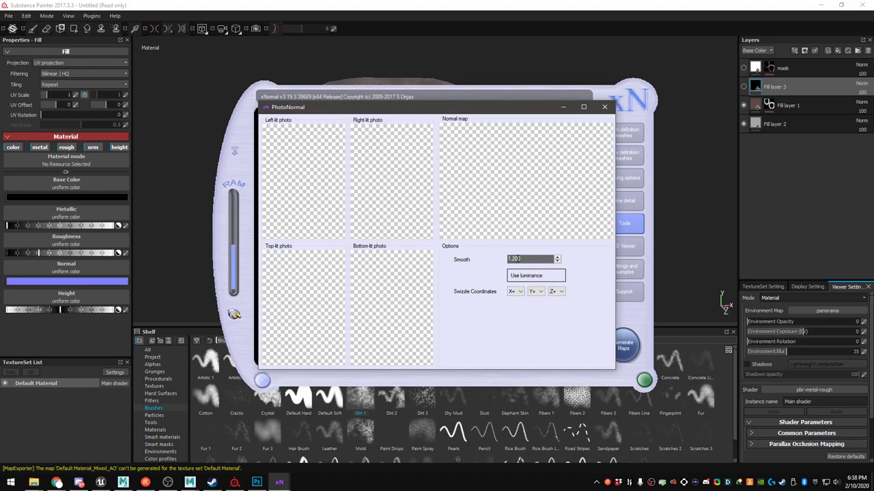
Load HoneyComb.png from the Beehive folder as both the left-lit and the right-lit photo
right_click(308, 175)
left_click(336, 176)
key("ctrl+v")
left_click(622, 348)
right_click(396, 183)
left_click(417, 189)
key("ctrl+v")
left_click(617, 348)
Load HoneyComb.png as the top-lit and bottom-lit photos, and generate the normal map
right_click(313, 288)
left_click(341, 292)
type("\"E:\\dinosaur-art\\Environment\\FoodItems\\Beehive\\HoneyComb.png\"")
left_click(599, 345)
right_click(388, 296)
left_click(418, 304)
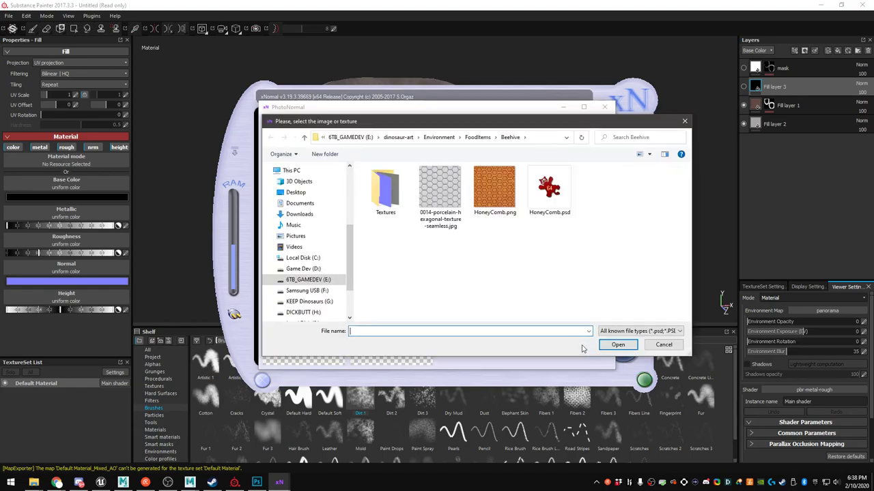
key("ctrl+v")
left_click(617, 344)
right_click(499, 205)
left_click(522, 206)
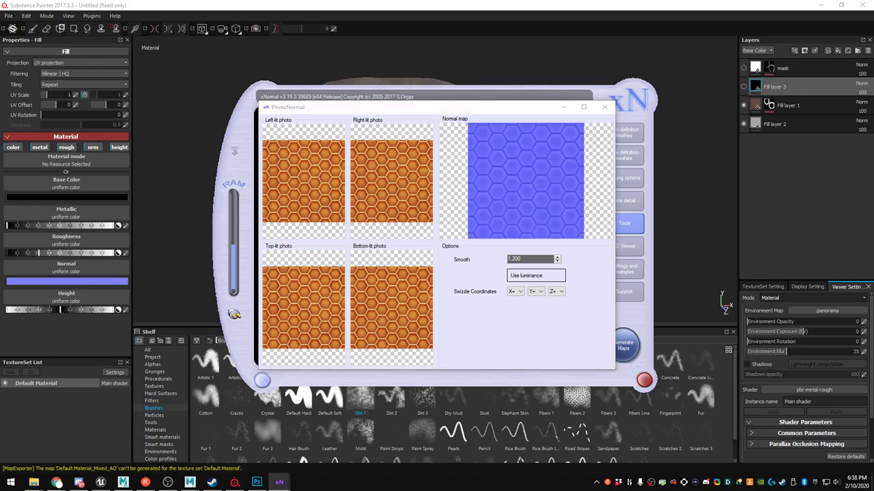
Switch to Photoshop and select Layer 5, the layer with the drop shadow, in HoneyComb.psd
left_click(256, 483)
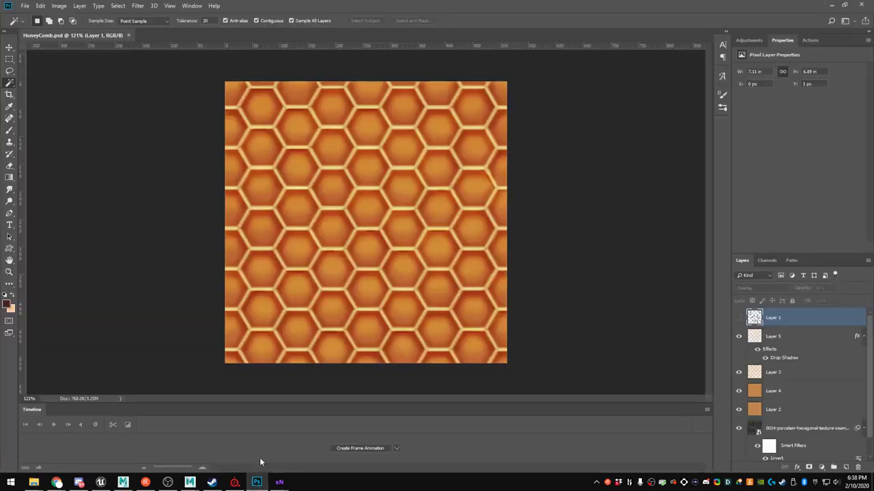
left_click(774, 426)
scroll(777, 419, "down", 1)
scroll(778, 409, "up", 1)
left_click(788, 334)
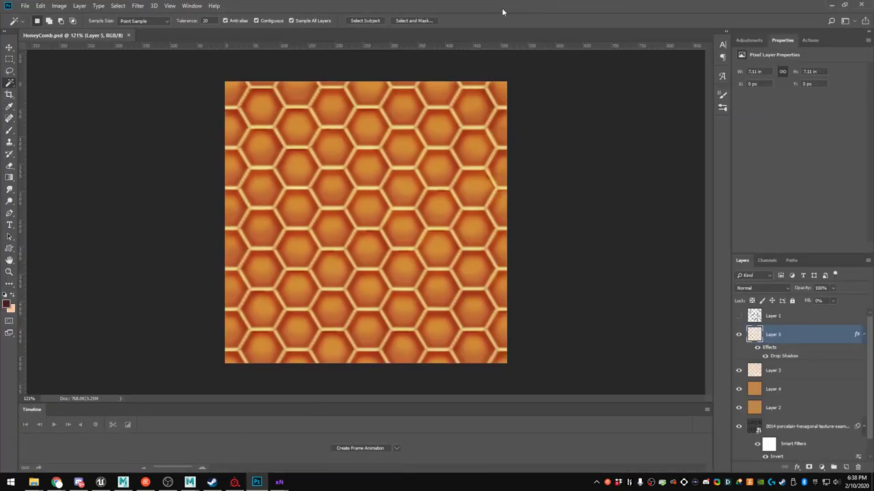
Turn the Photoshop window into a smaller floating one and move it up until its canvas and layer list are accessible
left_click_drag(478, 6, 428, 109)
left_click(425, 95)
left_click(407, 97)
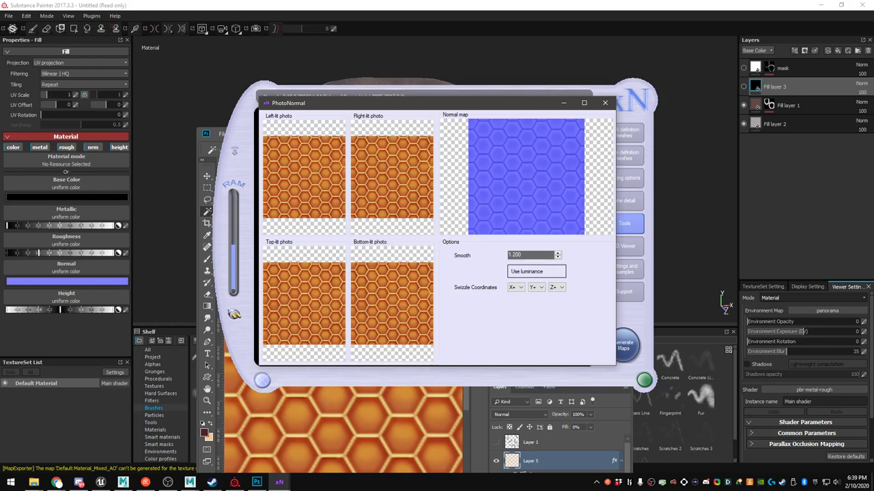
left_click(33, 483)
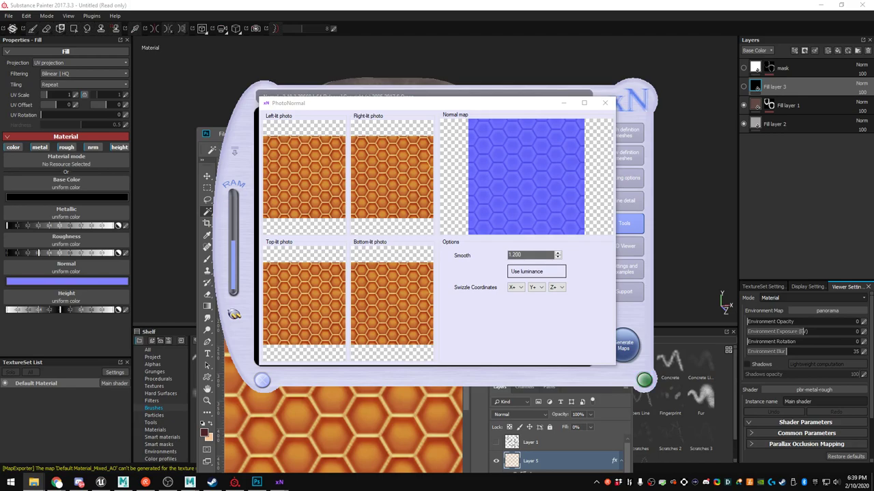
left_click(474, 405)
left_click_drag(489, 134, 492, 40)
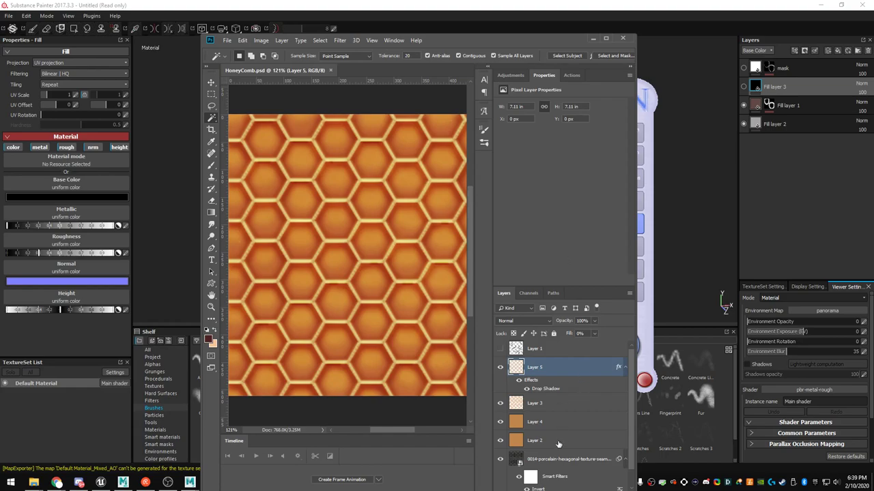
scroll(552, 458, "down", 3)
scroll(555, 456, "up", 3)
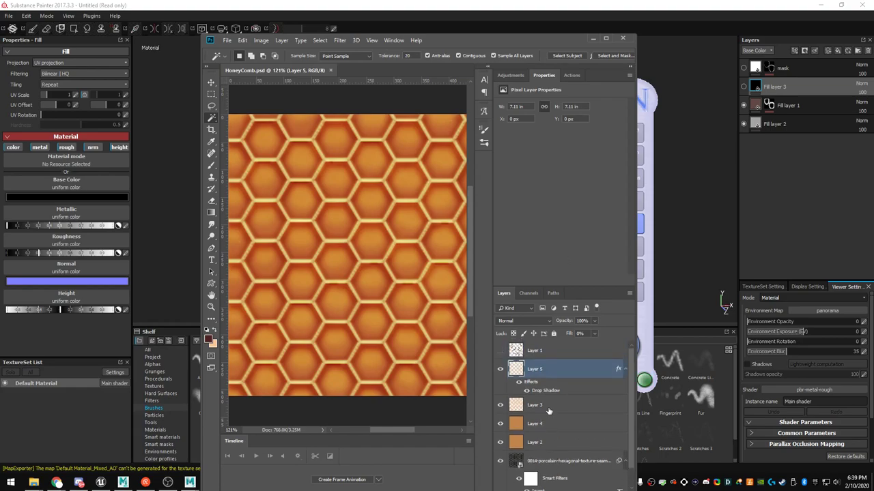
Set the angle of Layer 5's drop shadow to -90°
double_click(545, 391)
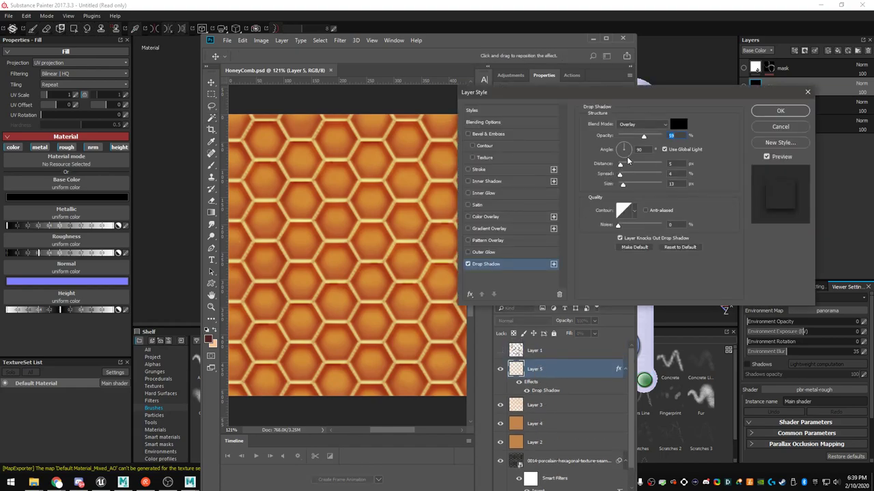
left_click(625, 160)
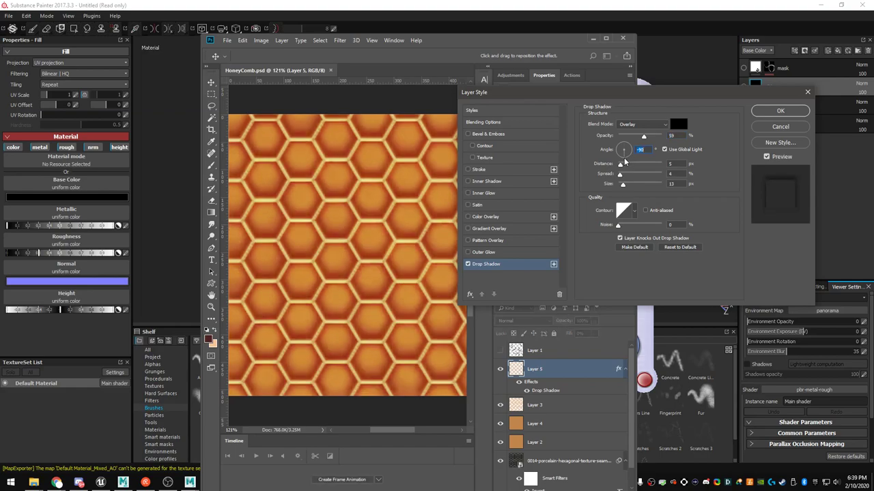
left_click(775, 110)
Save a PNG copy of the honeycomb image named HoneyCombTop.png with the default PNG options
left_click(228, 39)
left_click(249, 140)
left_click(304, 244)
left_click(301, 369)
left_click(295, 232)
type("Top.png")
left_click(550, 316)
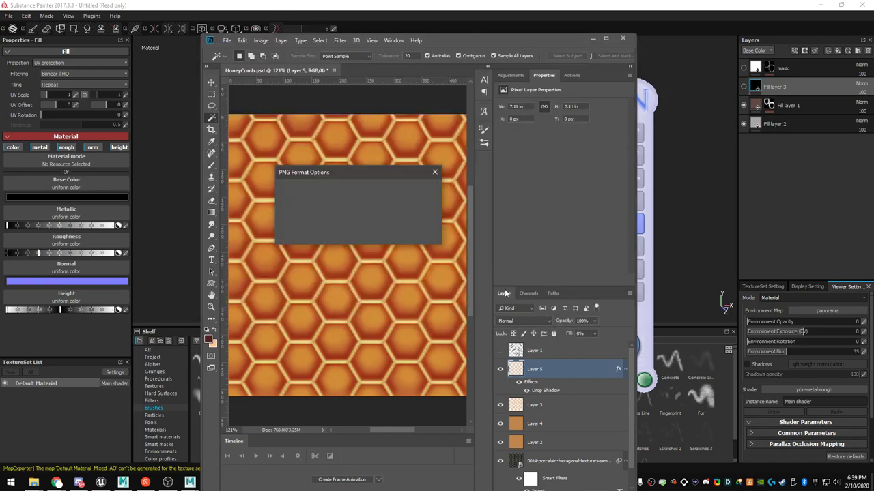
left_click(423, 195)
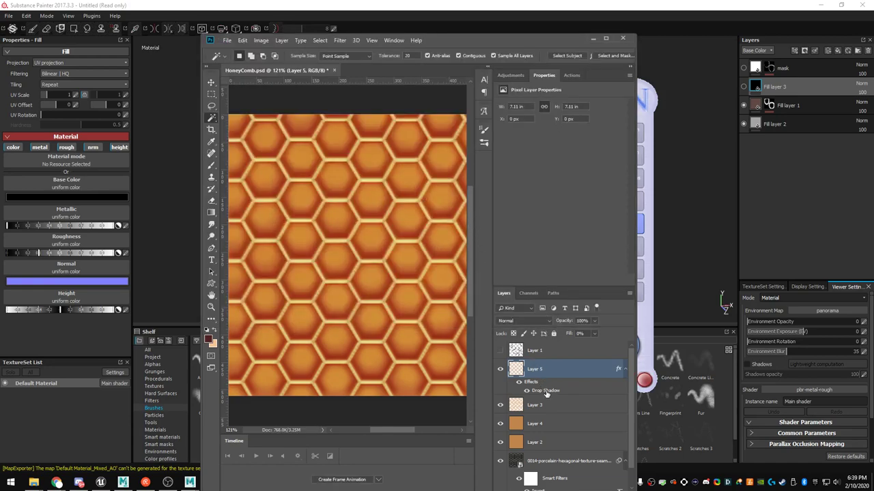
Set Layer 5's drop shadow angle to 0° and save a large-file-size PNG copy named HoneyCombLeft in the Beehive folder
double_click(546, 390)
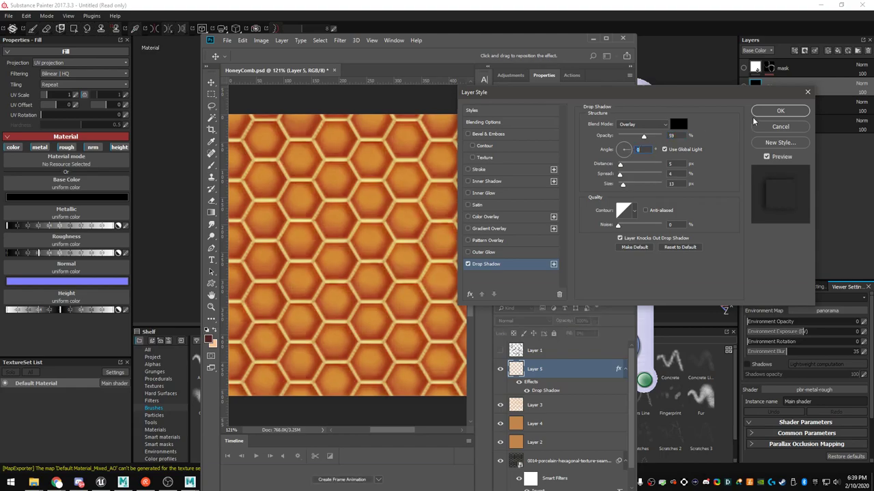
left_click(760, 111)
left_click(226, 40)
left_click(246, 140)
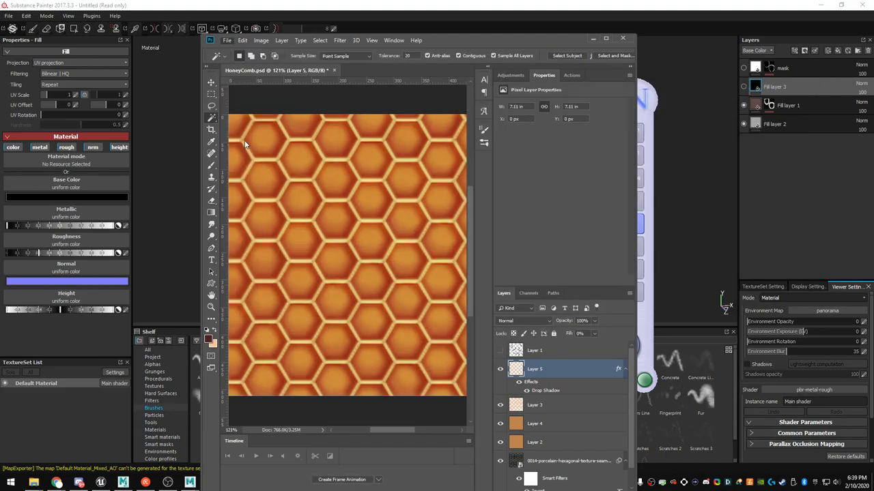
left_click(295, 232)
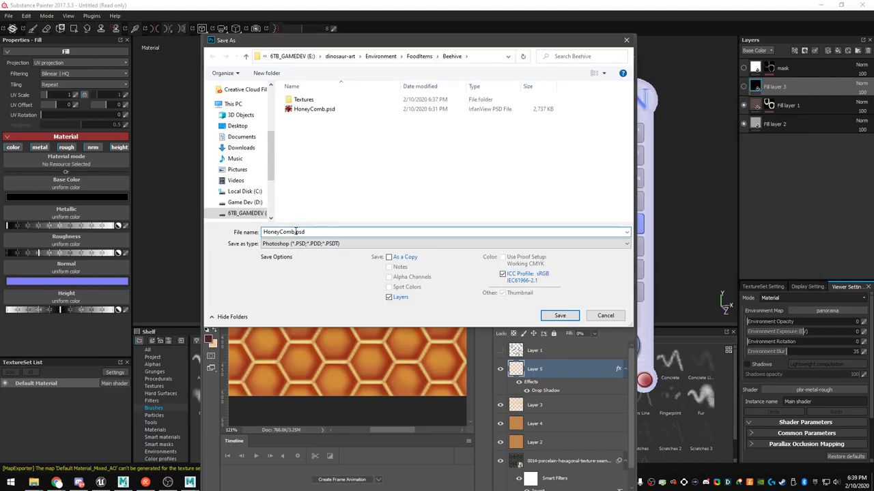
left_click(409, 243)
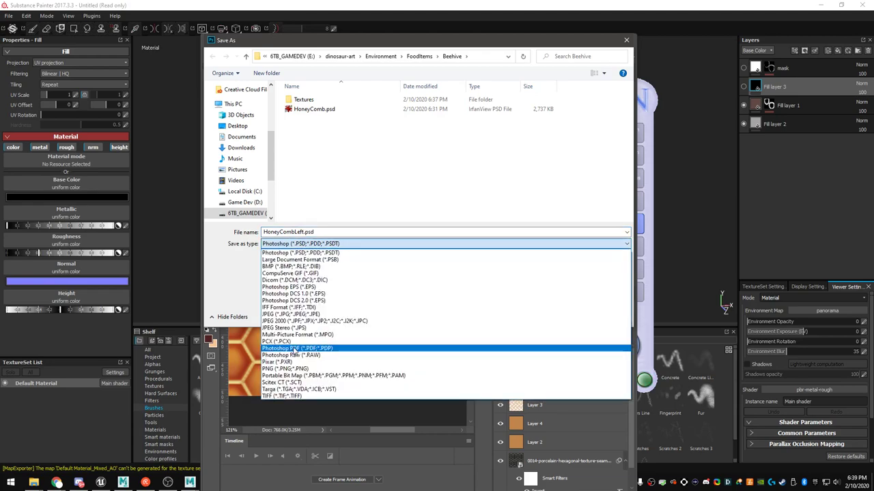
left_click(518, 365)
left_click(560, 315)
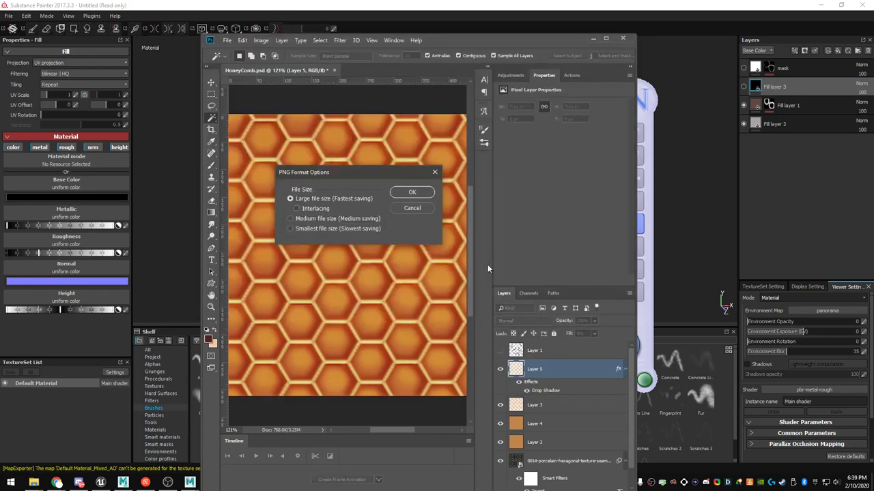
left_click(407, 193)
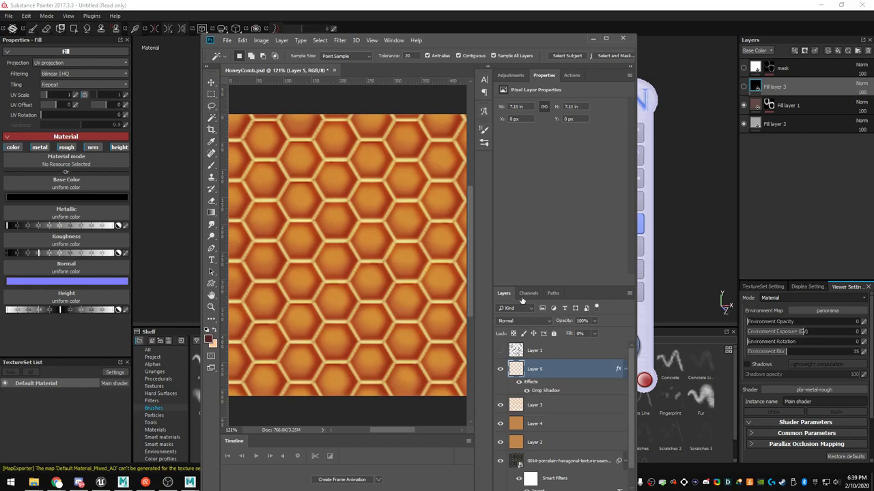
Set the angle of Layer 5's drop shadow to -180°
double_click(543, 390)
left_click(618, 151)
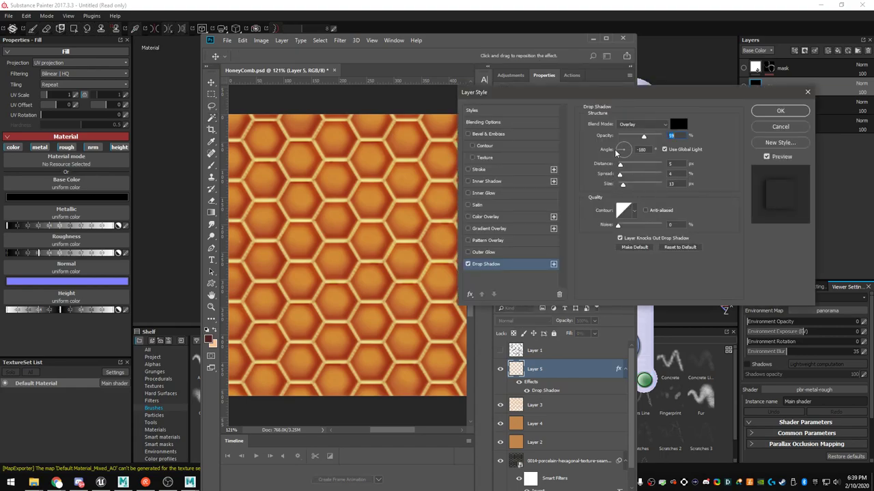
left_click(227, 41)
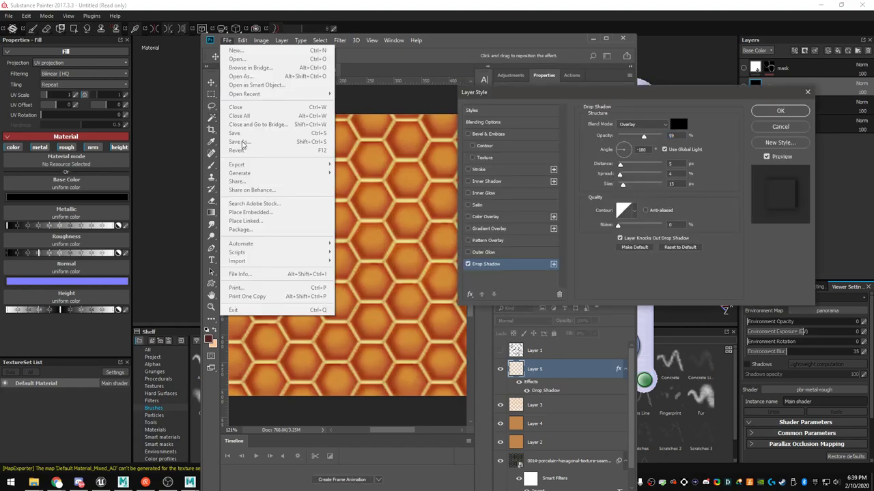
left_click(787, 111)
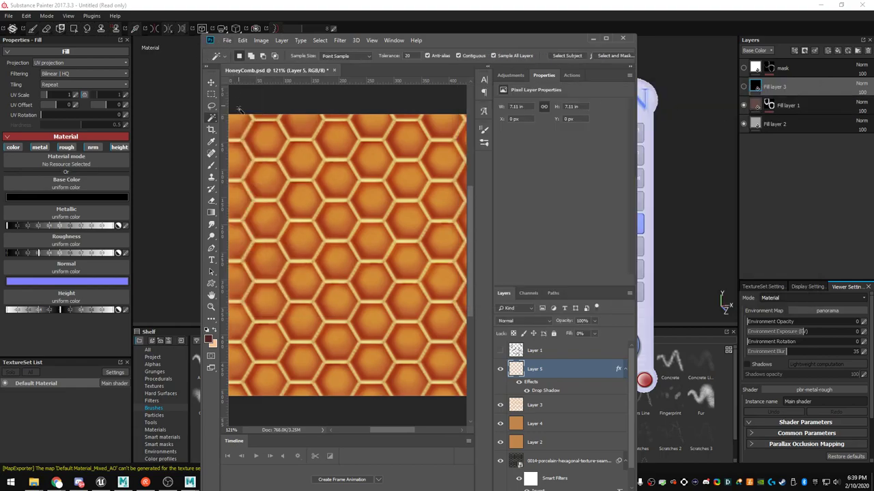
Save a PNG copy of the honeycomb image named HoneyCombRight.png in the Beehive folder with the current PNG options
left_click(226, 40)
left_click(252, 140)
left_click(284, 232)
type("Right")
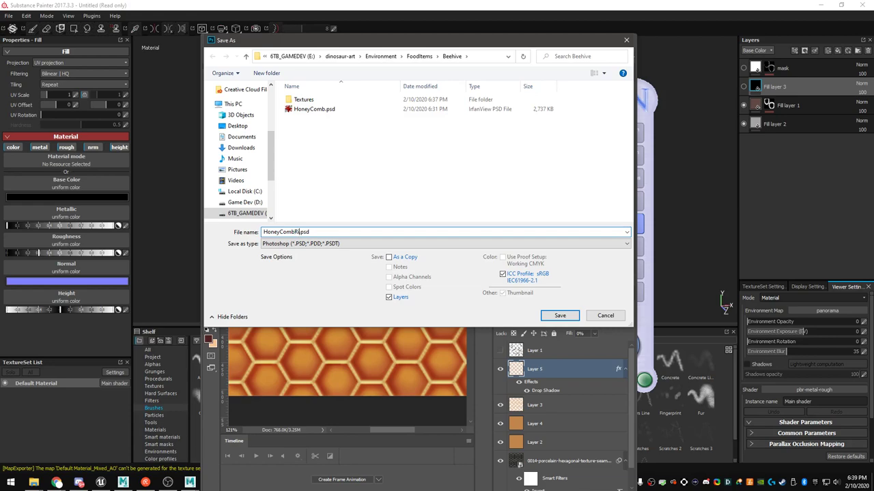
left_click(294, 243)
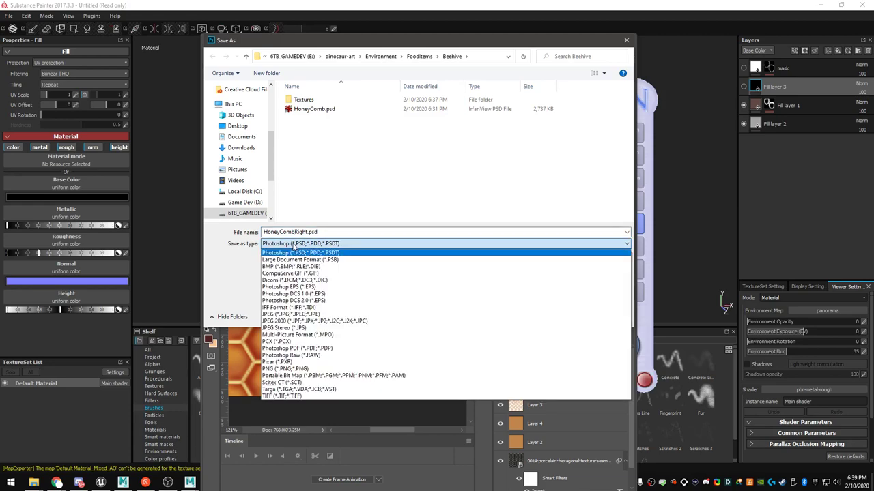
left_click(284, 362)
left_click(549, 314)
left_click(415, 194)
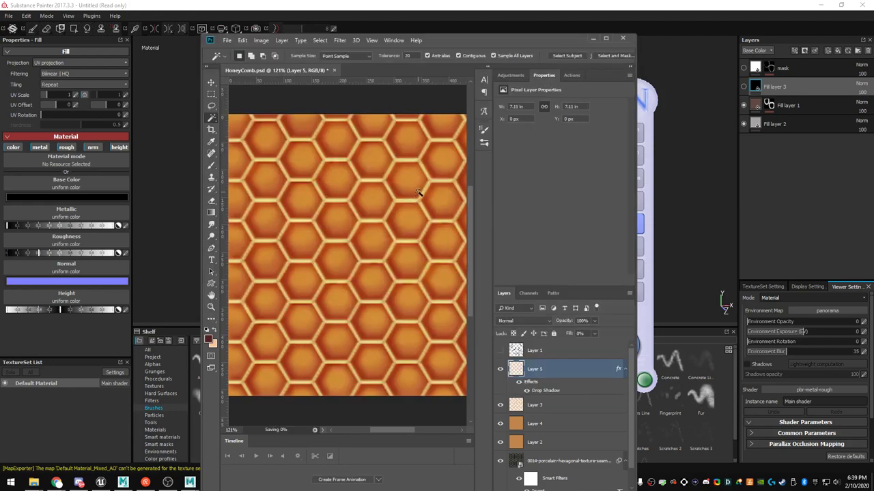
Switch to xNormal's PhotoNormal tool and load HoneyCombLeft.png as the left-lit photo and HoneyCombRight.png as the right-lit photo
left_click(587, 38)
right_click(312, 173)
left_click(329, 180)
left_click(603, 184)
left_click(618, 340)
right_click(407, 193)
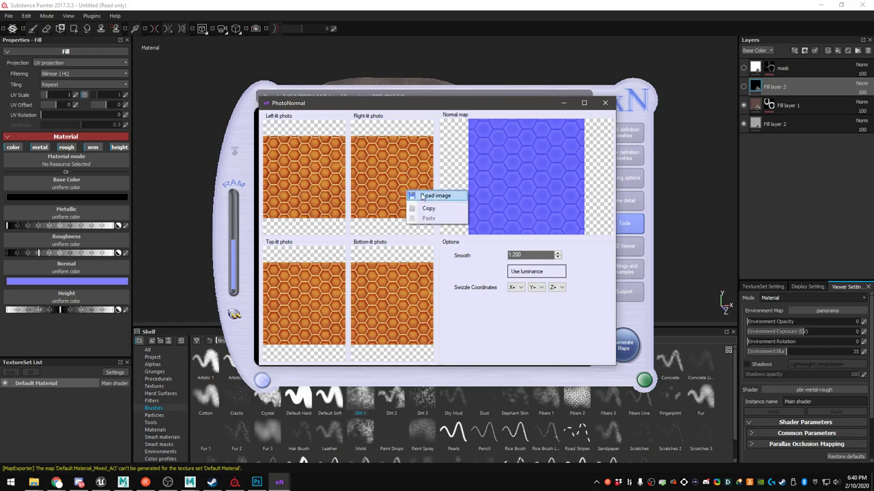
left_click(428, 196)
left_click(659, 188)
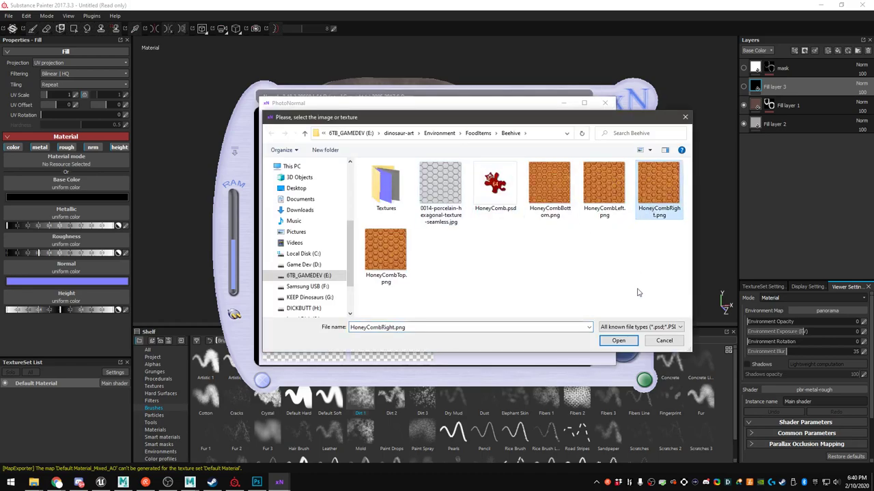
left_click(619, 339)
Load HoneyCombBottom.png as the bottom-lit photo
right_click(393, 309)
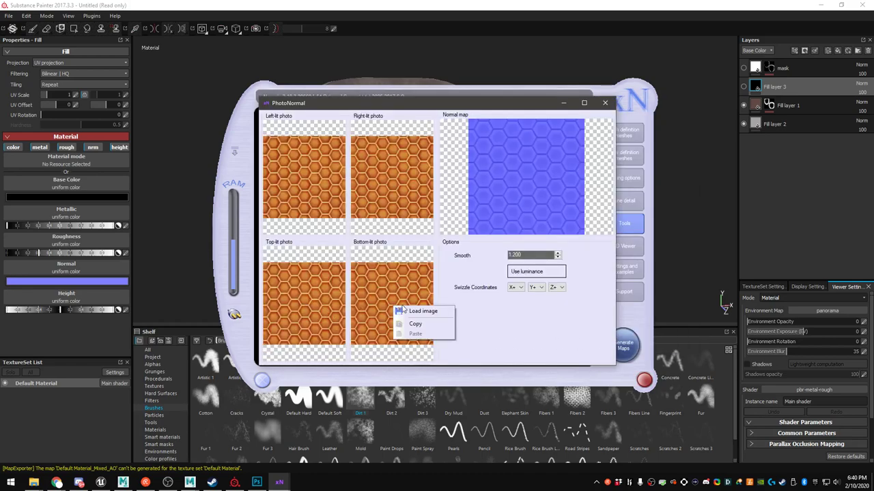
left_click(411, 312)
left_click(549, 184)
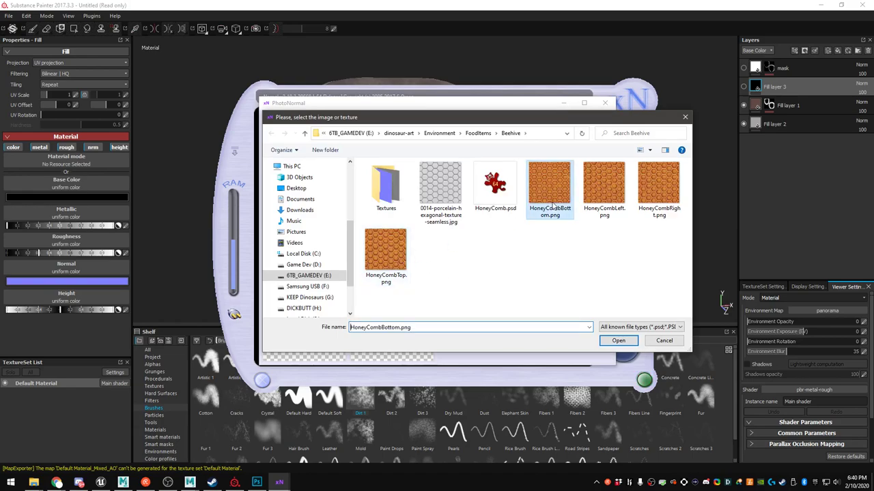
left_click(618, 341)
Generate the normal map from the four directionally lit honeycomb photos
right_click(512, 200)
left_click(529, 206)
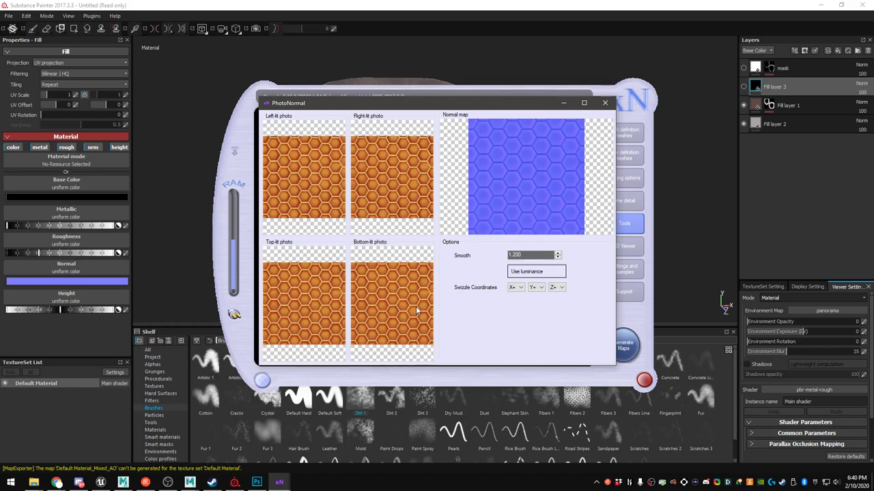
right_click(551, 175)
left_click(571, 183)
Save the generated normal map as a new PNG file named HoneyCombNormal in the Beehive folder
right_click(527, 185)
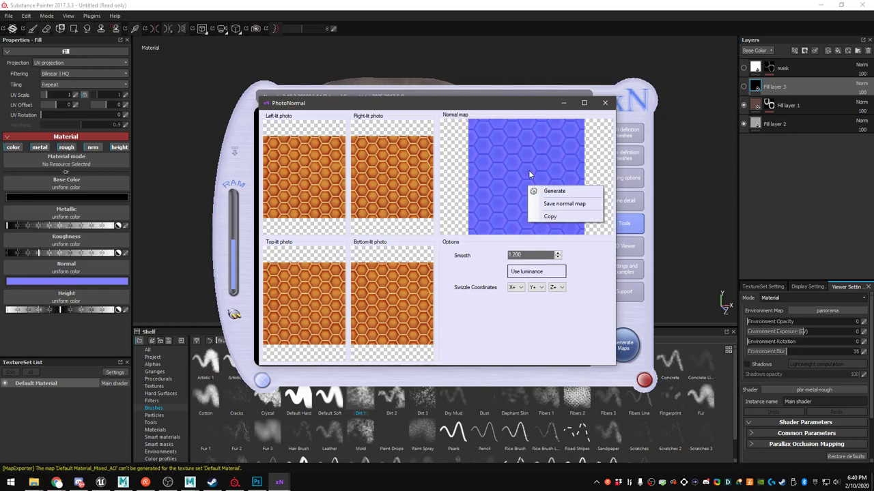
left_click(552, 206)
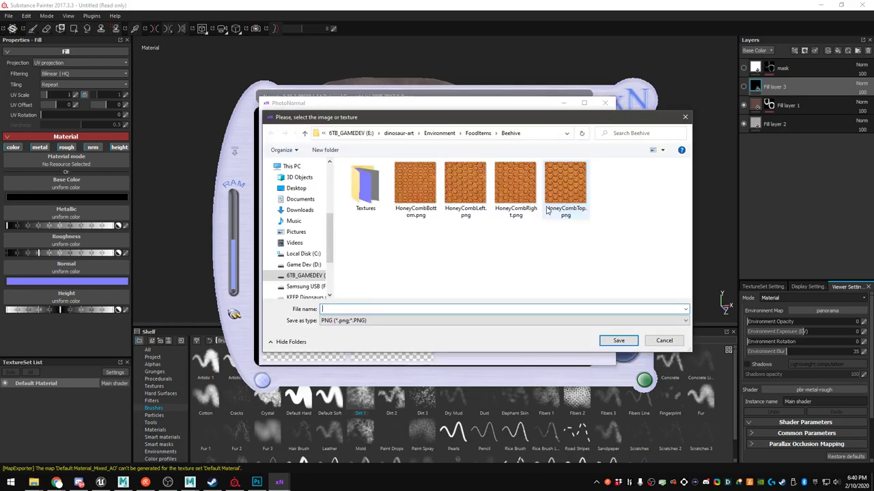
left_click(415, 183)
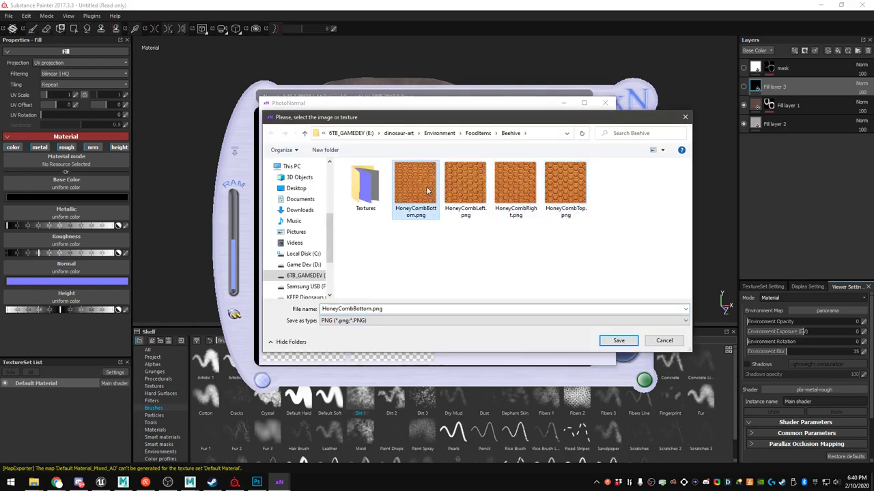
double_click(353, 309)
left_click_drag(352, 308, 425, 309)
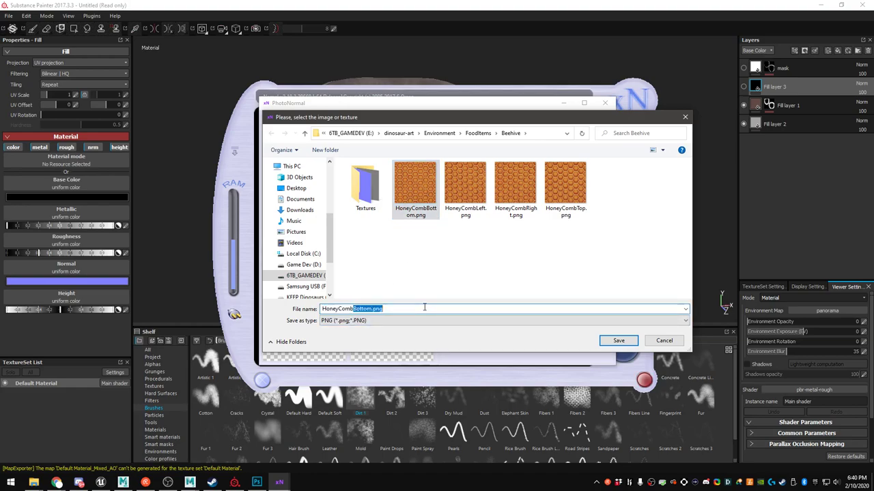
type("Normal")
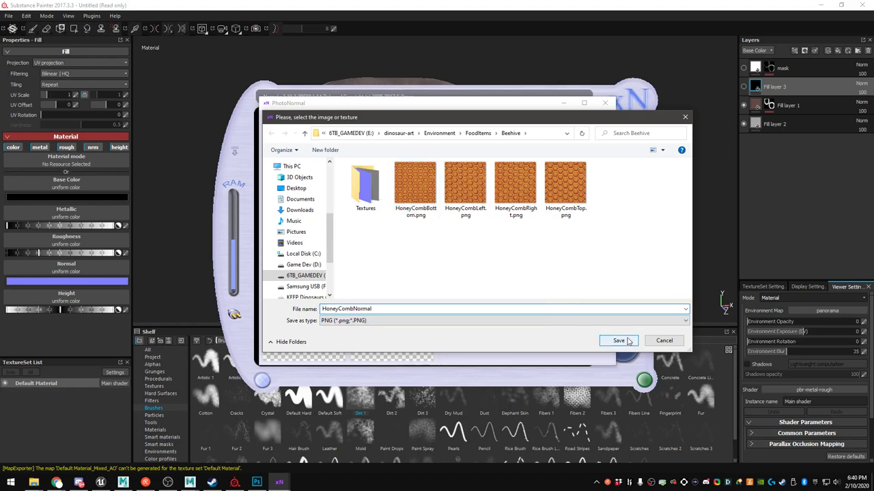
left_click(625, 340)
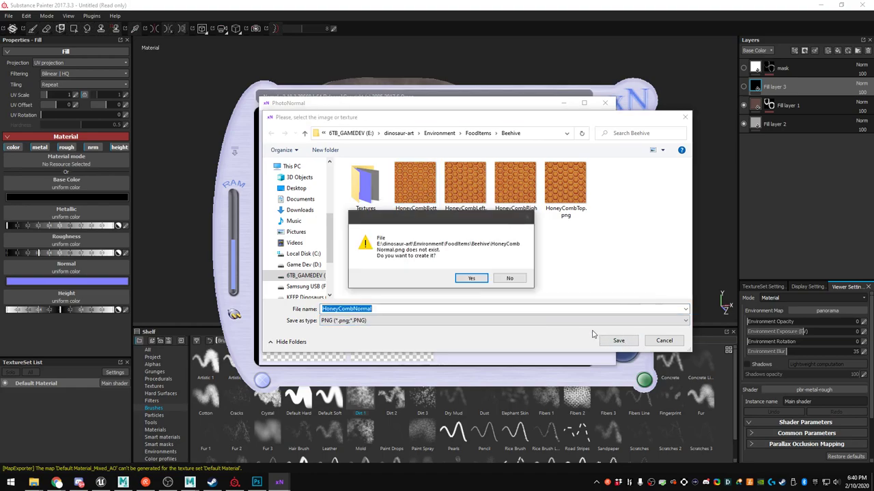
left_click(471, 279)
left_click(480, 280)
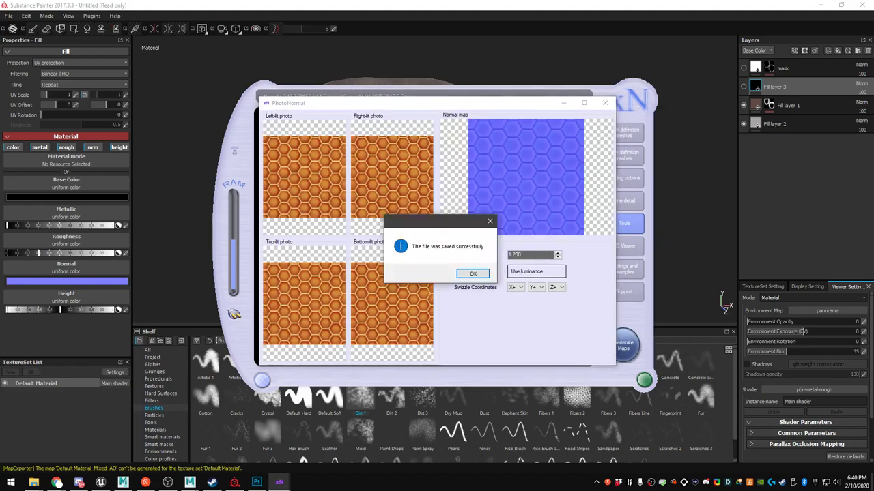
left_click(472, 272)
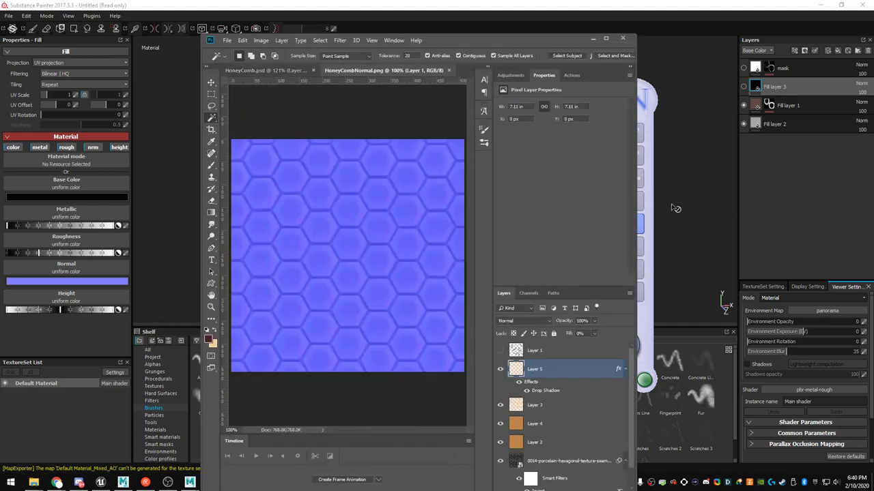
Maximize the Photoshop window and examine the red, green and blue channels of HoneyCombNormal.png individually
double_click(505, 41)
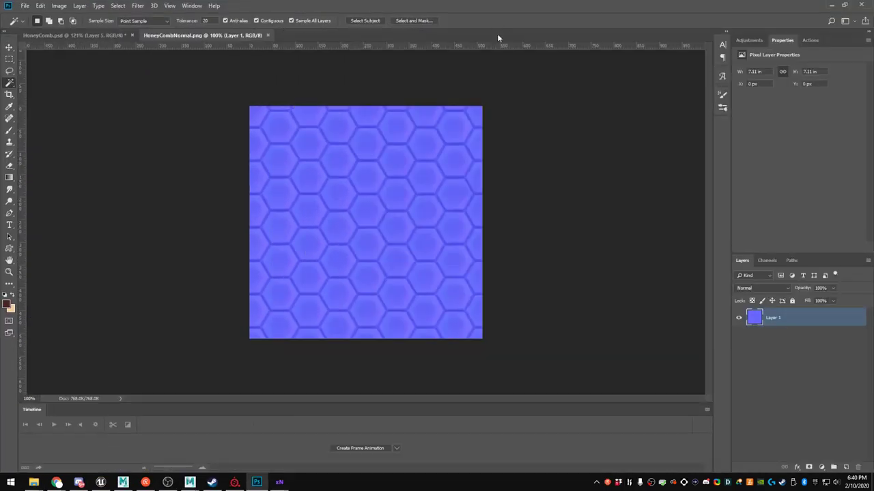
left_click(768, 260)
left_click(773, 295)
left_click(776, 311)
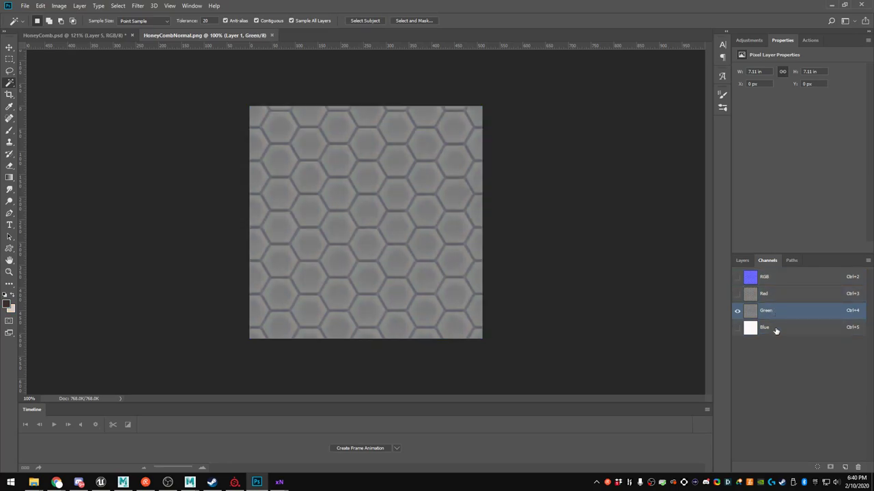
left_click(776, 329)
scroll(373, 286, "up", 4, "alt")
scroll(601, 304, "down", 1, "alt")
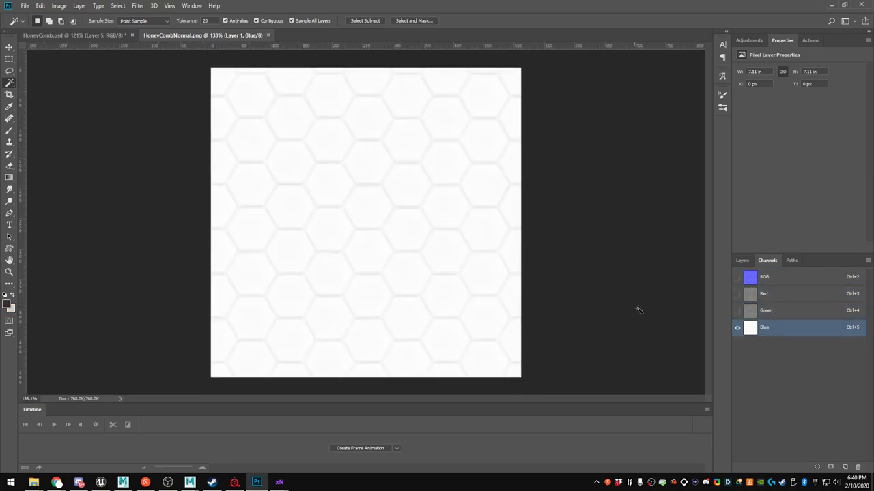
left_click(778, 299)
left_click(784, 313)
left_click(788, 300)
left_click(788, 308)
left_click(787, 301)
left_click(778, 329)
Add a Levels adjustment layer above the normal map with input levels of about 38, 1.04 and 159
left_click(742, 261)
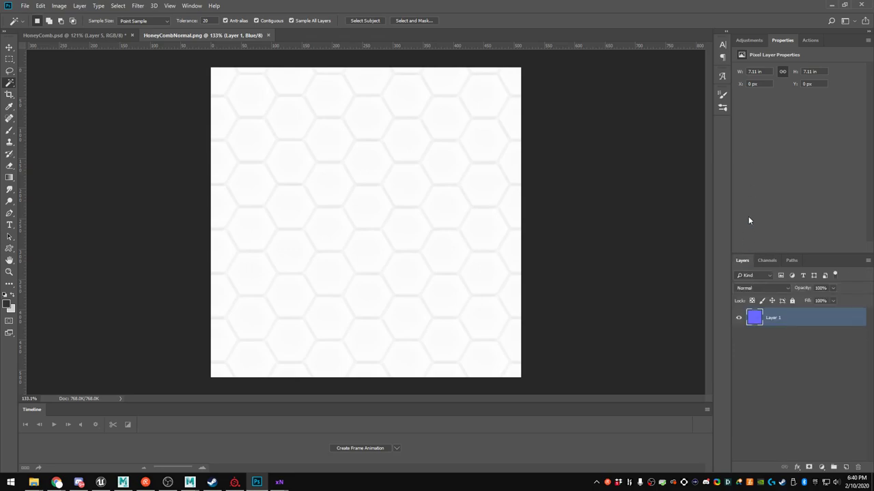
left_click(767, 61)
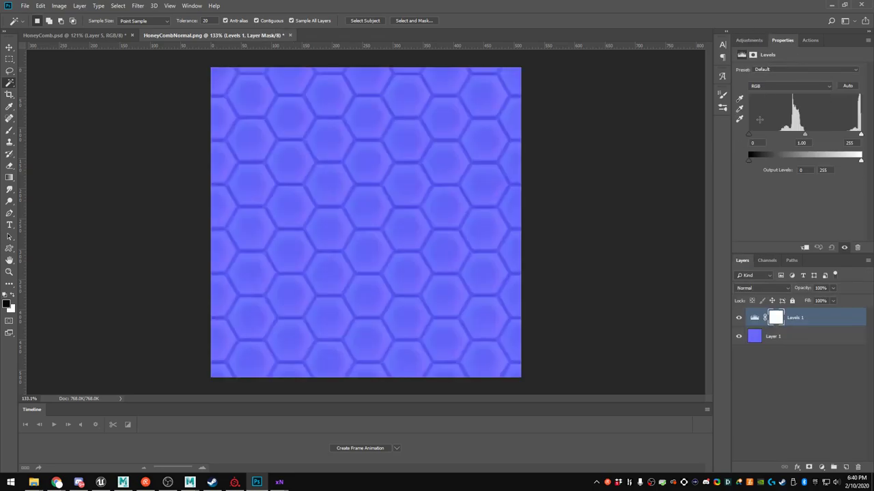
left_click_drag(861, 135, 811, 135)
left_click_drag(753, 136, 791, 137)
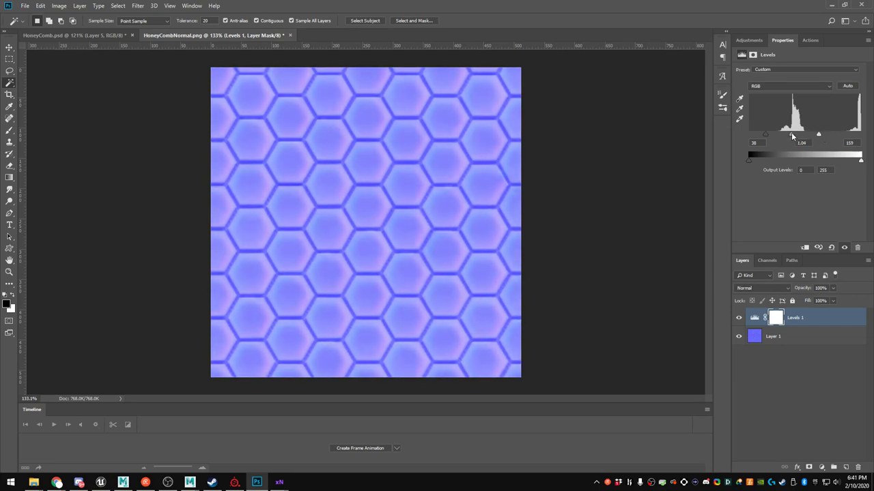
left_click(778, 365)
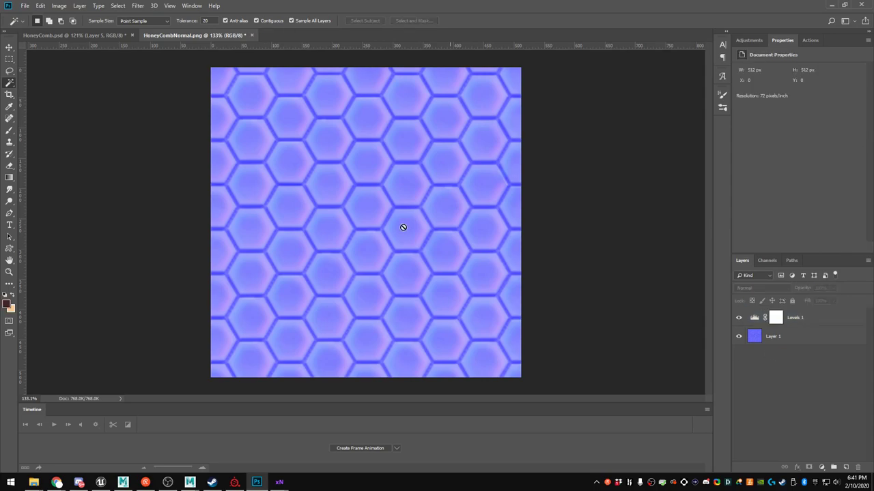
Save the adjusted normal map as a PNG copy, overwriting HoneyCombNormal.png in the Beehive folder
left_click(25, 5)
left_click(40, 104)
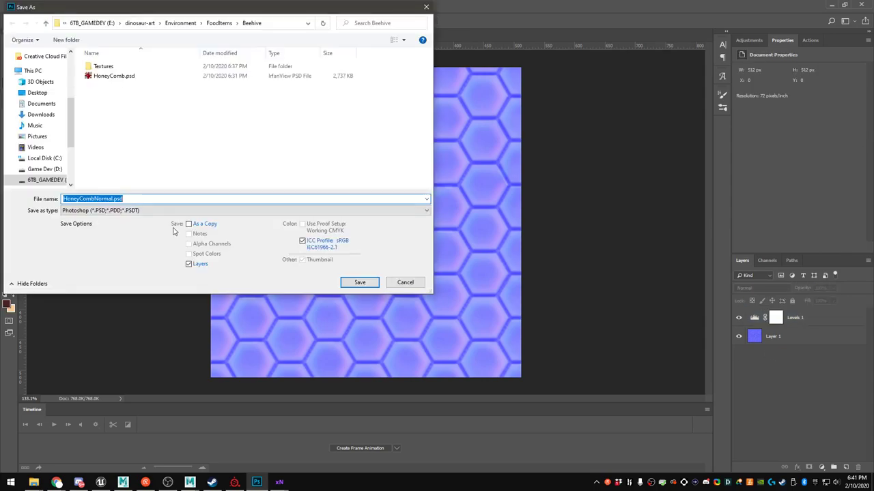
left_click(127, 210)
left_click(120, 335)
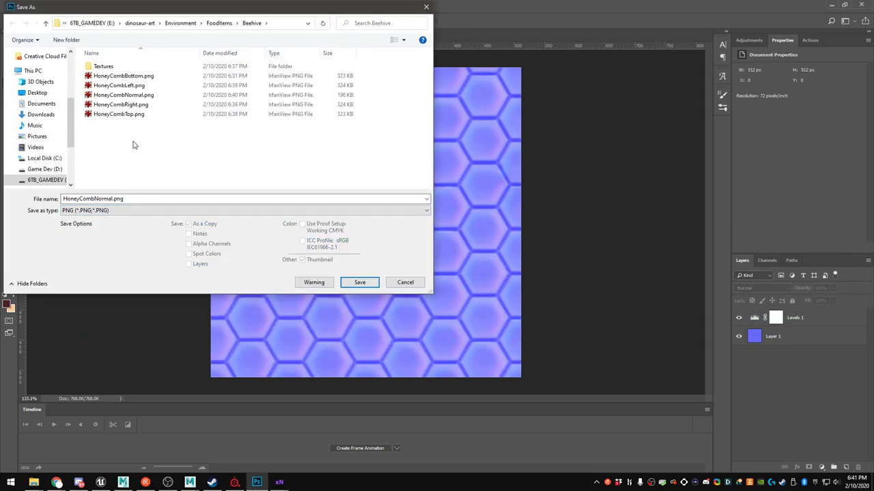
left_click(126, 95)
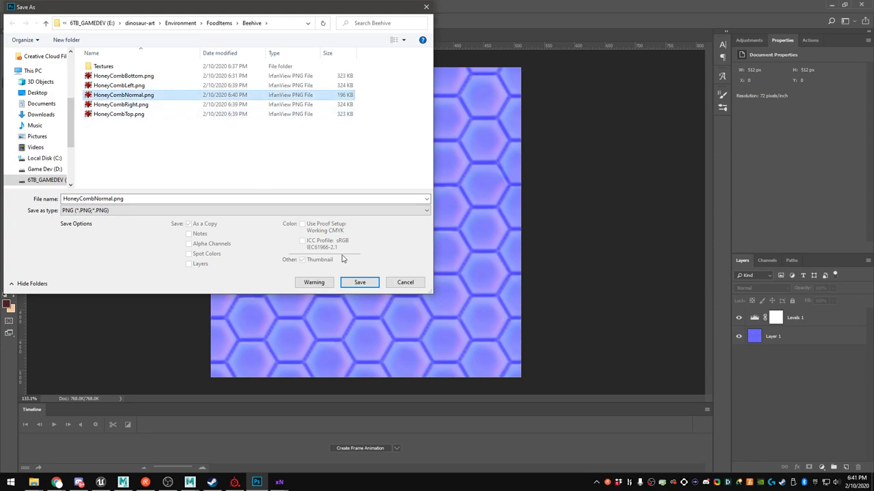
left_click(358, 283)
left_click(450, 242)
left_click(412, 193)
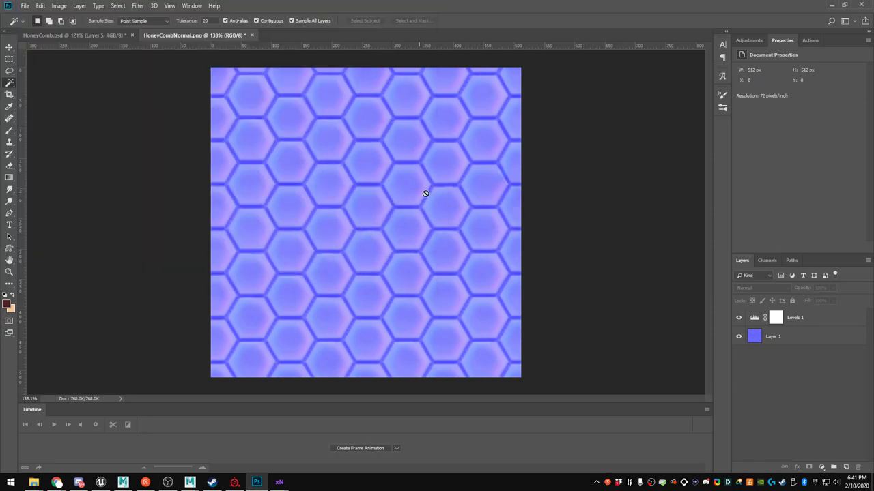
Minimize Photoshop, close the PhotoNormal tool and xNormal, and switch to the Unreal Editor
left_click(833, 5)
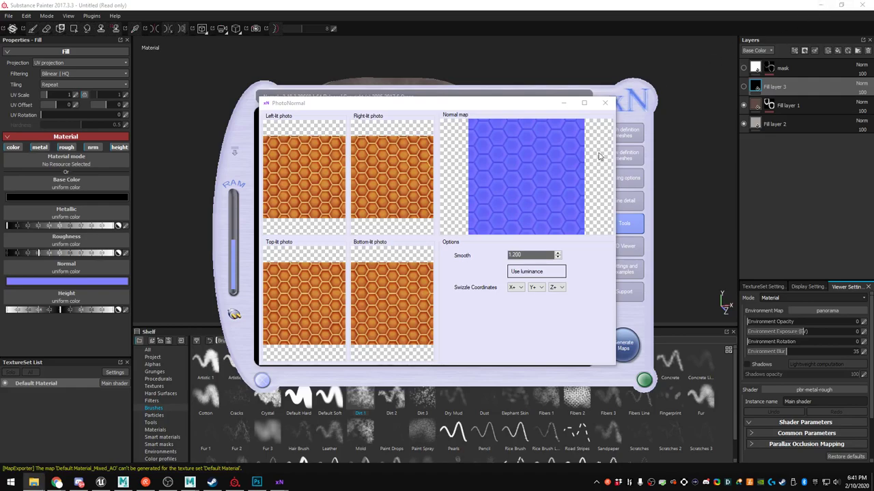
left_click(607, 107)
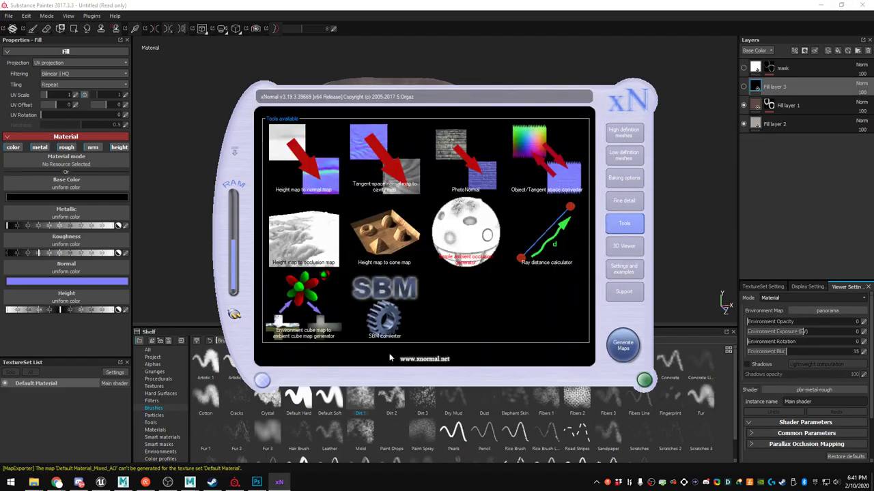
left_click(260, 380)
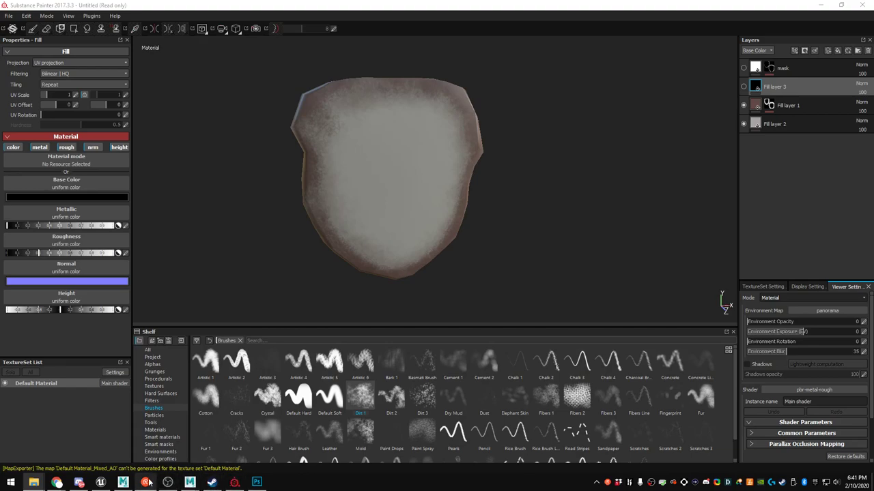
left_click(100, 483)
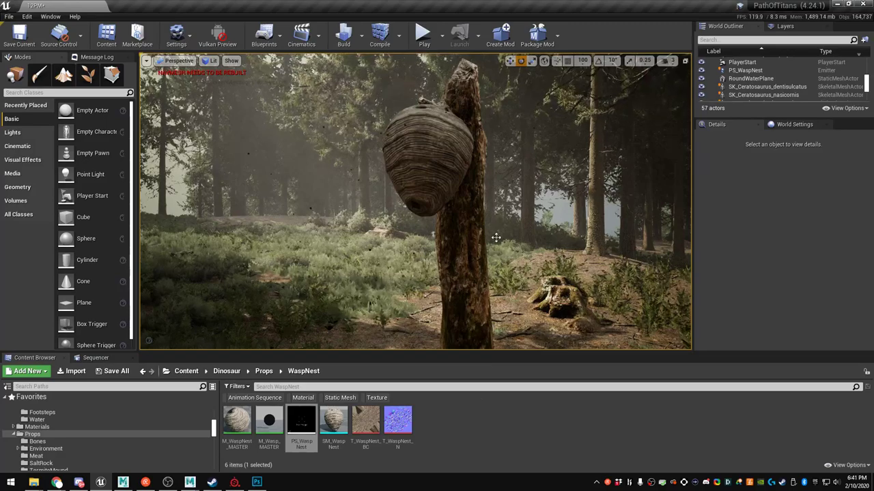
Create a folder named BeeHive inside Dinosaur > Props in the Content Browser and open it
left_click_drag(433, 352, 434, 320)
left_click(263, 339)
right_click(437, 422)
left_click(443, 116)
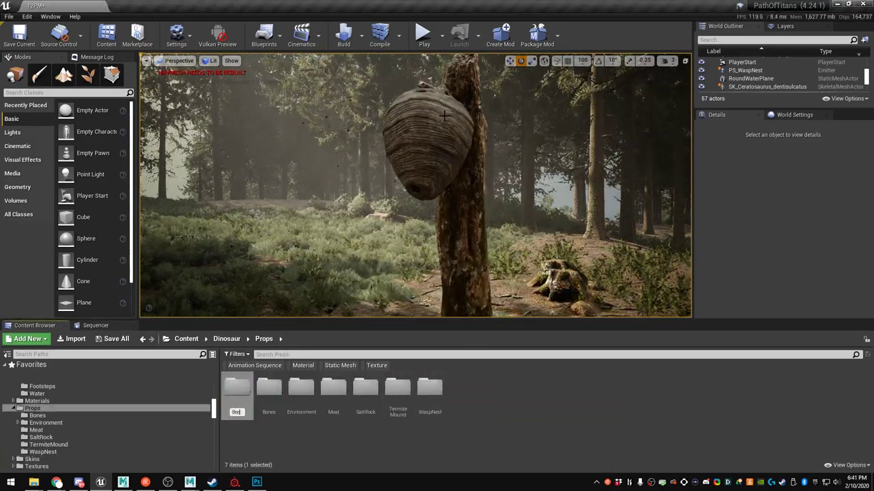
key("Return")
key("Return")
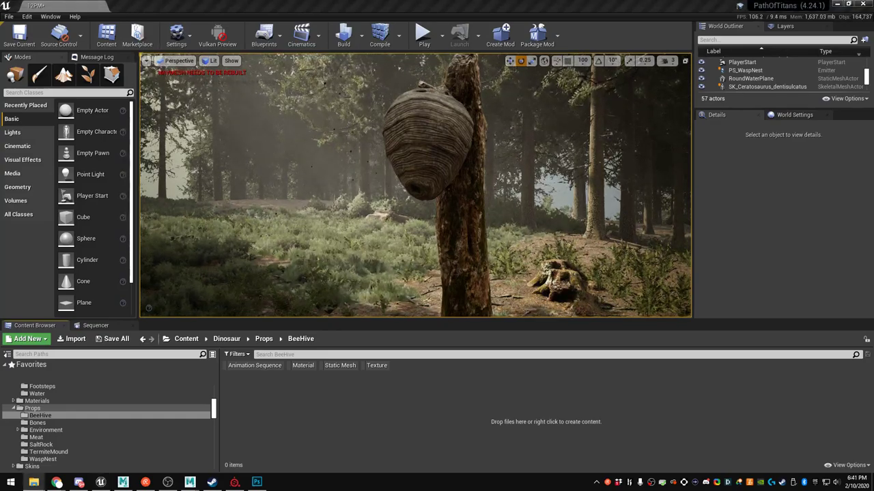
Import the HoneyCombBottom, HoneyCombNormal and Default Material_Base_Color textures into the BeeHive folder
left_click_drag(545, 355, 506, 389)
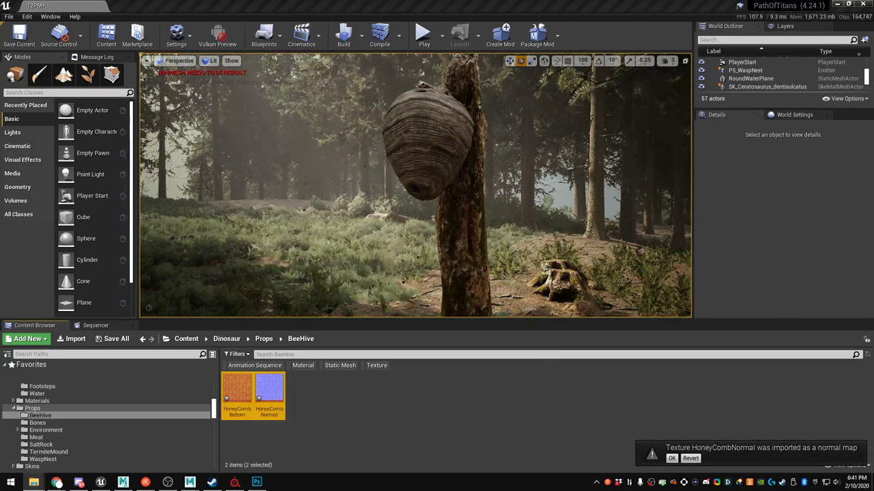
left_click_drag(552, 417, 437, 397)
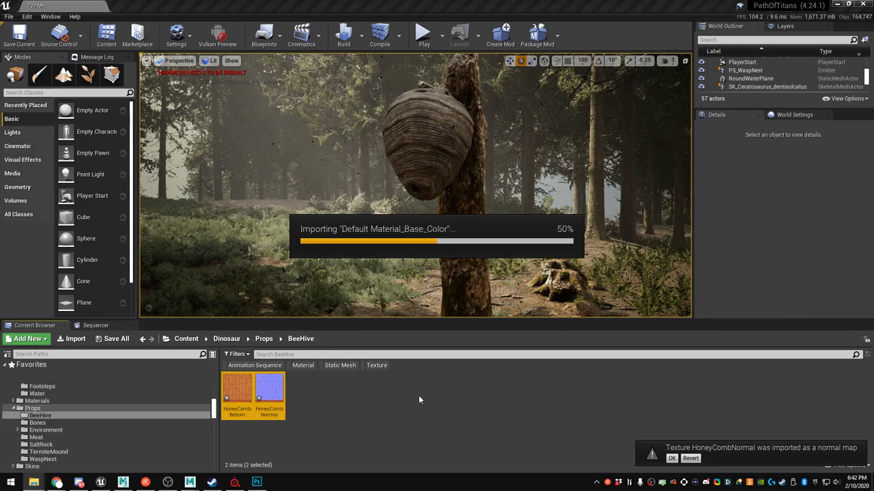
Save all four imported textures in the BeeHive folder
left_click(239, 392)
left_click(331, 394, "shift")
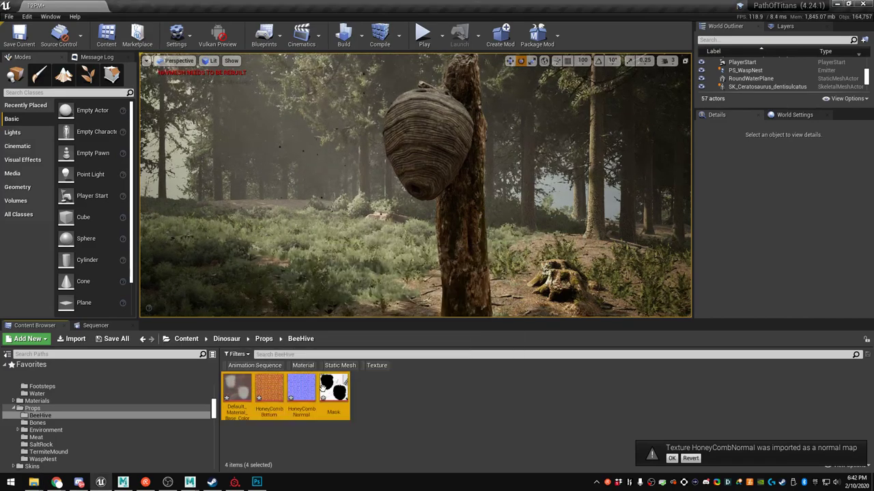
right_click(331, 393)
left_click(375, 242)
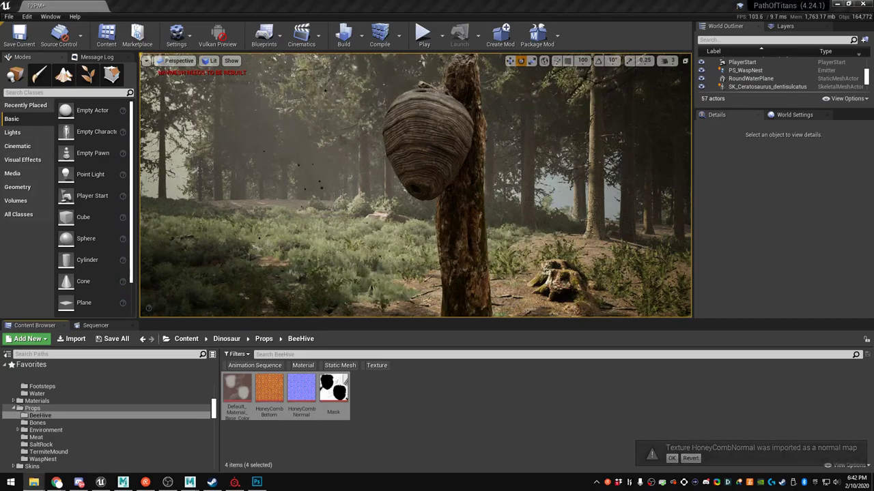
Import the BeeHive_LowPoly FBX as a static mesh with the default options into the BeeHive folder and save it
left_click_drag(752, 320, 557, 396)
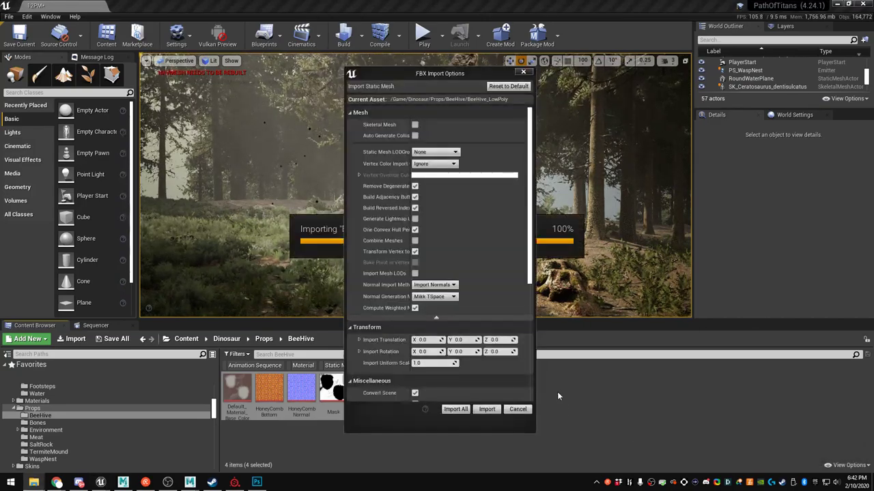
left_click(486, 410)
right_click(237, 389)
left_click(286, 220)
Place the BeeHive_LowPoly mesh in the level against the tree trunk and frame it in view
right_click_drag(294, 217, 348, 206)
left_click_drag(237, 390, 444, 187)
right_click_drag(443, 188, 464, 216)
left_click(408, 424)
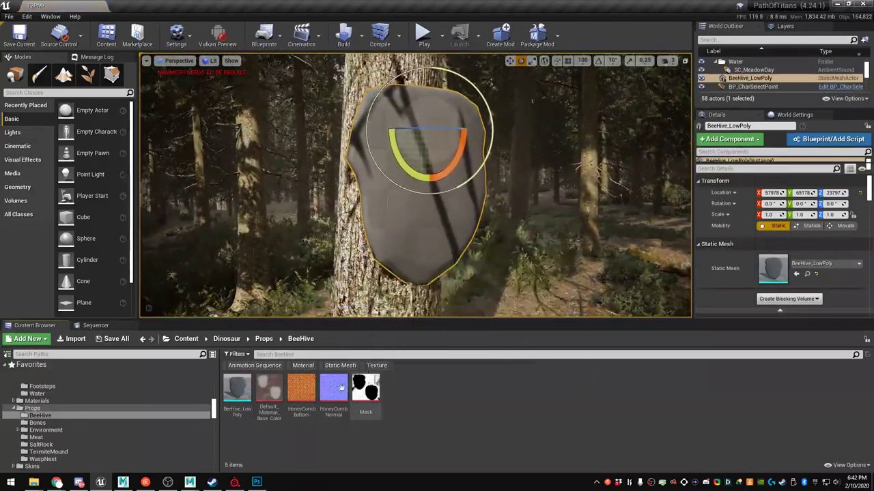
Create a material named M_Beehive_MASTER in the BeeHive folder and save it
right_click(397, 399)
left_click(429, 194)
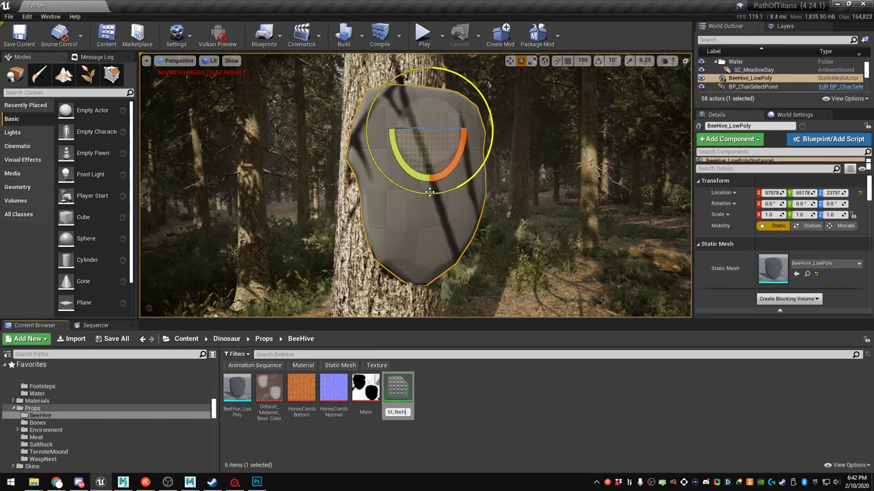
type("M_Beehive_MASTER")
key("Return")
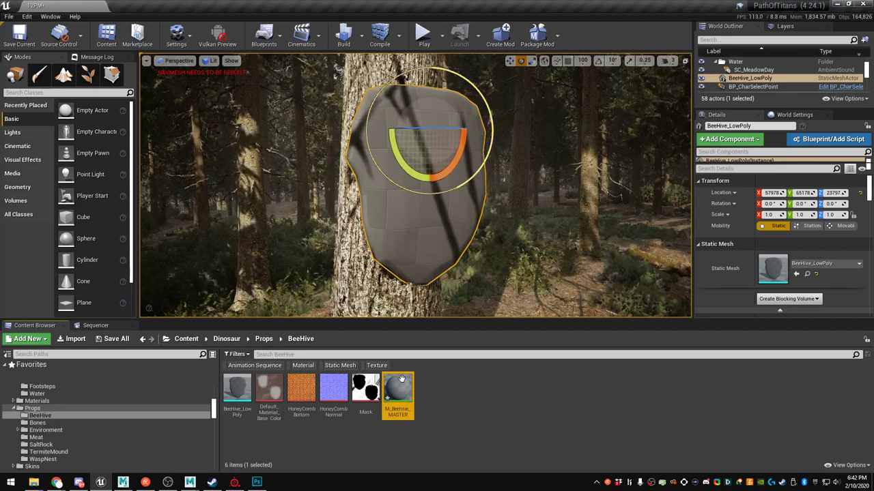
right_click(403, 375)
left_click(422, 218)
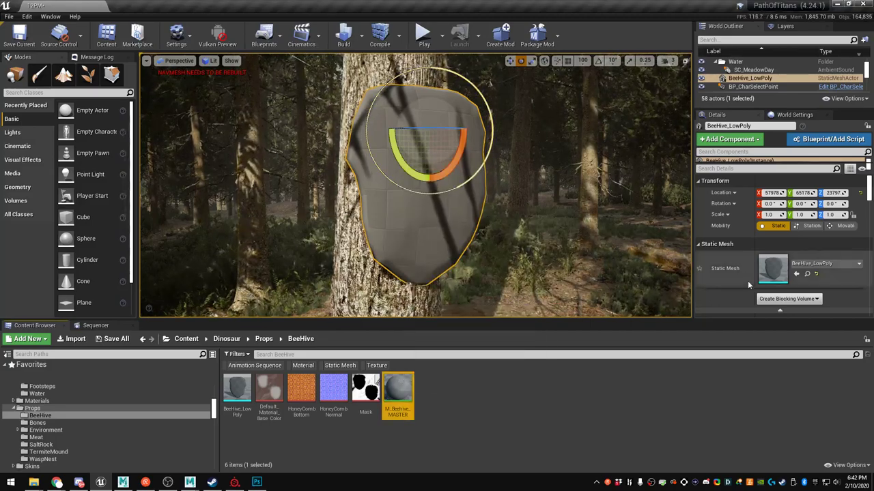
Assign M_Beehive_MASTER to Element 0 of the placed beehive mesh and open the material for editing
scroll(804, 272, "down", 3)
left_click(796, 243)
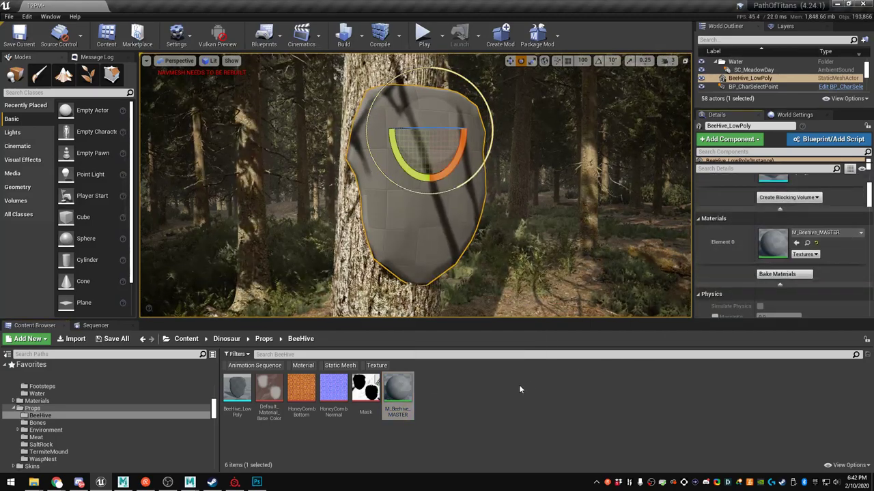
double_click(401, 394)
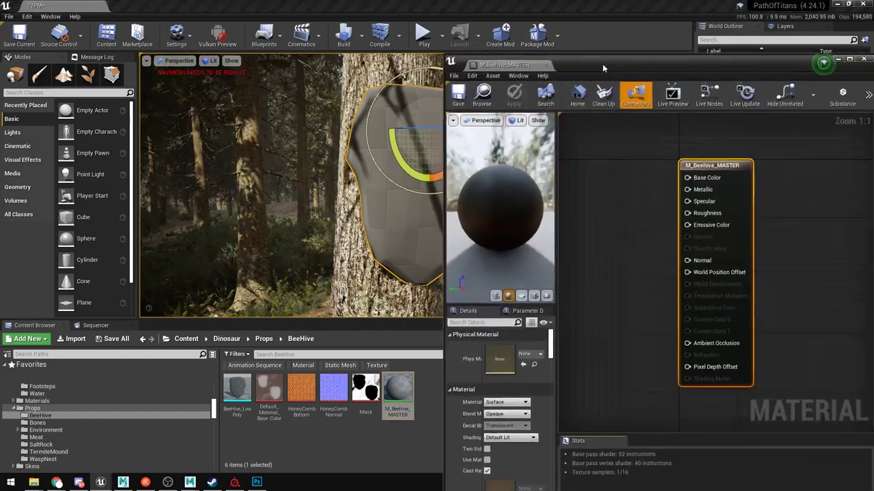
left_click_drag(603, 69, 622, 52)
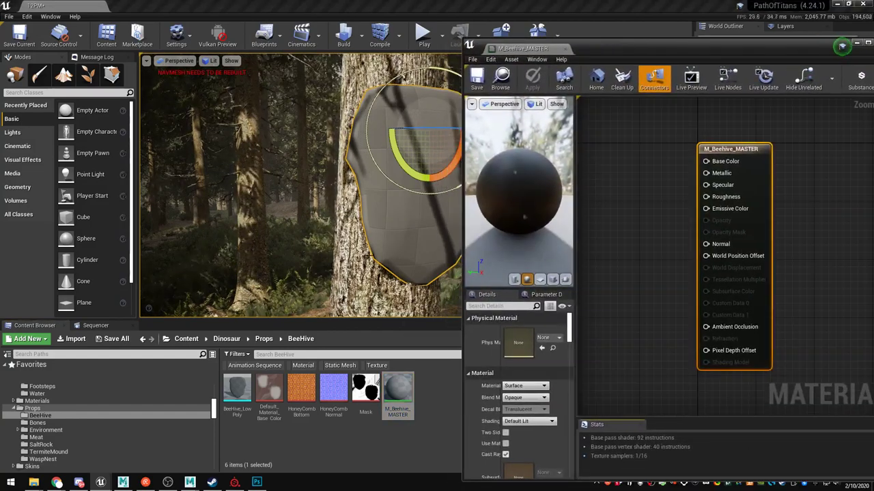
Add HoneyCombBottom and HoneyCombNormal to the material graph as texture samples, stacking the color sample above the normal sample
left_click(301, 396)
left_click_drag(335, 396, 632, 316, "ctrl")
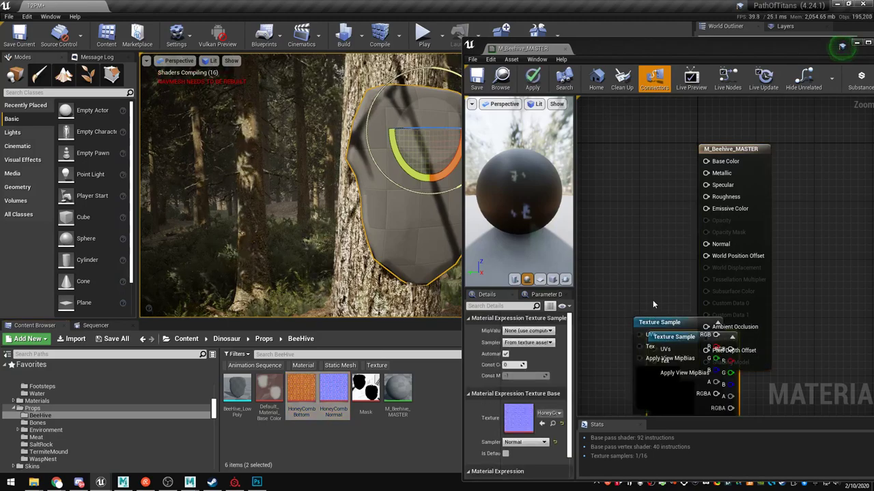
right_click_drag(653, 305, 746, 205)
left_click_drag(712, 222, 636, 246)
left_click(646, 227)
right_click_drag(646, 230, 698, 185)
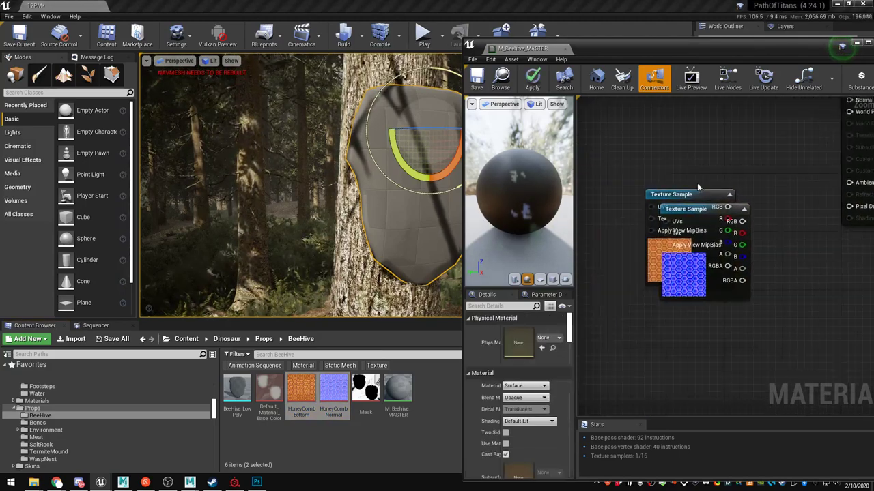
left_click_drag(682, 194, 697, 114)
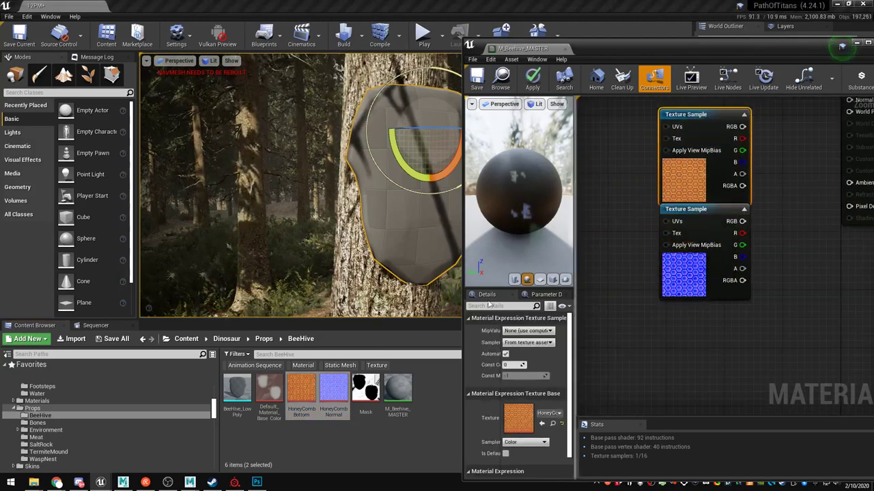
Add Default_Material_Base_Color and Mask to the graph as texture samples and maximize the material editor
left_click(268, 392)
left_click(365, 388, "ctrl")
right_click_drag(653, 283, 646, 368)
left_click_drag(365, 389, 659, 134)
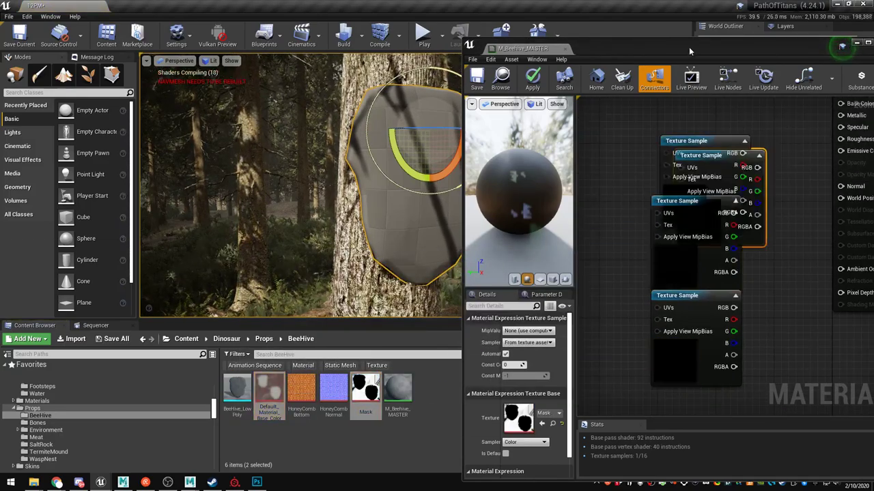
double_click(635, 48)
Arrange the four texture samples in a column without overlap: base color, Mask, HoneyCombBottom, HoneyCombNormal
right_click_drag(451, 222, 613, 300)
left_click_drag(494, 144, 594, 191)
mouse_move(527, 193)
left_mouse_down()
mouse_move(505, 145)
mouse_move(512, 74)
mouse_move(512, 194)
left_mouse_up()
left_click(574, 127)
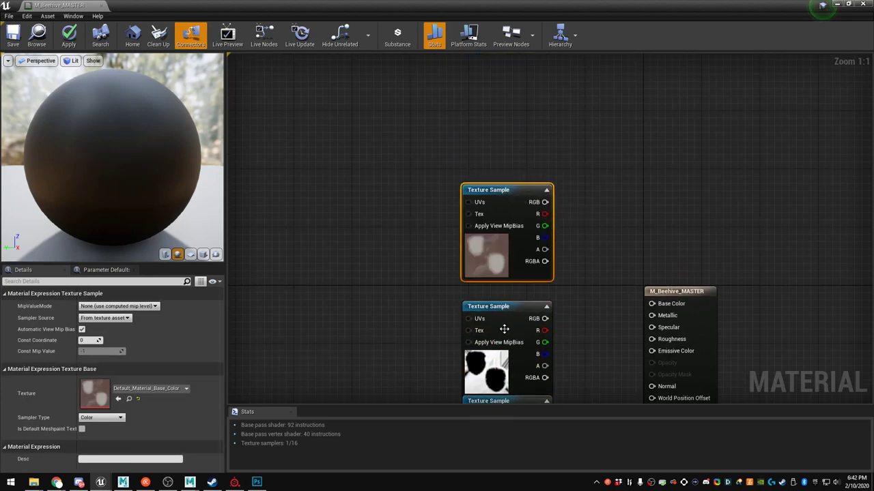
left_click_drag(503, 329, 506, 314)
left_click(570, 324)
right_click_drag(588, 356, 692, 179)
scroll(566, 249, "down", 2)
right_click_drag(549, 258, 506, 217)
left_click_drag(548, 268, 548, 286)
Add a Constant, a TextureCoordinate and a Multiply node beside the two honeycomb texture samples
left_click(460, 264)
scroll(463, 268, "up", 1)
left_click(427, 231)
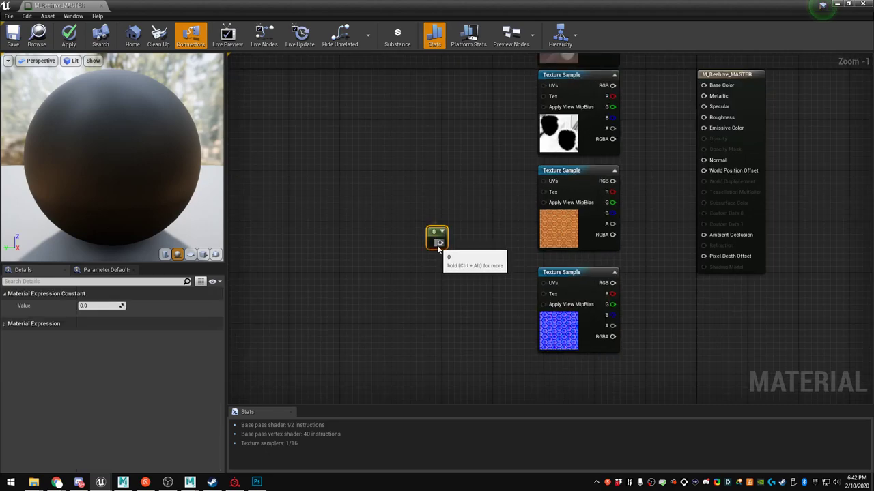
left_click(419, 225)
right_click(414, 210)
type("tex")
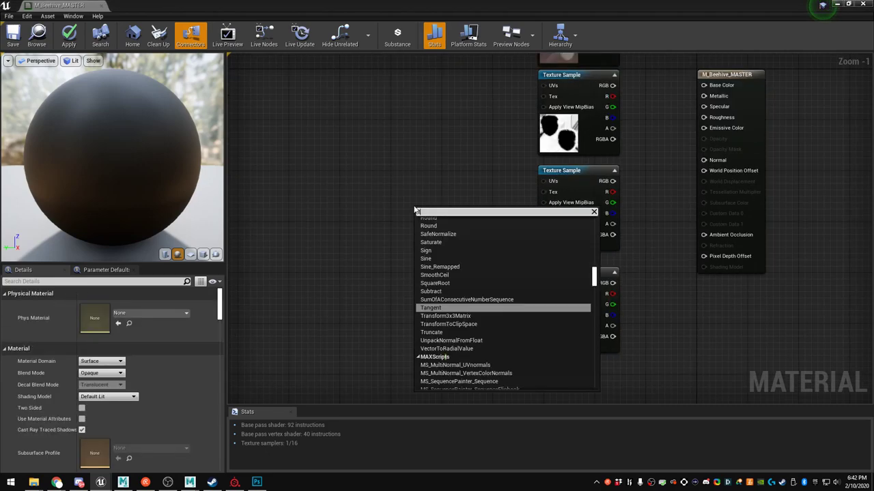
left_click(441, 274)
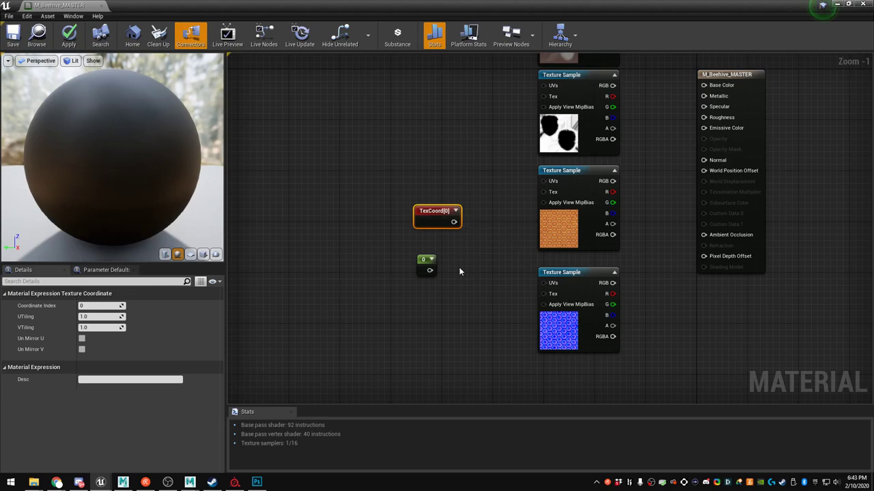
right_click(459, 271)
type("mul")
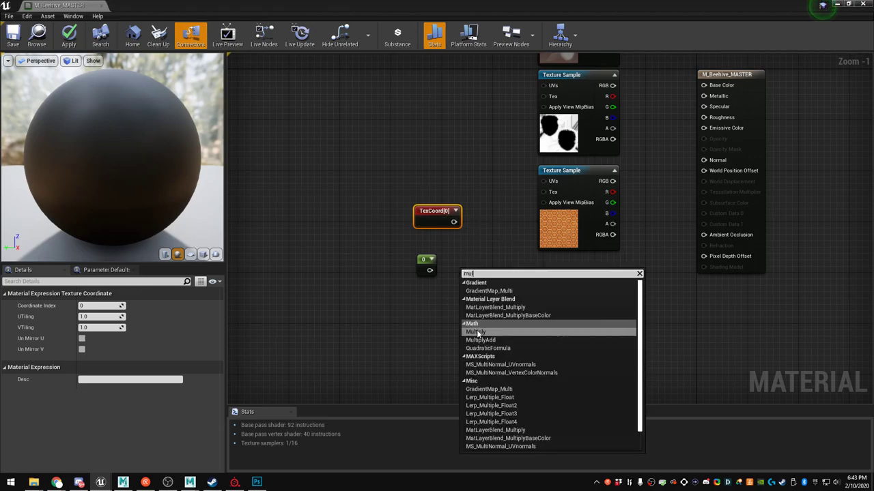
left_click(476, 333)
Convert the constant to a parameter named CombTiling with default value 2, and wire TexCoord and CombTiling into Multiply's A and B
left_click(426, 265)
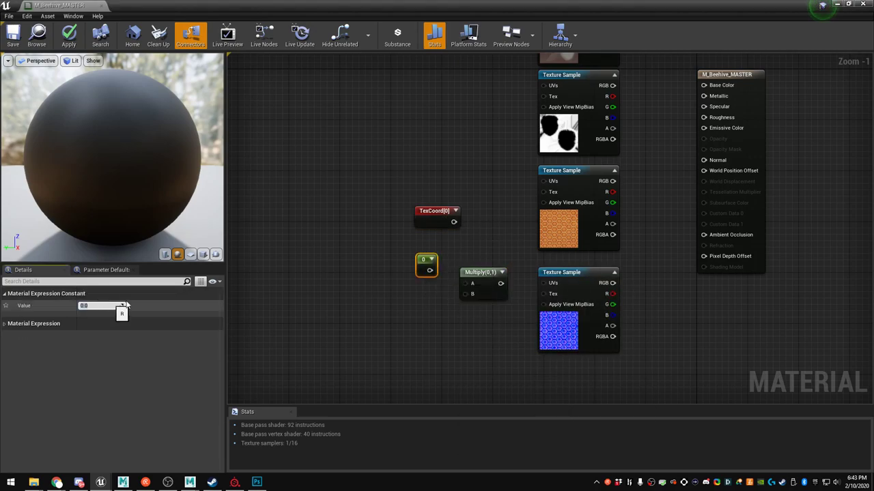
right_click(419, 264)
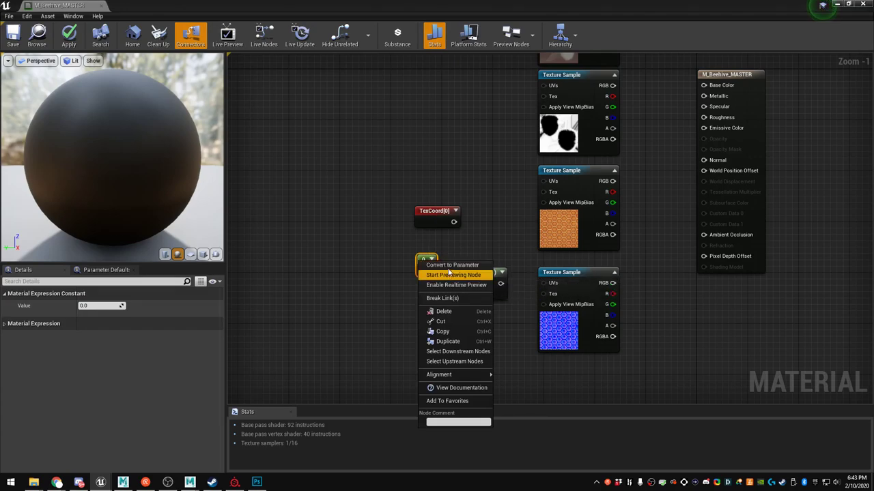
left_click(448, 266)
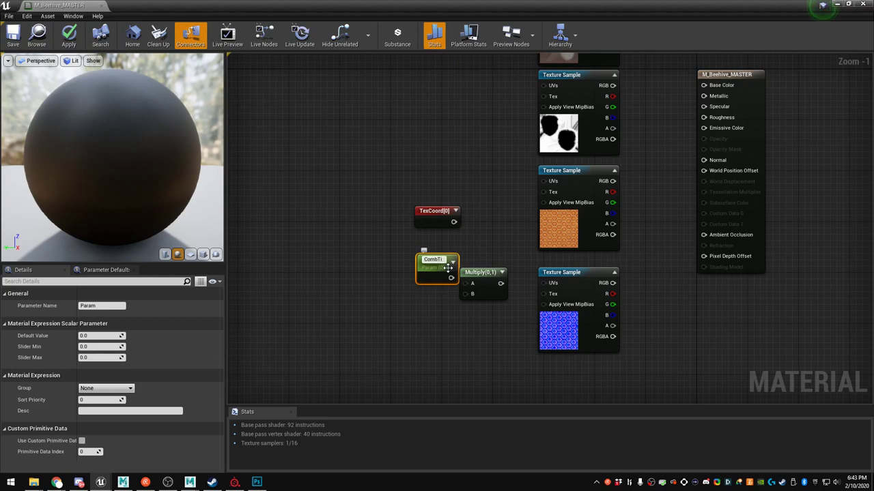
left_click_drag(447, 268, 471, 293)
left_click(438, 305)
left_click_drag(454, 222, 424, 227)
left_click(435, 215)
left_click_drag(426, 279, 426, 254)
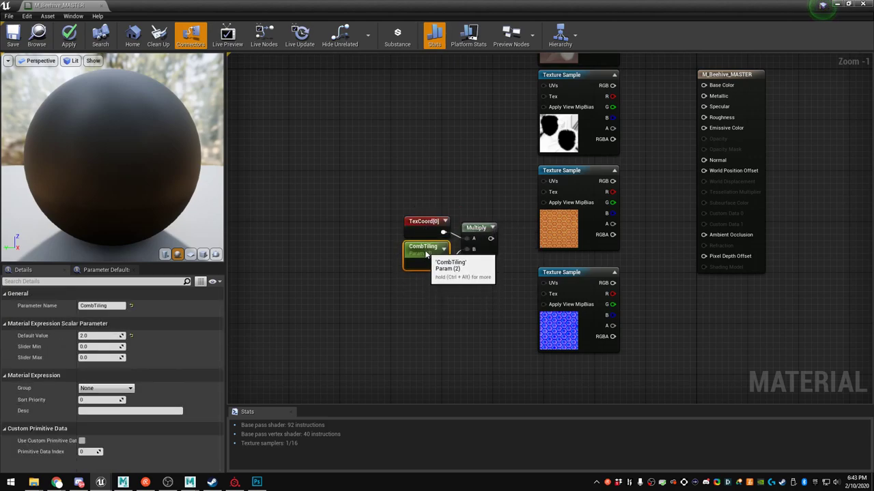
Connect the Multiply output to the UVs of both honeycomb texture samples and move this node group away from the material output
left_click_drag(490, 239, 543, 181)
left_click_drag(490, 238, 544, 283)
left_click_drag(371, 192, 441, 318)
left_click(510, 242)
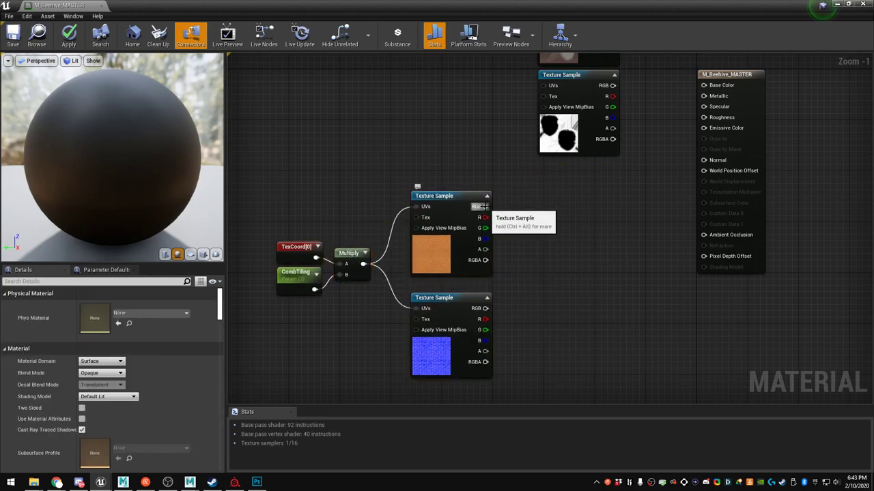
Add a Lerp node, connecting the Mask's RGB to Alpha and the HoneyCombBottom RGB to A
right_click_drag(600, 227, 602, 271)
right_click(602, 271)
type("lerp")
left_click(637, 321)
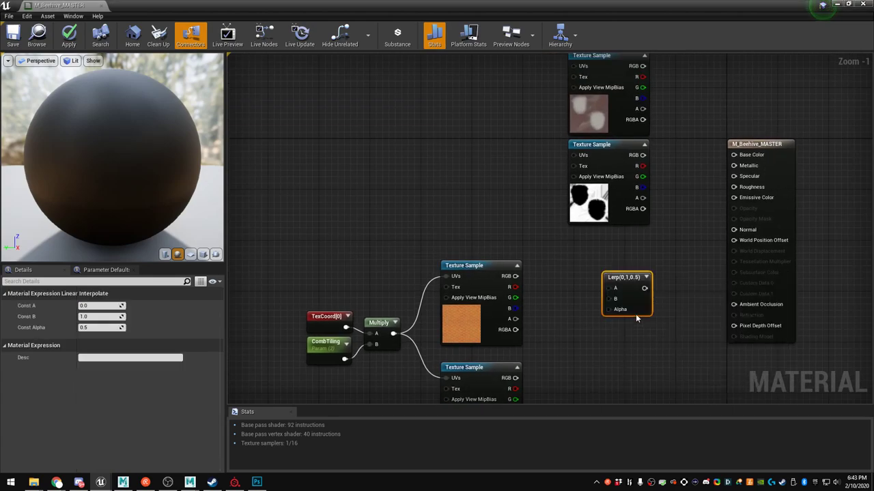
left_click_drag(646, 158, 608, 309)
left_click_drag(515, 276, 609, 288)
Move the Mask and base color texture samples into line above the honeycomb samples
left_click_drag(614, 155, 490, 184)
right_click_drag(581, 136, 582, 150)
left_click_drag(608, 69, 478, 100)
right_click_drag(602, 191, 635, 174)
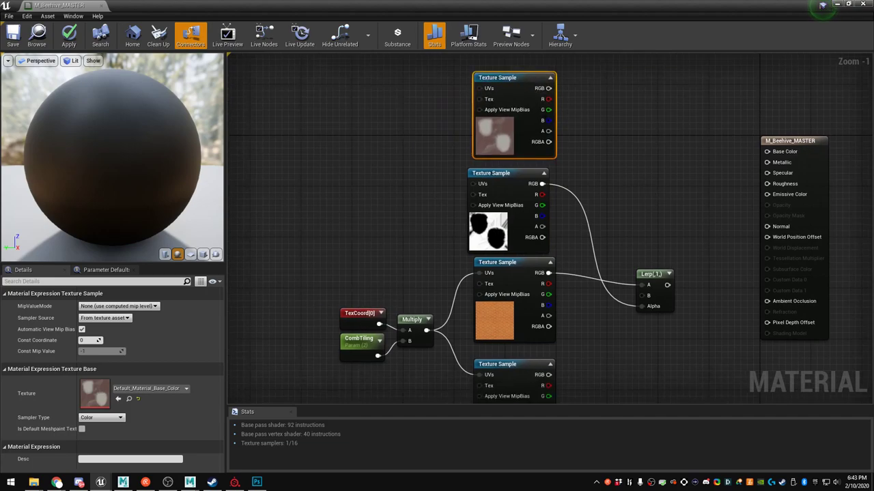
right_click_drag(651, 269, 617, 205)
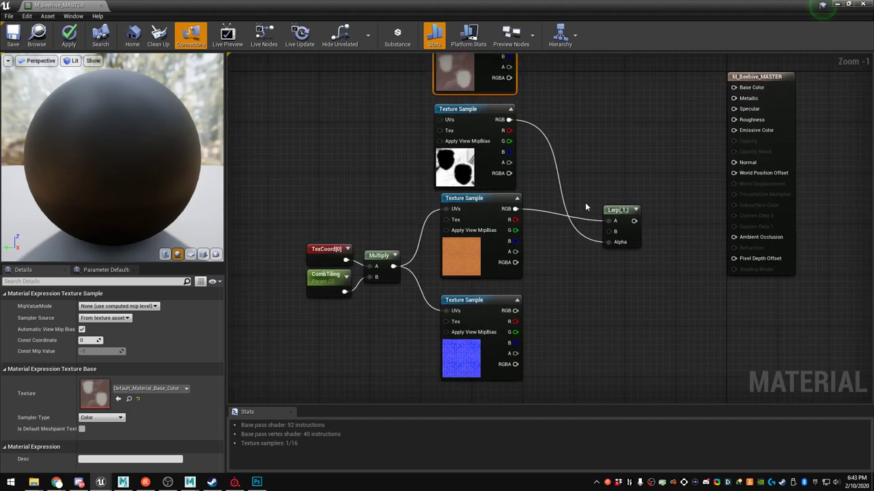
Duplicate the Lerp node below the original and connect the HoneyCombNormal RGB to the copy's A input
left_click(614, 215)
key("ctrl+c")
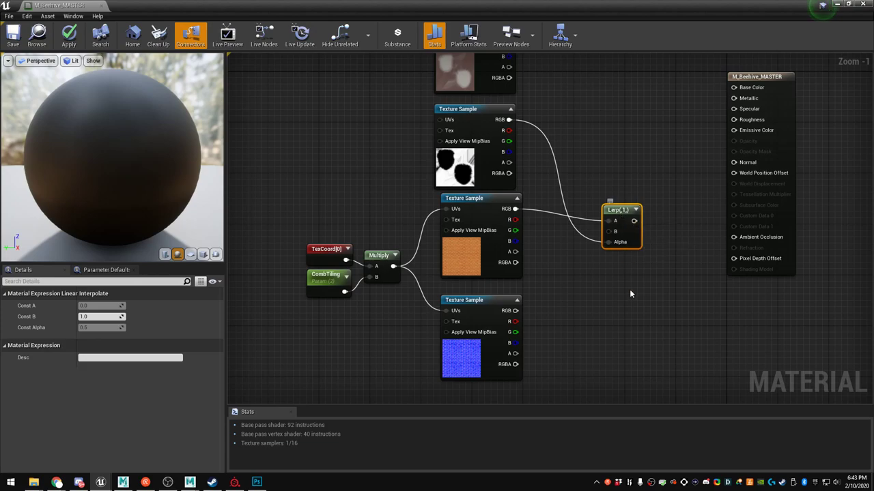
key("ctrl+v")
left_click_drag(638, 307, 615, 308)
left_click_drag(515, 311, 612, 311)
Connect the base color texture's RGB to B of the first Lerp and that Lerp's output to the material's Base Color
right_click_drag(588, 157, 587, 217)
left_click_drag(508, 84, 607, 296)
right_click_drag(607, 295, 568, 271)
left_click_drag(594, 256, 694, 126)
right_click_drag(630, 286, 650, 245)
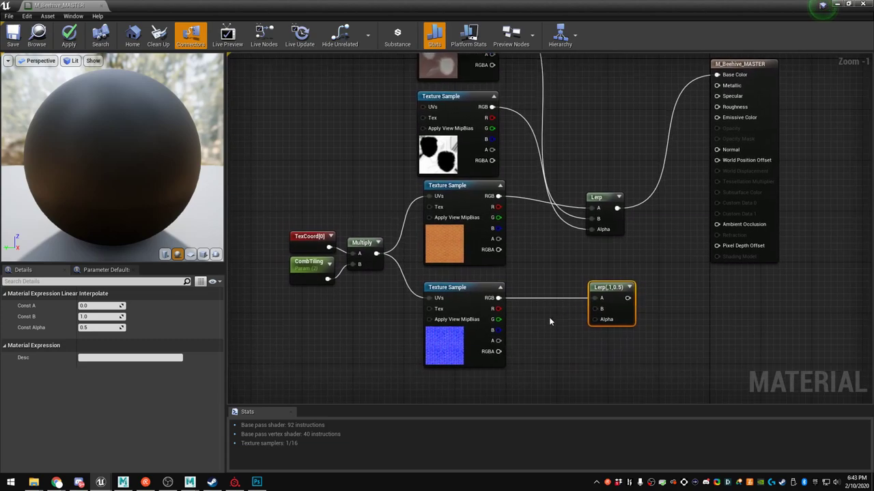
Add a Constant3Vector below the normal texture sample and set its R, G and B to 0.5, 0.5 and 1
right_click_drag(517, 326, 474, 361)
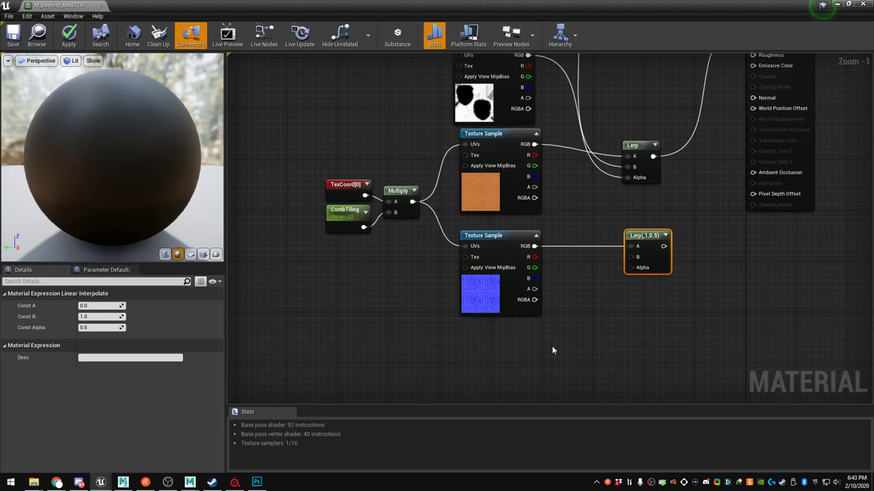
left_click(484, 349)
left_click(484, 349)
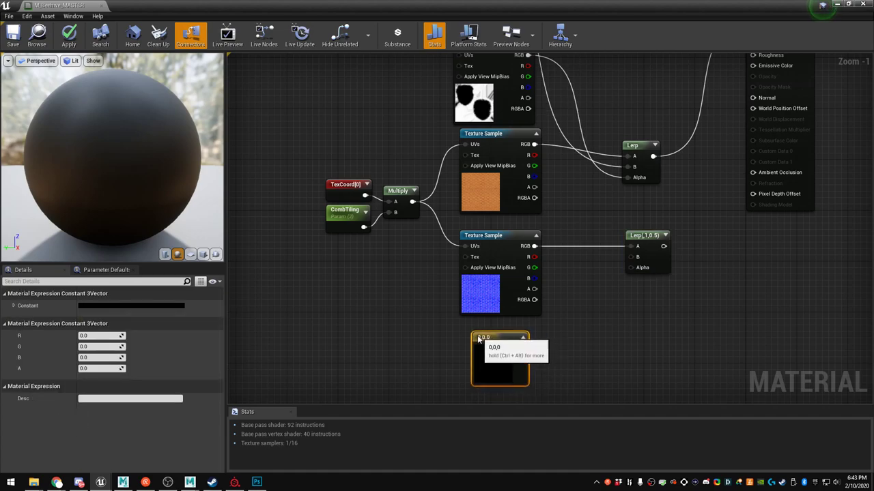
left_click(97, 336)
type("0.5")
key("Return")
left_click(91, 348)
type("0.5")
left_click(88, 358)
type("1")
Connect the flat normal vector to B and the Mask to Alpha of the second Lerp, and its output to the material's Normal
right_click_drag(330, 329, 301, 319)
left_click_drag(491, 340, 603, 249)
right_click_drag(603, 248, 504, 113)
left_click_drag(487, 85, 596, 298)
right_click_drag(596, 297, 575, 326)
left_click_drag(577, 326, 678, 178)
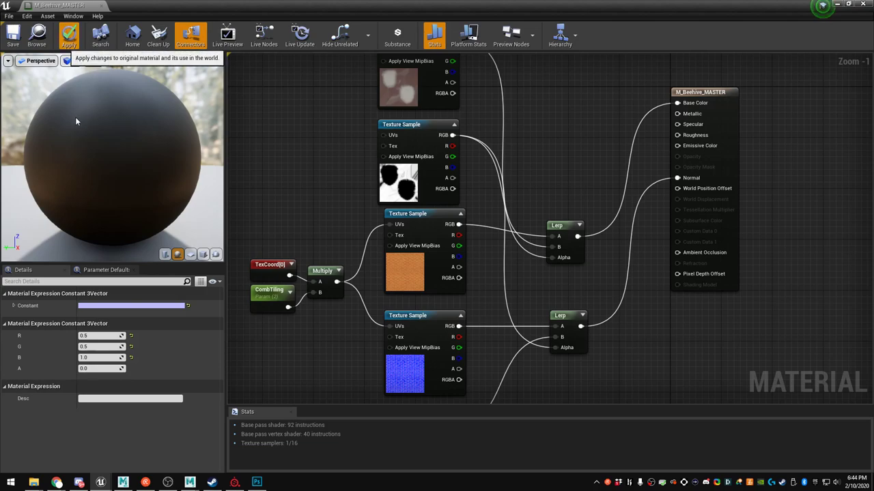
Apply the material changes and examine the honeycomb material on the placed beehive in the level viewport
mouse_move(76, 118)
left_mouse_down()
mouse_move(102, 140)
mouse_move(76, 129)
mouse_move(78, 102)
left_mouse_up()
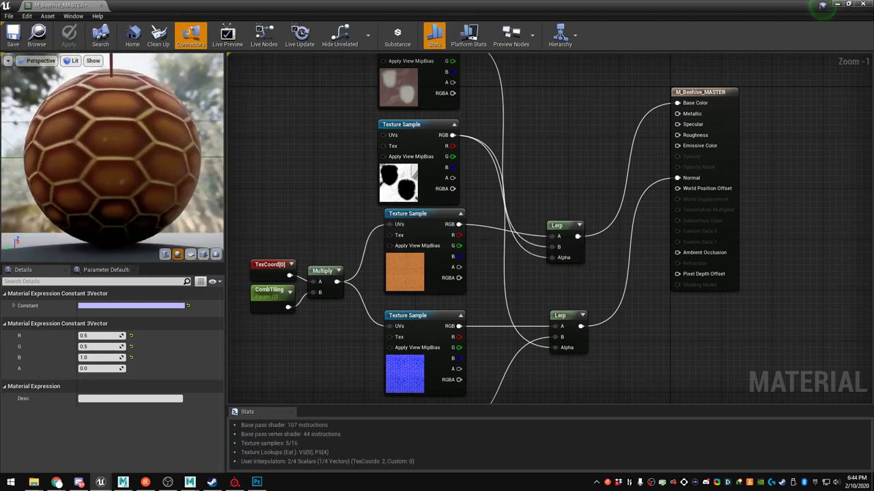
left_click_drag(753, 9, 773, 130)
mouse_move(478, 191)
right_mouse_down()
mouse_move(444, 187)
mouse_move(486, 191)
right_mouse_up()
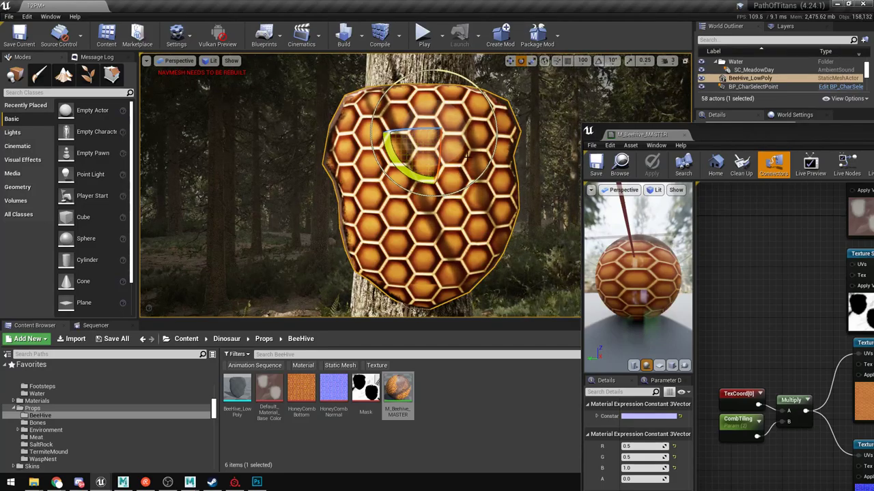
right_click_drag(466, 159, 476, 197)
key("w")
key("s")
key("s")
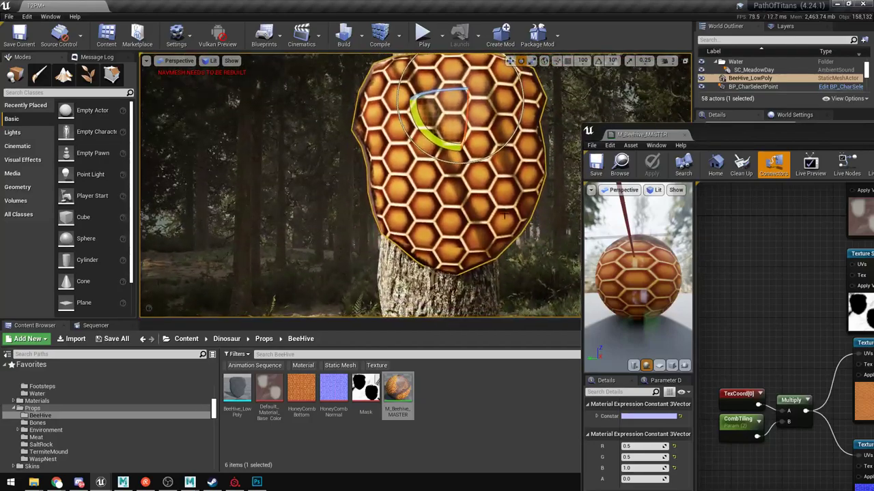
Raise the CombTiling parameter's default value to about 8.43 and inspect the finer honeycomb on the beehive up close
right_click_drag(760, 320, 792, 203)
left_click(759, 302)
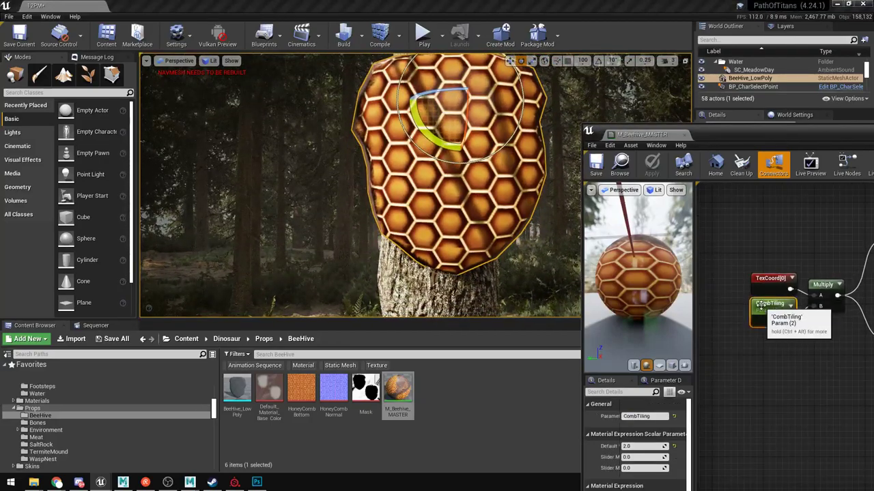
left_click_drag(644, 442, 643, 446)
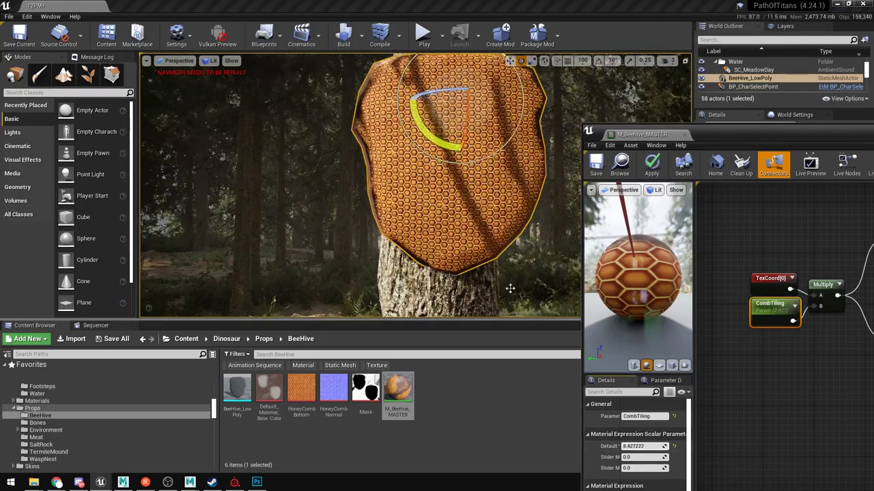
right_click_drag(471, 198, 475, 179)
key("Escape")
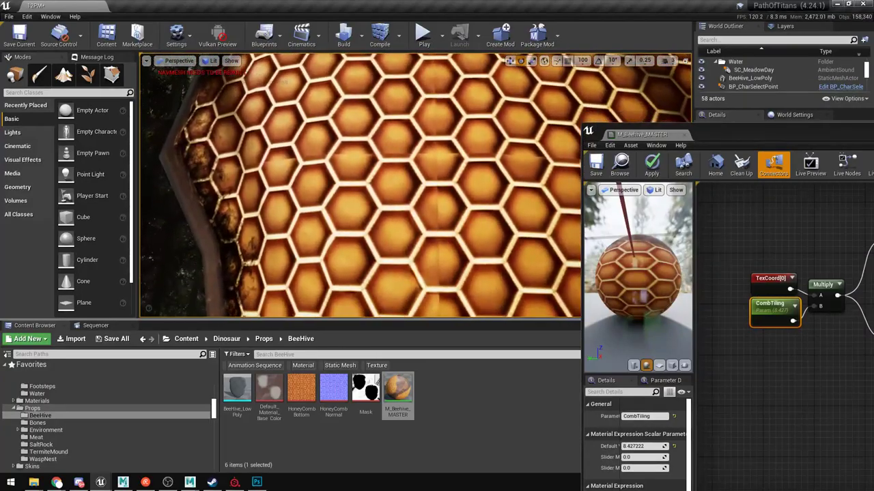
right_click_drag(471, 198, 492, 198)
Disconnect the second Lerp from the material's Normal input, apply the change and examine the beehive in the level
right_click_drag(798, 262, 703, 239)
right_click_drag(821, 254, 798, 314)
scroll(823, 286, "down", 4)
scroll(777, 344, "up", 1)
right_click_drag(822, 287, 793, 336)
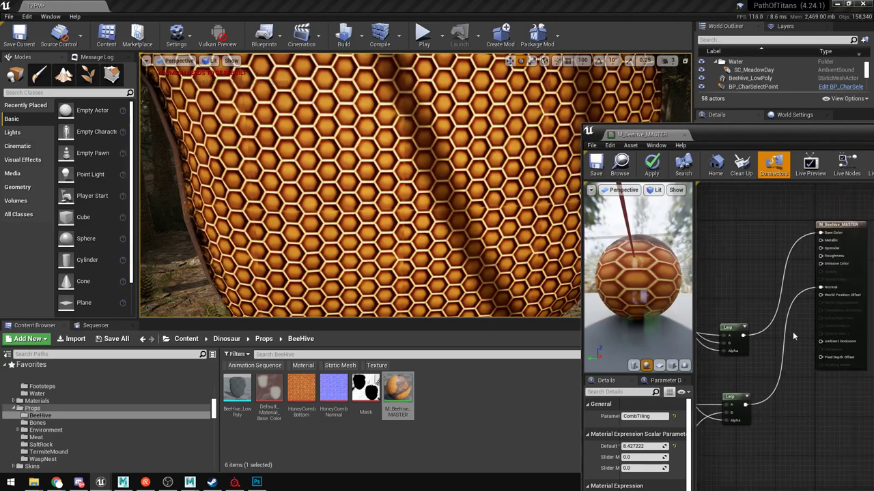
right_click(821, 288)
left_click(778, 299)
left_click(652, 167)
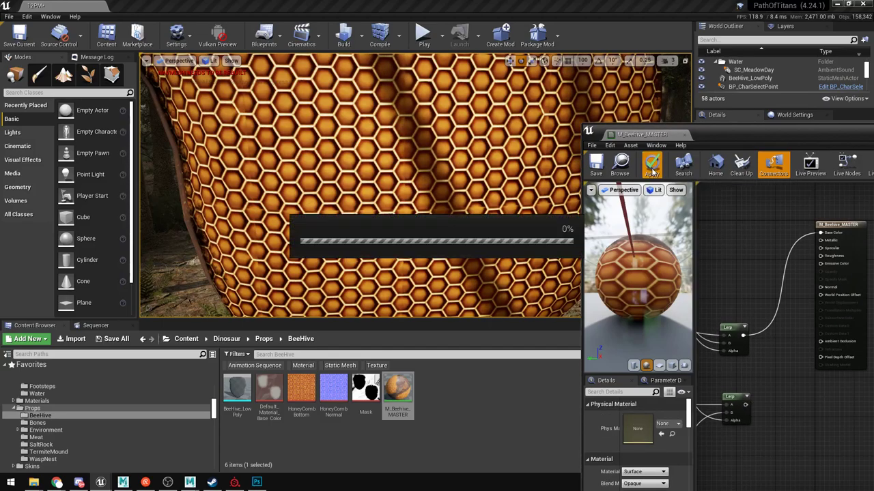
mouse_move(493, 226)
right_mouse_down()
mouse_move(506, 161)
mouse_move(490, 250)
mouse_move(486, 235)
mouse_move(471, 235)
mouse_move(478, 204)
mouse_move(467, 201)
mouse_move(497, 235)
mouse_move(493, 225)
right_mouse_up()
key("s")
key("w")
key("a")
key("w")
key("w")
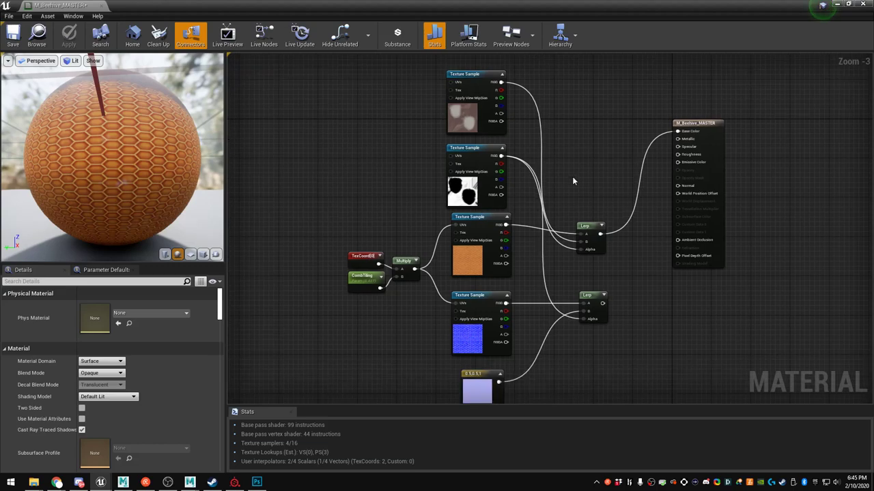
Add a Multiply node combining the base color texture's RGB with the first Lerp's output, and connect it to the material's Base Color
left_click(452, 80)
right_click_drag(572, 117, 585, 146)
right_click(601, 198)
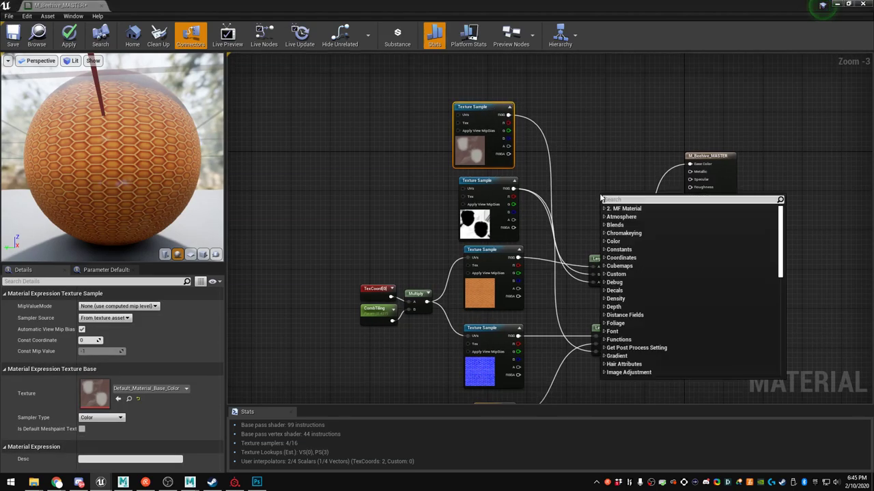
type("mult")
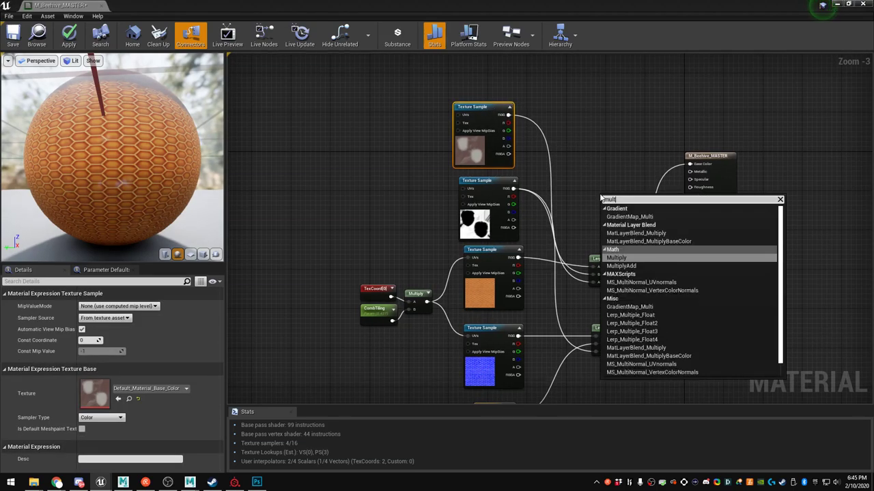
left_click(617, 258)
left_click_drag(614, 201, 647, 206)
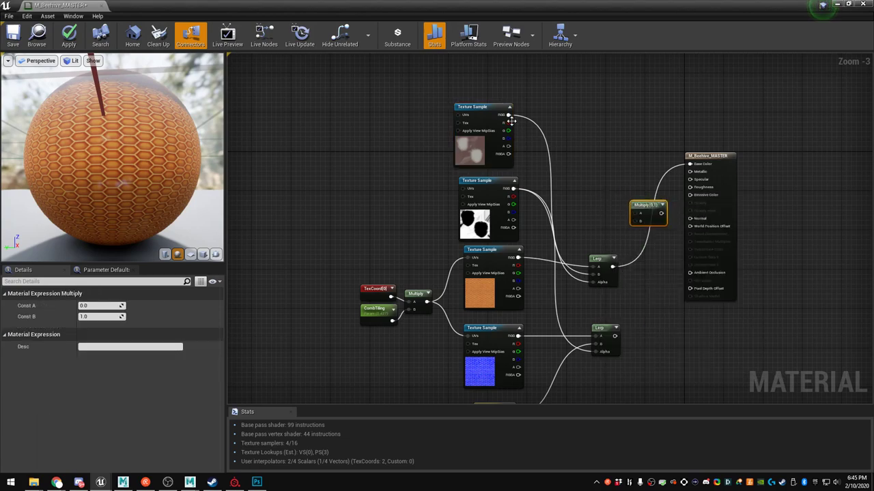
left_click_drag(508, 115, 635, 213)
left_click_drag(613, 266, 690, 165)
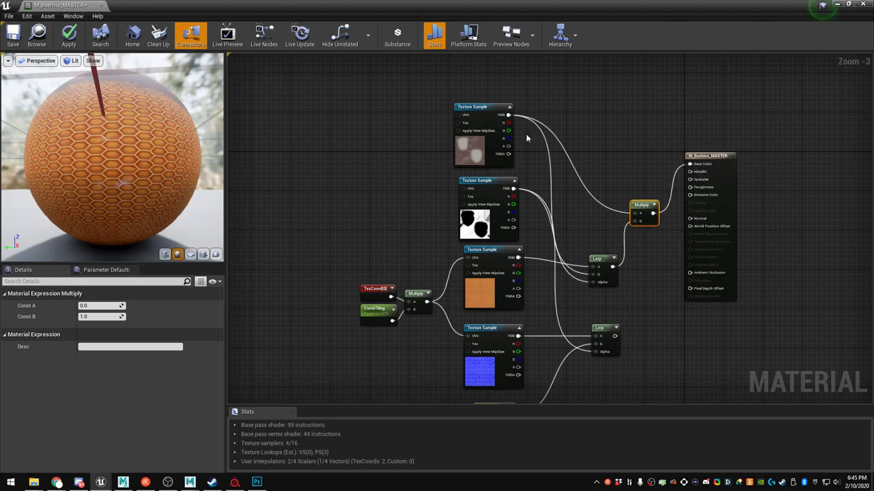
Apply the material changes and examine the darkened honeycomb on the beehive from several distances in the level
left_click(69, 36)
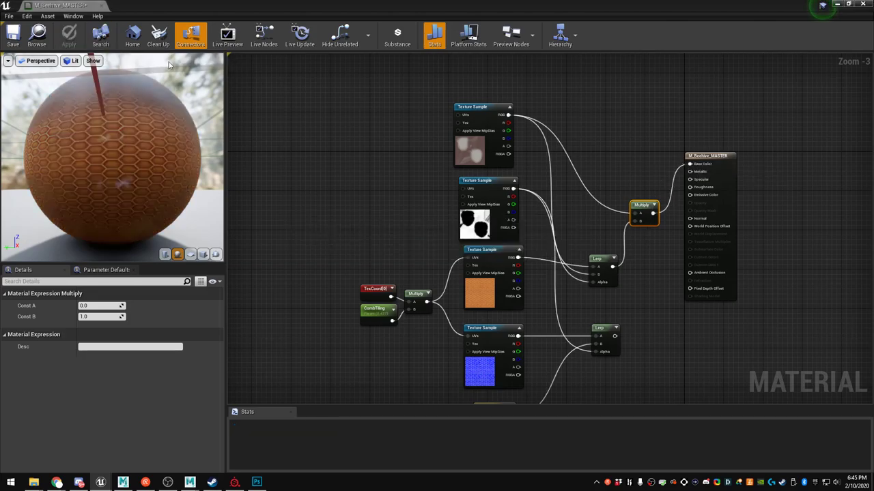
left_click_drag(133, 5, 746, 170)
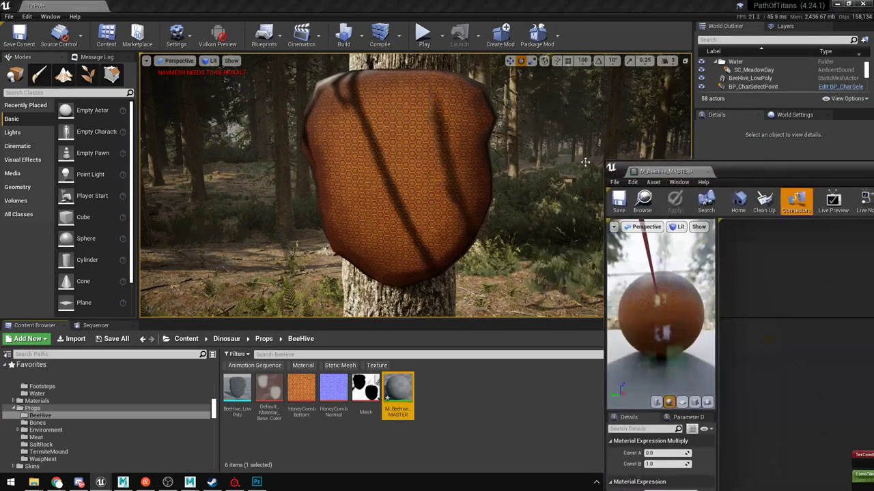
right_click_drag(532, 178, 580, 187)
key("w")
right_click_drag(437, 184, 376, 181)
key("s")
right_click_drag(417, 154, 512, 158)
left_click(417, 153)
key("w")
key("a")
mouse_move(418, 150)
left_mouse_down()
mouse_move(452, 112)
mouse_move(419, 150)
left_mouse_up()
left_click_drag(734, 174, 644, 108)
key("d")
right_click_drag(382, 135, 341, 136)
key("s")
key("Escape")
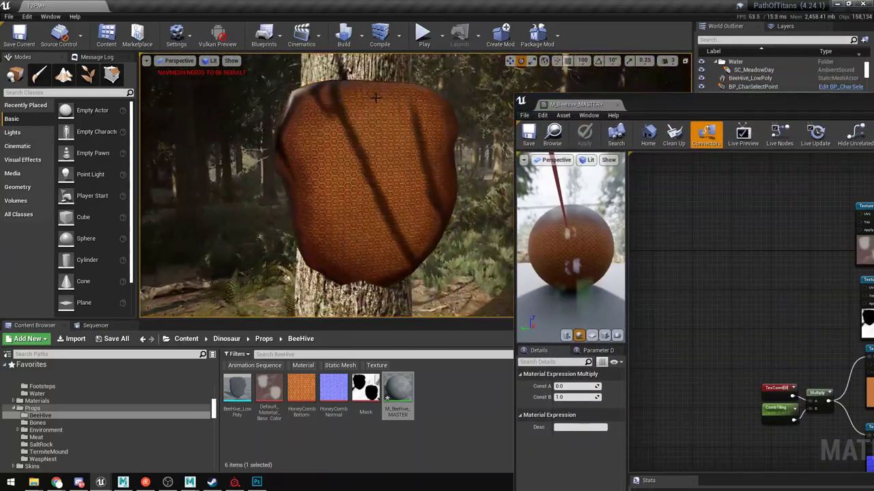
Tilt and enlarge the beehive on the tree trunk, and check its honeycomb surface up close
left_click(381, 151)
left_click_drag(393, 129, 394, 151)
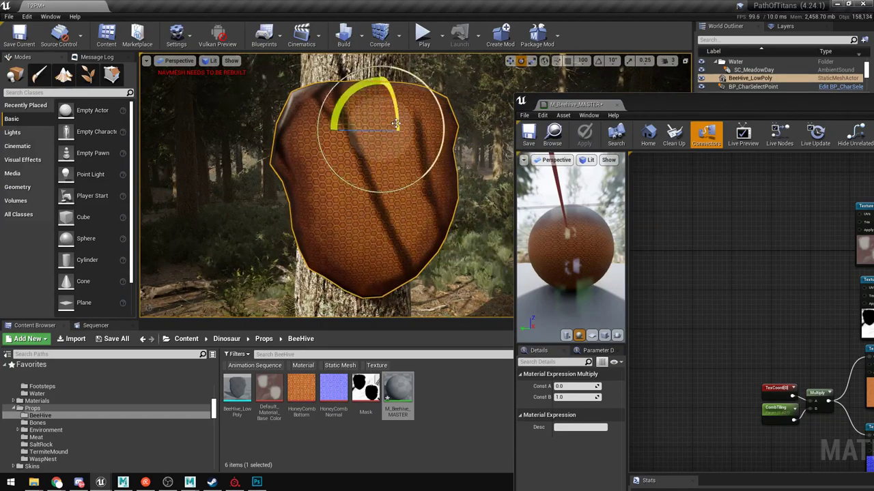
key("Escape")
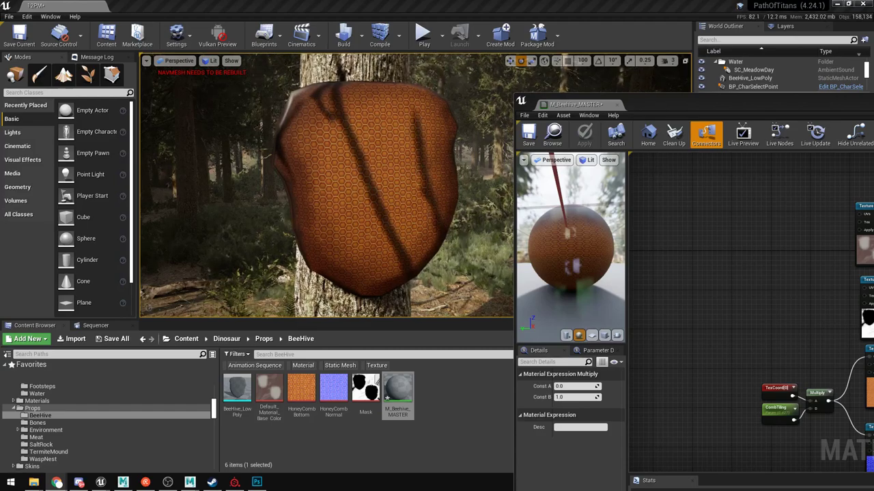
left_click(435, 179)
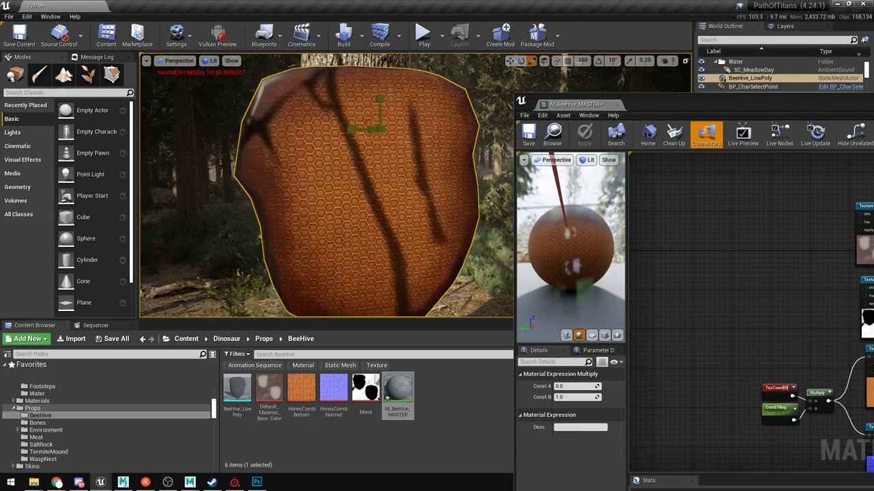
key("f")
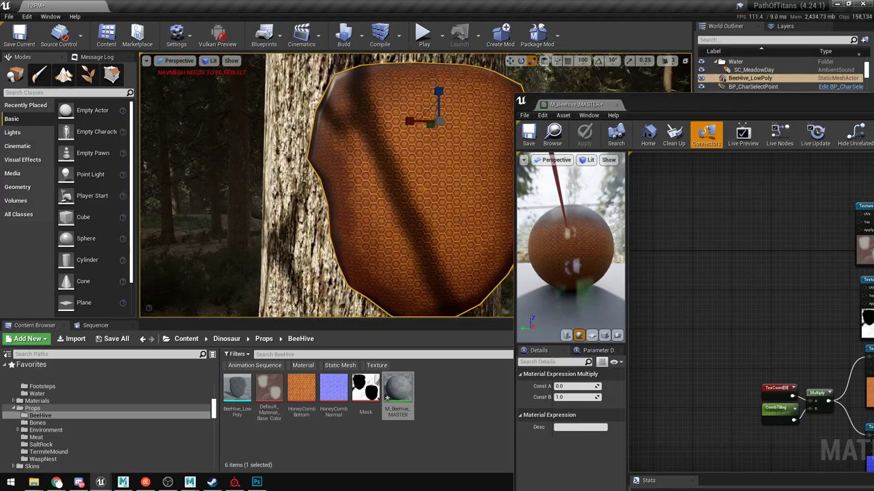
scroll(410, 185, "down", 3)
scroll(426, 169, "up", 5)
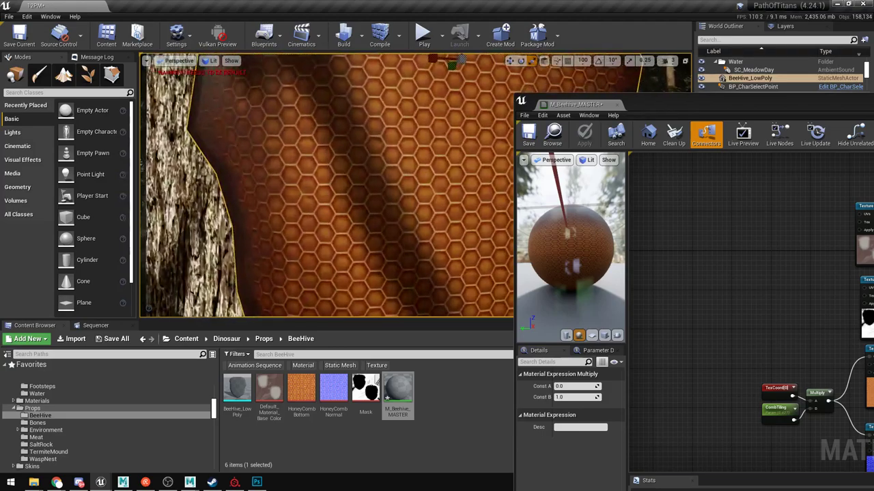
scroll(426, 169, "down", 4)
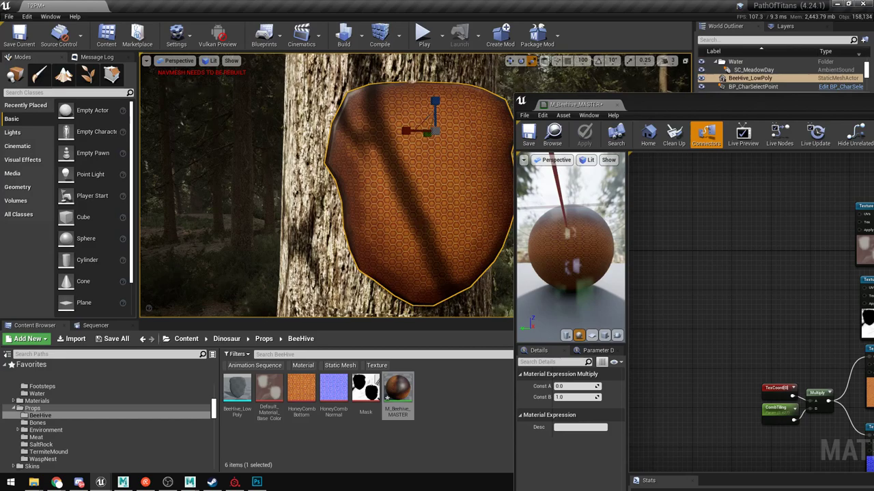
Switch to Substance Painter, show the procedural textures and add a fill layer above the mask layer
left_click(235, 482)
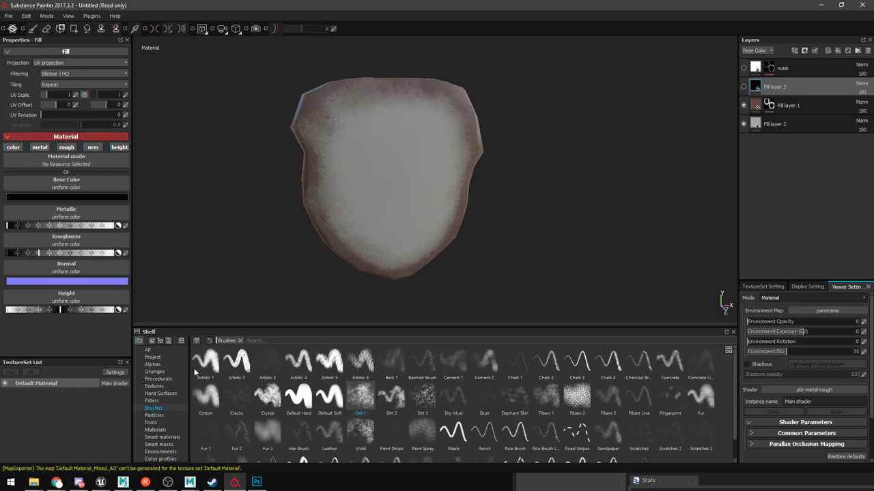
left_click(160, 379)
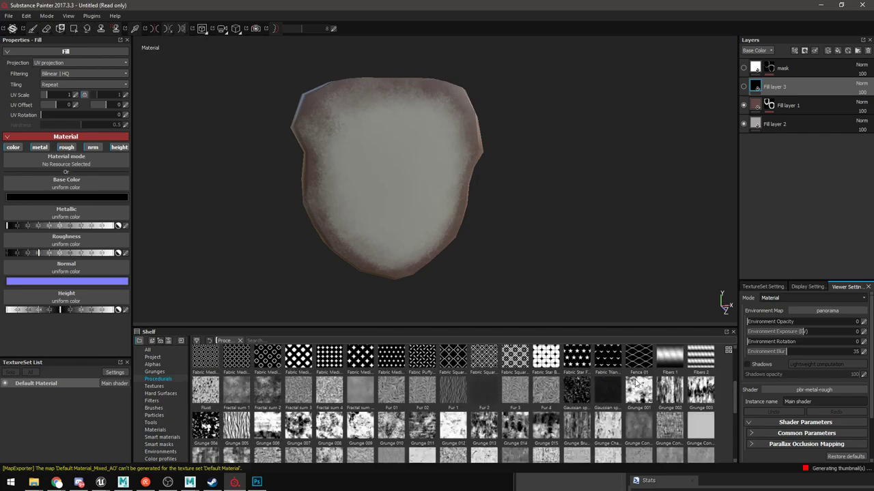
left_click(829, 71)
left_click(838, 53)
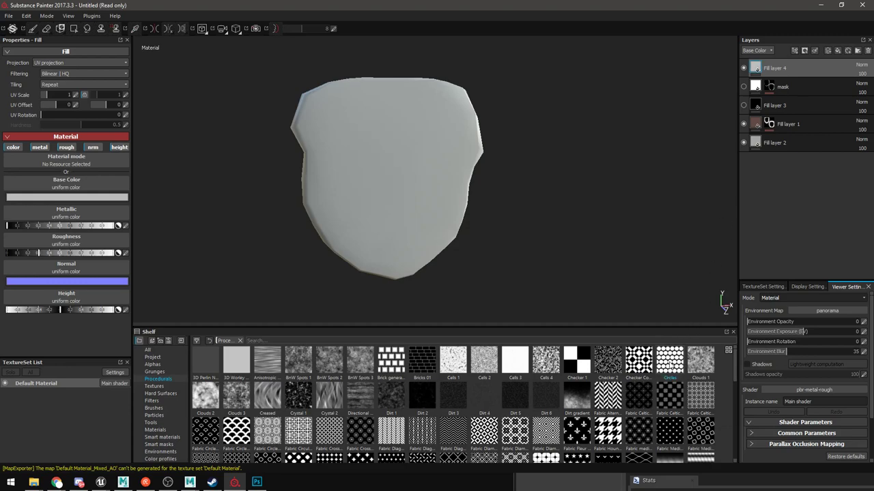
Assign the Circles procedural to the new fill layer's base color and set its Tile to 16
left_click_drag(674, 367, 94, 184)
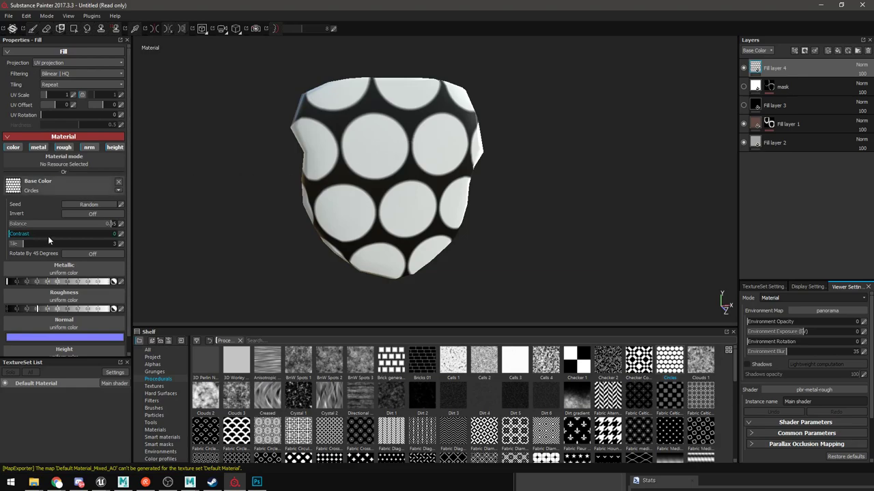
left_click_drag(24, 247, 148, 247)
left_click_drag(343, 185, 435, 175, "alt")
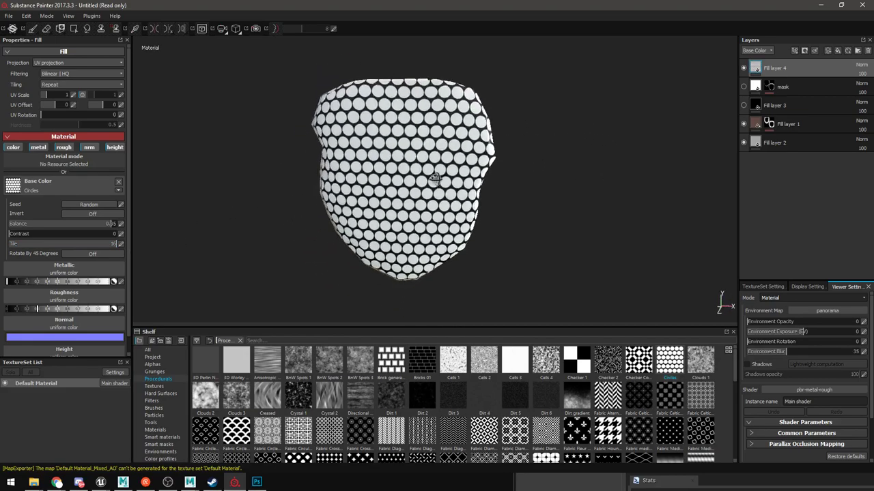
Compare the hexagon procedurals, replace Circles with Hexagon as the fill layer's base color and set its Tile to 8
scroll(609, 420, "down", 3)
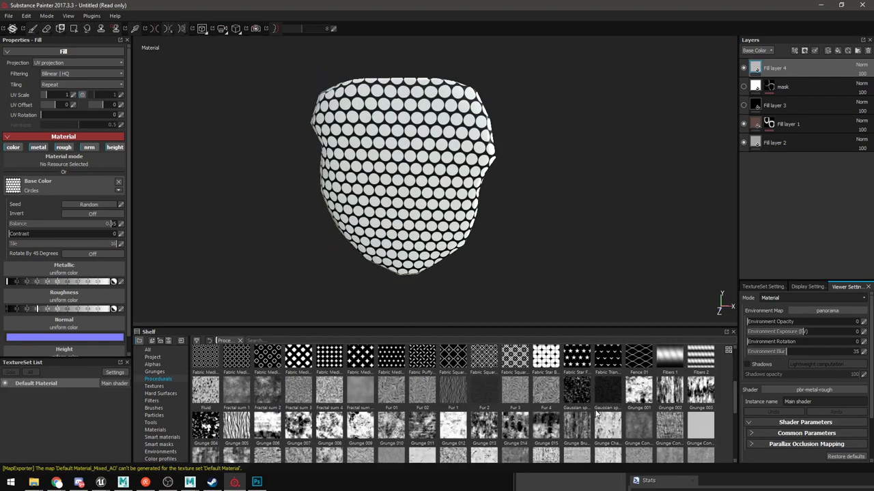
scroll(596, 413, "down", 3)
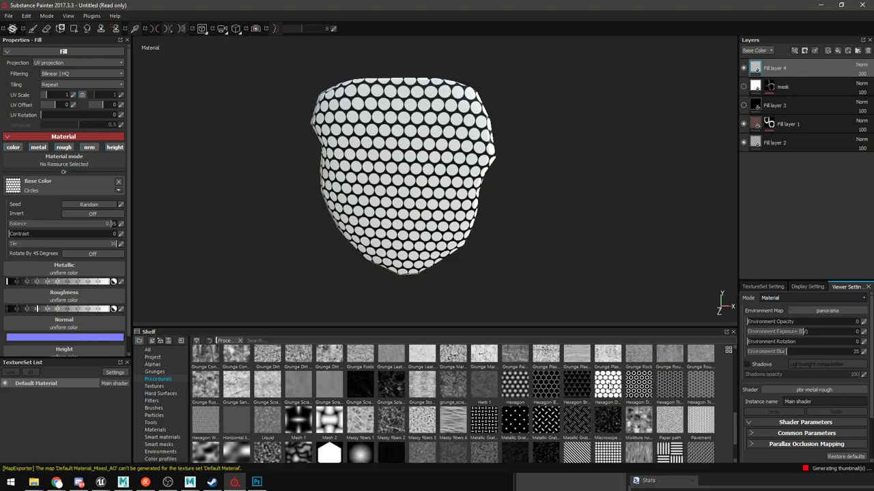
mouse_move(552, 394)
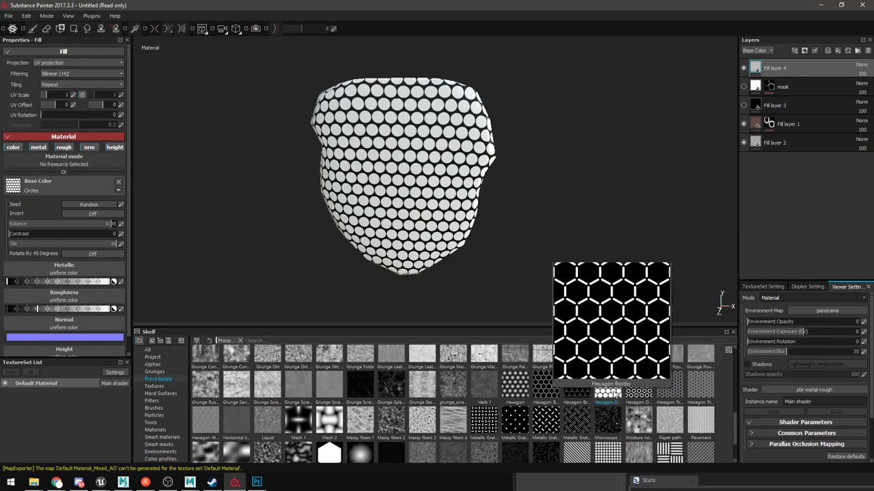
mouse_move(618, 393)
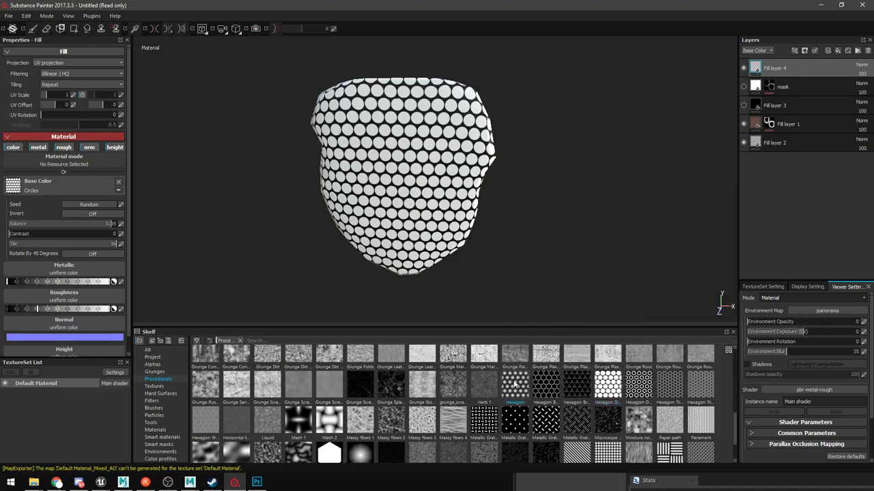
mouse_move(515, 386)
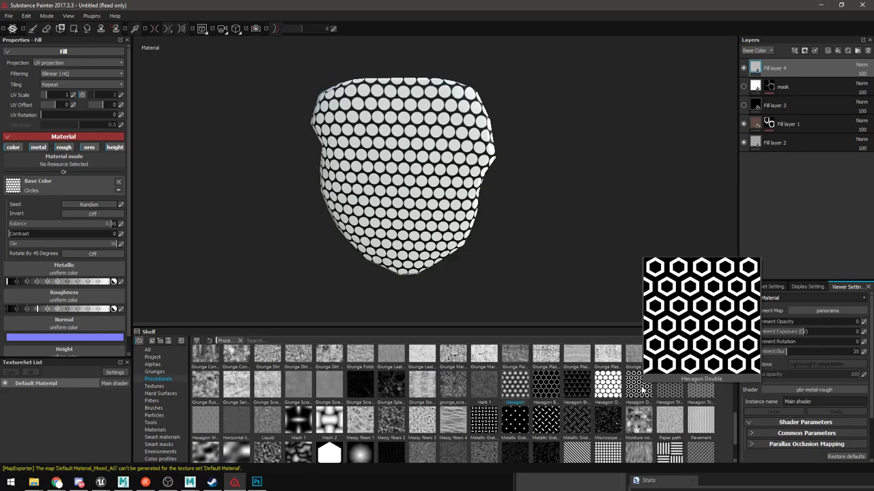
left_click_drag(522, 389, 59, 186)
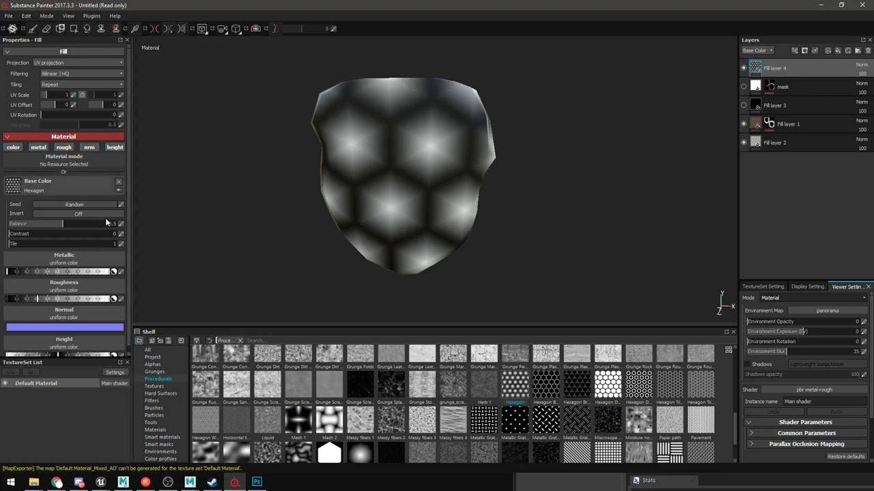
left_click_drag(95, 252, 162, 256)
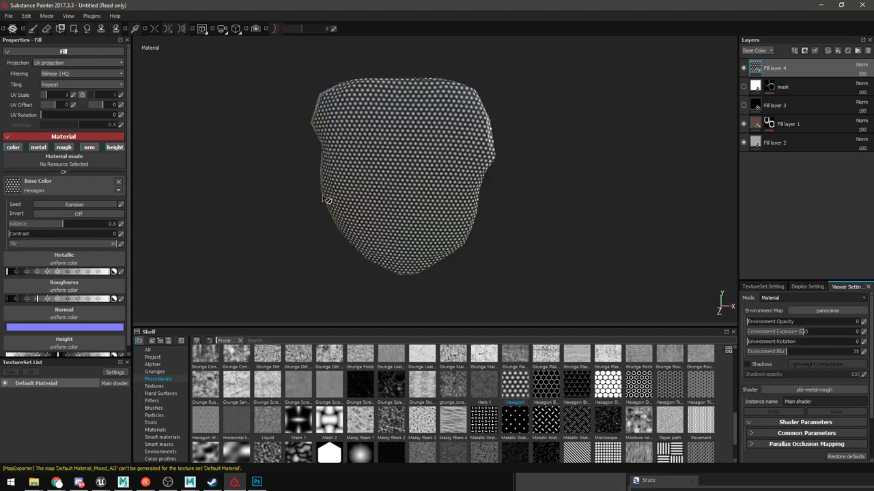
scroll(339, 196, "up", 1)
middle_click_drag(360, 192, 361, 204, "alt")
scroll(365, 209, "up", 1)
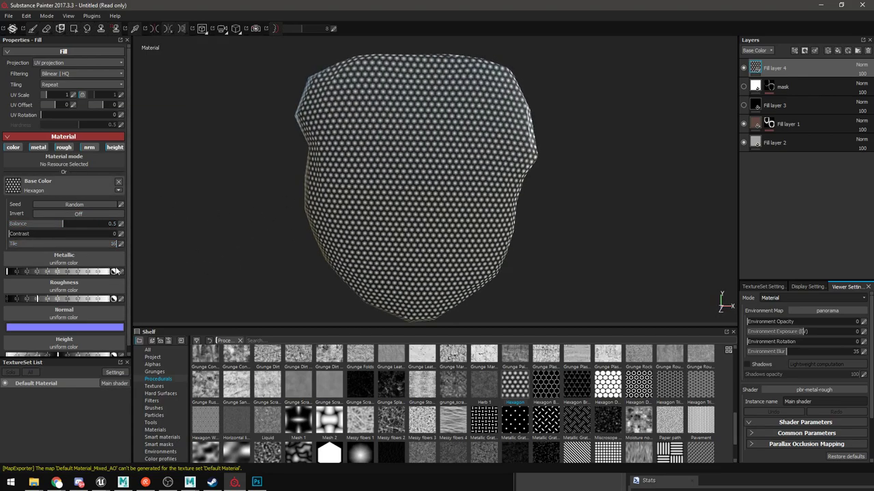
left_click_drag(115, 245, 59, 247)
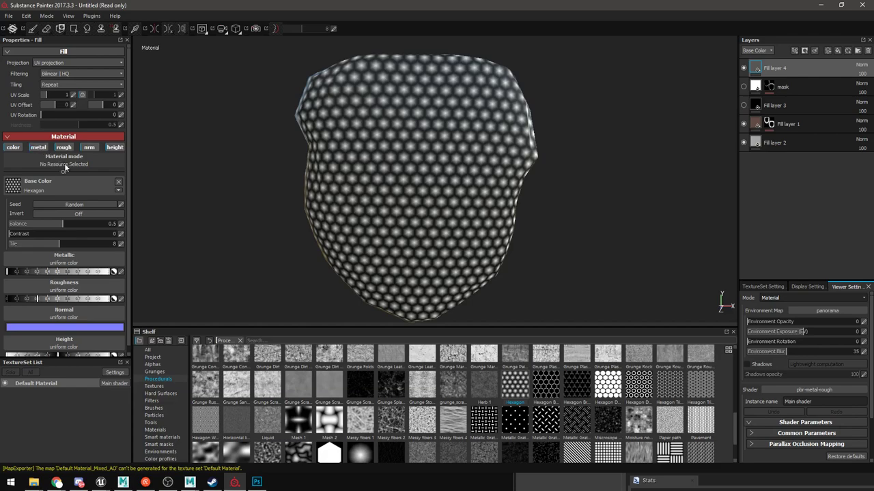
Lower the fill layer's uniform Height value and inspect the hexagon surface from the side
scroll(61, 316, "down", 1)
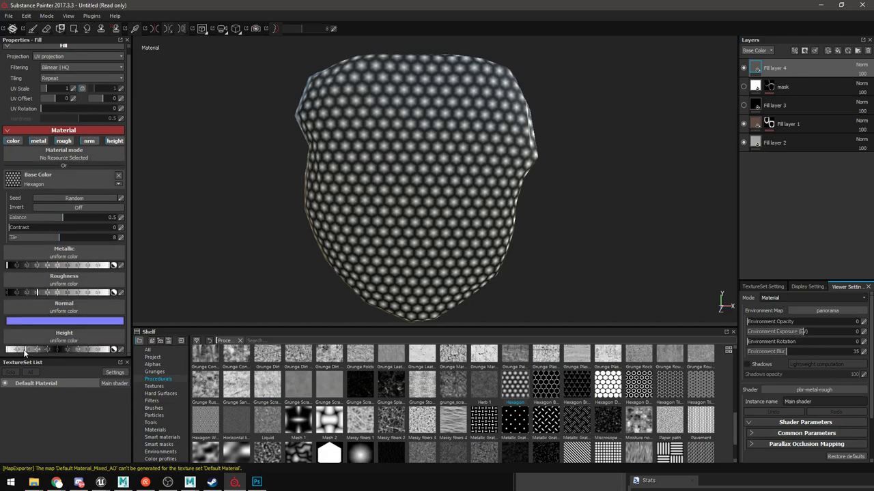
left_click_drag(24, 350, 30, 350)
left_click_drag(319, 236, 383, 235, "alt")
right_click_drag(382, 235, 423, 234, "alt")
mouse_move(423, 234)
left_mouse_down("alt")
mouse_move(486, 234)
mouse_move(486, 241)
left_mouse_up("alt")
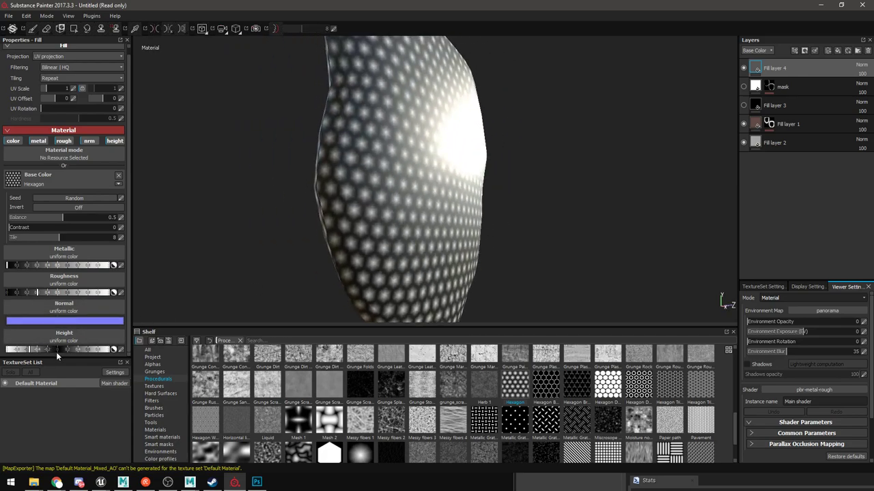
Adjust the fill layer's uniform Height value and raise its uniform Roughness to soften the glossy highlight
left_click_drag(91, 351, 78, 350)
mouse_move(37, 292)
left_mouse_down()
mouse_move(66, 292)
mouse_move(43, 291)
left_mouse_up()
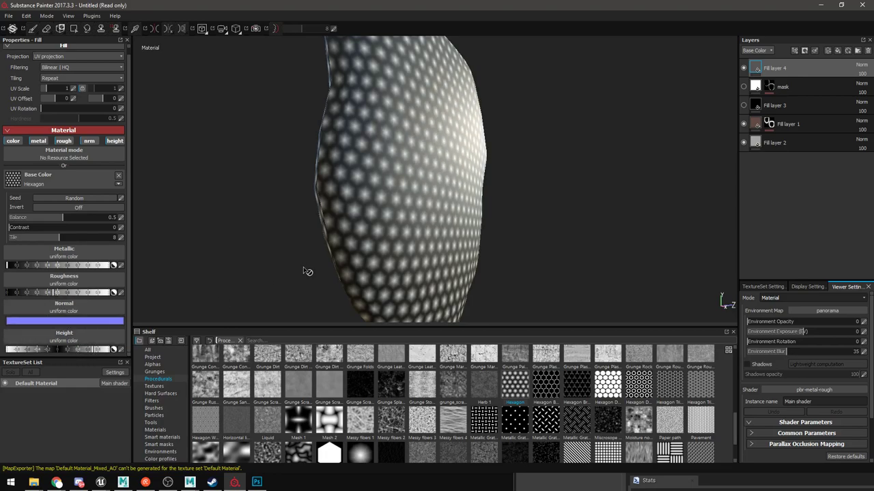
Preview the Base Color channel on its own in Solo mode and return the viewport to Material mode
left_click(770, 298)
left_click(767, 305)
left_click(775, 298)
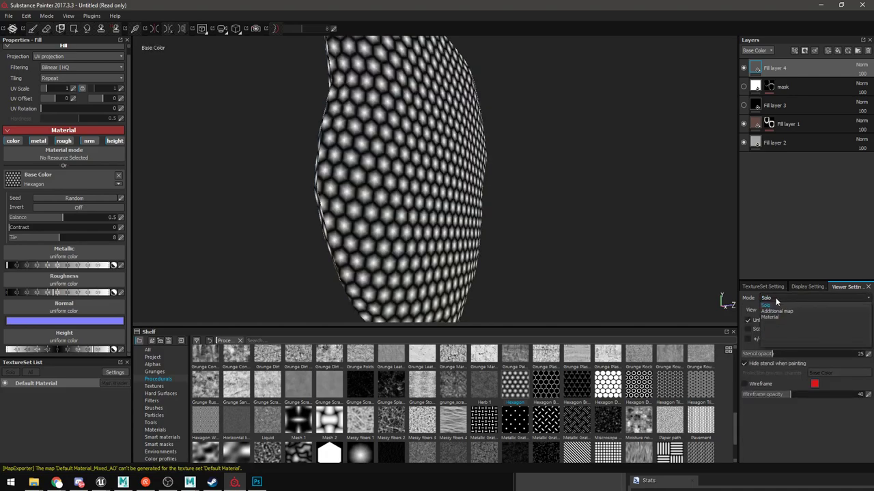
left_click(774, 316)
left_click(801, 308)
Isolate the Height channel in Solo mode and slightly lower the fill layer's uniform Height value
left_click(788, 298)
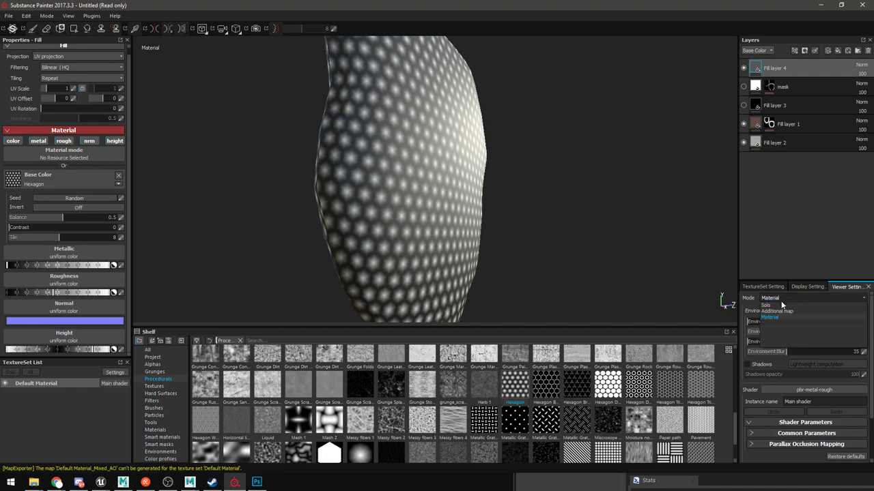
left_click(783, 306)
left_click(783, 311)
left_click(778, 344)
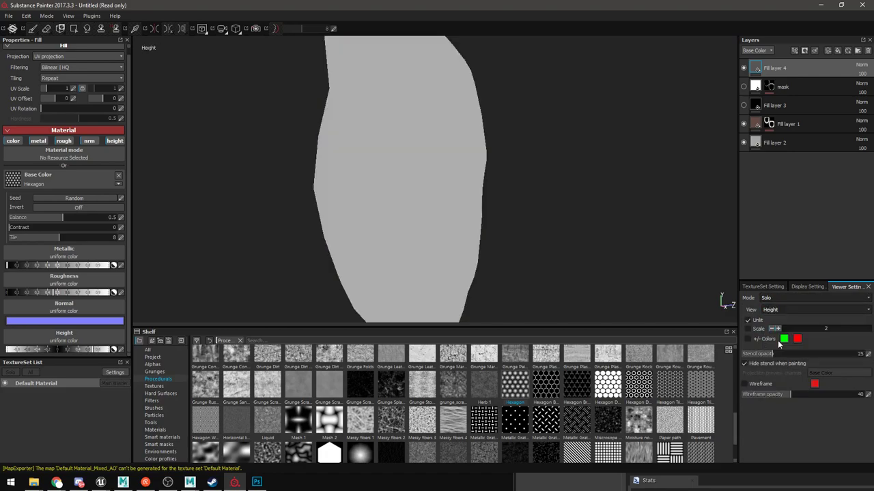
left_click_drag(508, 225, 332, 266, "alt")
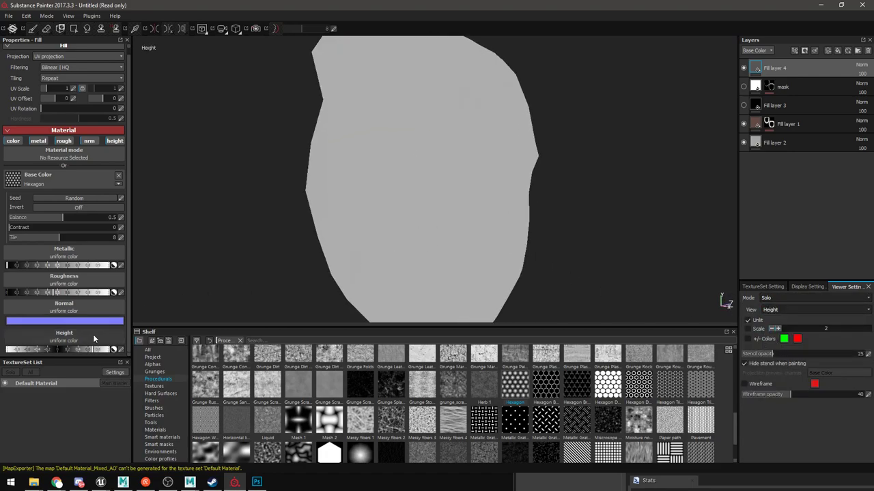
mouse_move(94, 354)
left_mouse_down()
mouse_move(26, 351)
mouse_move(87, 353)
left_mouse_up()
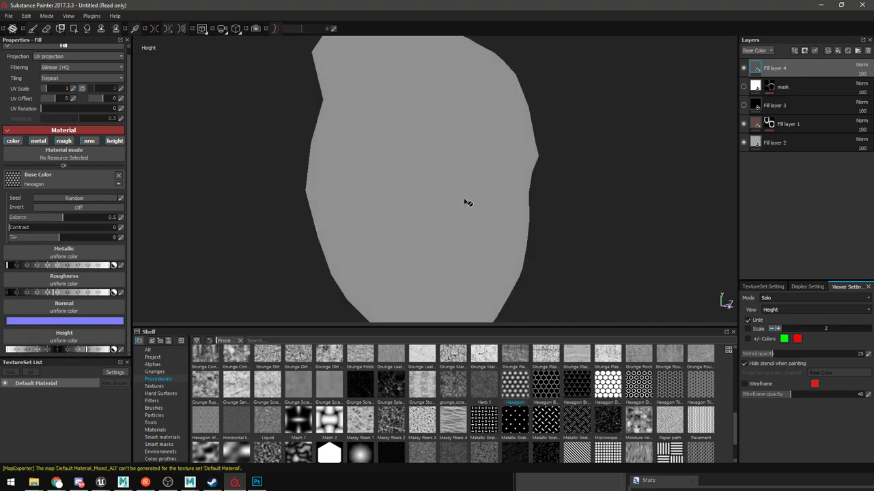
Add a black mask to Fill layer 4 and give it a fill effect using the Hexagon procedural
right_click(757, 70)
left_click(790, 81)
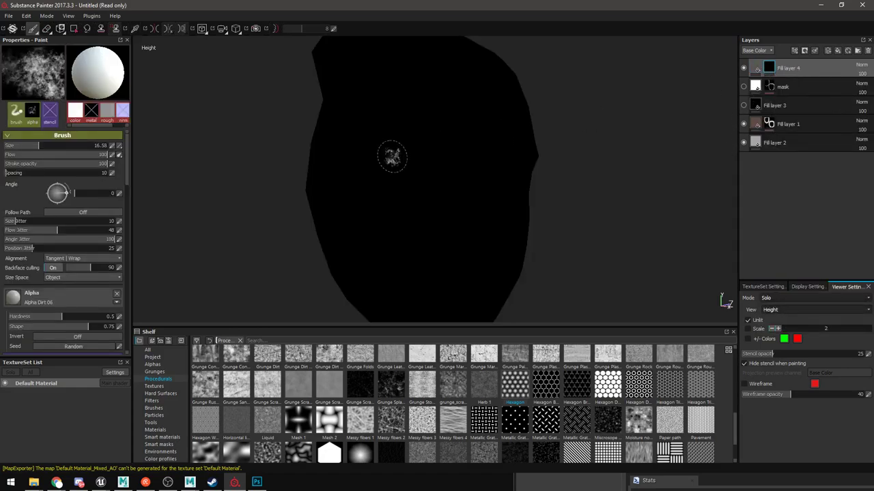
scroll(92, 217, "down", 5)
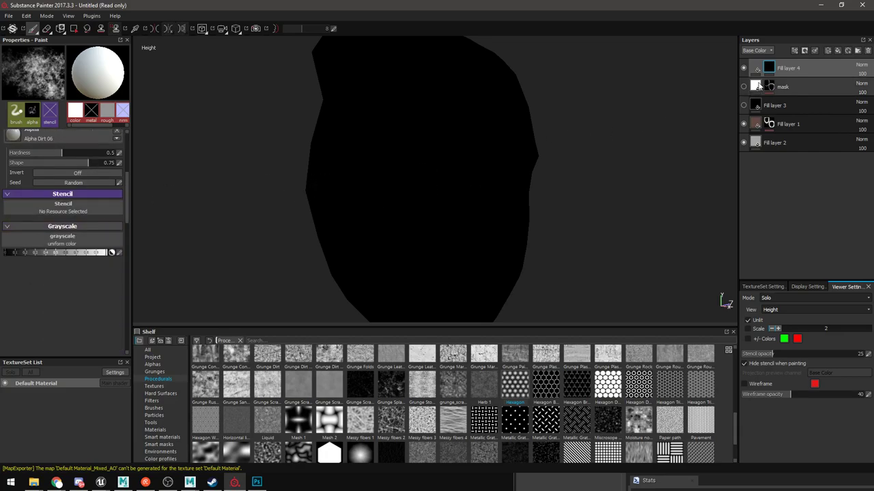
right_click(767, 70)
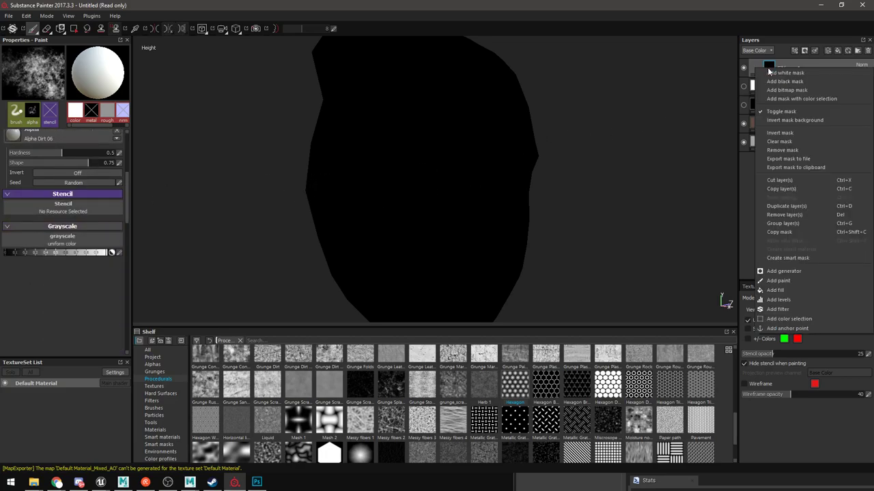
left_click(778, 291)
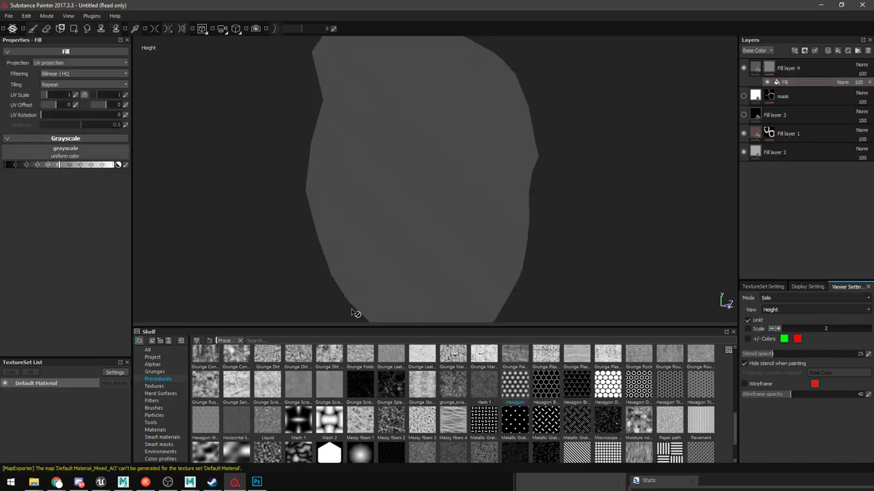
left_click_drag(518, 394, 96, 155)
left_click_drag(410, 171, 436, 179, "alt")
Switch the viewport from the solo Height channel to the full Material display
left_click(771, 310)
left_click(769, 298)
left_click(770, 298)
left_click(773, 308)
left_click(774, 310)
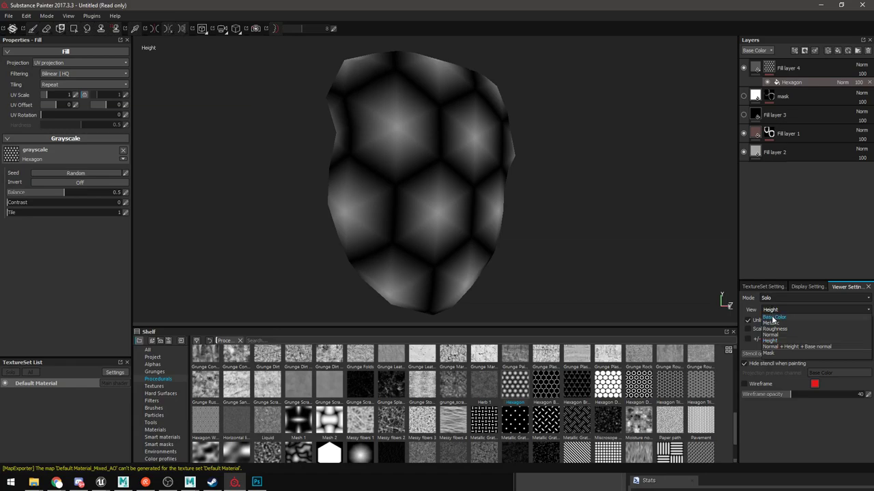
left_click(774, 305)
scroll(558, 241, "up", 3)
left_click_drag(560, 242, 572, 261, "alt")
left_click(793, 299)
left_click(769, 318)
left_click_drag(454, 208, 473, 224, "alt")
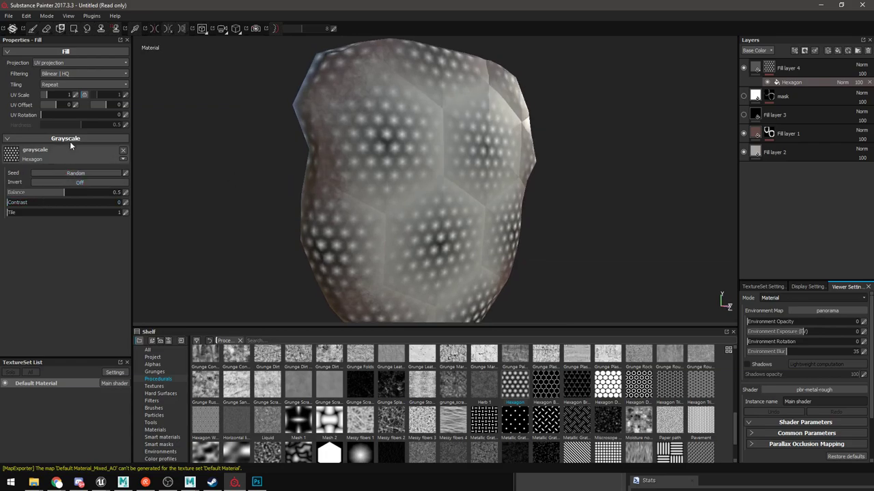
Adjust the Height value of Fill layer 4's material to give the hexagon pattern stronger relief
left_click(755, 69)
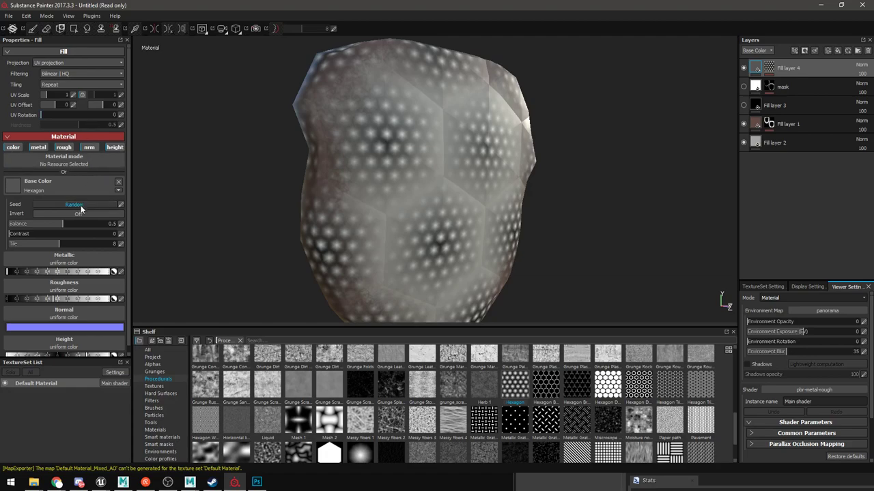
scroll(92, 213, "down", 1)
scroll(92, 215, "up", 1)
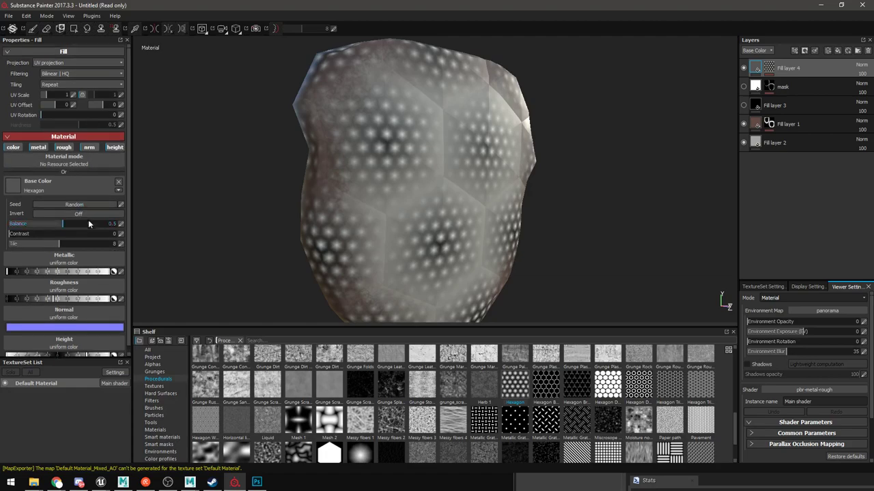
left_click(45, 186)
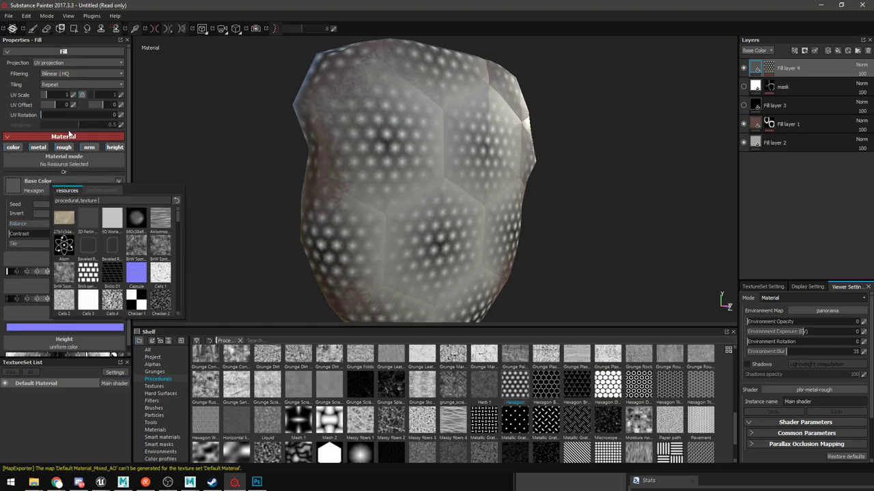
left_click(759, 69)
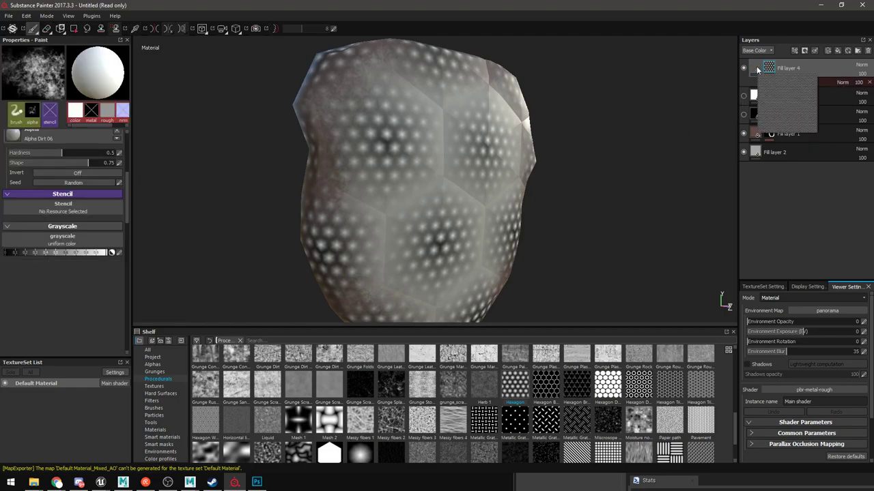
left_click(756, 68)
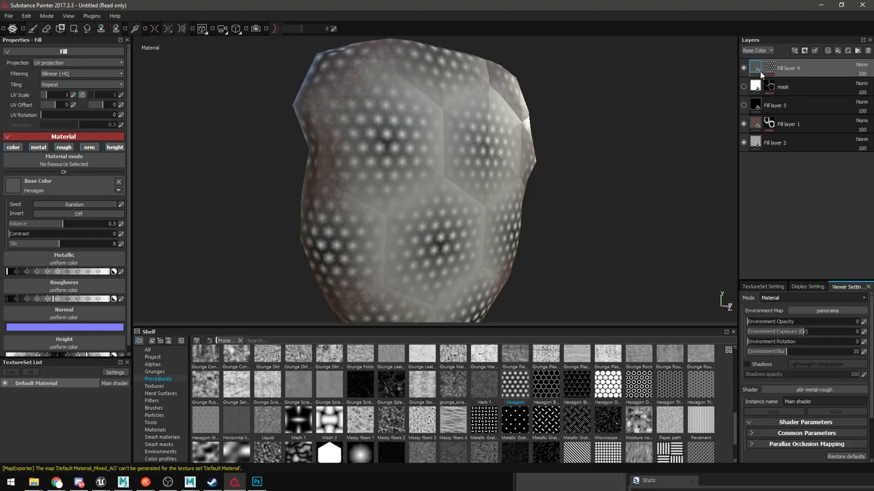
scroll(78, 240, "down", 2)
mouse_move(87, 350)
left_mouse_down()
mouse_move(55, 349)
mouse_move(111, 352)
left_mouse_up()
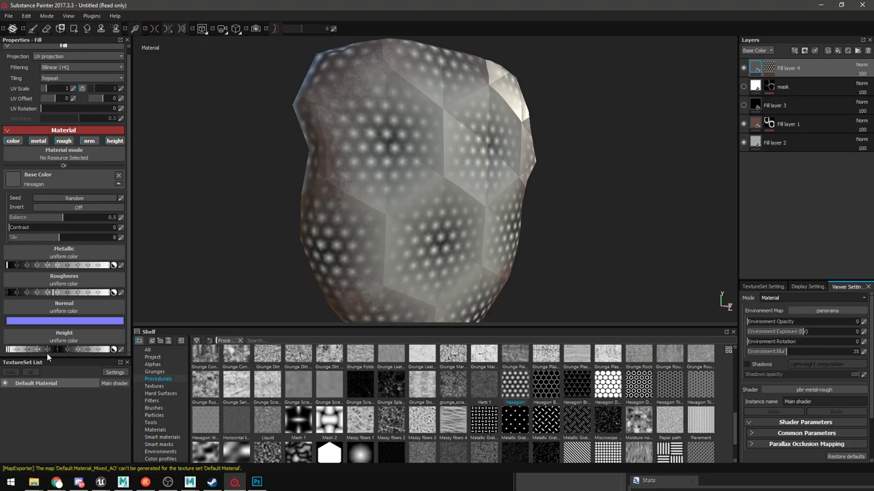
Set the tiling of the Hexagon fill in Fill layer 4's mask to 8
right_click(506, 130)
left_click(487, 4)
left_click_drag(468, 168, 519, 123, "alt")
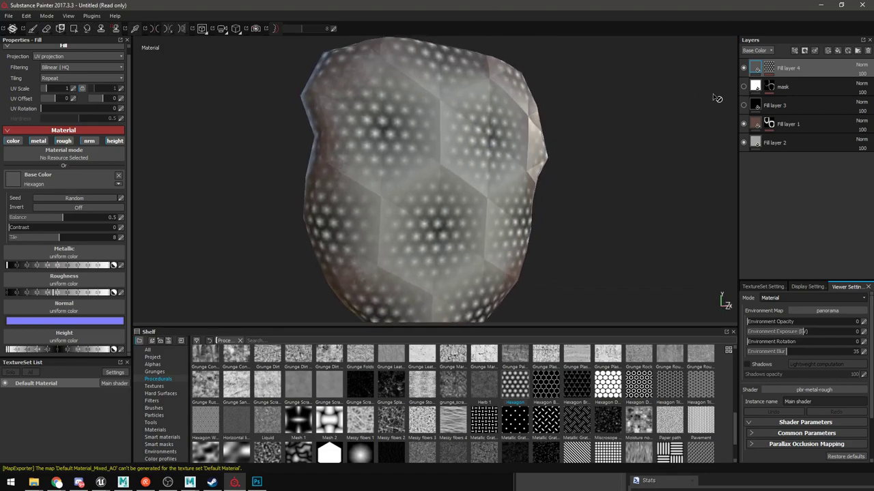
left_click(769, 67)
left_click(791, 82)
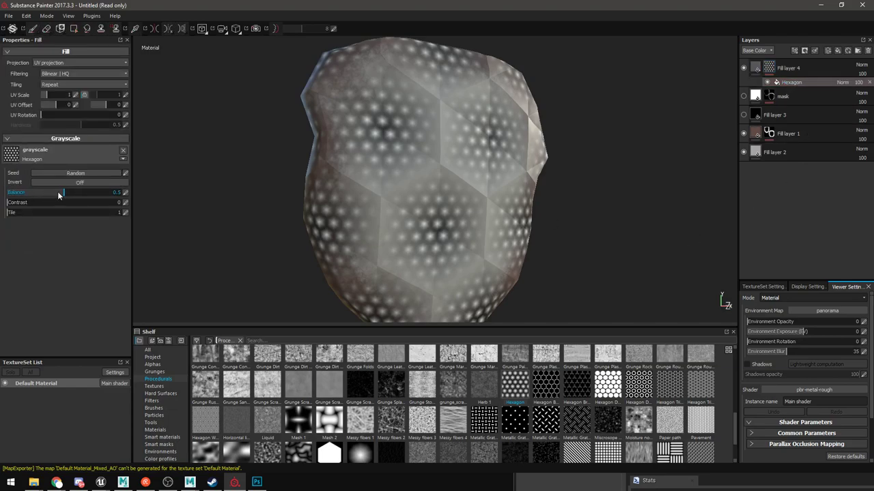
left_click_drag(19, 215, 59, 216)
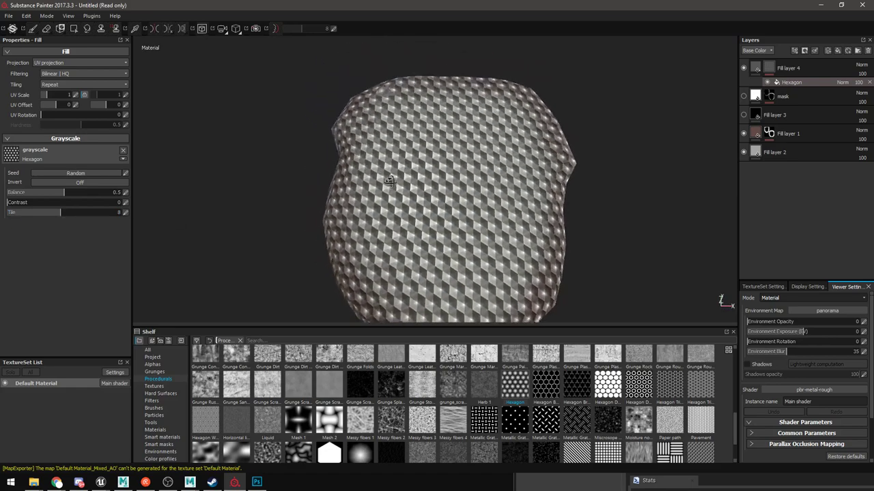
Examine the tiled hexagon relief of Fill layer 4 across the model from several angles and distances
left_click(755, 68)
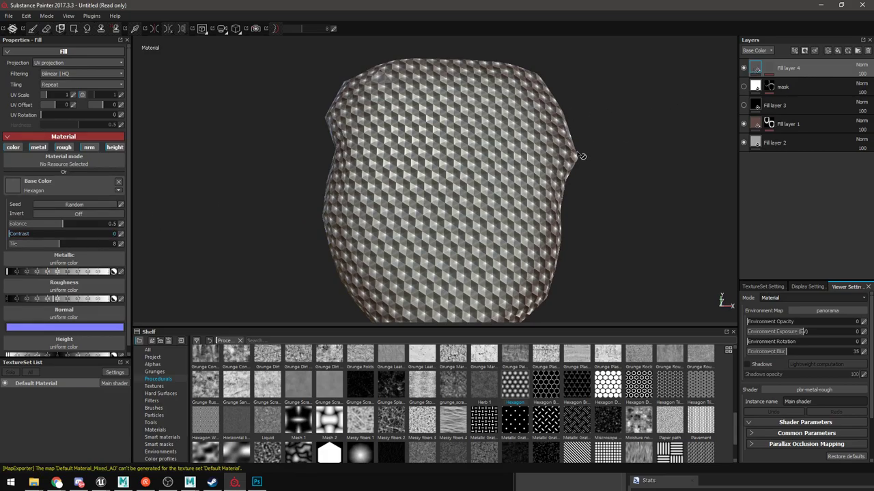
scroll(461, 190, "up", 5)
mouse_move(460, 191)
left_mouse_down("alt")
mouse_move(436, 229)
mouse_move(457, 177)
left_mouse_up("alt")
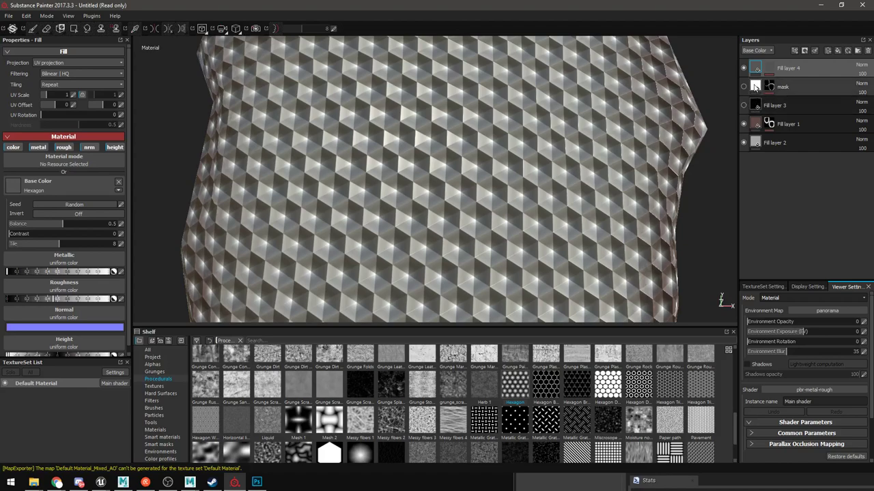
scroll(389, 183, "down", 2)
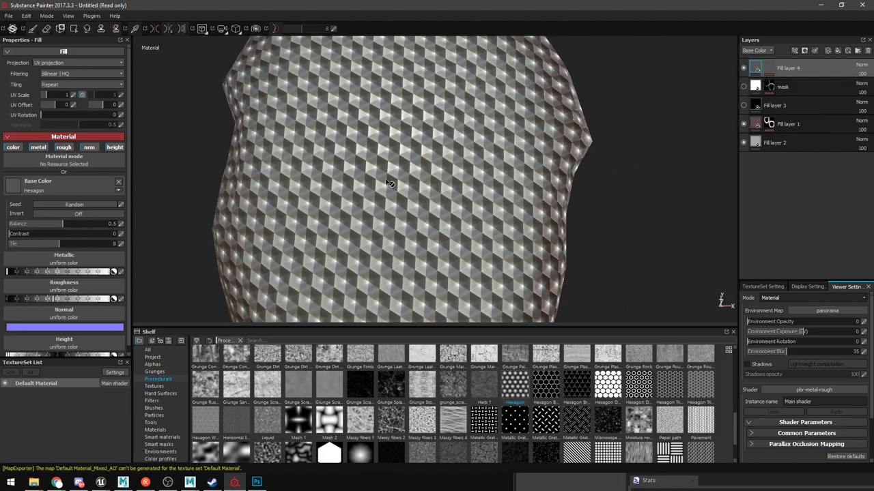
left_click_drag(389, 183, 415, 209, "alt")
scroll(414, 208, "up", 1)
middle_click_drag(437, 263, 468, 229, "alt")
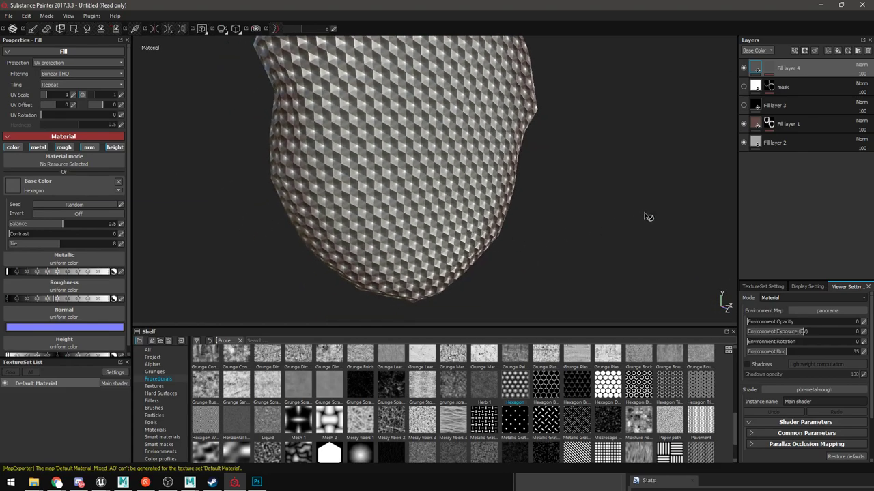
middle_click_drag(402, 145, 402, 158, "alt")
mouse_move(402, 158)
left_mouse_down("alt")
mouse_move(361, 181)
mouse_move(416, 166)
left_mouse_up("alt")
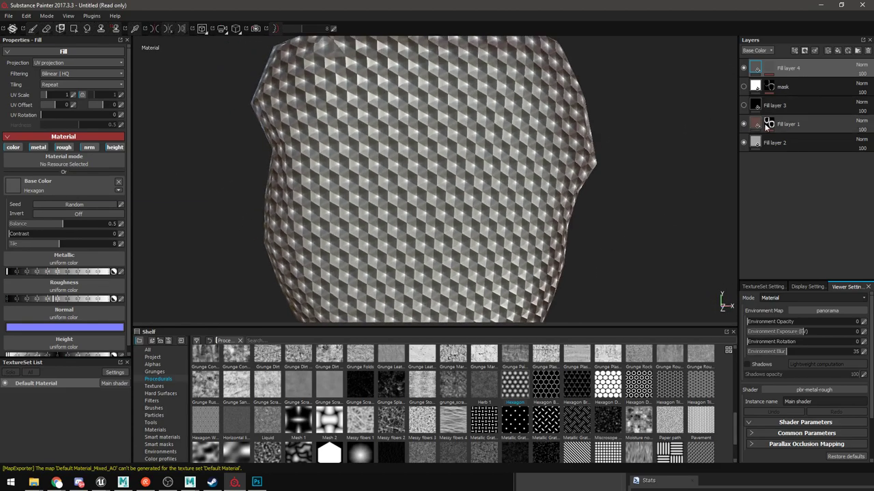
Add a Blur filter above the Hexagon fill in Fill layer 4's mask, with an intensity of 1.14
left_click(768, 69)
right_click(770, 69)
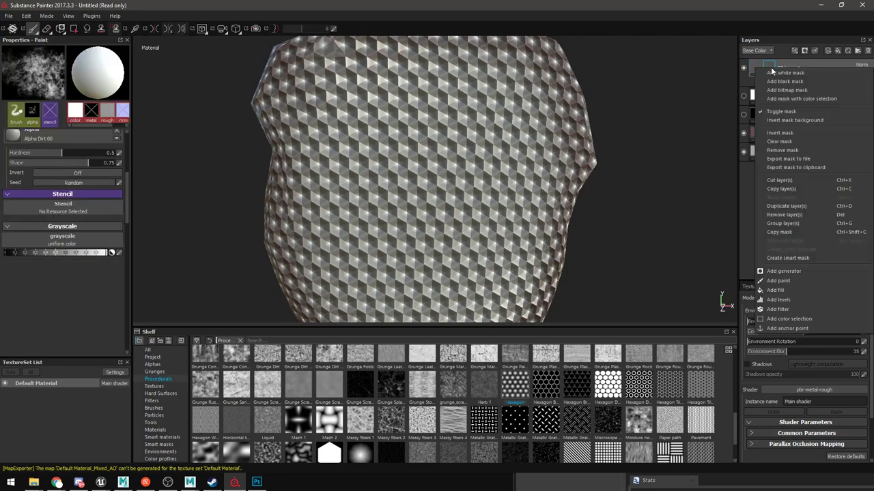
left_click(777, 309)
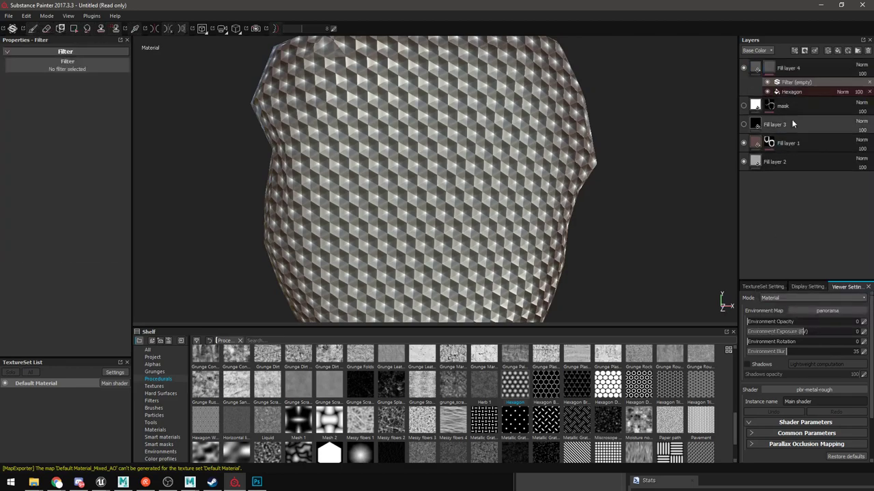
left_click(81, 65)
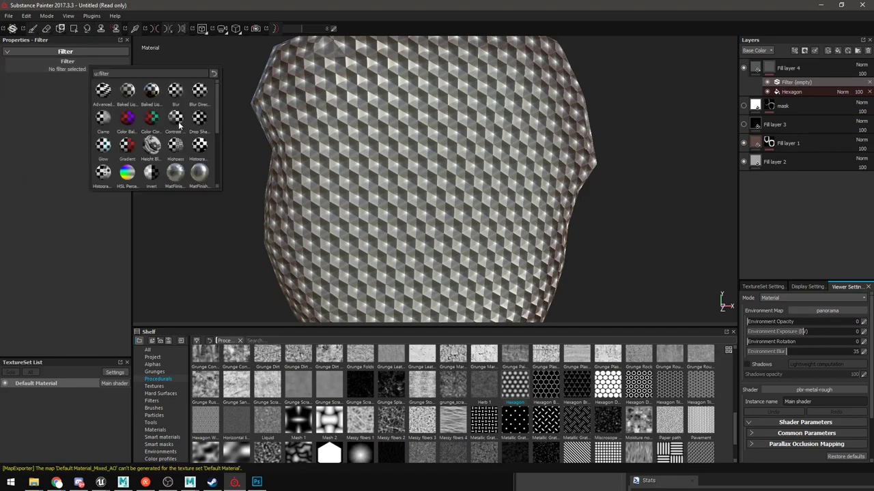
left_click(177, 94)
left_click_drag(396, 162, 373, 176, "alt")
left_click_drag(27, 90, 18, 91)
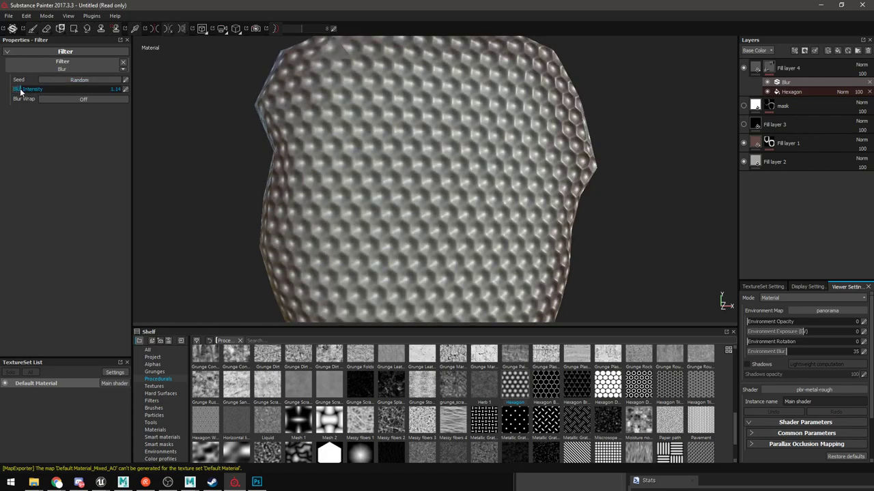
Inspect the blurred hexagon bumps over the whole model, checking the upper edge up close for seams
scroll(426, 198, "down", 3)
left_click_drag(426, 198, 476, 222, "alt")
middle_click_drag(442, 170, 478, 219, "alt")
scroll(459, 205, "up", 6)
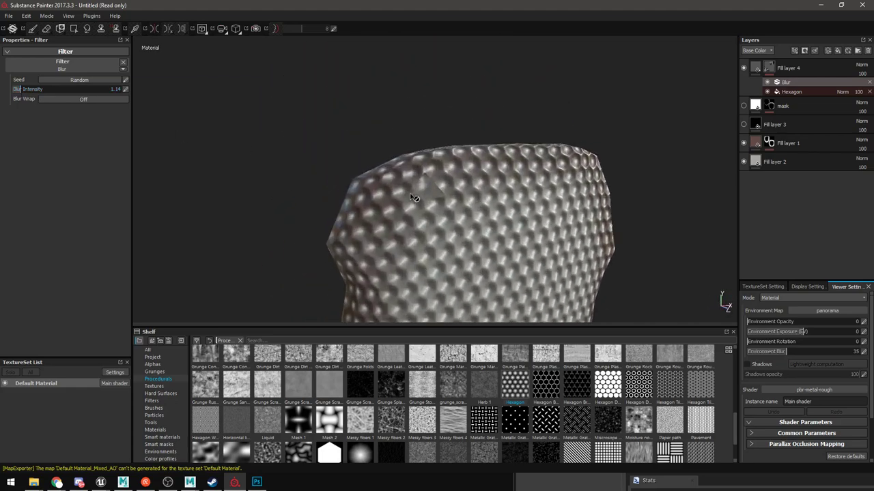
left_click_drag(445, 197, 411, 142, "alt")
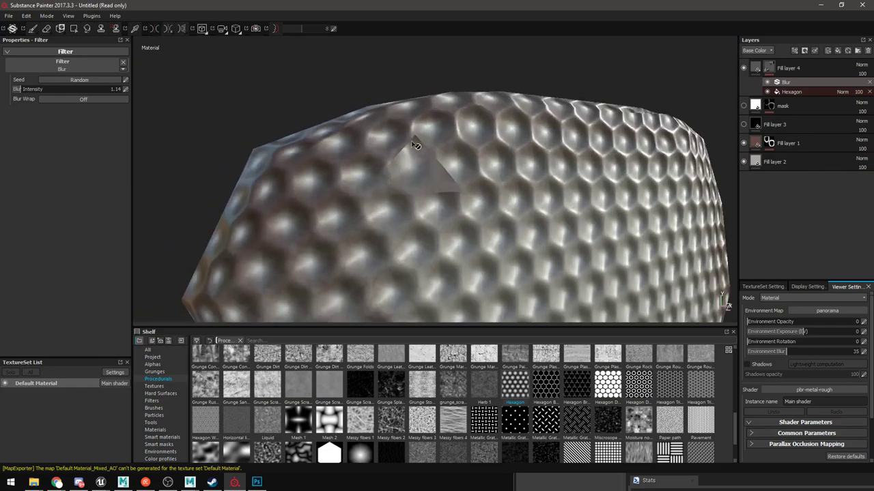
scroll(518, 221, "down", 5)
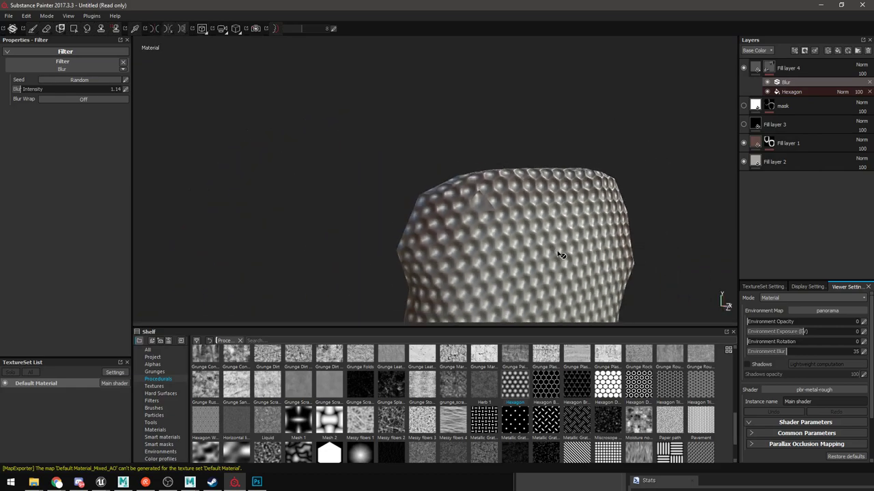
left_click_drag(559, 254, 270, 172, "alt")
middle_click_drag(459, 189, 454, 220, "alt")
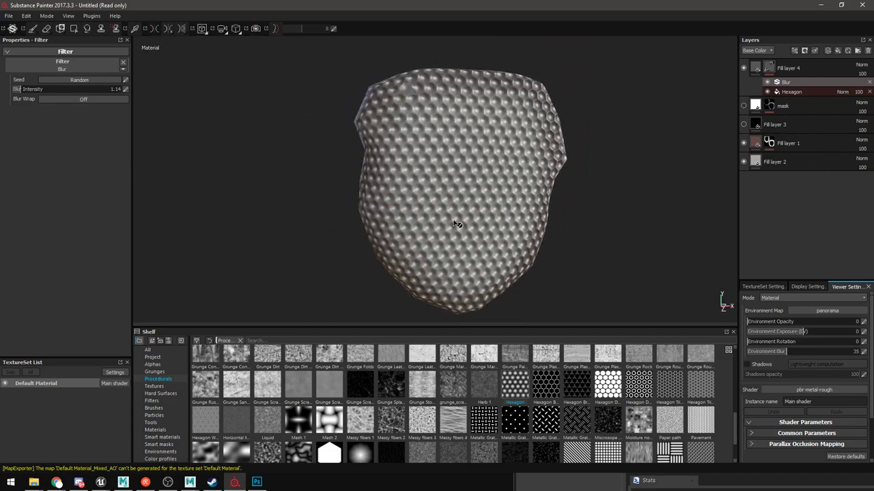
scroll(464, 224, "up", 3)
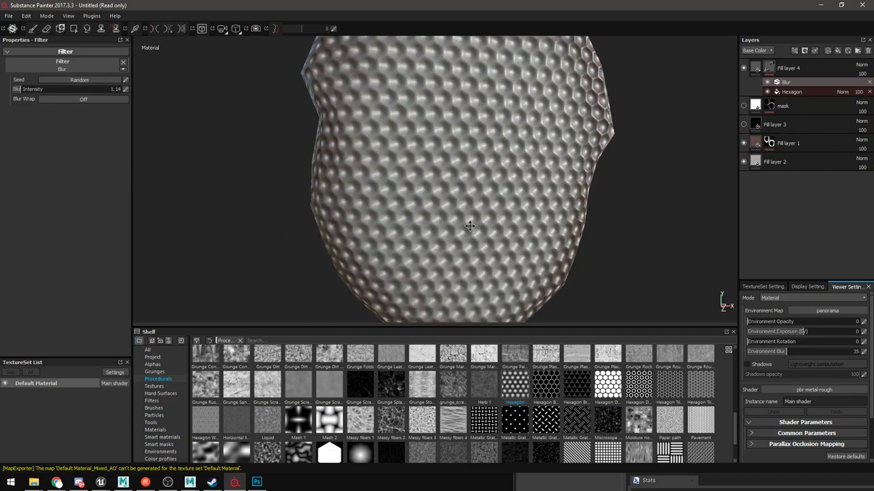
left_click_drag(470, 226, 443, 262, "alt")
scroll(443, 262, "down", 3)
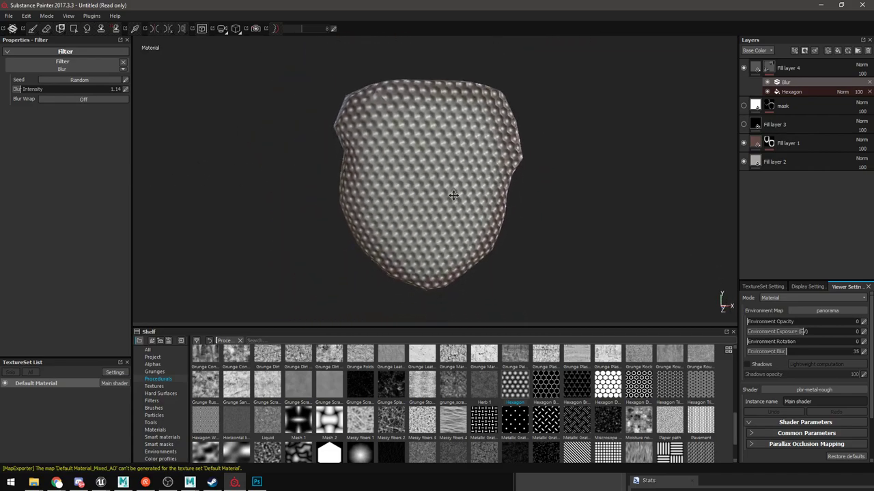
mouse_move(453, 196)
left_mouse_down("alt")
mouse_move(433, 98)
mouse_move(437, 62)
mouse_move(436, 92)
mouse_move(680, 197)
mouse_move(438, 186)
mouse_move(568, 178)
left_mouse_up("alt")
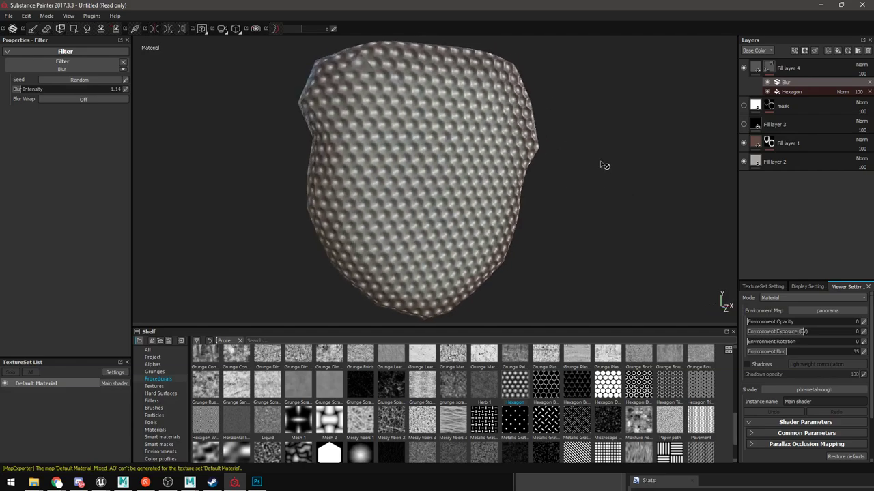
Set the brush alignment to UV on Fill layer 4's mask, and select the mask's Hexagon fill for editing
left_click(770, 68)
scroll(57, 182, "up", 5)
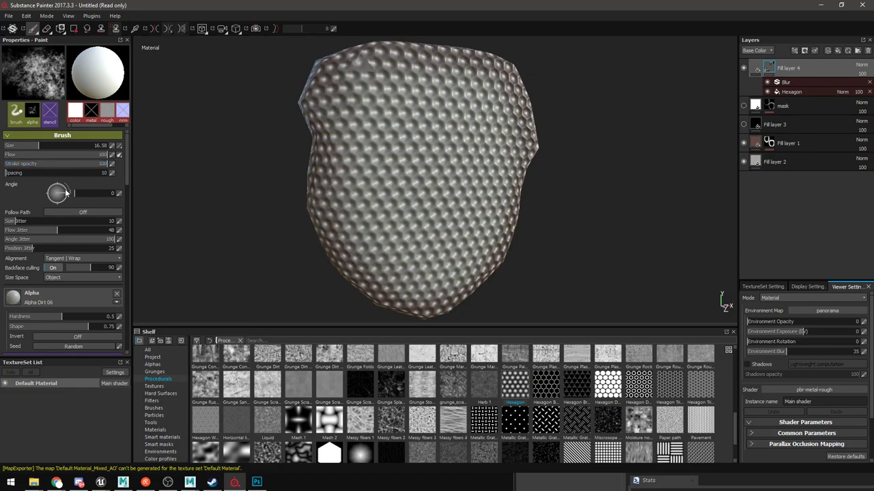
left_click(63, 260)
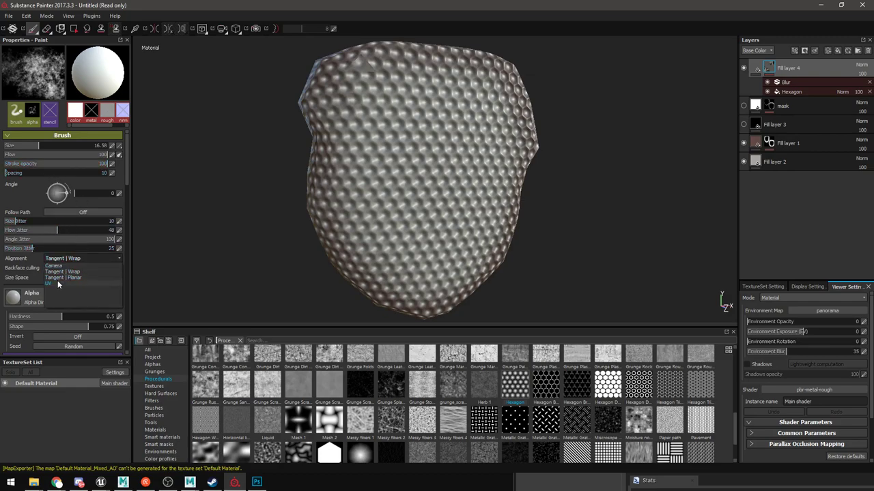
left_click(57, 282)
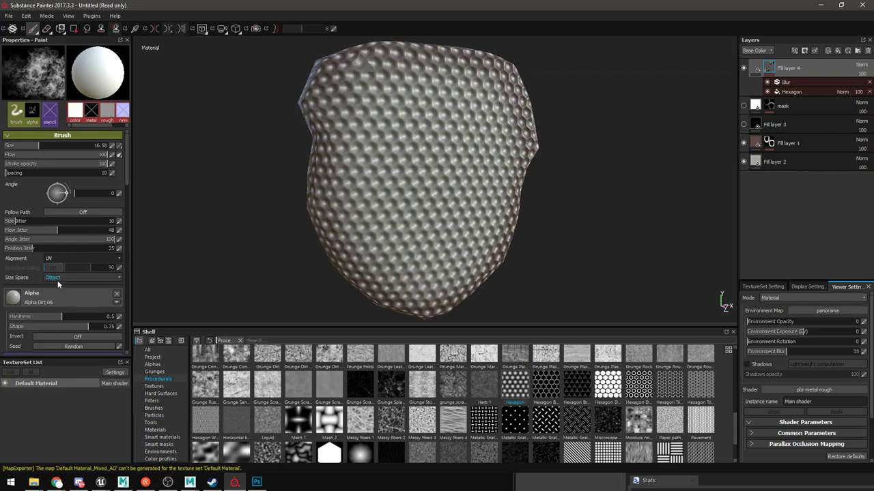
left_click(787, 93)
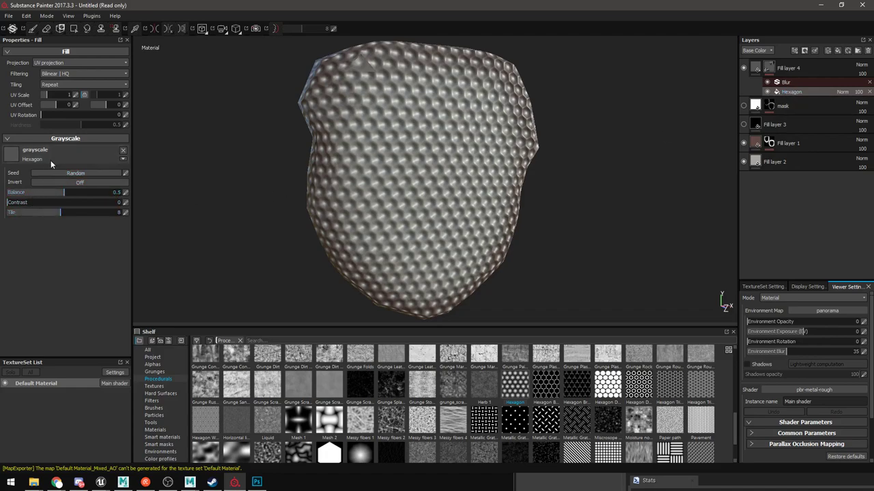
Switch the Hexagon fill in Fill layer 4's mask to tri-planar projection and set its Tile to 5
left_click(58, 63)
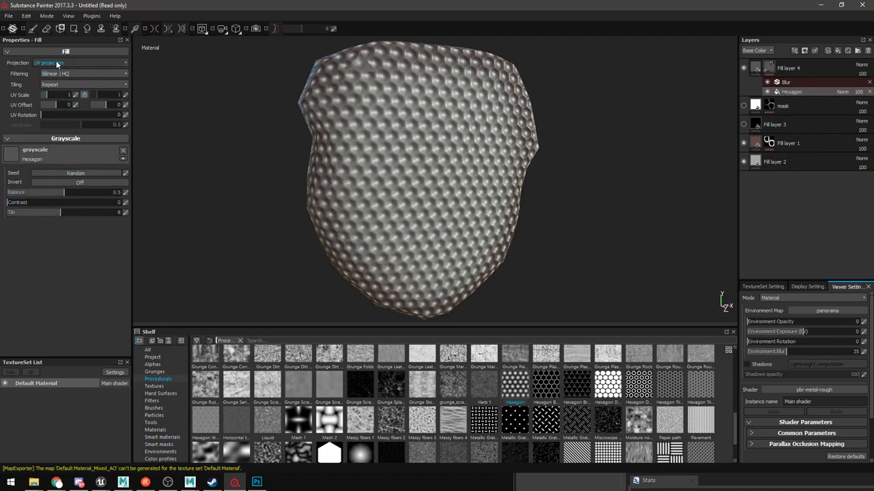
left_click(49, 77)
left_click_drag(344, 177, 163, 185, "alt")
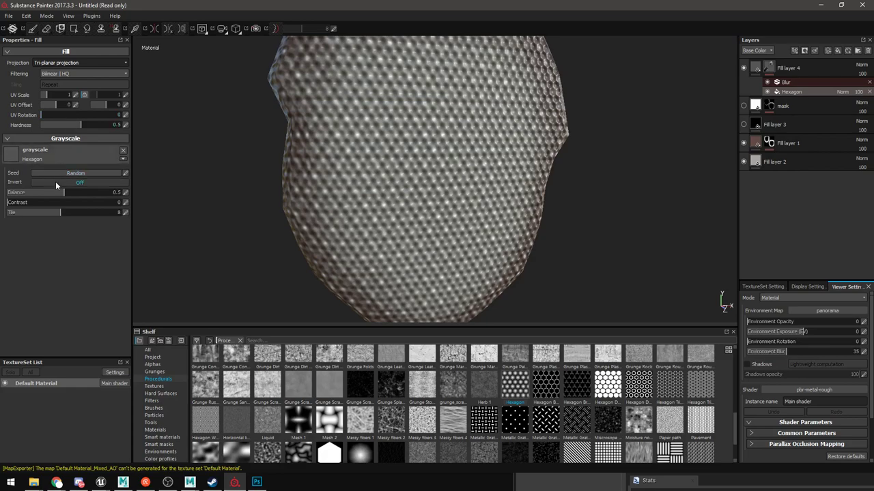
left_click_drag(58, 217, 34, 212)
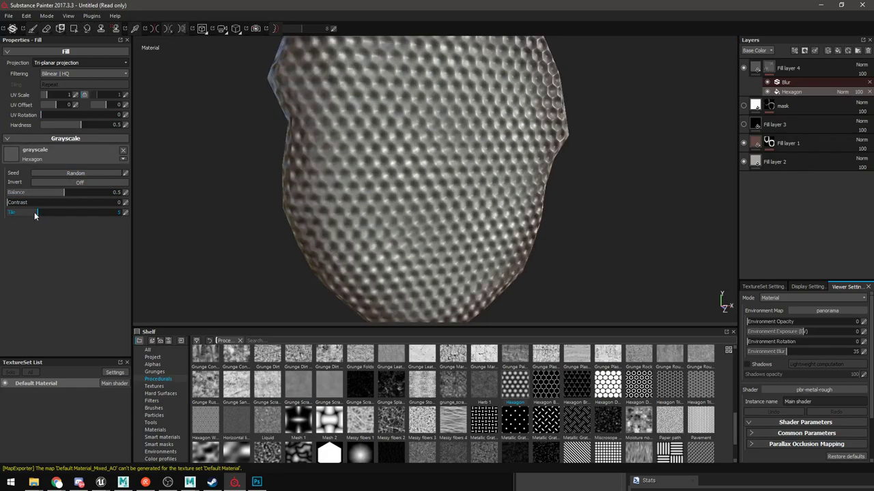
Set the Hexagon texture in Fill layer 4's base color to Tile 6 and switch the layer to tri-planar projection
left_click(757, 69)
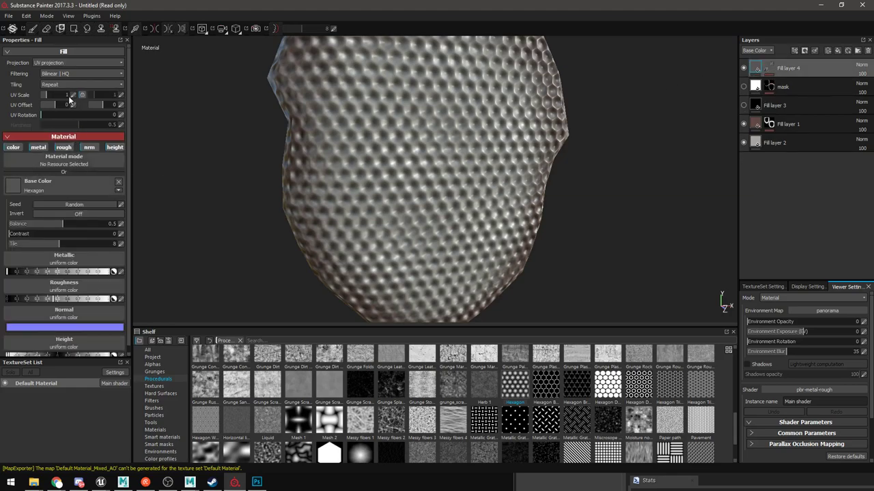
left_click_drag(55, 245, 45, 245)
left_click(59, 63)
left_click(54, 75)
Examine the model's Base Color channel on its own, temporarily hiding Fill layer 1 and Fill layer 2 to isolate Fill layer 4's pattern
left_click_drag(393, 172, 408, 164, "alt")
right_click_drag(408, 164, 459, 215, "alt")
left_click(772, 298)
left_click(772, 309)
mouse_move(522, 224)
left_mouse_down("alt")
mouse_move(424, 222)
mouse_move(417, 238)
mouse_move(511, 215)
left_mouse_up("alt")
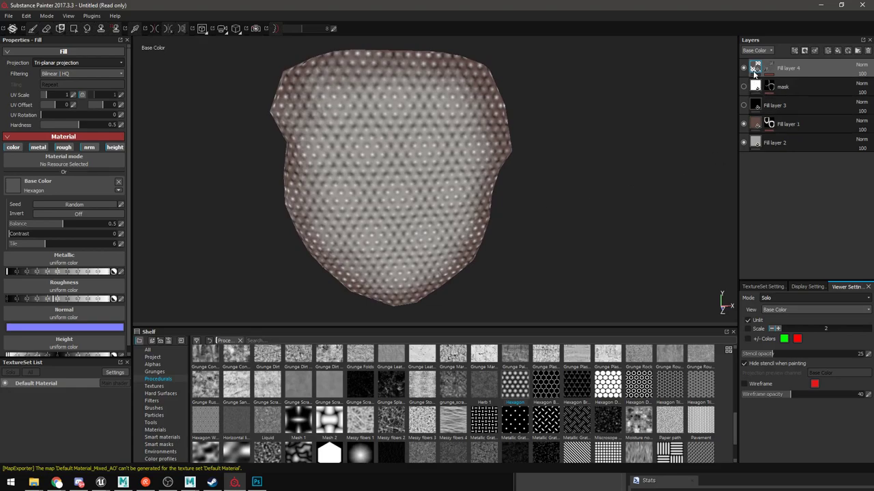
left_click_drag(572, 156, 604, 129, "alt")
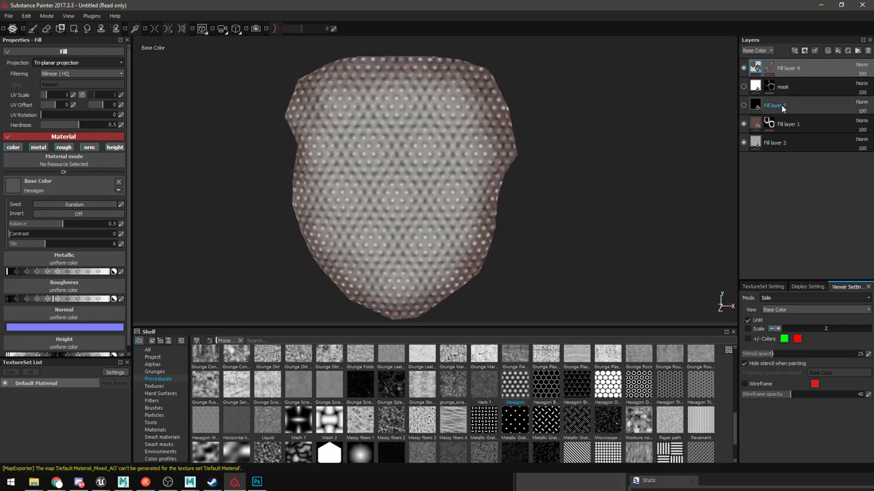
left_click(743, 123)
left_click(744, 142)
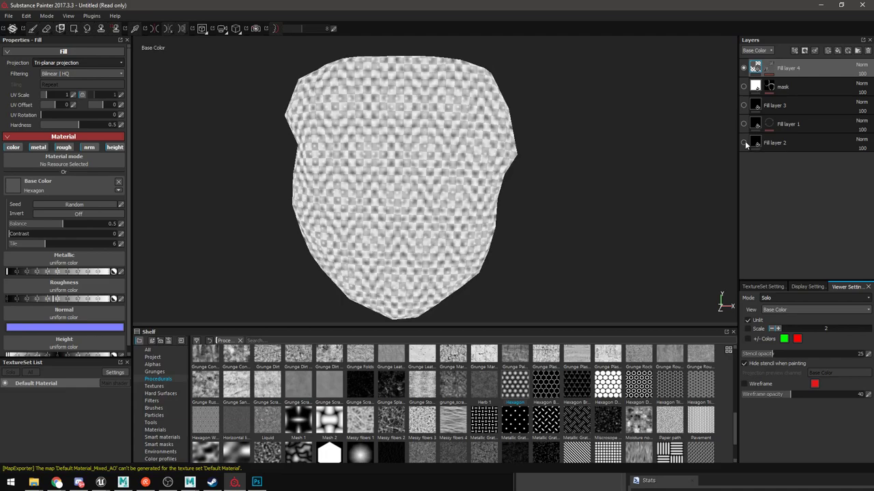
left_click(744, 141)
left_click(744, 123)
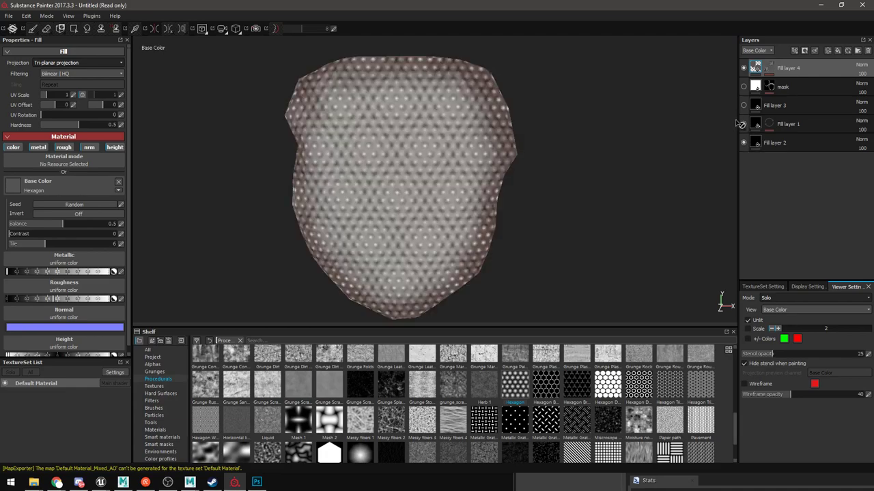
Match the base color Hexagon of Fill layer 4 to its mask's Hexagon fill by setting Tile to 5
left_click(777, 65)
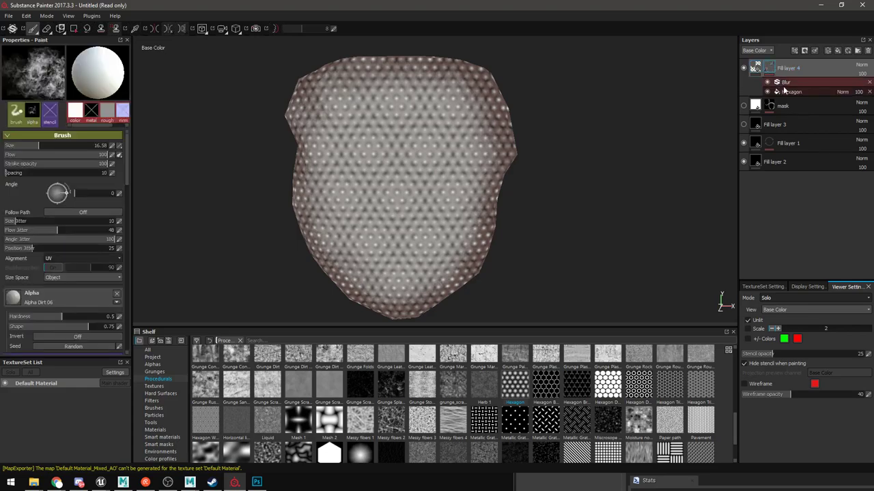
left_click(789, 91)
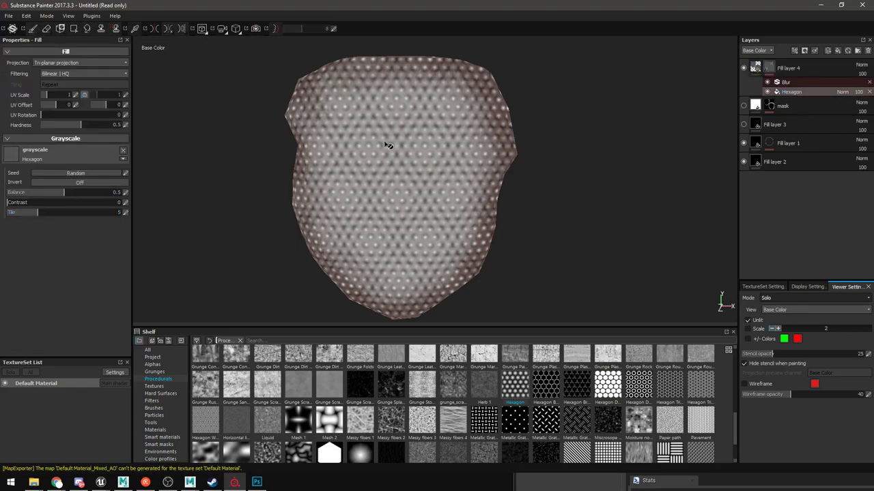
left_click(758, 68)
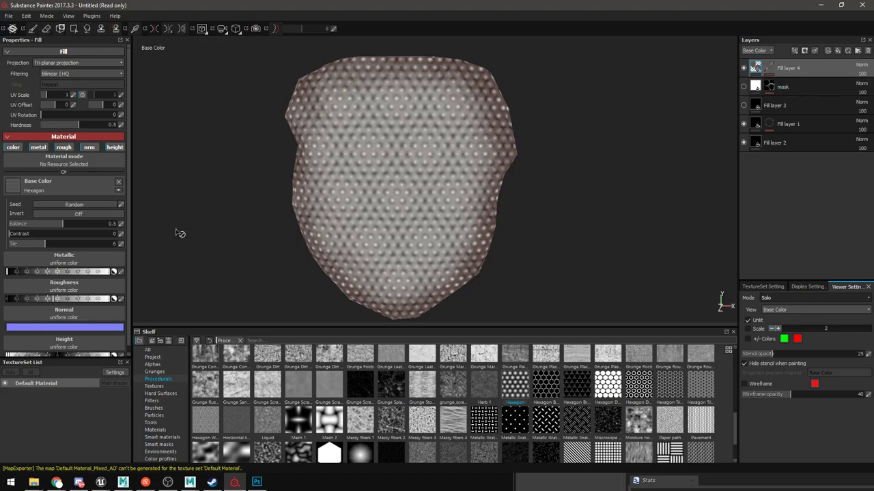
left_click_drag(43, 246, 40, 246)
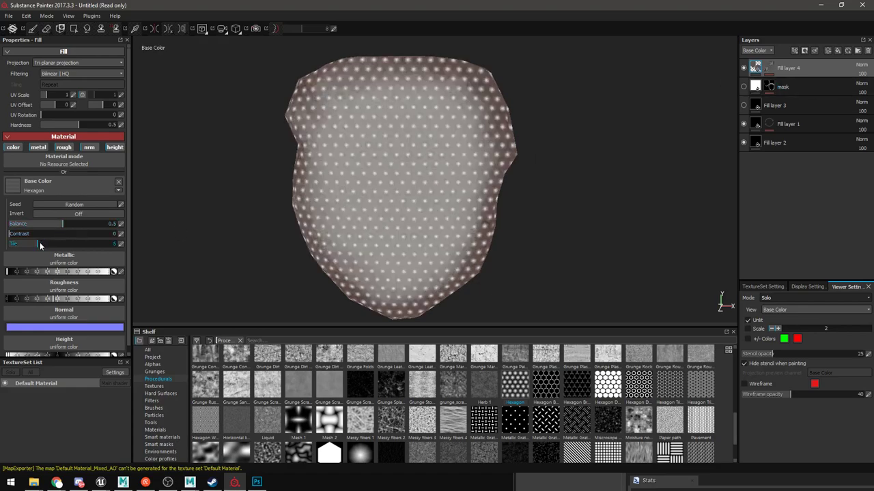
left_click_drag(328, 225, 446, 233, "alt")
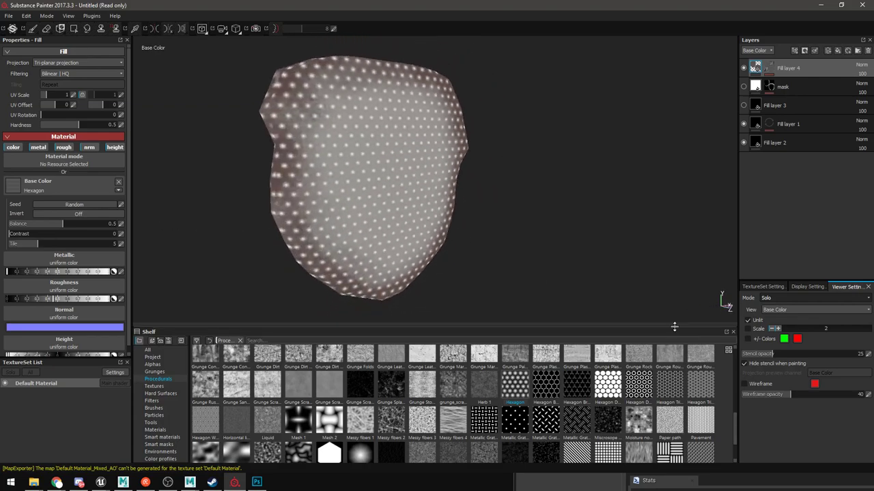
Return the viewport to Material display and examine the aligned hexagon bumps over the model up close
left_click(774, 300)
left_click(773, 317)
left_click_drag(495, 271, 471, 229, "alt")
scroll(483, 217, "up", 2)
middle_click_drag(486, 218, 460, 214, "alt")
left_click_drag(462, 215, 519, 205, "alt")
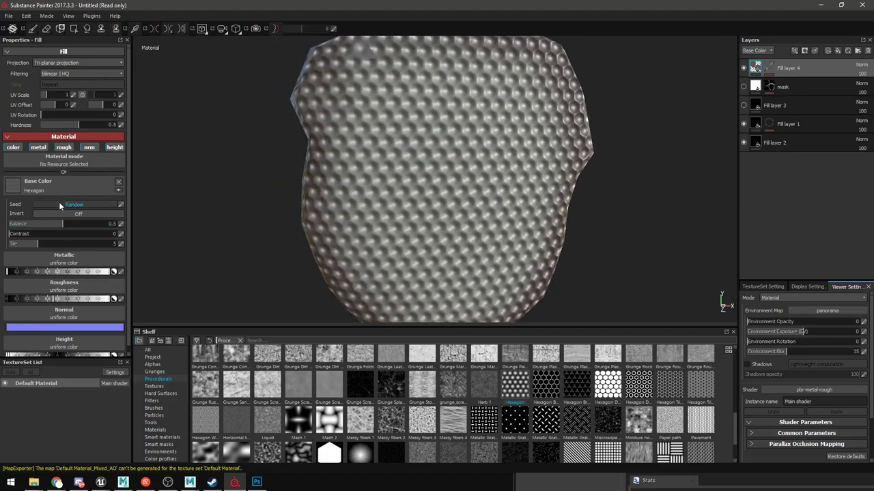
scroll(61, 297, "down", 1)
scroll(65, 304, "up", 1)
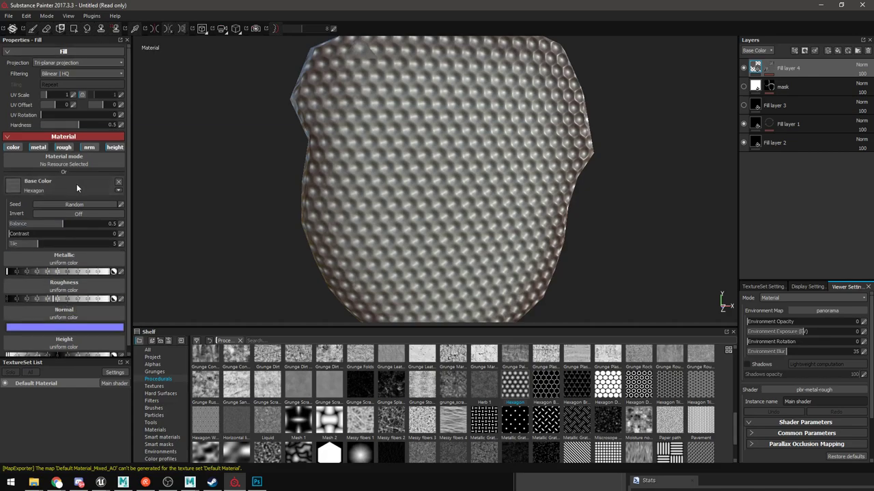
Compare the Hexagon settings in Fill layer 4's mask with those in its material
left_click(773, 70)
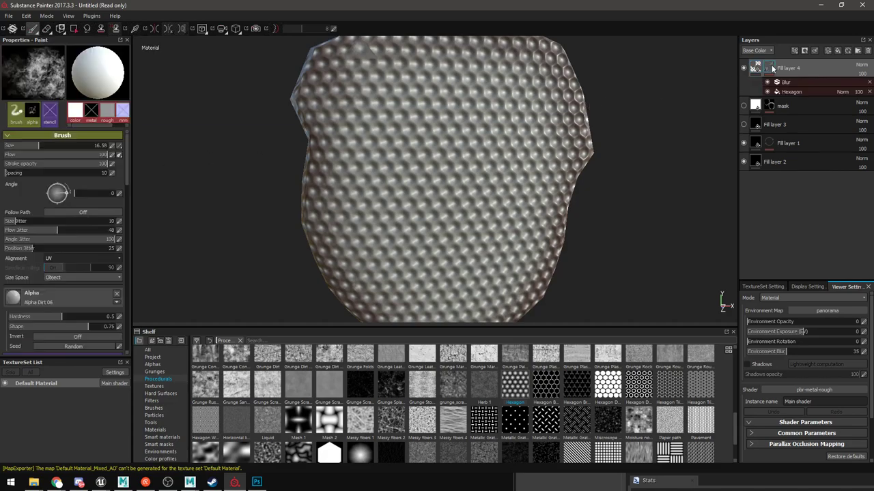
left_click(790, 92)
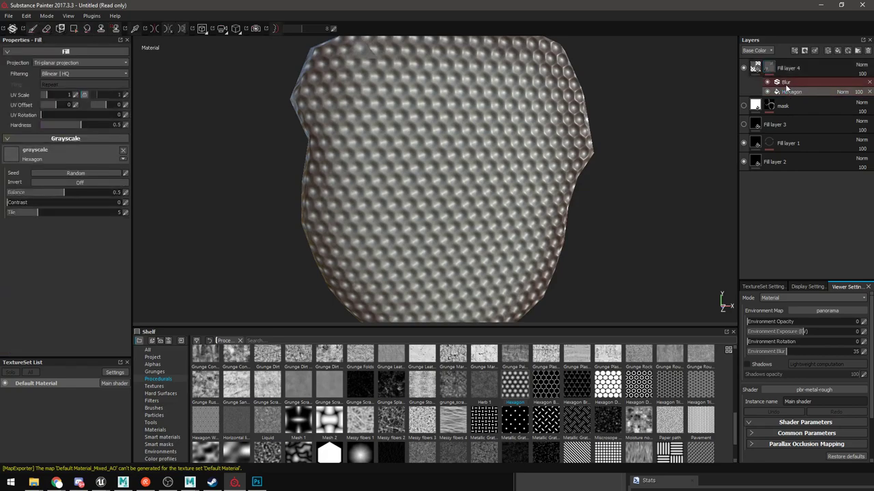
left_click(756, 66)
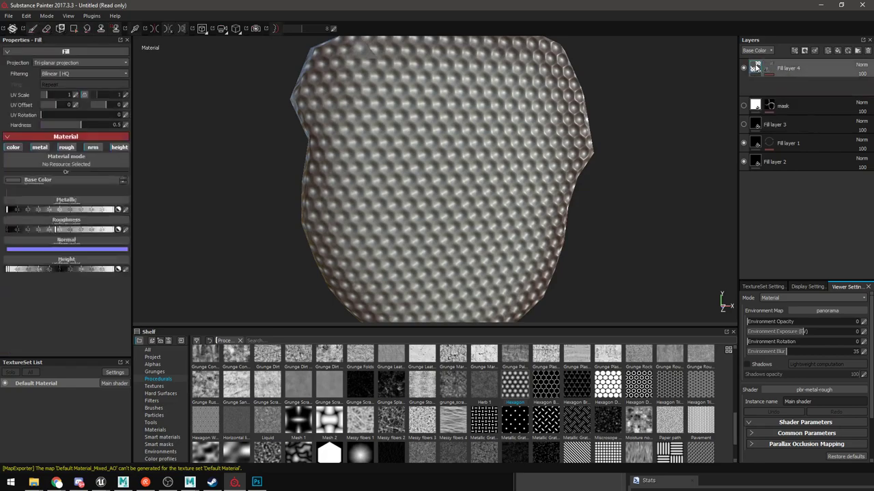
left_click_drag(472, 134, 444, 145, "alt")
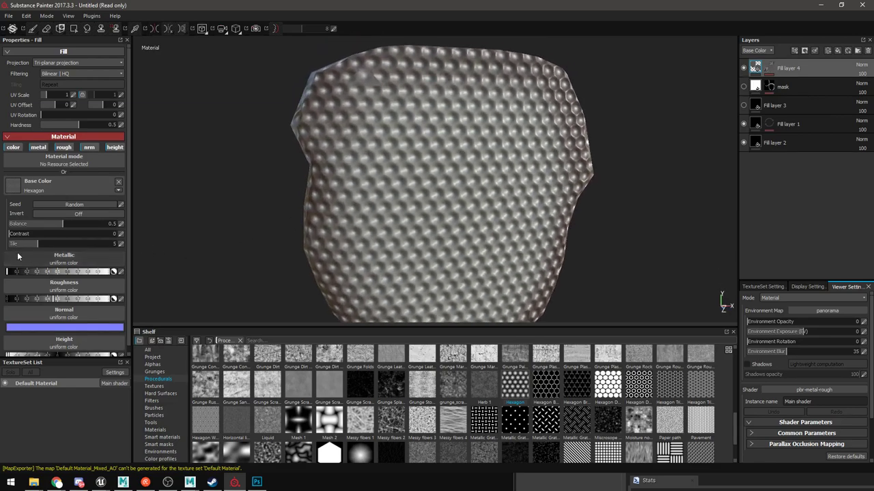
scroll(69, 253, "down", 1)
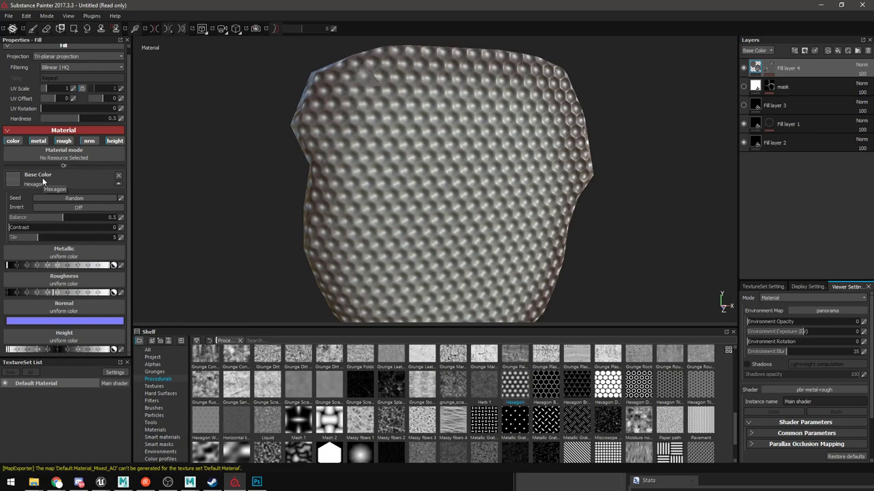
right_click(803, 65)
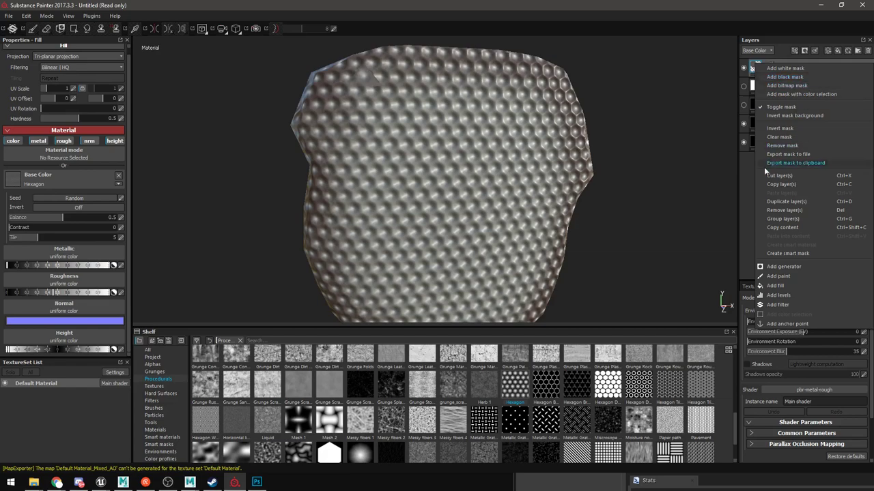
left_click(746, 184)
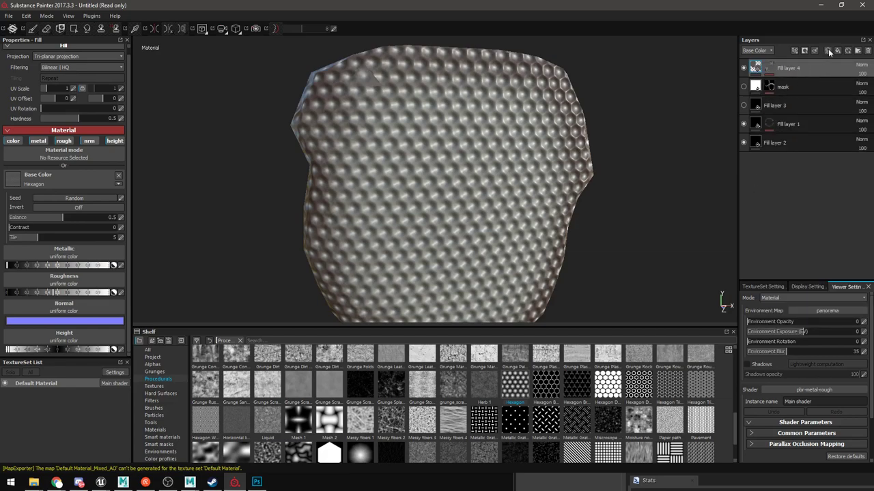
Add a new paint layer above Fill layer 4 and name it innercomb
left_click(828, 50)
double_click(772, 68)
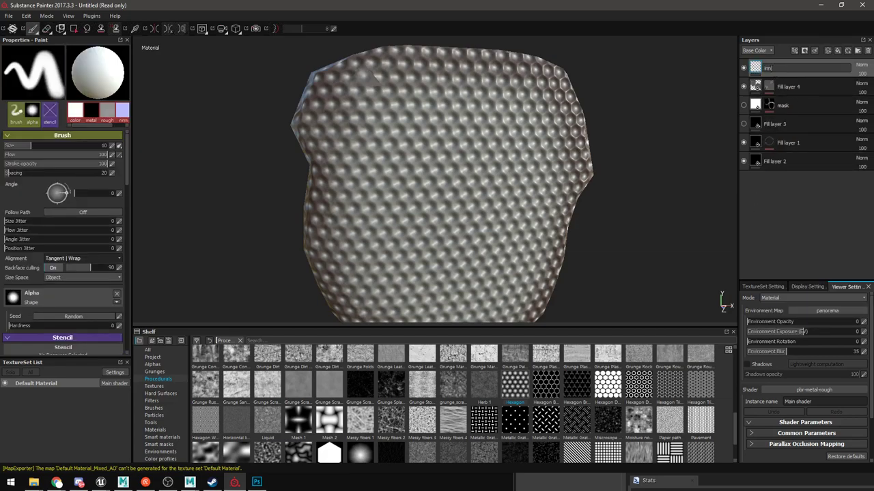
key("Return")
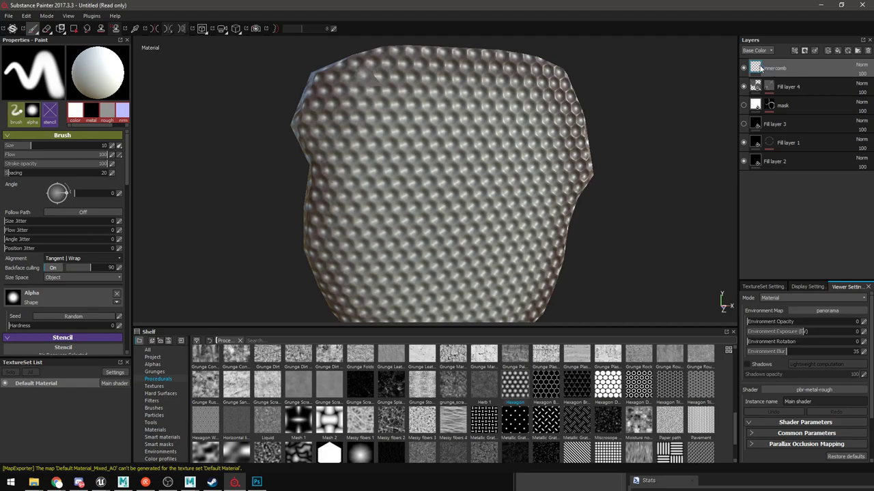
Give the innercomb layer a black mask with a fill that uses the Hexagon procedural as its grayscale
right_click(758, 69)
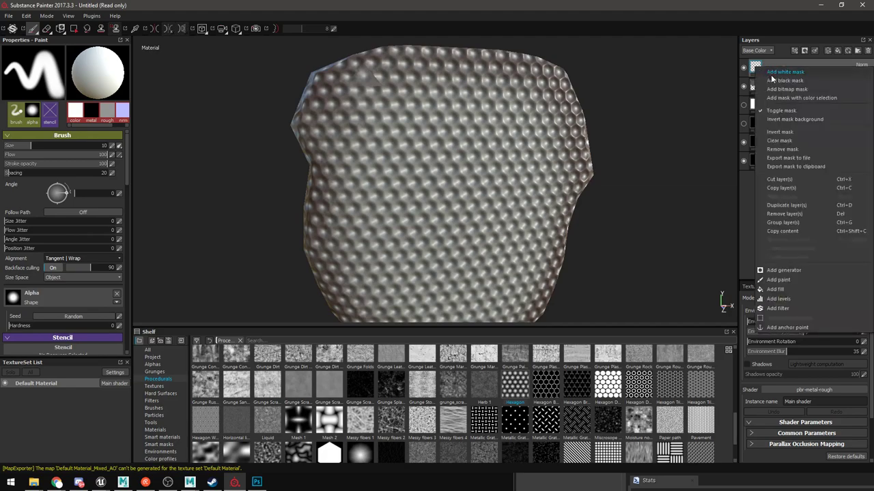
key("Escape")
right_click(758, 68)
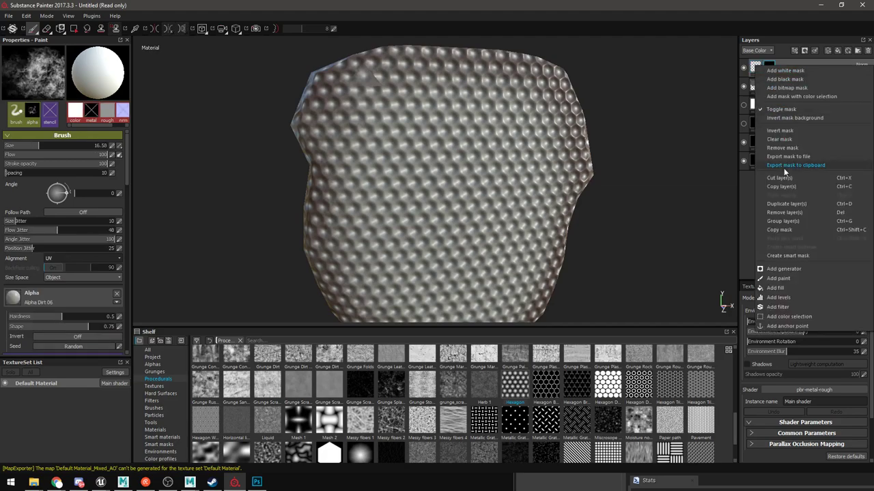
left_click(776, 287)
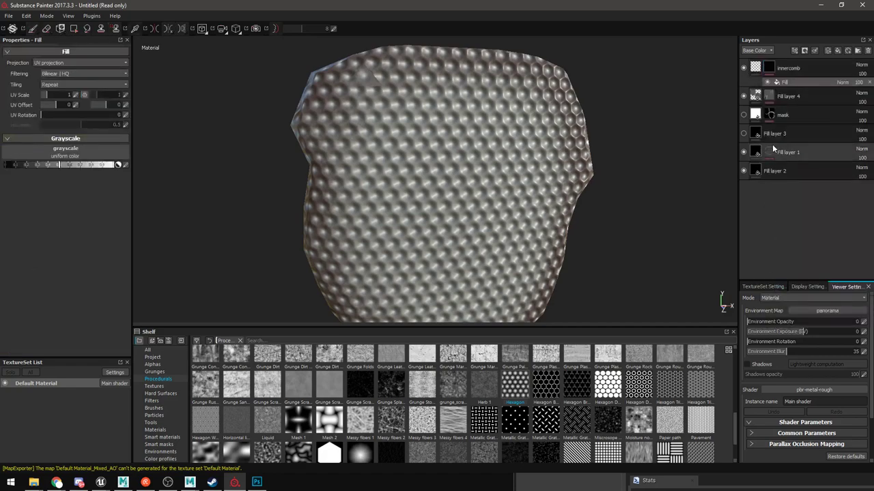
mouse_move(774, 95)
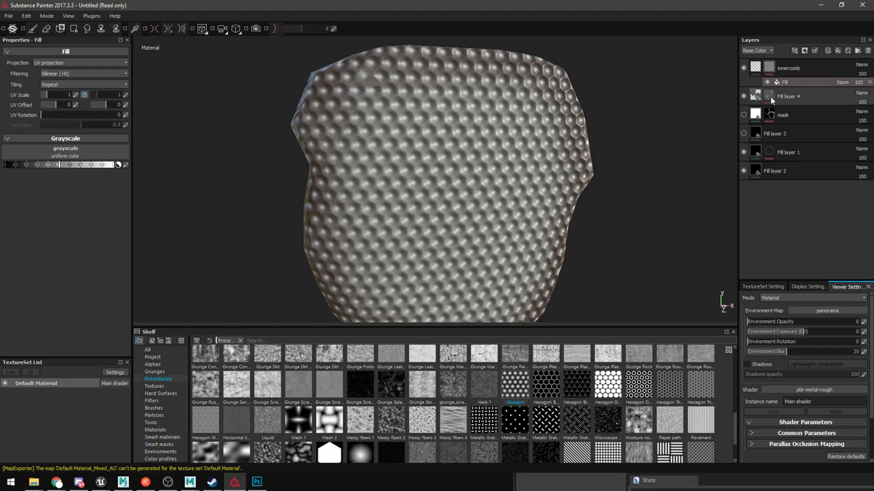
left_click_drag(517, 389, 83, 160)
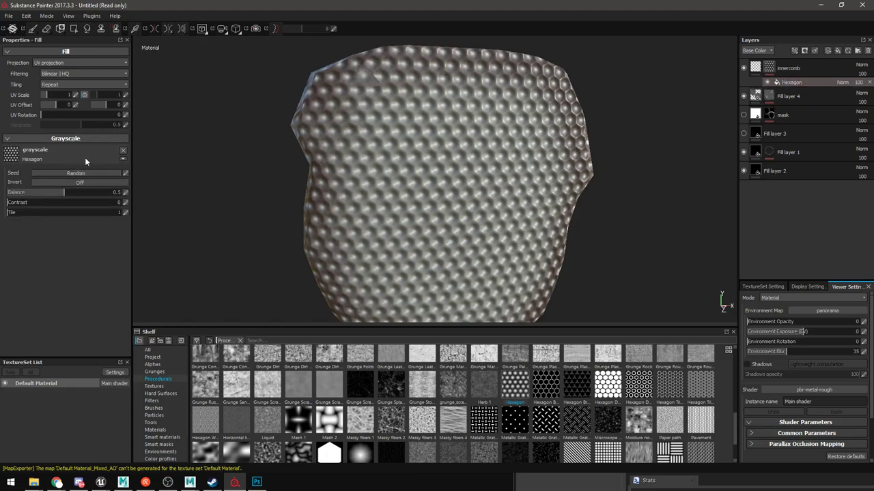
Delete the innercomb layer
left_click(756, 68)
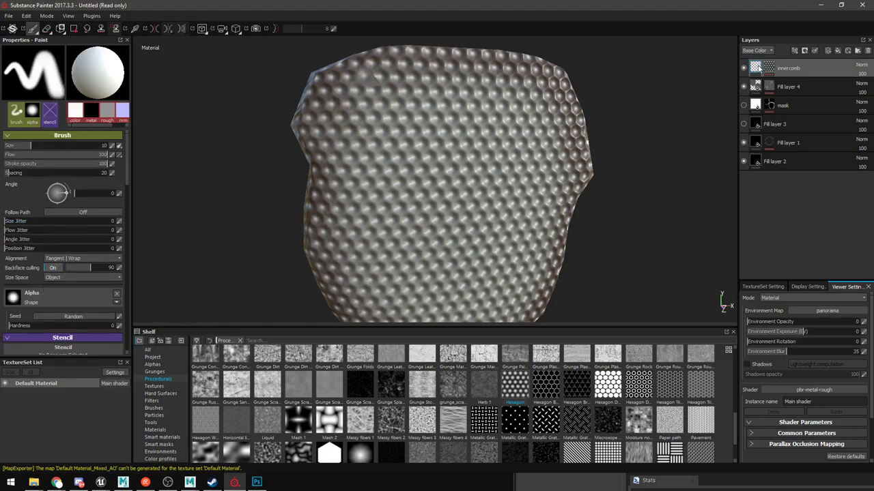
left_click(867, 52)
Duplicate Fill layer 4 and remove the Hexagon texture from the copy's base color, leaving a uniform color
right_click(796, 66)
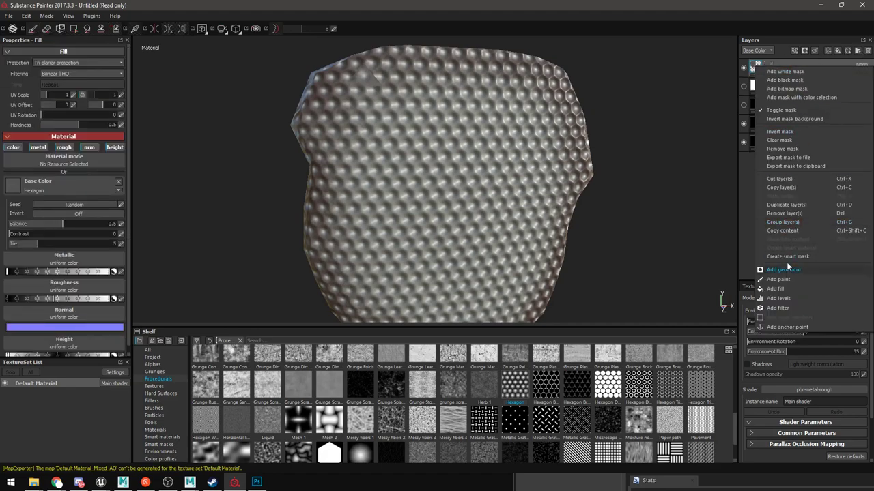
left_click(791, 205)
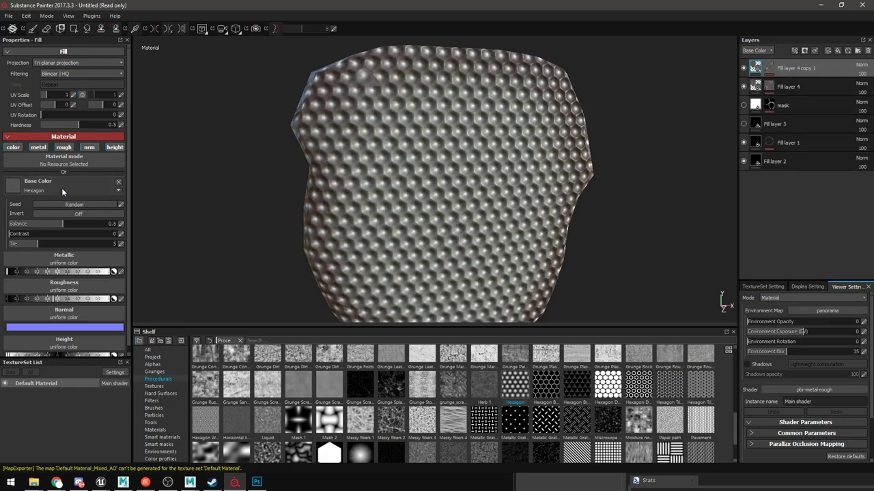
left_click(118, 184)
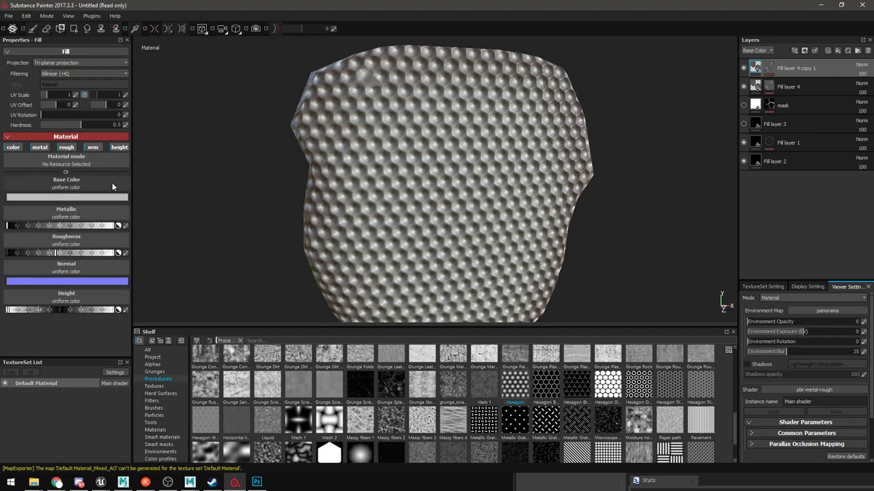
Rename the original Fill layer 4 as normal, check its effect by hiding and showing it, and select Fill layer 4 copy 1
double_click(781, 89)
type("norma")
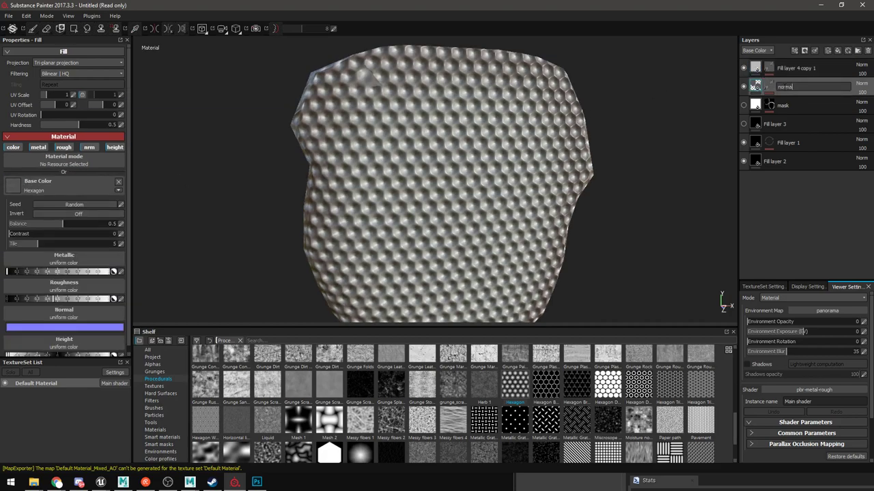
type("l")
key("Return")
left_click(743, 88)
left_click(744, 88)
left_click(785, 67)
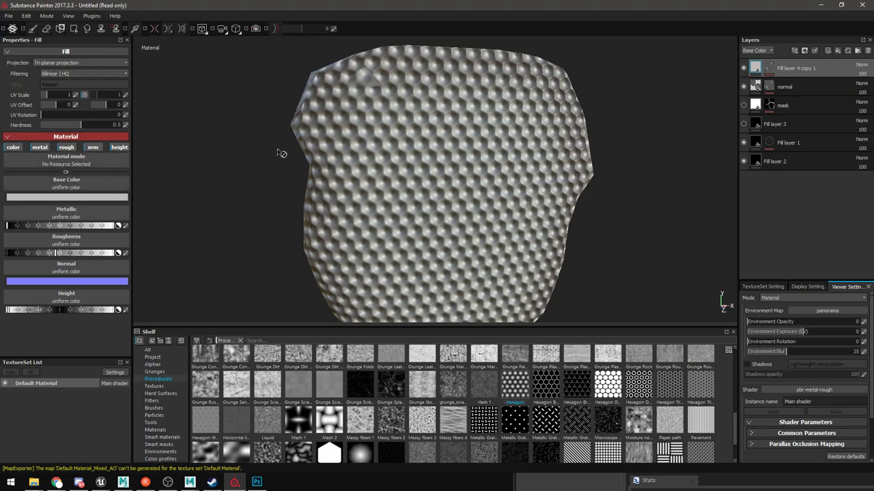
Set Fill layer 4 copy 1's base color to dark reddish brown and check Fill layers 1 and 2 by toggling their visibility
left_click(114, 199)
left_click_drag(94, 184, 95, 227)
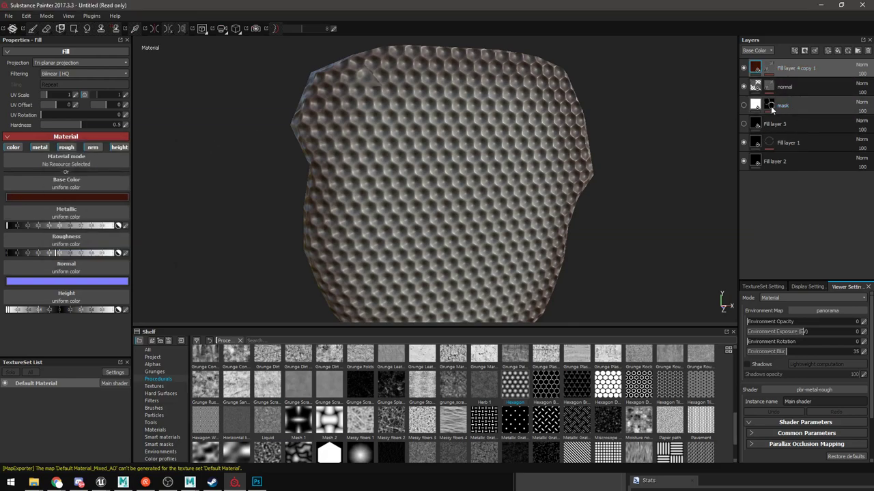
left_click(742, 143)
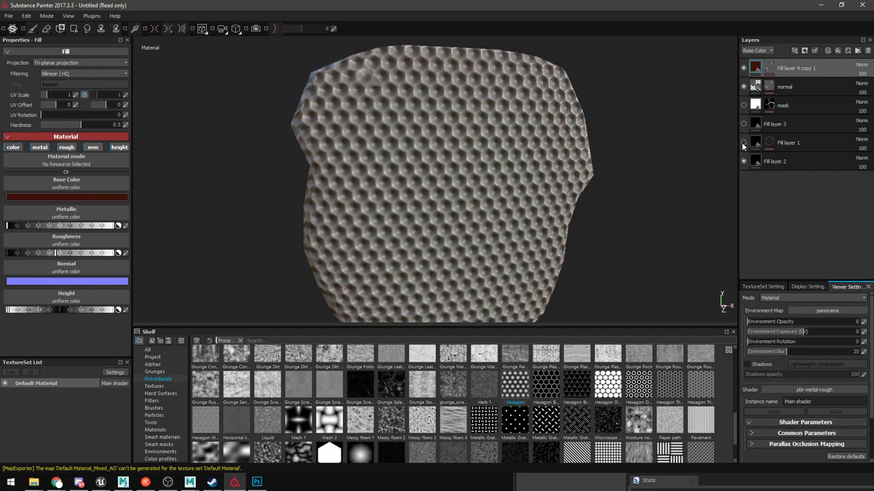
left_click(743, 162)
left_click(745, 161)
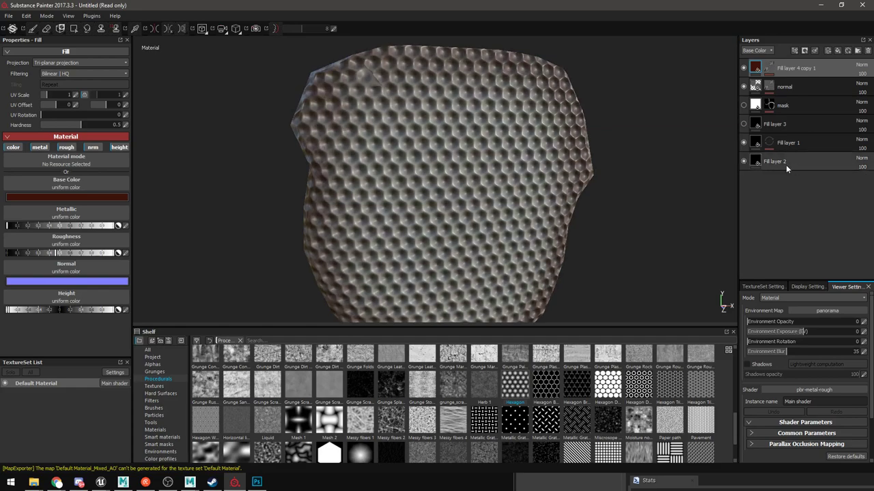
Set Fill layer 2's base color to golden tan (R 0.415, G 0.231, B 0.062)
left_click(792, 164)
left_click(100, 198)
mouse_move(101, 200)
left_mouse_down()
mouse_move(92, 185)
mouse_move(87, 193)
left_mouse_up()
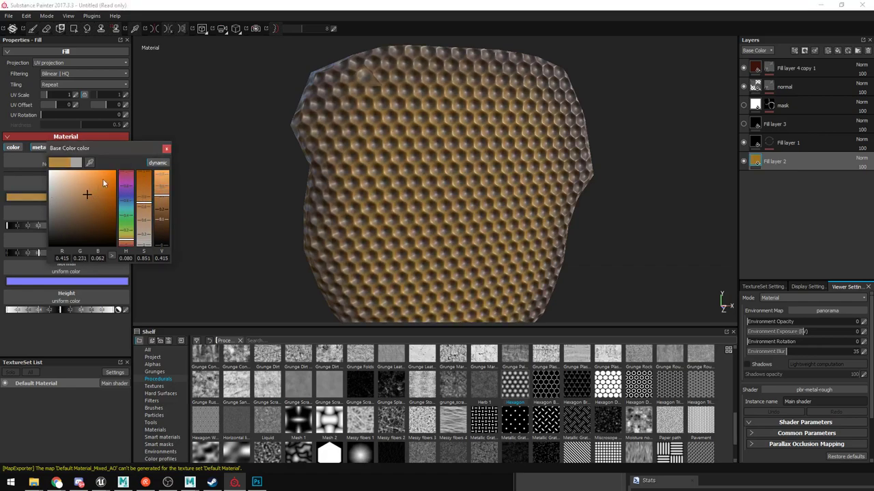
left_click(166, 149)
Display only the base color channel and examine the hexagon coloring on the model
scroll(450, 191, "down", 3)
left_click_drag(464, 194, 561, 244, "alt")
left_click(794, 298)
left_click(769, 305)
scroll(462, 228, "up", 5)
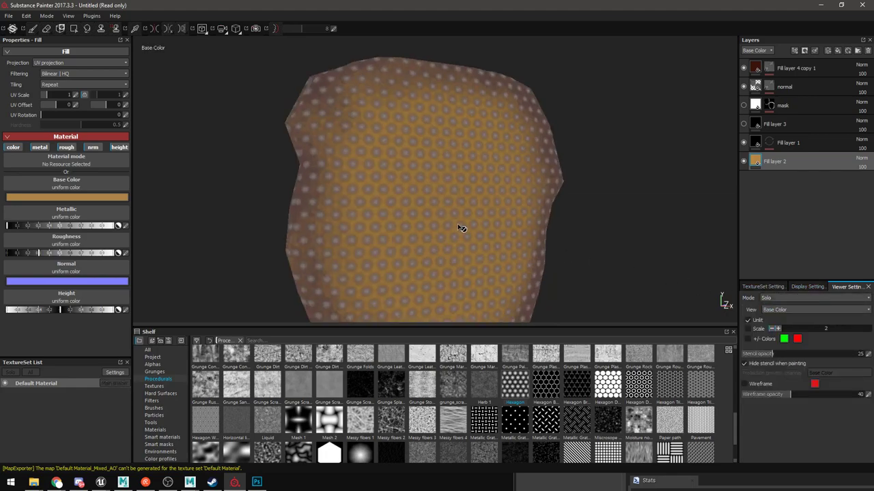
Return to the full material display and remove the Hexagon texture from the normal layer's base color
left_click(756, 86)
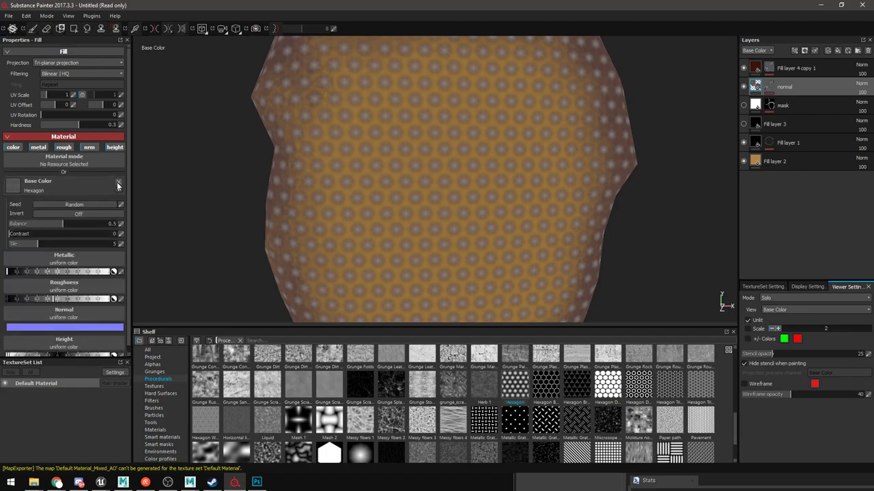
left_click_drag(367, 159, 394, 163, "alt")
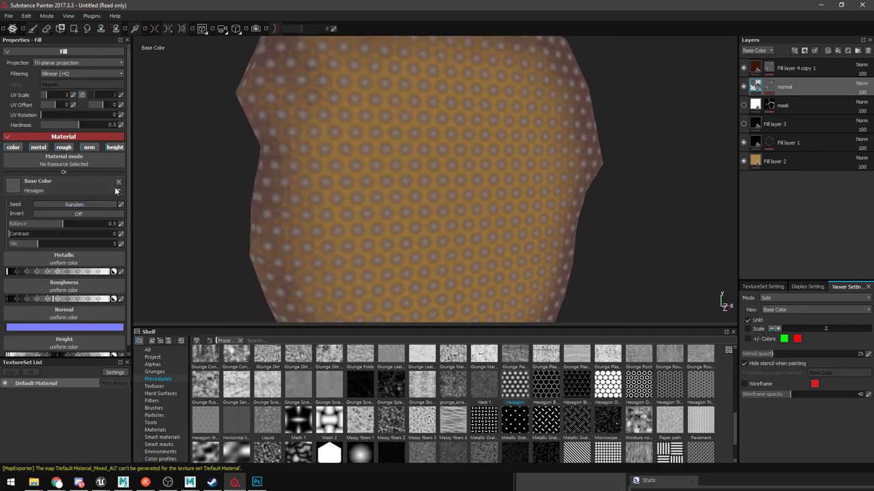
left_click(767, 298)
left_click(770, 317)
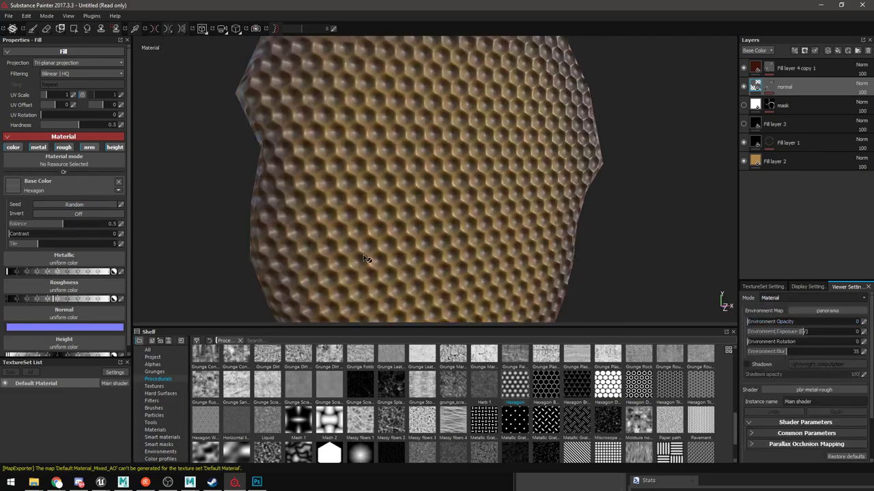
left_click(119, 182)
left_click_drag(416, 210, 398, 221, "alt")
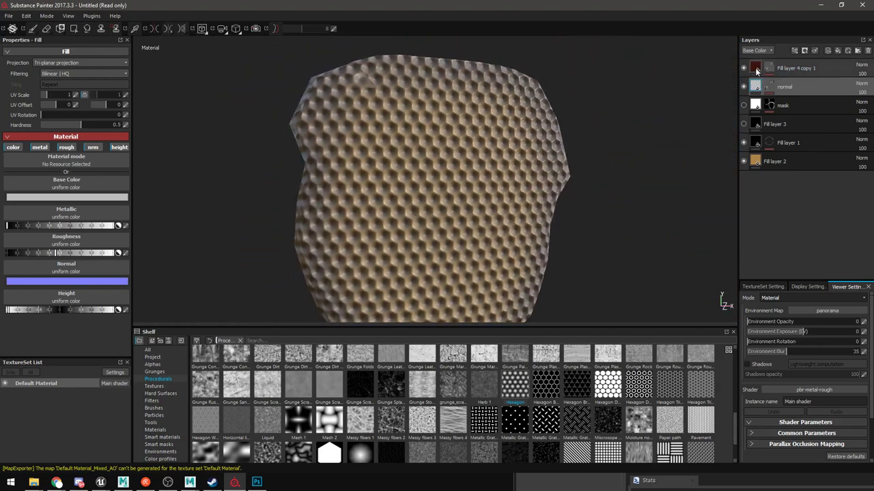
Set the normal layer's base color to a very dark red (R 0.027, G 0, B 0)
left_click(770, 87)
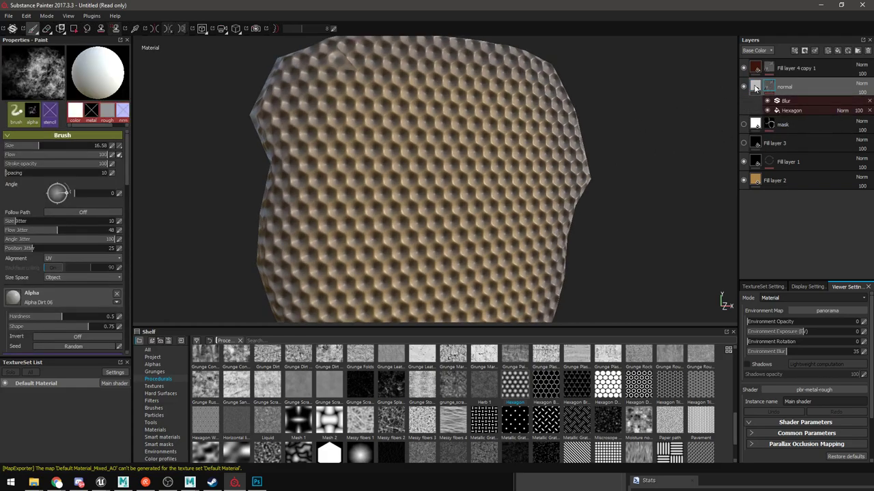
left_click(755, 86)
left_click(96, 197)
left_click(101, 174)
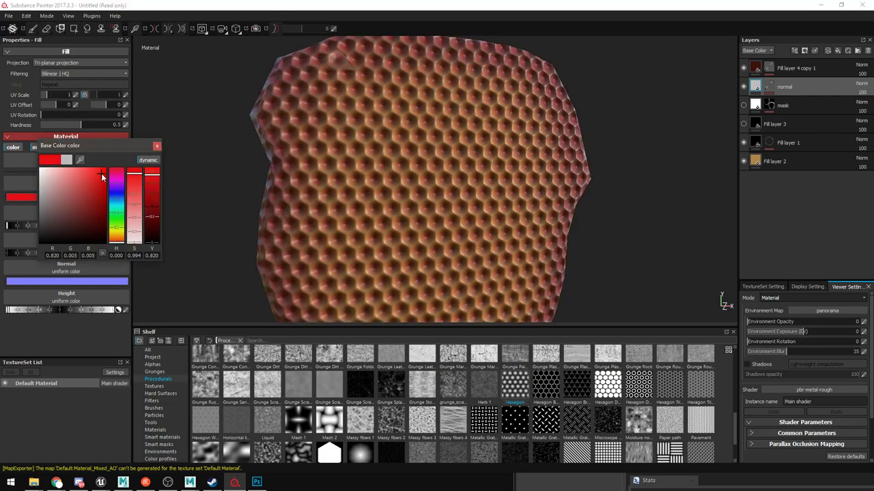
left_click_drag(106, 183, 100, 228)
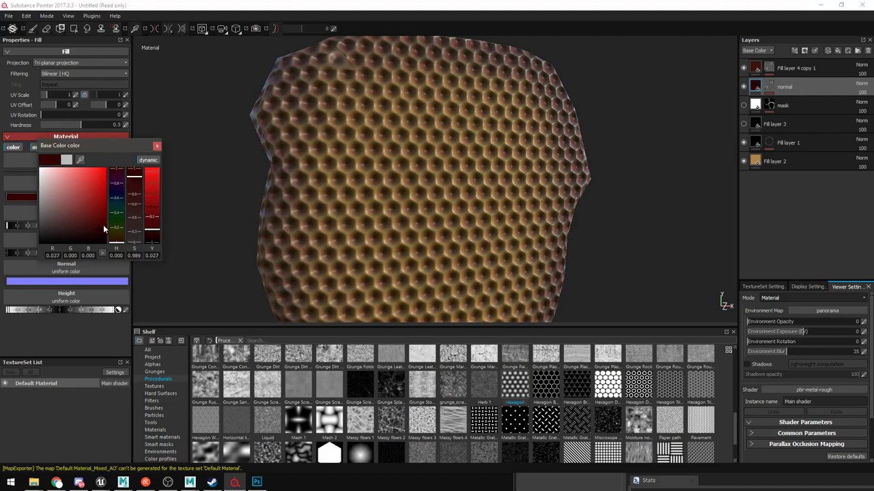
left_click(157, 148)
Examine the dark hexagon dots against the tan base in the base color display, and select Fill layer 4 copy 1
left_click(768, 299)
left_click(767, 307)
right_click_drag(489, 257, 443, 276, "alt")
middle_click_drag(442, 276, 477, 202, "alt")
mouse_move(476, 201)
left_mouse_down("alt")
mouse_move(136, 232)
mouse_move(368, 205)
mouse_move(478, 217)
left_mouse_up("alt")
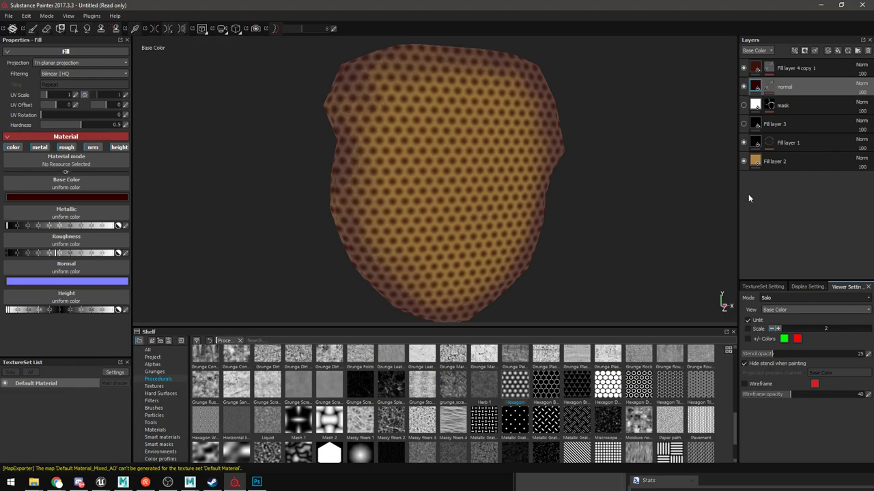
mouse_move(757, 162)
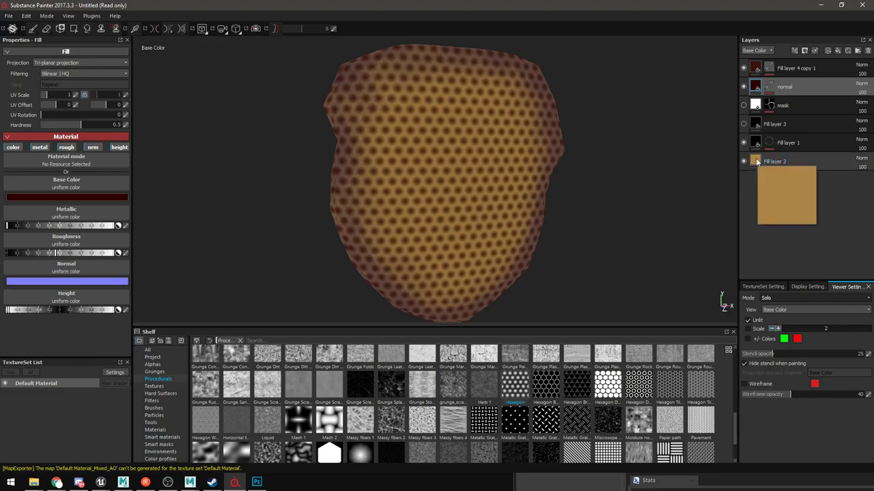
left_click_drag(517, 111, 493, 154, "alt")
left_click(806, 67)
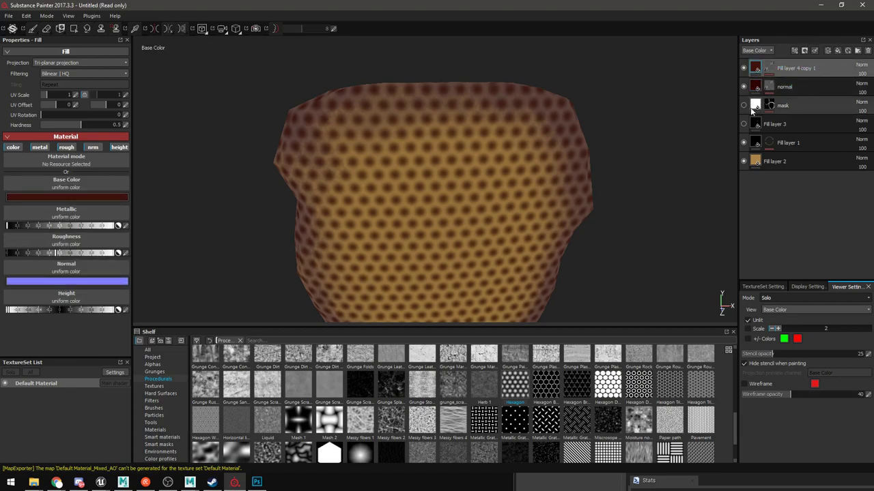
left_click_drag(459, 132, 380, 166, "alt")
Save the project as Beehive_Bakes in the FoodItems/Beehive folder
left_click(8, 16)
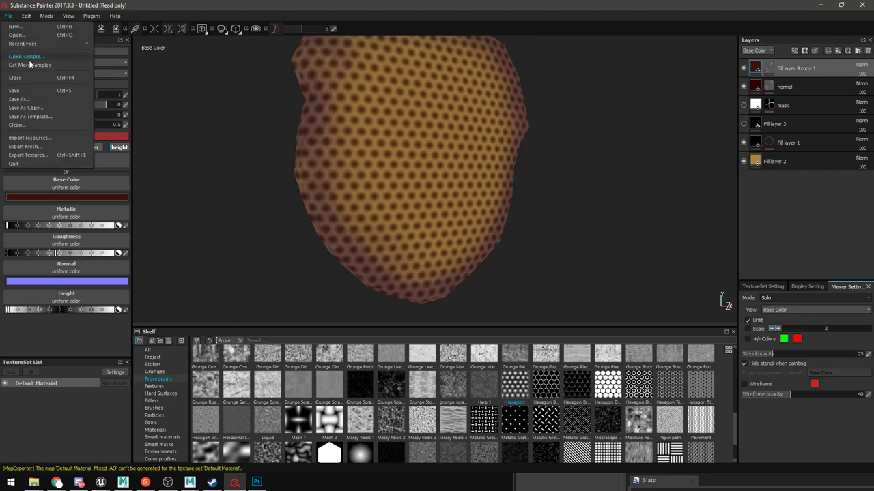
left_click(31, 100)
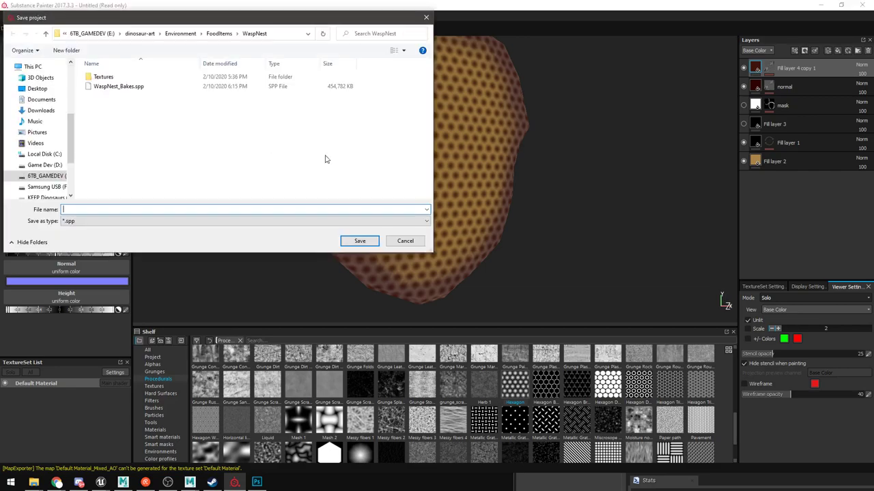
left_click(219, 33)
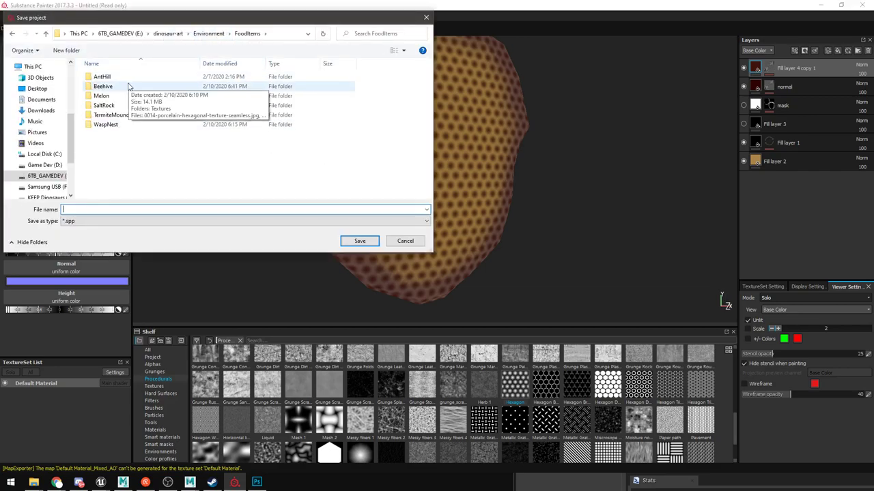
double_click(111, 87)
left_click(105, 211)
type("B")
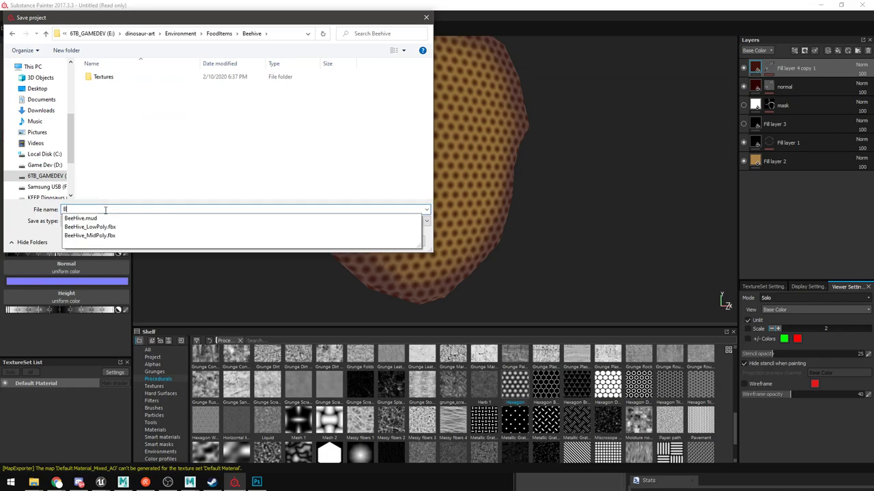
type("eehive_Bakes")
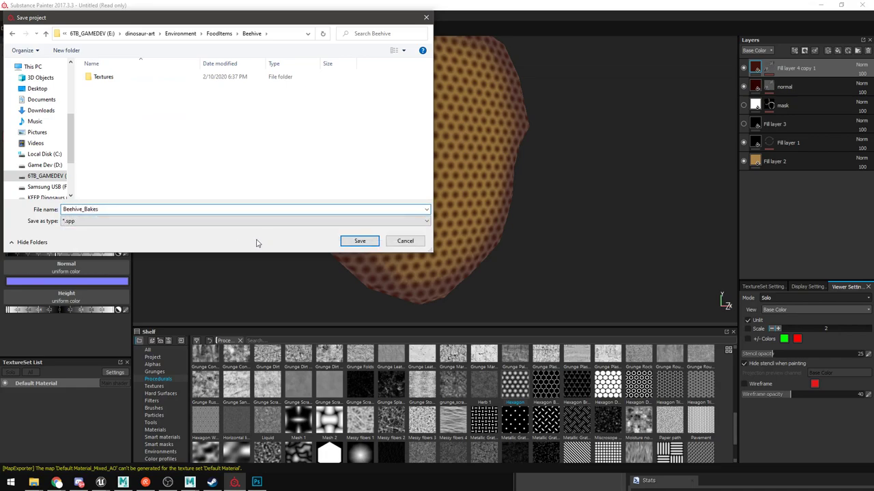
left_click(361, 242)
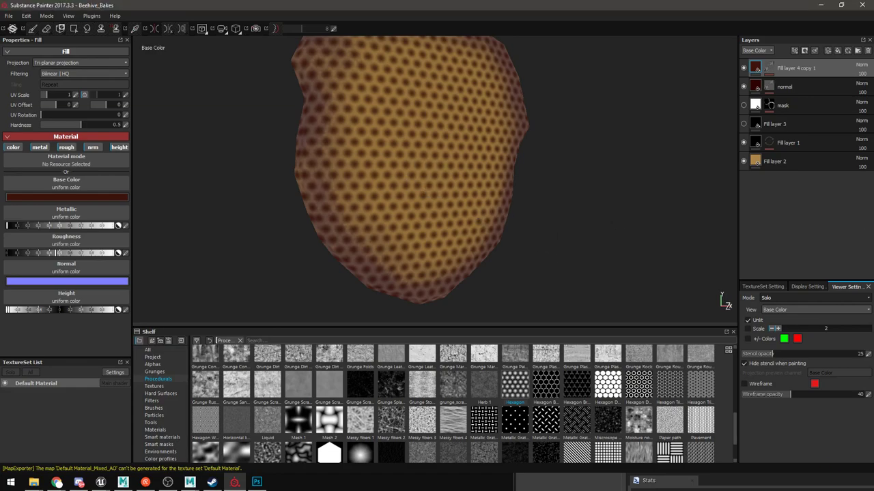
Switch back to the full material display and inspect the lit honeycomb surface from several angles
key("alt+Tab")
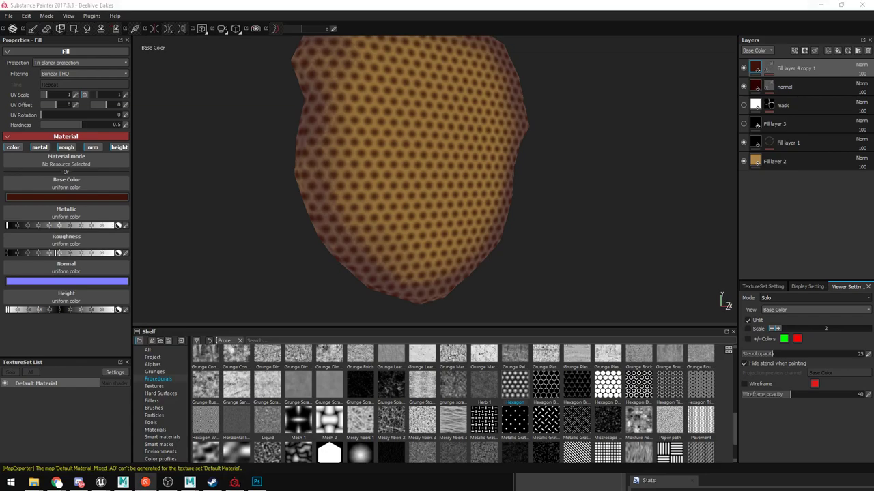
left_click_drag(569, 190, 517, 152, "alt")
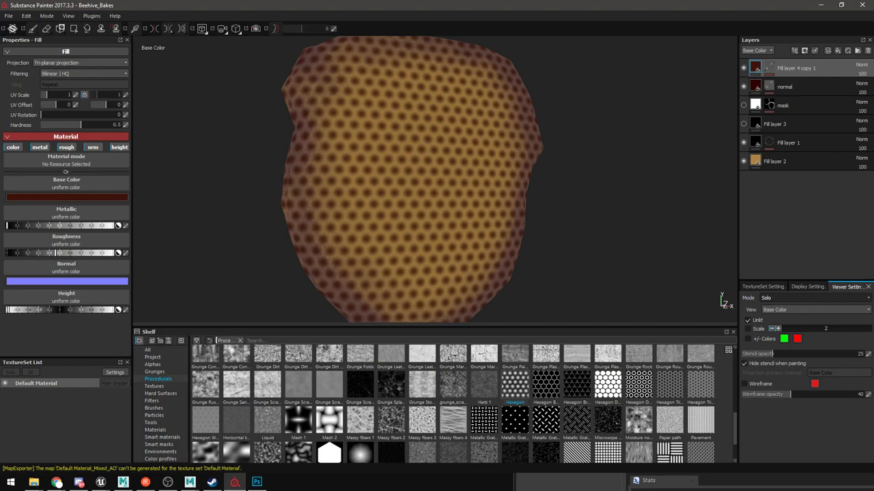
left_click_drag(461, 217, 419, 203, "alt")
left_click(776, 297)
left_click(771, 319)
left_click_drag(416, 209, 470, 224, "alt")
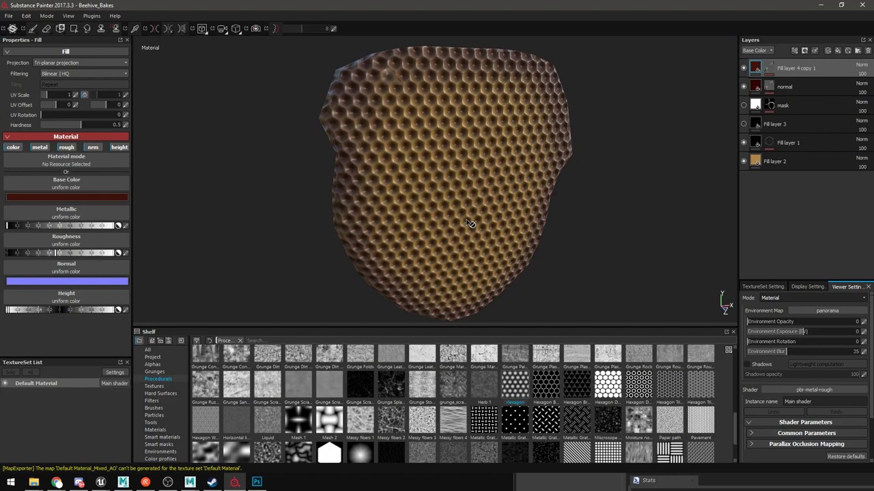
mouse_move(475, 186)
left_mouse_down("alt")
mouse_move(302, 160)
mouse_move(437, 151)
left_mouse_up("alt")
Add a paint layer above Fill layer 2, show only the base color, and move the new layer to the top of the stack
left_click(769, 164)
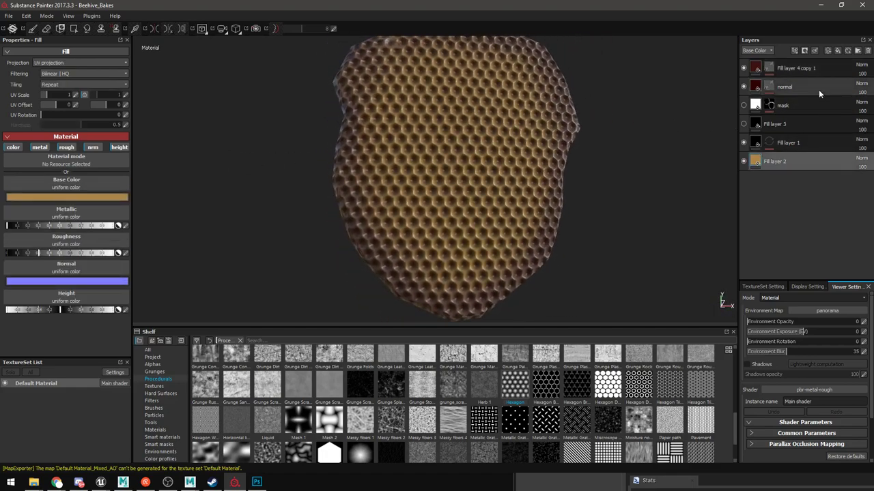
left_click(828, 49)
middle_click_drag(432, 254, 441, 221, "alt")
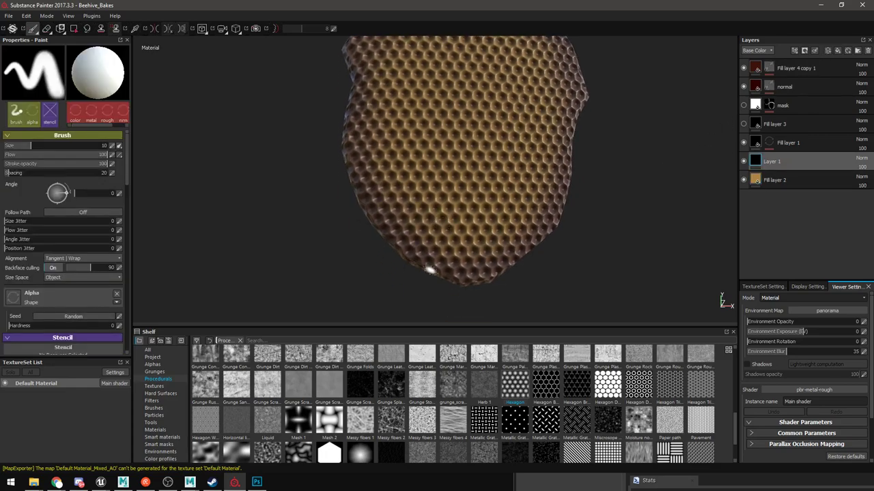
key("b")
key("b")
key("b")
left_click(773, 298)
left_click(770, 306)
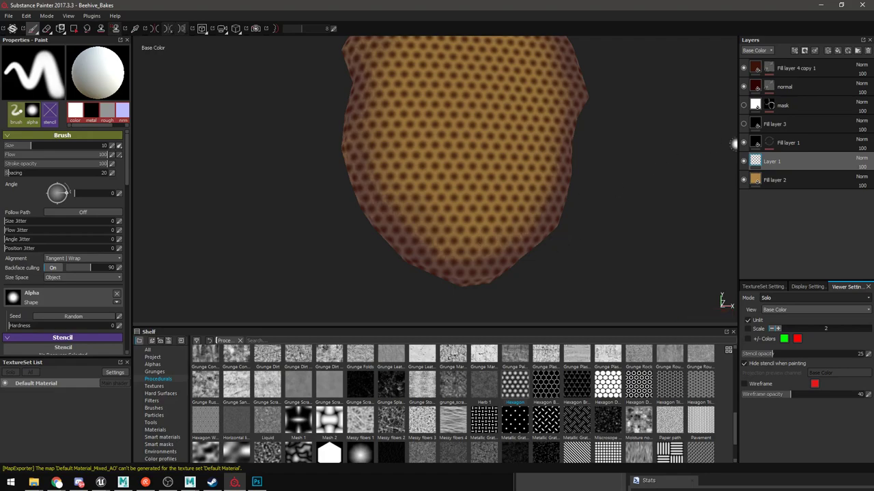
left_click_drag(779, 164, 782, 64)
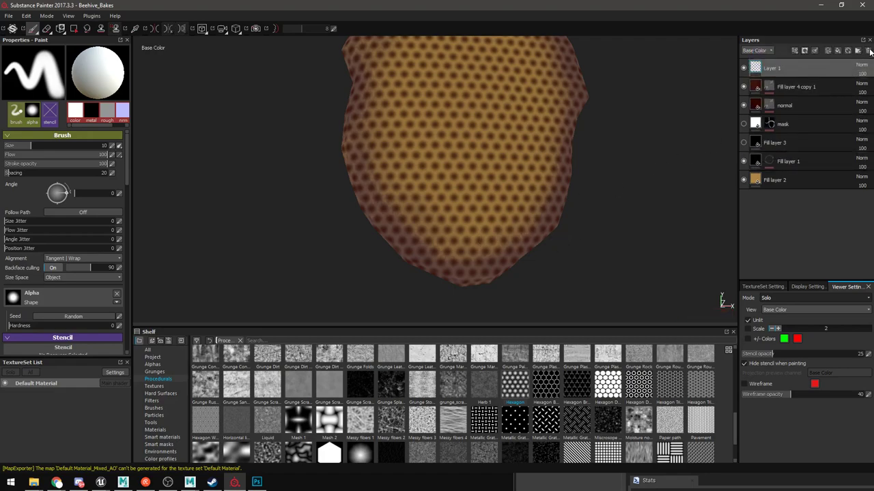
Replace Layer 1 with a new fill layer named Top White at the top of the stack
left_click(857, 52)
left_click(794, 51)
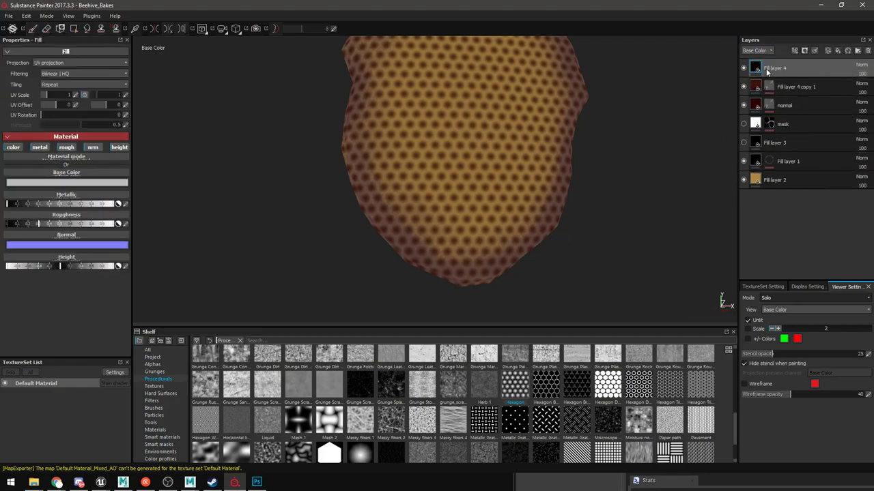
double_click(772, 68)
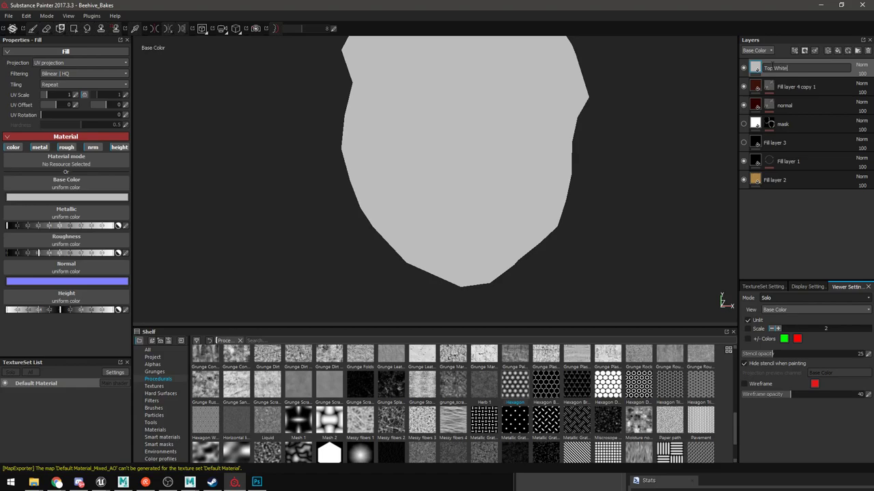
key("Return")
Give the Top White layer a black mask with a paint effect
left_click_drag(537, 131, 443, 229, "alt")
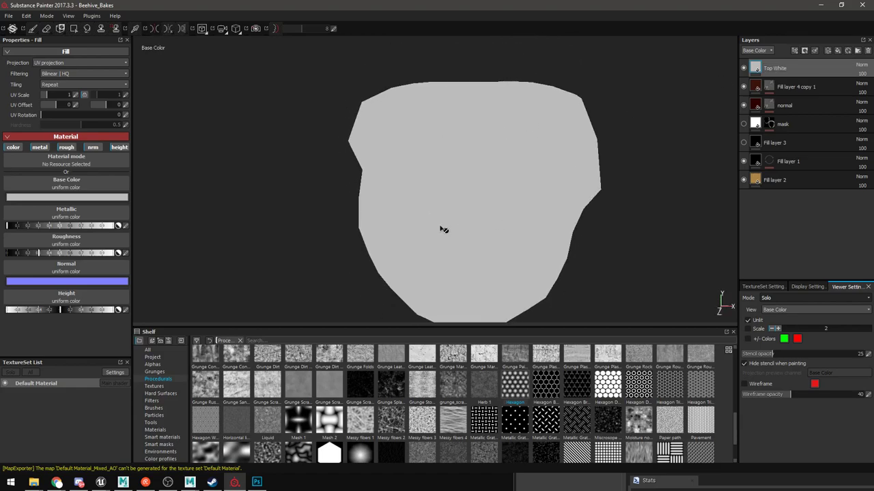
right_click(756, 66)
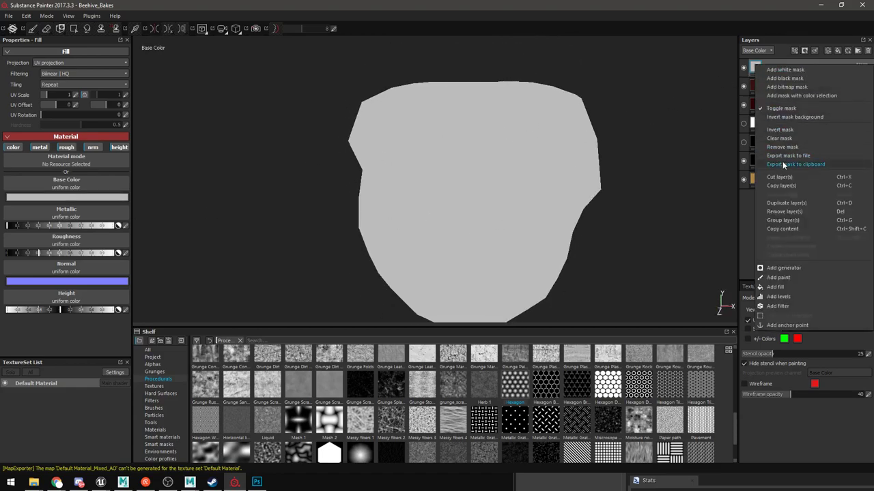
left_click(782, 79)
right_click(769, 69)
left_click(778, 281)
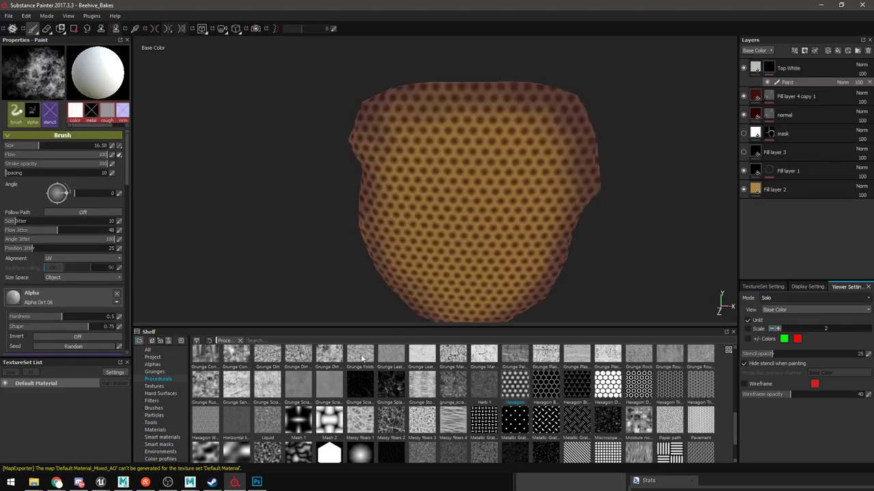
Choose the Paint Spray brush, enlarge it to 82.3, and spray the Top White mask across the top of the beehive's front
left_click(154, 408)
left_click(421, 430)
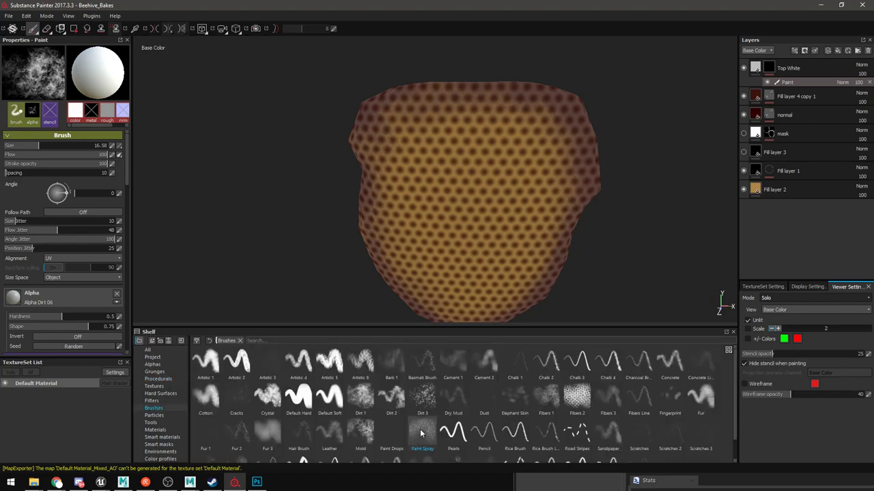
left_click_drag(542, 130, 527, 186, "alt")
right_click_drag(527, 186, 517, 149, "ctrl")
mouse_move(500, 155)
left_mouse_down()
mouse_move(526, 147)
mouse_move(410, 157)
mouse_move(379, 149)
mouse_move(425, 133)
mouse_move(556, 146)
mouse_move(567, 157)
left_mouse_up()
left_click_drag(567, 157, 536, 273, "alt")
mouse_move(424, 151)
left_mouse_down()
mouse_move(450, 140)
mouse_move(507, 140)
mouse_move(498, 176)
left_mouse_up()
mouse_move(526, 131)
left_mouse_down()
mouse_move(372, 127)
mouse_move(555, 122)
left_mouse_up()
Spray the Top White mask down the upper corners and narrow side edges of the beehive
mouse_move(554, 121)
left_mouse_down("alt")
mouse_move(529, 164)
mouse_move(511, 154)
mouse_move(472, 155)
mouse_move(472, 75)
mouse_move(461, 65)
mouse_move(516, 127)
mouse_move(474, 131)
mouse_move(489, 137)
left_mouse_up("alt")
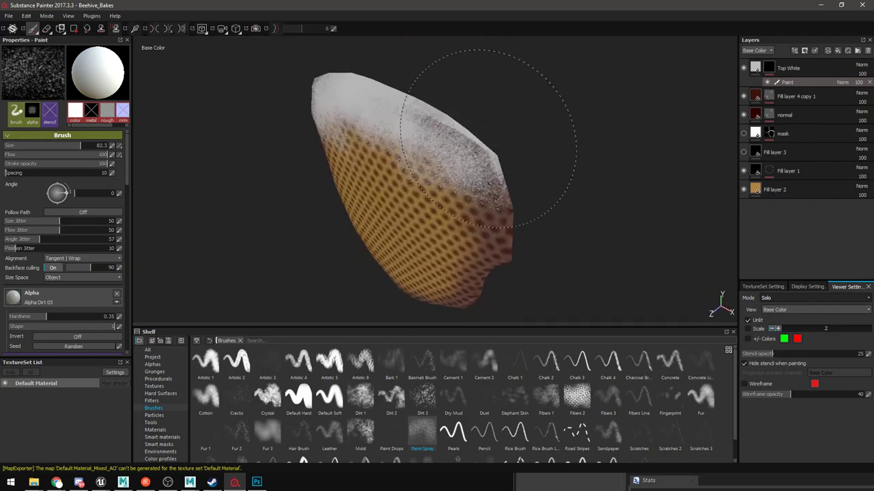
left_click_drag(491, 179, 437, 191, "alt")
mouse_move(500, 209)
left_mouse_down()
mouse_move(505, 225)
mouse_move(513, 204)
left_mouse_up()
mouse_move(516, 234)
left_mouse_down()
mouse_move(497, 253)
mouse_move(474, 215)
left_mouse_up()
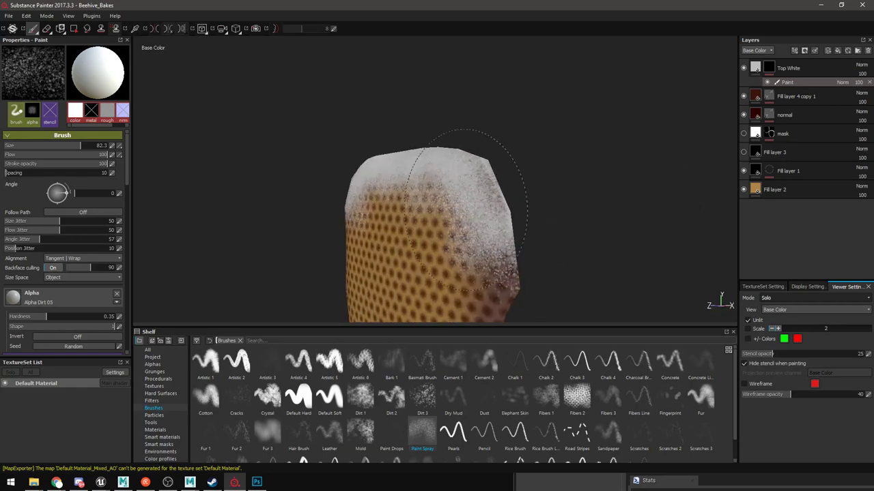
left_click_drag(388, 231, 470, 158, "alt")
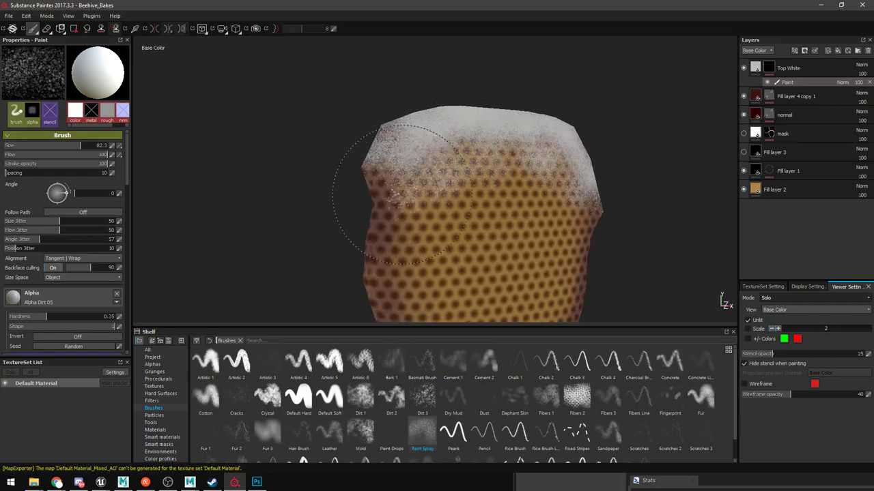
left_click_drag(406, 193, 487, 203, "alt")
left_click_drag(350, 197, 487, 201, "alt")
mouse_move(363, 169)
left_mouse_down()
mouse_move(353, 175)
mouse_move(373, 134)
mouse_move(310, 150)
left_mouse_up()
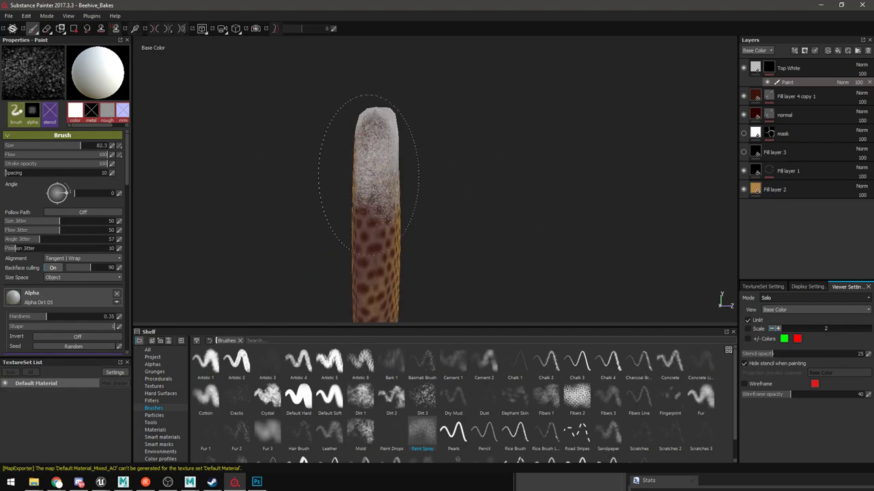
Enlarge the spray brush to 100 and cover the remaining upper areas and top surface of the beehive in the mask
mouse_move(357, 208)
left_mouse_down("alt")
mouse_move(347, 214)
mouse_move(436, 197)
mouse_move(502, 204)
left_mouse_up("alt")
key("bracketright")
key("bracketright")
key("bracketright")
key("bracketright")
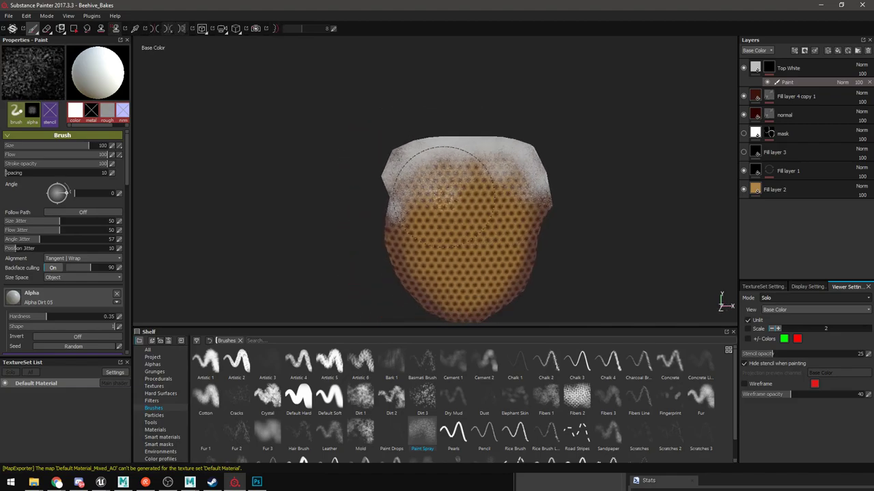
mouse_move(468, 191)
left_mouse_down("alt")
mouse_move(560, 209)
mouse_move(444, 203)
mouse_move(478, 186)
left_mouse_up("alt")
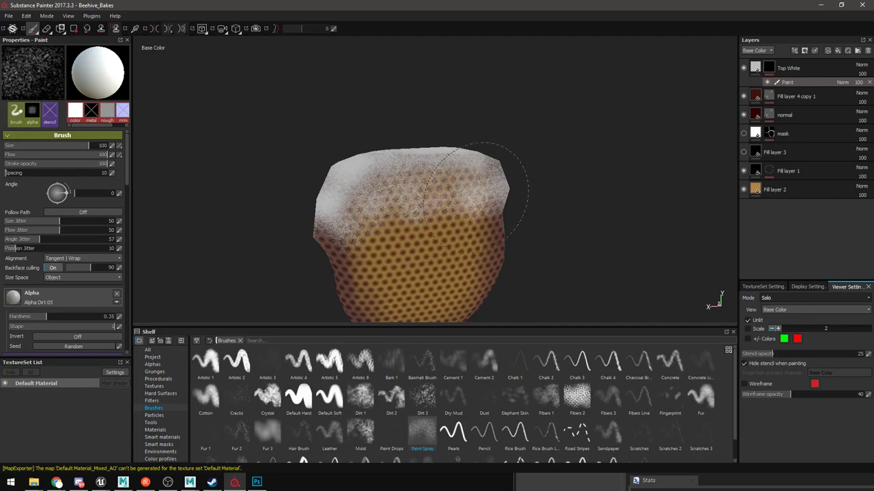
mouse_move(490, 176)
left_mouse_down("alt")
mouse_move(448, 230)
mouse_move(382, 262)
left_mouse_up("alt")
mouse_move(398, 215)
left_mouse_down("alt")
mouse_move(523, 209)
mouse_move(507, 205)
mouse_move(468, 243)
mouse_move(431, 194)
mouse_move(478, 191)
mouse_move(323, 166)
left_mouse_up("alt")
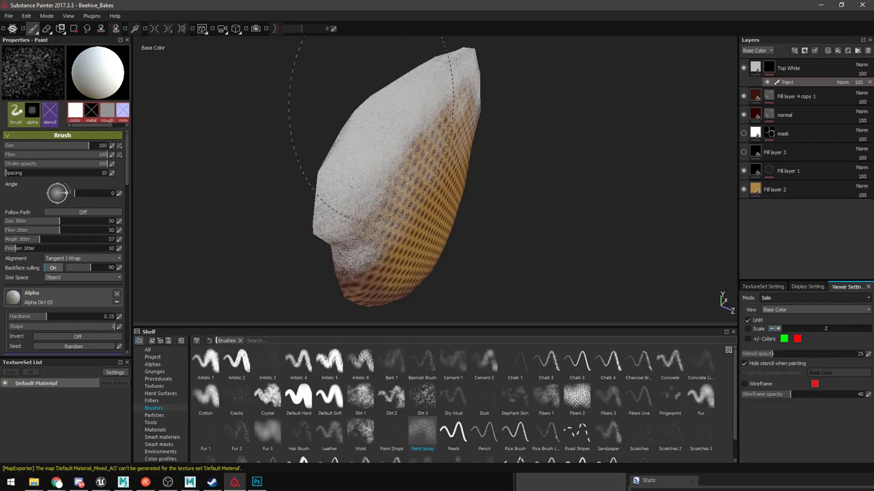
left_click_drag(368, 107, 316, 87, "alt")
mouse_move(389, 72)
left_mouse_down()
mouse_move(425, 63)
mouse_move(496, 108)
mouse_move(501, 130)
left_mouse_up()
mouse_move(505, 140)
left_mouse_down("alt")
mouse_move(488, 159)
mouse_move(464, 157)
left_mouse_up("alt")
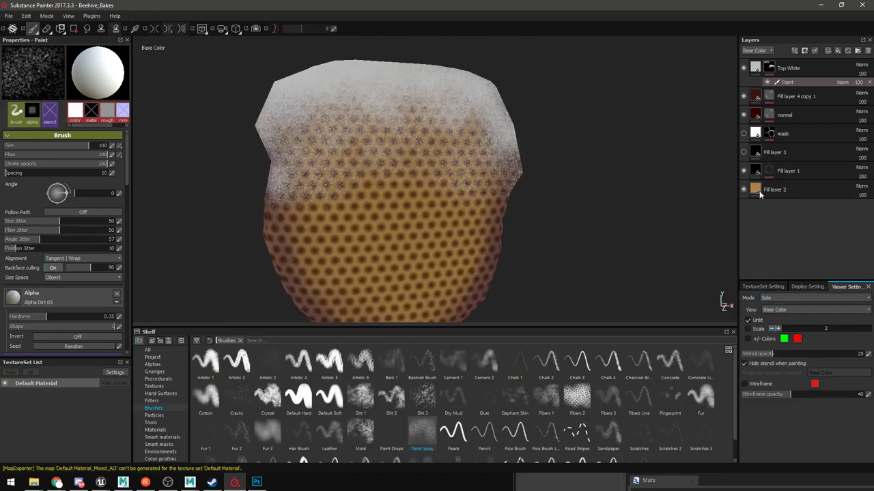
Change the Top White layer's base color to a pale cream yellow and check it around the model
left_click(755, 68)
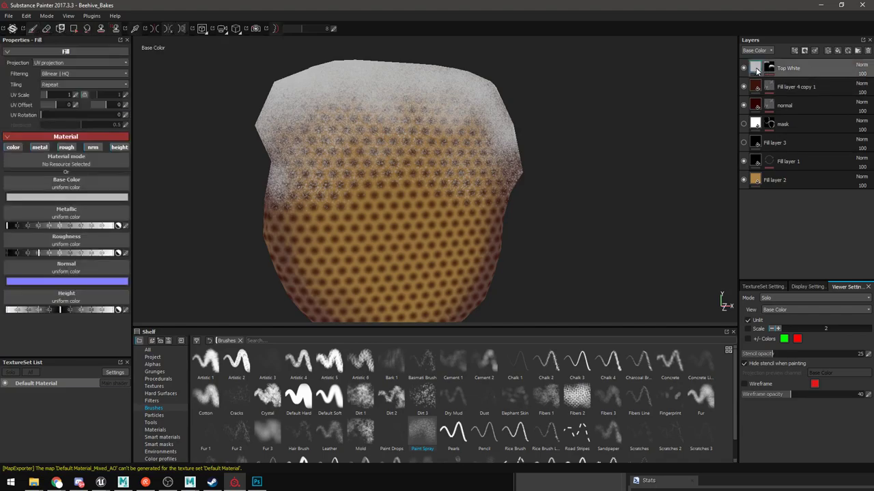
left_click(102, 198)
mouse_move(76, 160)
left_mouse_down()
mouse_move(535, 202)
mouse_move(873, 212)
mouse_move(64, 170)
mouse_move(55, 178)
left_mouse_up()
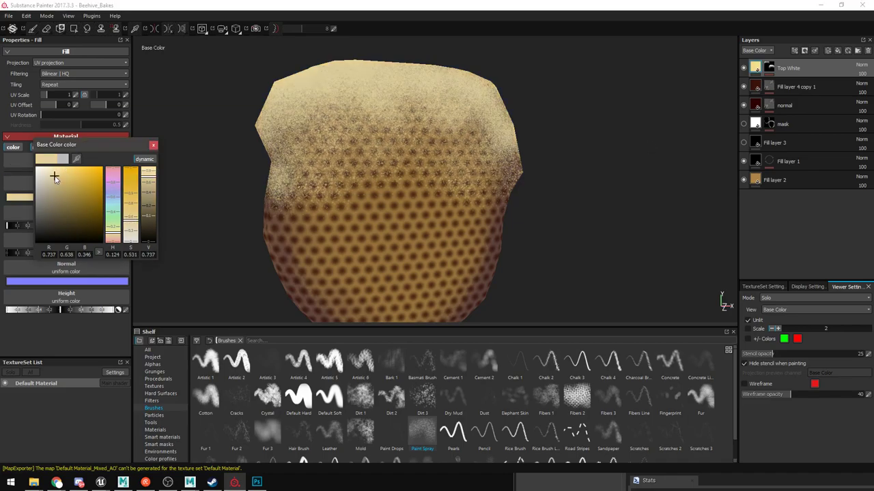
left_click(153, 148)
left_click_drag(198, 142, 290, 146, "alt")
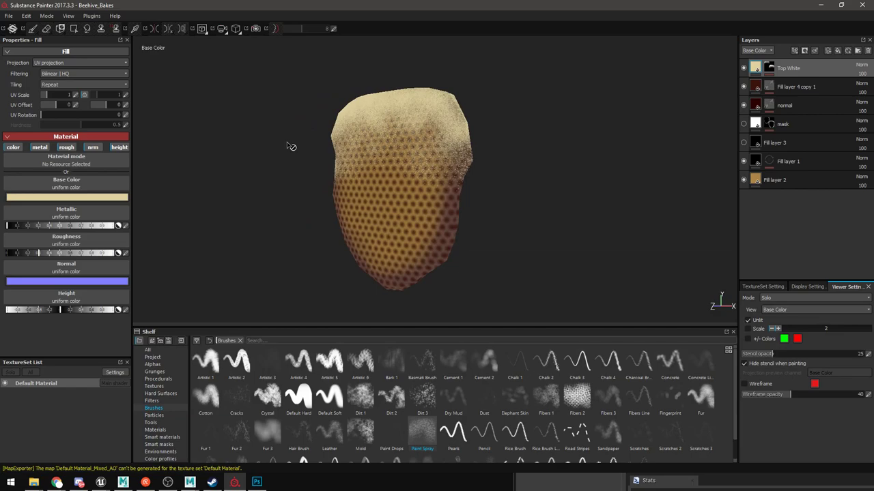
scroll(368, 171, "up", 2)
left_click_drag(420, 206, 524, 193, "alt")
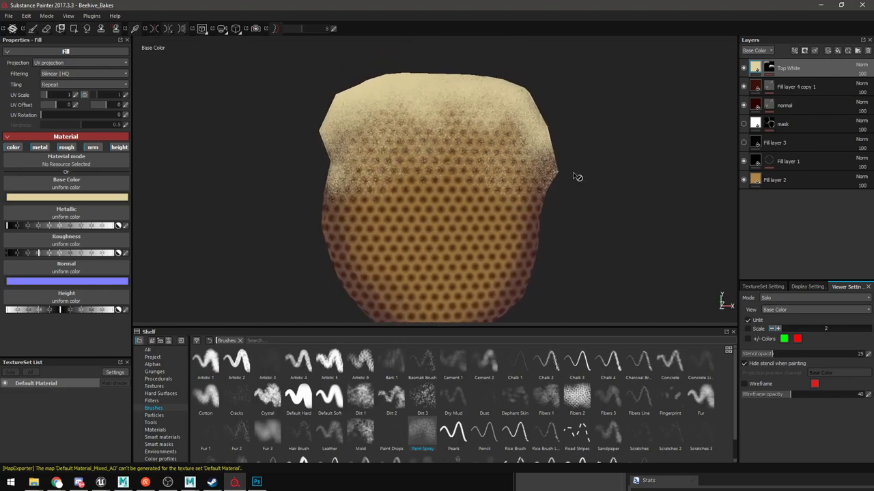
Move the Top White layer directly below the normal layer and check the two honeycomb layers above it
left_click_drag(756, 71, 757, 115)
mouse_move(463, 157)
left_mouse_down("alt")
mouse_move(297, 178)
mouse_move(460, 171)
left_mouse_up("alt")
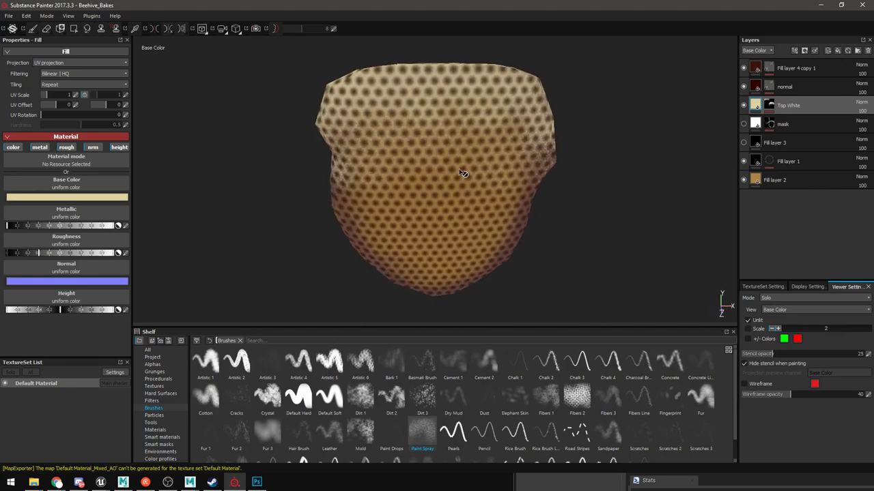
left_click(743, 88)
left_click(743, 87)
left_click(744, 69)
left_click(785, 87)
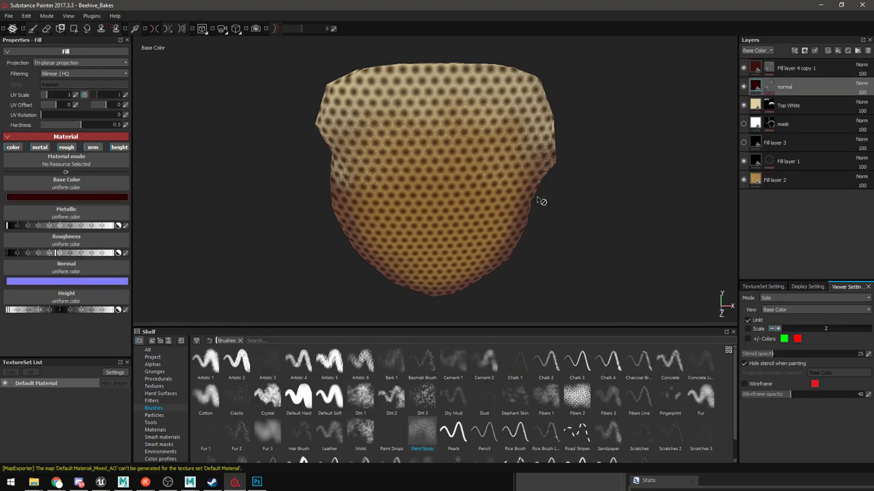
Switch the viewport from the base color channel to the full Material display
left_click(761, 287)
scroll(391, 121, "up", 1)
middle_click_drag(391, 122, 397, 159, "alt")
left_click_drag(397, 159, 399, 163, "alt")
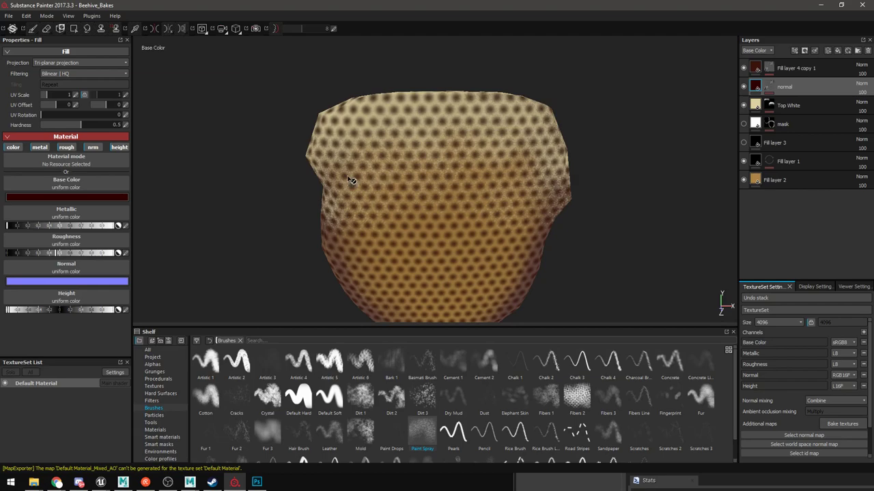
left_click(70, 163)
left_click(807, 287)
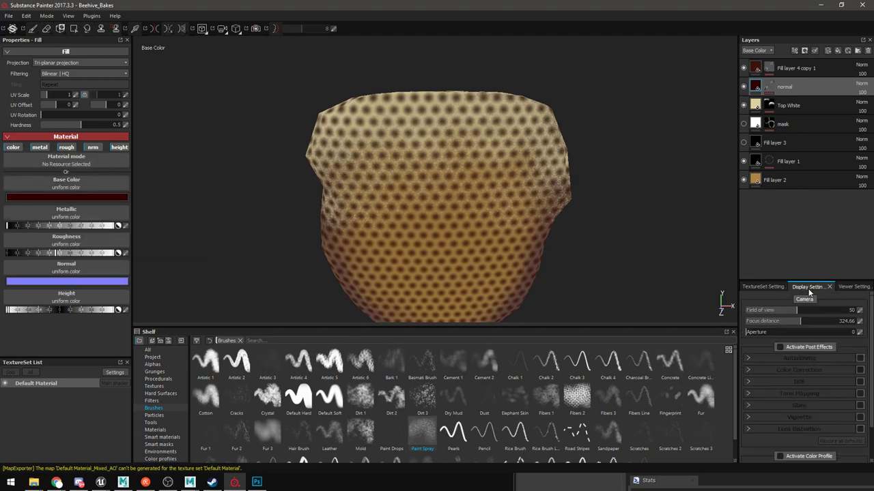
left_click(852, 286)
left_click(774, 298)
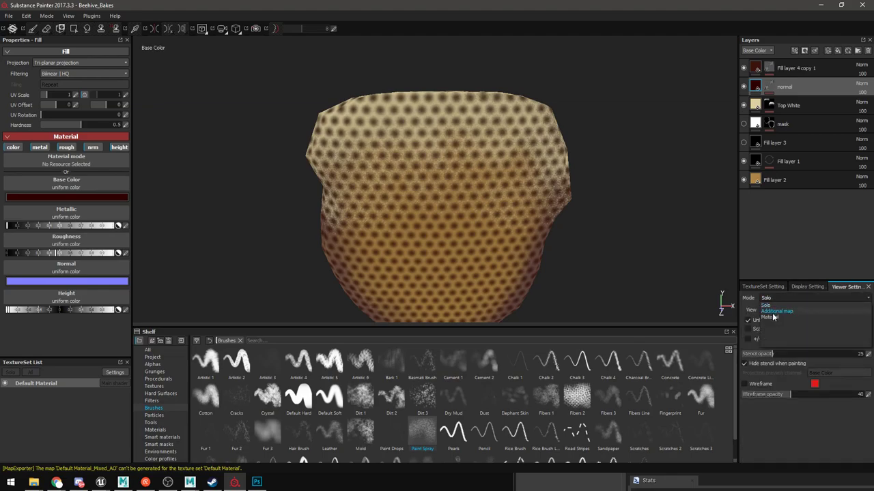
left_click(772, 318)
Compare the lit surface with the normal and Top White layers each hidden and shown
scroll(503, 230, "up", 1)
left_click_drag(503, 230, 496, 212, "alt")
left_click(744, 88)
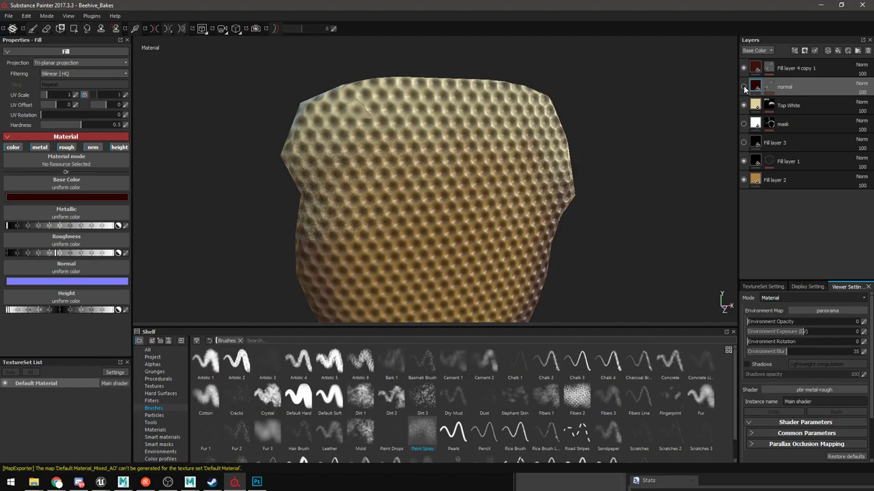
left_click(744, 87)
left_click(743, 106)
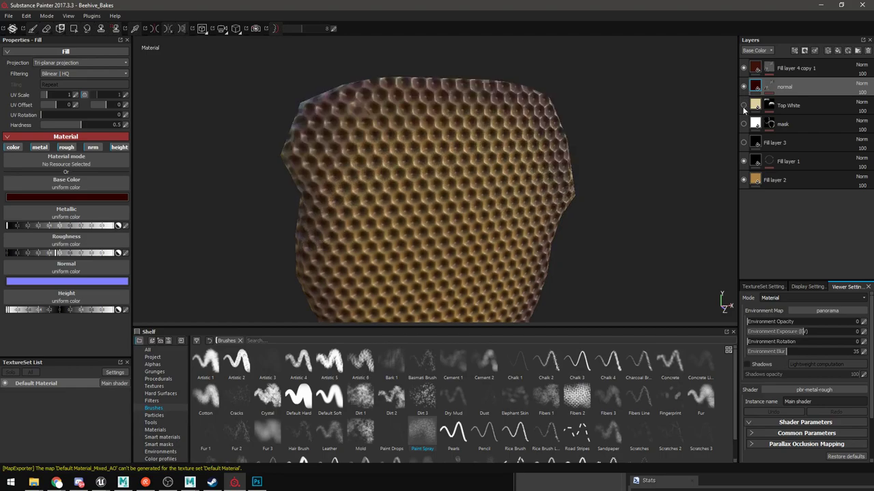
left_click(743, 105)
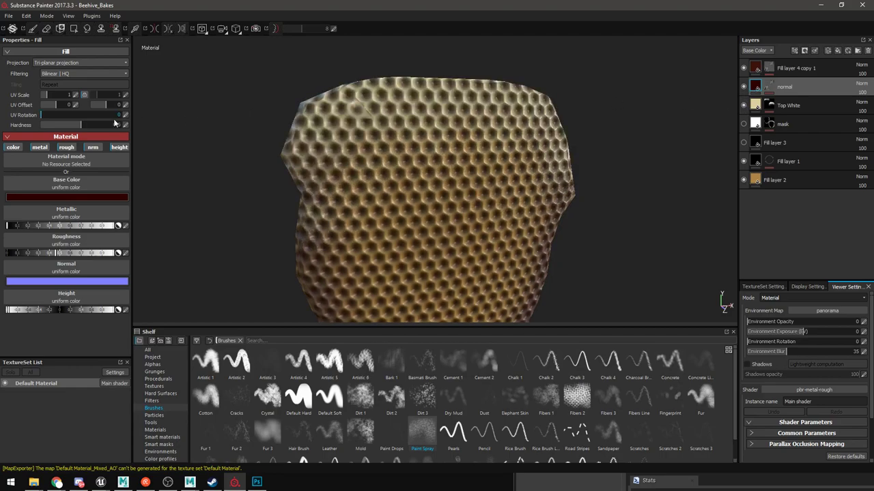
Turn off the height channel of the normal layer and check the honeycomb relief
left_click(119, 148)
mouse_move(480, 128)
left_mouse_down("alt")
mouse_move(481, 183)
mouse_move(452, 128)
mouse_move(496, 127)
left_mouse_up("alt")
left_click_drag(395, 157, 423, 96, "alt")
Turn the Top White layer's color channel off and back on to compare its effect on the surface
left_click(761, 107)
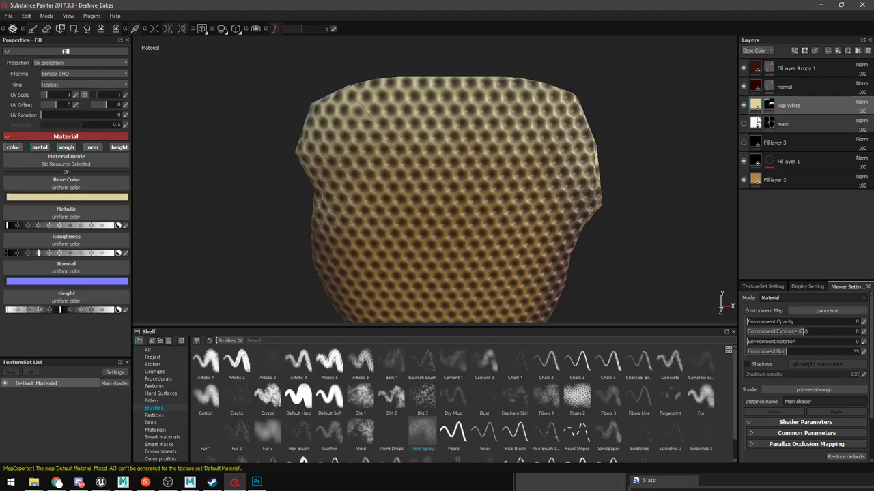
left_click(13, 146)
left_click_drag(437, 177, 453, 160, "alt")
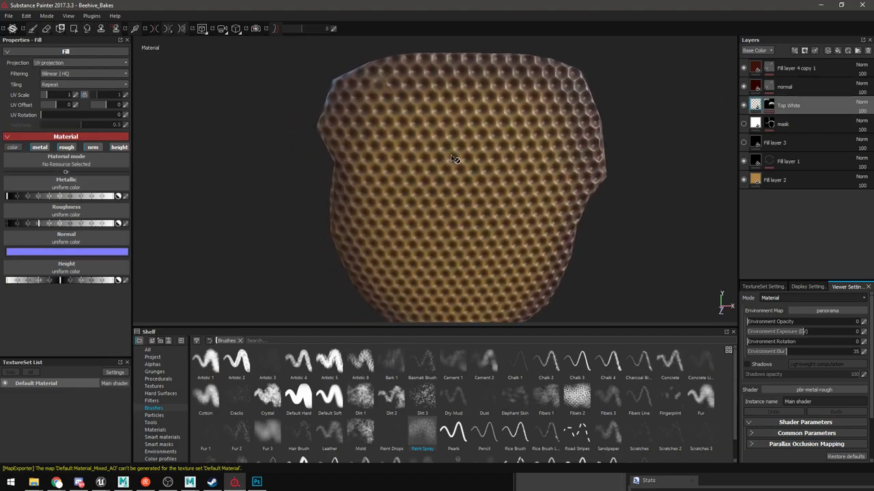
left_click(12, 146)
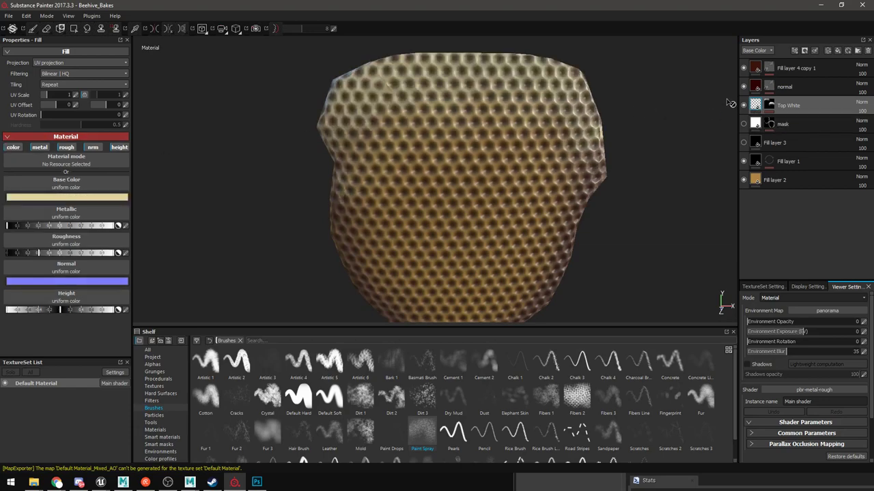
Rename Fill layer 4 copy 1 as colour and turn off its normal and height channels
left_click(757, 86)
double_click(791, 69)
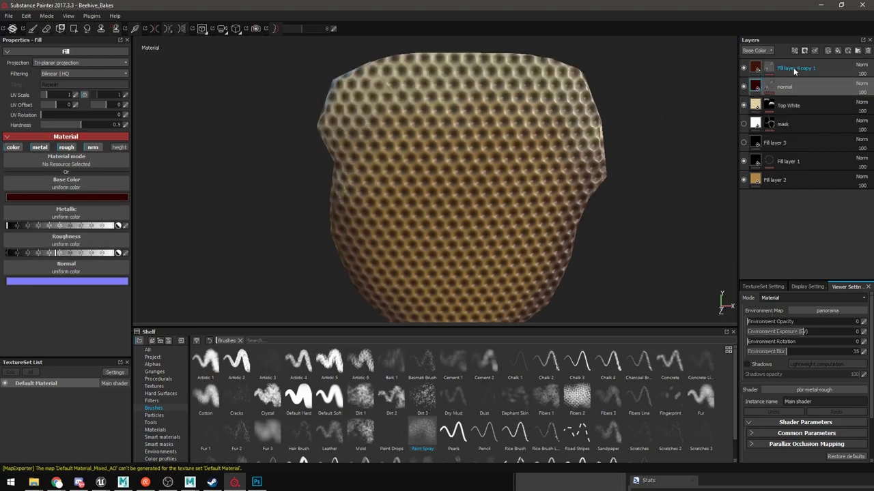
type("colour")
key("Return")
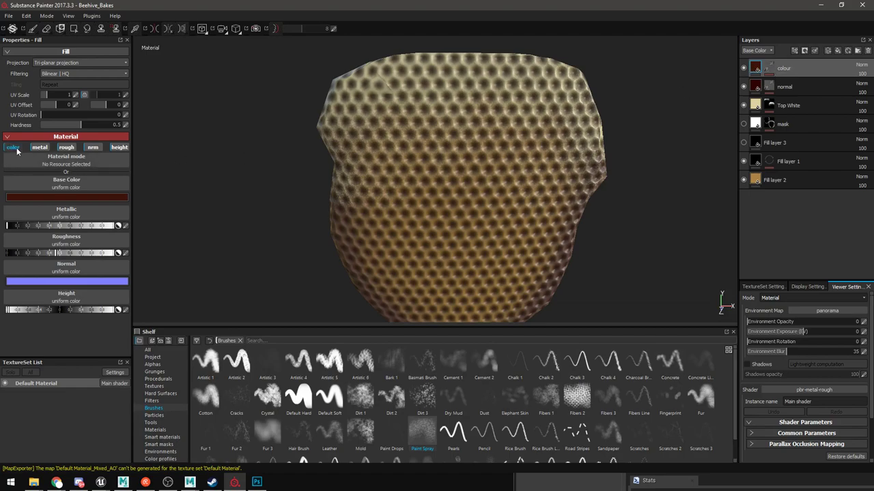
left_click(93, 147)
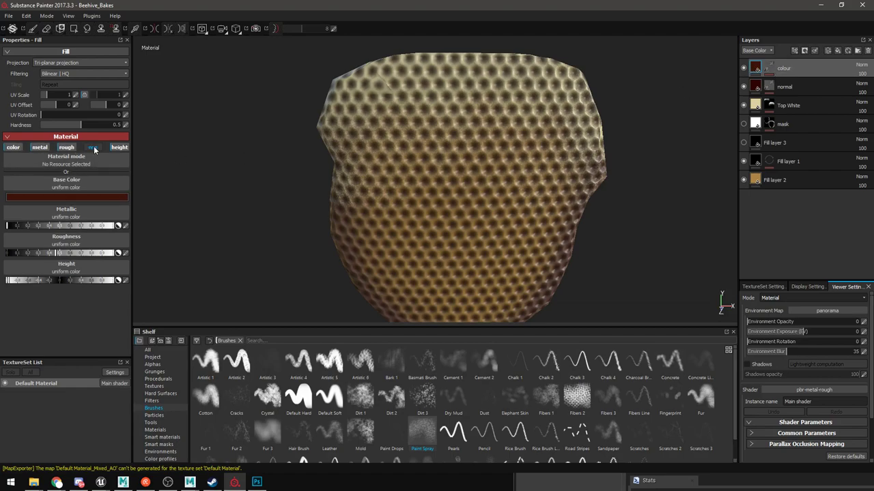
left_click(119, 147)
Turn on the height channel and turn off the color channel of the normal layer's fill
key("1")
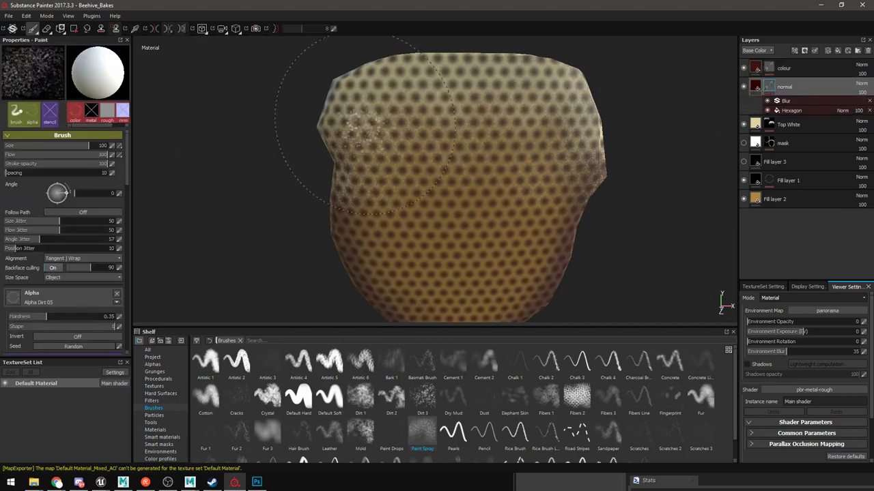
left_click(755, 87)
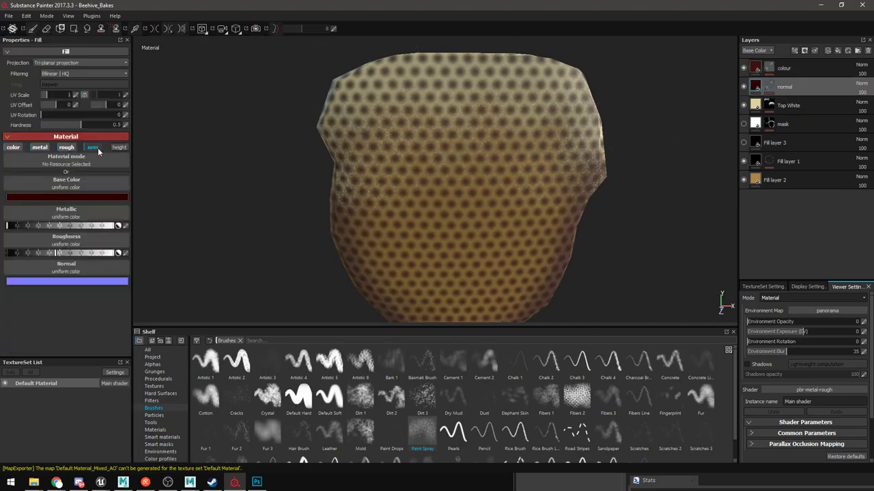
left_click(118, 149)
left_click(19, 149)
mouse_move(471, 158)
left_mouse_down("alt")
mouse_move(524, 159)
mouse_move(494, 142)
mouse_move(482, 158)
left_mouse_up("alt")
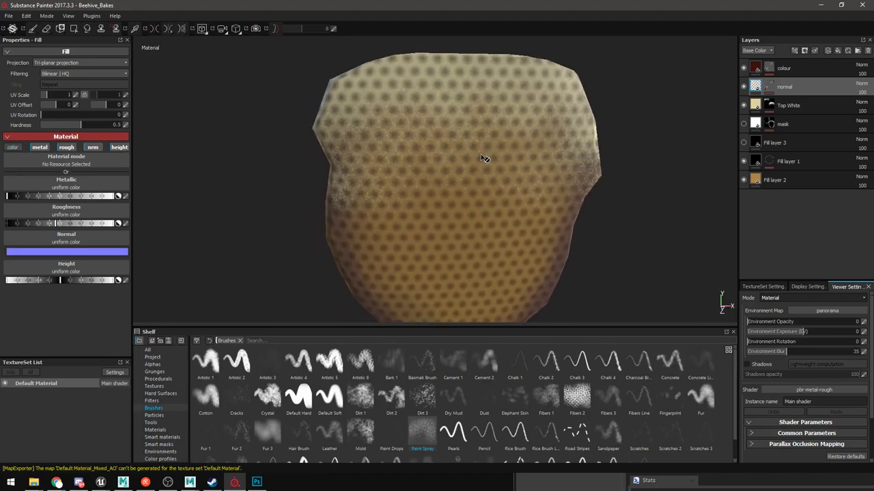
Set the normal layer's height to its lowest value so the honeycomb cells sink into the surface
left_click(119, 147)
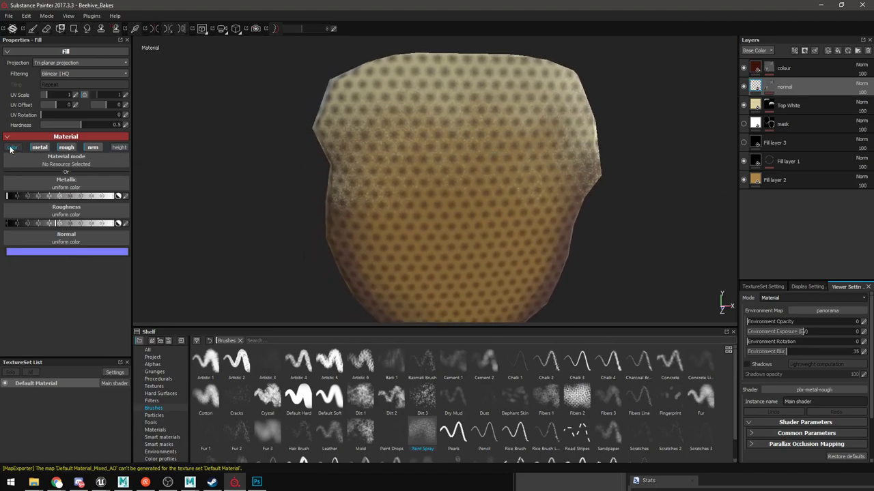
left_click(119, 148)
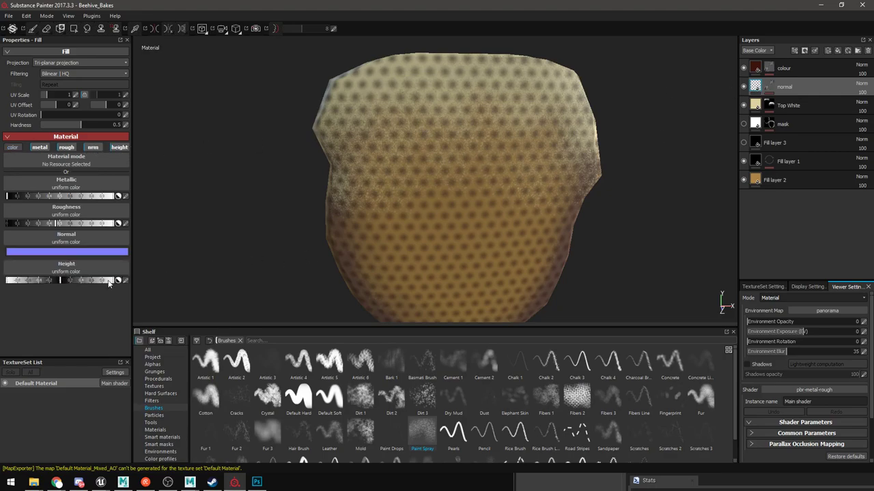
left_click_drag(60, 280, 1, 285)
left_click_drag(326, 238, 350, 232, "alt")
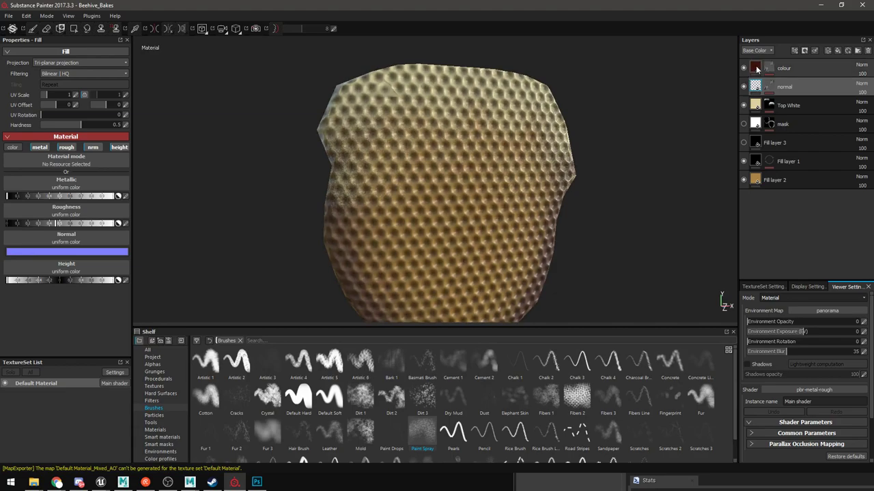
Select the colour layer's fill, show only the base color, and inspect the whole beehive
left_click(756, 68)
left_click_drag(502, 134, 453, 186, "alt")
left_click(767, 299)
left_click(766, 306)
scroll(481, 208, "down", 3)
scroll(443, 197, "up", 2)
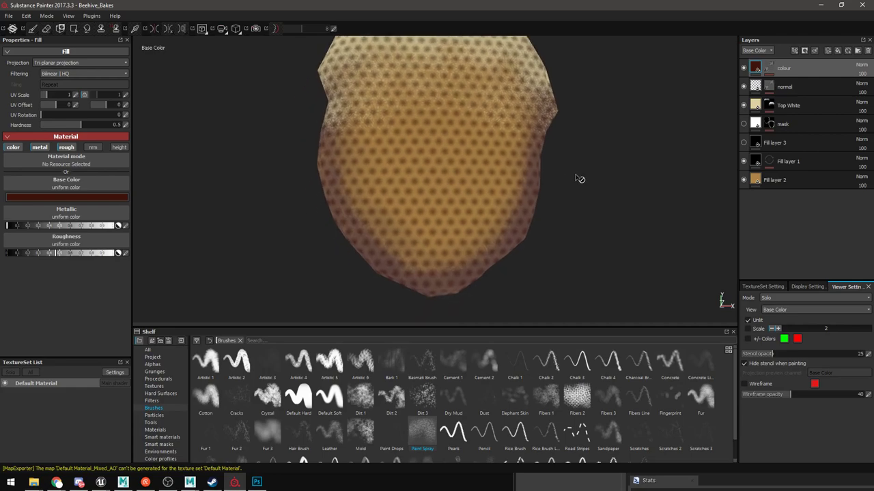
left_click_drag(487, 114, 471, 160, "alt")
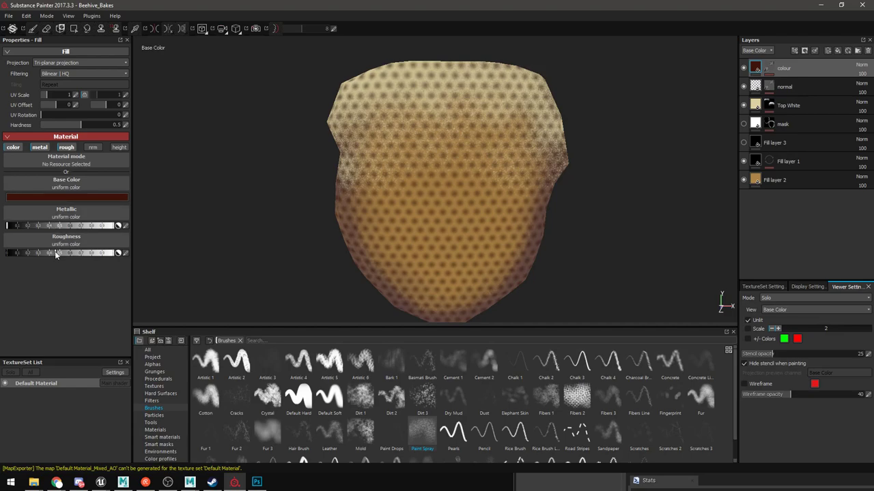
Darken the colour layer's base color to a near-black red and review the Blur filter on its mask
left_click(43, 198)
left_click_drag(58, 237, 63, 235)
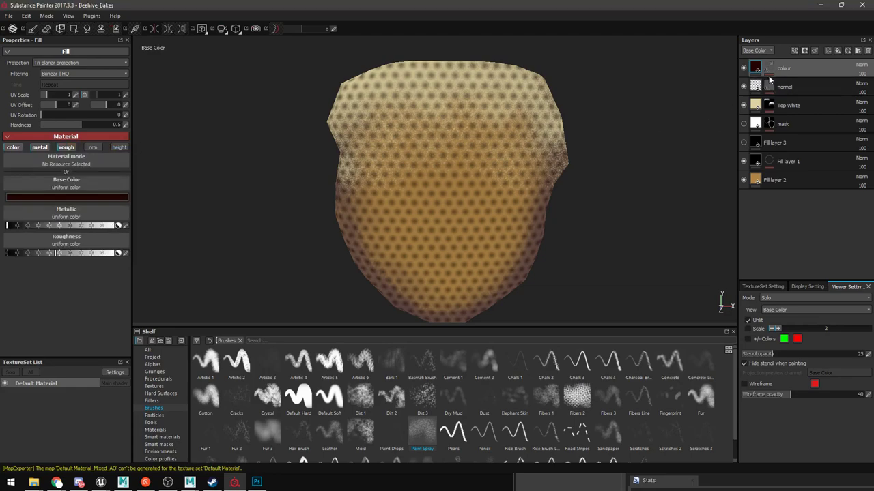
left_click(771, 68)
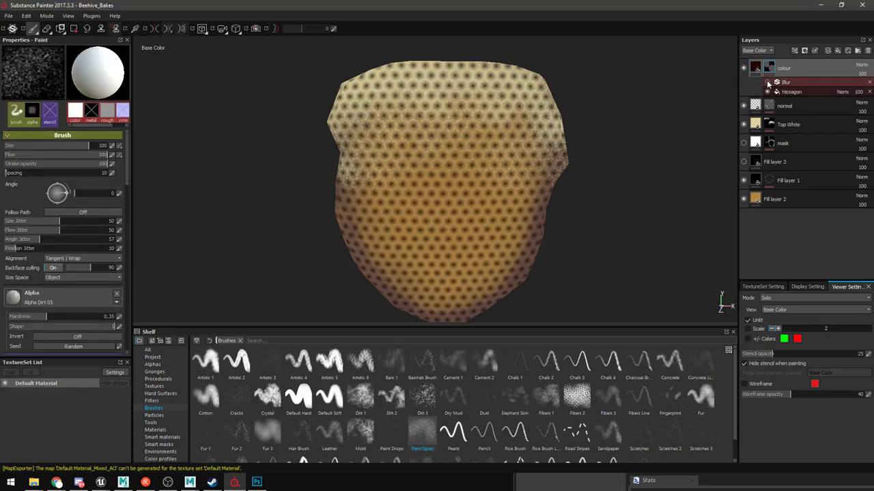
left_click(812, 83)
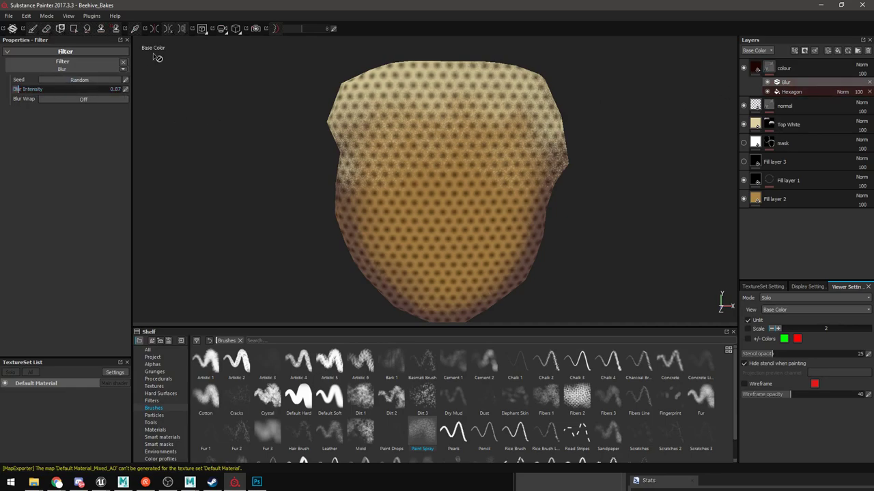
left_click(768, 68)
mouse_move(478, 116)
left_mouse_down("alt")
mouse_move(433, 178)
mouse_move(466, 226)
mouse_move(482, 147)
mouse_move(444, 135)
mouse_move(457, 140)
mouse_move(448, 148)
left_mouse_up("alt")
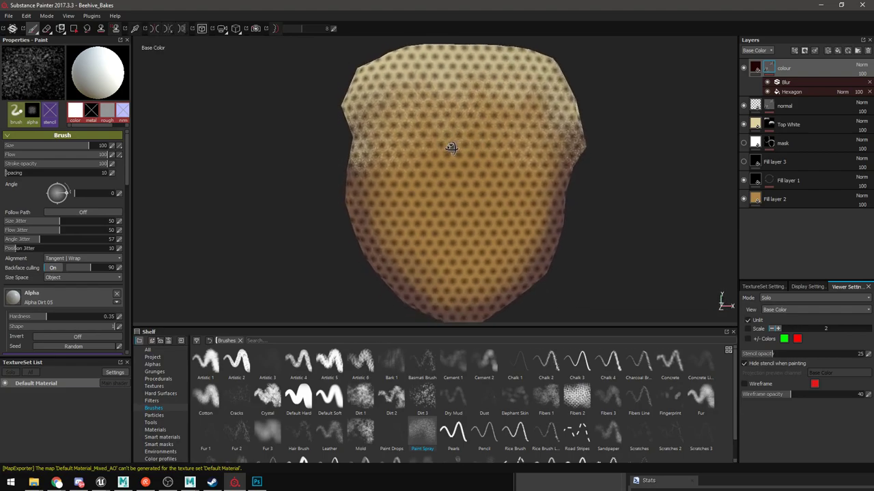
right_click(770, 69)
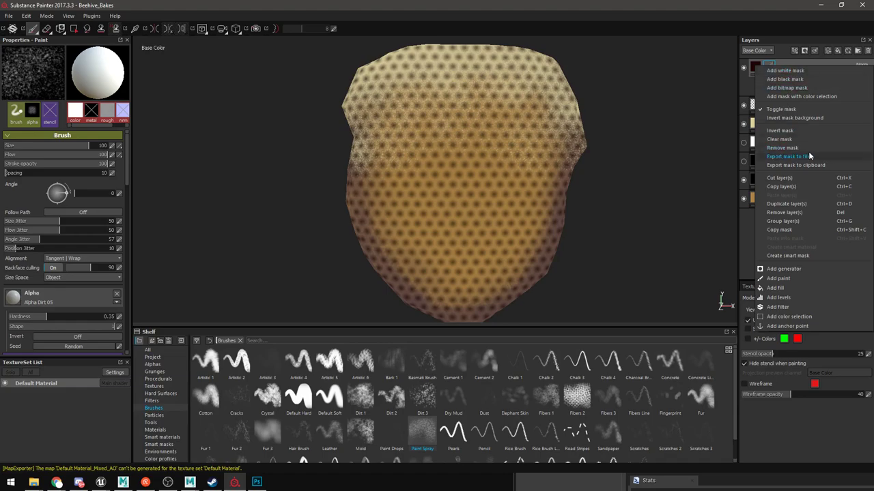
left_click(768, 63)
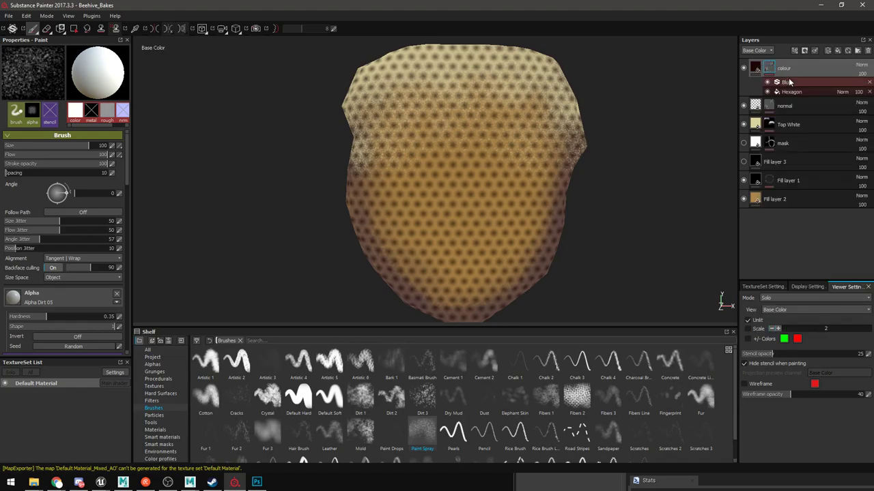
Replace the Blur filter on the colour layer's mask with Contrast Luminosity and set its contrast to 0.75
left_click(794, 84)
left_click(115, 67)
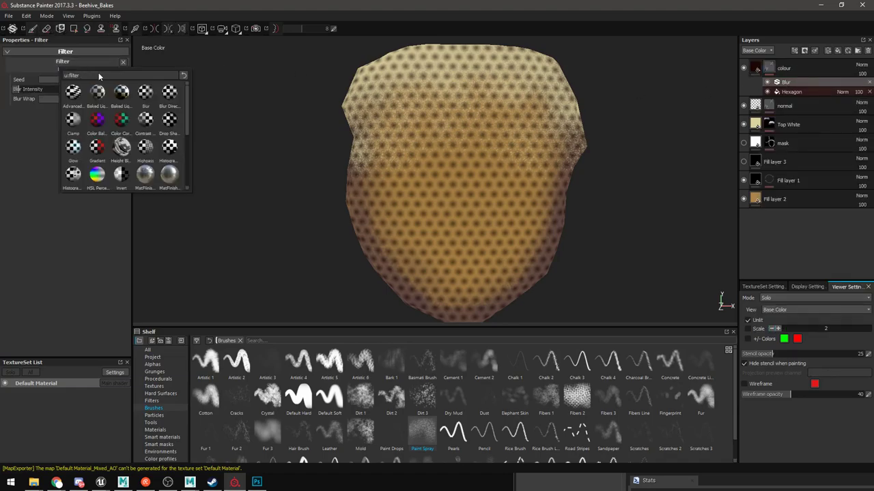
left_click(145, 120)
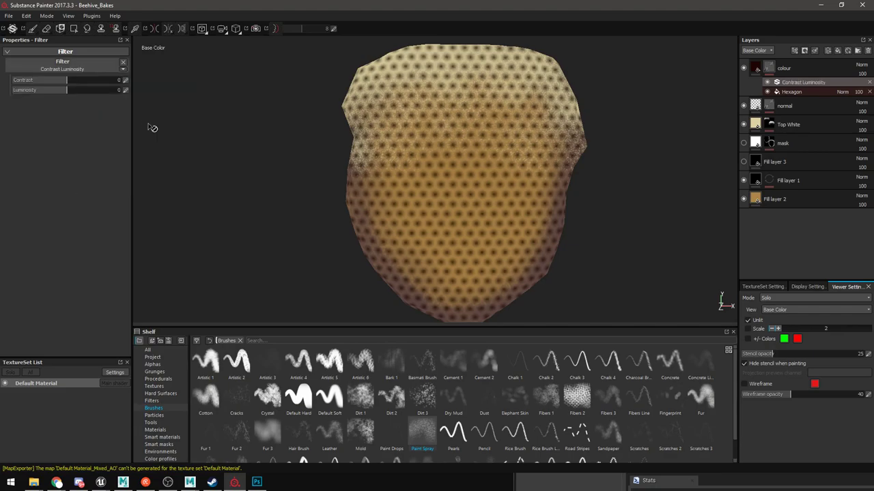
mouse_move(55, 82)
left_mouse_down()
mouse_move(118, 83)
mouse_move(58, 92)
mouse_move(69, 95)
left_mouse_up()
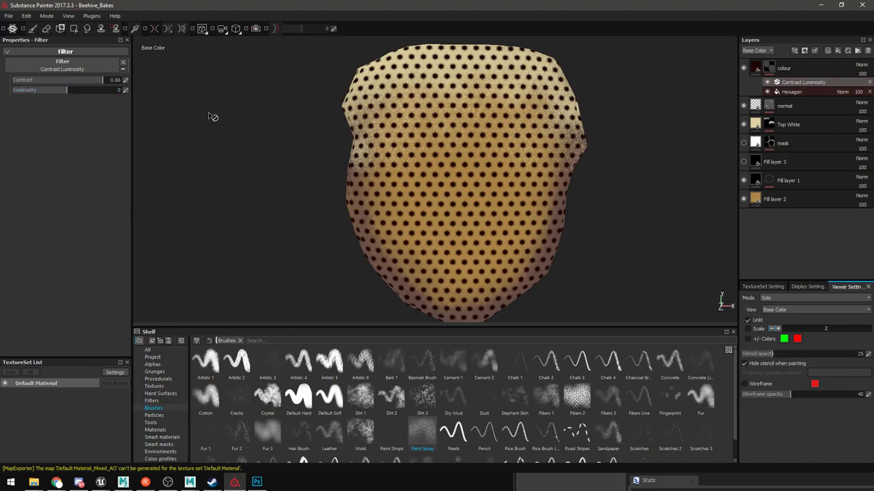
mouse_move(104, 80)
left_mouse_down()
mouse_move(125, 82)
mouse_move(108, 83)
left_mouse_up()
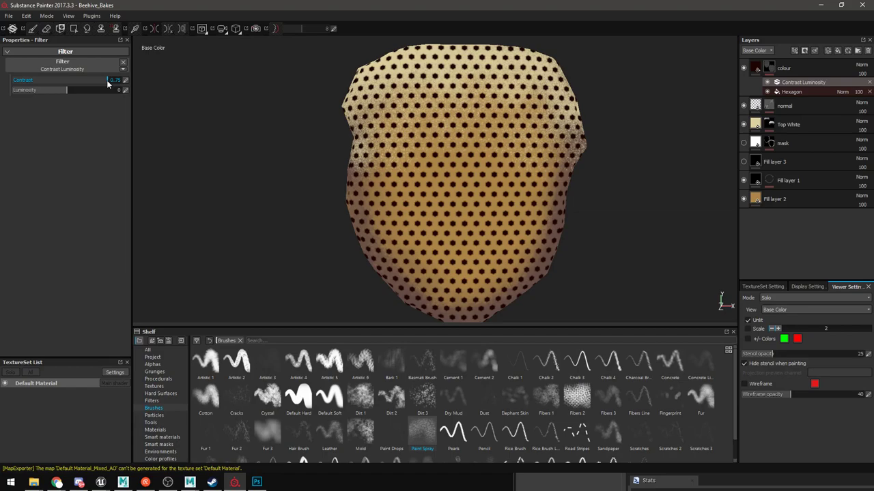
Set the viewer mode to Material and inspect the beehive with all channels shown
left_click_drag(437, 162, 553, 230, "alt")
left_click(765, 298)
left_click(769, 316)
left_click_drag(634, 269, 478, 134, "alt")
Add an empty filter to the colour layer's mask and move it below Contrast Luminosity
left_click(792, 91)
right_click(769, 68)
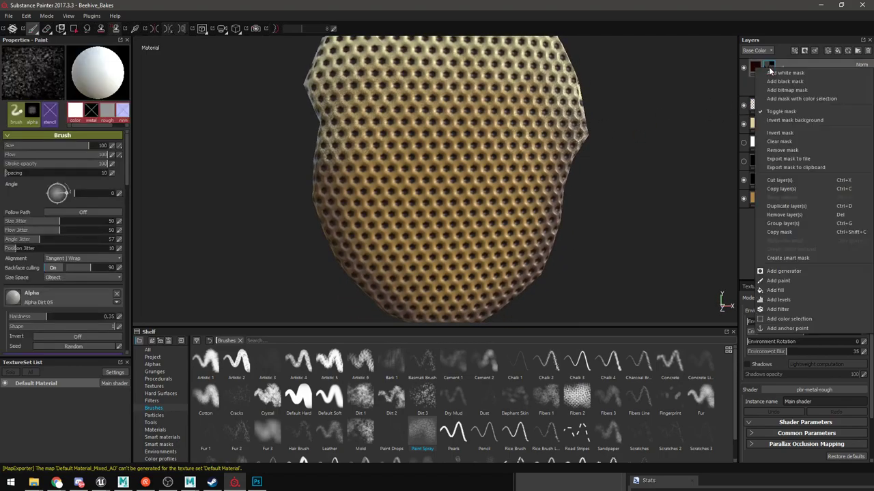
left_click(784, 311)
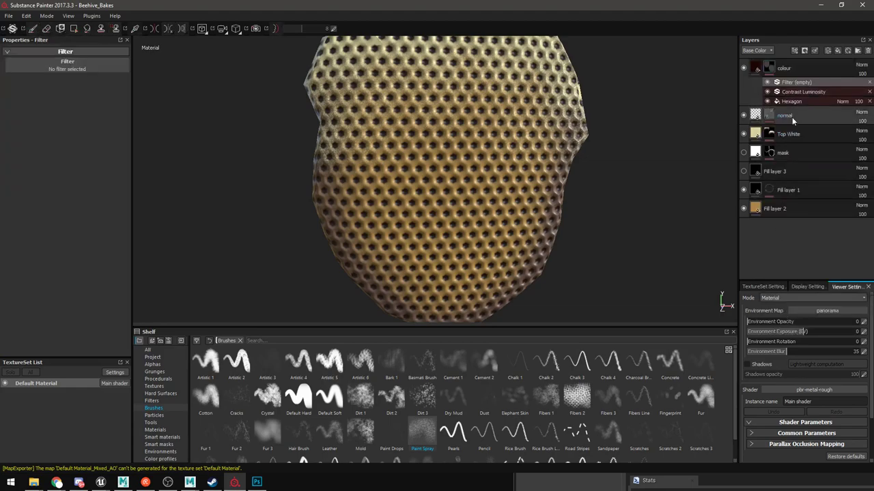
right_click(785, 84)
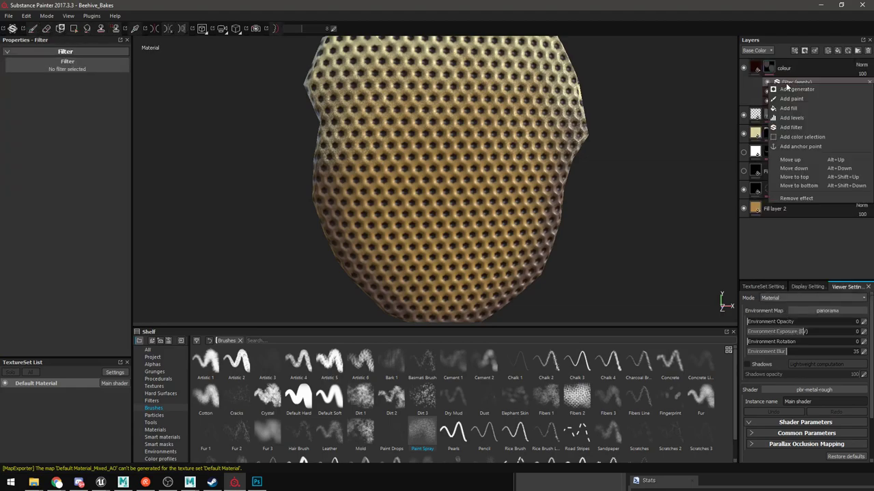
left_click(806, 170)
Try Highpass in the empty filter, replace it with Blur, and set the blur intensity to 0.81
left_click(62, 67)
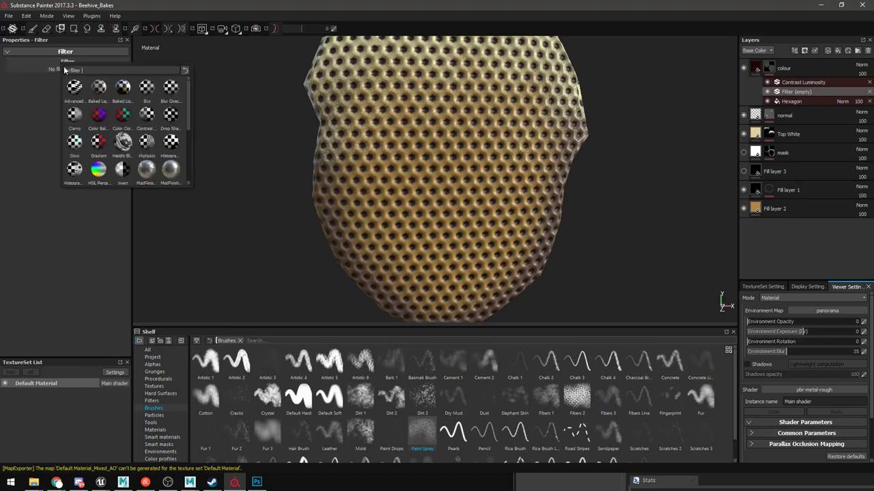
left_click(146, 142)
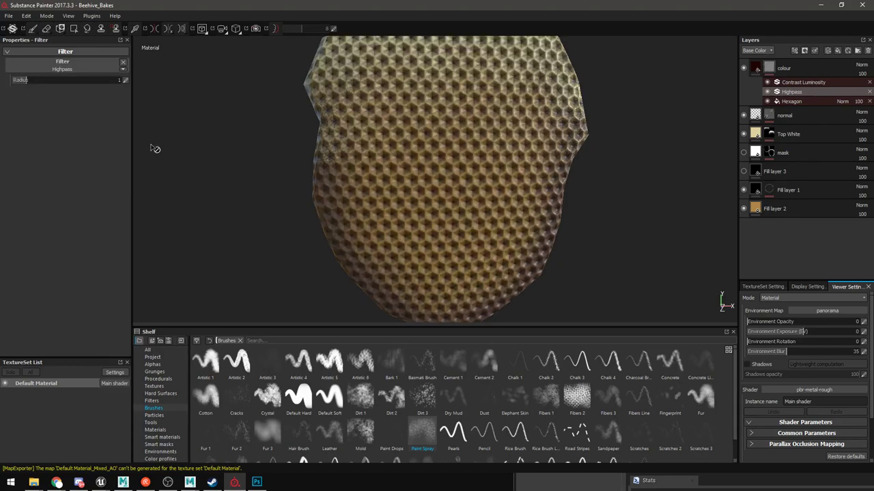
left_click(106, 62)
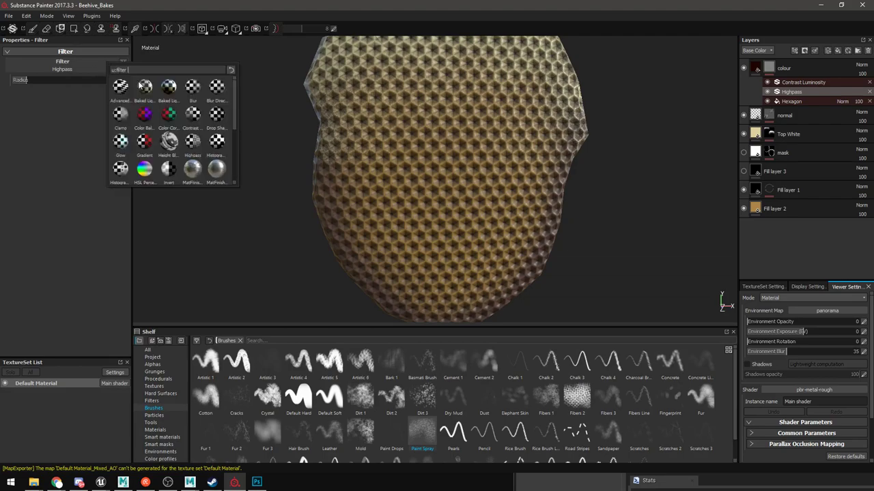
left_click(193, 90)
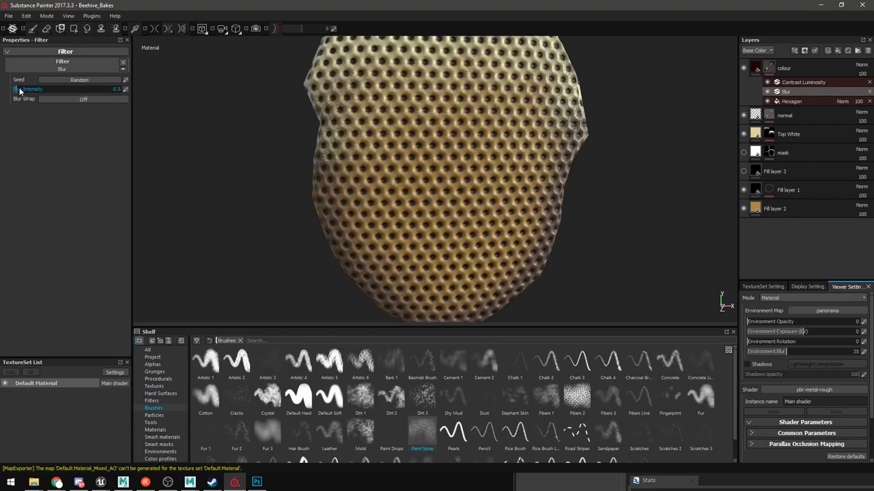
left_click(58, 64)
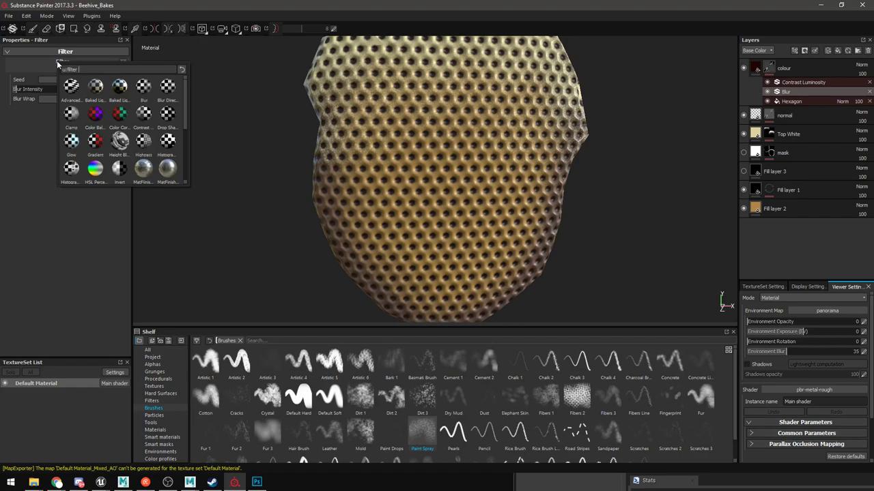
left_click(57, 62)
mouse_move(18, 90)
left_mouse_down()
mouse_move(40, 90)
mouse_move(17, 92)
left_mouse_up()
Set the contrast of the mask's Contrast Luminosity filter to 1
left_click(804, 82)
left_click(126, 82)
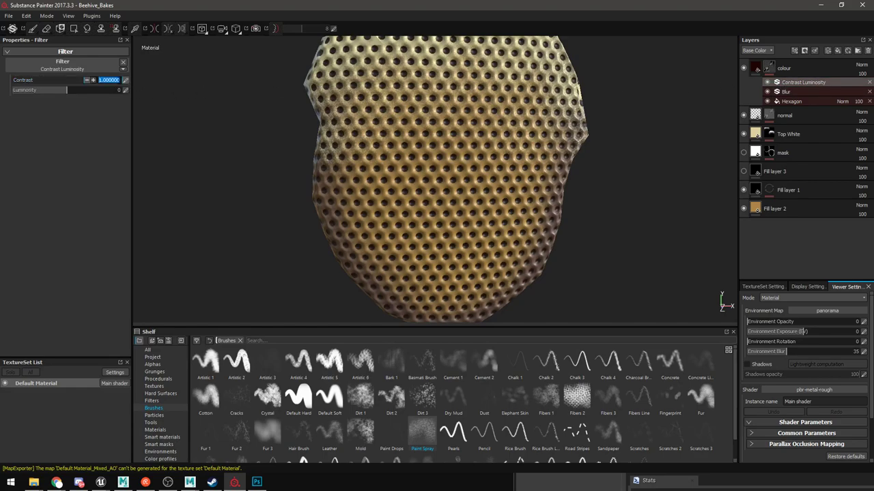
key("Return")
Set the Blur filter below Contrast Luminosity to intensity 0.67, turn on Blur Wrap, and check the beehive's side
left_click(786, 91)
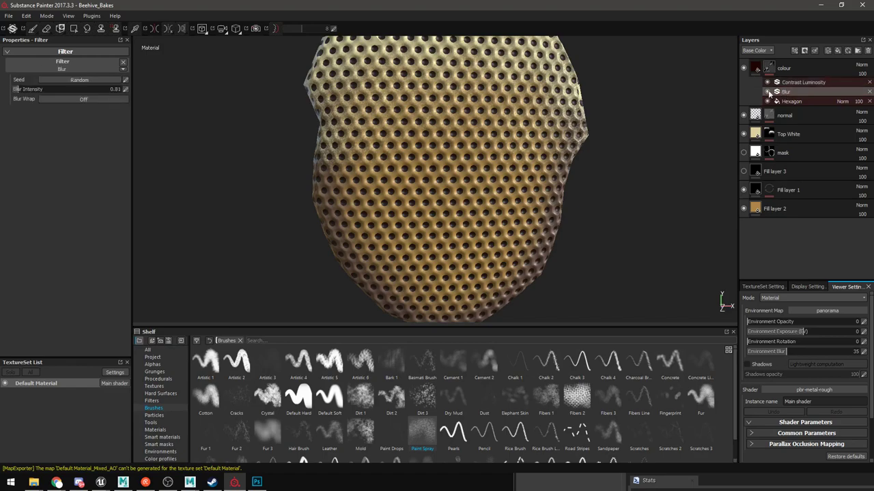
mouse_move(18, 90)
left_mouse_down()
mouse_move(25, 91)
mouse_move(9, 93)
left_mouse_up()
left_click_drag(17, 99, 66, 103)
left_click_drag(315, 171, 690, 196, "alt")
left_click(91, 101)
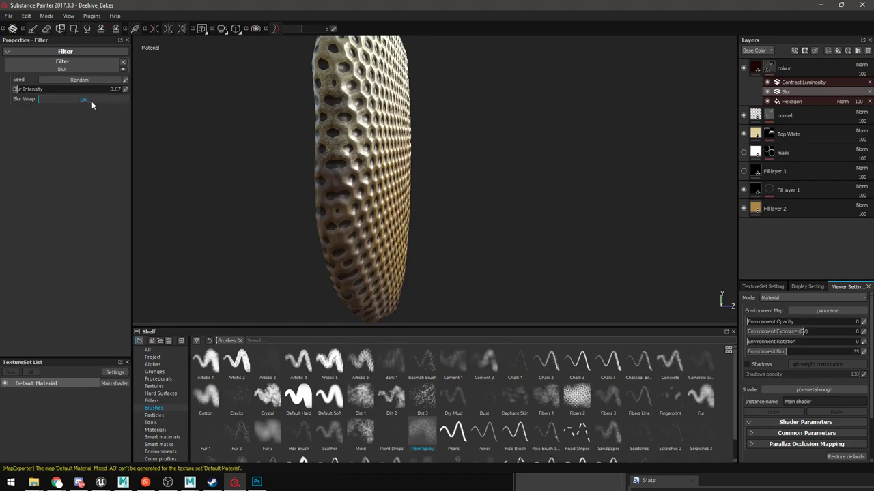
left_click_drag(285, 133, 191, 120, "alt")
left_click_drag(419, 165, 139, 88, "alt")
left_click_drag(335, 118, 591, 149, "alt")
scroll(376, 187, "up", 5)
Add a second Blur filter above Contrast Luminosity on the colour layer's mask with intensity 0.4
left_click(792, 83)
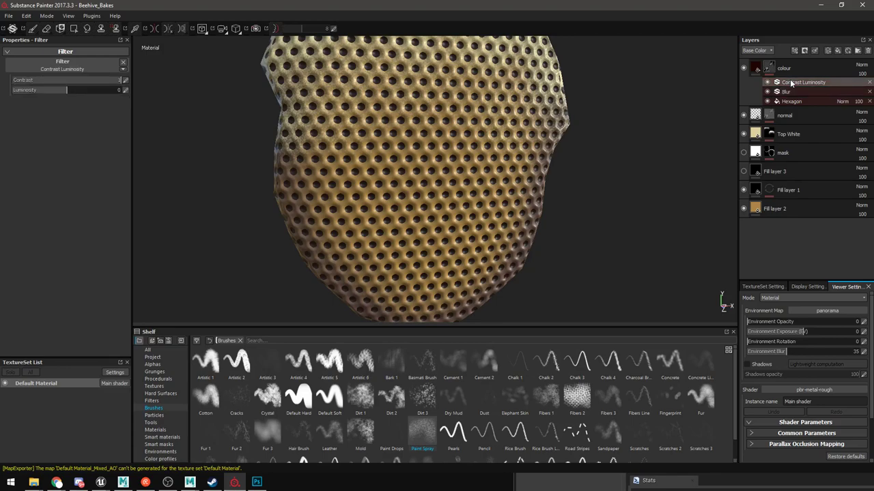
right_click(792, 83)
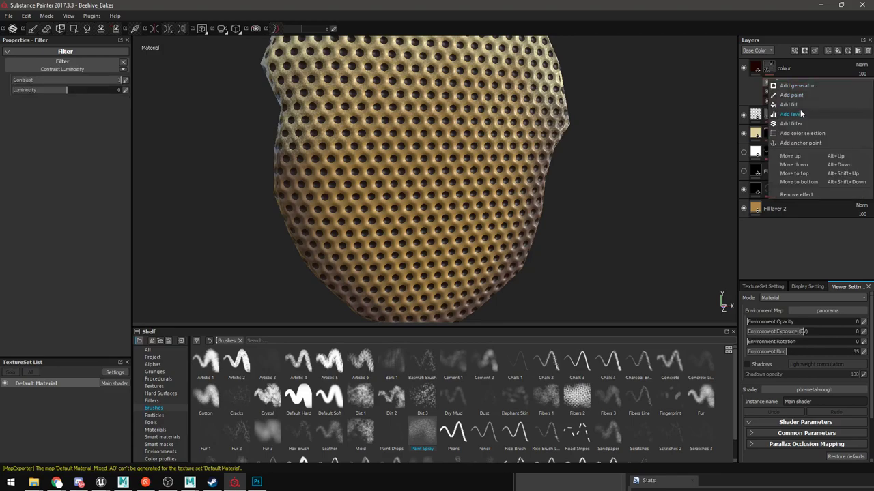
left_click(791, 124)
left_click(96, 71)
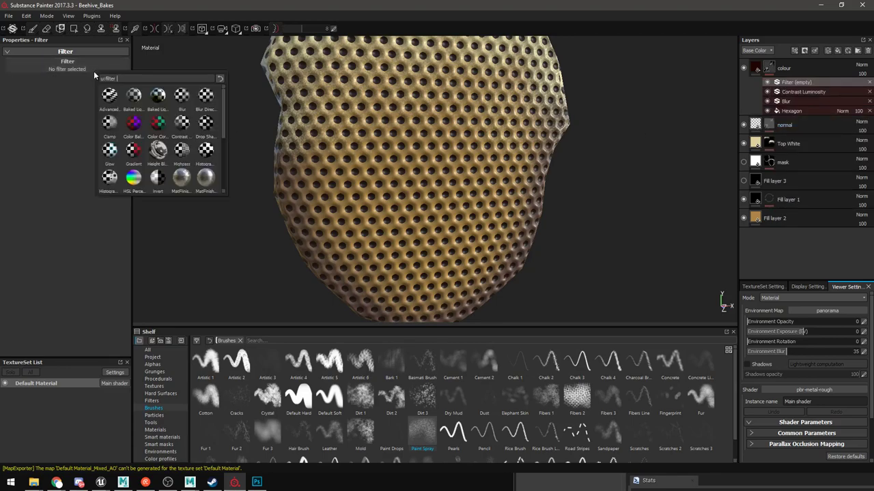
left_click(183, 102)
left_click_drag(278, 109, 344, 131, "alt")
left_click_drag(14, 90, 13, 90)
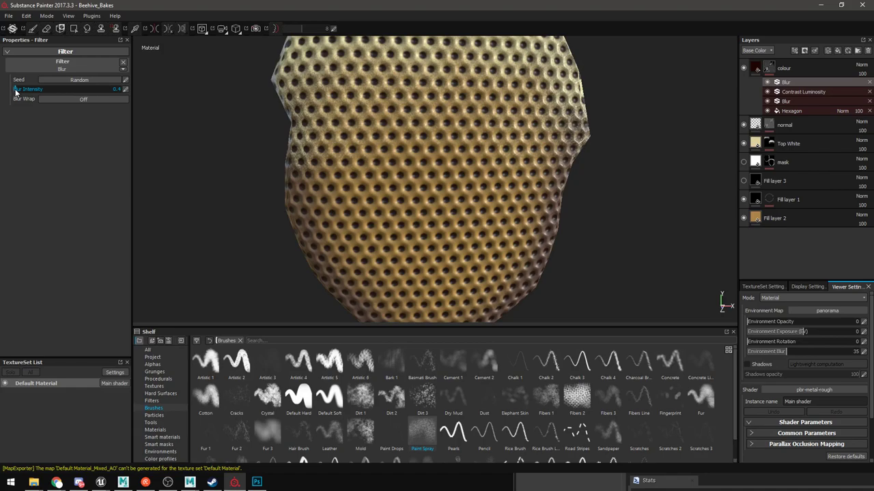
Examine the dark honeycomb cells from several angles and compare the beehive with the colour layer hidden and shown
scroll(423, 154, "down", 5)
left_click_drag(437, 150, 458, 162, "alt")
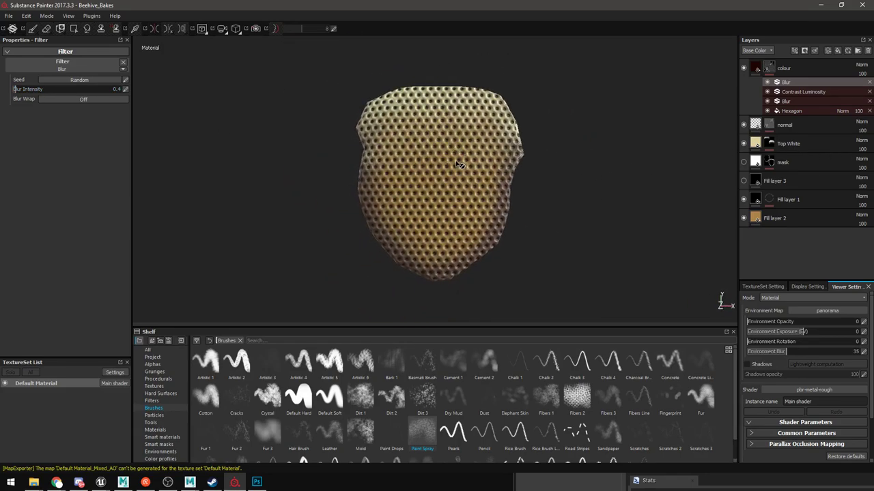
scroll(444, 170, "up", 3)
left_click_drag(482, 212, 412, 190, "alt")
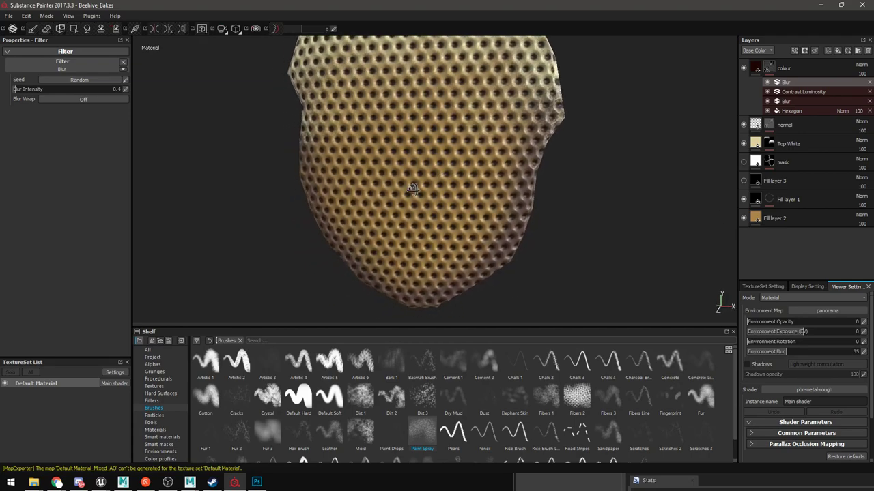
scroll(403, 183, "up", 1)
left_click_drag(402, 165, 399, 186, "alt")
right_click_drag(398, 184, 410, 186, "alt")
mouse_move(425, 198)
middle_mouse_down("alt")
mouse_move(412, 183)
mouse_move(408, 192)
middle_mouse_up("alt")
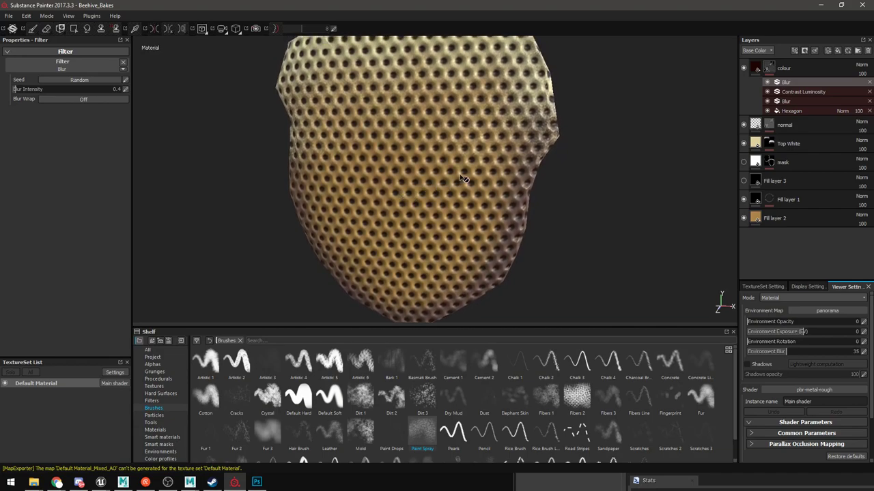
right_click_drag(472, 177, 469, 176, "alt")
left_click_drag(469, 175, 417, 128, "alt")
middle_click_drag(418, 128, 427, 155, "alt")
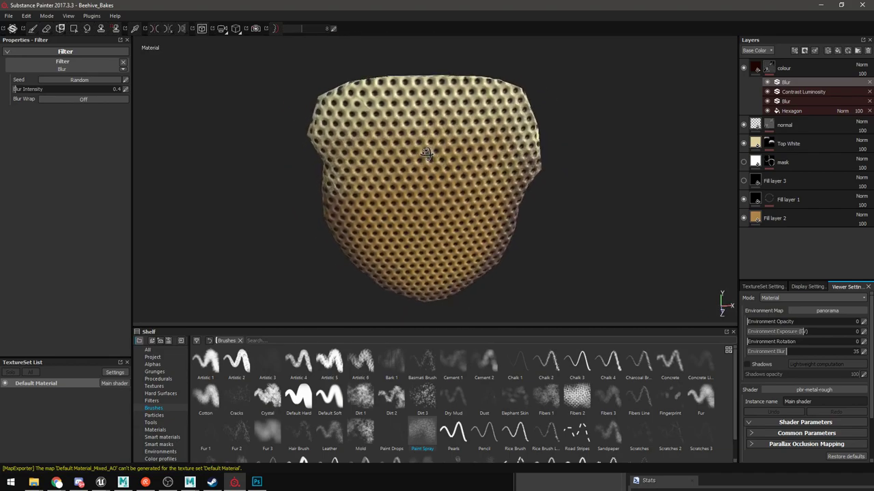
left_click(744, 69)
left_click(744, 69)
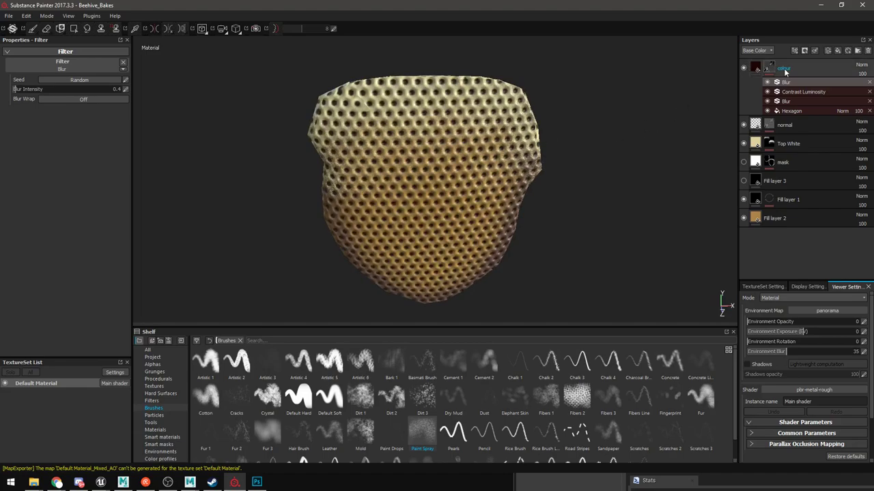
Add a Paint effect at the top of the colour layer's mask stack
left_click(785, 69)
left_click(756, 68)
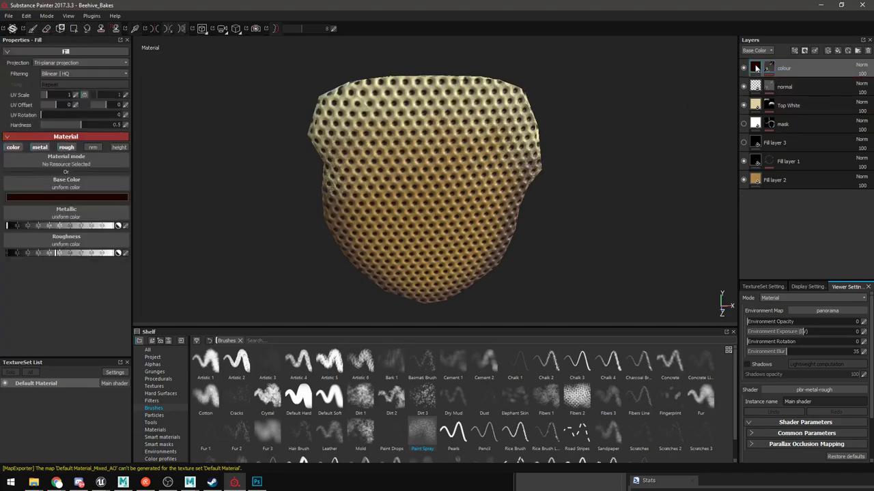
right_click(759, 70)
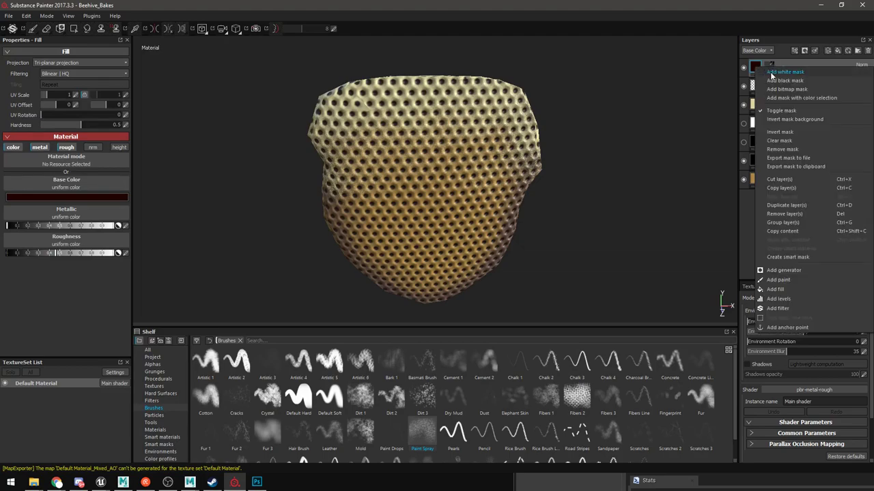
left_click(789, 71)
right_click(770, 68)
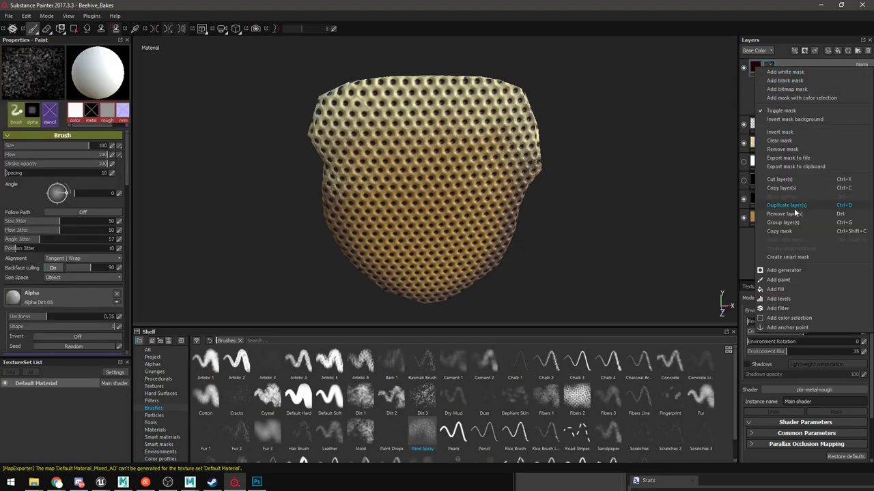
left_click(778, 279)
Set the brush's grayscale value to black for painting on the colour mask, with the beehive's top in view
left_click_drag(406, 109, 402, 150, "alt")
right_click_drag(403, 150, 433, 148, "alt")
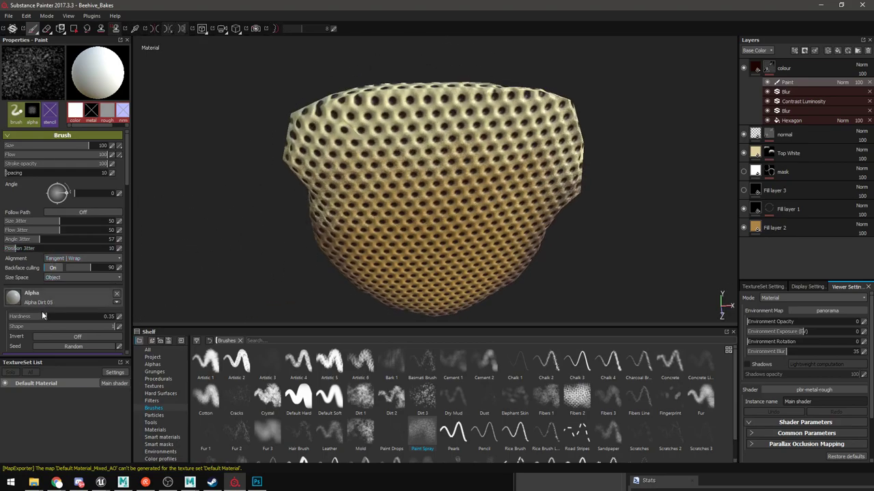
scroll(62, 259, "down", 5)
left_click_drag(63, 281, 5, 280)
left_click_drag(406, 114, 407, 136, "alt")
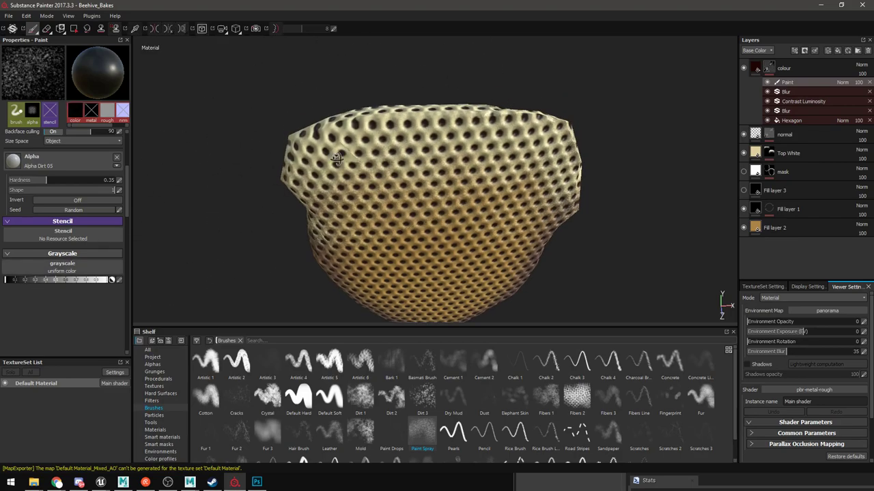
Spray black on the colour layer's mask around the beehive's upper part to fade the dark cells there
scroll(67, 198, "up", 5)
left_click(42, 155)
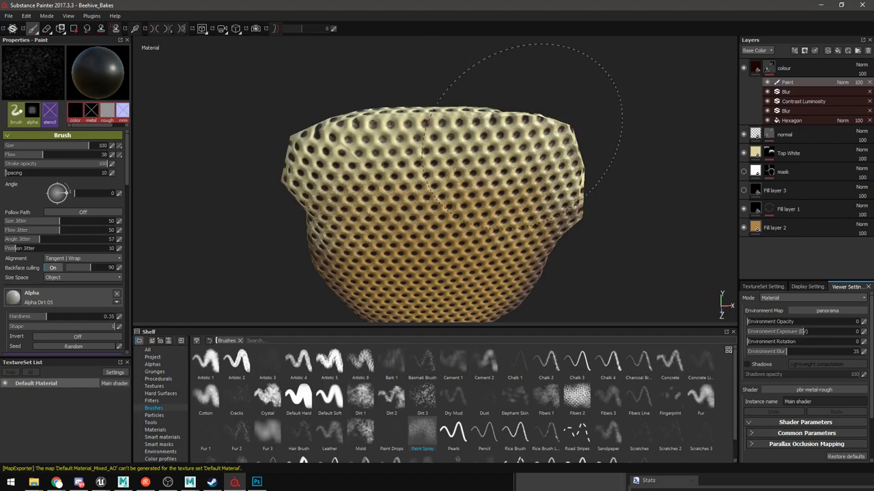
left_click_drag(333, 136, 546, 130, "alt")
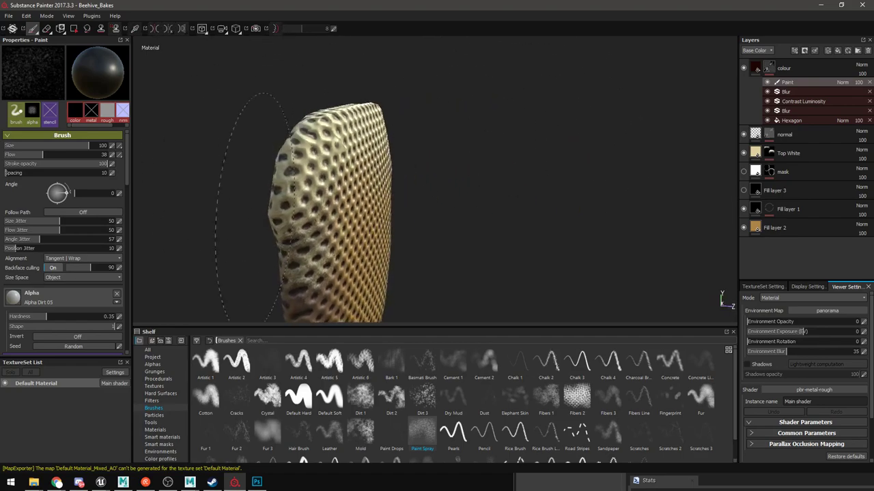
mouse_move(273, 185)
left_mouse_down("alt")
mouse_move(409, 171)
mouse_move(420, 208)
left_mouse_up("alt")
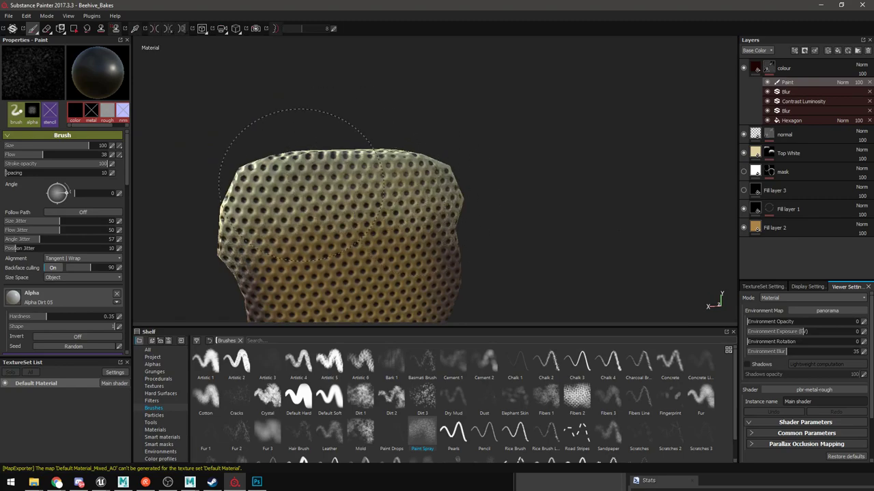
left_click_drag(186, 205, 351, 170, "alt")
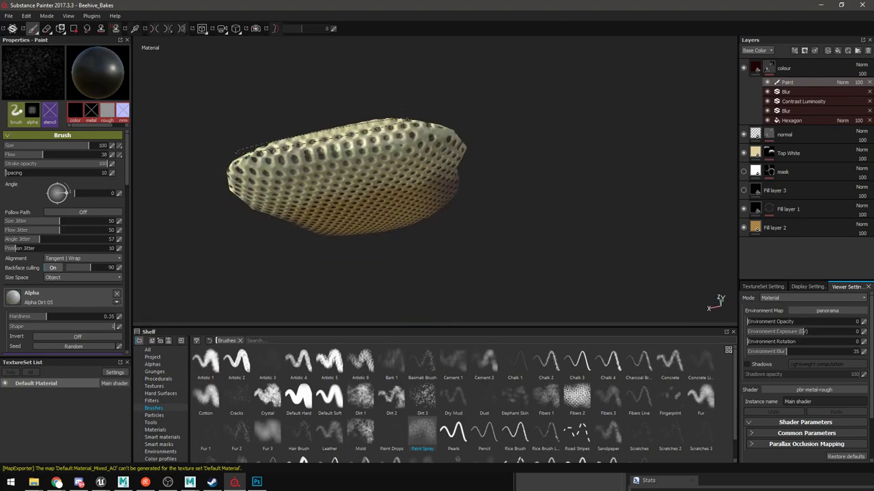
left_click_drag(215, 185, 438, 204, "alt")
mouse_move(324, 125)
left_mouse_down("alt")
mouse_move(411, 132)
mouse_move(390, 146)
left_mouse_up("alt")
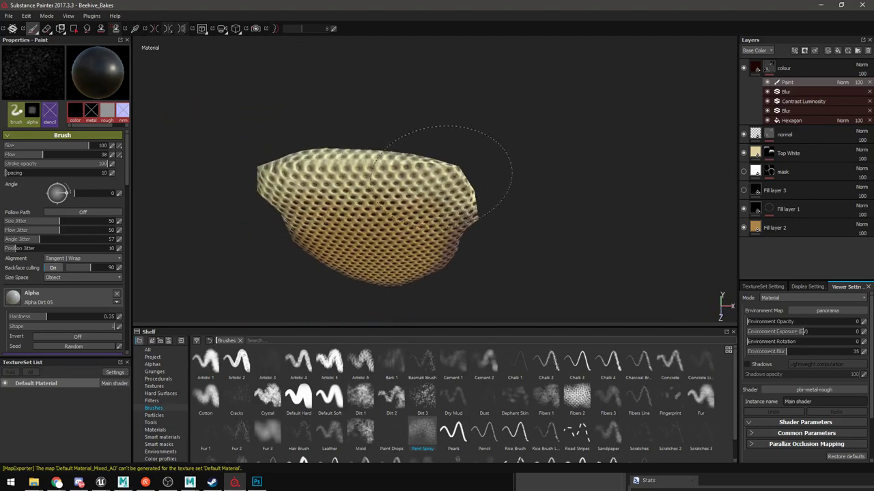
left_click_drag(440, 164, 566, 127, "alt")
Try the Signed addition and Value blend modes on the colour layer
left_click(861, 65)
left_click(839, 194)
left_click_drag(562, 195, 436, 130, "alt")
left_click(861, 66)
left_click(819, 312)
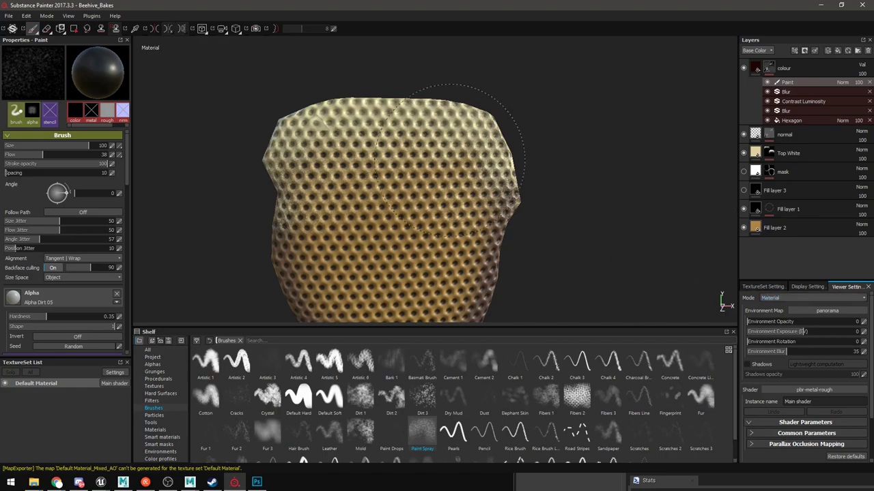
Display only the Base Color channel and set the colour layer's blend mode to Soft light after trying Color and Saturation
key("c")
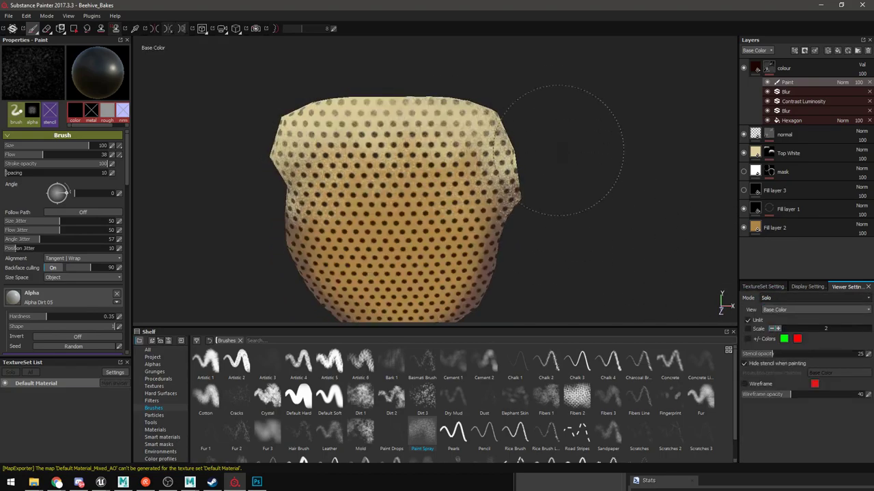
left_click(861, 66)
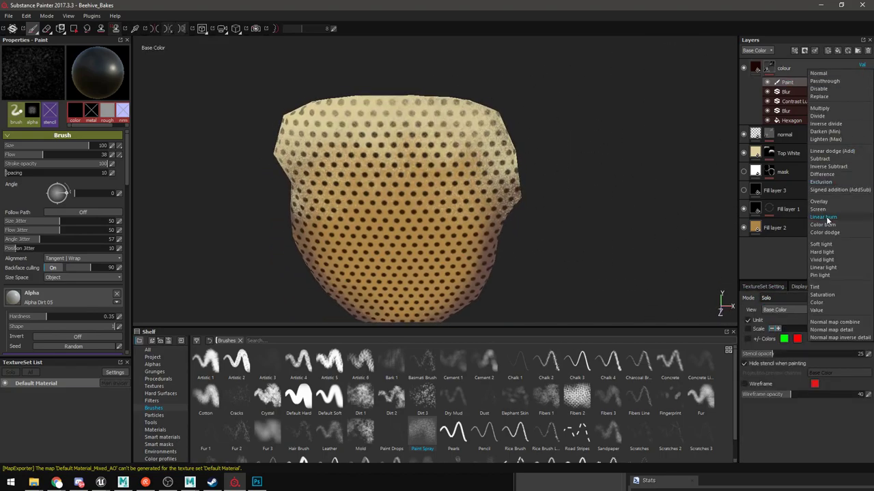
left_click(820, 302)
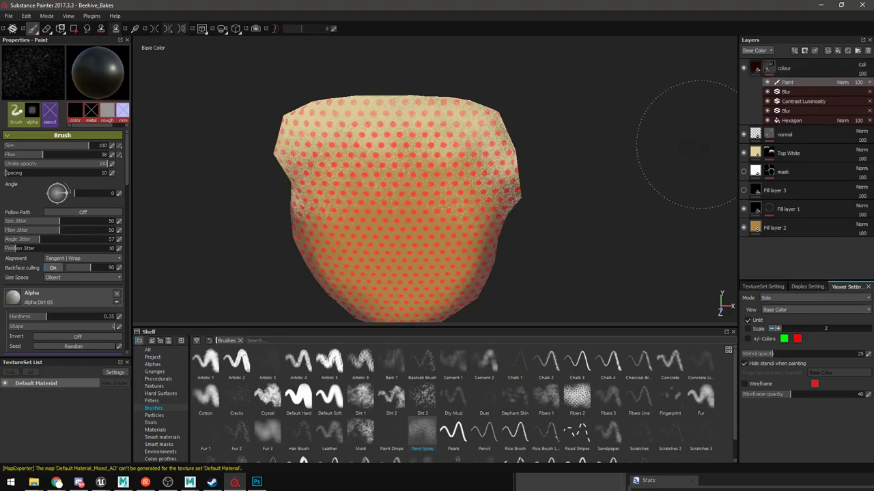
left_click(860, 66)
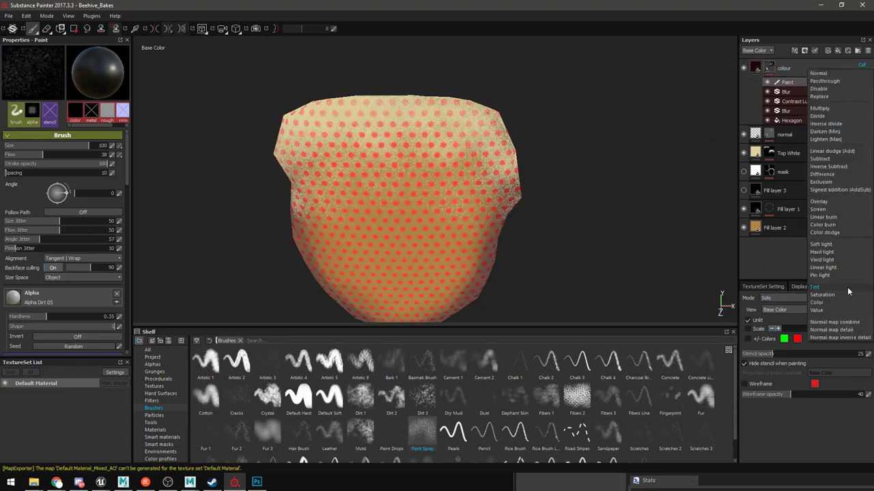
left_click(832, 295)
left_click(856, 66)
left_click(820, 246)
Compare the beehive with Fill layer 1 hidden and shown, and lower that layer's opacity to 64
left_click_drag(461, 198, 463, 225, "alt")
mouse_move(566, 116)
left_mouse_down("alt")
mouse_move(516, 68)
mouse_move(497, 166)
mouse_move(676, 134)
mouse_move(658, 154)
mouse_move(454, 155)
left_mouse_up("alt")
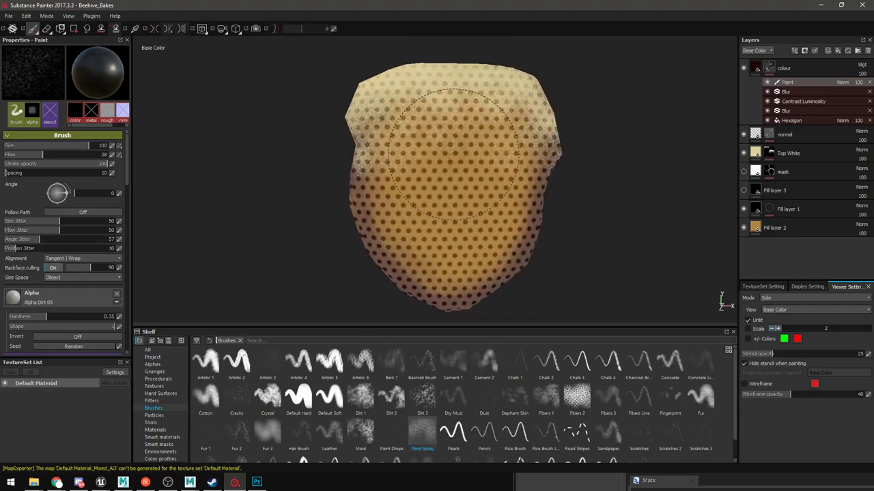
right_click_drag(454, 155, 462, 173, "alt")
middle_click_drag(462, 173, 446, 151, "alt")
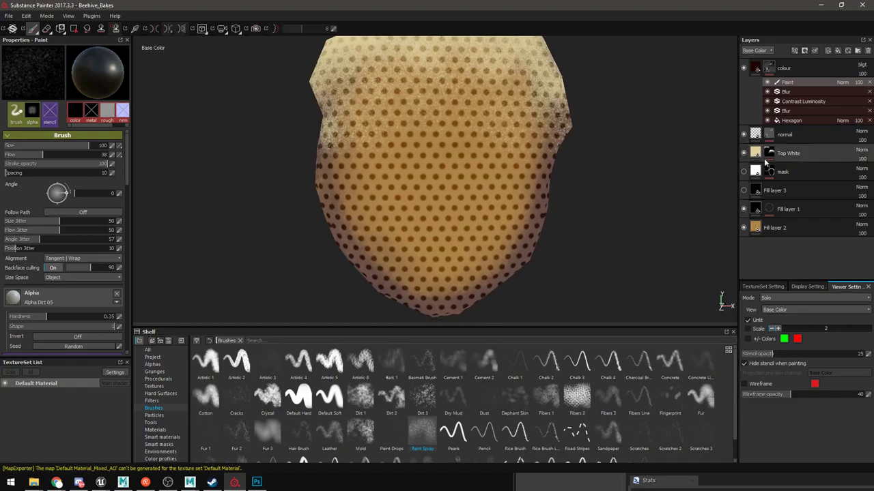
left_click(743, 209)
left_click(744, 209)
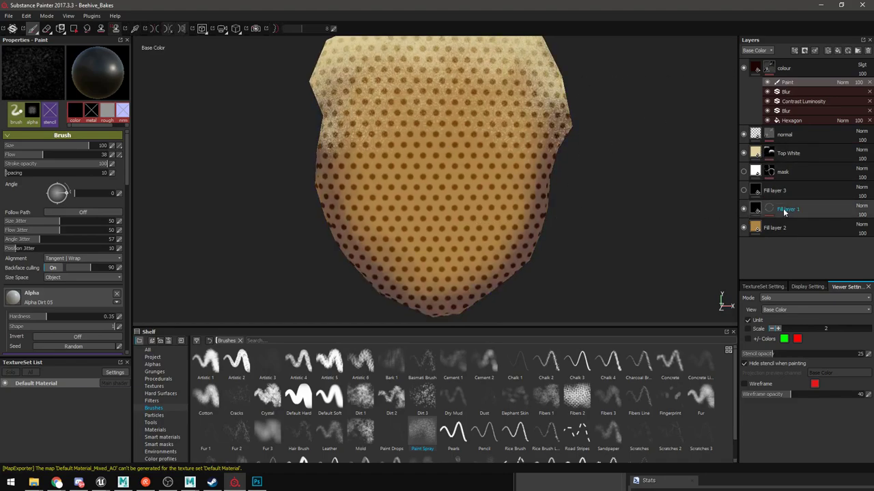
mouse_move(862, 229)
left_mouse_down()
mouse_move(848, 227)
mouse_move(858, 228)
left_mouse_up()
Spray a light grey value into the Paint effect on Fill layer 1's mask to spread its brown over the beehive's lower part
left_click(770, 209)
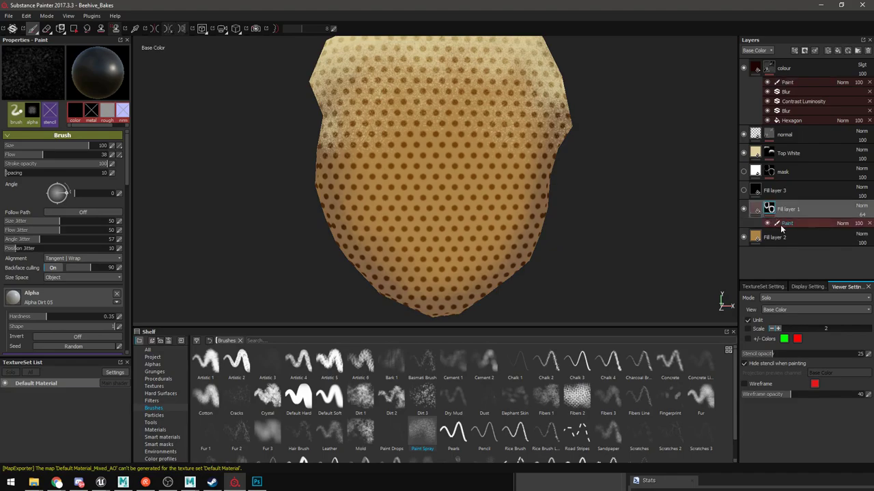
left_click(783, 223)
middle_click_drag(448, 238, 457, 212, "alt")
left_click_drag(458, 212, 456, 198, "alt")
scroll(77, 300, "down", 4)
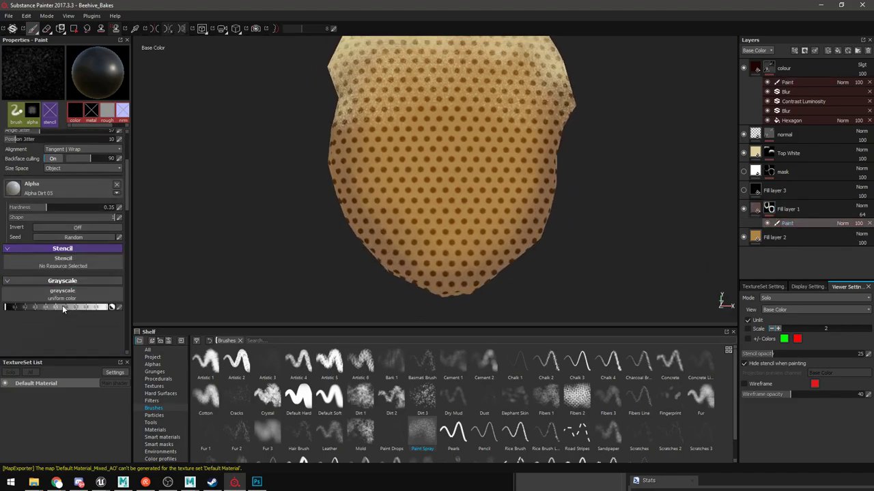
left_click(63, 306)
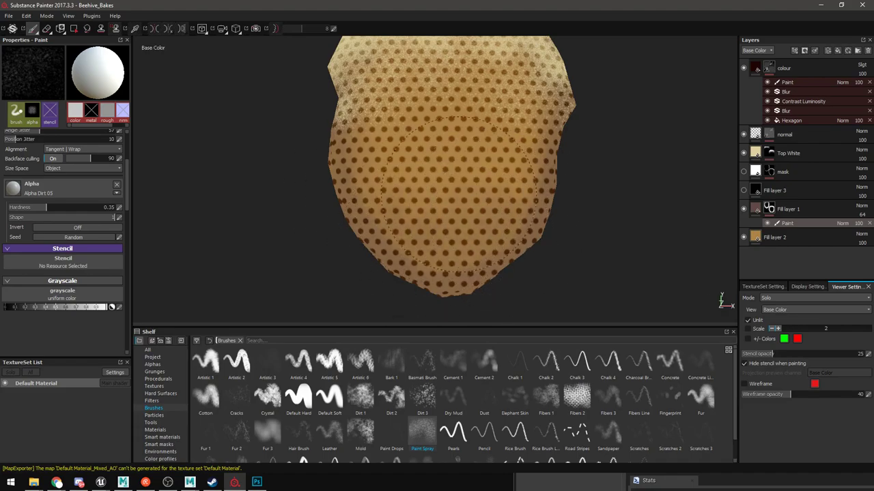
mouse_move(411, 244)
left_mouse_down("alt")
mouse_move(405, 301)
mouse_move(287, 201)
left_mouse_up("alt")
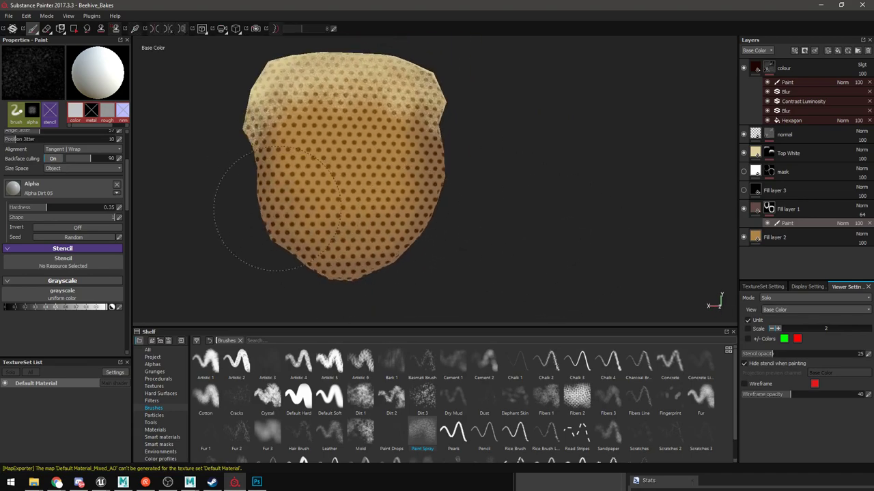
middle_click_drag(387, 212, 423, 254, "alt")
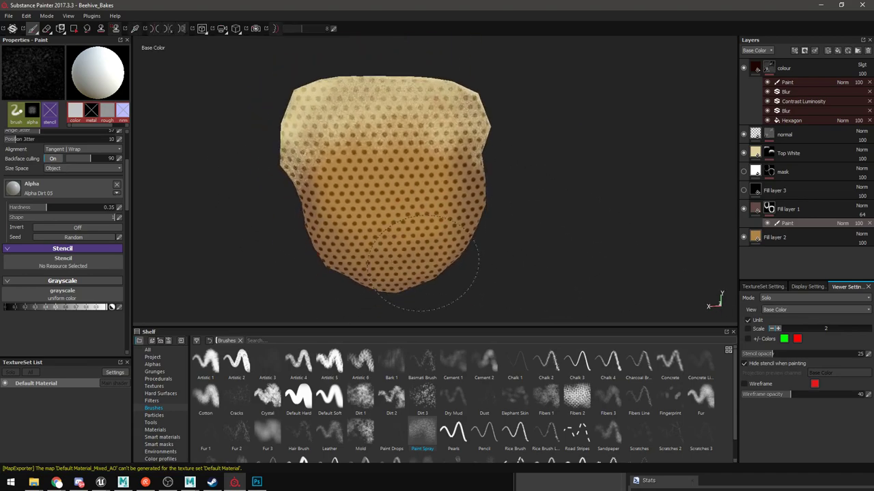
Spray white on the Paint effect of the Top White mask to blend the cream colour downward around the beehive
left_click(770, 153)
left_click(785, 168)
mouse_move(366, 150)
left_mouse_down()
mouse_move(469, 163)
mouse_move(433, 120)
mouse_move(334, 130)
left_mouse_up()
mouse_move(273, 144)
left_mouse_down("alt")
mouse_move(352, 148)
mouse_move(292, 166)
left_mouse_up("alt")
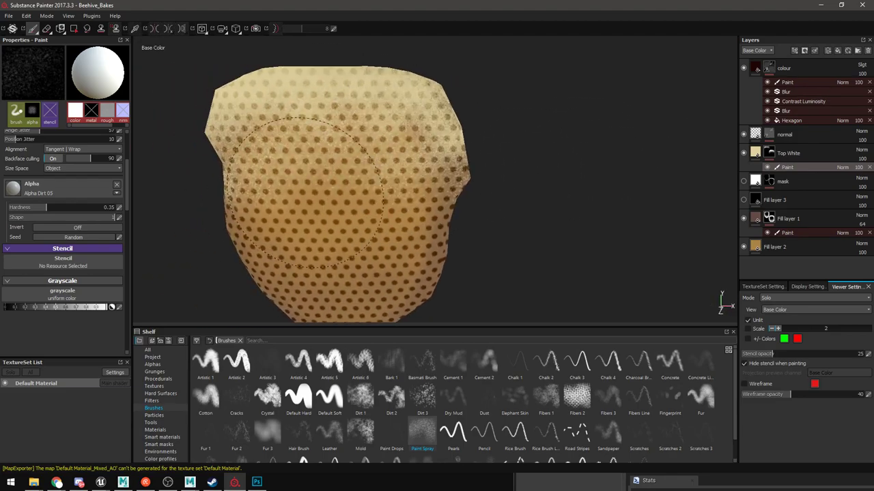
scroll(338, 161, "down", 3)
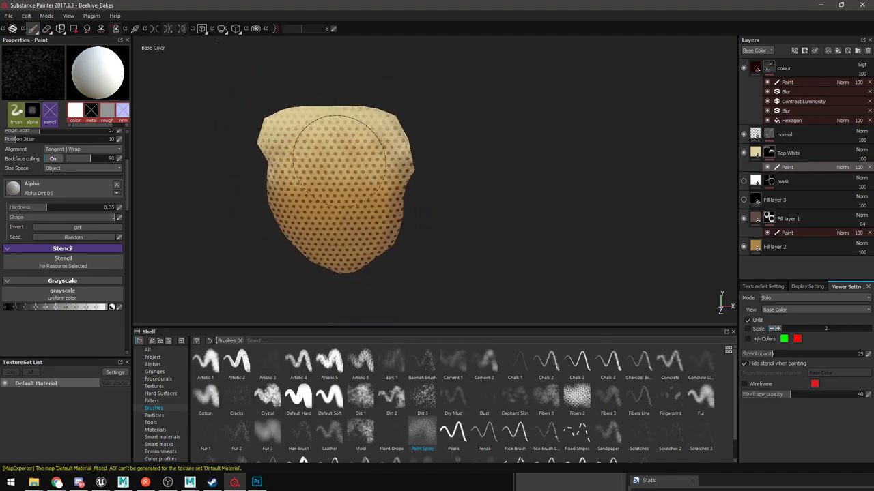
left_click_drag(339, 161, 507, 189, "alt")
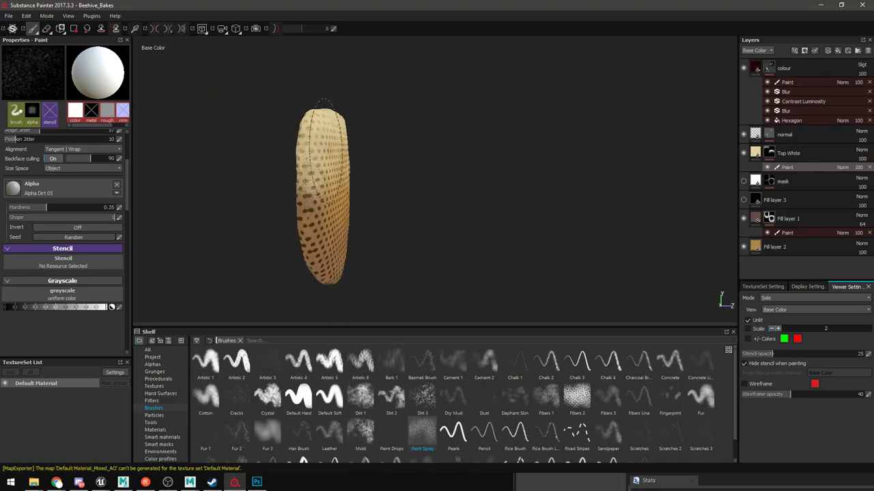
left_click_drag(299, 161, 415, 179, "alt")
mouse_move(229, 117)
left_mouse_down("alt")
mouse_move(427, 183)
mouse_move(430, 201)
mouse_move(539, 196)
left_mouse_up("alt")
mouse_move(311, 201)
left_mouse_down("alt")
mouse_move(476, 198)
mouse_move(596, 213)
mouse_move(437, 208)
left_mouse_up("alt")
left_click_drag(323, 203, 416, 218, "alt")
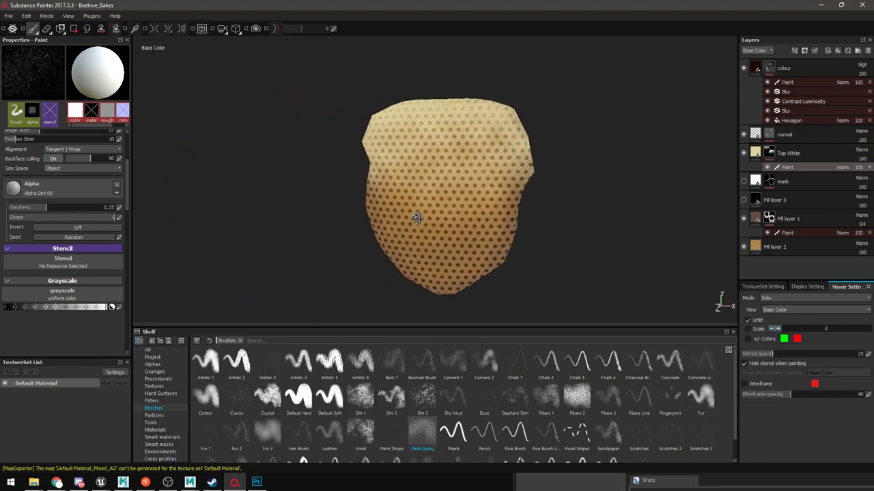
Compare the beehive with Fill layer 3 shown and hidden, and delete that layer
left_click(743, 200)
left_click_drag(454, 169, 484, 181, "alt")
scroll(484, 181, "up", 2)
left_click(744, 200)
left_click(743, 200)
left_click(744, 200)
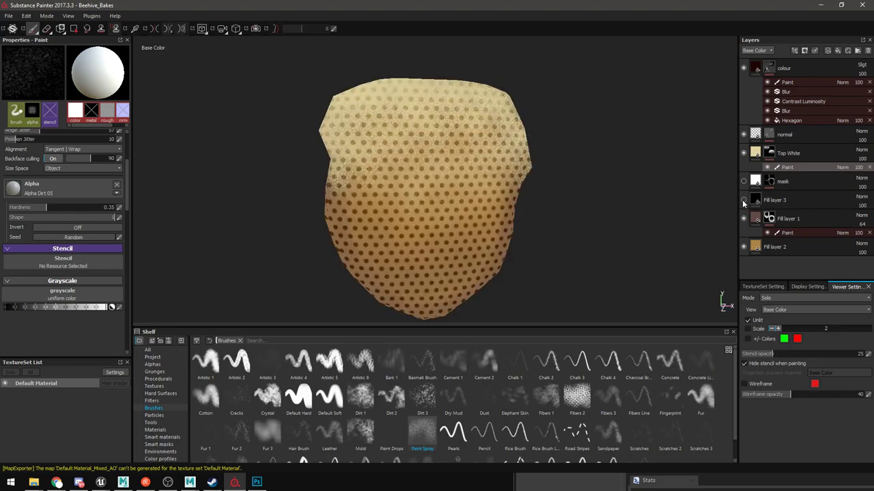
left_click(777, 201)
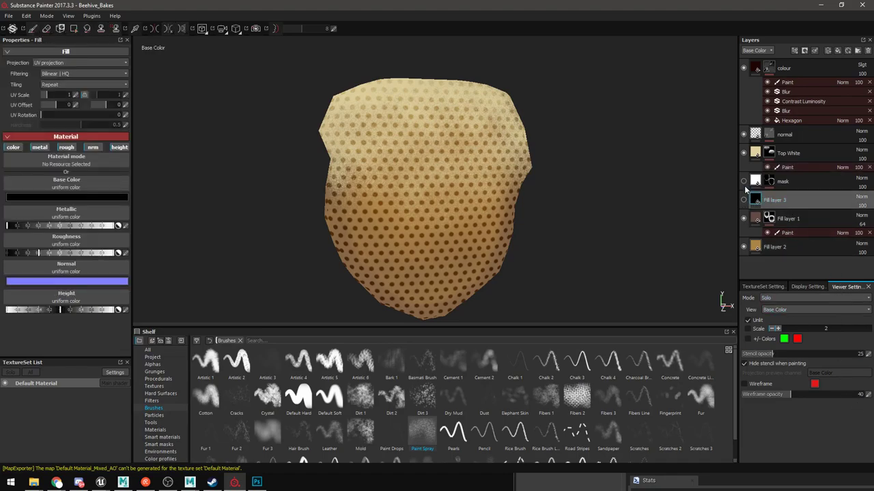
key("Delete")
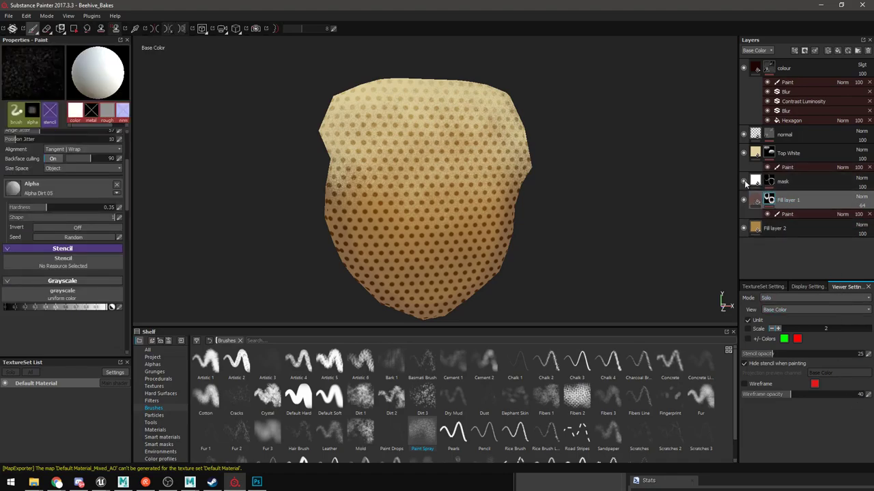
Show the mask layer on the beehive's edges and set its base colour to dark red
left_click(744, 181)
scroll(449, 215, "up", 1)
left_click_drag(452, 213, 505, 221, "alt")
left_click_drag(428, 239, 471, 226, "alt")
left_click(757, 156)
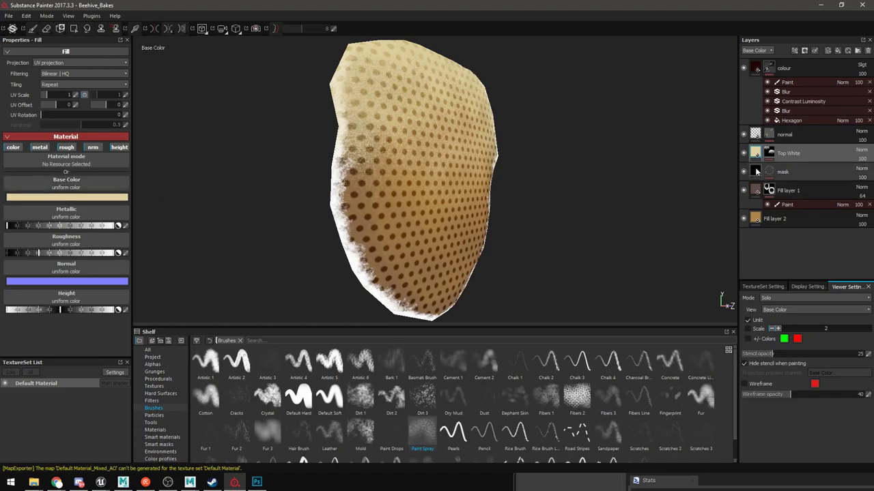
left_click(756, 172)
left_click(76, 198)
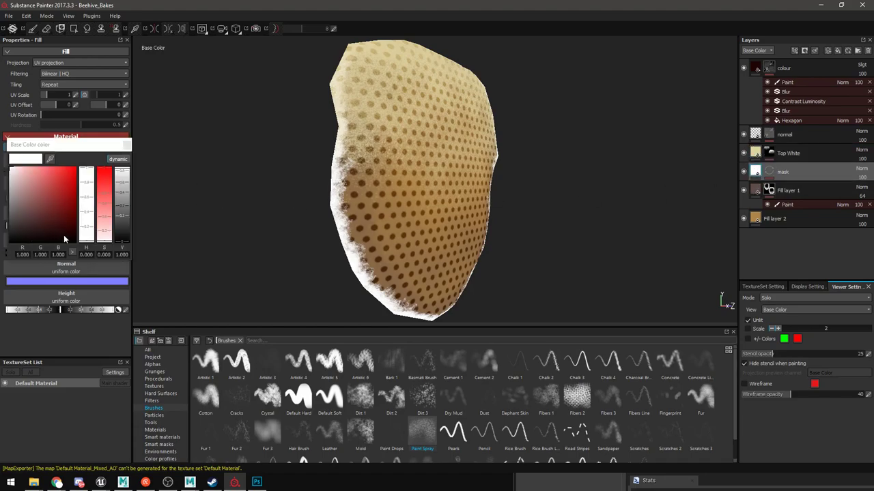
left_click_drag(65, 234, 70, 222)
left_click(127, 146)
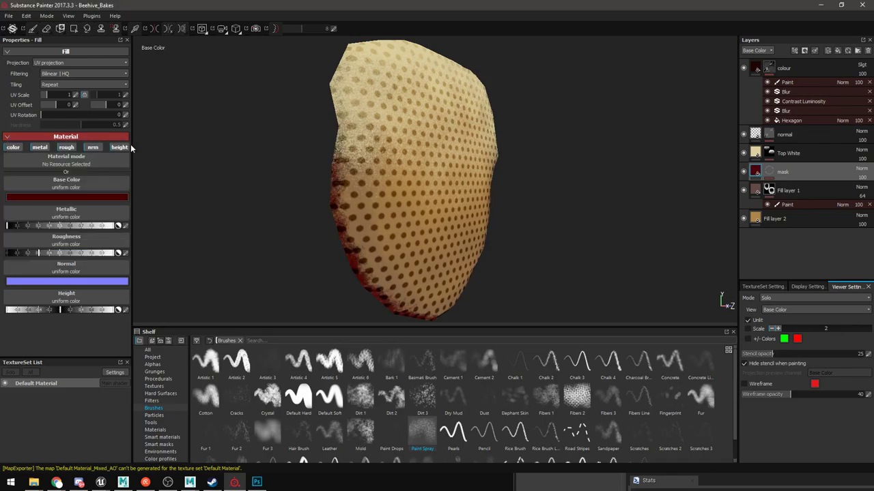
Lower the mask layer's opacity to 61
left_click(862, 178)
left_click_drag(862, 187, 838, 189)
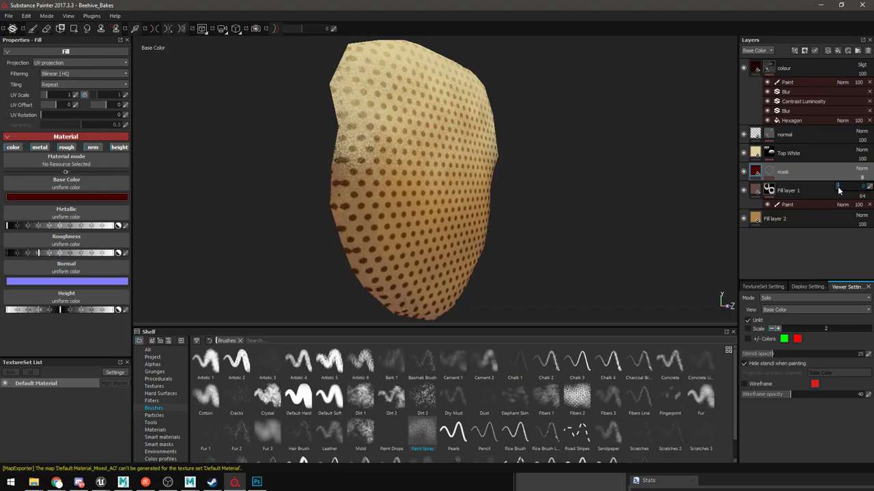
left_click_drag(683, 188, 450, 196, "alt")
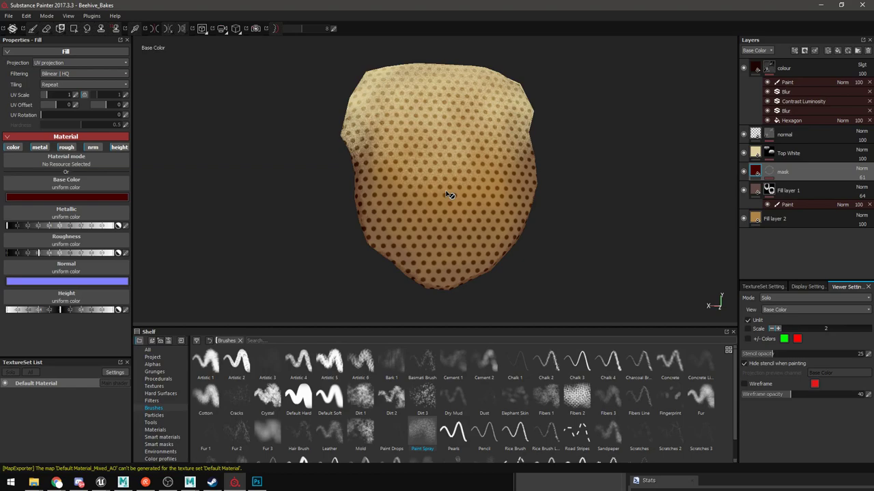
Add a fill layer above Top White and name it Bottom Brown
scroll(451, 195, "up", 2)
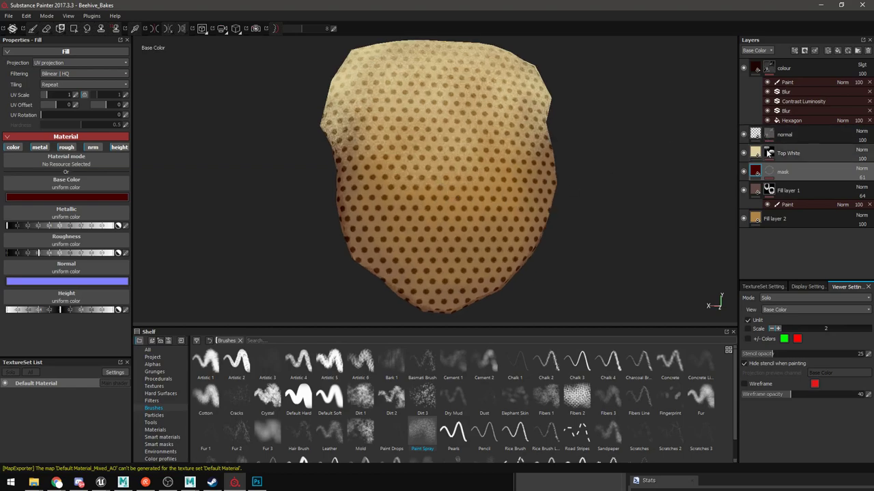
left_click(797, 151)
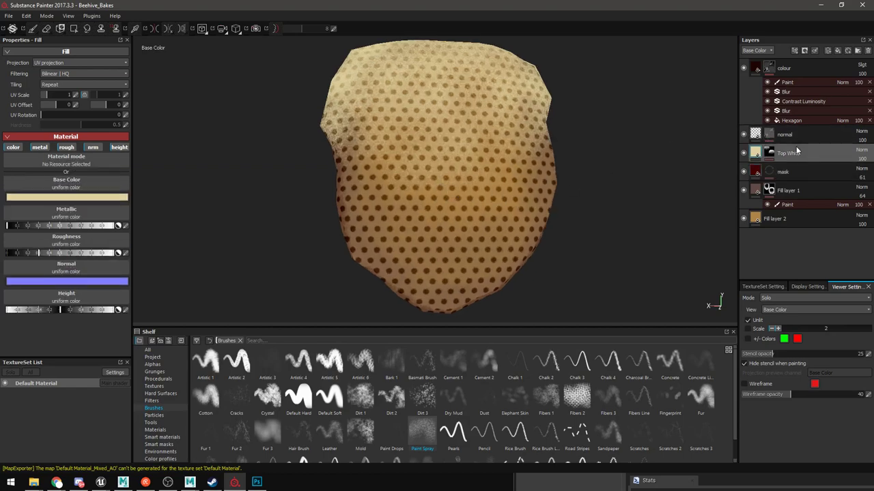
left_click(836, 51)
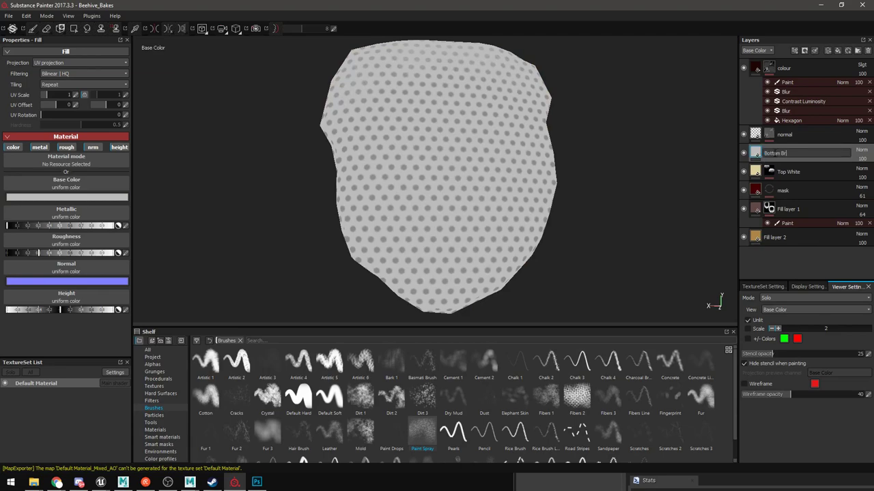
key("Return")
Add a black mask with a Paint effect to the Bottom Brown layer, with the beehive's lower end in view
right_click(761, 155)
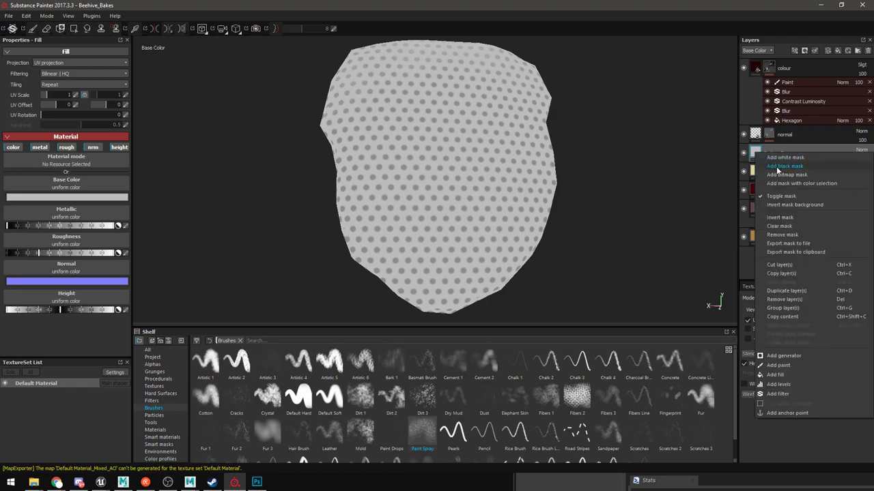
left_click(783, 164)
right_click(764, 153)
left_click(784, 164)
right_click(770, 155)
left_click(778, 364)
left_click_drag(438, 203, 422, 234, "alt")
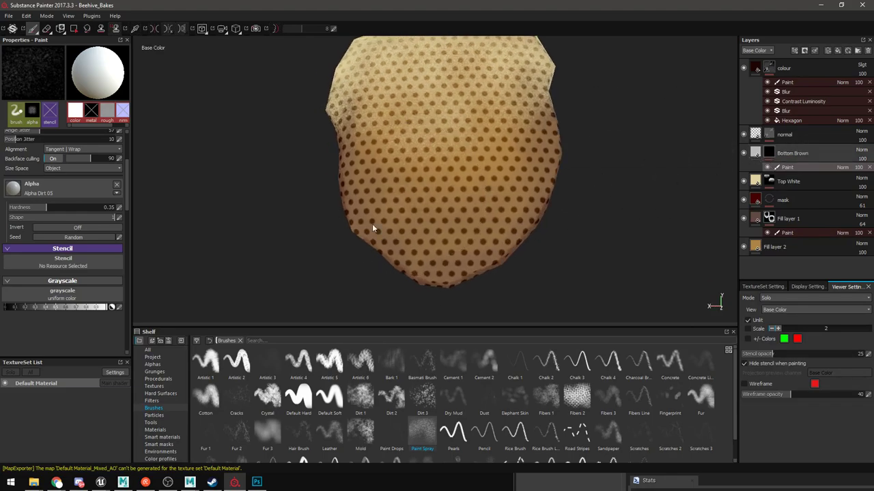
Set the Bottom Brown fill layer's base colour to dark red and return to the Paint effect on its mask
key("ctrl+z")
left_click(67, 198)
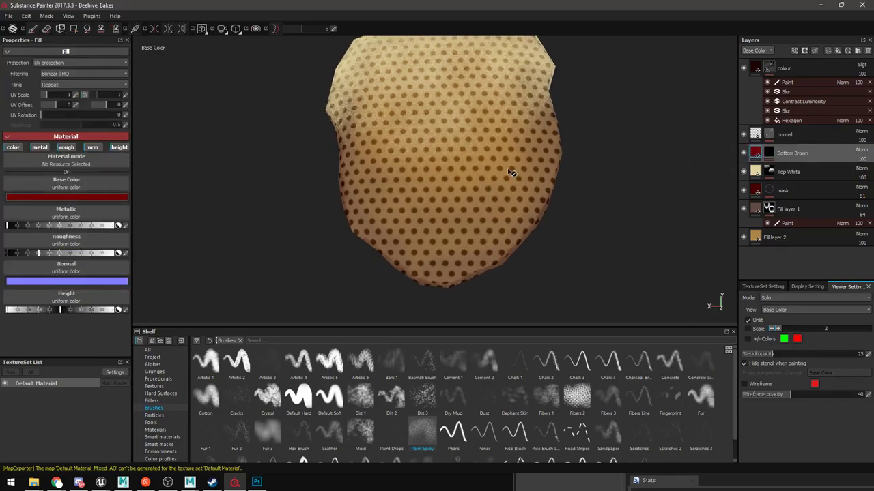
key("ctrl+y")
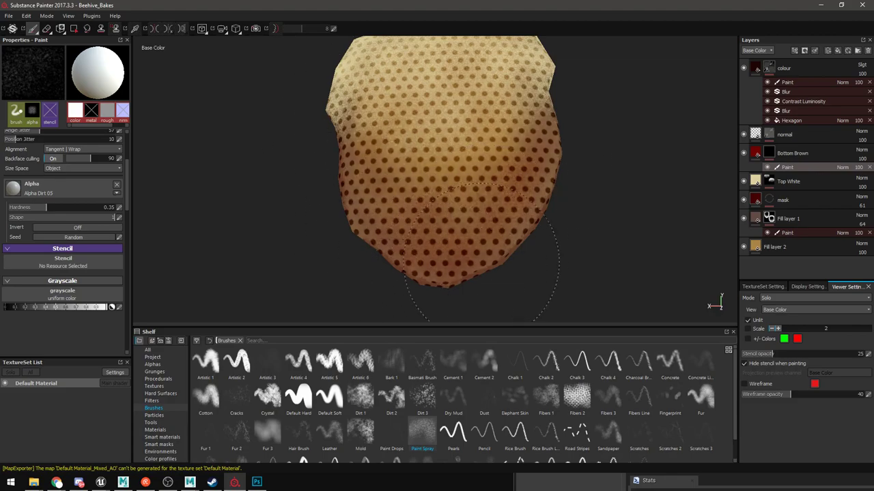
Spray the Bottom Brown mask around the beehive's lower end and sides, covering the hive from several angles
mouse_move(502, 245)
left_mouse_down("alt")
mouse_move(503, 215)
mouse_move(341, 189)
left_mouse_up("alt")
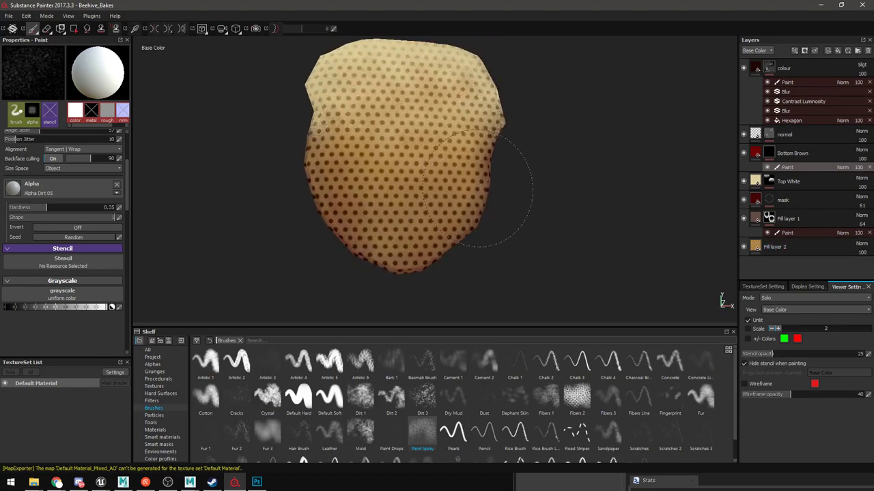
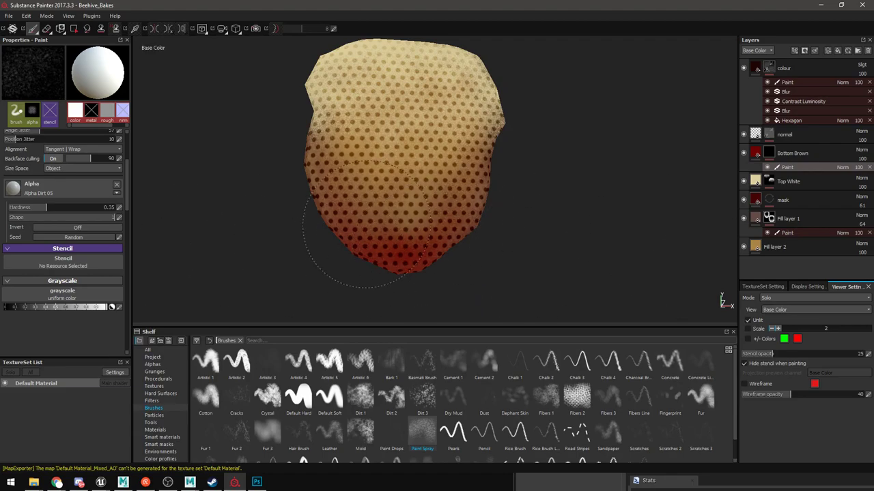
left_click_drag(460, 241, 503, 262, "alt")
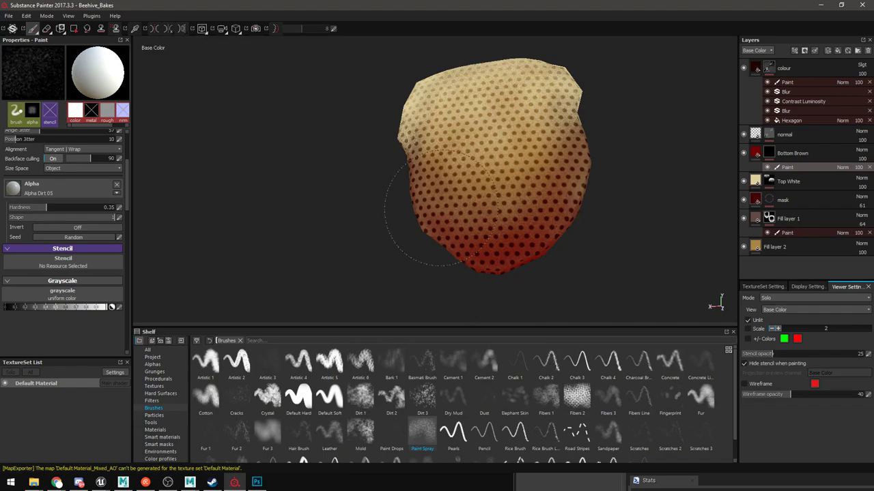
left_click_drag(494, 239, 518, 230, "alt")
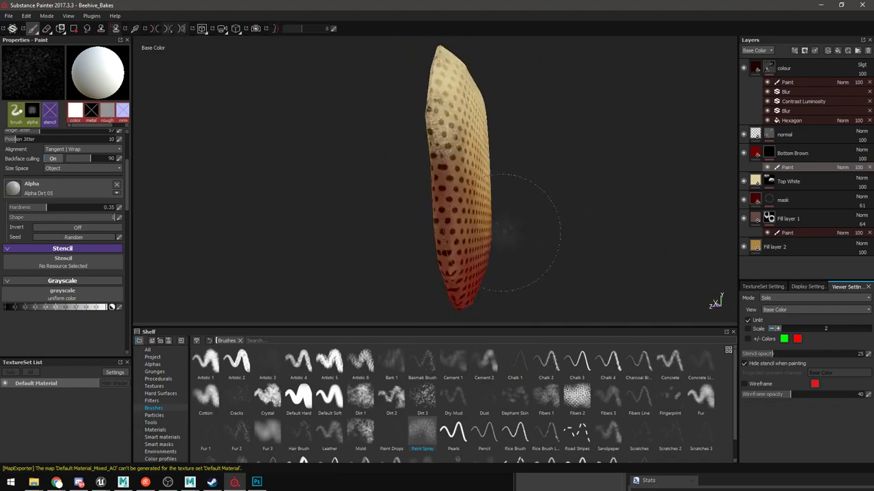
left_click_drag(458, 258, 273, 276, "alt")
key("super")
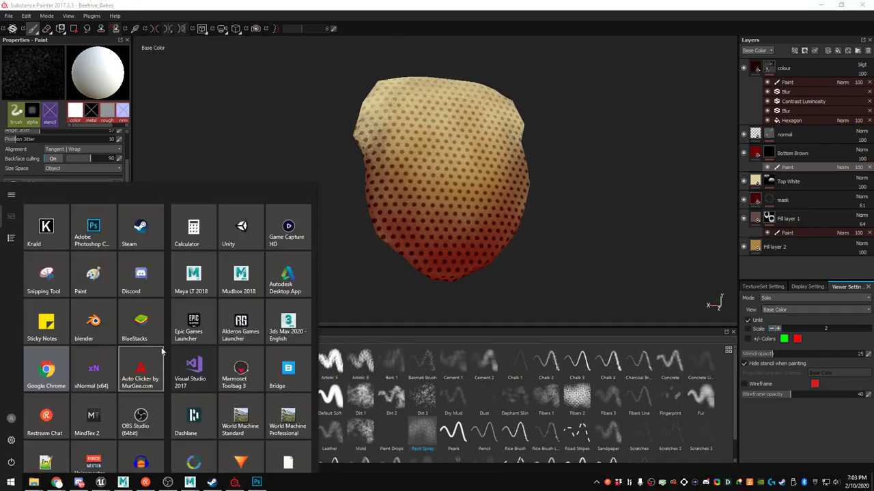
key("super")
left_click_drag(526, 238, 312, 217, "alt")
mouse_move(471, 220)
left_mouse_down("alt")
mouse_move(384, 228)
mouse_move(401, 259)
left_mouse_up("alt")
left_click_drag(413, 290, 526, 237, "alt")
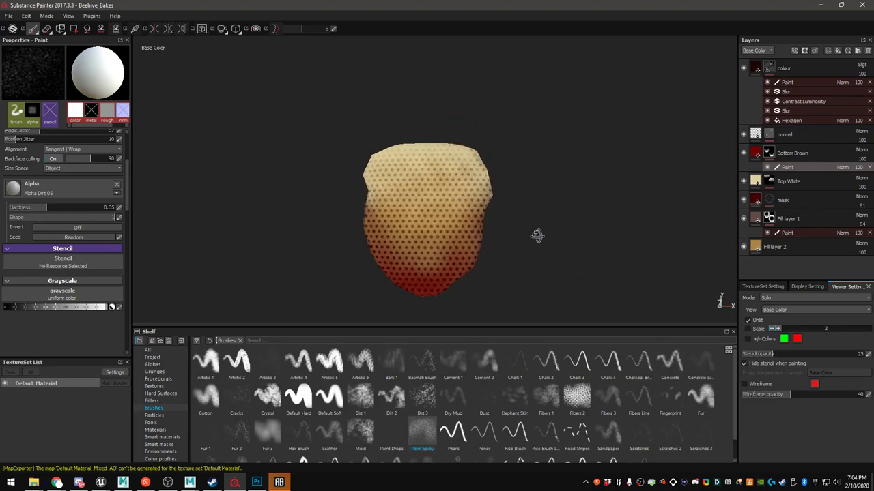
Lower the opacity of Bottom Brown's Paint effect to 64 and display the full material on the beehive
left_click_drag(860, 179, 849, 178)
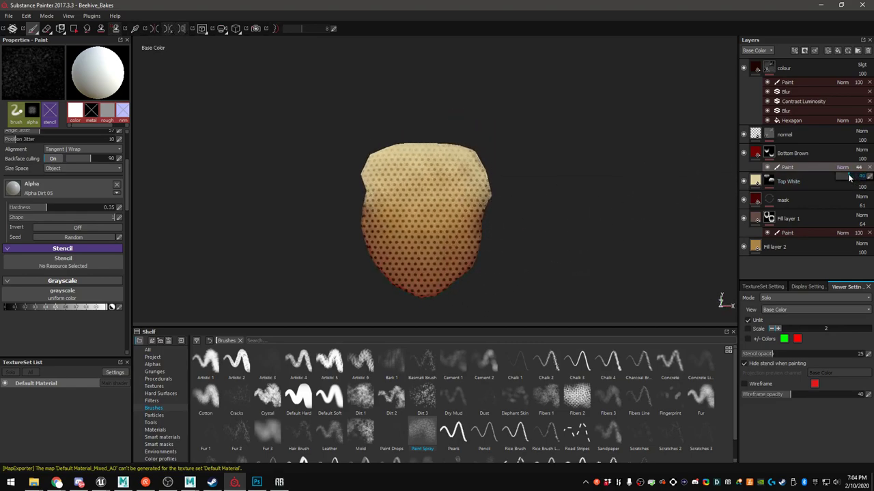
left_click_drag(562, 208, 508, 193, "alt")
left_click(786, 297)
left_click(781, 309)
left_click_drag(582, 281, 311, 337, "alt")
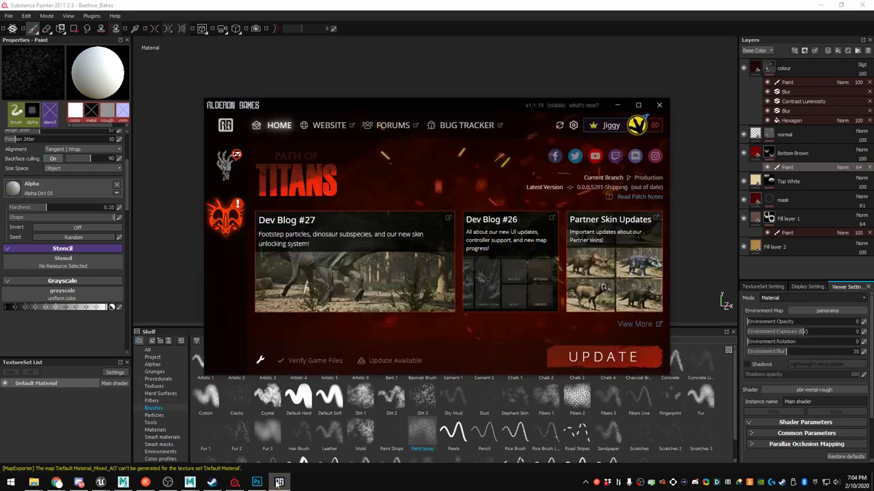
Set the Path of Titans deployment branch in the Alderon Games launcher, start the update and return to Substance Painter
left_click(262, 359)
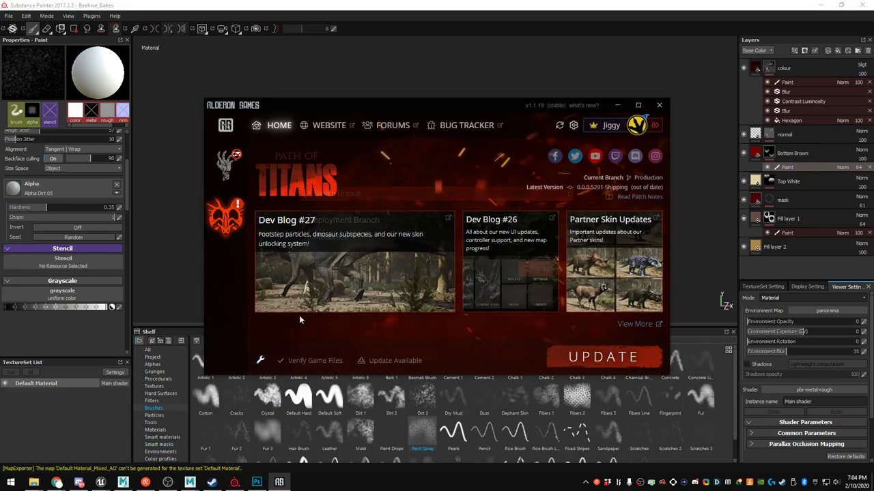
left_click(295, 320)
left_click(346, 238)
left_click(406, 344)
left_click(581, 355)
left_click(543, 26)
Try lowering the colour layer's opacity to 64 while checking the honeycomb cells on the beehive
mouse_move(453, 203)
left_mouse_down("alt")
mouse_move(437, 248)
mouse_move(441, 275)
mouse_move(454, 189)
mouse_move(344, 303)
mouse_move(444, 153)
mouse_move(549, 199)
mouse_move(616, 254)
mouse_move(478, 205)
mouse_move(403, 193)
mouse_move(445, 193)
mouse_move(389, 194)
mouse_move(417, 210)
left_mouse_up("alt")
scroll(437, 192, "up", 3)
scroll(423, 182, "up", 2)
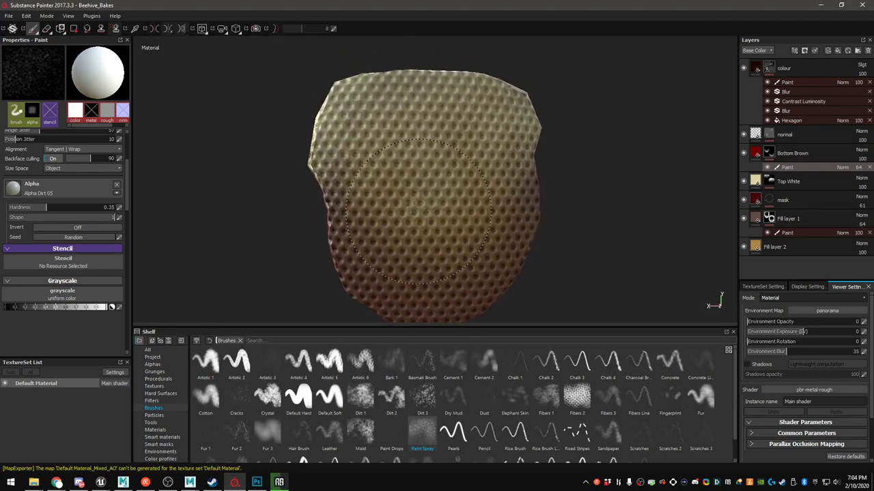
left_click(769, 69)
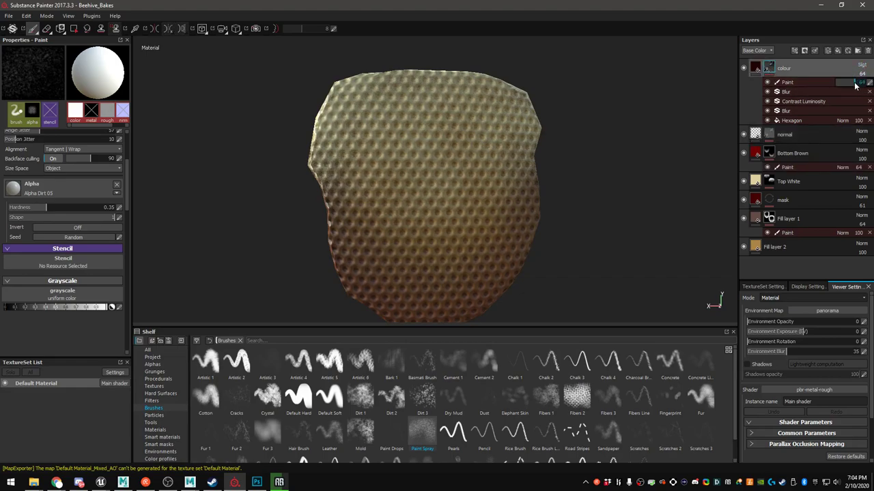
mouse_move(437, 198)
left_mouse_down("alt")
mouse_move(517, 212)
mouse_move(467, 210)
left_mouse_up("alt")
scroll(517, 213, "down", 2)
middle_click_drag(467, 210, 462, 192, "alt")
left_click_drag(462, 192, 419, 189, "alt")
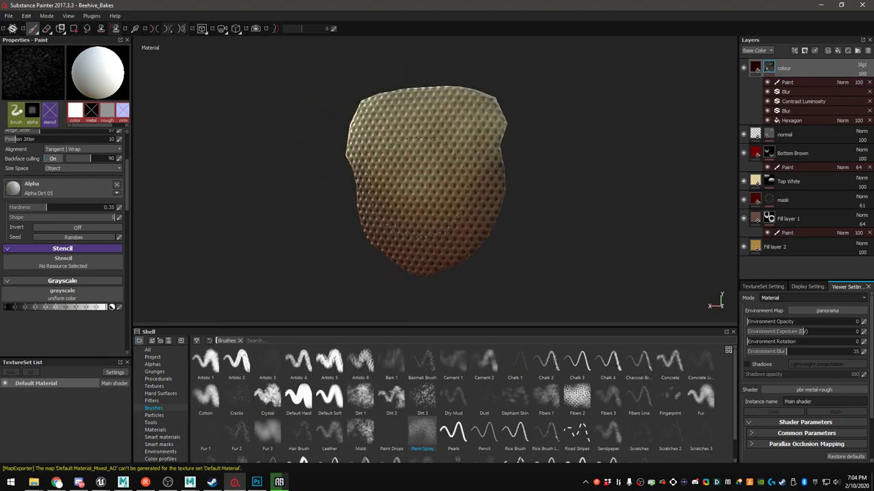
Export the beehive textures as 8-bit PNG at 4096x4096 to E:/dinosaur-art/Environment/FoodItems/Beehive/Textures
left_click(9, 15)
left_click(30, 157)
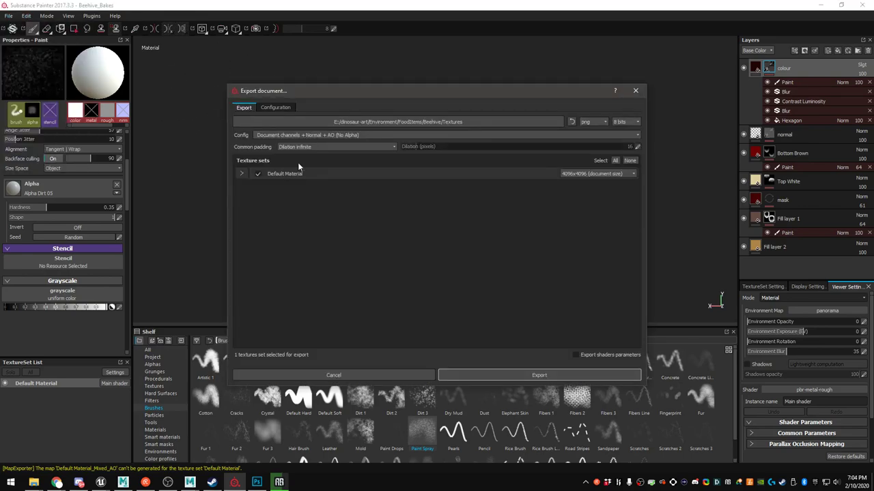
left_click(415, 121)
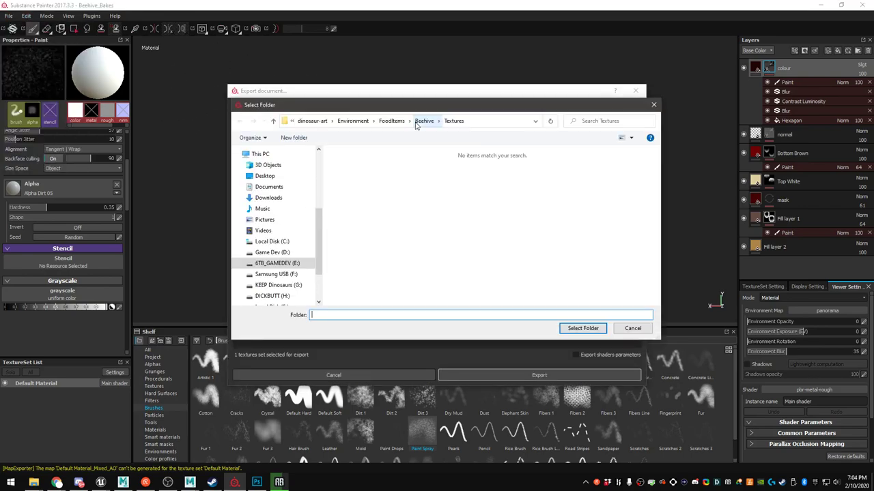
left_click(582, 328)
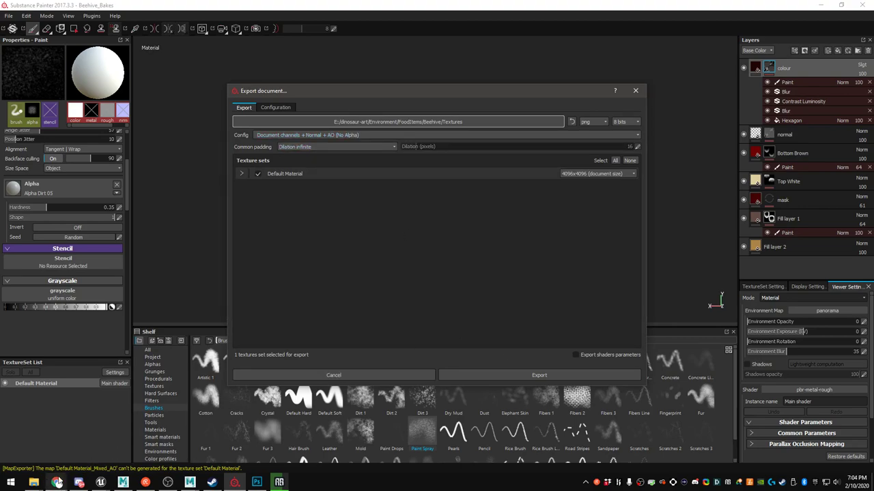
left_click(41, 479)
left_click(15, 452)
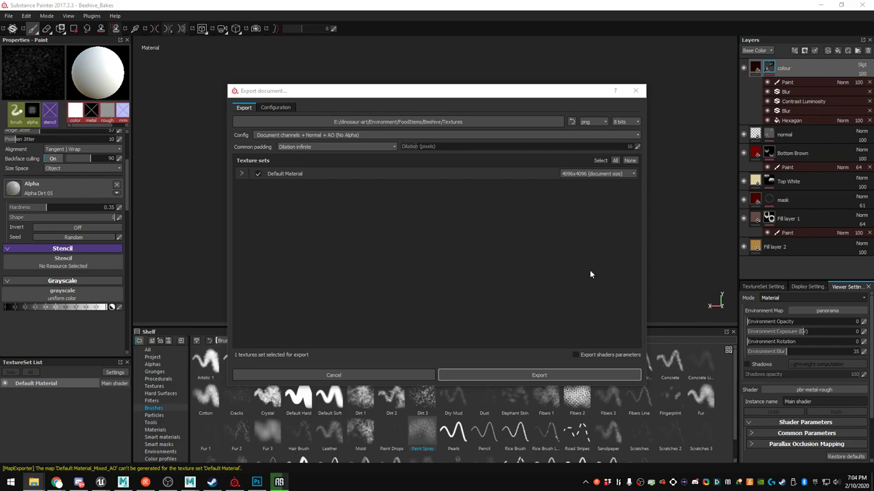
left_click(432, 235)
left_click(471, 373)
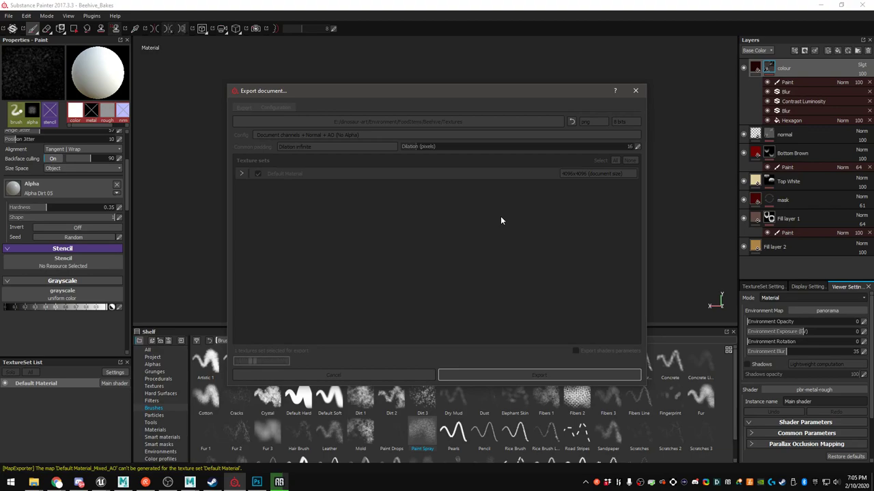
left_click(471, 249)
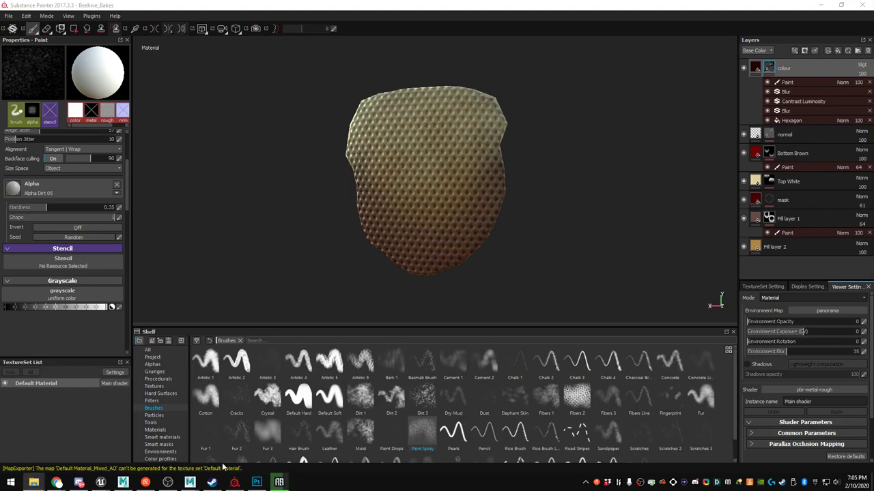
Switch to Unreal Editor, then reimport and save the Default_Material_Base_Color texture in the BeeHive folder
mouse_move(100, 482)
left_click(100, 438)
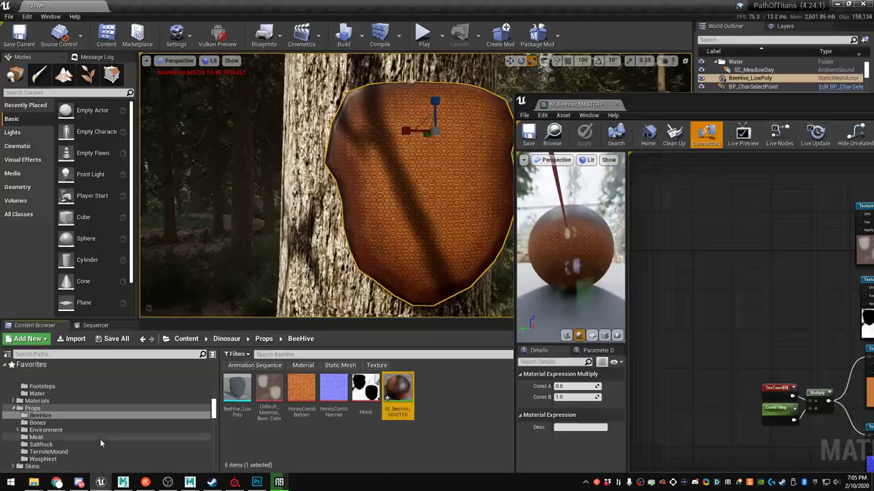
mouse_move(472, 222)
right_mouse_down()
mouse_move(509, 228)
mouse_move(482, 223)
right_mouse_up()
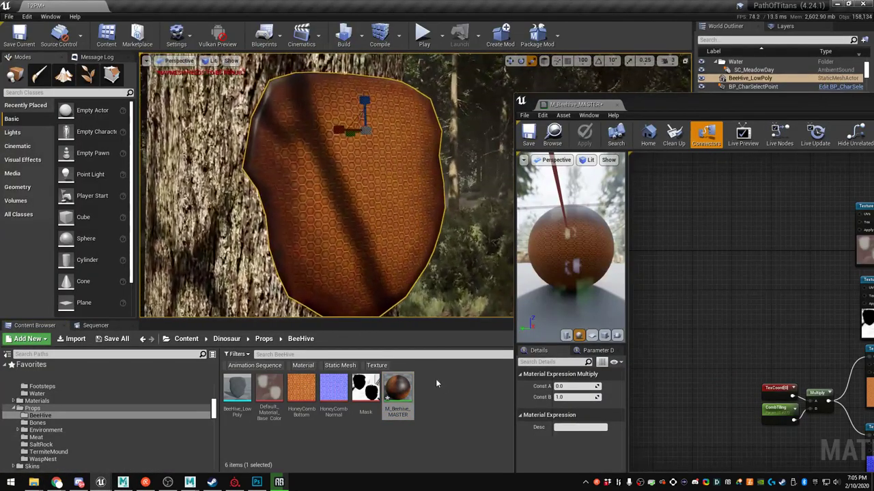
right_click(273, 389)
left_click(321, 155)
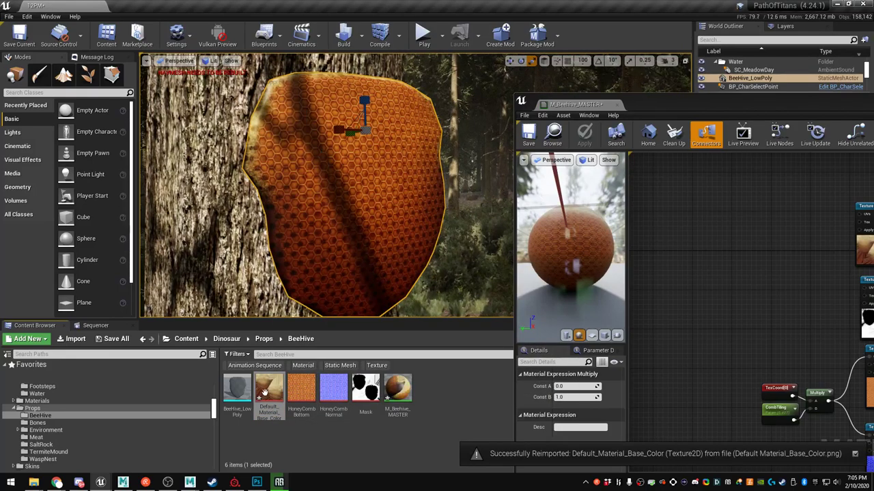
right_click(273, 390)
left_click(296, 243)
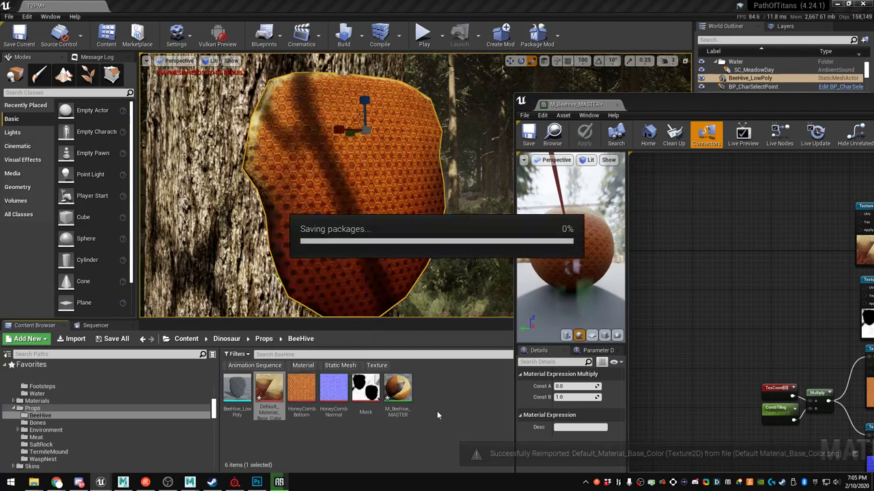
Import the Default_Material_Normal_DirectX texture into the BeeHive folder and connect the base colour texture directly to M_Beehive_MASTER's Base Color
left_click(436, 401)
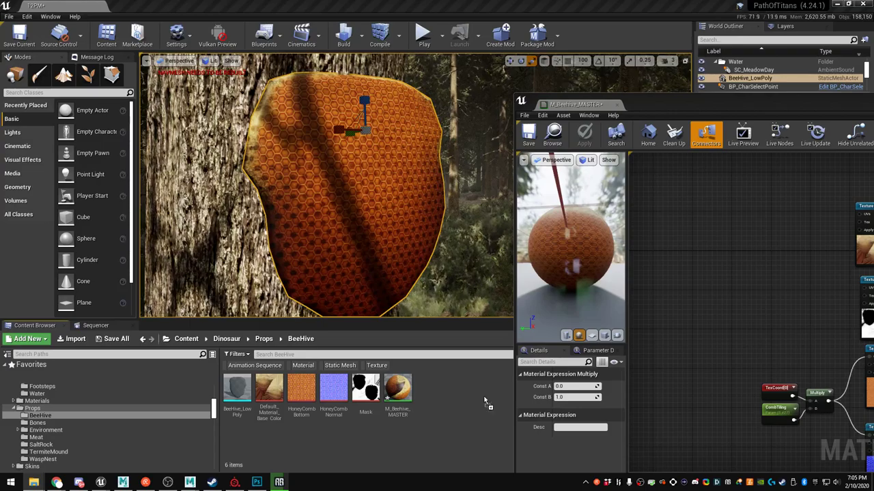
left_click_drag(662, 109, 654, 4)
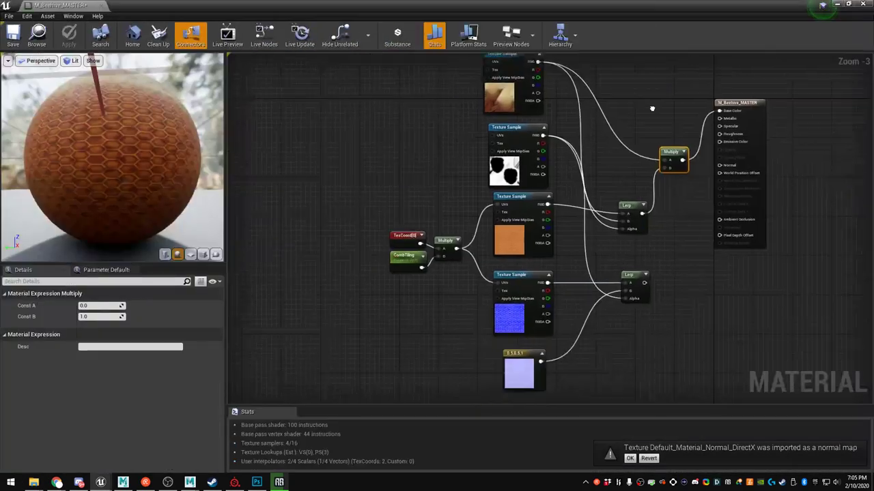
right_click_drag(595, 125, 606, 216)
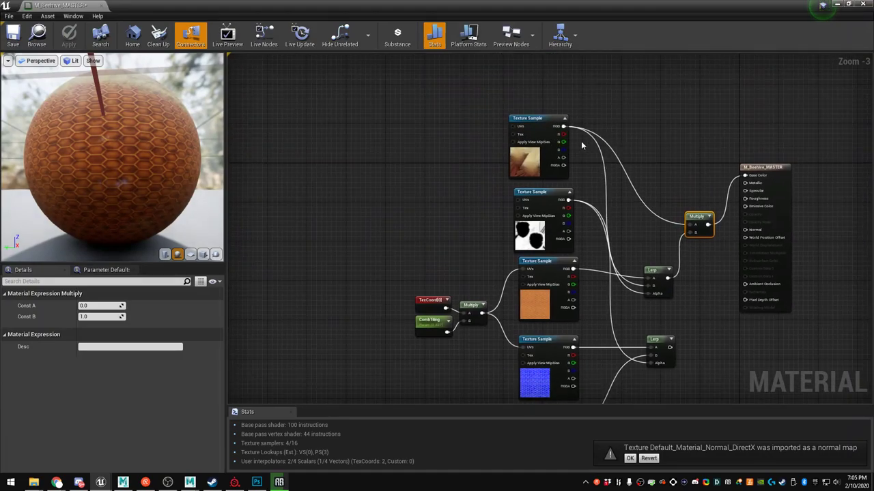
left_click_drag(563, 127, 746, 177)
Add the Default_Material_Normal_DirectX texture to the M_Beehive_MASTER graph, connect it to Normal, and apply and save the material
left_click_drag(419, 5, 688, 44)
left_click_drag(302, 394, 728, 203)
left_click_drag(730, 45, 362, 1)
left_click_drag(410, 164, 745, 341)
left_click(63, 33)
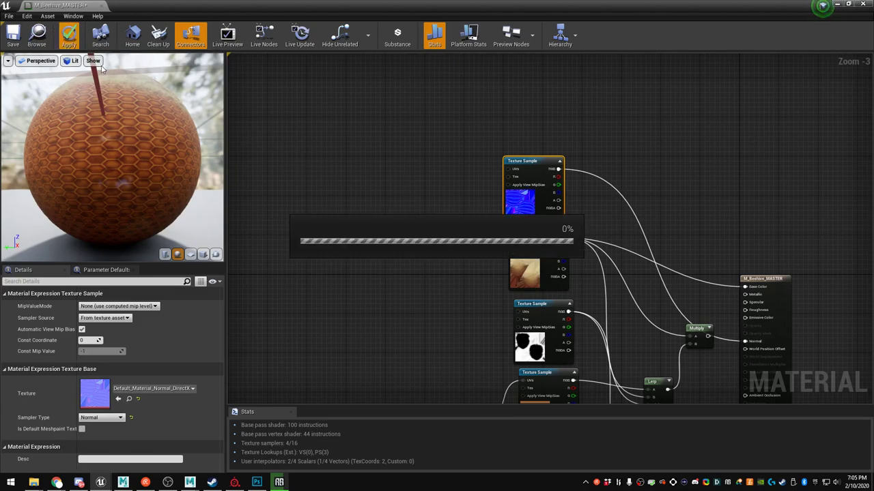
left_click(16, 39)
Inspect the beehive with its updated material next to the tree in the level
left_click_drag(191, 5, 771, 157)
mouse_move(502, 154)
right_mouse_down()
mouse_move(475, 154)
mouse_move(553, 155)
mouse_move(447, 152)
mouse_move(502, 155)
mouse_move(477, 137)
mouse_move(481, 154)
mouse_move(502, 155)
right_mouse_up()
left_click(502, 154)
left_click(350, 108)
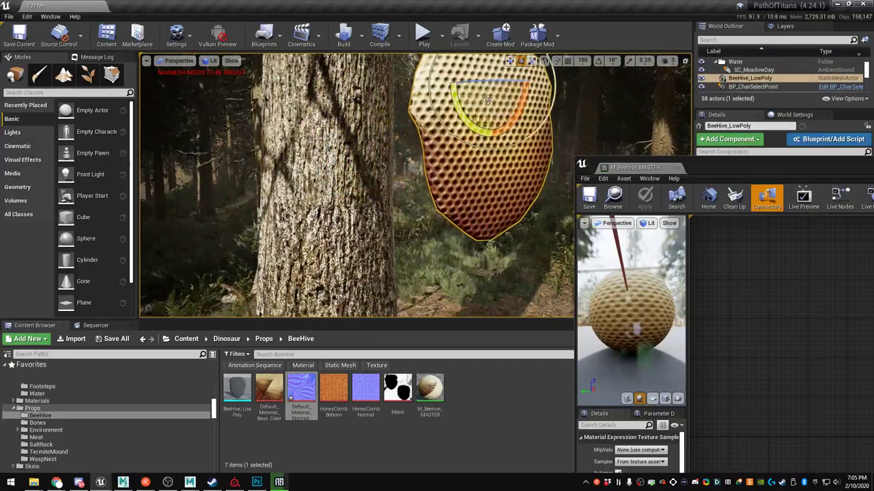
key("f")
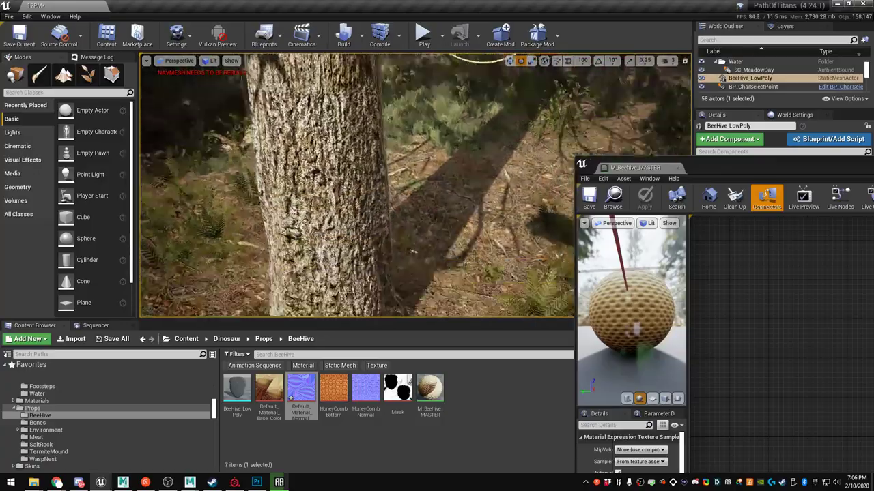
mouse_move(501, 170)
right_mouse_down()
mouse_move(504, 178)
mouse_move(488, 174)
mouse_move(502, 167)
mouse_move(508, 129)
mouse_move(500, 170)
right_mouse_up()
Switch back to Substance Painter and lower the Top White layer's opacity to 30
left_click(234, 482)
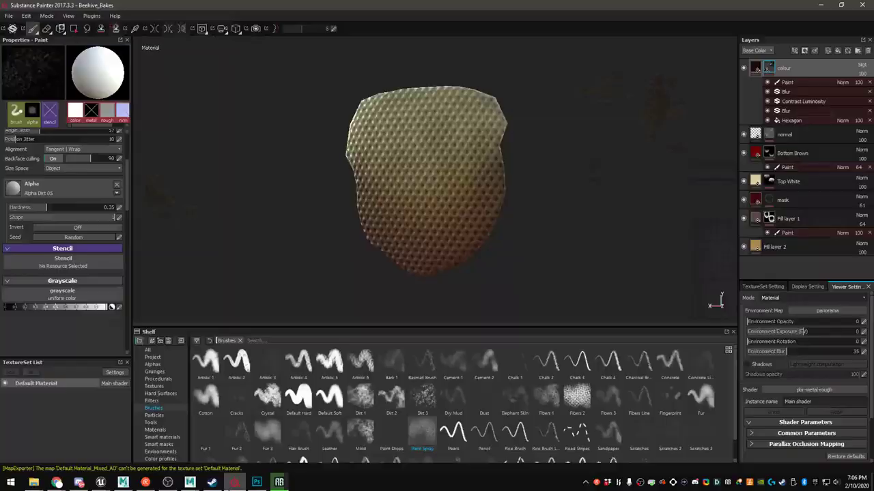
left_click_drag(430, 199, 635, 210, "alt")
left_click_drag(429, 210, 511, 244, "alt")
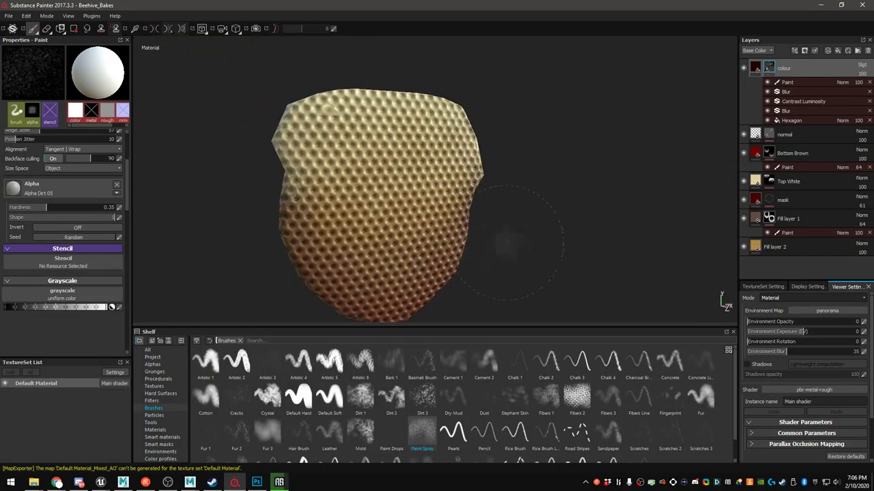
left_click(744, 181)
left_click_drag(861, 198, 845, 198)
Display only the base colour and toggle the mask layer's visibility to compare its effect on the beehive's edges
left_click(782, 299)
left_click(775, 311)
left_click_drag(440, 182, 414, 165, "alt")
middle_click_drag(424, 151, 466, 137, "alt")
left_click(744, 200)
left_click(744, 201)
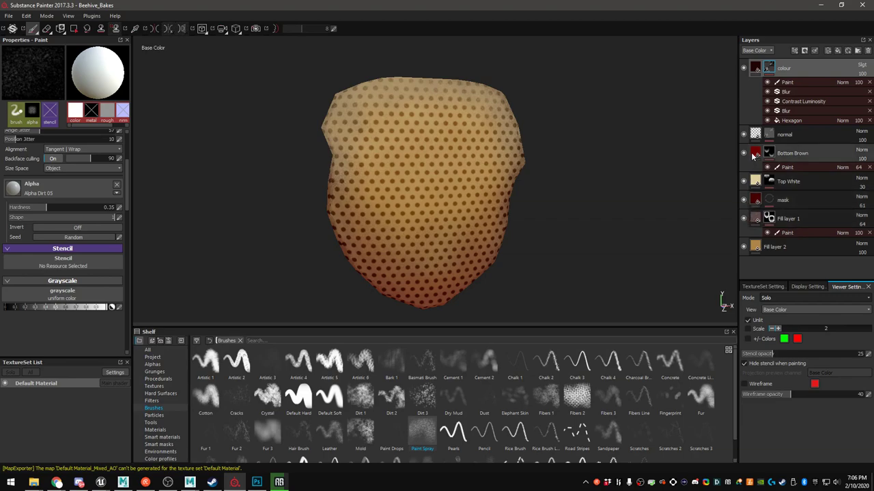
Lower the opacity of Bottom Brown's Paint effect to 22
left_click(859, 168)
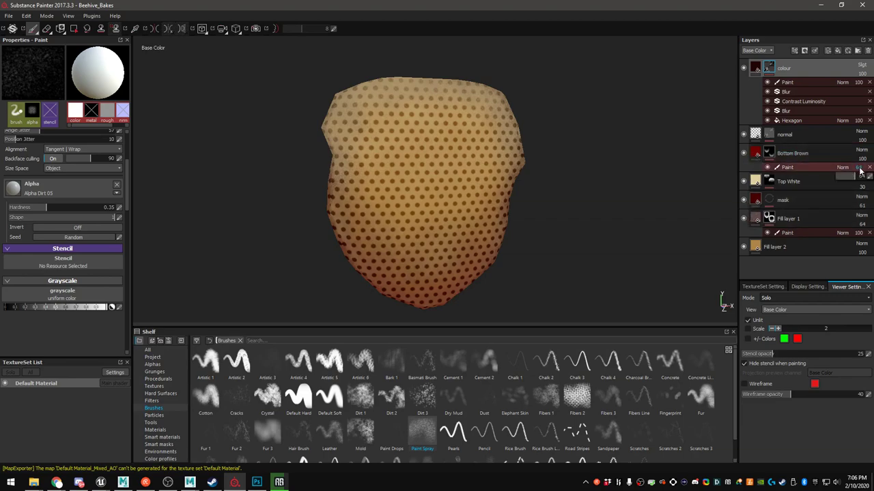
left_click_drag(855, 181, 841, 180)
mouse_move(648, 182)
left_mouse_down("alt")
mouse_move(462, 181)
mouse_move(425, 205)
mouse_move(432, 139)
mouse_move(421, 145)
mouse_move(488, 176)
mouse_move(494, 84)
mouse_move(504, 85)
left_mouse_up("alt")
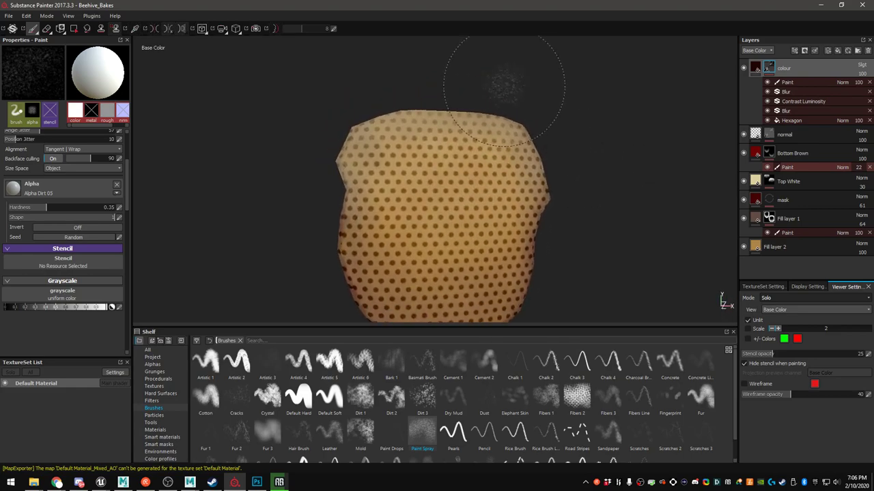
Toggle the Top White layer's visibility to compare its effect and lower its opacity to 19
left_click(743, 182)
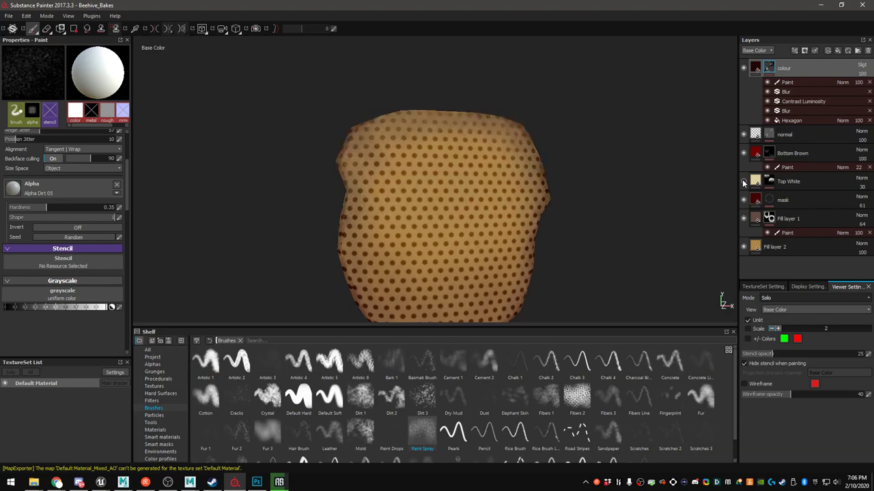
left_click(743, 182)
left_click_drag(863, 196, 842, 198)
right_click(794, 181)
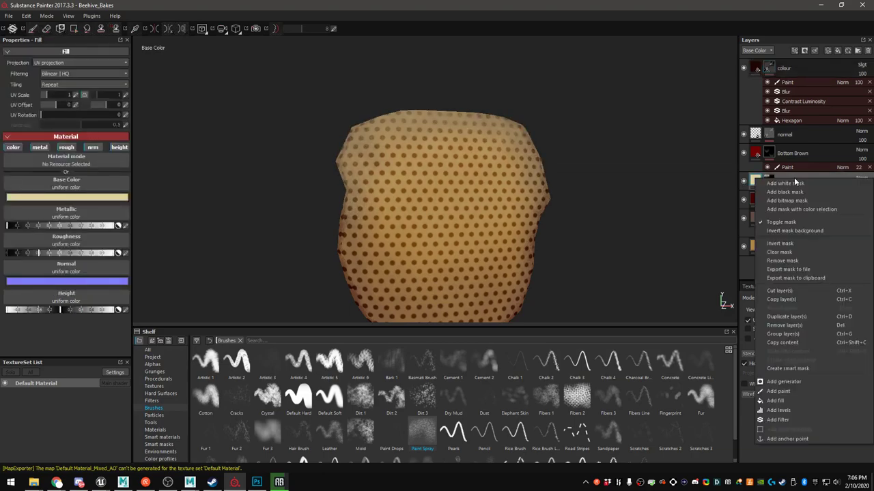
left_click(797, 173)
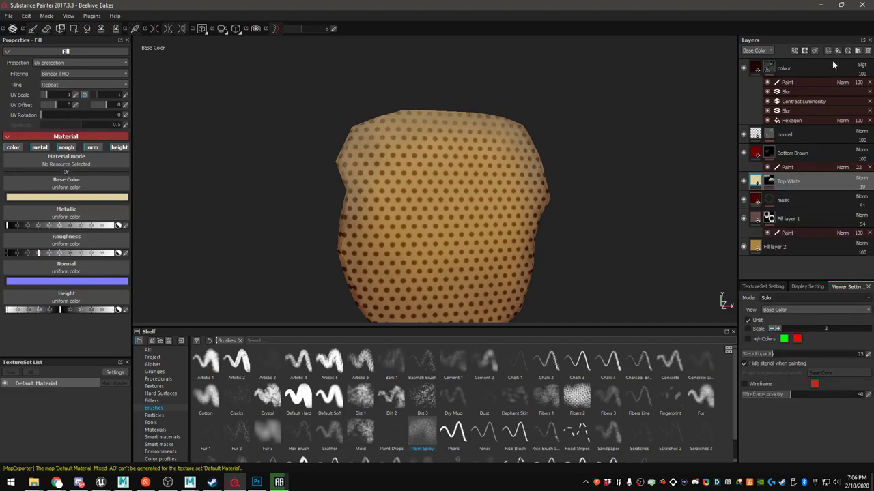
Add a fill layer above Top White and sample the same cream tone as its base colour
left_click(838, 51)
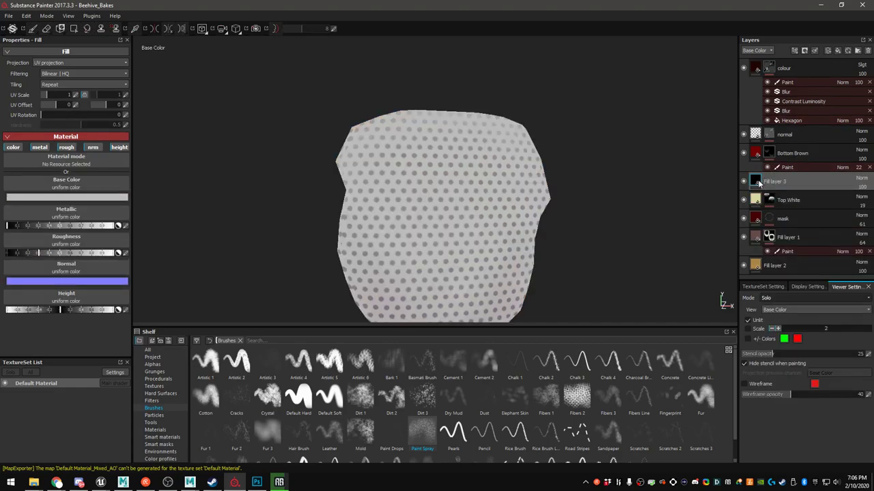
left_click(48, 198)
left_click(24, 175)
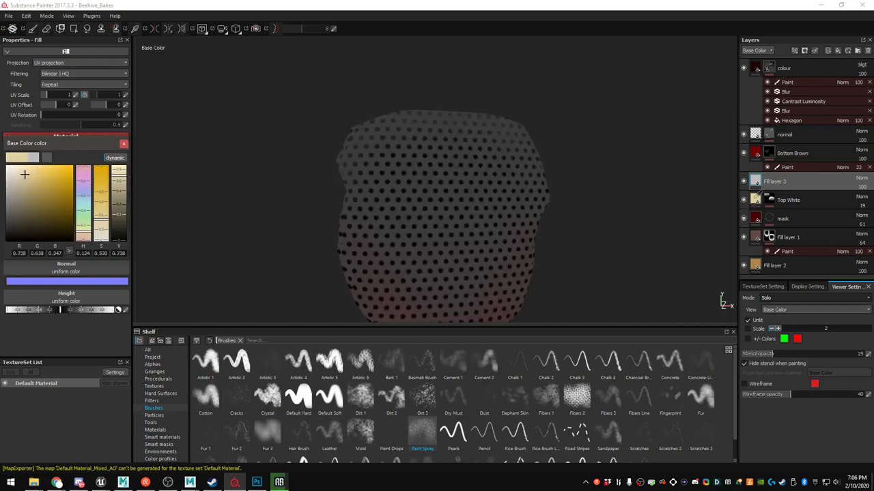
Give the new cream fill layer a black mask and add a Paint effect to the mask
right_click(755, 182)
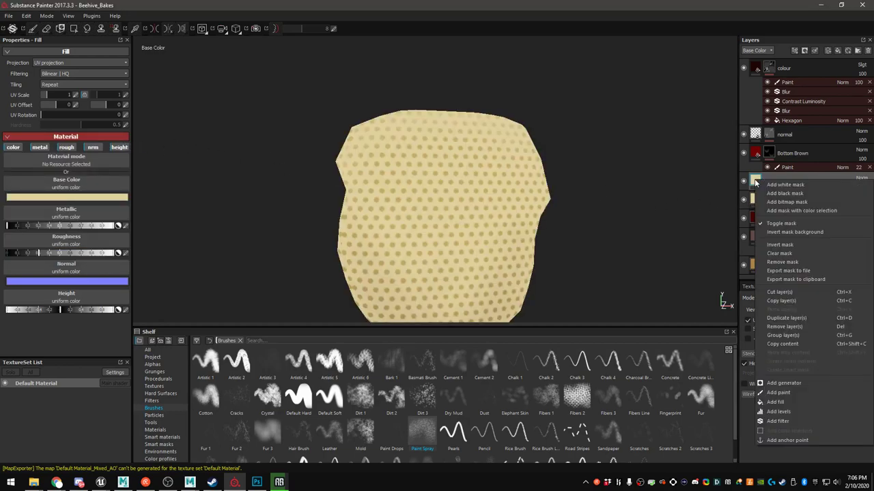
left_click(790, 202)
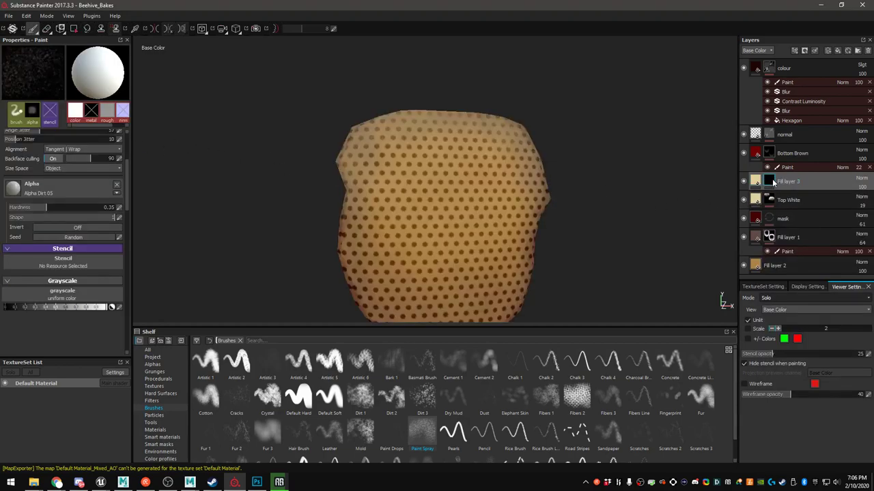
right_click(771, 182)
left_click(780, 393)
Paint the mask with Paint Spray to bring cream onto the beehive's top surface and all around its upper rim
scroll(396, 200, "up", 2)
left_click_drag(395, 191, 413, 250, "alt")
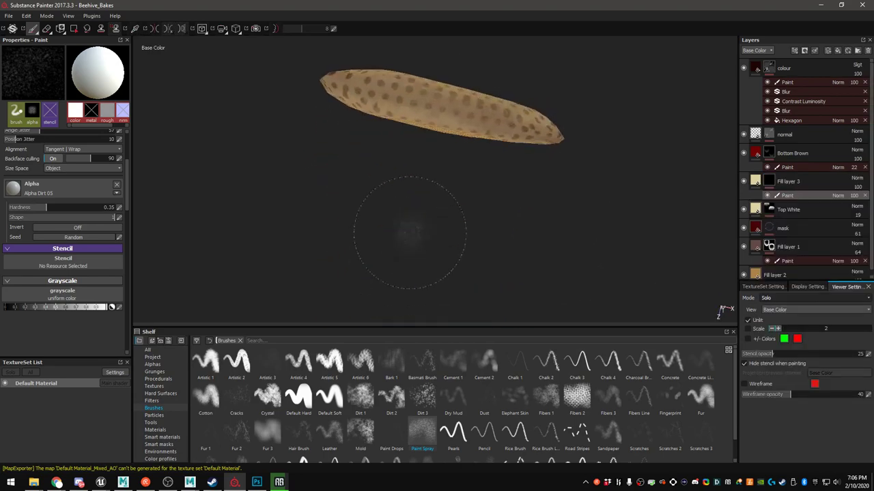
middle_click_drag(464, 142, 472, 191, "alt")
left_click_drag(471, 191, 493, 172, "alt")
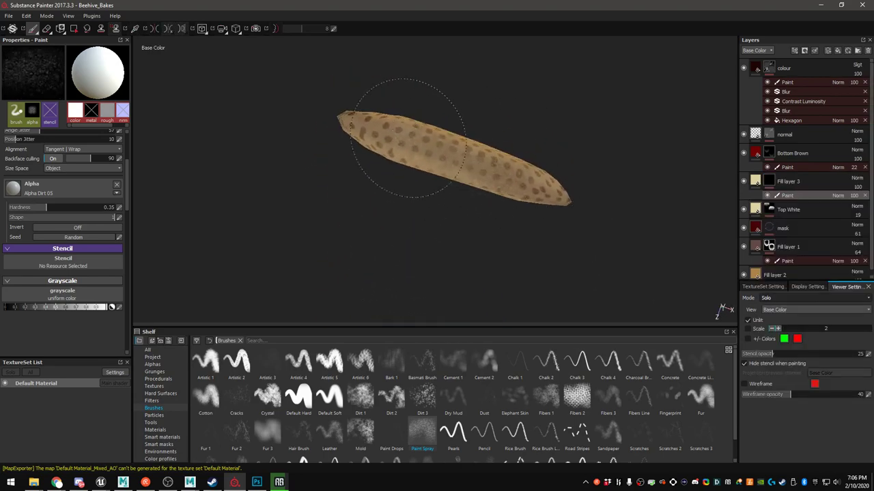
mouse_move(436, 156)
left_mouse_down("alt")
mouse_move(487, 157)
mouse_move(483, 144)
mouse_move(367, 152)
left_mouse_up("alt")
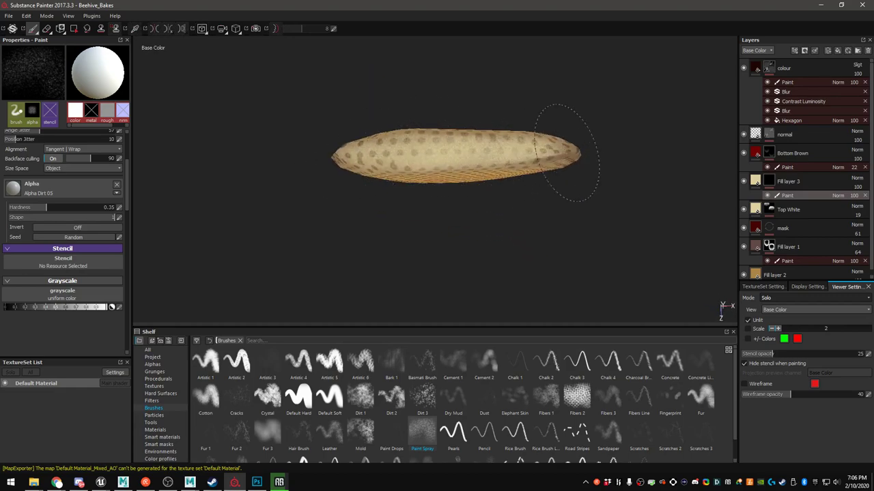
mouse_move(536, 152)
left_mouse_down("alt")
mouse_move(275, 94)
mouse_move(464, 178)
left_mouse_up("alt")
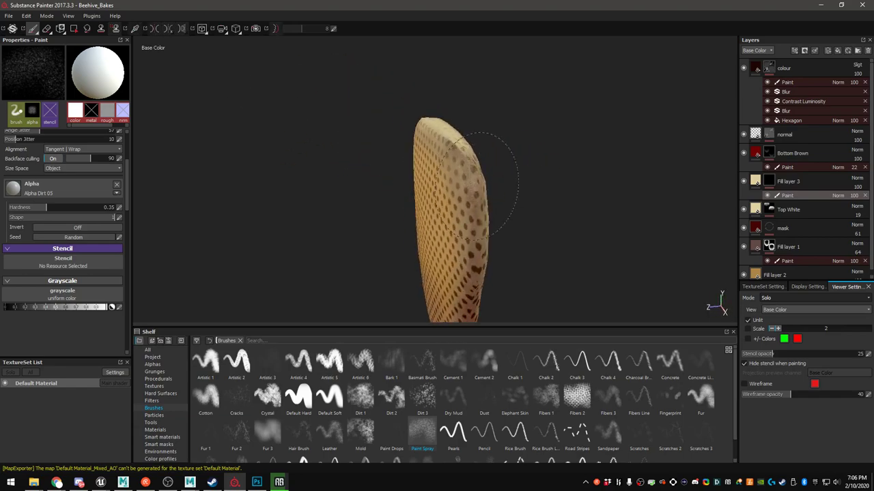
mouse_move(478, 146)
left_mouse_down("alt")
mouse_move(599, 182)
mouse_move(567, 130)
mouse_move(519, 170)
mouse_move(451, 208)
mouse_move(445, 222)
left_mouse_up("alt")
mouse_move(438, 273)
left_mouse_down()
mouse_move(471, 164)
mouse_move(437, 164)
mouse_move(400, 180)
mouse_move(488, 147)
mouse_move(505, 121)
mouse_move(478, 150)
left_mouse_up()
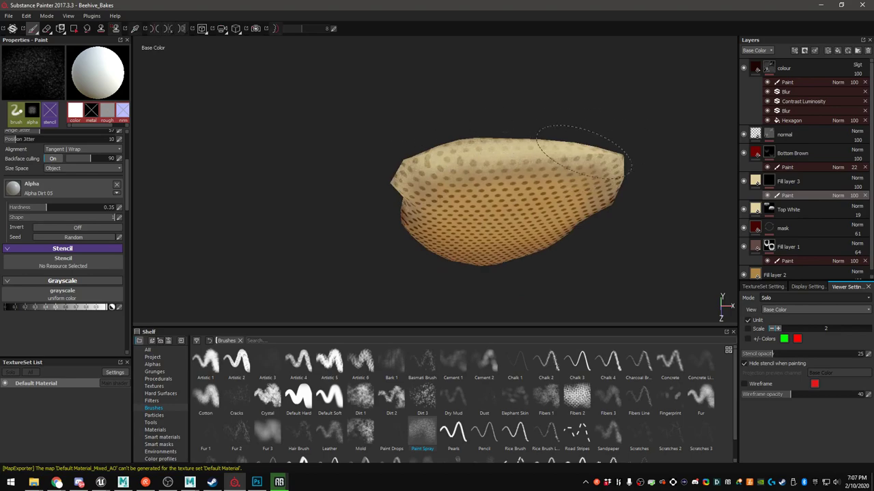
left_click_drag(535, 149, 408, 140, "alt")
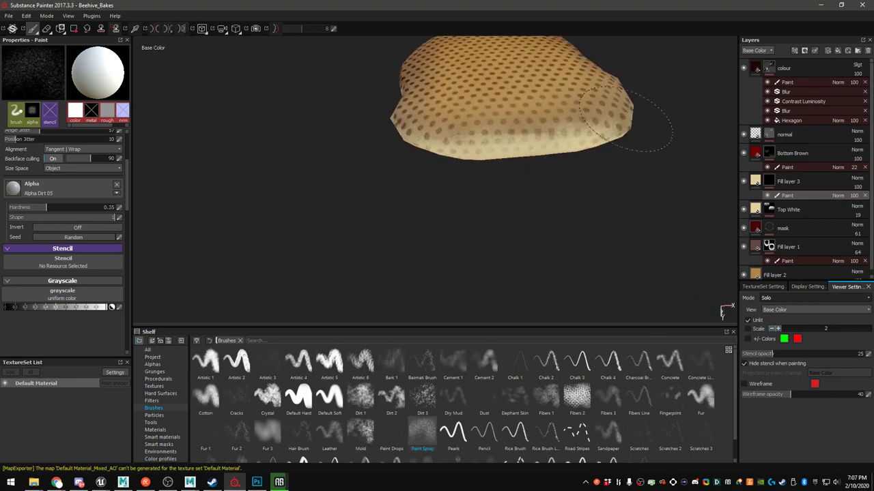
left_click_drag(638, 147, 568, 41, "alt")
left_click_drag(419, 132, 406, 155, "alt")
left_click_drag(545, 156, 508, 167, "alt")
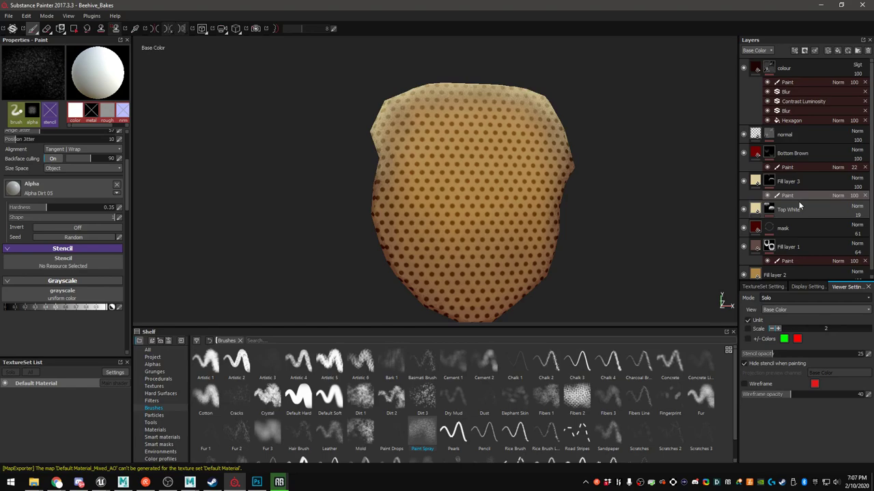
Change Fill layer 2's base colour to a warmer, brighter orange
scroll(799, 218, "down", 1)
left_click(778, 271)
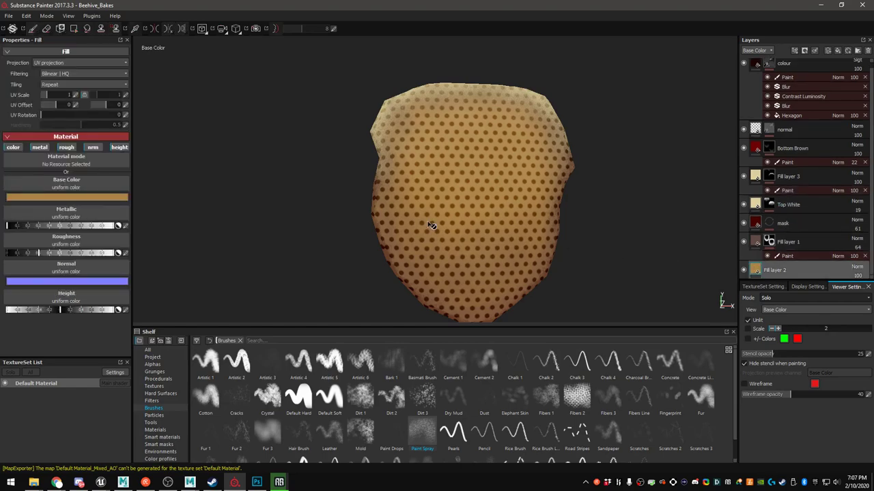
left_click(89, 198)
left_click_drag(63, 194, 65, 186)
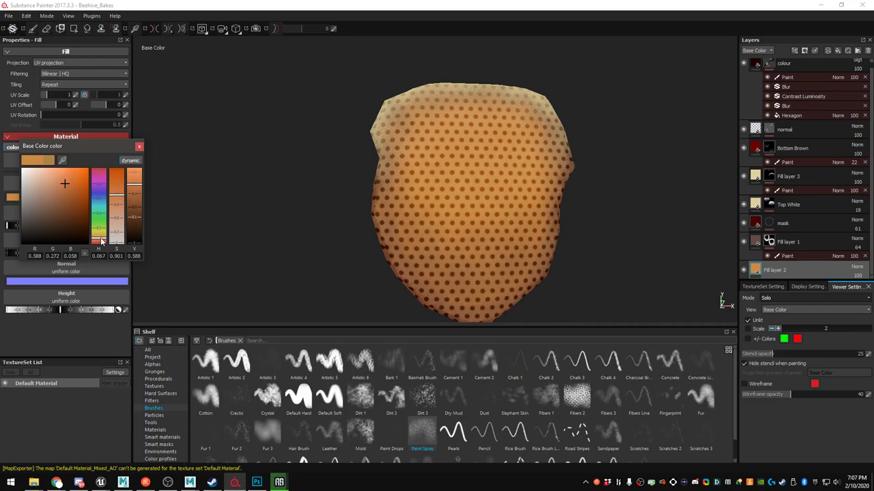
left_click(139, 146)
left_click_drag(458, 183, 382, 176, "alt")
Export the beehive's textures with the current export settings
left_click(9, 15)
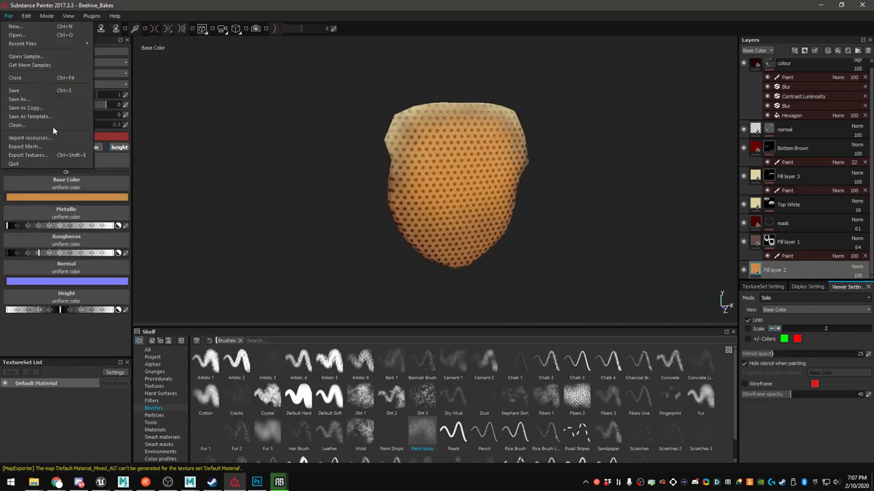
left_click(27, 155)
left_click(456, 374)
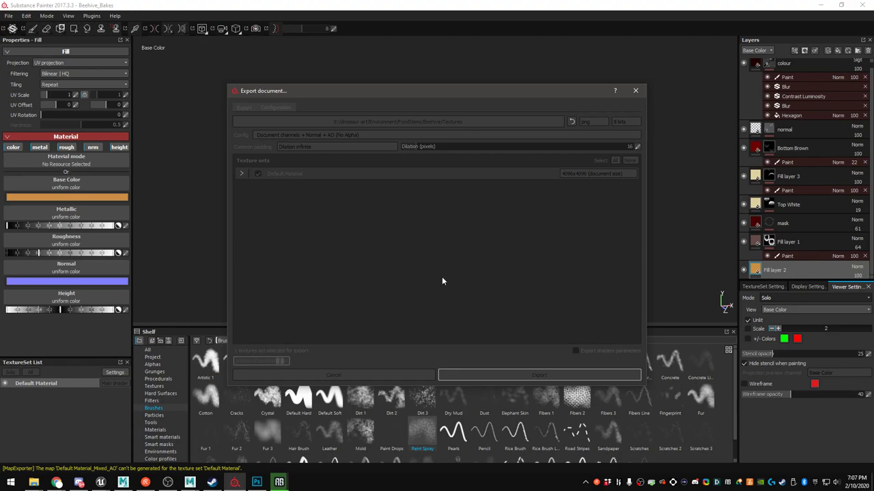
left_click(469, 248)
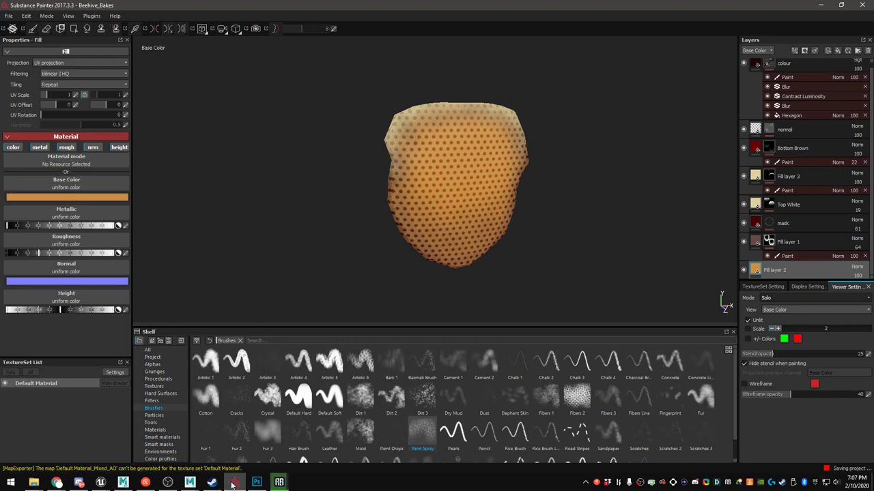
Switch to Unreal Editor, reimport the Default_Material_Base_Color texture from its source file and save the asset
left_click(105, 482)
left_click(92, 449)
left_click(334, 389)
left_click(264, 387)
right_click_drag(328, 253, 321, 273)
left_click_drag(394, 236, 461, 239)
right_click_drag(461, 239, 481, 220)
left_click(299, 436)
left_click(269, 392)
right_click(268, 391)
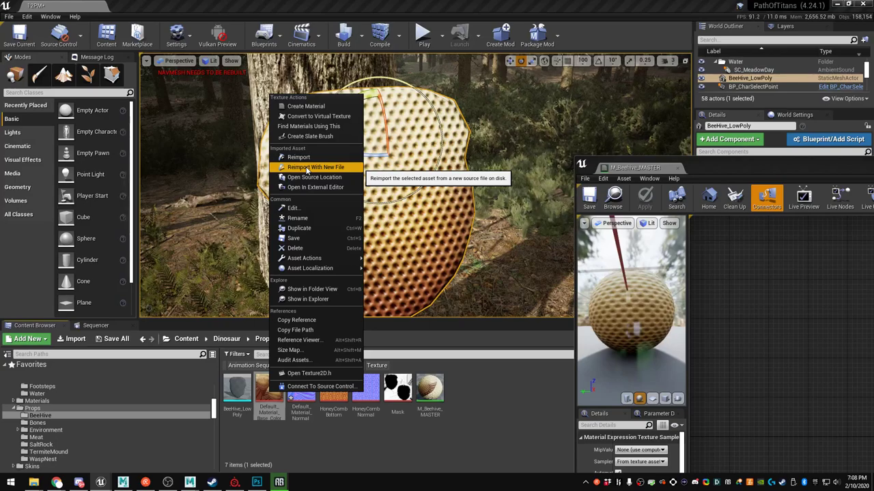
left_click(299, 159)
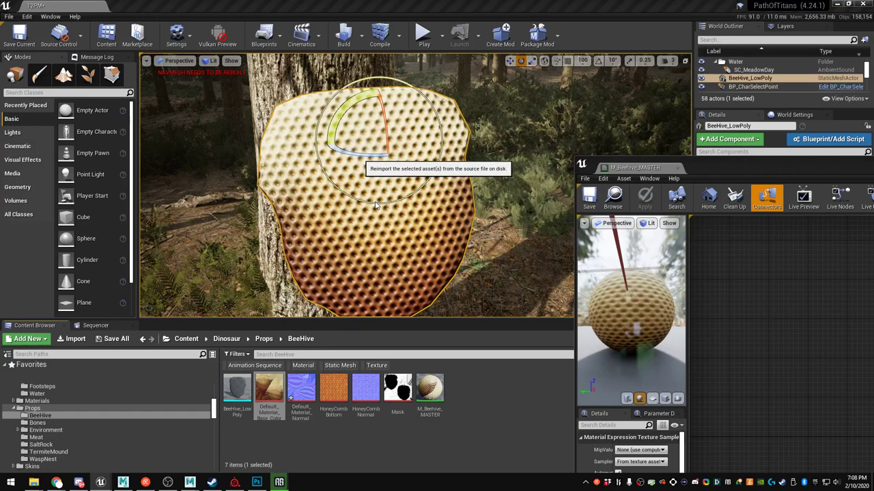
right_click(280, 408)
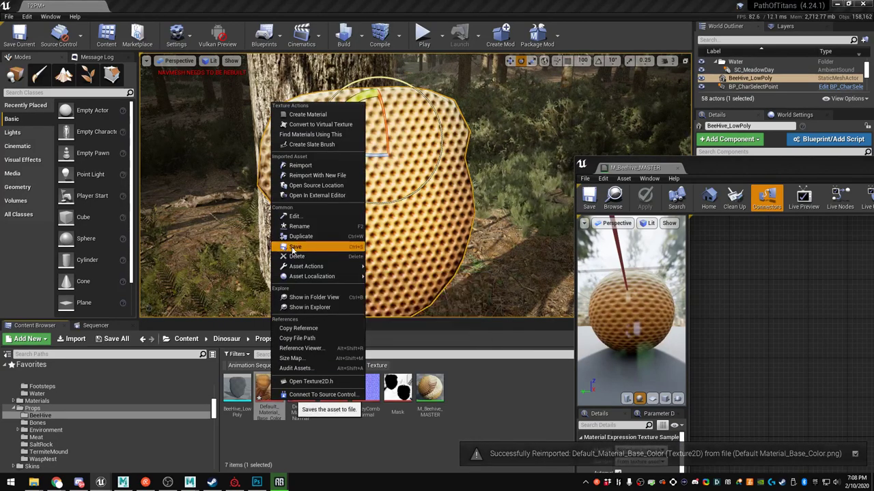
left_click(294, 247)
Inspect the retextured beehive in the level from several sides, including its shaded side, and clear the selection
right_click_drag(391, 204, 420, 211)
left_click_drag(458, 215, 452, 216)
right_click_drag(451, 215, 478, 210)
left_click_drag(433, 173, 372, 167)
right_click_drag(372, 168, 270, 131)
key("Escape")
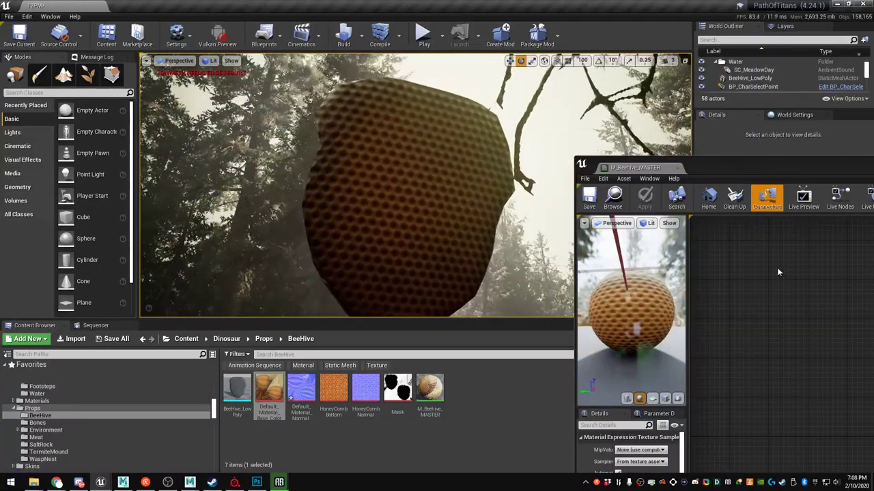
Set the M_Beehive_MASTER material's shading model to Subsurface Profile
left_click_drag(739, 169, 745, 111)
scroll(737, 246, "down", 4)
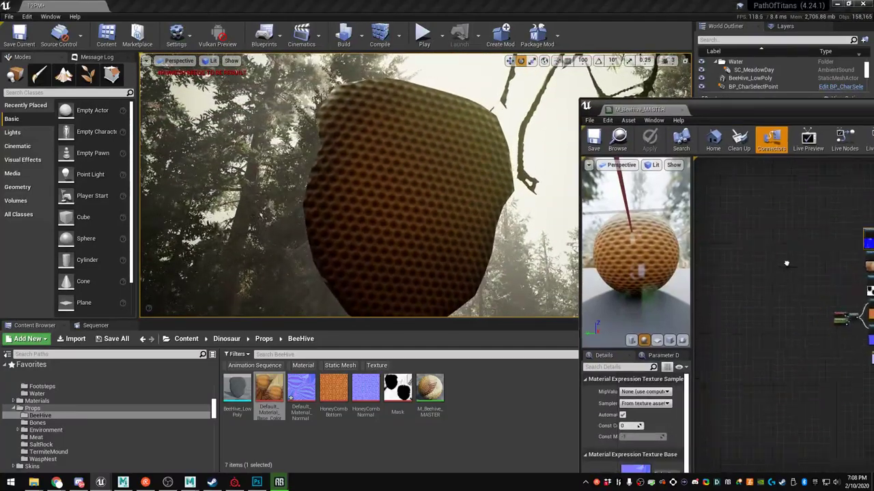
left_click(746, 232)
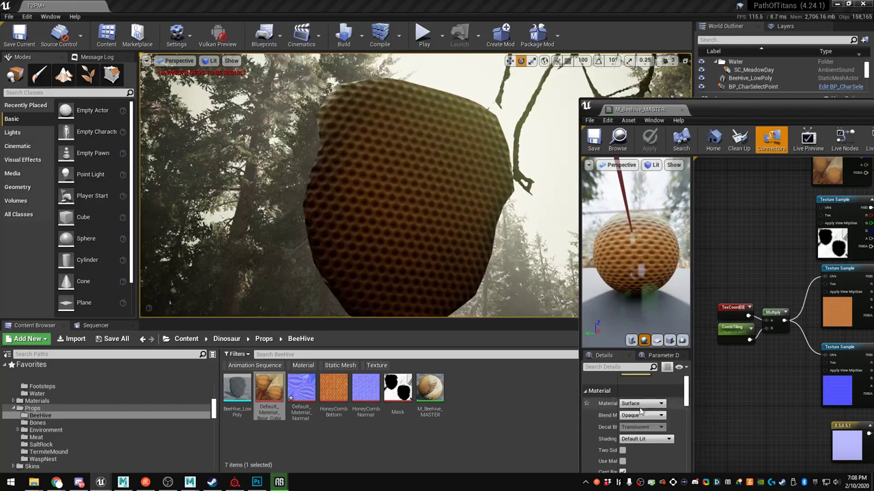
left_click(640, 403)
left_click(640, 410)
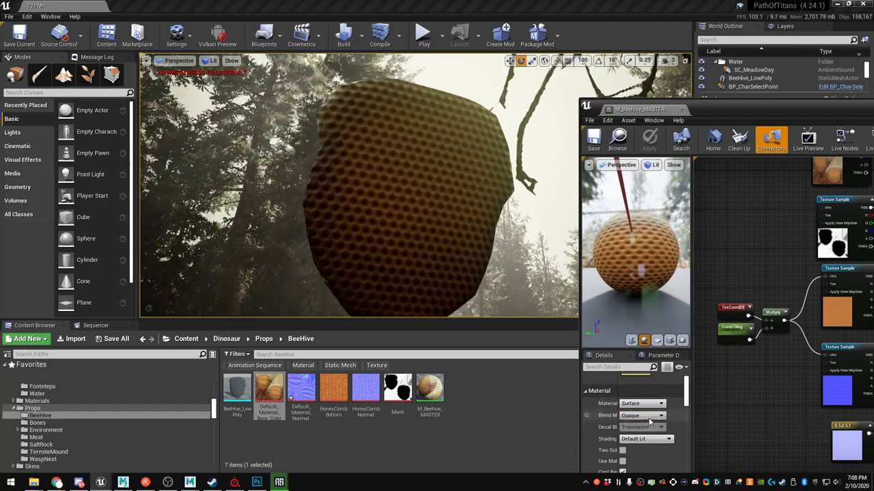
left_click(642, 415)
left_click(729, 423)
left_click(645, 438)
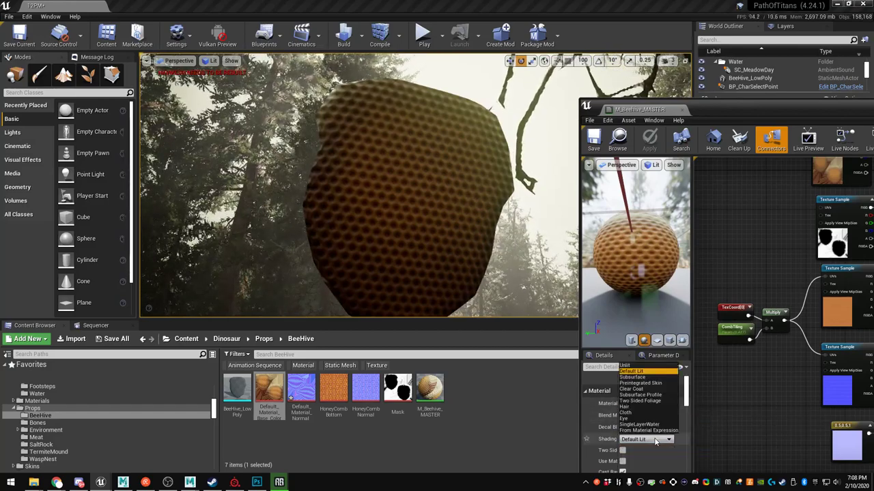
left_click(640, 396)
Maximise the material editor and set the M_Beehive_MASTER shading model to Subsurface
double_click(739, 109)
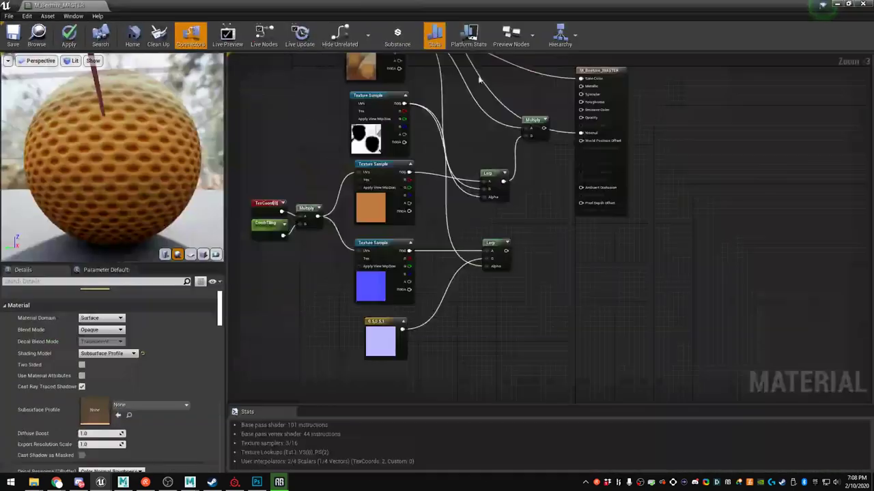
right_click_drag(389, 61, 418, 135)
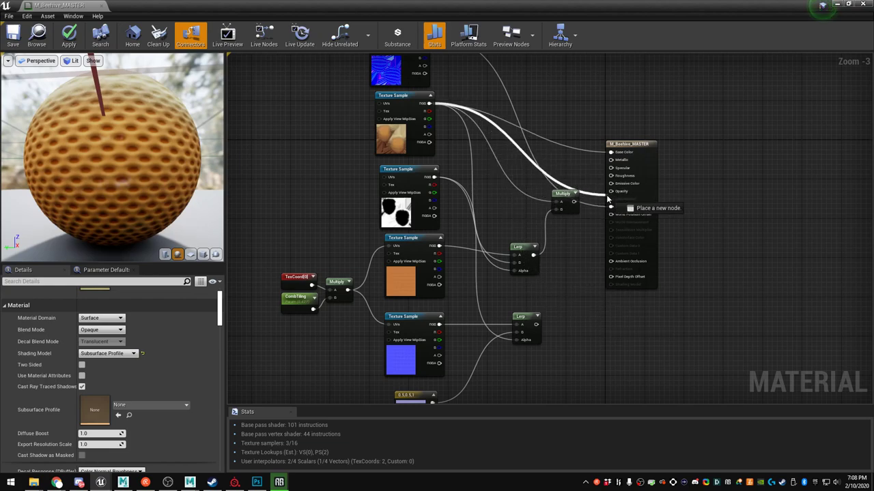
left_click_drag(626, 140, 601, 113)
left_click(707, 103)
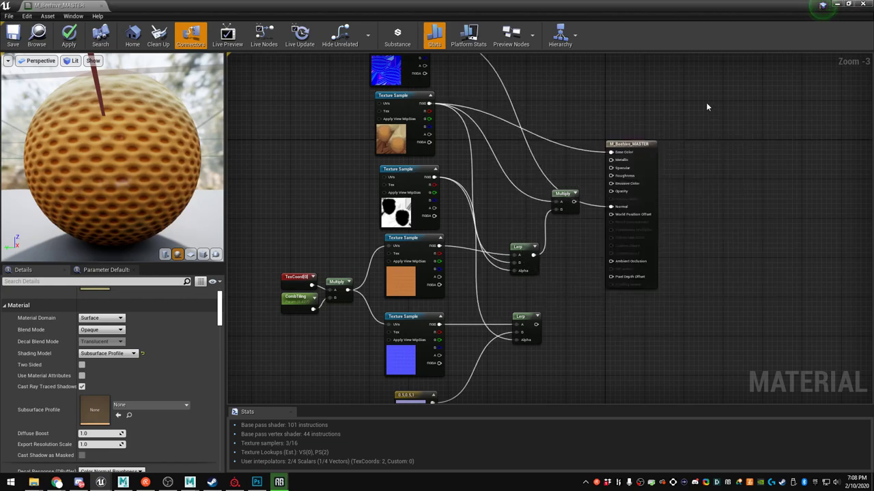
left_click(125, 354)
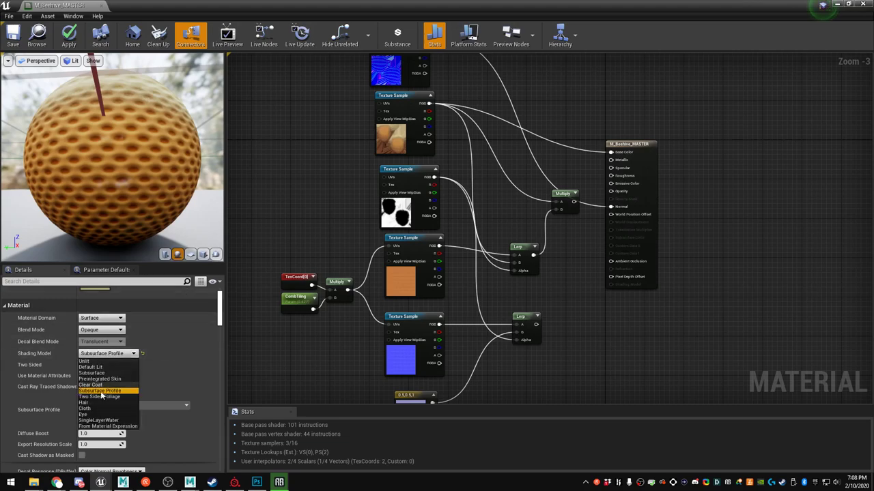
left_click(100, 373)
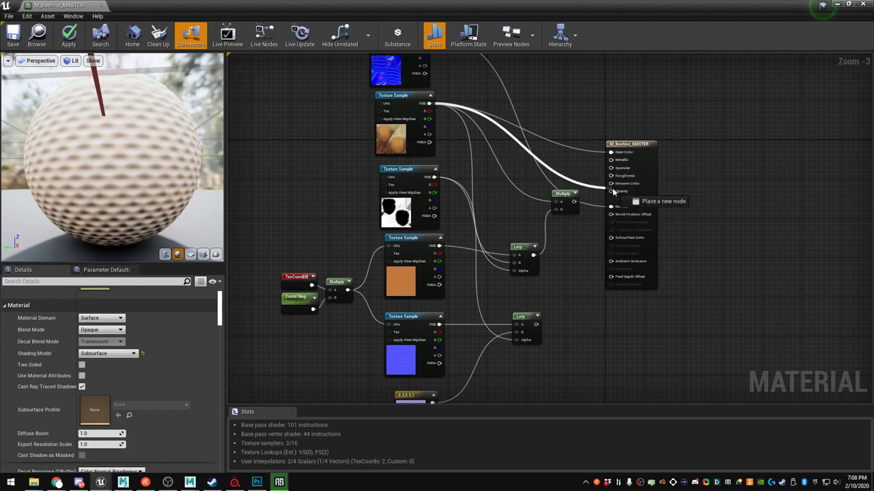
Connect the base colour texture's RGB output to Subsurface Color, apply the material and check the beehive in the level
left_click_drag(613, 191, 613, 237)
left_click(68, 35)
left_click_drag(150, 10, 699, 162)
right_click_drag(451, 178, 423, 174)
left_click_drag(723, 160, 580, 2)
Add a Fresnel node feeding the material's Opacity, apply the material and check the beehive in the level
right_click(565, 165)
type("ferw")
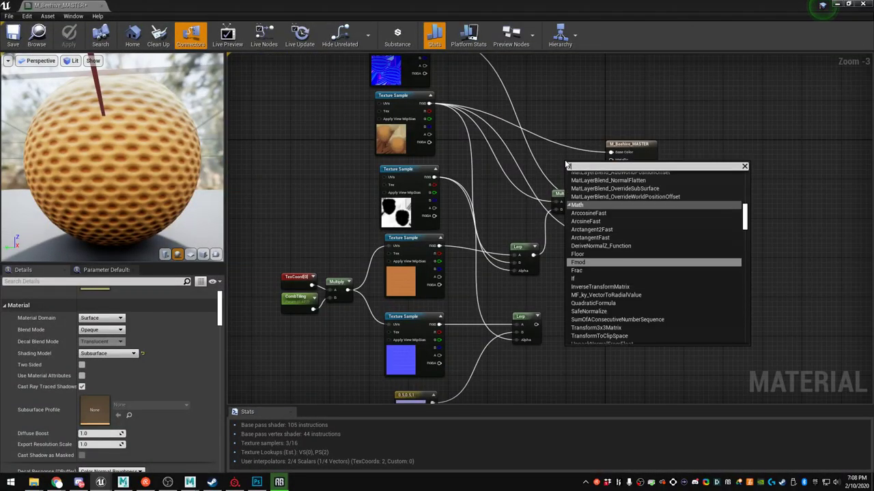
key("BackSpace")
key("BackSpace")
key("BackSpace")
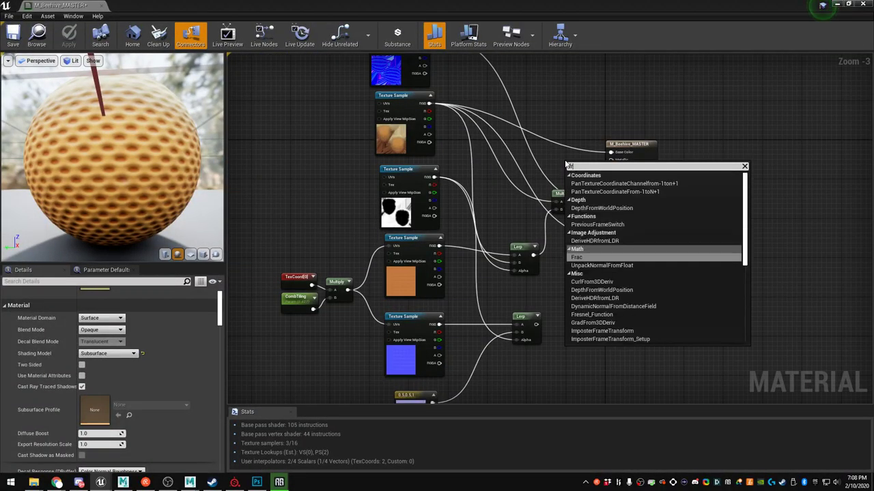
type("res")
left_click(574, 217)
scroll(574, 218, "up", 3)
left_click_drag(592, 143, 618, 217)
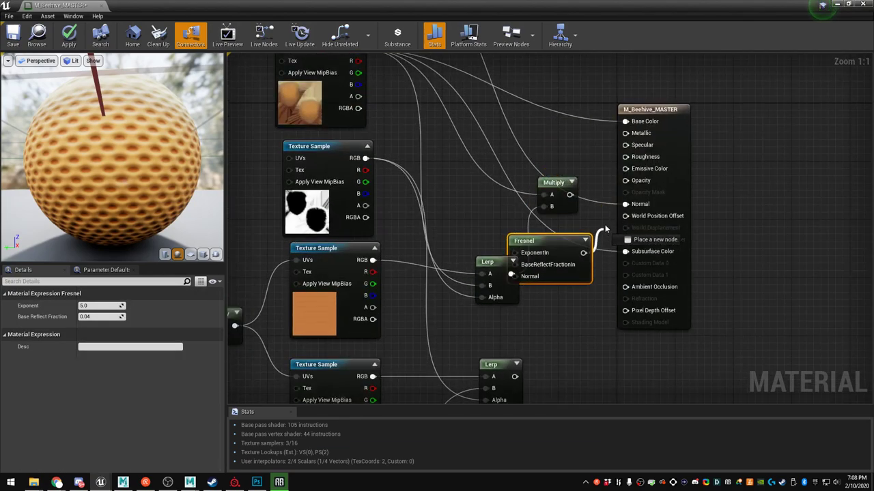
left_click_drag(626, 185, 625, 181)
left_click(61, 43)
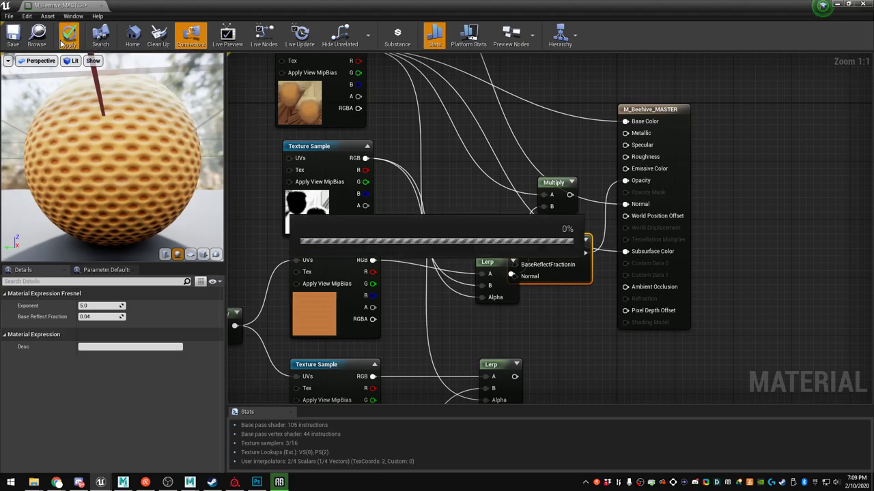
left_click_drag(134, 4, 601, 94)
right_click_drag(409, 177, 430, 179)
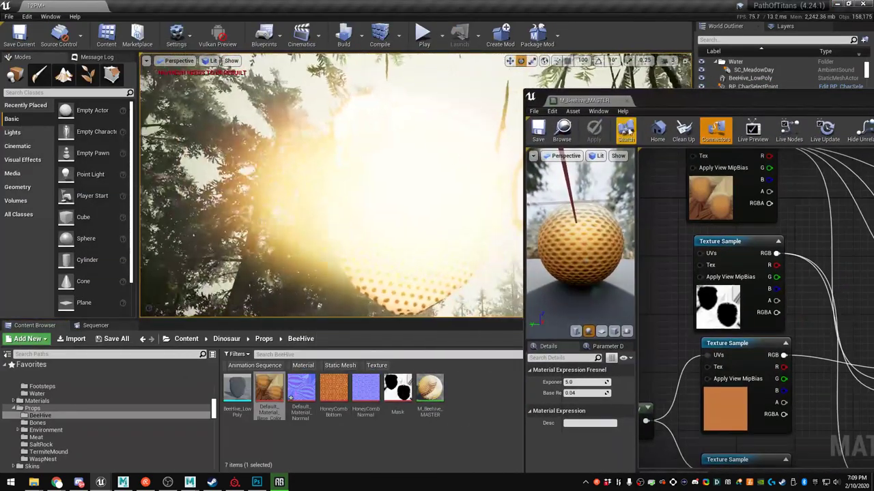
Insert a OneMinus node between Fresnel and Opacity, moving the Lerp and Fresnel nodes to make room, and apply the material
left_click_drag(655, 99, 347, 3)
left_click_drag(490, 262, 457, 198)
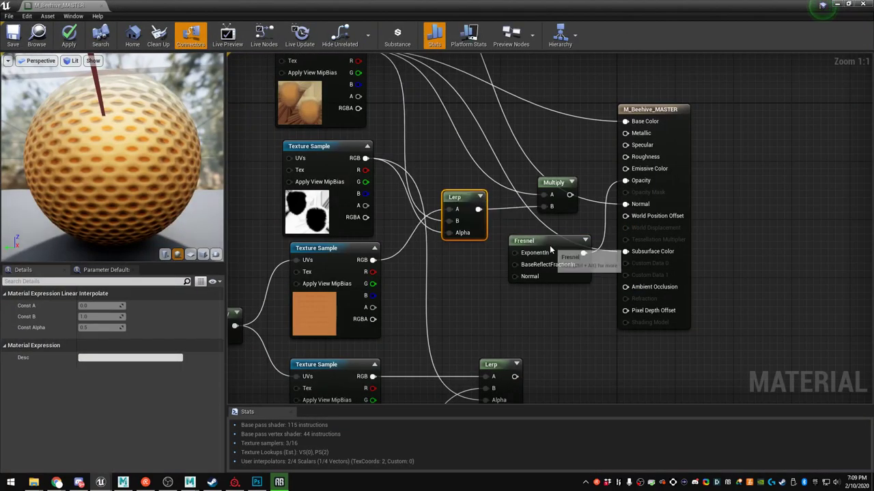
left_click_drag(529, 240, 449, 284)
left_click(505, 259)
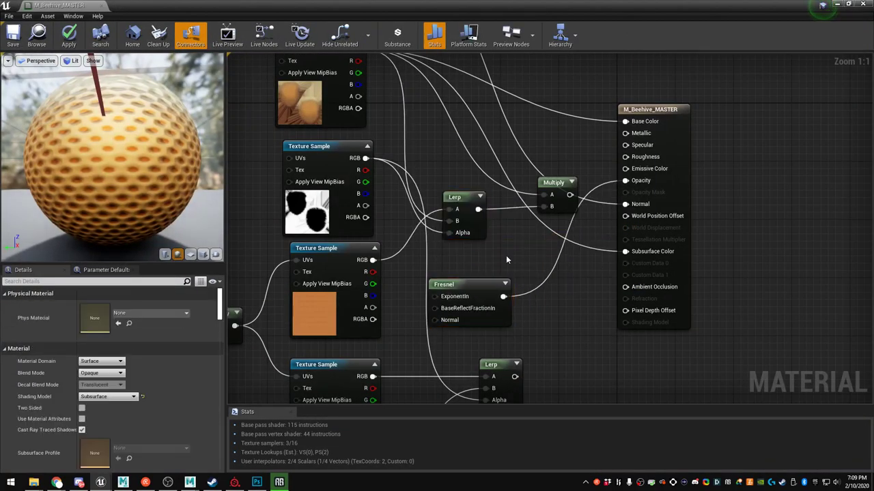
right_click(506, 259)
type("onem")
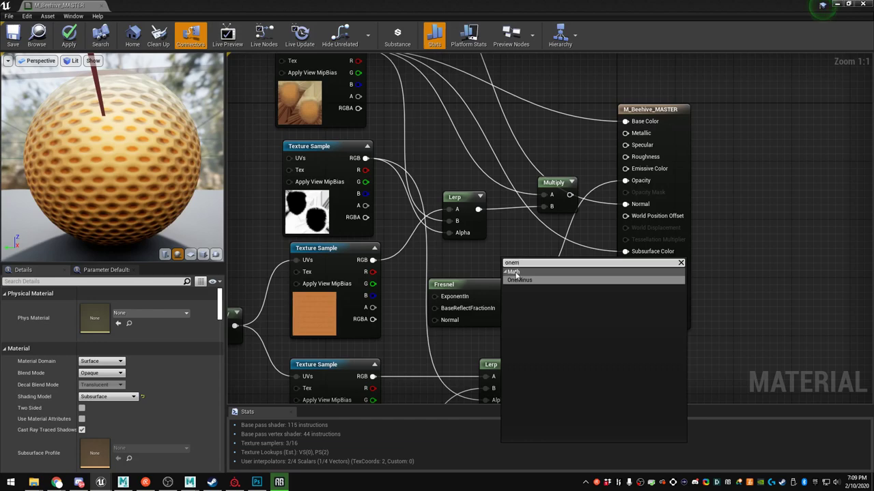
left_click(514, 281)
left_click_drag(513, 269, 535, 284)
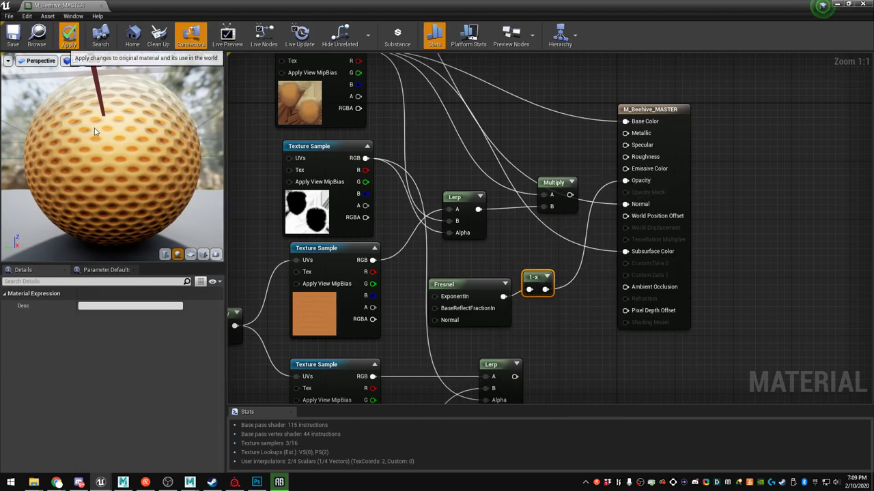
Examine the beehive with the inverted Fresnel opacity from other angles in the level
left_click_drag(143, 6, 602, 168)
key("w")
right_click_drag(511, 163, 679, 158)
key("a")
key("w")
key("a")
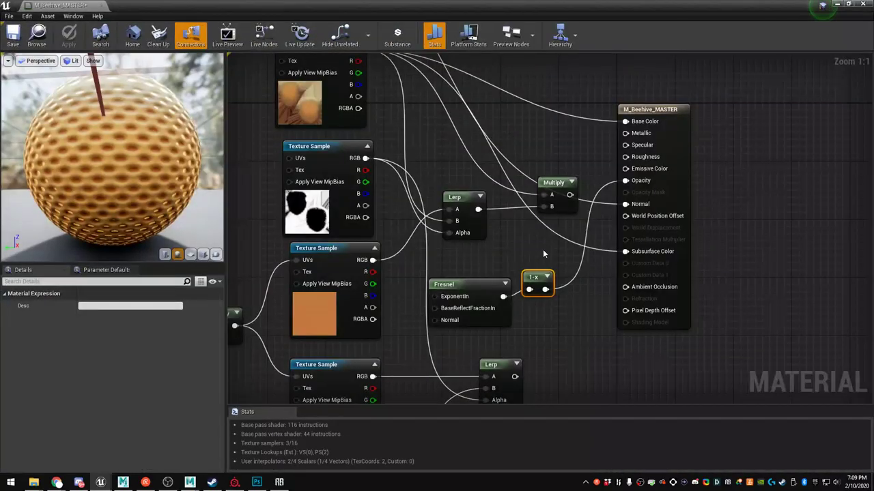
Line up the Fresnel node with the 1-x node and shrink the material editor so the level stays visible
left_click_drag(490, 282, 486, 273)
right_click_drag(493, 271, 530, 230)
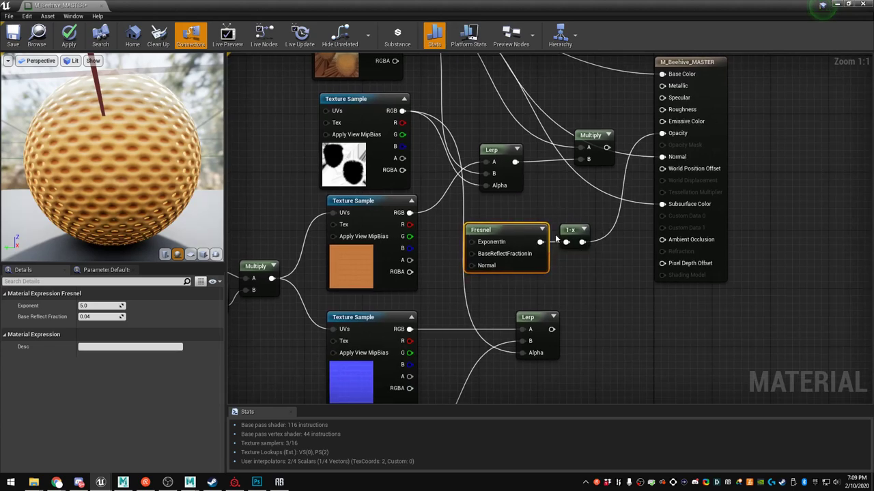
scroll(398, 236, "down", 4)
right_click_drag(398, 236, 485, 185)
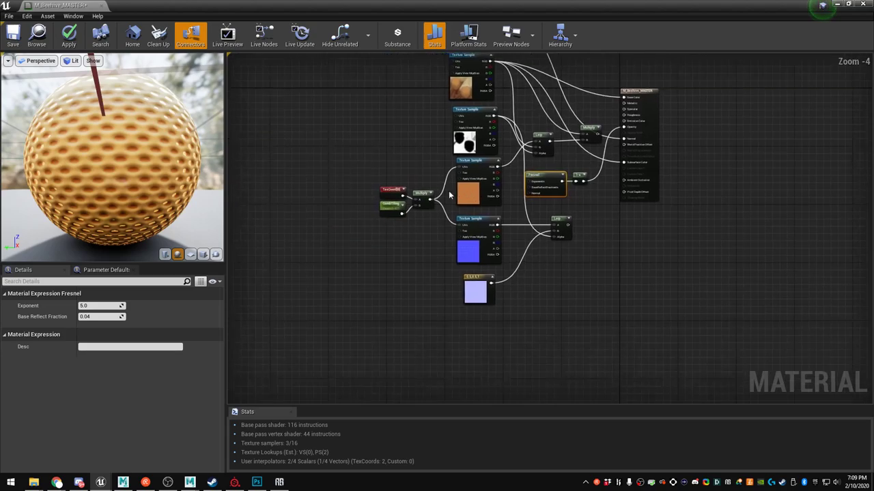
scroll(400, 180, "up", 3)
right_click_drag(369, 130, 361, 152)
left_click_drag(161, 184, 181, 161)
left_click_drag(822, 6, 767, 163)
left_click_drag(539, 166, 314, 117)
Place two Constant nodes between the Multiply node and the M_Beehive_MASTER output node
right_click_drag(535, 266, 323, 256)
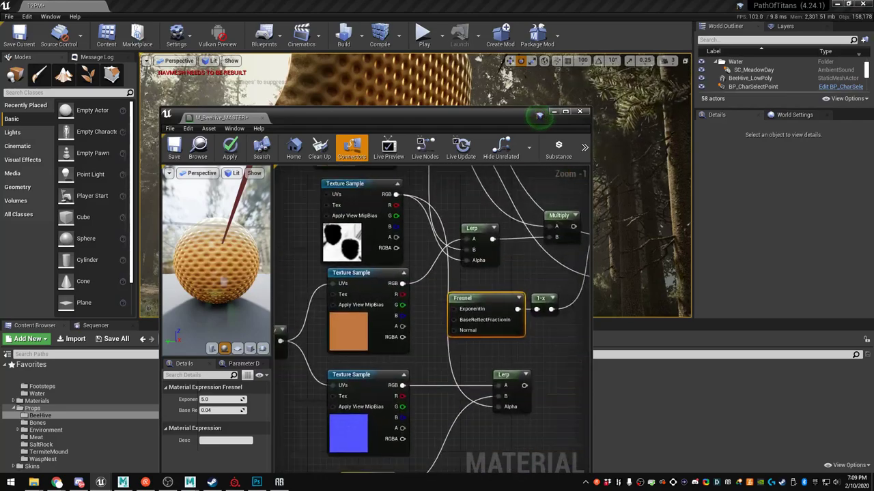
right_click_drag(499, 258, 351, 278)
right_click_drag(425, 216, 429, 262)
left_click(428, 263)
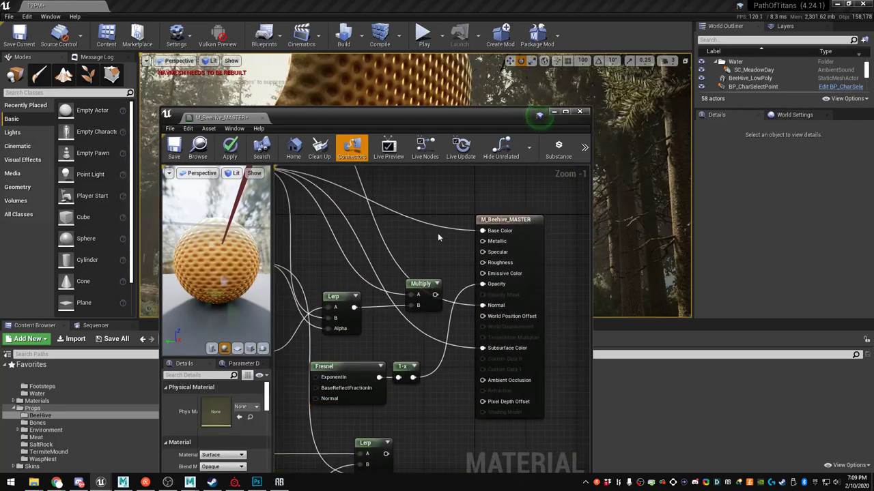
key("1")
left_click(437, 234)
left_click(443, 270)
Delete the comb tiling, mask and honeycomb texture nodes with their Lerps and Multiply nodes, keeping Fresnel and 1-x
scroll(443, 270, "down", 3)
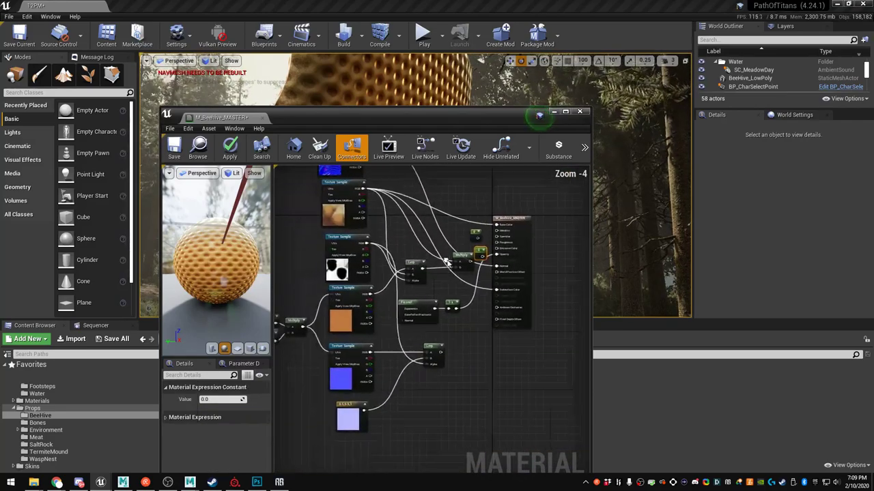
left_click(445, 254)
left_click_drag(450, 255, 433, 239)
right_click_drag(425, 241, 451, 217)
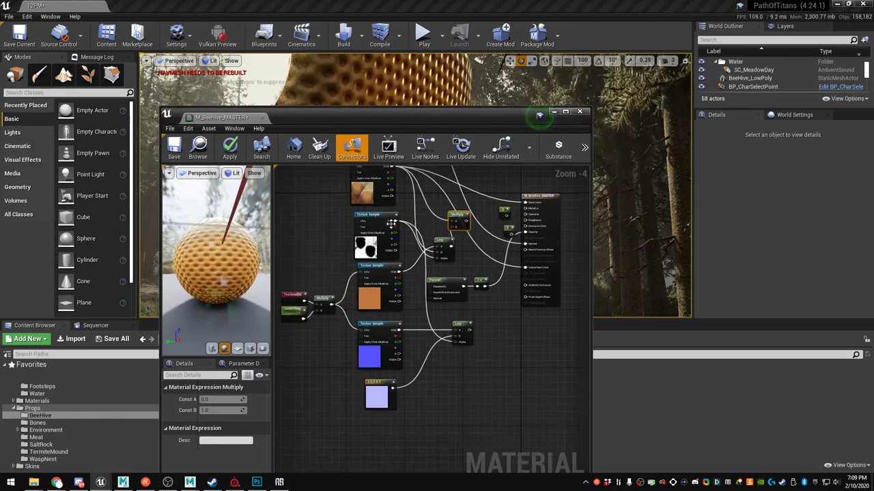
left_click(396, 230)
scroll(396, 229, "up", 1)
right_click_drag(390, 270, 455, 219)
scroll(455, 219, "down", 1)
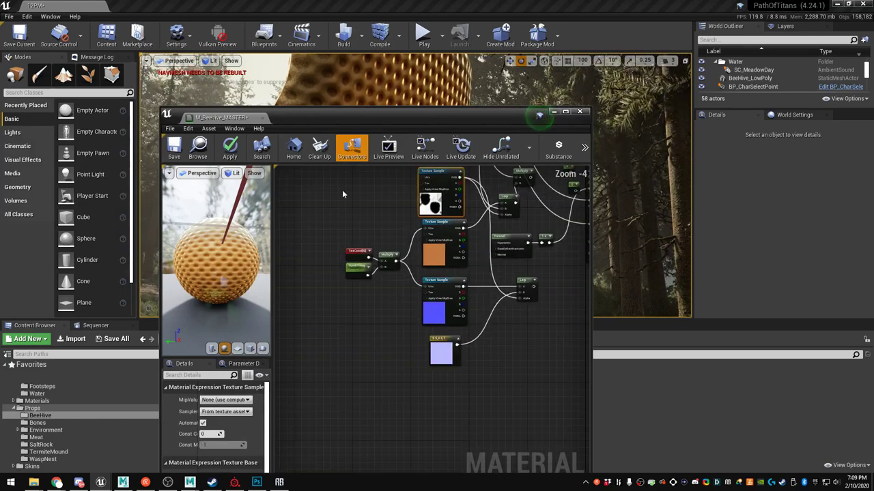
left_click_drag(508, 343, 518, 352)
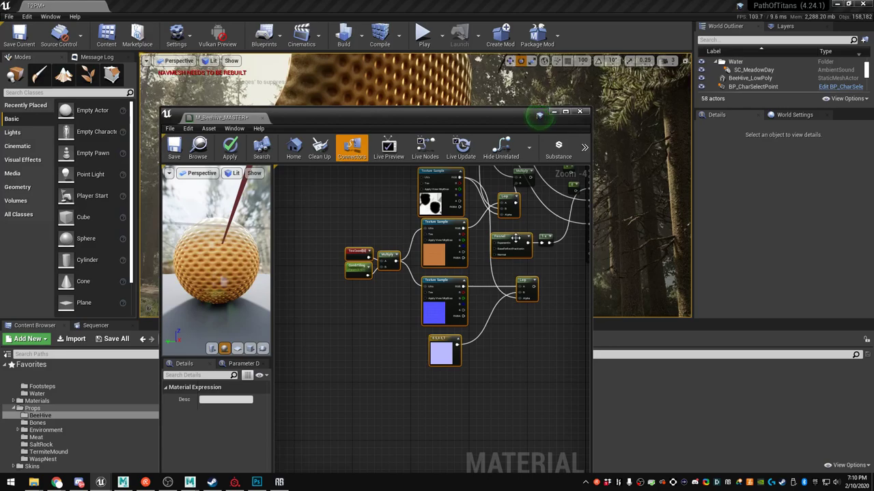
key("Delete")
right_click_drag(508, 234, 429, 358)
scroll(339, 302, "up", 2)
left_click(458, 305)
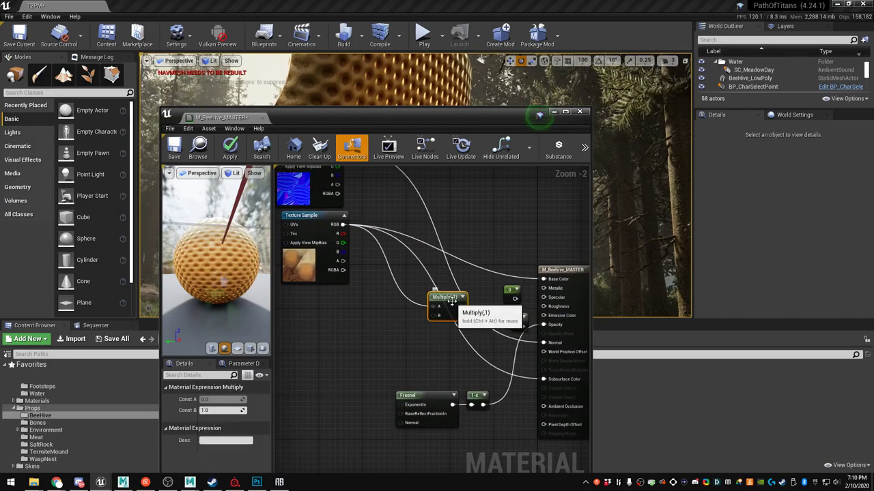
key("Delete")
Spread out the graph by moving the two remaining texture samples and the Fresnel nodes away from the output node
scroll(421, 297, "down", 1)
right_click_drag(369, 307, 397, 331)
left_click_drag(397, 331, 432, 306)
right_click_drag(531, 254, 468, 177)
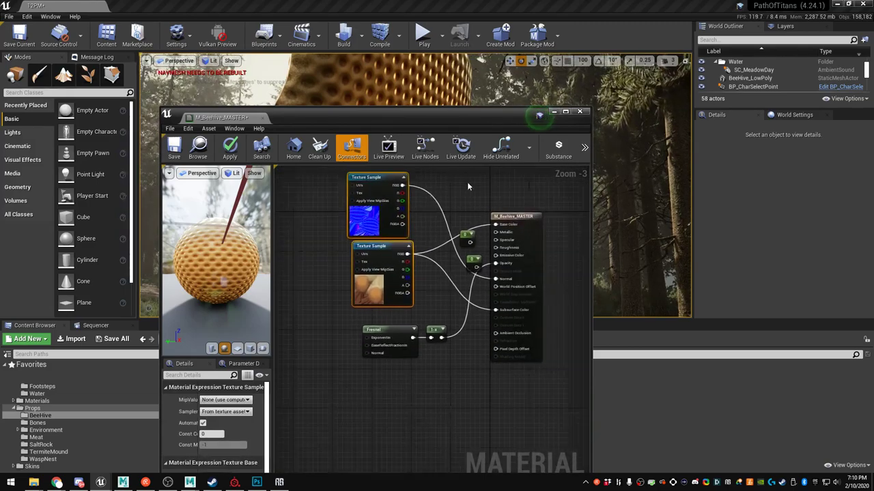
scroll(466, 216, "up", 2)
left_click_drag(315, 236, 221, 247)
left_click_drag(555, 408, 559, 409)
left_click_drag(515, 368, 402, 394)
left_click(405, 365)
right_click_drag(432, 390, 471, 316)
right_click_drag(382, 307, 297, 310)
mouse_move(459, 271)
right_mouse_down()
mouse_move(438, 284)
mouse_move(521, 273)
right_mouse_up()
right_click_drag(395, 300, 457, 275)
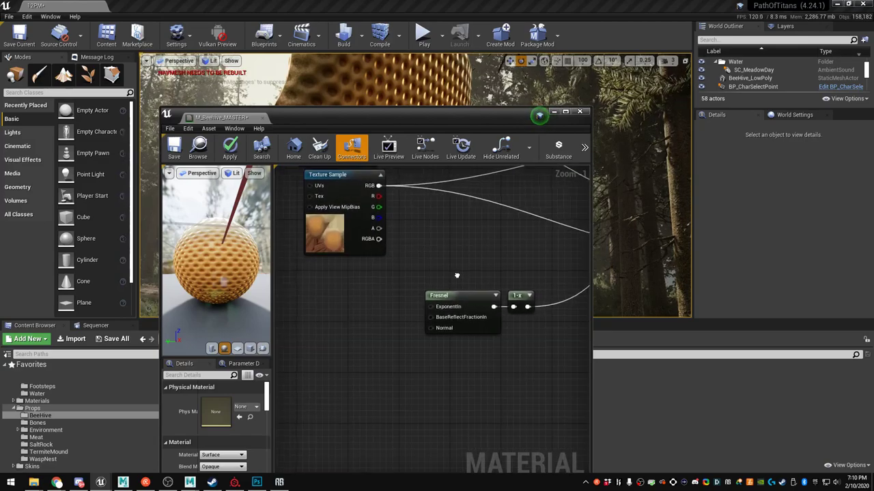
Feed a constant of 2 into the Fresnel's ExponentIn, apply the material and check the beehive in the level
left_click(397, 310)
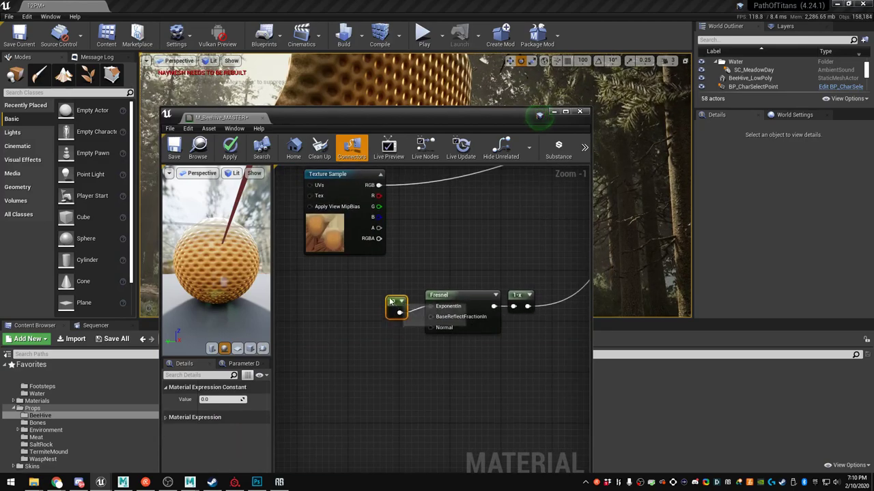
type("2")
left_click(353, 383)
left_click(225, 147)
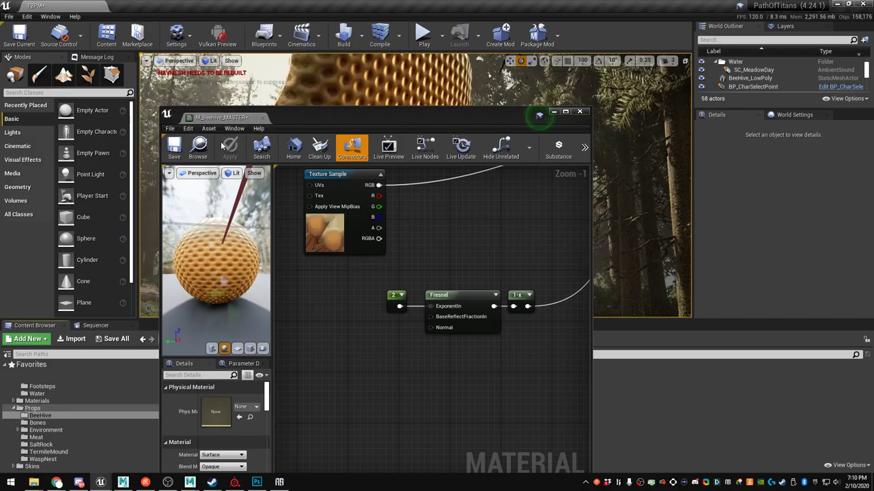
left_click_drag(379, 119, 753, 135)
right_click_drag(437, 171, 444, 150)
key("s")
key("w")
mouse_move(421, 187)
right_mouse_down()
mouse_move(440, 176)
mouse_move(420, 187)
right_mouse_up()
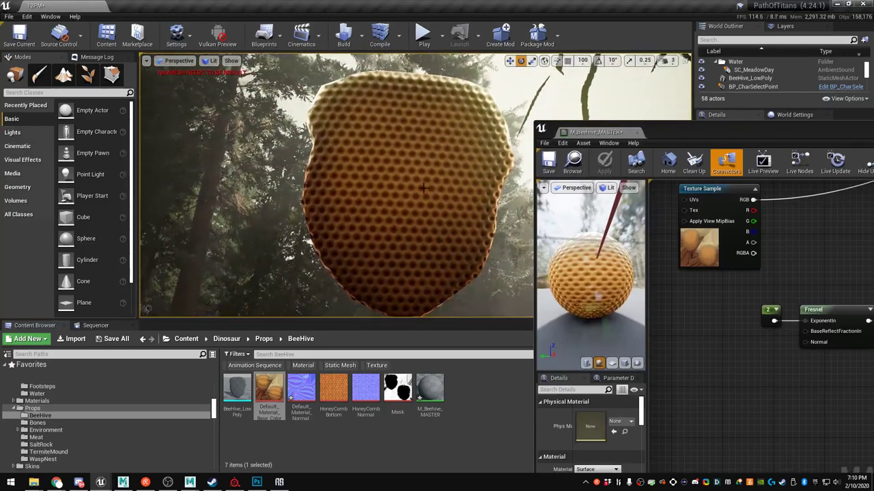
Convert the Fresnel exponent constant to a parameter, space it away from the Fresnel node and apply the material
left_click_drag(660, 134, 651, 75)
right_click_drag(759, 249, 749, 229)
left_click(747, 230)
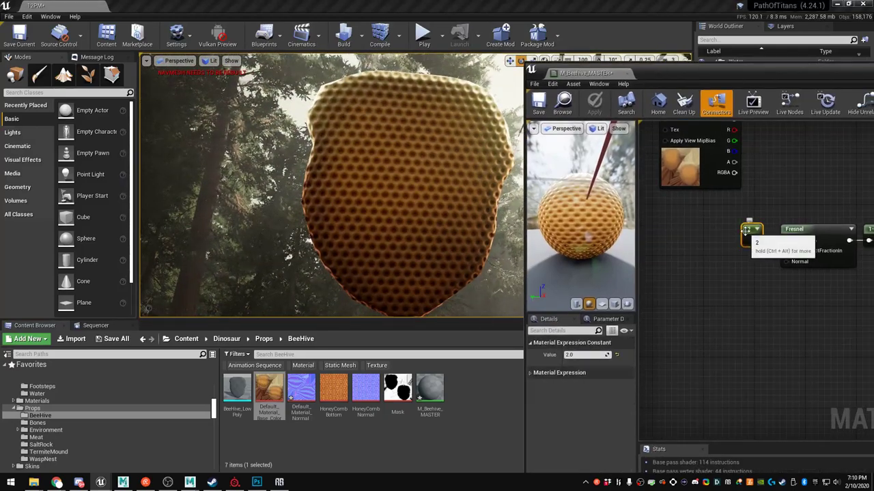
right_click(746, 231)
left_click(713, 259)
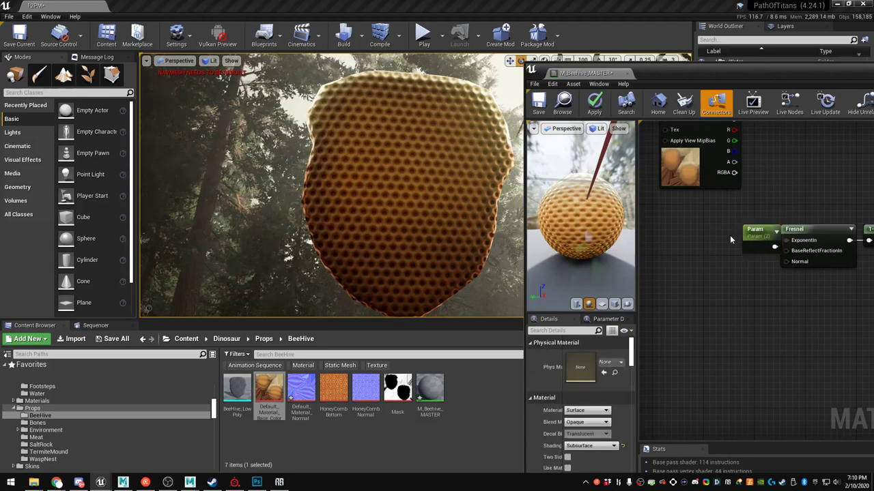
left_click_drag(725, 235, 699, 235)
left_click(594, 103)
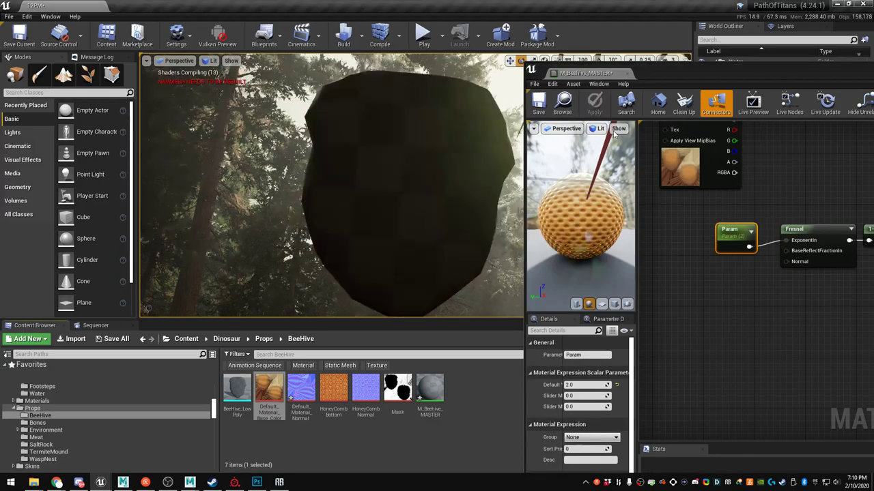
Try exponent parameter defaults of about 0.94 and 0 while checking the beehive's glow in the level
mouse_move(582, 386)
left_mouse_down()
mouse_move(591, 385)
mouse_move(567, 385)
left_mouse_up()
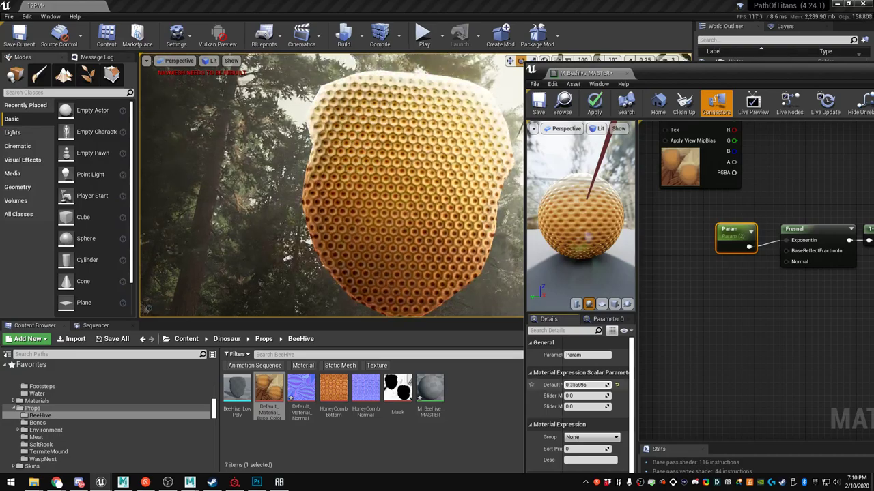
right_click_drag(409, 204, 341, 192)
right_click_drag(269, 189, 262, 191)
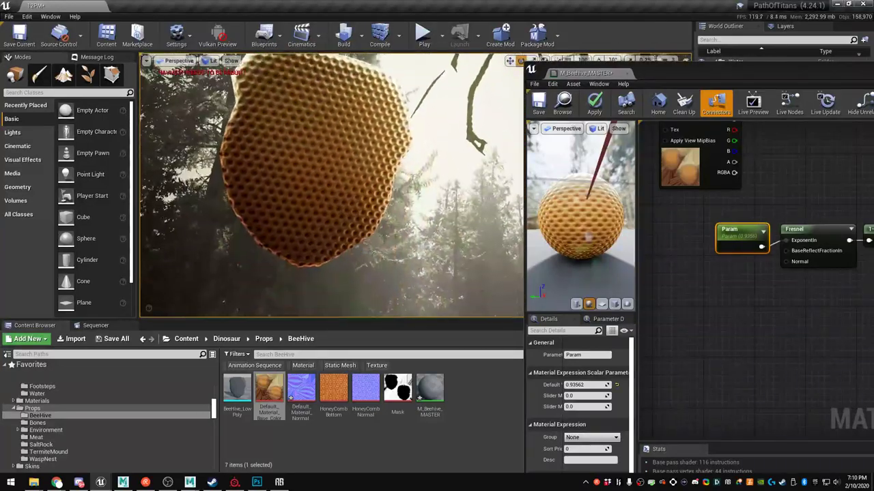
left_click(616, 385)
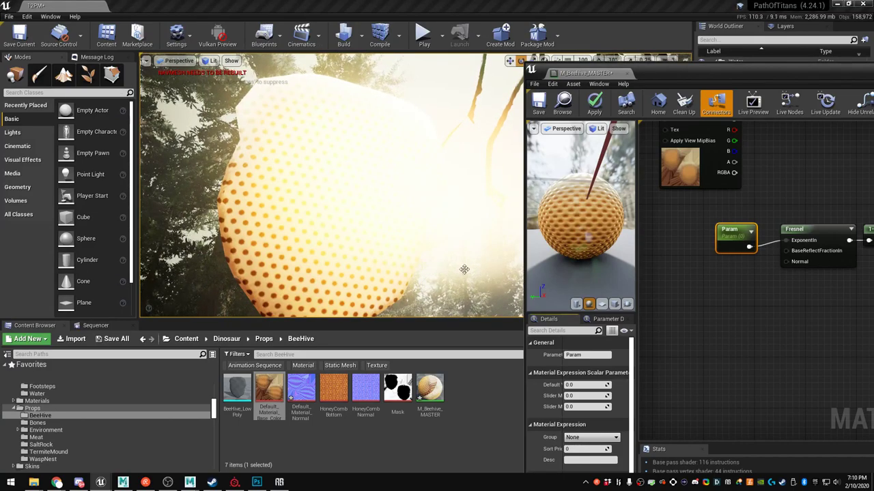
right_click_drag(430, 267, 470, 264)
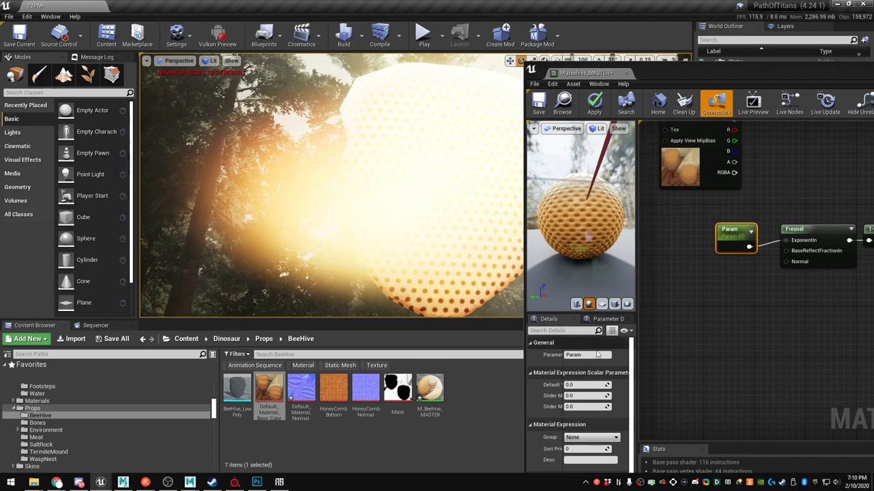
Align the parameter with the Fresnel node, set its default to about 1.76 and save the material
left_click_drag(731, 243, 731, 237)
left_click_drag(585, 385, 615, 385)
right_click_drag(436, 232, 476, 232)
left_click_drag(575, 385, 604, 385)
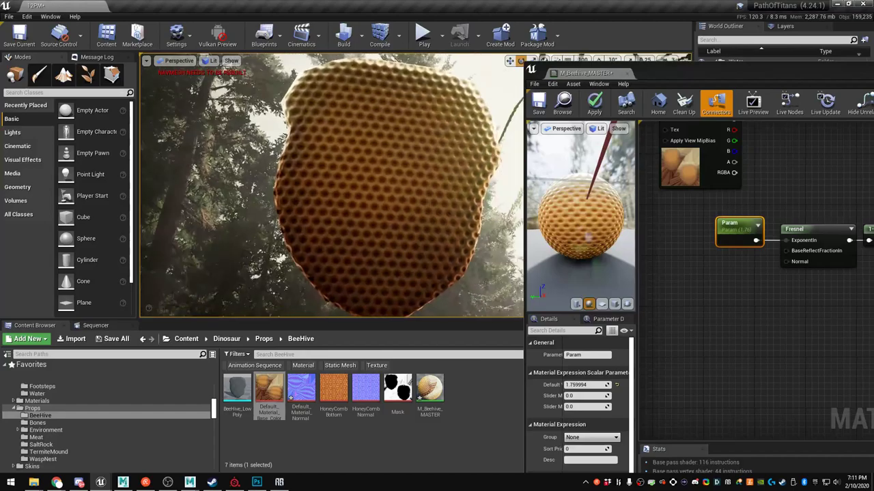
key("ctrl+s")
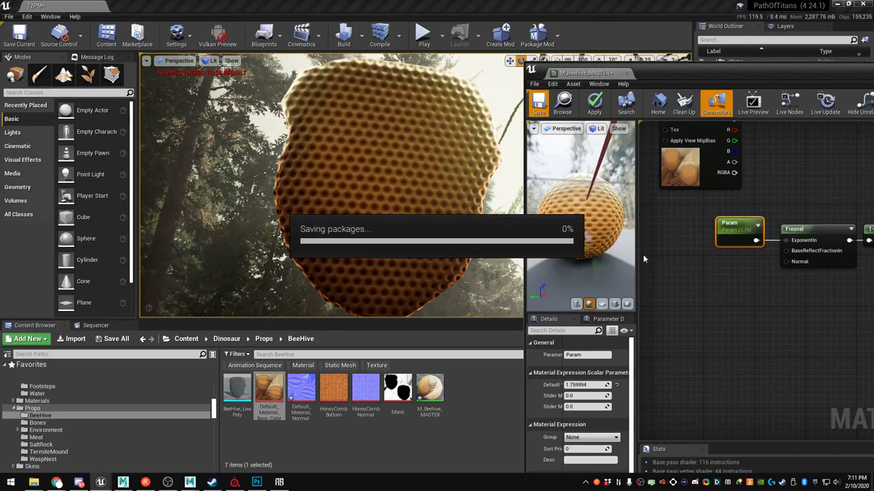
Insert an Add node that takes the 1-x output in A and a new constant of 0.1 in B
right_click_drag(757, 289, 720, 316)
left_click_drag(682, 232, 748, 257)
right_click_drag(746, 255, 722, 264)
right_click(688, 259)
type("add")
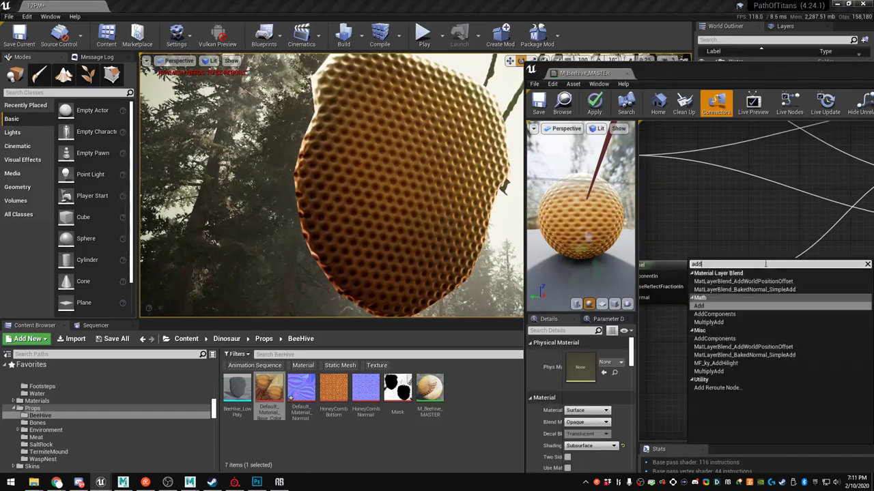
left_click(710, 309)
left_click_drag(725, 276, 774, 276)
left_click(744, 322)
left_click_drag(747, 327, 774, 287)
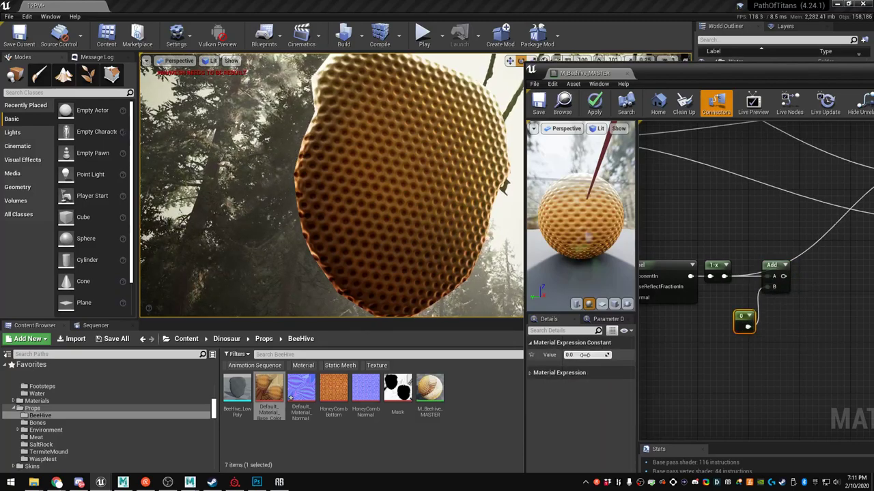
type("0.1")
key("Return")
Connect the Add node's output to the material's Opacity input and apply the material
right_click_drag(787, 283, 702, 362)
left_click_drag(691, 355, 702, 336)
right_click_drag(722, 336, 658, 341)
left_click_drag(644, 340, 766, 261)
left_click(595, 103)
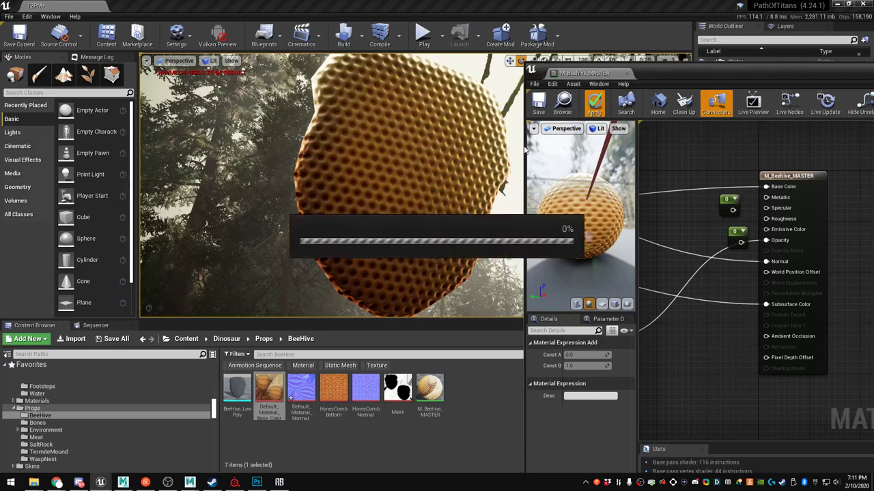
Convert the 0.1 constant feeding the Add node to a parameter and apply the material
right_click_drag(697, 302, 854, 206)
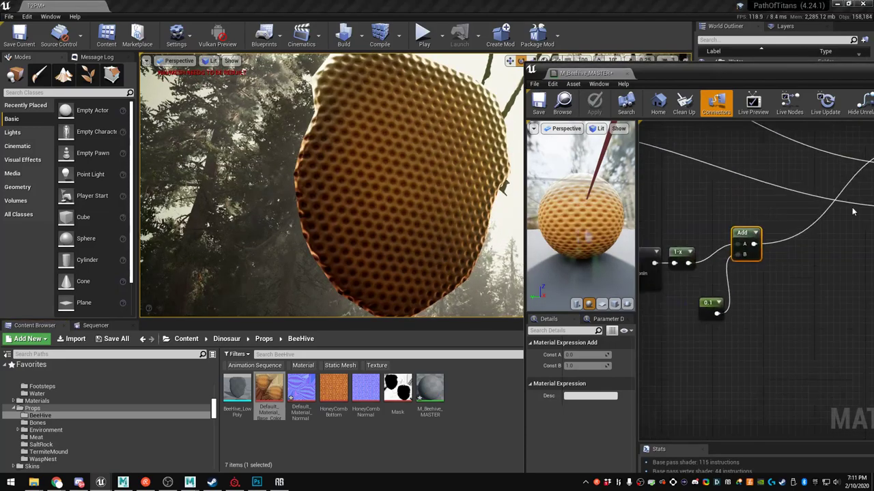
left_click(704, 303)
right_click(697, 316)
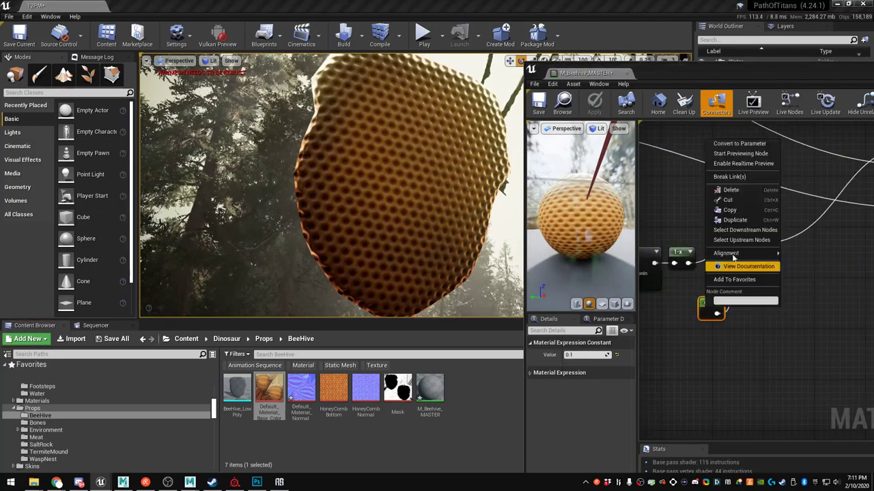
left_click(736, 146)
left_click(720, 345)
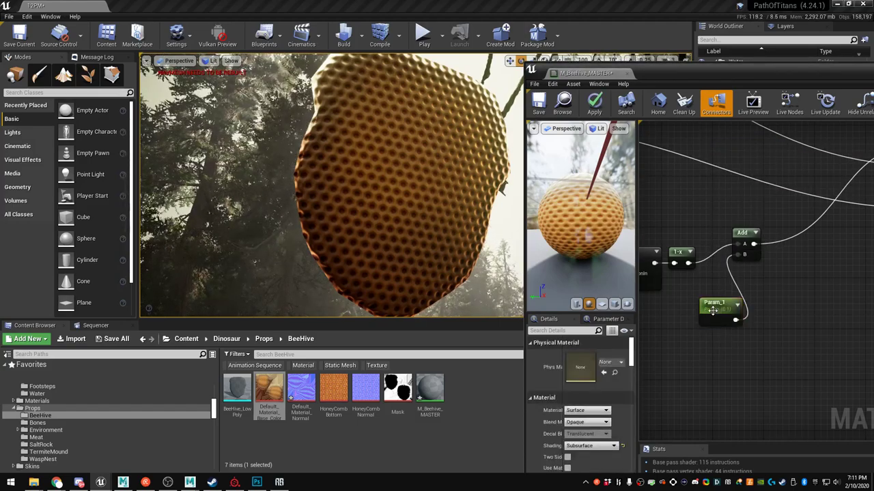
left_click(594, 102)
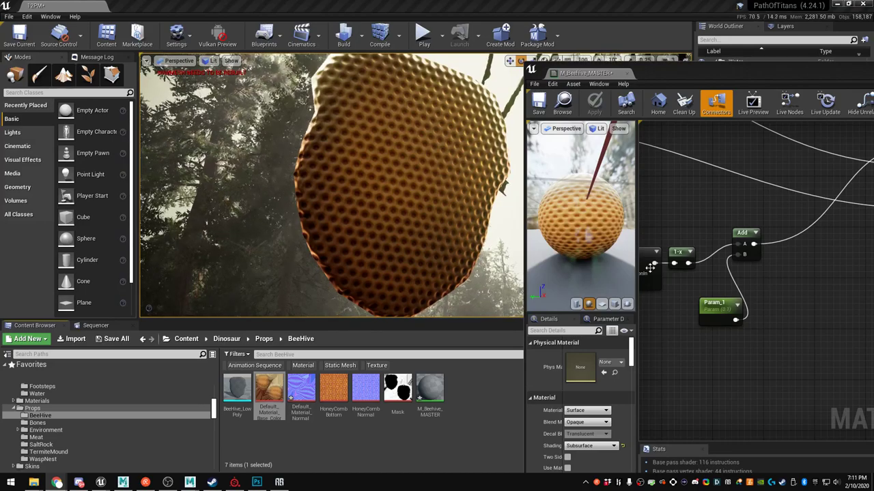
Set the Add node parameter's default to about -0.32 and check the beehive pieces in the level from several angles
left_click(717, 298)
left_click_drag(576, 385, 573, 385)
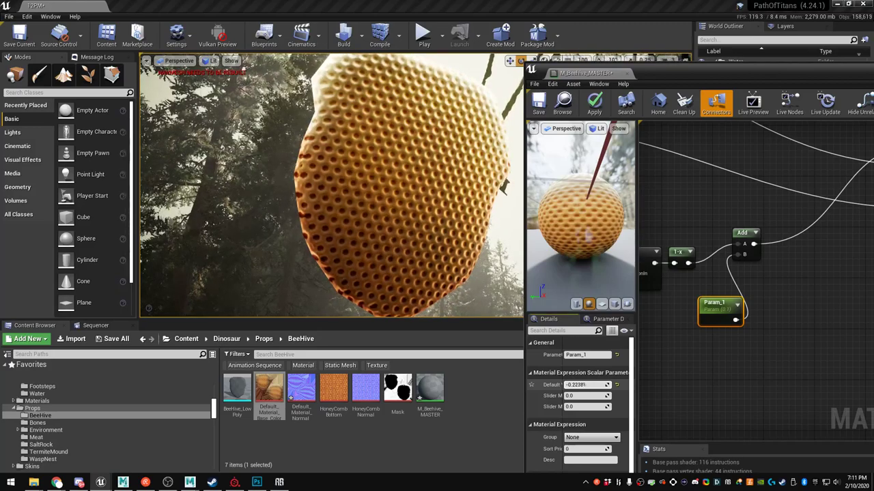
right_click_drag(382, 198, 410, 167)
mouse_move(399, 203)
right_mouse_down()
mouse_move(458, 198)
mouse_move(488, 212)
mouse_move(502, 195)
mouse_move(400, 202)
right_mouse_up()
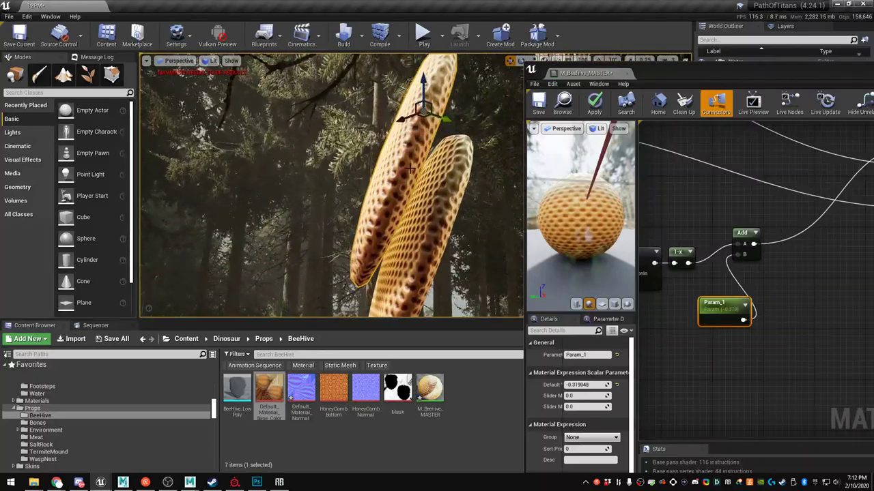
right_click_drag(462, 156, 409, 184)
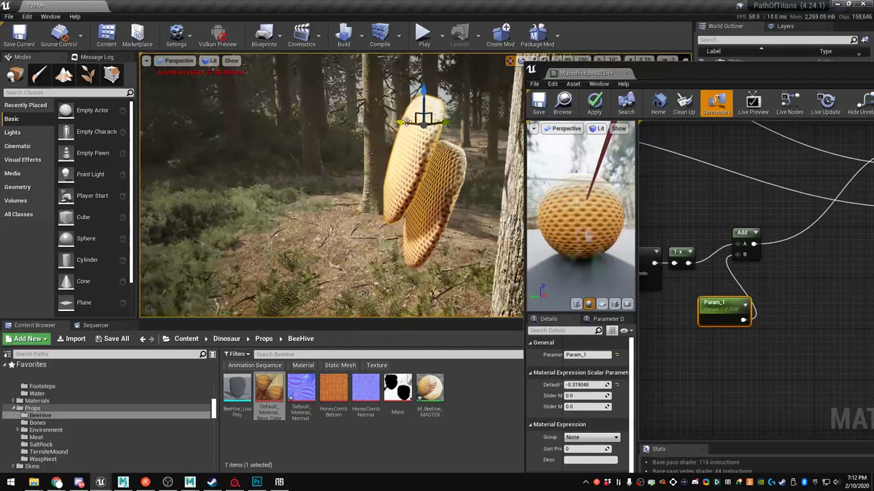
Duplicate a beehive piece into a third, offset copy and view the group against the light
left_click_drag(446, 122, 430, 126, "alt")
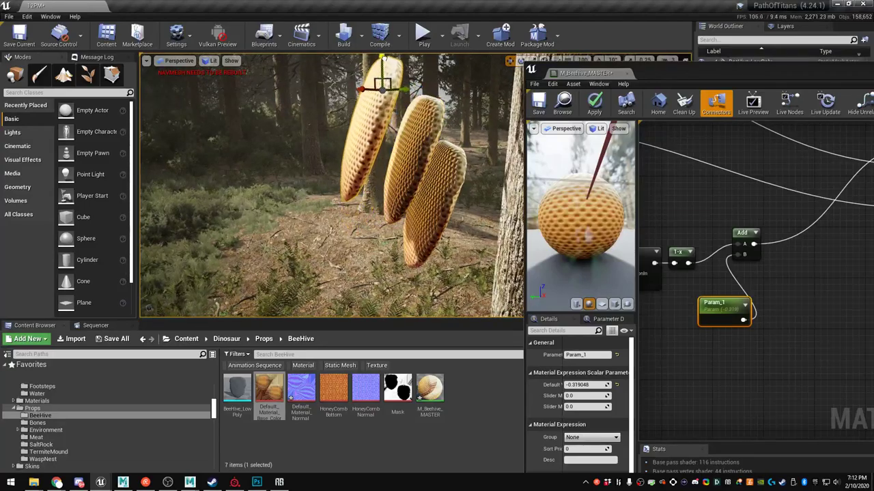
right_click_drag(430, 125, 481, 102)
left_click(280, 120)
left_click_drag(338, 96, 362, 103)
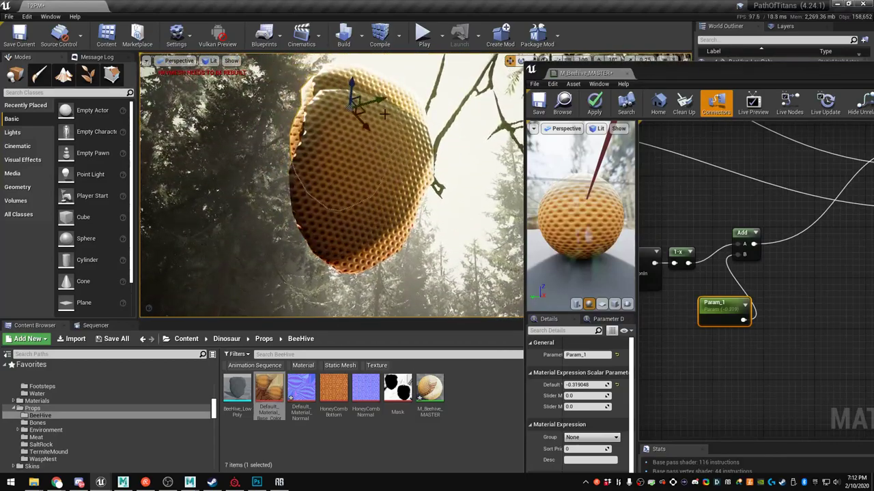
right_click_drag(362, 122, 297, 106)
right_click_drag(399, 167, 408, 165)
Add a new constant of 0.4 beside the beehive material's result node
right_click_drag(712, 210, 815, 229)
scroll(799, 224, "down", 5)
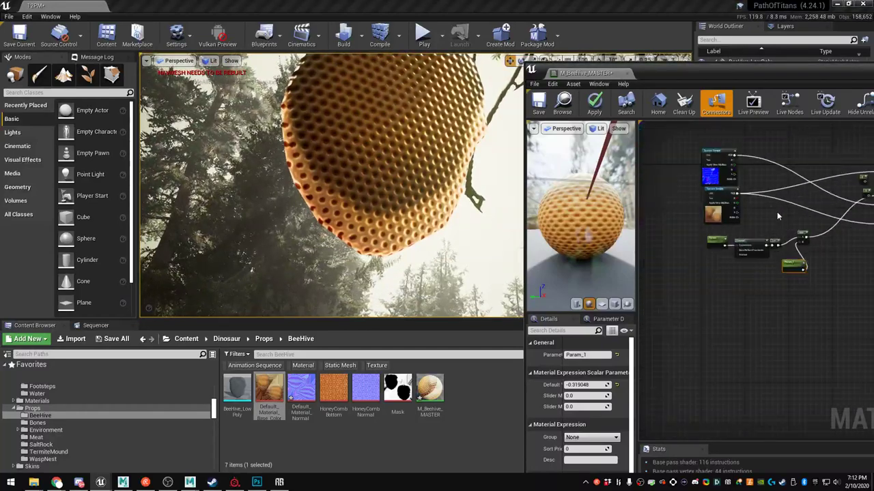
left_click_drag(734, 70, 593, 71)
scroll(659, 234, "up", 4)
scroll(658, 234, "up", 1)
scroll(653, 215, "down", 2)
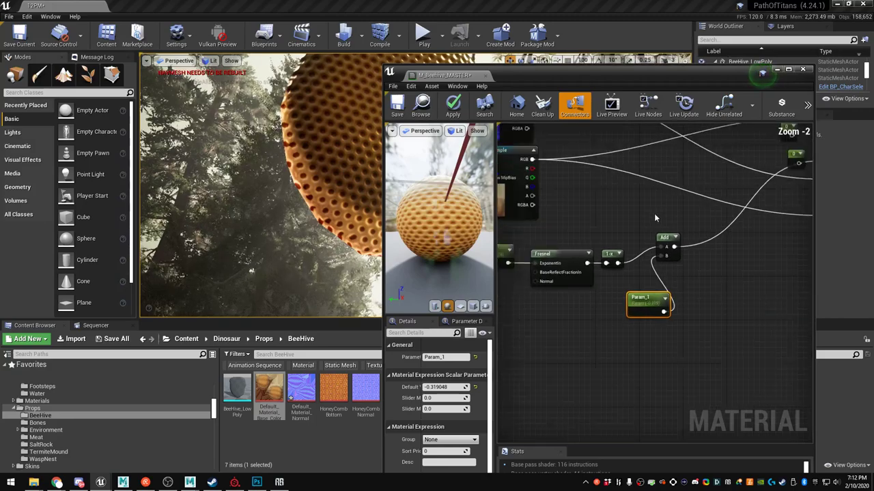
right_click_drag(653, 214, 580, 219)
left_click(653, 186)
key("1")
left_click(653, 184)
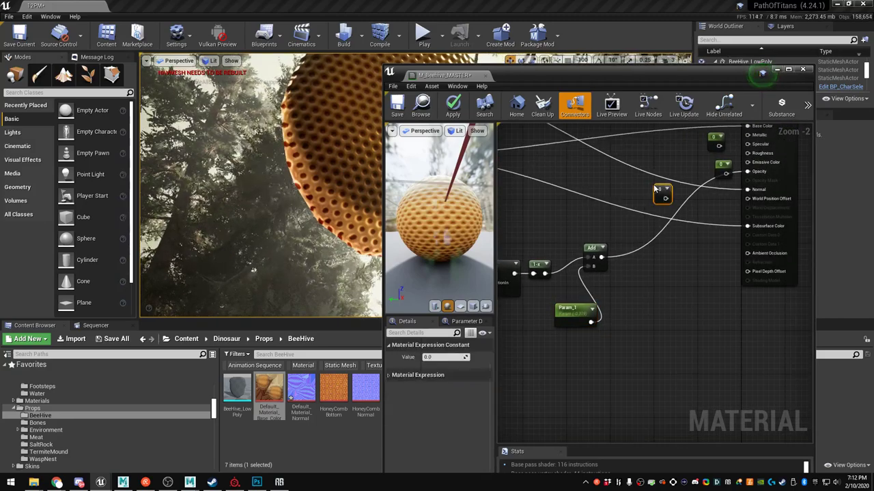
left_click(433, 357)
type("0.4")
key("Return")
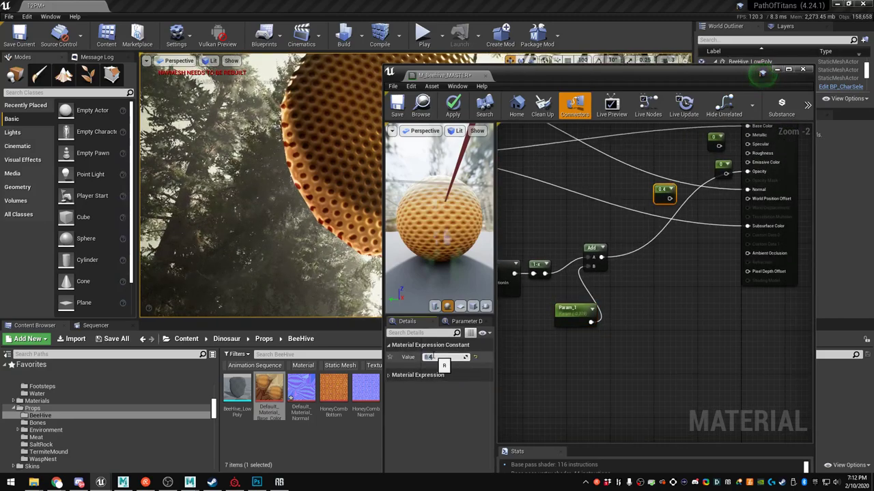
Try the 0.4 constant as the Opacity input, apply the material and check the beehives in the level
left_click_drag(669, 198, 748, 171)
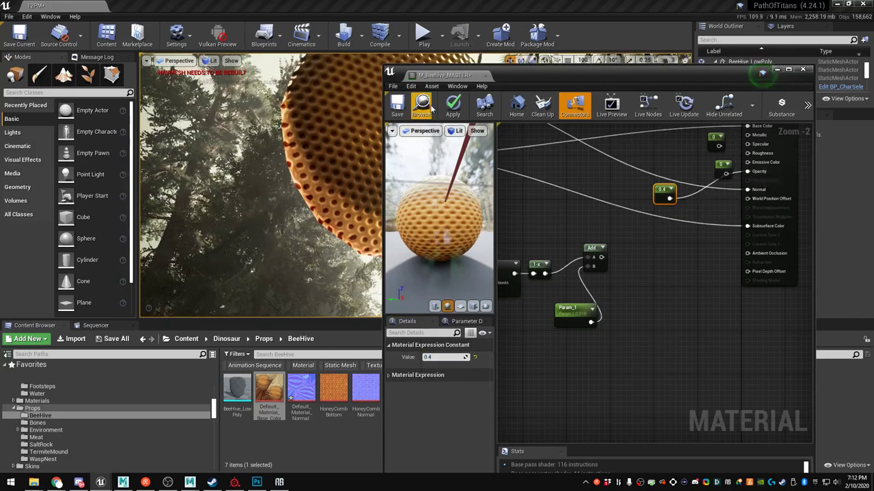
left_click(453, 106)
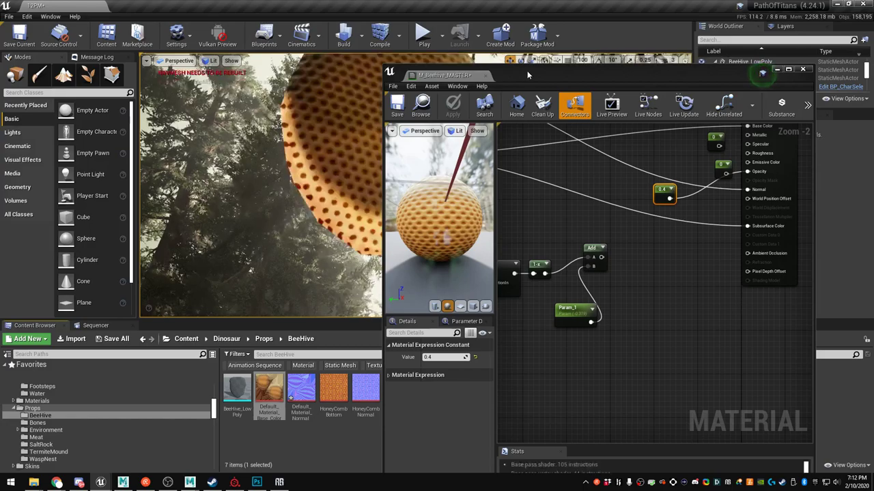
left_click_drag(478, 75, 611, 92)
right_click_drag(327, 185, 290, 184)
right_click_drag(198, 60, 192, 60)
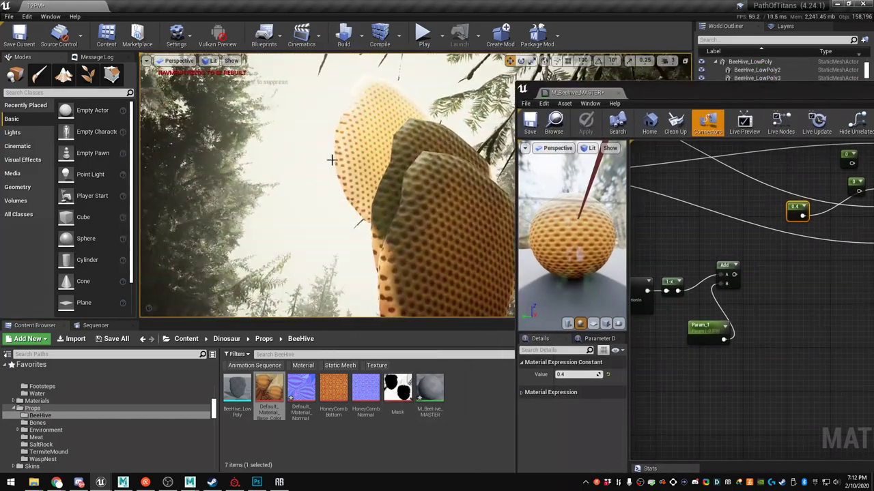
Reconnect the Add node's output to Opacity and delete the 0.4 constant
double_click(655, 90)
left_click_drag(425, 276, 570, 191)
key("Delete")
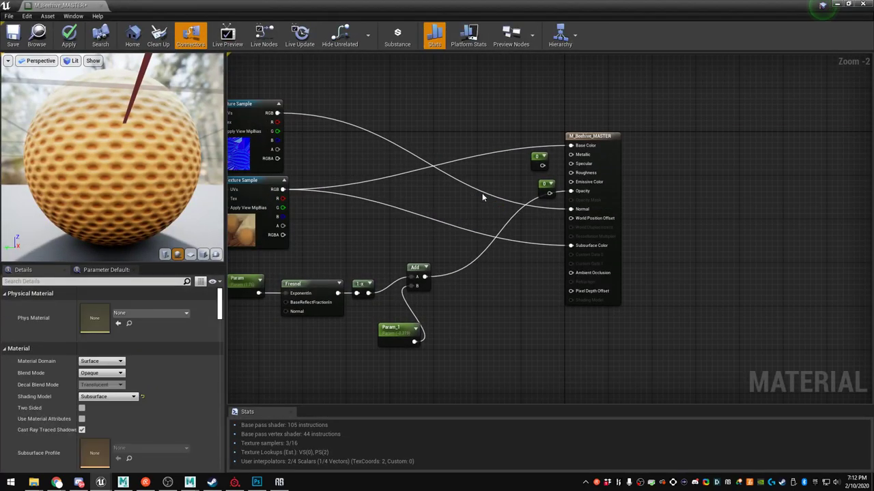
Set the two unconnected constants beside the result node to 0.5 for the upper and 0.2 for the lower
left_click(539, 156)
scroll(543, 181, "up", 1)
scroll(541, 183, "up", 1)
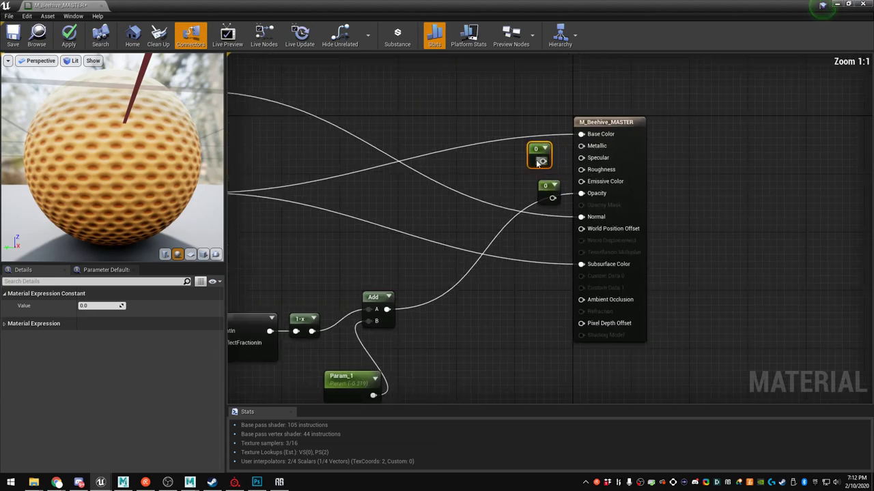
left_click(102, 305)
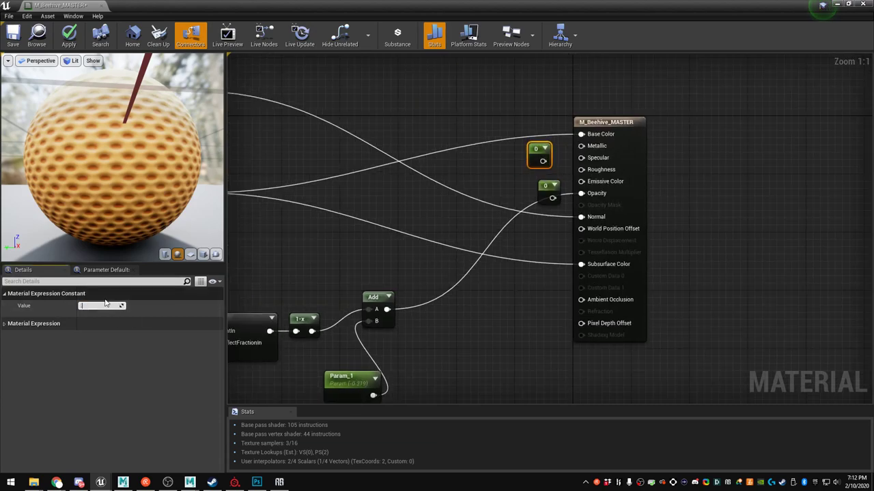
type("0.5")
key("Return")
left_click(544, 188)
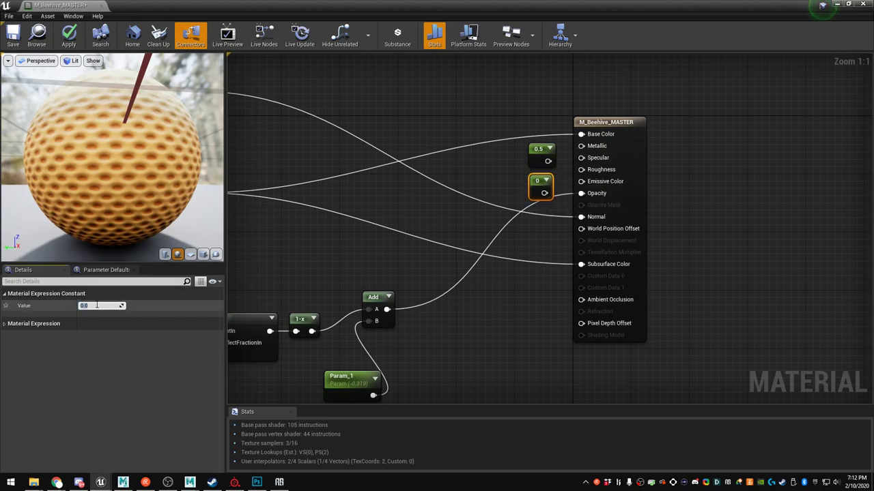
type("0.2")
key("Return")
Wire the 0.5 constant into Specular and the 0.2 constant into Roughness, apply the material and inspect the beehives
left_click_drag(549, 193, 581, 158)
left_click(68, 37)
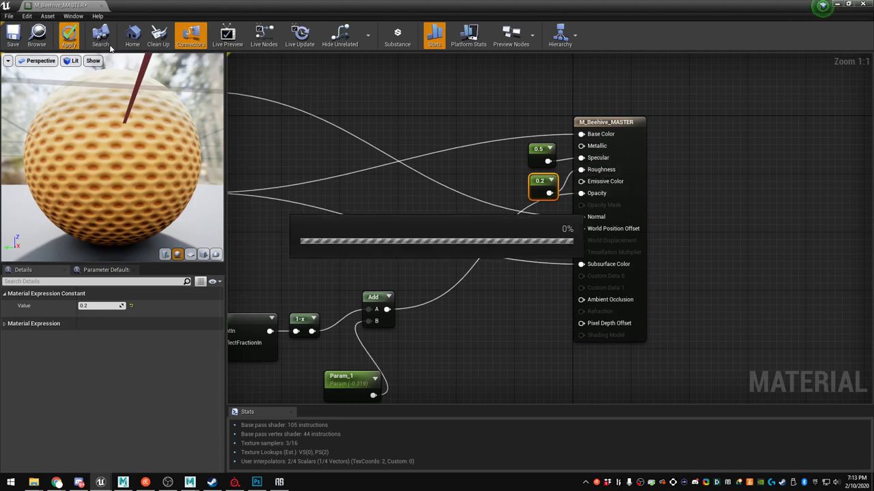
left_click_drag(139, 5, 738, 136)
right_click_drag(498, 178, 601, 198)
right_click_drag(410, 184, 409, 184)
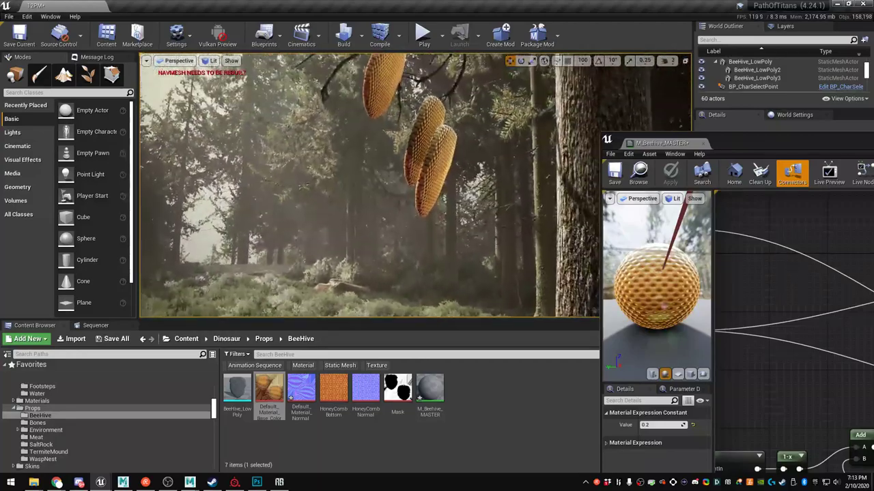
Delete the two duplicated beehive pieces from the level, keeping only the original
left_click(379, 113)
left_click(420, 188)
left_click(442, 232)
left_click(388, 127)
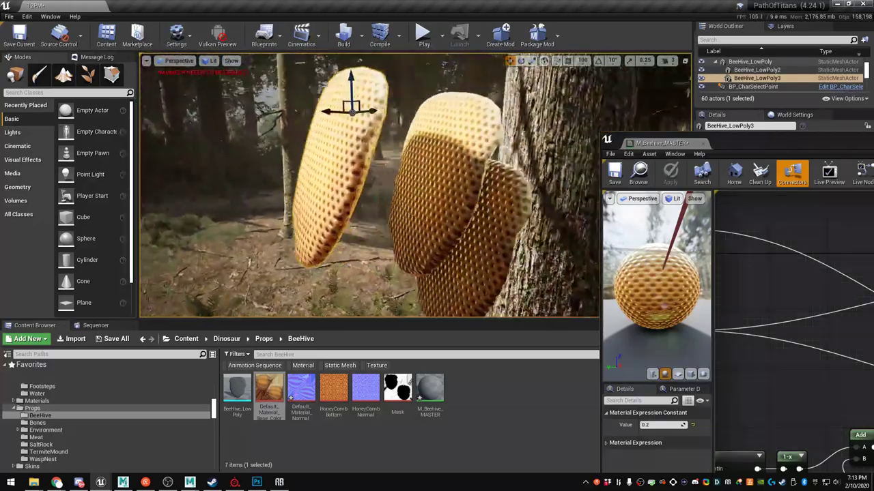
left_click(387, 165, "ctrl")
key("Delete")
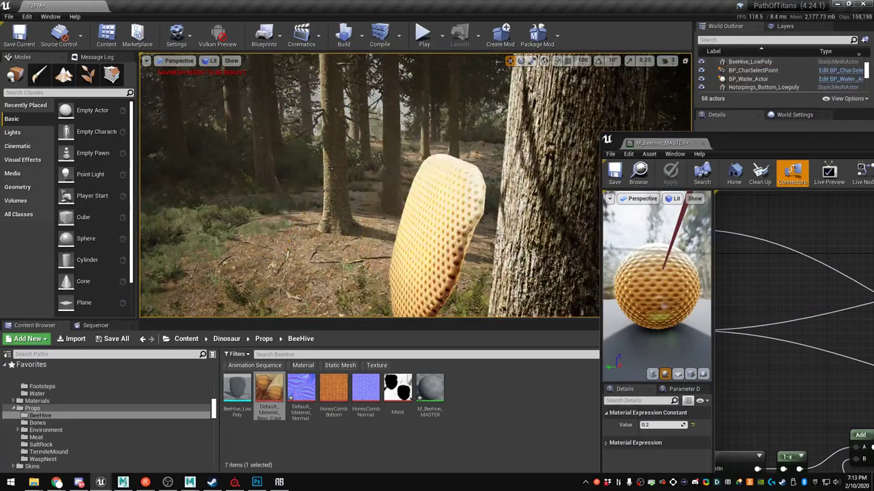
Select the remaining beehive, uncover its details and reset its rotation to the default
left_click(424, 204)
right_click_drag(425, 204, 415, 228)
left_click_drag(759, 150, 718, 334)
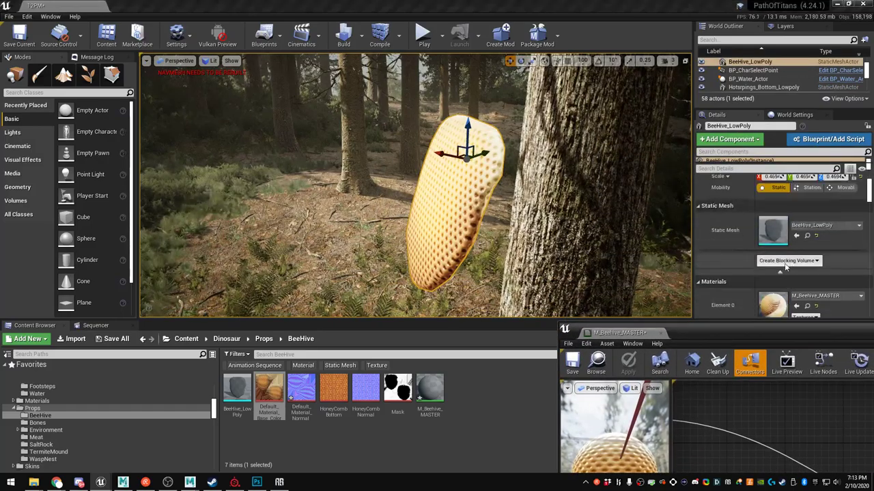
left_click(859, 203)
Duplicate the beehive once to each side, scaling the second copy to about 0.36, 0.43 and 0.41
key("d")
right_click_drag(478, 161, 452, 161)
left_click_drag(481, 146, 444, 159, "alt")
key("r")
key("a")
right_click_drag(444, 160, 470, 130)
left_click_drag(540, 140, 413, 151, "alt")
key("a")
right_click_drag(413, 151, 478, 153)
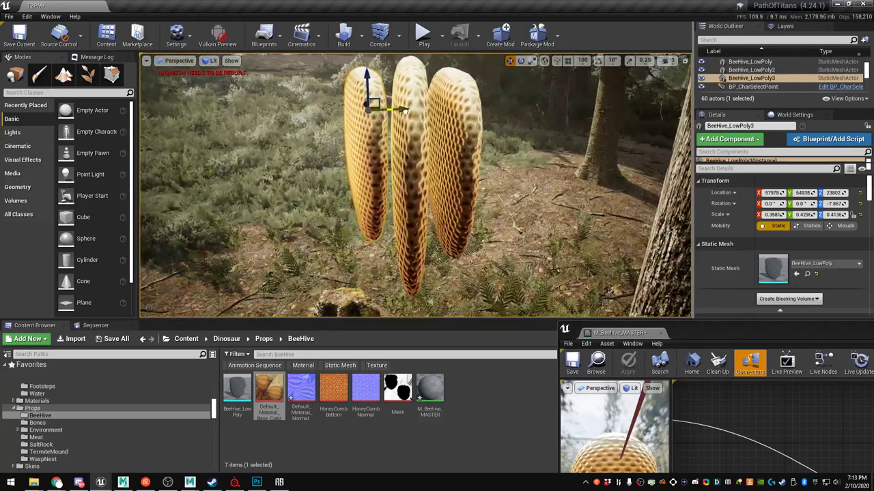
Add a smaller beehive copy at the outer end of the row, scaled to about 0.40, 0.35 and 0.34
left_click(466, 122)
right_click_drag(423, 132, 471, 139)
left_click(478, 146)
left_click_drag(509, 127, 450, 125, "alt")
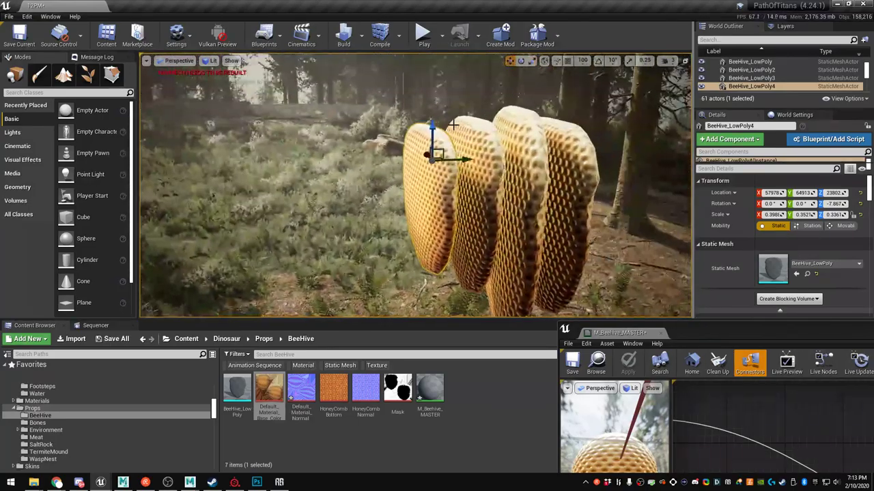
right_click_drag(443, 136, 386, 154)
Duplicate an outer beehive piece to the opposite end of the row as the fifth piece
left_click(495, 150)
left_click(392, 150)
left_click_drag(418, 132, 553, 146, "alt")
right_click_drag(553, 146, 386, 152)
Select all five beehive pieces in the level together
left_click(386, 153, "ctrl")
left_click(412, 157, "ctrl")
left_click(443, 160, "ctrl")
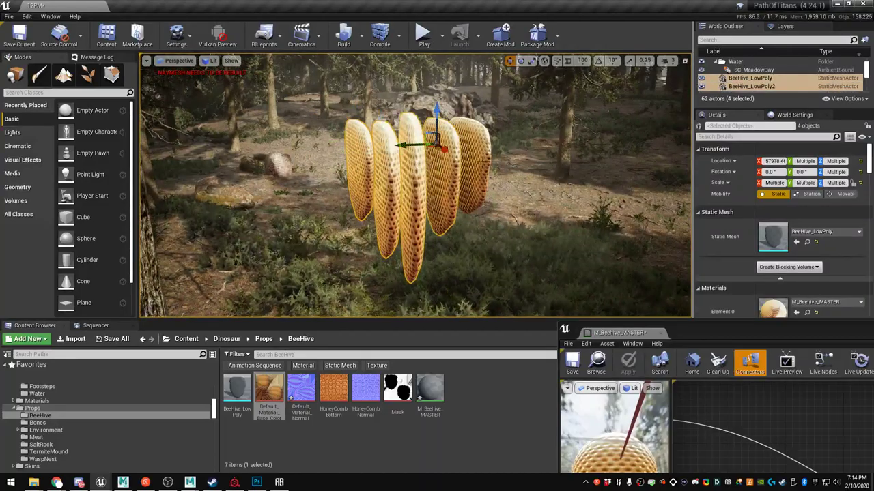
left_click(481, 161, "ctrl")
mouse_move(481, 161)
right_mouse_down()
mouse_move(601, 140)
mouse_move(493, 157)
right_mouse_up()
key("w")
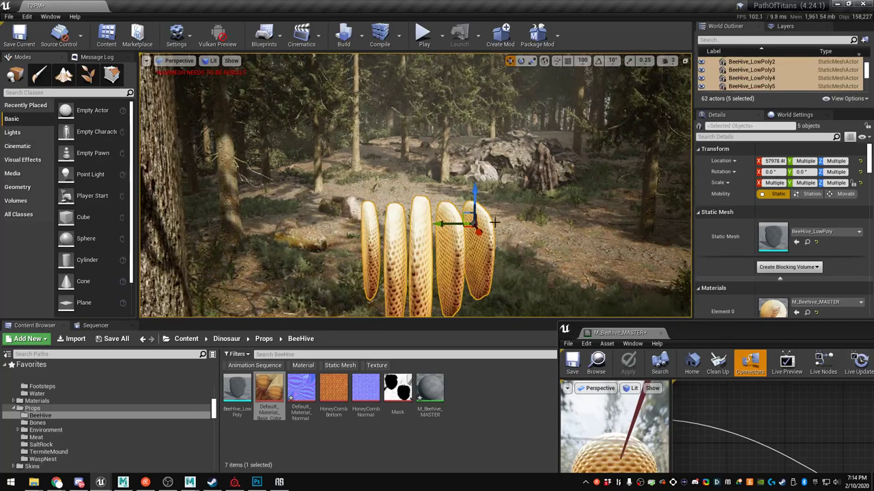
Bring the beehive material editor back into view and save the material
left_click_drag(678, 331, 651, 220)
left_click_drag(586, 222, 628, 155)
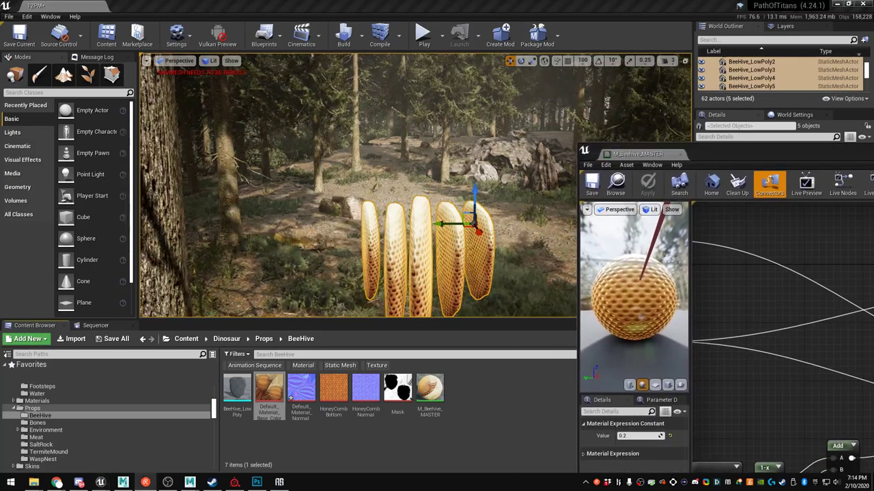